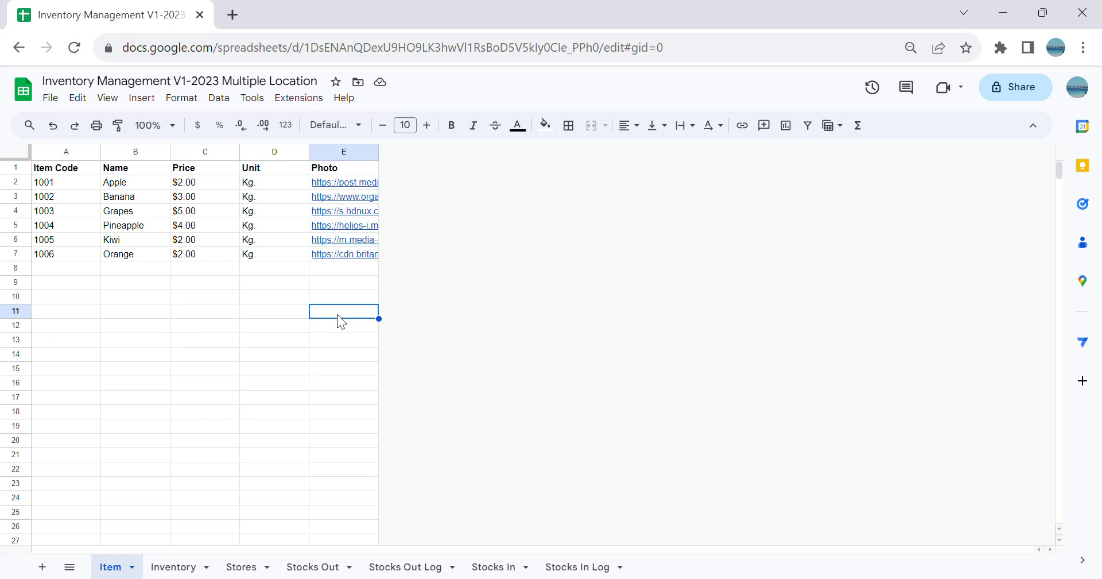
Step: Review the column headers and sample rows of the Item, Inventory and Stores sheets
left_click(152, 373)
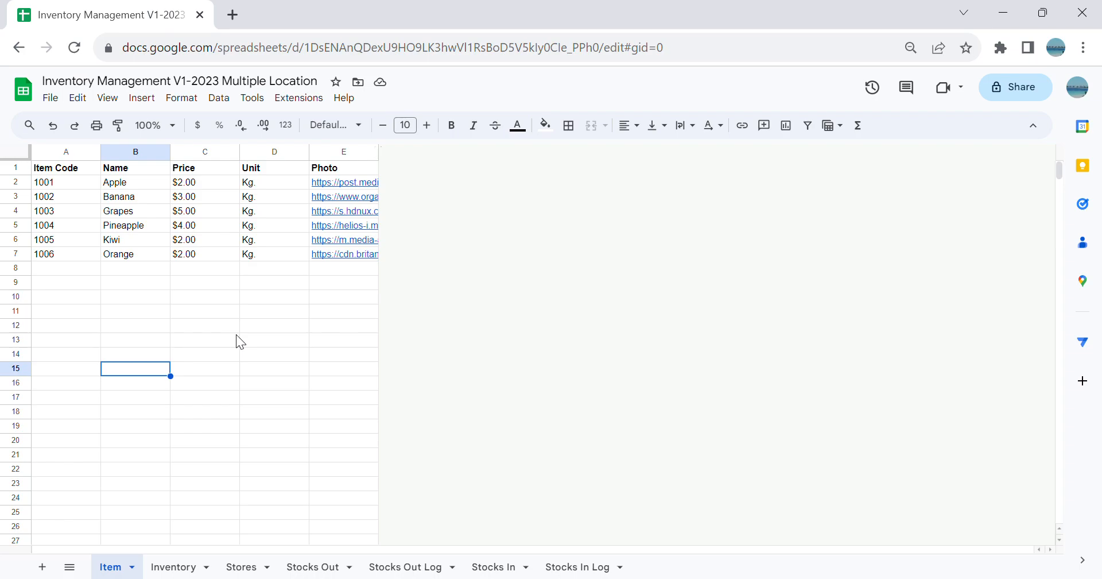
left_click(253, 328)
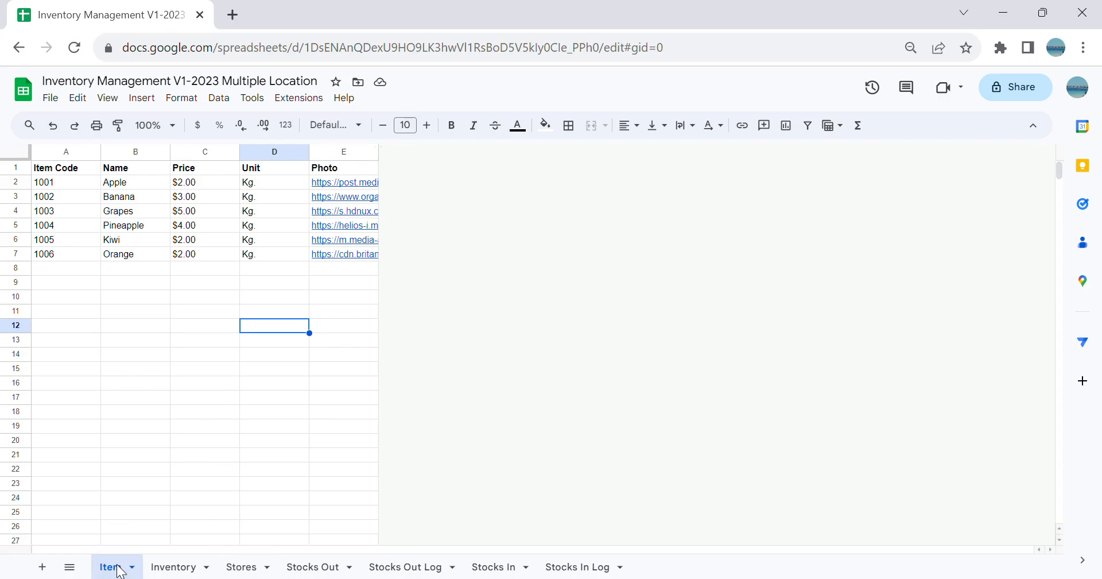
left_click(106, 340)
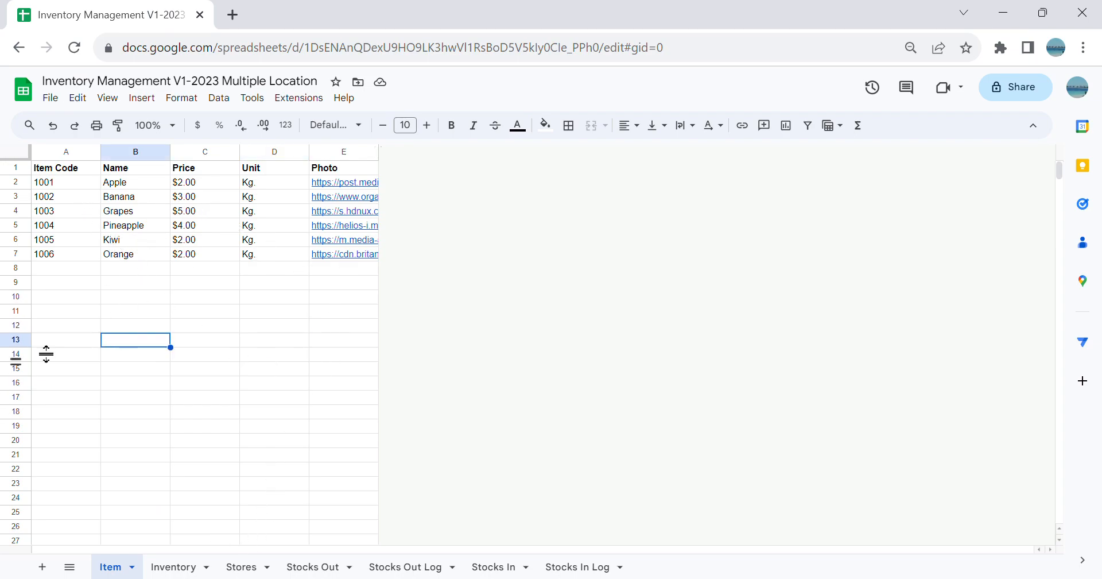
left_click(303, 301)
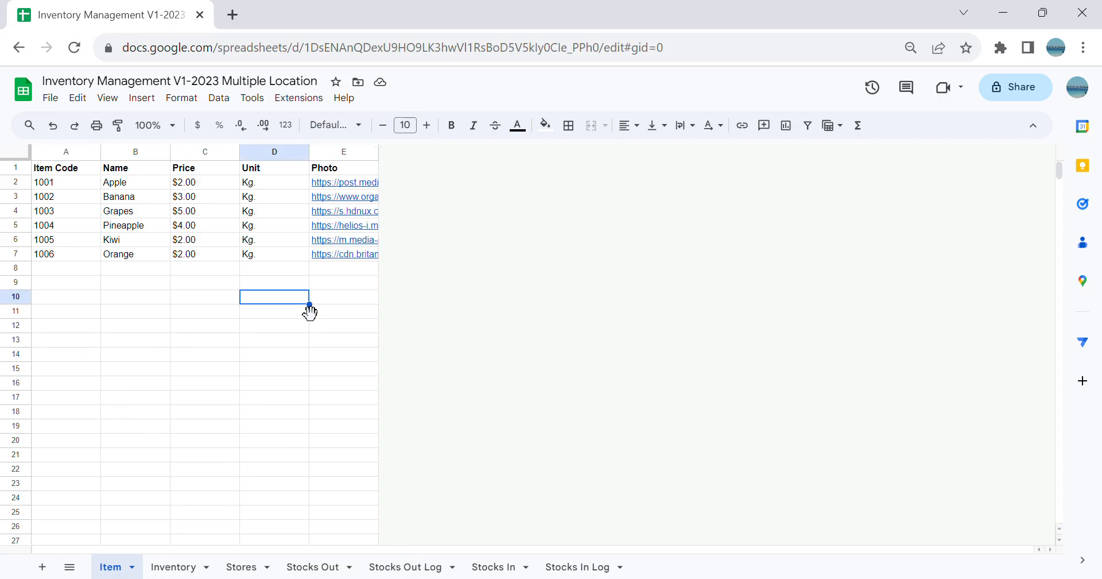
left_click(173, 564)
left_click(232, 313)
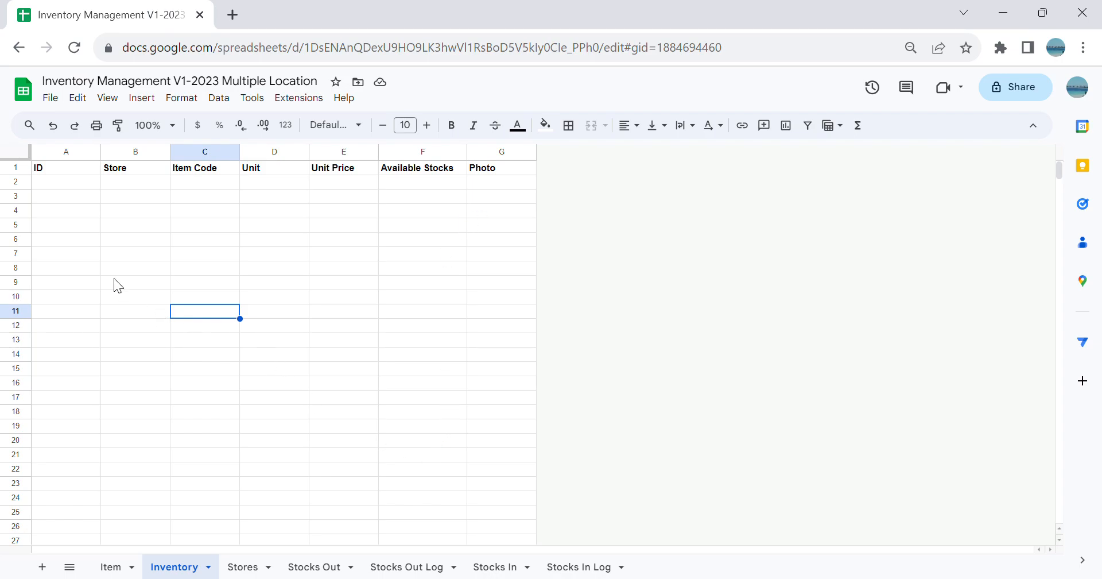
left_click_drag(45, 187, 519, 479)
left_click(270, 397)
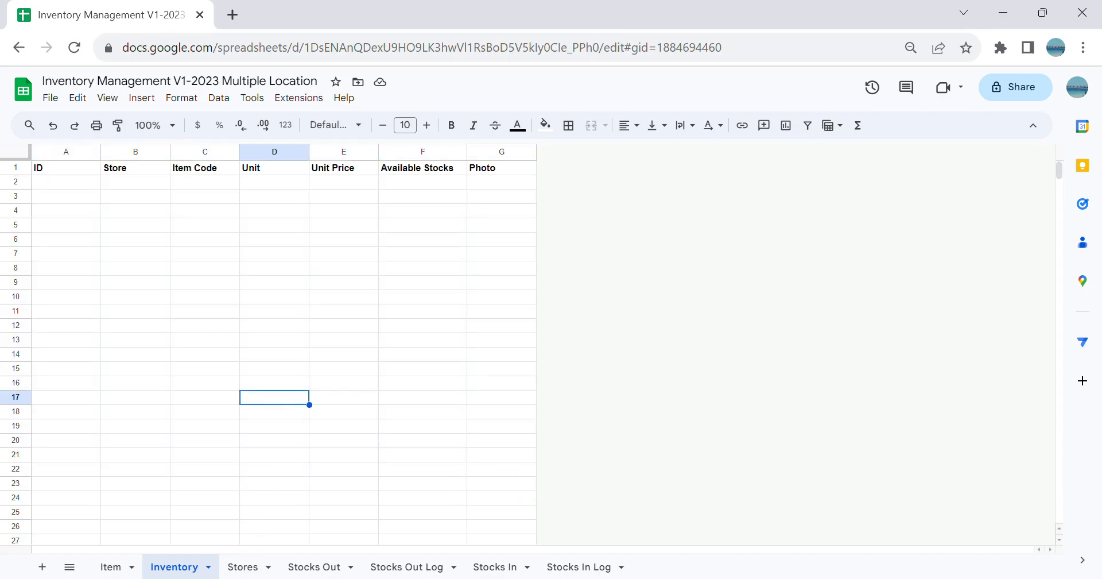
left_click(244, 569)
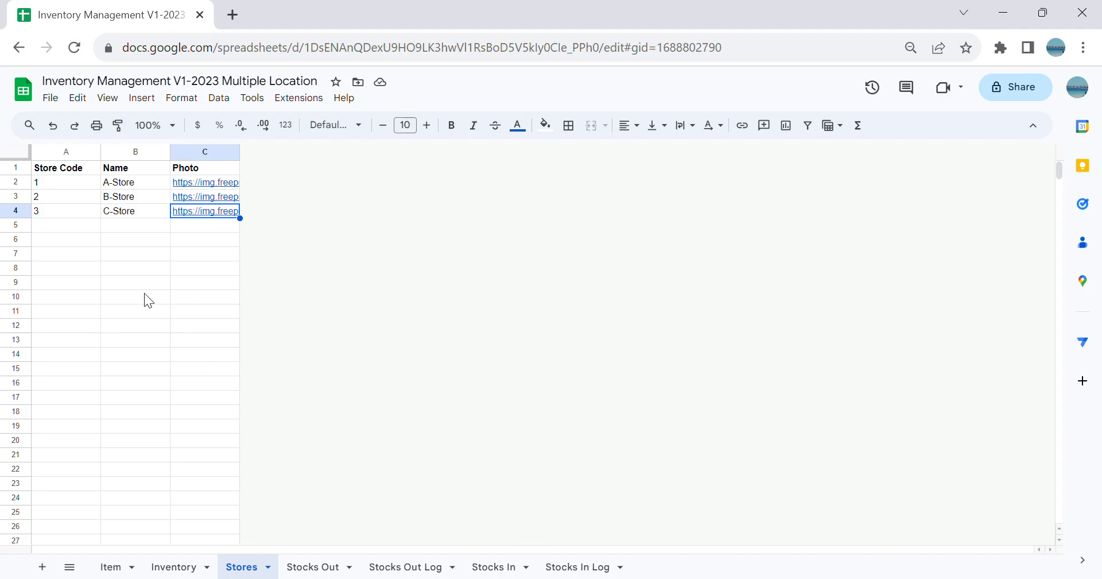
left_click(120, 215)
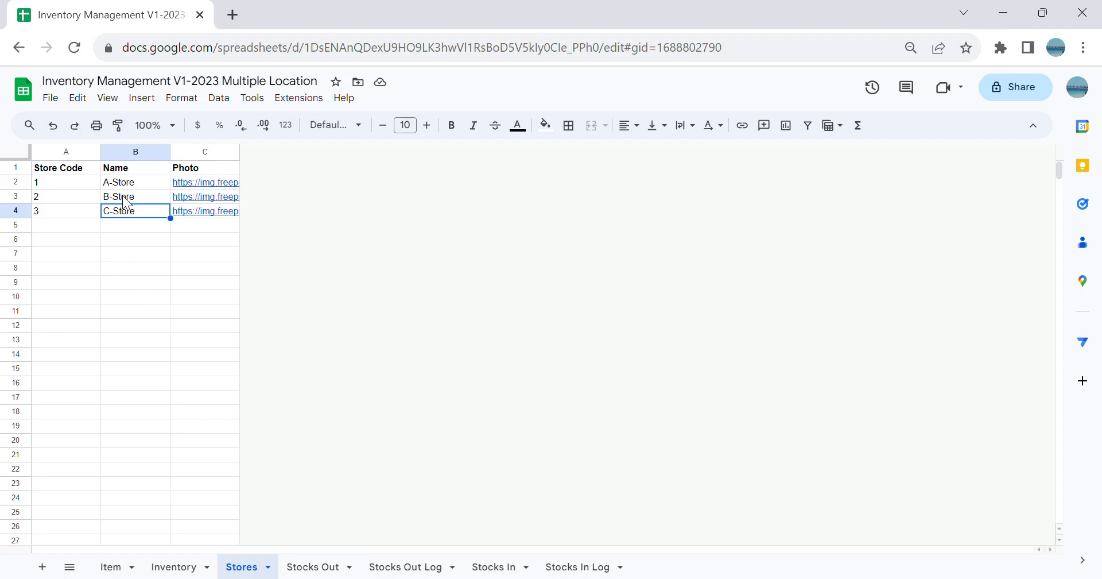
left_click(157, 310)
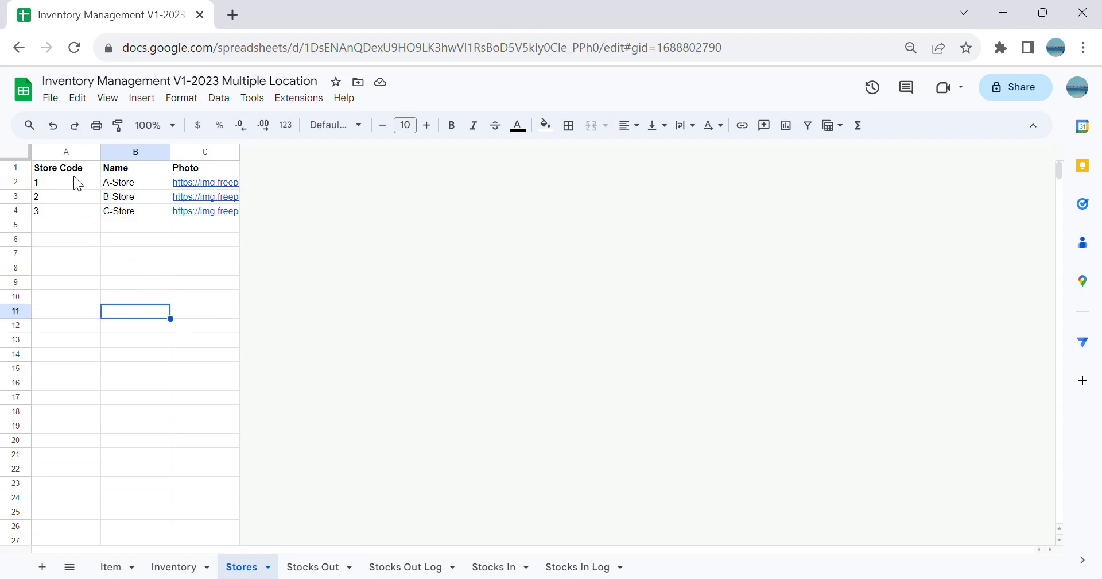
left_click(120, 182)
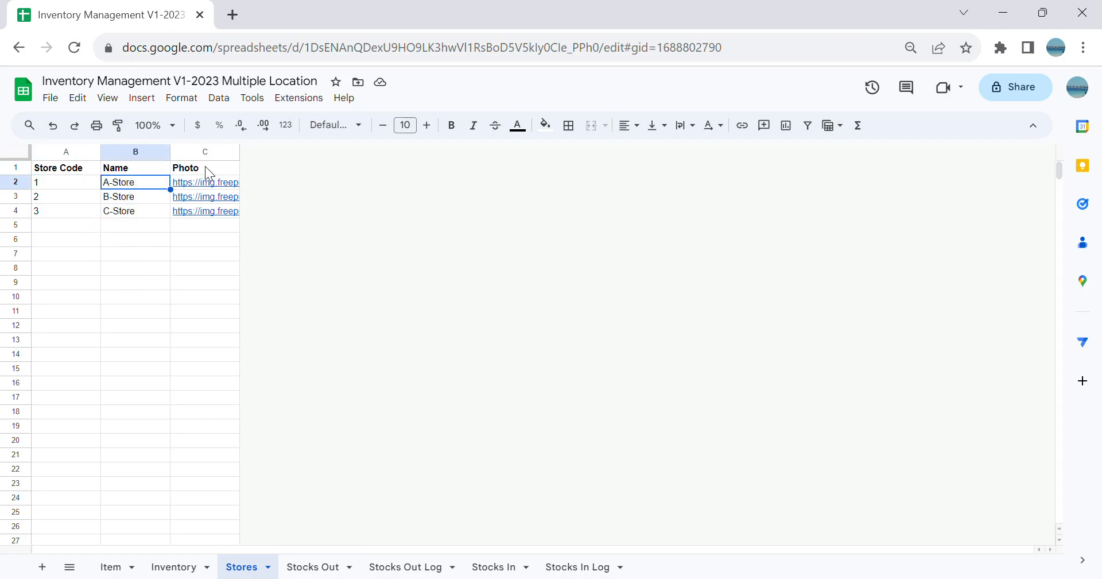
left_click(129, 373)
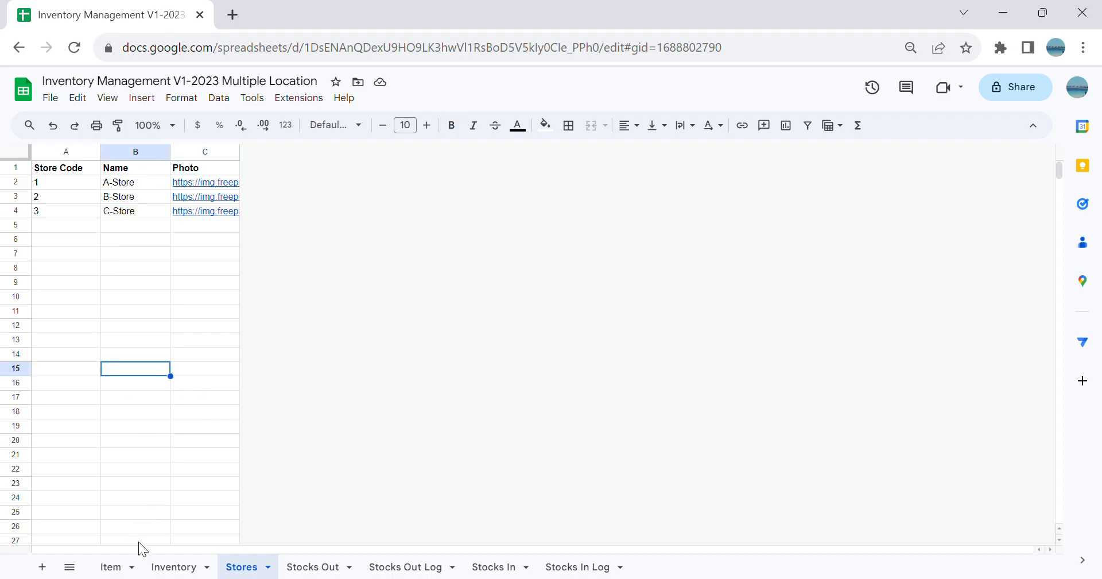
Step: Create a new AppSheet app from the spreadsheet's Item sheet and dismiss the app-ready message
left_click(126, 567)
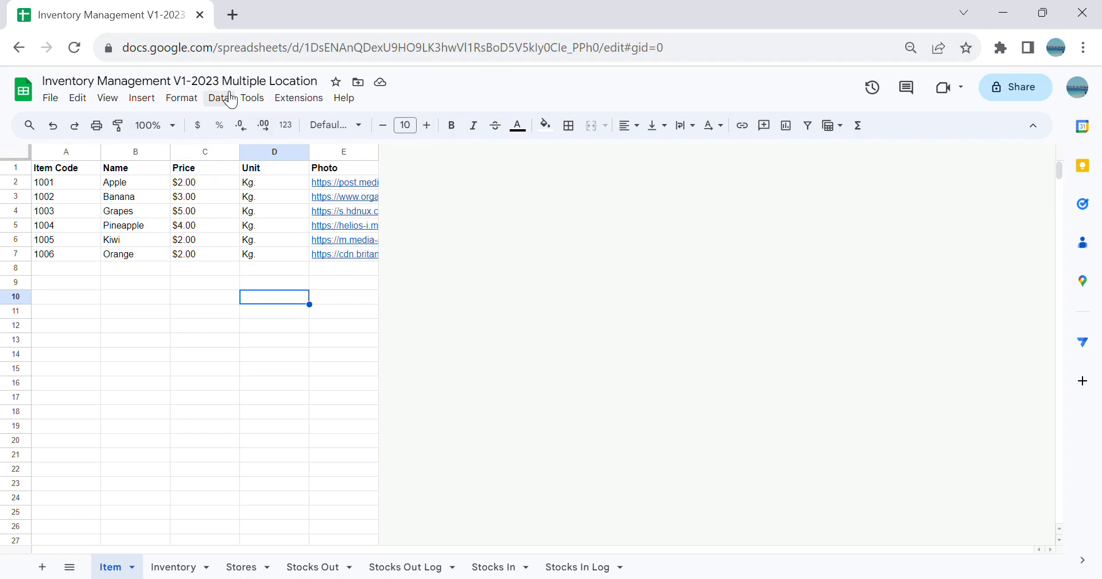
left_click(1091, 351)
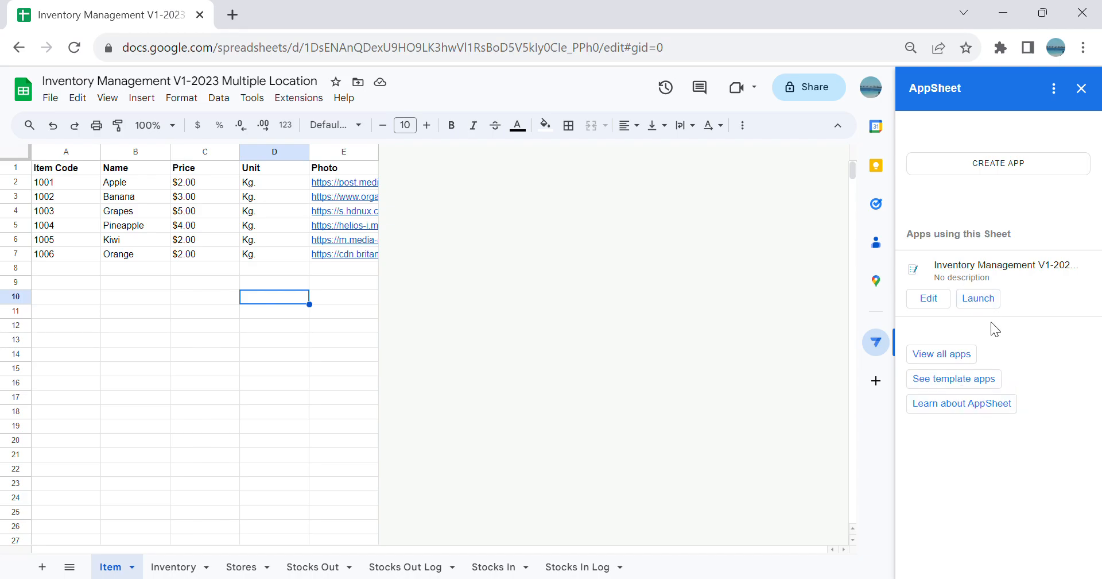
left_click(1004, 169)
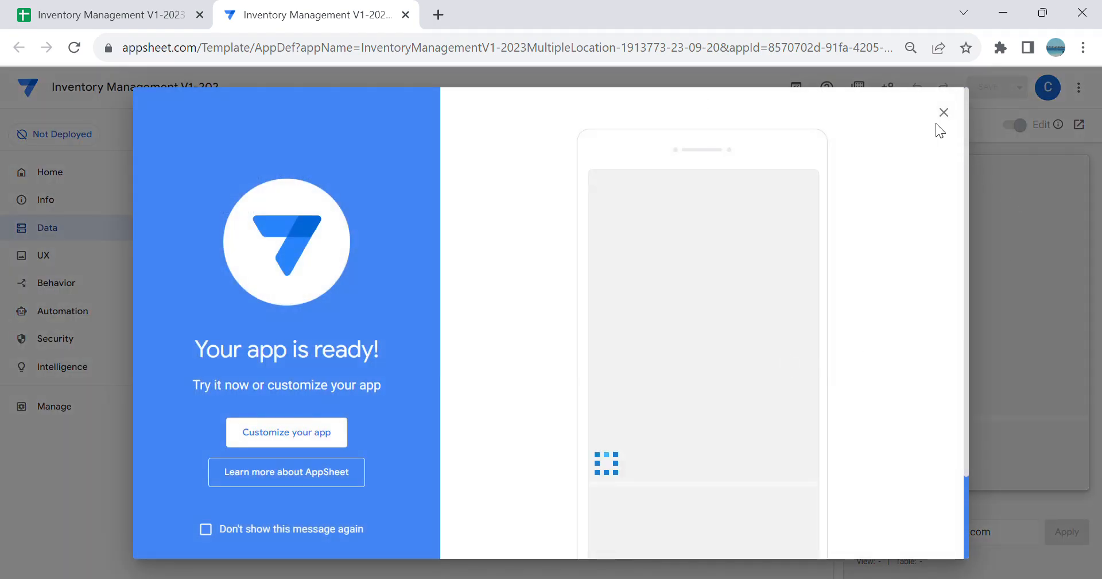
left_click(943, 113)
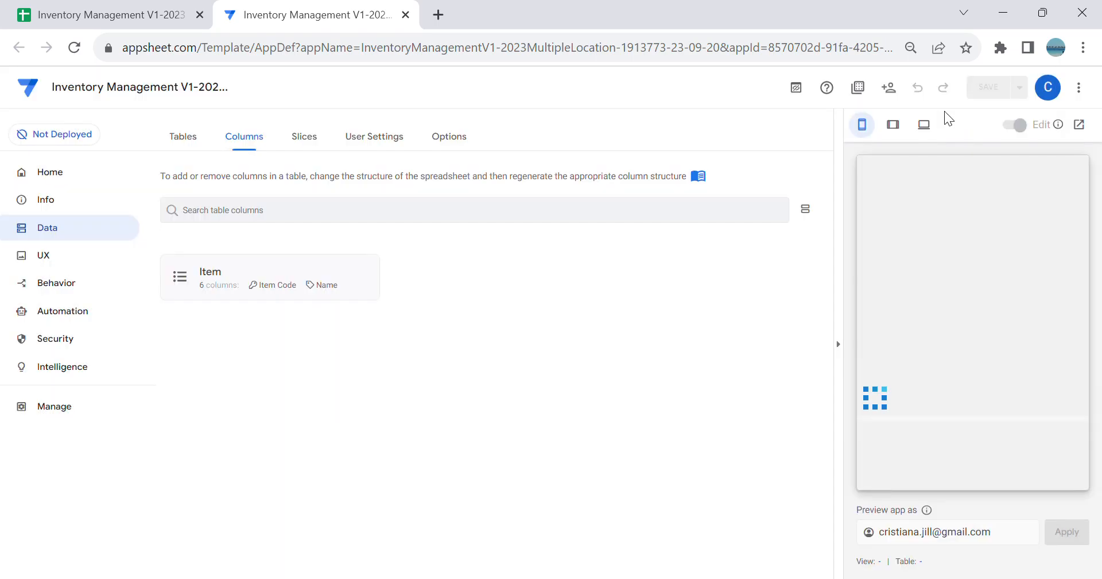
Step: Rename the app to "Inventory Management V1-2023-1"
left_click(170, 87)
left_click(184, 97)
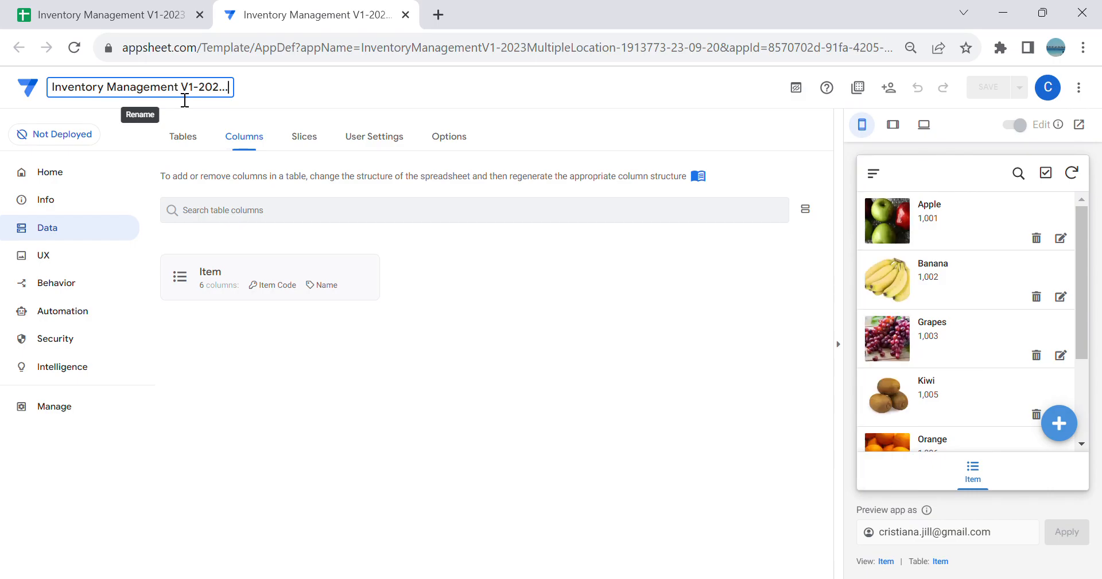
key("BackSpace")
key("BackSpace")
key("BackSpace")
type("3-1")
left_click(199, 94)
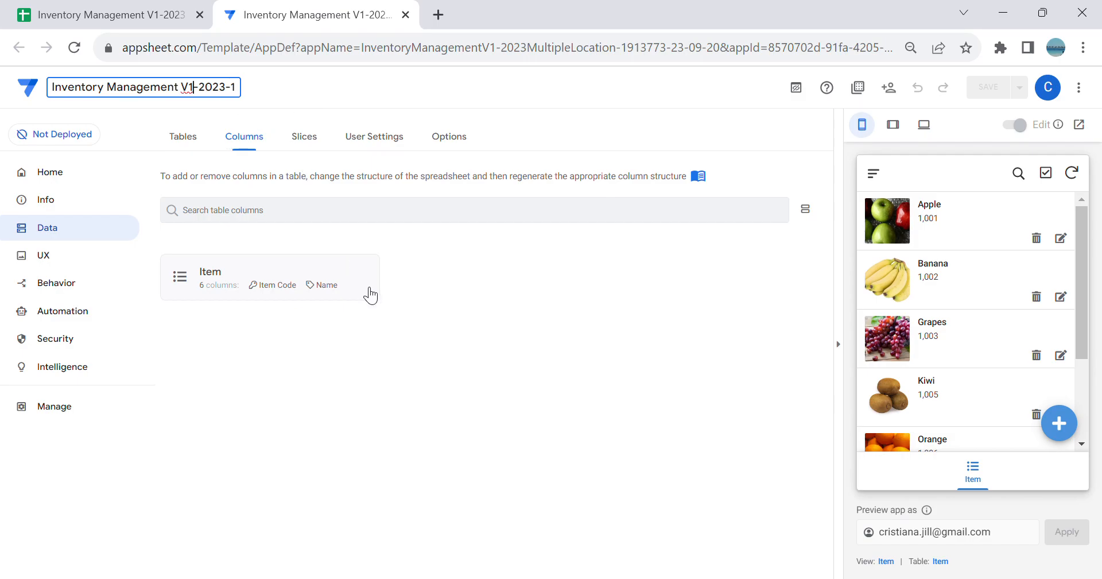
left_click(462, 375)
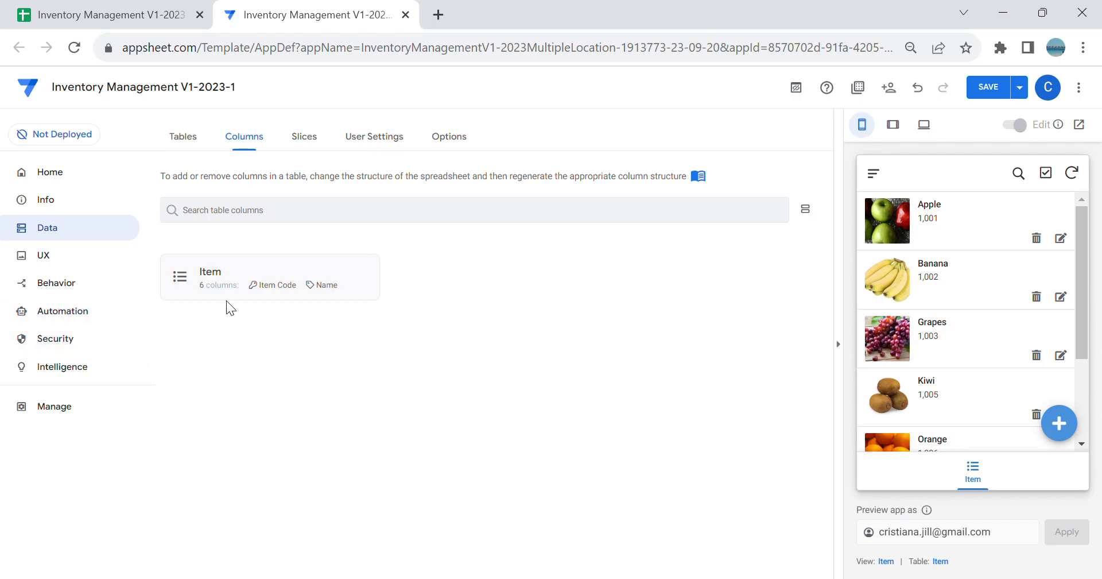
Step: Expand the Item table's columns and compare them with the Item sheet's headers in Google Sheets, returning to AppSheet
left_click(241, 286)
left_click(103, 17)
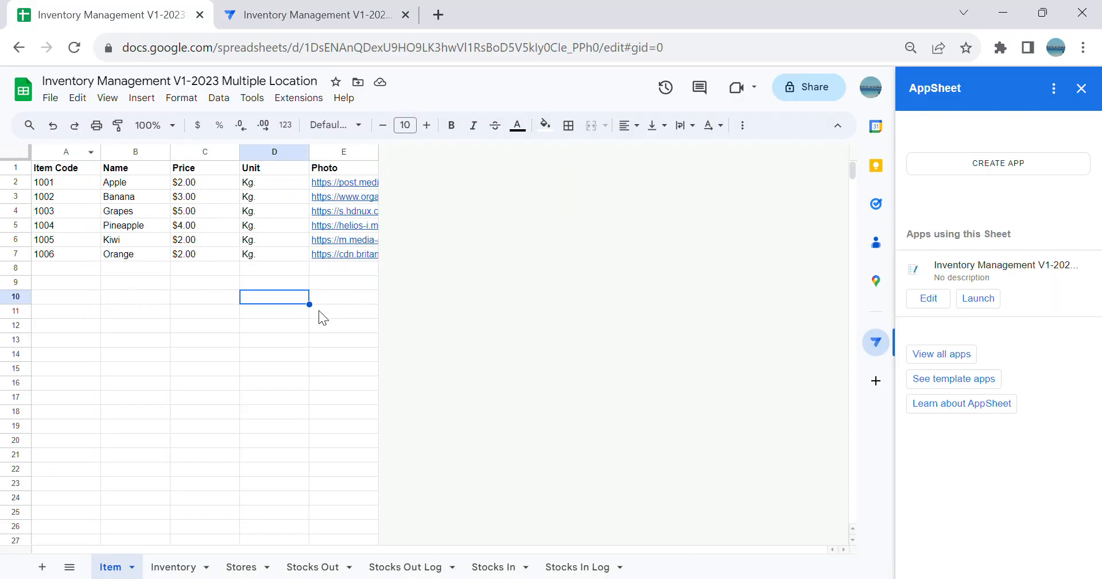
left_click(359, 184)
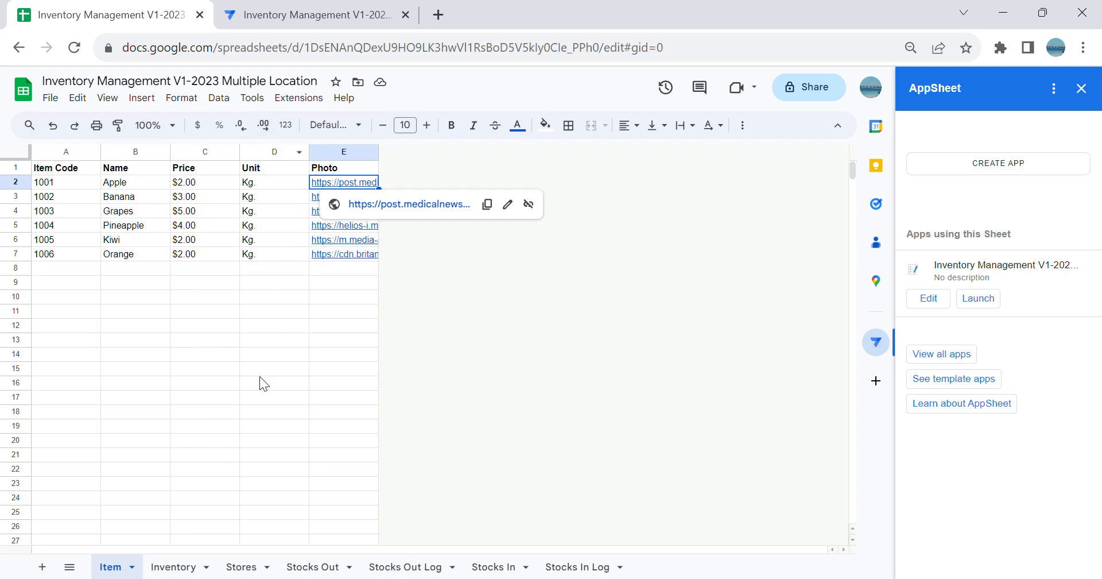
left_click(80, 172)
left_click(131, 171)
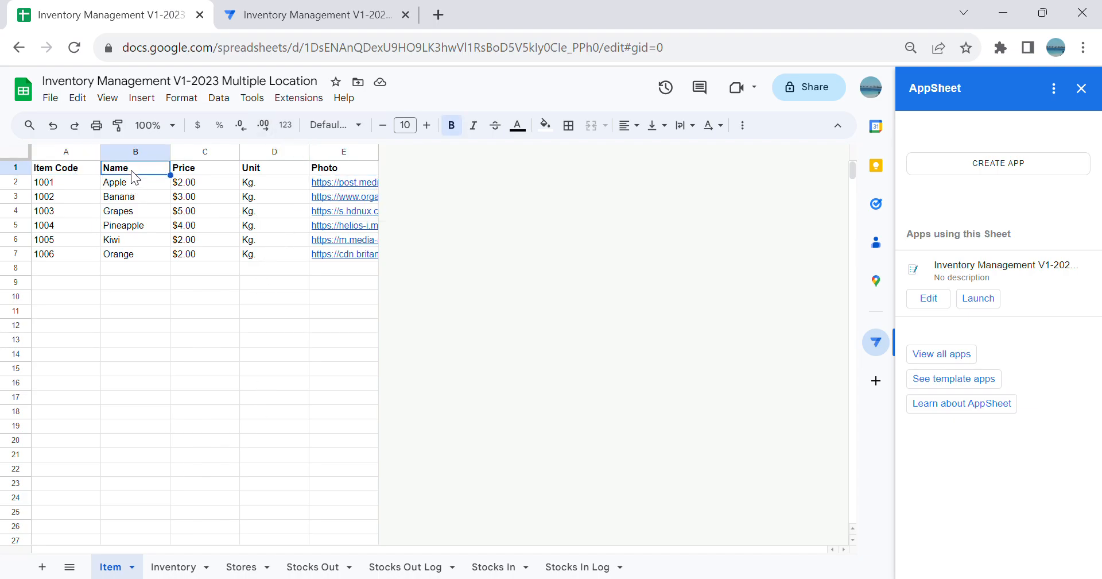
left_click(195, 172)
left_click(274, 170)
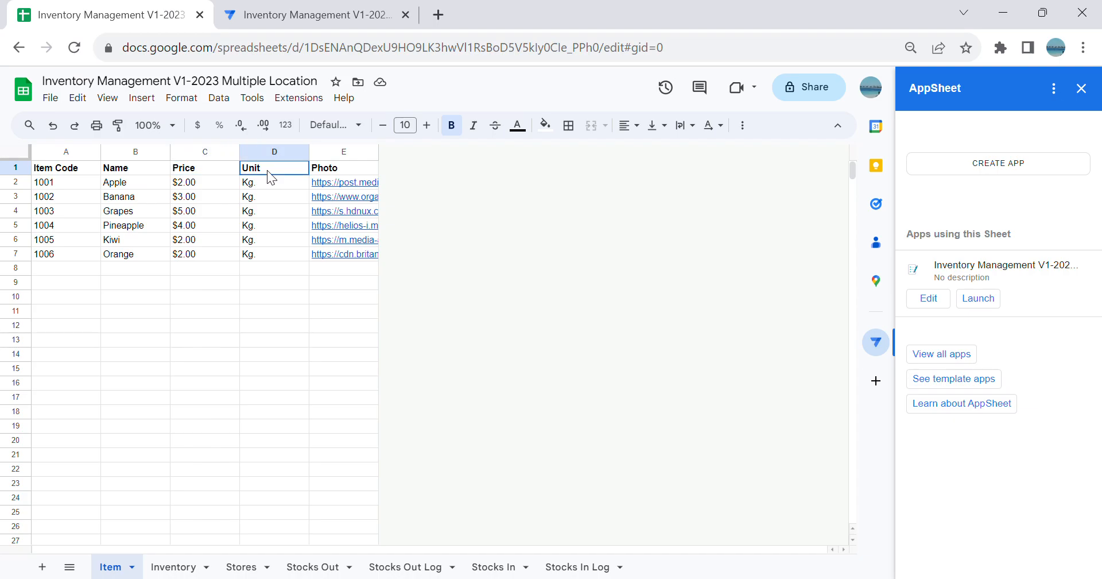
left_click(331, 171)
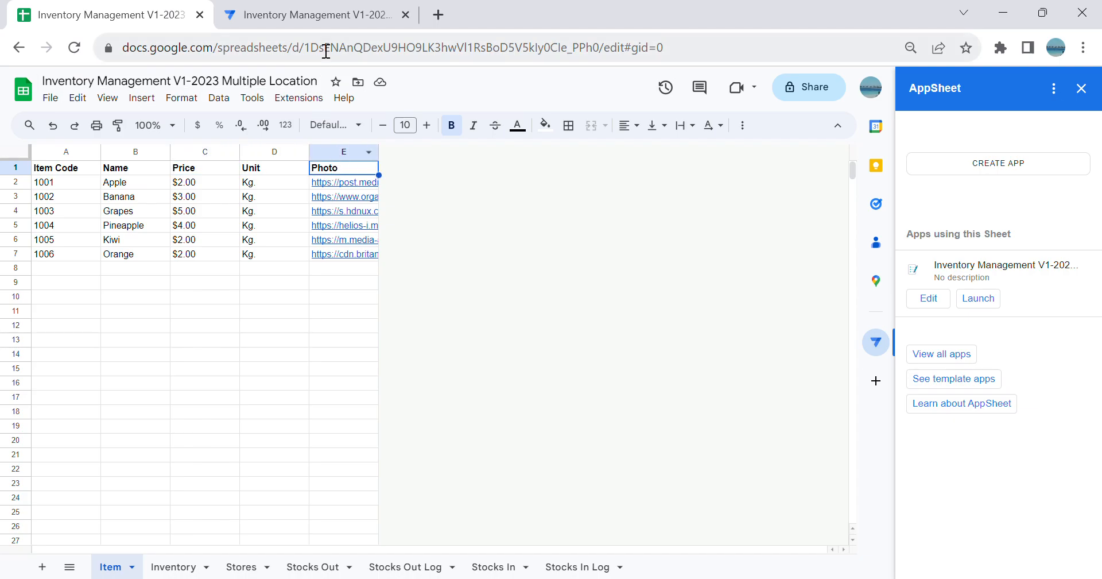
left_click(317, 20)
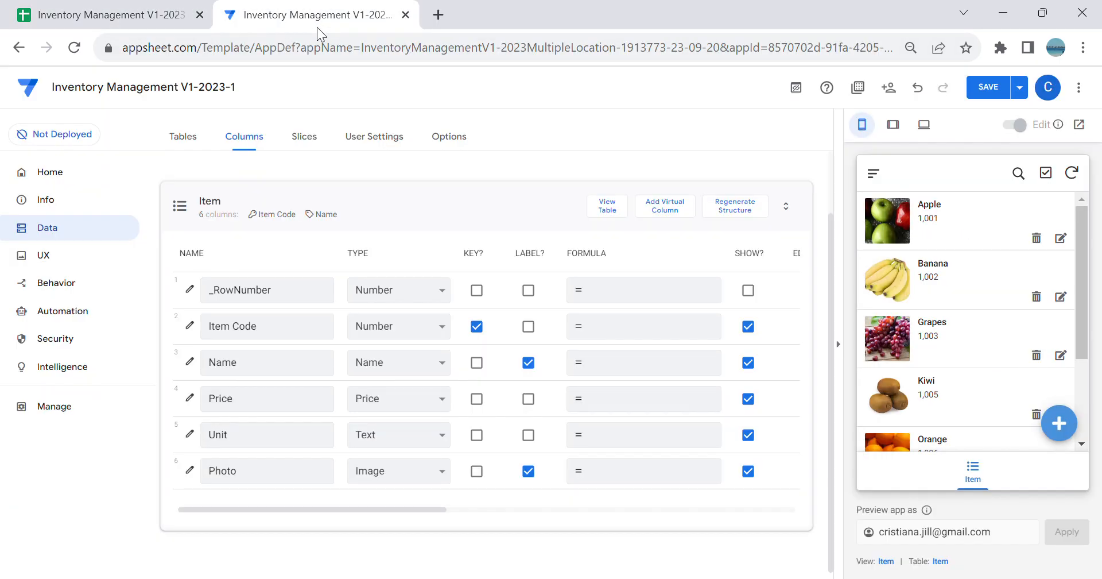
Step: Collapse the app preview and set the Item Code column's type to Text in the Item table
left_click(183, 140)
left_click(325, 356)
left_click(606, 195)
left_click(838, 344)
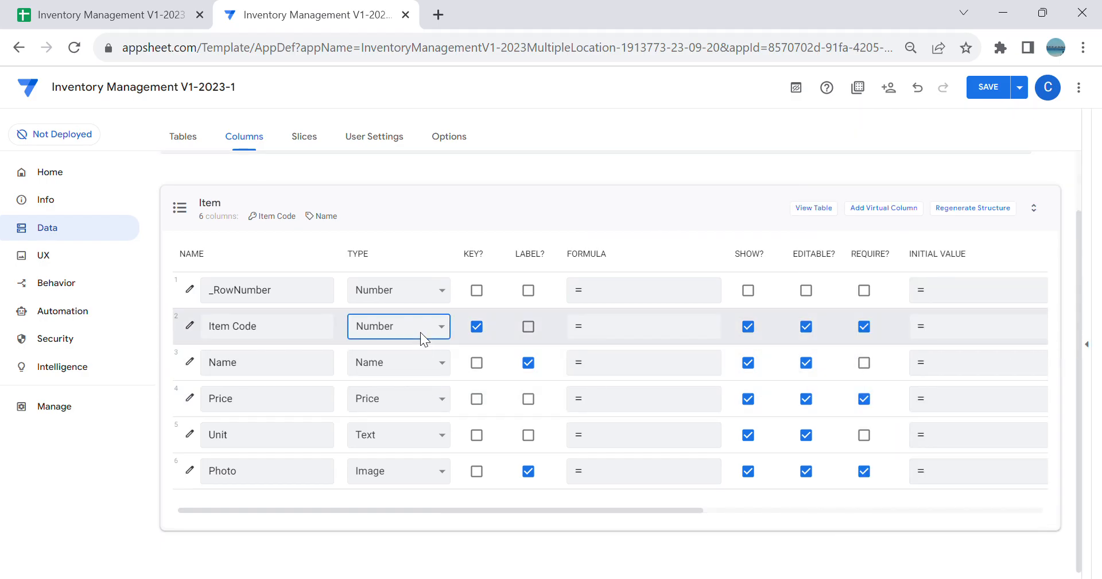
left_click(411, 301)
key("Up")
key("Down")
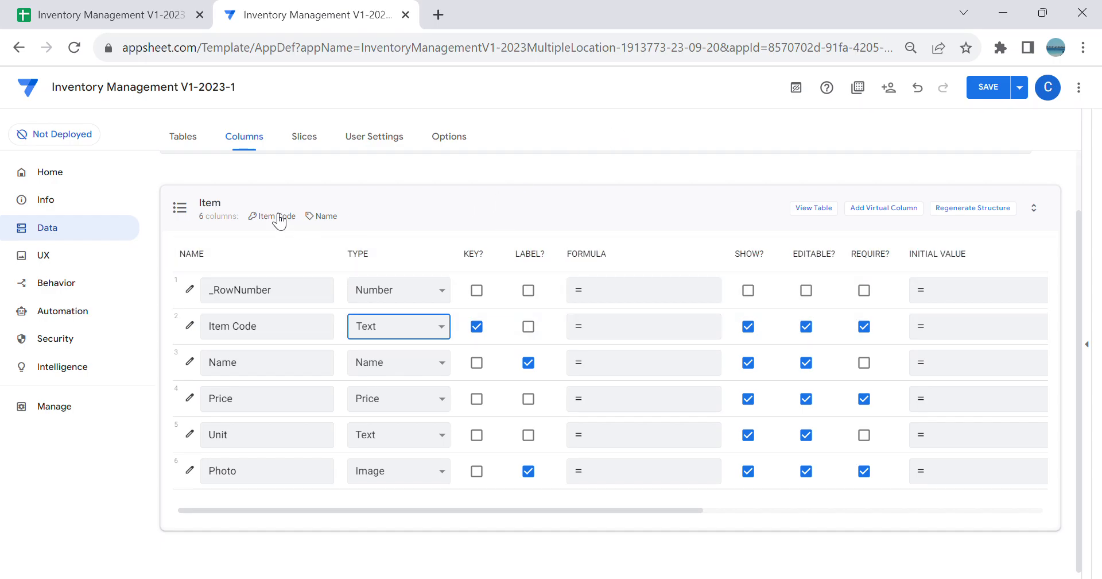
Step: Try the improved editor and return to the legacy editor
left_click(803, 92)
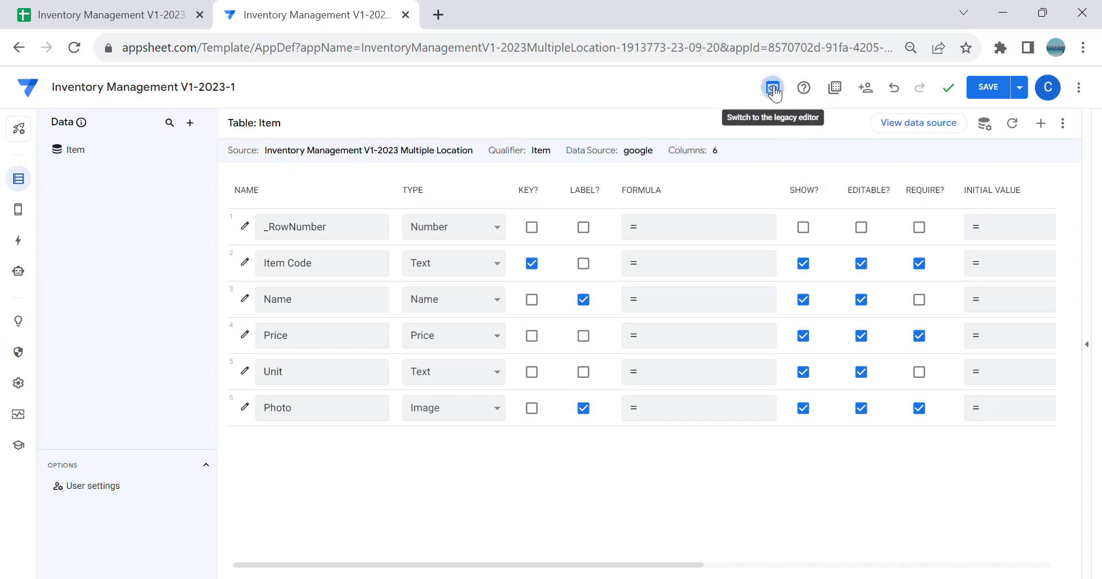
left_click(773, 88)
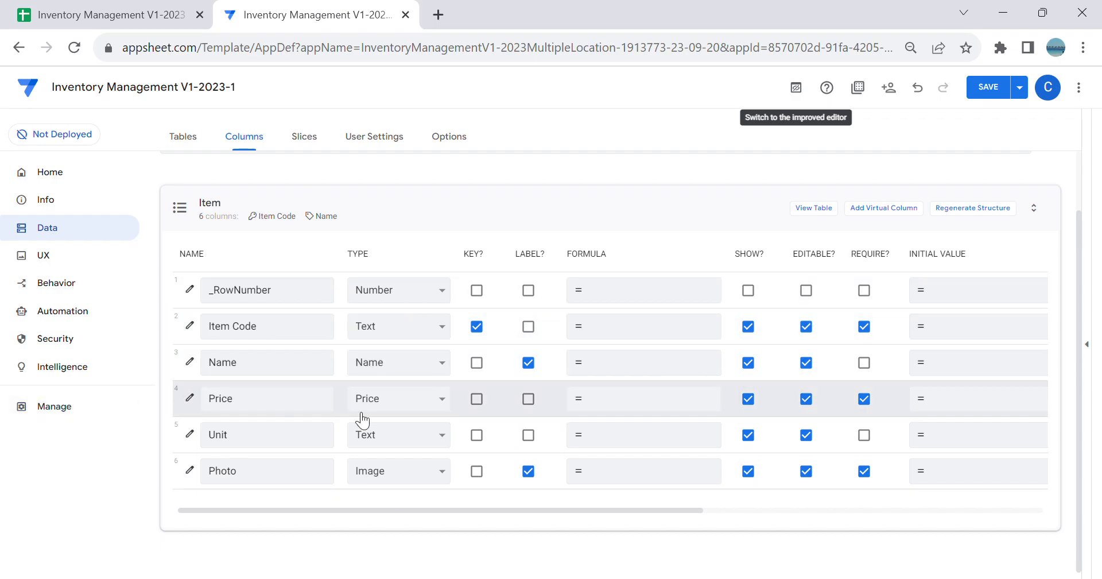
Step: Examine the Item table's Price column settings, including its type details and currency symbol, and close them
left_click(189, 398)
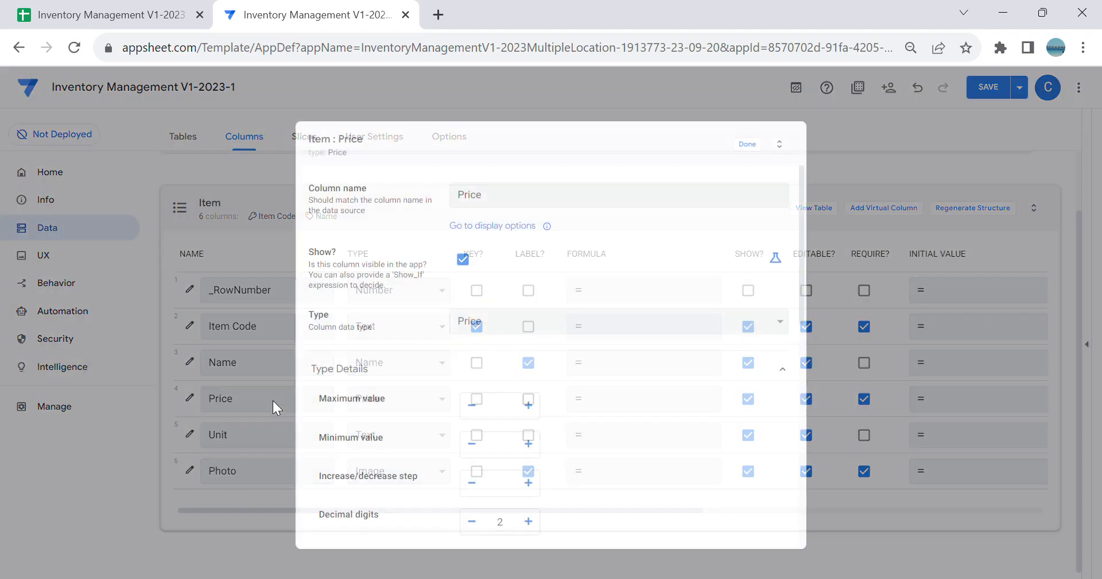
scroll(480, 414, "down", 5)
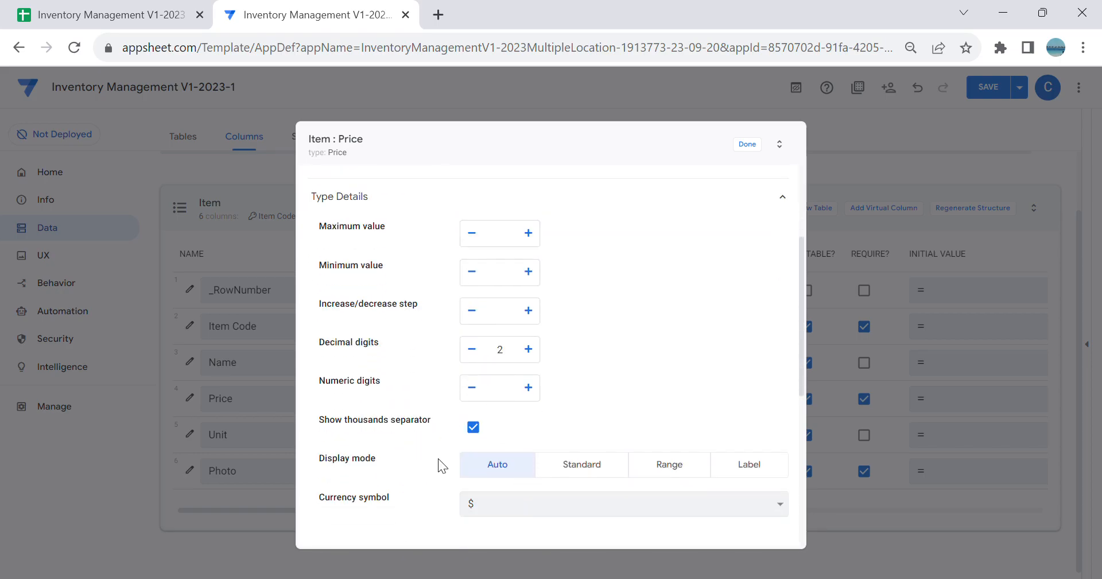
scroll(590, 475, "down", 2)
scroll(620, 402, "up", 5)
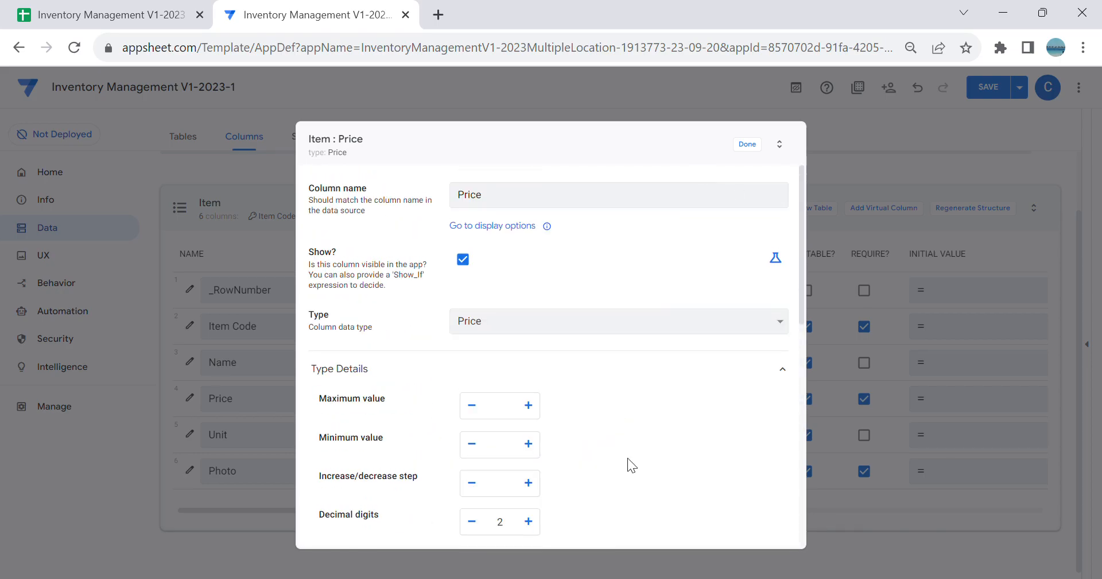
scroll(590, 394, "down", 3)
scroll(660, 287, "up", 3)
left_click(748, 145)
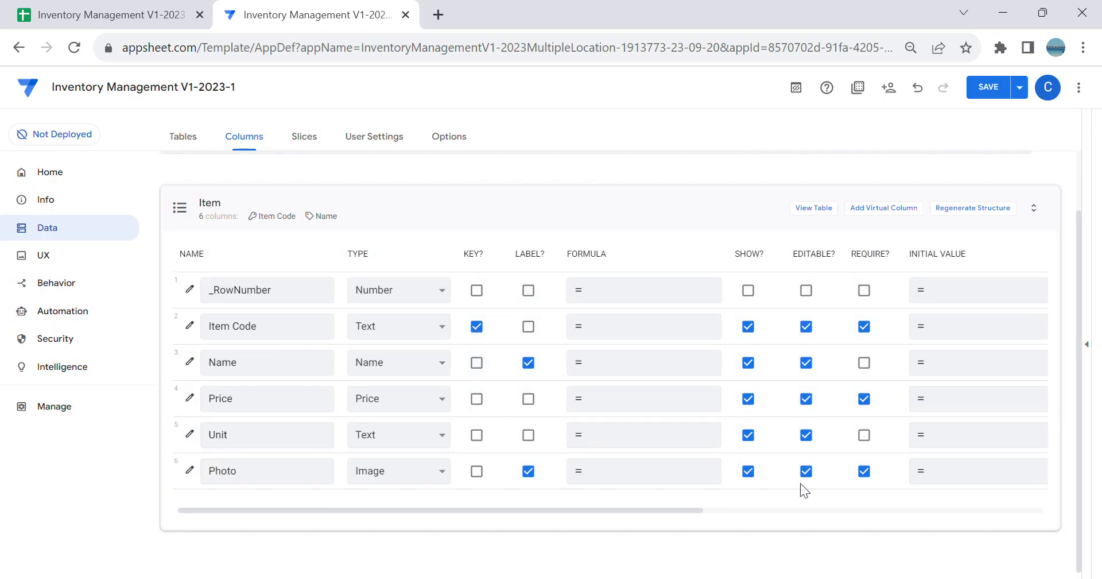
Step: Make the Unit and Name columns of the Item table required and open the app's table list
left_click(864, 434)
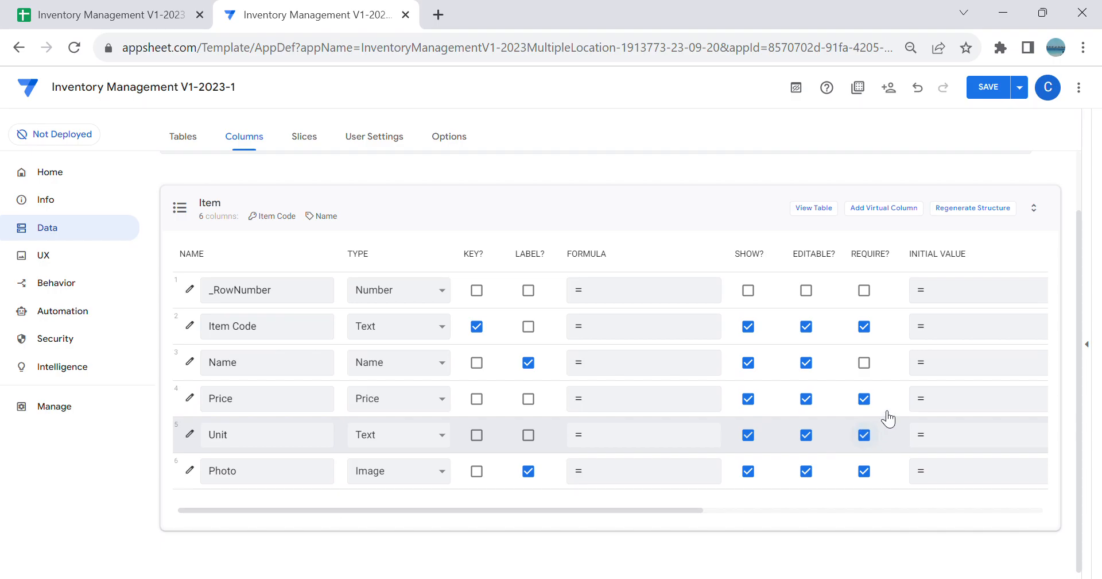
left_click(864, 362)
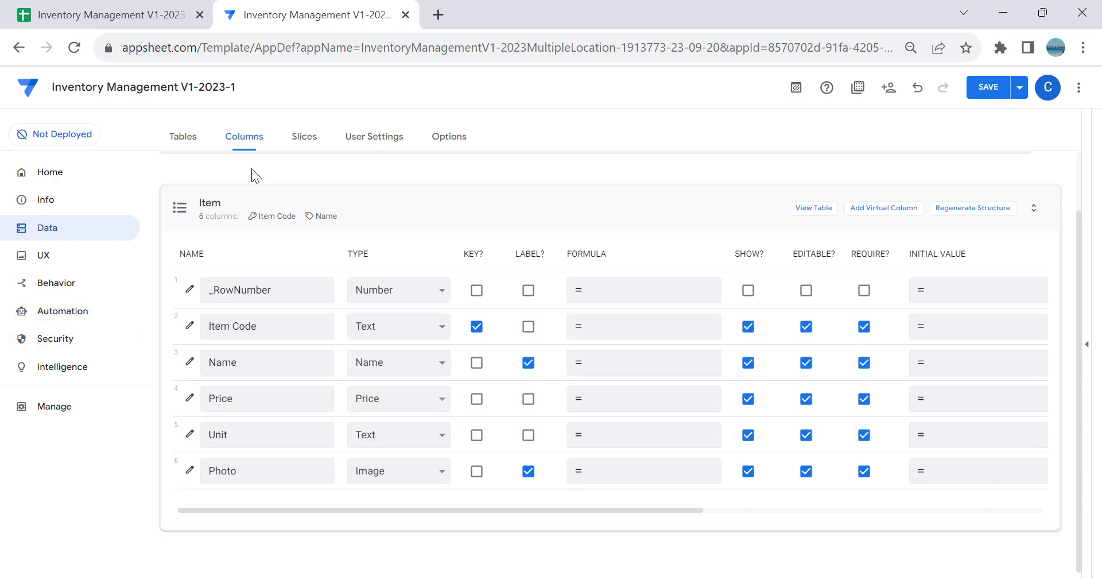
left_click(185, 141)
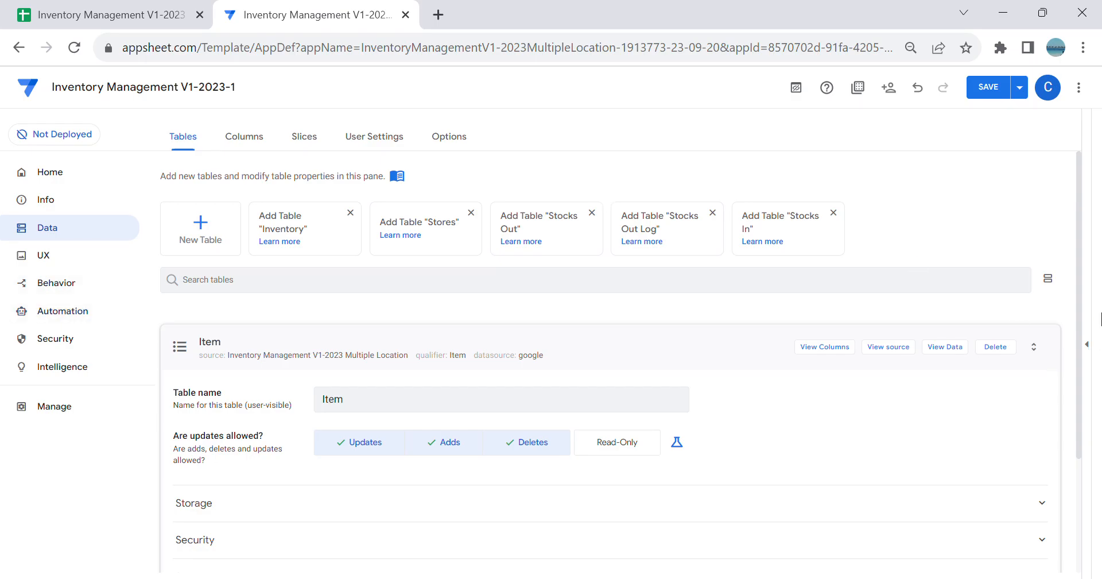
Step: Expand the app preview, open the Item view's settings, and set the view's icon to ballot
left_click(1086, 344)
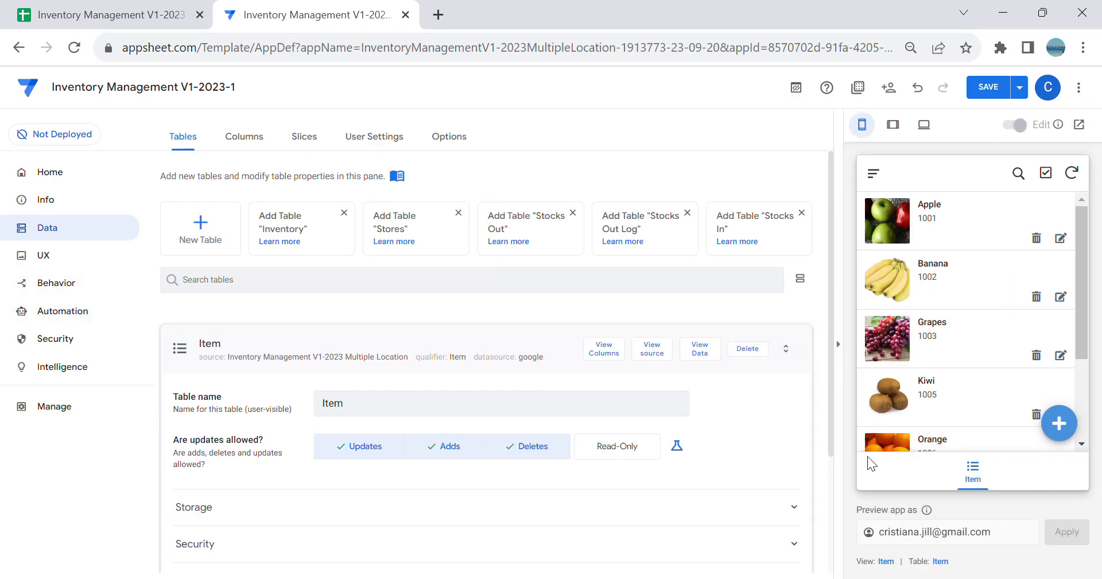
left_click(886, 561)
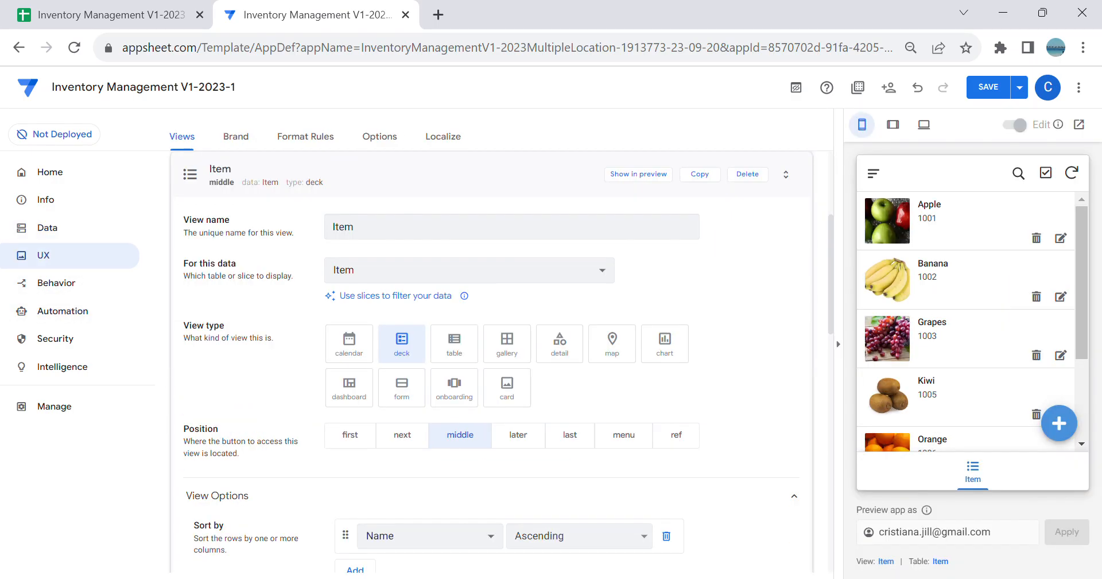
scroll(562, 380, "down", 15)
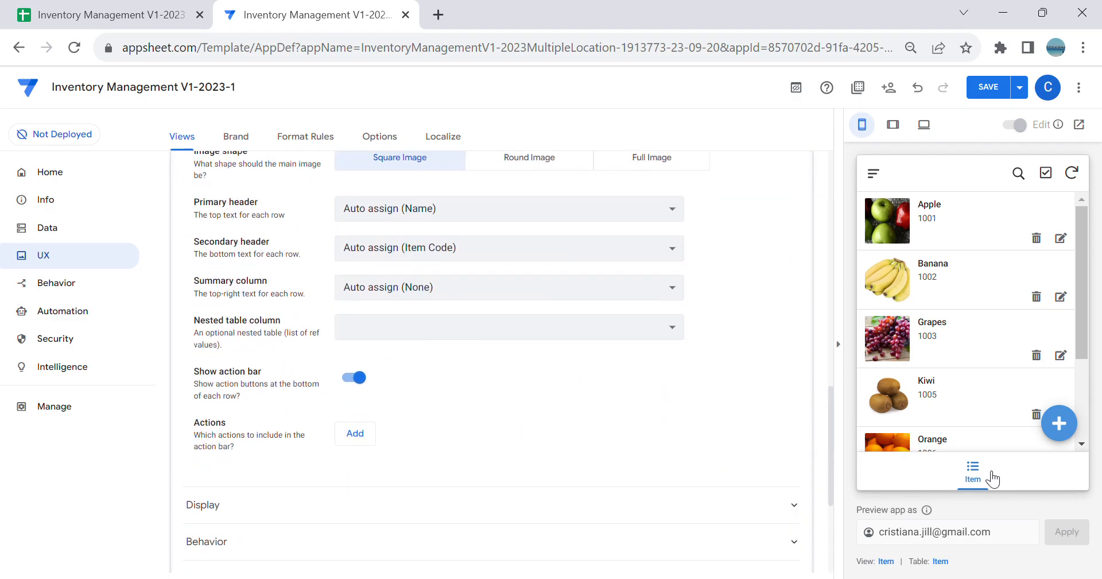
scroll(590, 480, "down", 2)
left_click(372, 420)
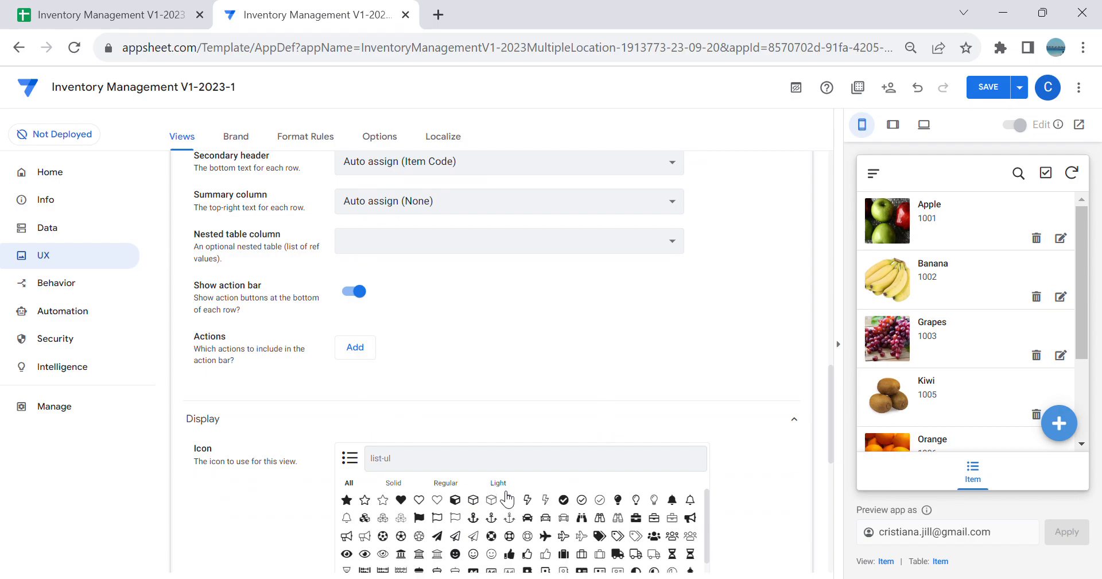
type("list")
left_click(400, 499)
Step: Check the preview's navigation menu and set the Item view's position to menu
scroll(646, 413, "up", 10)
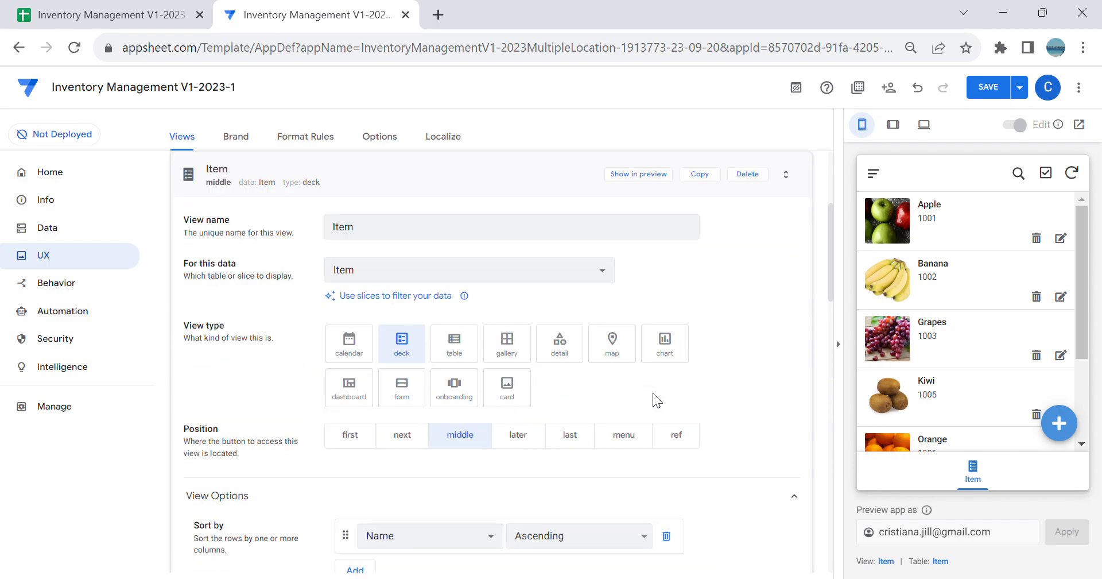
left_click(873, 174)
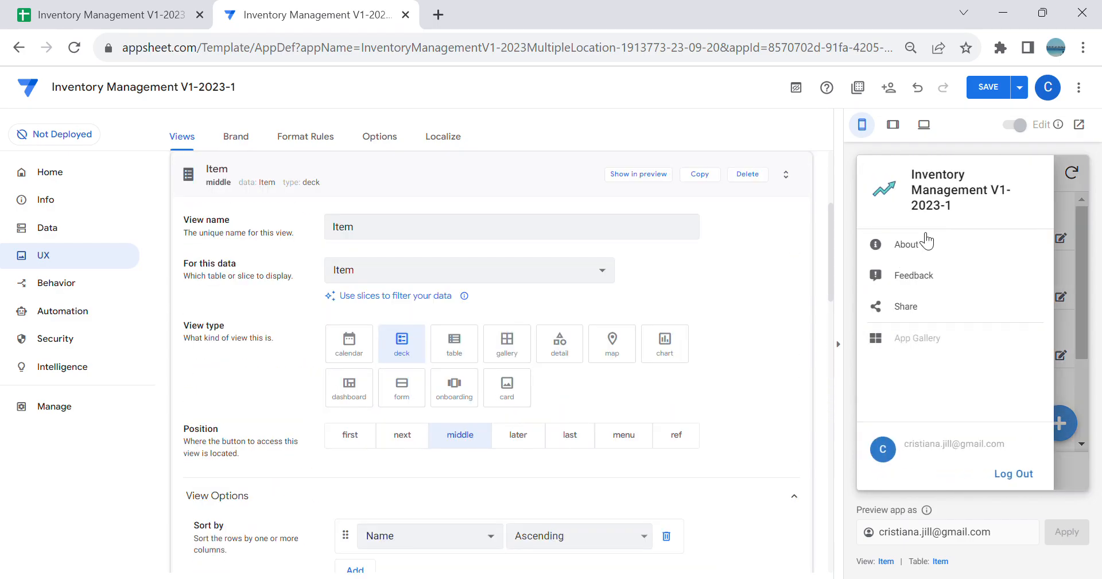
left_click(638, 443)
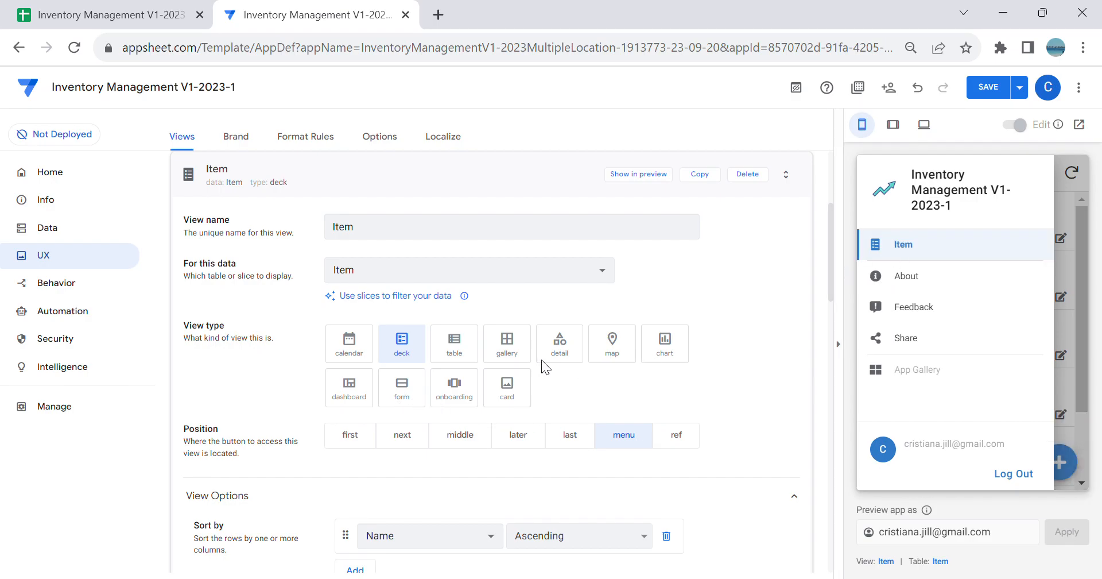
Step: Set the Item view's primary header to Name, secondary header to Unit, and summary column to Price
scroll(413, 275, "down", 4)
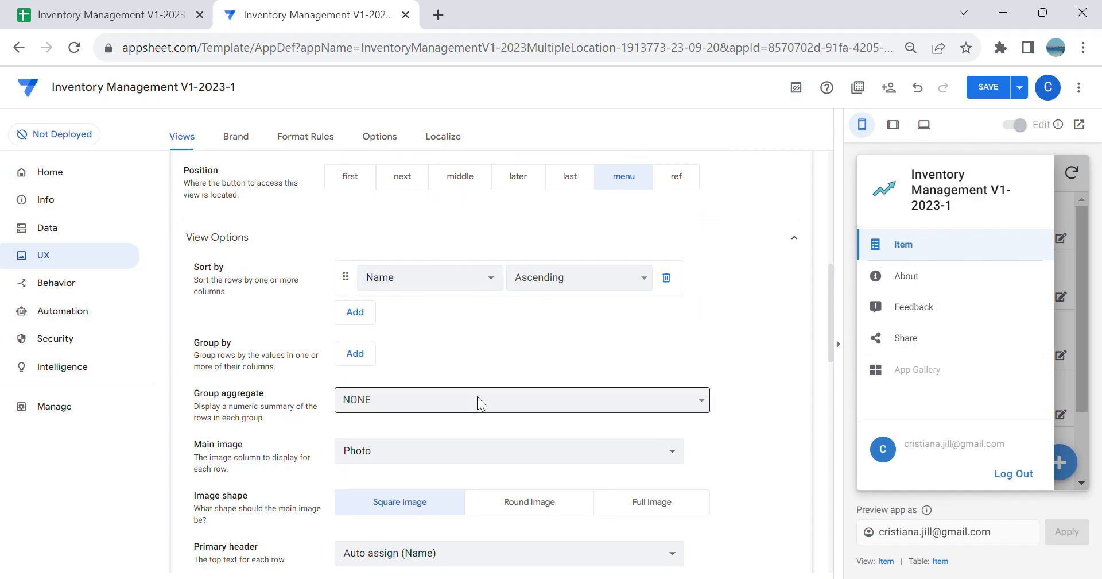
scroll(475, 394, "down", 2)
scroll(488, 424, "down", 2)
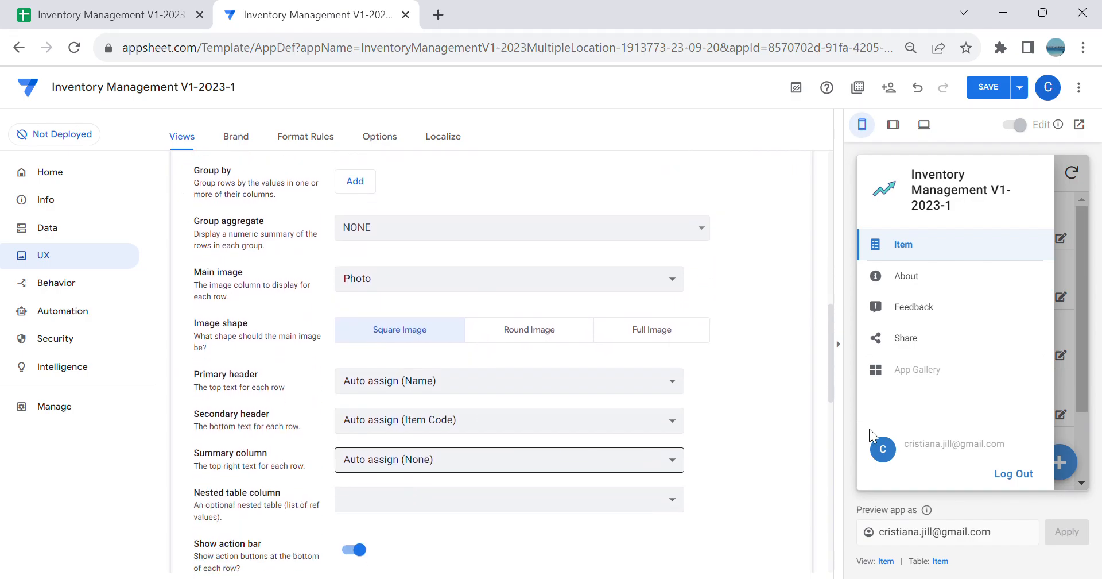
left_click(1079, 344)
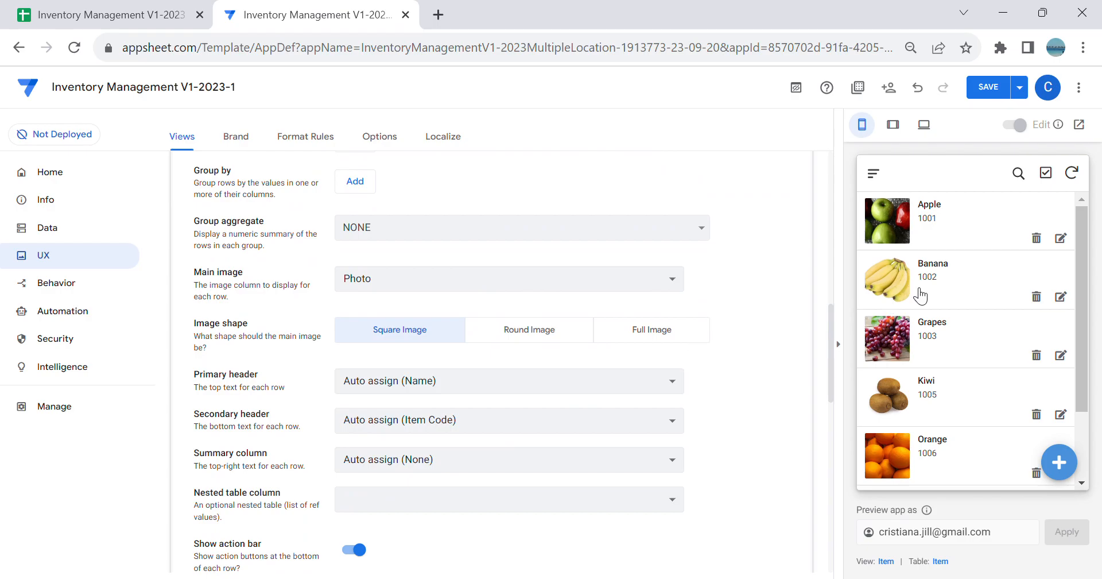
left_click(500, 381)
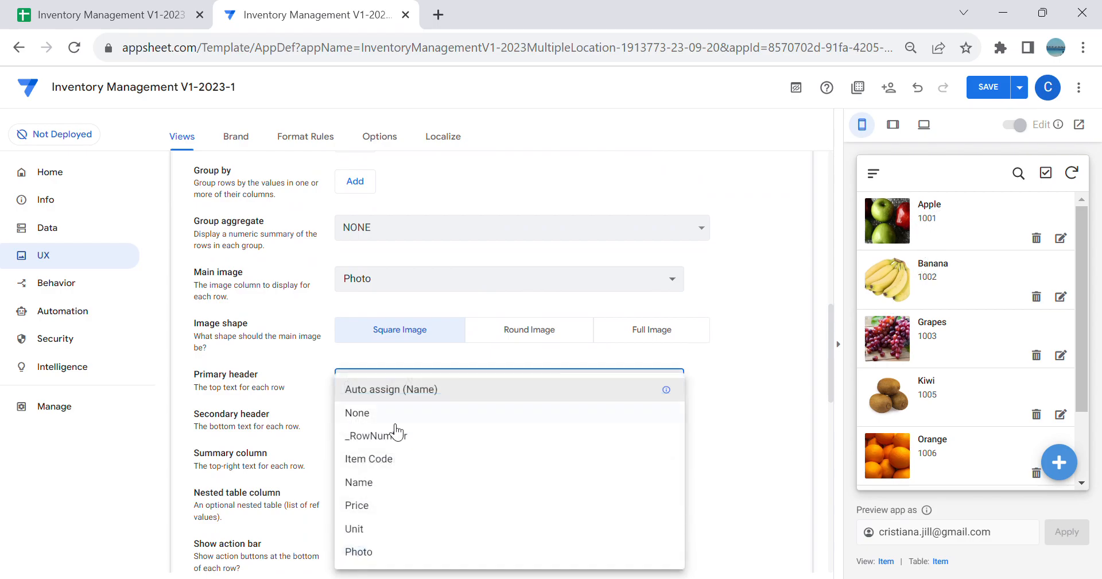
left_click(401, 484)
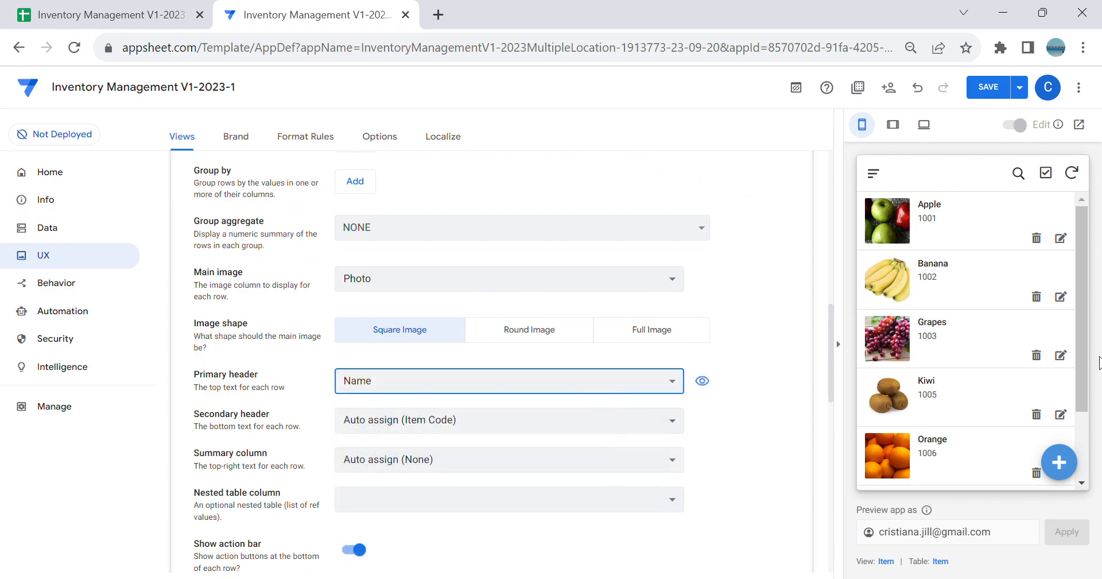
left_click(515, 425)
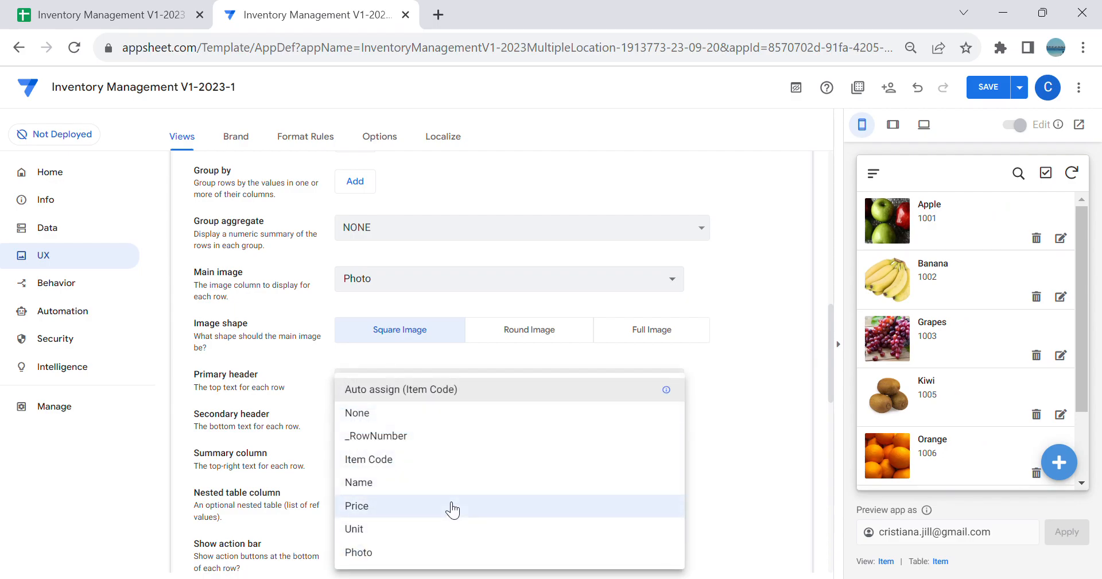
left_click(431, 528)
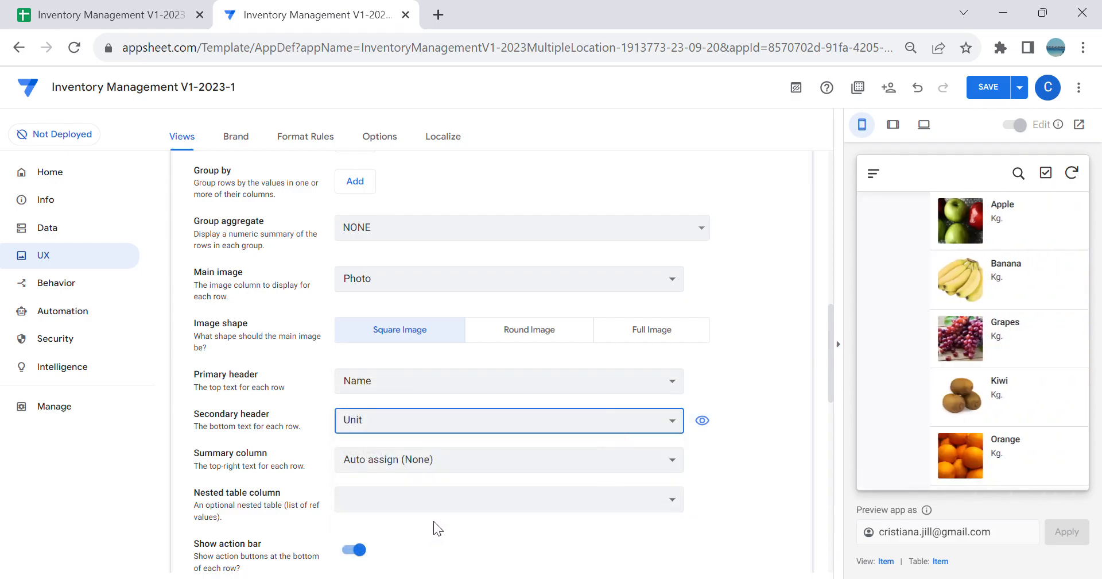
left_click(388, 459)
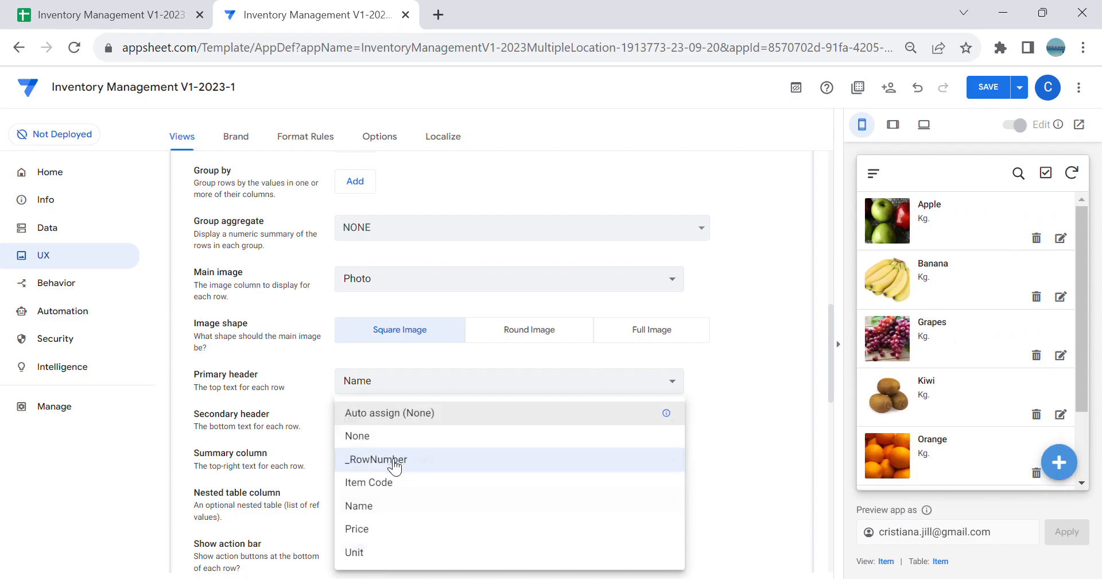
left_click(425, 533)
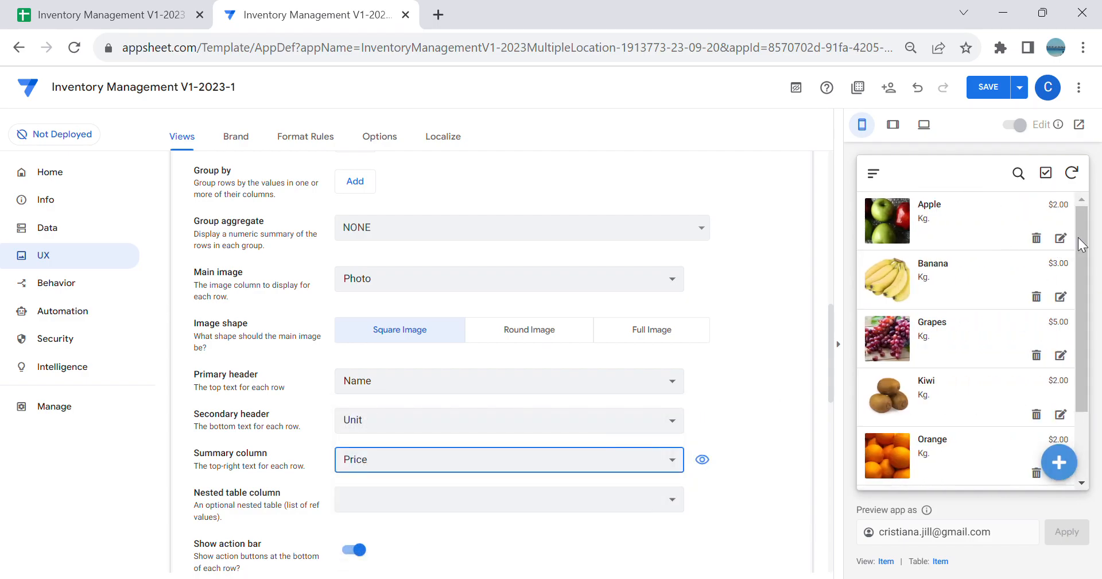
Step: Turn off the Item view's action bar, checking the Apple record in the preview, and save the app
scroll(535, 346, "down", 3)
left_click(358, 378)
left_click(947, 217)
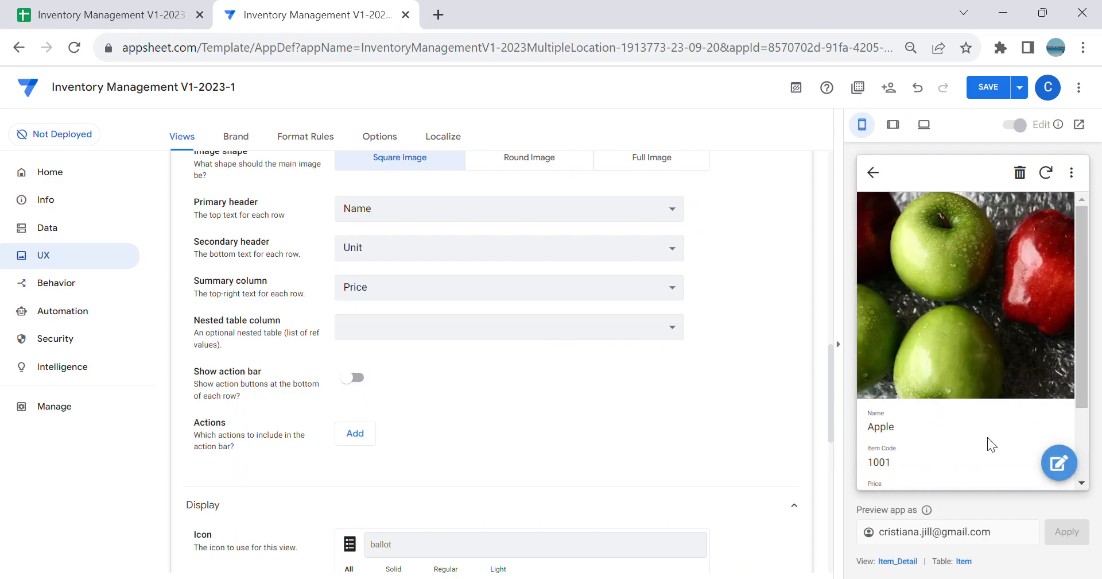
left_click(873, 172)
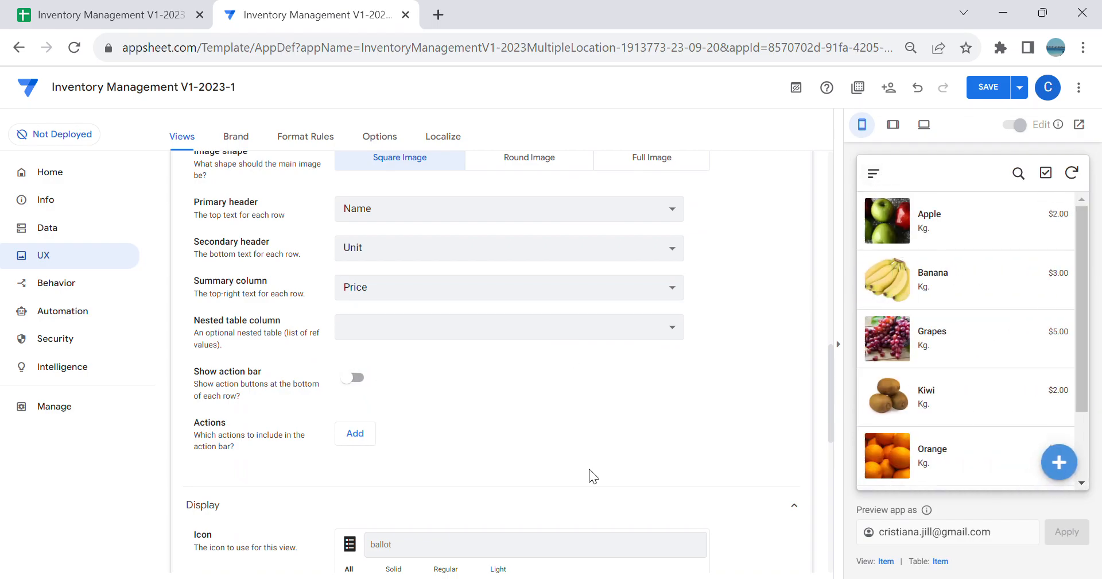
scroll(608, 372, "up", 10)
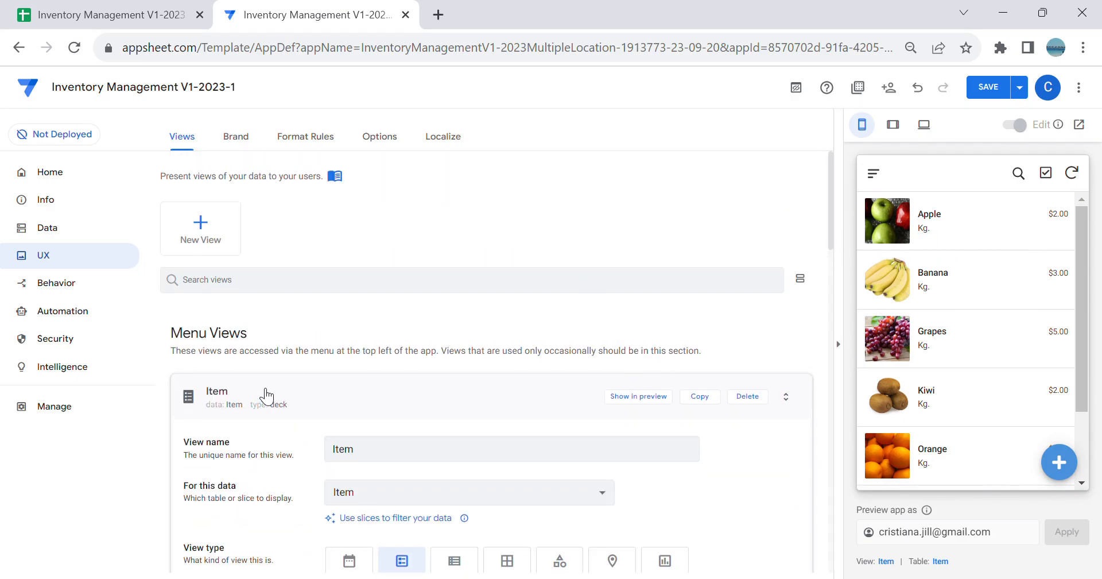
left_click(995, 90)
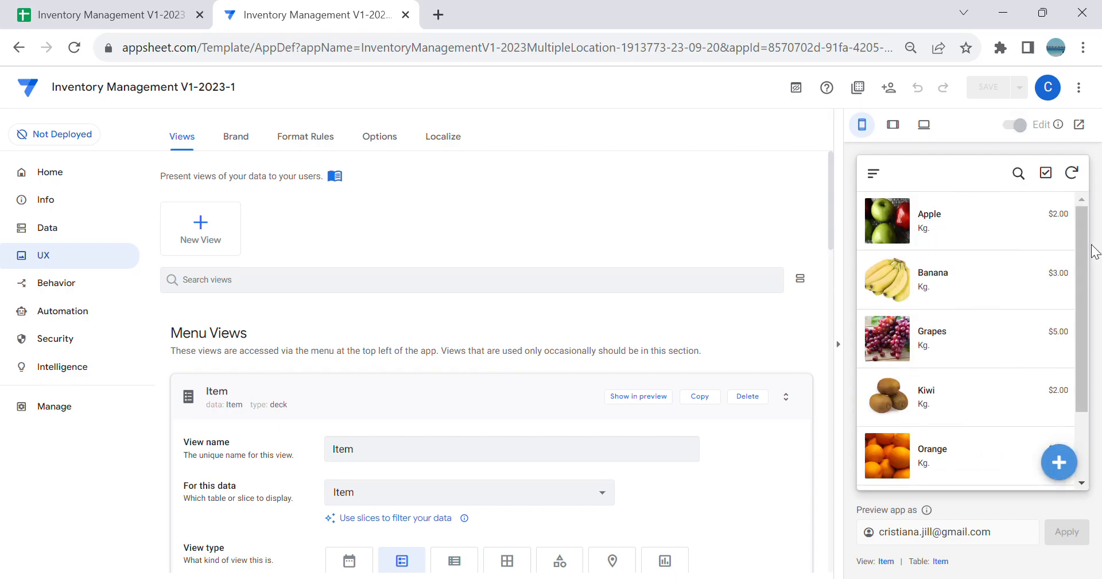
Step: Examine the fields of the new item form in the app preview, show the app's table list, and cancel the form
scroll(1038, 320, "down", 2)
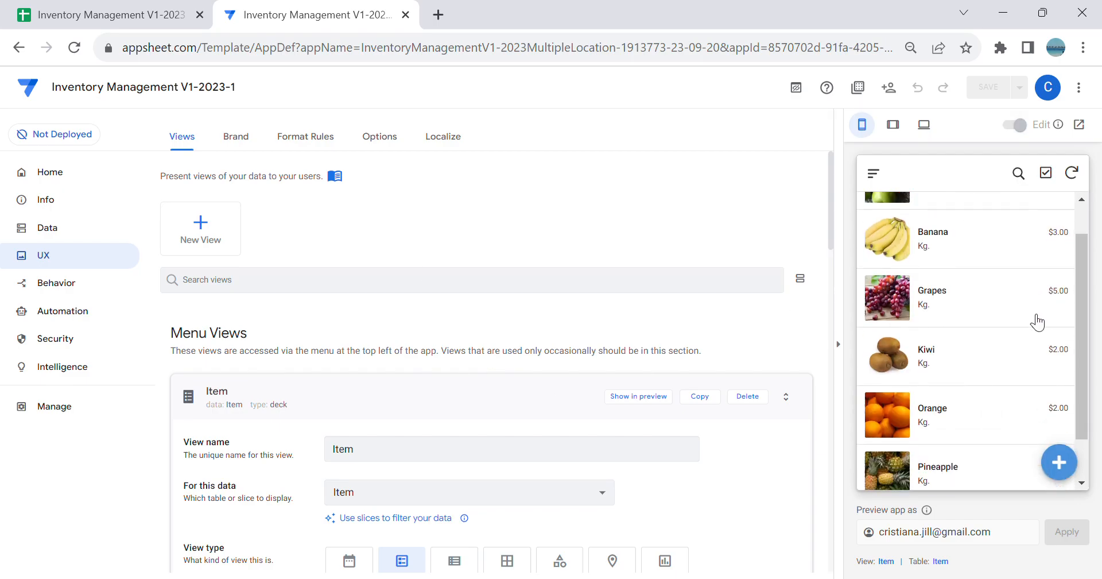
left_click(1059, 463)
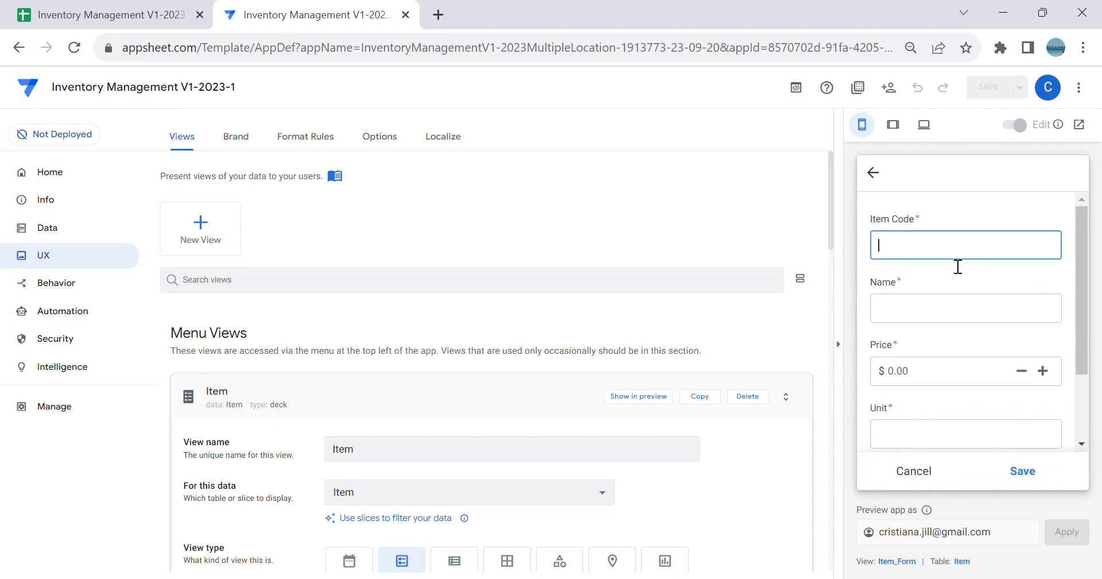
left_click(61, 228)
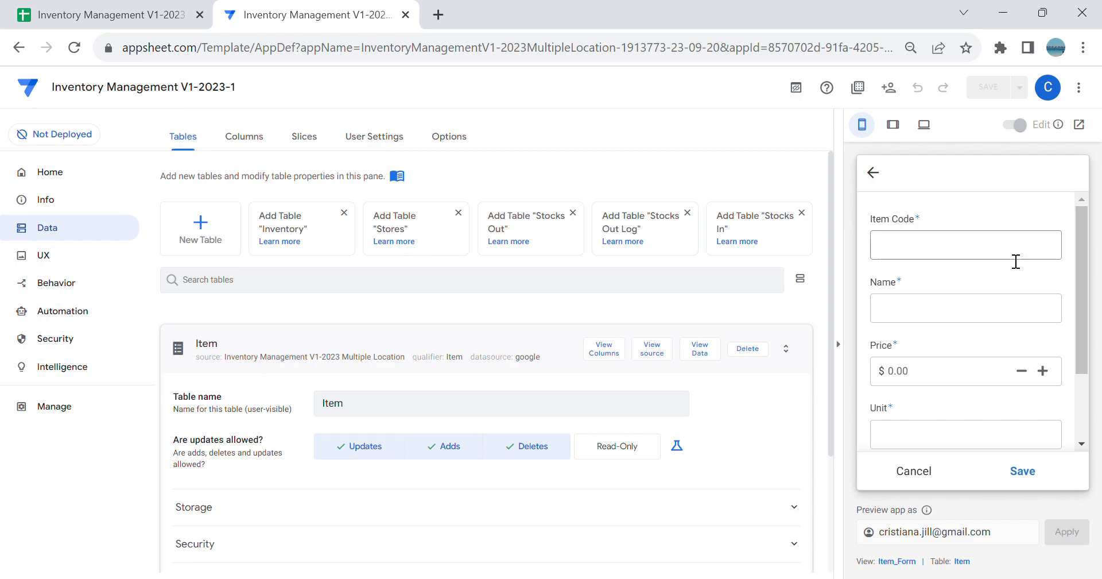
scroll(1045, 246, "down", 2)
scroll(964, 249, "up", 2)
left_click(922, 426)
scroll(946, 404, "down", 2)
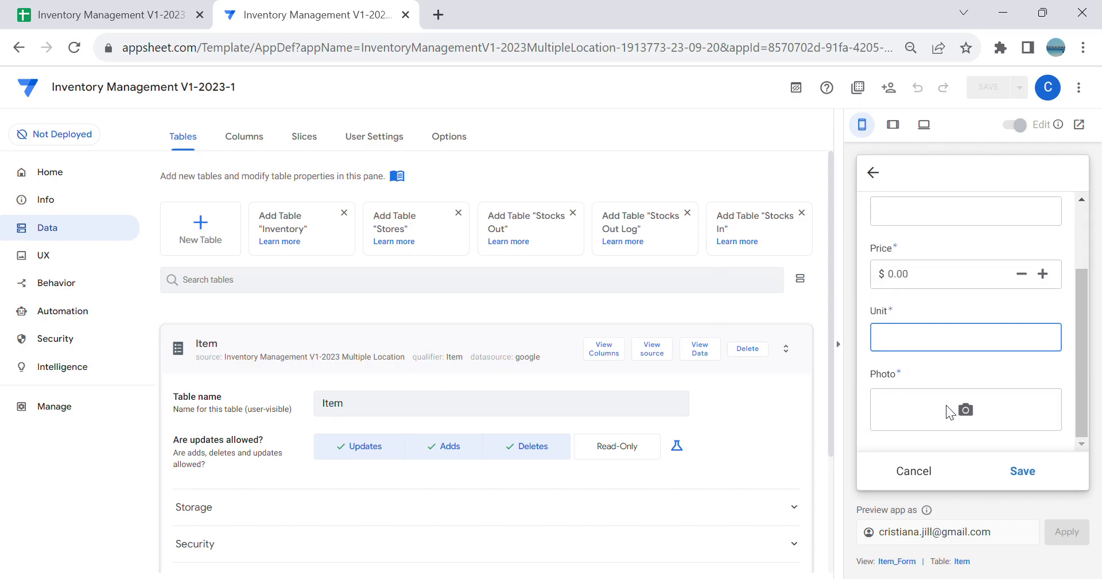
left_click(915, 472)
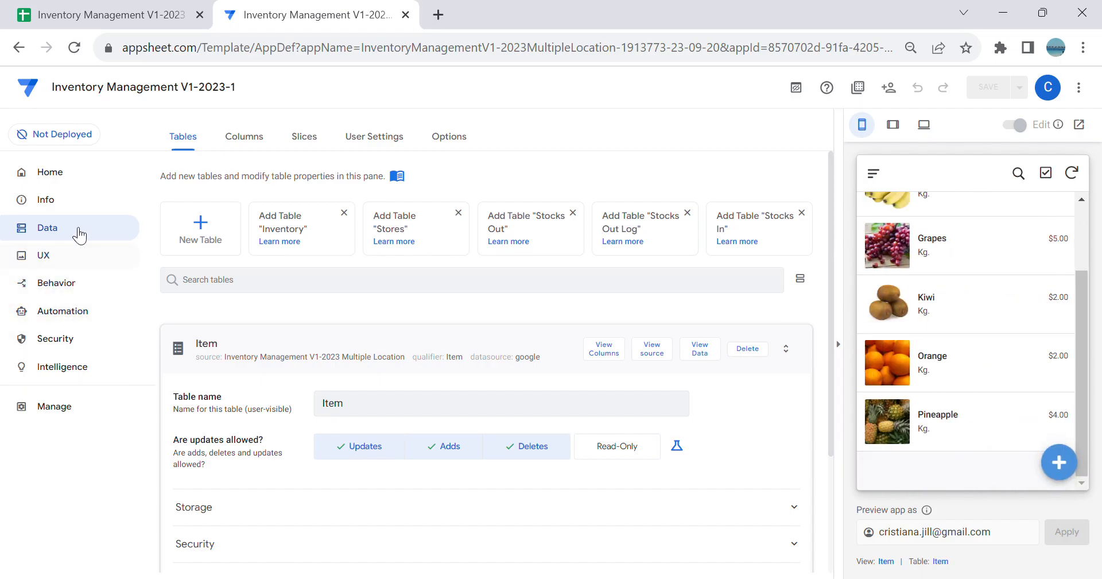
Step: Collapse the Item table, switch to Google Sheets, and move the Stores sheet ahead of the Inventory sheet
left_click(507, 345)
left_click(103, 22)
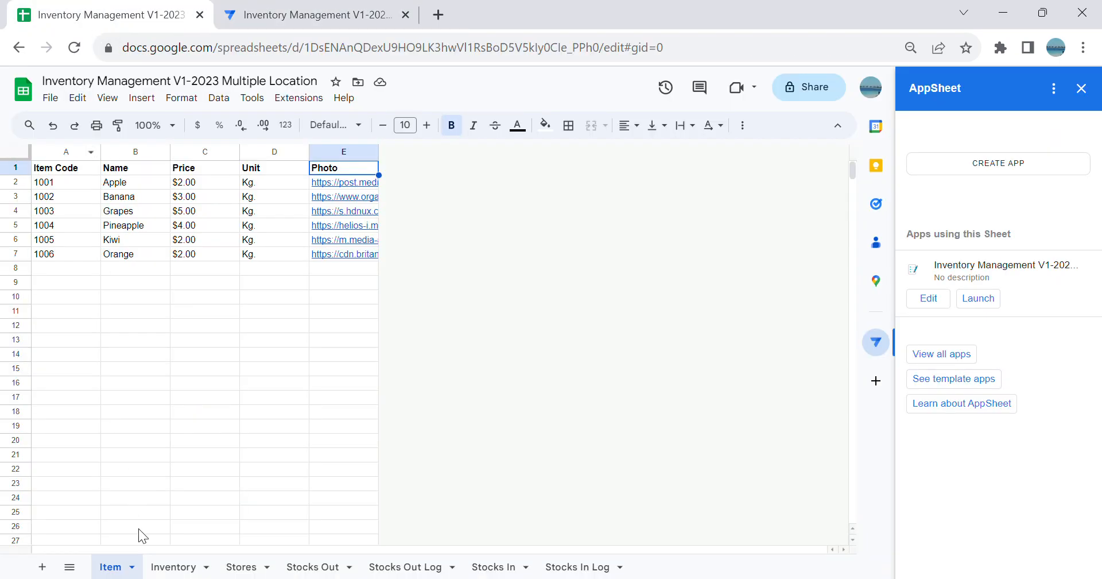
left_click(178, 568)
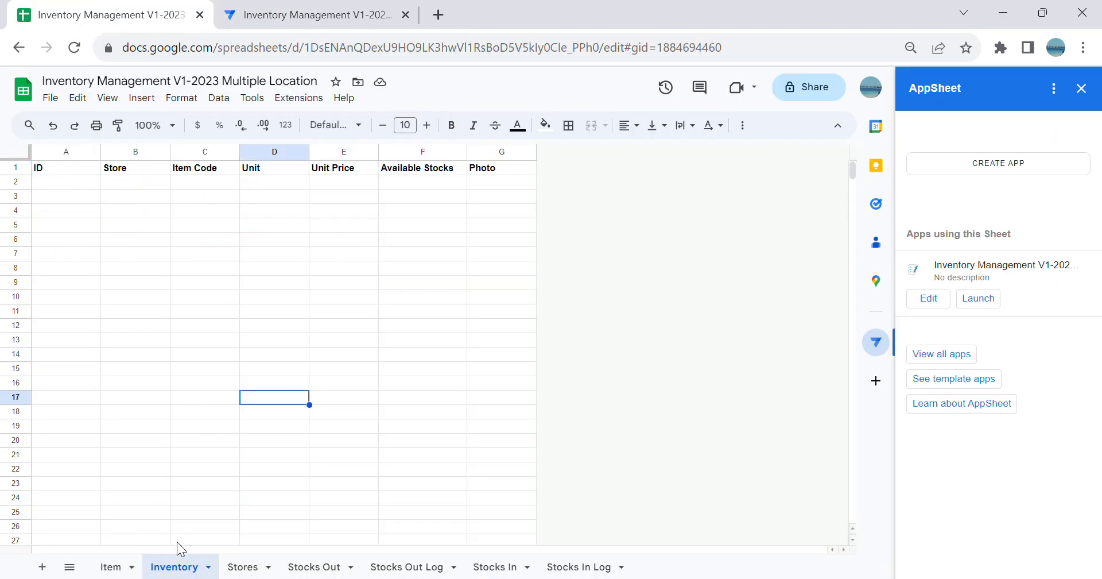
left_click_drag(257, 573, 169, 569)
Step: Return to AppSheet, add the suggested Stores table, and check its source data in Google Sheets
left_click(283, 8)
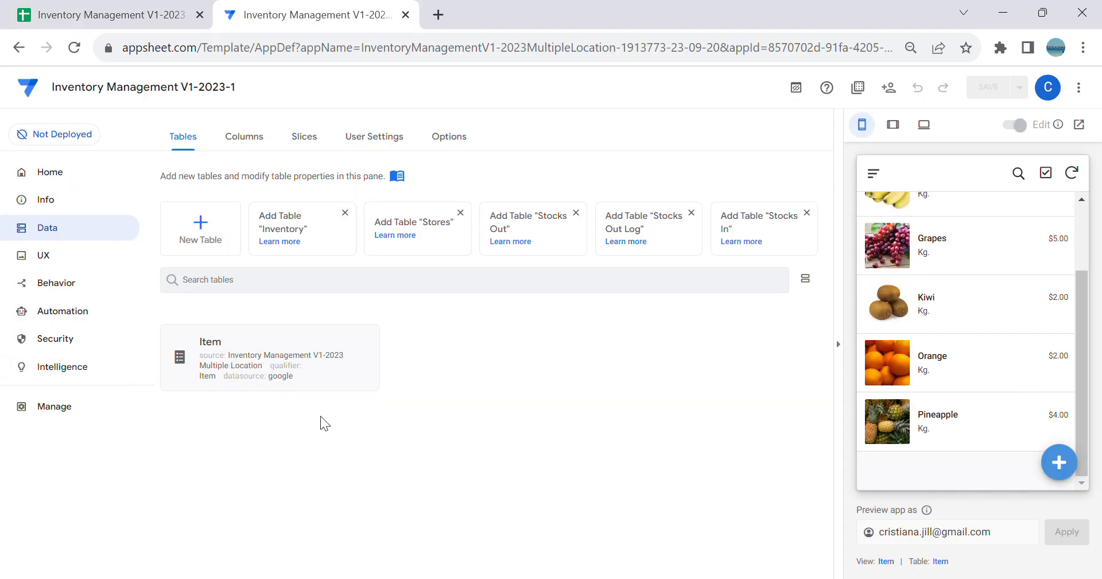
left_click(452, 239)
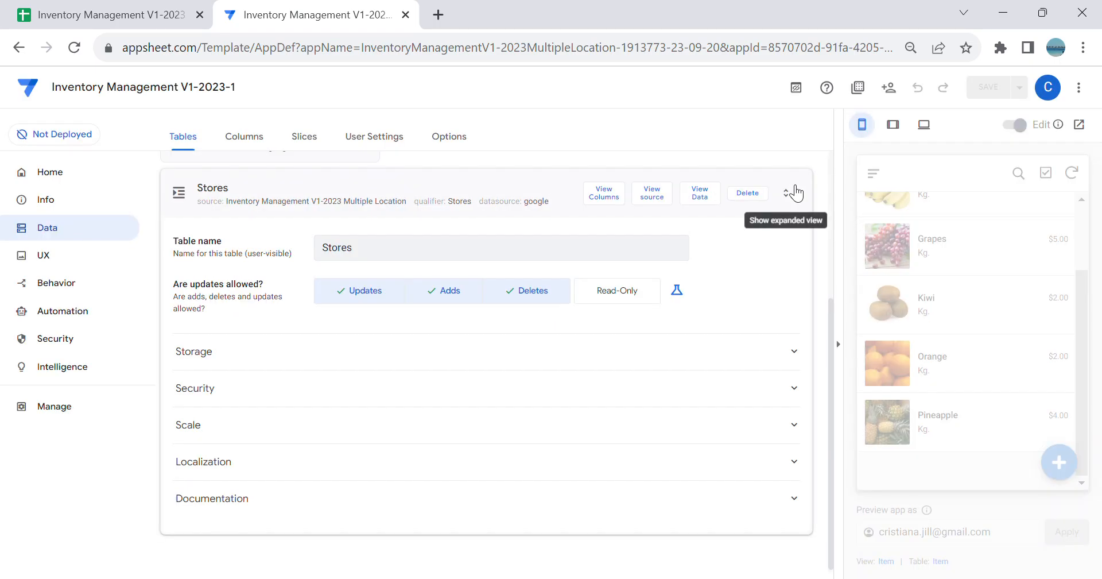
left_click(93, 4)
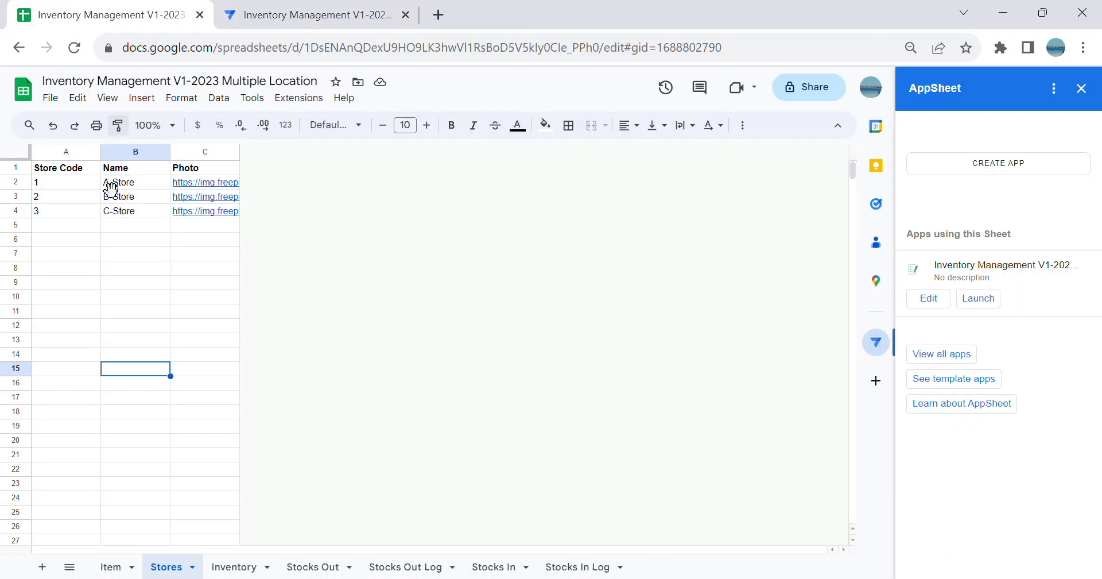
left_click(315, 14)
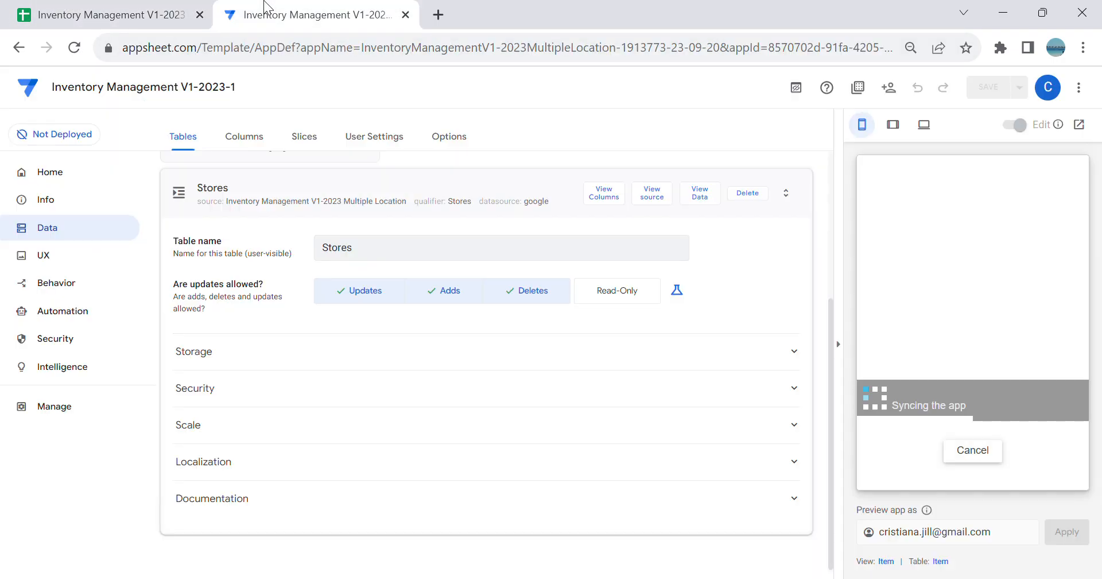
Step: Switch to Google Sheets and clear the C-Store record in row 4 of the Stores sheet
left_click(106, 11)
left_click(86, 311)
left_click(23, 215)
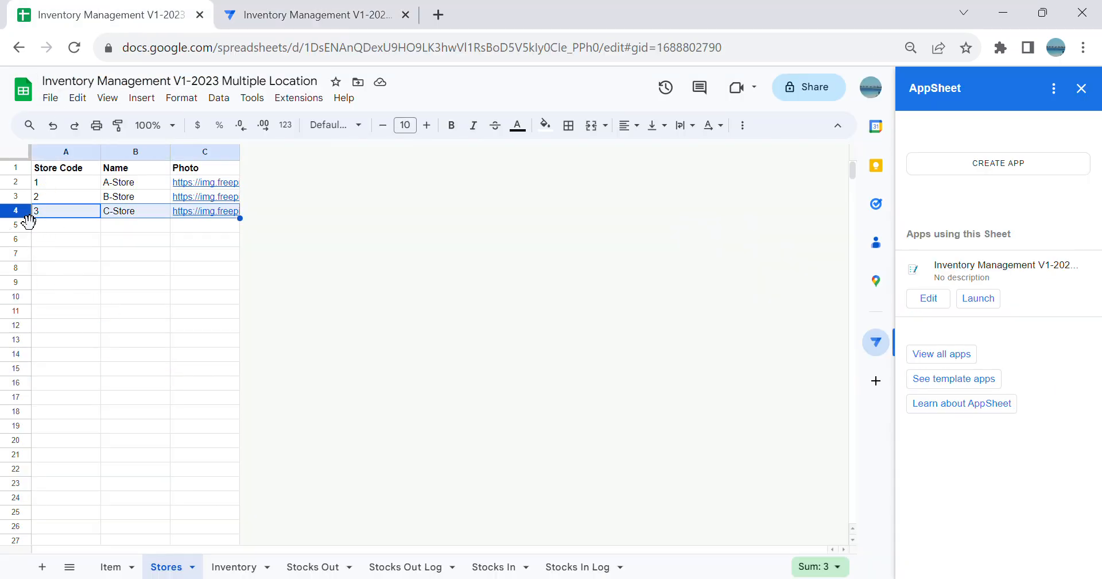
key("Delete")
left_click_drag(106, 313, 106, 296)
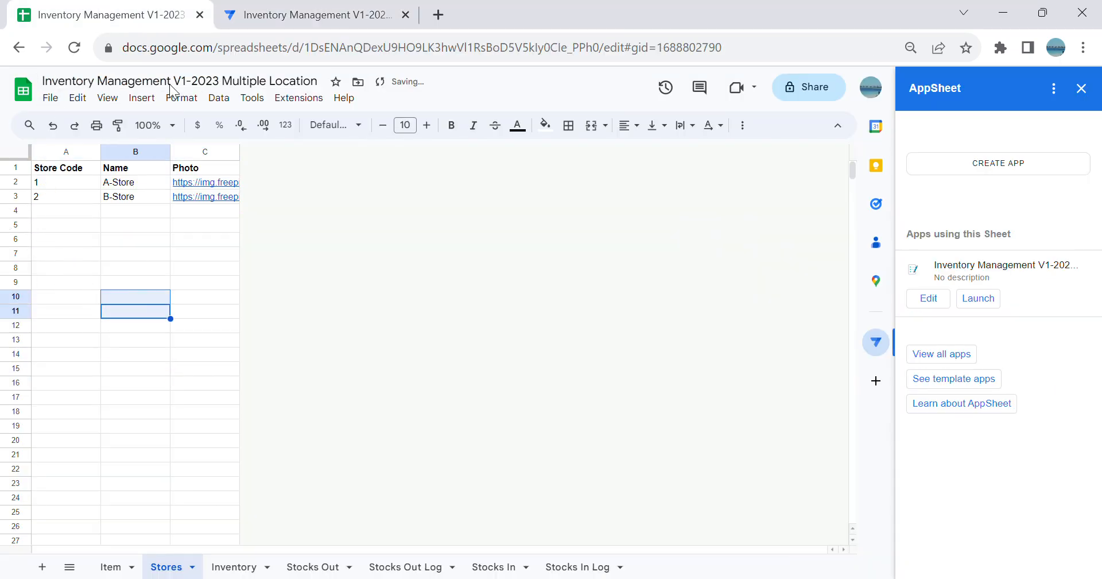
Step: Switch to AppSheet and turn off the thousands separator for the Store Code column of the Stores table
left_click(298, 15)
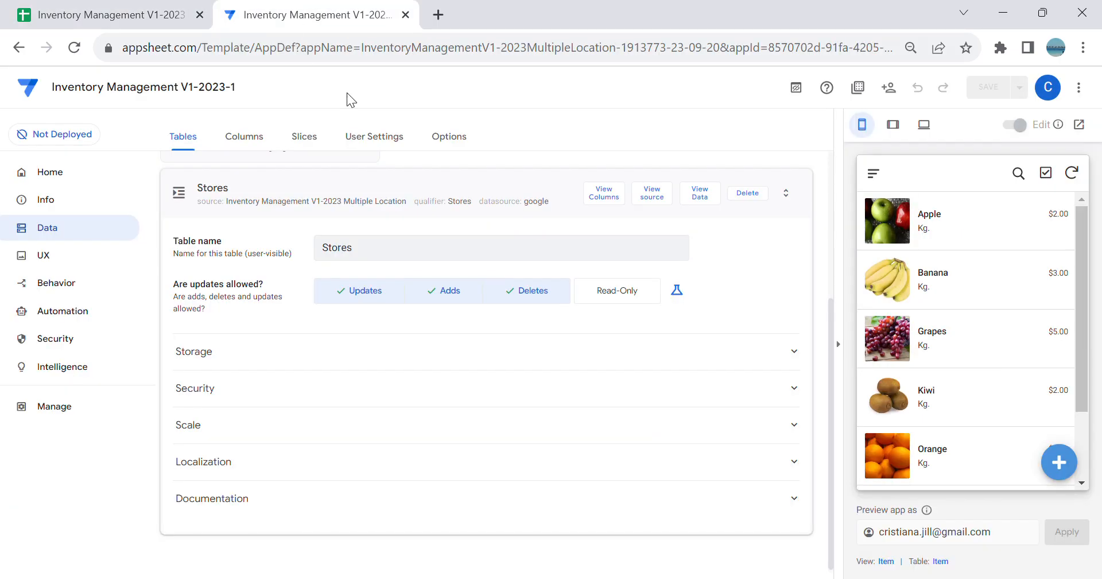
left_click(604, 194)
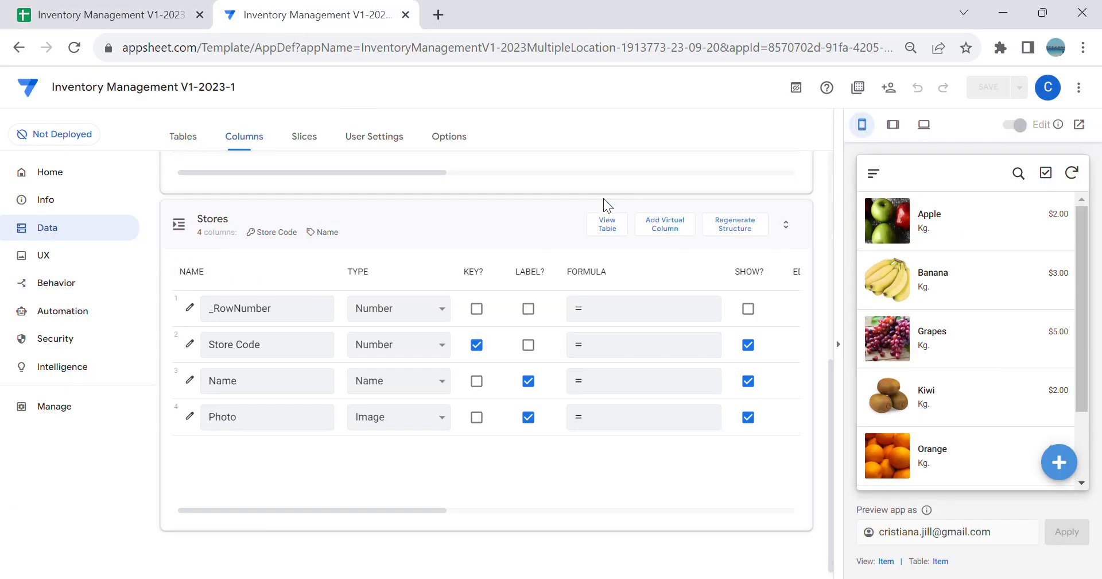
left_click(842, 347)
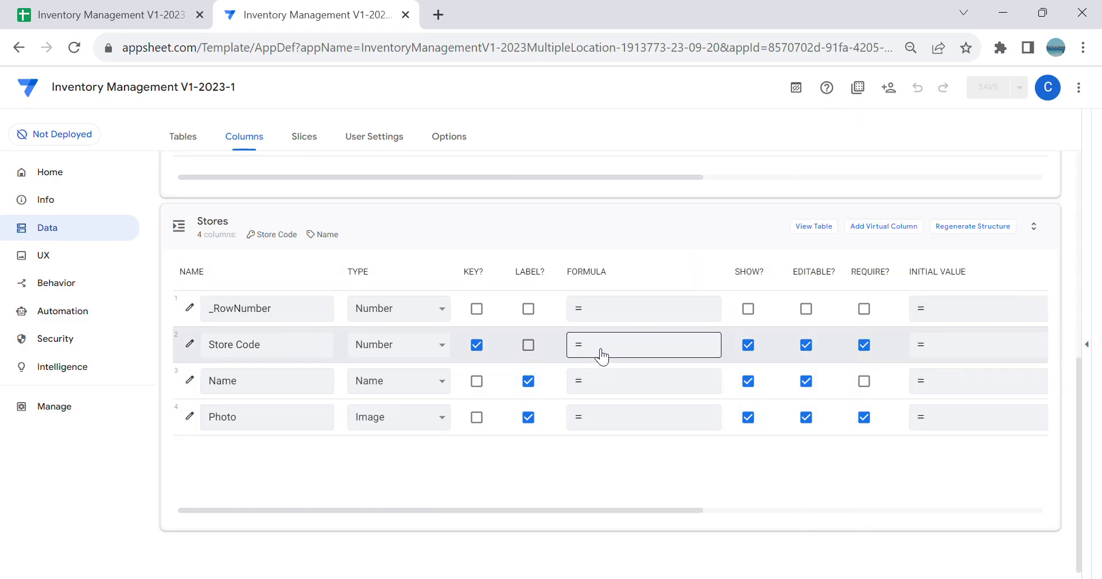
left_click(190, 344)
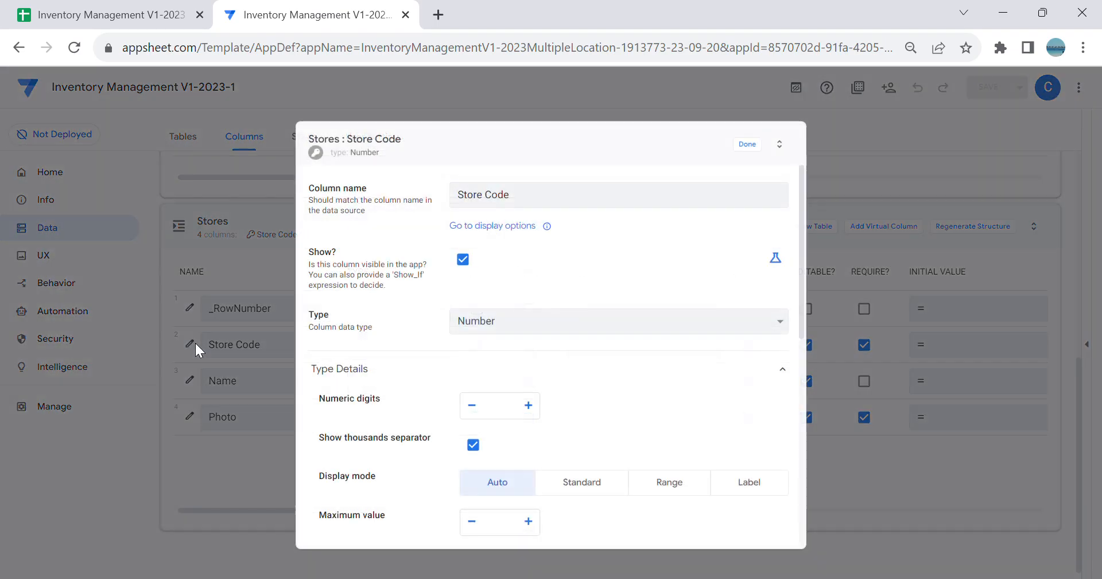
left_click(474, 446)
left_click(751, 149)
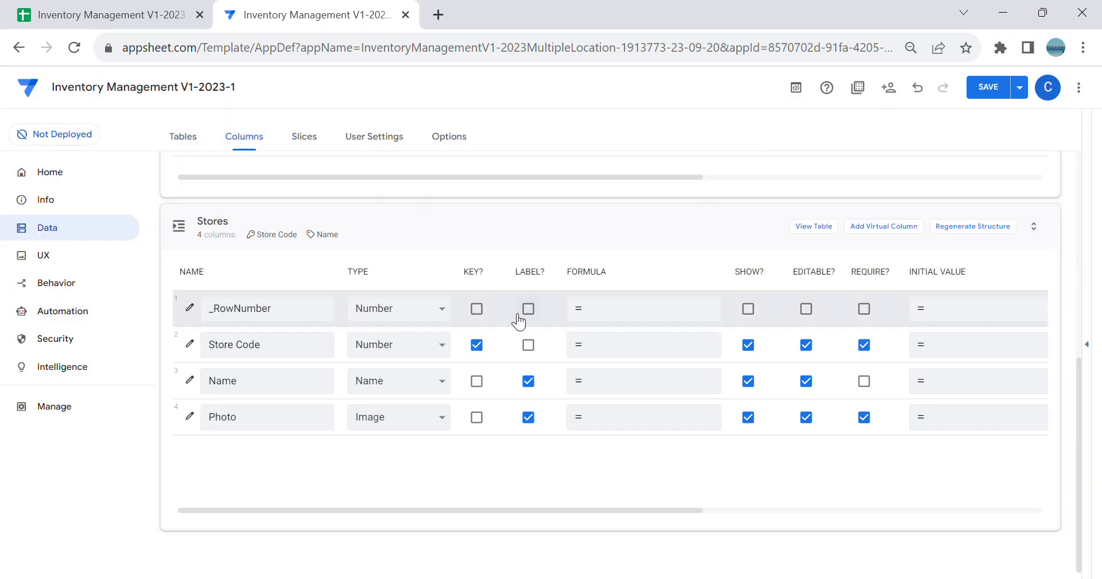
Step: Make the Name column required and the Photo column optional in the Stores table
left_click(864, 381)
left_click(865, 417)
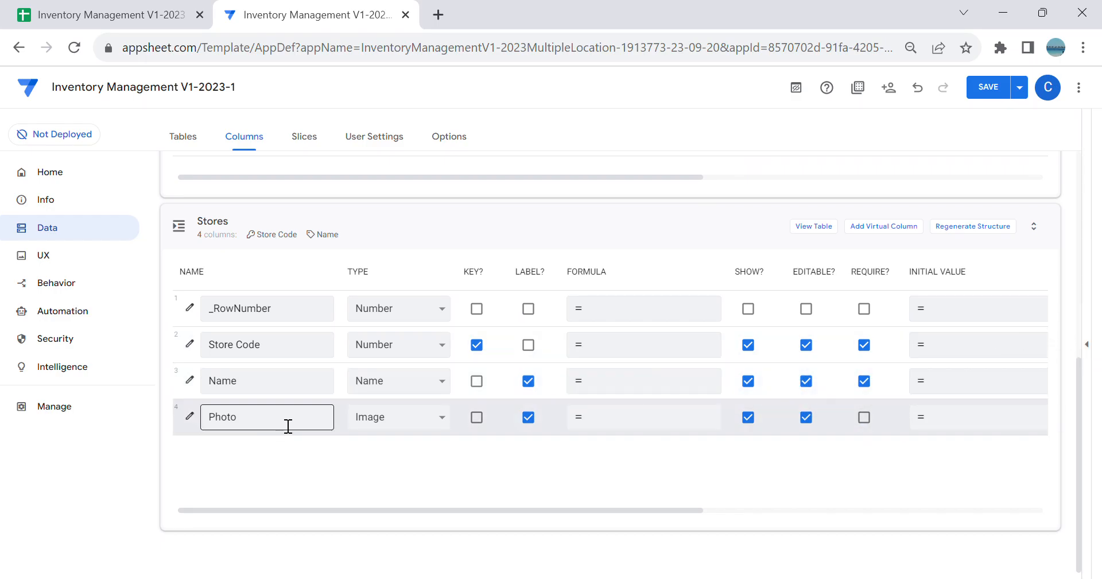
Step: Create a new view in the UX settings and name it Stores
left_click(103, 264)
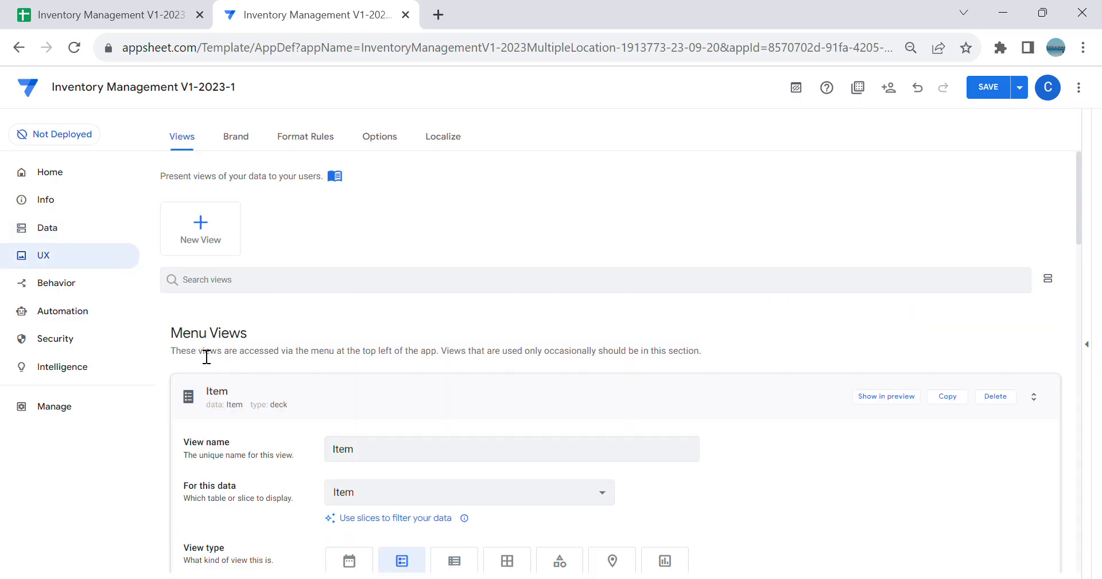
left_click(226, 246)
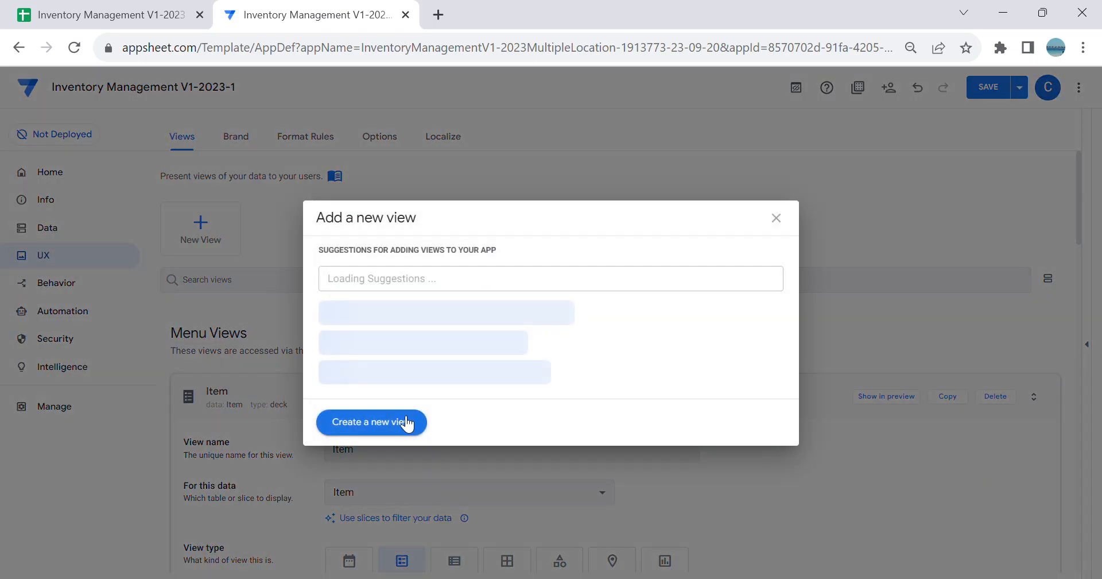
left_click(408, 425)
scroll(446, 405, "down", 3)
left_click(416, 285)
key("ctrl+a")
key("BackSpace")
type("So")
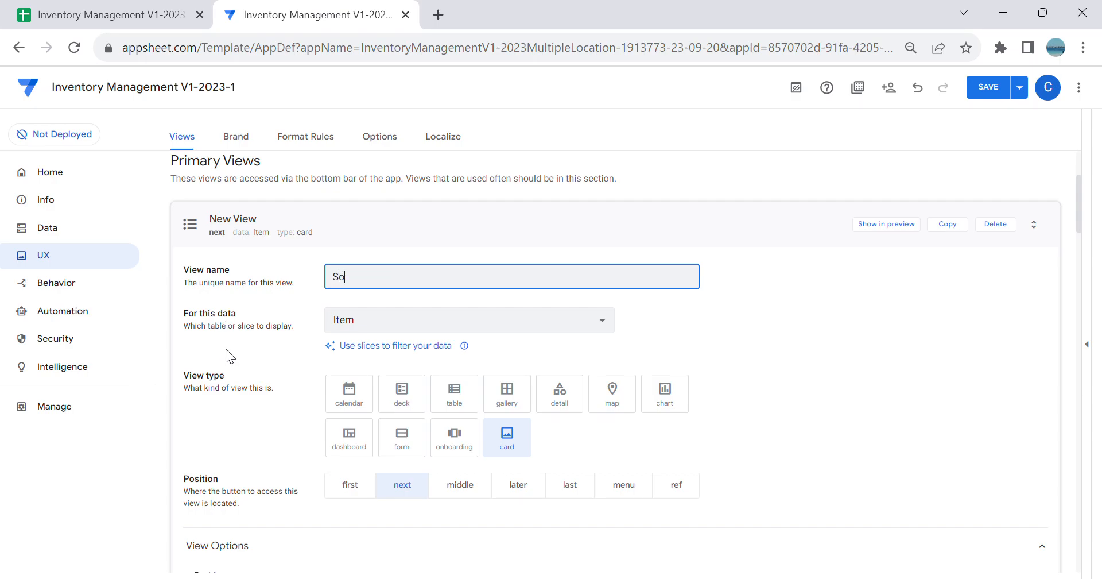
key("BackSpace")
type("tores")
key("Tab")
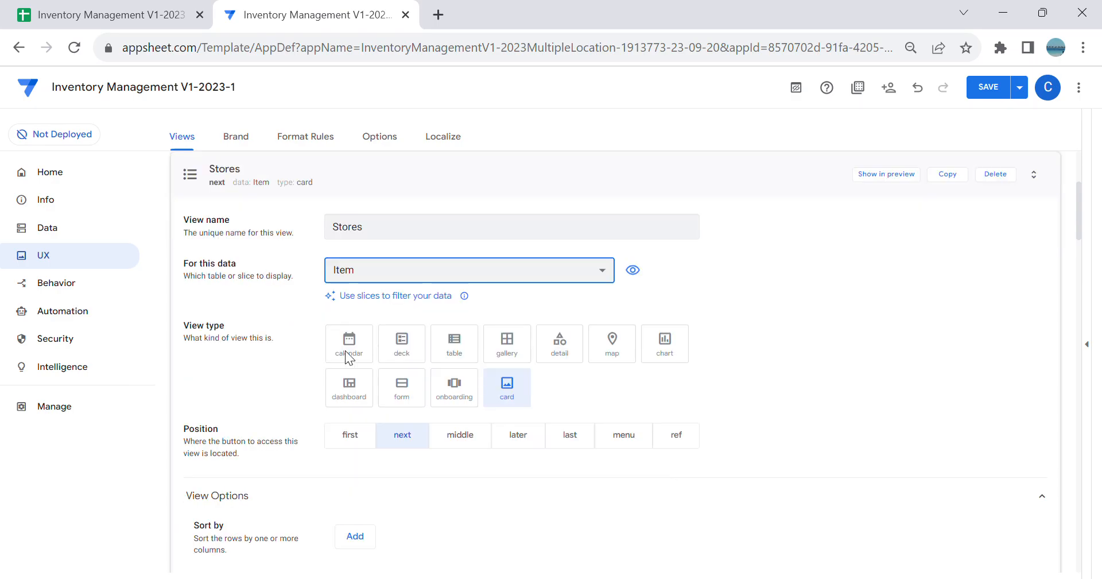
Step: Base the Stores view on the Stores table as a deck in the menu position, and show the app preview
left_click(380, 270)
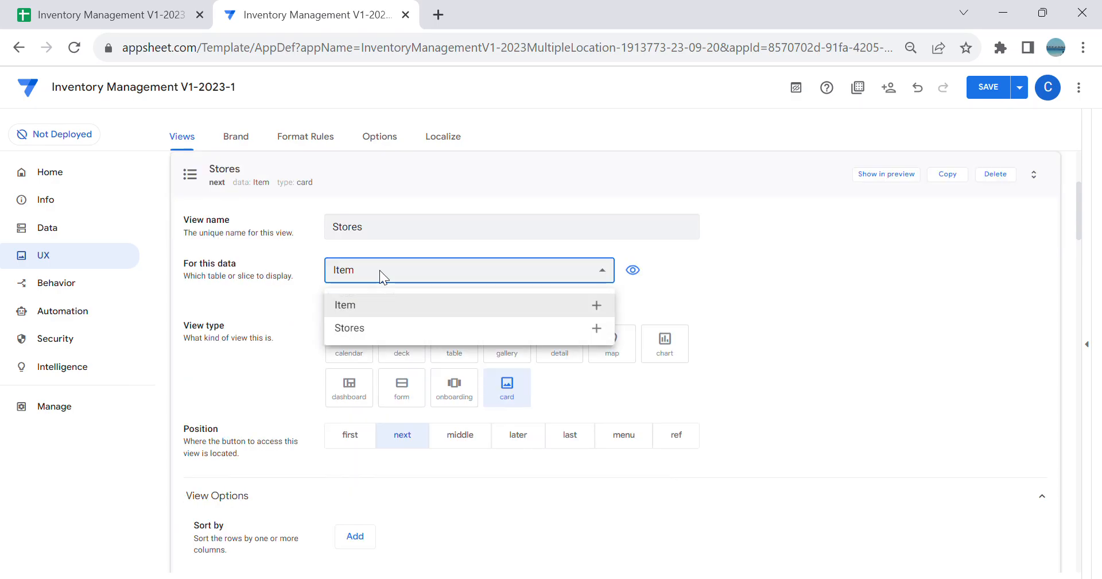
left_click(401, 335)
left_click(402, 348)
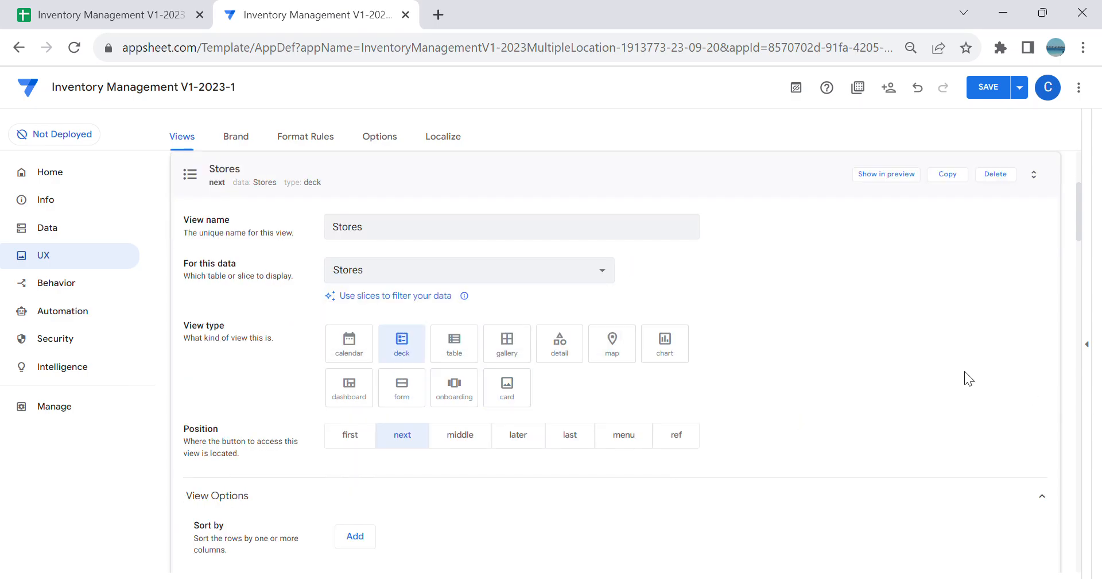
left_click(631, 443)
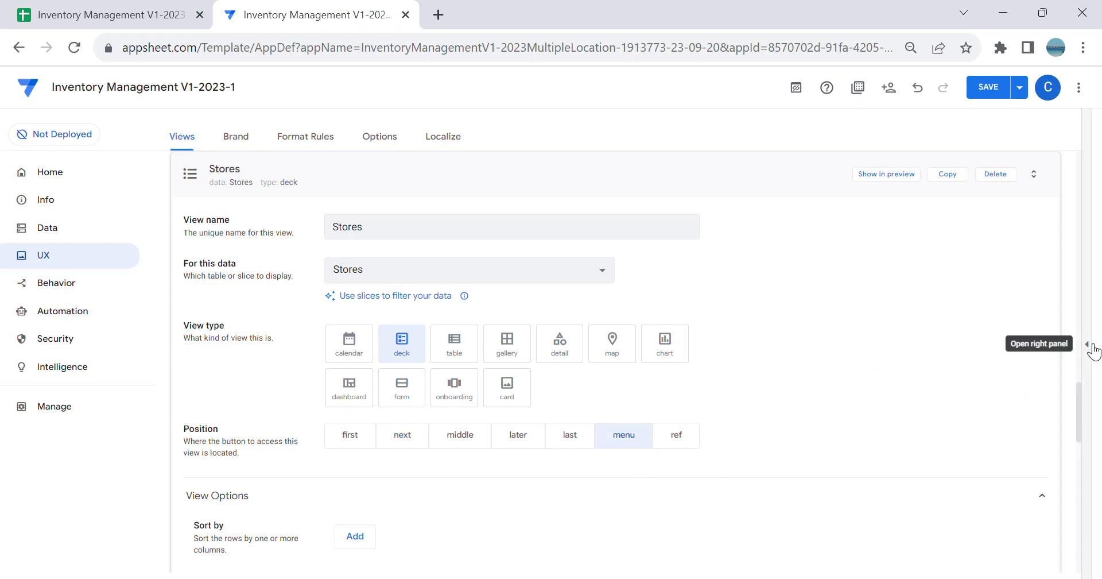
left_click(1086, 344)
Step: Sort the Stores view by Store Code in ascending order
scroll(455, 448, "down", 3)
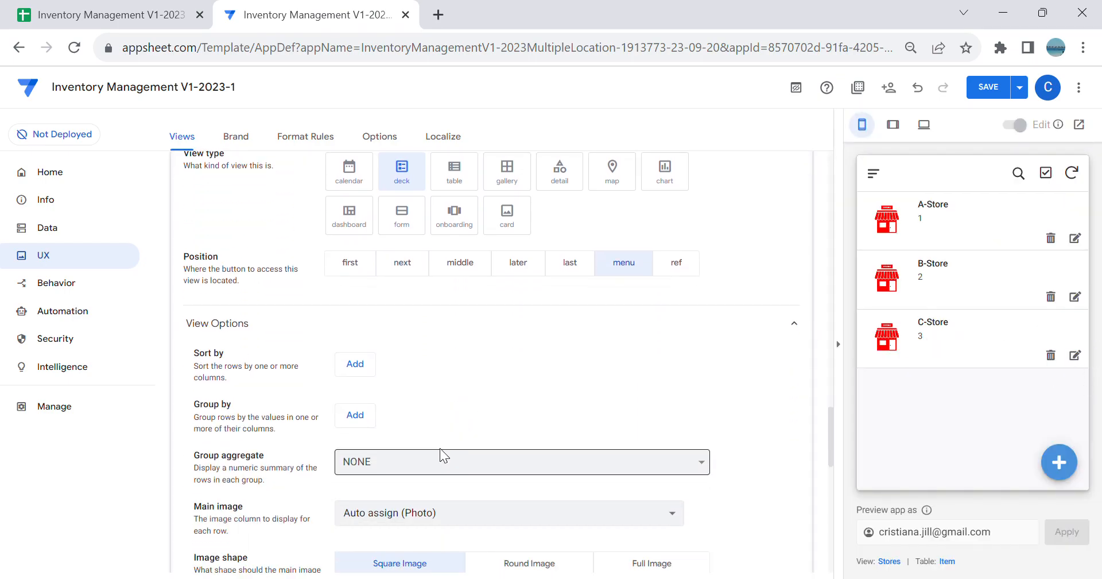
left_click(372, 368)
left_click(389, 370)
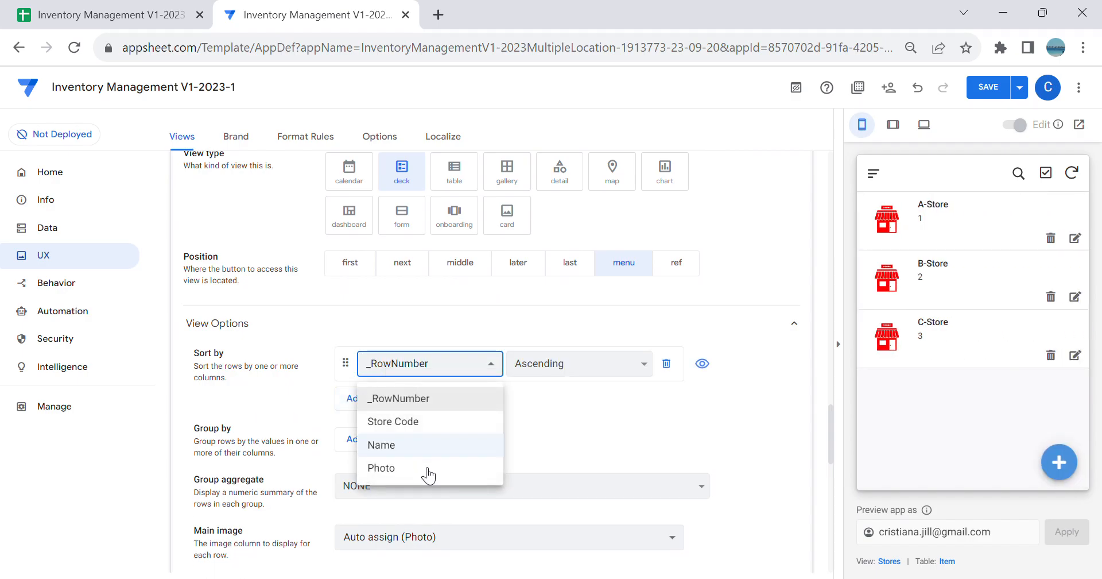
left_click(423, 421)
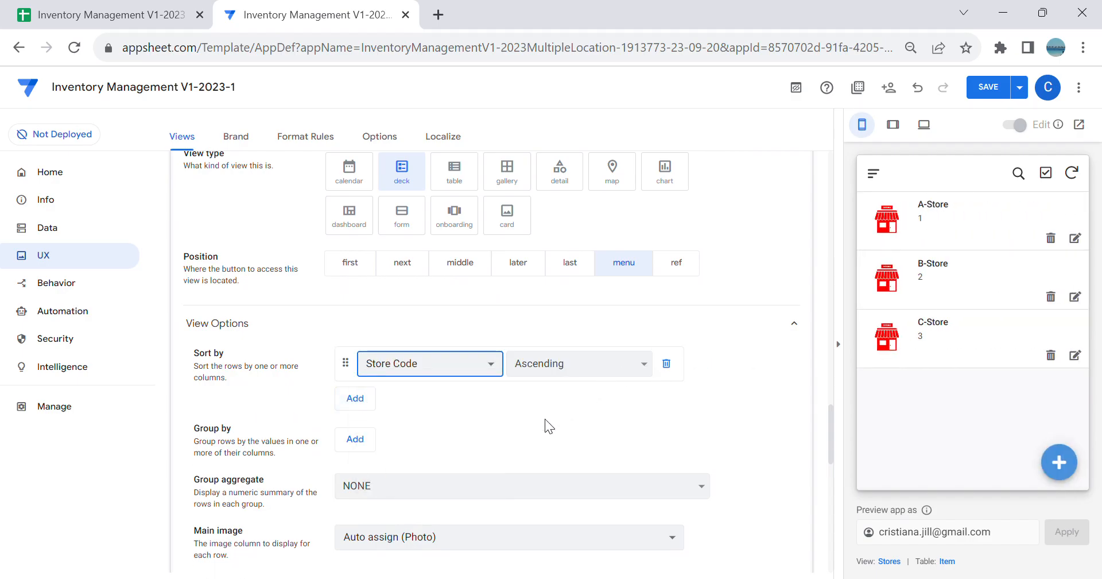
Step: Set the Stores view's primary header to Name and its secondary header to Store Code
scroll(427, 459, "down", 2)
scroll(364, 428, "down", 3)
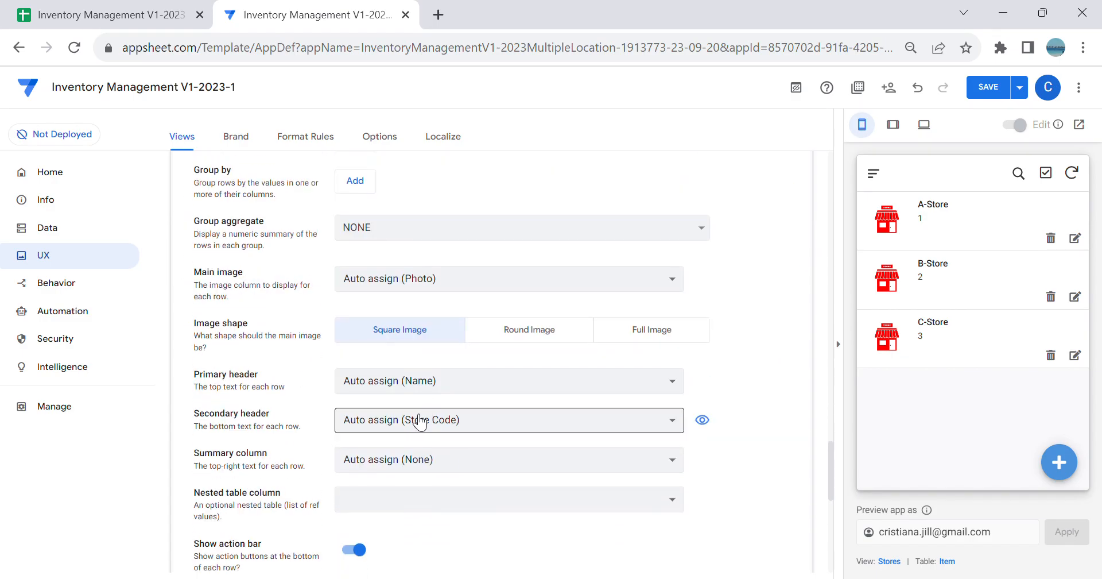
left_click(424, 386)
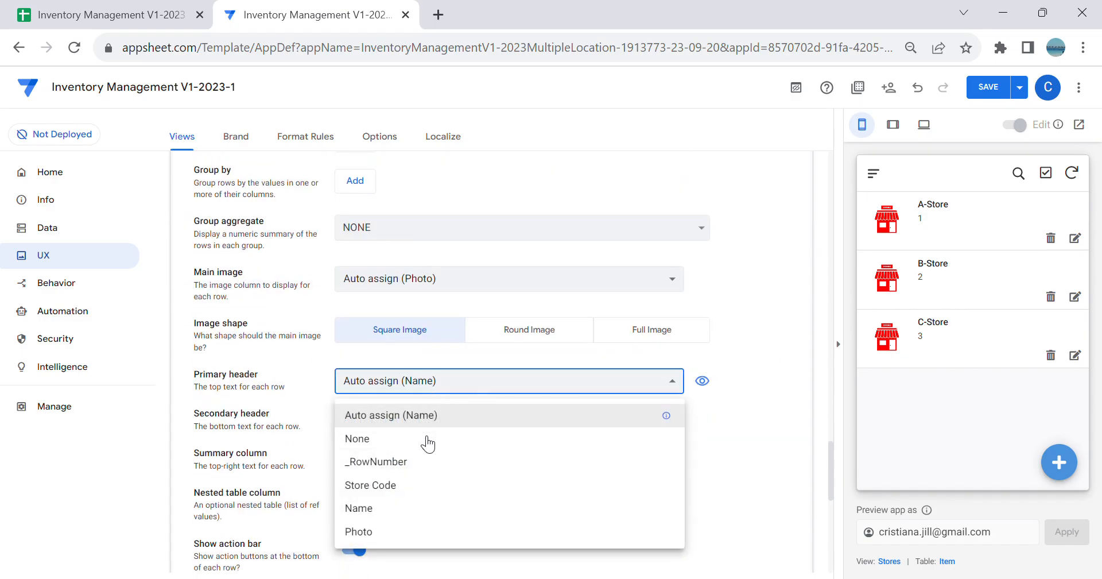
left_click(445, 488)
left_click(424, 385)
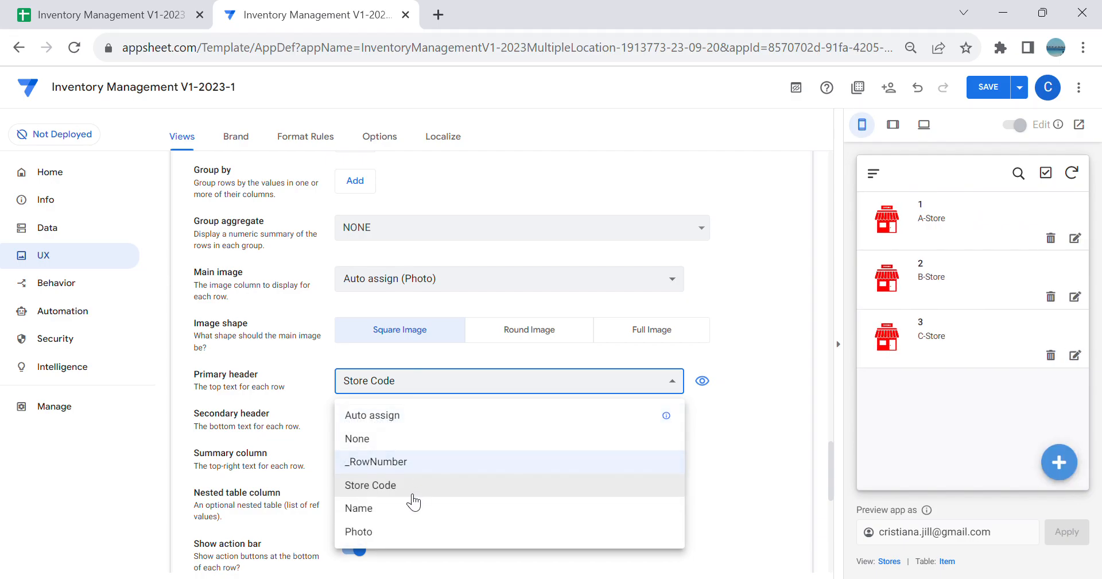
left_click(406, 507)
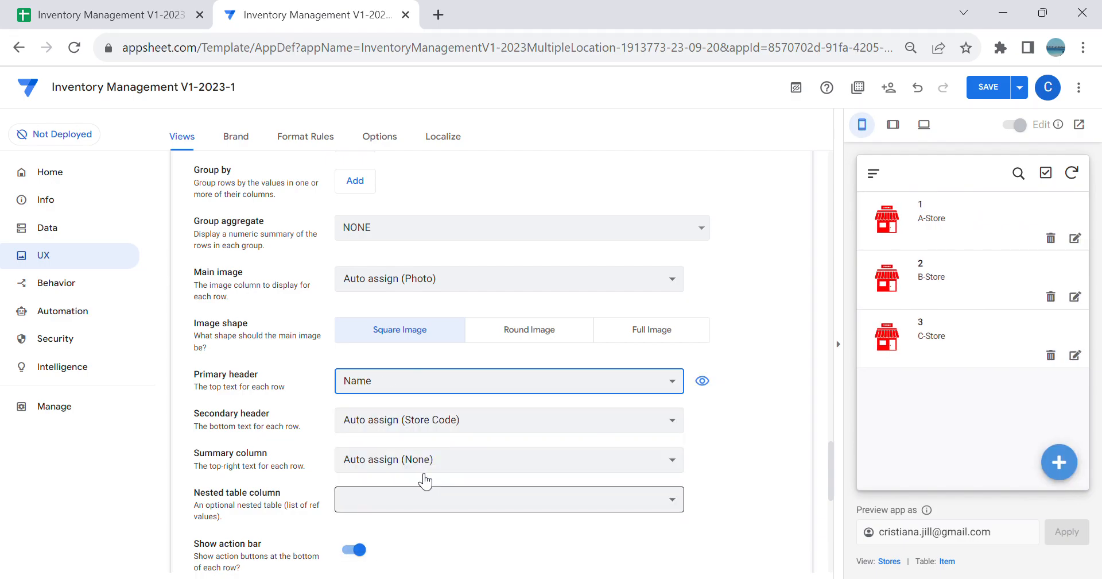
left_click(404, 421)
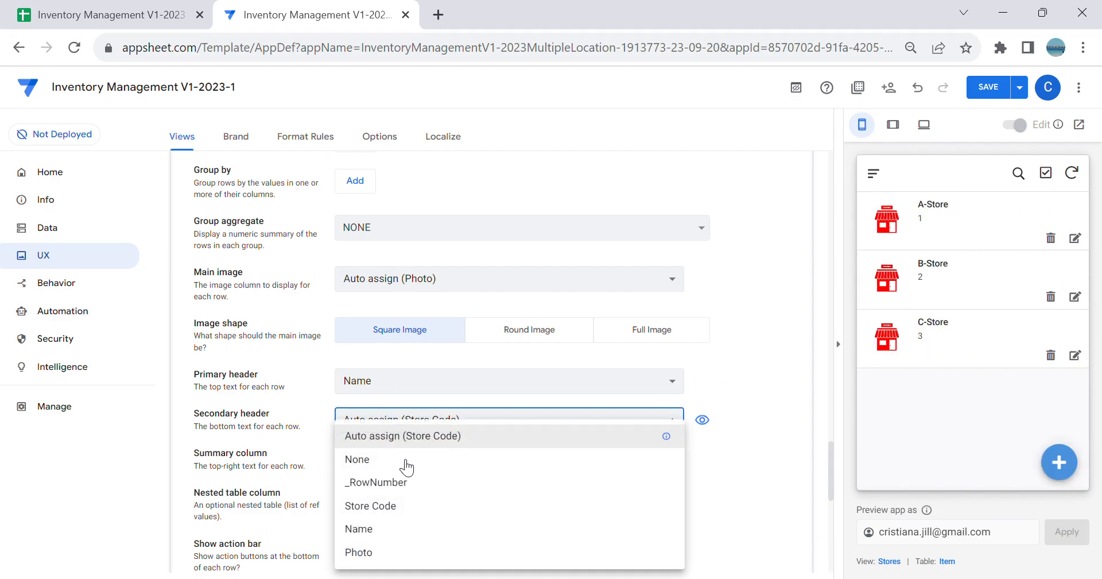
left_click(412, 507)
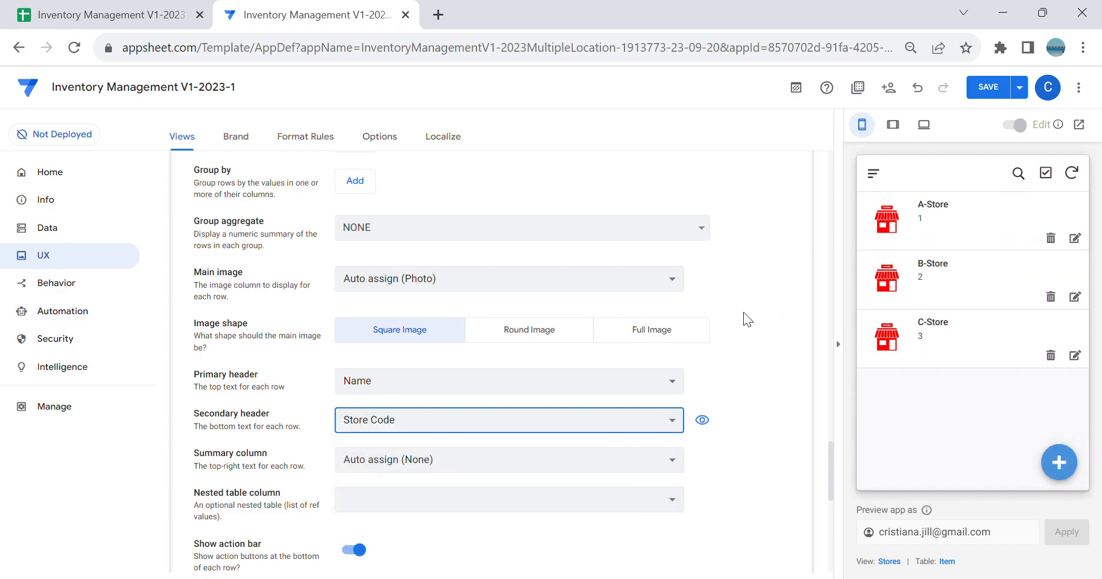
Step: Set both the summary column and the nested table column of the Stores view to None
left_click(439, 460)
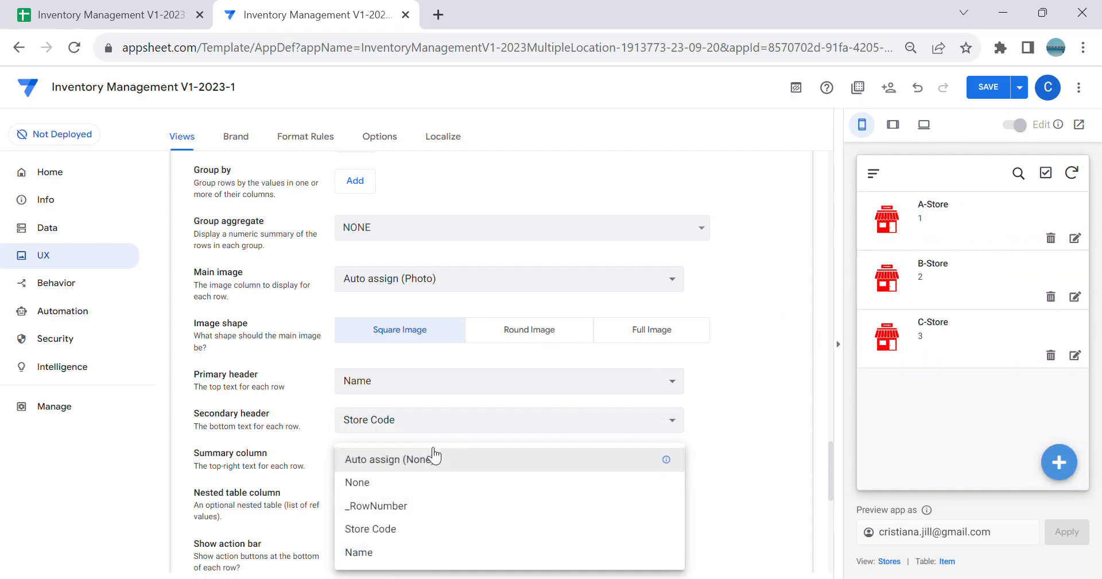
left_click(387, 491)
left_click(394, 501)
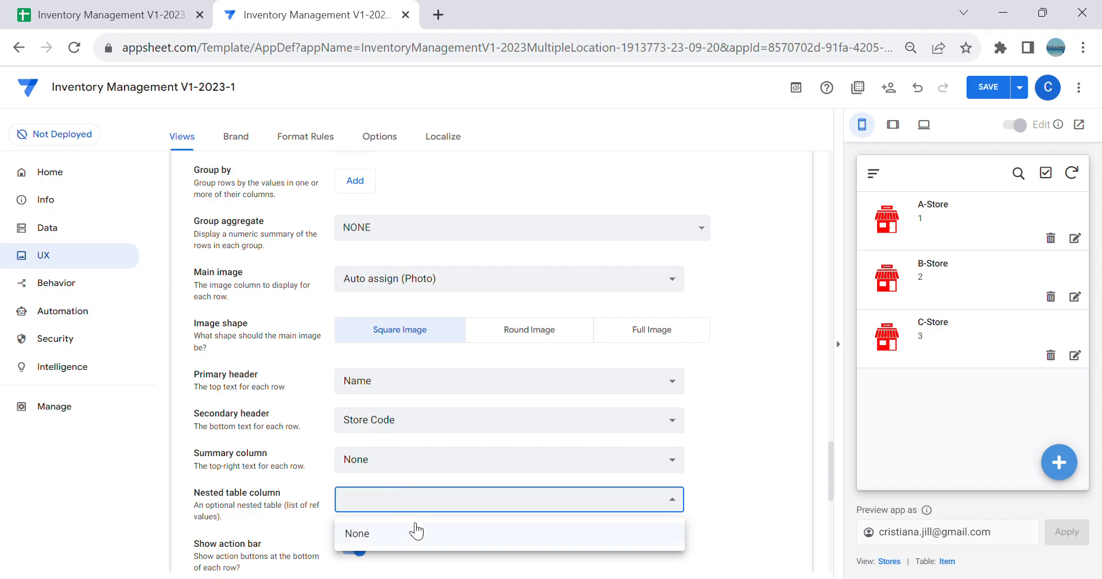
left_click(412, 534)
Step: Try Store Code as the summary column with no secondary header, and restore Store Code as secondary header and None as summary
left_click(391, 457)
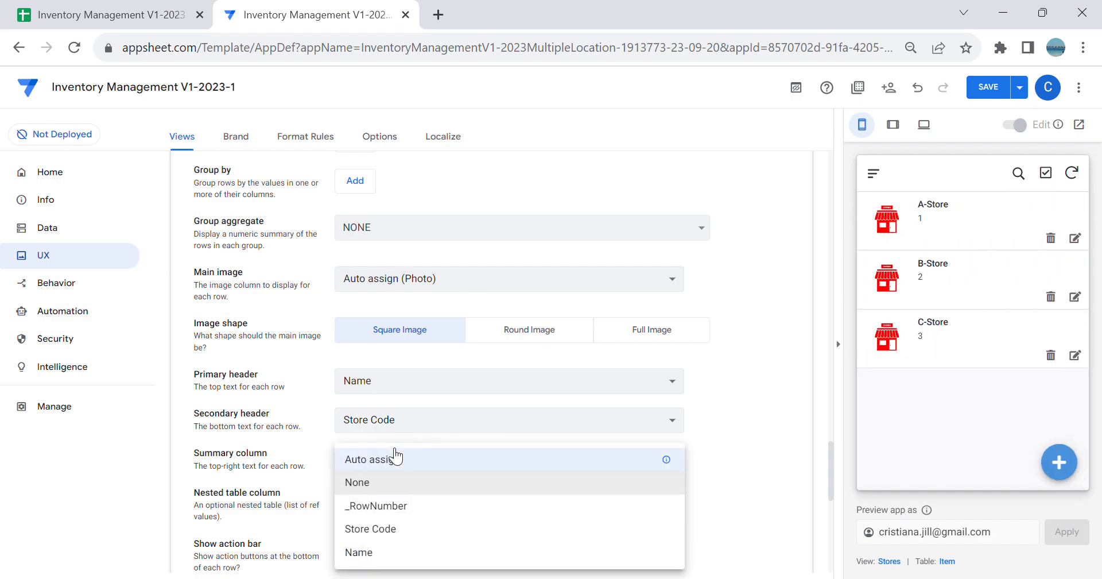
left_click(406, 528)
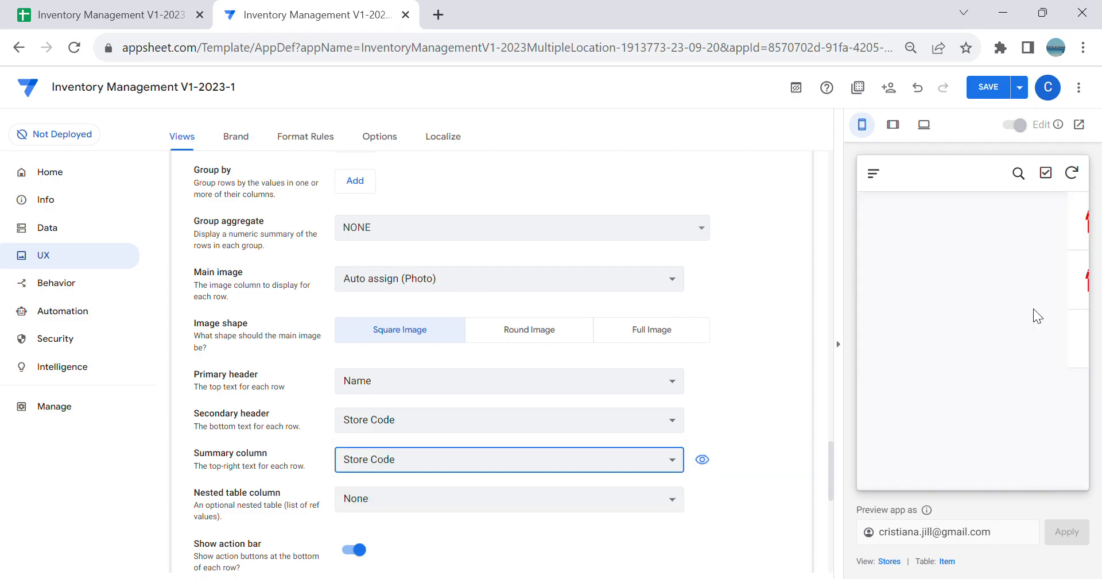
left_click(567, 430)
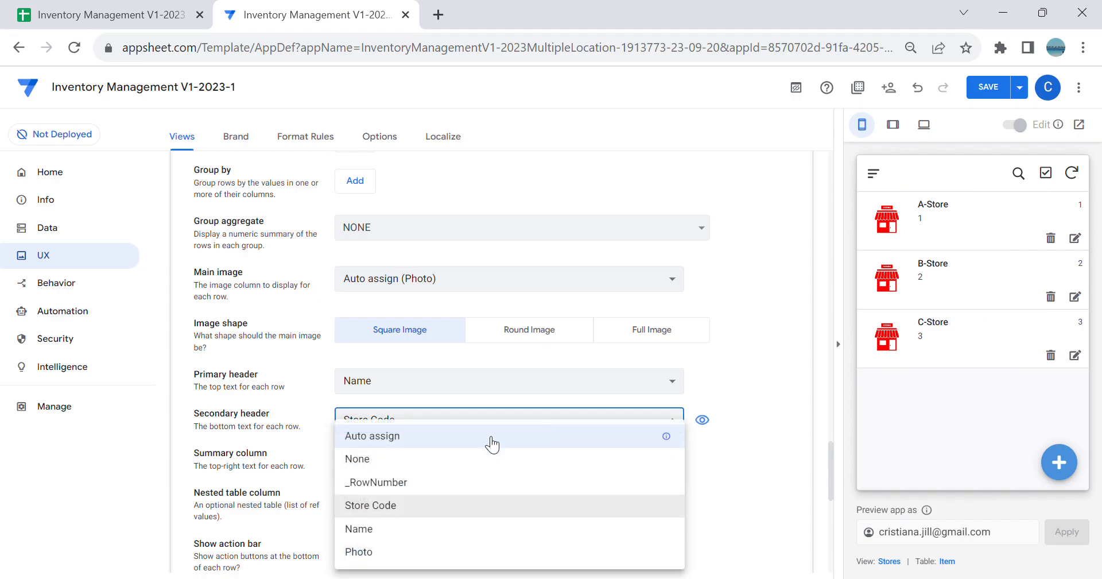
left_click(390, 458)
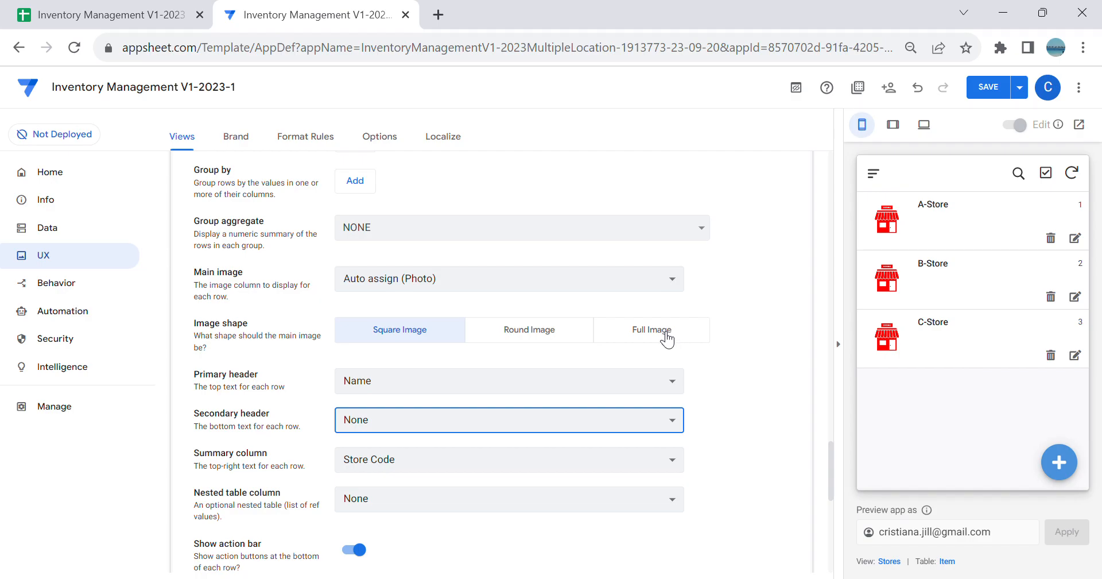
left_click(578, 420)
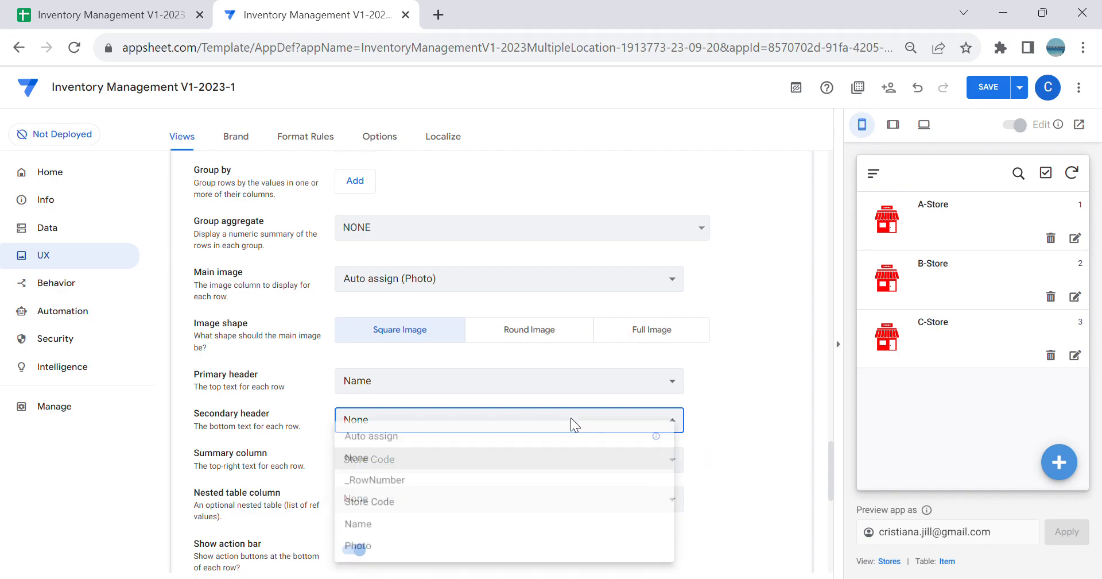
left_click(408, 506)
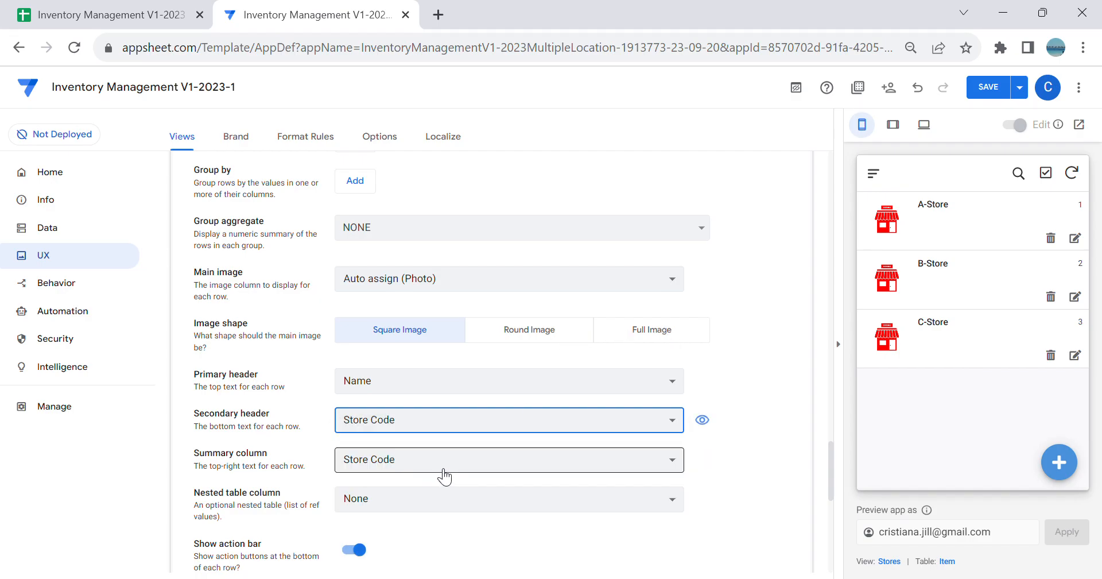
left_click(443, 472)
left_click(394, 482)
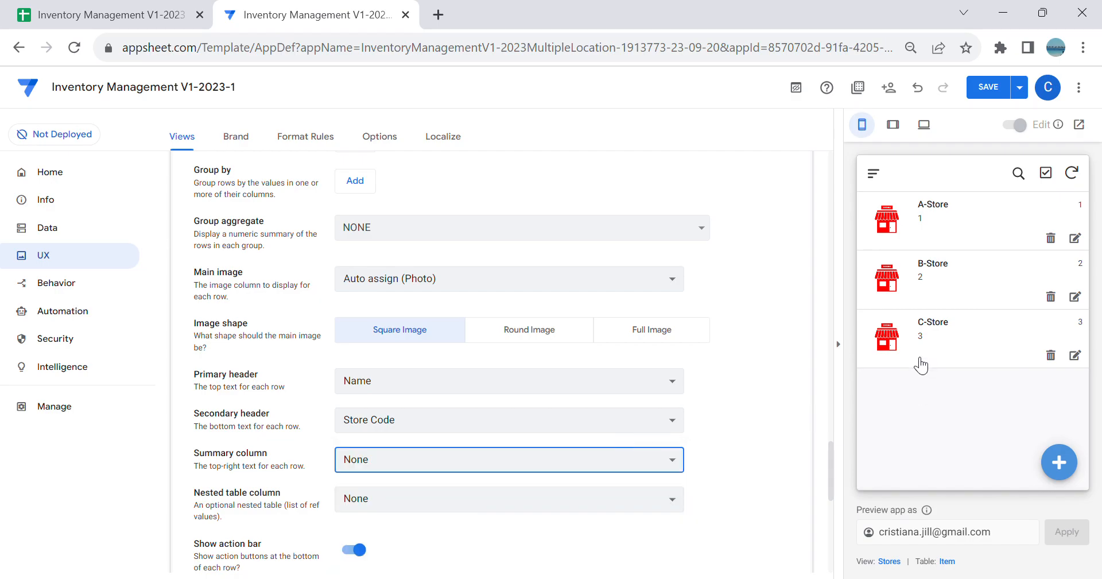
Step: Turn off the action bar for the rows of the Stores view
scroll(703, 384, "down", 3)
left_click(357, 380)
Step: Set the Stores view's display icon to a storefront icon by searching for "store", and save the app
scroll(322, 480, "down", 2)
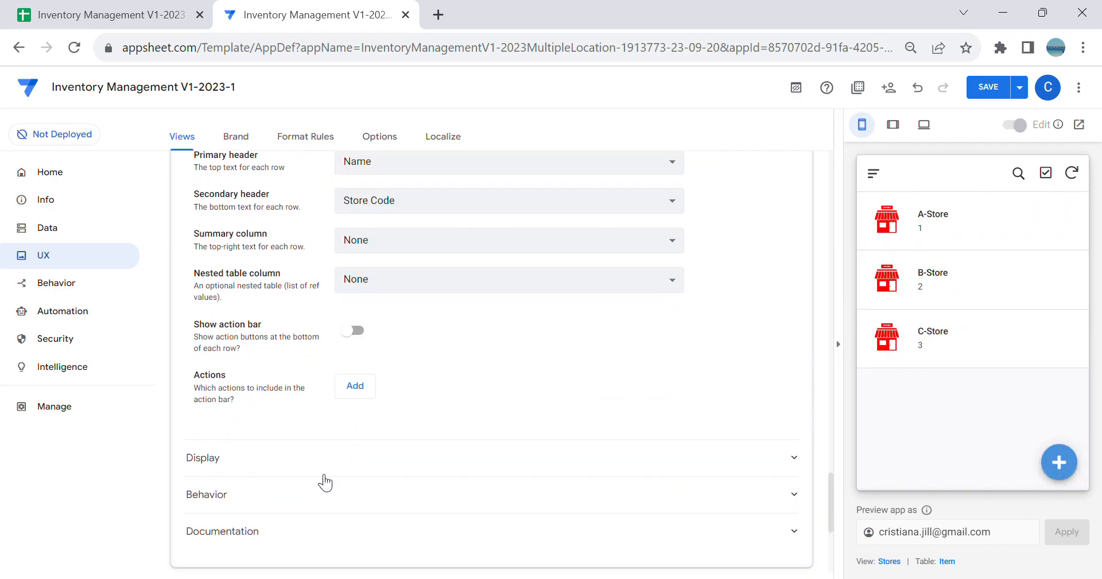
left_click(302, 428)
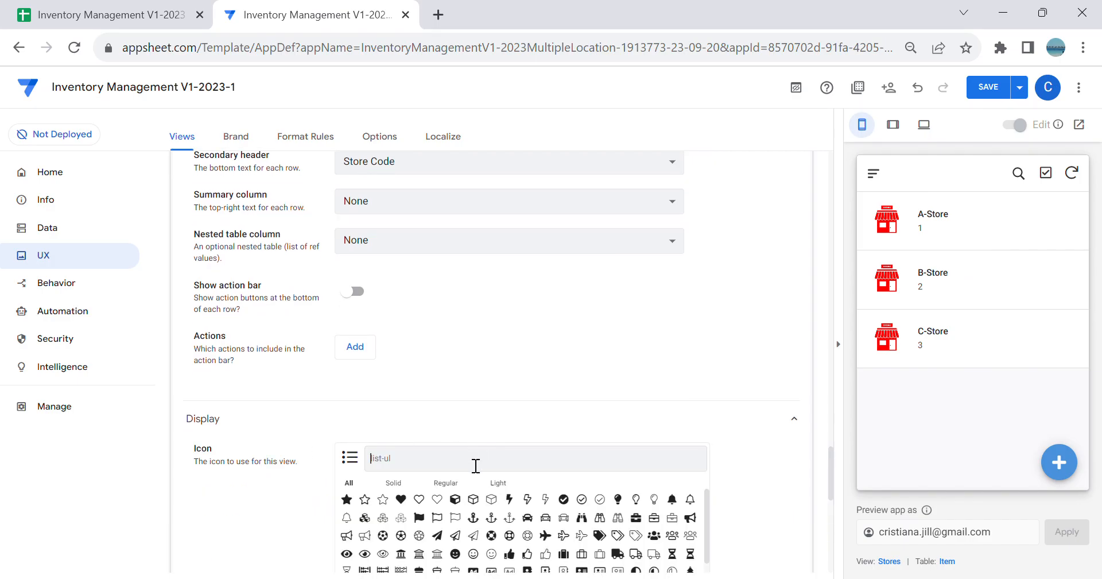
type("so")
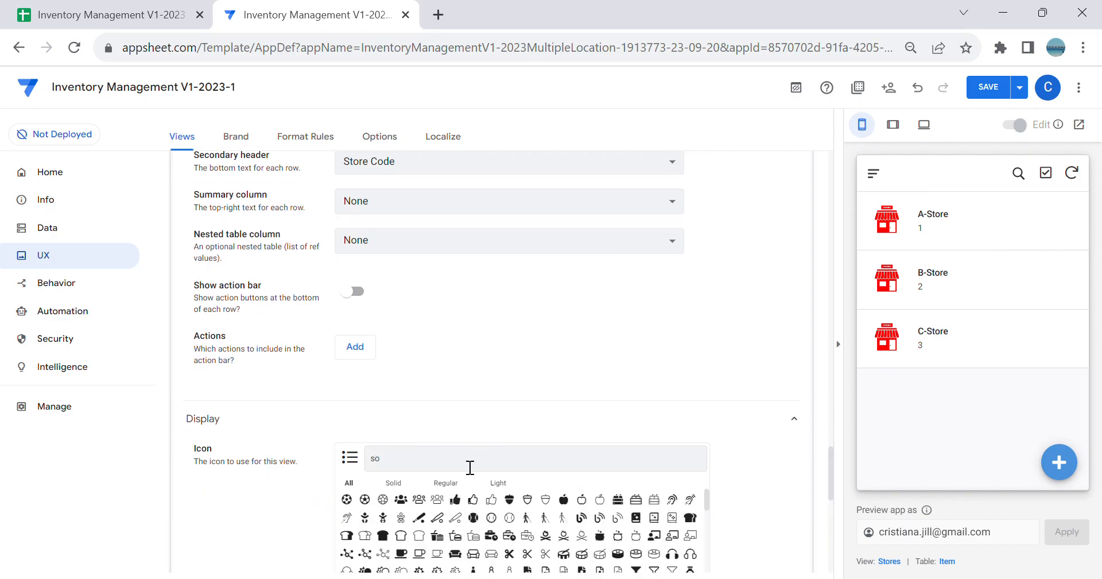
type("tr")
key("BackSpace")
key("BackSpace")
key("BackSpace")
type("tore")
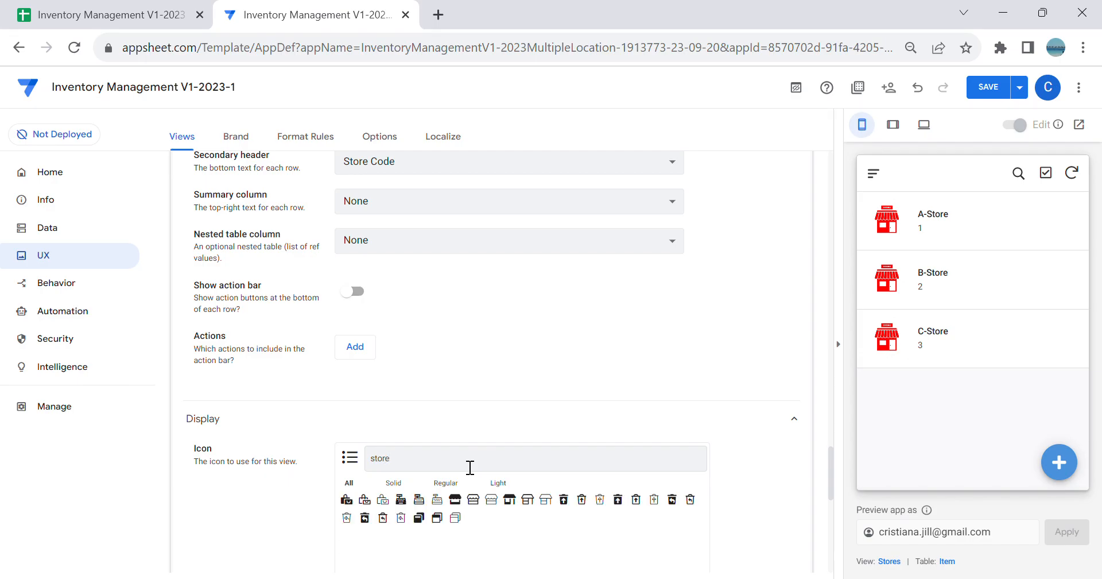
left_click(510, 499)
left_click(875, 173)
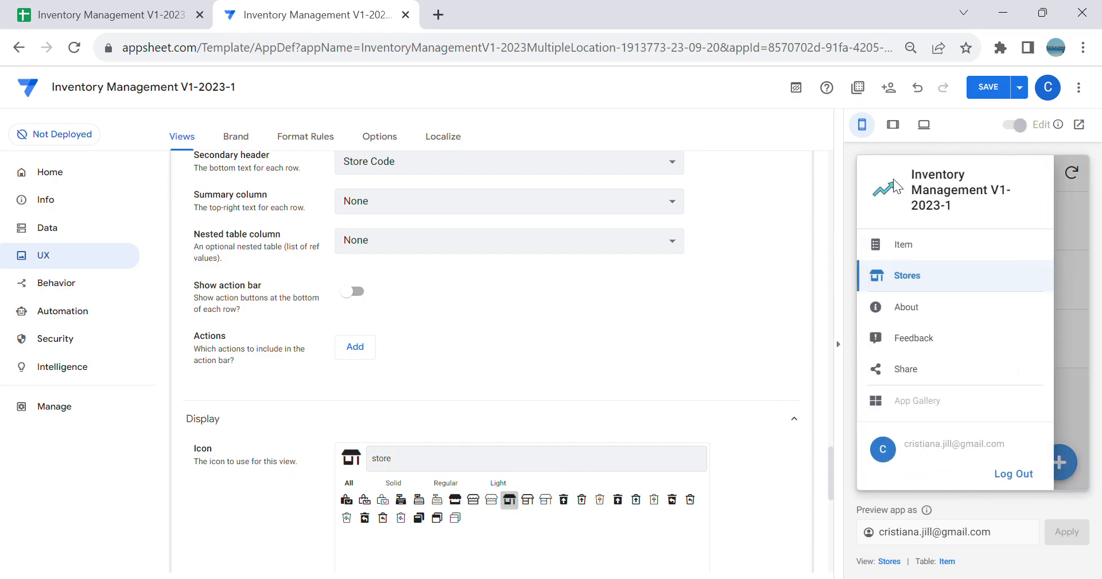
left_click(988, 87)
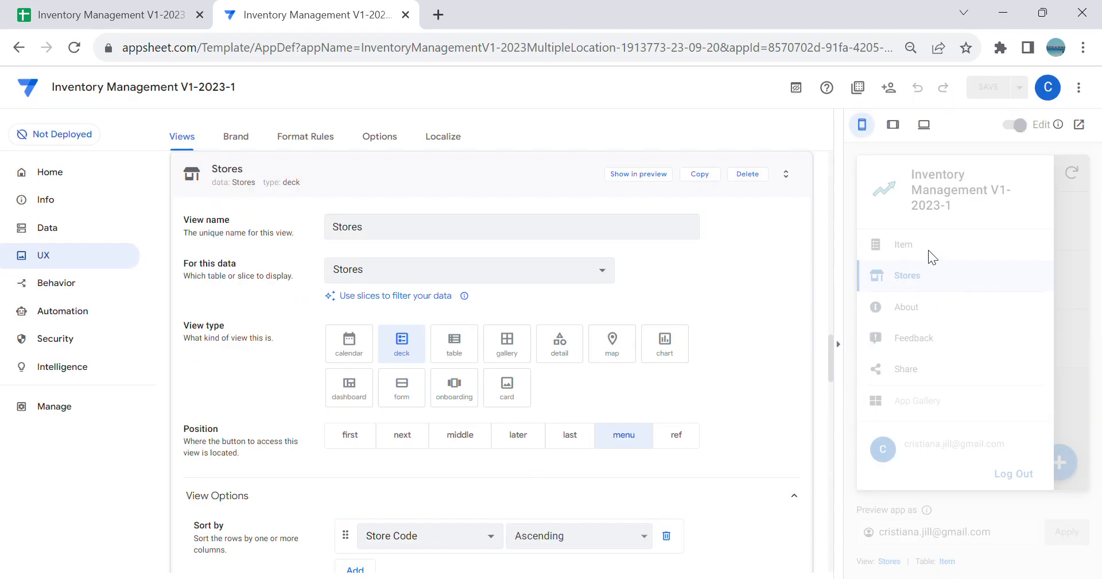
Step: Rearrange the menu views so that Stores comes before Item
left_click(322, 169)
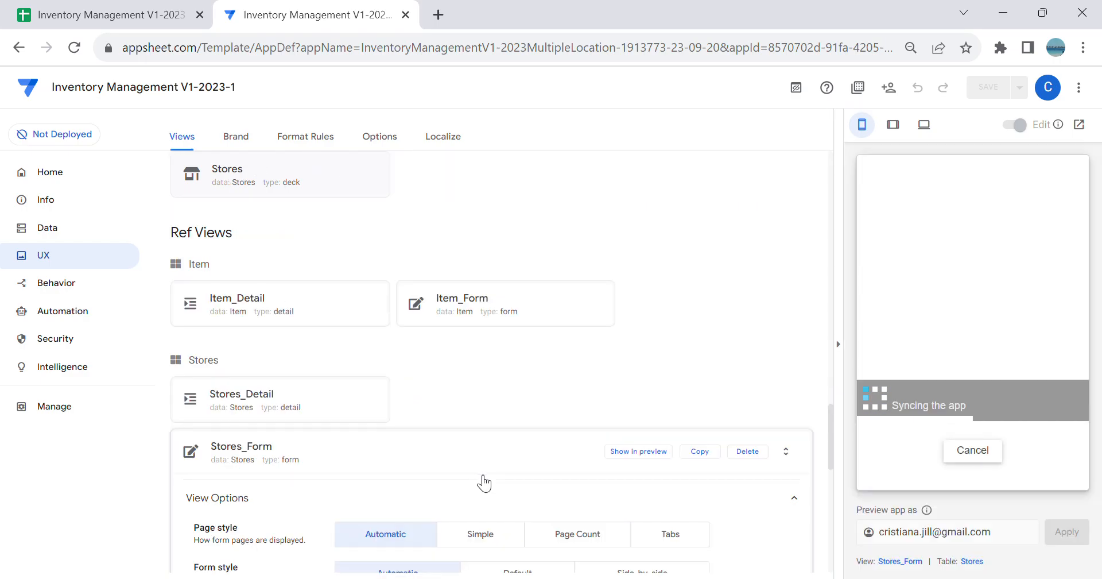
left_click(488, 454)
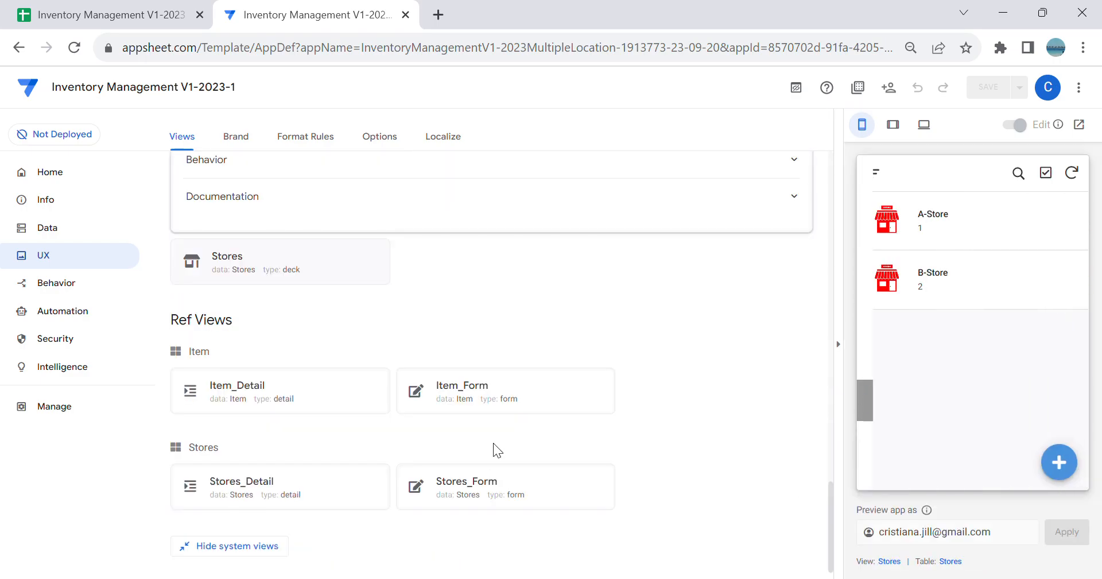
left_click(880, 170)
left_click(476, 383)
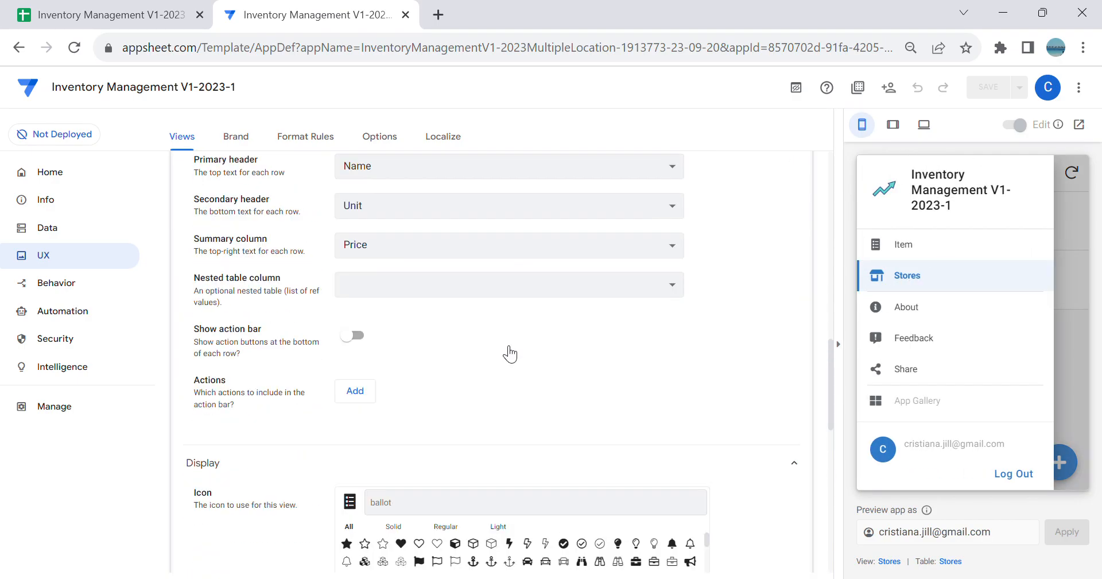
scroll(517, 351, "up", 10)
left_click(421, 384)
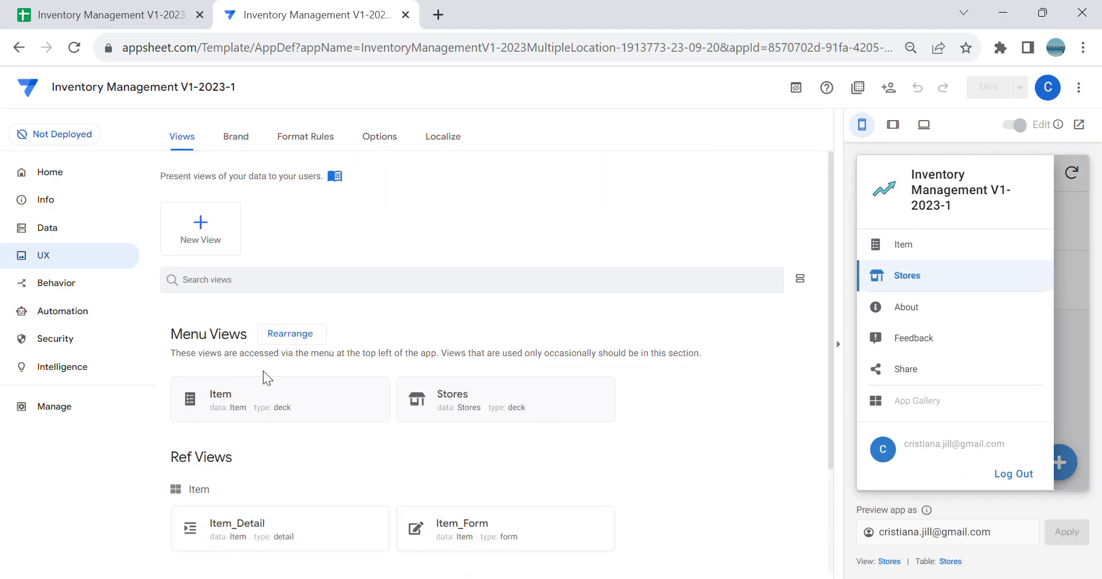
left_click(291, 333)
left_click_drag(185, 237, 194, 274)
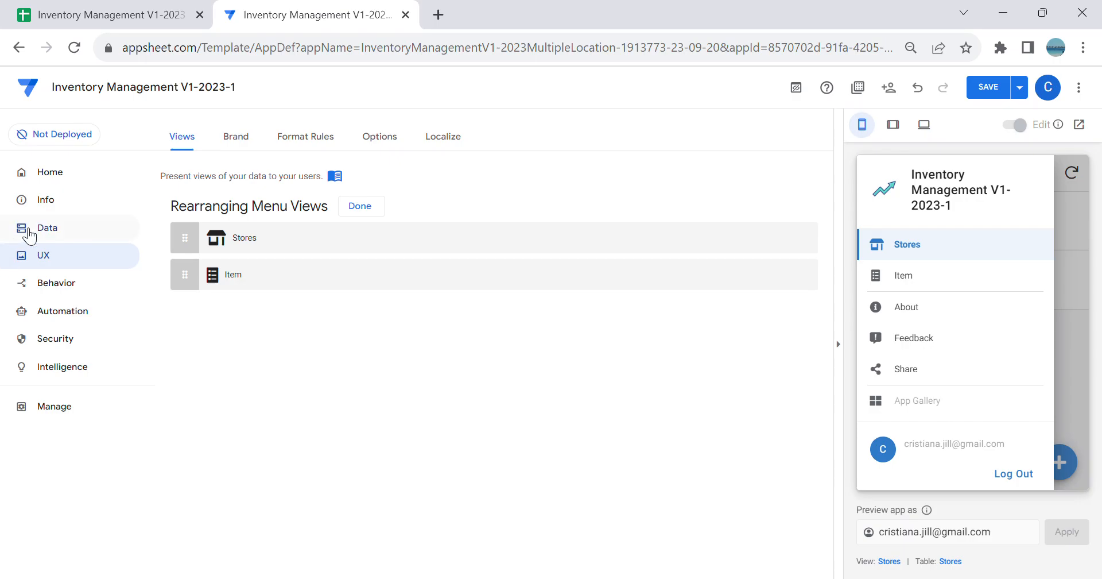
left_click(360, 207)
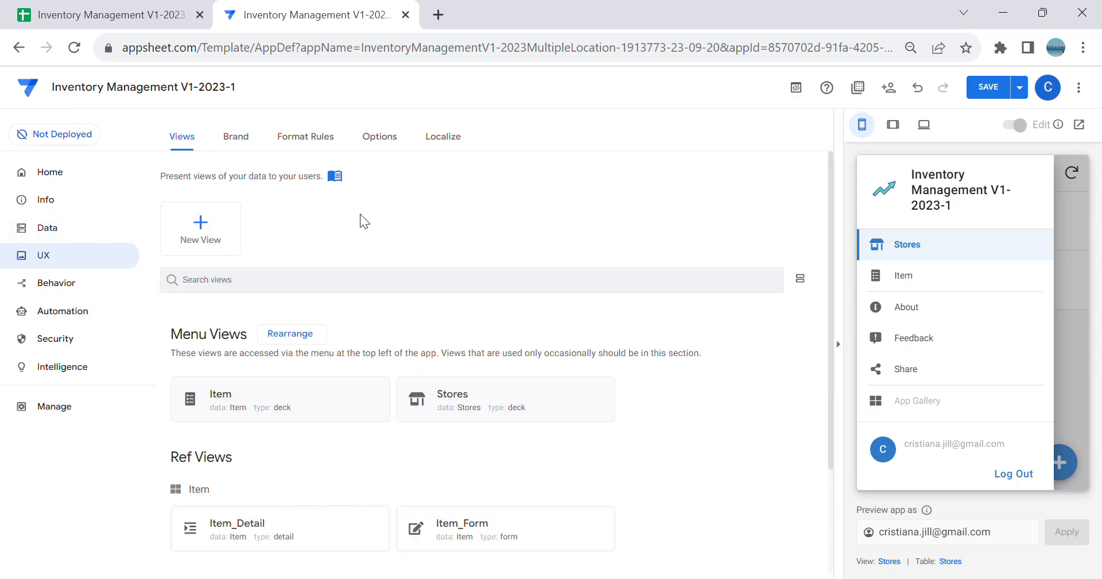
Step: Switch to the Google Sheets workbook and examine the Inventory sheet's column headers from Store through Photo
left_click(54, 236)
left_click(42, 10)
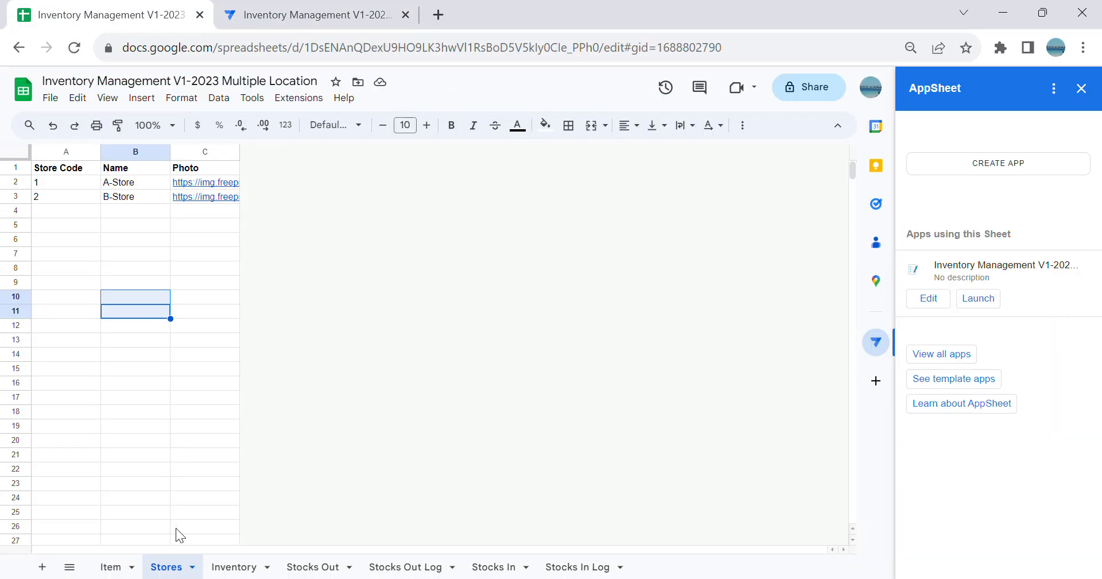
left_click(232, 567)
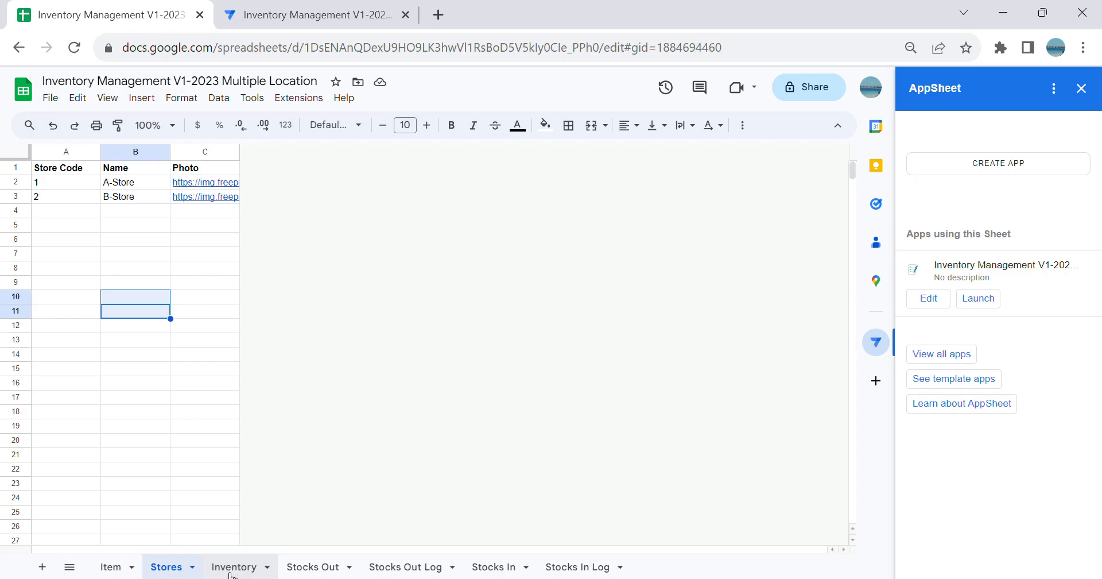
left_click(194, 354)
left_click_drag(83, 186, 310, 247)
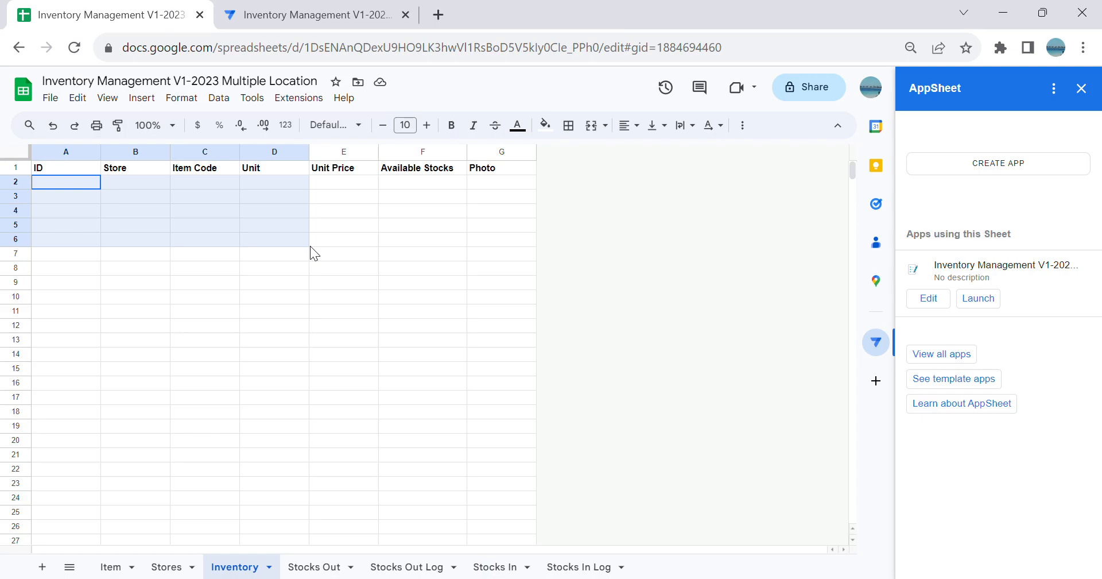
left_click_drag(310, 246, 311, 246)
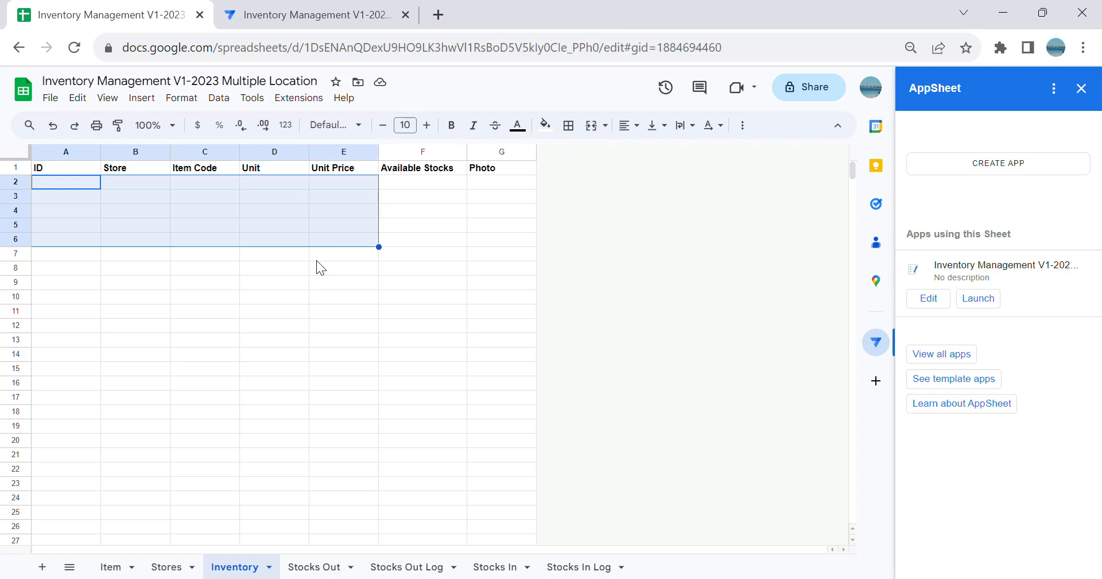
left_click(328, 296)
left_click(118, 172)
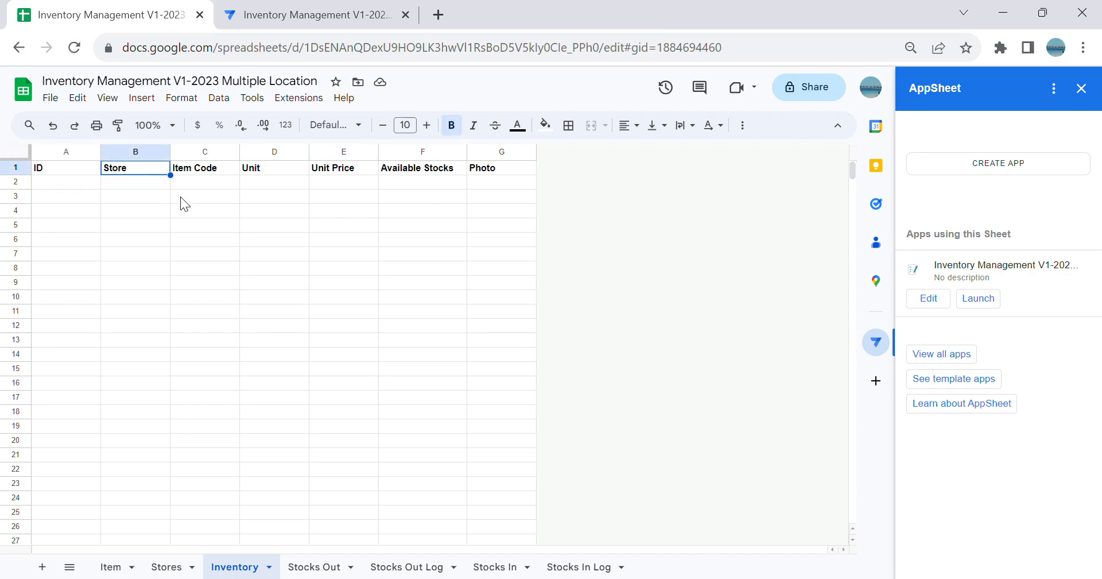
left_click(199, 174)
left_click(270, 172)
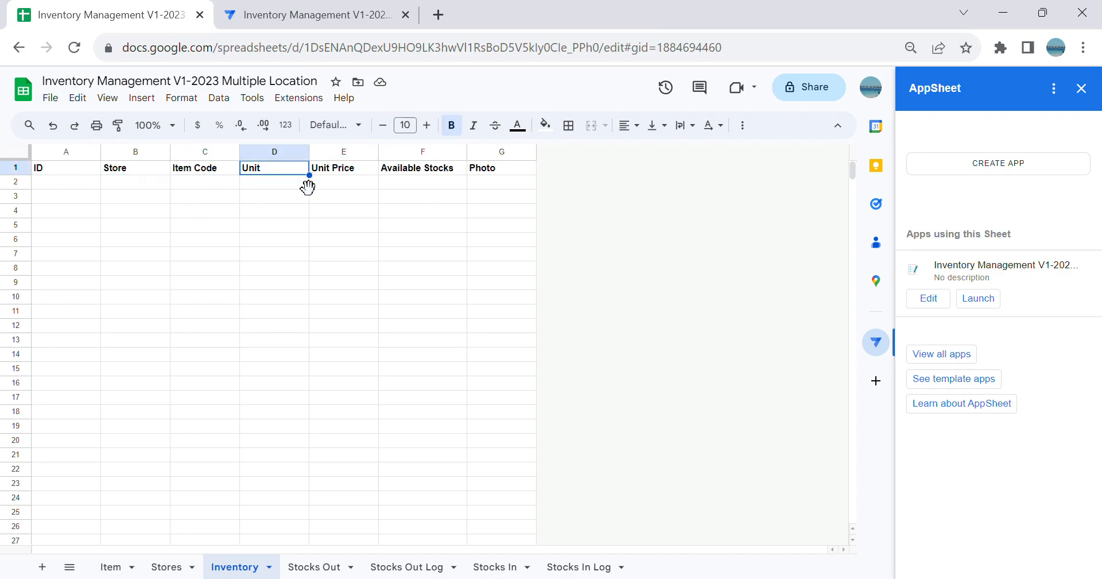
left_click(360, 175)
left_click(430, 174)
left_click(515, 172)
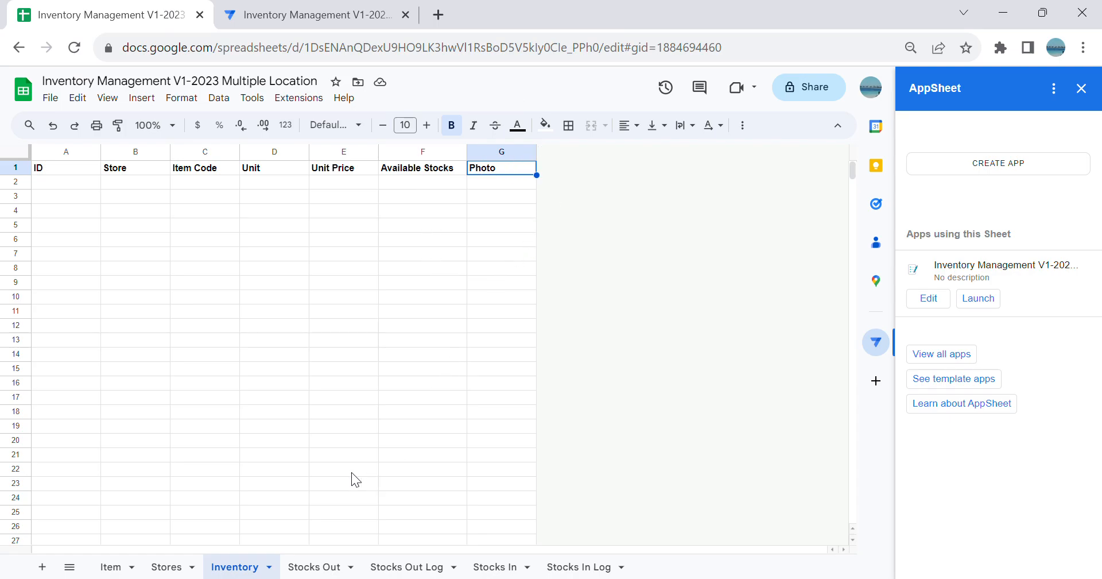
Step: Switch back to the AppSheet editor, add the Inventory table, and display its columns with the app preview collapsed
left_click(310, 14)
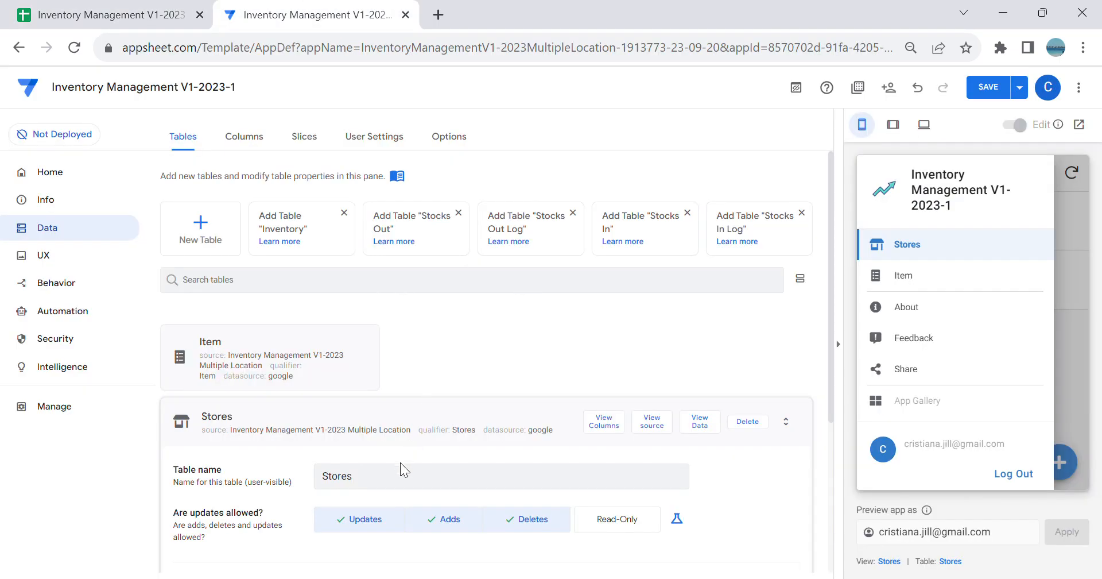
left_click(530, 419)
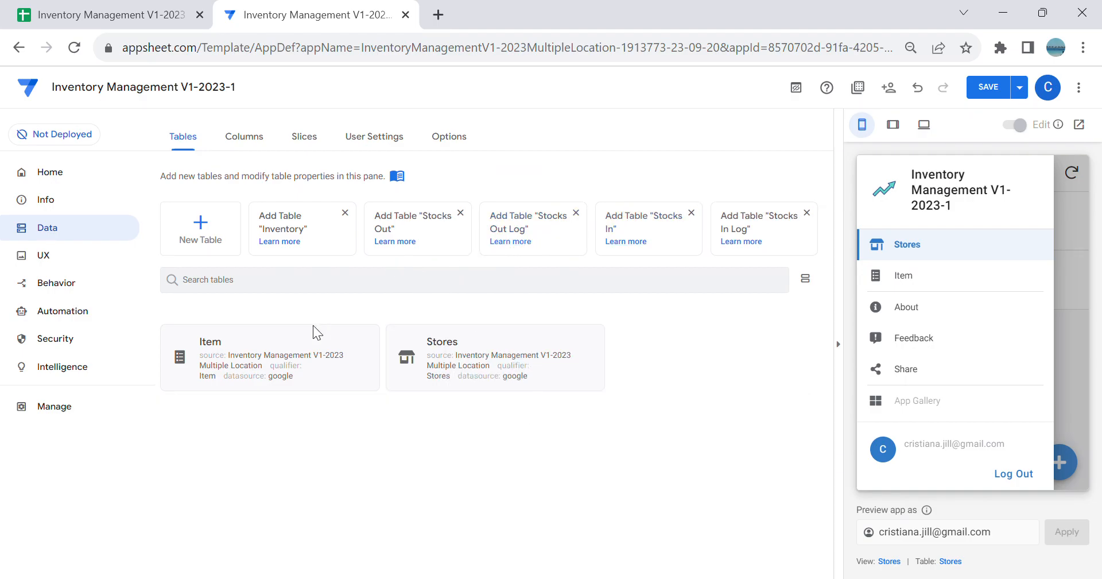
left_click(339, 242)
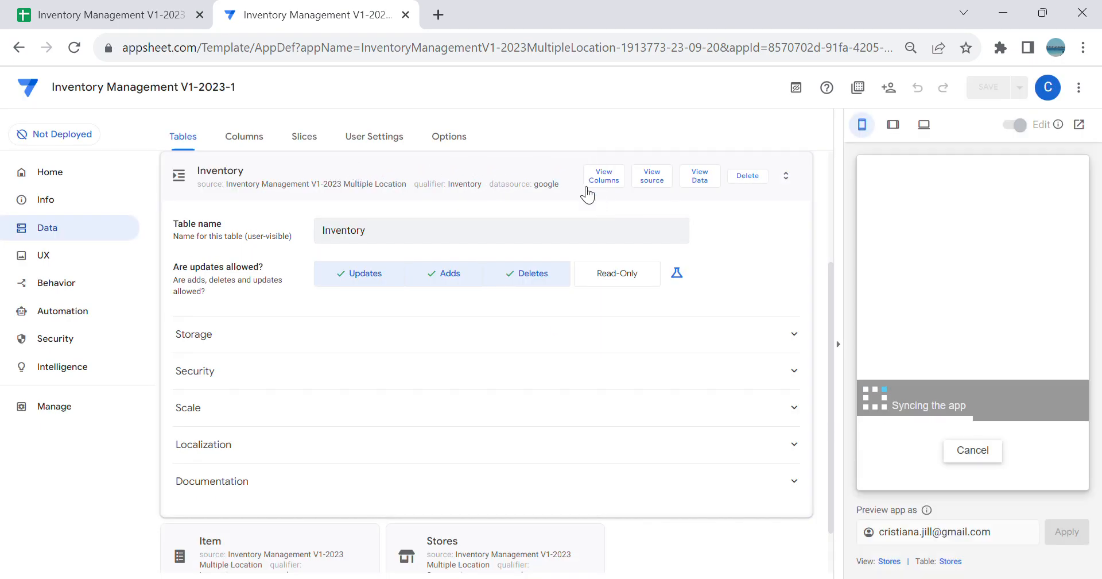
left_click(603, 185)
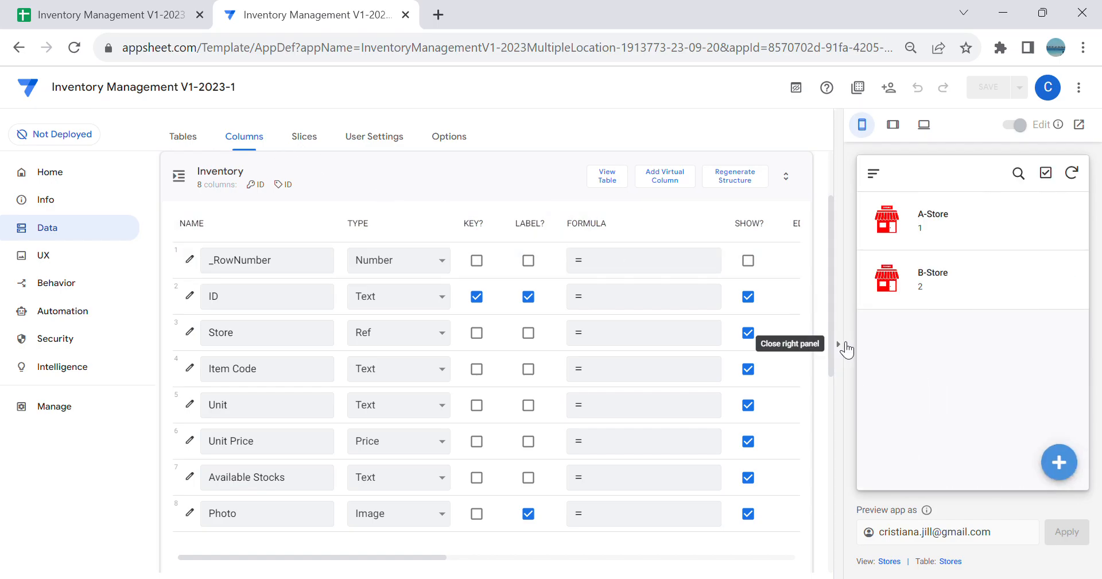
left_click(839, 343)
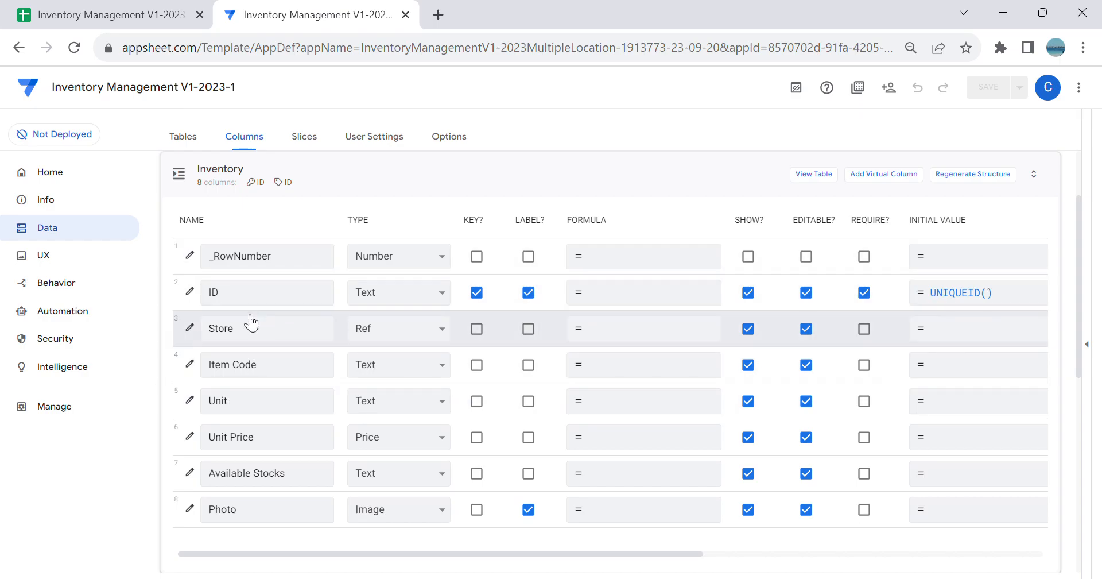
Step: Check the Inventory table's Store column settings, and change Item Code to type Ref with Item as source table
left_click(190, 328)
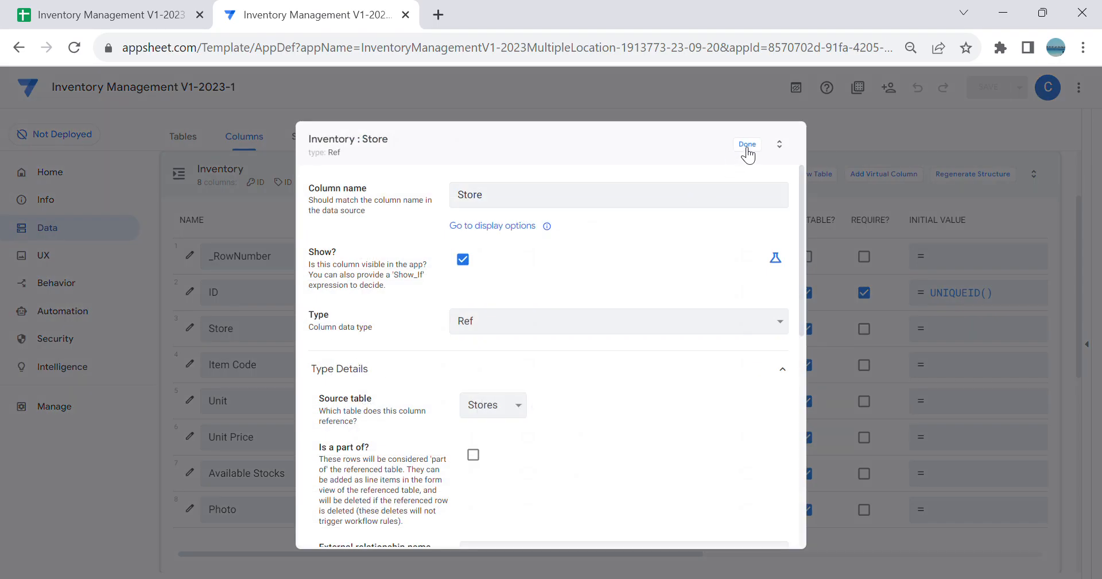
left_click(746, 147)
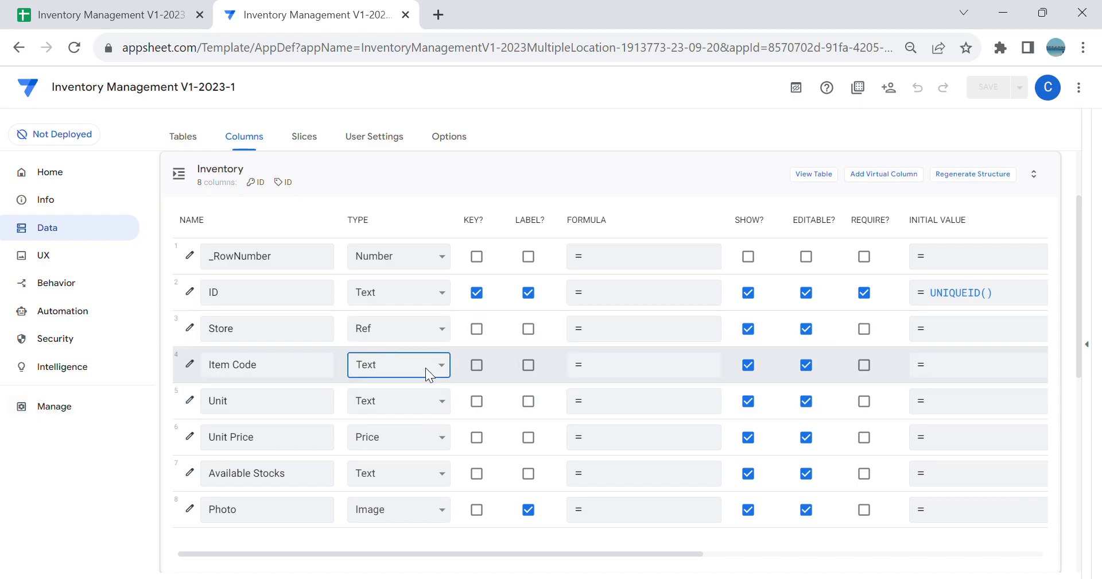
left_click(417, 305)
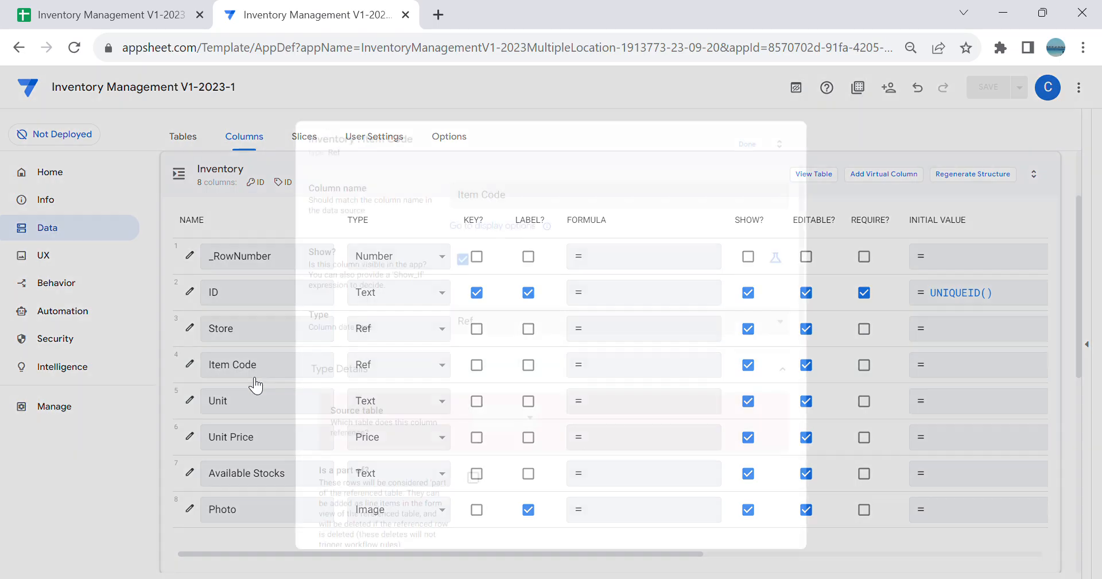
left_click(532, 421)
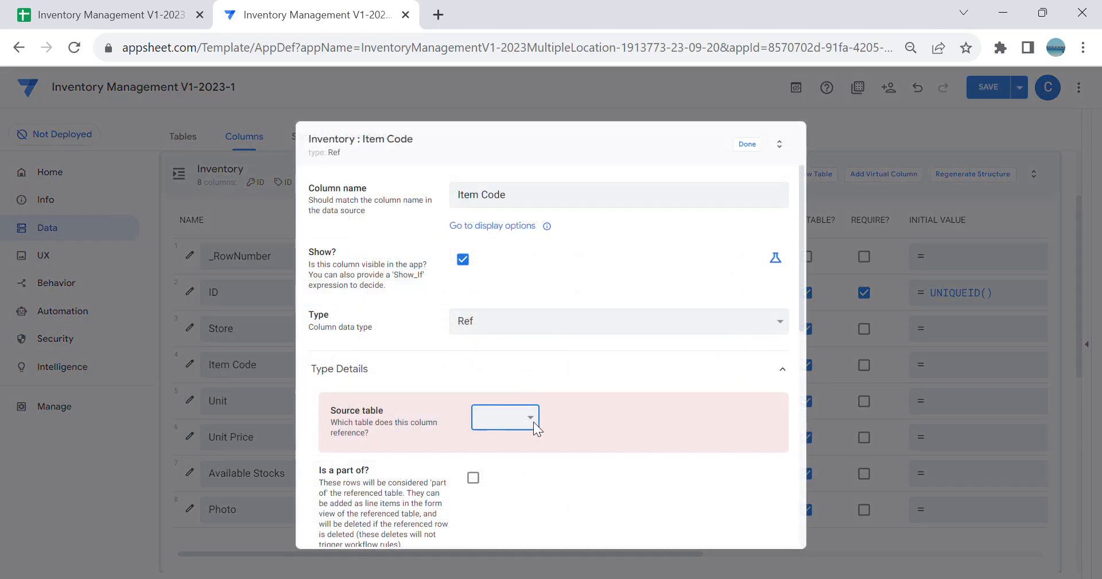
left_click(545, 450)
left_click(752, 150)
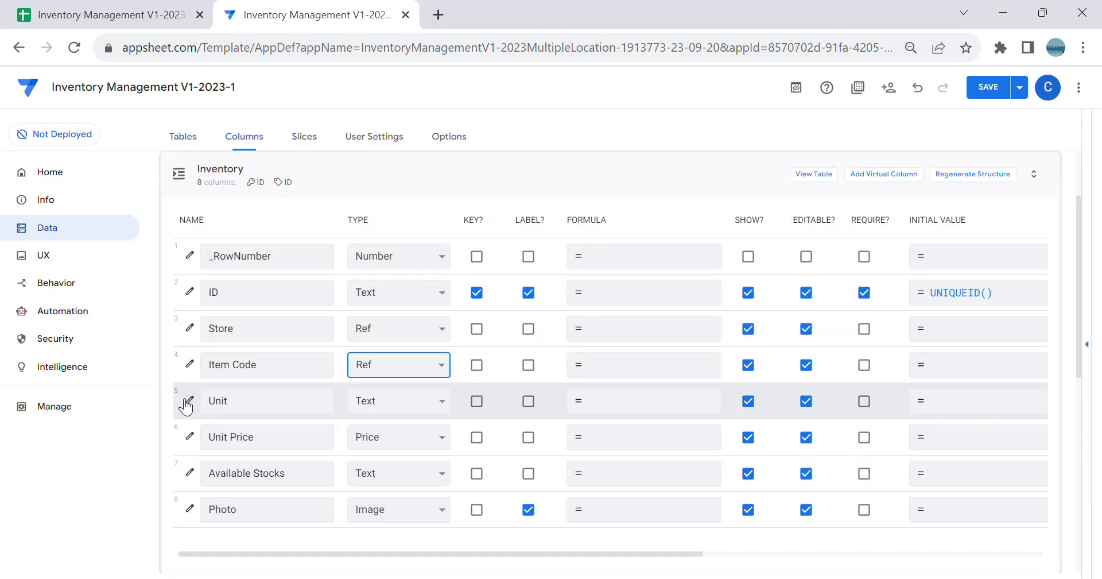
Step: Examine the reference settings of the Inventory table's Item Code and Store columns
left_click(190, 364)
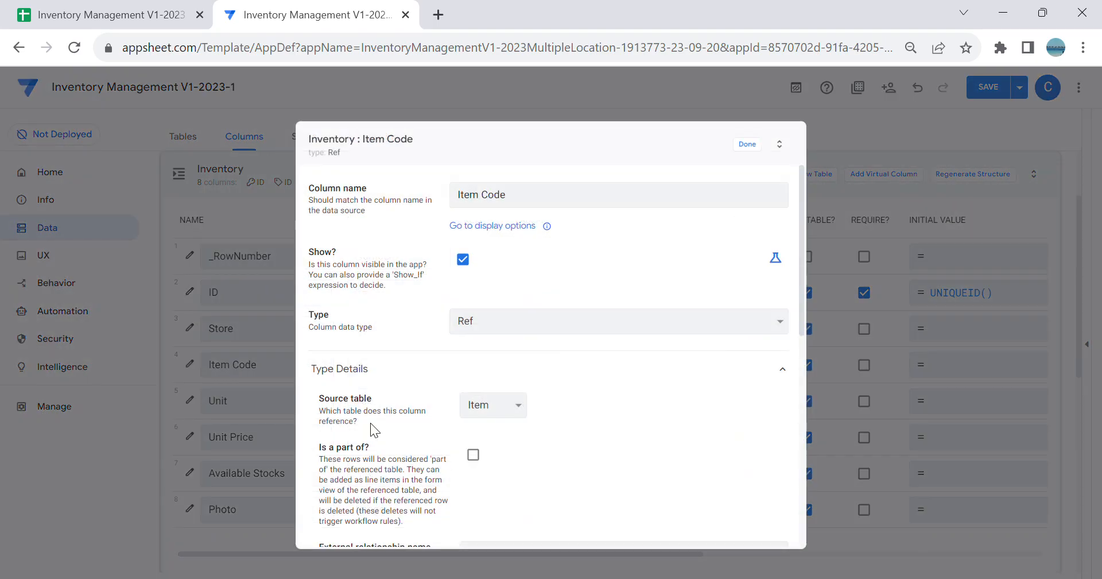
left_click(747, 151)
left_click(190, 327)
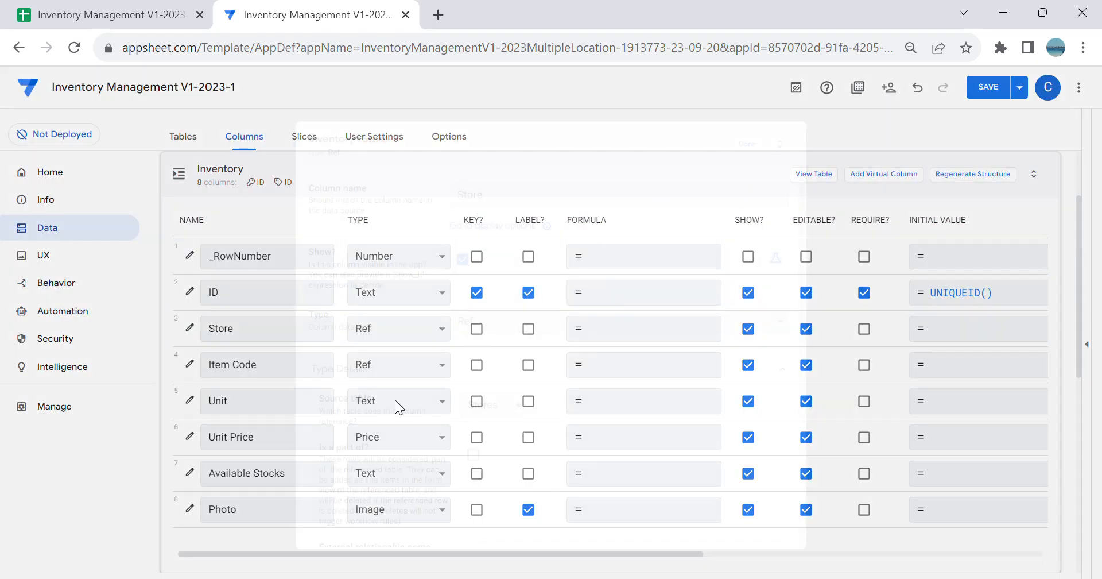
left_click(748, 150)
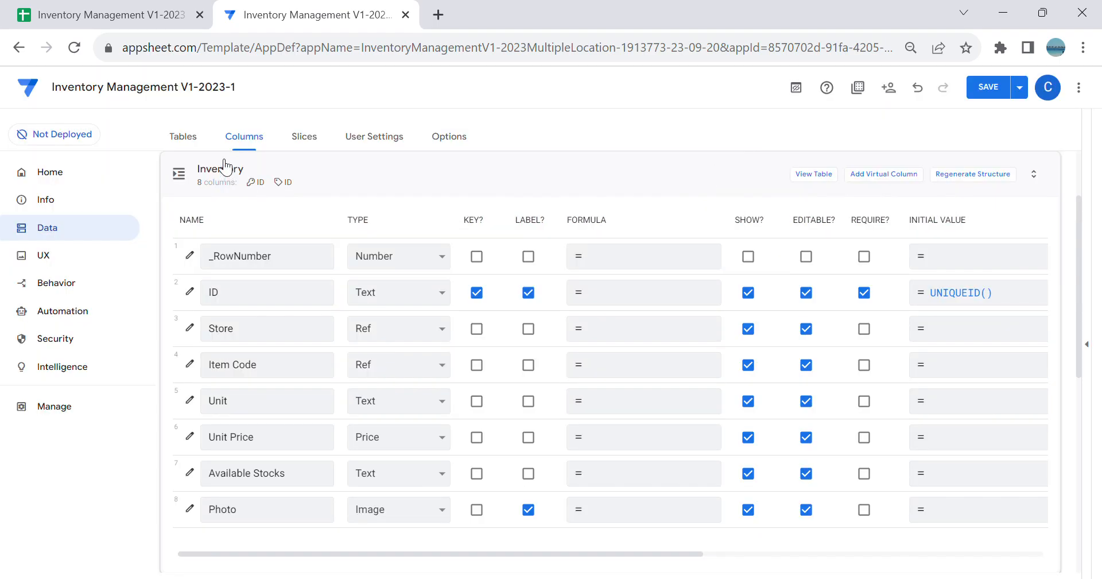
Step: Open the column list of the Item table to review its key and label columns
left_click(184, 137)
left_click(544, 332)
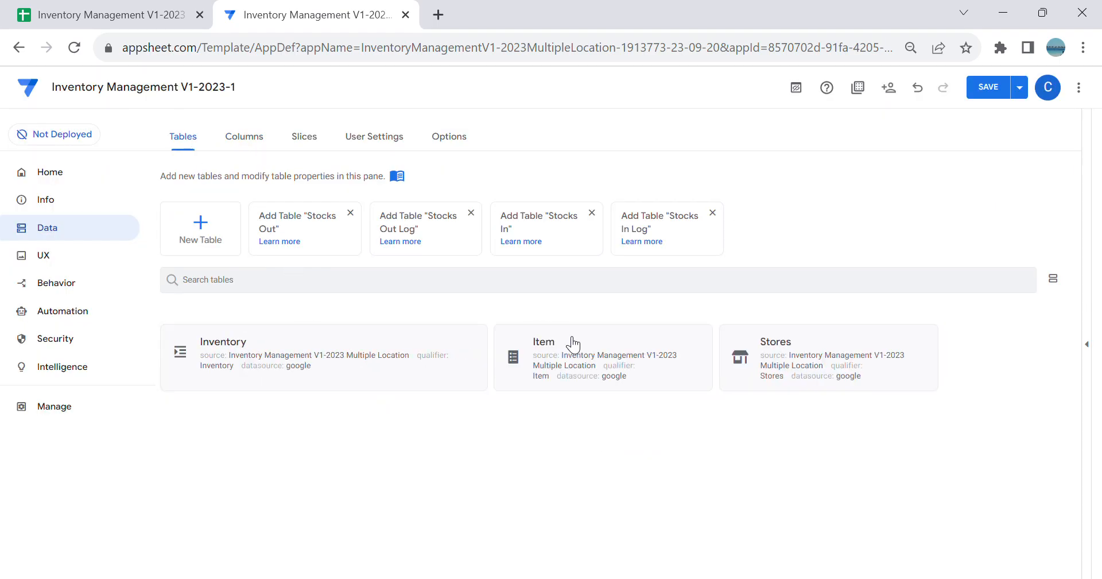
left_click(518, 384)
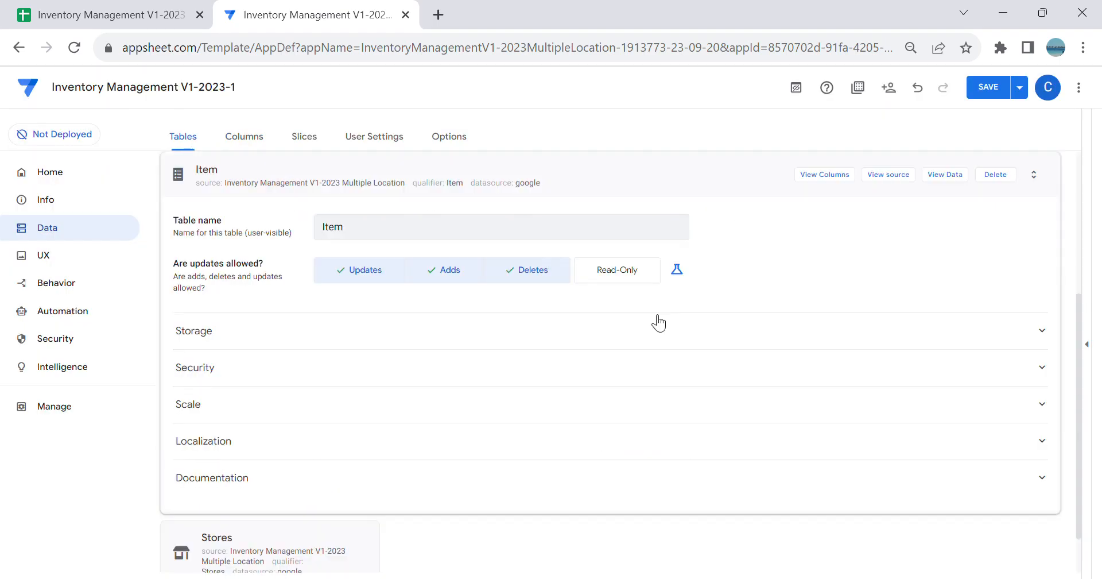
left_click(825, 175)
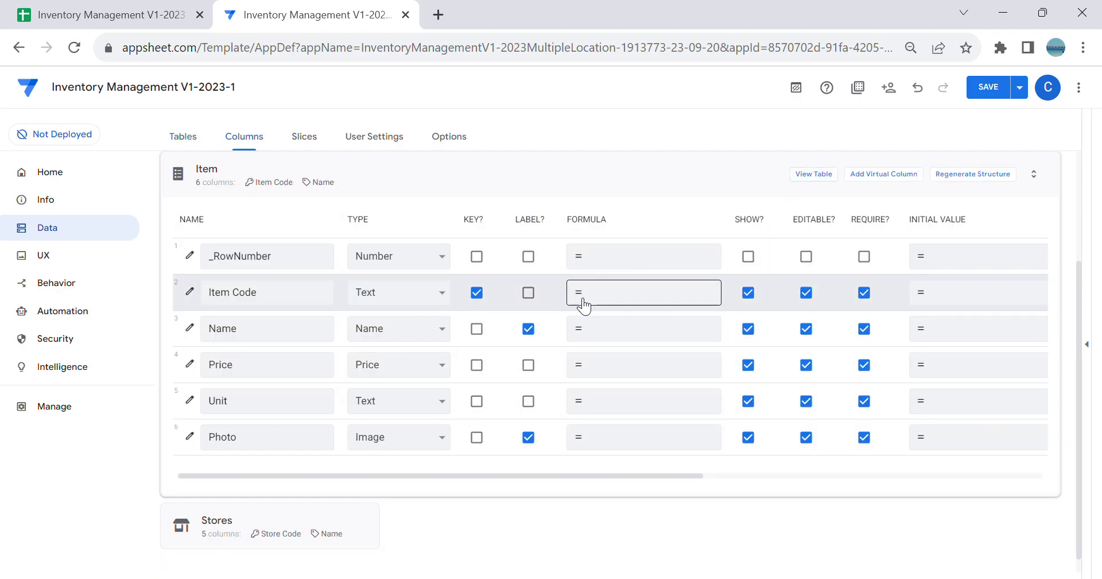
Step: Examine the Stores table's columns and the type details of the Inventory table's Unit Price column
left_click(472, 168)
left_click(663, 275)
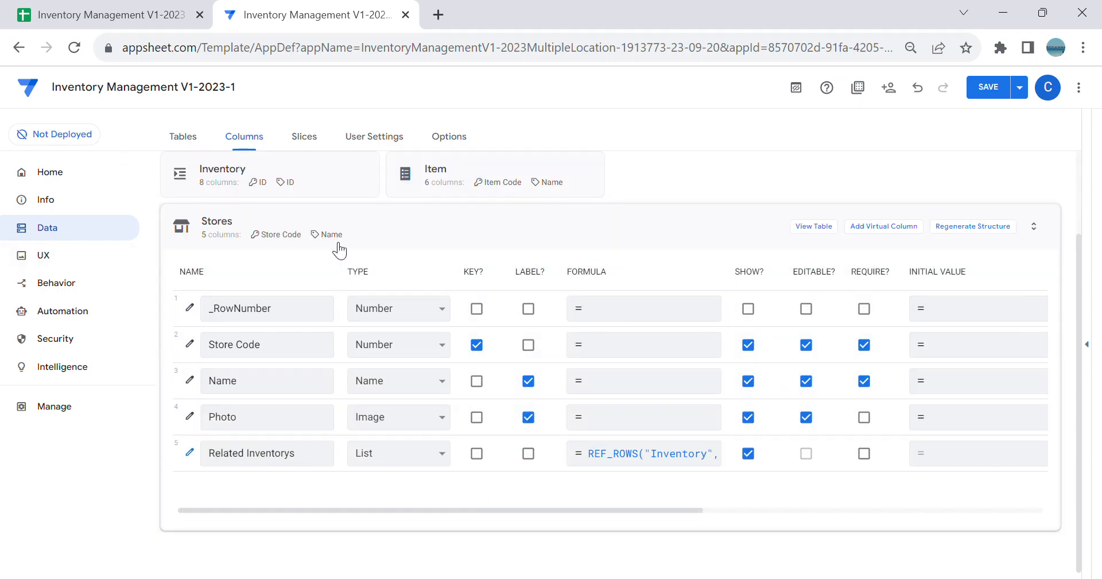
left_click(315, 290)
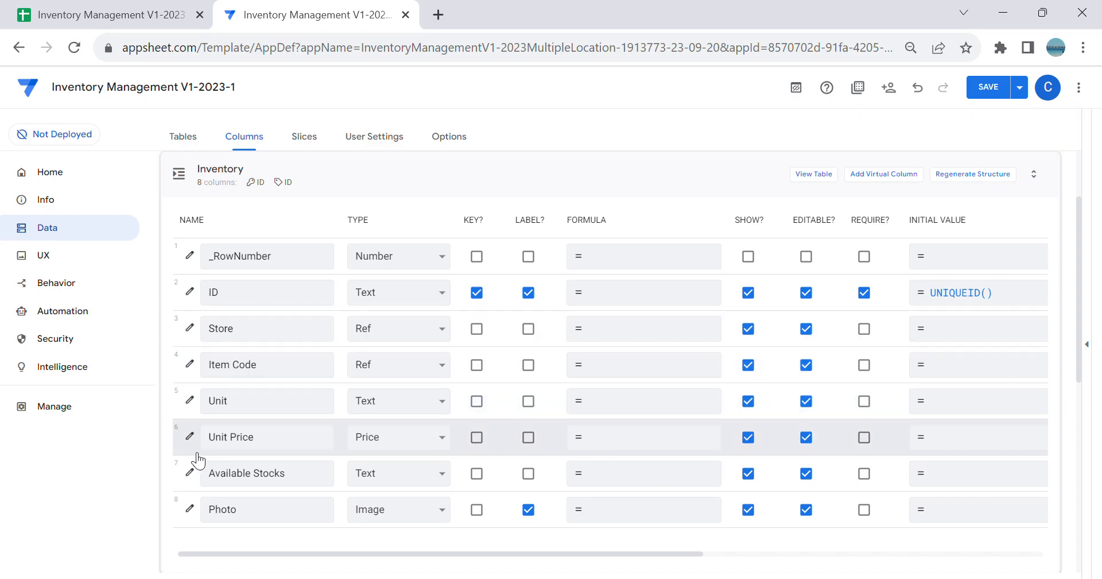
left_click(189, 436)
scroll(522, 374, "down", 6)
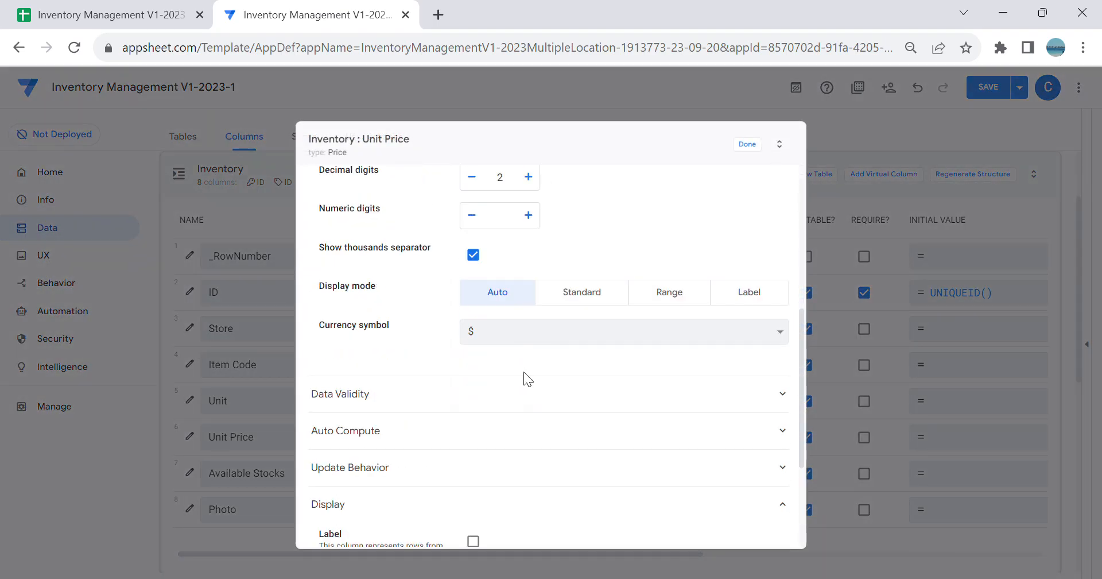
scroll(522, 373, "up", 6)
left_click(747, 144)
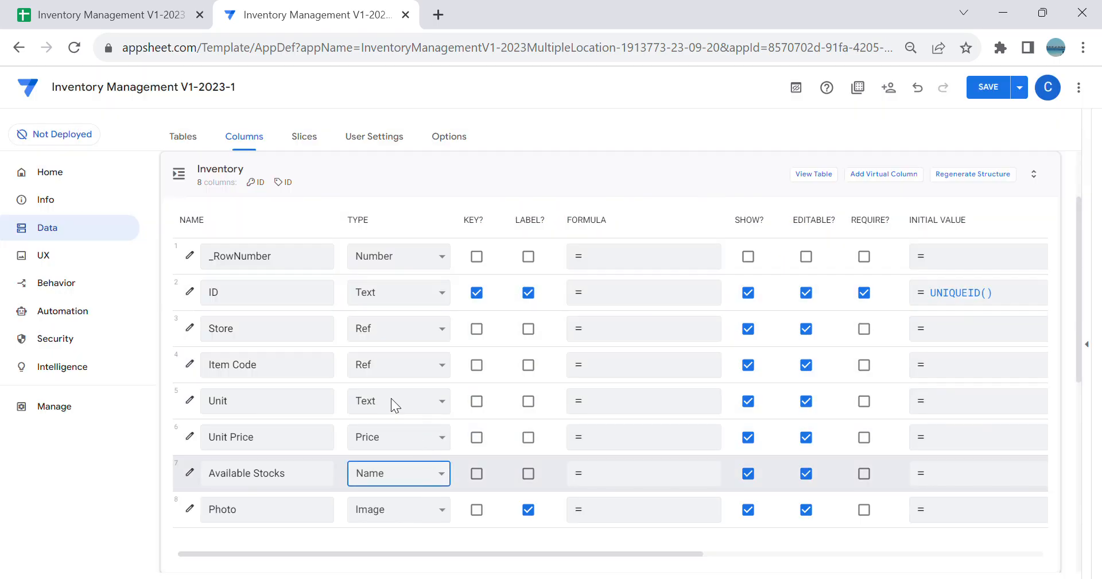
Step: Change the Inventory table's Available Stocks column to type Number
left_click(397, 349)
scroll(417, 390, "down", 2)
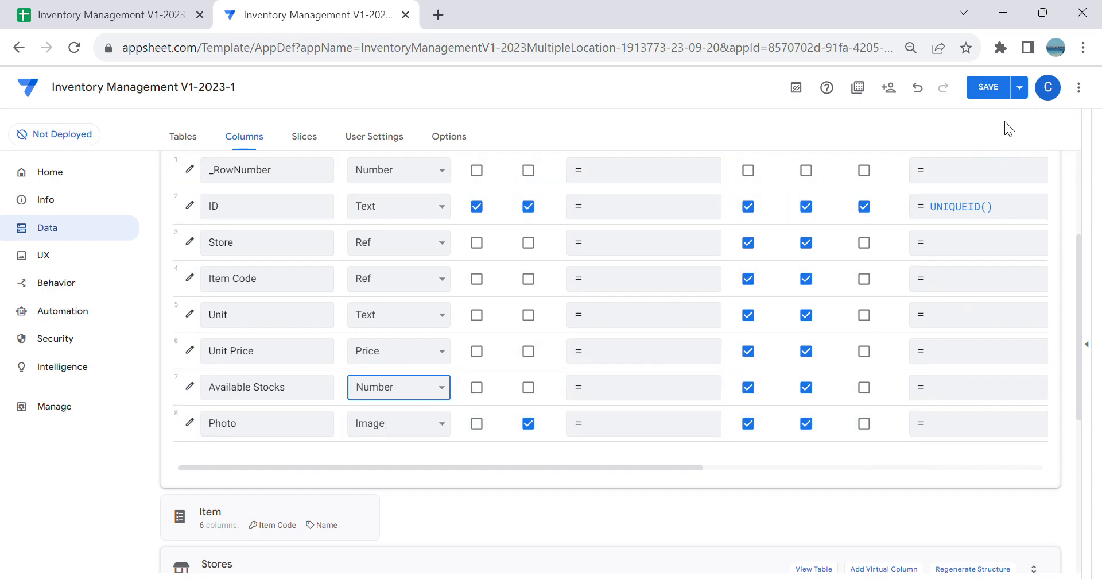
scroll(665, 319, "up", 3)
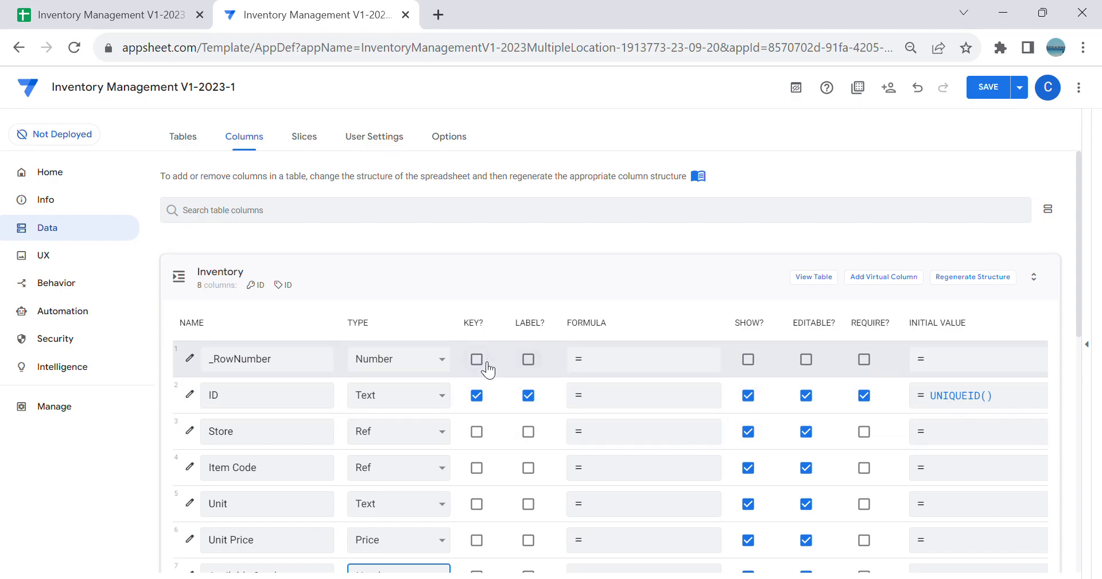
Step: Replace the Inventory ID column's initial value expression with the opening of a function, Concatenate(
left_click(194, 394)
scroll(607, 315, "down", 5)
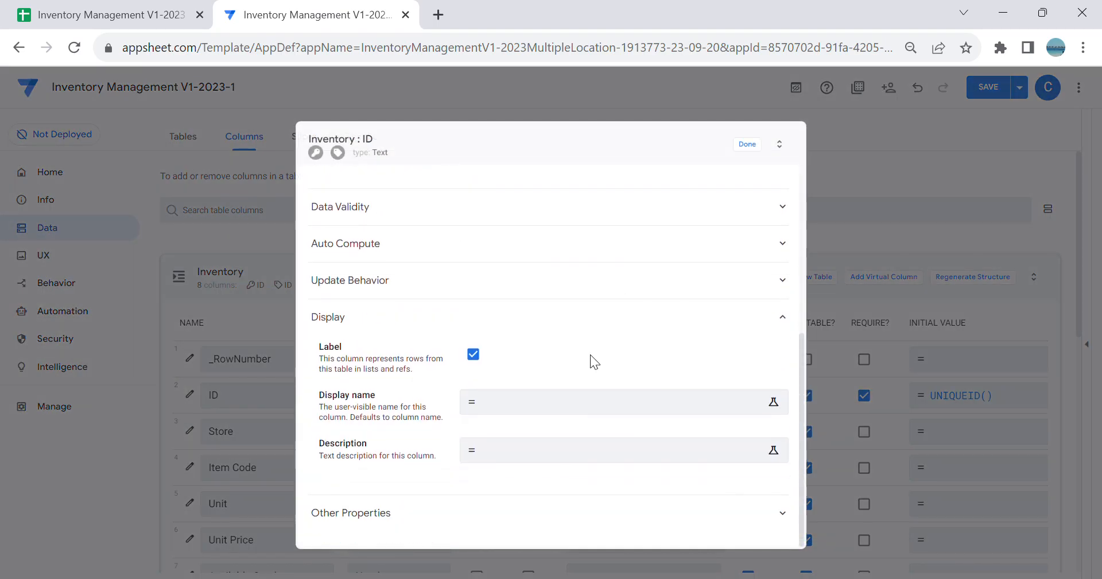
left_click(480, 263)
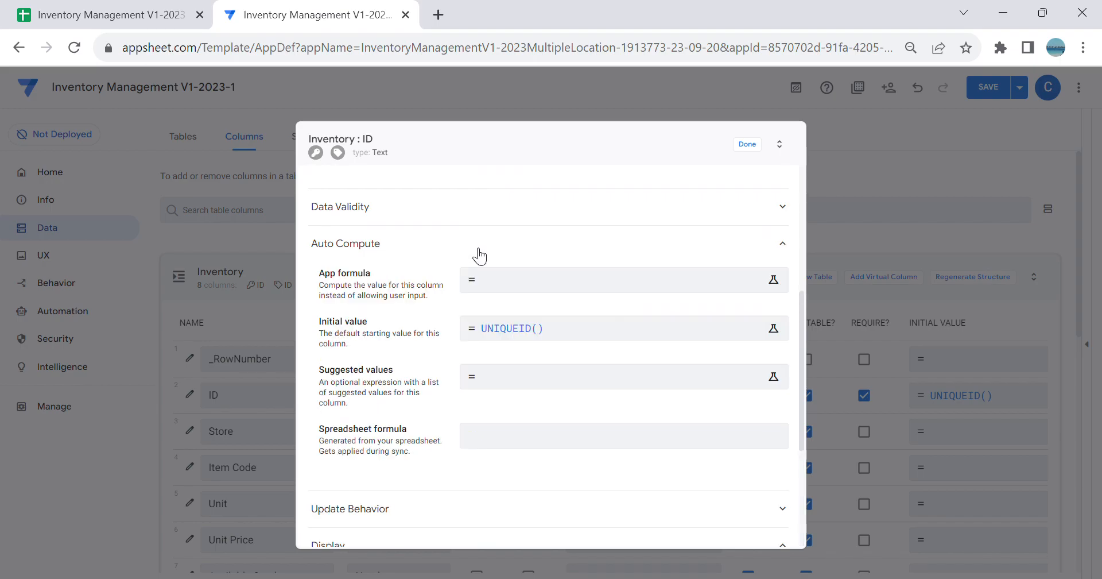
left_click(576, 328)
left_click(424, 206)
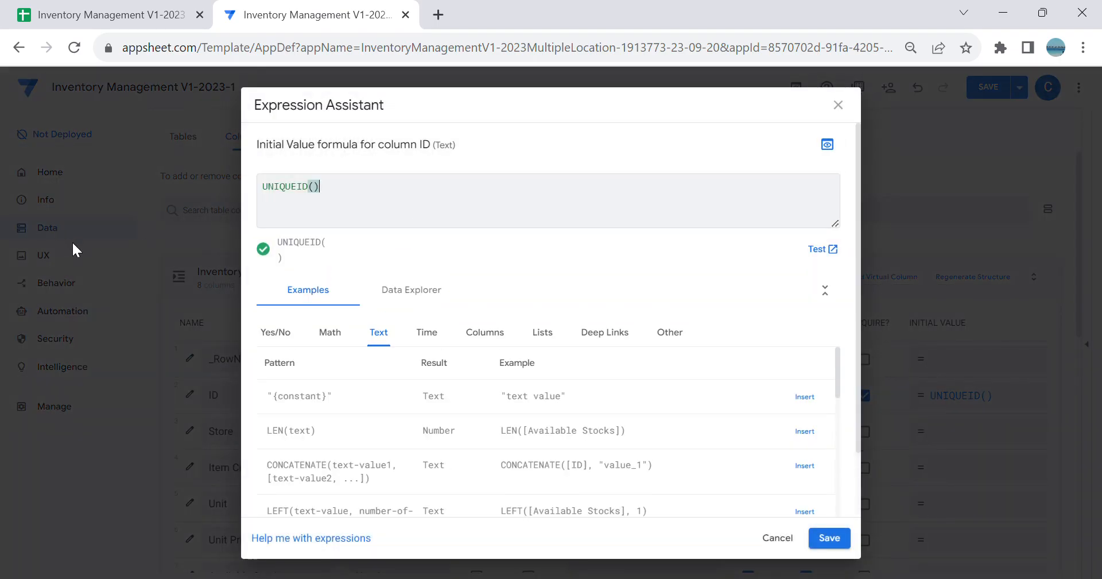
key("BackSpace")
key("BackSpace")
key("BackSpace")
key("BackSpace")
key("BackSpace")
type("Concaten")
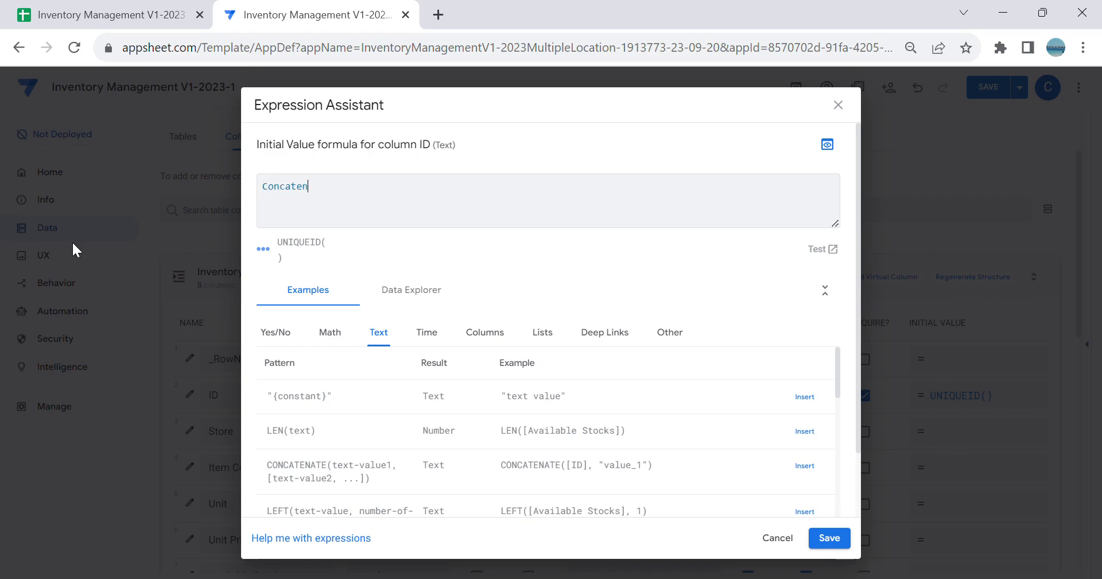
type("ate(")
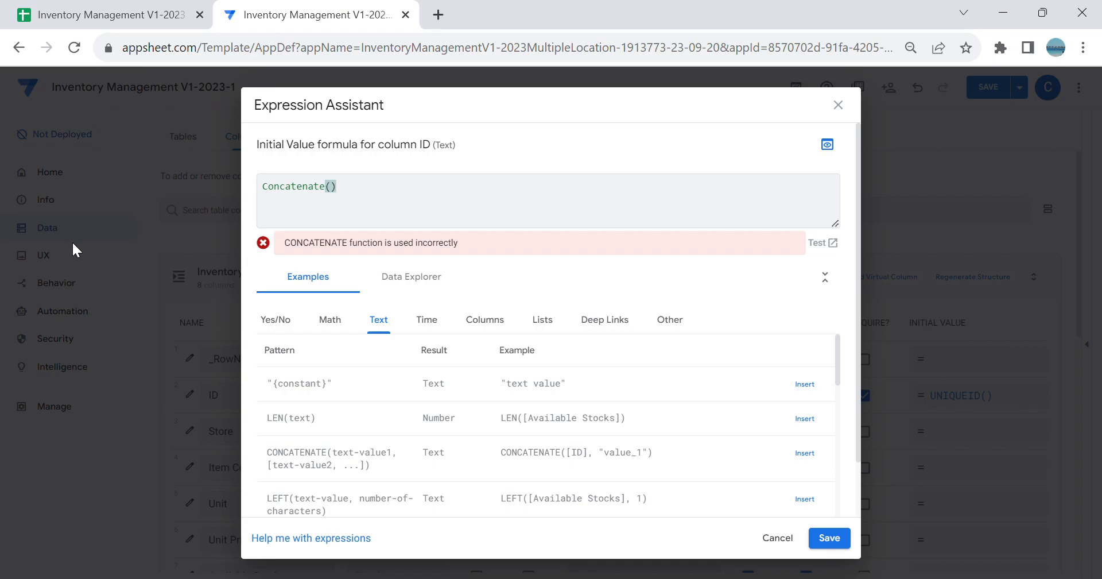
key("BackSpace")
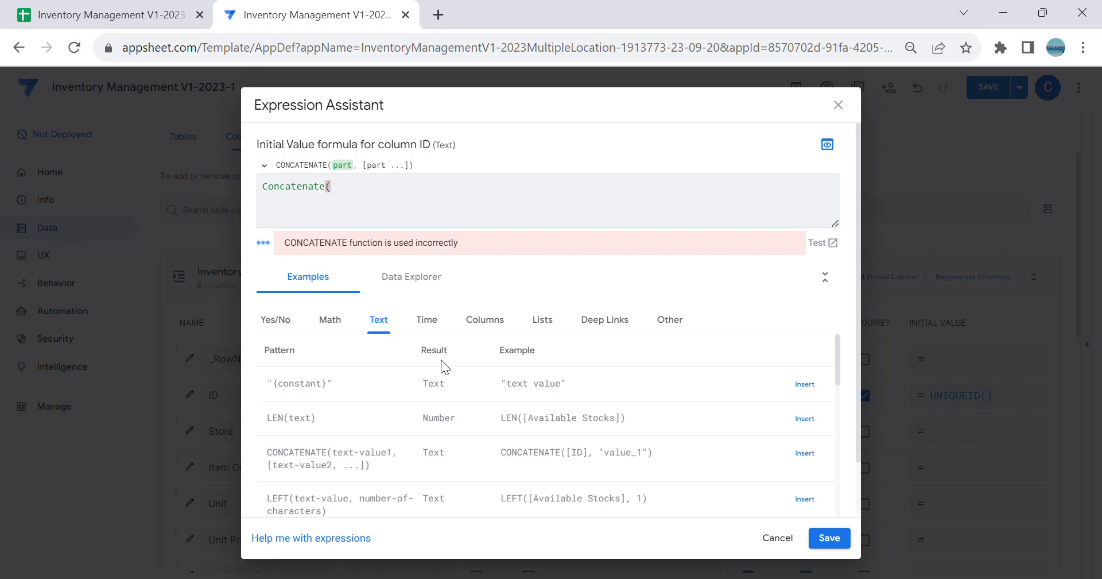
Step: Complete the ID column's initial value formula as Concatenate([Store],"-",[Item Code]) and save the expression
left_click(492, 322)
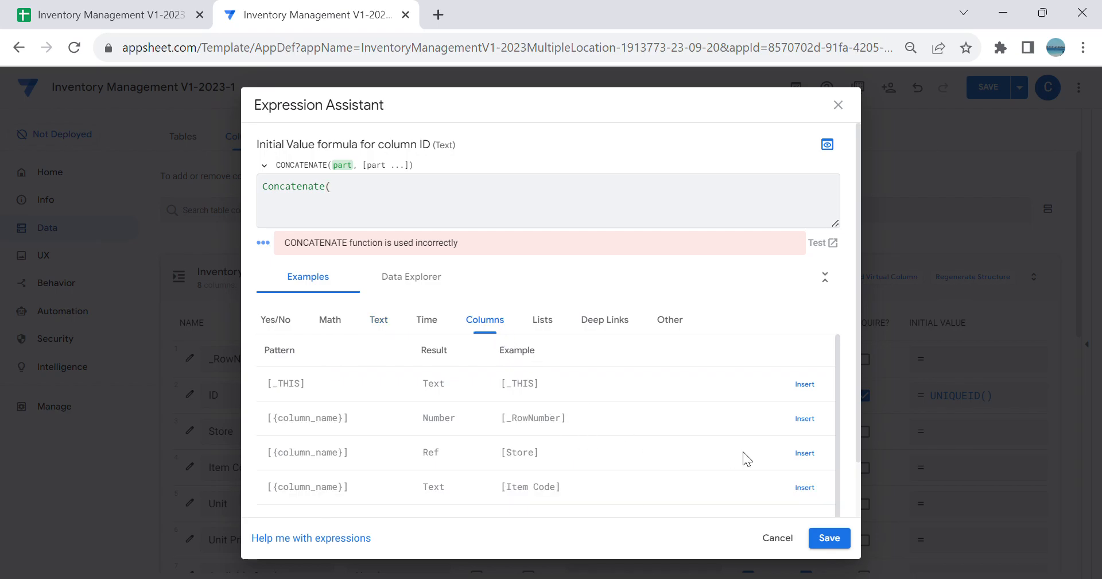
left_click(804, 453)
type(",")
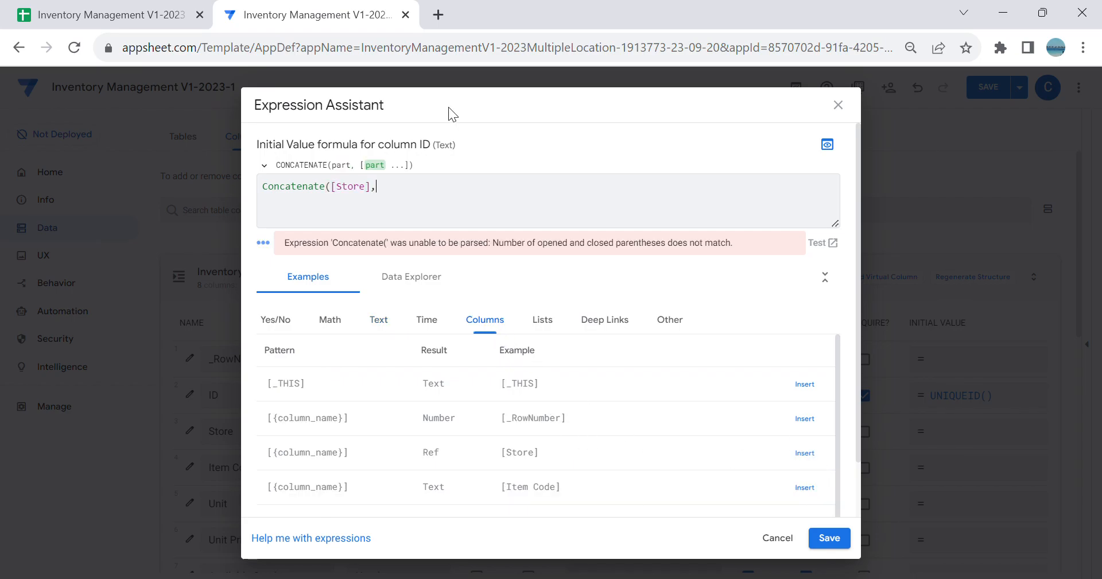
type("\"\"")
type("-")
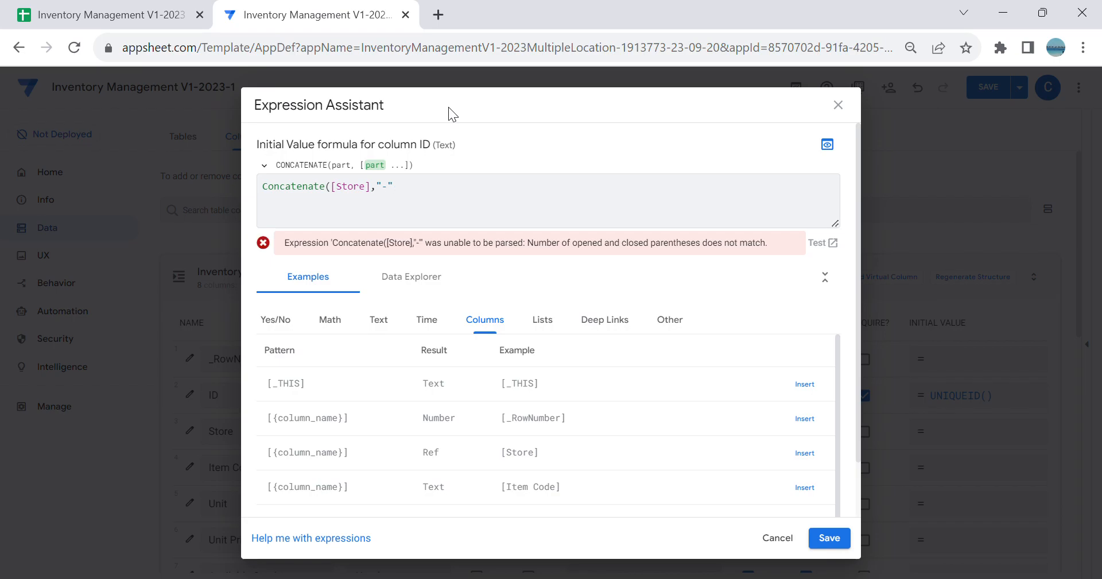
type(",[")
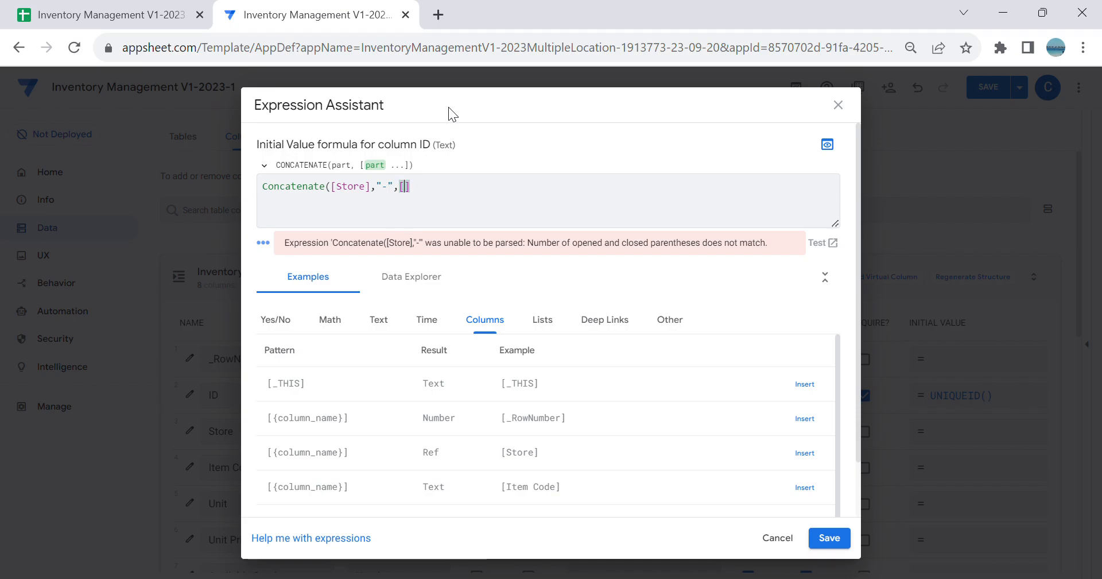
left_click(503, 265)
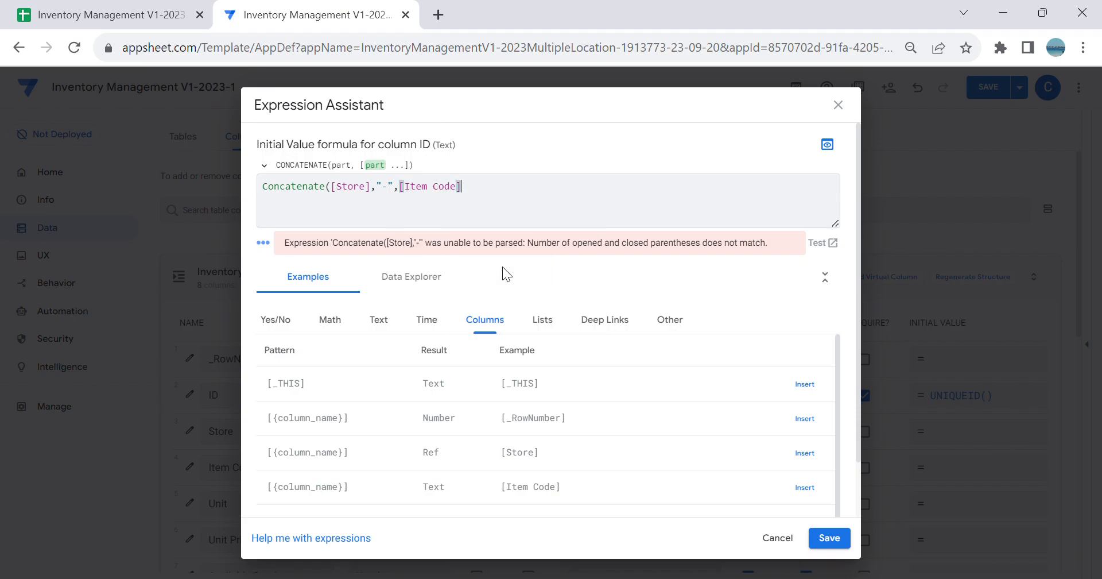
type(")")
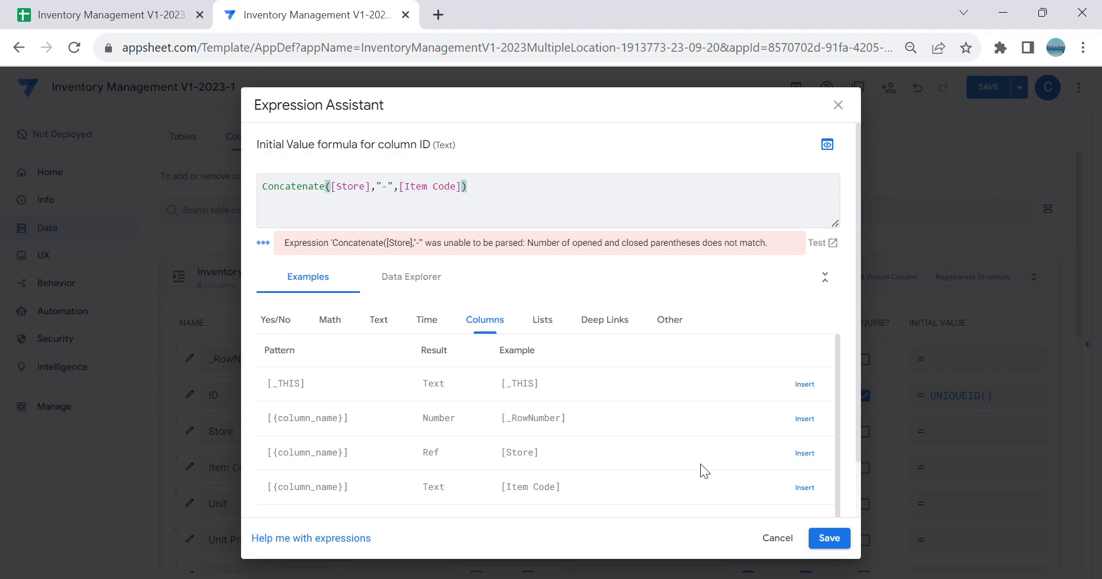
left_click(829, 537)
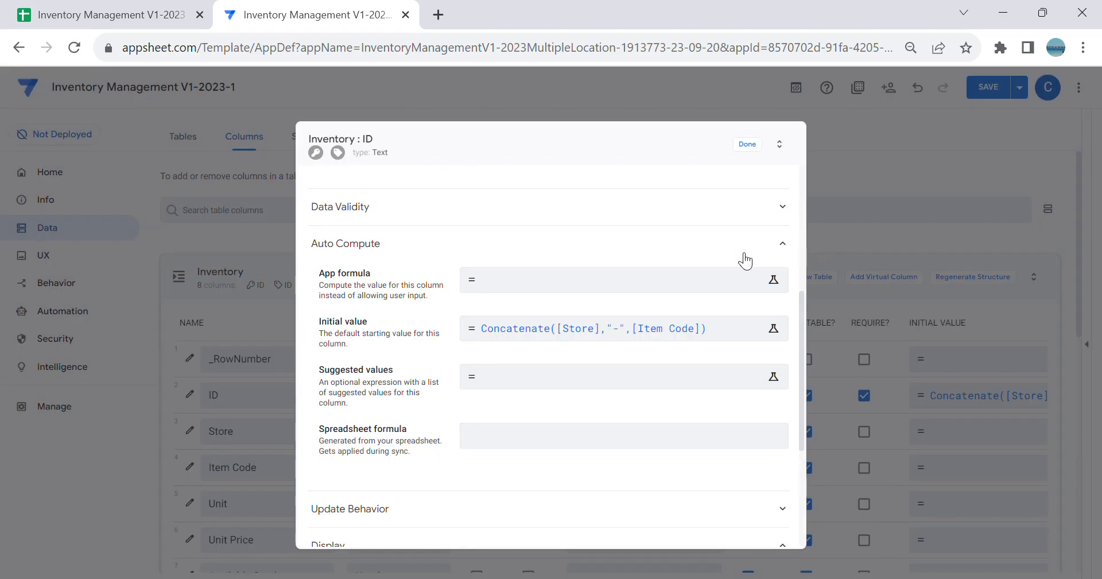
Step: Set the ID column's Editable_If expression to ISBLANK([_This]) and save the expression
scroll(745, 261, "up", 5)
scroll(704, 260, "down", 2)
scroll(718, 267, "down", 5)
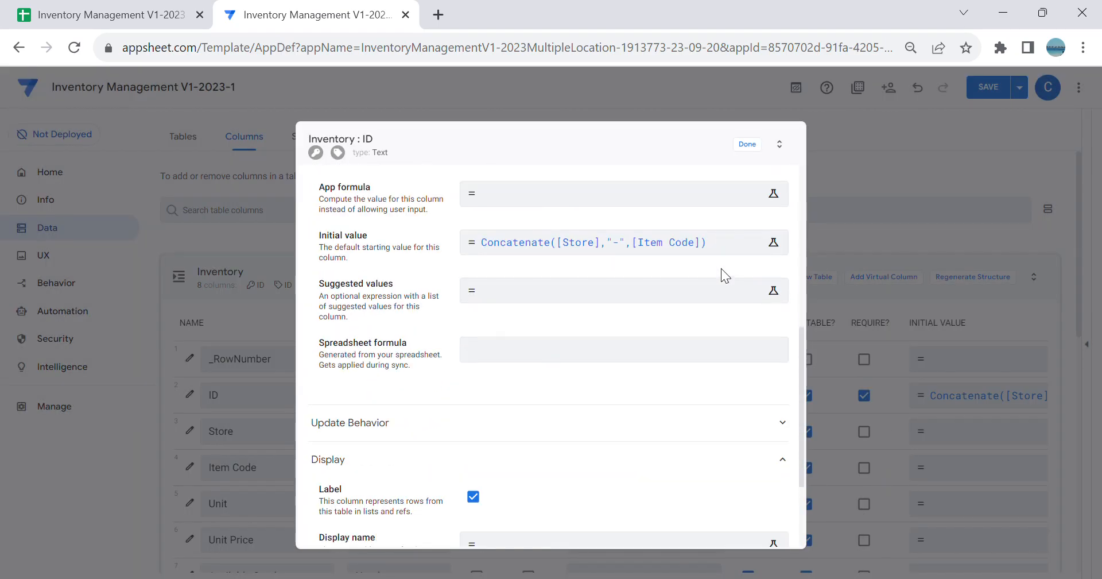
left_click(492, 424)
scroll(638, 396, "down", 2)
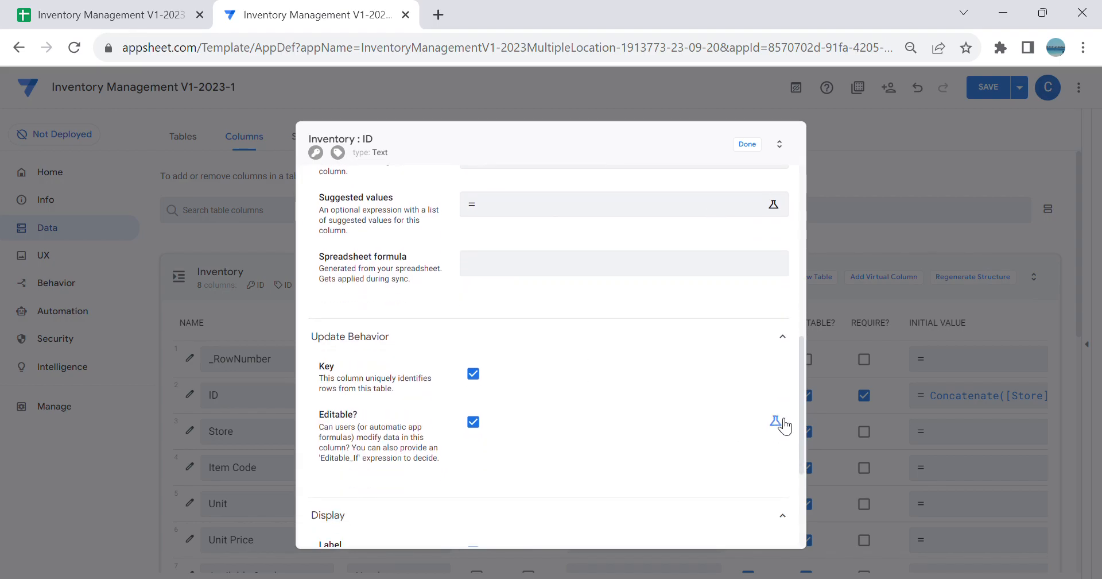
left_click(776, 420)
left_click(658, 411)
type("IS")
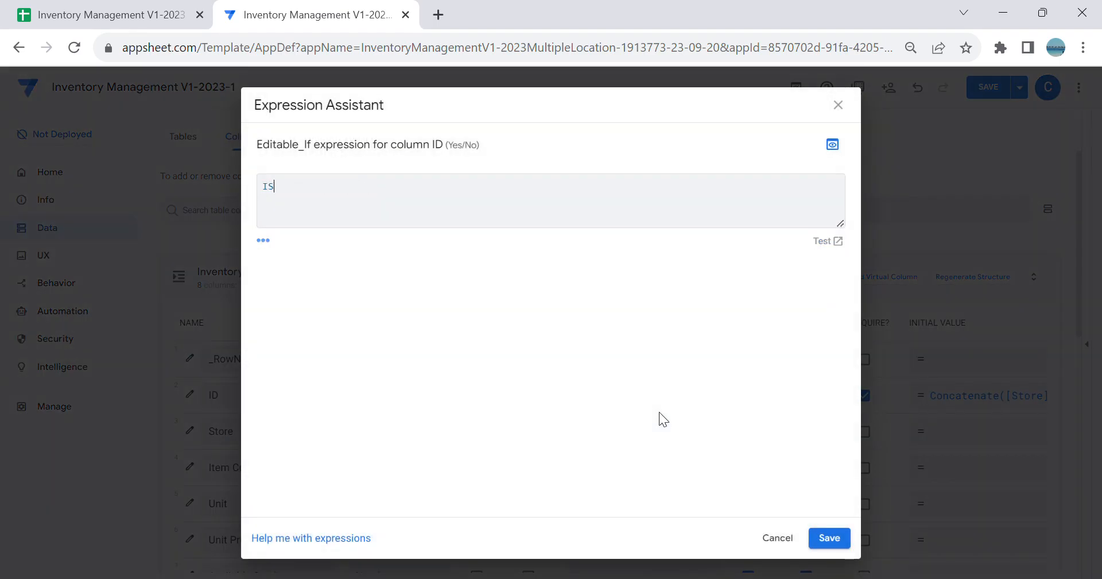
type("BLANK)(")
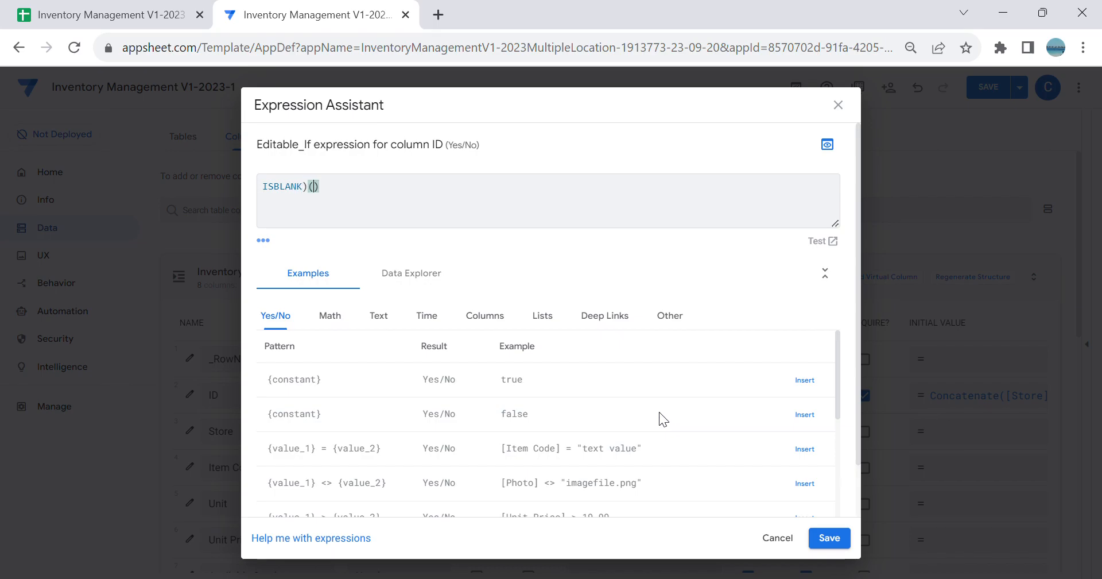
key("BackSpace")
type("([")
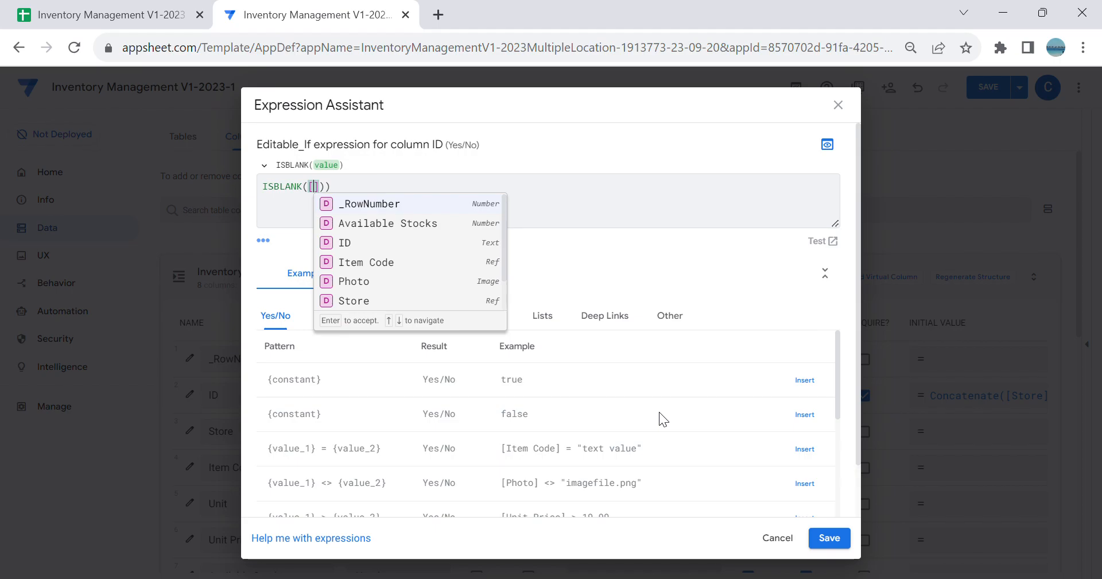
type("_This")
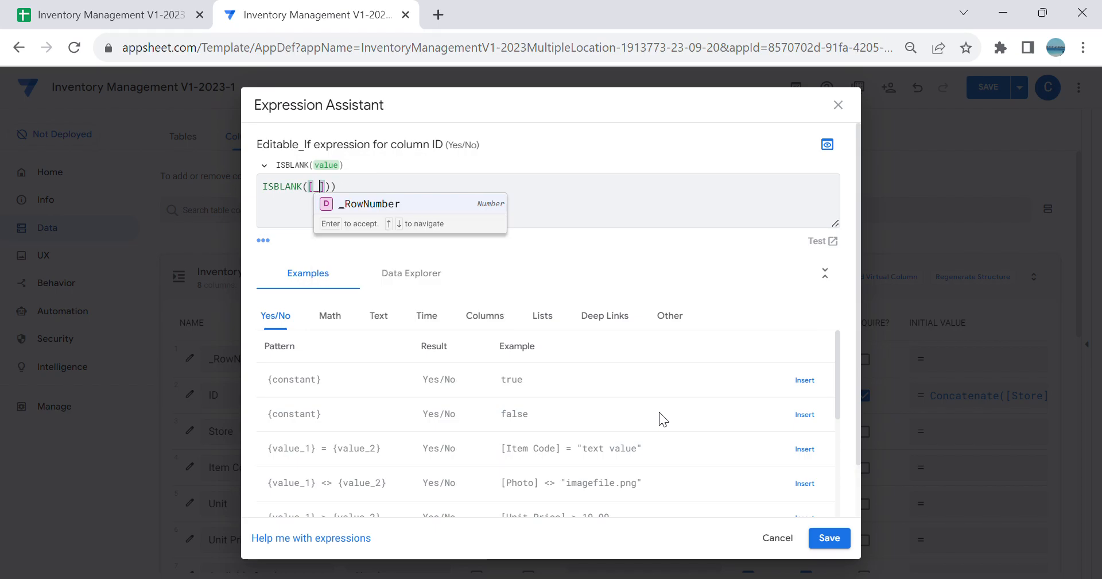
left_click(389, 205)
key("BackSpace")
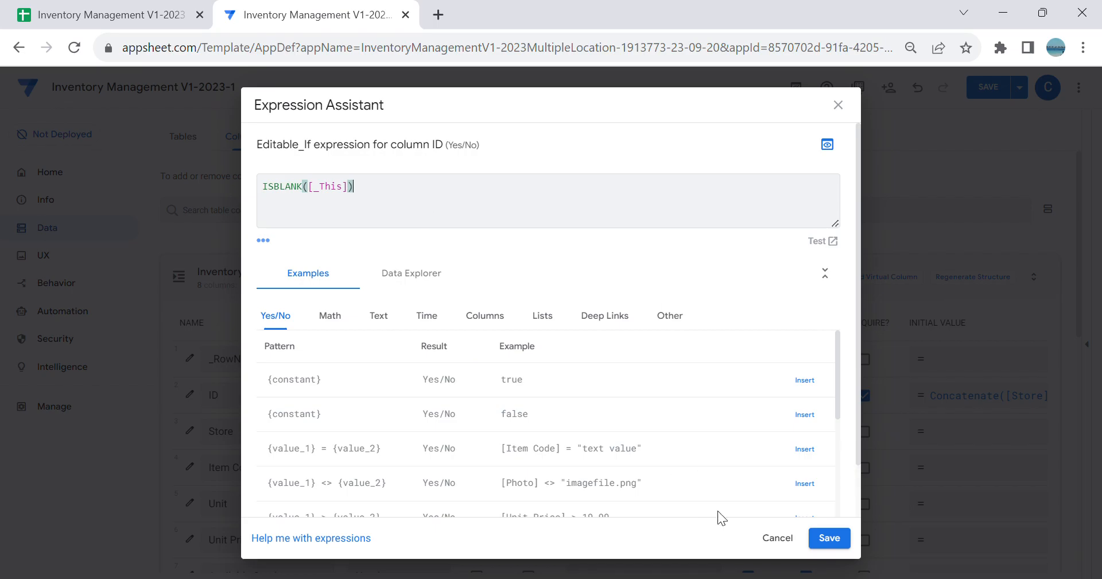
left_click(830, 538)
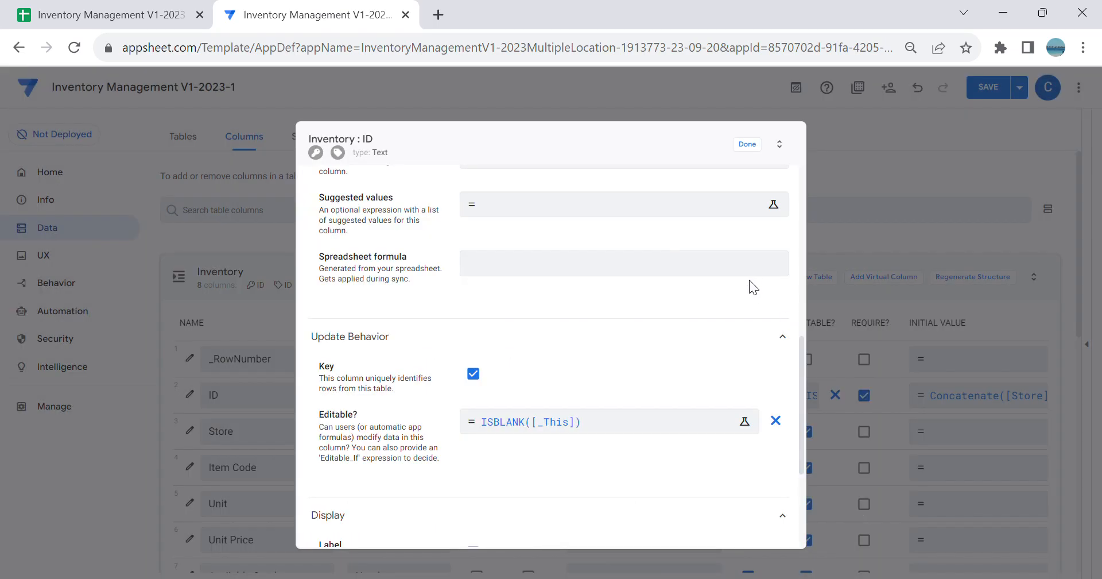
Step: Close the ID column settings, save the app, and look over the Inventory table's columns
left_click(755, 149)
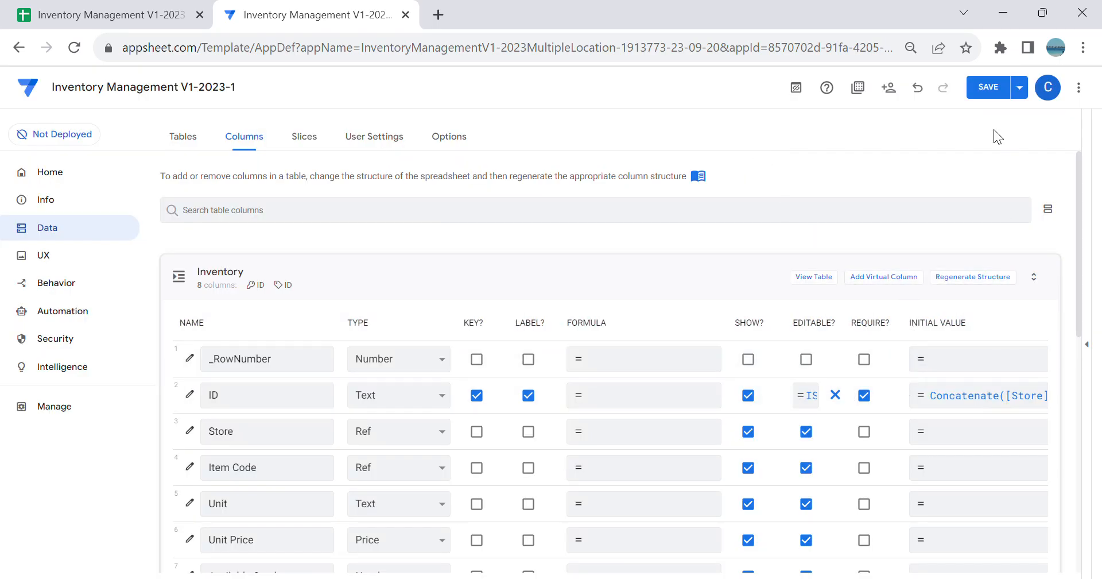
left_click(987, 96)
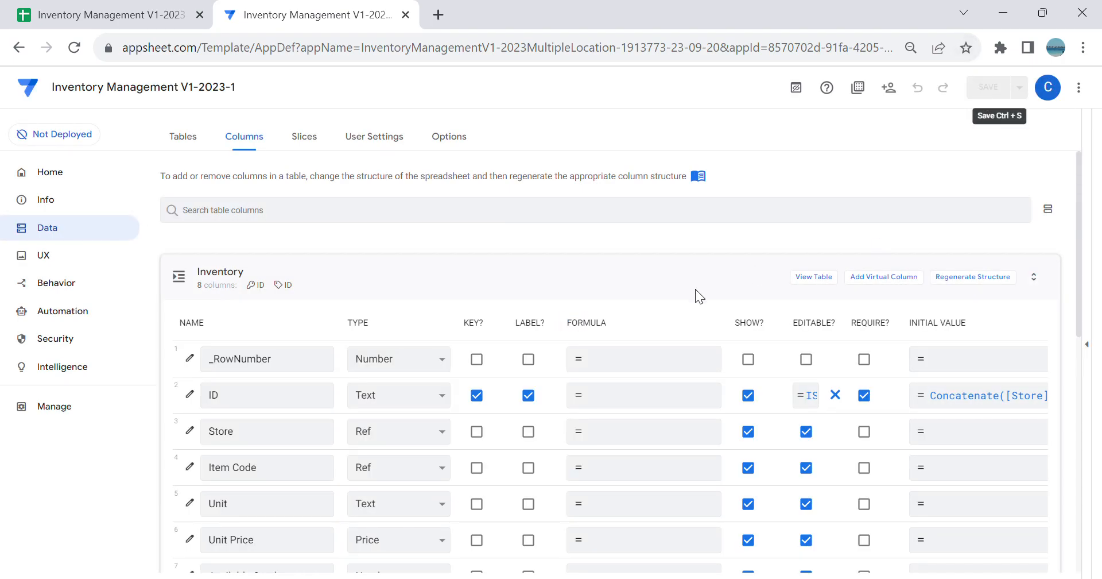
scroll(665, 305, "down", 5)
scroll(696, 352, "up", 5)
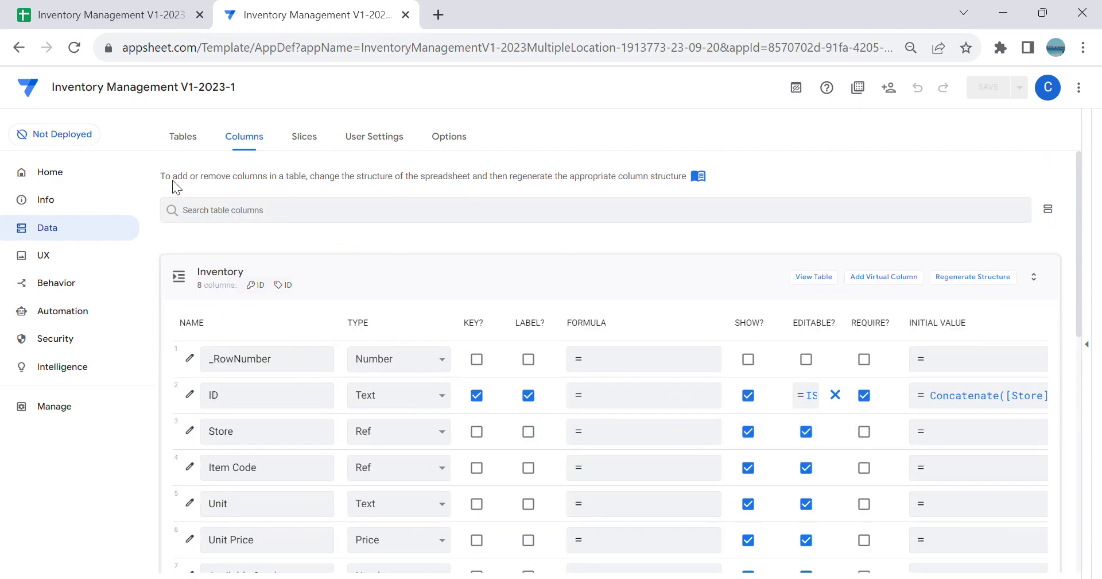
Step: Display the app's table list with the Item table's details collapsed and bring back the app preview
left_click(192, 146)
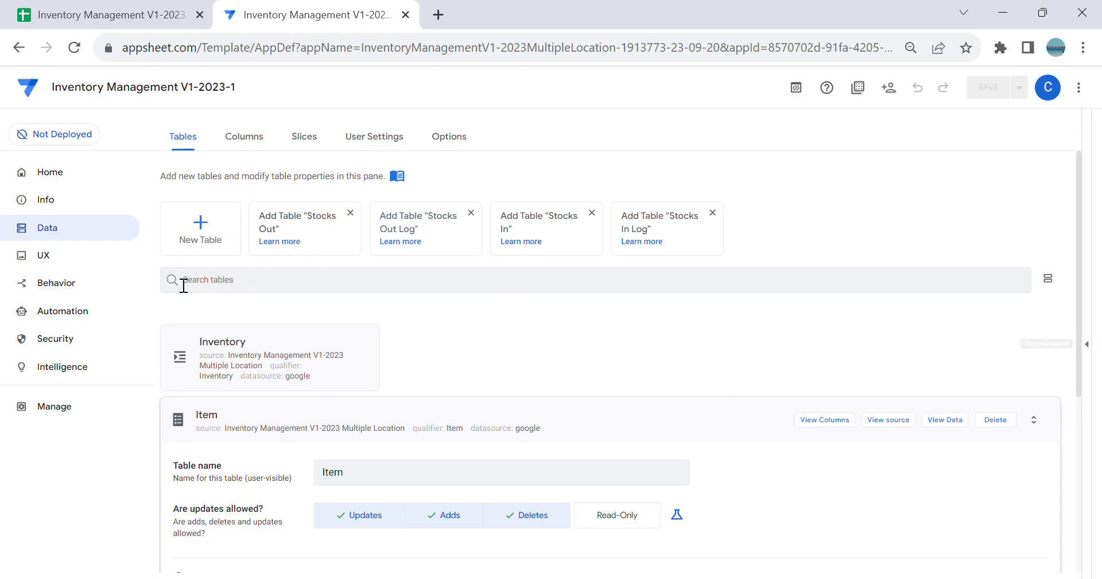
left_click(681, 431)
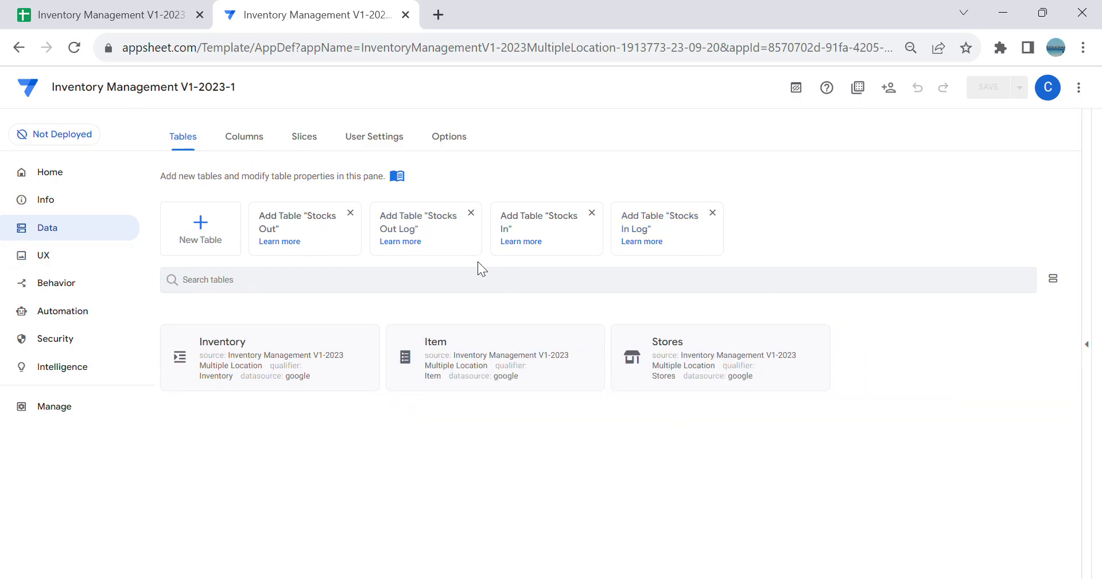
left_click(1093, 348)
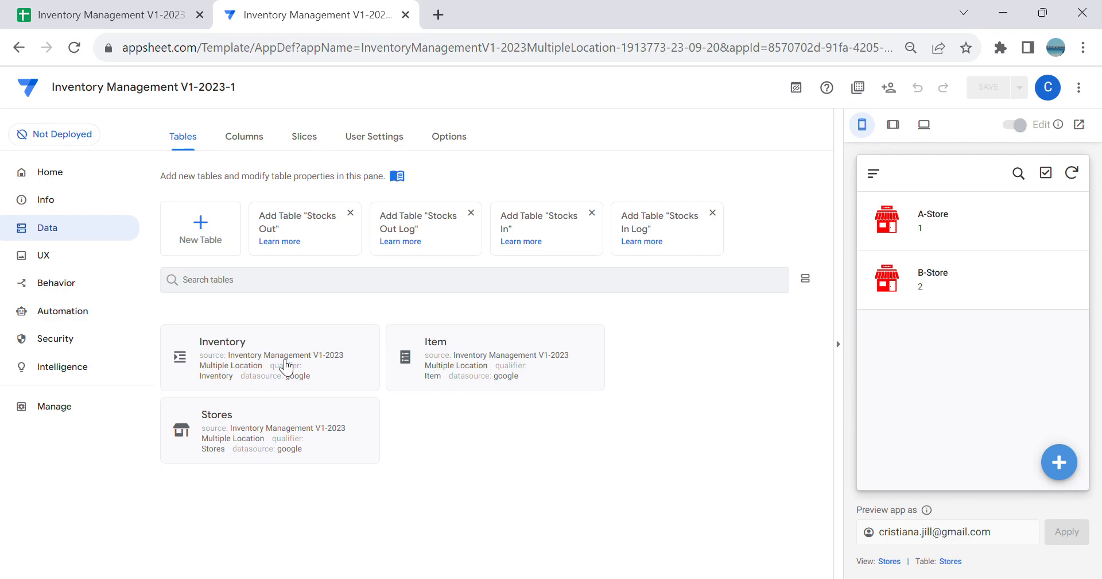
Step: Switch to the Google Sheets workbook and look at the Inventory sheet's column headers
left_click(74, 13)
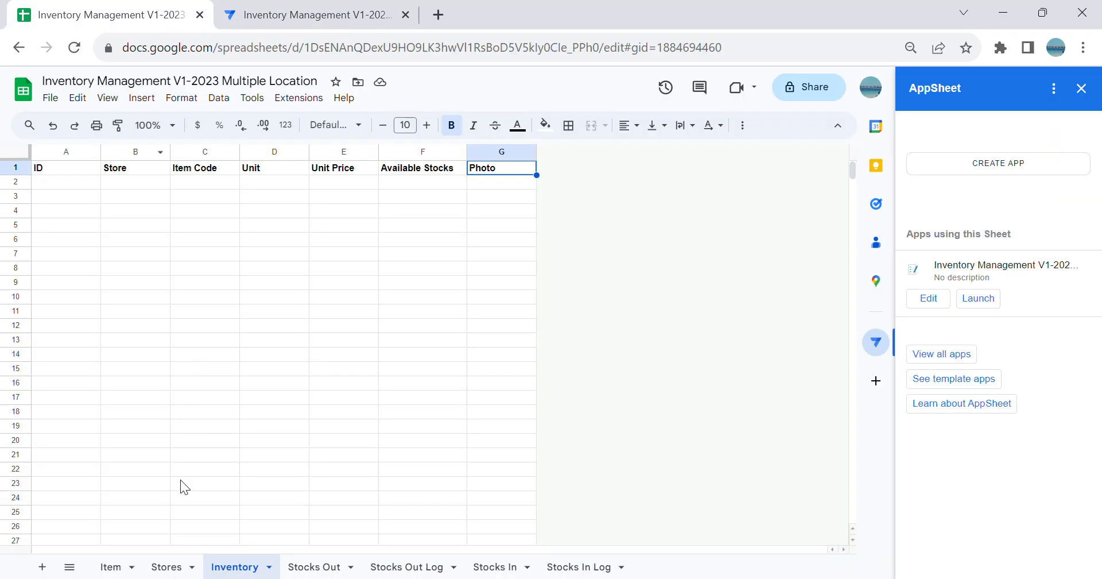
left_click(236, 309)
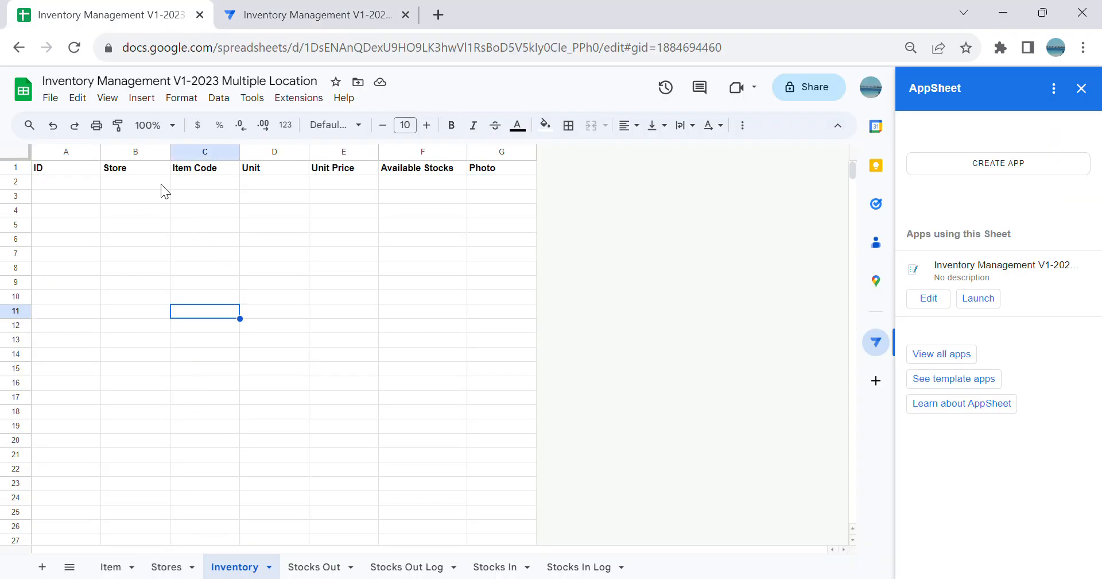
Step: Close the AppSheet side panel beside the Inventory sheet and switch back to the AppSheet editor
left_click(1082, 88)
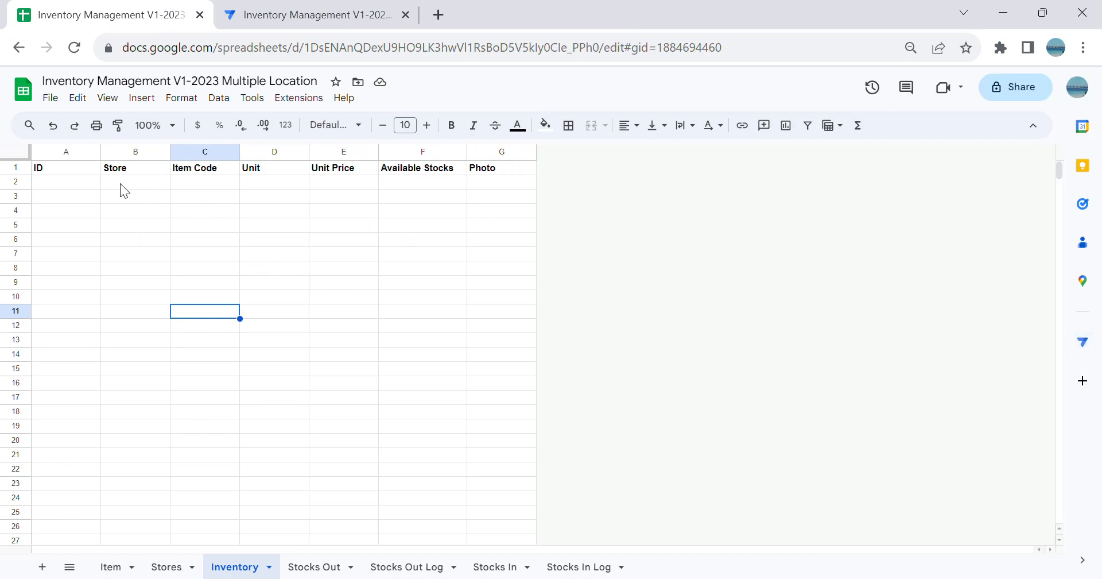
left_click(78, 182)
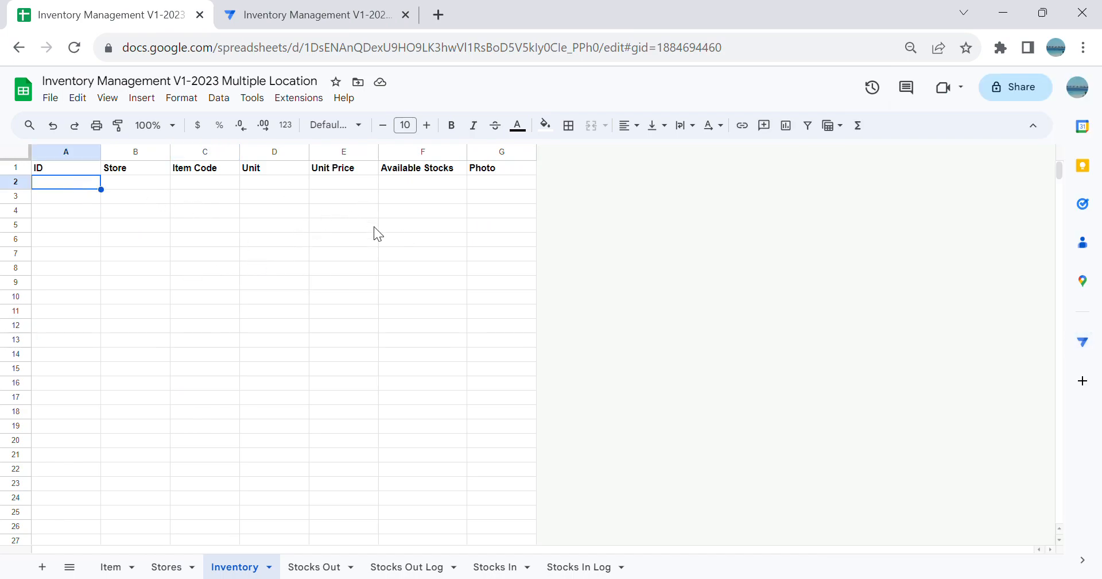
left_click(301, 15)
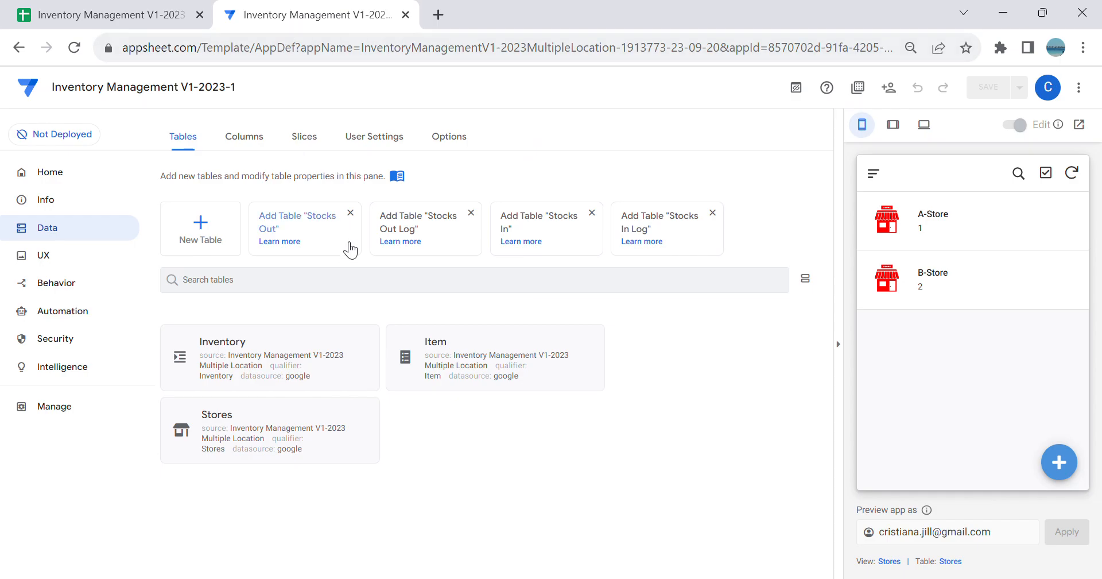
Step: Create a new data slice with Inventory as its source table and name it AStore
left_click(314, 145)
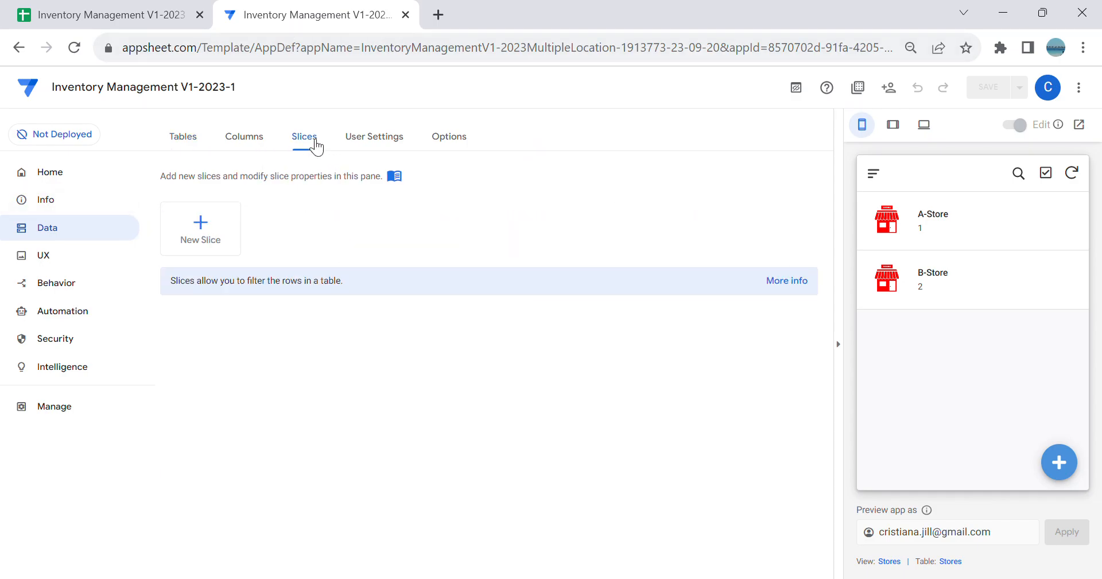
left_click(213, 240)
left_click(372, 421)
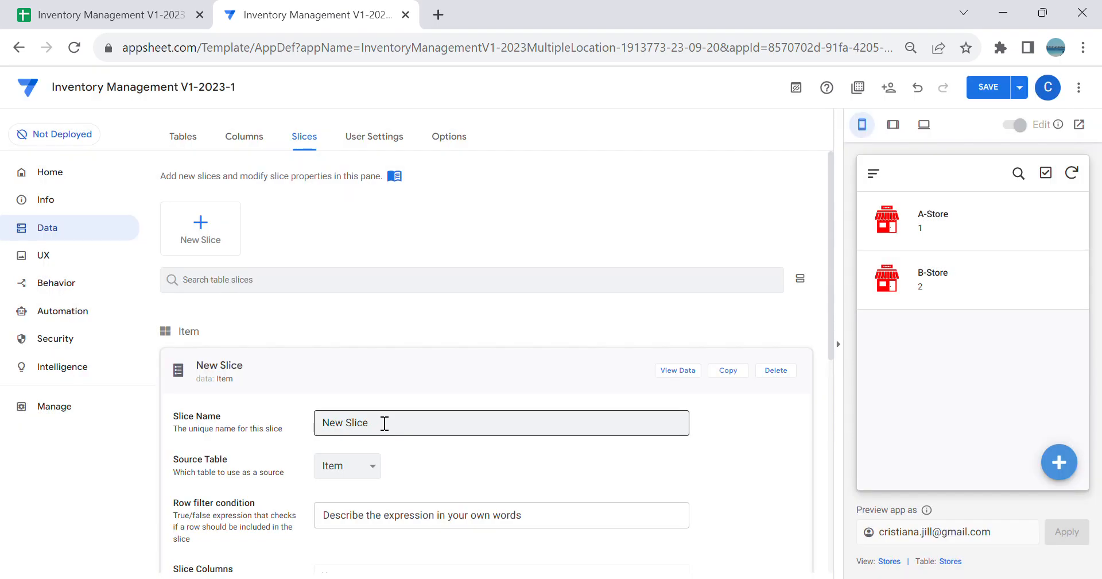
scroll(391, 394, "down", 2)
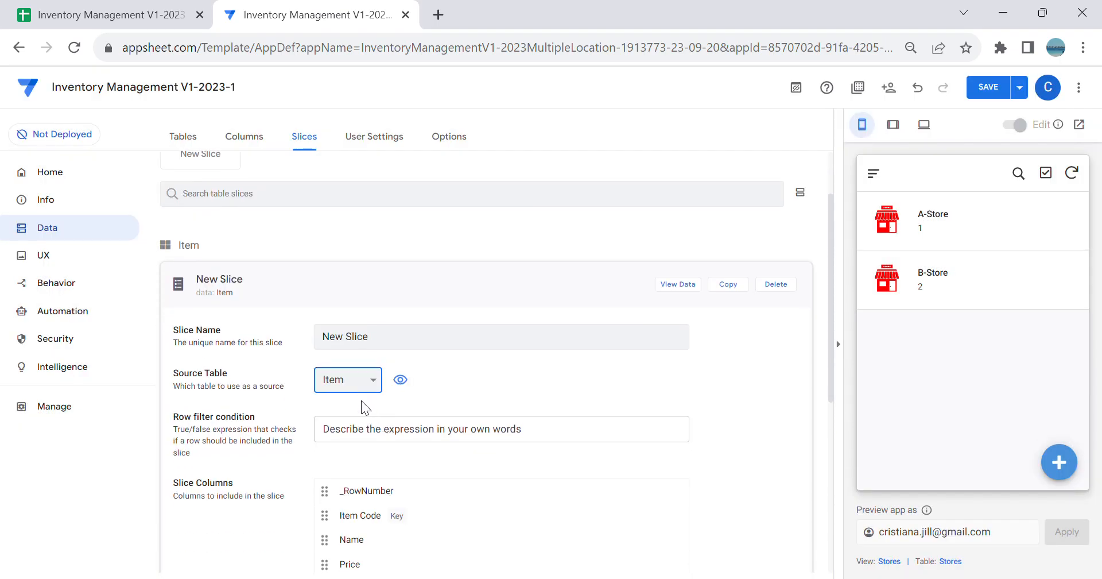
left_click(360, 401)
left_click_drag(411, 345, 62, 338)
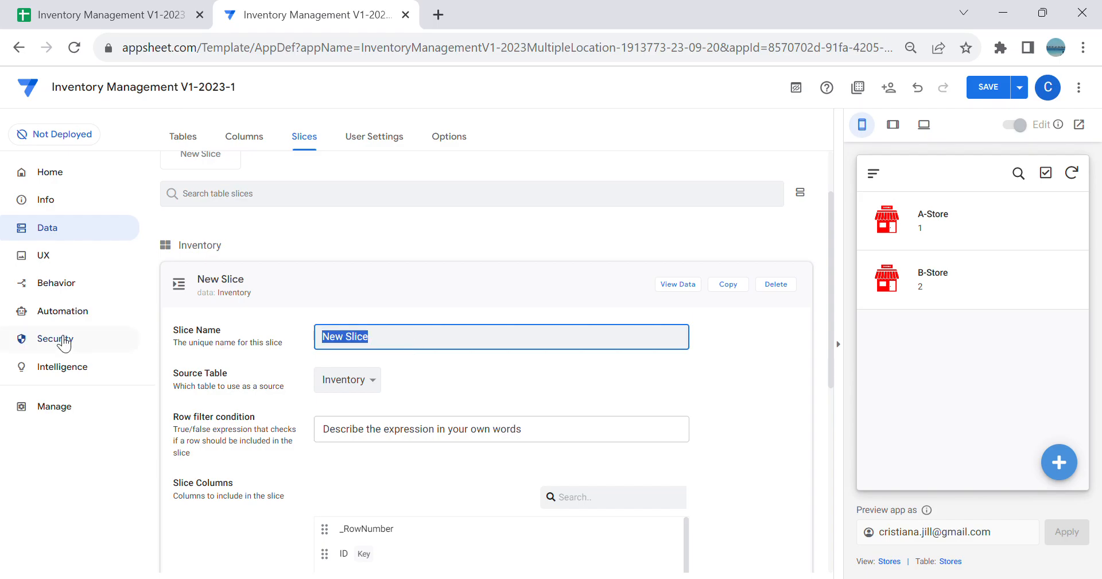
key("BackSpace")
type("A-Store")
key("Tab")
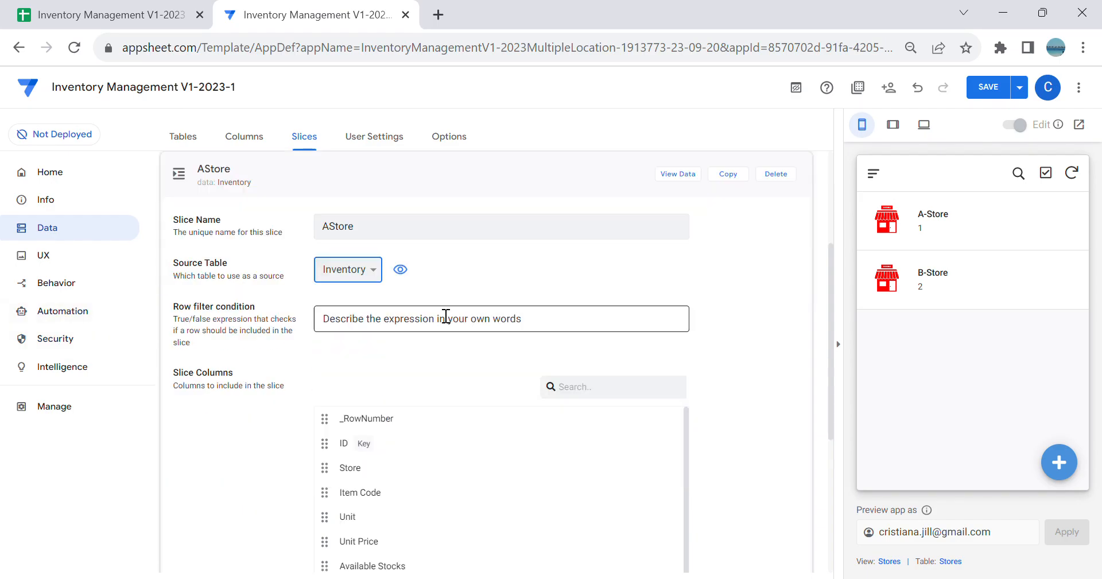
left_click(402, 324)
left_click(410, 500)
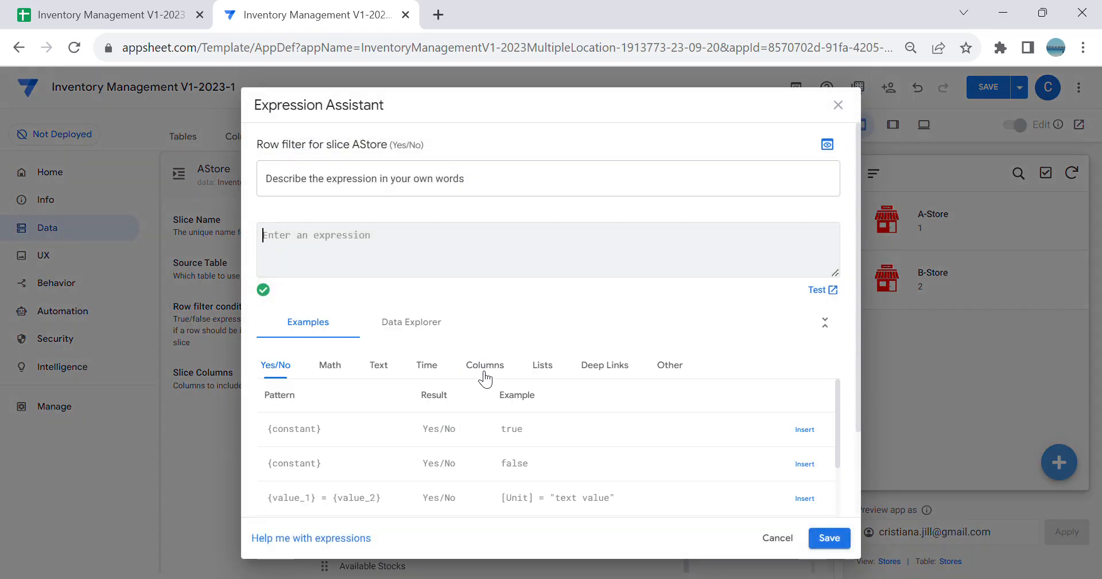
left_click(485, 368)
scroll(588, 455, "down", 1)
left_click(807, 440)
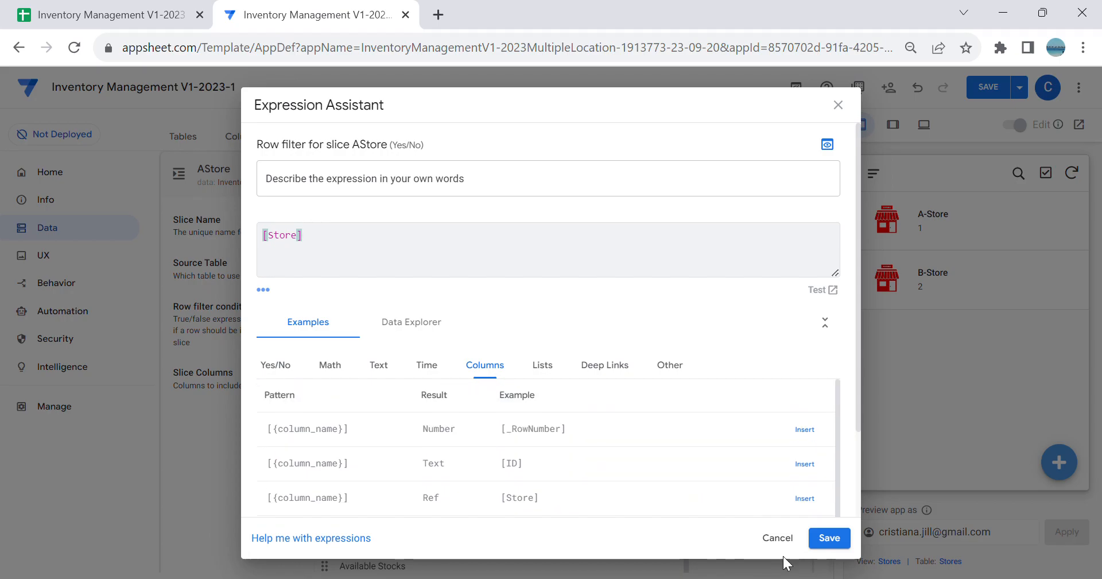
left_click(777, 539)
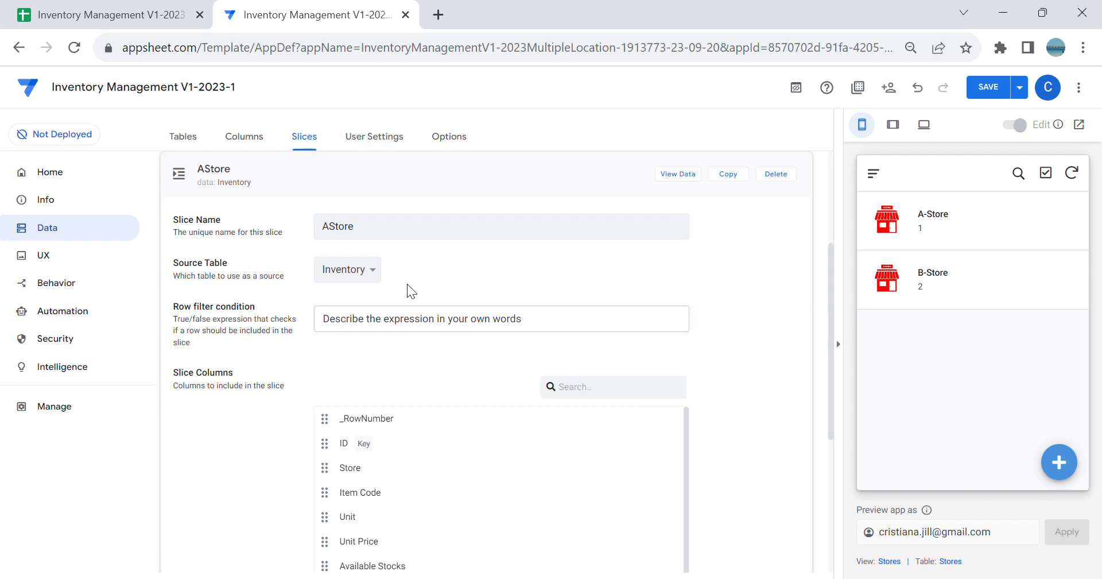
Step: Set the AStore slice's row filter condition to [Store]=1, checking A-Store's code in the workbook's Stores sheet
left_click(416, 319)
left_click(437, 508)
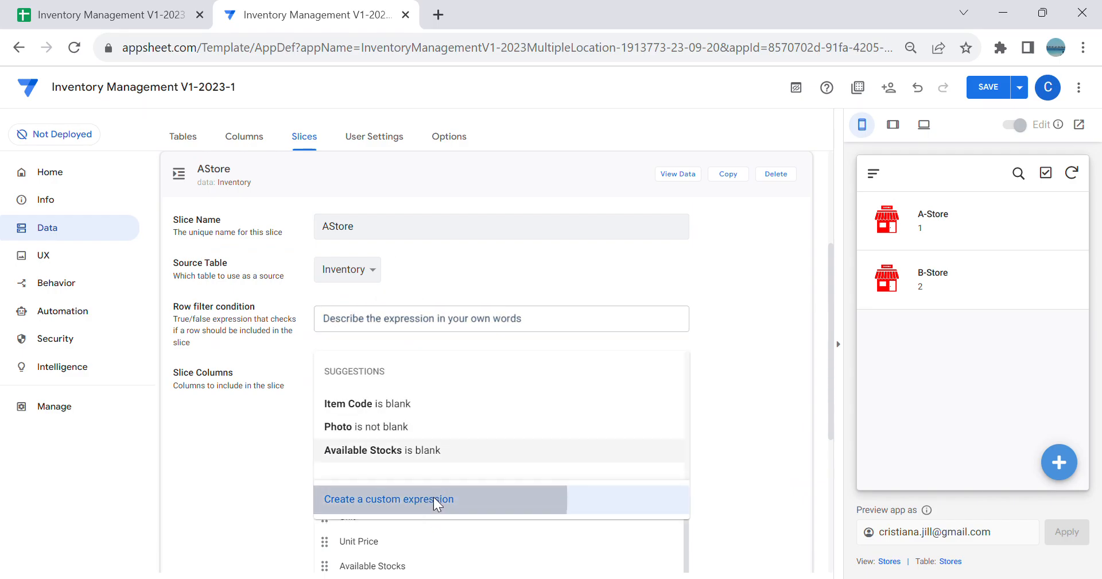
type("[S")
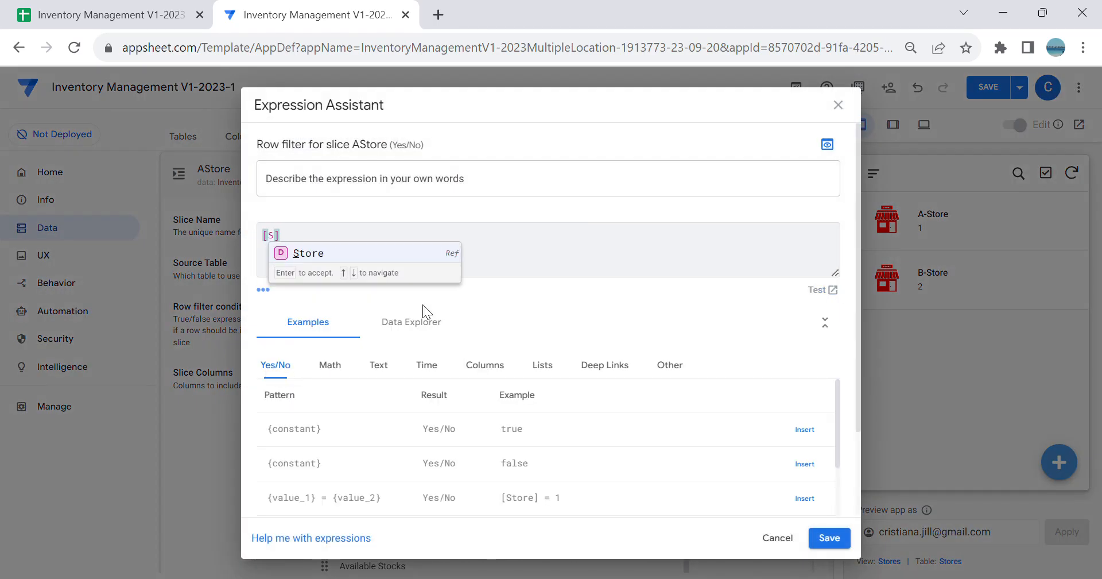
left_click(323, 255)
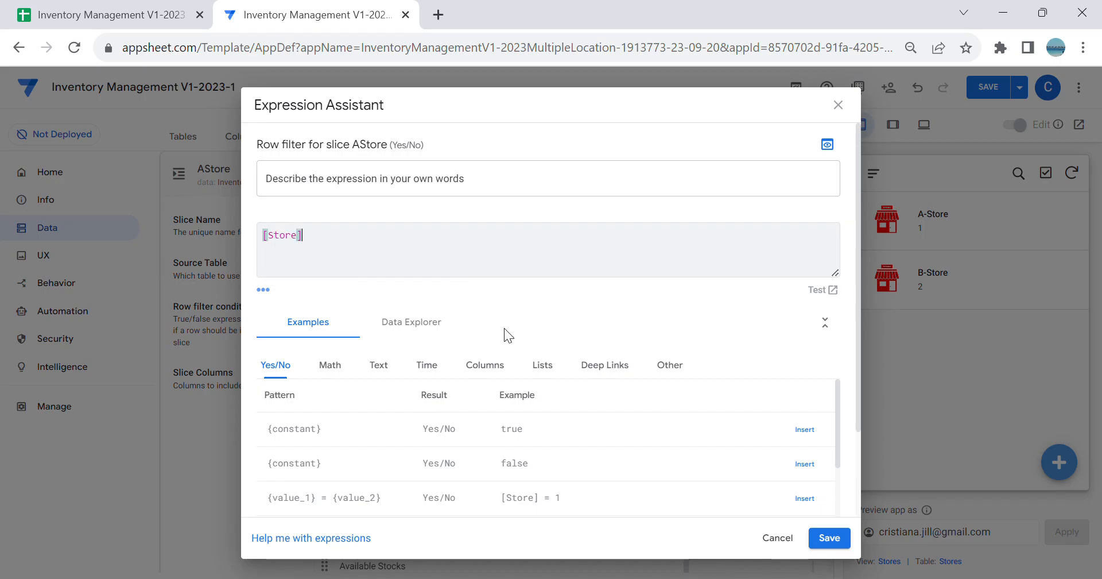
type("=")
left_click(62, 18)
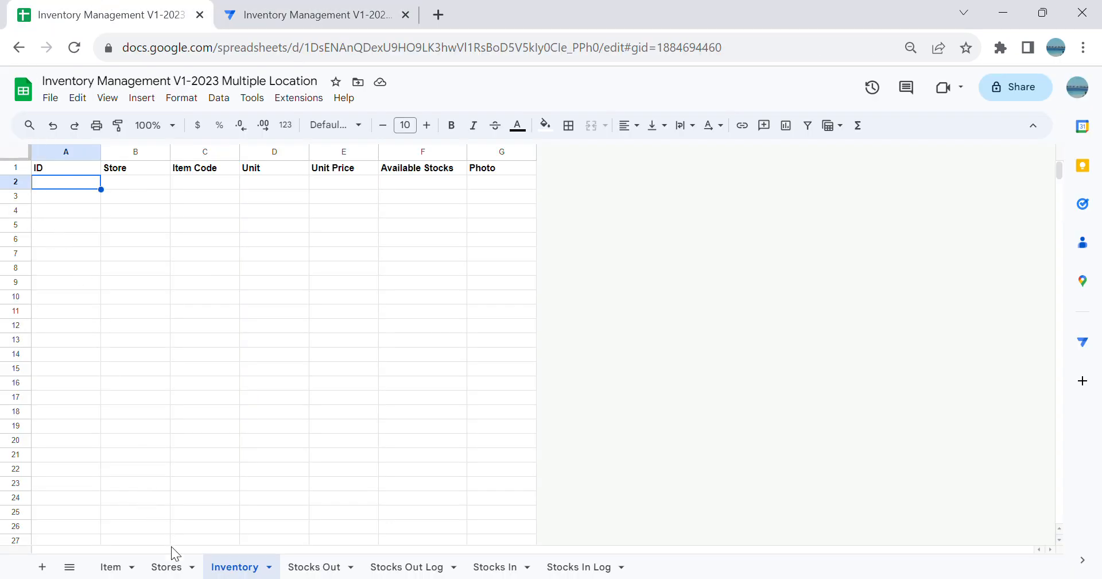
left_click(170, 567)
left_click(54, 183)
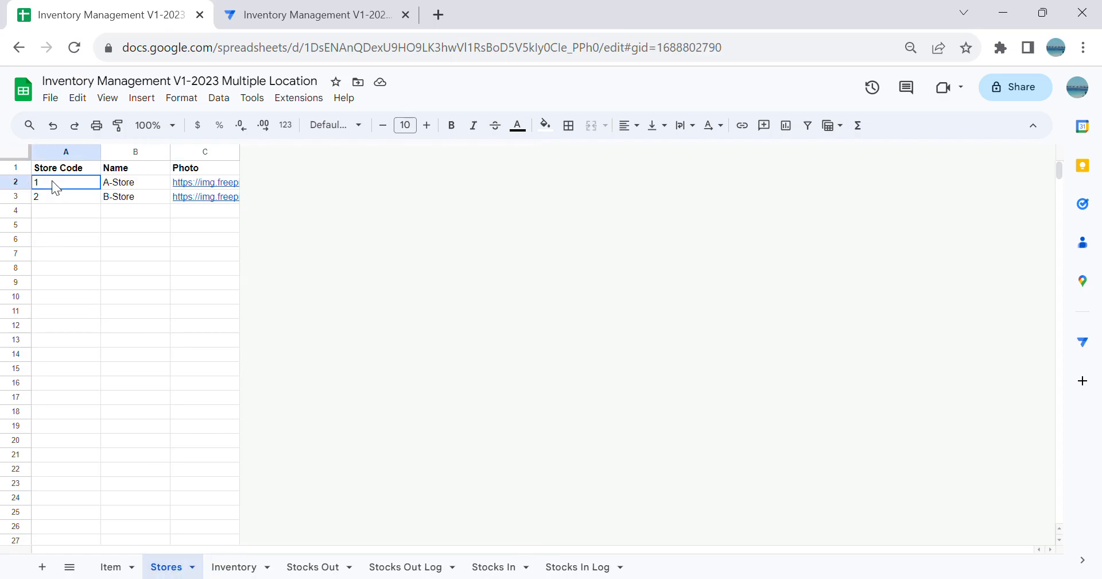
left_click(295, 17)
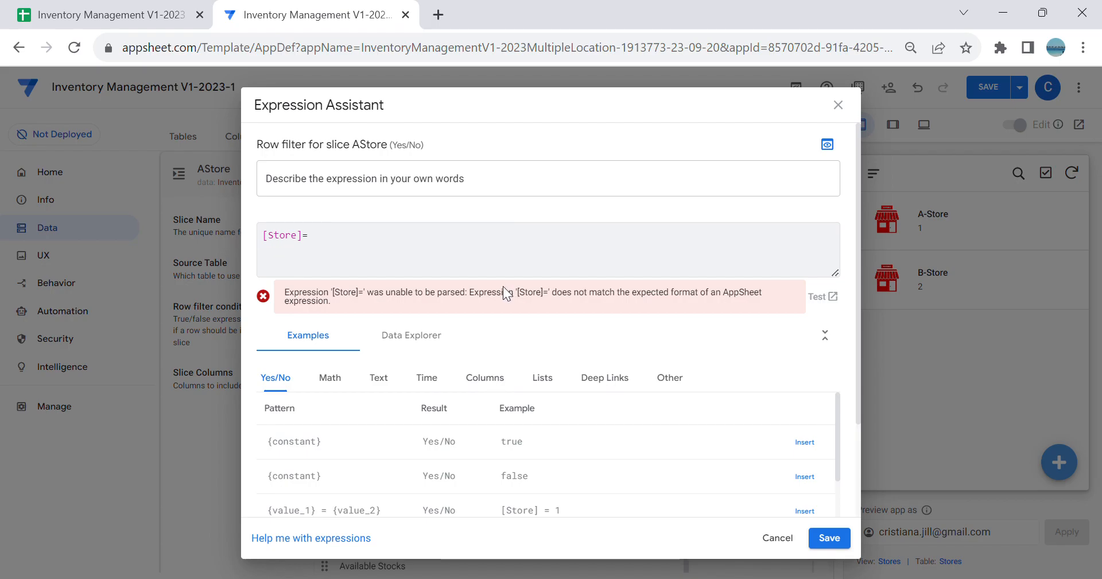
type("1")
left_click(854, 539)
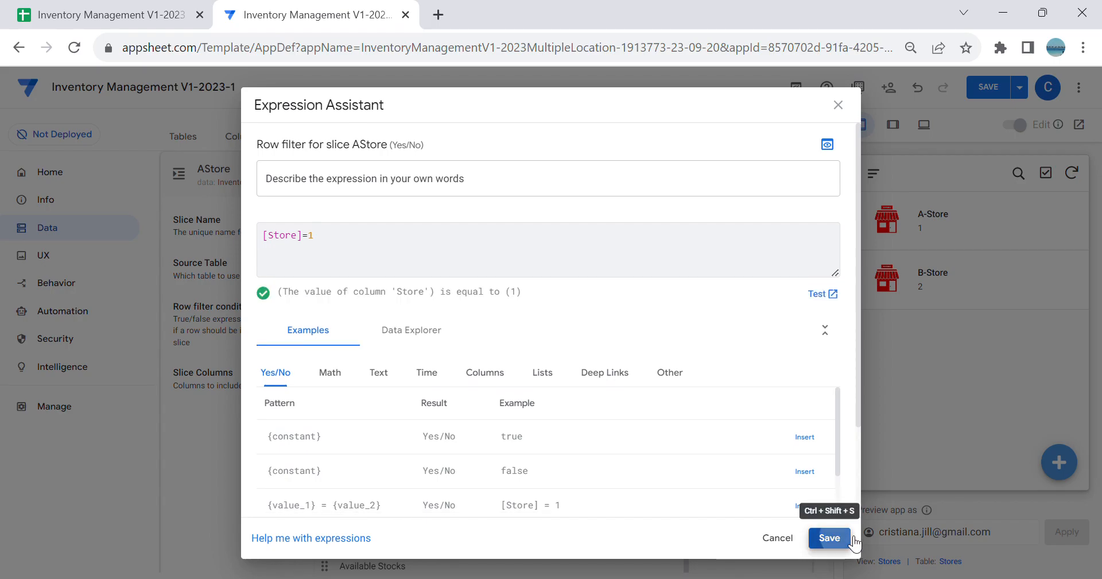
Step: Look over the AStore slice's settings and try to rename the slice to A-Store
scroll(746, 346, "down", 5)
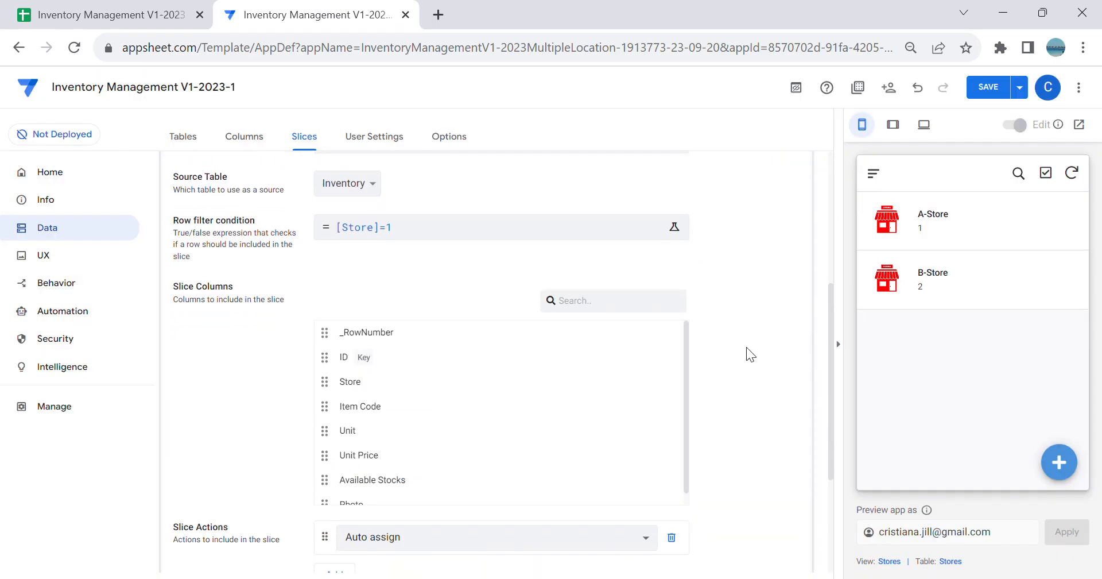
scroll(749, 453, "up", 3)
scroll(746, 395, "up", 5)
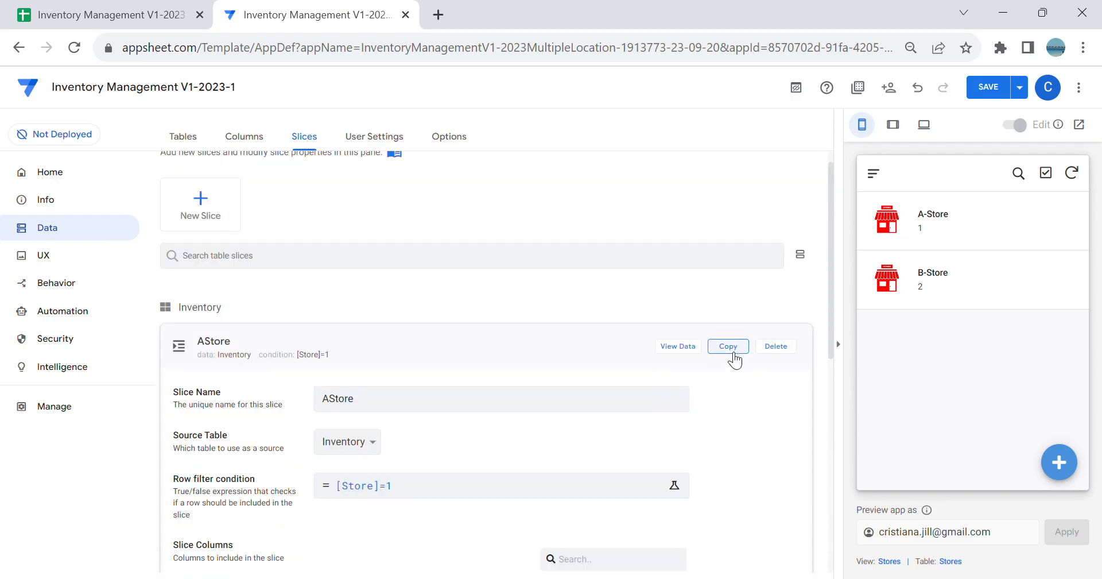
left_click(330, 404)
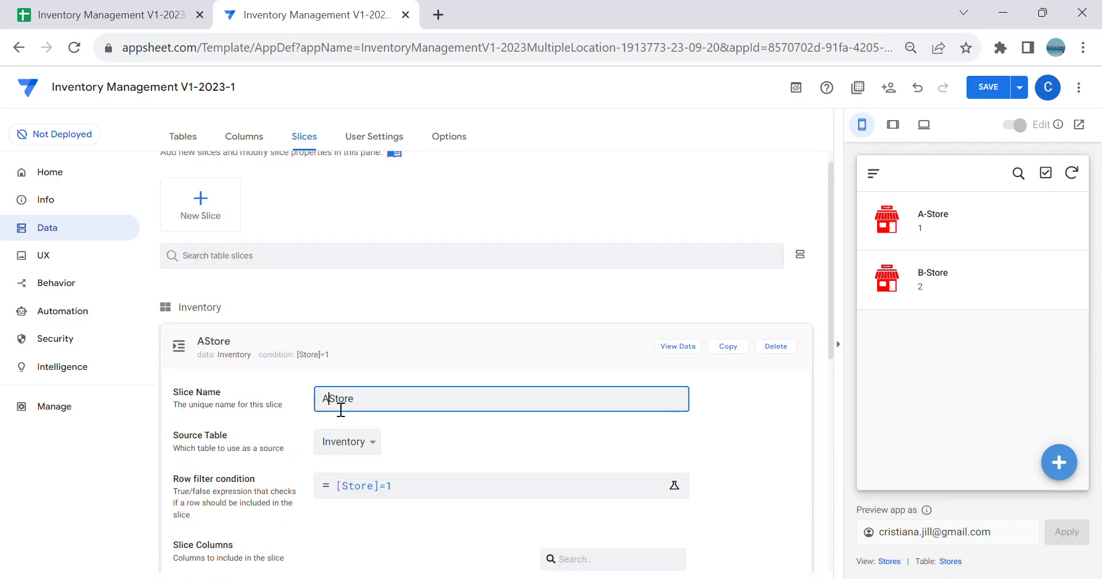
type("-")
key("Tab")
Step: Duplicate the AStore slice and name the copy BStore
left_click(728, 346)
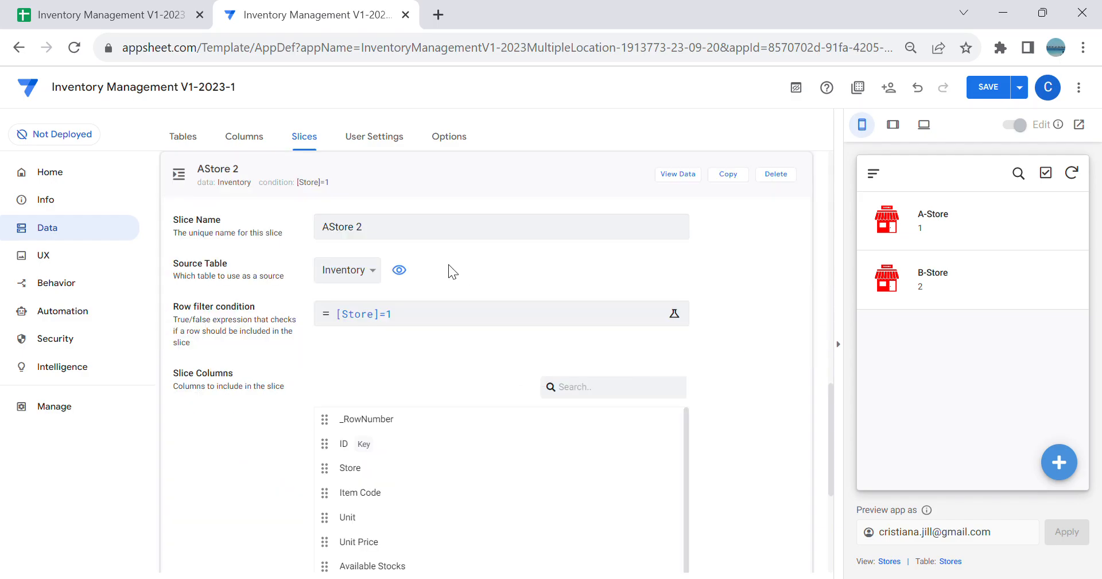
left_click(394, 237)
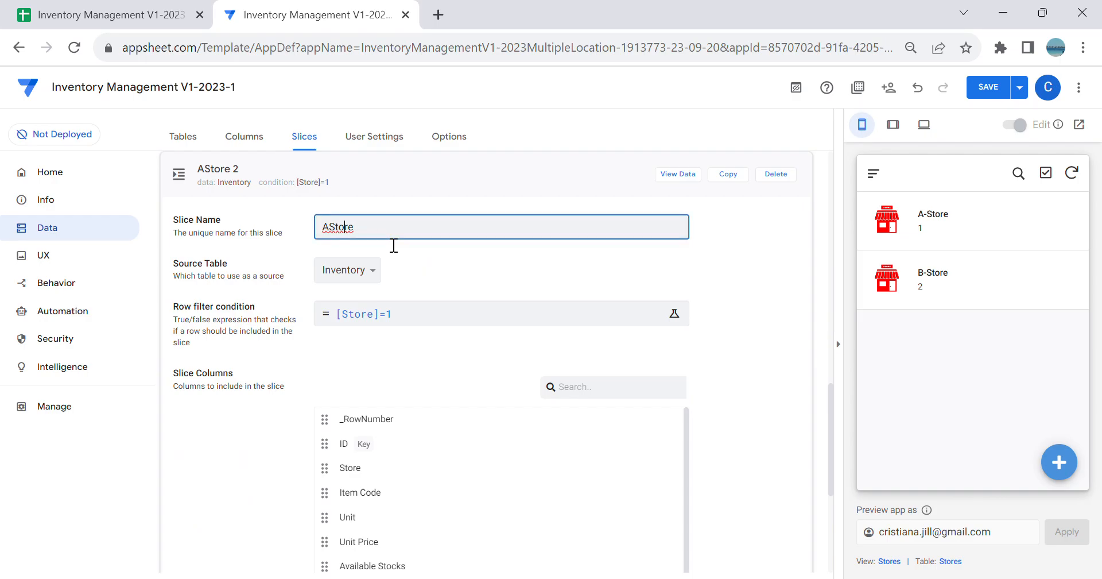
key("BackSpace")
type("B")
key("Tab")
Step: Change the BStore slice's row filter condition to [Store]=2 and save the expression
left_click(424, 320)
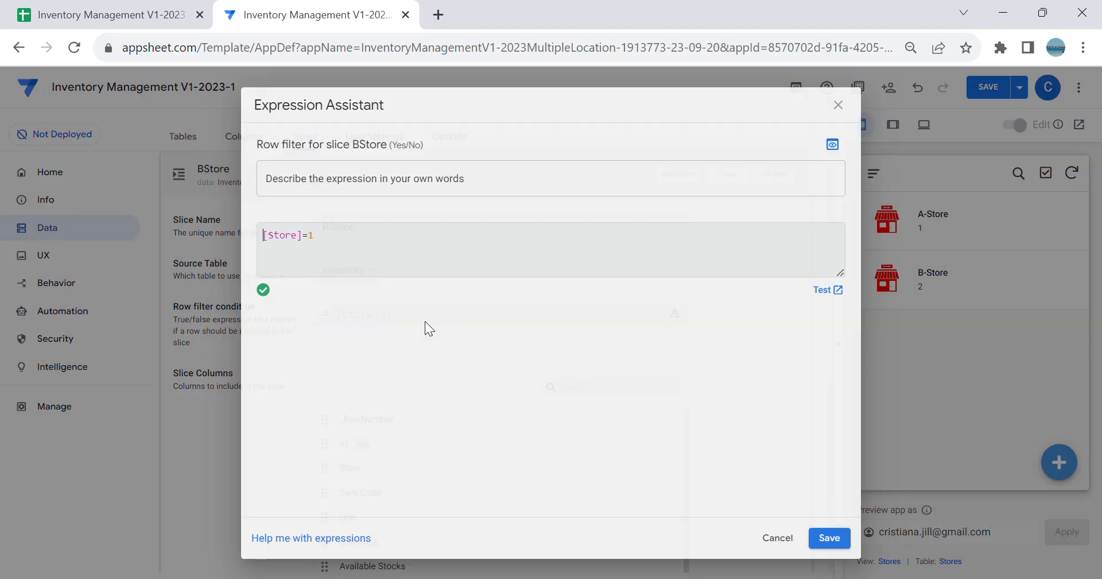
key("BackSpace")
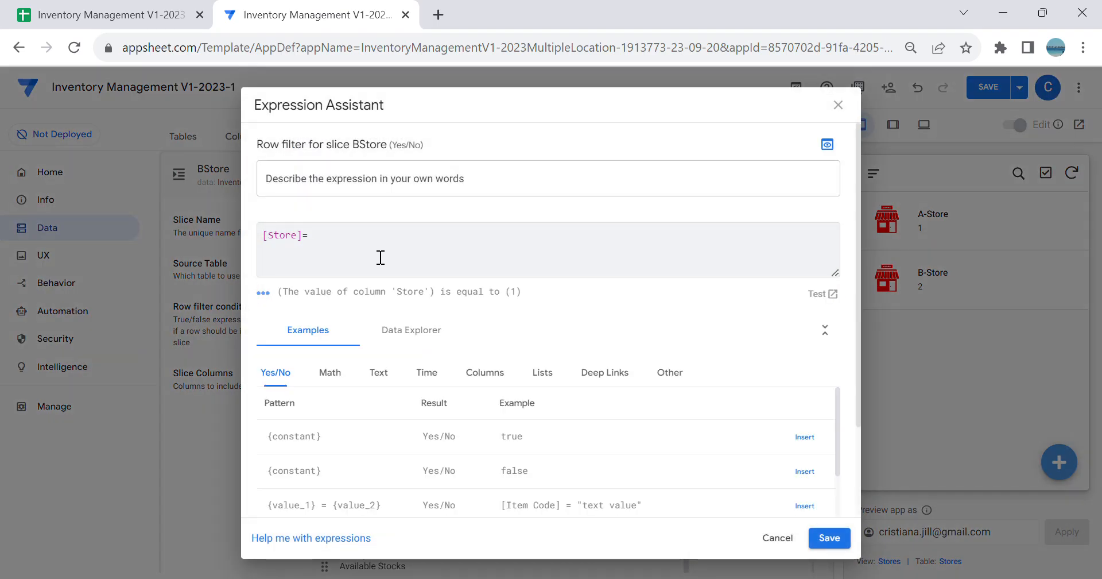
left_click(829, 538)
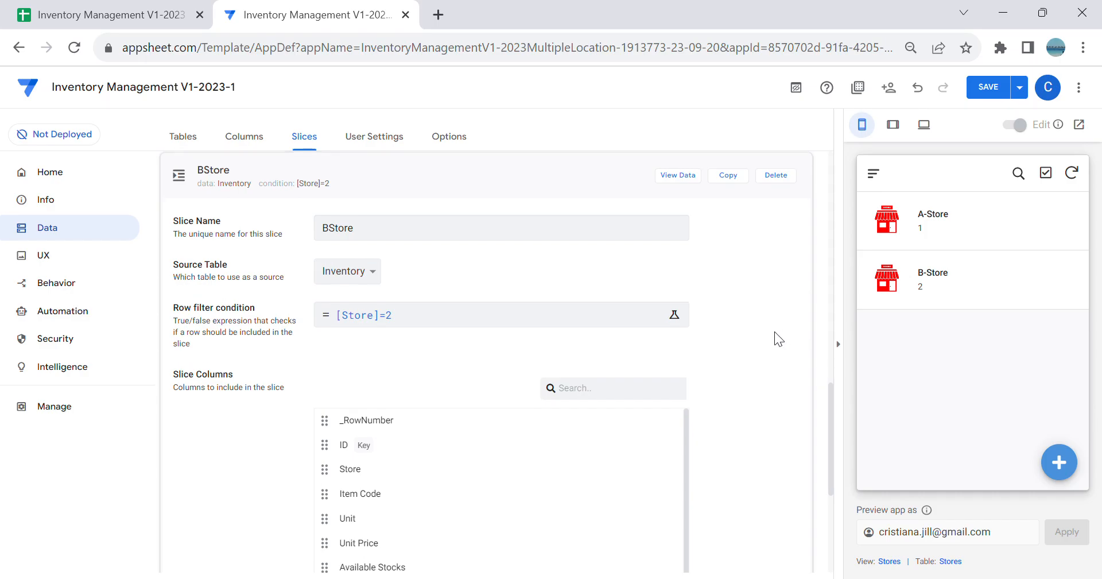
Step: Create a new app view from scratch and name it AStore
scroll(778, 335, "up", 3)
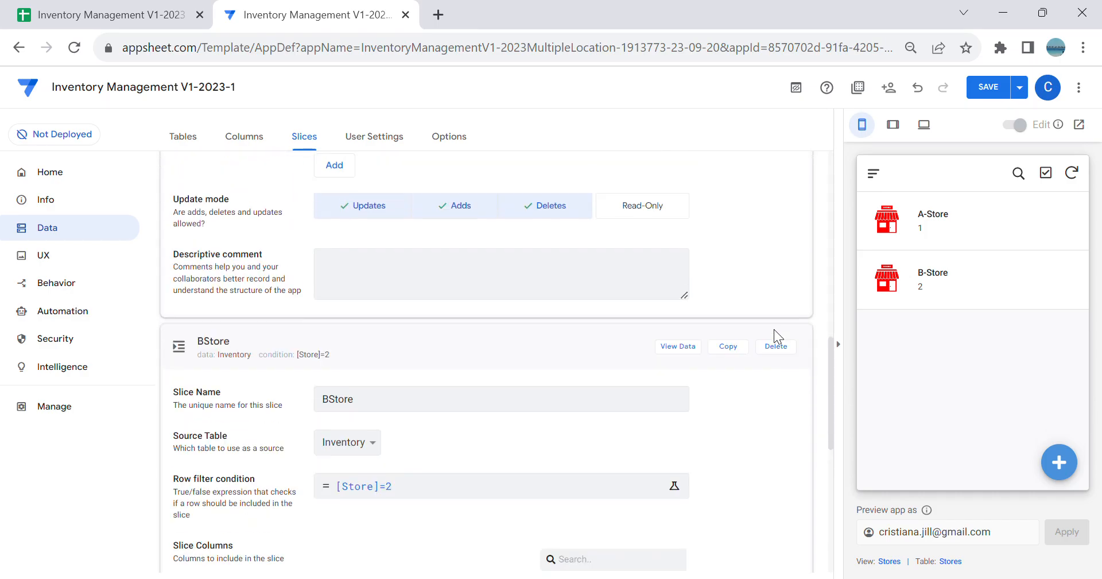
left_click(74, 264)
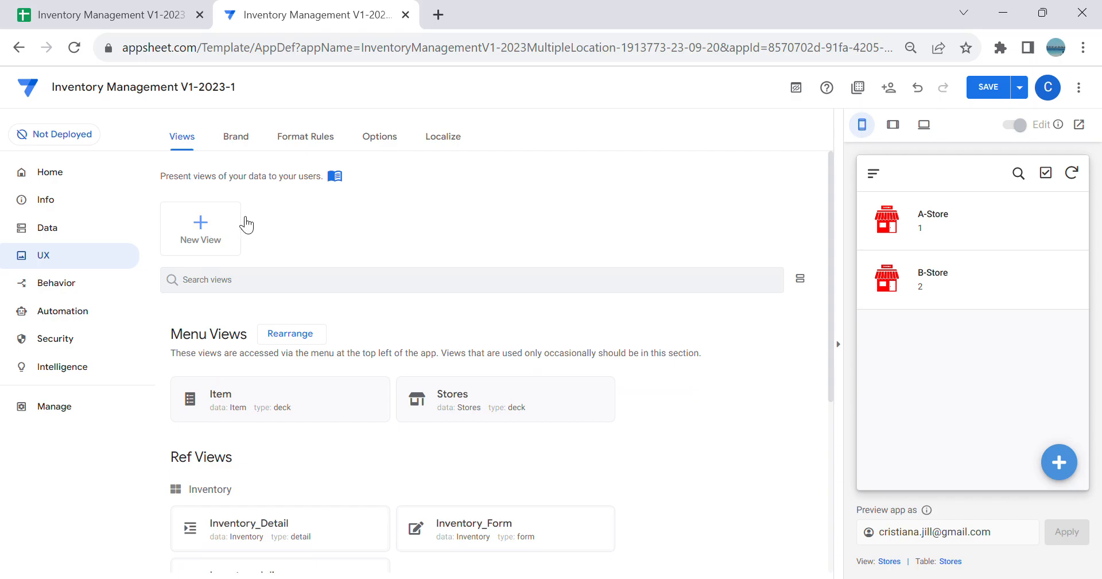
left_click(205, 226)
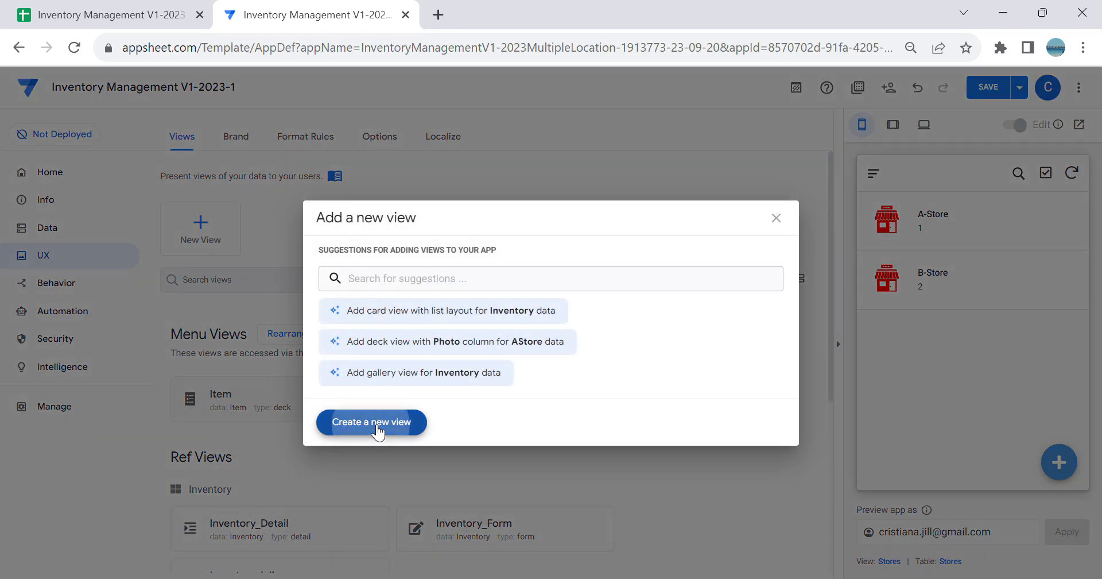
left_click(376, 425)
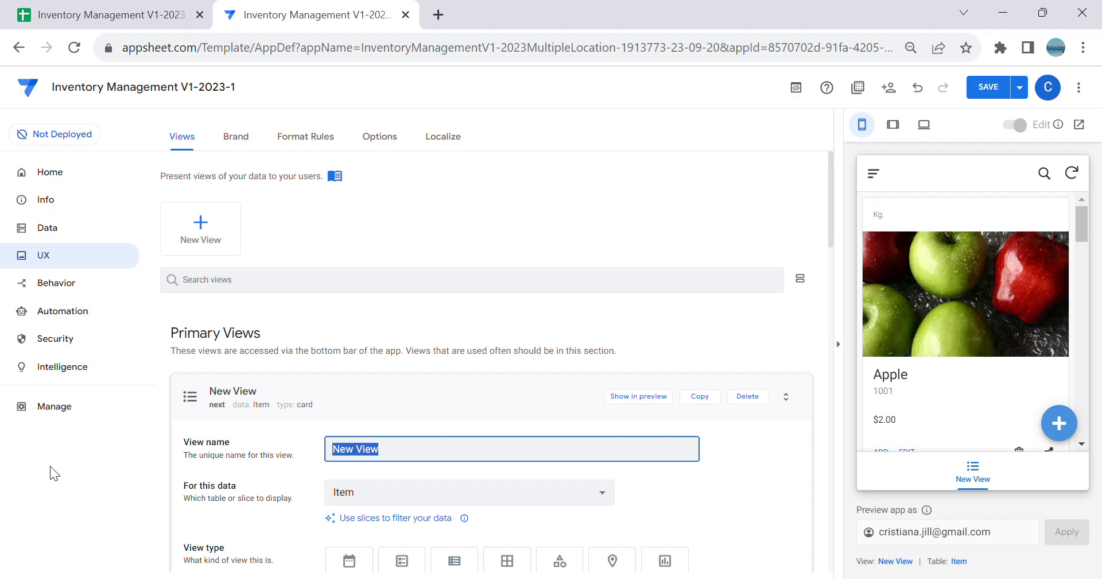
type("AStore")
key("Tab")
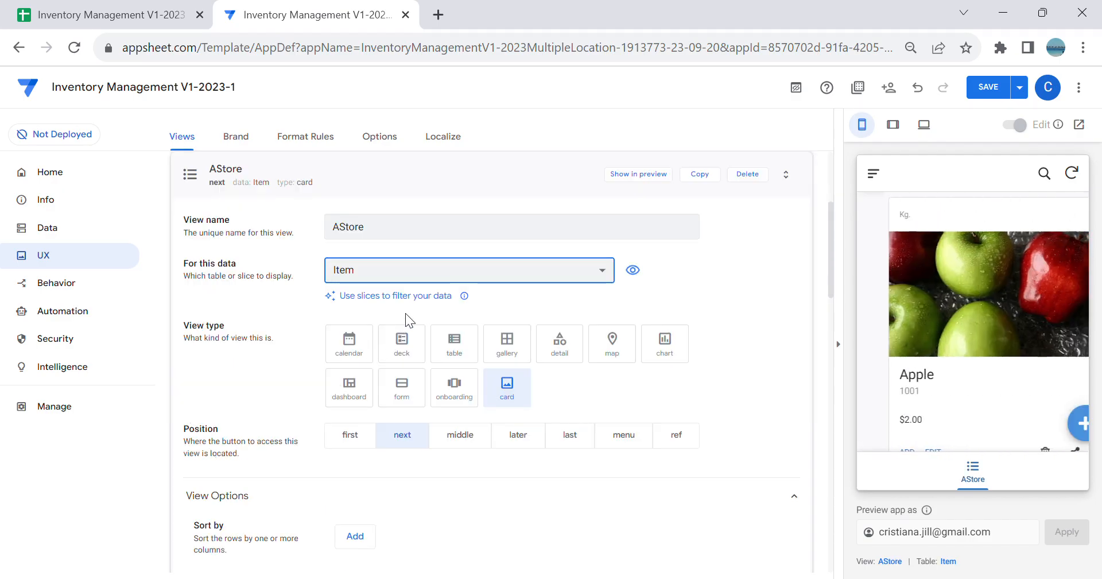
Step: Base the AStore view on the AStore slice and set its view type to table
left_click(426, 274)
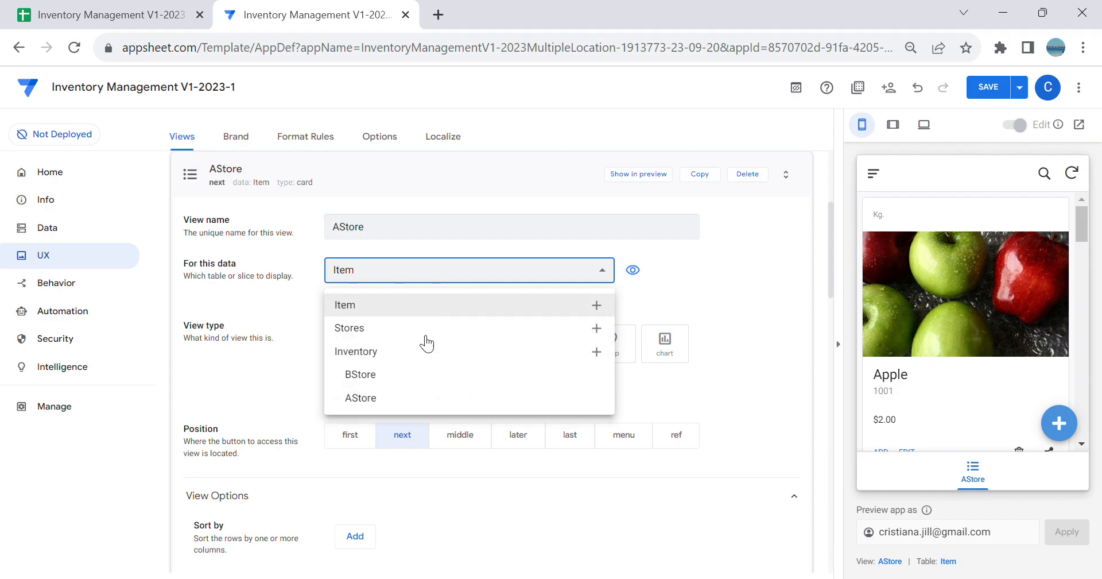
left_click(401, 397)
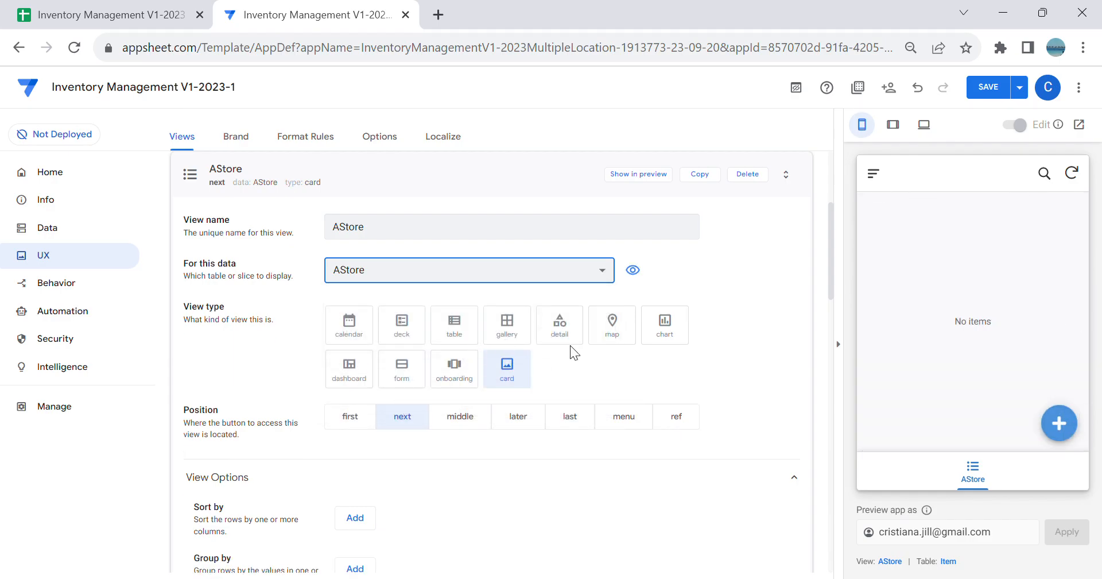
left_click(465, 329)
Step: Sort the AStore view by Item Code in ascending order
scroll(628, 340, "down", 1)
left_click(367, 437)
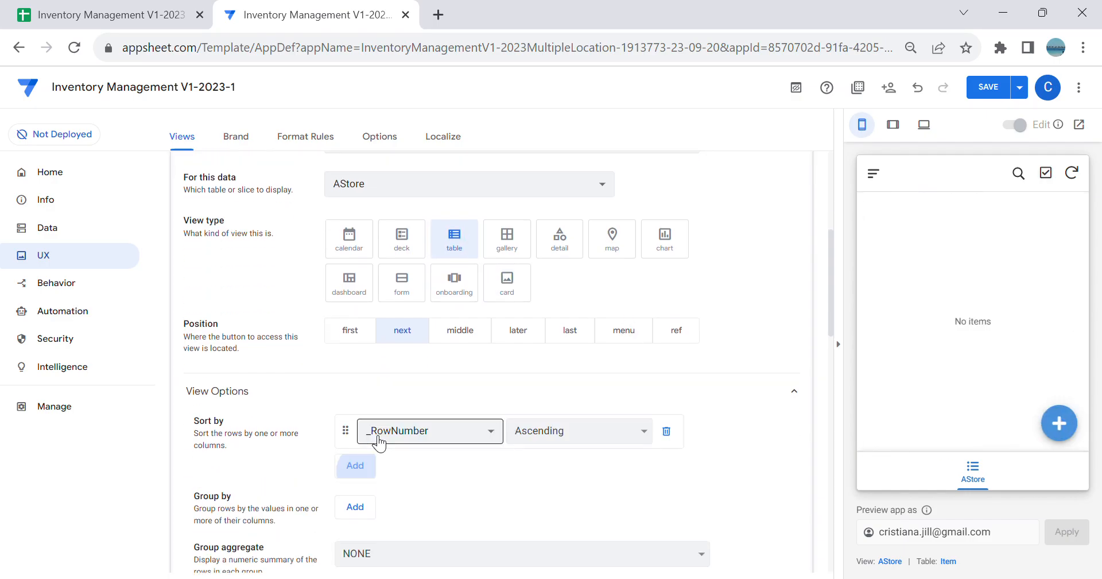
left_click(429, 435)
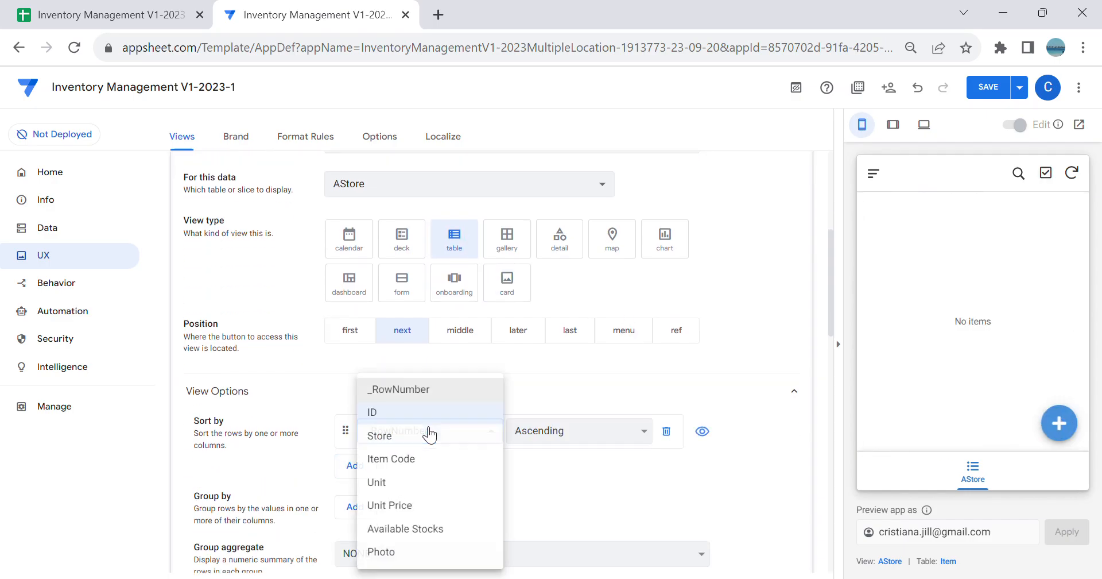
left_click(427, 459)
left_click(421, 440)
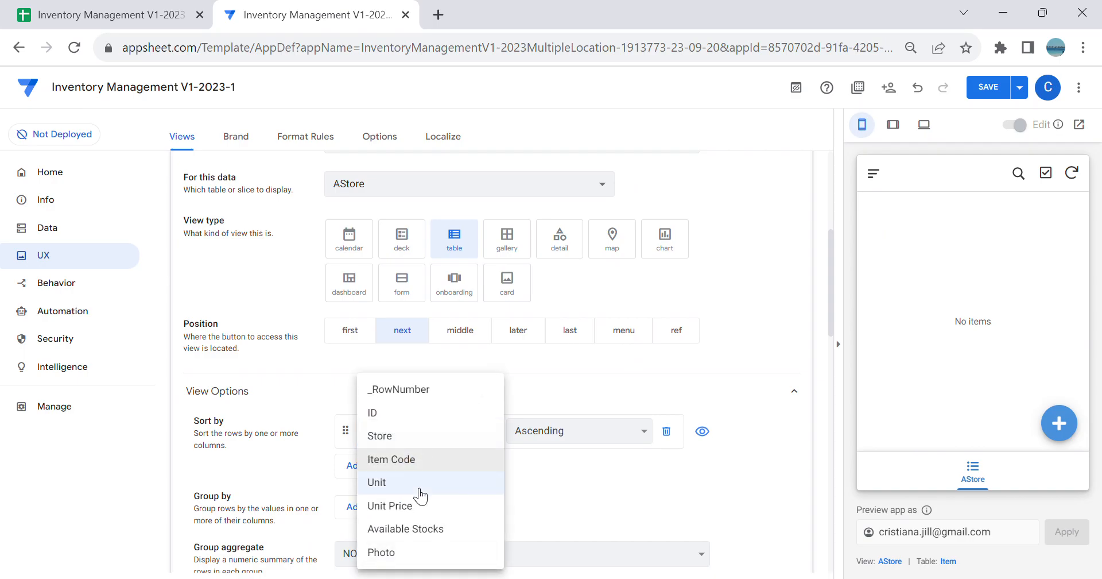
left_click(424, 466)
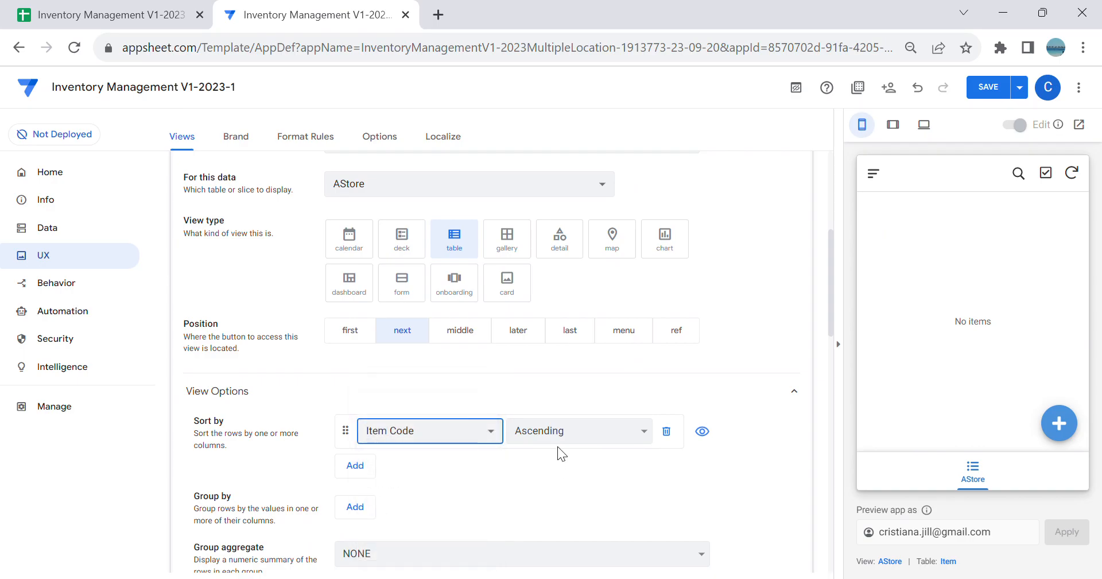
Step: Add a column order entry to the AStore view and set the view's position to menu
scroll(459, 459, "down", 2)
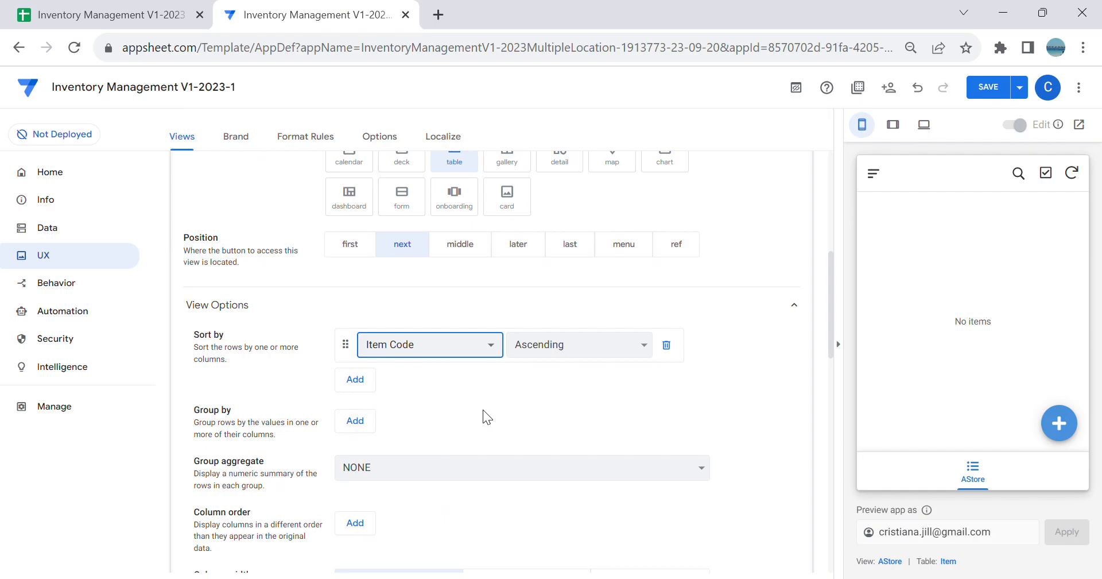
scroll(459, 425, "down", 3)
left_click(372, 355)
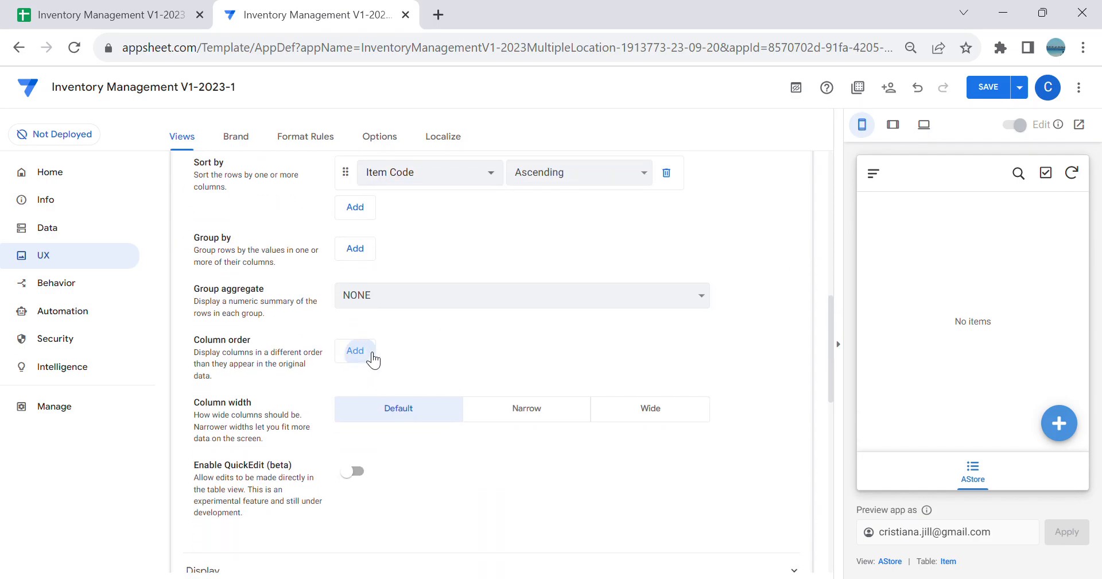
scroll(626, 416, "up", 5)
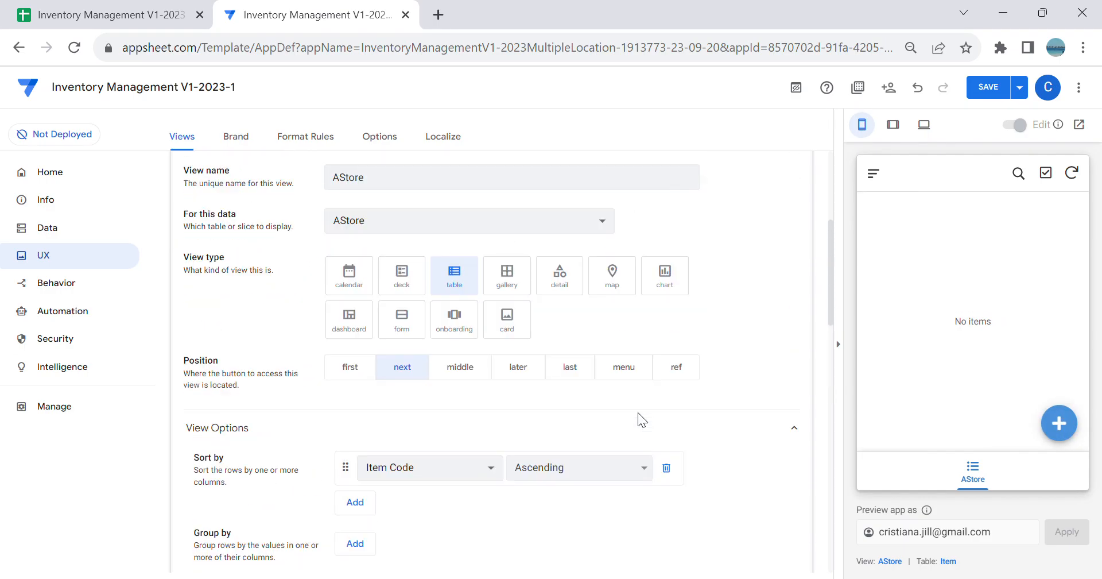
scroll(649, 419, "up", 1)
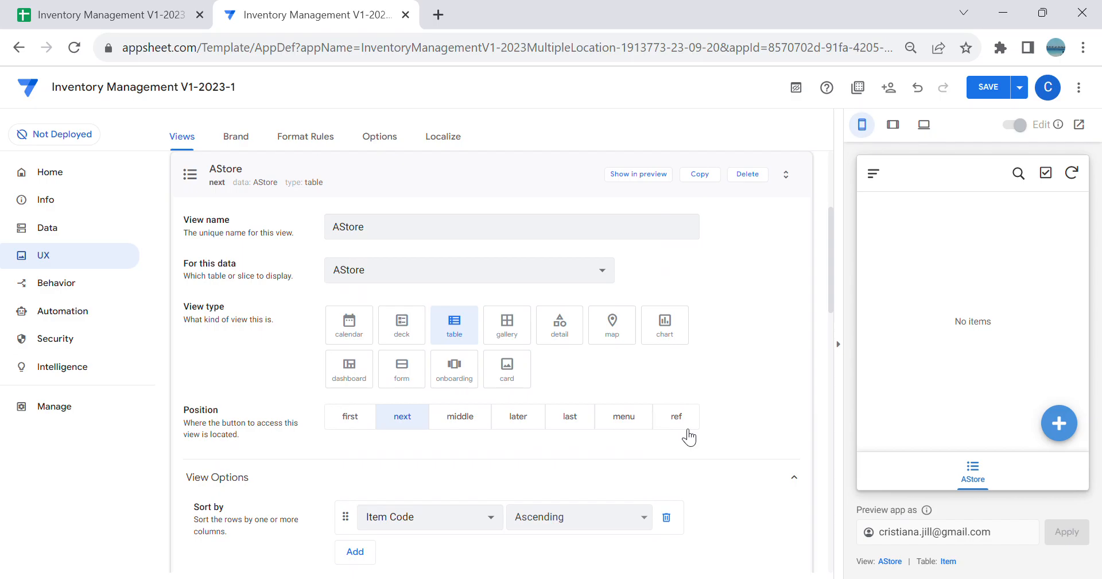
left_click(636, 425)
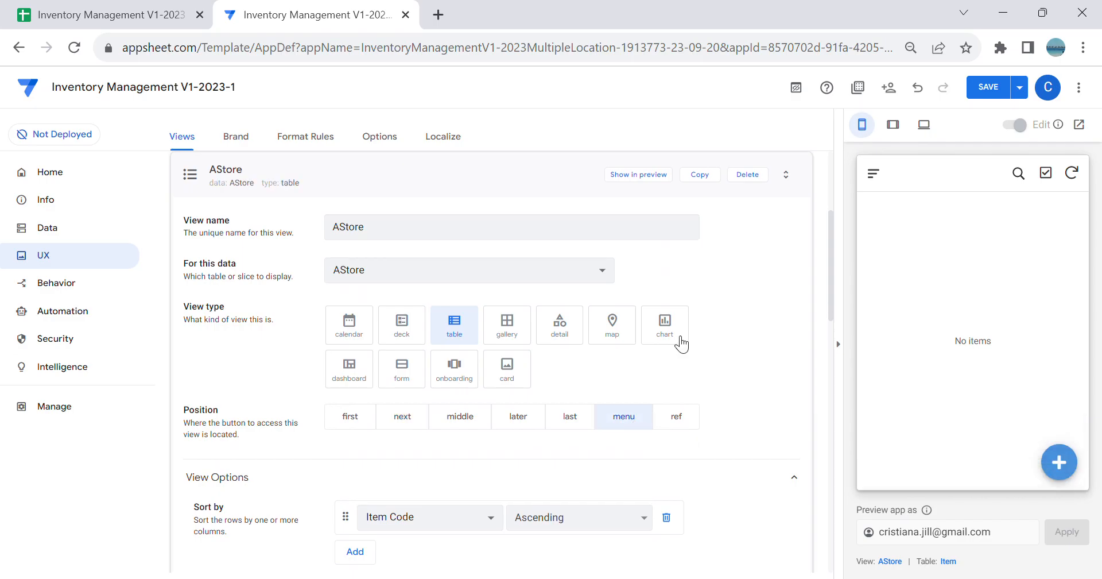
Step: Duplicate the AStore view as BStore and base the copy on the BStore slice
left_click(715, 179)
left_click(399, 232)
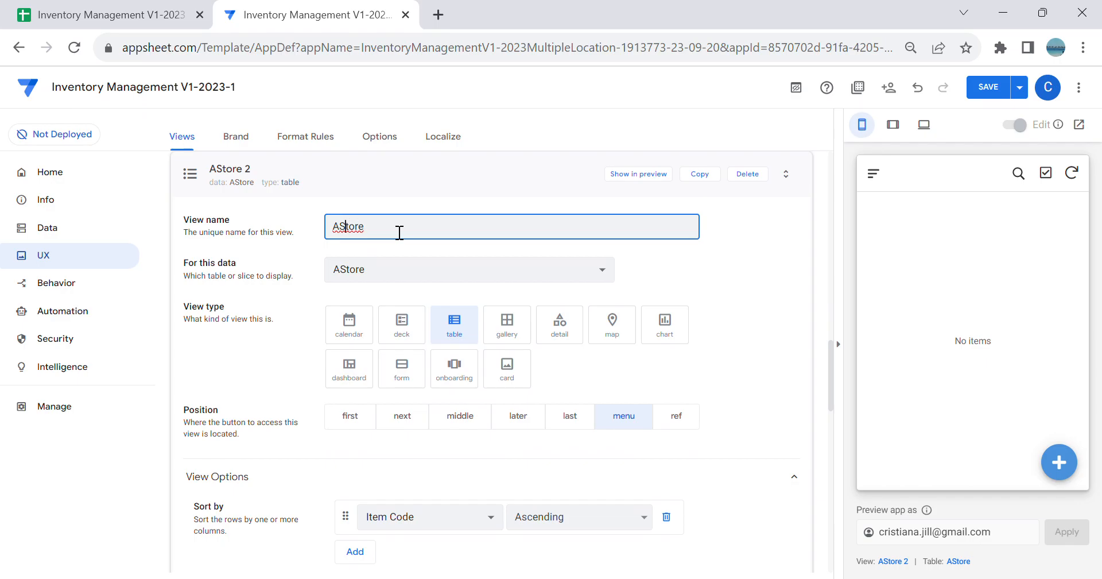
key("BackSpace")
type("B")
key("Tab")
left_click(505, 285)
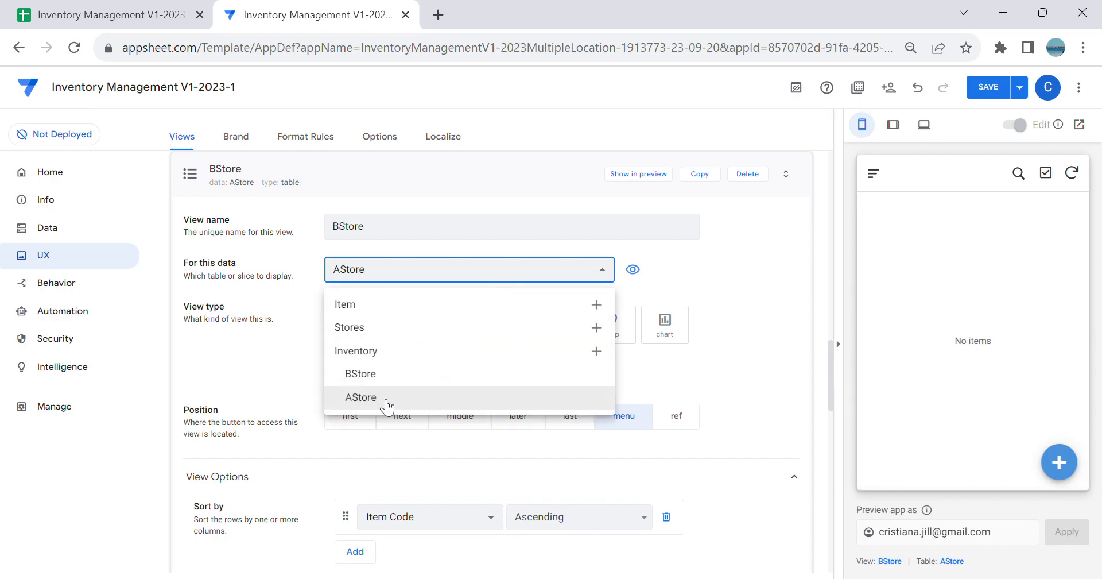
left_click(386, 376)
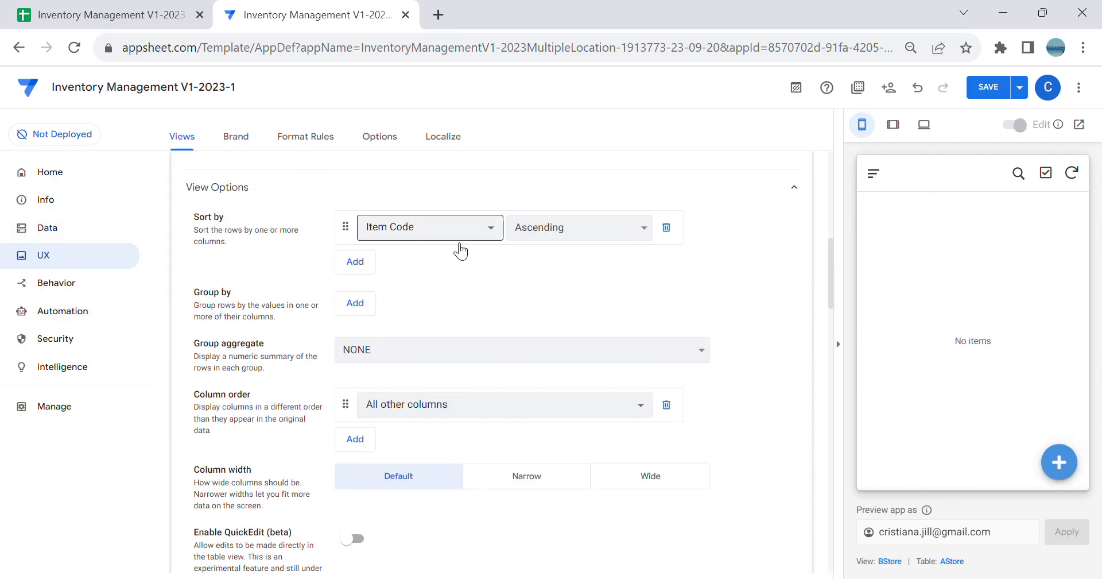
Step: Create a new view from scratch named Inventory and set its view type to dashboard
left_click(225, 246)
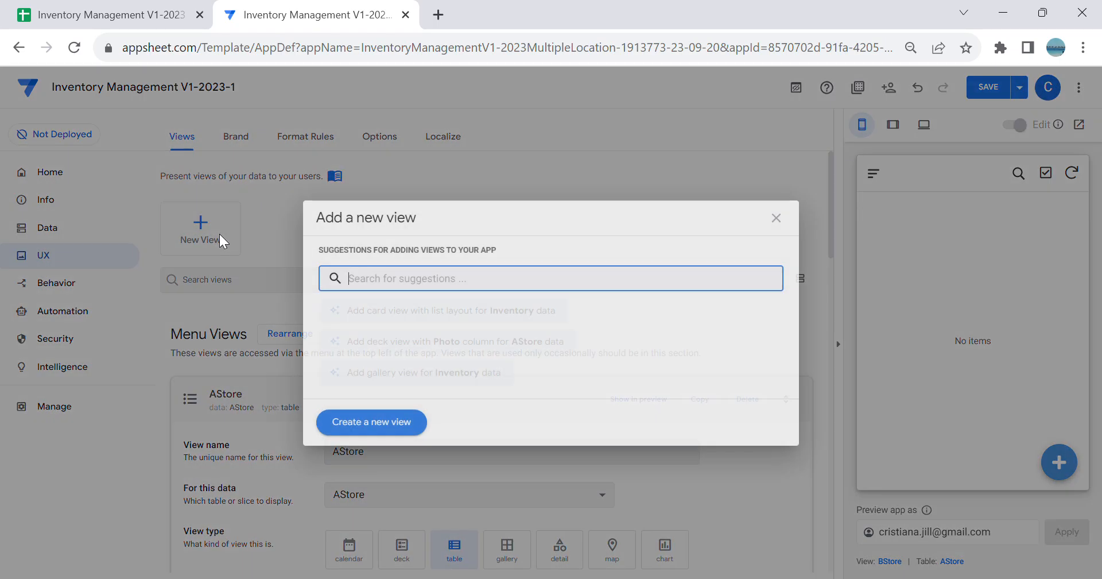
left_click(383, 434)
left_click(433, 457)
key("ctrl+a")
key("BackSpace")
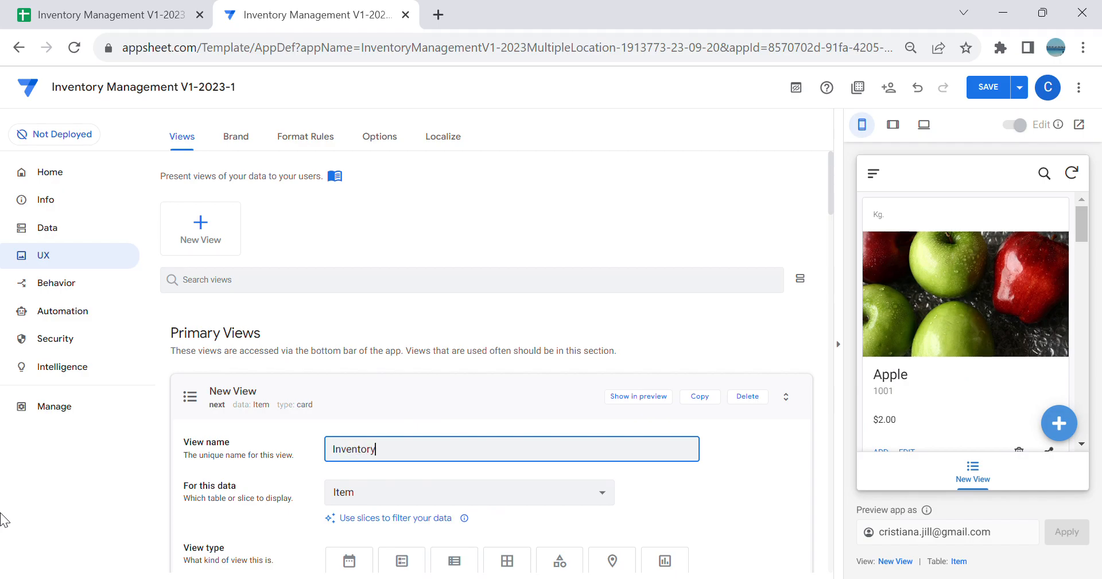
key("Tab")
left_click(344, 395)
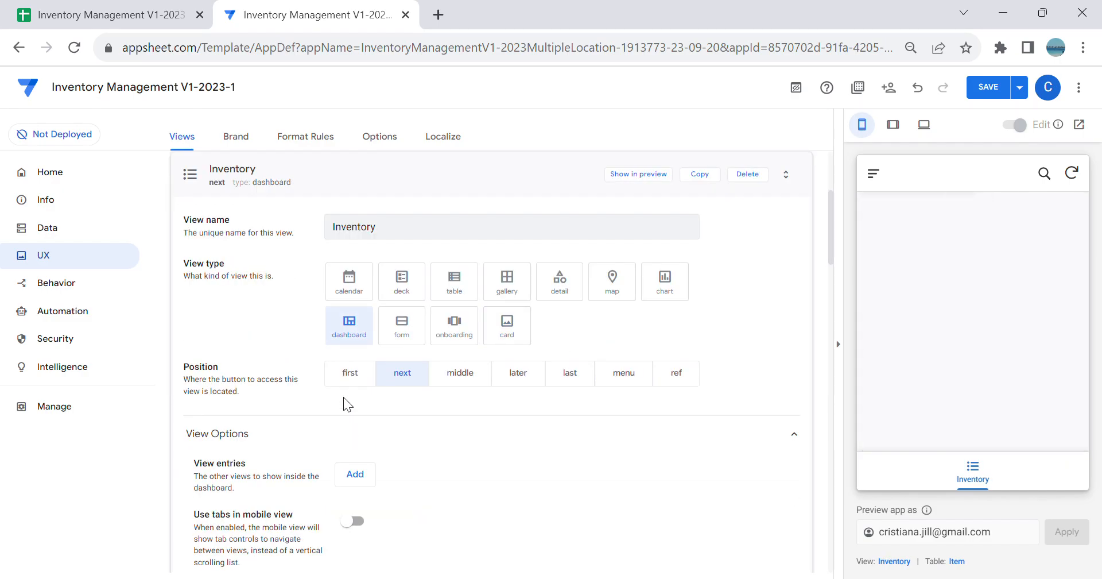
Step: Enable the use of tabs in mobile view for the Inventory dashboard
scroll(390, 396, "down", 3)
left_click(988, 481)
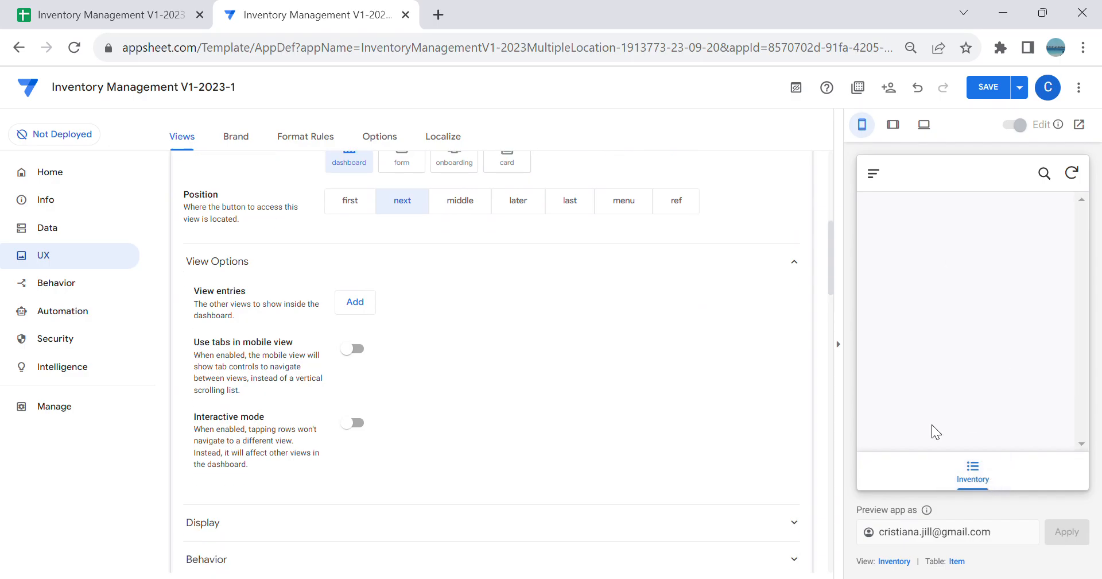
left_click(353, 349)
Step: Add AStore and BStore as view entries of the Inventory dashboard
scroll(379, 363, "up", 2)
left_click(354, 390)
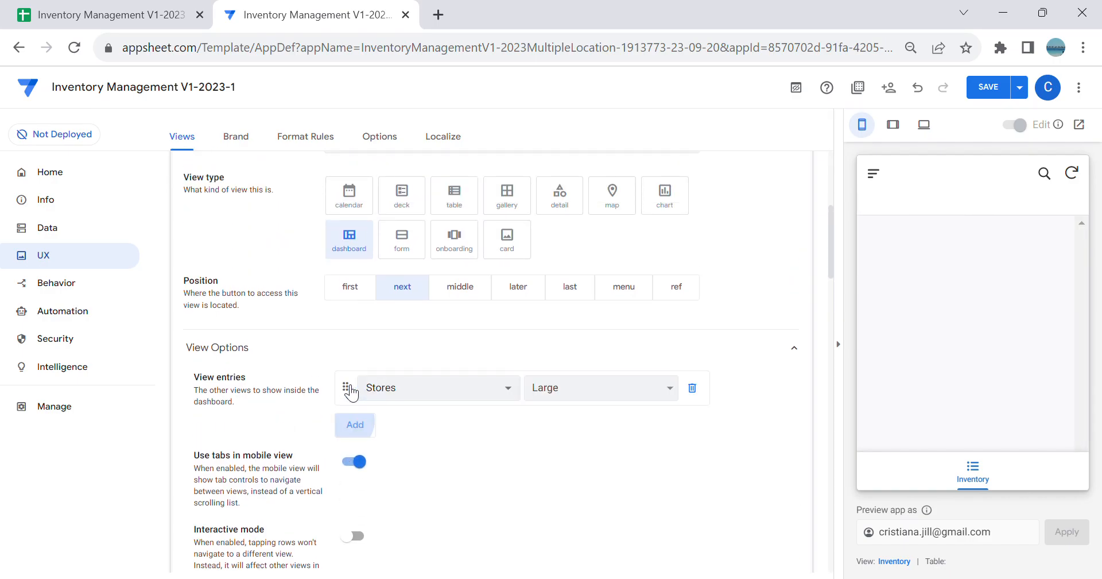
left_click(408, 388)
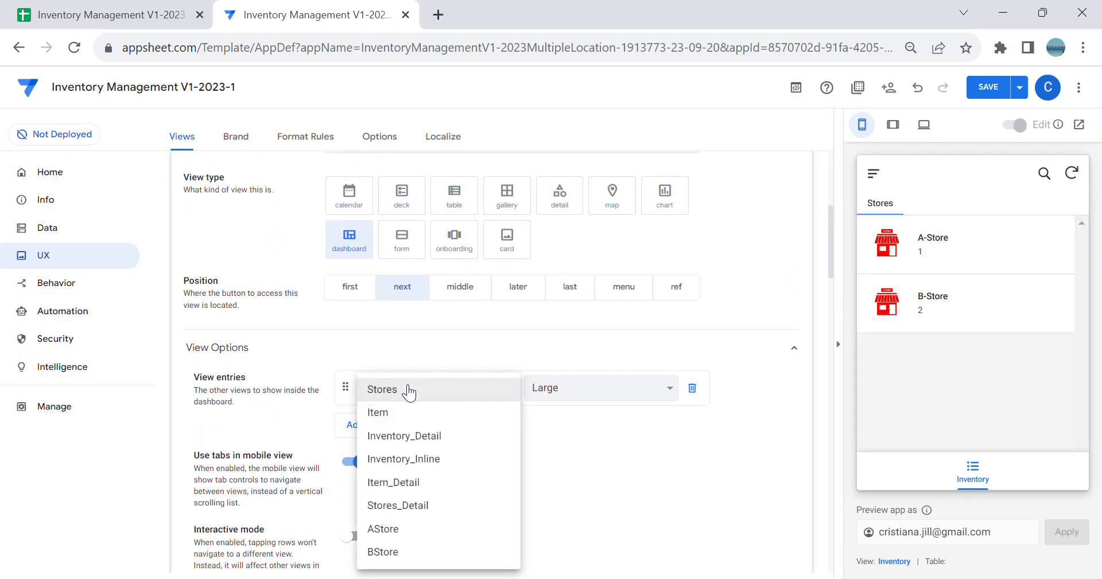
left_click(419, 530)
left_click(366, 432)
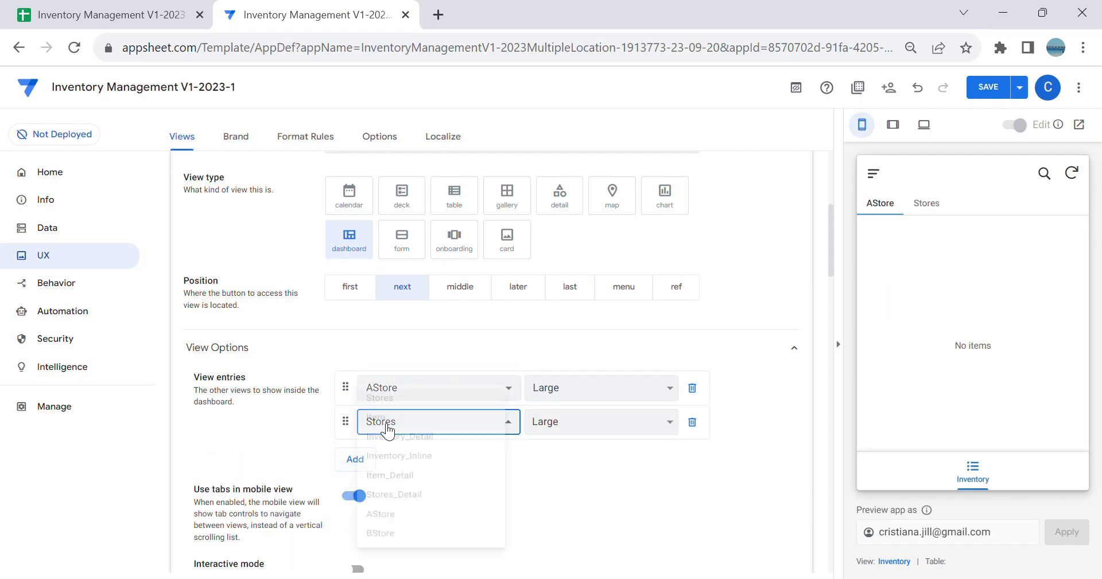
left_click(382, 425)
left_click(419, 553)
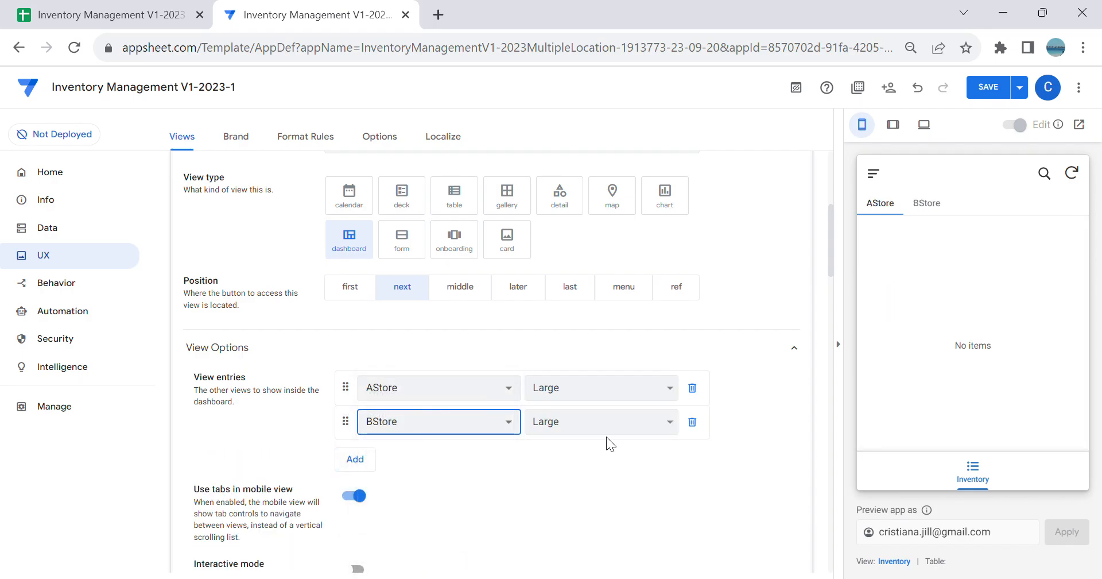
Step: Search the display icons for "inven" and give the Inventory view the solid warehouse icon
scroll(608, 435, "down", 4)
scroll(623, 433, "down", 3)
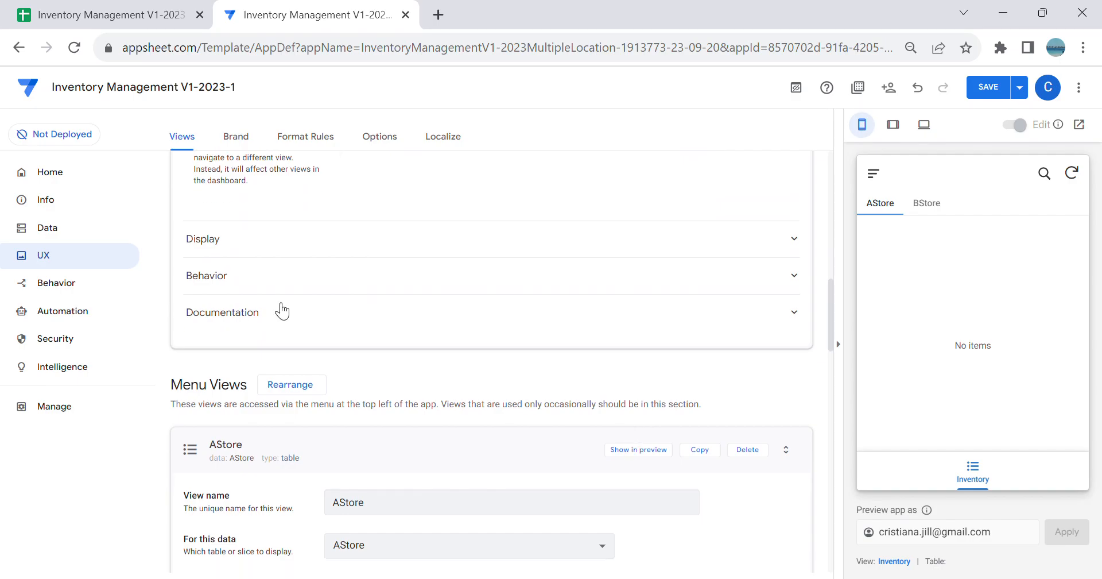
left_click(278, 251)
left_click(476, 289)
type("inven")
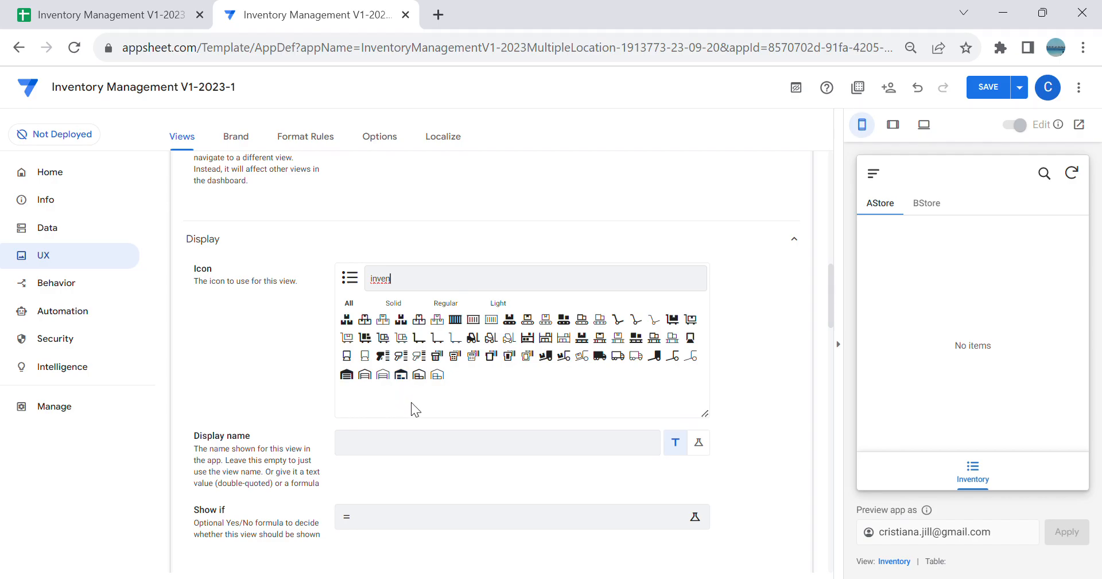
left_click(347, 375)
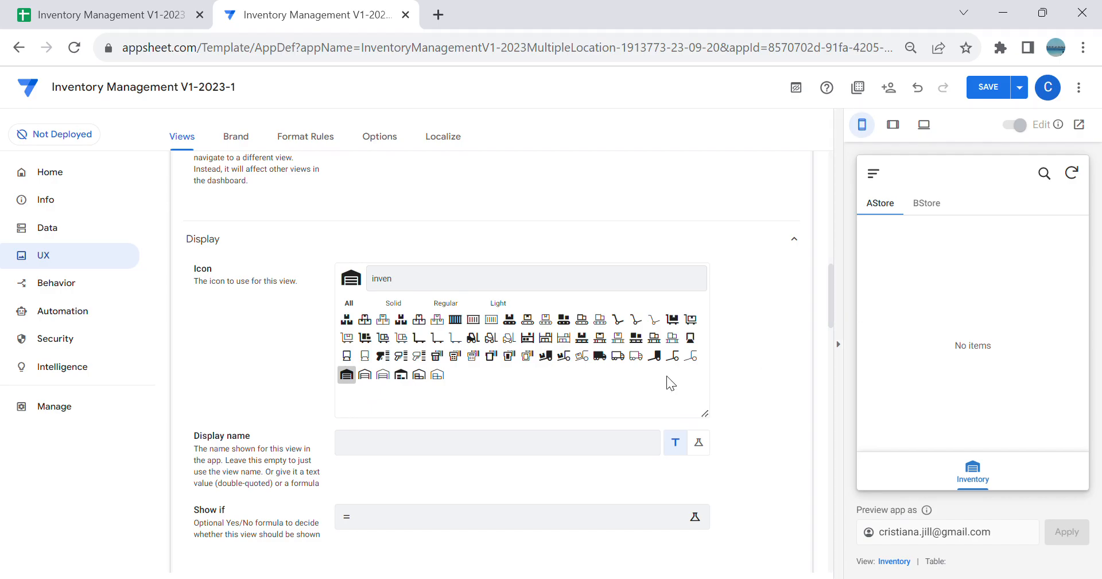
Step: Set the Inventory view's position to first and save the app
scroll(455, 310, "up", 10)
left_click(355, 460)
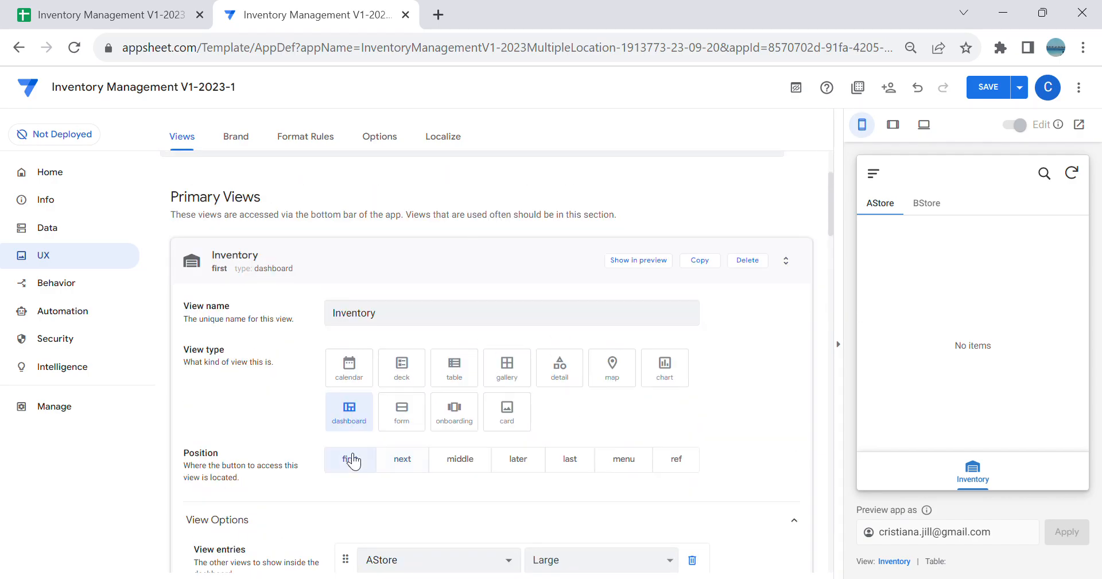
left_click(996, 81)
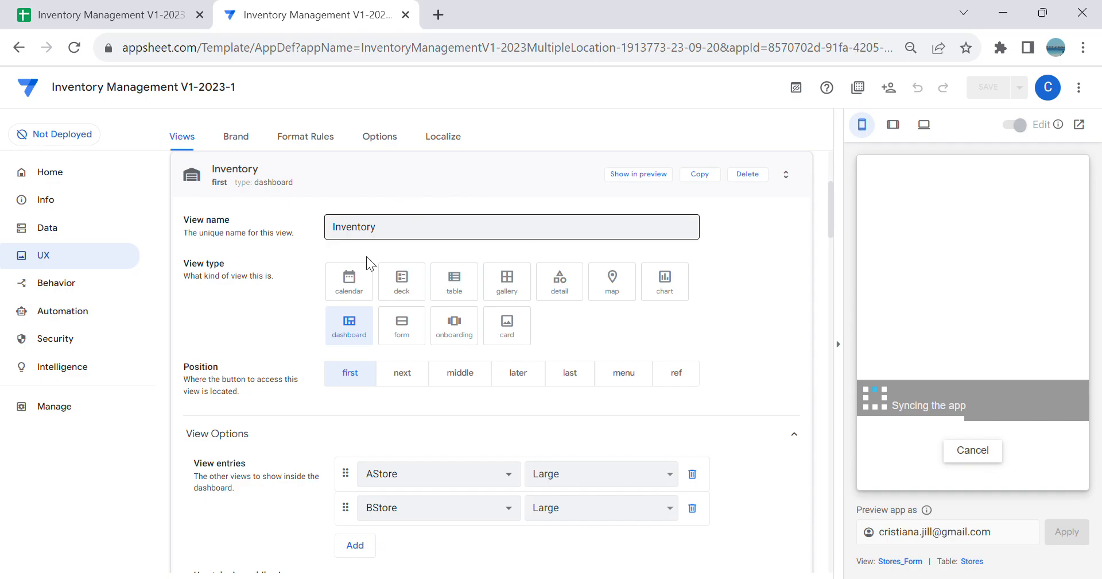
Step: Check the AStore and BStore tabs of the Inventory dashboard in the app preview
left_click(98, 233)
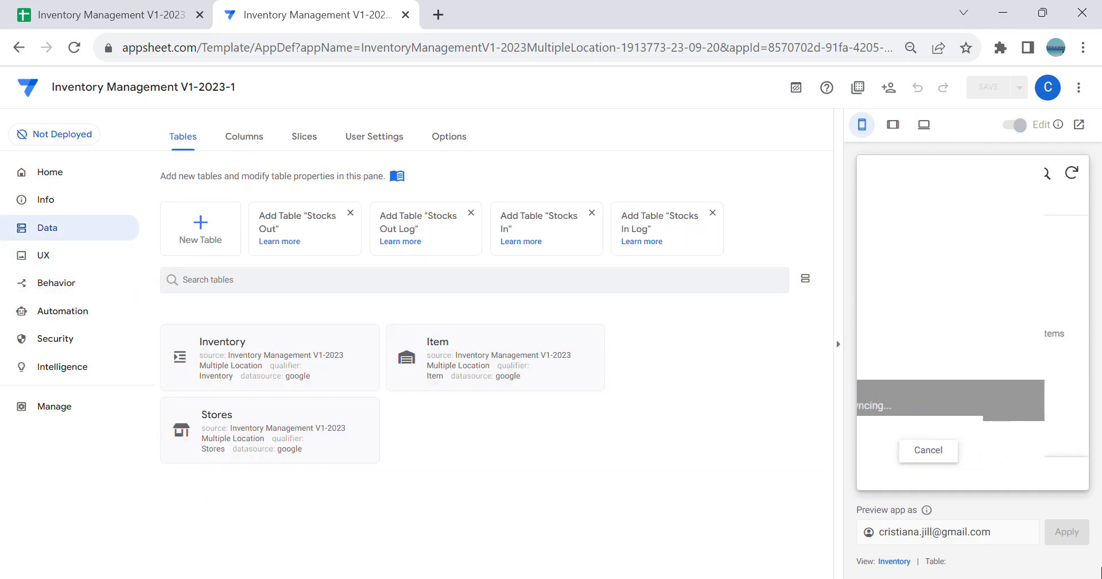
left_click(973, 480)
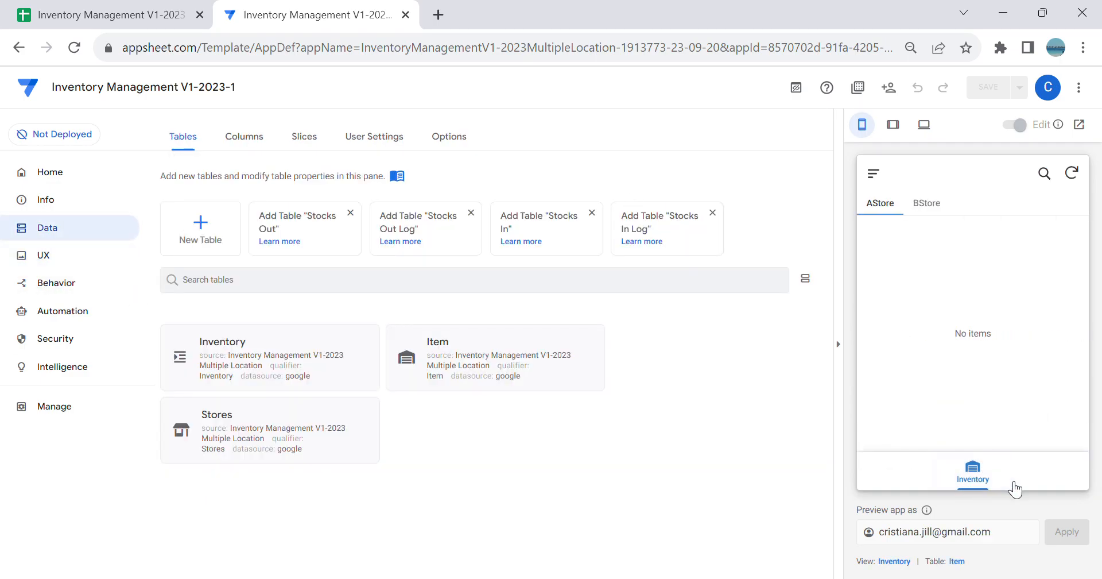
left_click(939, 210)
left_click(878, 204)
left_click(930, 206)
left_click(878, 214)
left_click(926, 208)
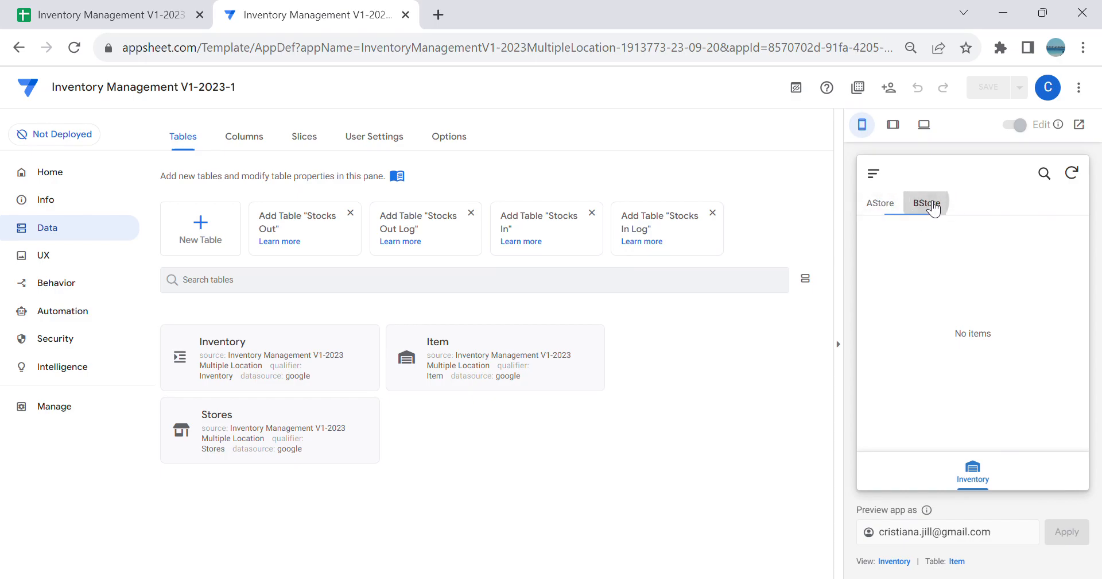
left_click(880, 208)
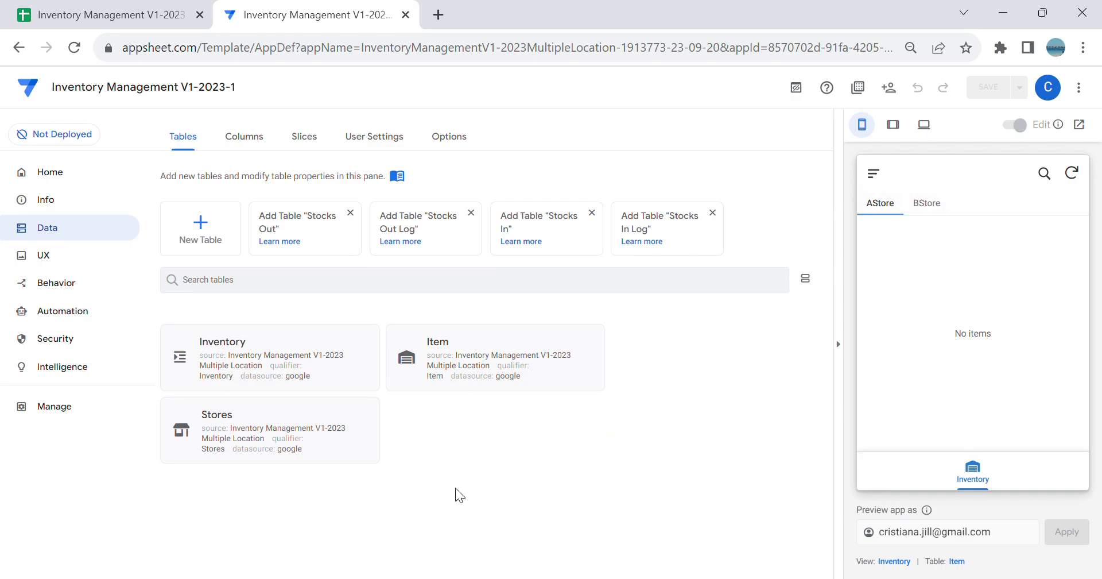
Step: Review the settings of the AStore and BStore slices, including their columns, actions and update mode
left_click(304, 142)
scroll(588, 423, "down", 7)
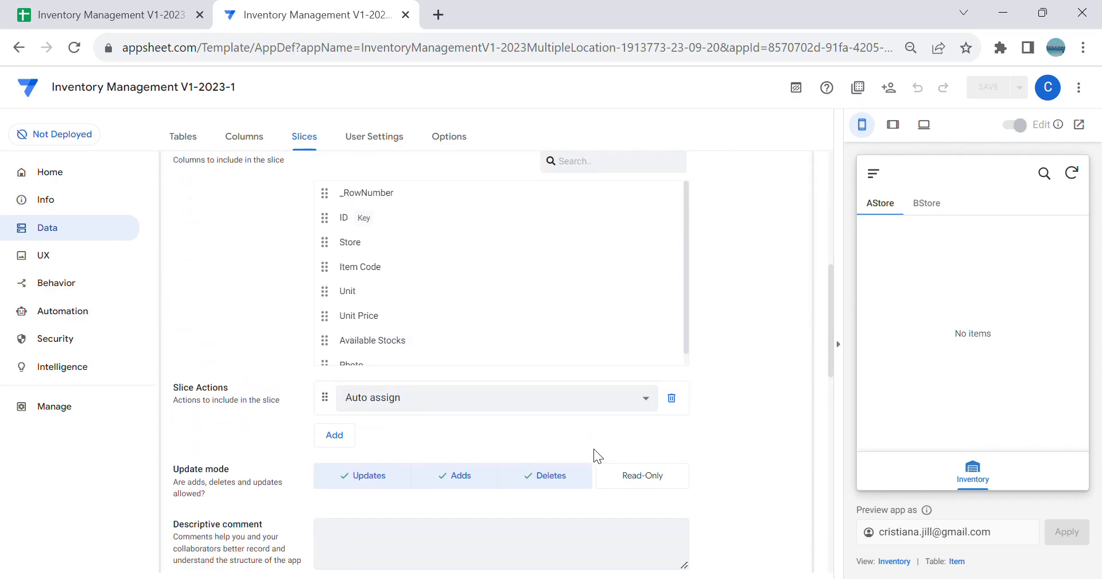
scroll(686, 432, "down", 2)
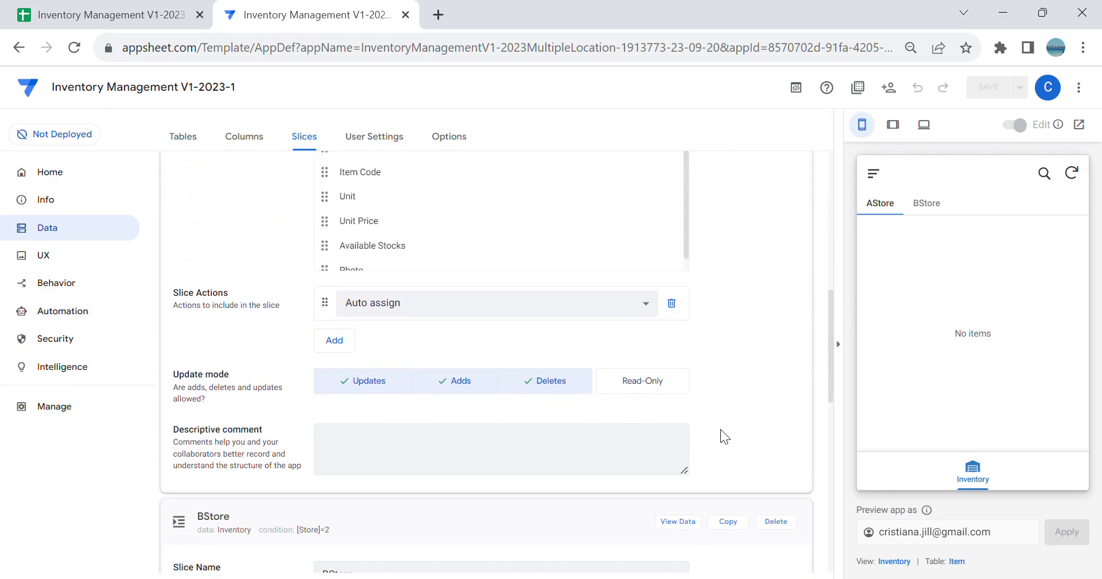
scroll(735, 413, "up", 9)
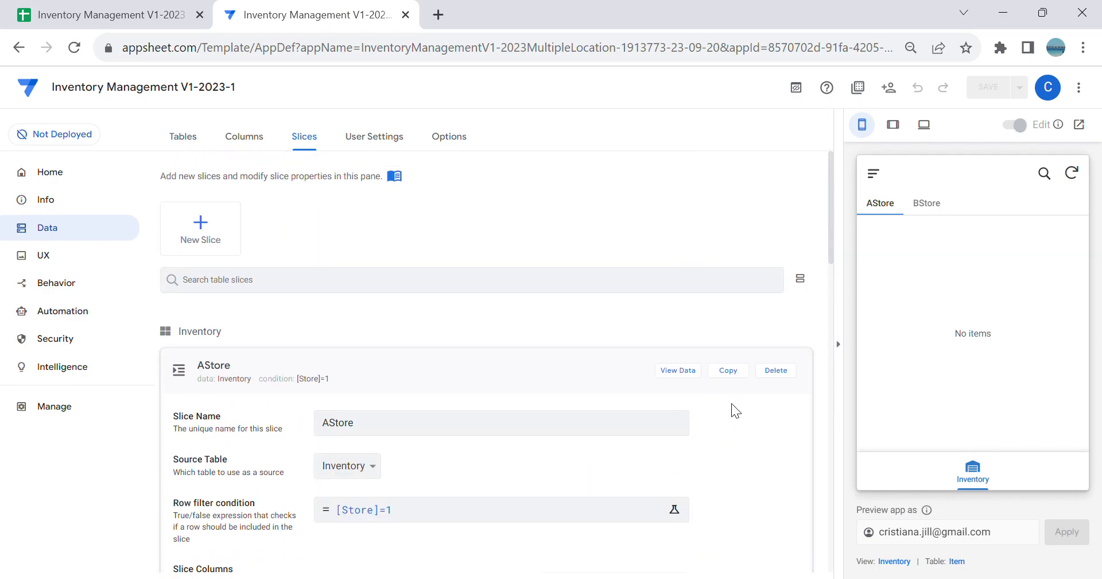
left_click(407, 371)
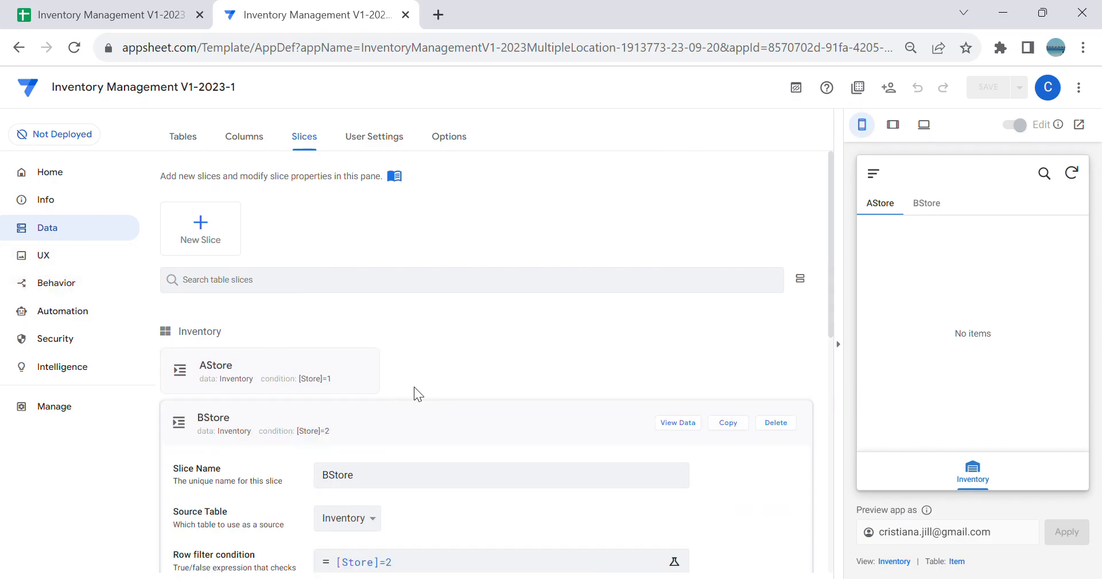
left_click(306, 377)
scroll(448, 379, "down", 3)
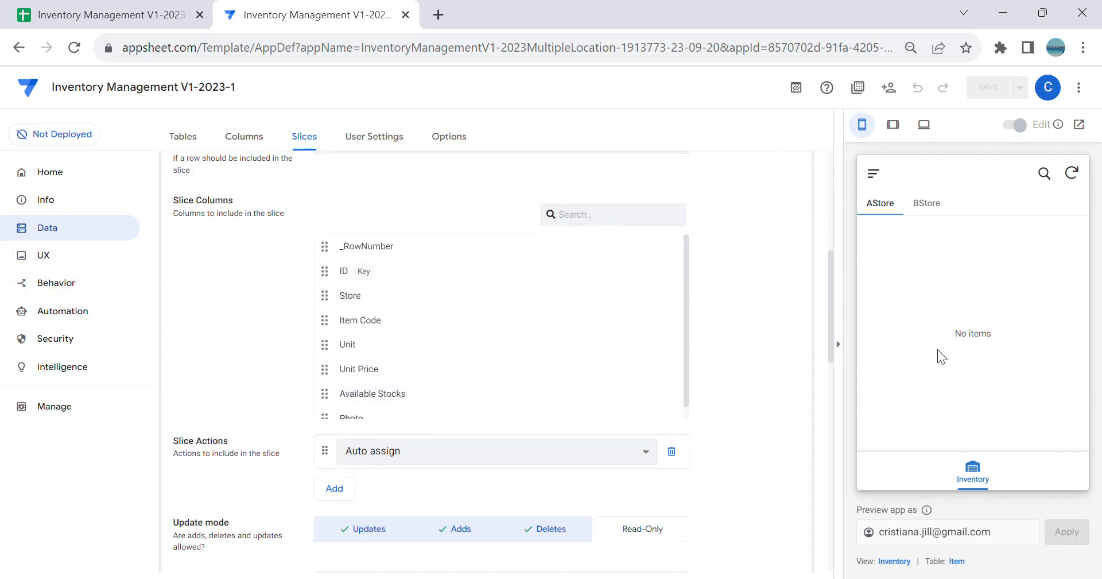
left_click(902, 208)
left_click(890, 205)
Step: Enable showing primary actions in dashboards in the app's UX options
left_click(33, 265)
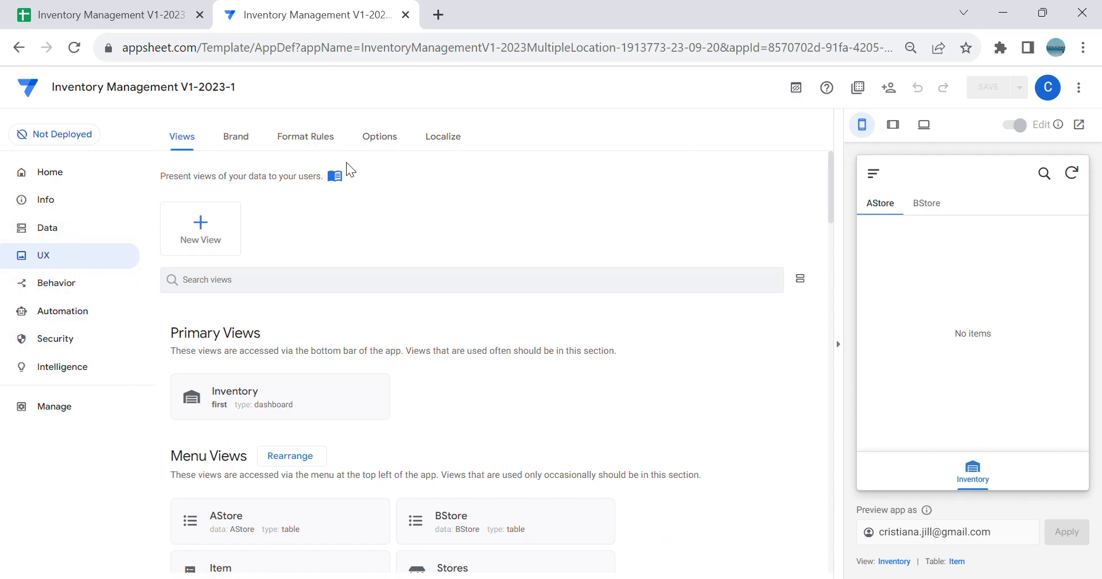
left_click(377, 136)
scroll(574, 264, "down", 10)
scroll(603, 276, "down", 18)
scroll(617, 276, "down", 3)
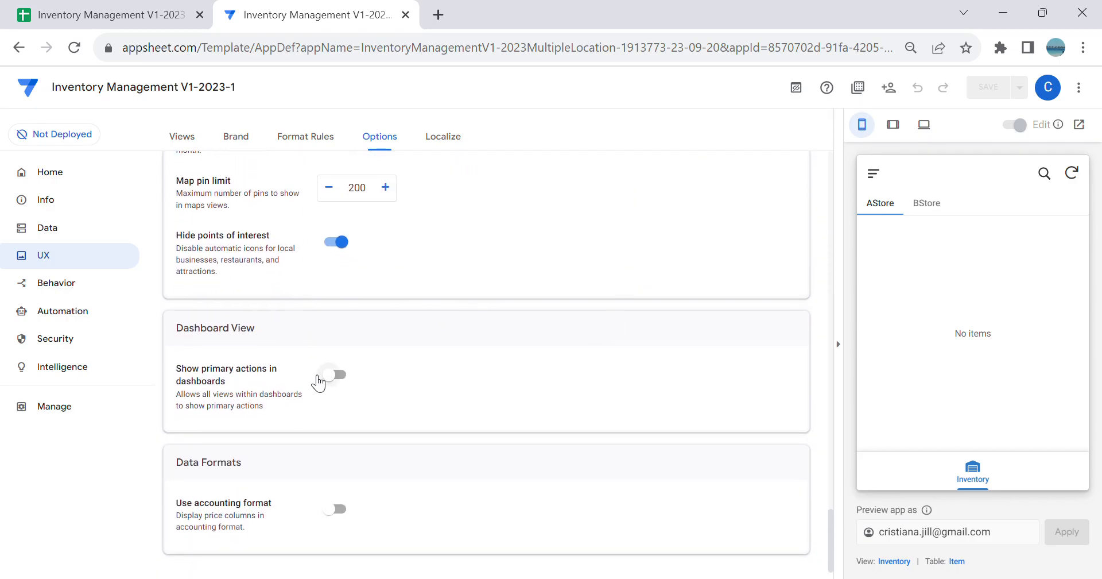
left_click(342, 380)
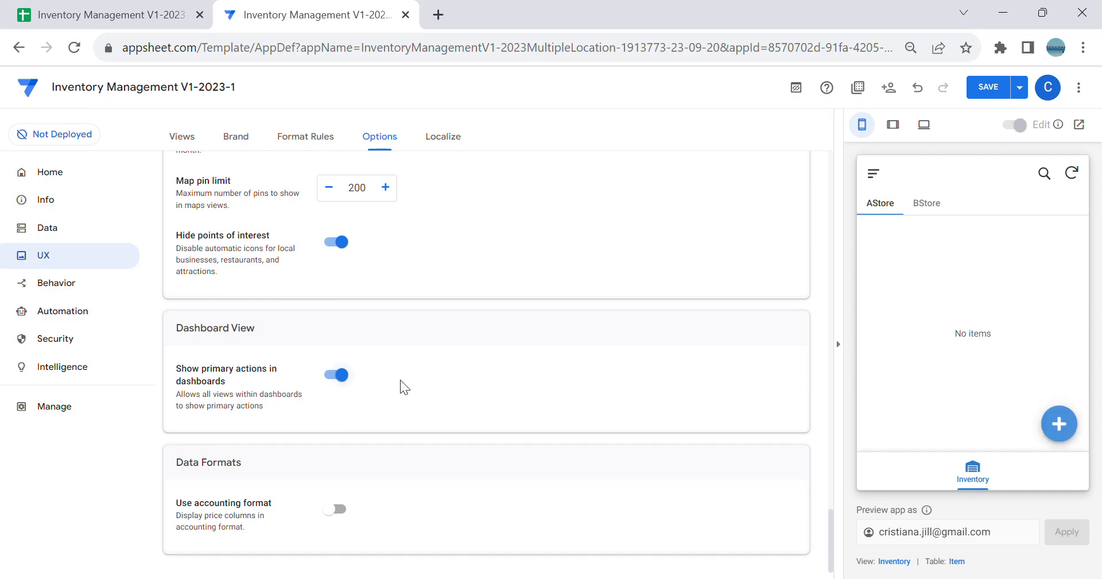
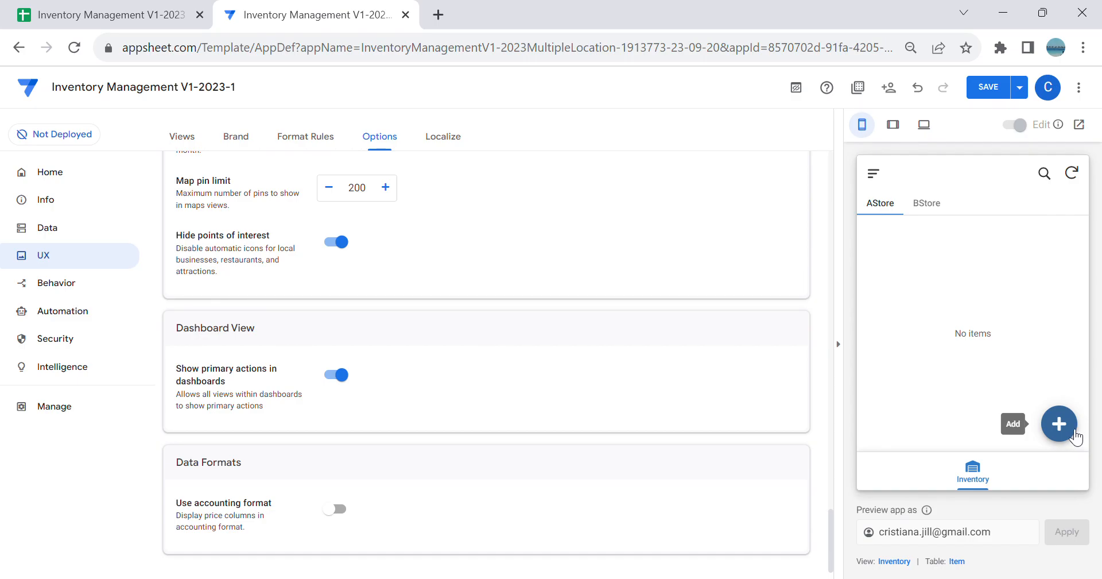
Step: Save the app, return to the data slices, and collapse the AStore and BStore slice settings
left_click(988, 89)
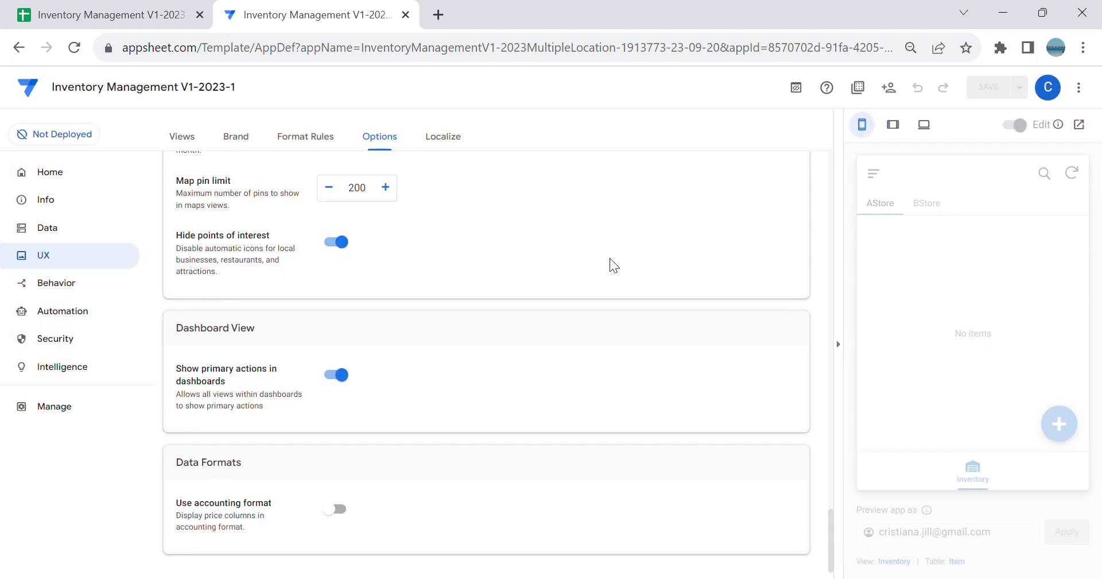
left_click(44, 232)
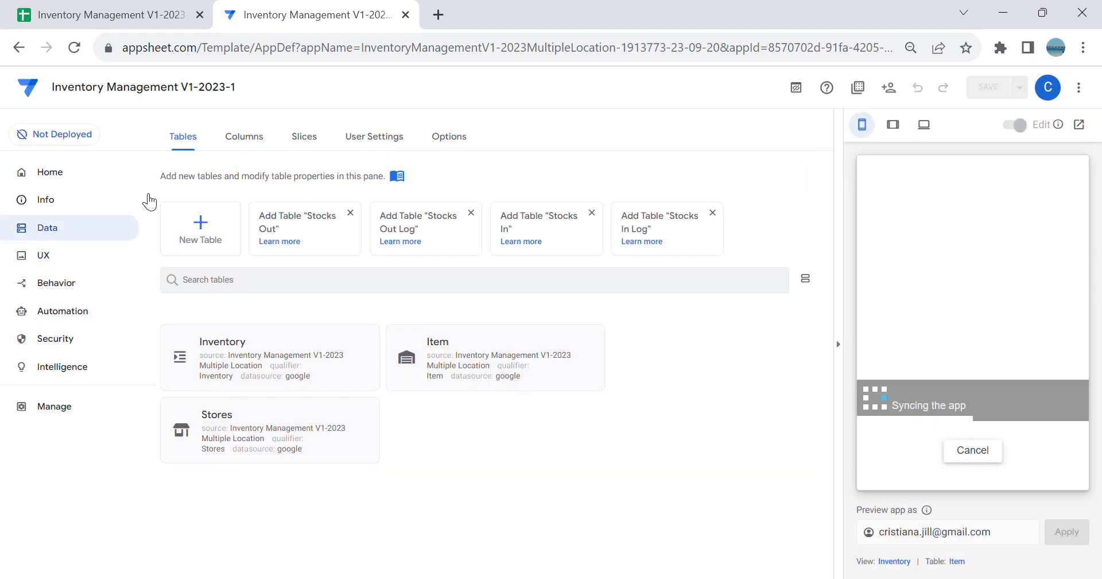
left_click(310, 144)
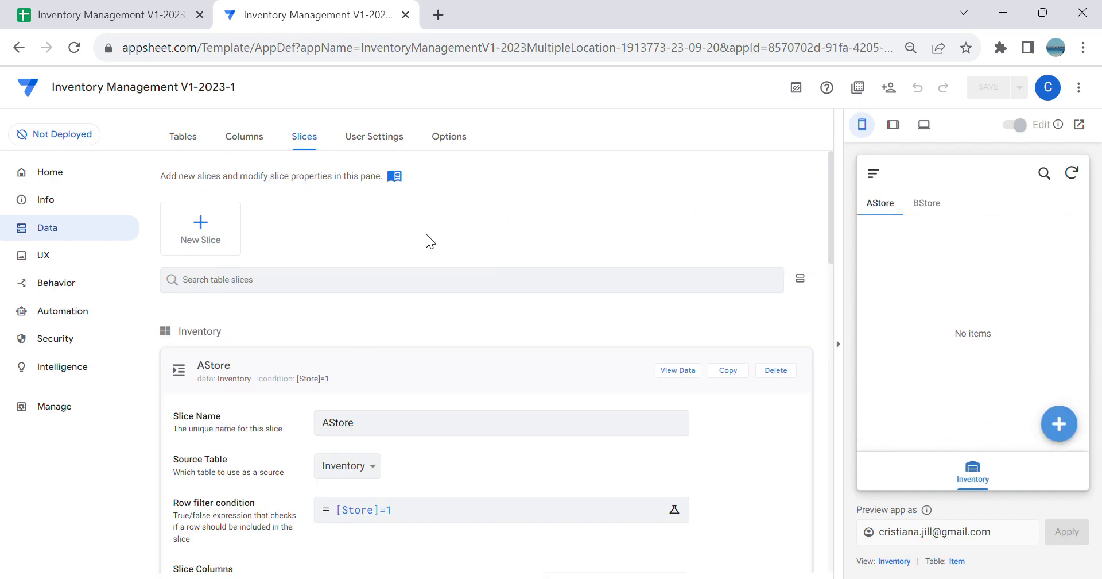
left_click(470, 370)
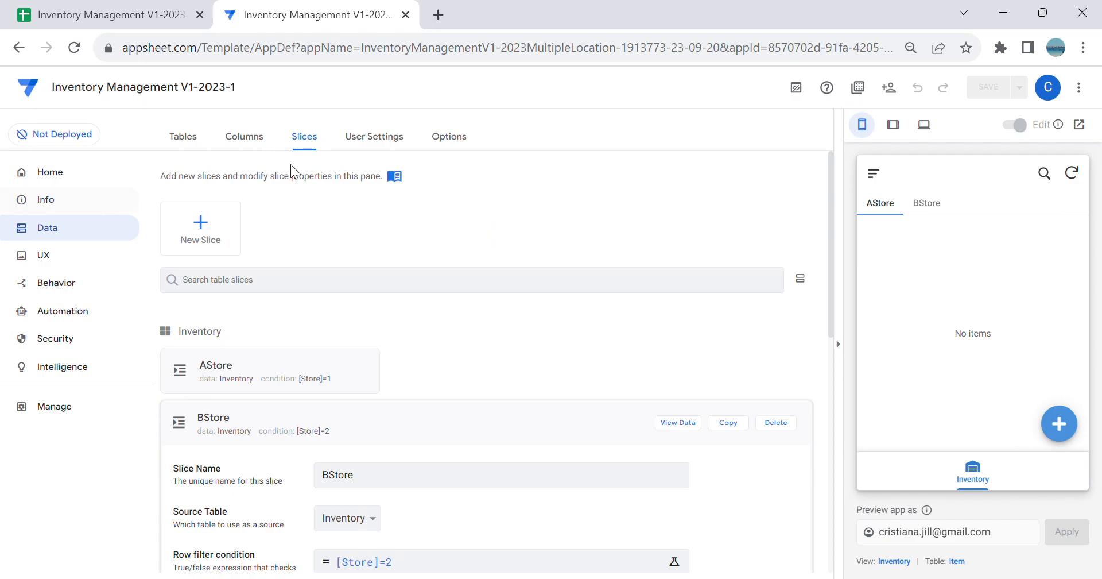
left_click(458, 423)
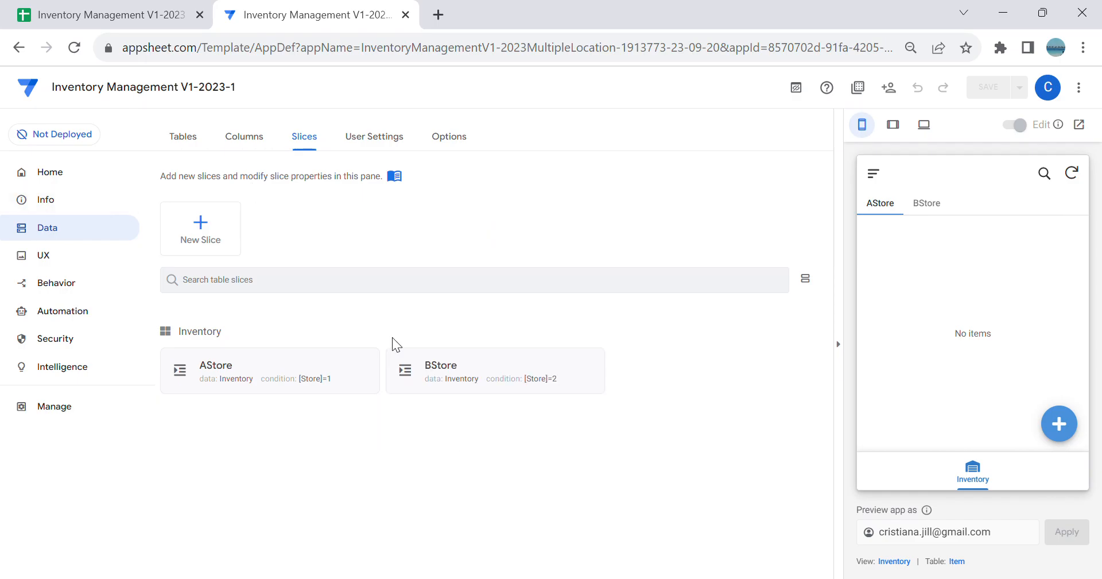
Step: Create a new slice from scratch and name it New Inventory
left_click(210, 229)
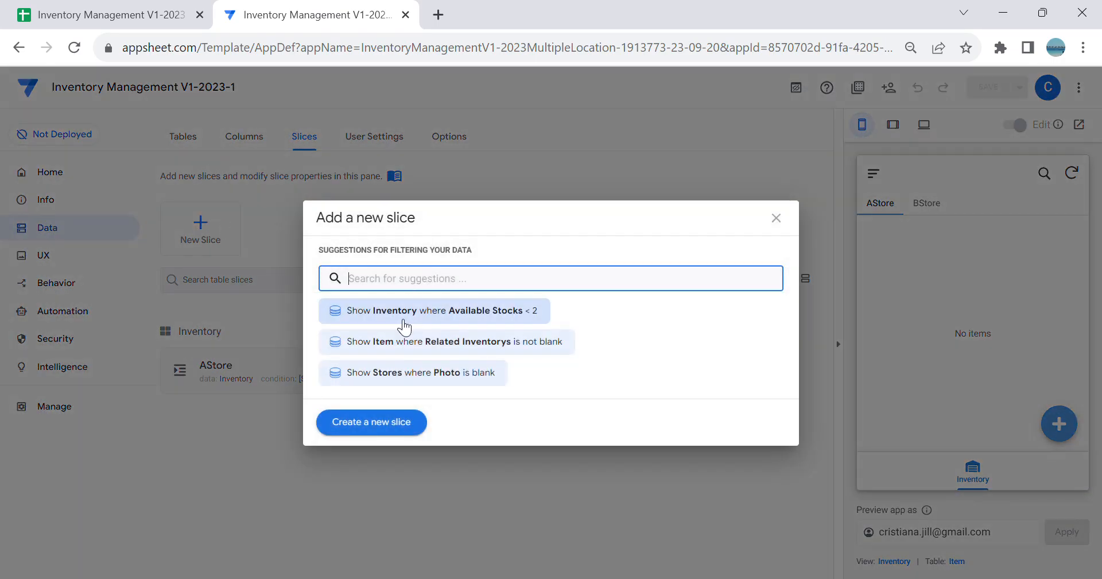
left_click(406, 429)
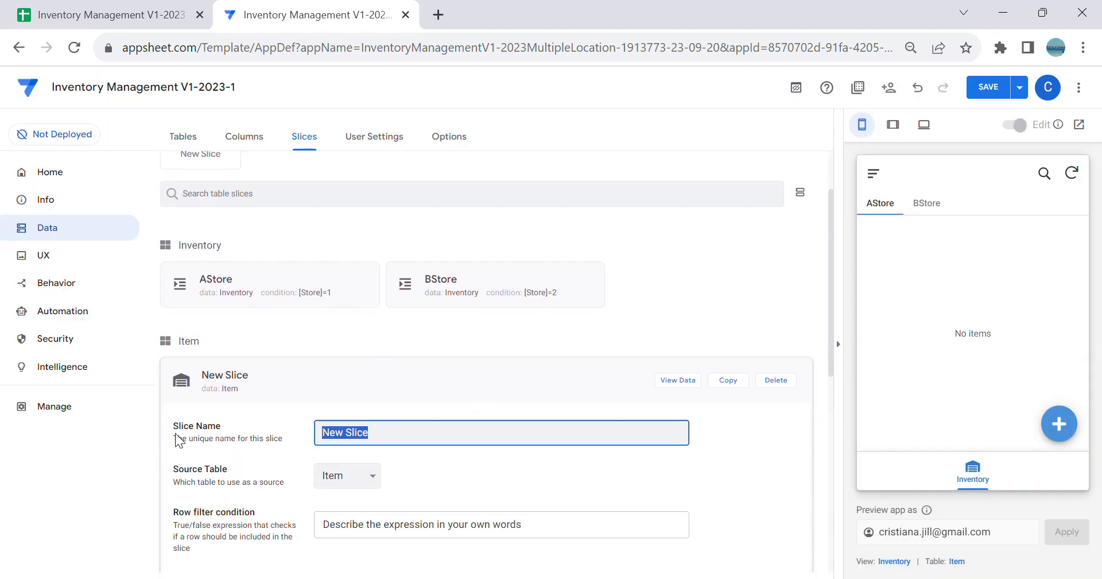
key("BackSpace")
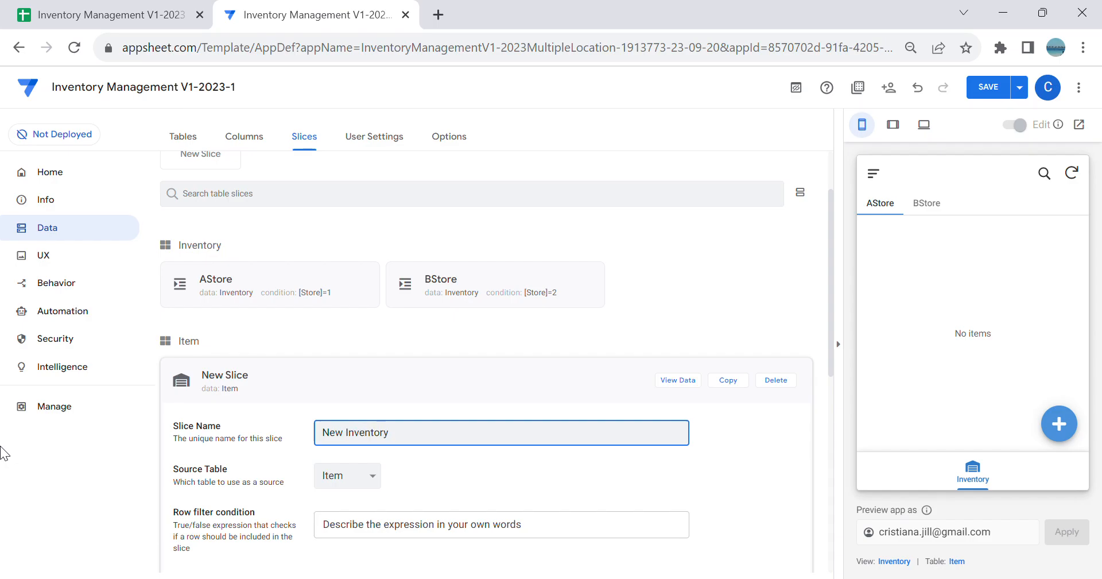
key("Tab")
scroll(468, 379, "down", 3)
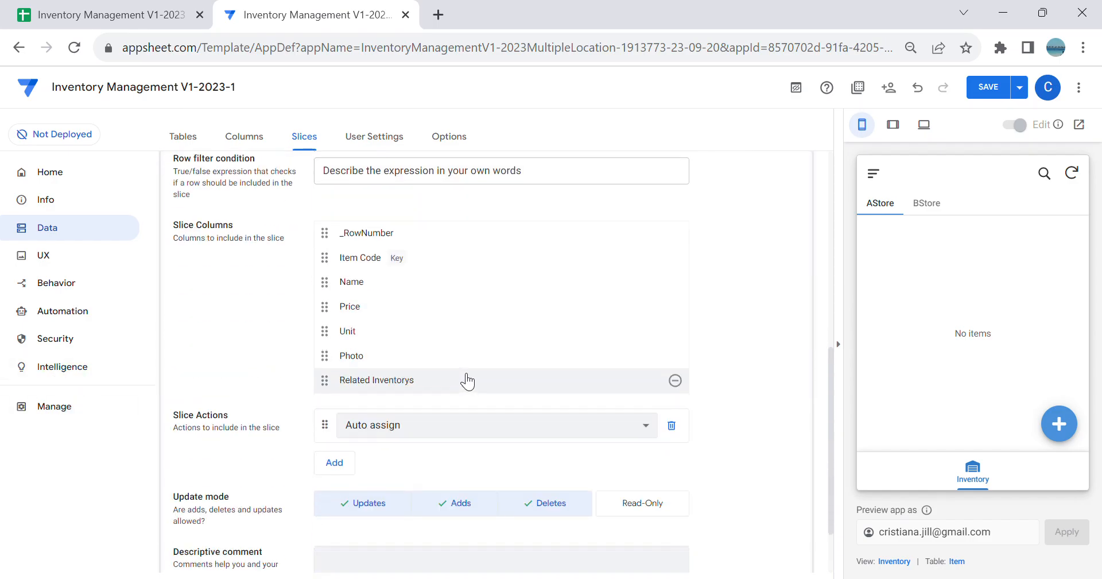
Step: Disallow deletes and updates in the New Inventory slice's update mode
left_click(548, 482)
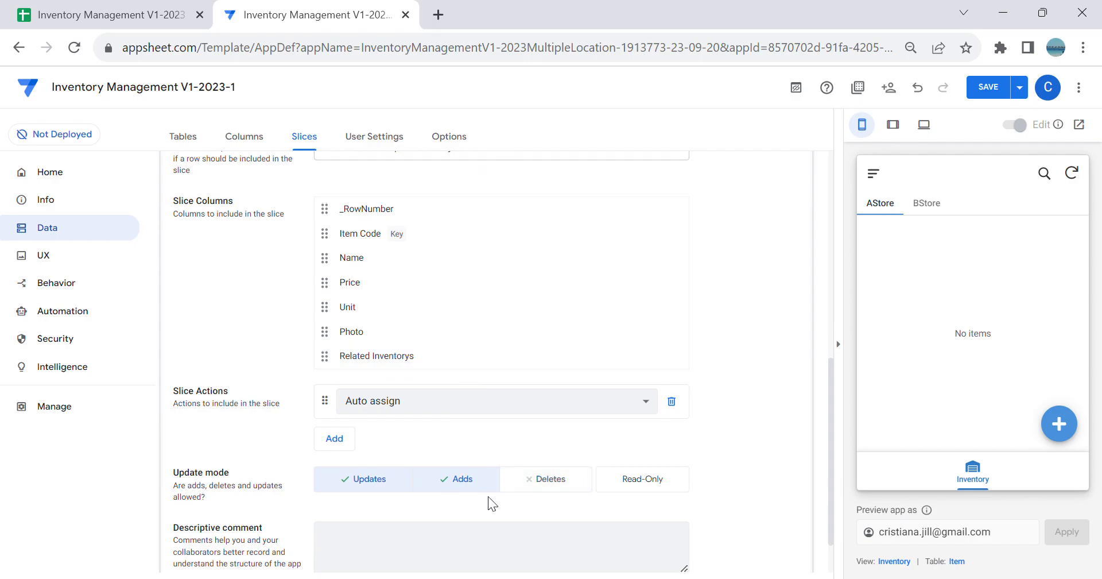
left_click(384, 487)
scroll(522, 459, "up", 3)
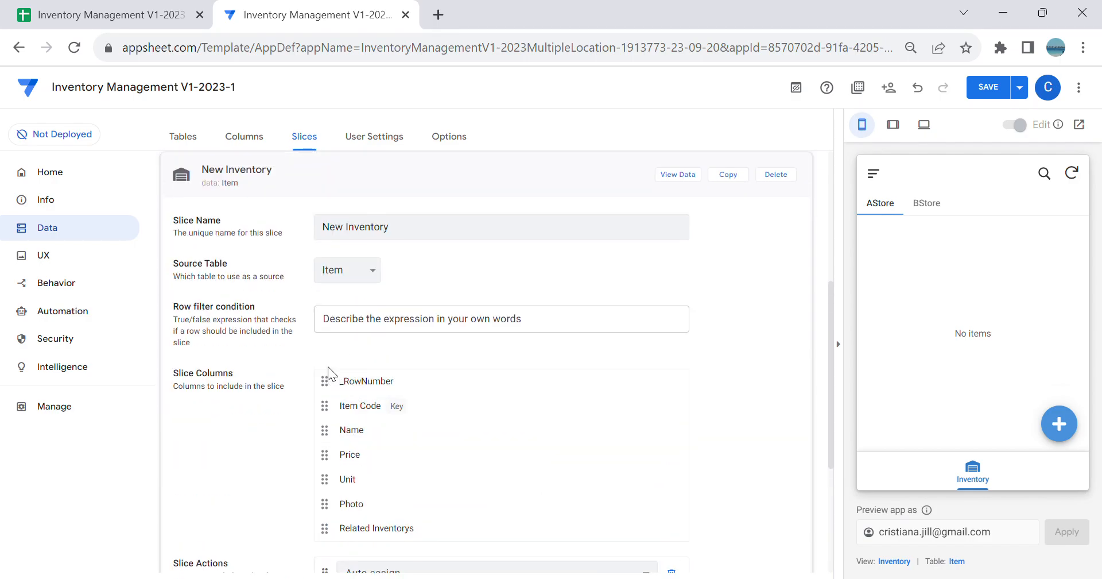
Step: Set the New Inventory slice's source table to Inventory and check its columns and update mode
left_click(366, 273)
left_click(347, 288)
scroll(439, 331, "down", 3)
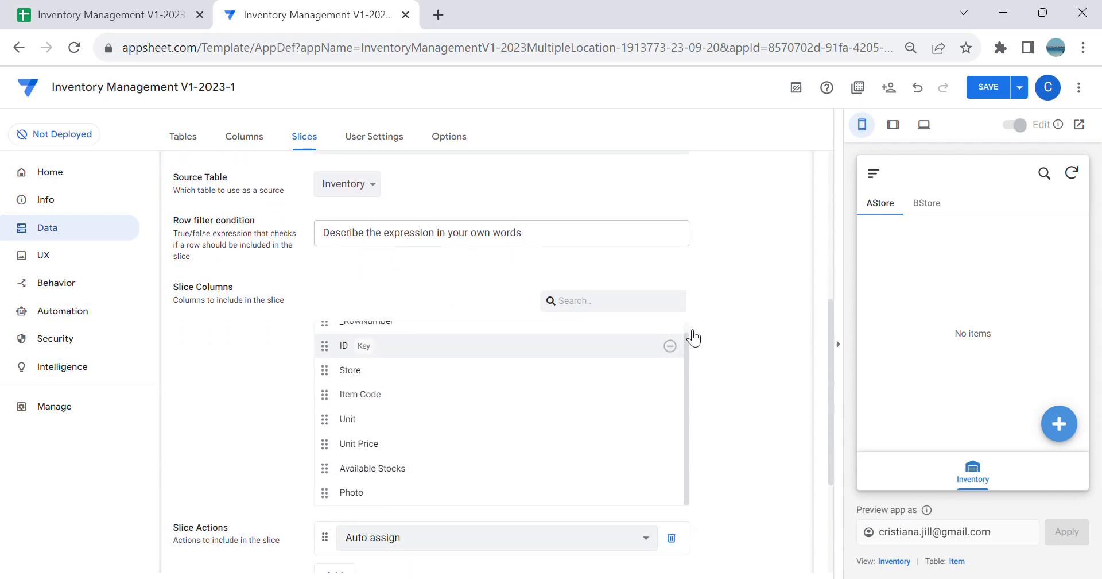
scroll(746, 362, "down", 4)
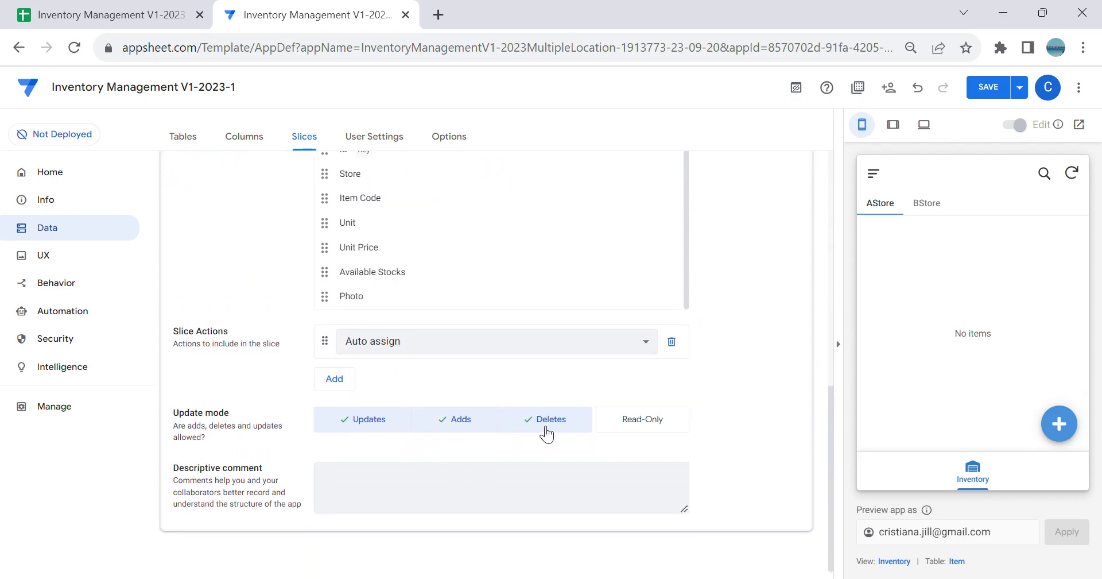
scroll(663, 356, "up", 5)
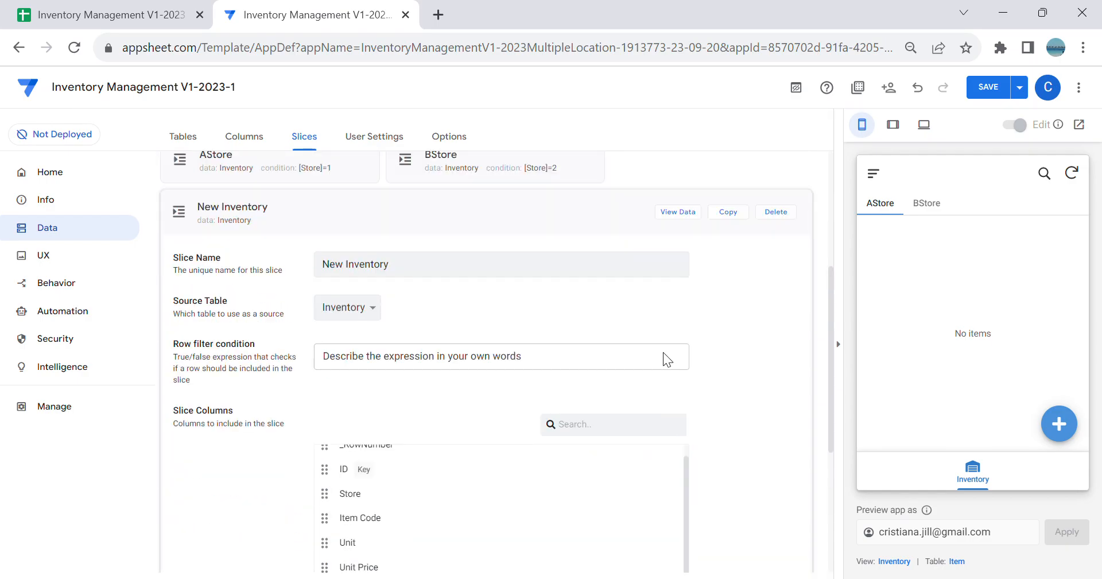
Step: Create a new view of type form and name it New Inventory
left_click(84, 261)
left_click(201, 227)
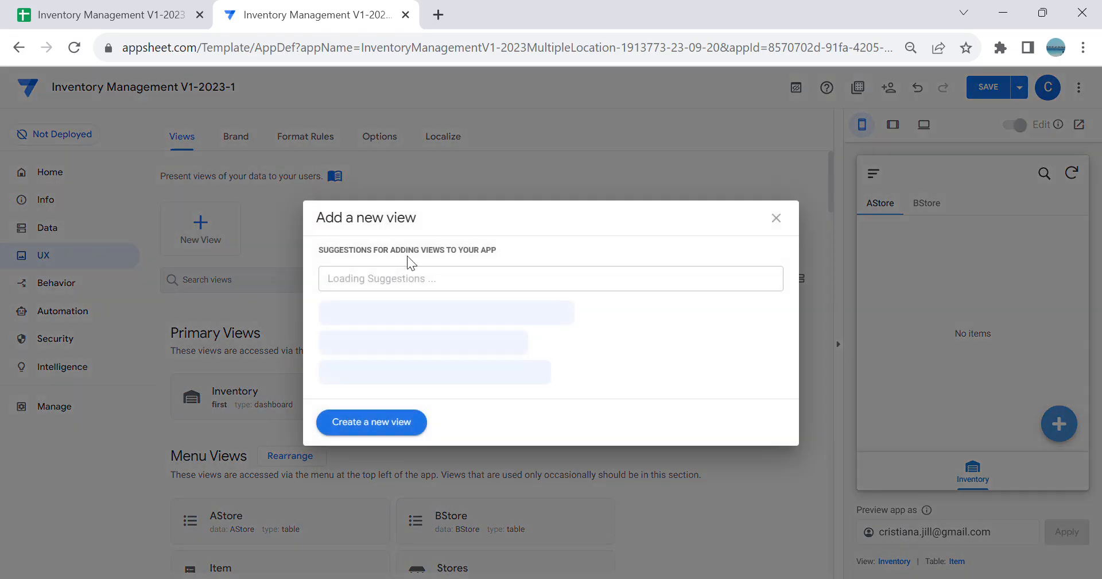
left_click(420, 428)
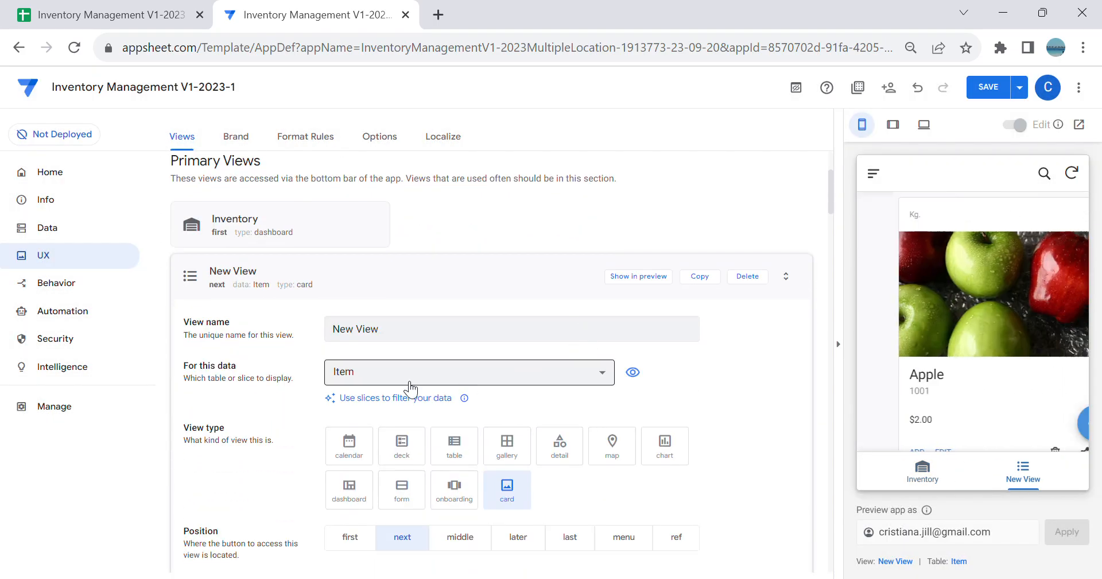
left_click(414, 505)
left_click(411, 336)
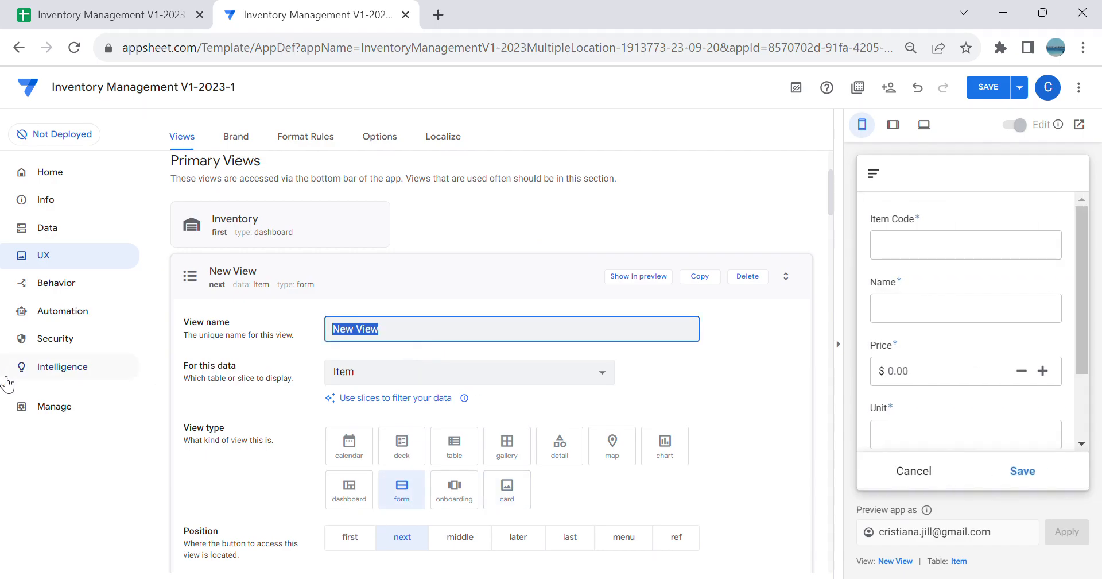
type("Ne")
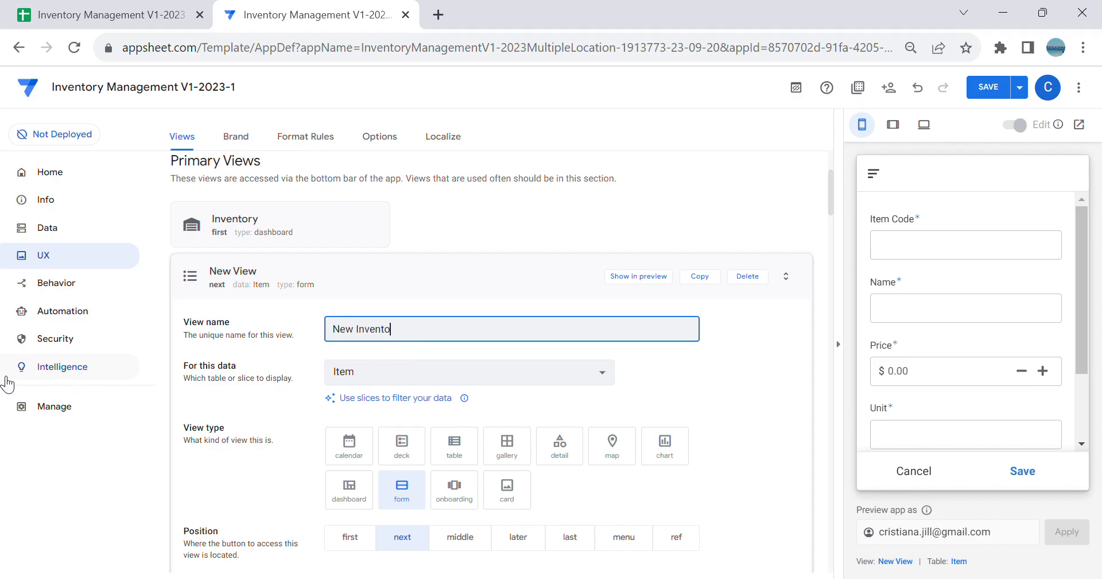
key("Tab")
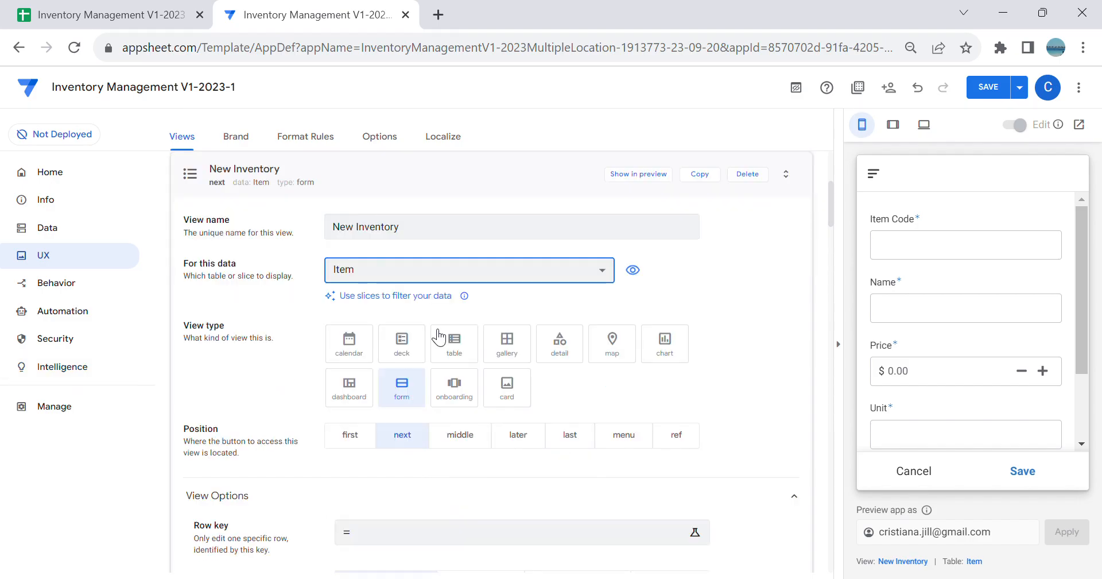
Step: Set the New Inventory form view's position to ref
scroll(674, 378, "down", 3)
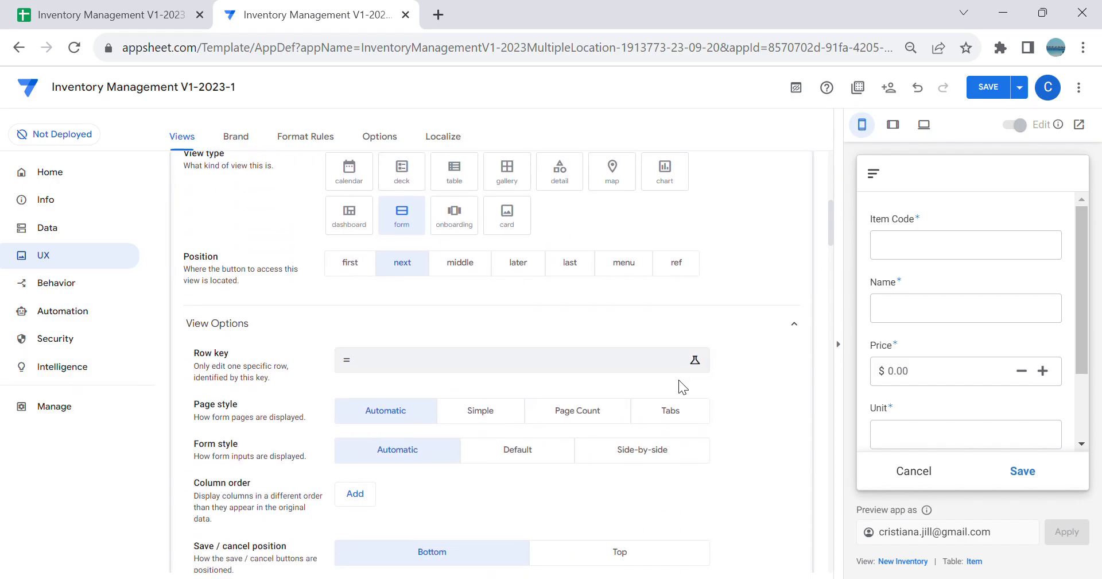
scroll(571, 332, "up", 3)
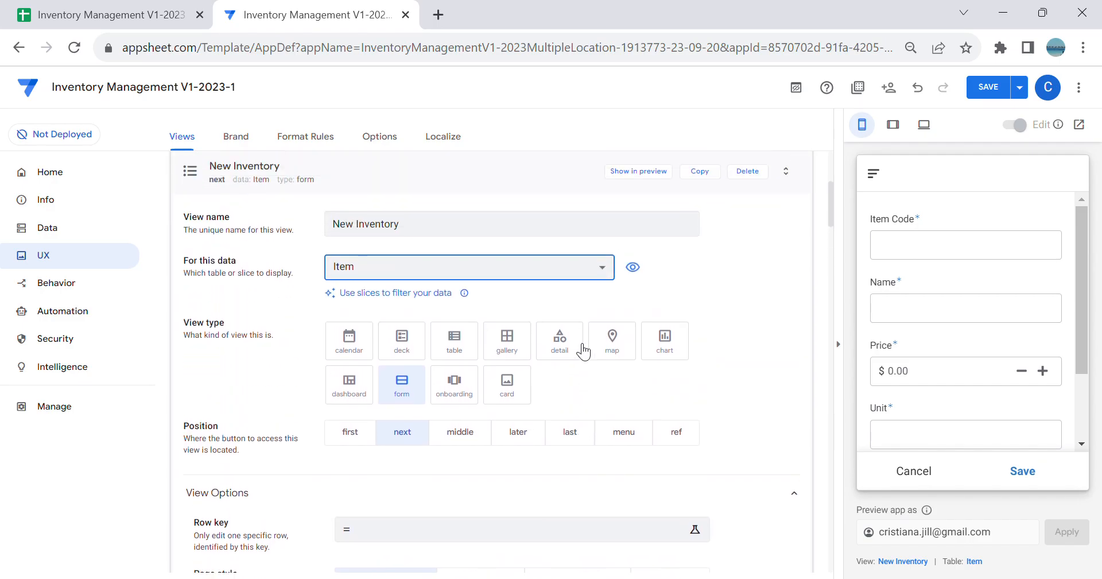
left_click(687, 443)
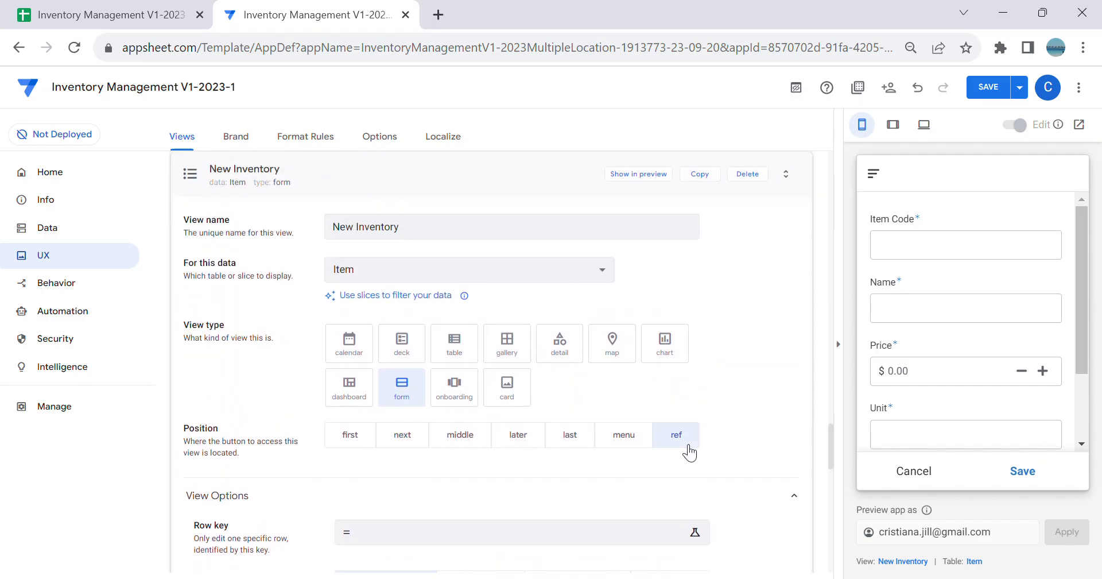
Step: Select the quoted view name in the app link of the New Inventory view's behavior settings, and save the app
scroll(661, 321, "down", 6)
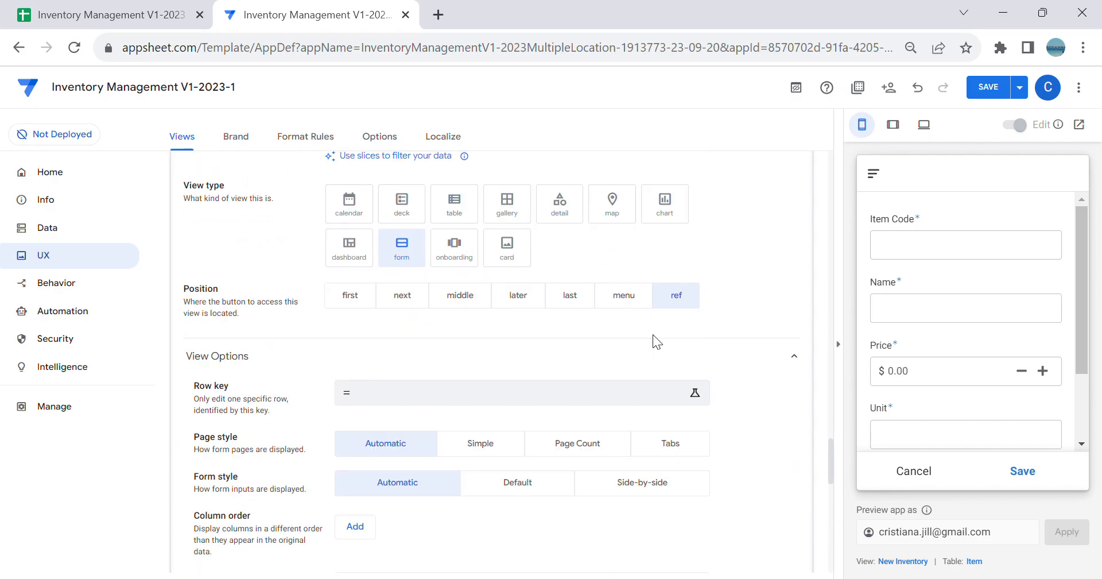
scroll(656, 342, "down", 5)
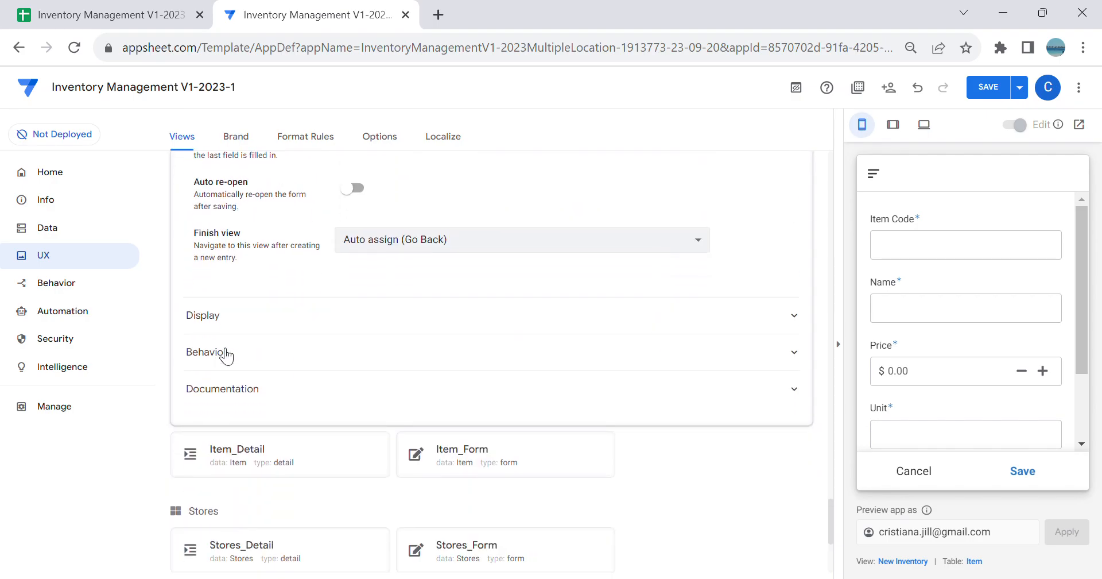
left_click(221, 351)
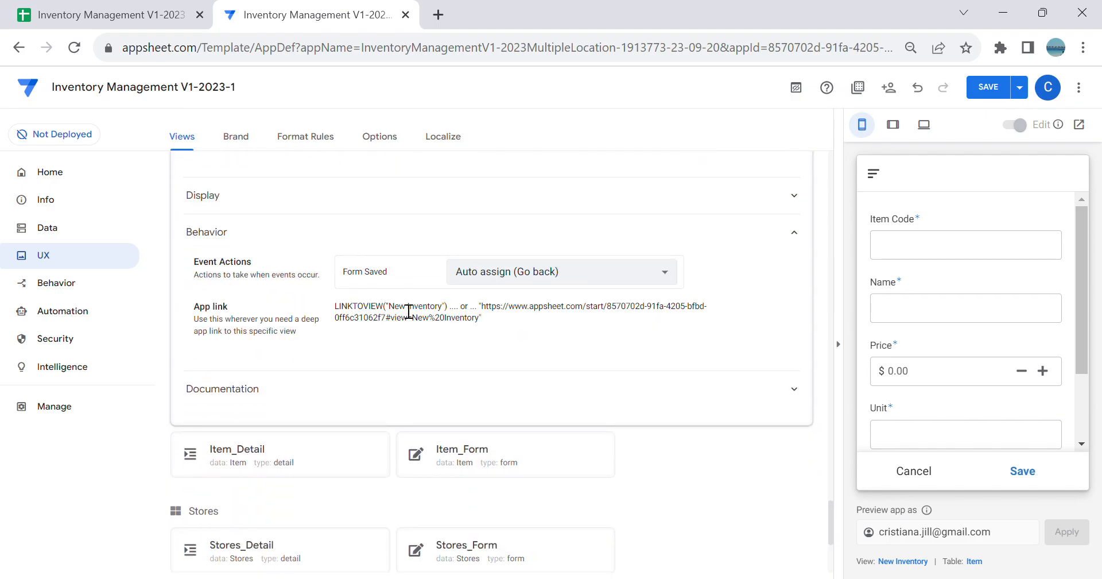
left_click_drag(387, 306, 447, 306)
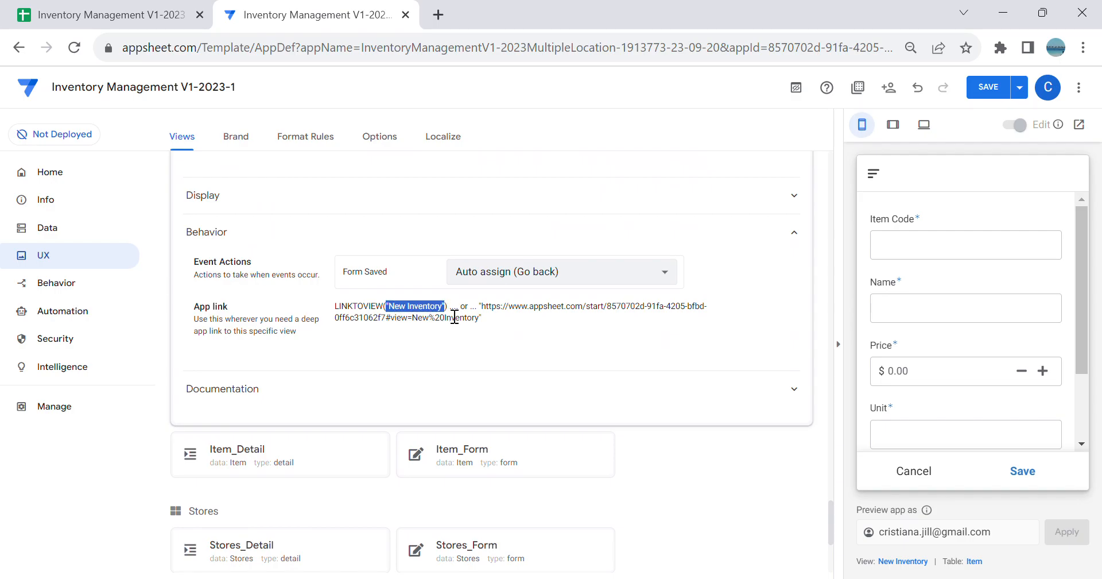
scroll(624, 363, "up", 15)
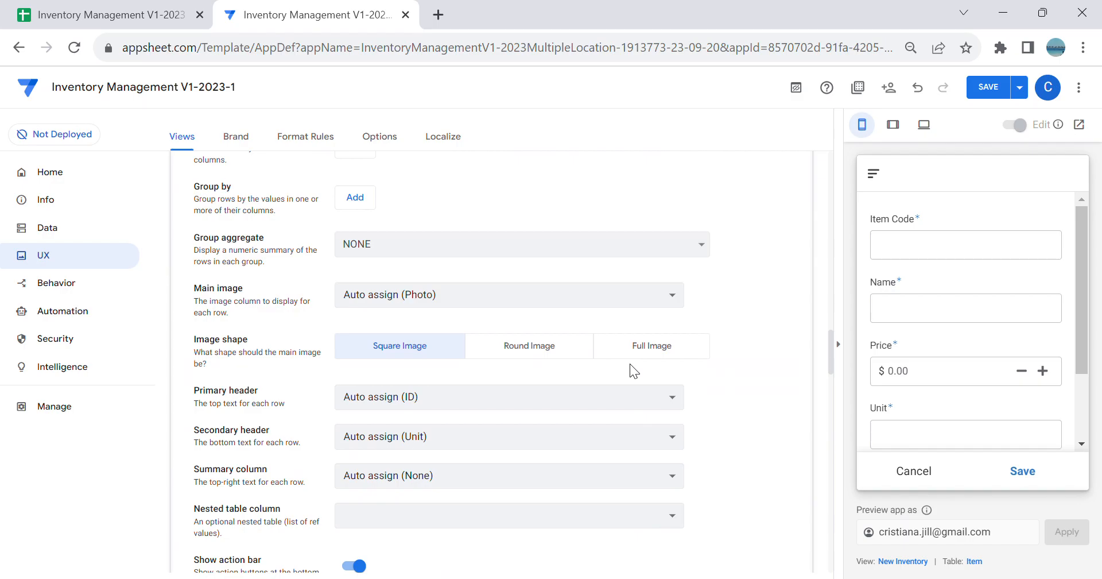
left_click(987, 92)
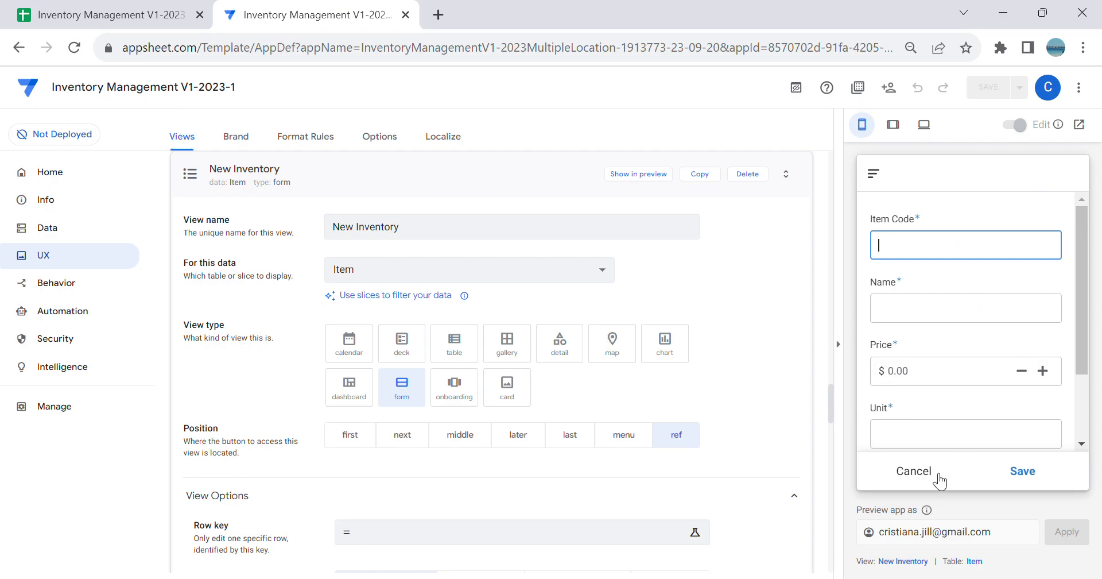
Step: Leave the form in the app preview and check the add button on the dashboard's AStore and BStore tabs
left_click(938, 473)
left_click(973, 475)
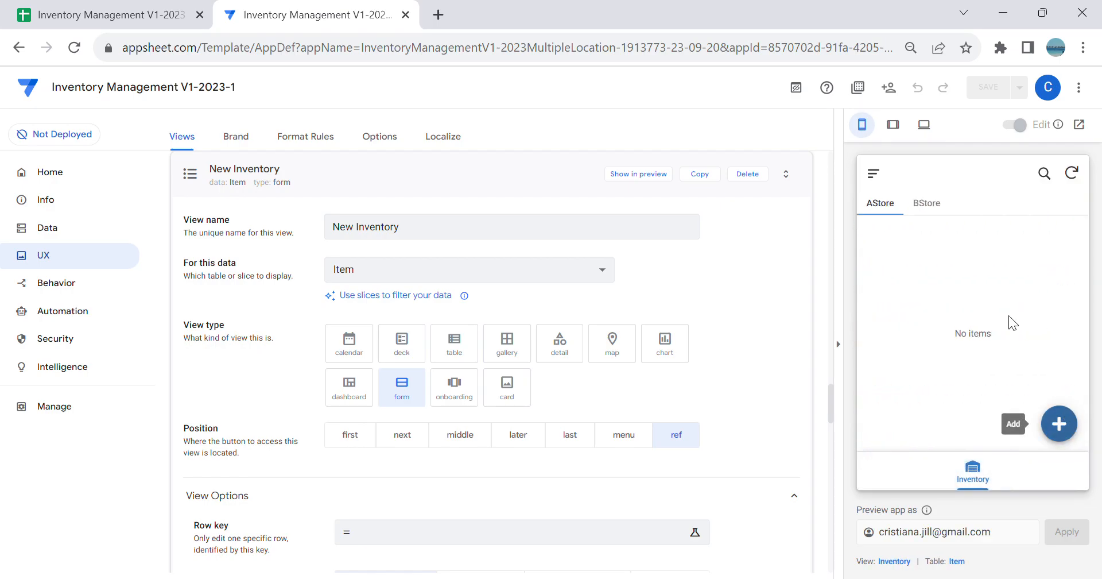
left_click(934, 207)
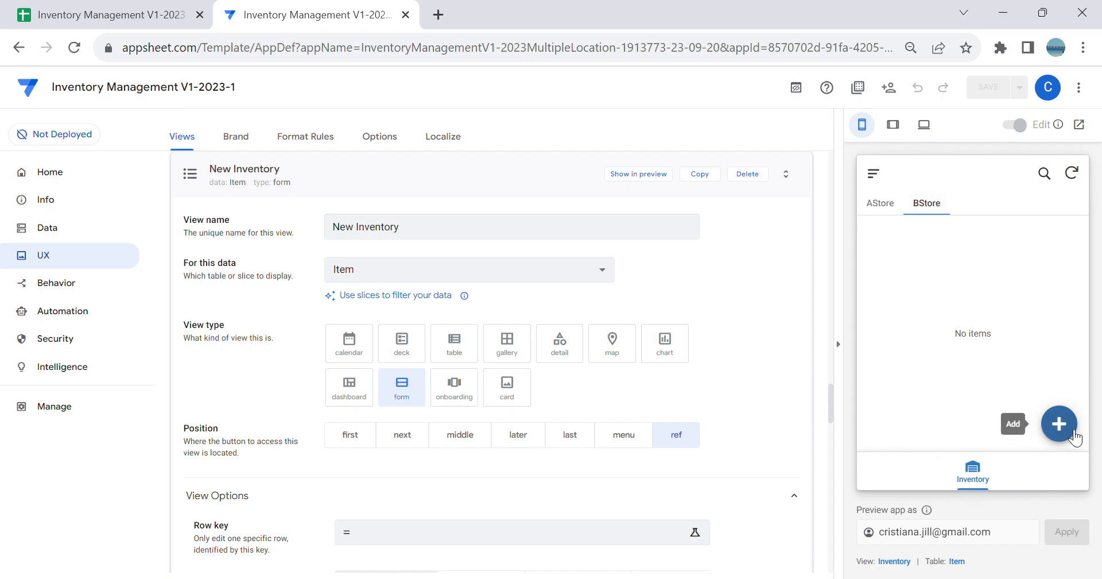
Step: Clear the action search and set the prominence of the Inventory table's Add action to Do not display
left_click(78, 284)
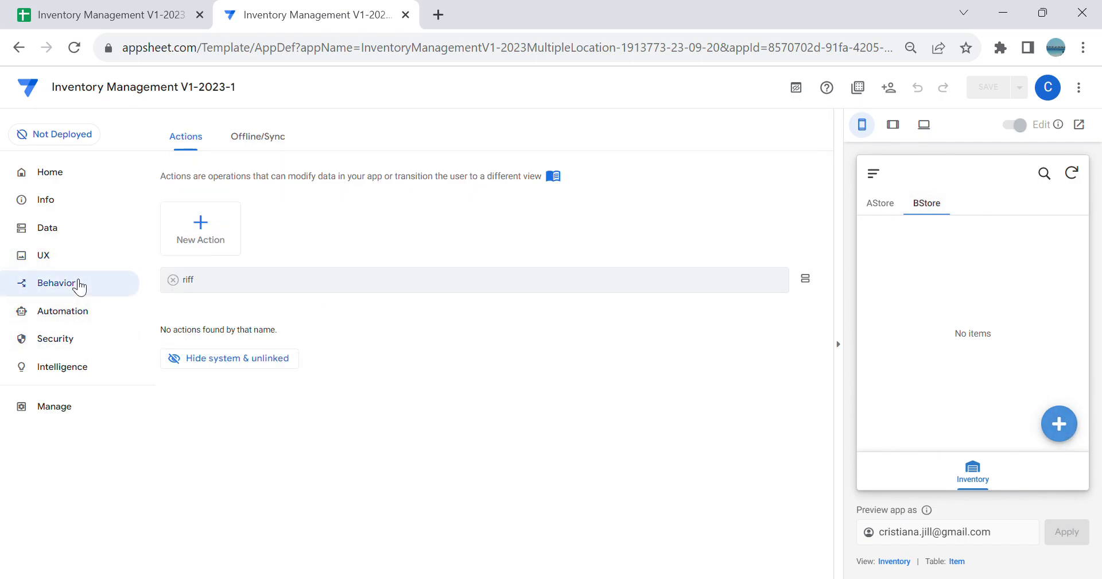
left_click(173, 280)
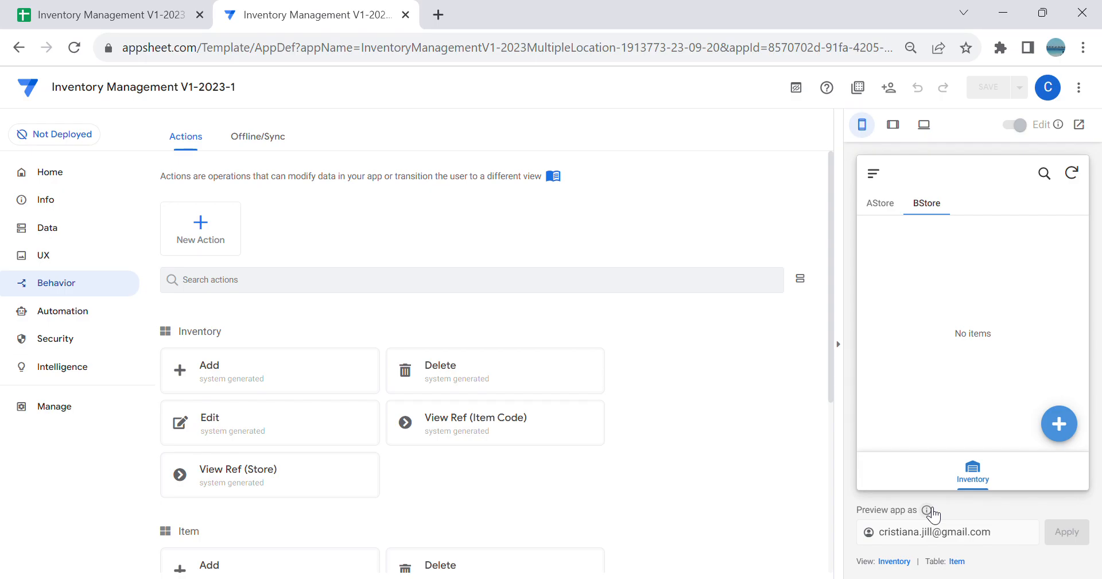
scroll(362, 386, "down", 2)
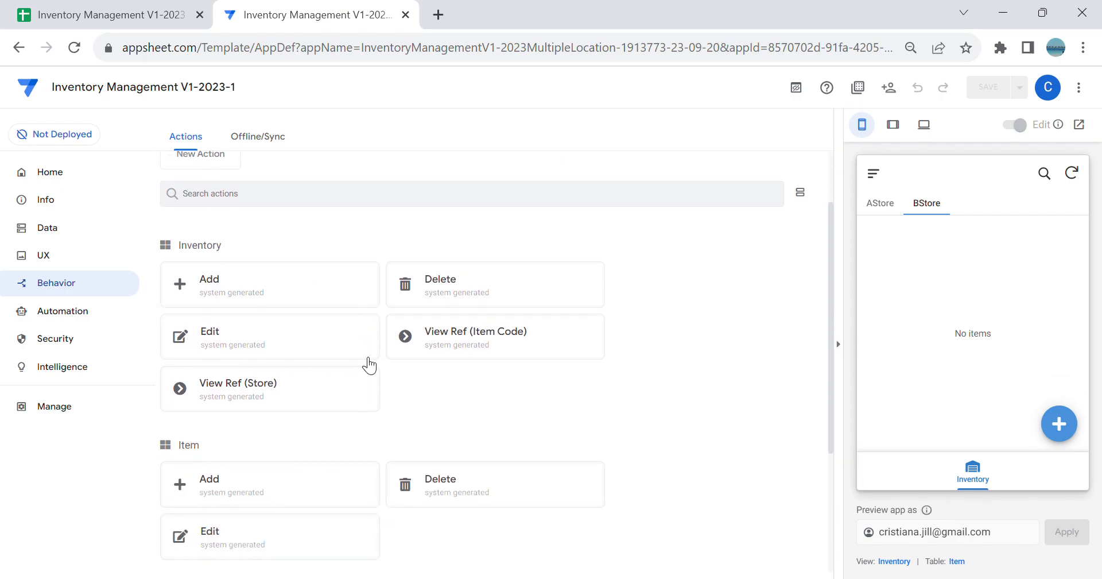
left_click(263, 280)
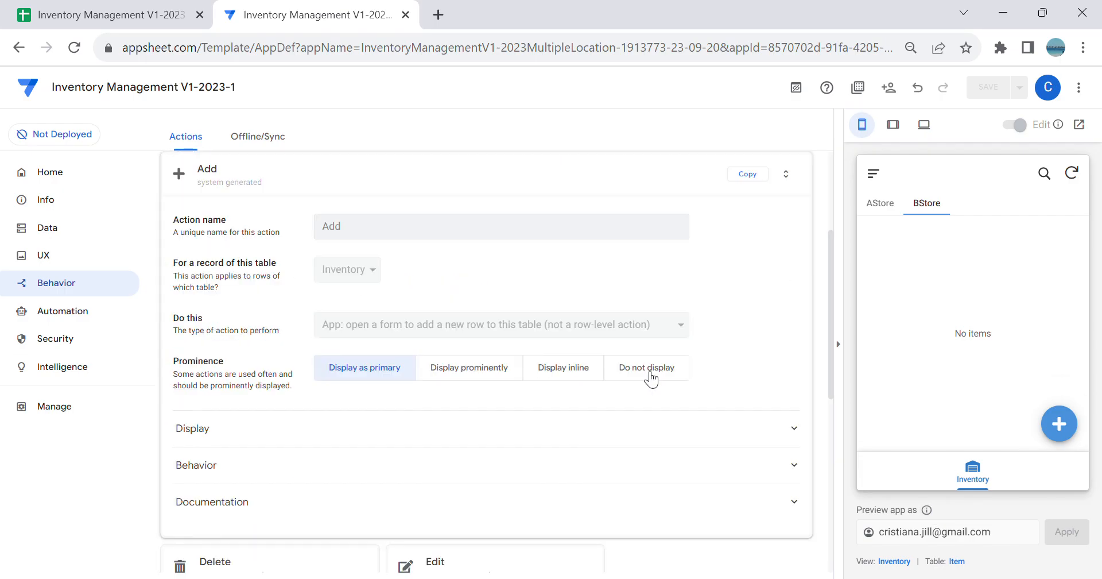
left_click(650, 378)
left_click(485, 195)
scroll(401, 310, "up", 3)
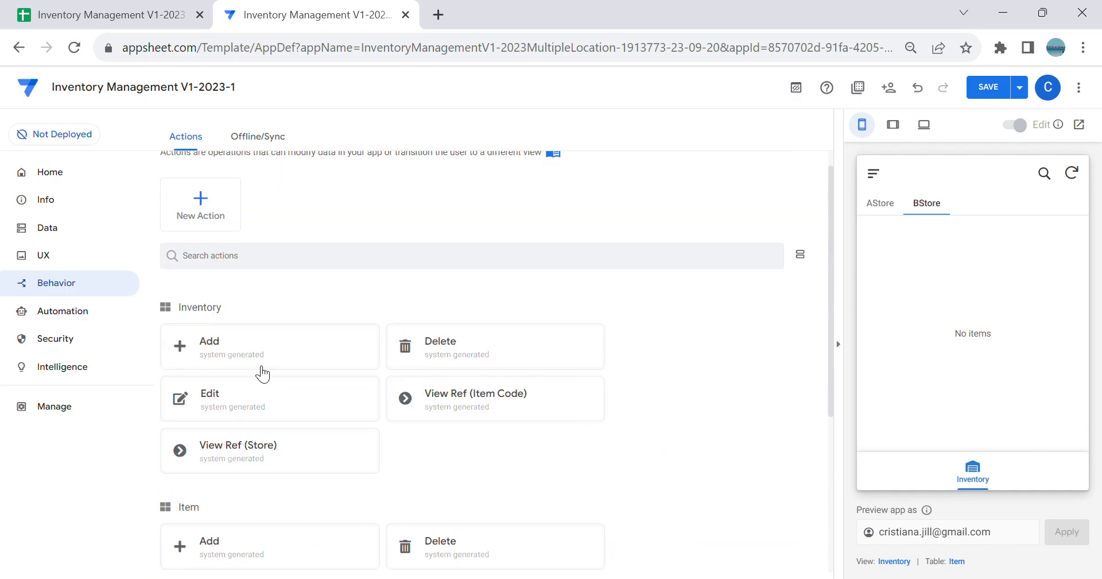
Step: Create a new action for the Inventory table and name it AStore New Inventory
left_click(204, 197)
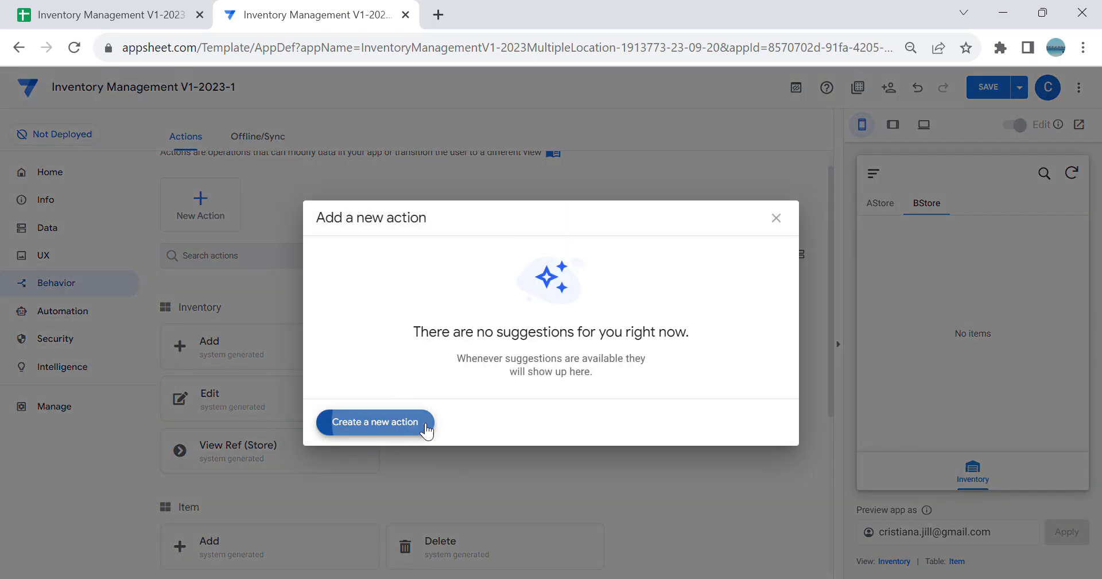
left_click(420, 429)
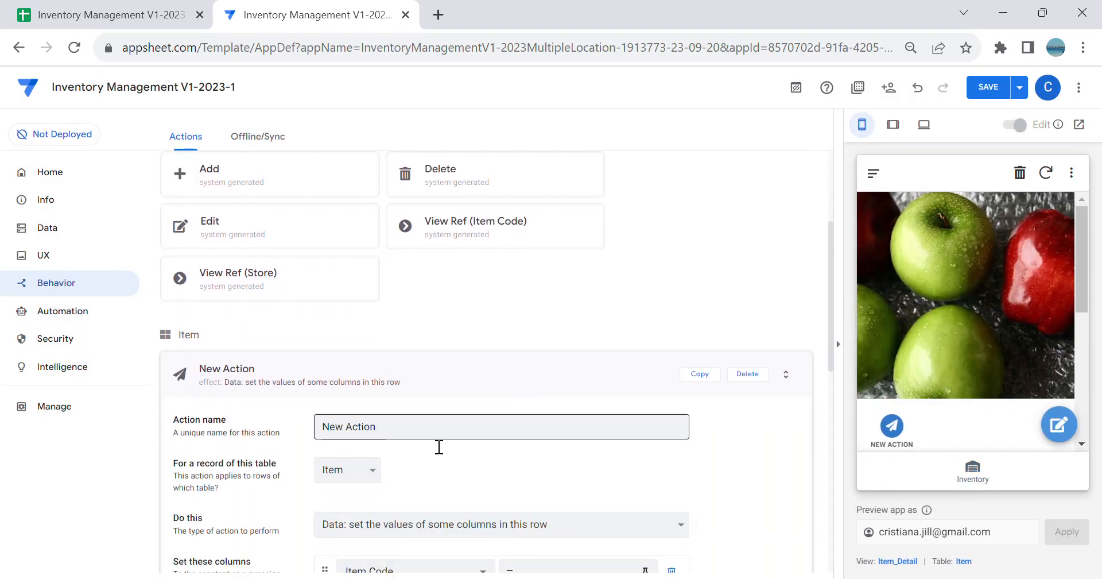
left_click(971, 467)
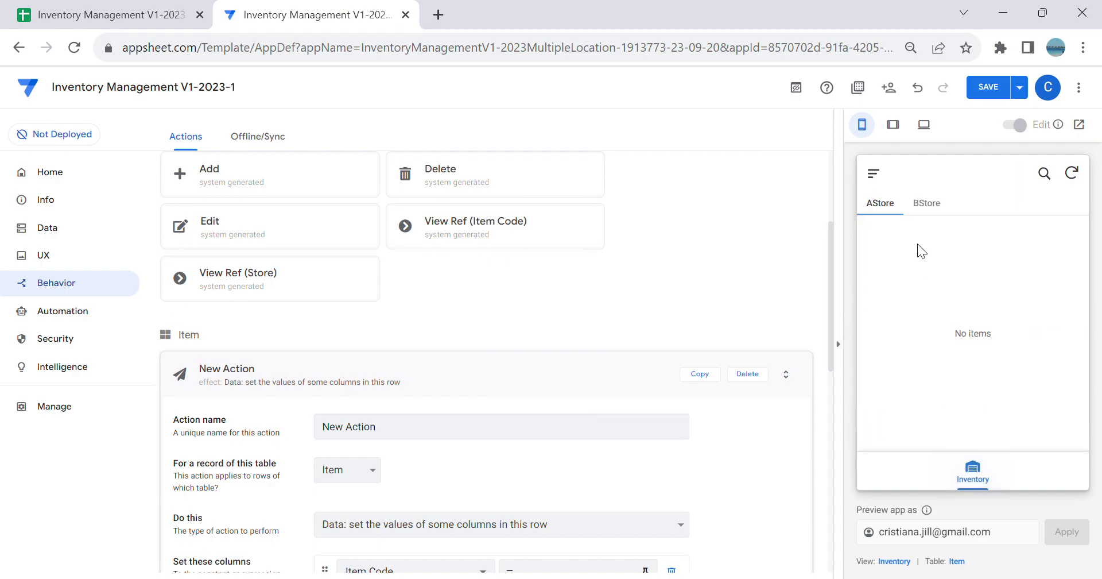
left_click(925, 204)
triple_click(402, 438)
key("BackSpace")
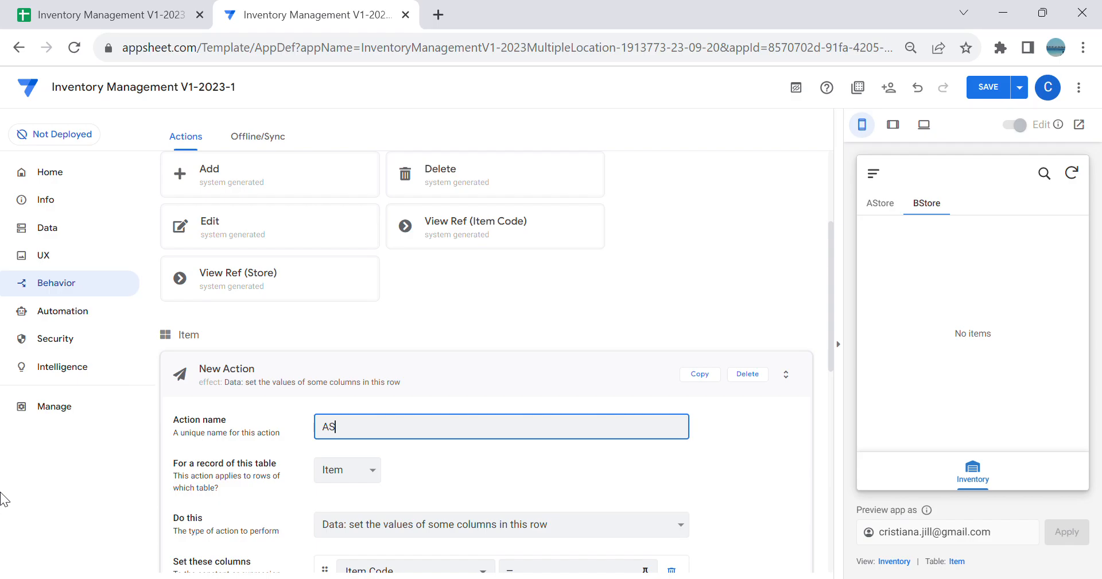
type("AStore New Invento")
key("Tab")
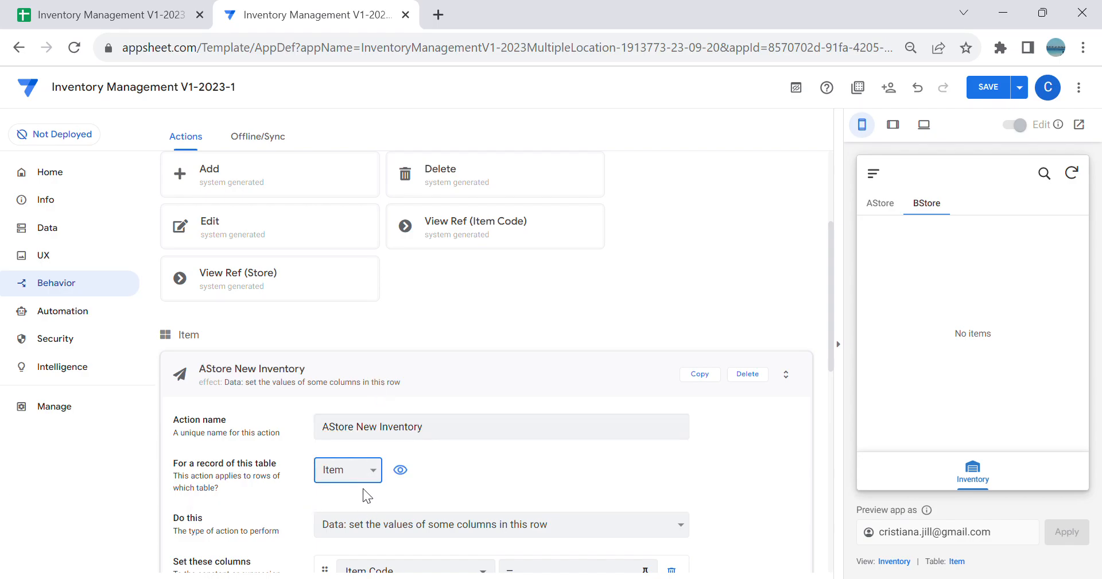
Step: Set the AStore New Inventory action's display name to "New Inventory" and its icon to the solid hand holding a box
scroll(413, 436, "down", 5)
left_click(264, 431)
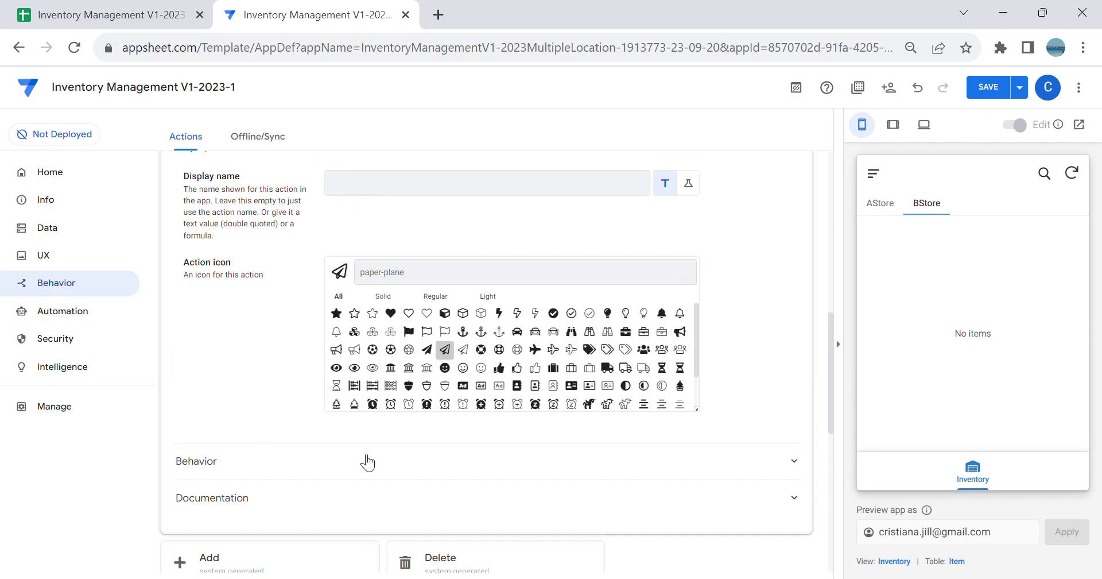
left_click(393, 194)
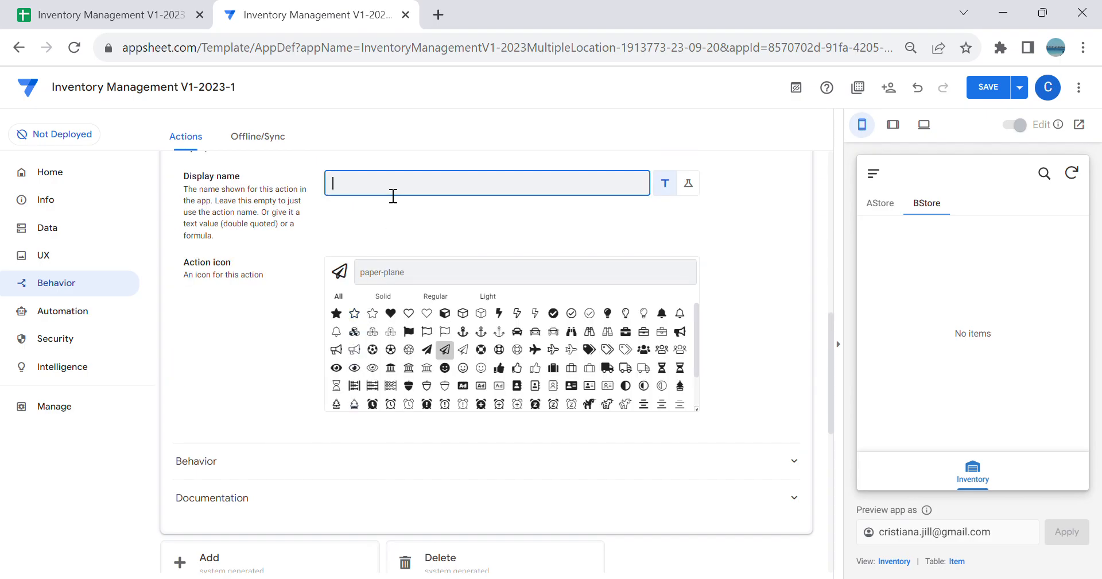
type("\"New Inventory")
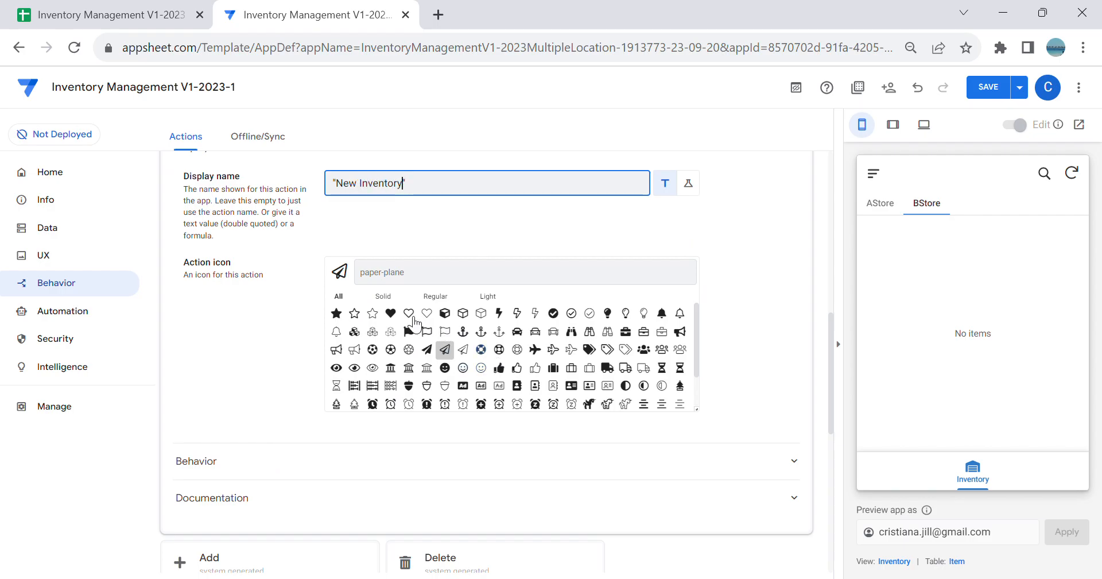
left_click(408, 278)
type("hand")
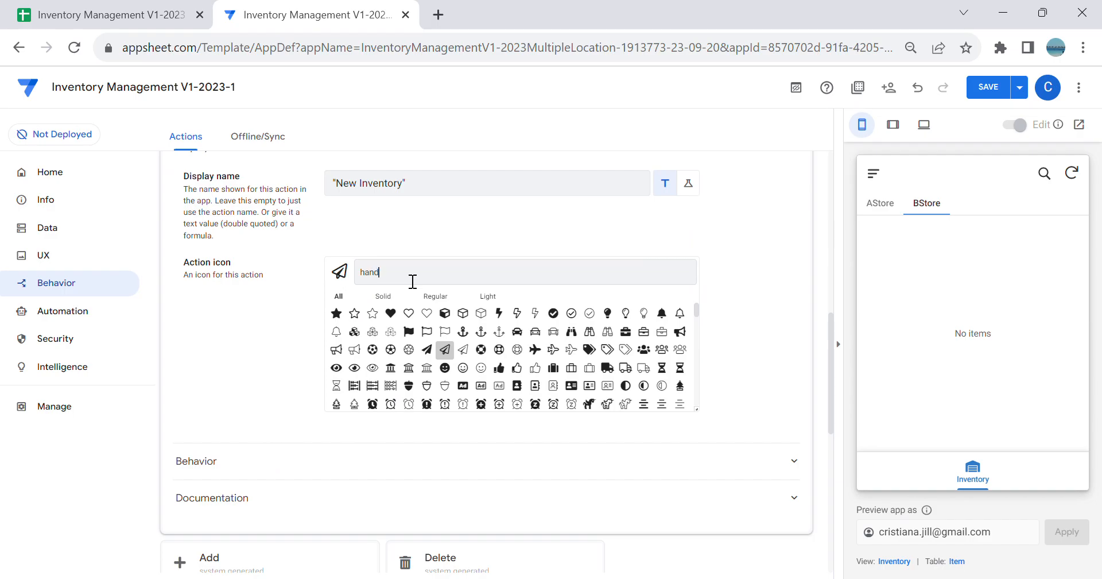
left_click(630, 336)
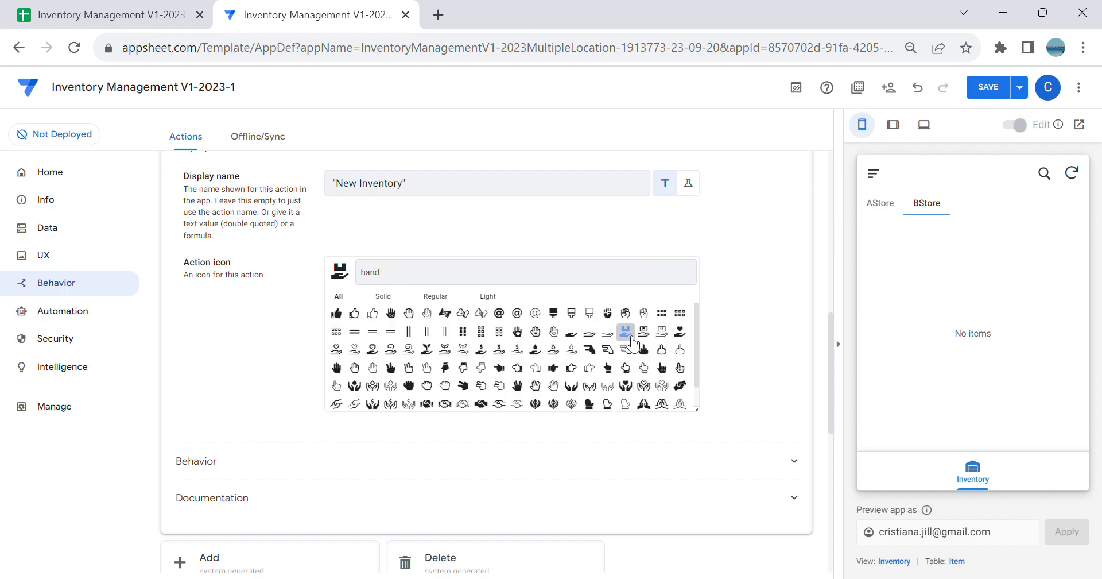
scroll(691, 332, "up", 8)
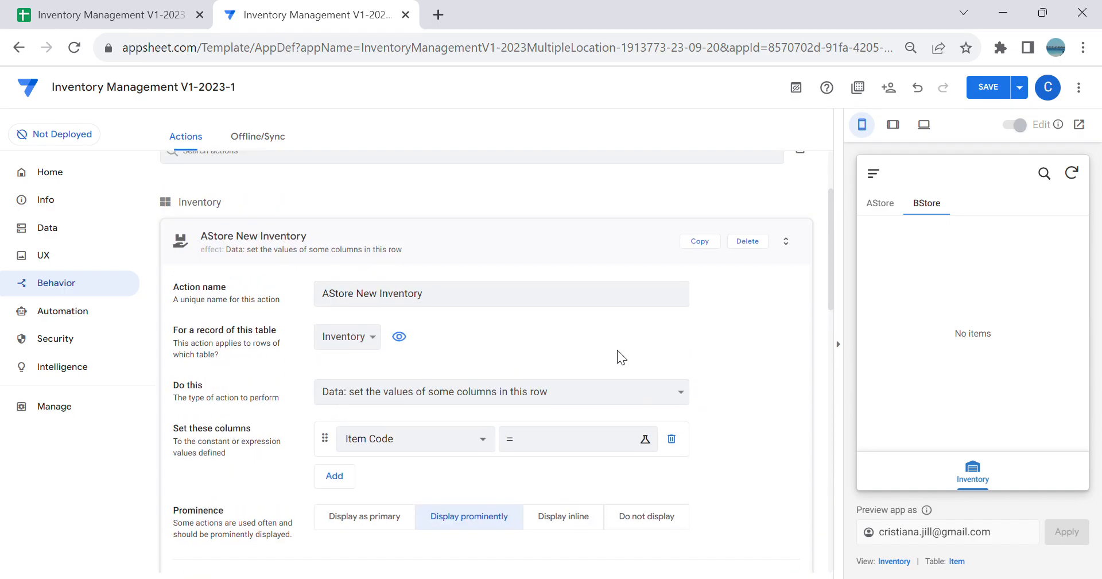
Step: Set the action to go to another view within this app, with LINKTOFORM() as its target expression
left_click(582, 386)
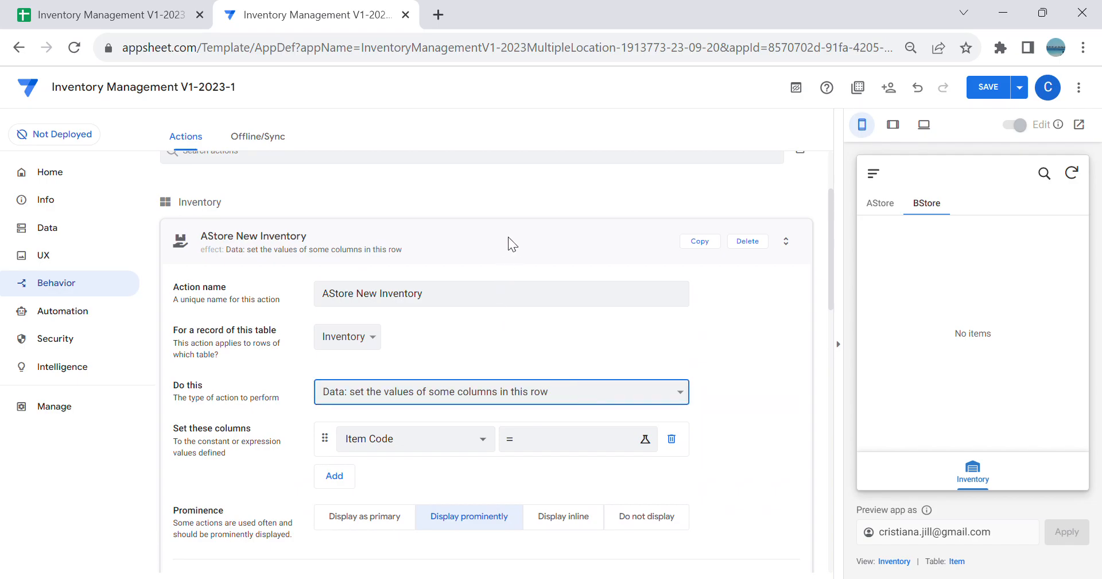
left_click(485, 211)
left_click(476, 443)
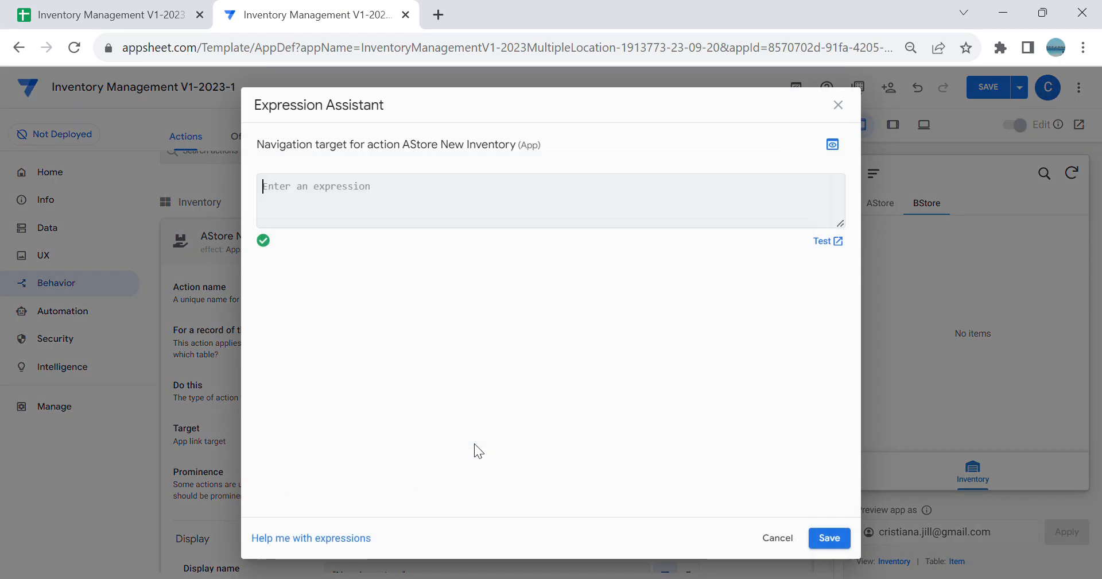
type("LINKTOVIEW")
key("BackSpace")
key("BackSpace")
key("BackSpace")
key("BackSpace")
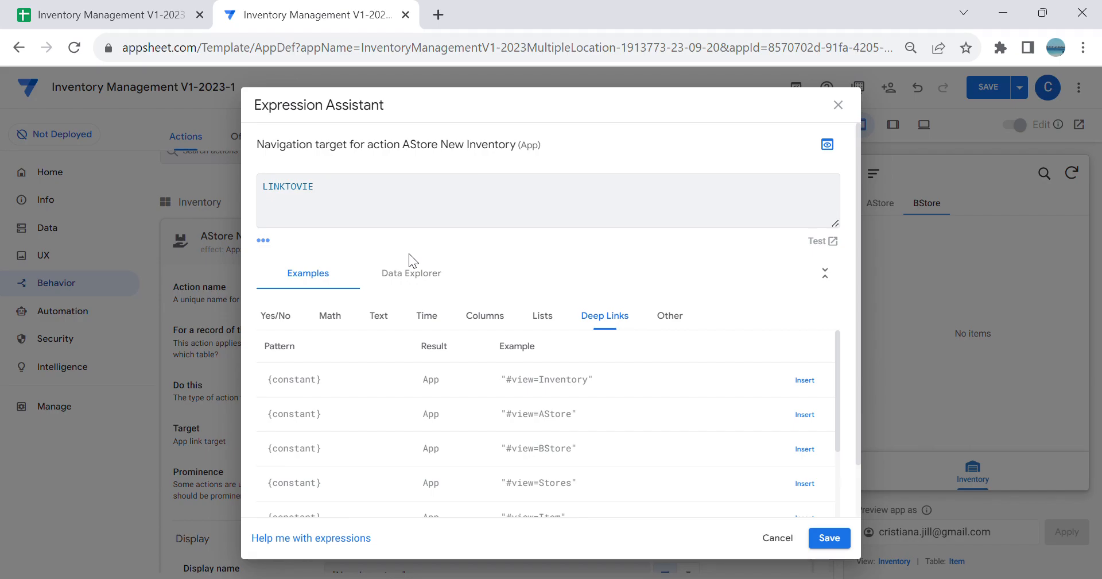
type("FORM(")
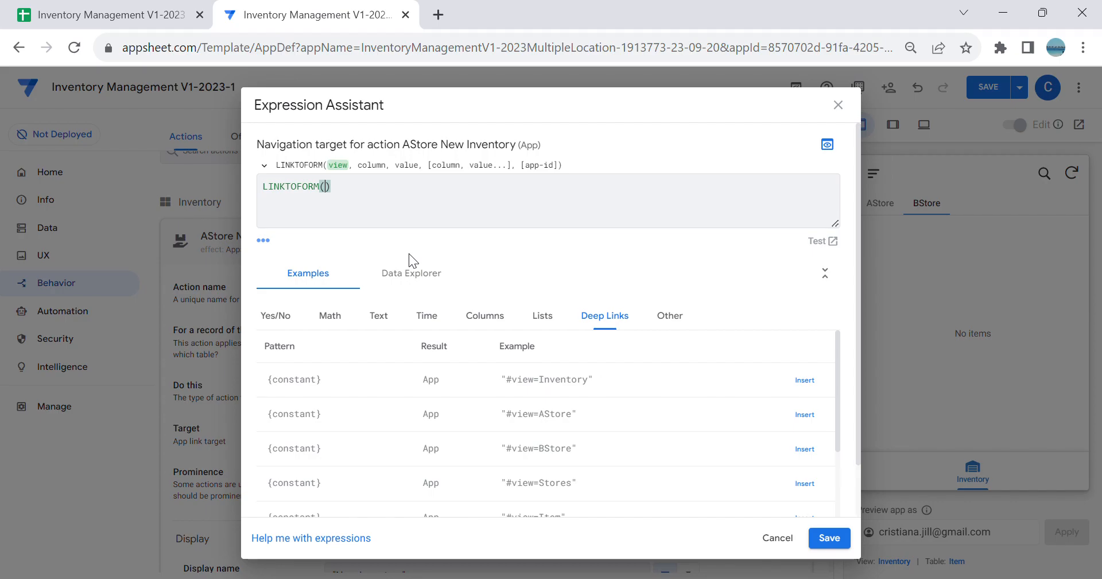
left_click(842, 536)
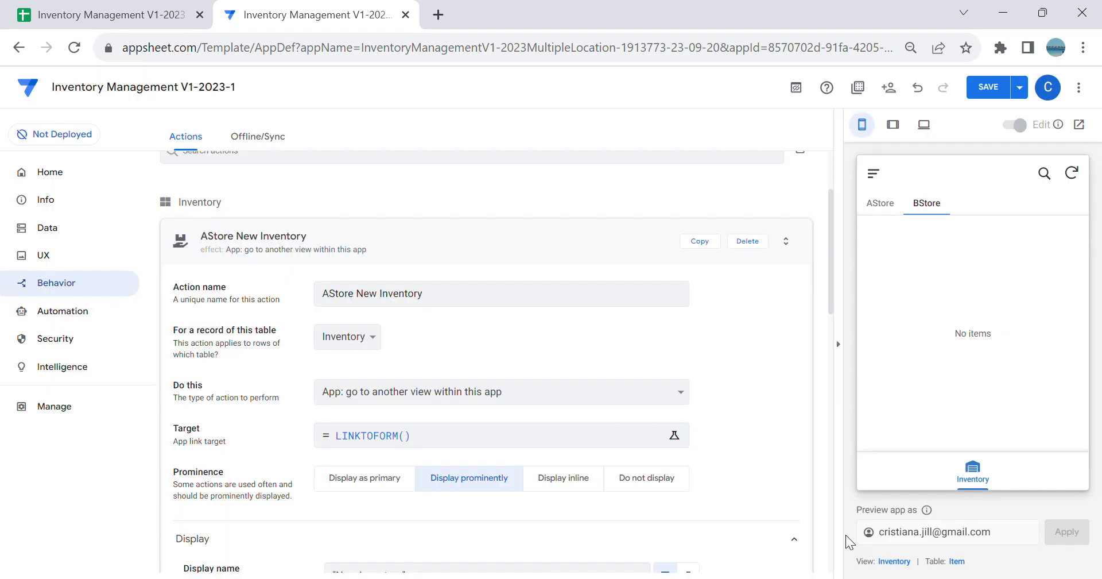
Step: Reopen the AStore New Inventory action's target and add "New Inventory" as the LINKTOFORM view argument
left_click(879, 208)
left_click(442, 434)
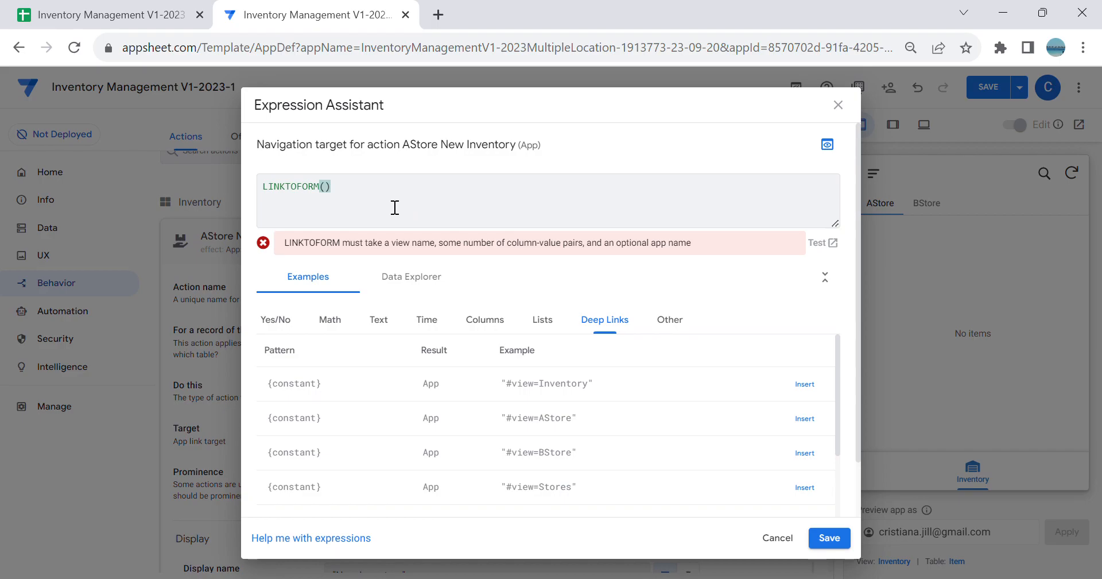
key("BackSpace")
type("\"New Inventory\"")
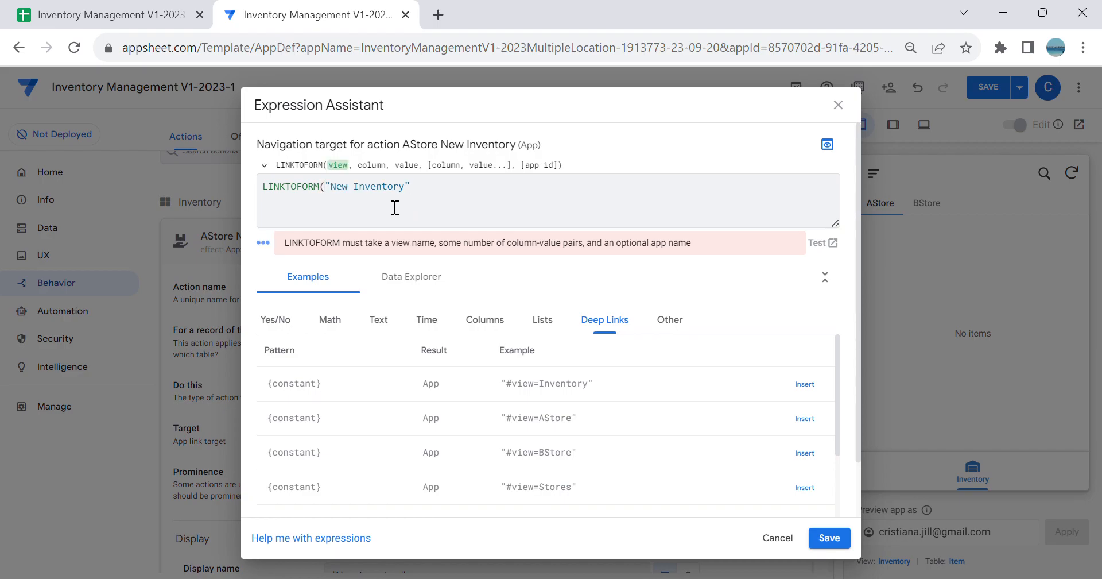
type(",")
Step: Complete the target as LINKTOFORM("New Inventory","Store","1"), checking the store code in the Stores sheet, and set the prominence to Display as primary
left_click(491, 330)
scroll(621, 424, "down", 1)
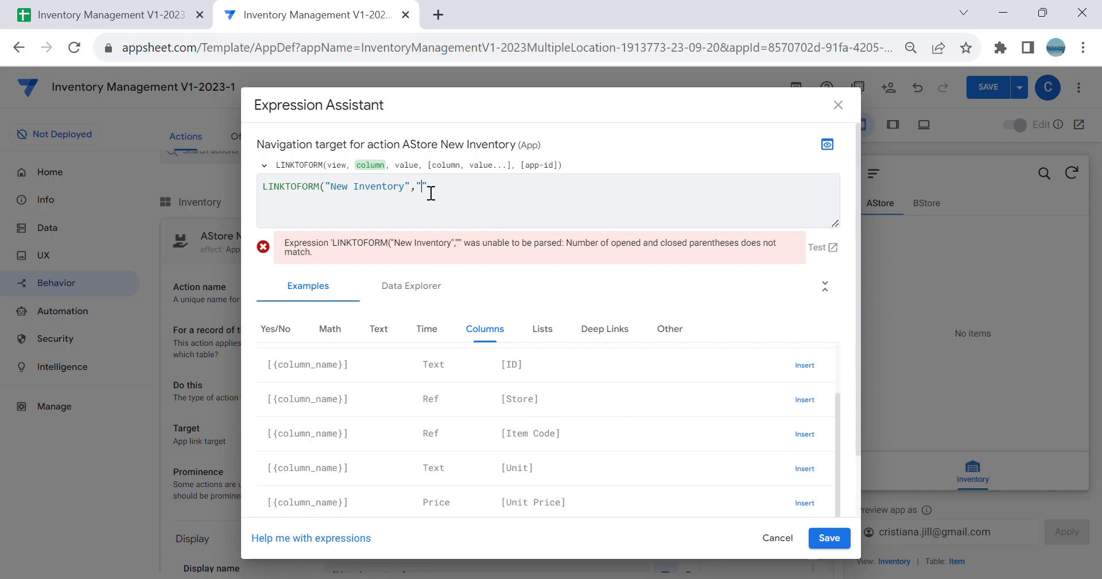
type("Store\",")
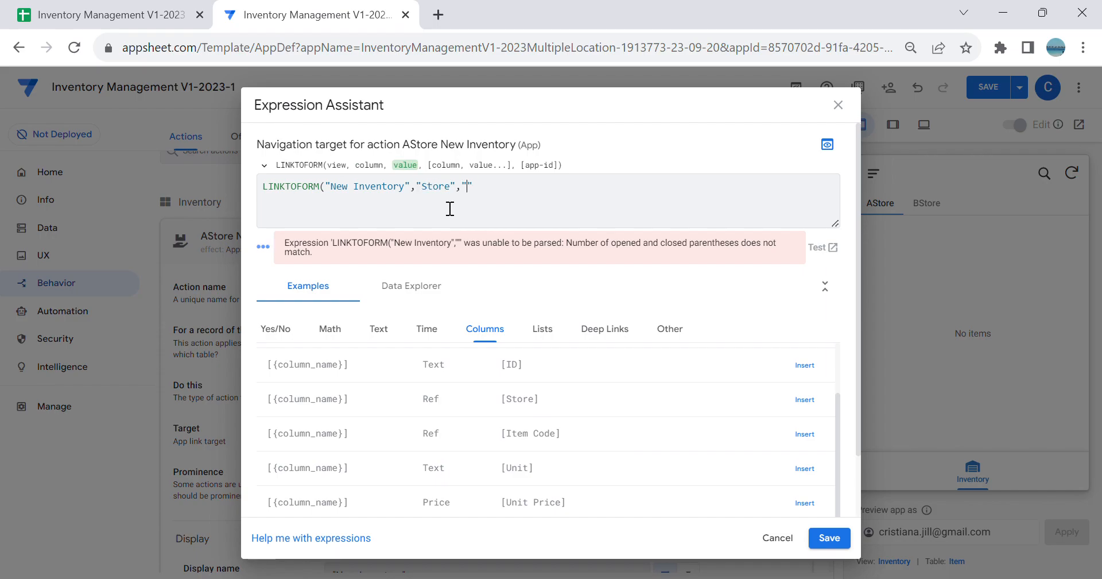
type("\"1\")")
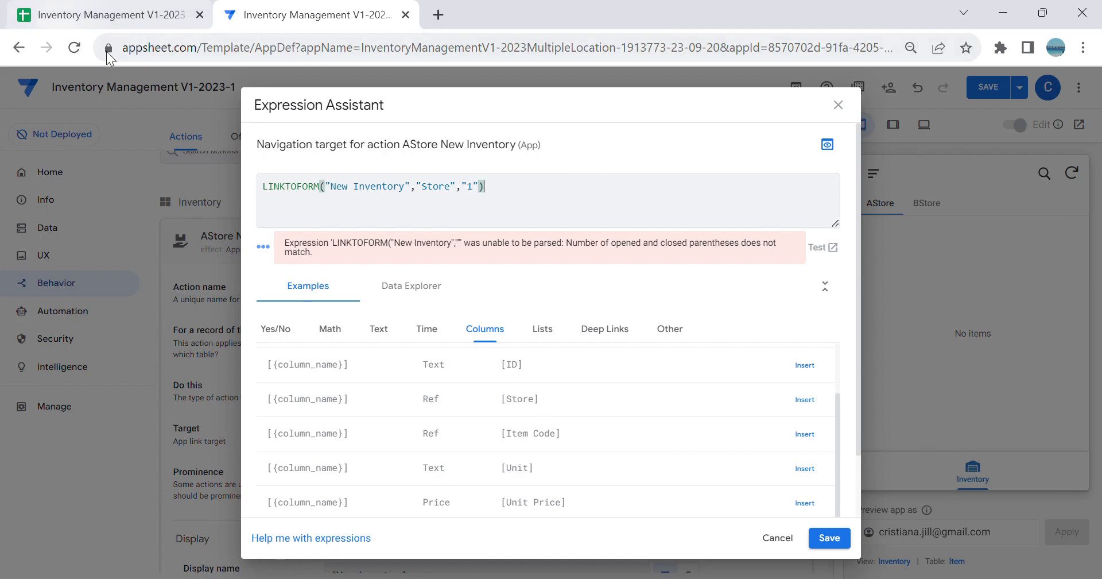
left_click(87, 16)
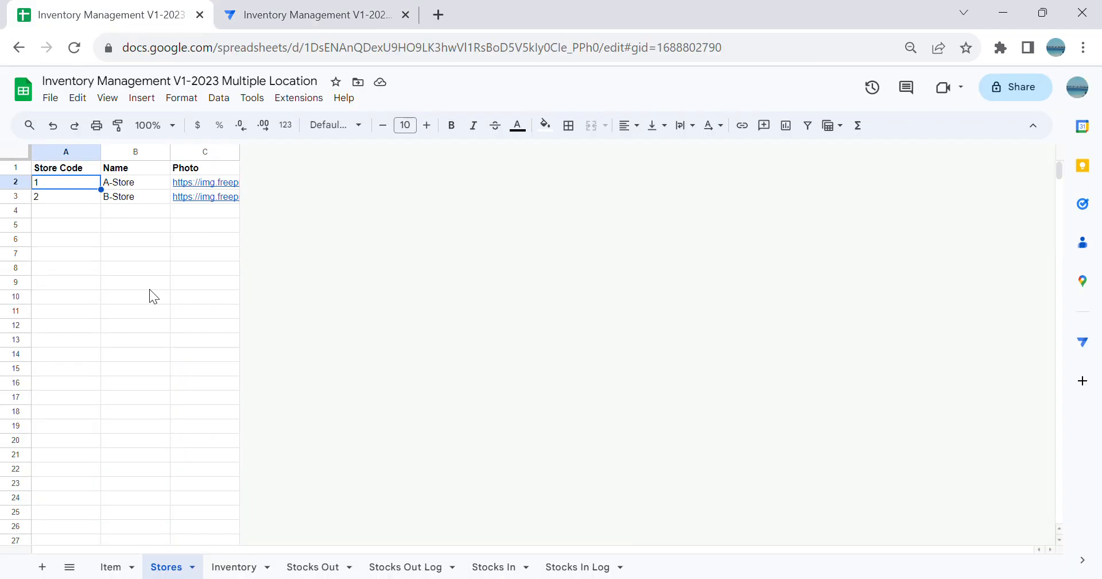
left_click(315, 14)
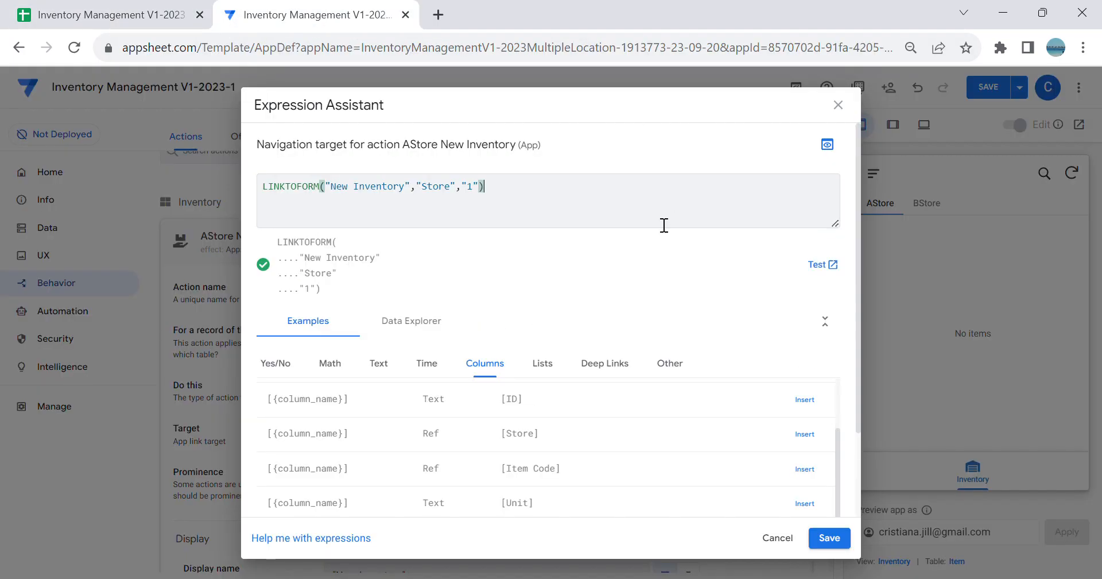
left_click(843, 538)
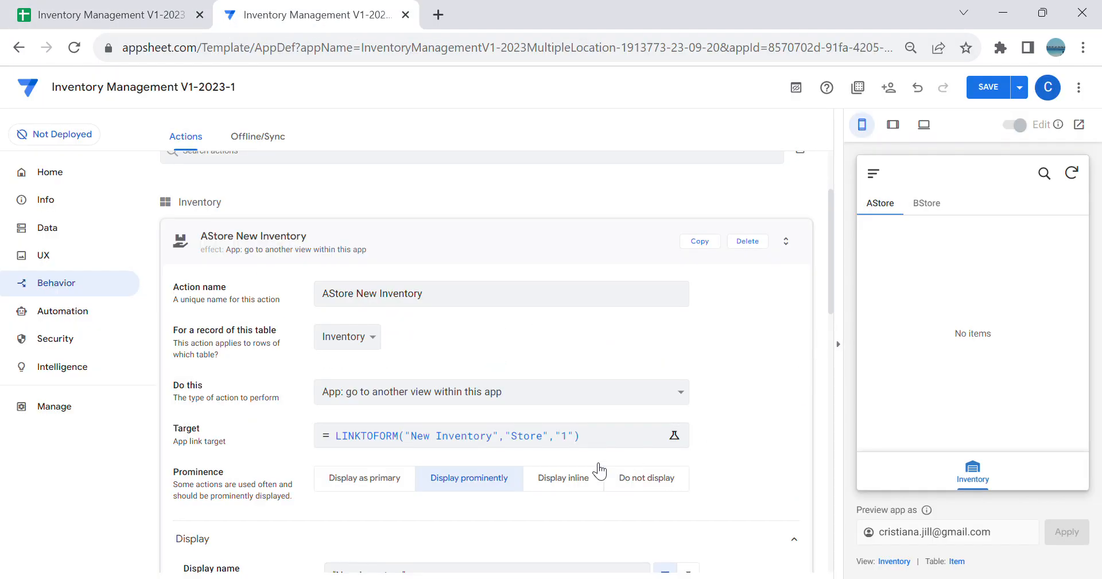
left_click(365, 487)
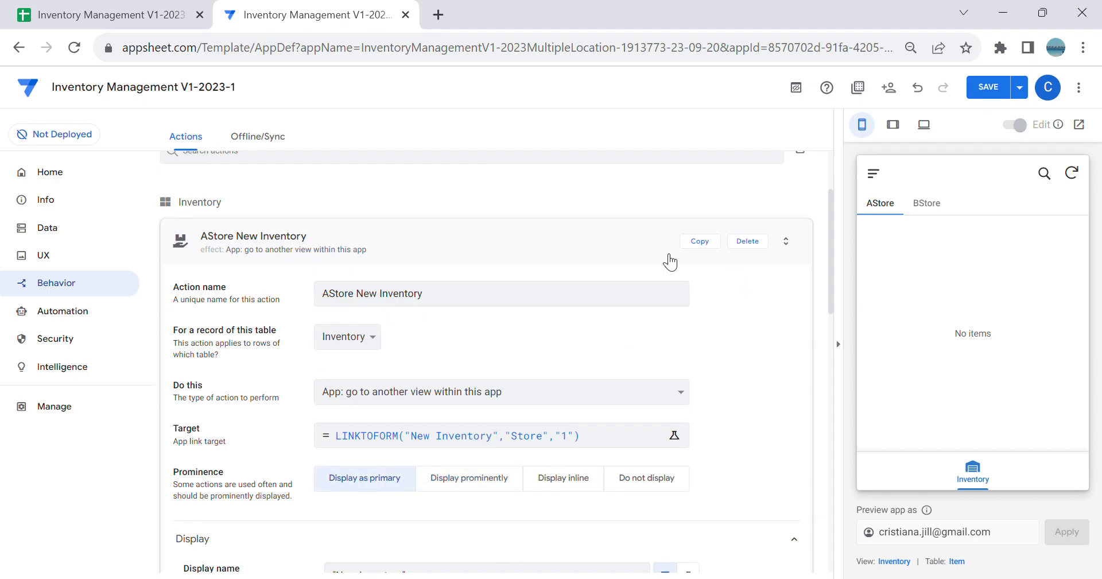
Step: Copy the AStore New Inventory action and rename the copy BStore New Inventory
left_click(700, 246)
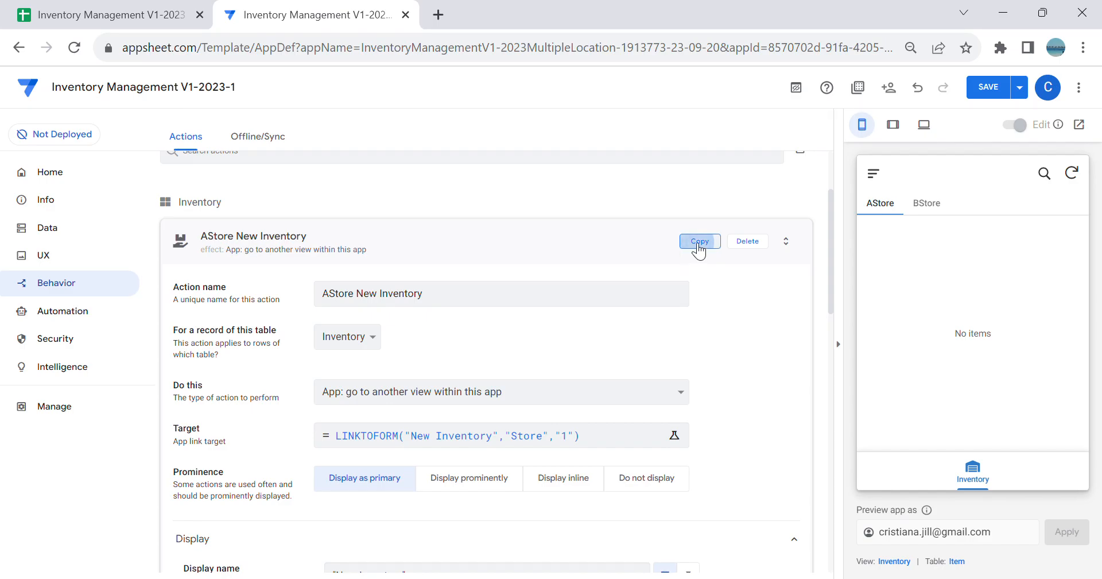
left_click(463, 232)
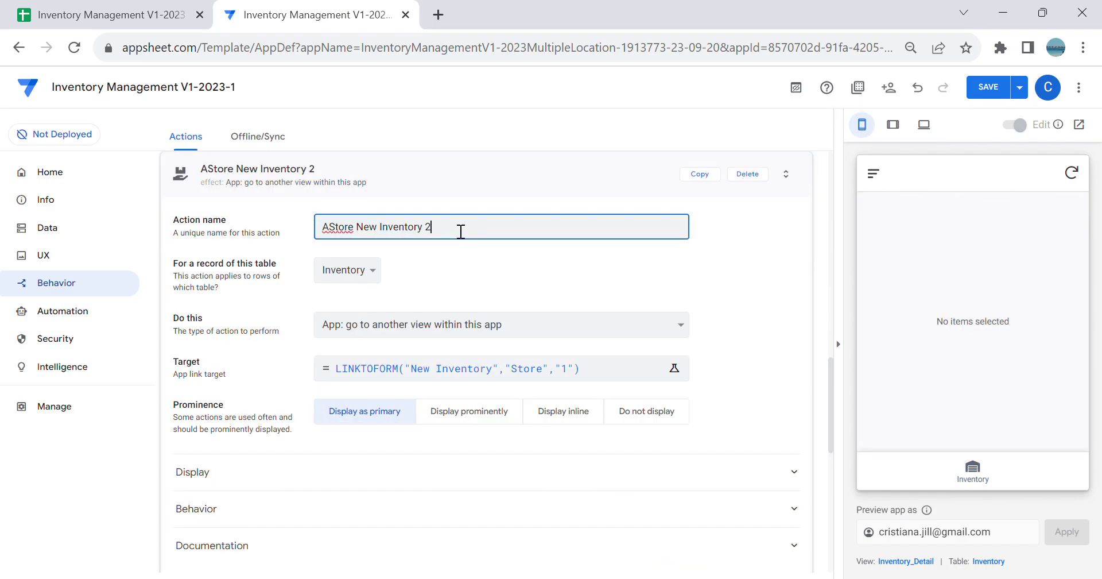
left_click(333, 230)
key("BackSpace")
type("B")
Step: Change the BStore New Inventory action's target to LINKTOFORM("New Inventory","Store","2")
left_click(579, 374)
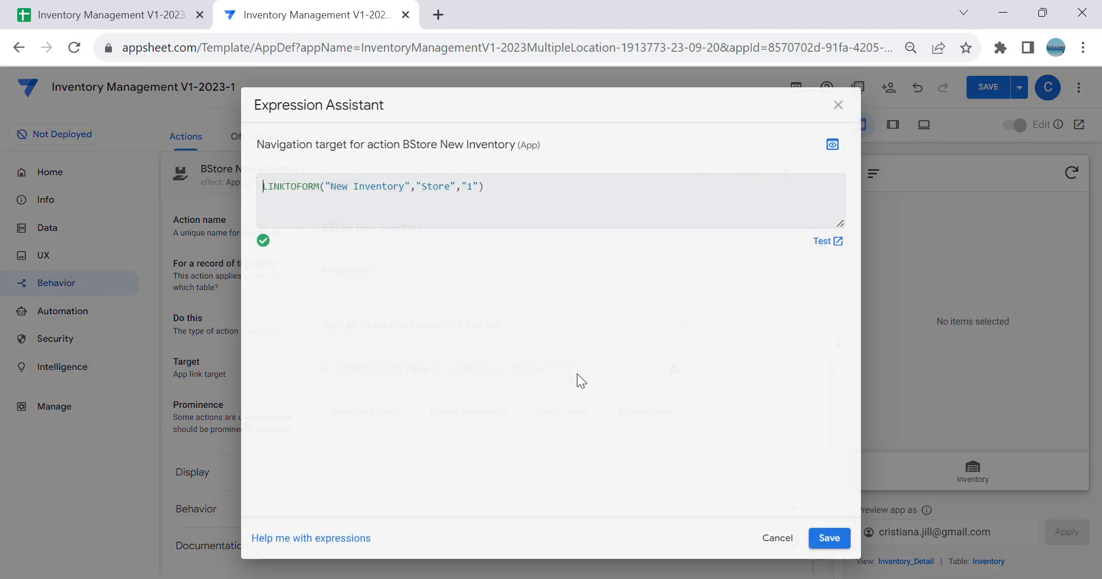
key("BackSpace")
type("2")
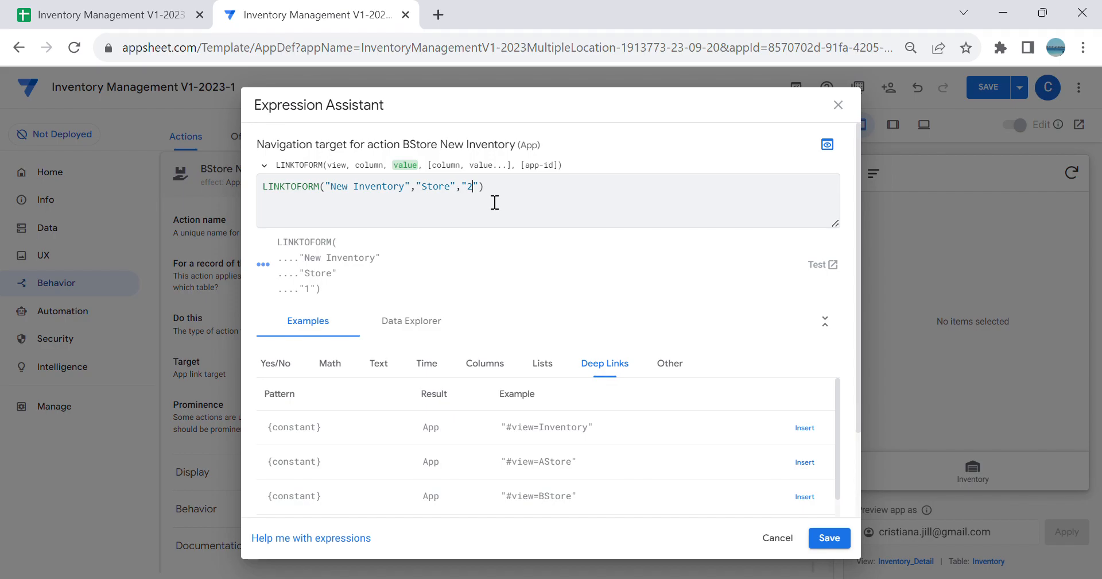
left_click(831, 538)
Step: Save the app and check the New Inventory action buttons on the AStore and BStore tabs of the preview
left_click(988, 89)
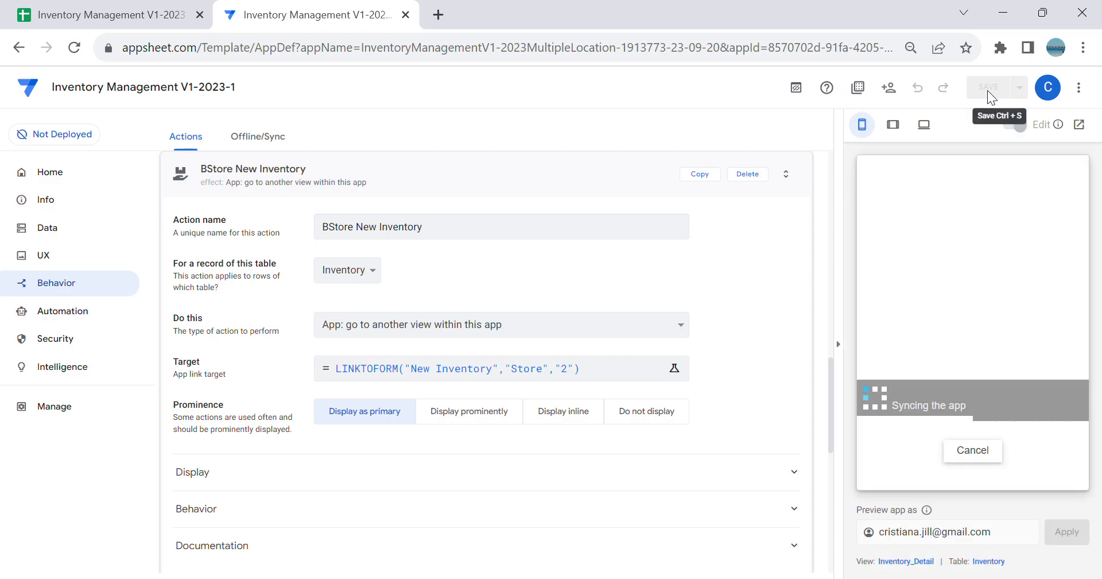
left_click(991, 471)
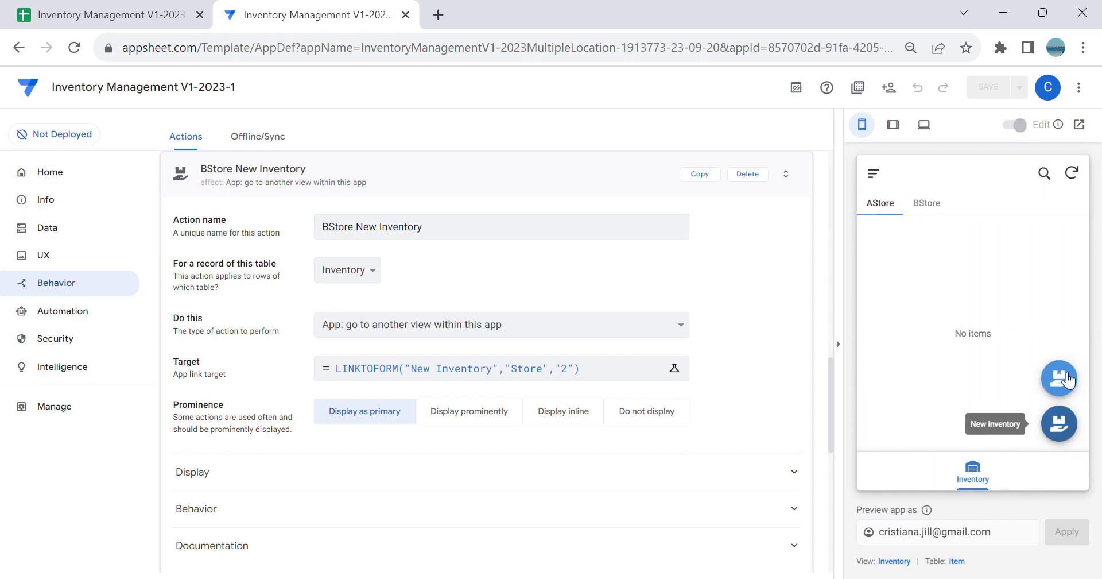
left_click(934, 206)
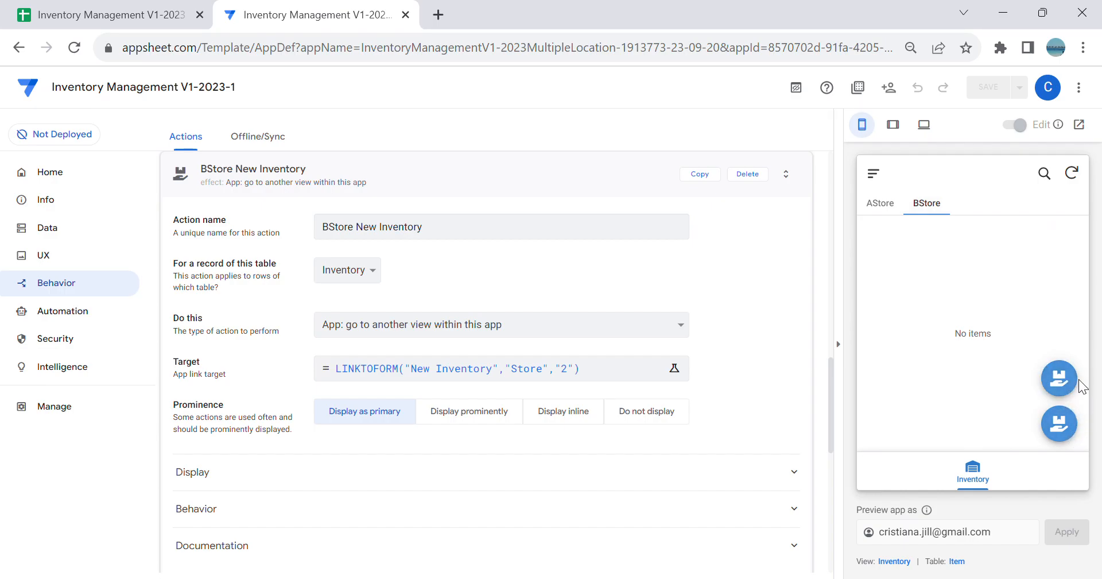
Step: Set the slice action of the AStore inventory slice to AStore New Inventory instead of automatic assignment
left_click(60, 229)
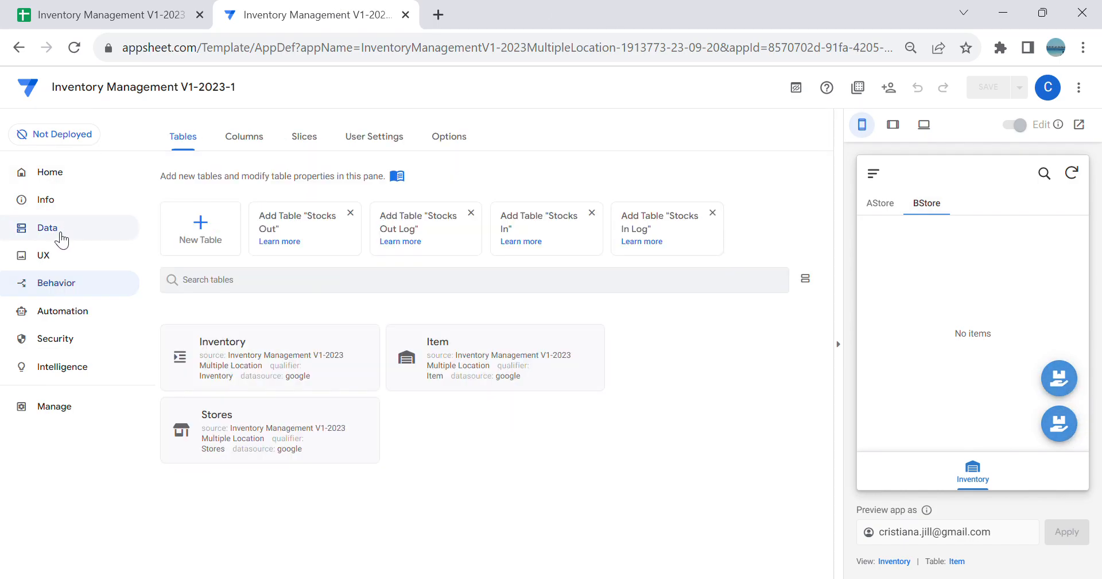
left_click(303, 139)
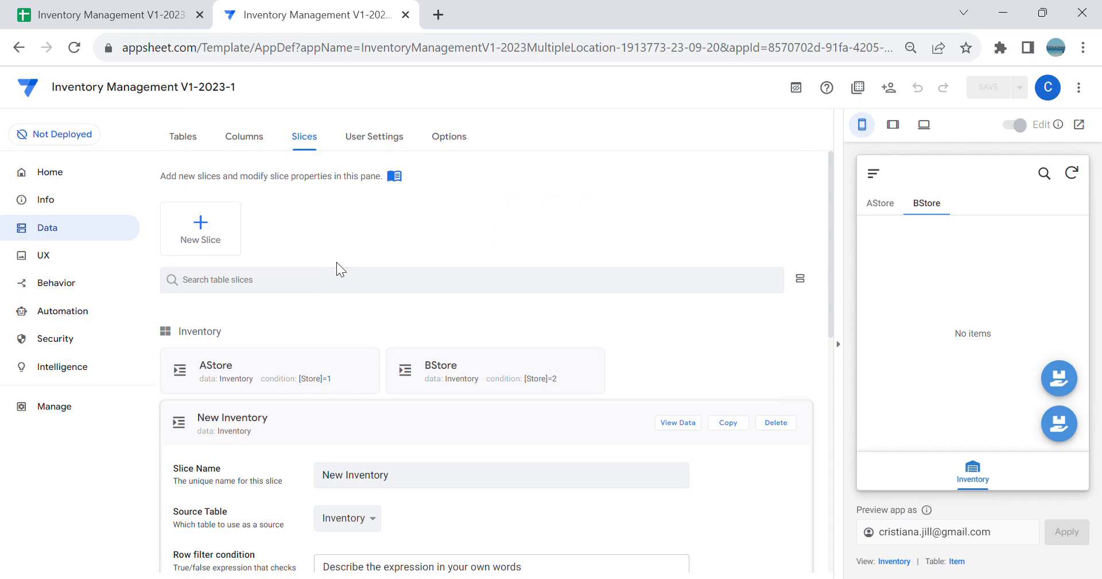
left_click(447, 429)
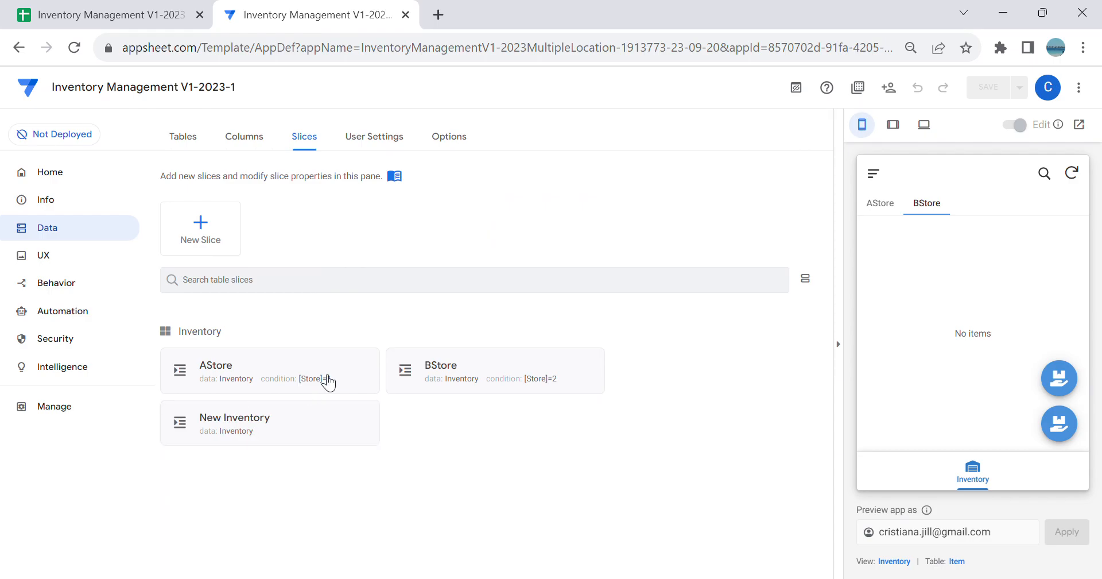
left_click(255, 369)
scroll(536, 315, "down", 7)
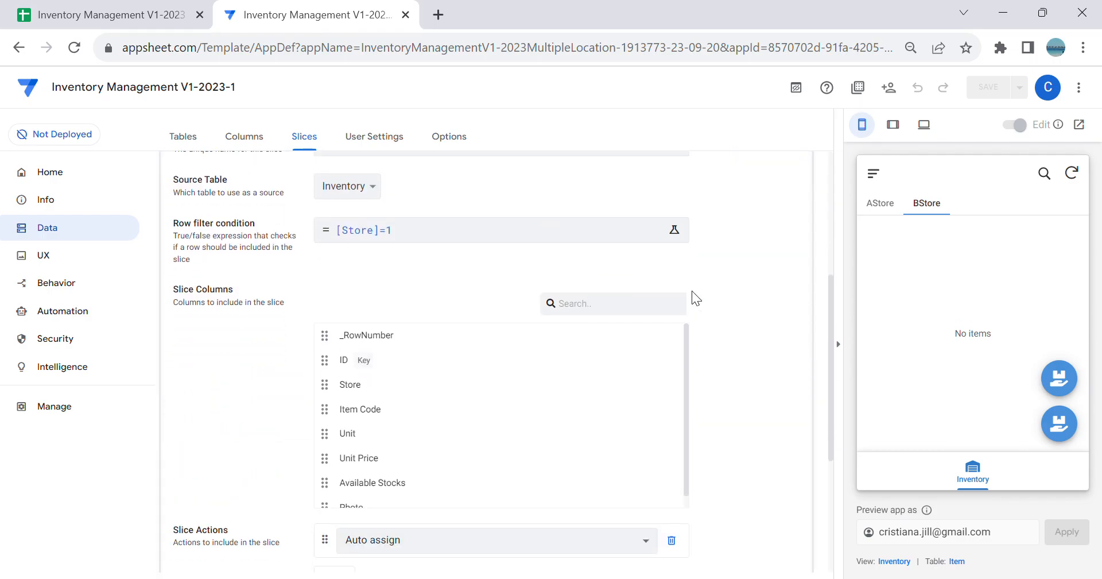
left_click(514, 371)
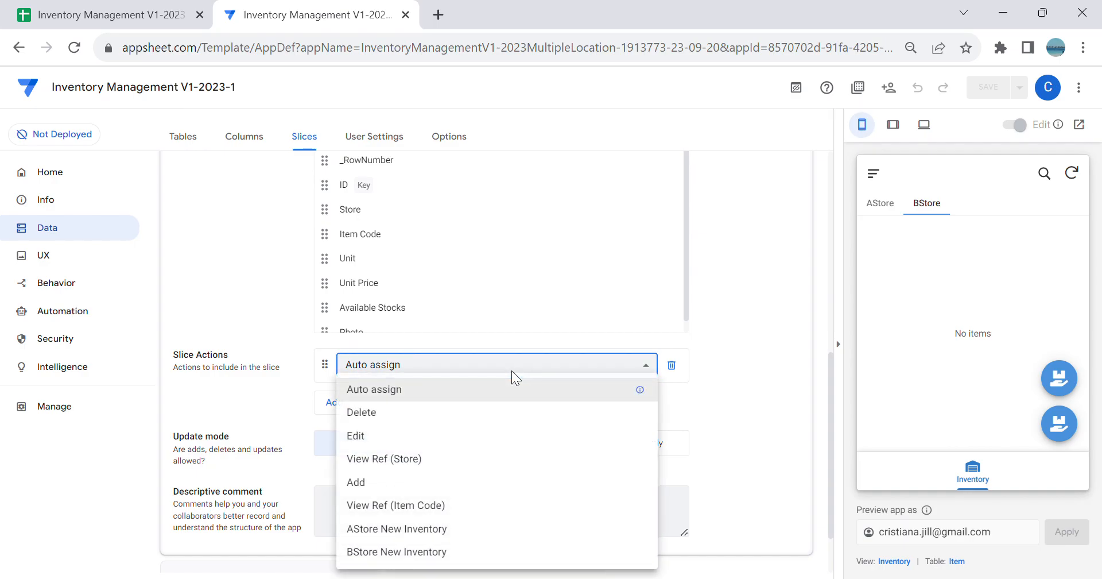
left_click(457, 535)
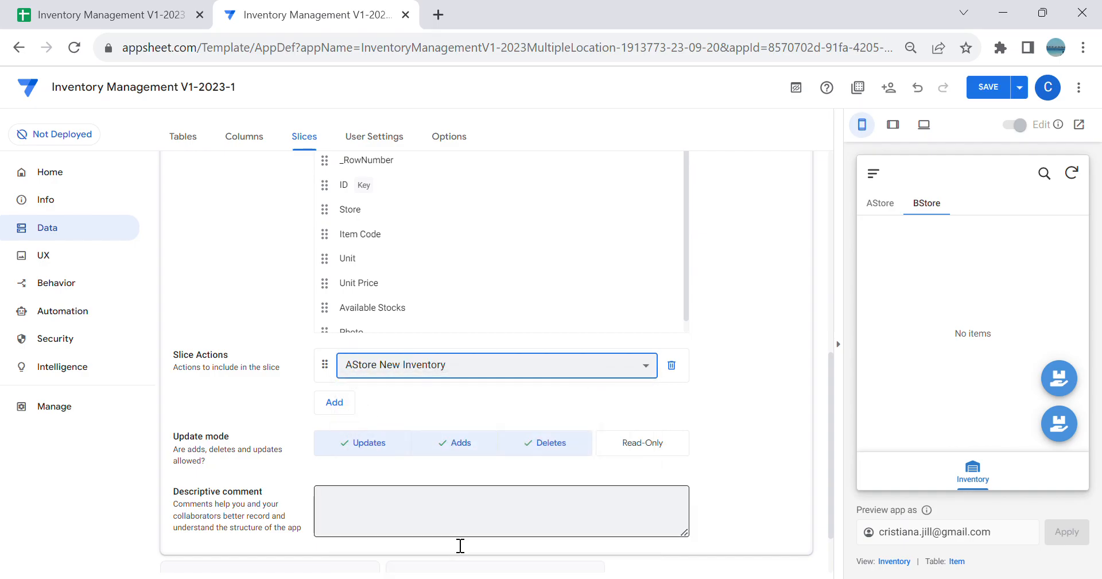
scroll(473, 398, "up", 6)
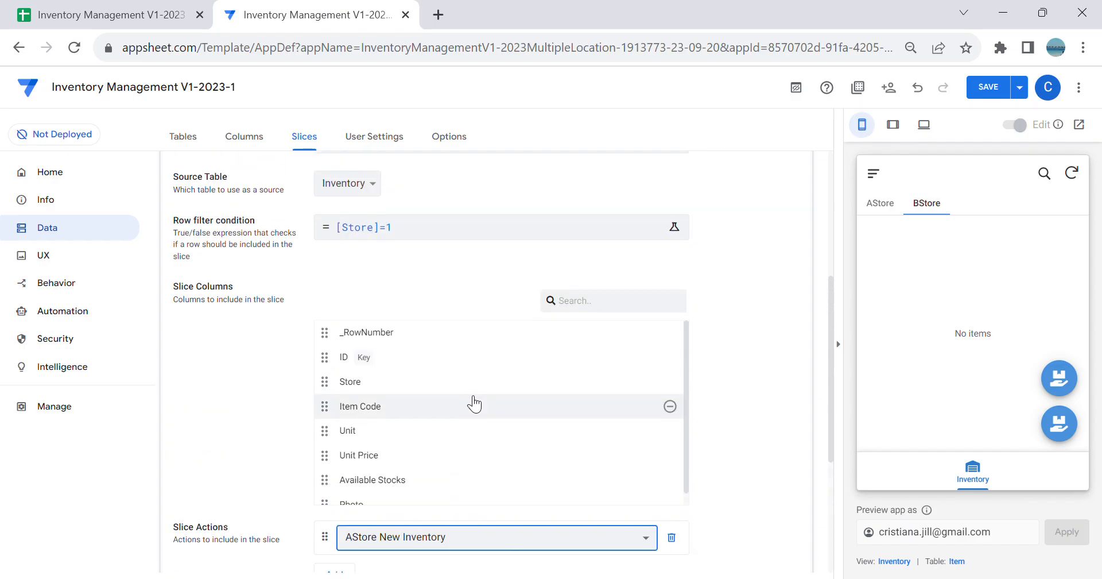
left_click(440, 272)
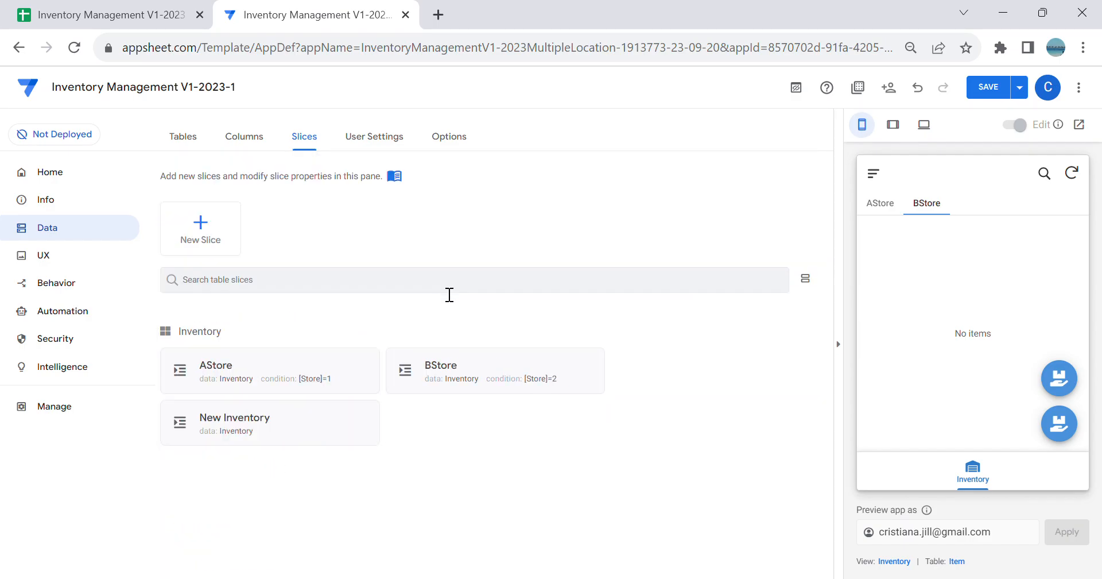
Step: Set the BStore slice's action to BStore New Inventory, then save the app and check the BStore tab in the preview
left_click(545, 361)
scroll(574, 344, "down", 10)
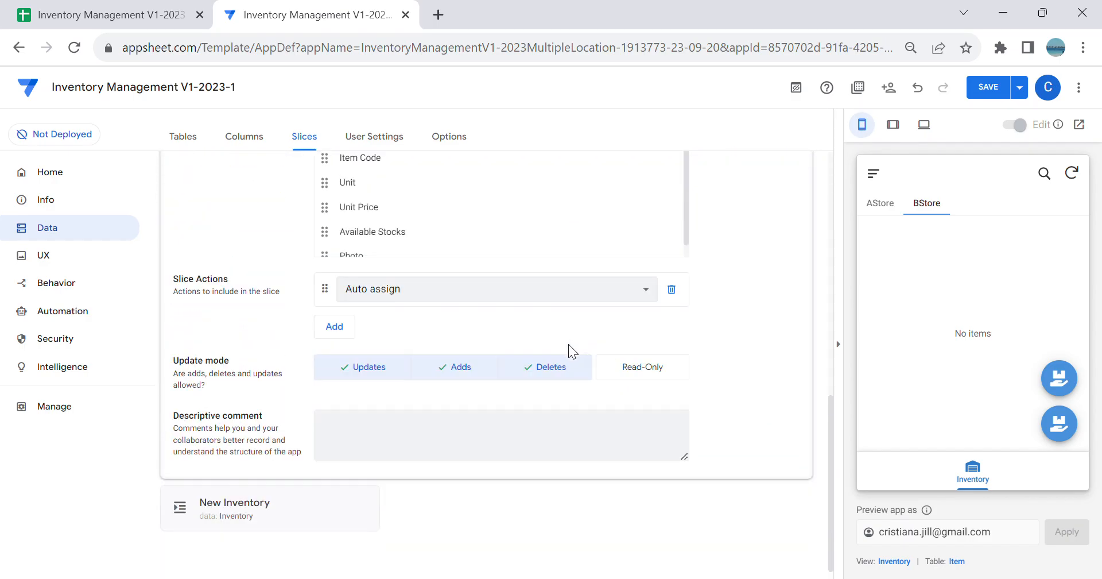
left_click(435, 288)
left_click(433, 487)
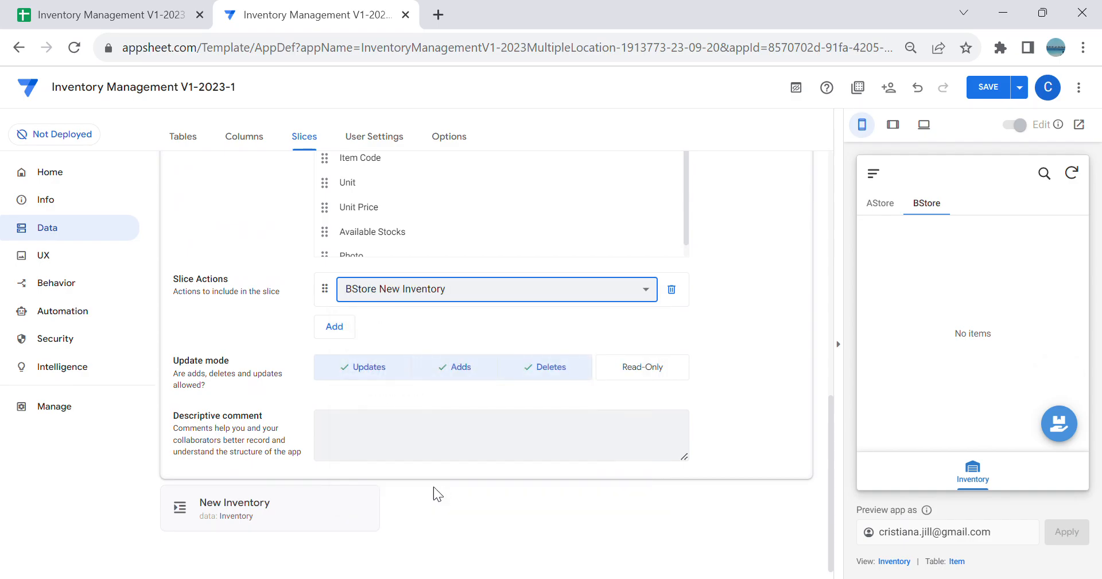
left_click(988, 89)
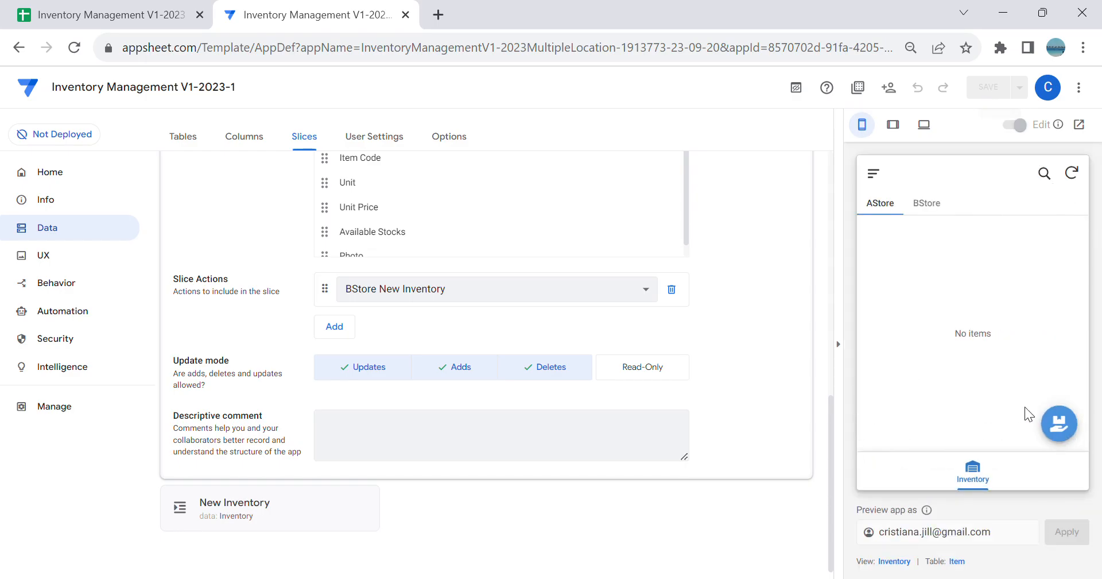
left_click(934, 208)
Step: Set the app's primary color to the preset blue and choose the checklist-with-pencil image as the app logo
left_click(57, 264)
left_click(306, 138)
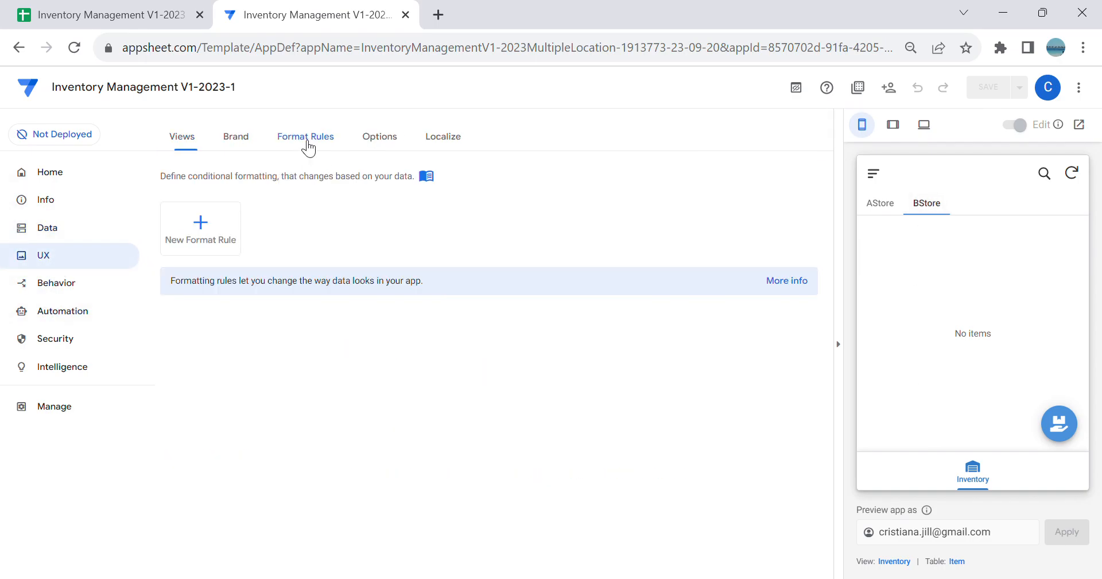
left_click(256, 150)
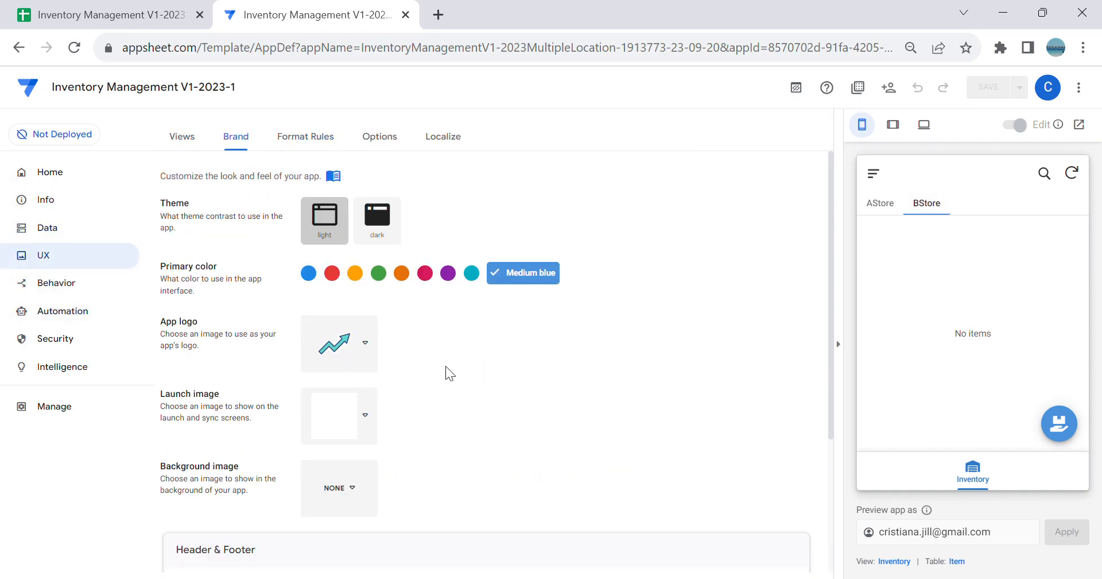
left_click(311, 275)
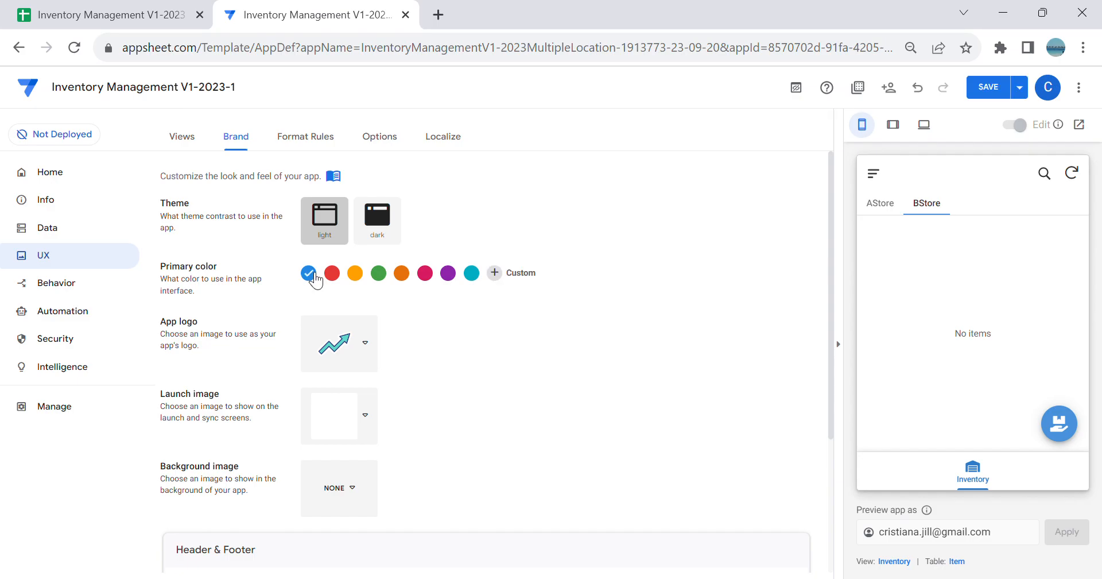
left_click(372, 346)
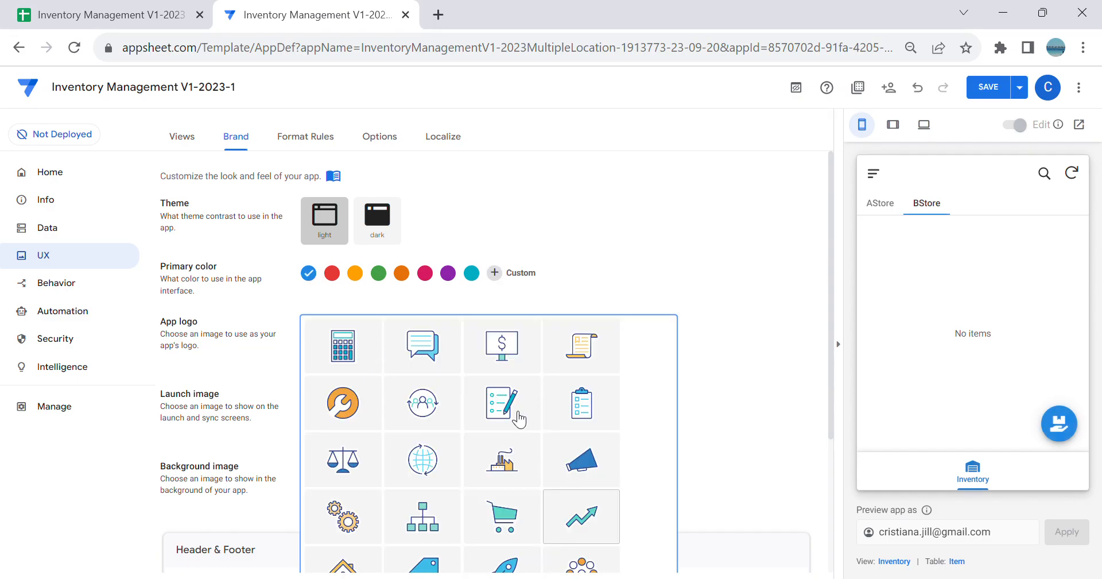
left_click(502, 403)
Step: Turn on the view name in the header, keep the black-and-white style after trying Accented Footer, and save the app
scroll(605, 319, "down", 3)
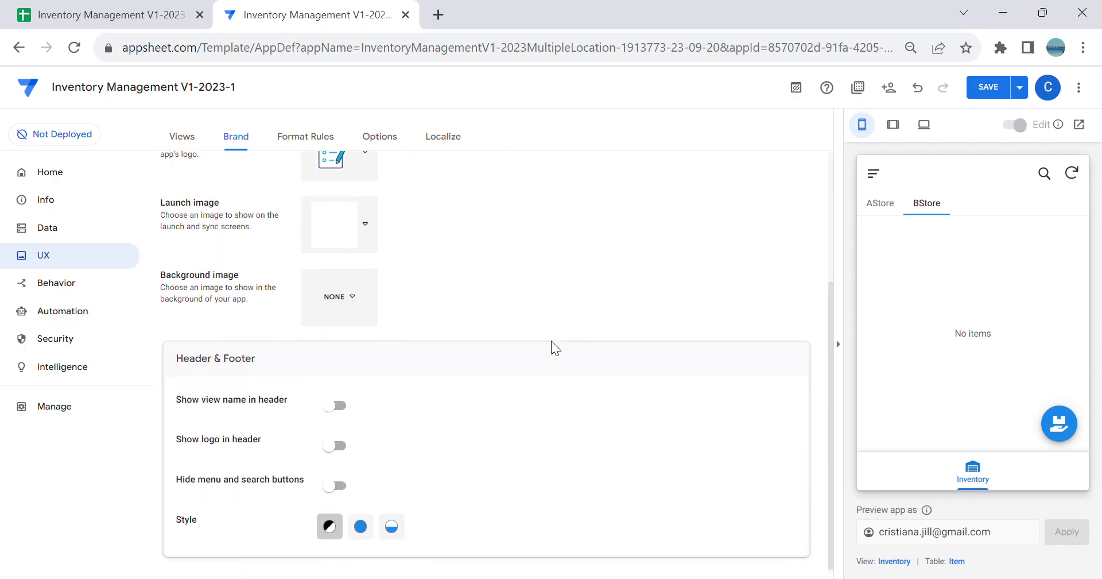
left_click(338, 402)
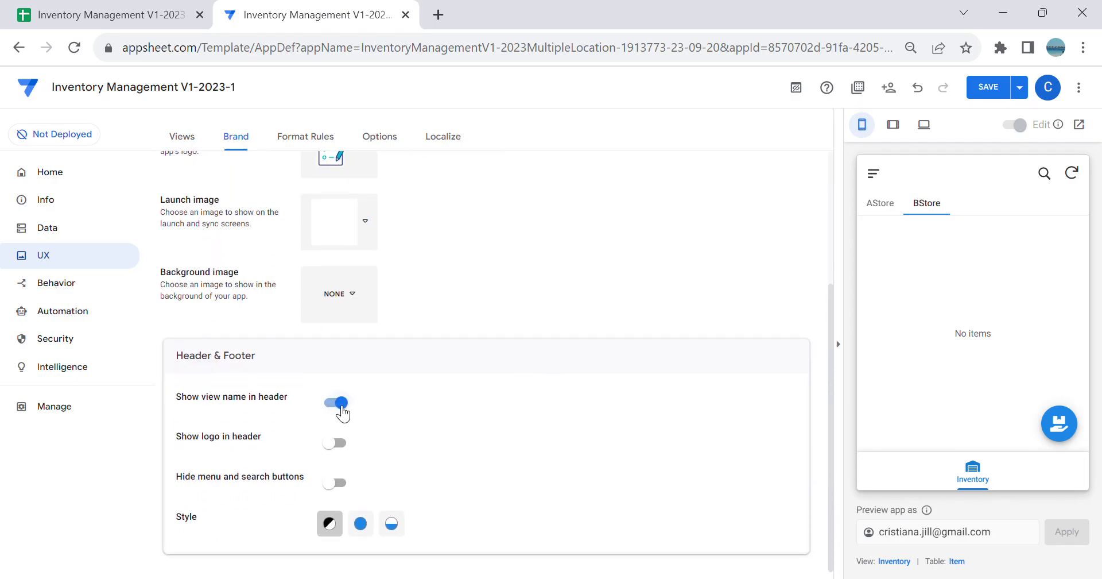
left_click(392, 526)
left_click(331, 523)
left_click(994, 87)
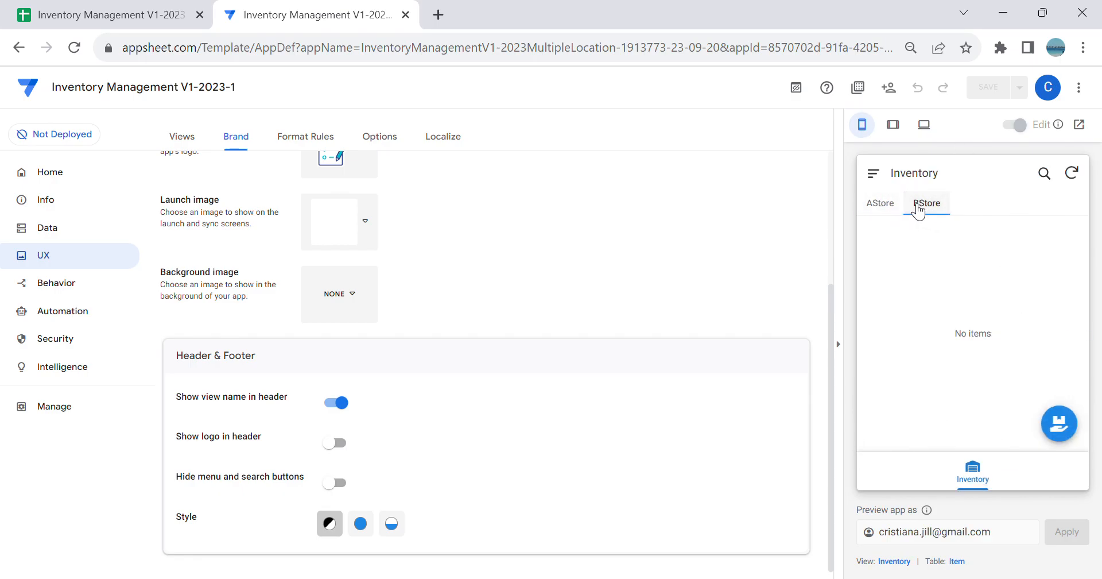
Step: Open the New Inventory form from the AStore tab of the preview and look through its fields
left_click(920, 212)
left_click(881, 210)
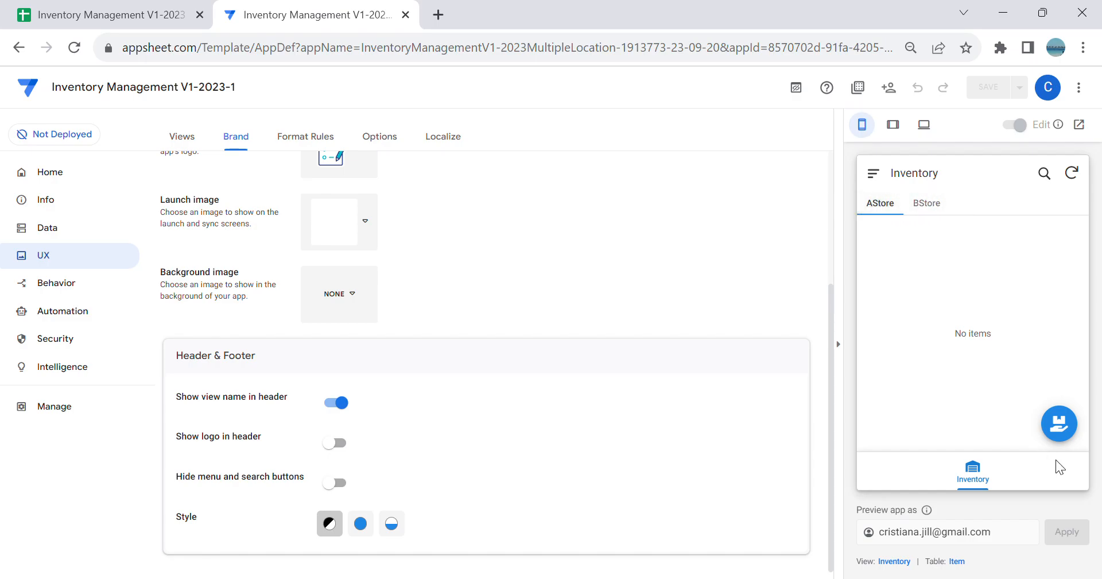
left_click(1066, 422)
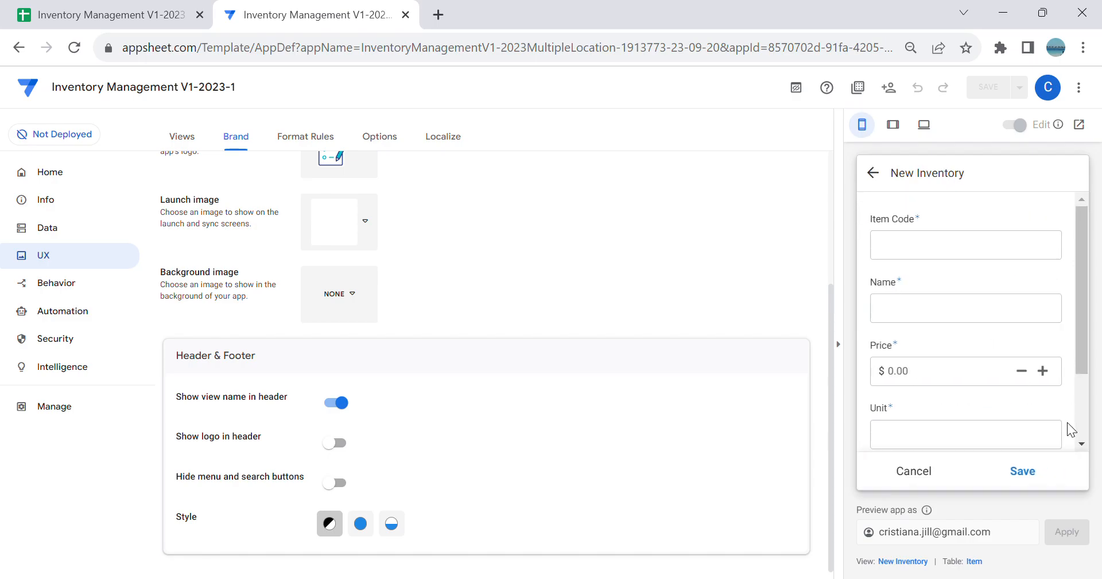
scroll(1004, 316, "down", 2)
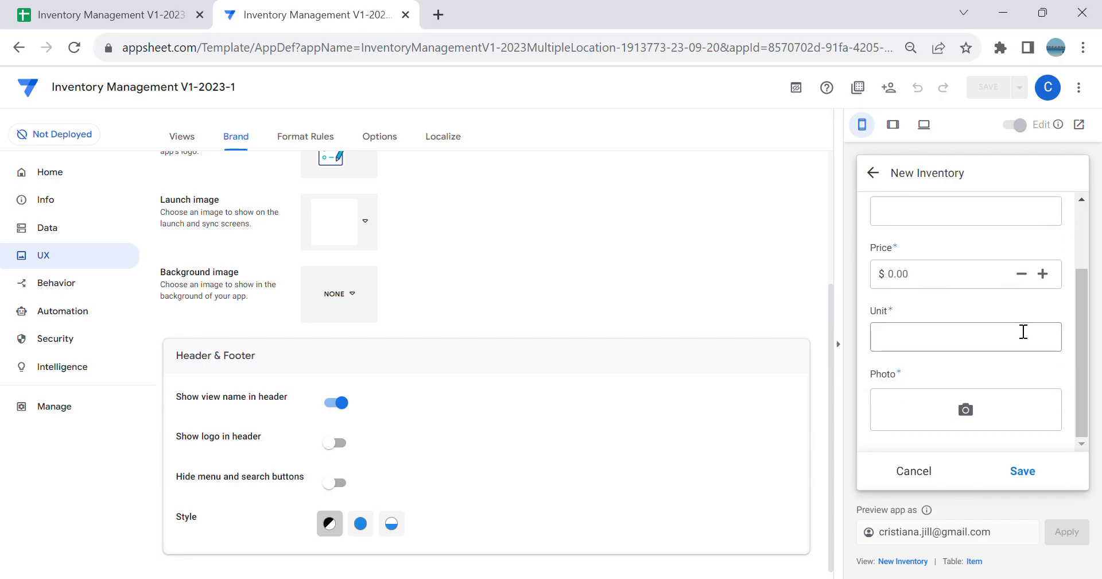
Step: Add an All other columns entry to the New Inventory view's column order and look through the available columns
left_click(915, 563)
scroll(769, 430, "down", 6)
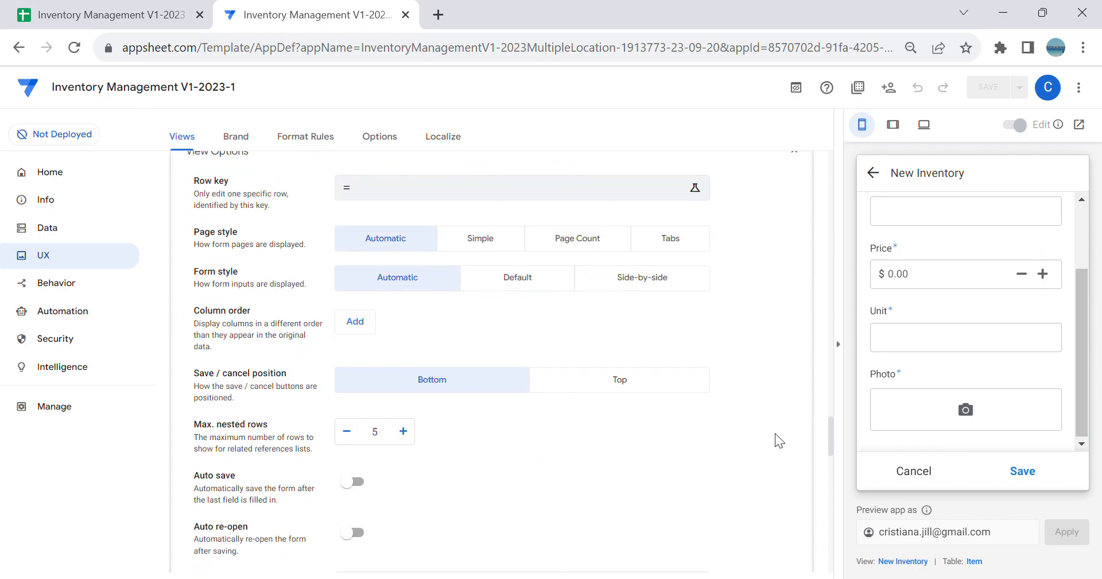
left_click(361, 324)
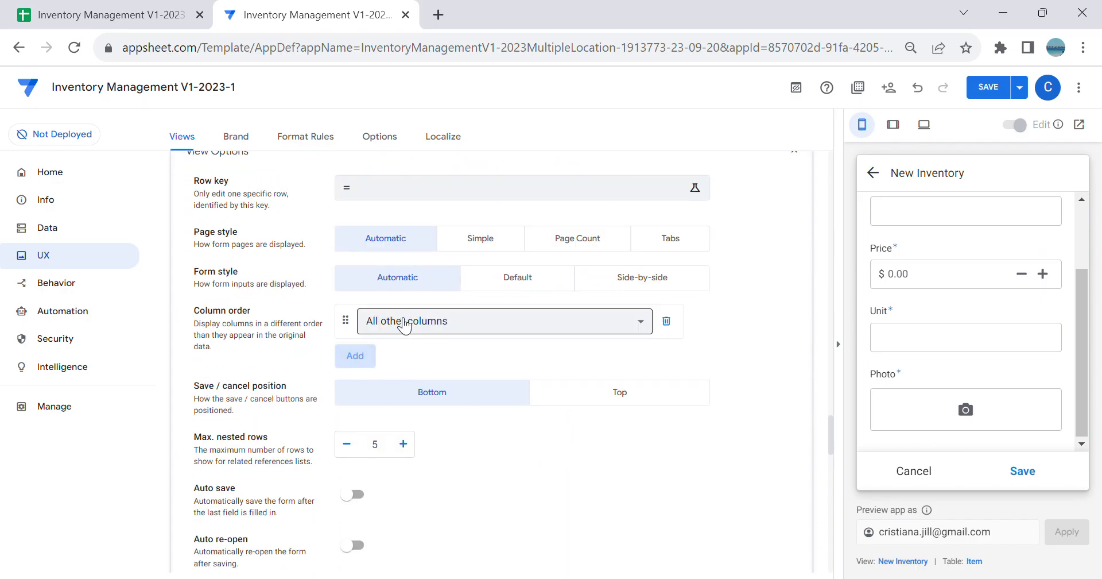
left_click(396, 321)
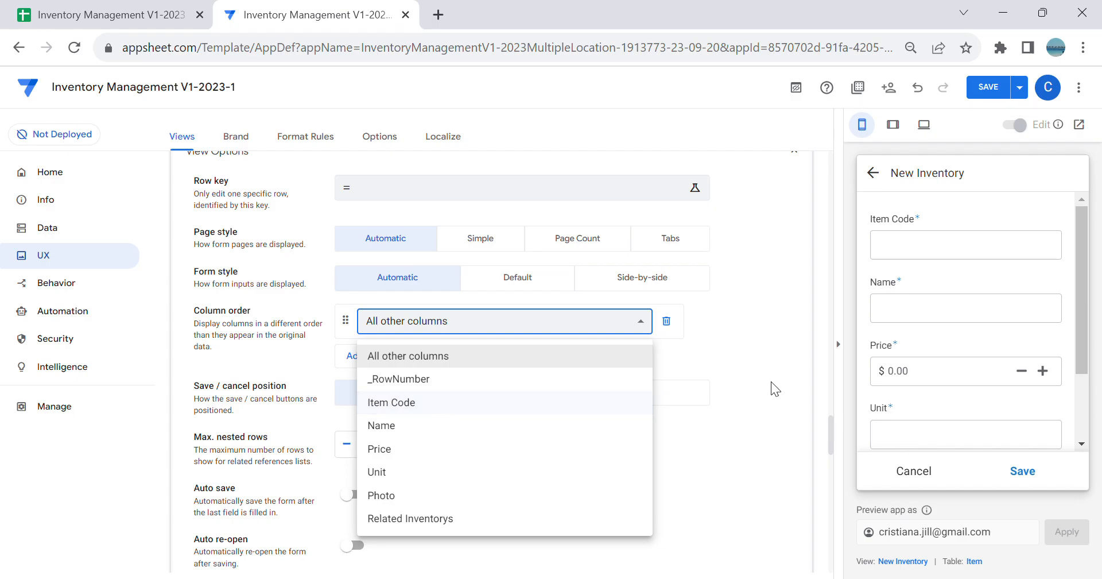
left_click(750, 319)
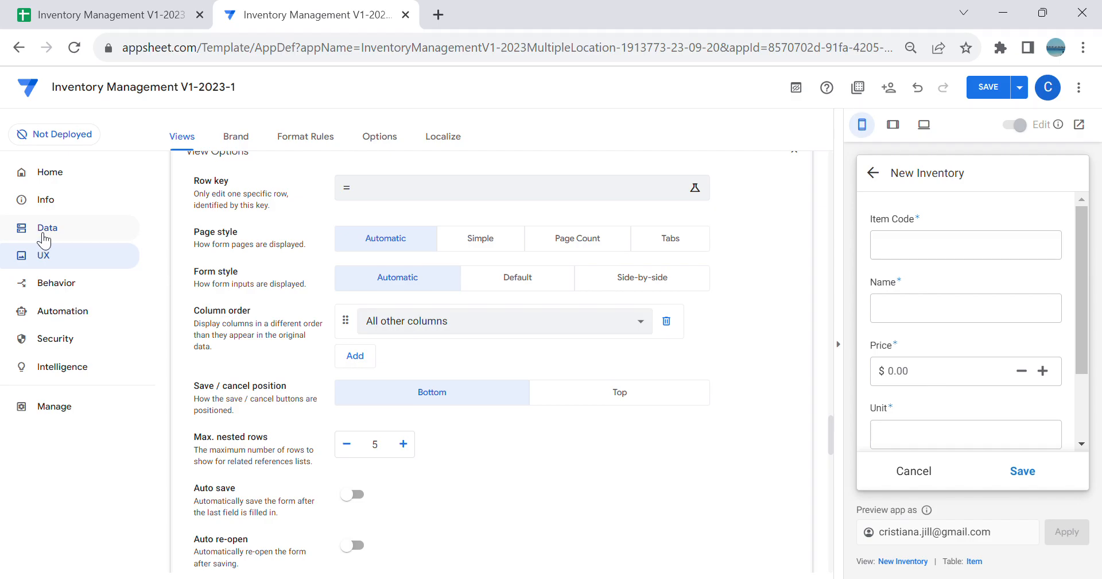
Step: Check the source table and included columns of the New Inventory slice
left_click(38, 233)
left_click(304, 138)
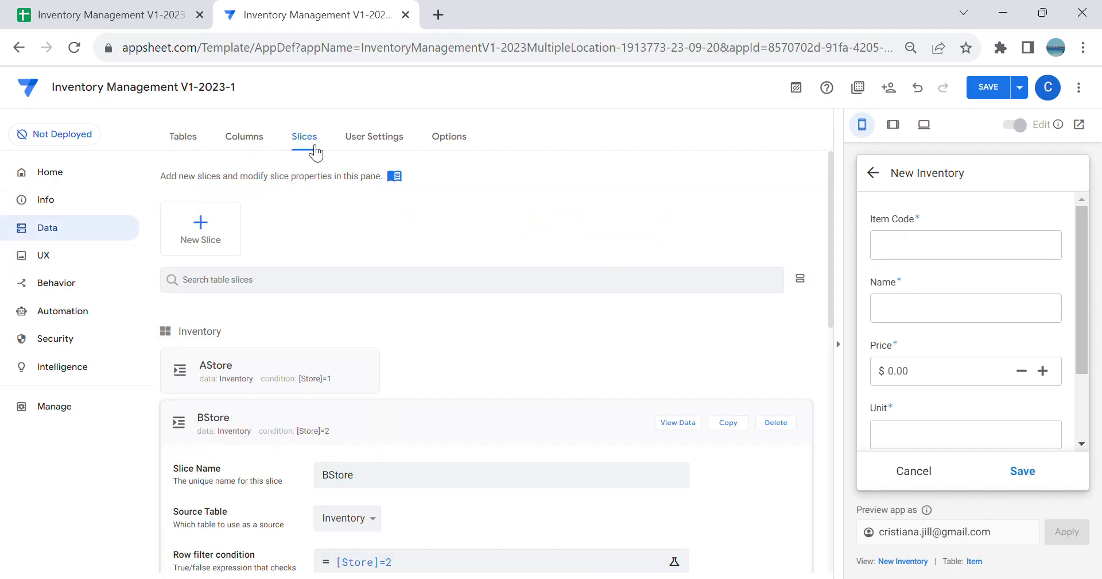
left_click(495, 411)
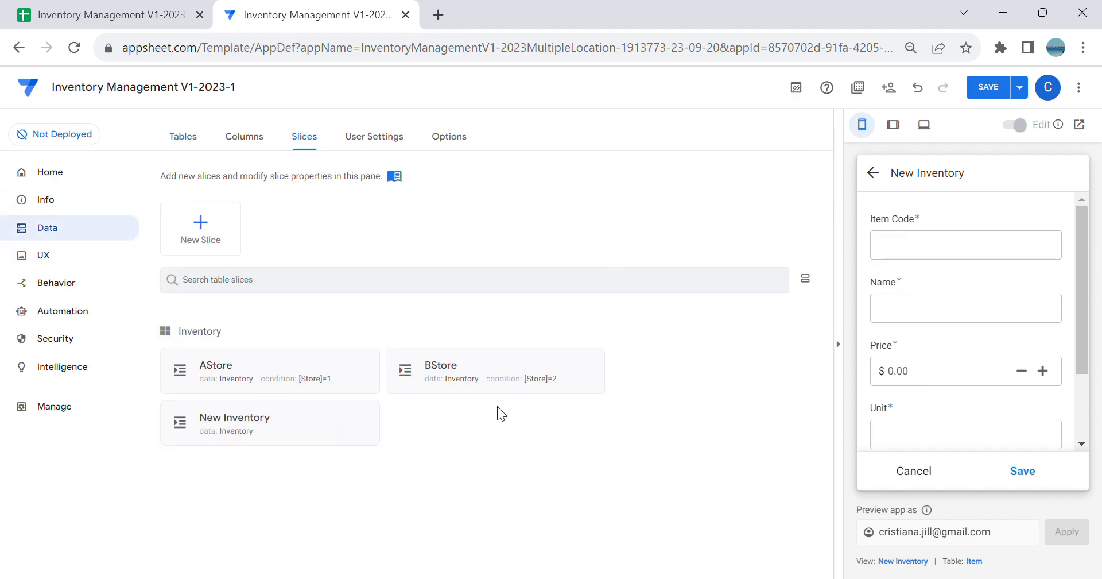
left_click(319, 432)
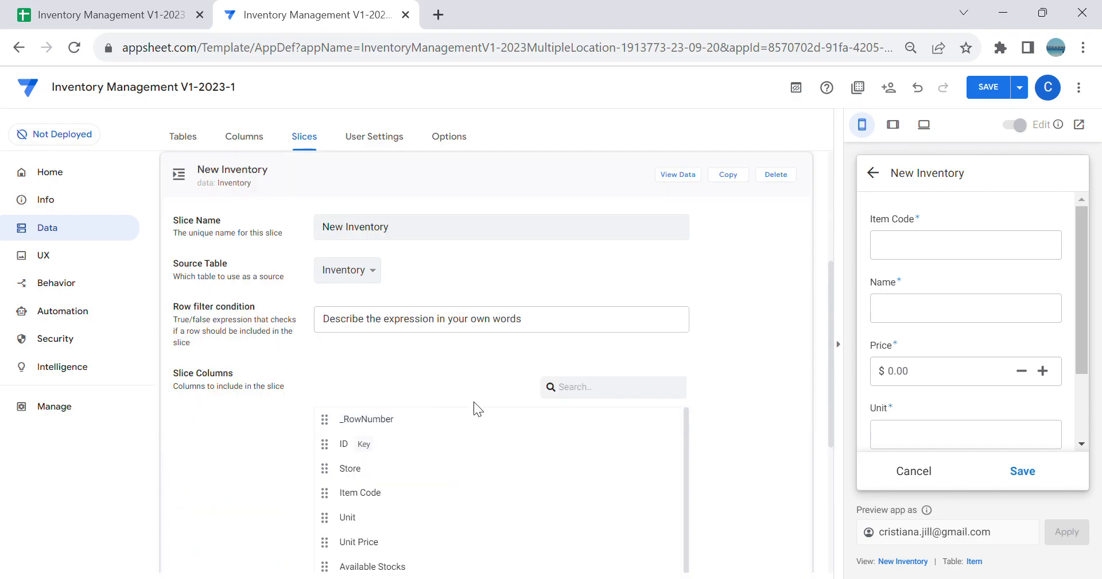
scroll(498, 496, "down", 1)
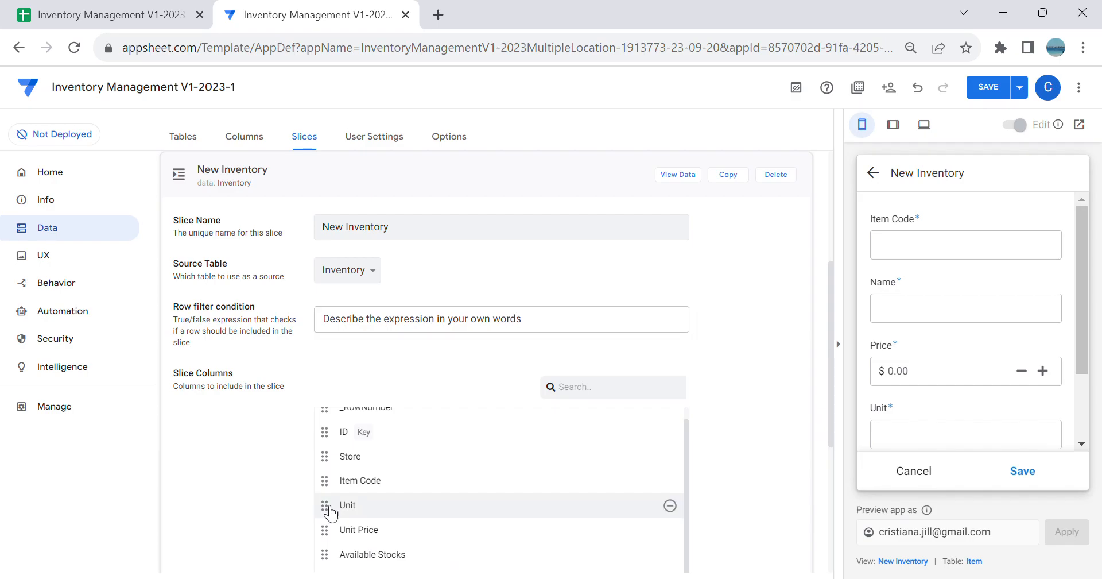
Step: Reopen the AStore New Inventory form in the preview and go to the settings of the view it displays
left_click(873, 173)
left_click(930, 203)
left_click(881, 204)
left_click(1059, 424)
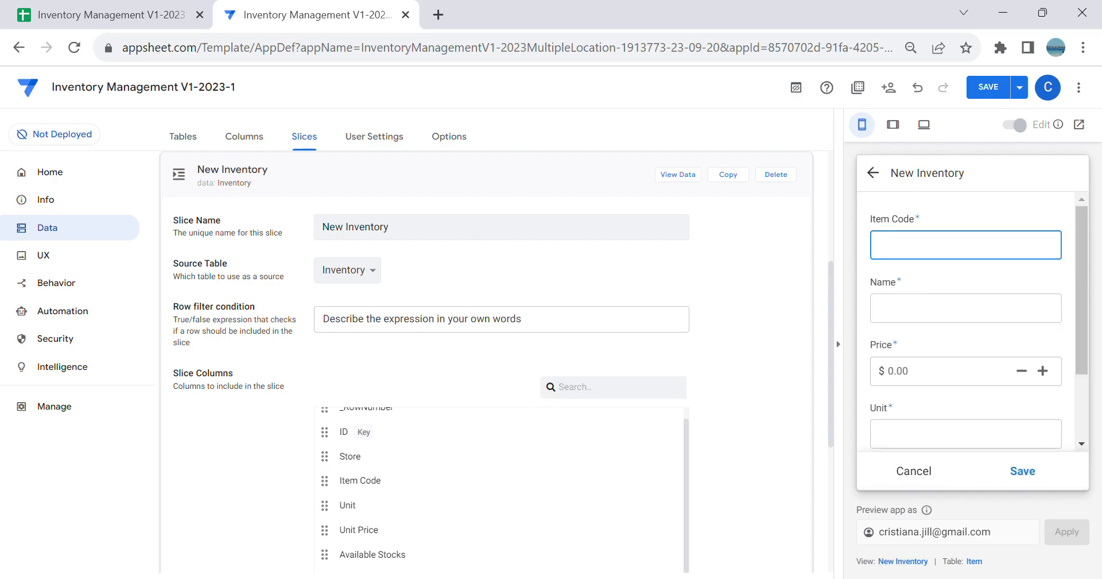
left_click(903, 561)
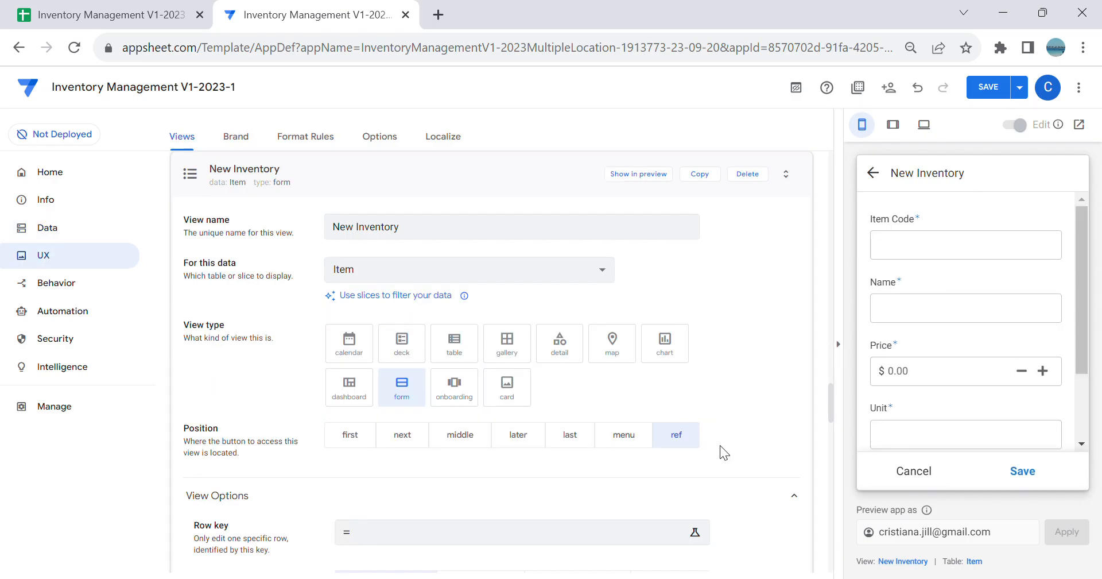
Step: Compare the New Inventory view's column order choices with the data source assigned to the view
scroll(698, 395, "down", 6)
left_click(476, 321)
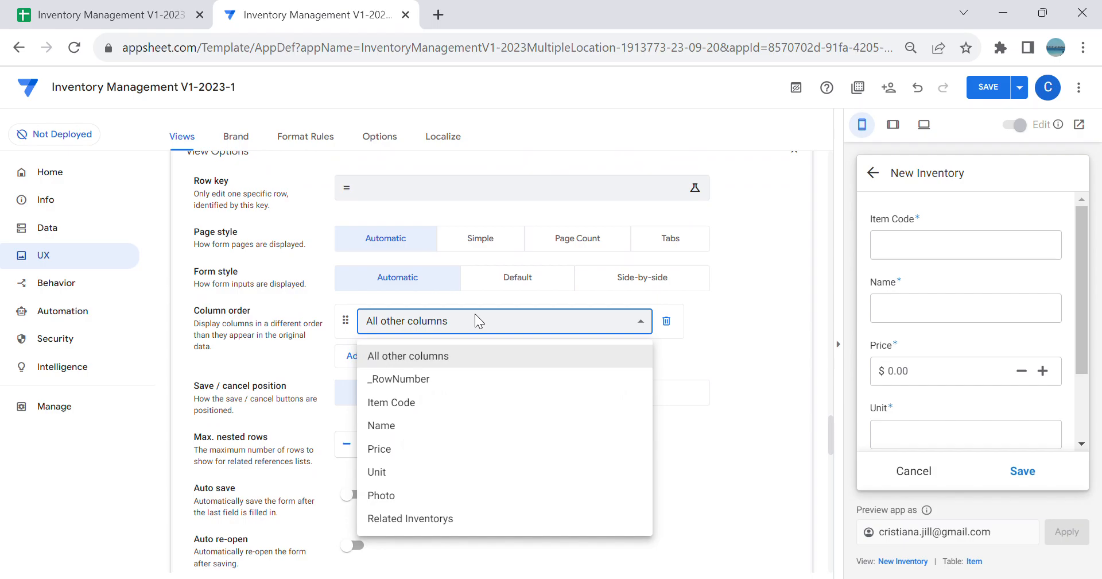
left_click(655, 391)
scroll(339, 300, "up", 3)
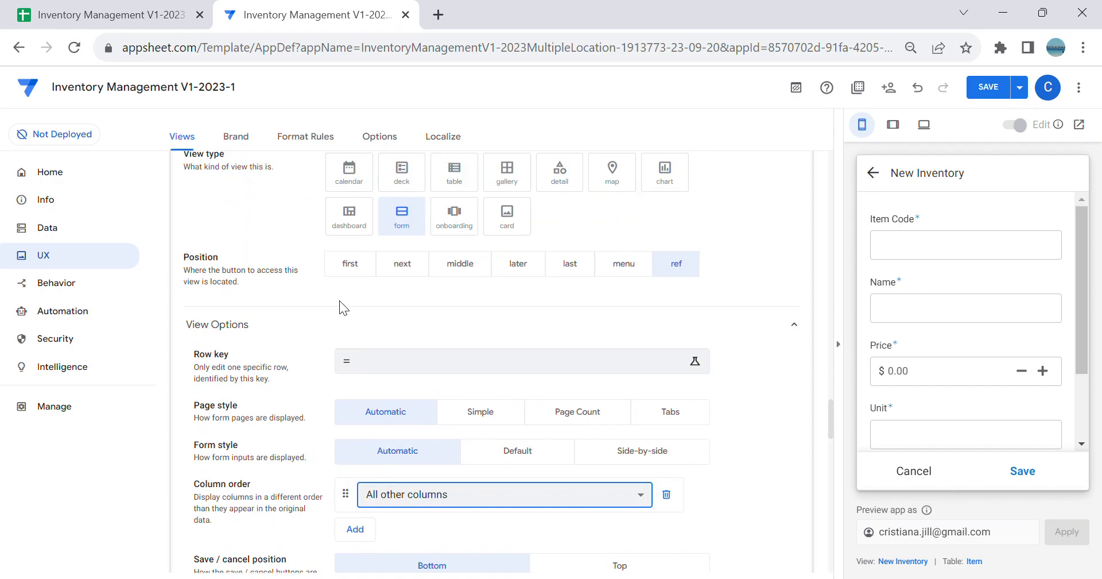
scroll(339, 301, "up", 4)
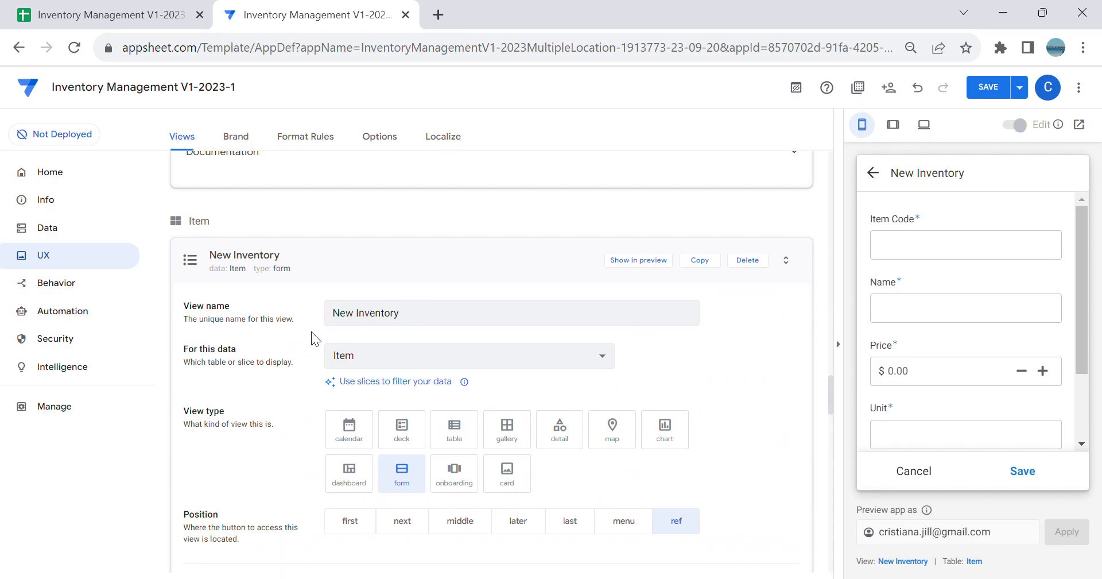
Step: Set the New Inventory form view's data source to the New Inventory slice and save the app
left_click(381, 356)
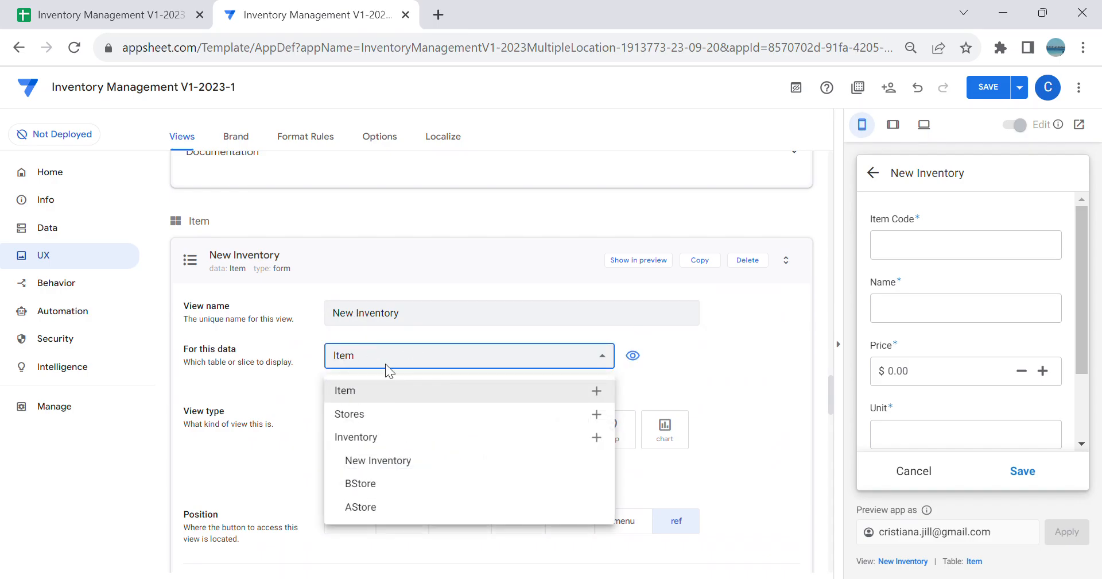
left_click(406, 462)
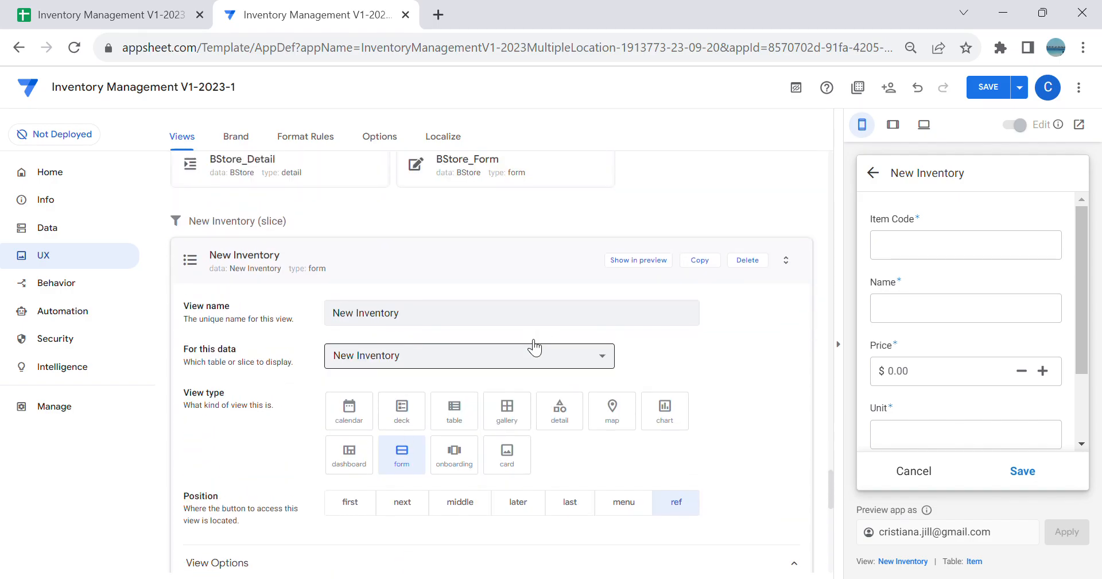
left_click(977, 90)
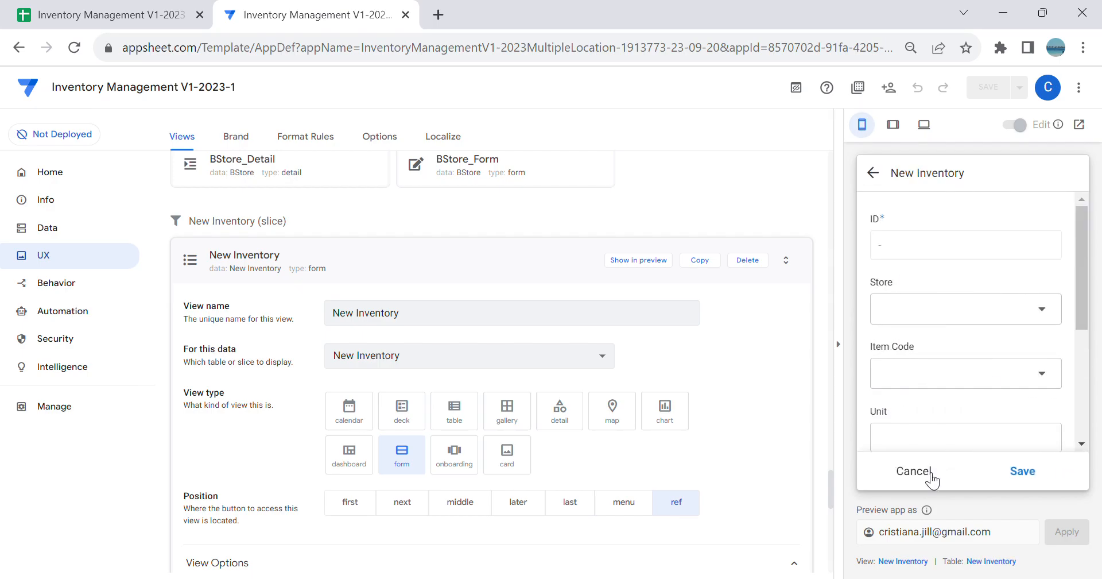
Step: Check in the preview which store the New Inventory form fills in when opened from AStore and from BStore
left_click(924, 474)
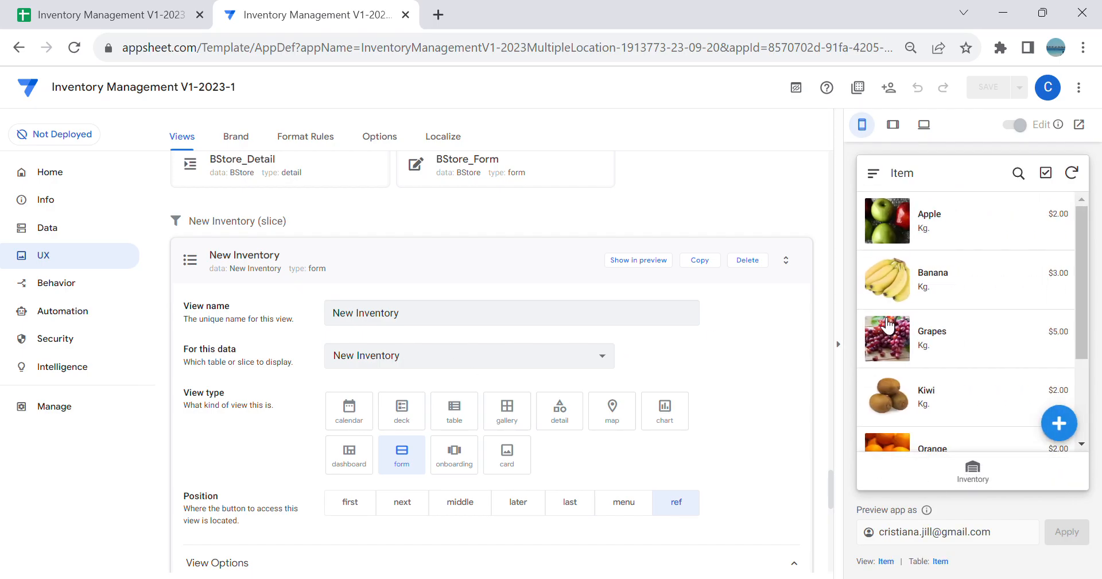
left_click(992, 475)
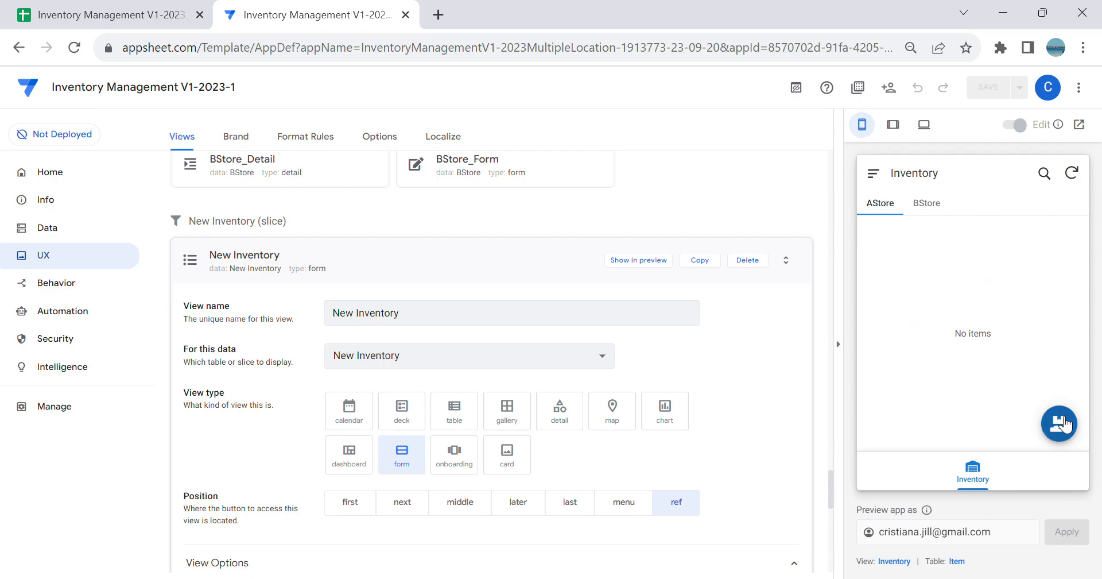
left_click(1060, 423)
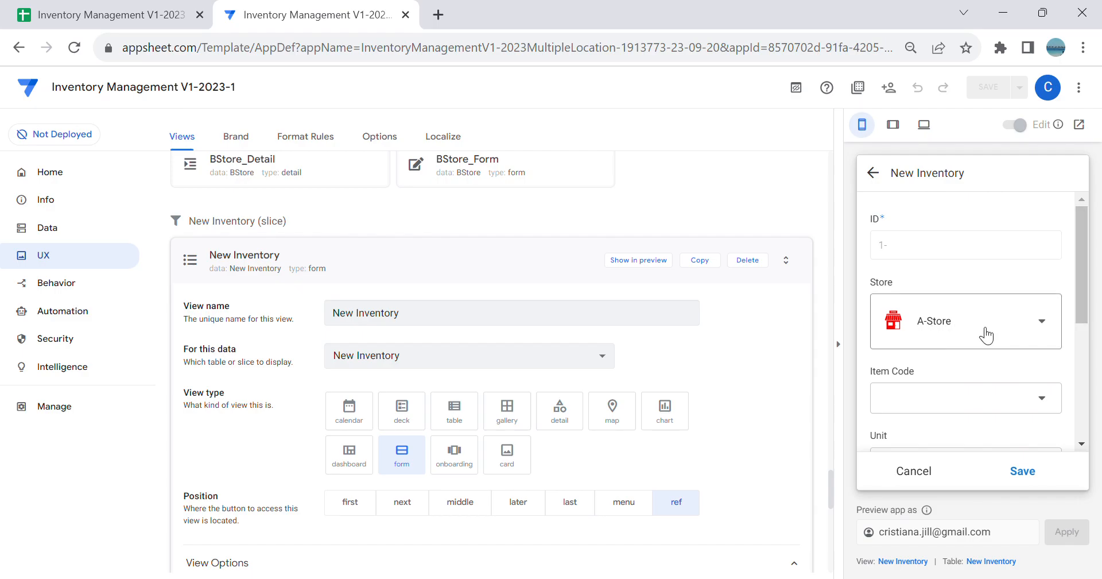
left_click(917, 472)
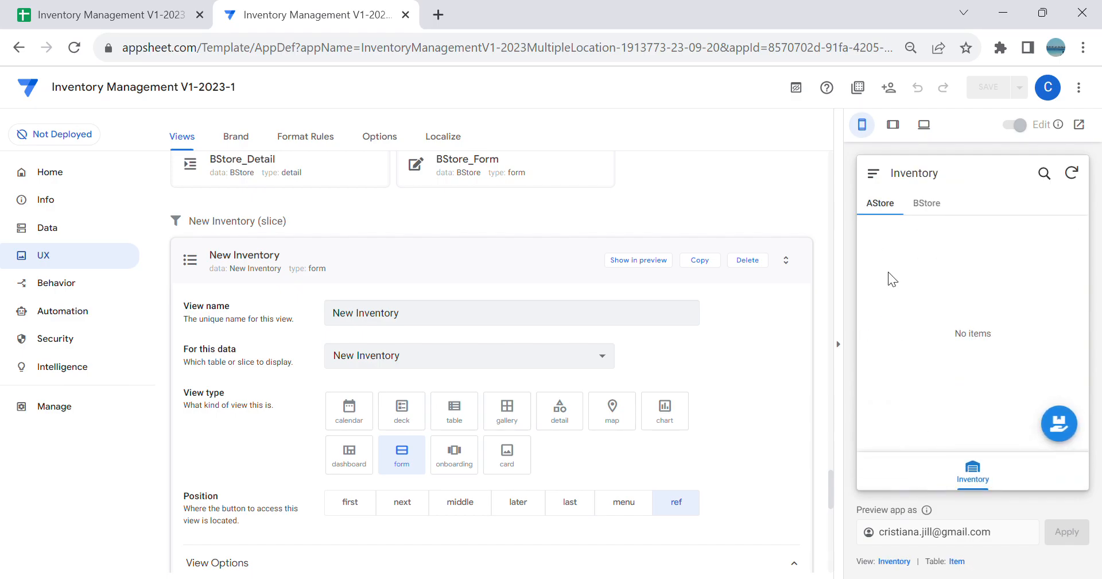
left_click(939, 213)
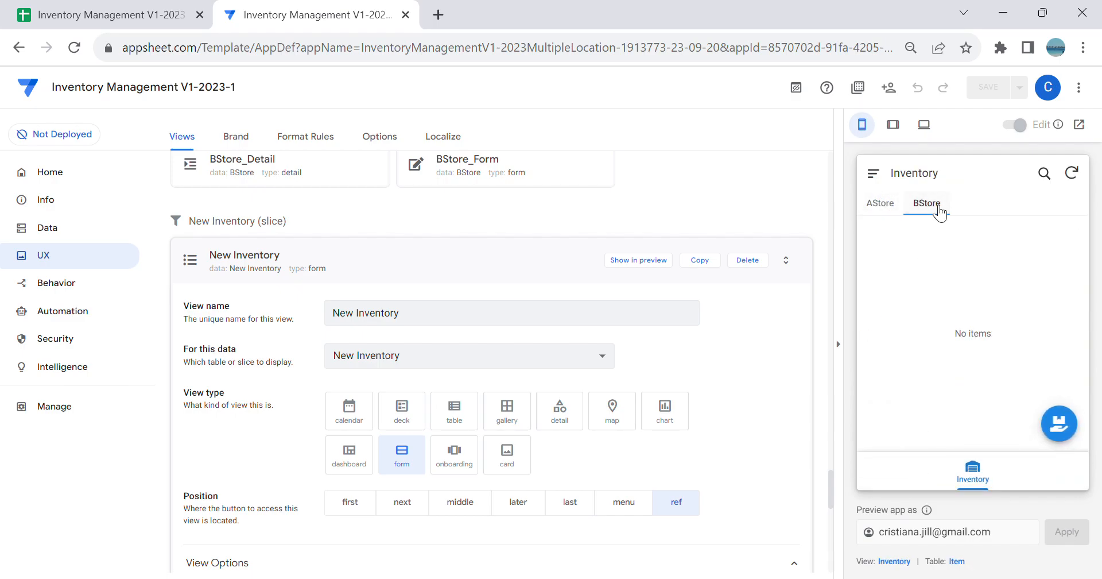
left_click(1059, 424)
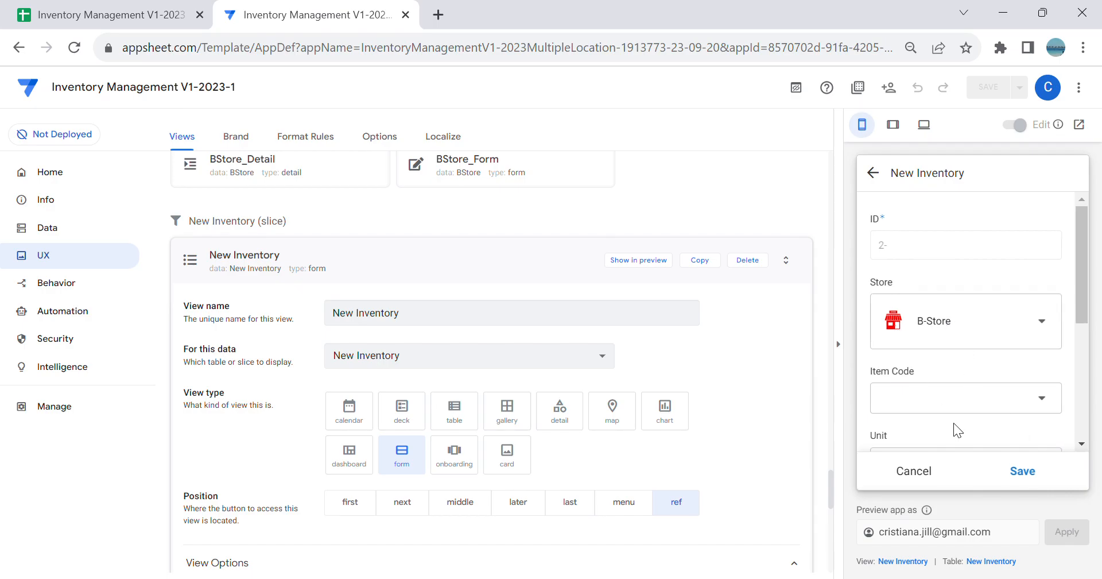
left_click(925, 475)
Step: Review the initial value formula of the ID column in the Inventory table without changing it
left_click(57, 231)
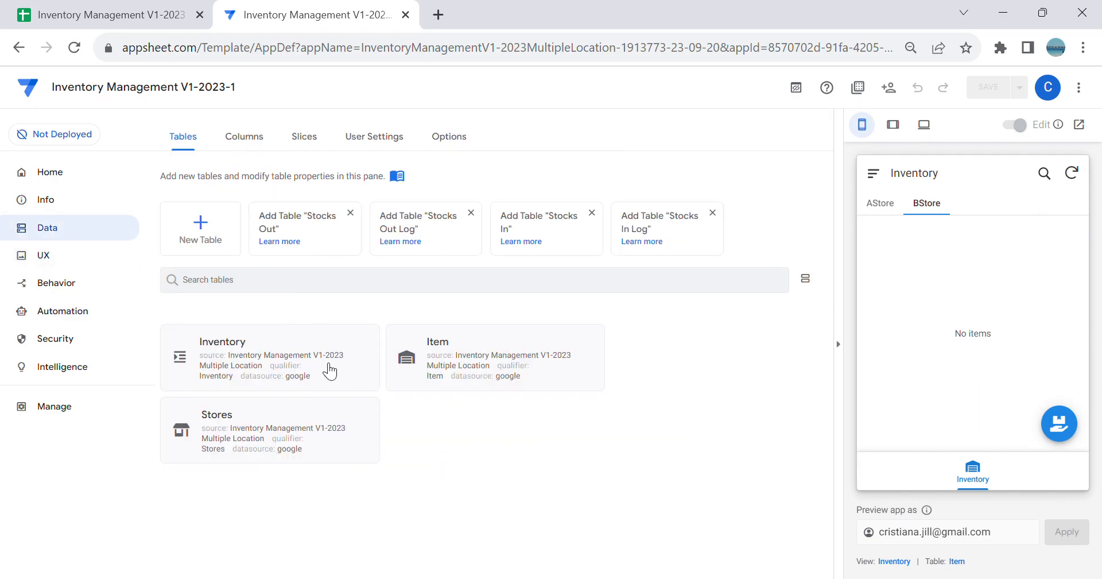
left_click_drag(281, 376, 275, 365)
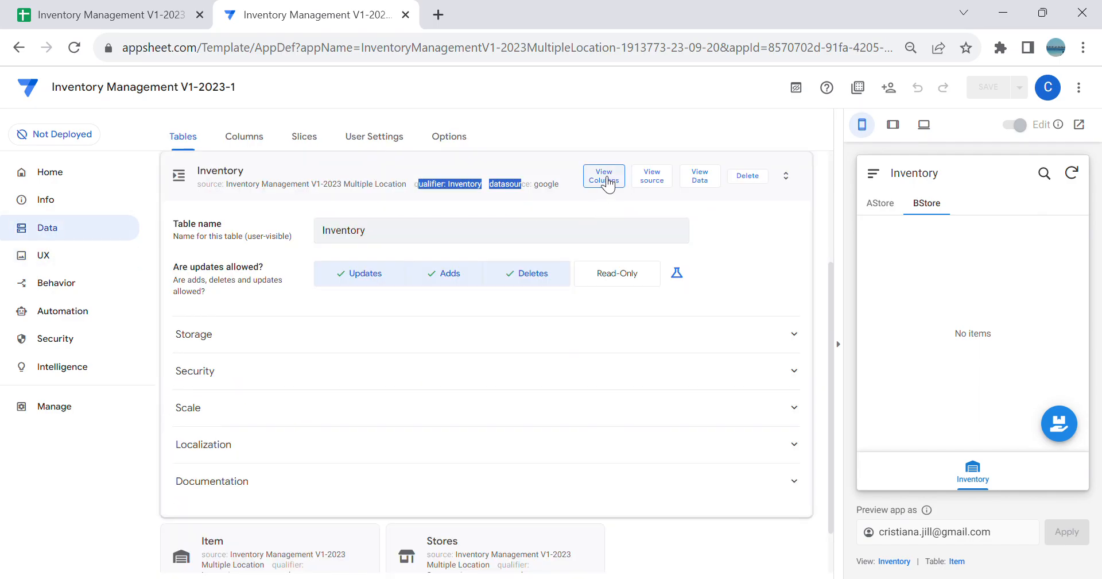
left_click(608, 183)
left_click(190, 296)
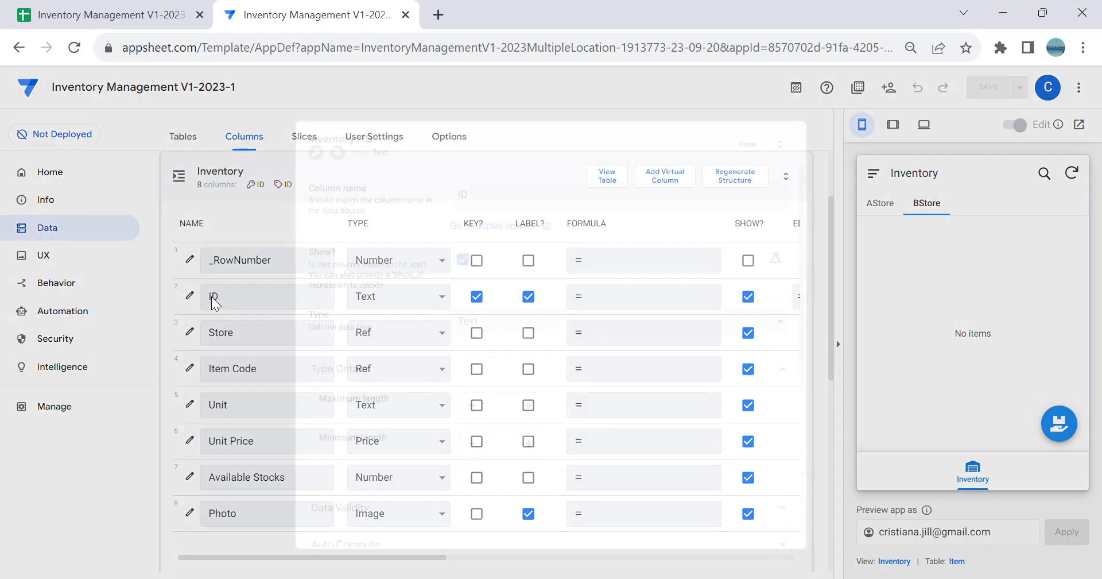
scroll(591, 342, "down", 5)
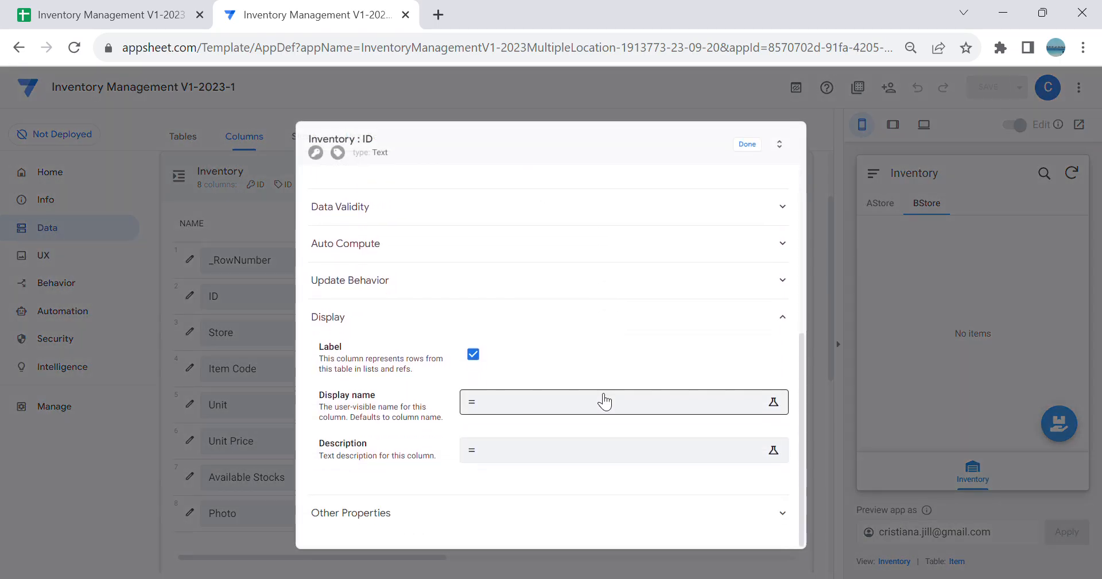
scroll(587, 386, "up", 3)
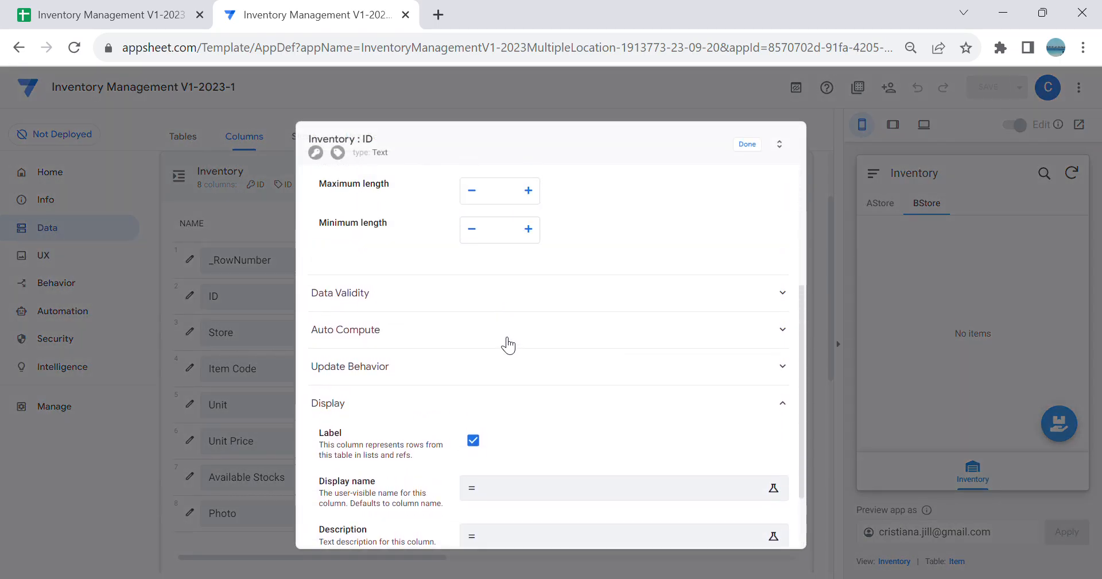
left_click(507, 339)
left_click(591, 416)
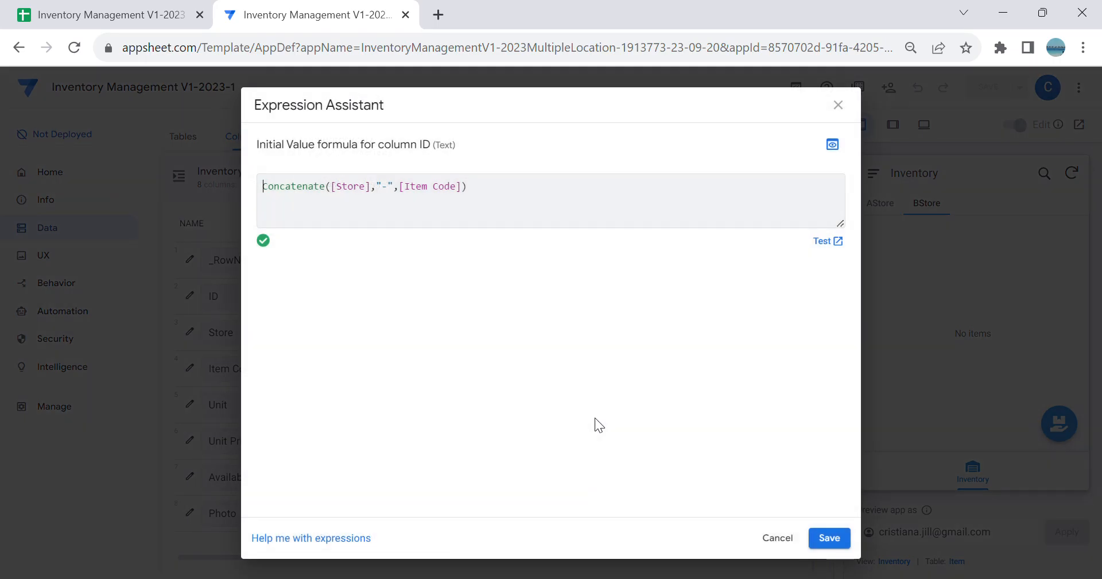
left_click(790, 540)
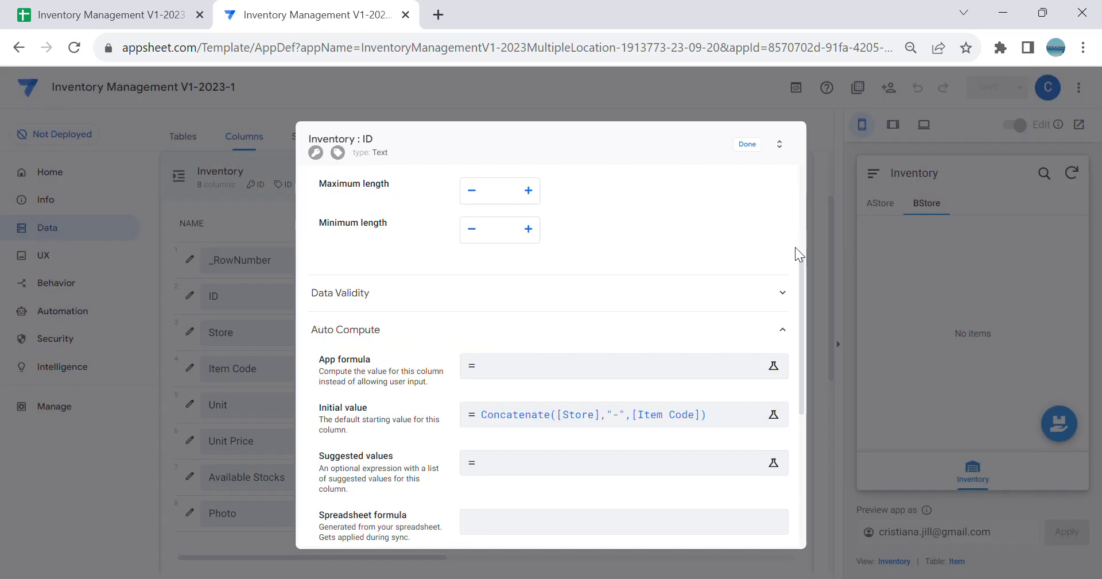
left_click(746, 147)
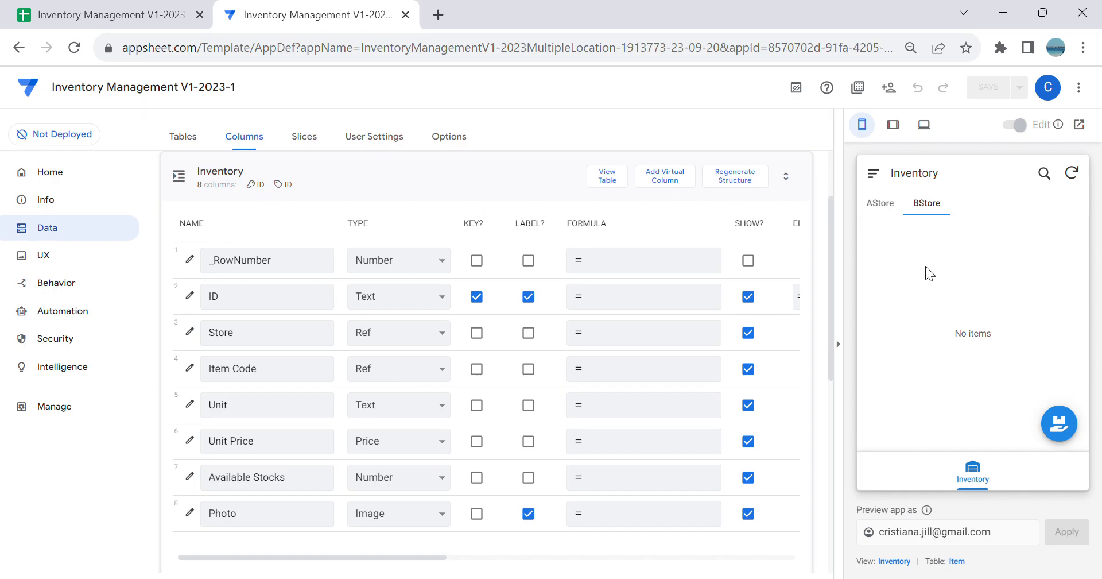
Step: Choose Apple as the item code in AStore's New Inventory form to check the generated ID, and discard the entry
left_click(899, 202)
left_click(1060, 423)
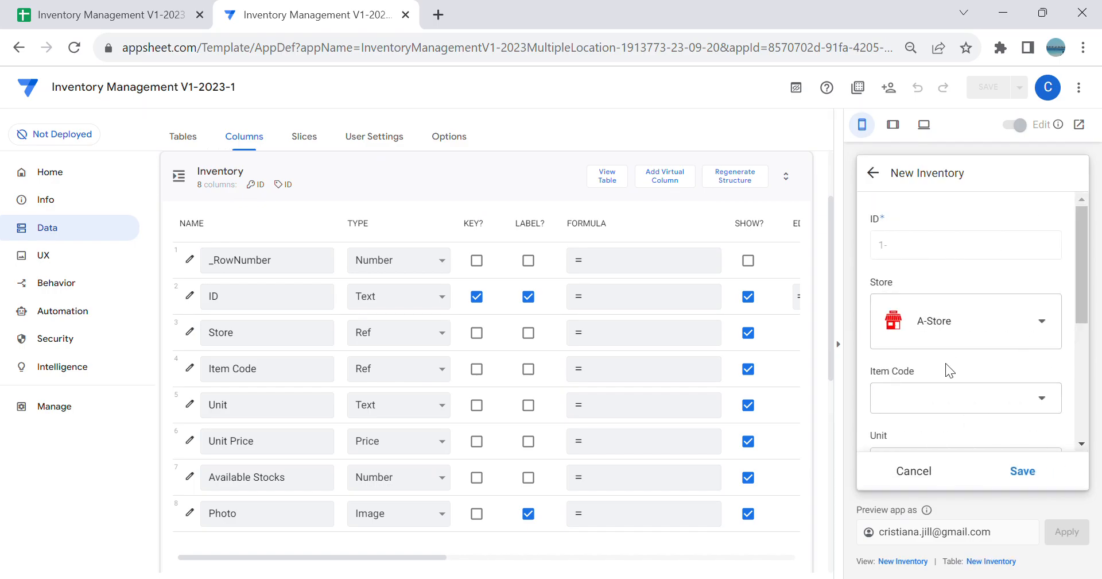
left_click(944, 399)
left_click(976, 289)
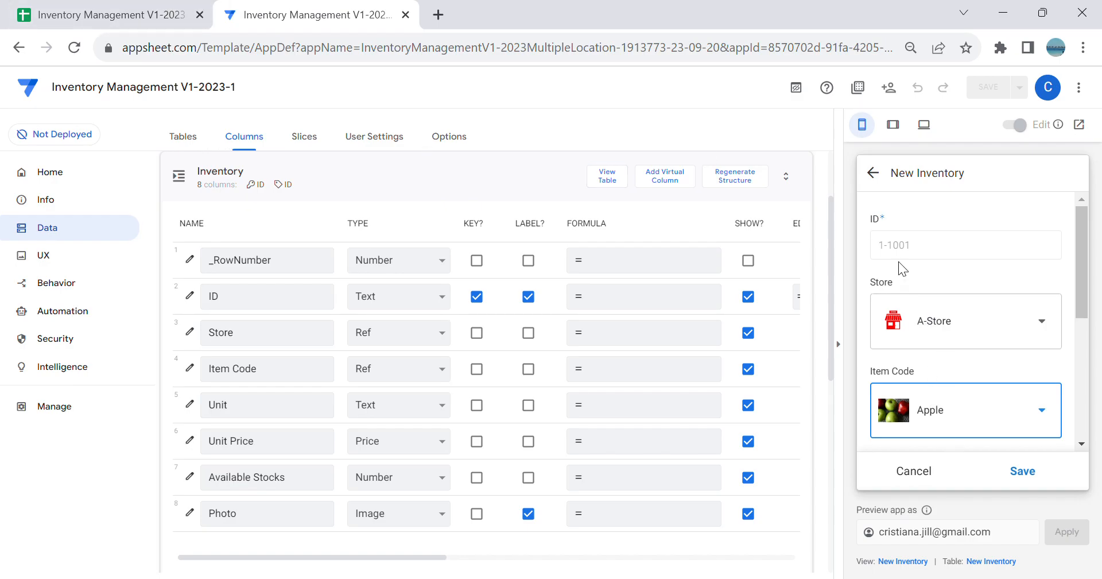
left_click(877, 179)
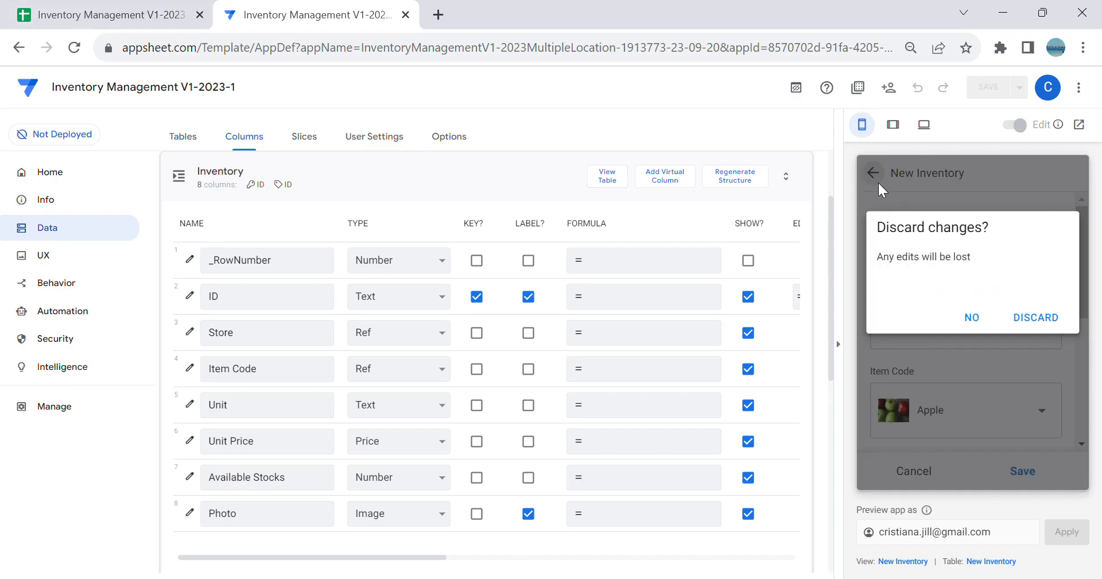
left_click(1036, 317)
Step: Try filling in a new AStore inventory entry with Apple as the item code and start entering its unit
left_click(980, 481)
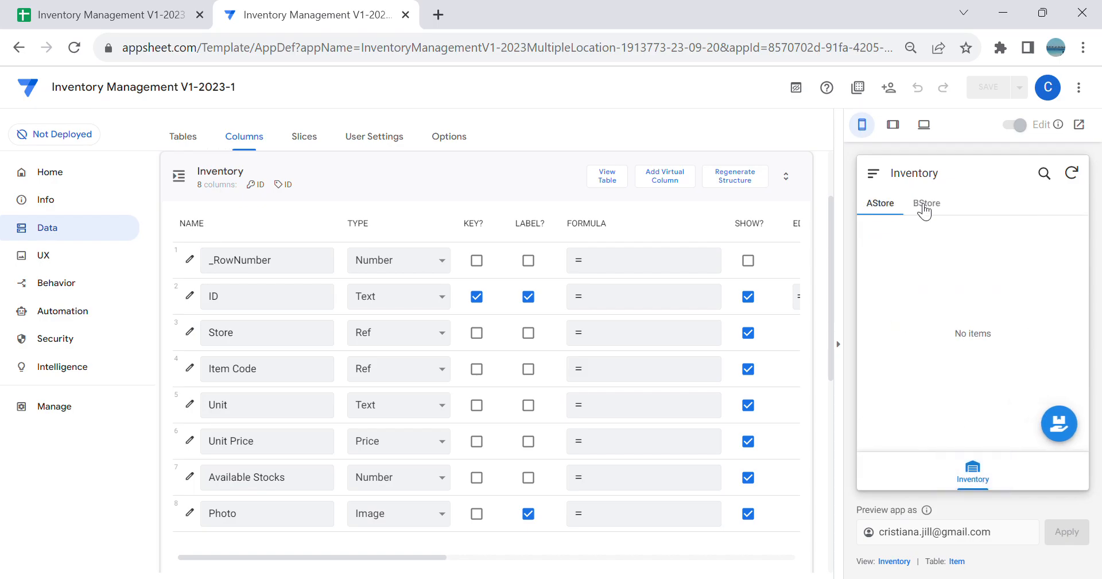
left_click(1059, 423)
left_click(1028, 397)
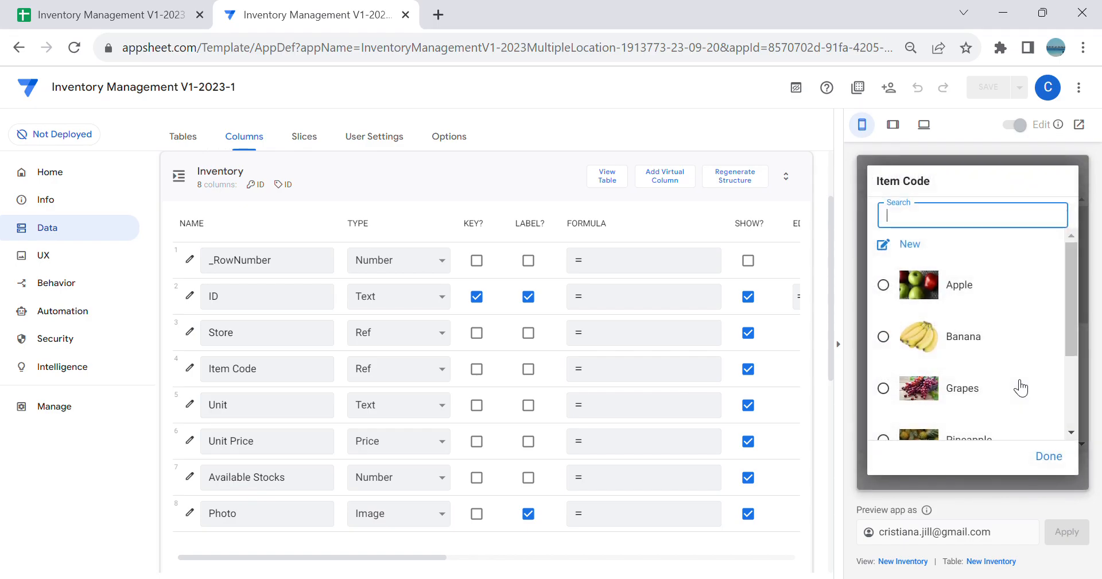
left_click(980, 284)
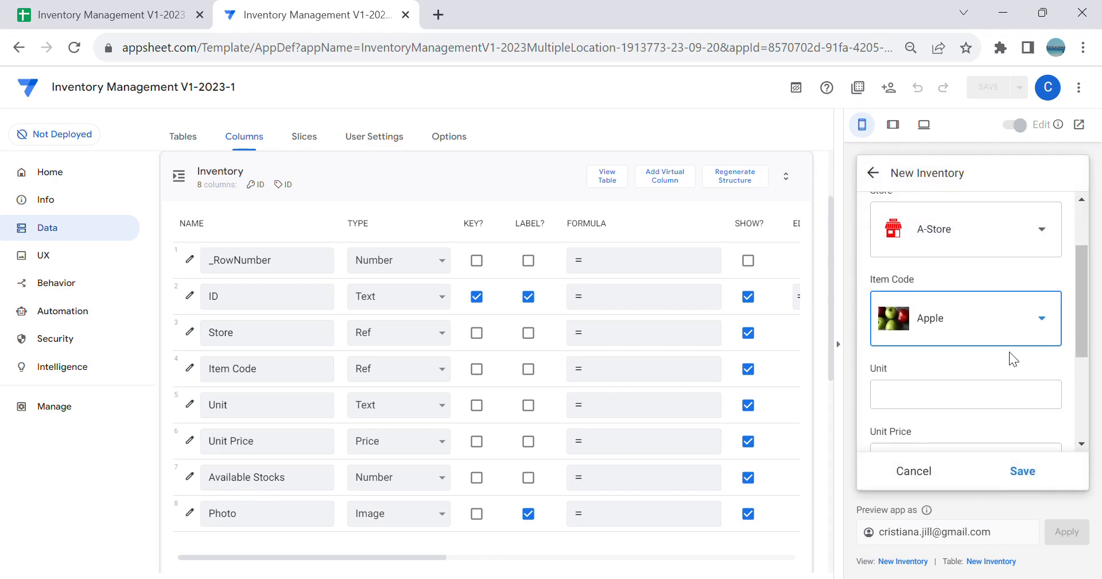
scroll(1009, 351, "down", 3)
left_click(960, 319)
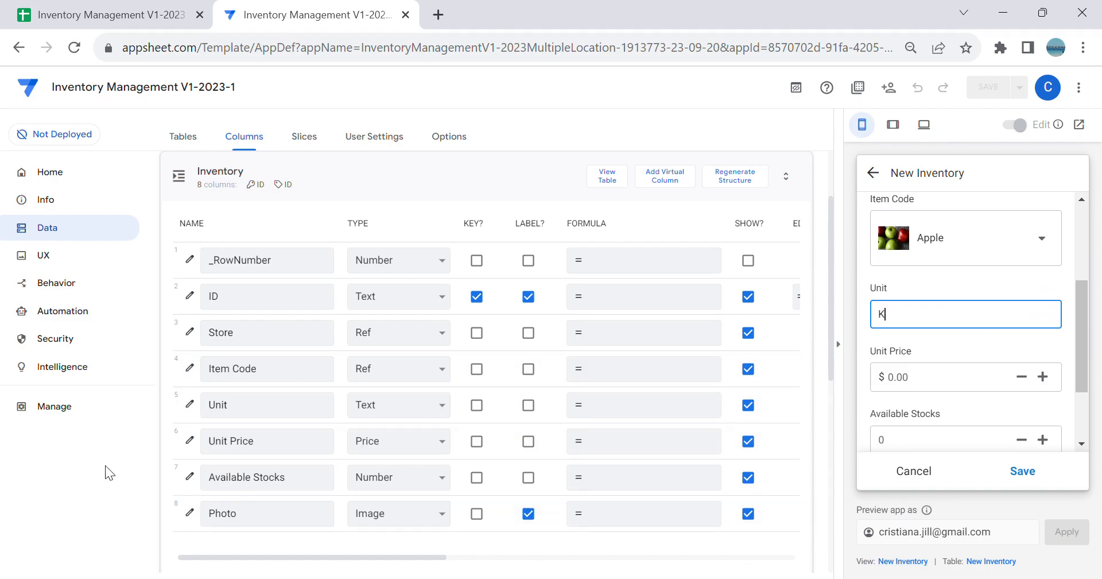
Step: Change the Inventory table's Unit column to type Enum with the values Kg. and Pc., and save the app
left_click(195, 407)
scroll(440, 425, "down", 2)
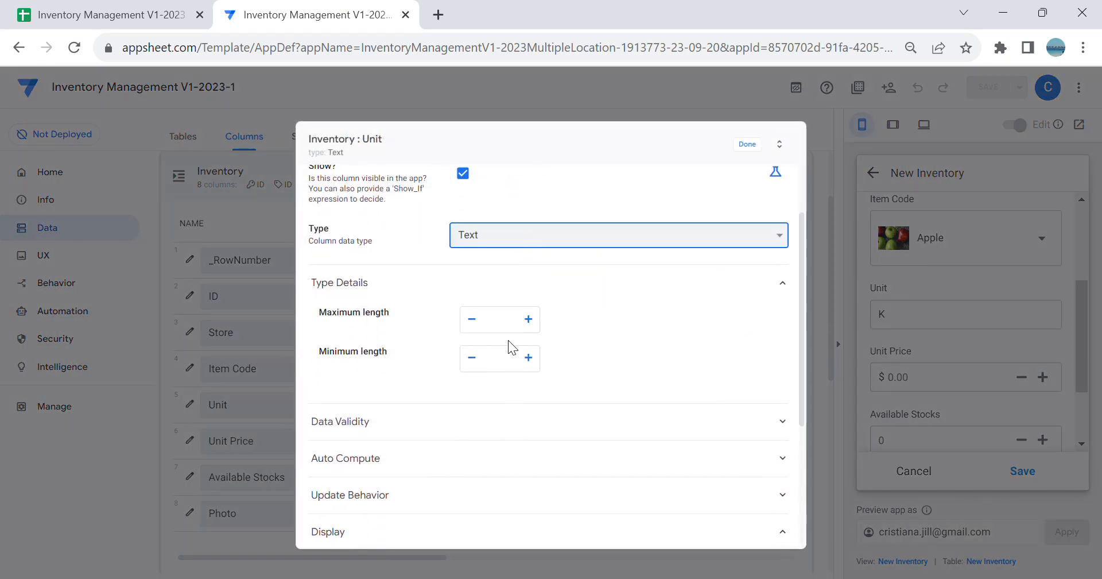
left_click(496, 331)
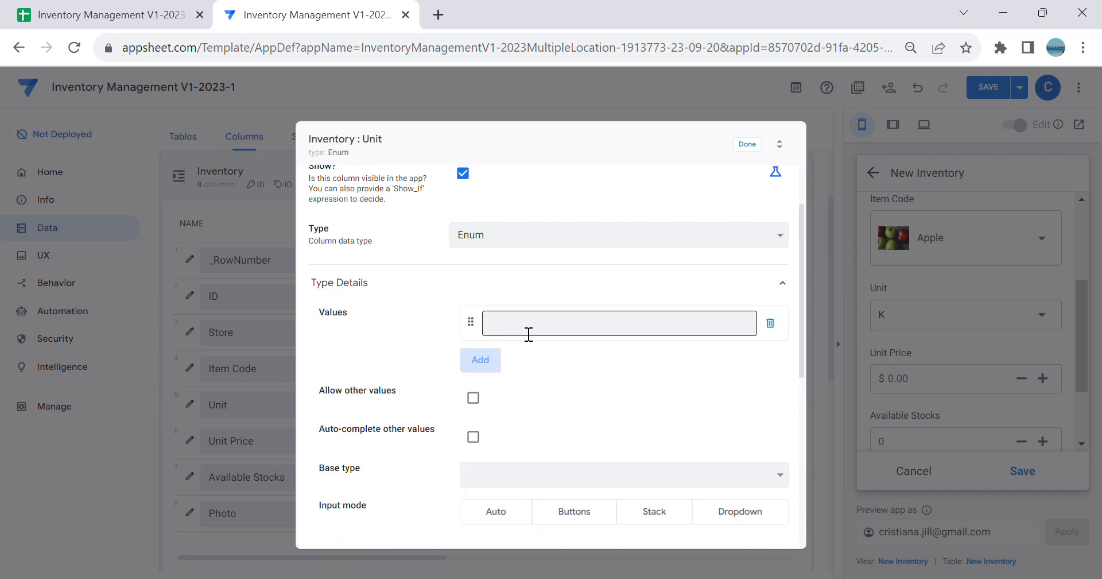
left_click(532, 334)
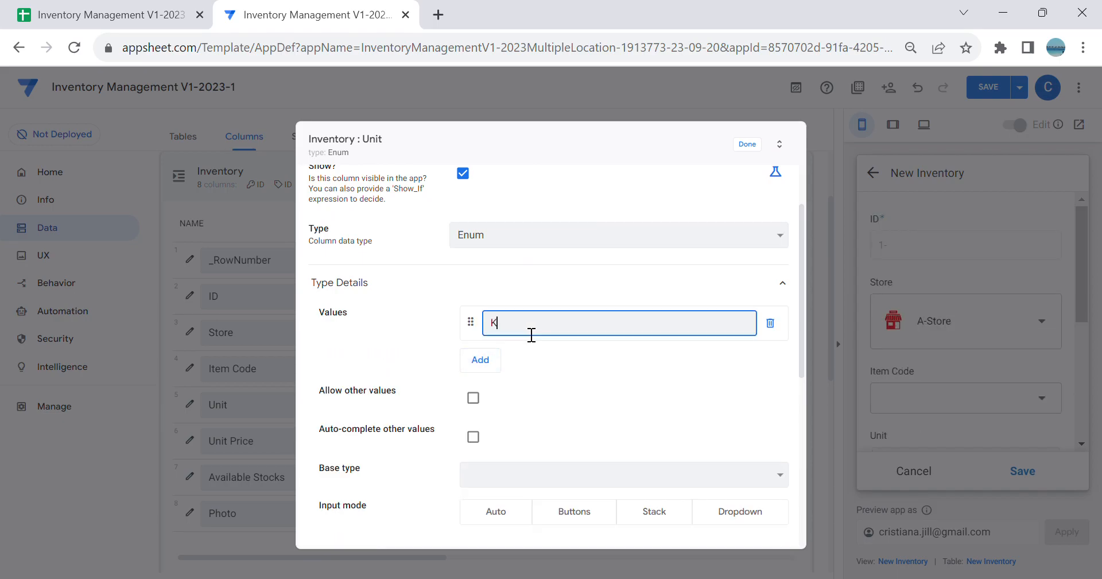
left_click(475, 362)
left_click(502, 365)
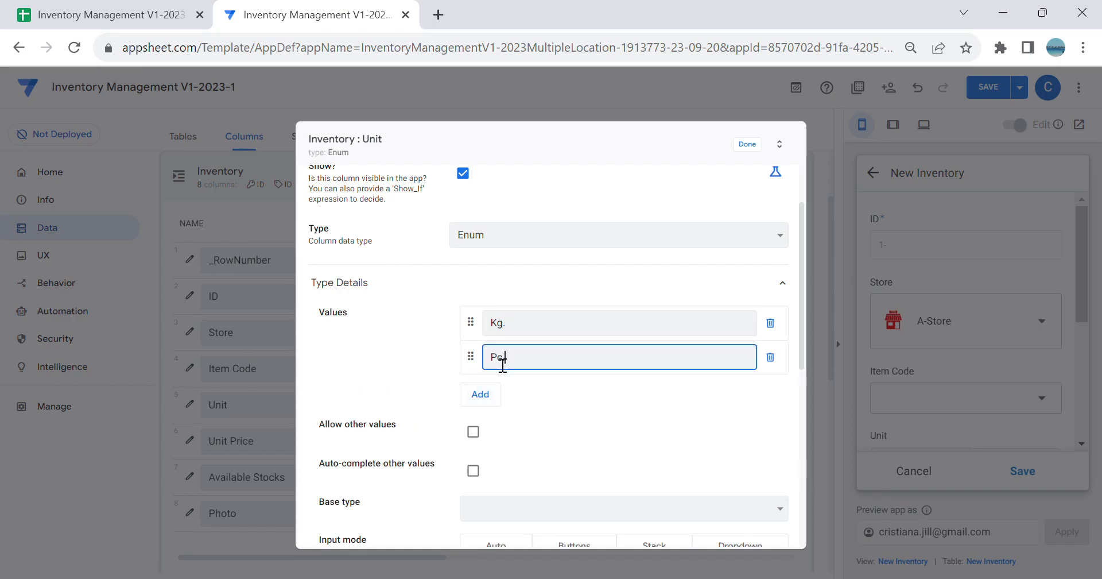
scroll(710, 174, "up", 2)
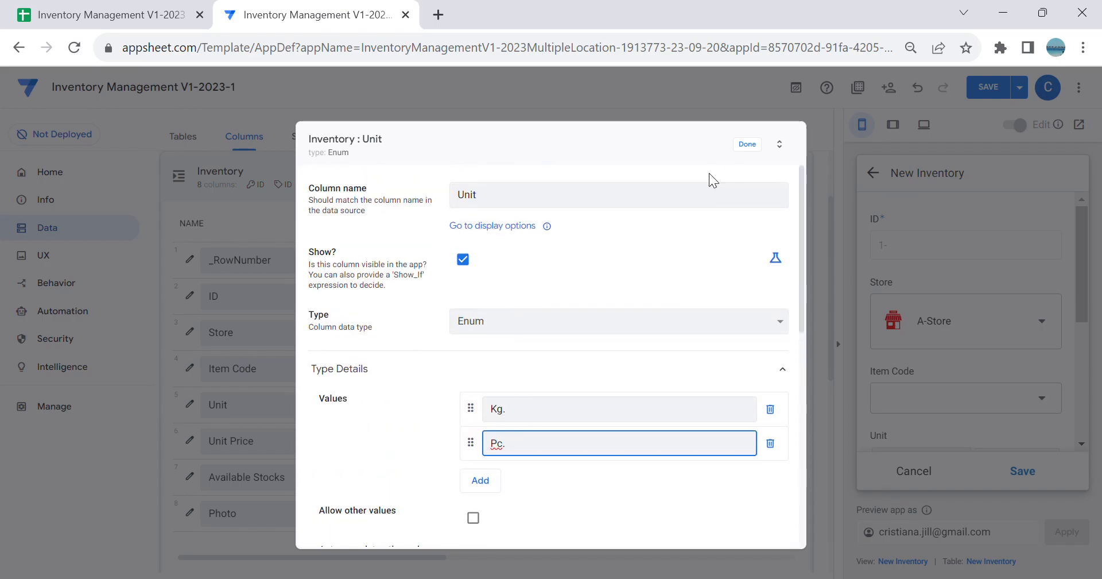
left_click(748, 146)
left_click(986, 89)
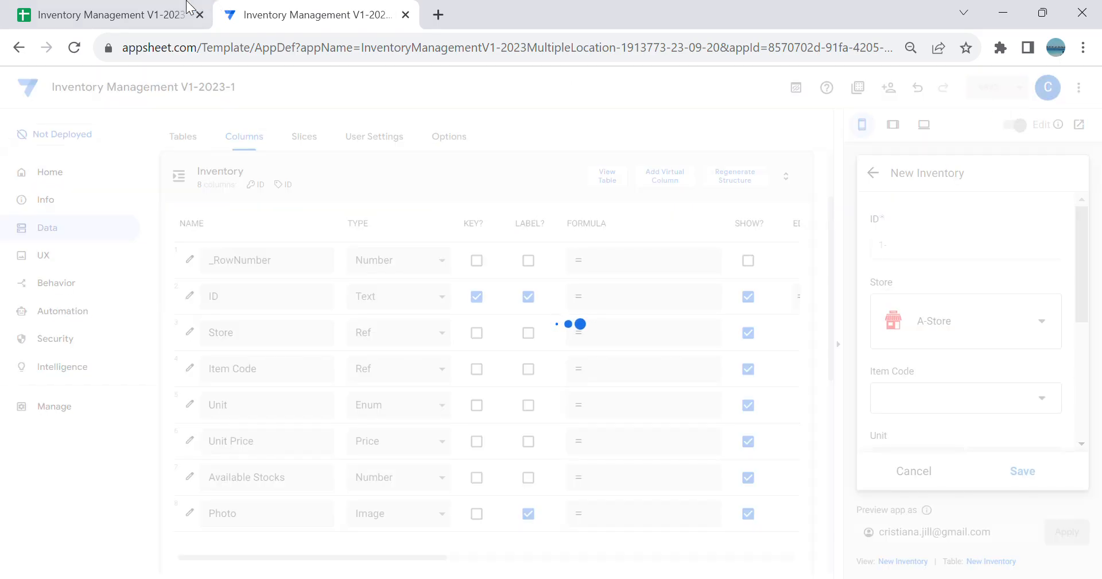
Step: Switch to the Google Sheets inventory workbook and check the units used in the Item sheet
left_click(76, 13)
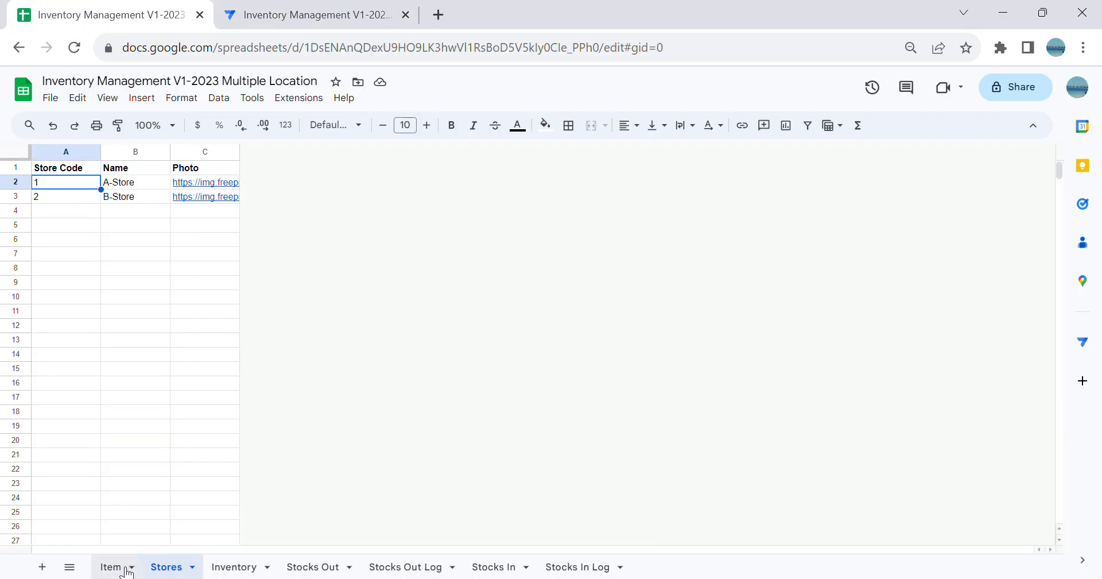
left_click(121, 567)
left_click(247, 266)
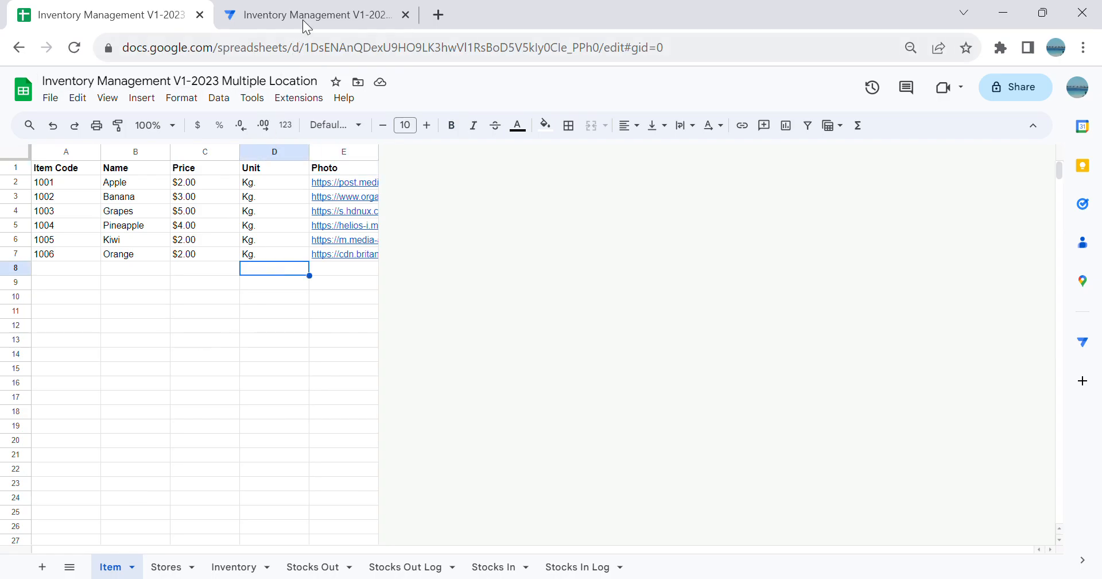
Step: Switch back to the AppSheet editor, cancel the open New Inventory form, and show the AStore inventory in the app preview
left_click(304, 15)
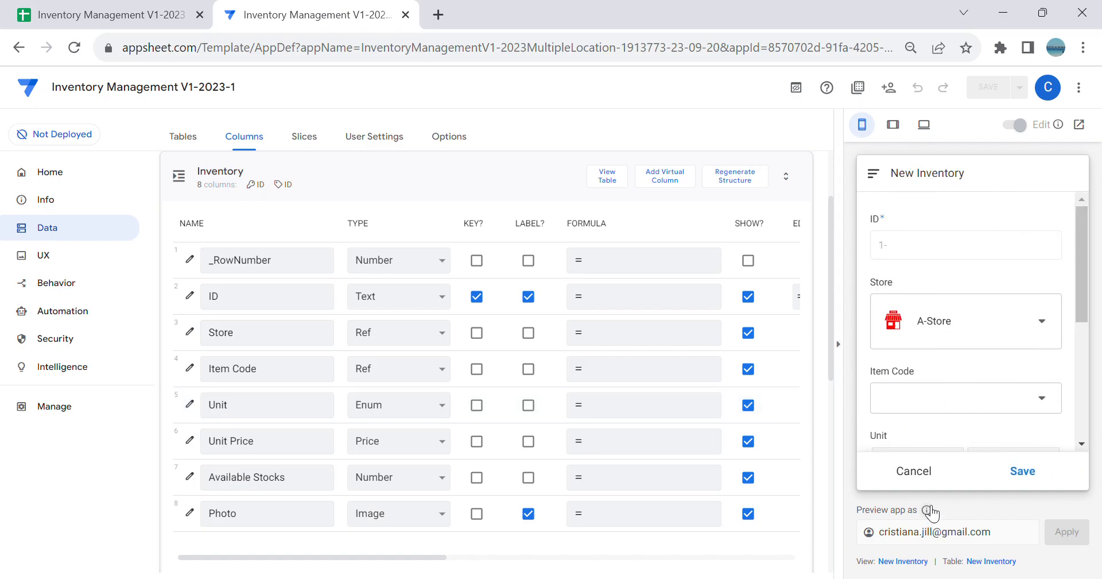
left_click(919, 473)
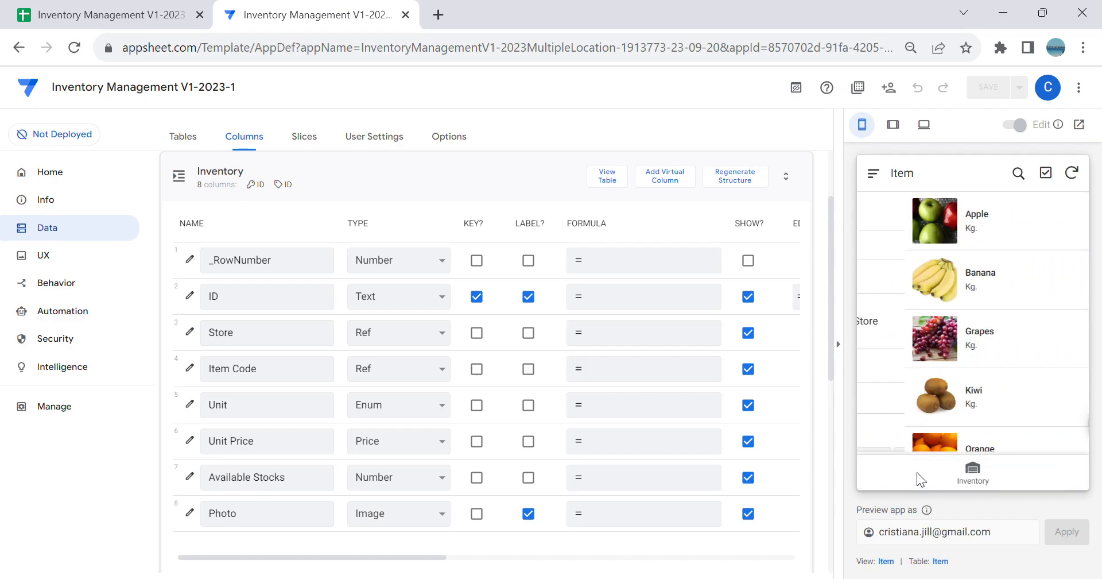
left_click(985, 484)
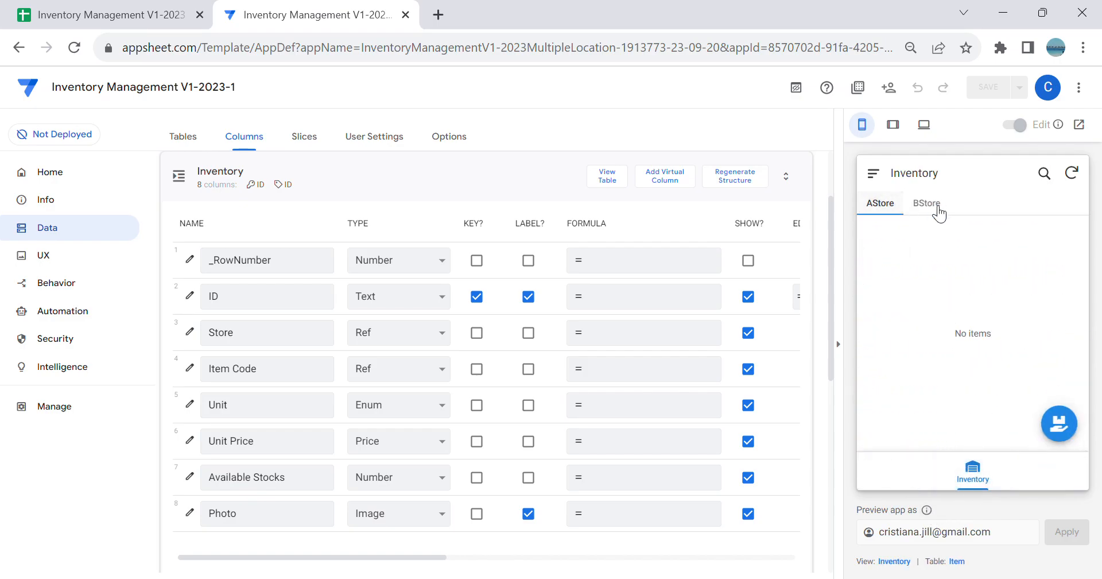
left_click(916, 208)
left_click(884, 211)
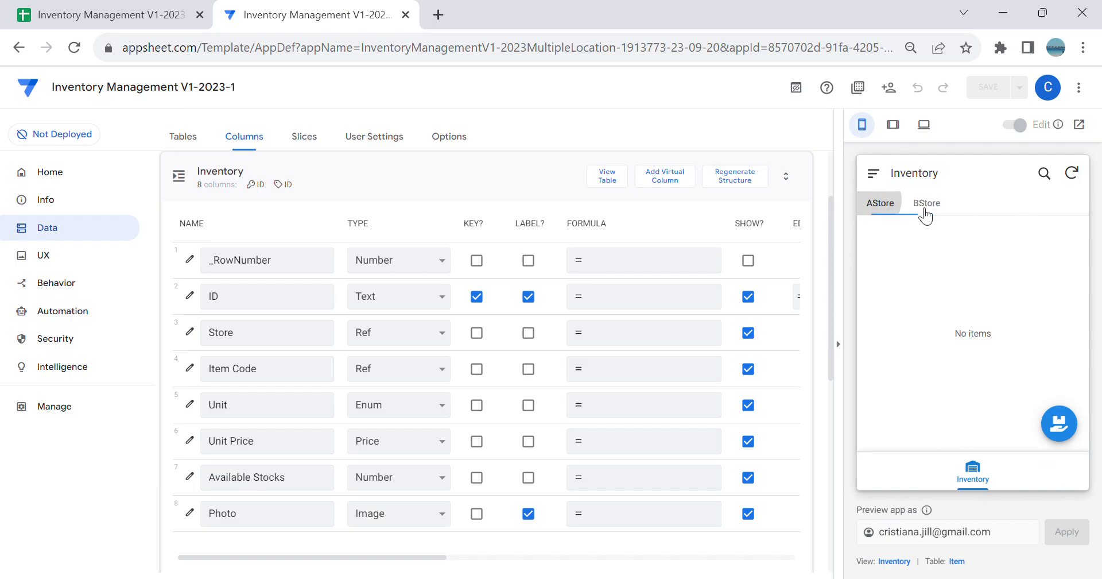
Step: Try filling in a new AStore inventory entry with item Apple, unit Kg., unit price 2 and available stocks 100
left_click(1059, 425)
left_click(1001, 411)
left_click(970, 281)
scroll(984, 327, "down", 3)
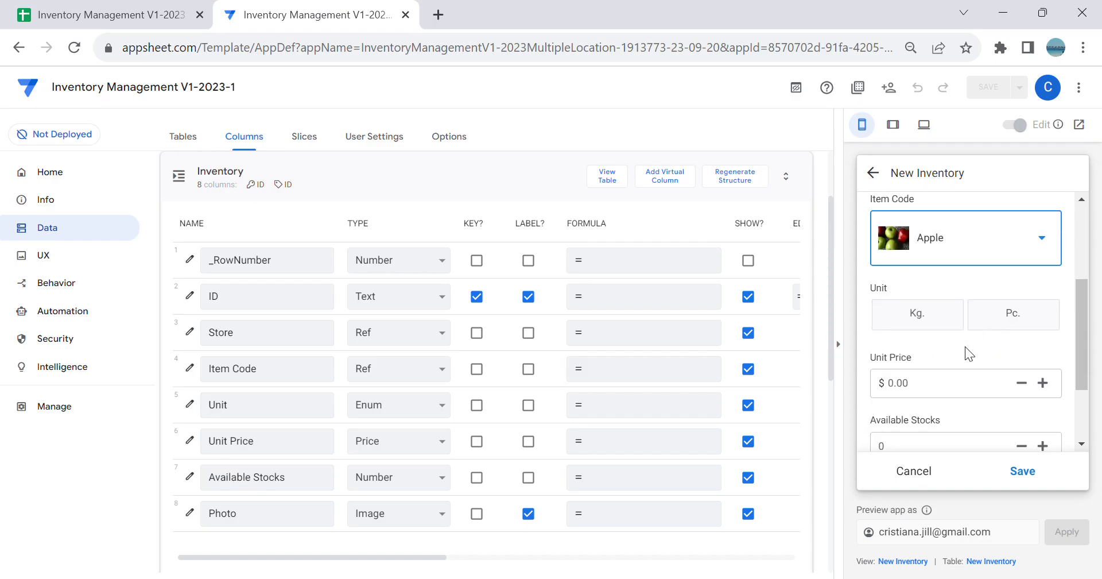
left_click(935, 319)
left_click(966, 385)
type("2")
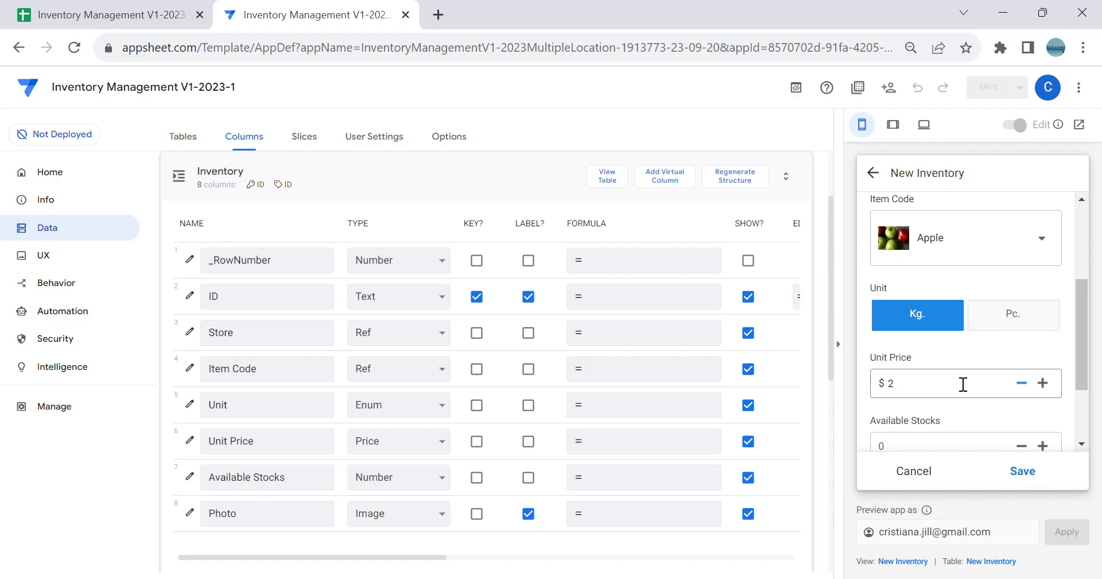
scroll(964, 384, "down", 2)
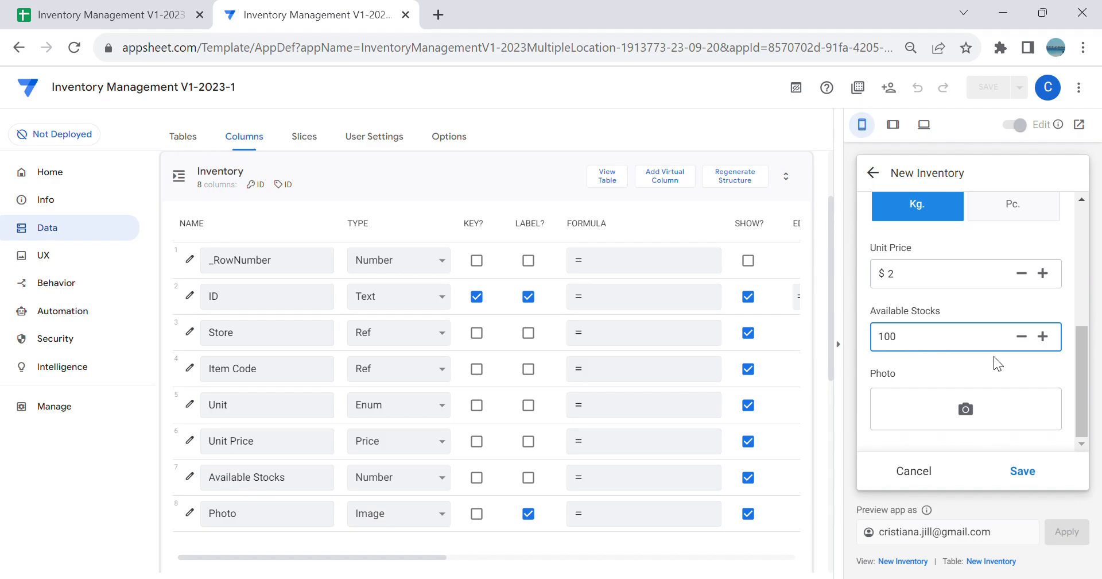
Step: Review the New Inventory form's item code, unit, unit price, available stocks and photo fields
scroll(1005, 344, "up", 5)
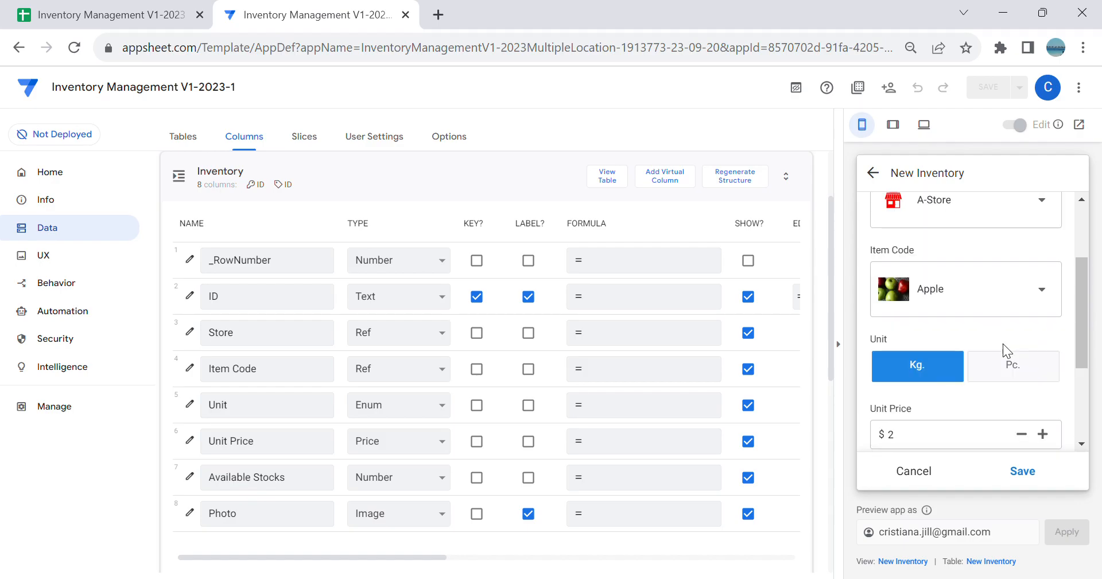
scroll(1007, 334, "down", 3)
scroll(1007, 333, "up", 1)
scroll(1007, 333, "down", 1)
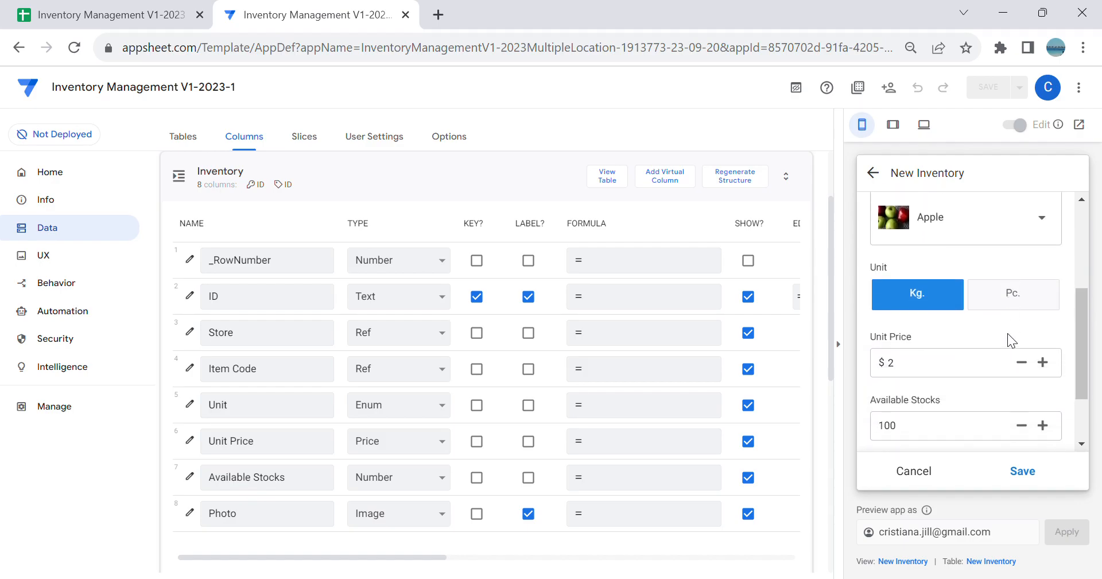
scroll(984, 356, "down", 2)
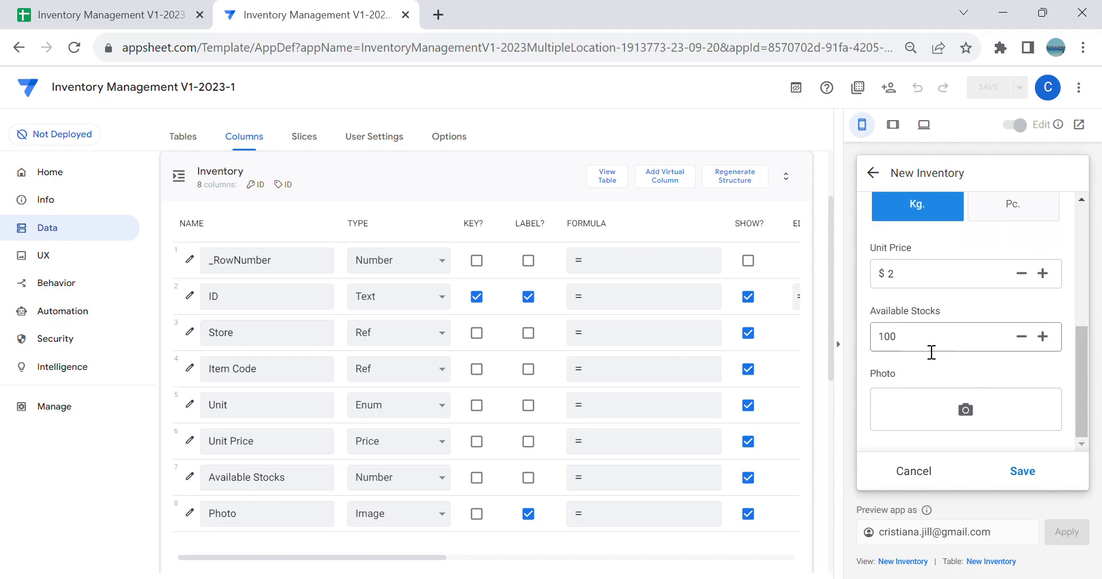
scroll(945, 349, "up", 3)
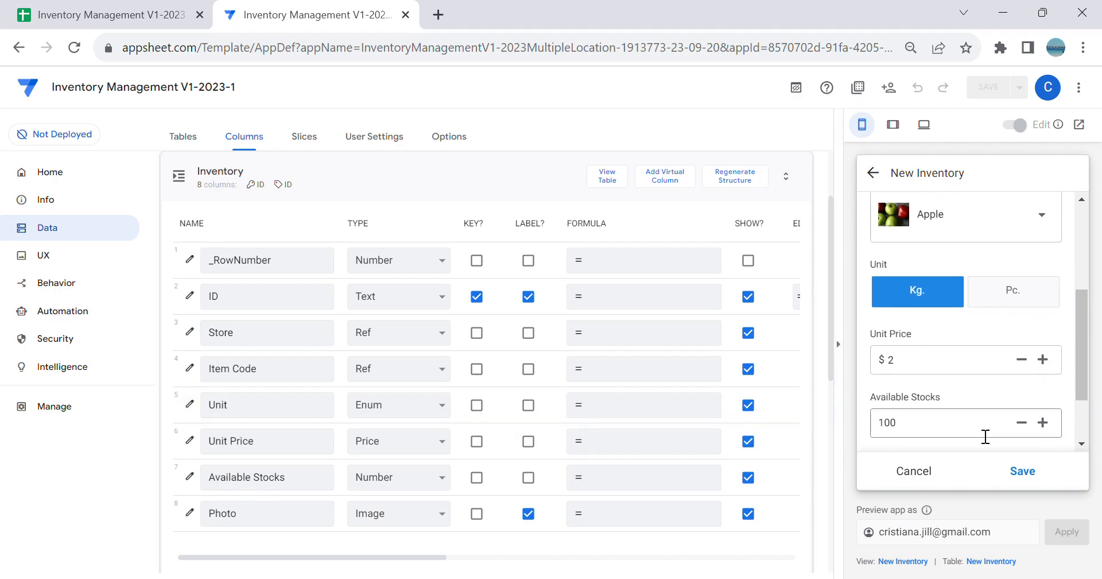
scroll(942, 345, "up", 3)
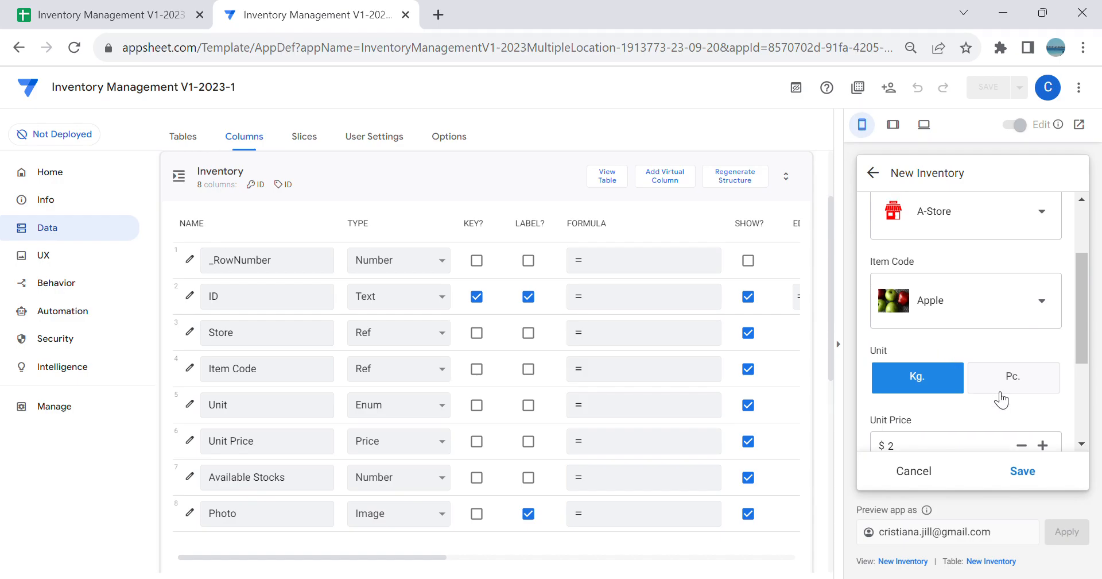
scroll(1036, 323, "down", 3)
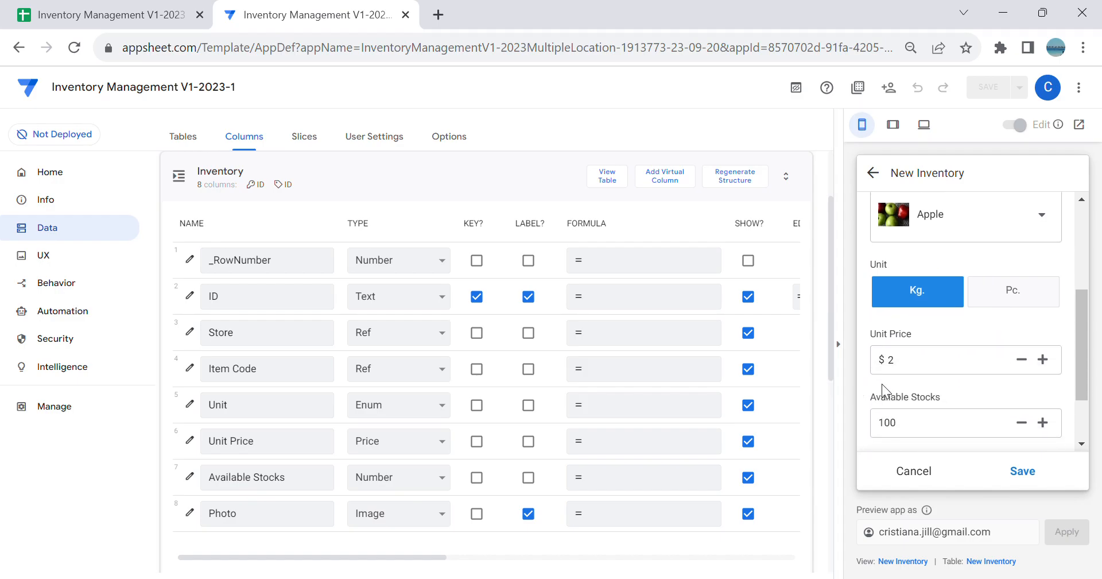
left_click(931, 372)
left_click(943, 425)
left_click(930, 373)
scroll(926, 372, "down", 2)
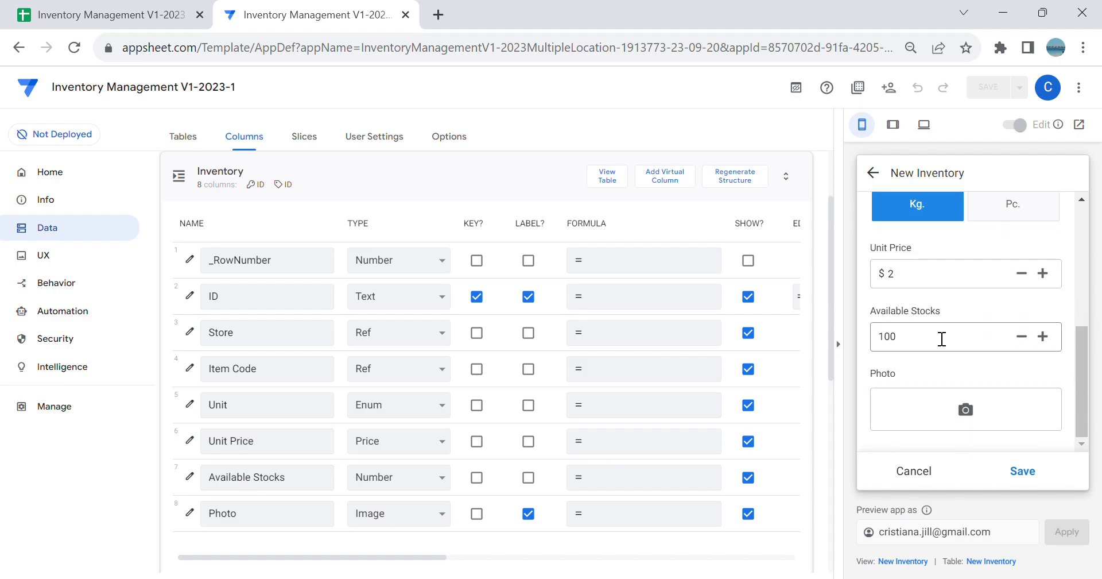
scroll(935, 369, "up", 4)
scroll(932, 362, "down", 2)
left_click(938, 374)
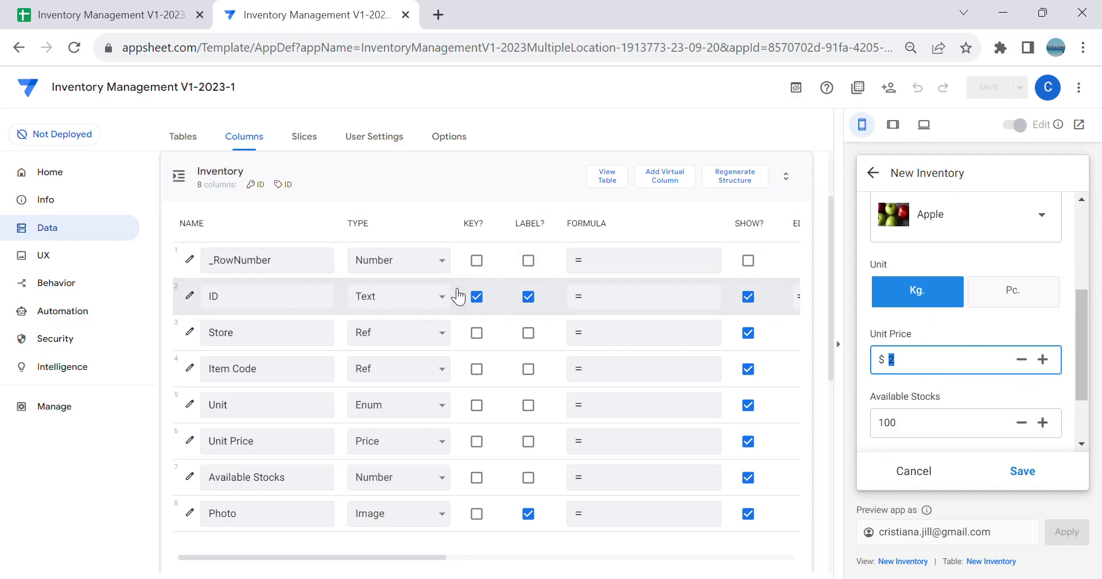
Step: Set the Inventory table's Unit column app formula to [Item Code].[Unit] and discard the unsaved inventory entry
left_click(603, 414)
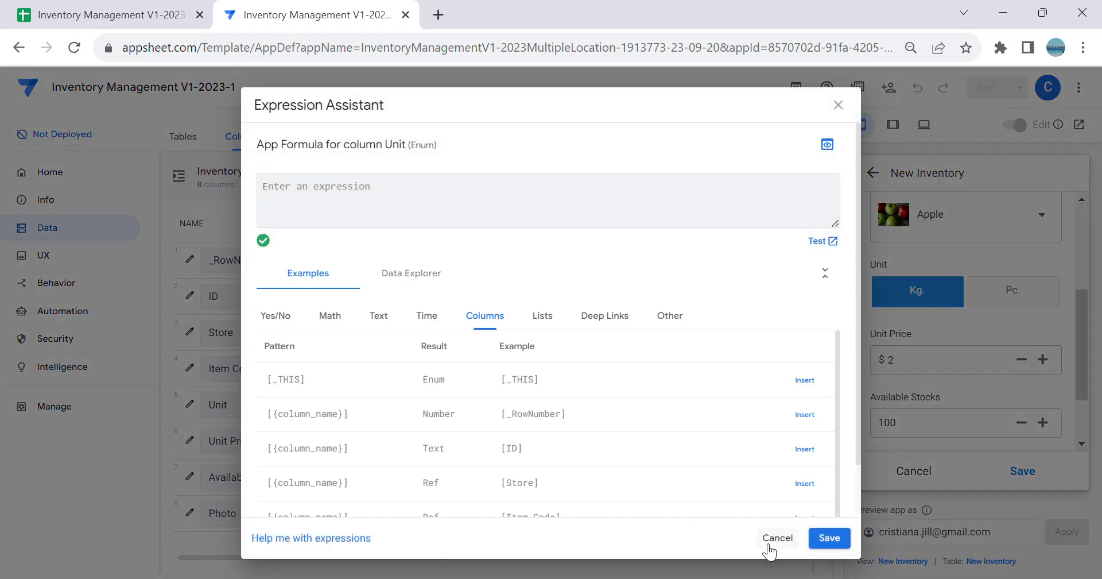
left_click(774, 537)
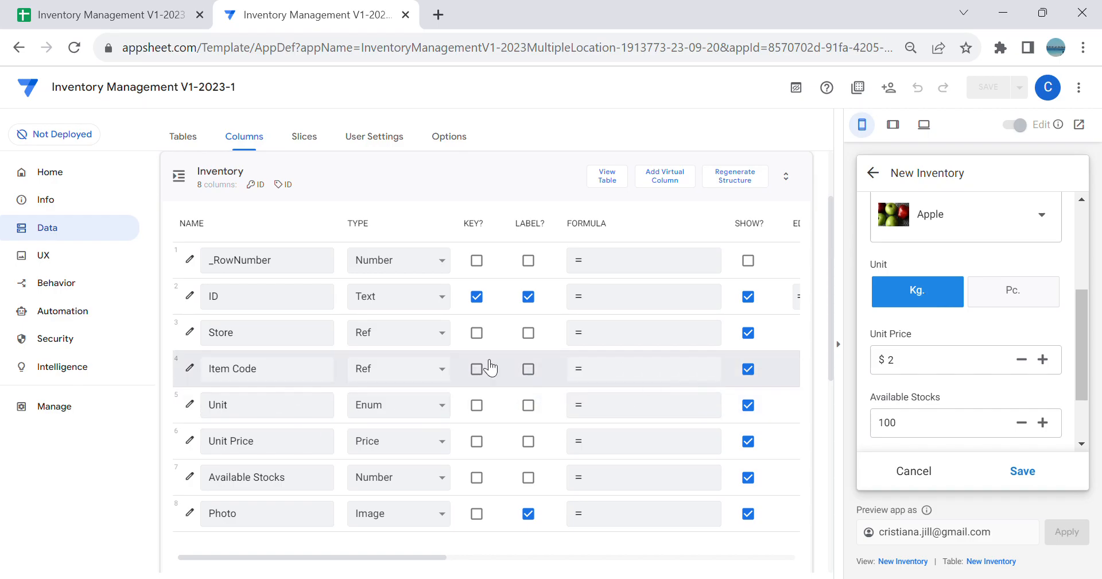
left_click(626, 418)
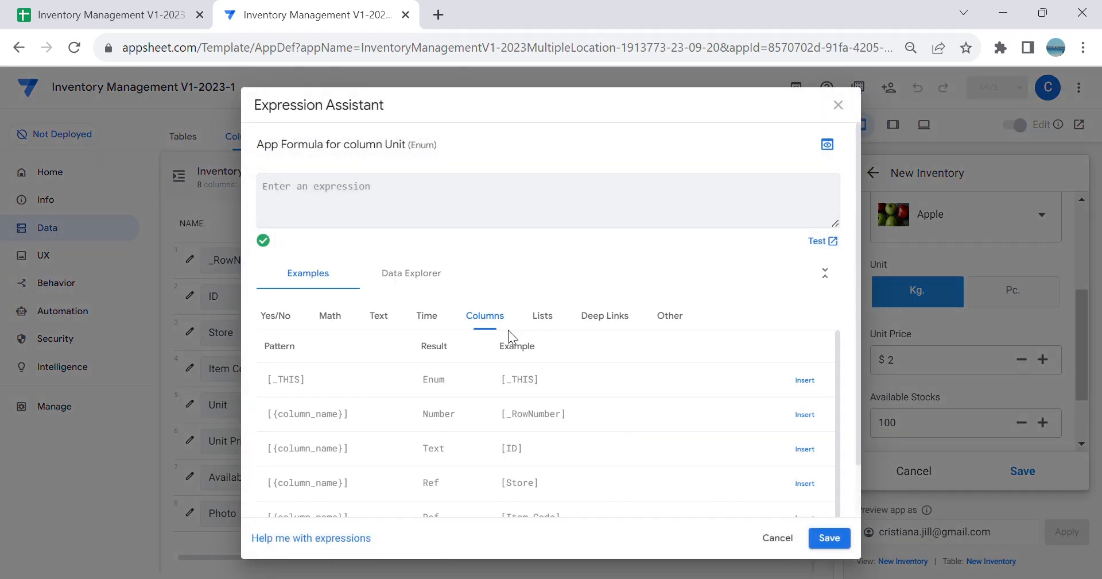
left_click(424, 286)
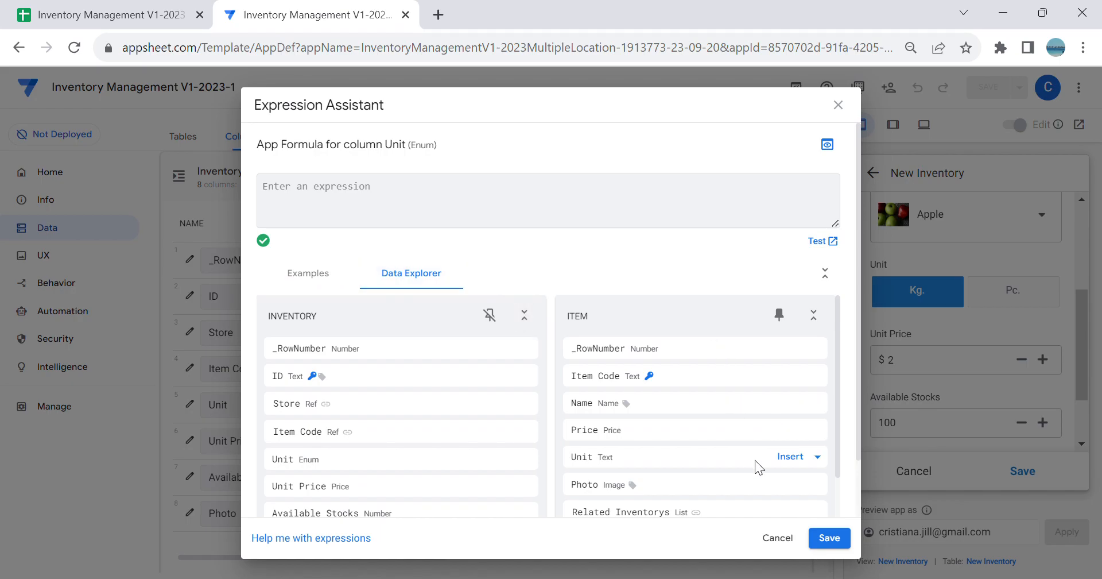
left_click(790, 457)
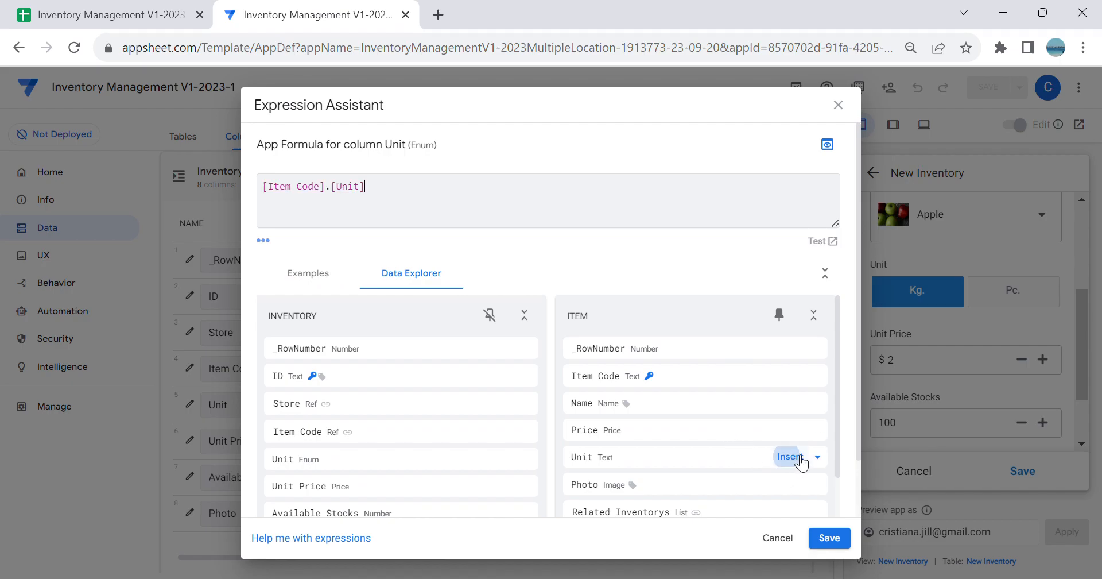
left_click(829, 537)
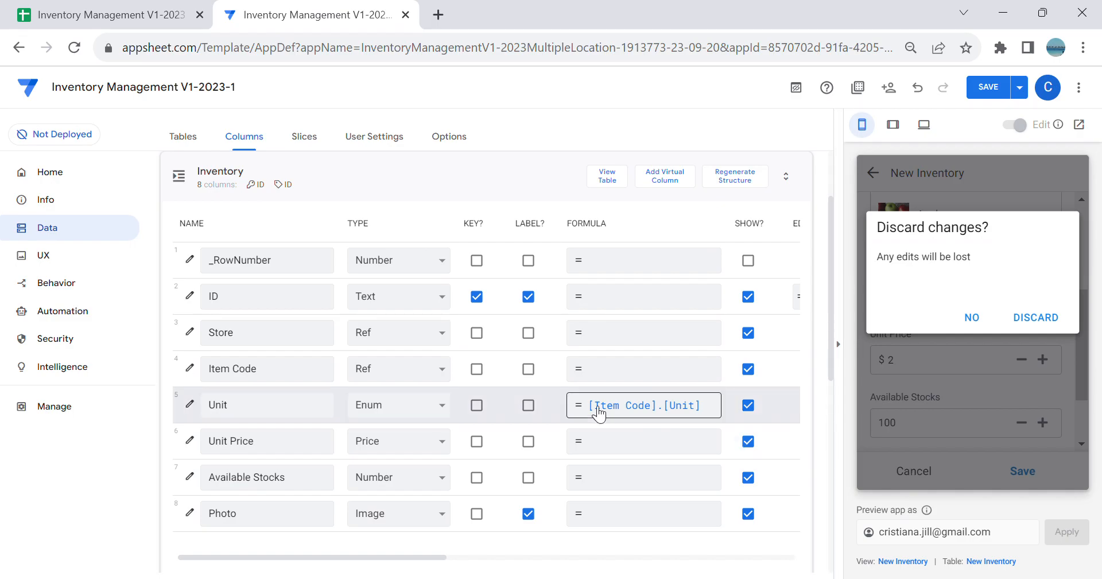
left_click(1035, 314)
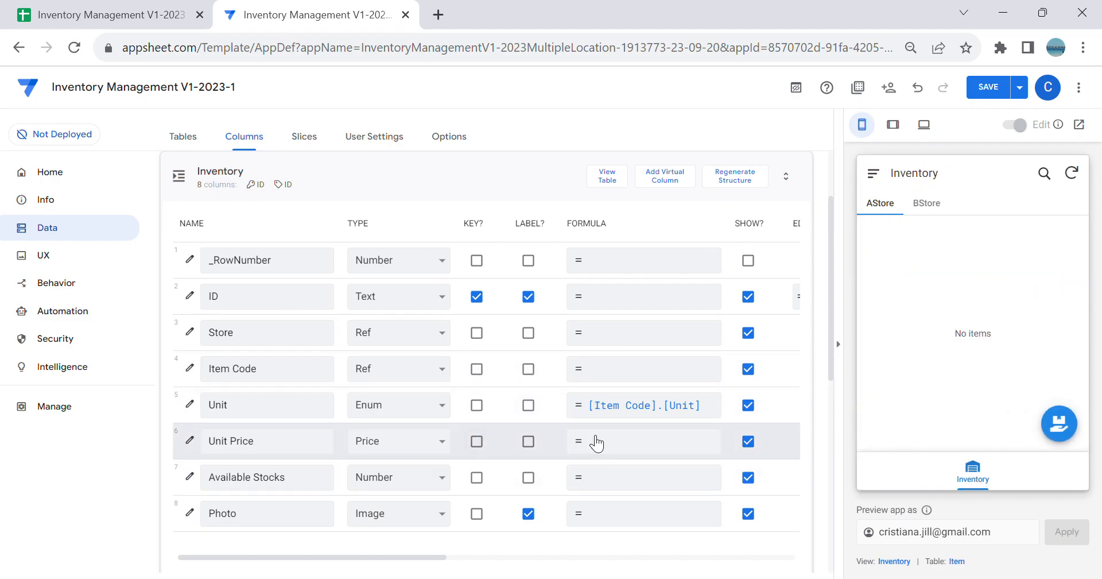
Step: Set the Unit Price column's app formula to [Item Code].[Price]
left_click(618, 440)
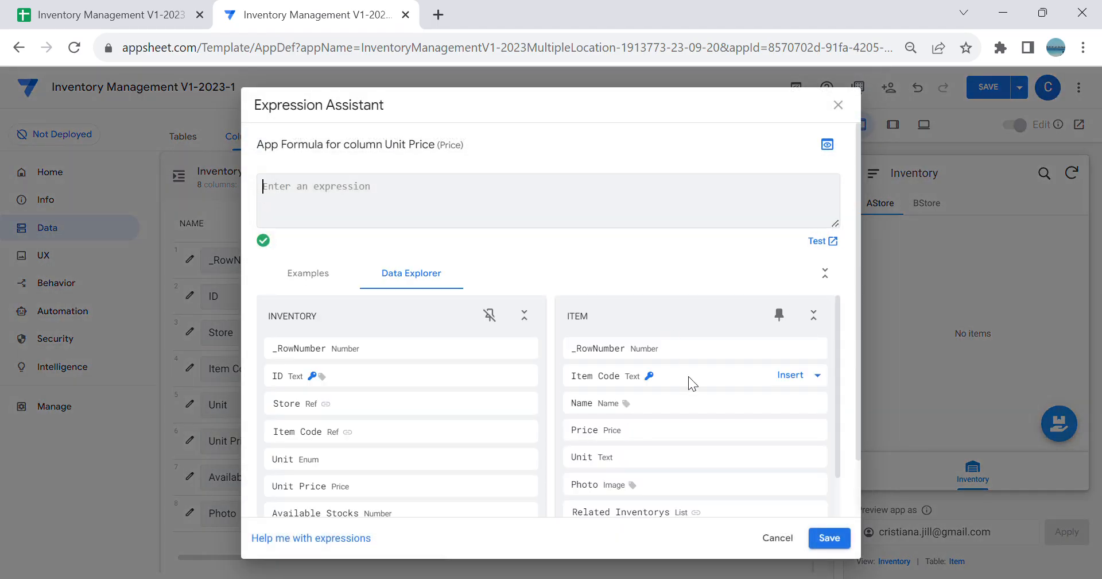
left_click(799, 431)
left_click(835, 537)
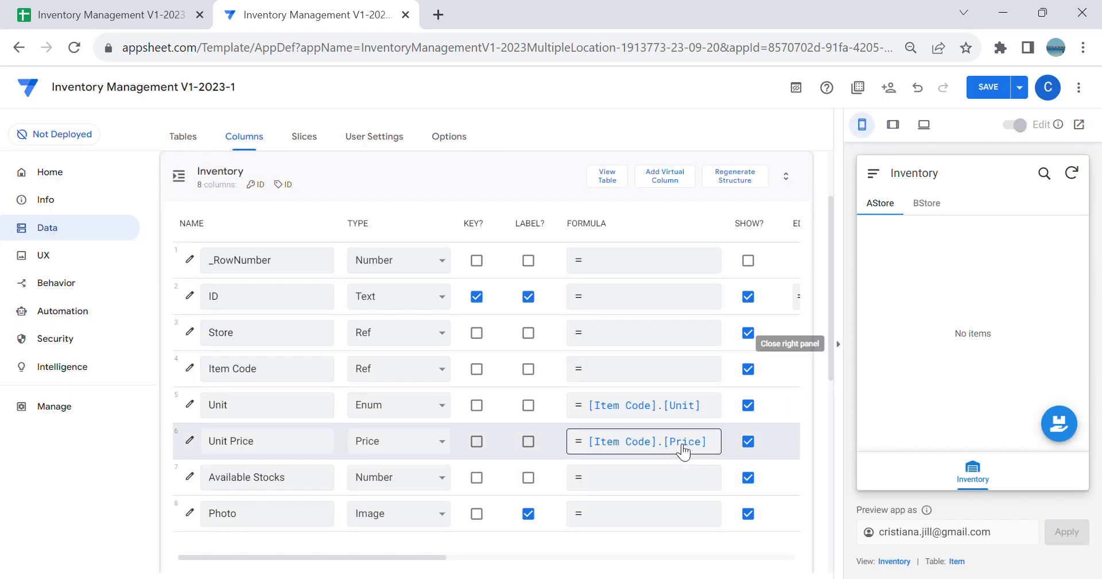
Step: Set the Photo column's app formula to [Item Code].[Photo] and save the app
left_click(579, 511)
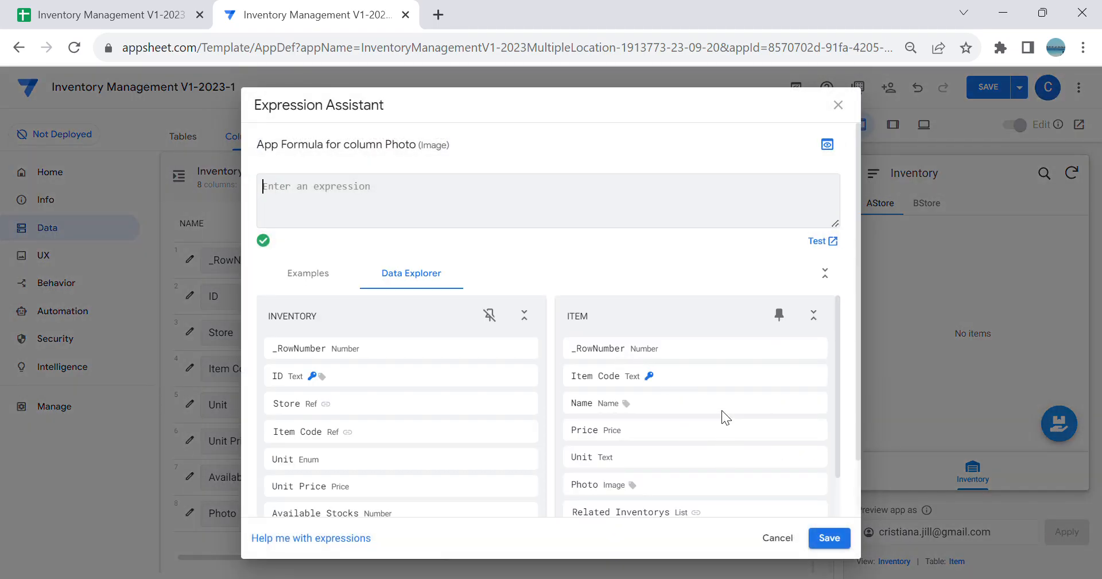
left_click(793, 484)
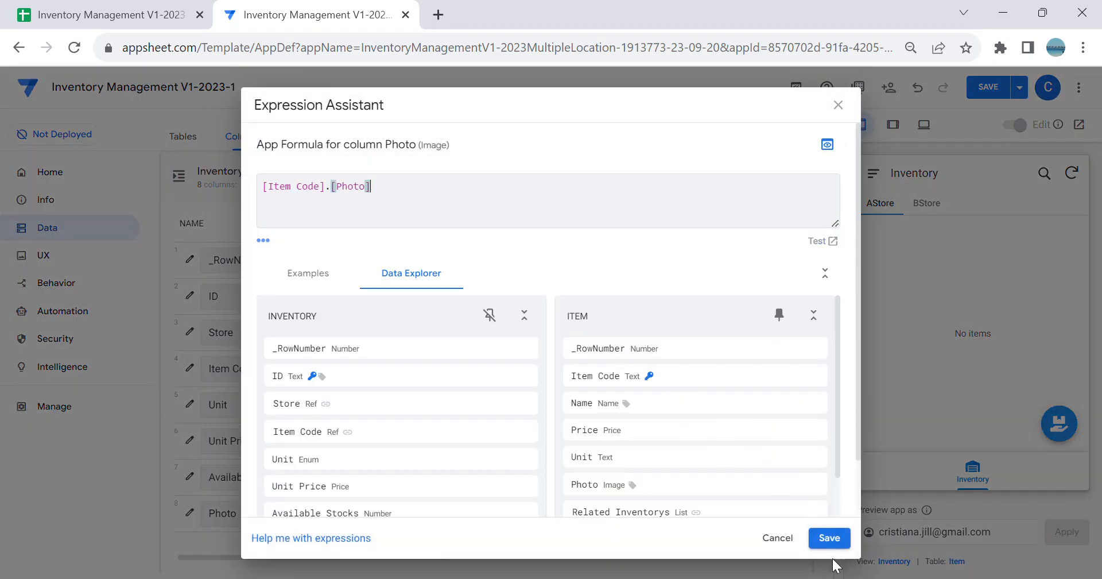
left_click(833, 540)
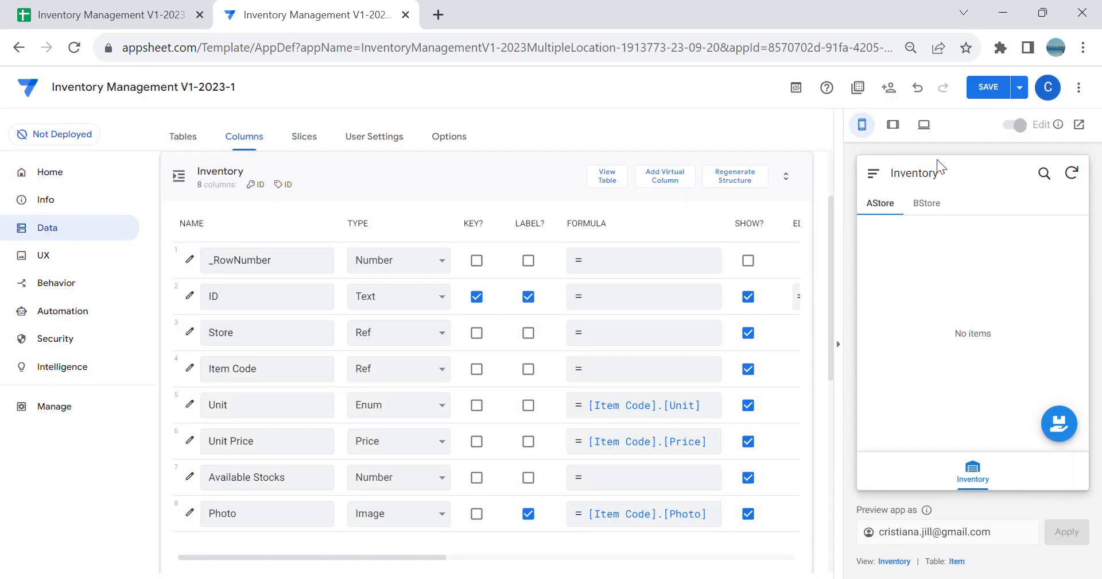
left_click(988, 86)
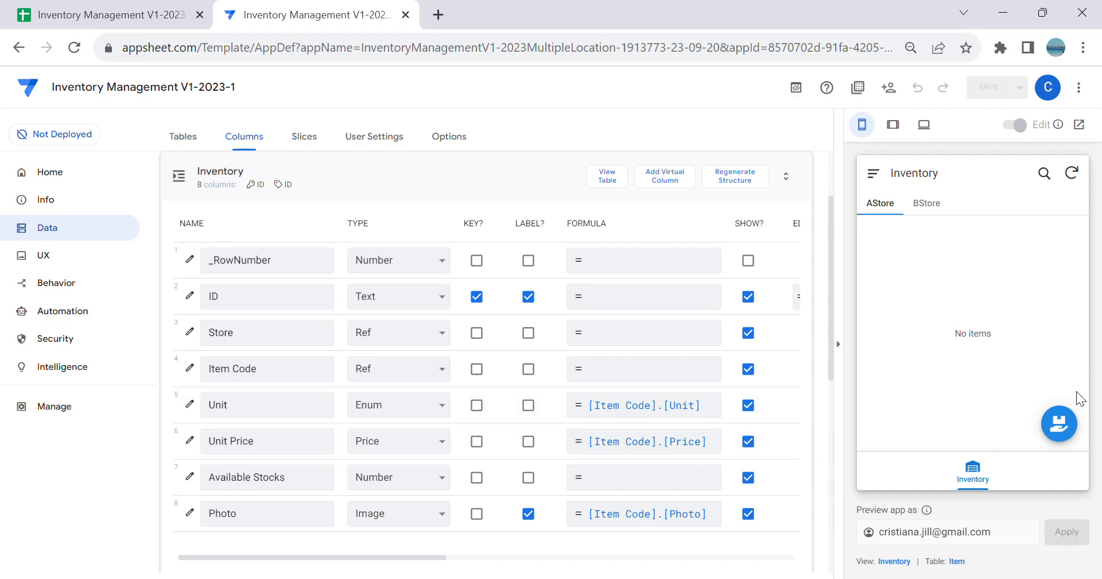
Step: Start a new AStore inventory entry with Apple as the item code and check its unit, unit price and photo
left_click(1059, 423)
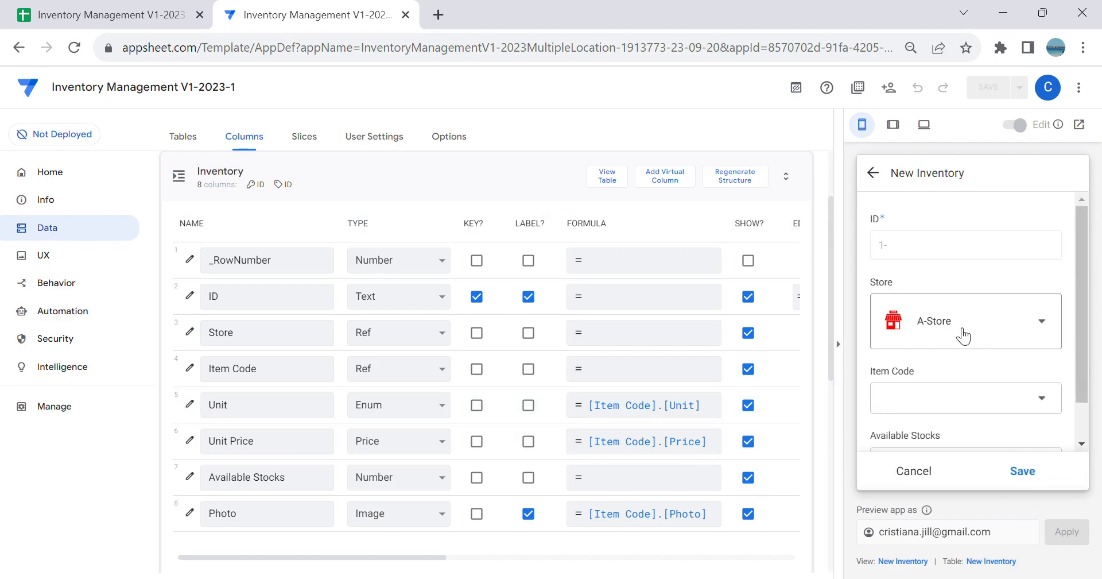
scroll(1015, 396, "down", 1)
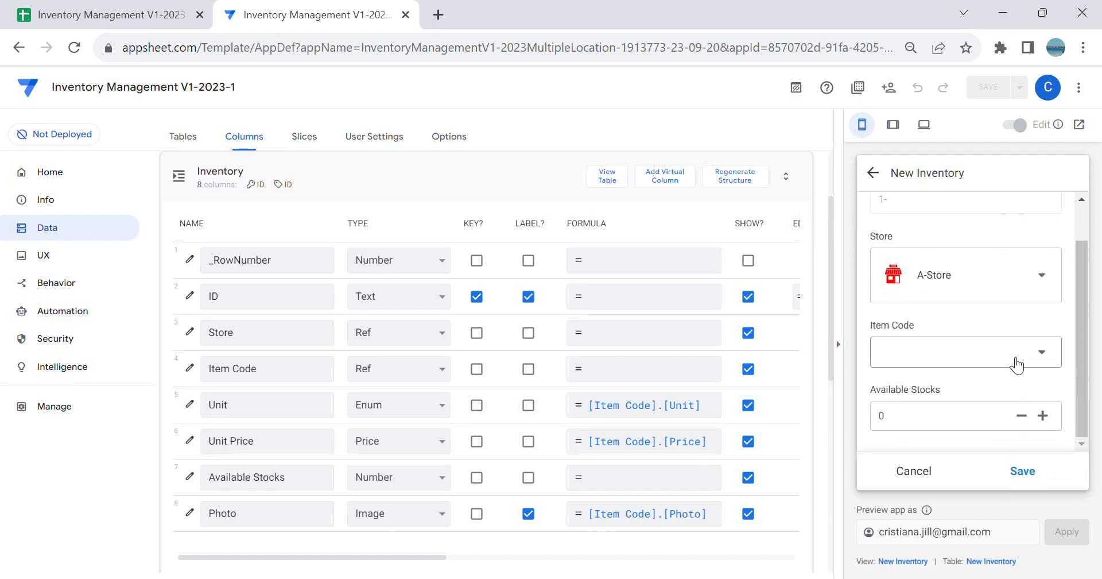
left_click(1014, 361)
left_click(962, 285)
scroll(997, 368, "down", 3)
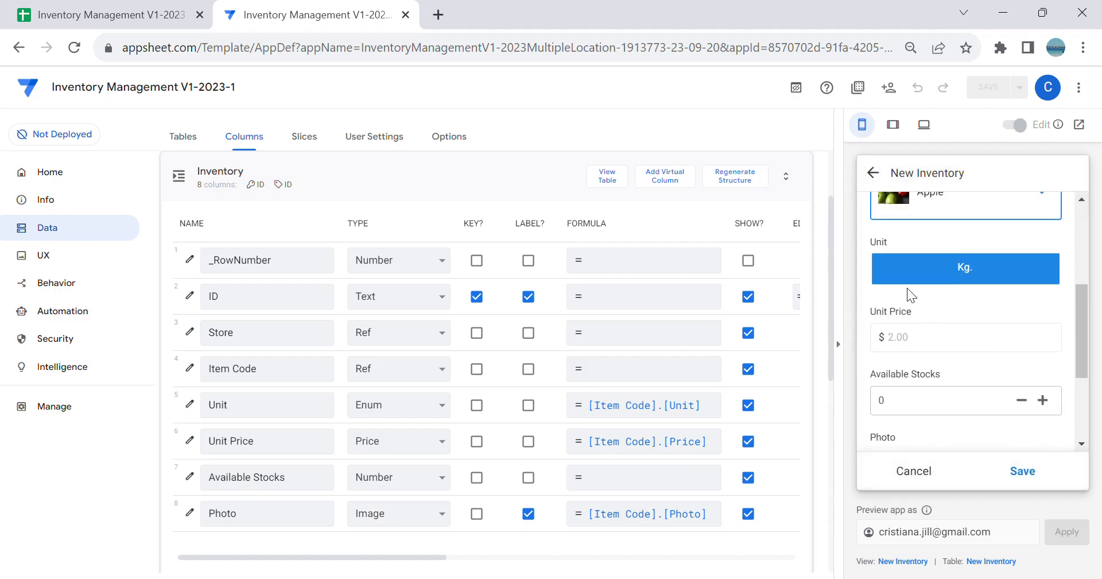
left_click(918, 329)
scroll(951, 374, "down", 3)
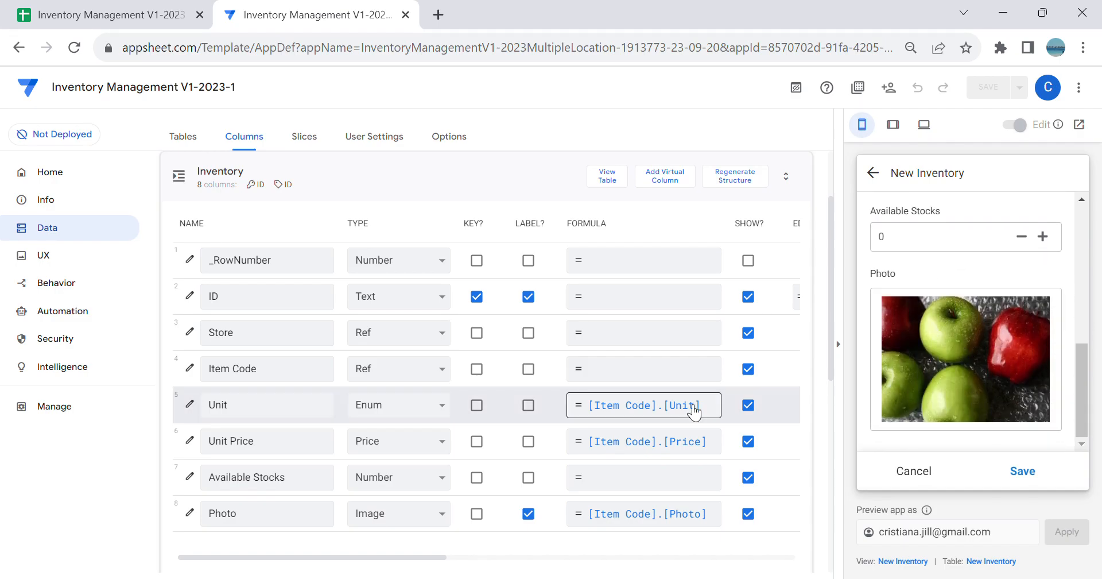
Step: Set the Apple entry's available stocks to 200 and save the entry
scroll(928, 378, "up", 2)
left_click(928, 326)
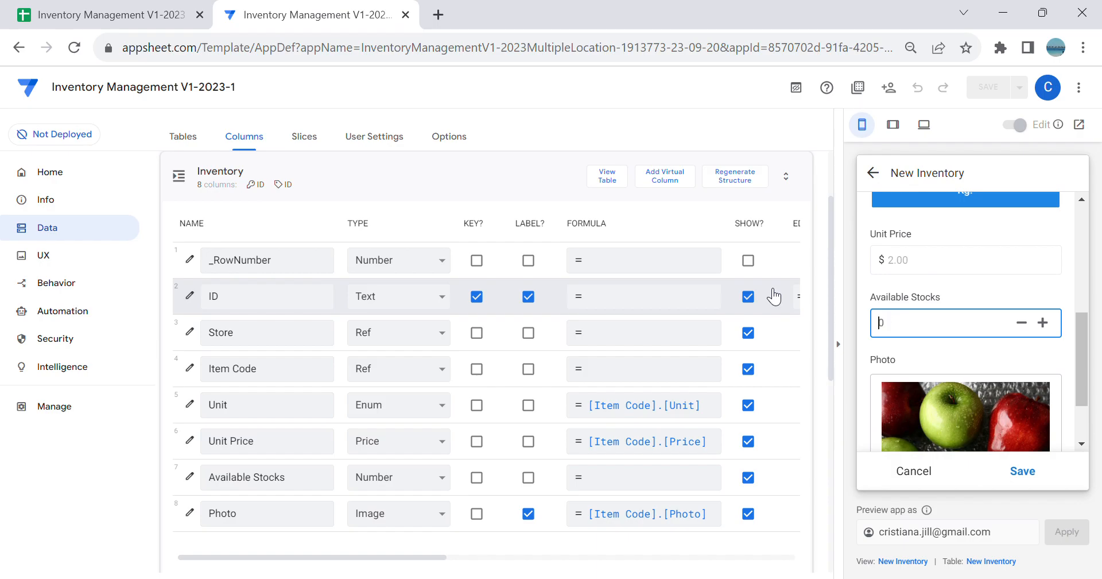
type("208")
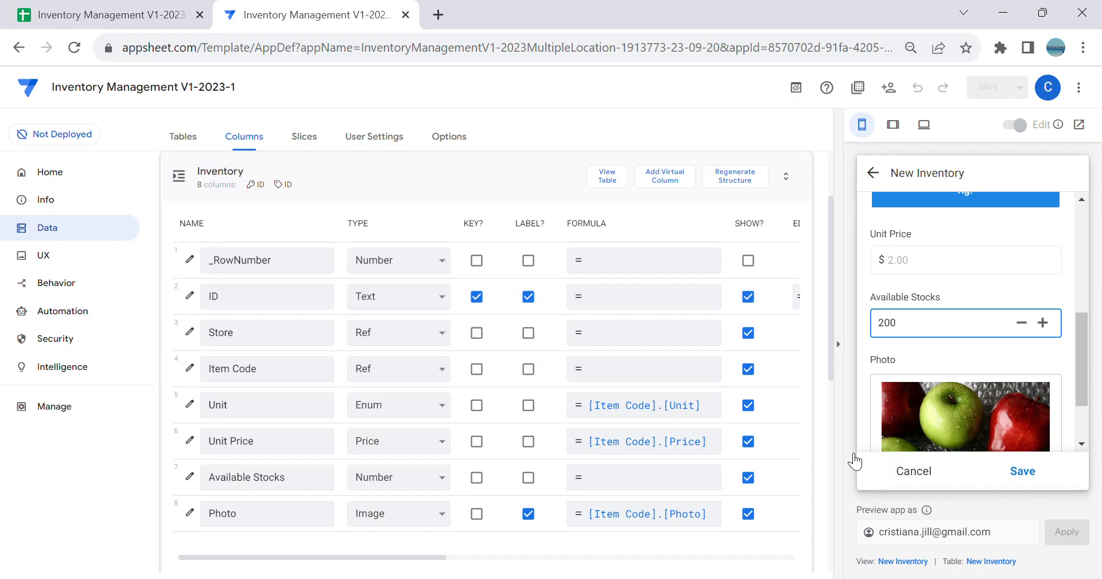
left_click(1019, 468)
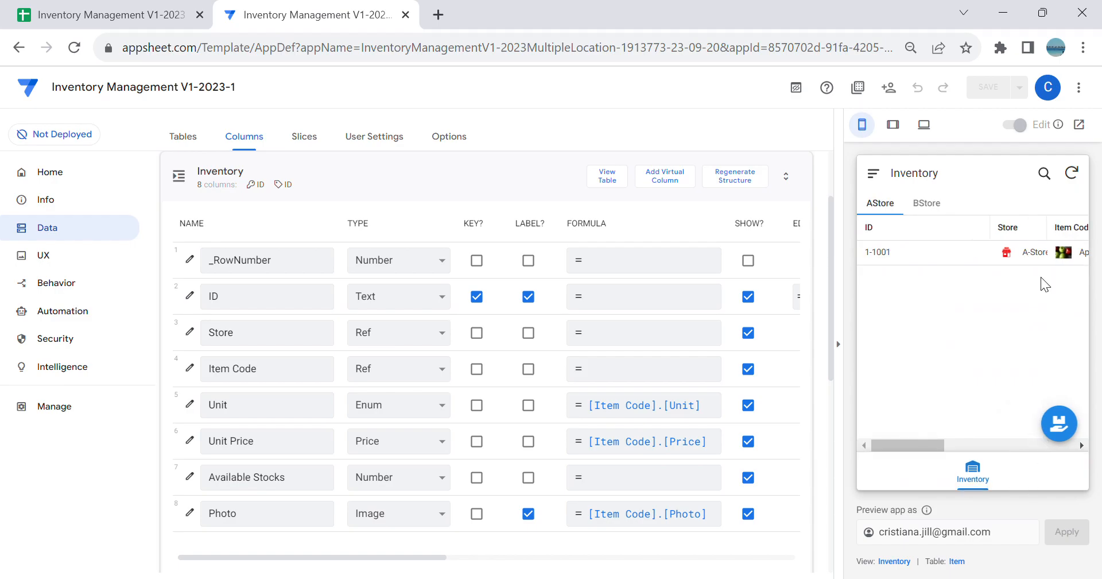
Step: Try to save a second Apple entry in the AStore inventory, and discard the form
left_click(1059, 425)
left_click(1020, 405)
left_click(974, 314)
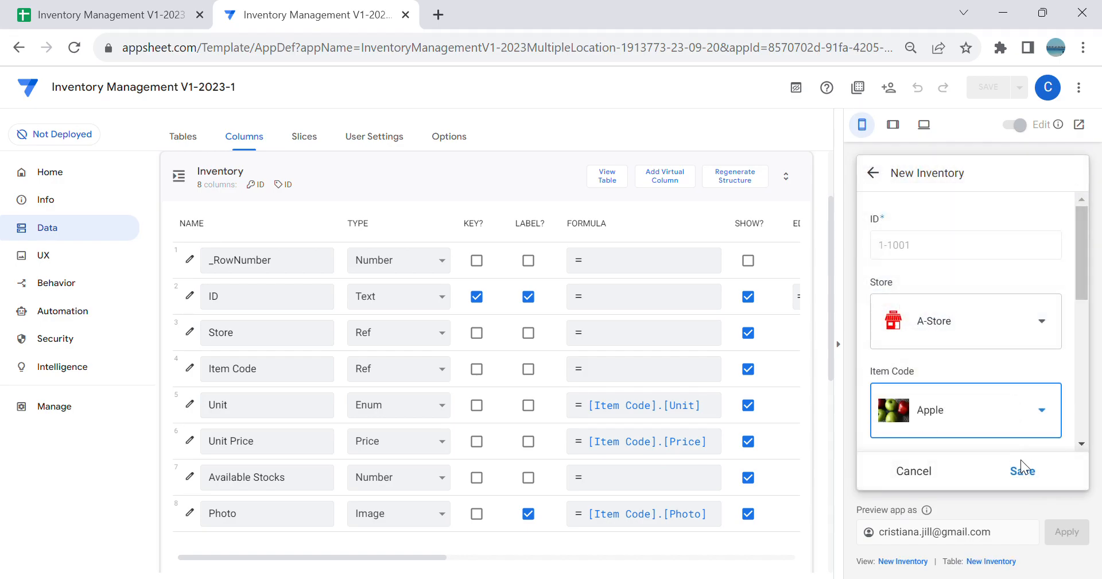
left_click(1019, 466)
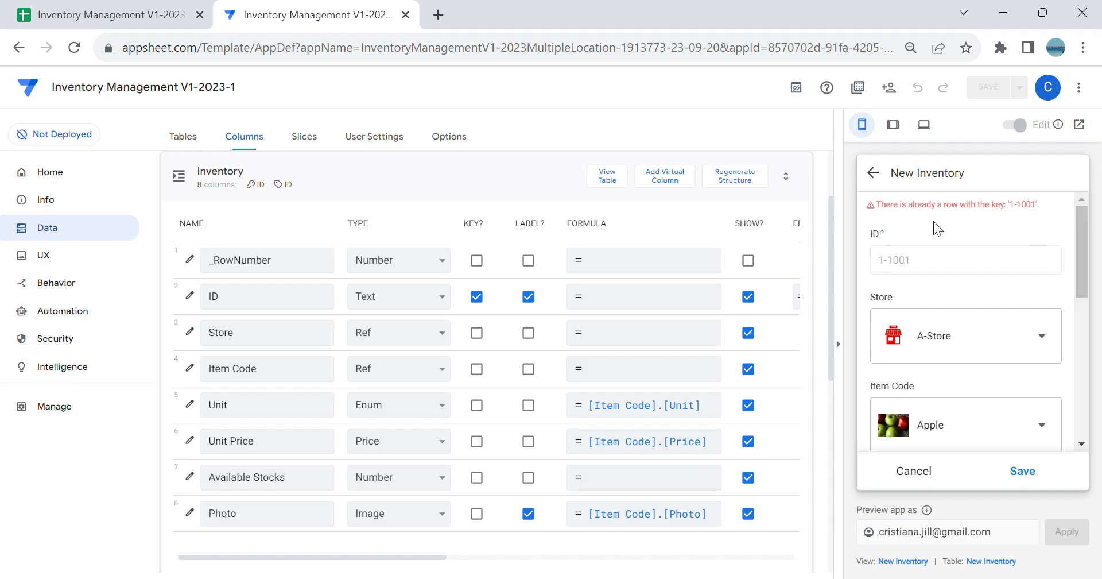
left_click(873, 171)
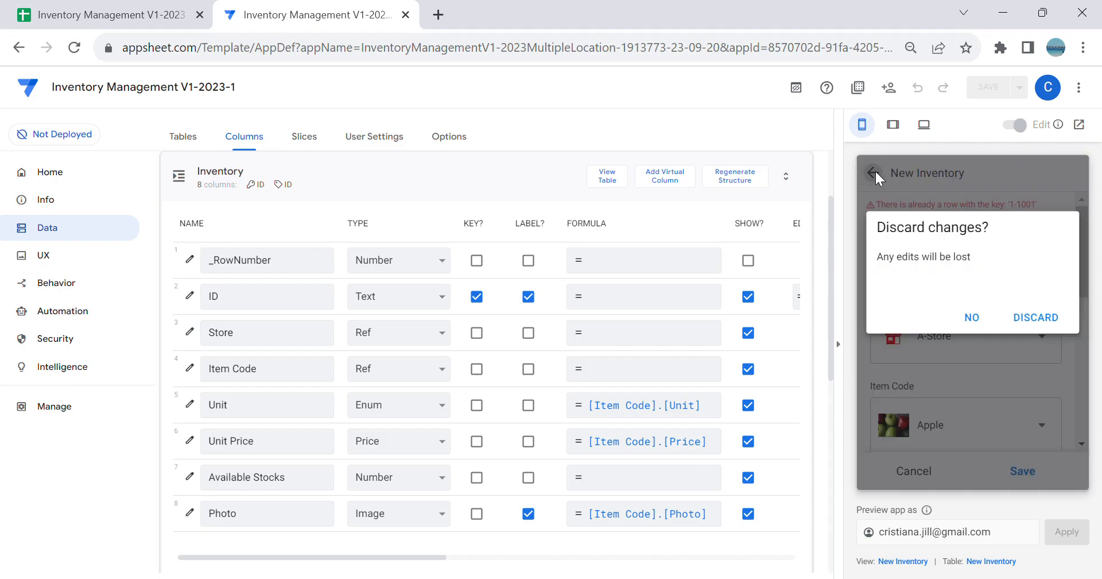
left_click(1042, 319)
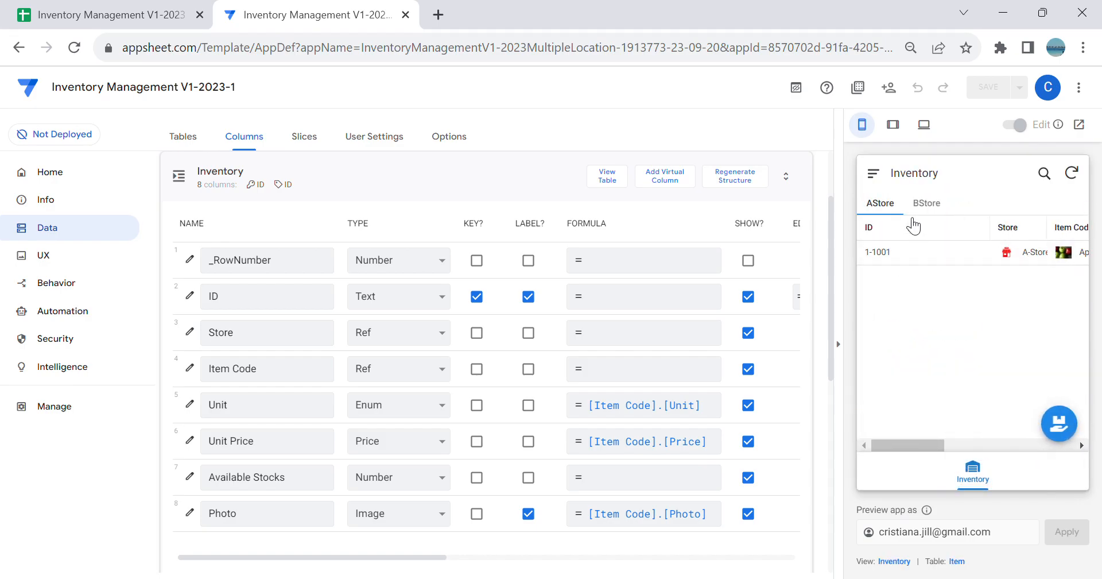
Step: Add an AStore inventory entry for Banana with 200 available stocks and save it
left_click(1059, 423)
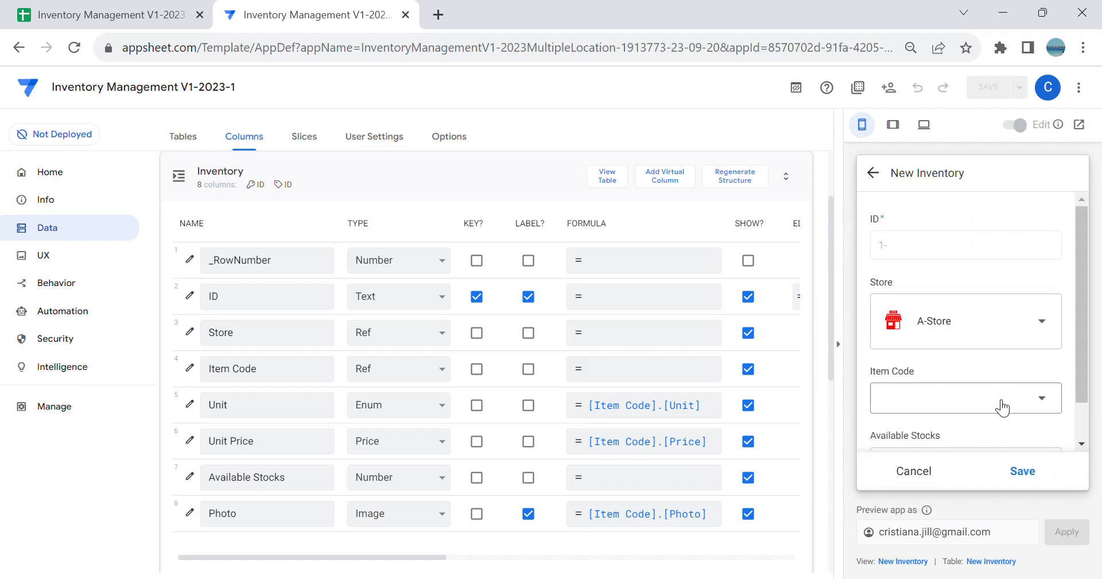
left_click(1000, 393)
left_click(984, 336)
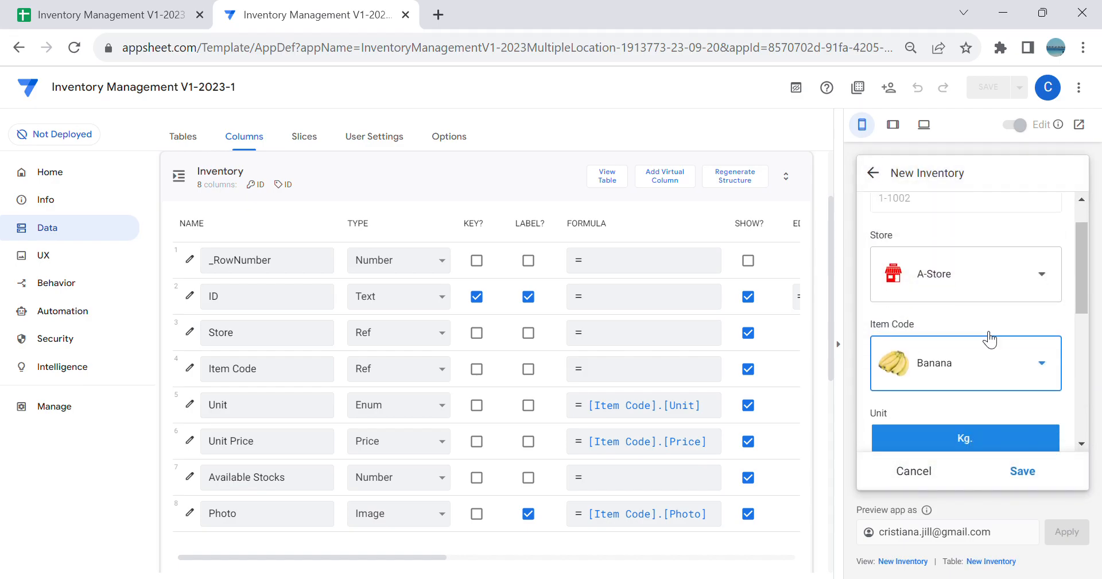
scroll(989, 342, "down", 5)
left_click(918, 274)
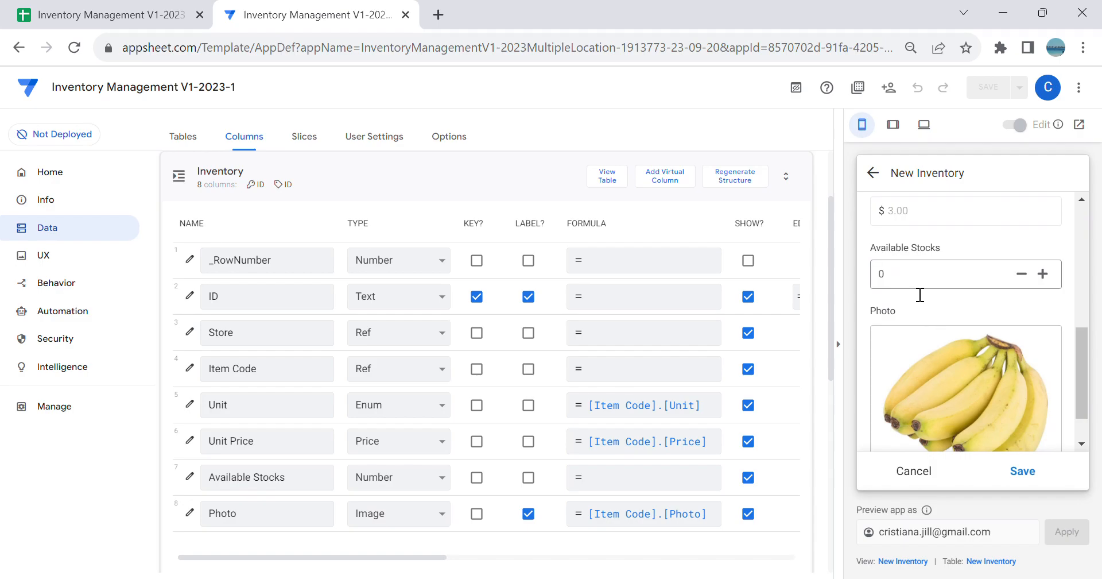
left_click(1021, 472)
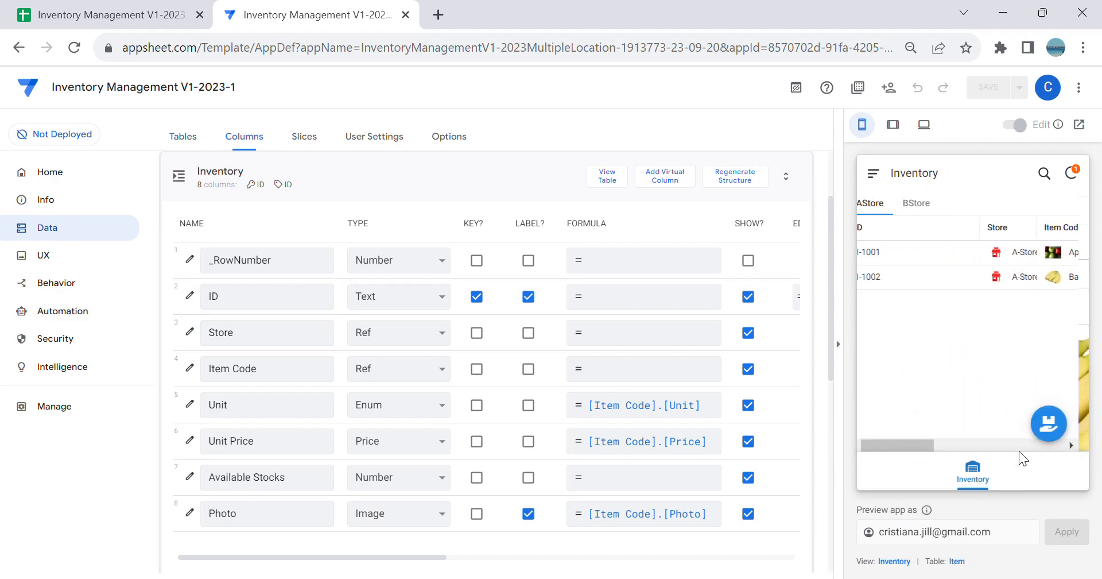
Step: Add an AStore inventory entry for Grapes with 200 available stocks and save it
left_click(1052, 420)
left_click(1030, 402)
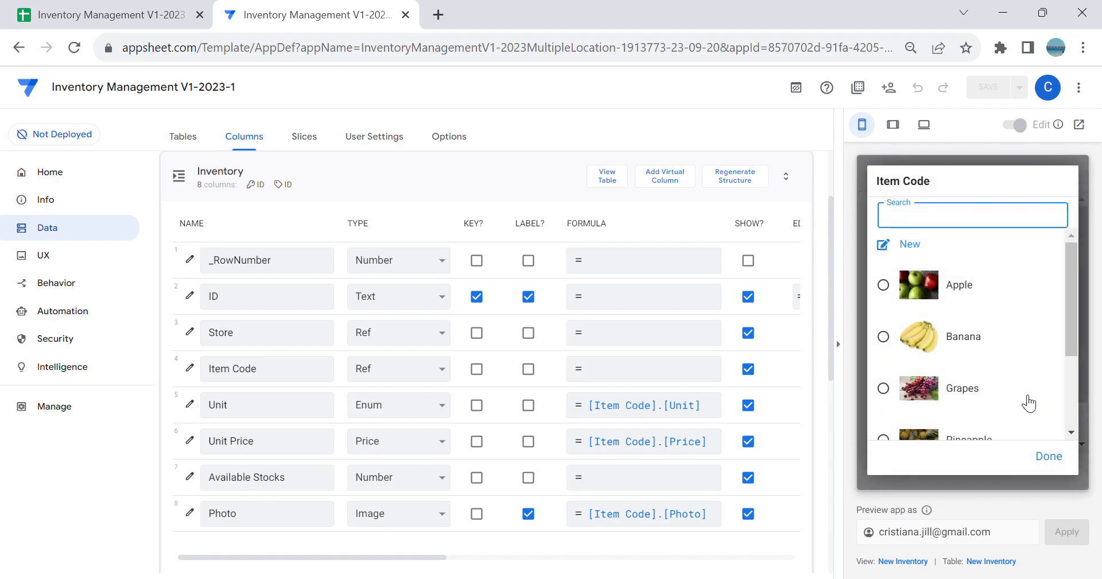
left_click(1004, 392)
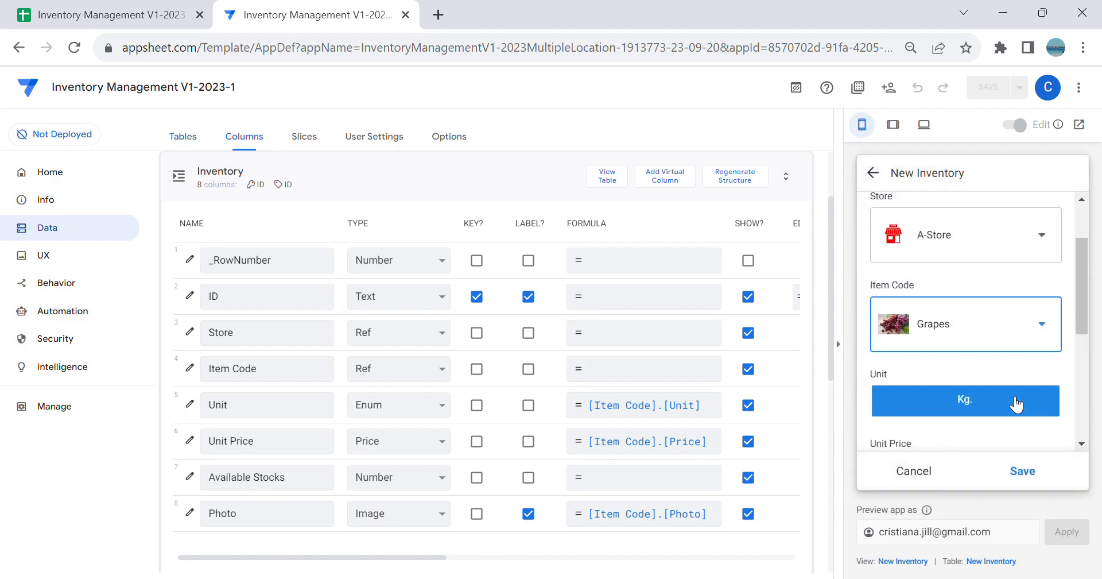
scroll(1016, 404, "down", 5)
left_click(919, 272)
type("200")
left_click(1022, 469)
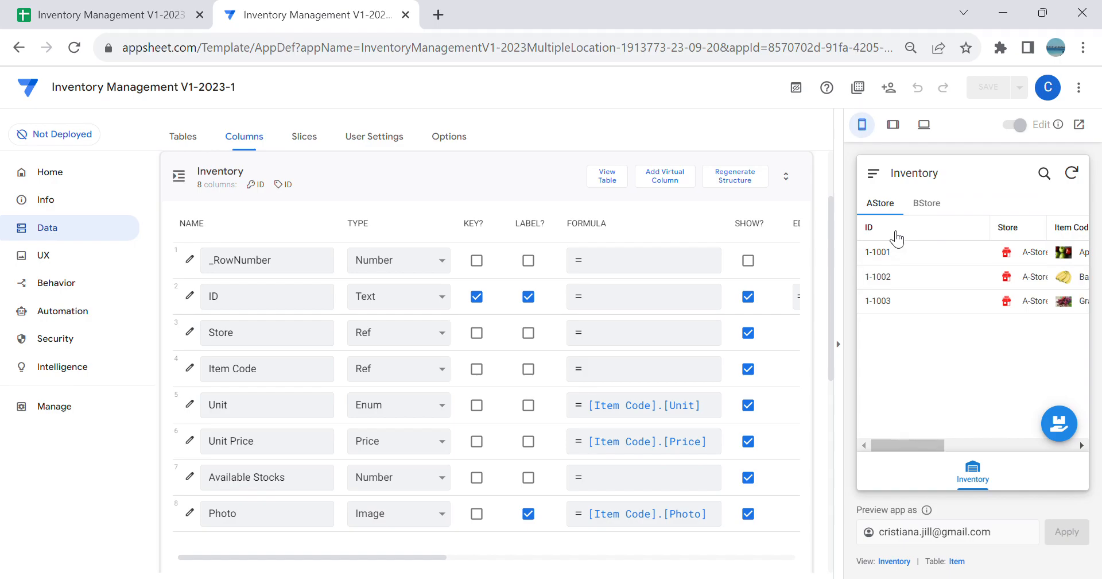
Step: Set the first two entries of the AStore view's column order to Item Code and Unit
left_click_drag(924, 448, 840, 442)
left_click(55, 266)
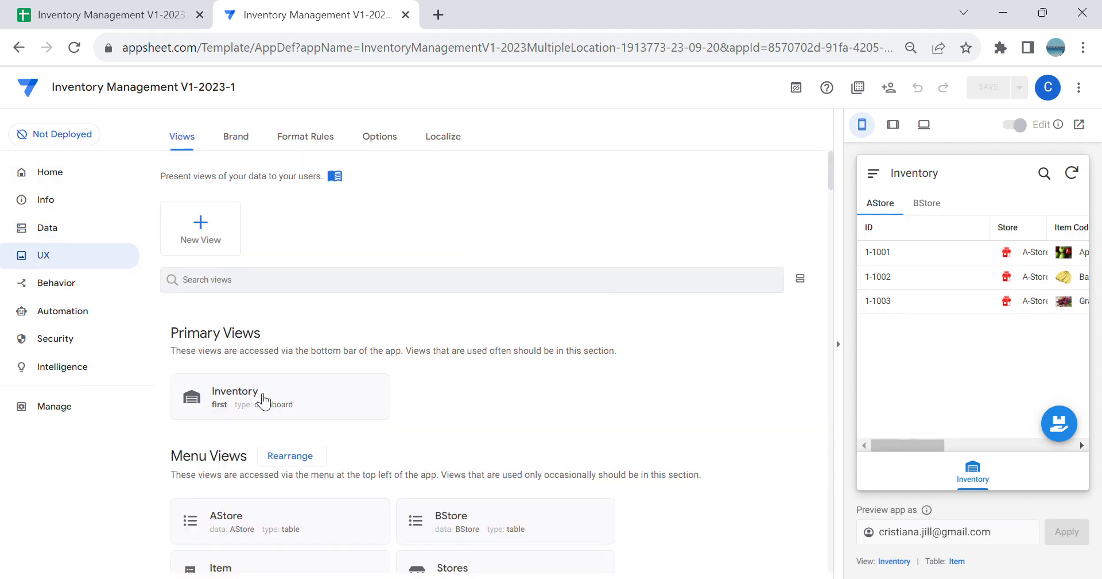
left_click(326, 535)
scroll(605, 369, "down", 10)
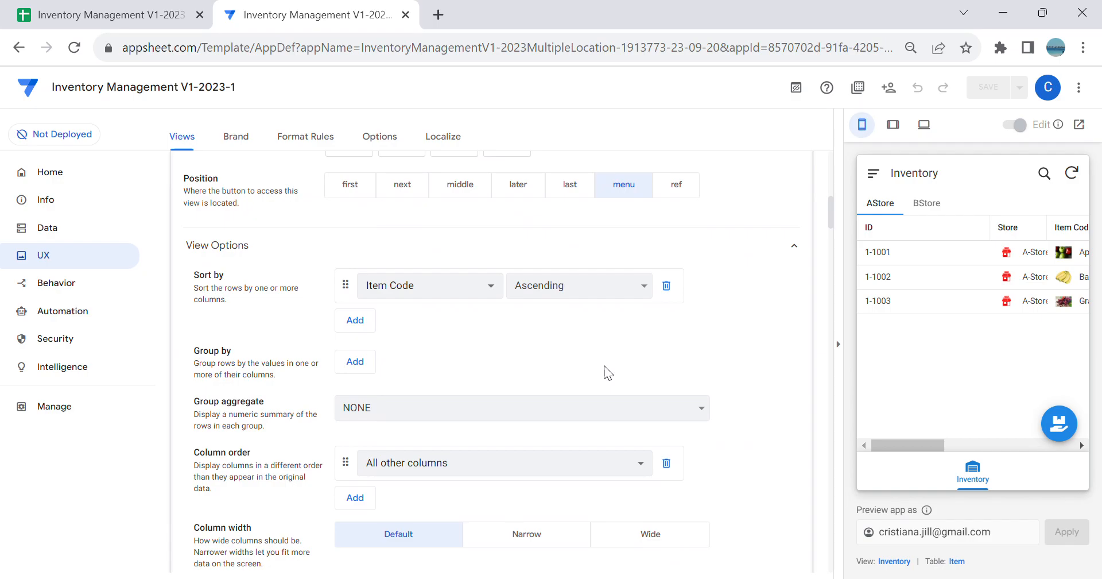
left_click(512, 355)
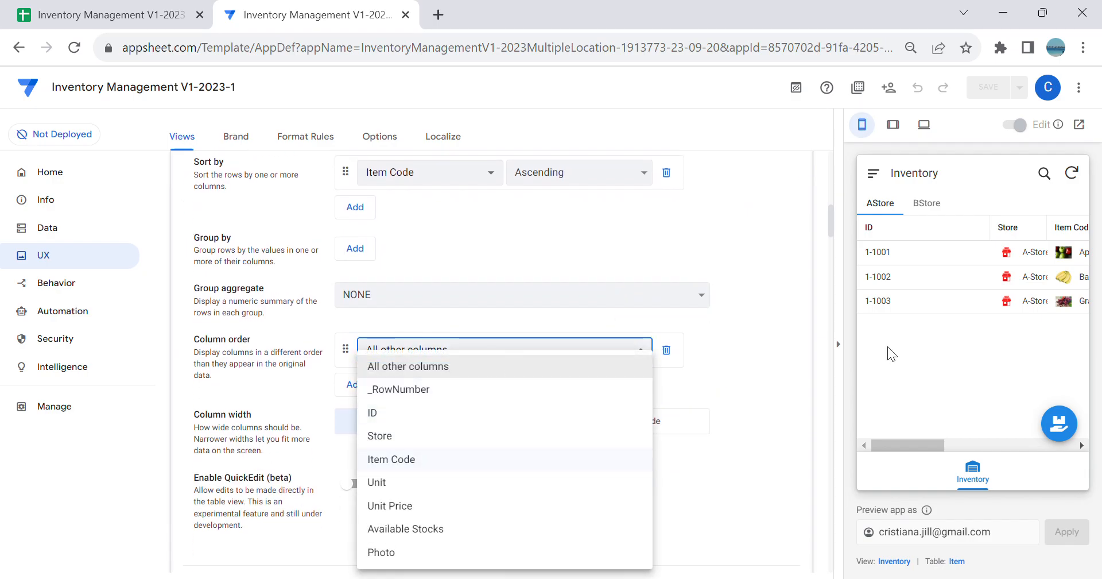
left_click(440, 469)
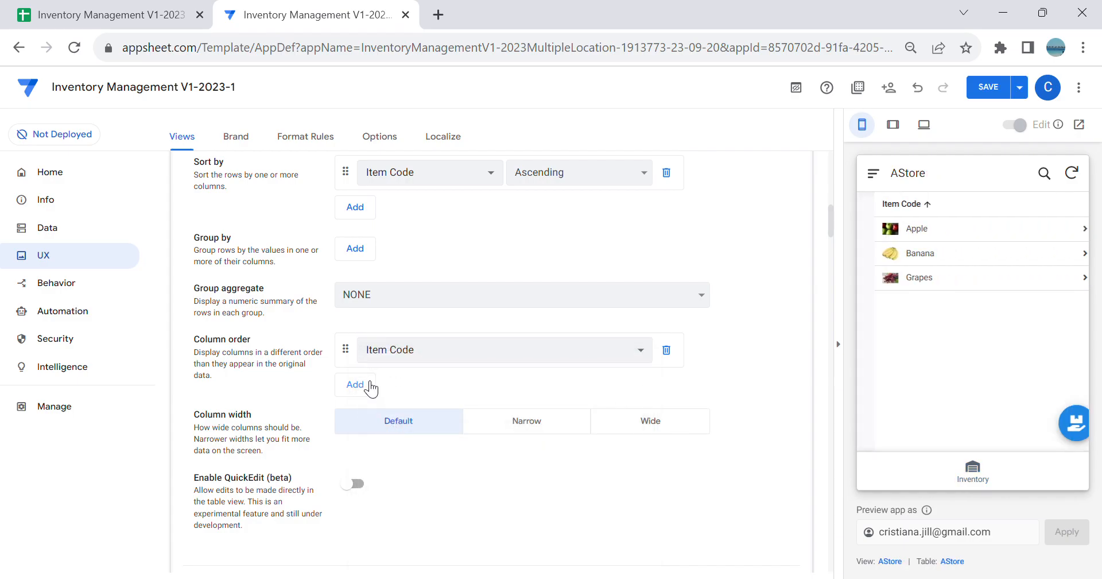
left_click(409, 383)
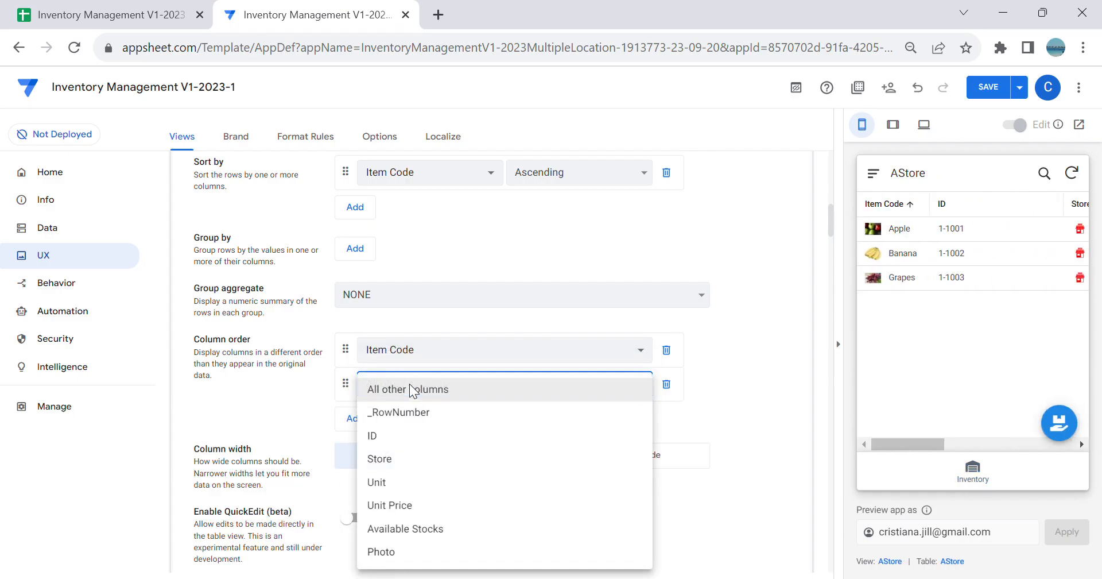
left_click(445, 486)
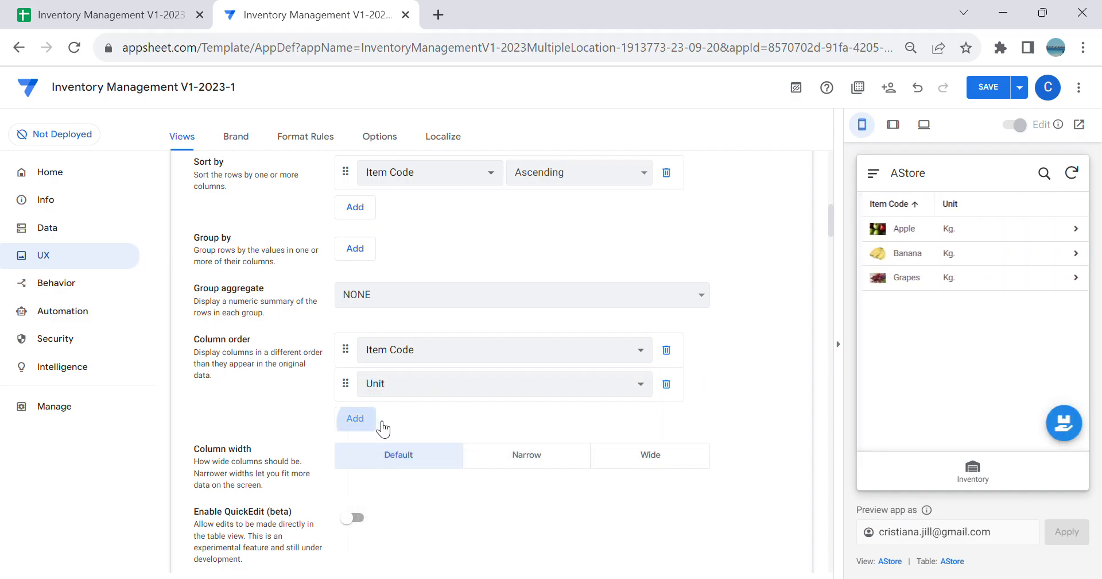
Step: Add Unit Price and Available Stocks to the AStore view's column order and save the app
left_click(381, 427)
left_click(386, 425)
left_click(435, 504)
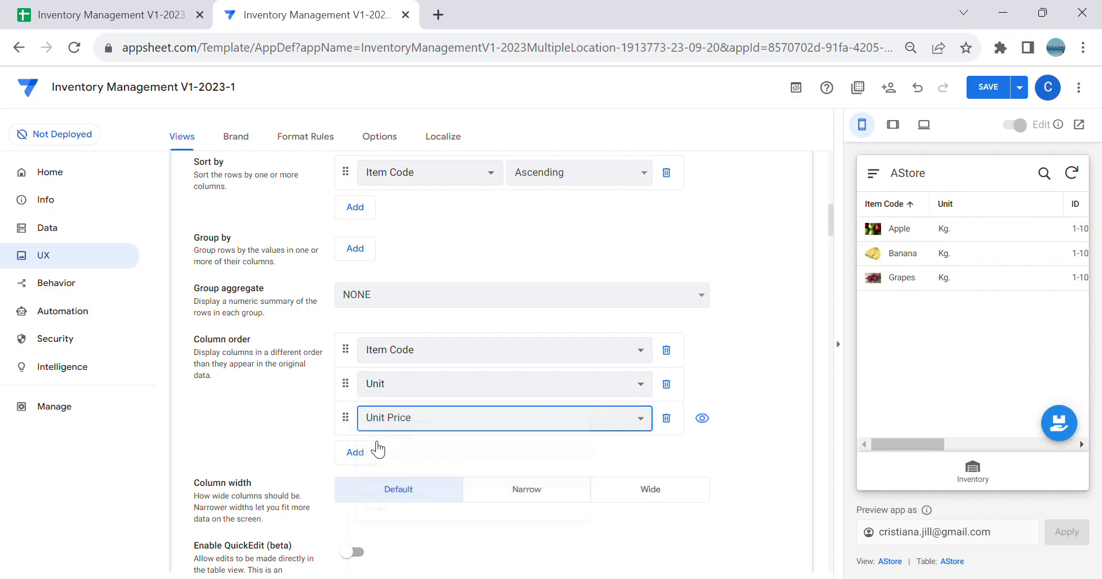
left_click(373, 453)
left_click(423, 540)
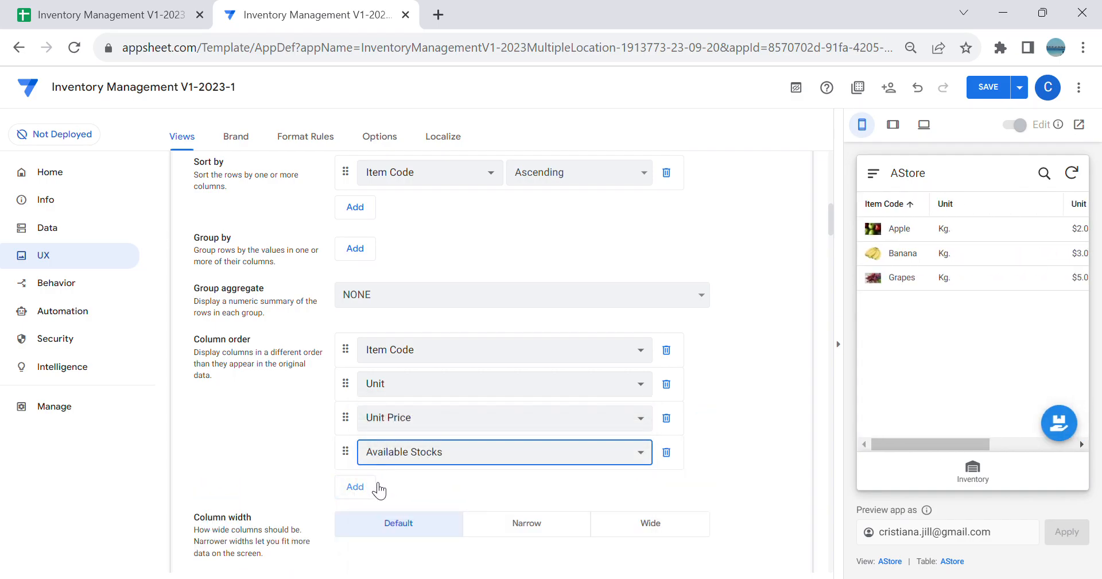
left_click_drag(937, 442, 900, 424)
left_click(1016, 80)
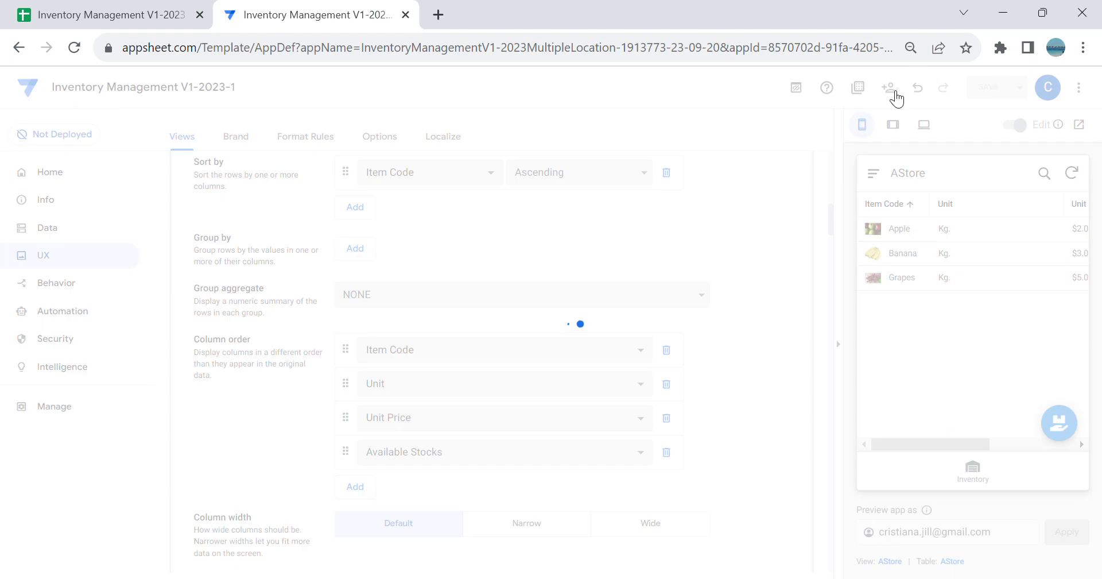
Step: Set the first two entries of the BStore view's column order to Item Code and Unit
scroll(619, 343, "up", 15)
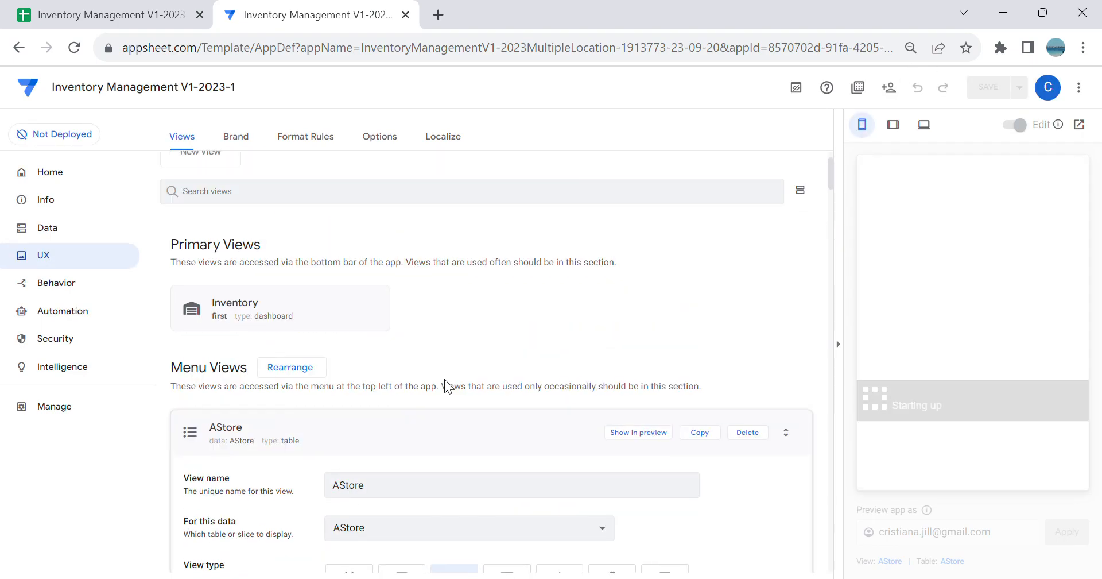
left_click(494, 435)
scroll(539, 391, "down", 6)
left_click(509, 356)
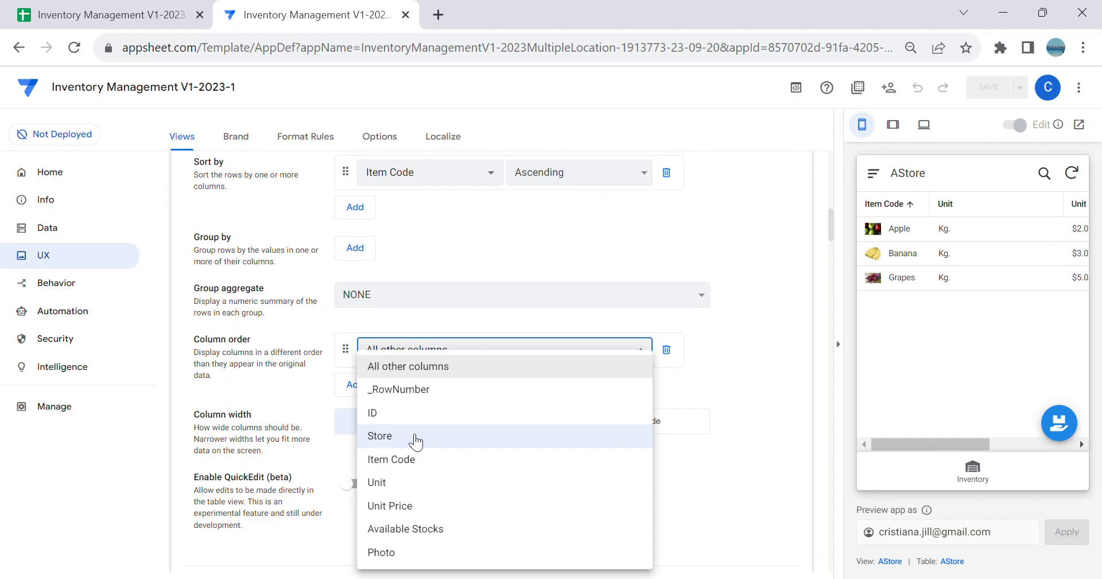
left_click(403, 459)
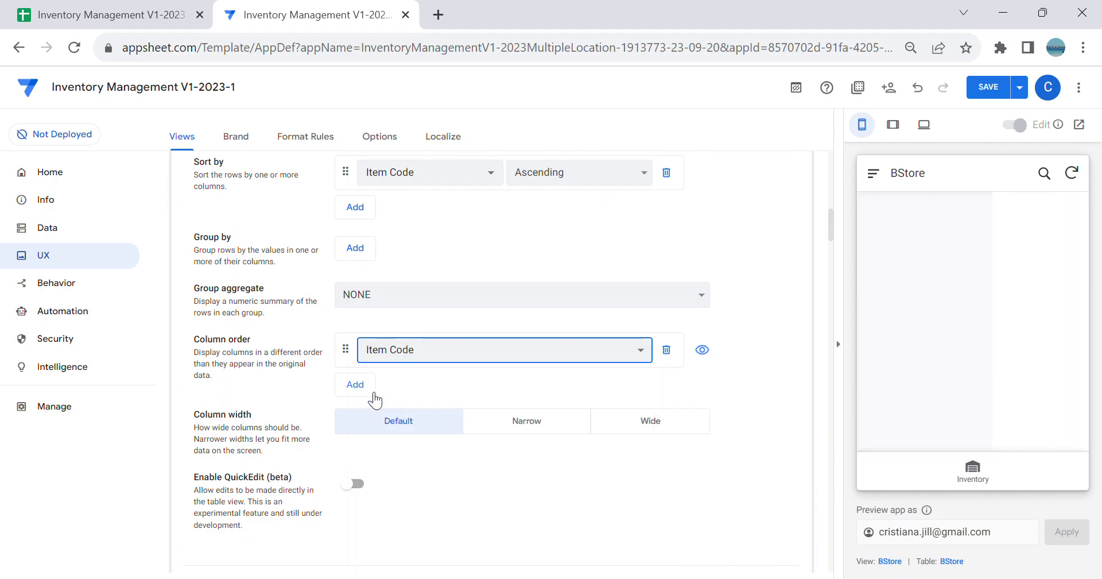
left_click(382, 387)
left_click(380, 381)
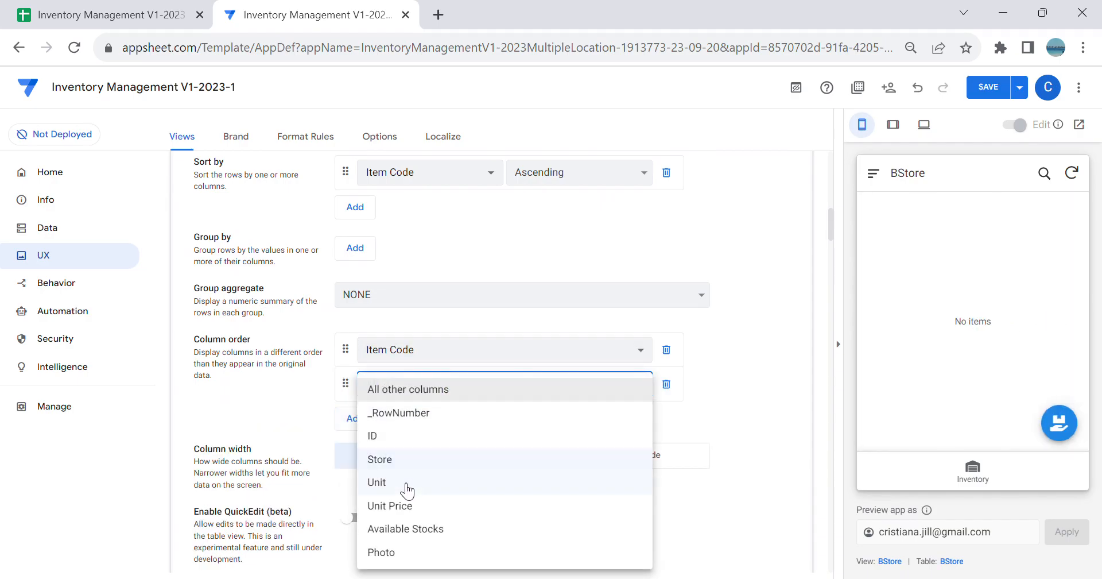
left_click(410, 487)
Step: Add Unit Price and Available Stocks to the BStore view's column order and save the app
left_click(376, 422)
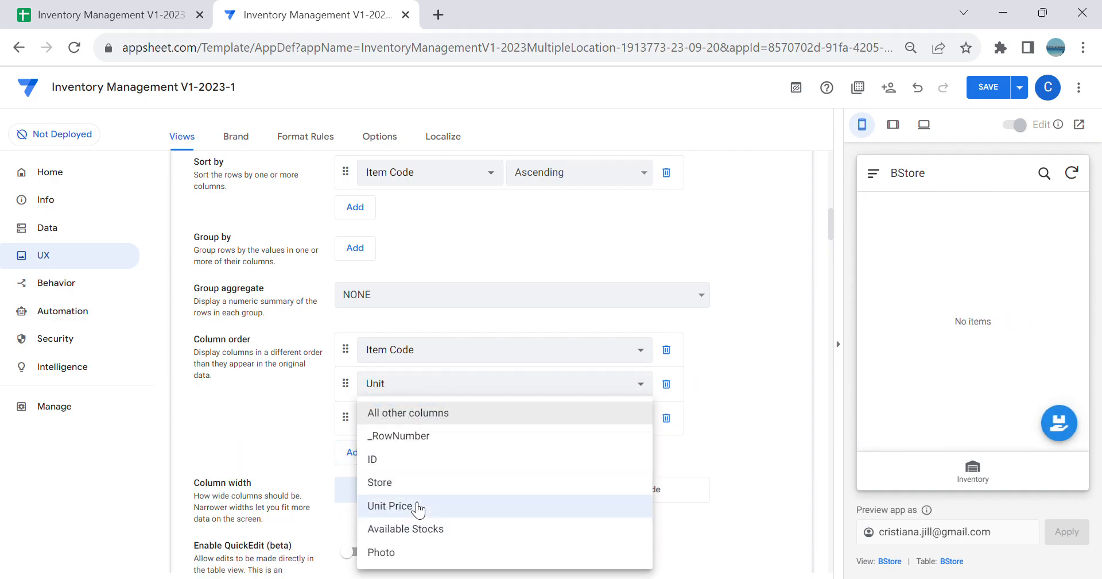
left_click(419, 508)
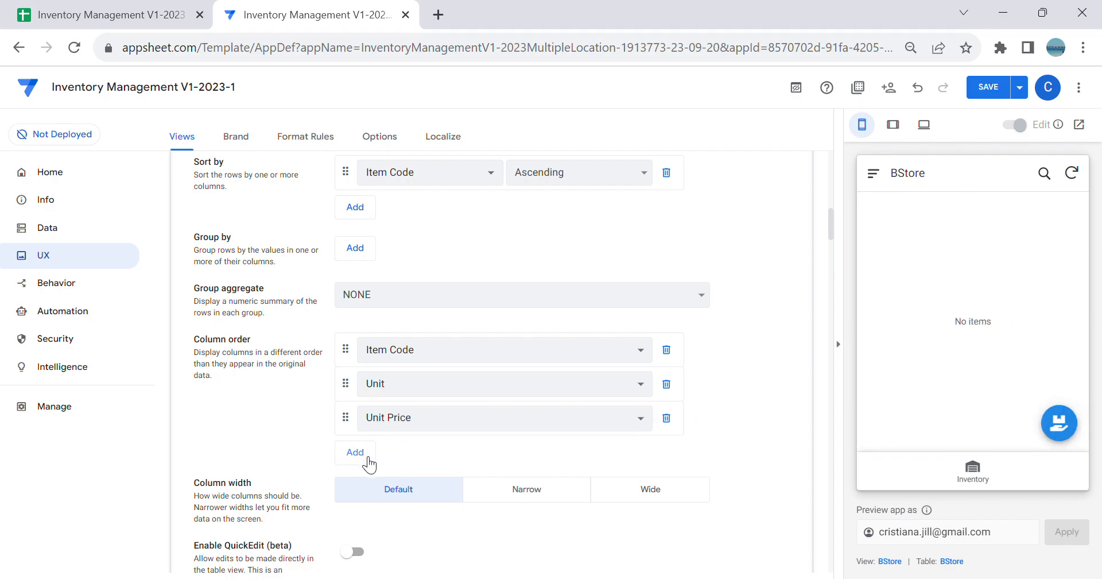
left_click(370, 463)
left_click(405, 525)
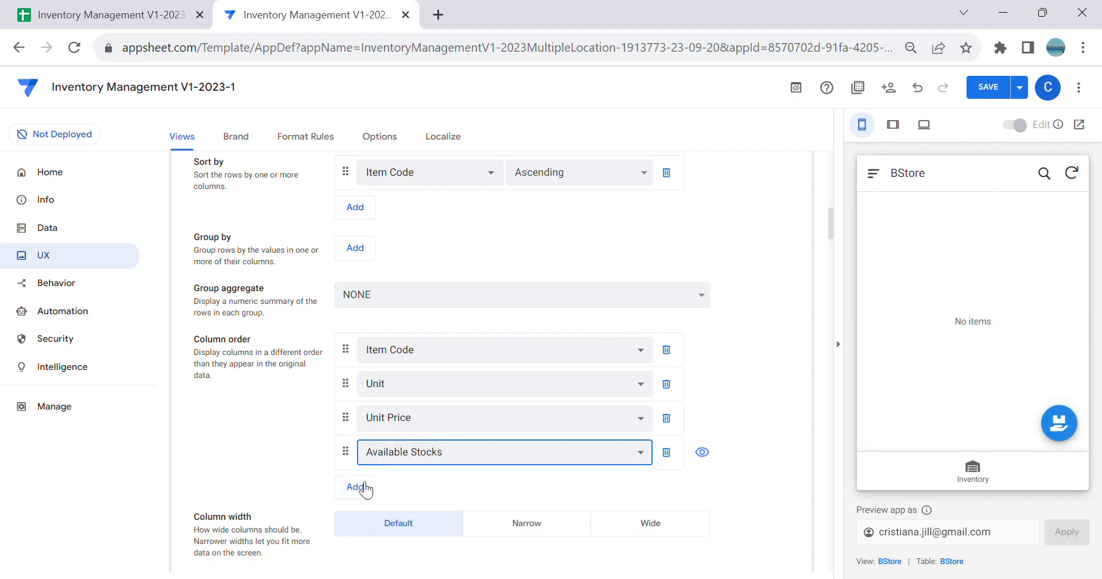
left_click(976, 468)
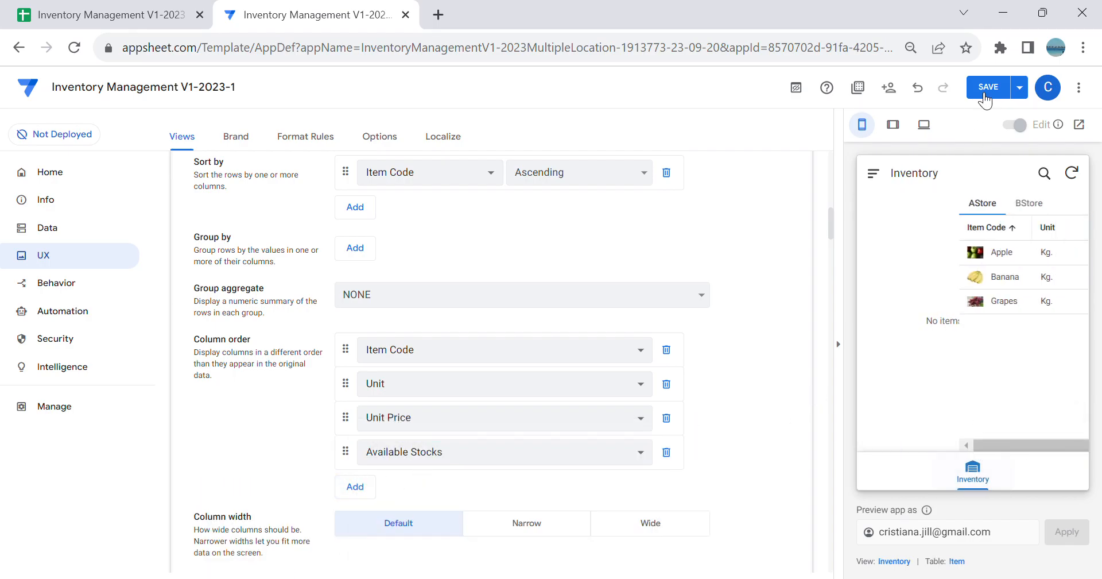
left_click(988, 87)
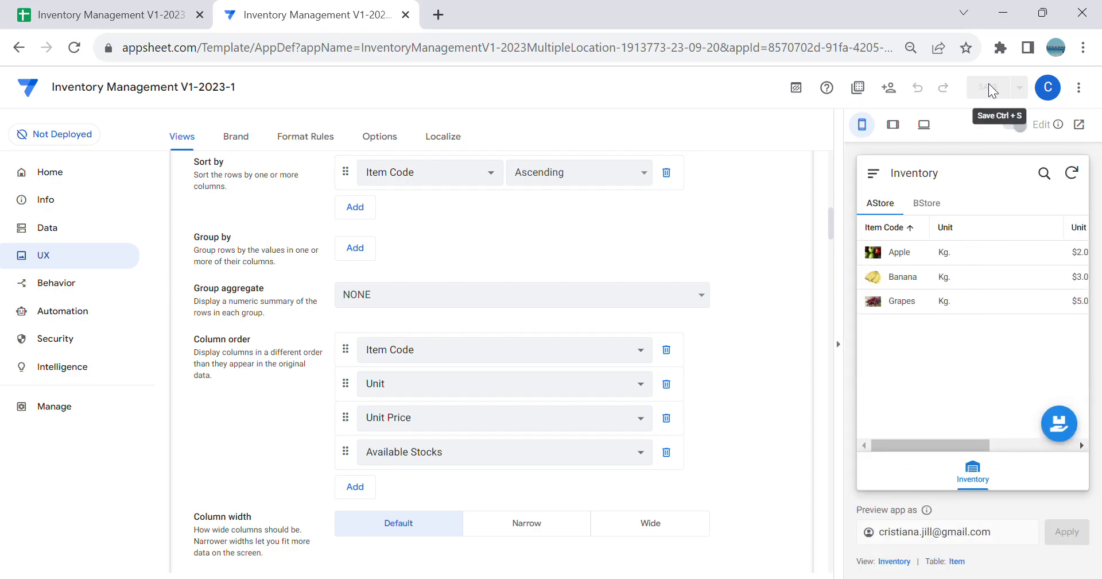
Step: Add a BStore inventory entry for Apple with 300 available stocks and save it
left_click(927, 204)
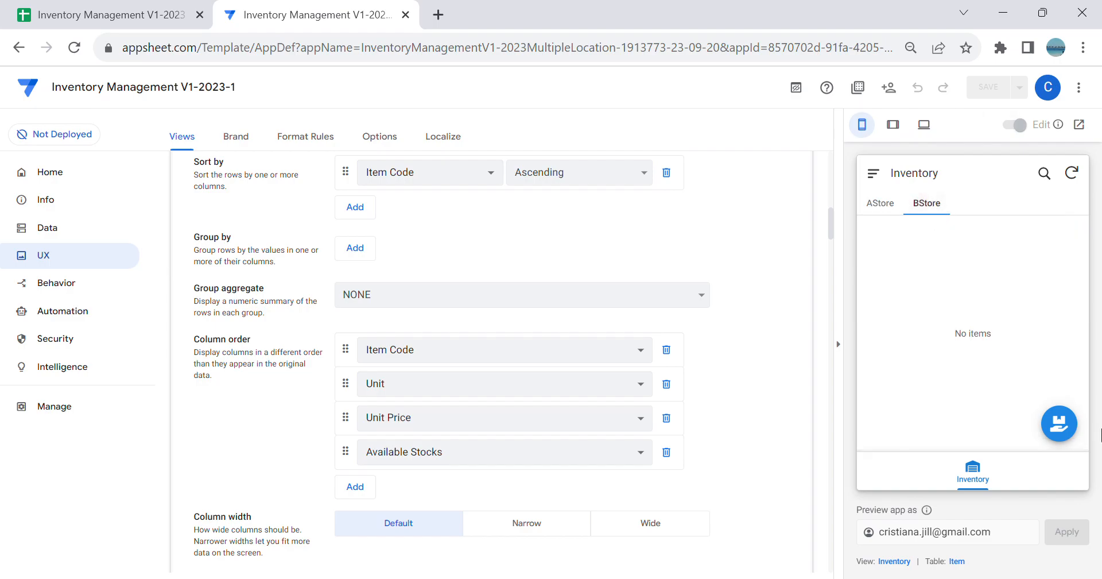
left_click(1057, 404)
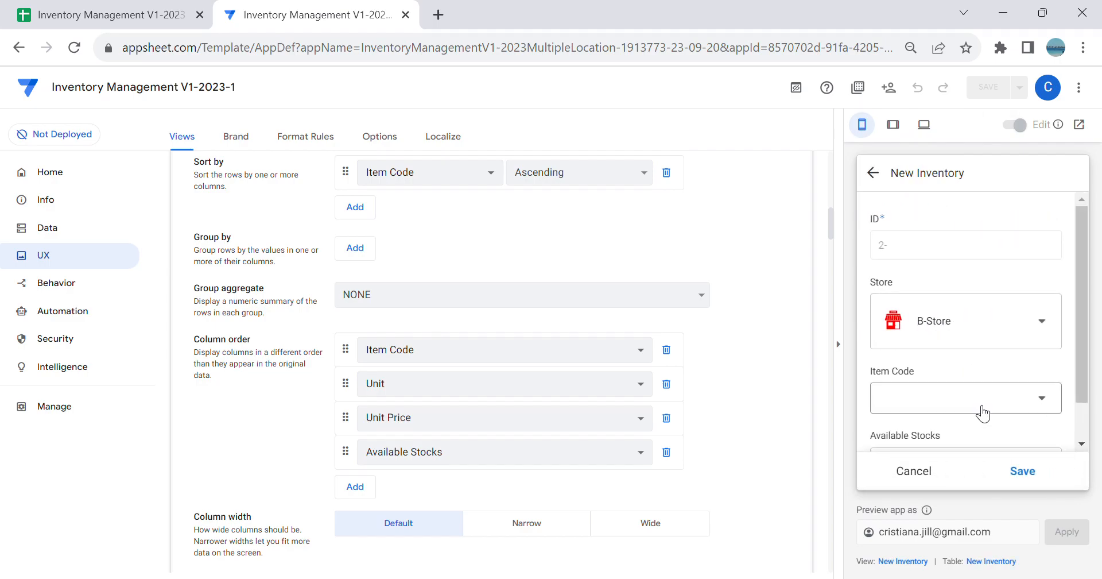
left_click(978, 402)
left_click(955, 297)
scroll(985, 394, "down", 4)
scroll(989, 394, "down", 2)
left_click(962, 369)
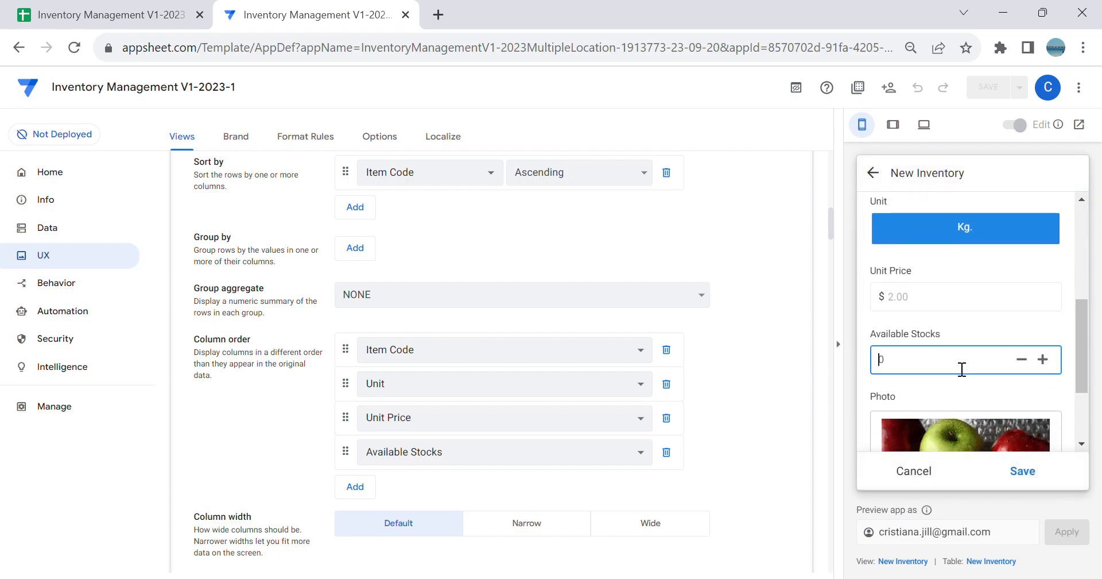
type("300")
left_click(1025, 473)
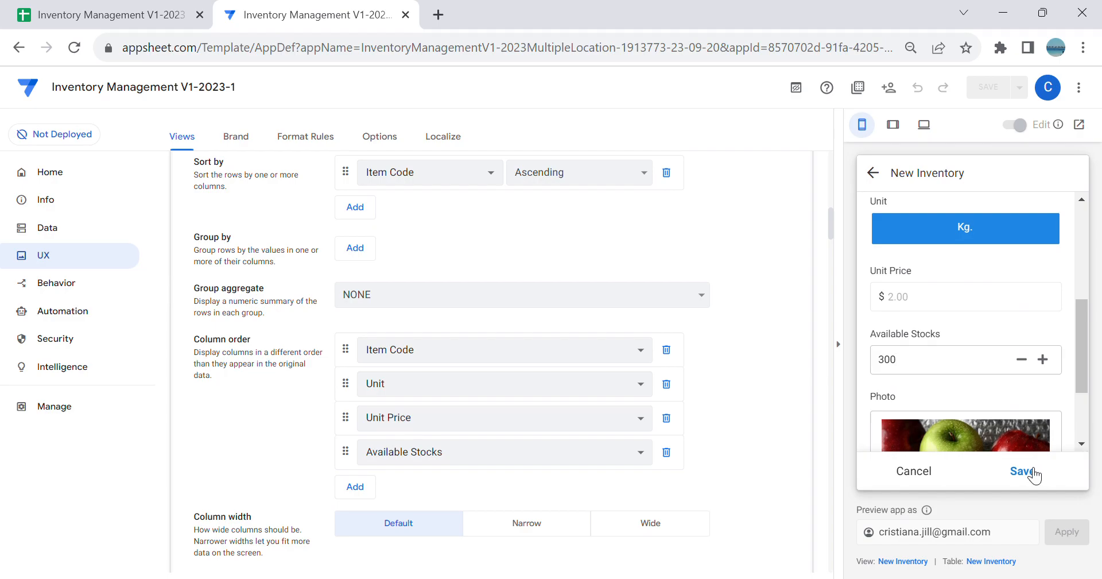
Step: Add a BStore inventory entry for Banana with 300 available stocks and save it
left_click(1059, 424)
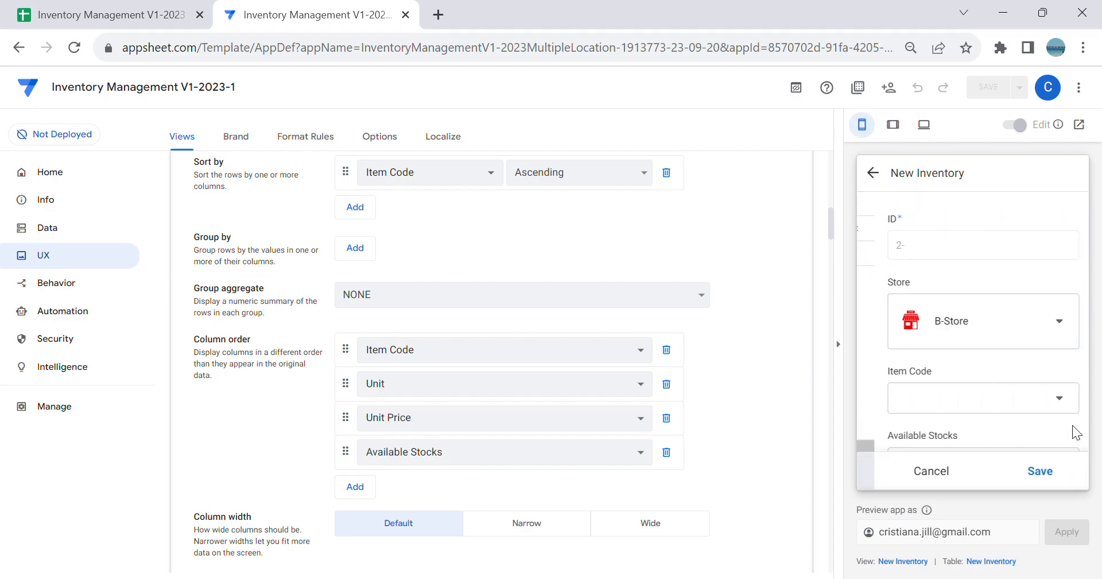
left_click(999, 404)
left_click(971, 302)
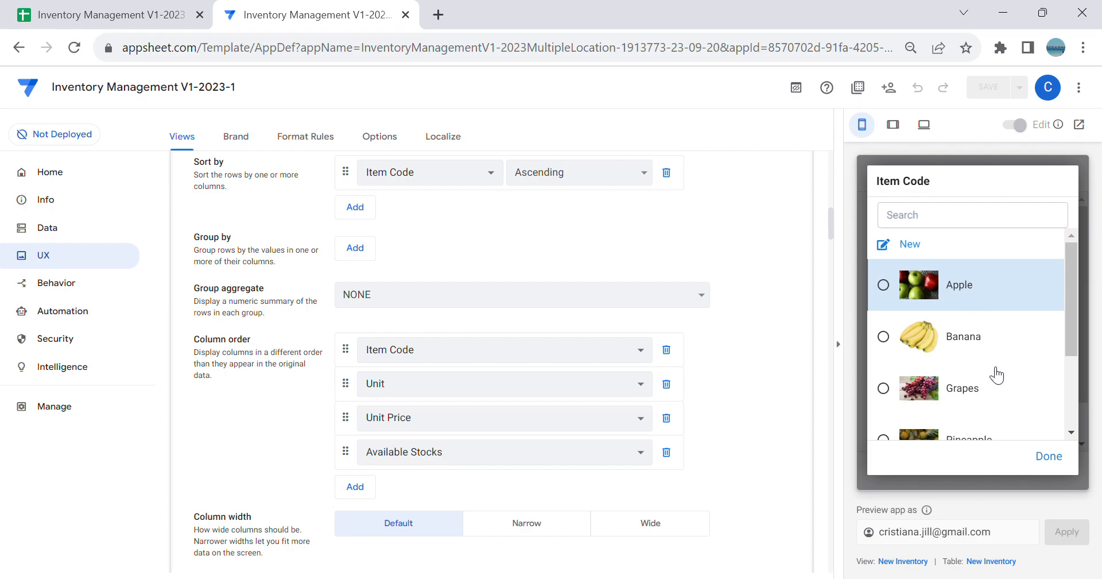
left_click(1025, 474)
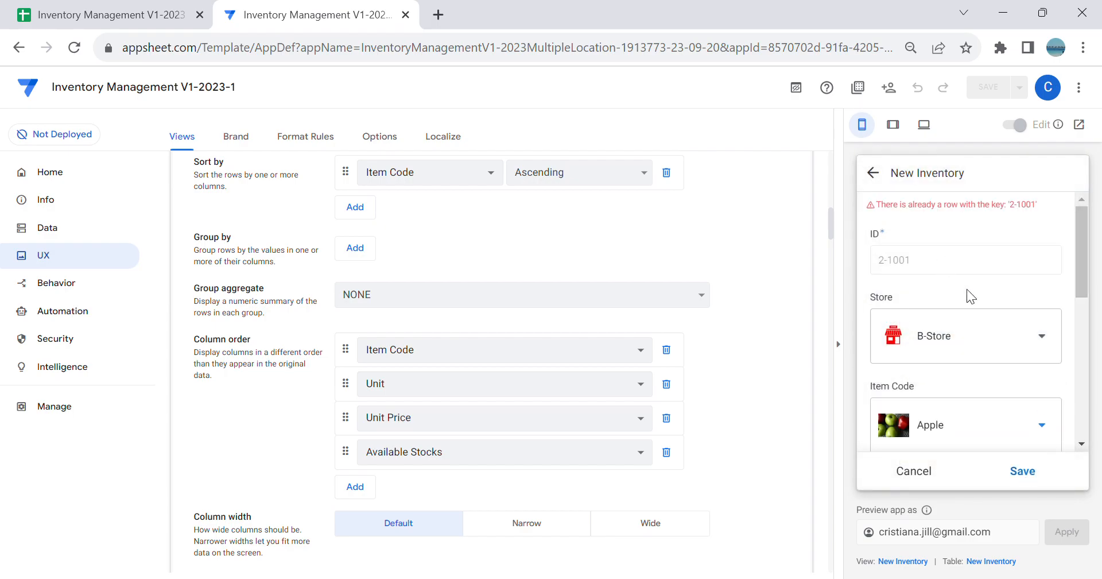
scroll(970, 258, "down", 2)
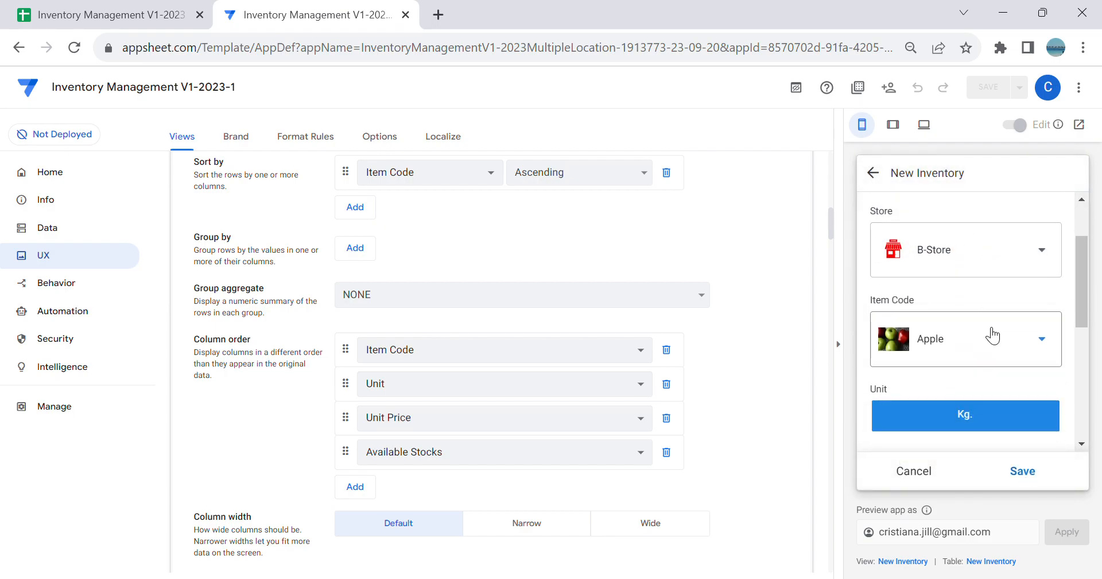
left_click(985, 327)
left_click(978, 344)
scroll(977, 362, "down", 3)
left_click(958, 373)
type("300")
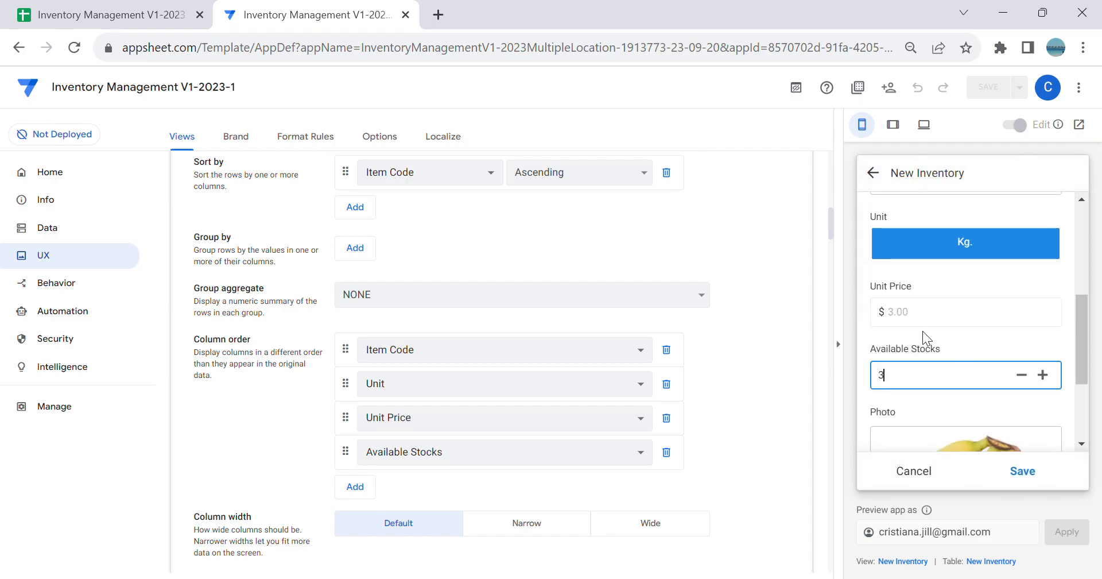
left_click(1023, 472)
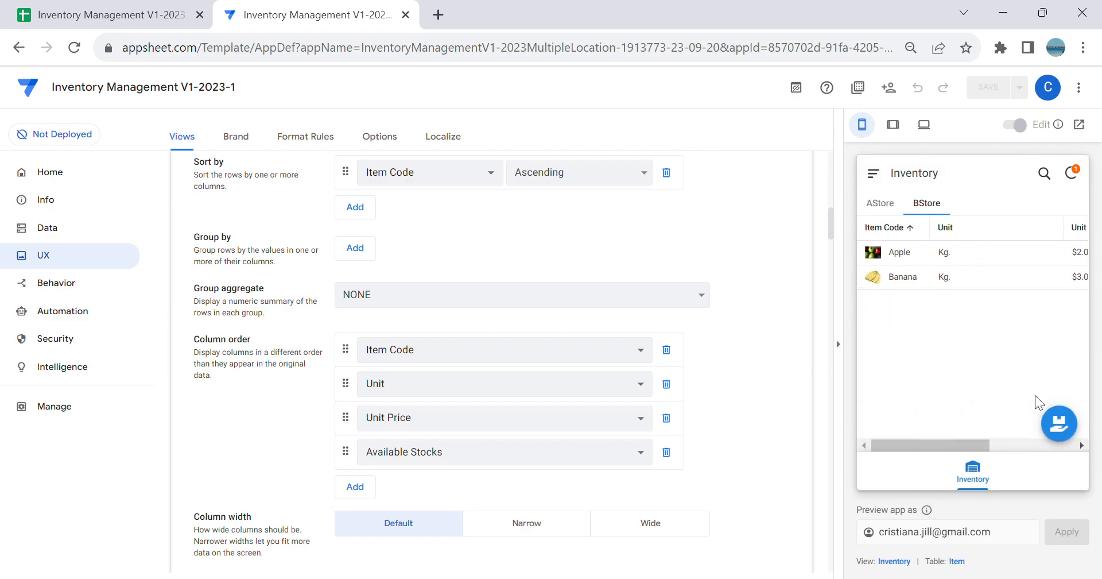
Step: Add a BStore inventory entry for Grapes with 300 available stocks and save it
left_click(1056, 422)
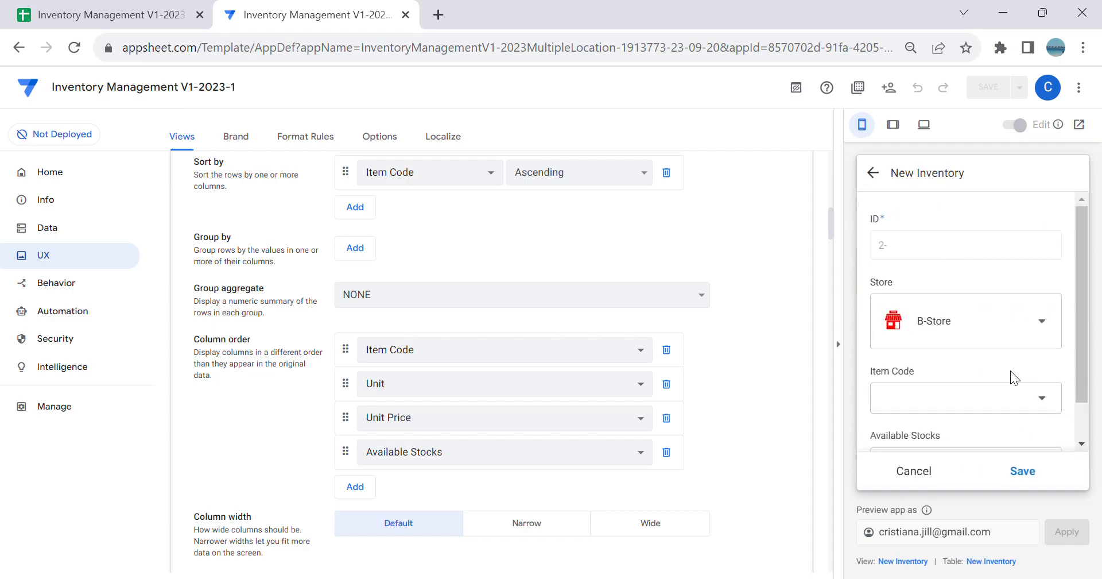
left_click(972, 399)
left_click(974, 403)
scroll(959, 439, "down", 1)
scroll(912, 351, "down", 3)
left_click(918, 327)
type("300")
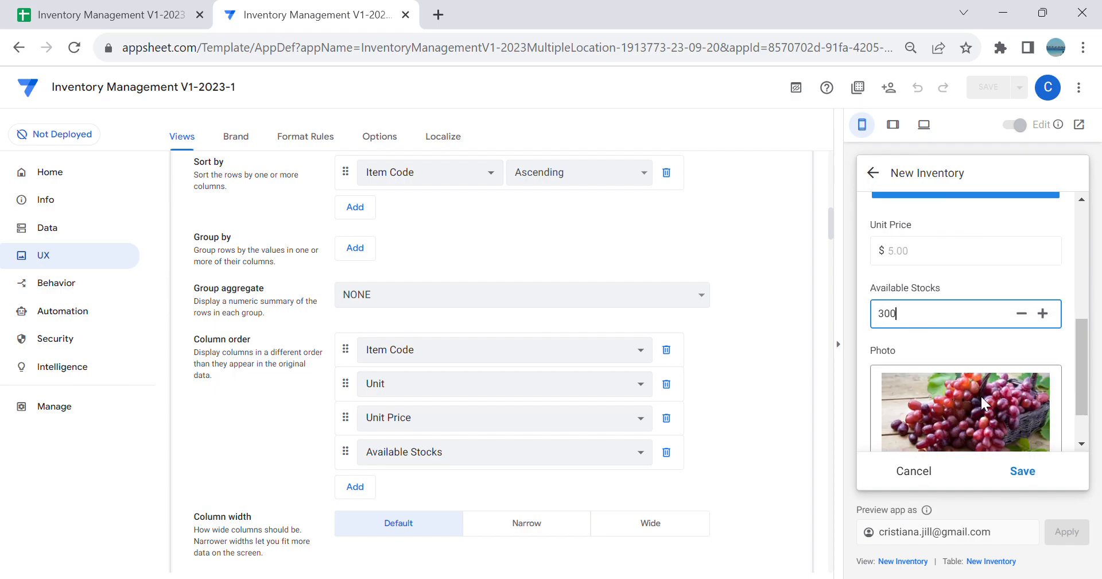
left_click(1021, 472)
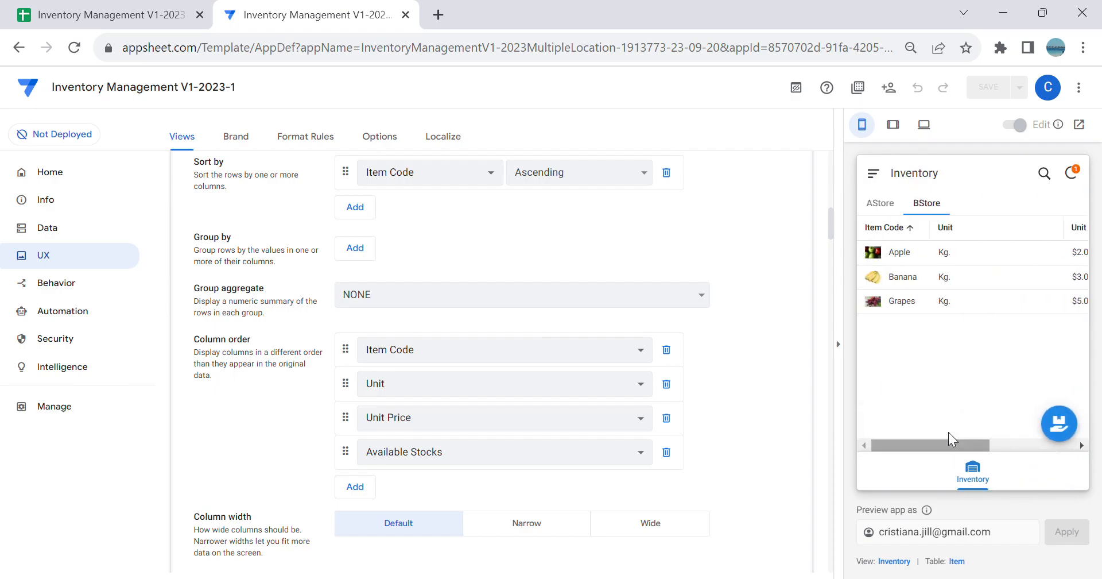
Step: Compare the AStore and BStore inventory tables in the app preview
left_click(890, 211)
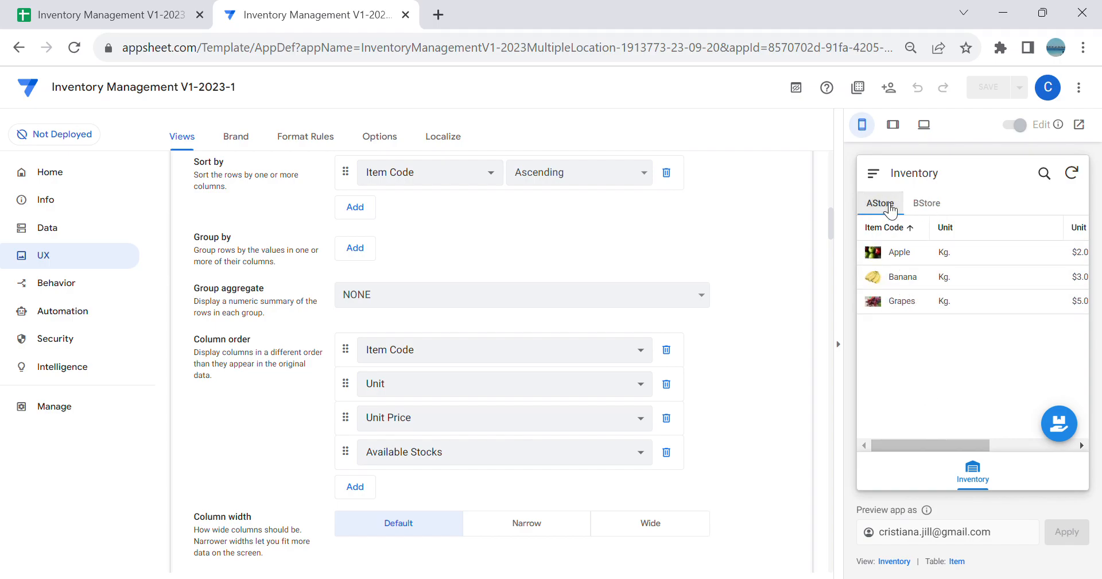
left_click(925, 210)
left_click(884, 210)
left_click(930, 203)
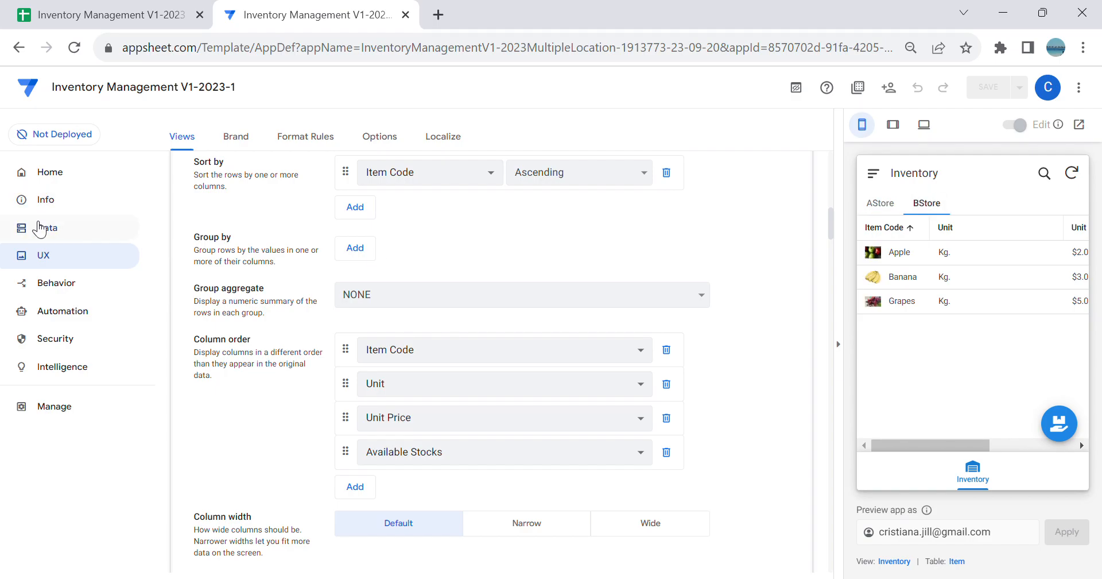
Step: Switch to the Google Sheets workbook and check the store entries saved in the Inventory sheet
left_click(35, 229)
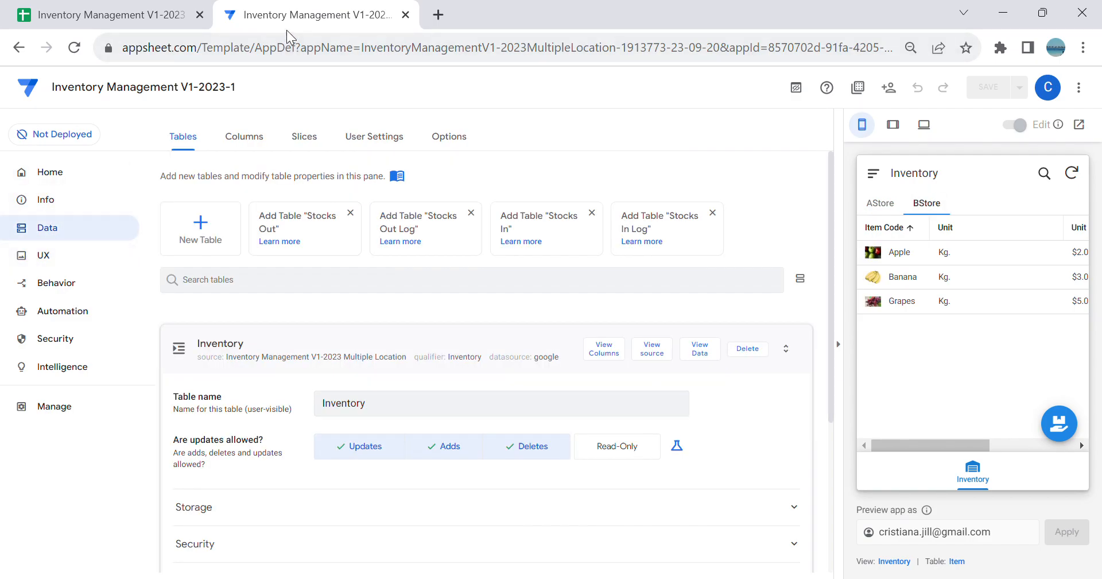
left_click(106, 22)
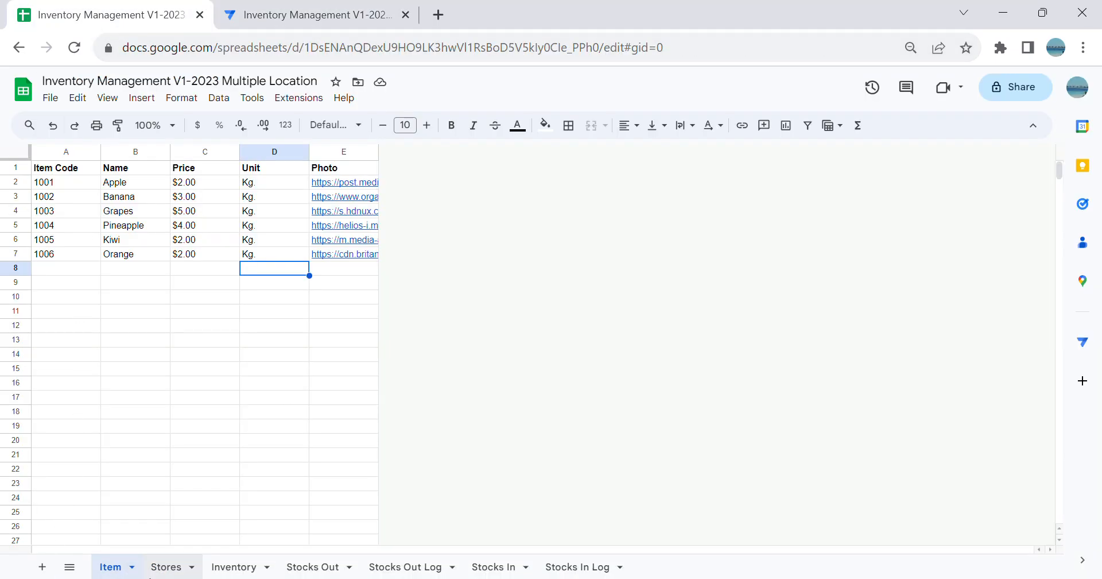
left_click(166, 566)
left_click(227, 568)
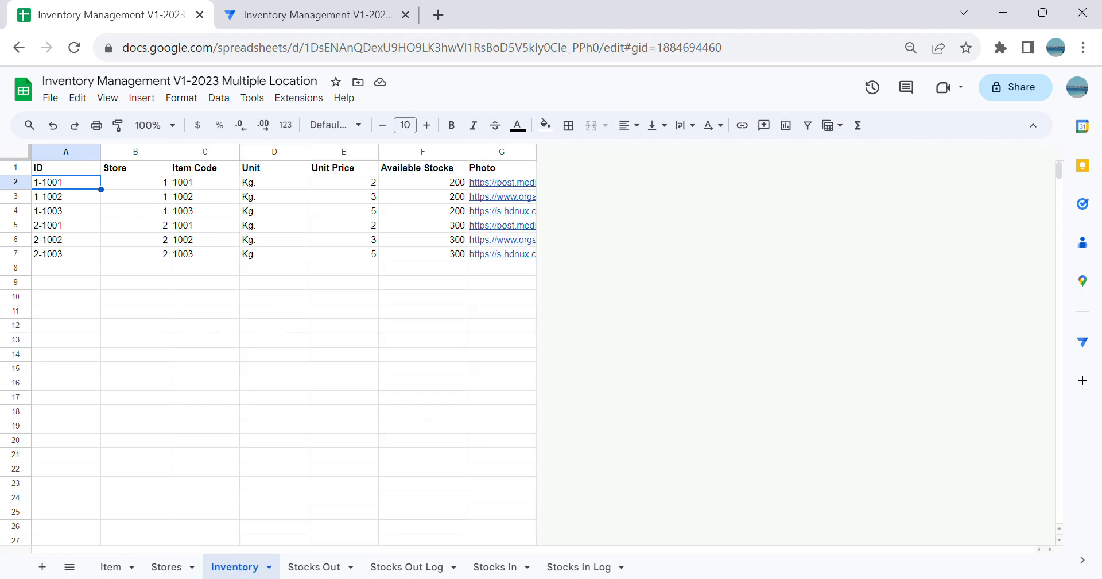
Step: Examine the ID, DateTime, User and Store columns of the Stocks Out sheet
left_click(325, 568)
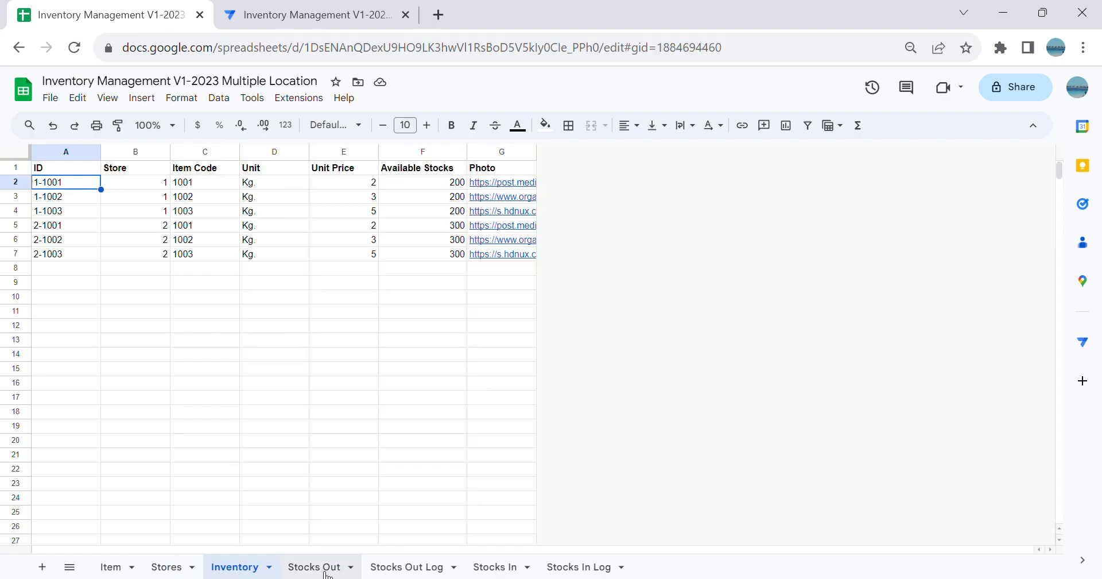
left_click(324, 571)
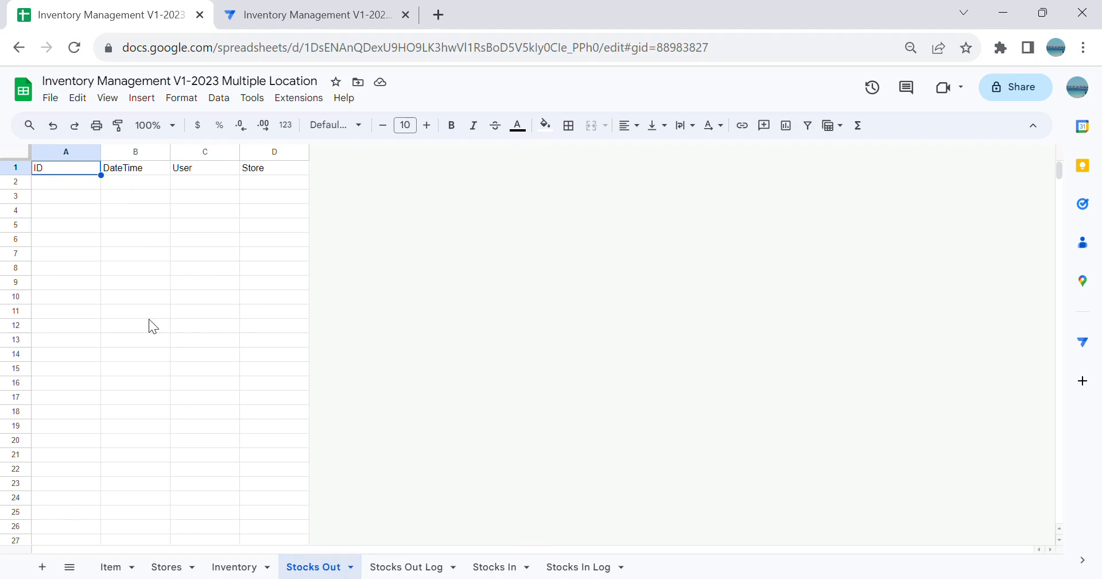
left_click(87, 223)
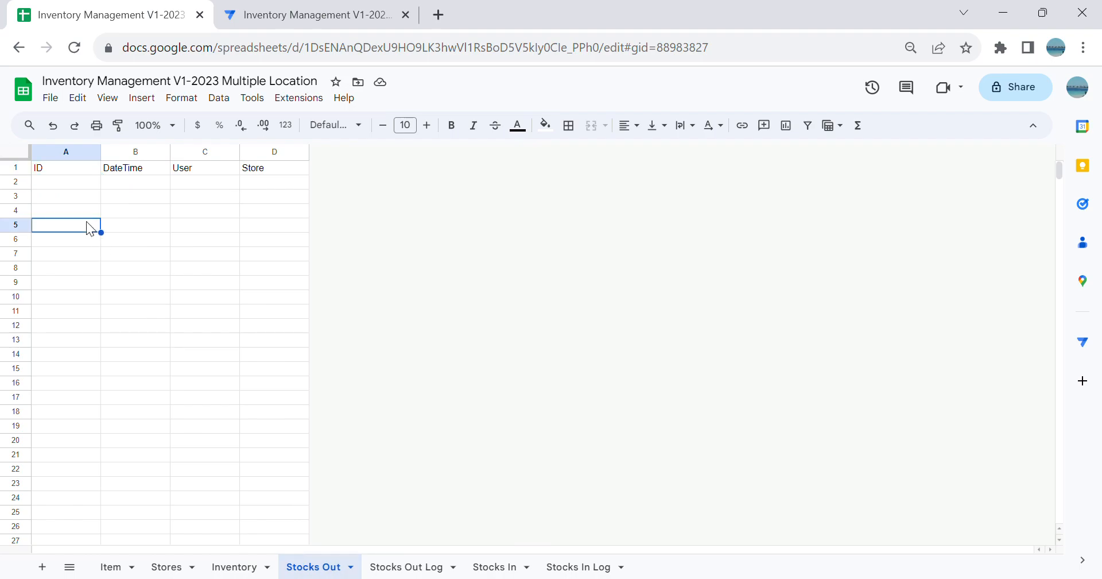
left_click(141, 184)
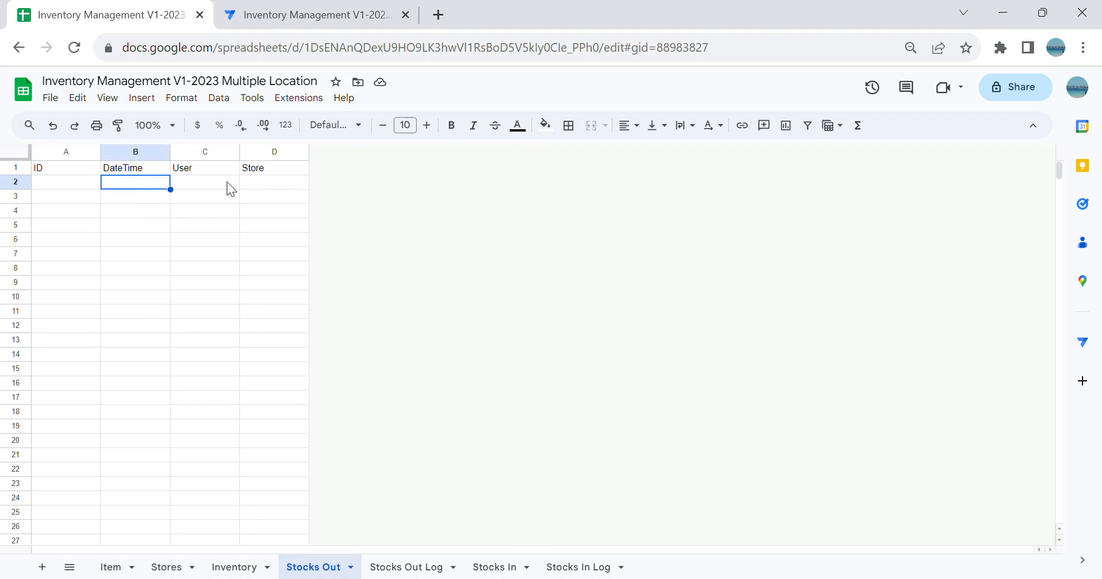
left_click(197, 181)
left_click(121, 183)
left_click(275, 186)
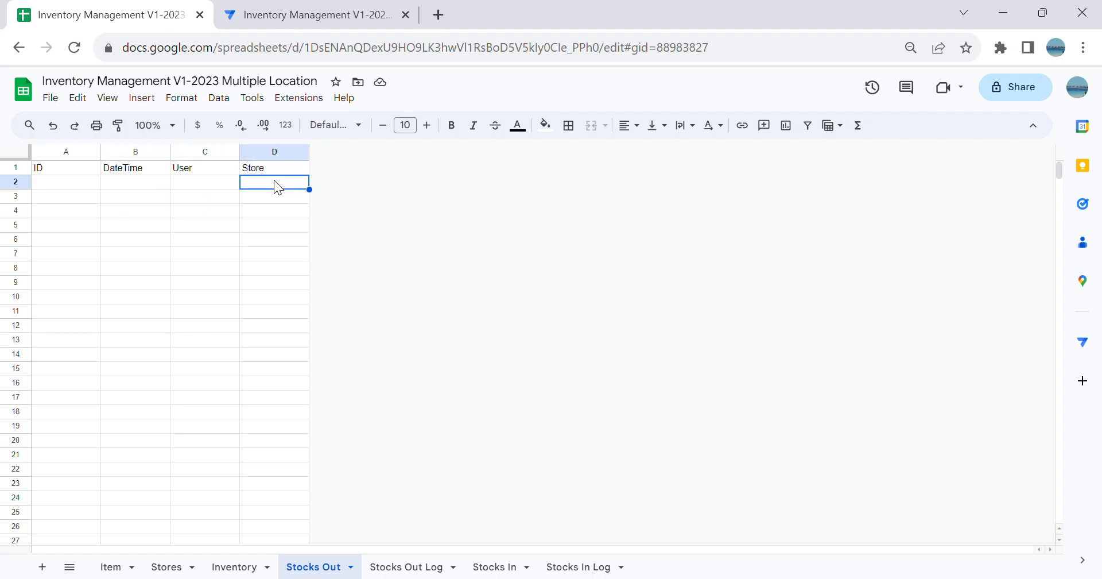
Step: Examine the Stocks Out Log sheet's columns, including its ID column, against those of the Stocks Out sheet
left_click(413, 567)
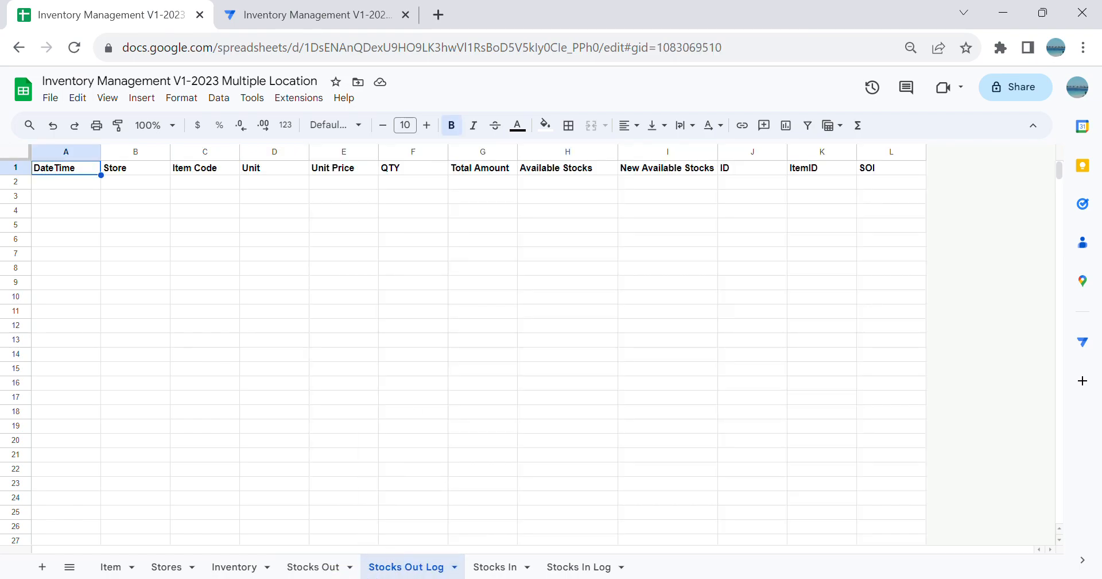
left_click(318, 568)
left_click_drag(63, 182, 216, 178)
key("ctrl+shift+Page_Down")
left_click_drag(61, 182, 497, 265)
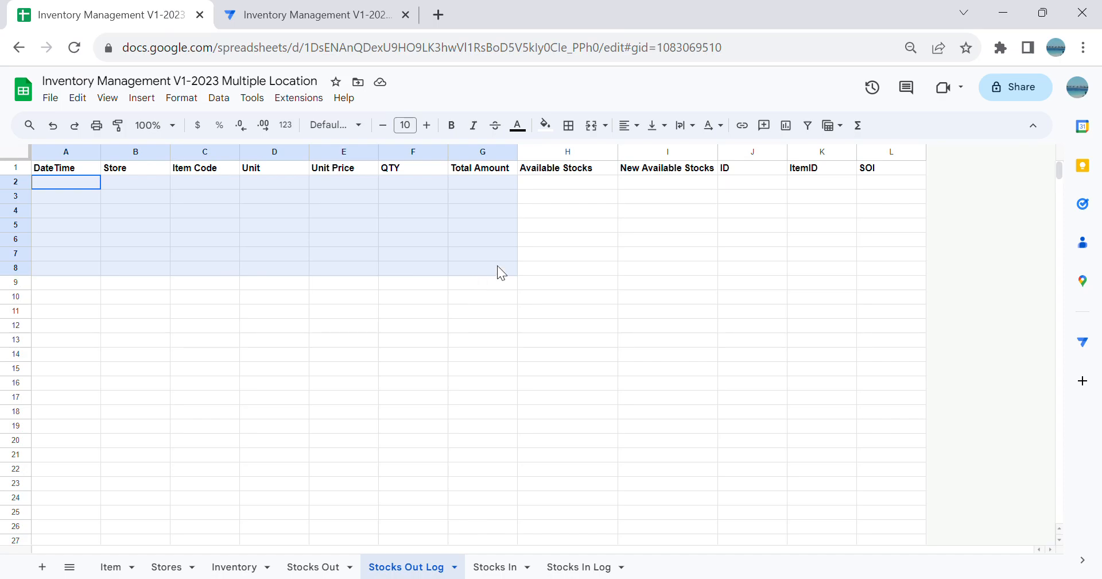
left_click_drag(635, 246, 639, 251)
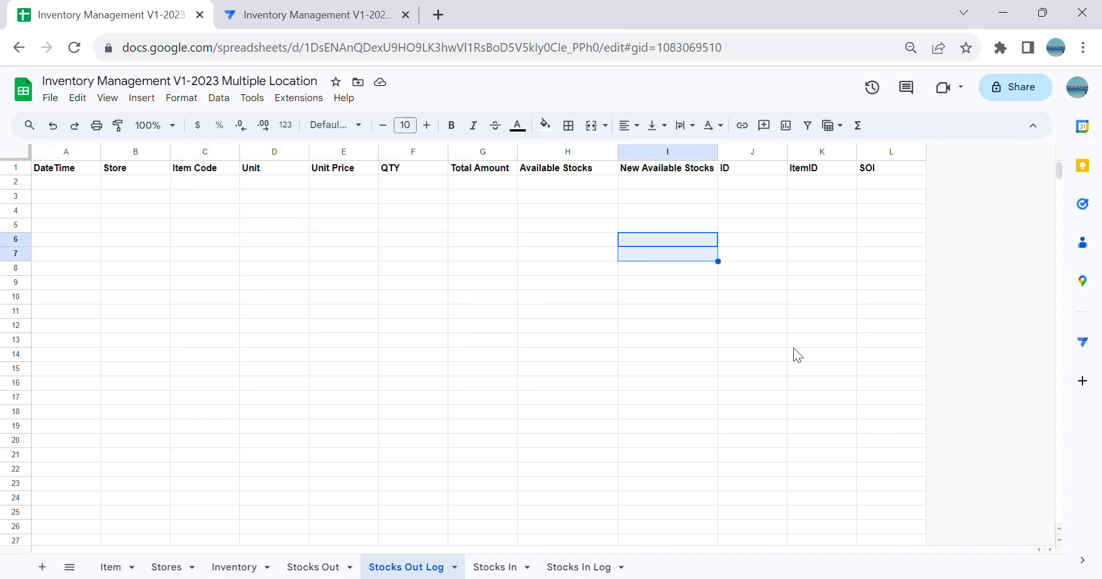
left_click(743, 172)
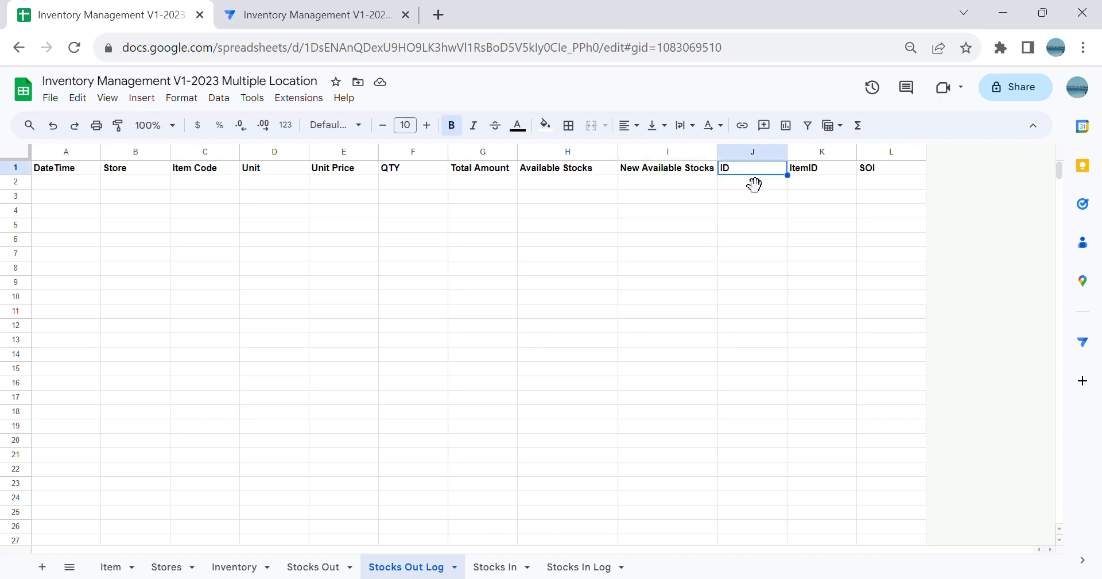
left_click(314, 567)
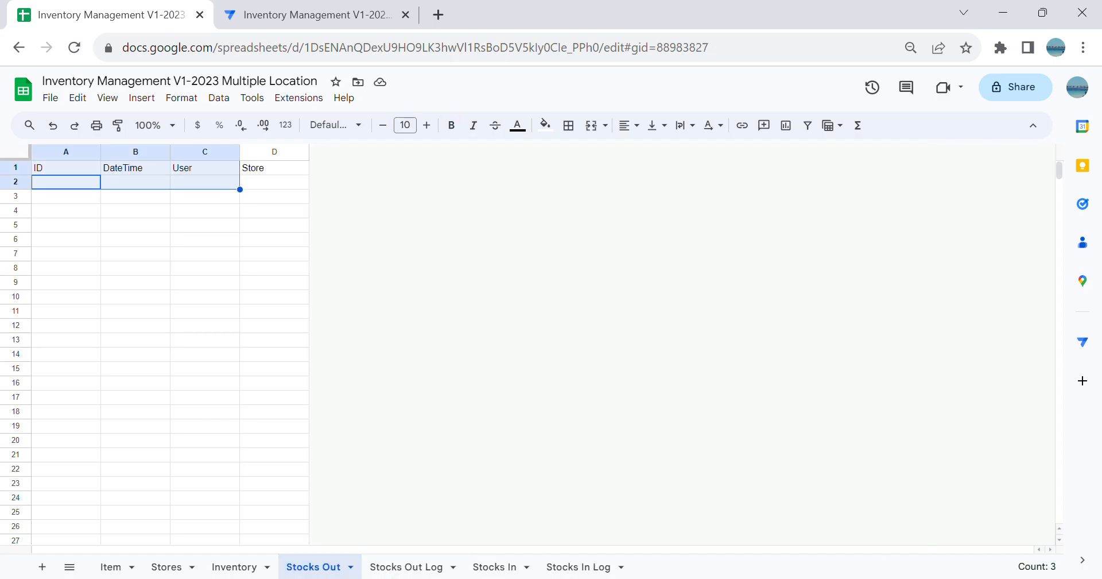
left_click(422, 567)
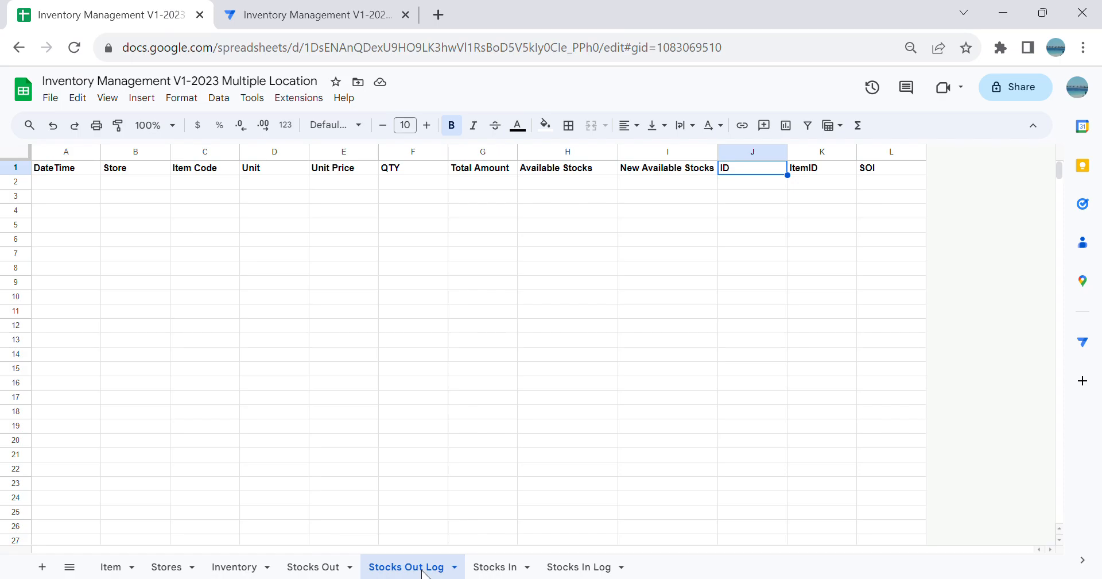
Step: Switch to AppSheet and add the Stocks Out and Stocks Out Log sheets as tables of the app
left_click(321, 14)
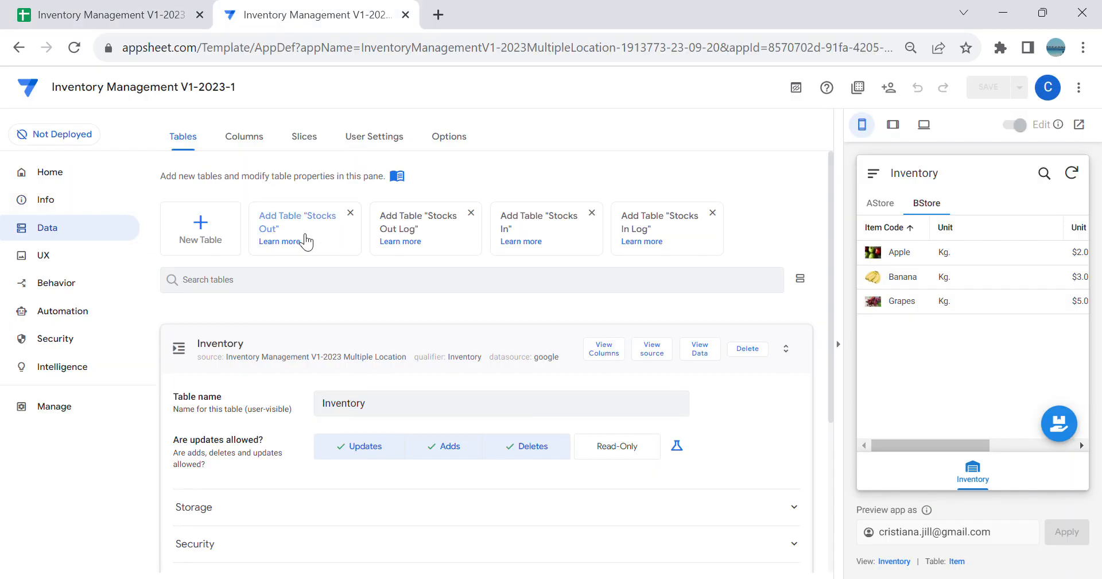
left_click(340, 244)
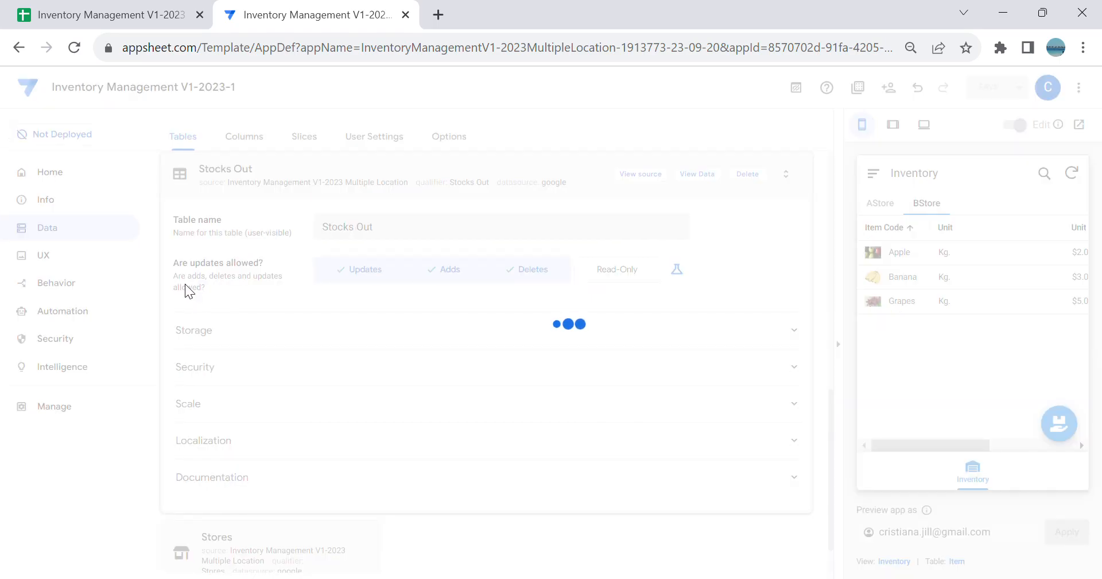
scroll(291, 206, "up", 5)
scroll(291, 207, "up", 5)
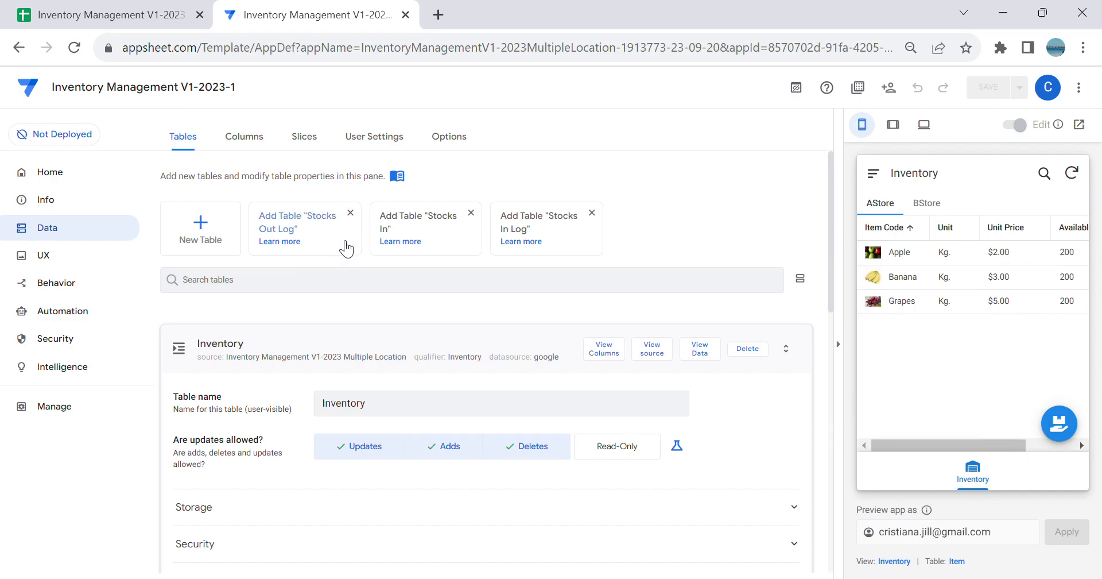
left_click(341, 241)
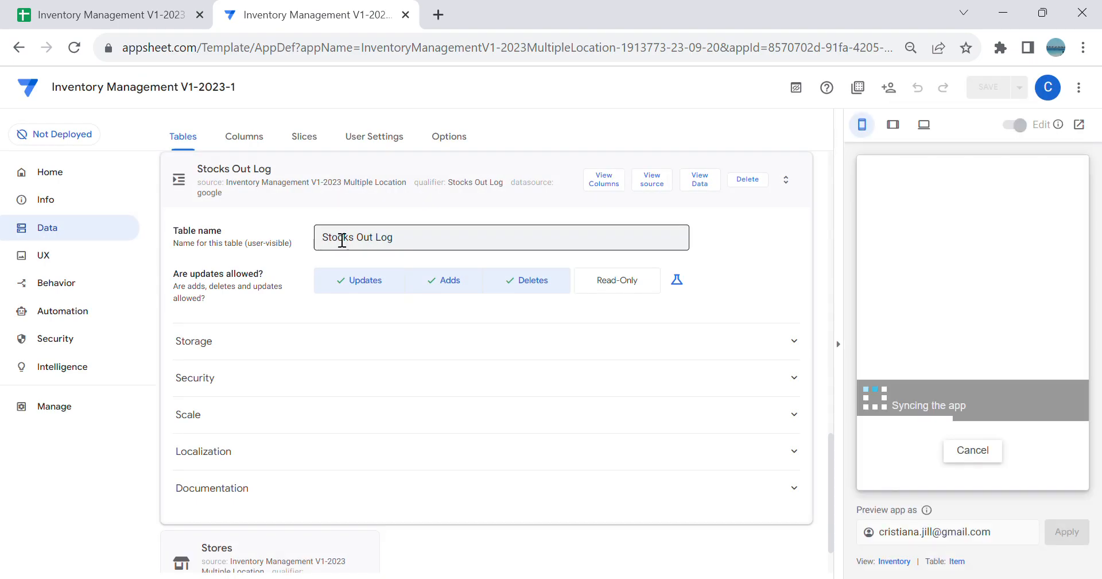
left_click(342, 240)
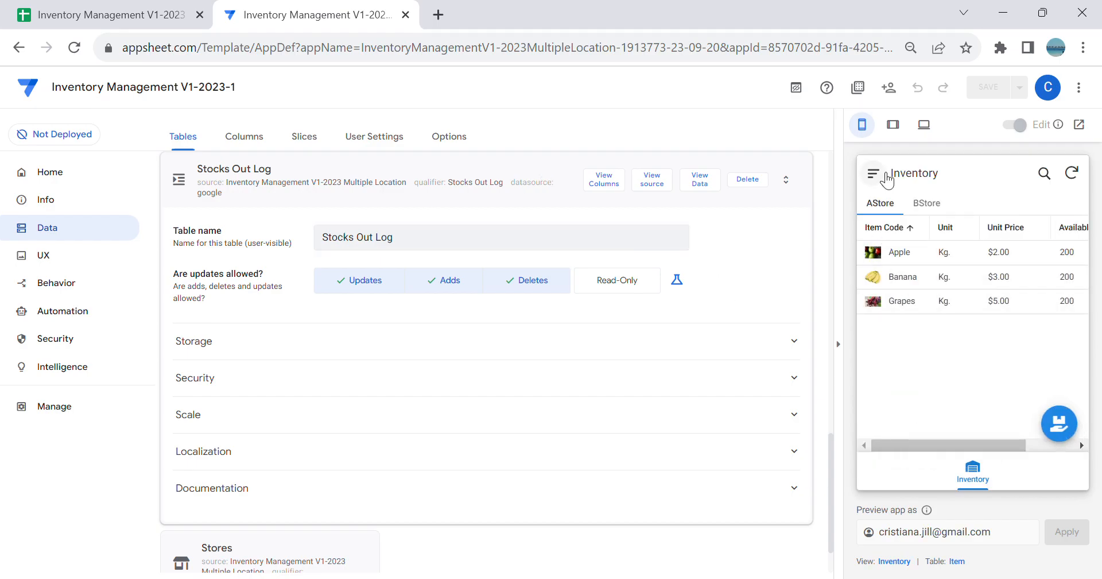
Step: Check the preview app's navigation menu and the details of the Apple entry in AStore
left_click(884, 175)
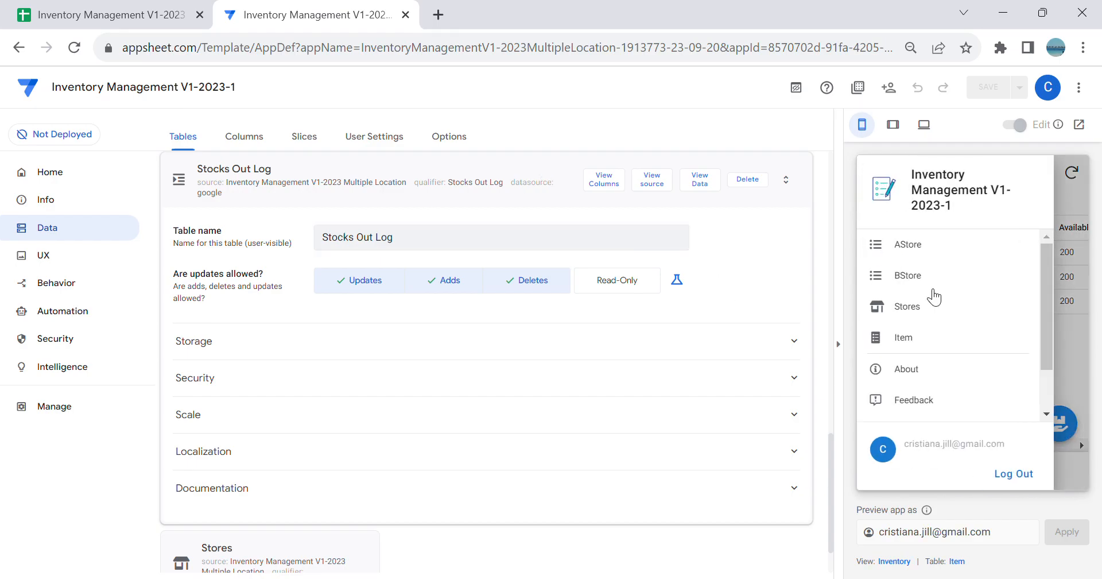
left_click(1080, 339)
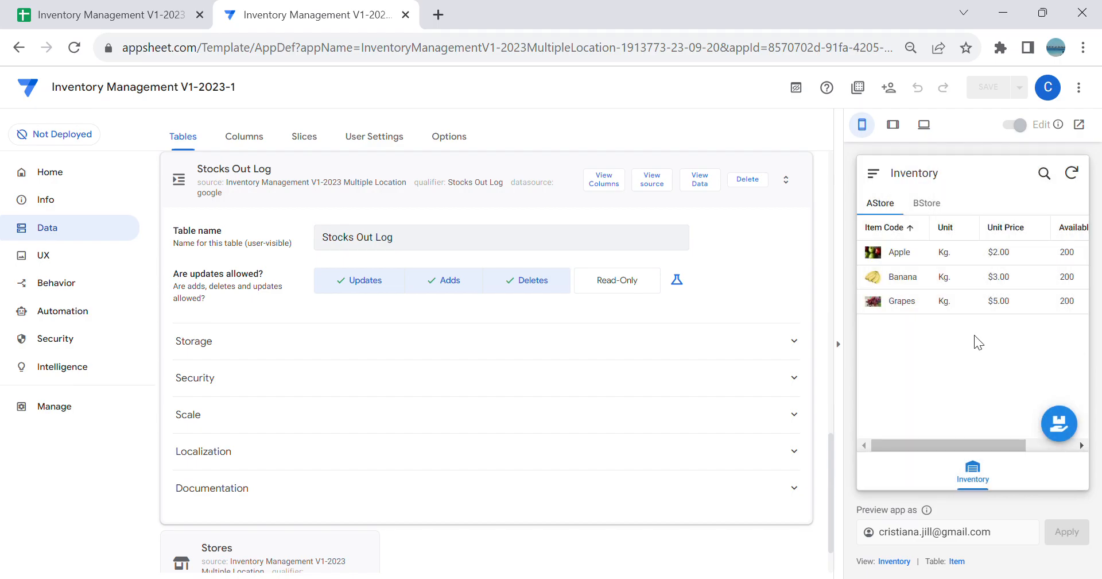
left_click(907, 264)
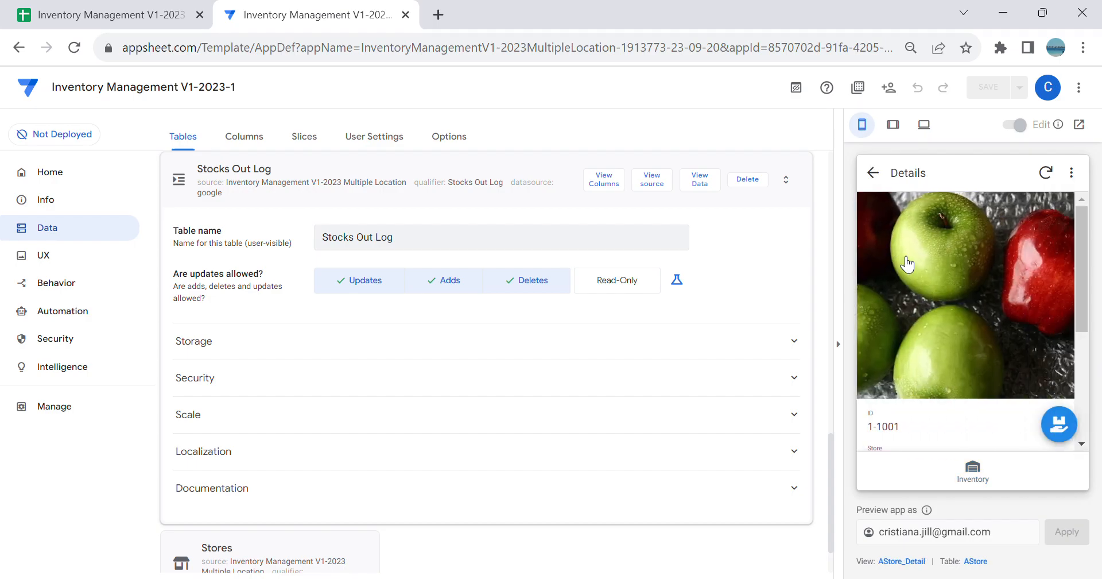
scroll(909, 310, "down", 3)
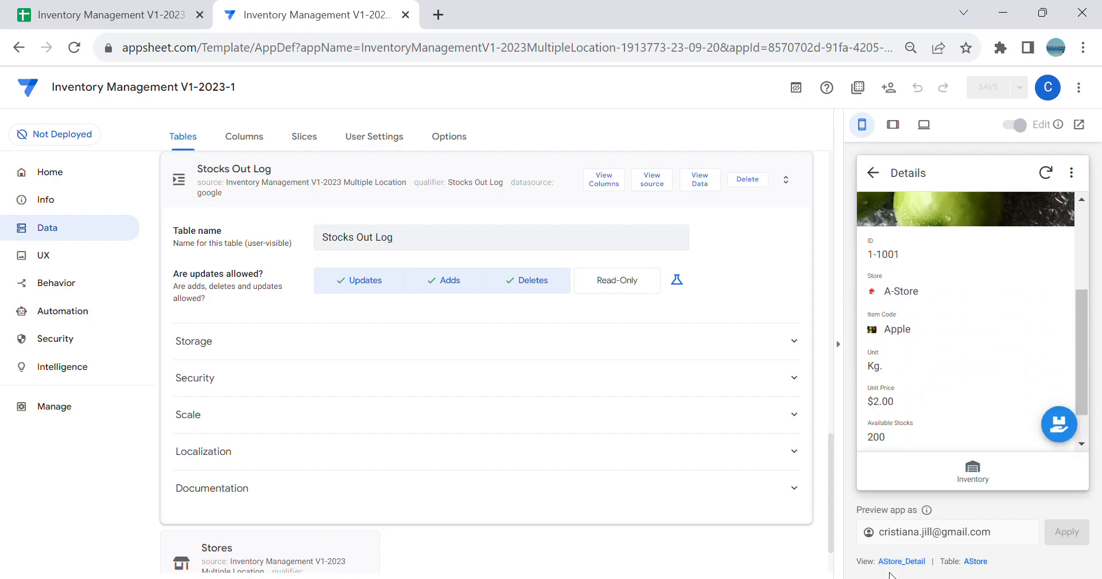
Step: Examine the AStore_Detail view's options and the Apple entry's details, and return the preview app to the Inventory view
left_click(909, 563)
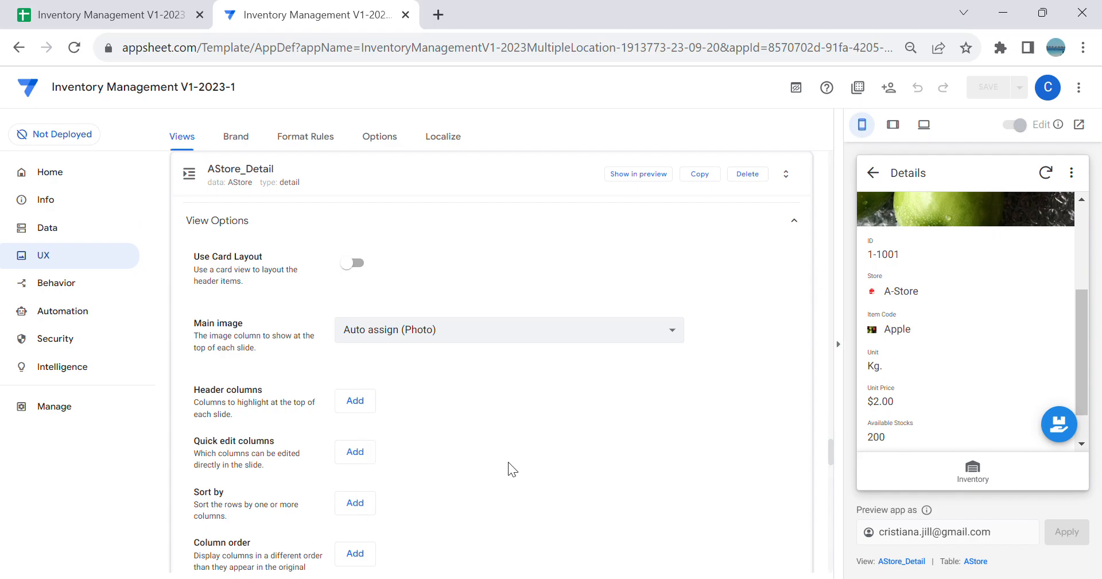
scroll(402, 477, "down", 3)
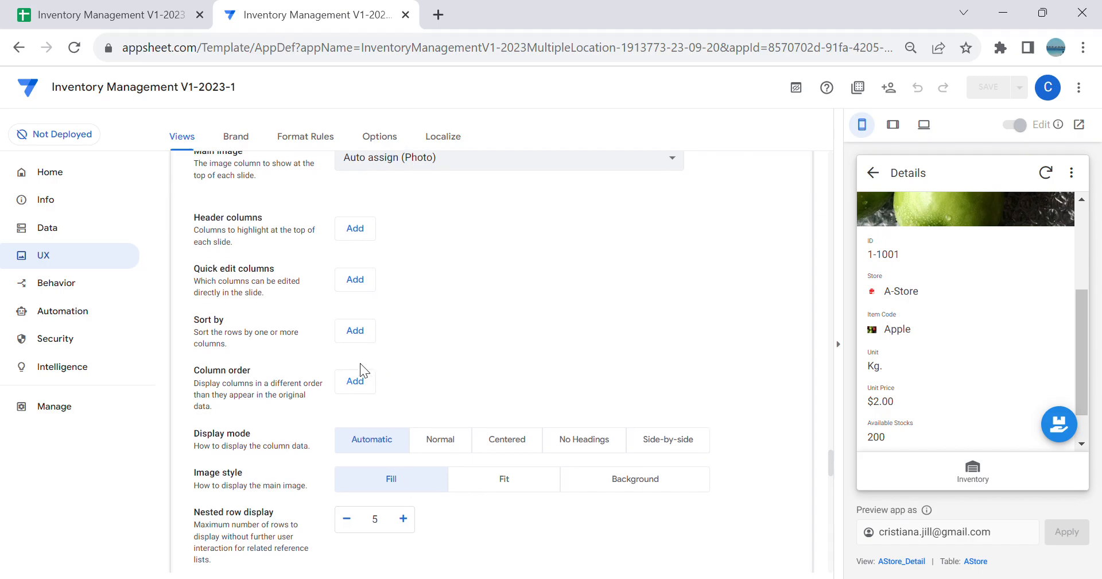
scroll(934, 373, "up", 3)
scroll(937, 372, "down", 4)
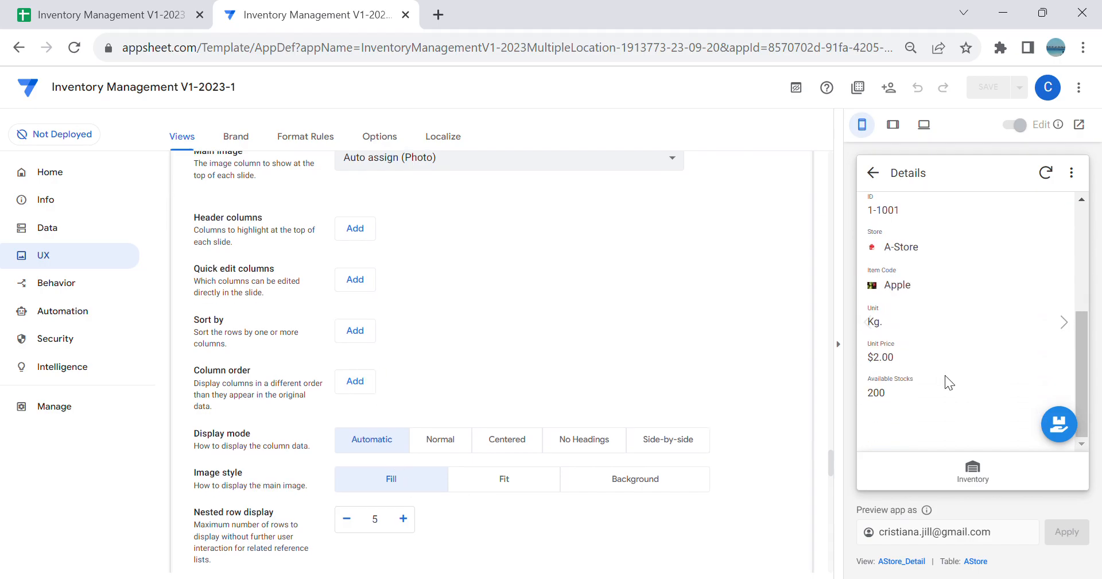
scroll(947, 376, "up", 4)
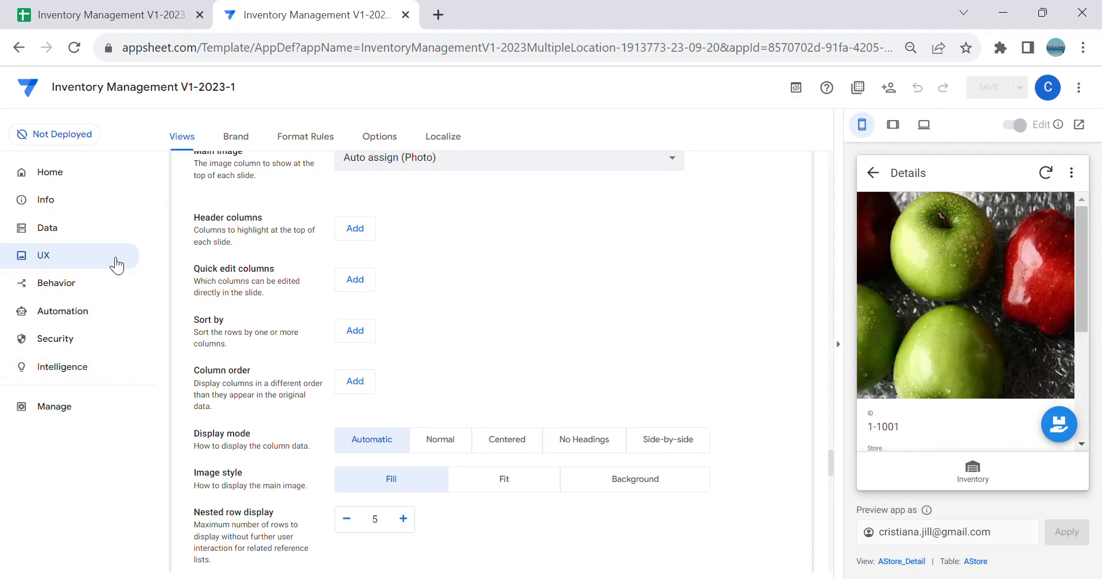
left_click(975, 481)
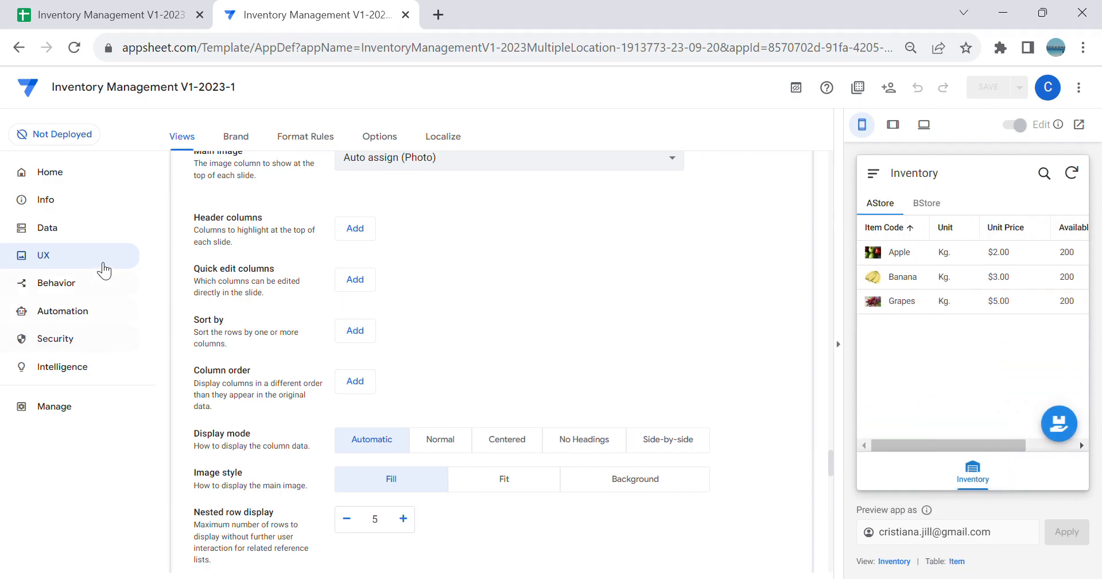
Step: Open the column definitions of the Stocks Out table and collapse the app preview to widen the editor
left_click(89, 231)
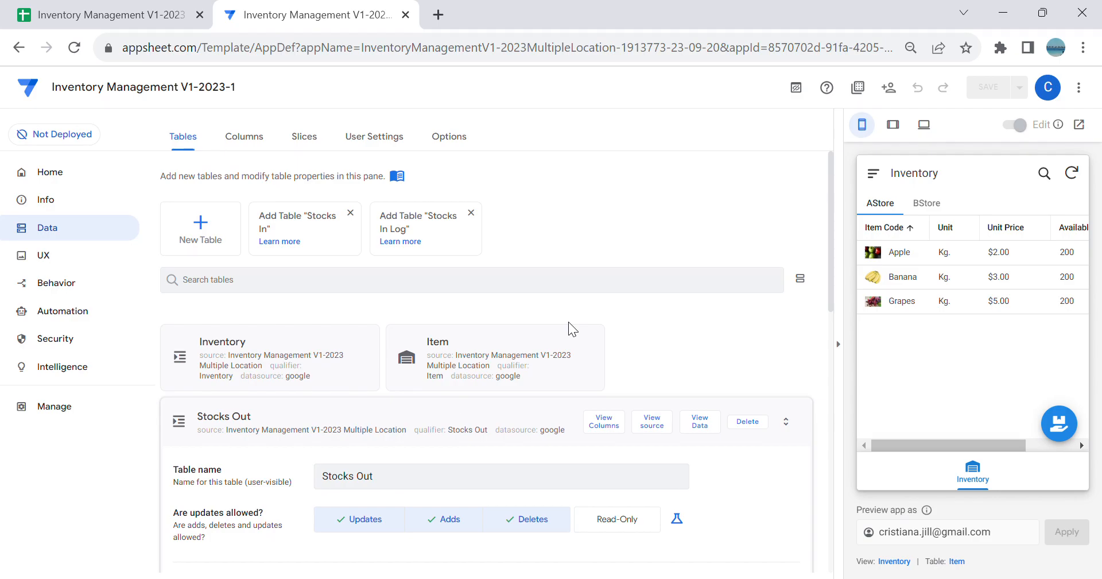
left_click(621, 426)
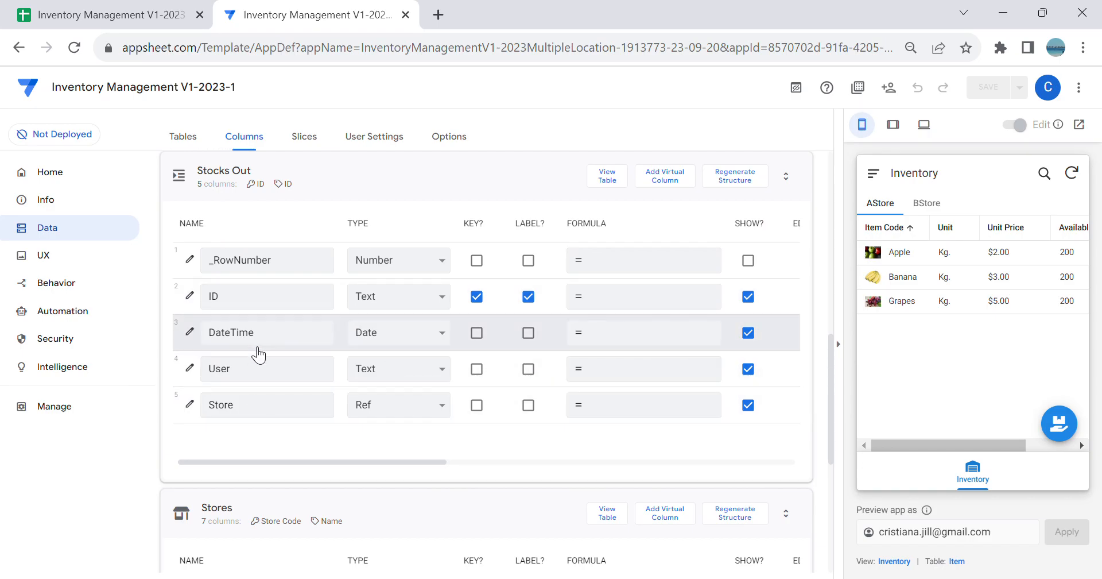
left_click(846, 345)
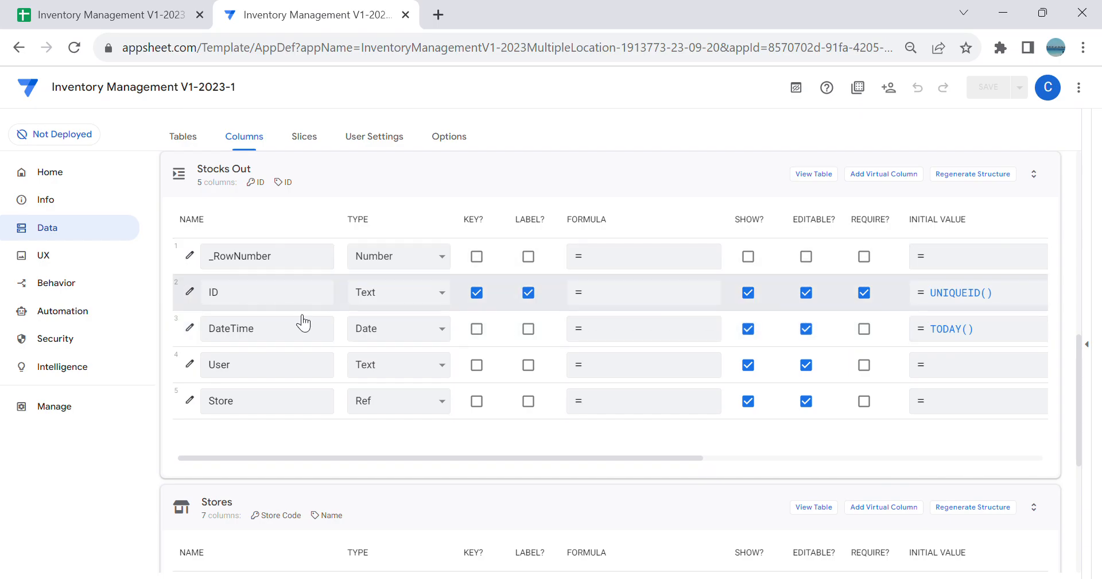
Step: Set the Editable_If expression of the Stocks Out table's ID column to ISBLANK([_this])
left_click(190, 298)
scroll(345, 298, "down", 2)
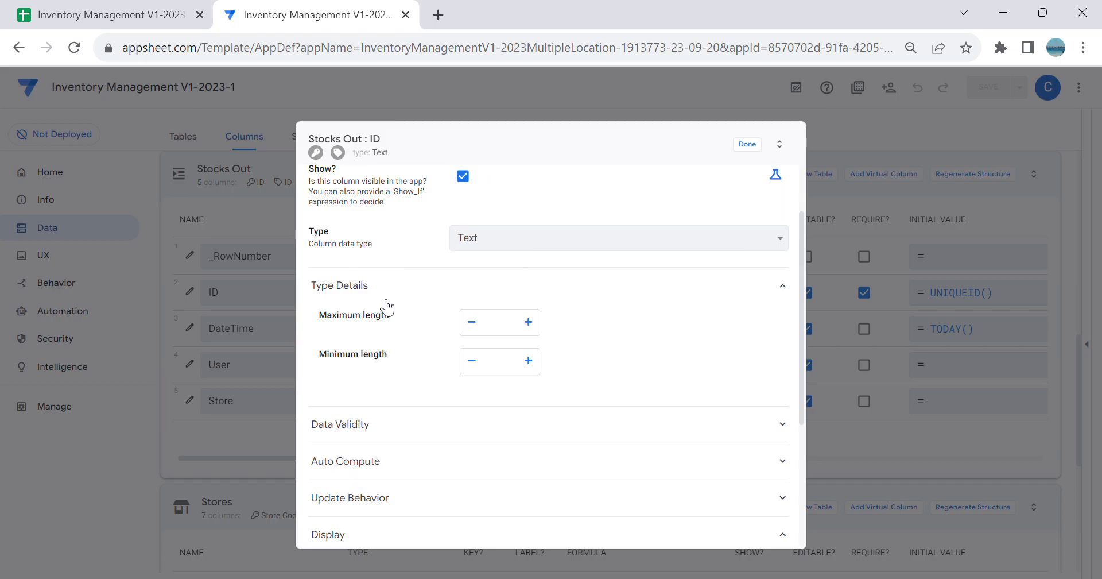
left_click(457, 425)
scroll(459, 424, "down", 3)
left_click(470, 487)
left_click(472, 485)
scroll(529, 450, "down", 1)
left_click(533, 431)
scroll(628, 427, "down", 1)
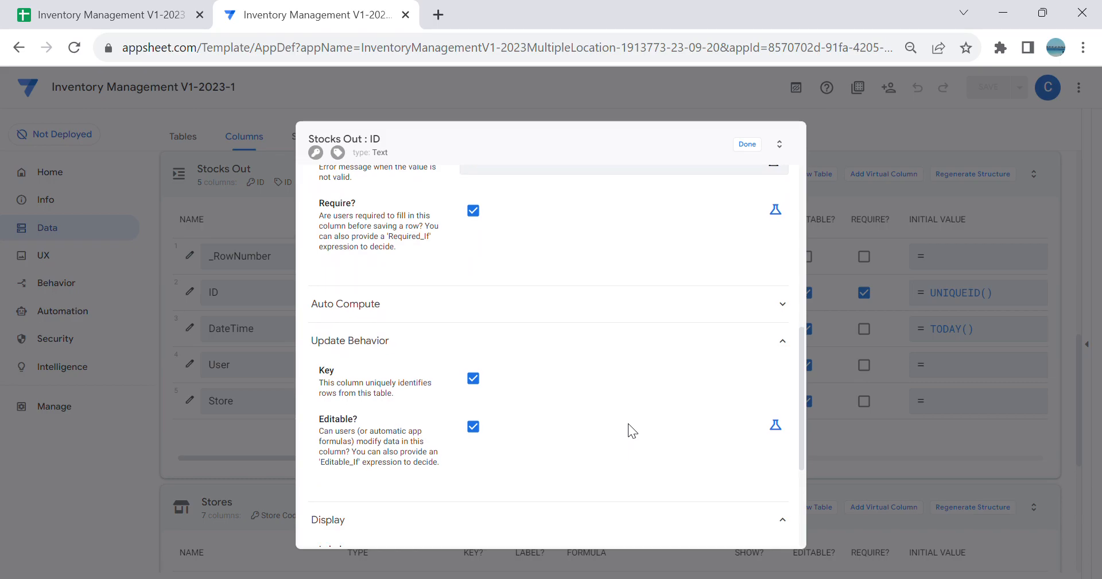
left_click(776, 426)
left_click(691, 434)
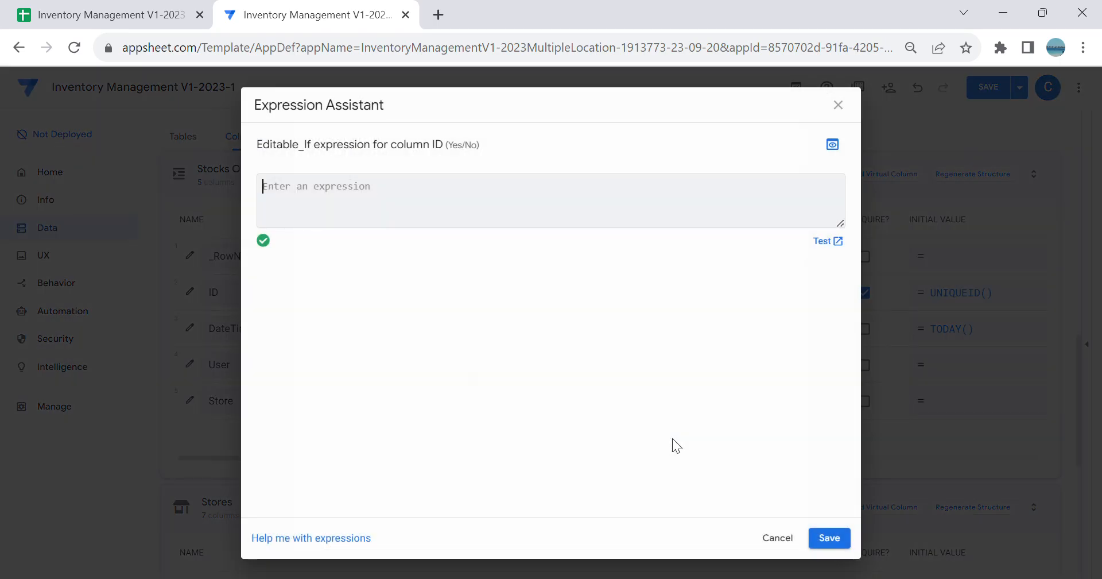
type("ISBLANK([_this")
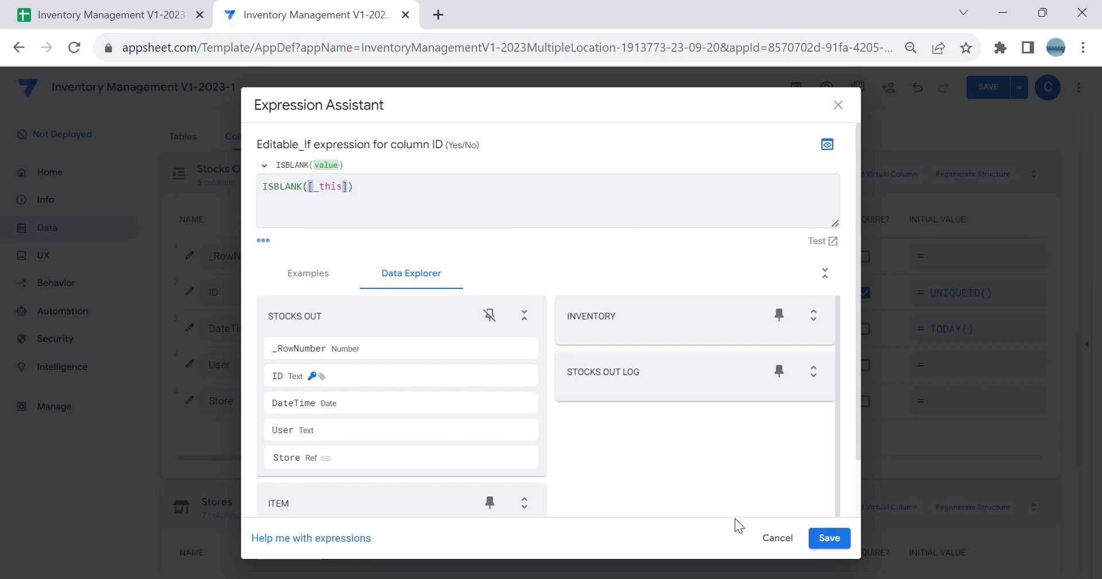
left_click(832, 542)
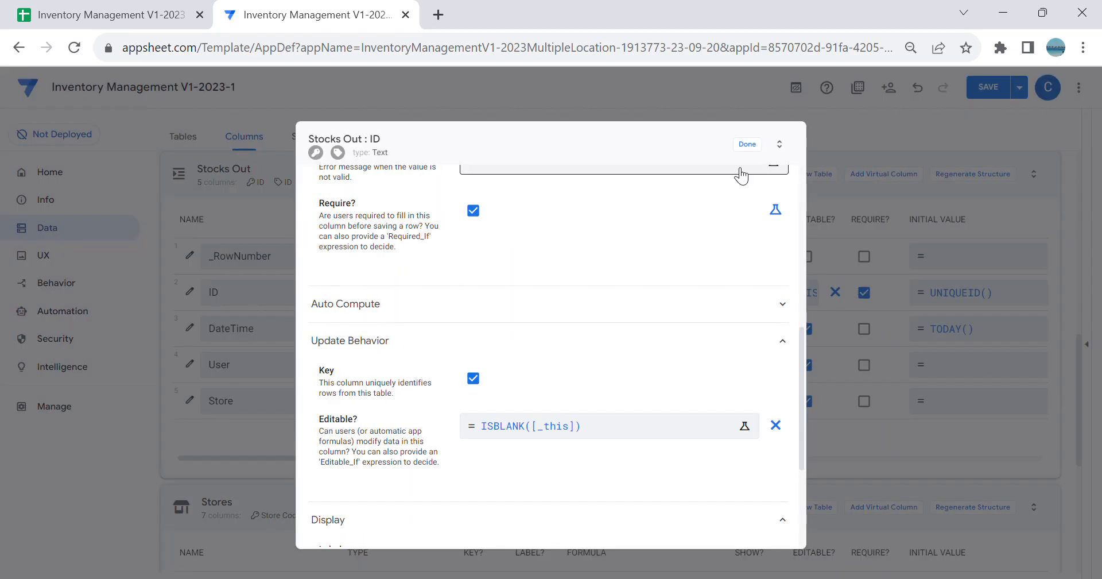
left_click(752, 152)
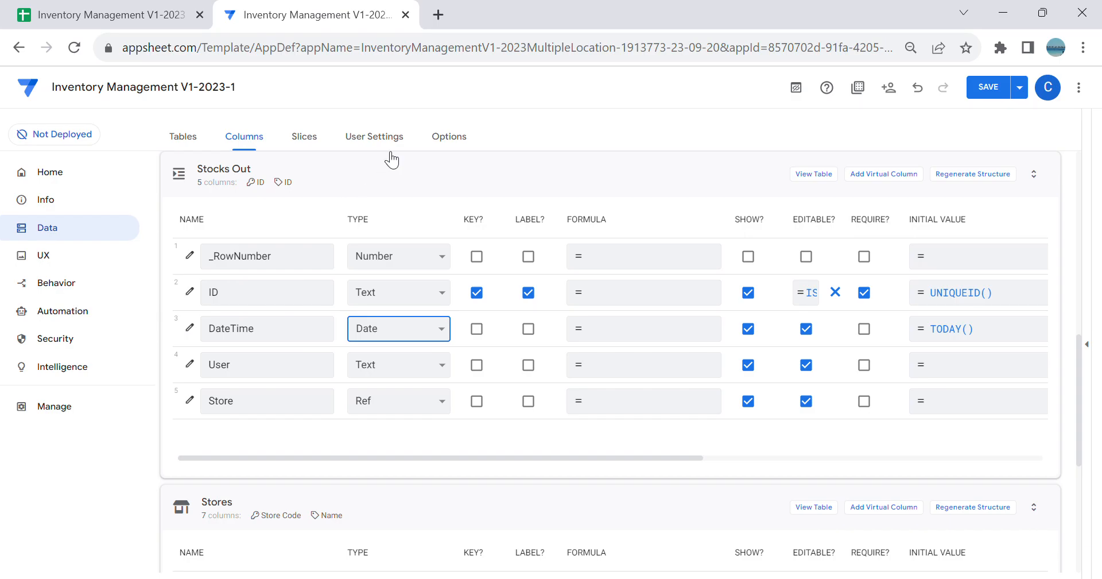
Step: Change the type of the Stocks Out table's DateTime column to DateTime and set its initial value to Now()
left_click(944, 331)
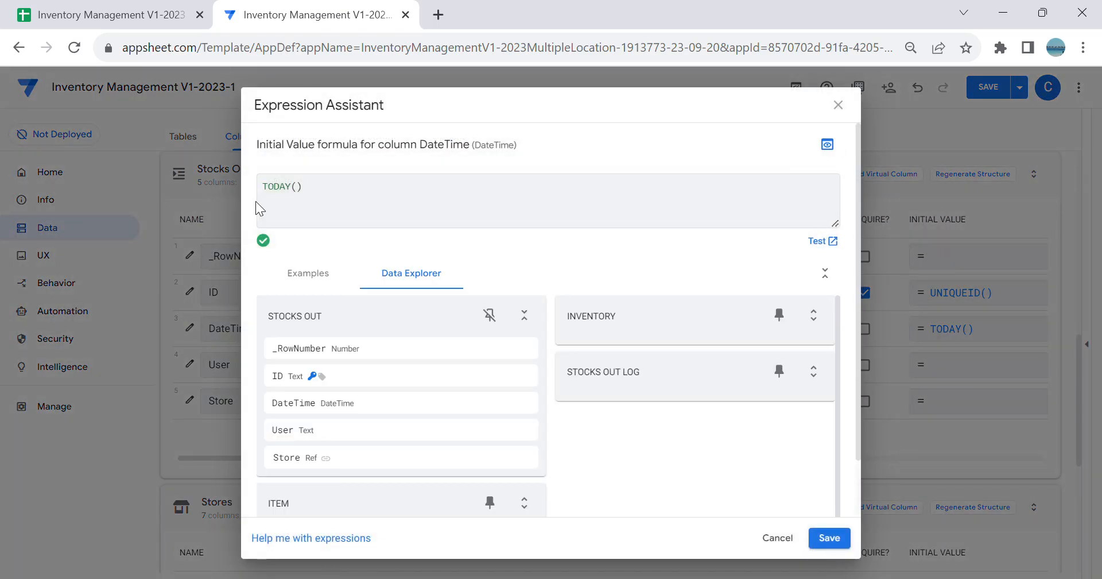
left_click(298, 190)
key("Left")
key("BackSpace")
key("BackSpace")
key("BackSpace")
key("BackSpace")
key("BackSpace")
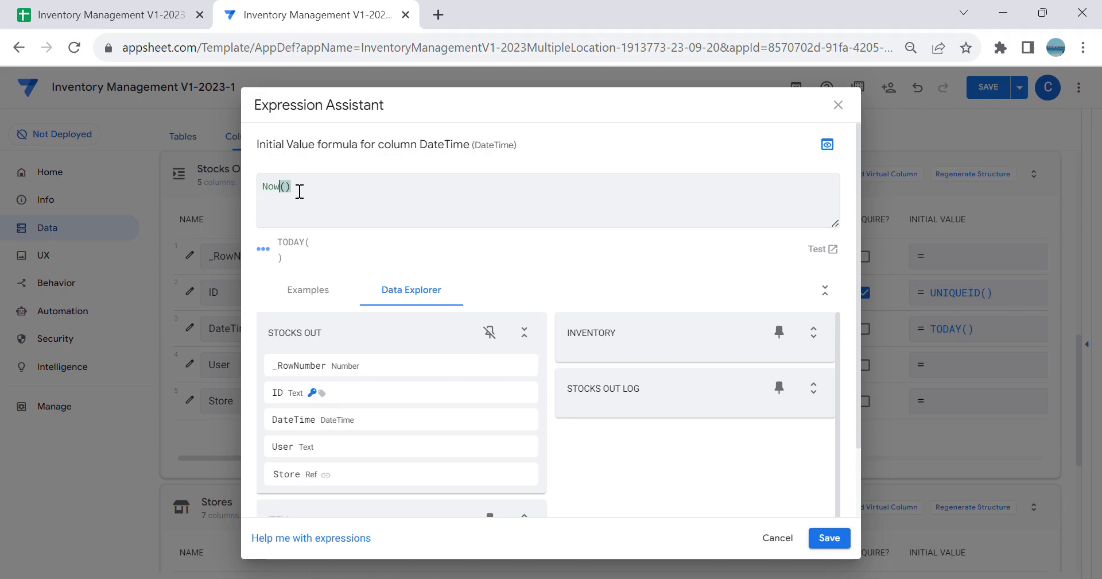
left_click(830, 537)
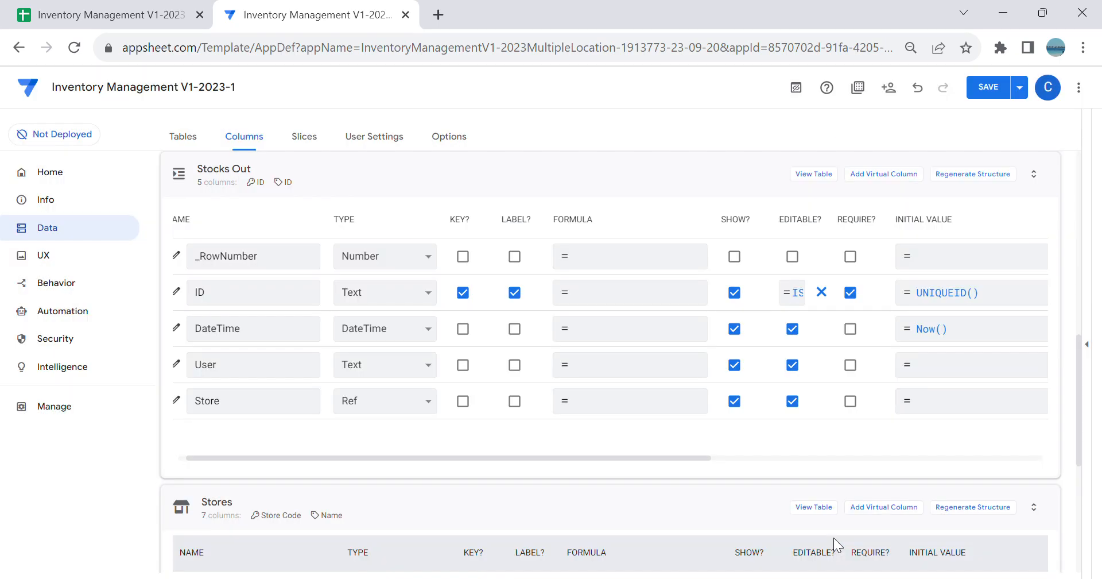
Step: Enable the long date format and Ignore seconds for the Stocks Out table's DateTime column
left_click_drag(243, 456, 127, 450)
left_click(176, 328)
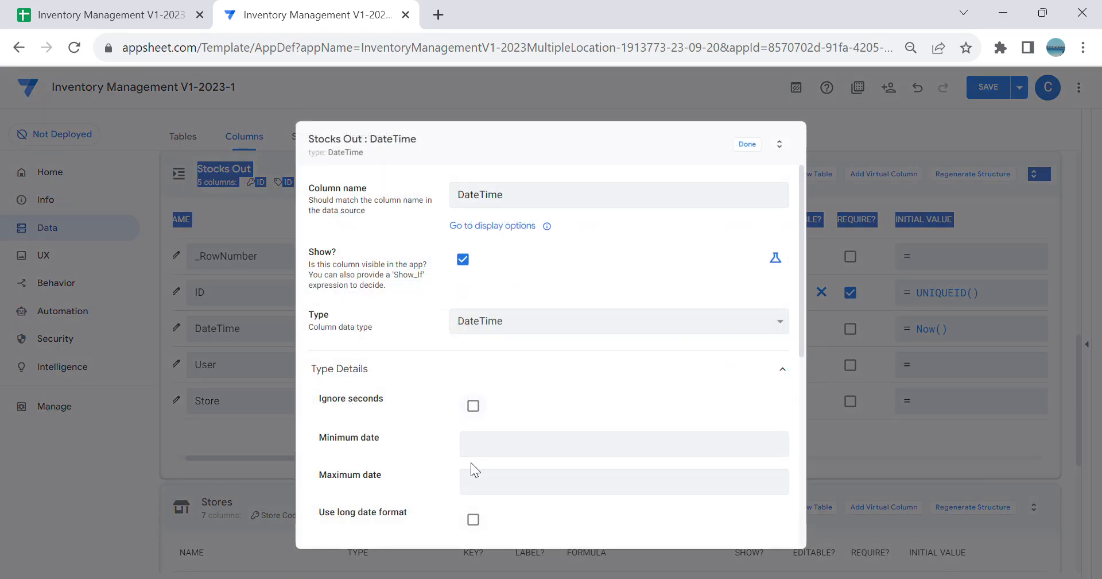
left_click(474, 520)
left_click(473, 406)
Step: Set the Editable_If expression of the Stocks Out table's DateTime column to ISBLANK([_this])
scroll(574, 382, "down", 5)
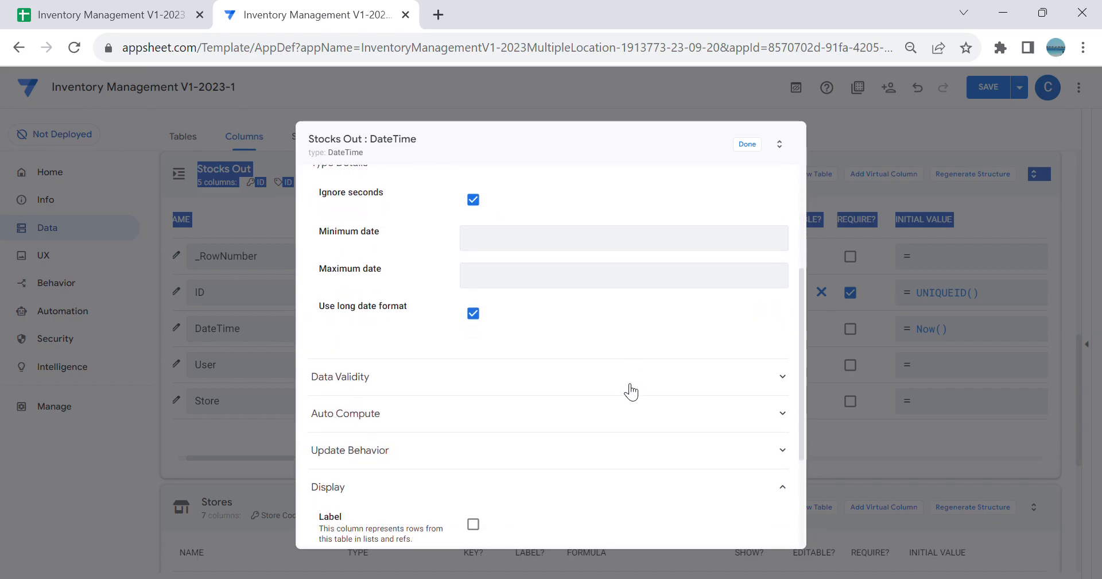
left_click(574, 370)
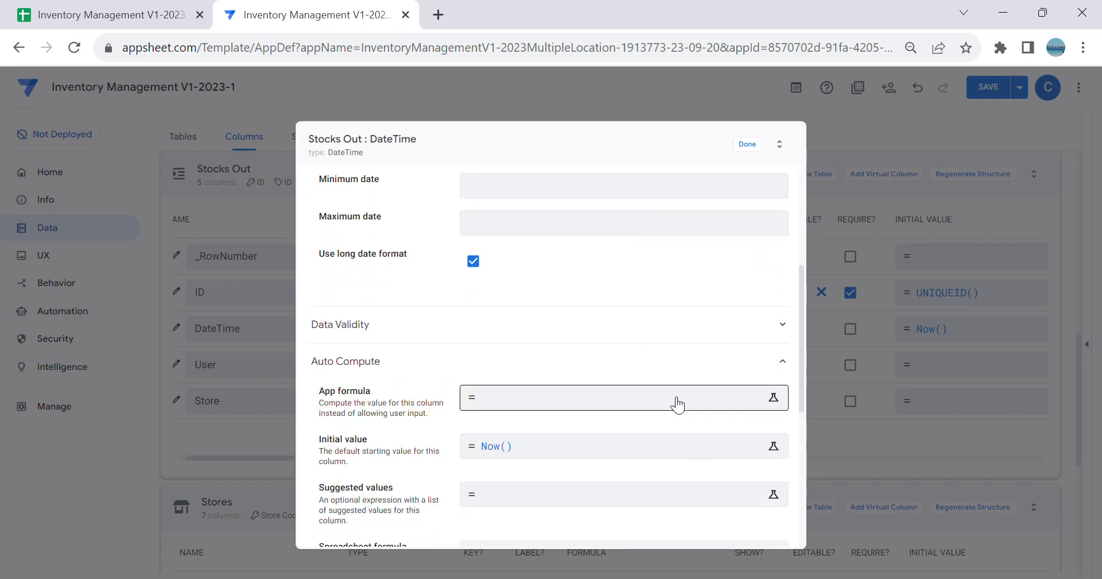
left_click(637, 336)
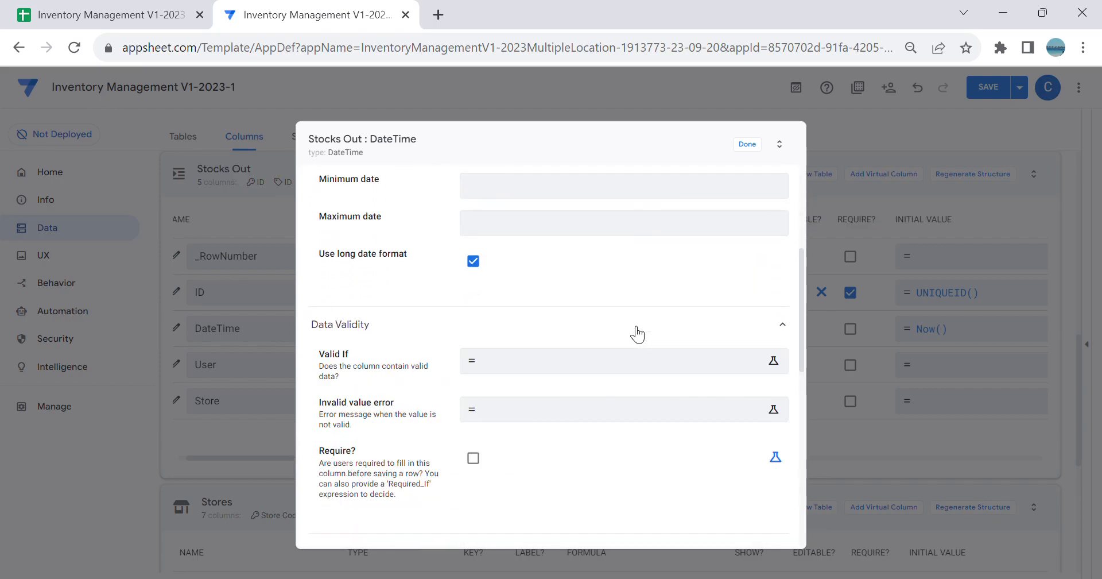
left_click(638, 334)
scroll(531, 487, "down", 4)
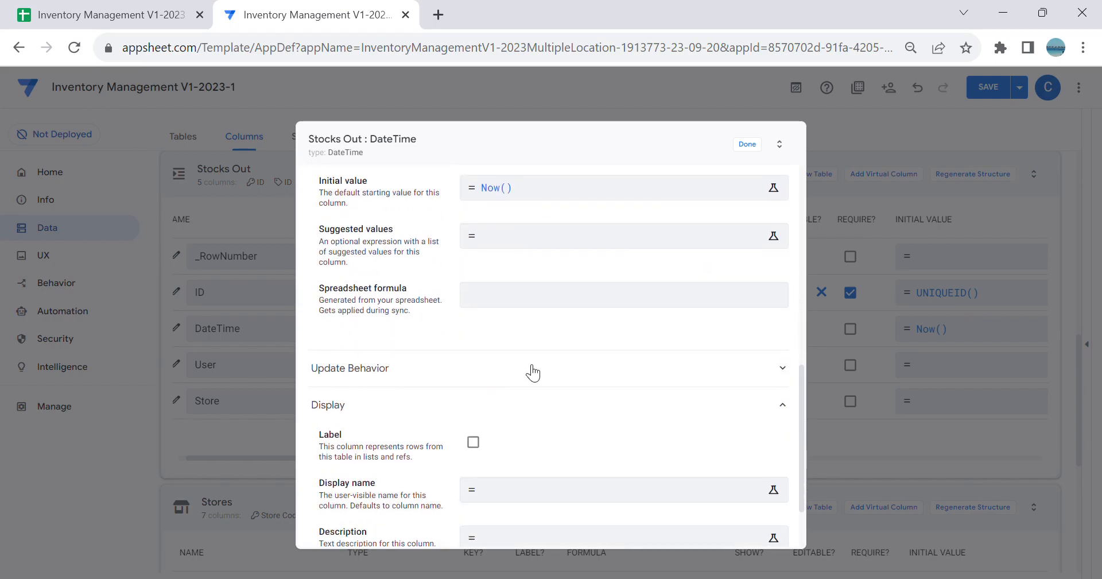
left_click(532, 370)
left_click(776, 453)
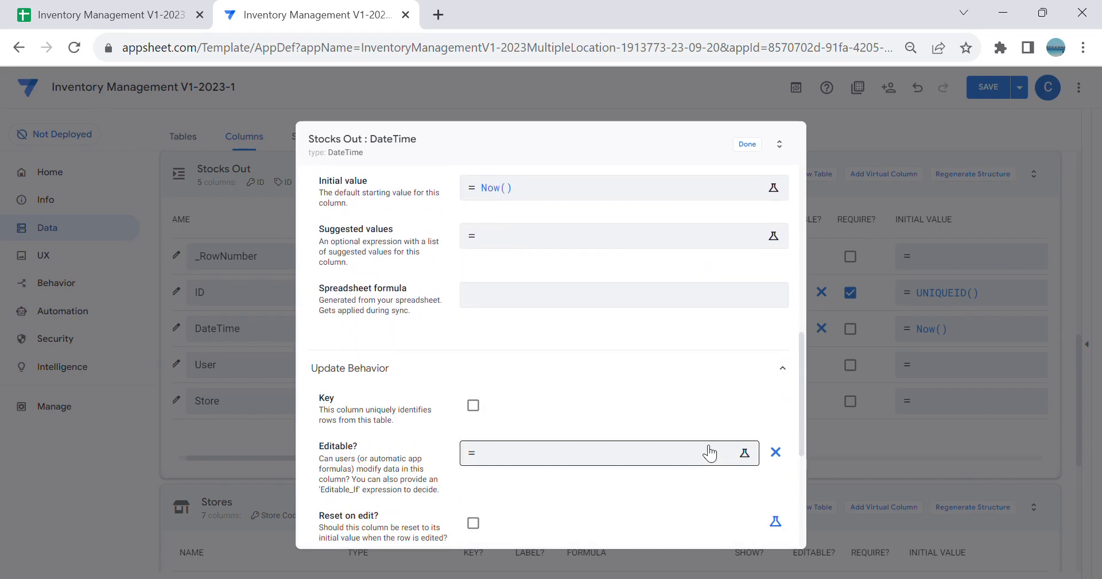
left_click(701, 447)
type("ISBLAN")
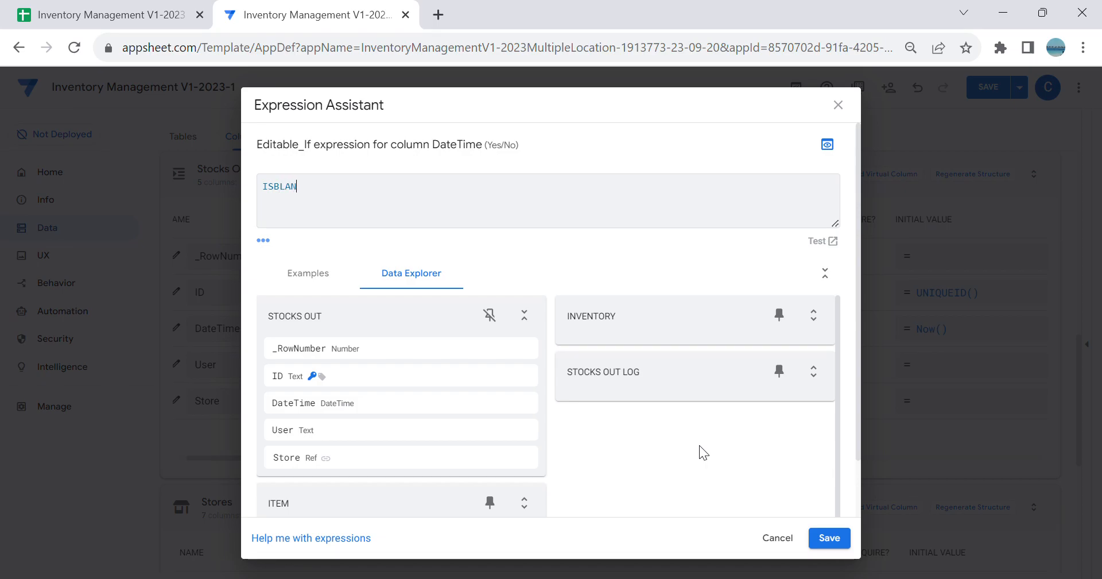
type("K([_t")
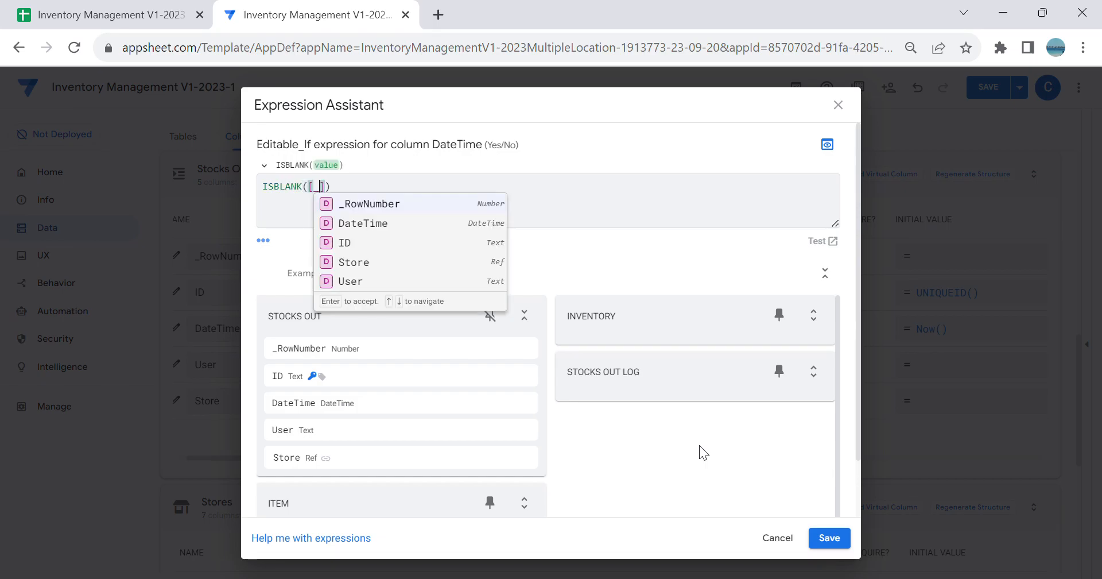
type("his")
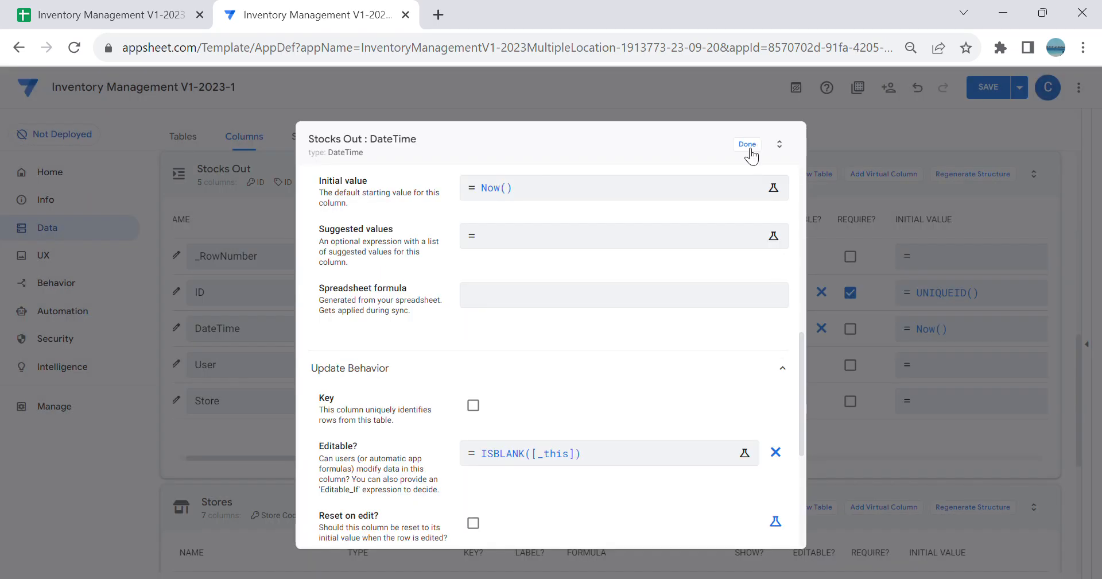
left_click(749, 148)
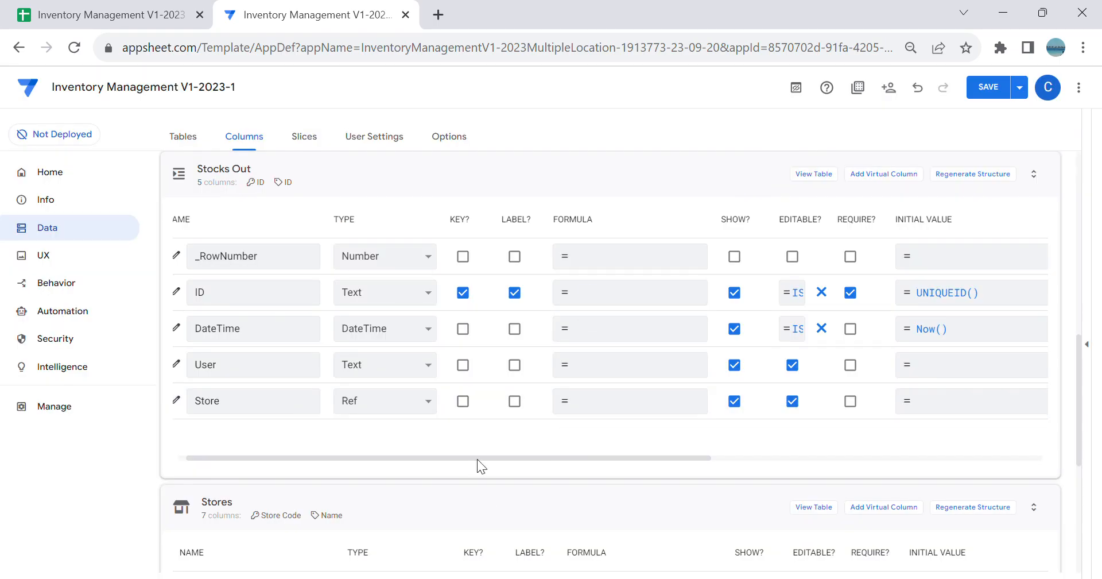
Step: Examine the Stocks Out table's Store column settings, including its type, source table, input mode and data validity
left_click_drag(477, 457, 322, 481)
left_click(190, 401)
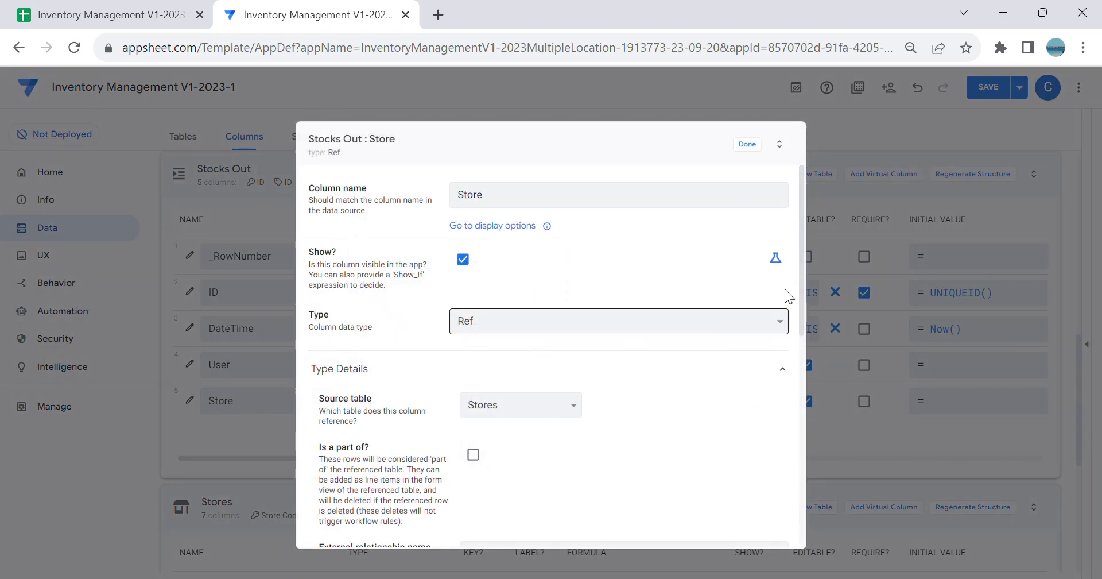
left_click(748, 144)
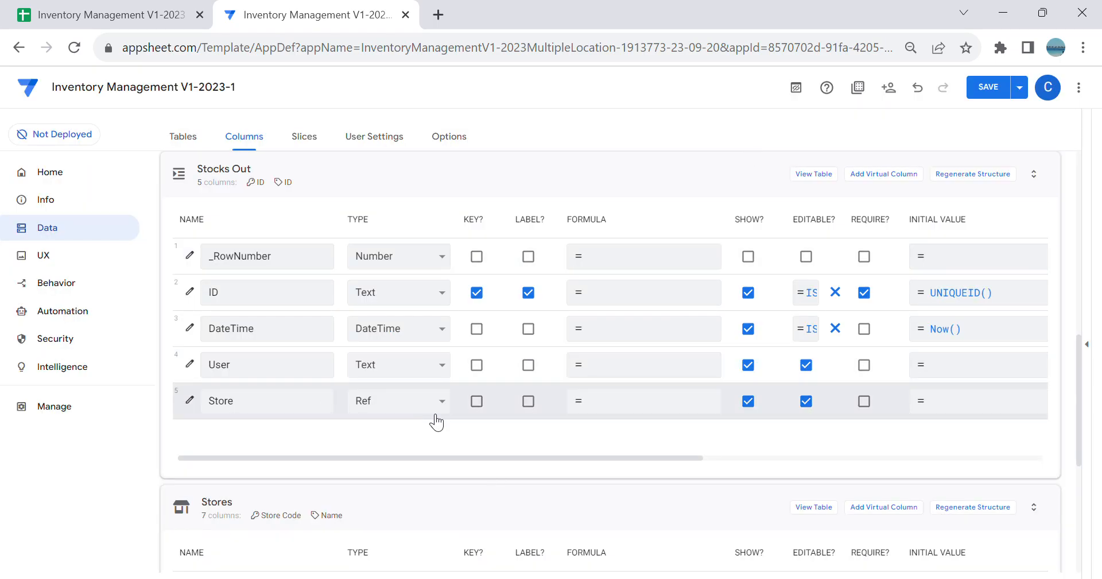
left_click(190, 400)
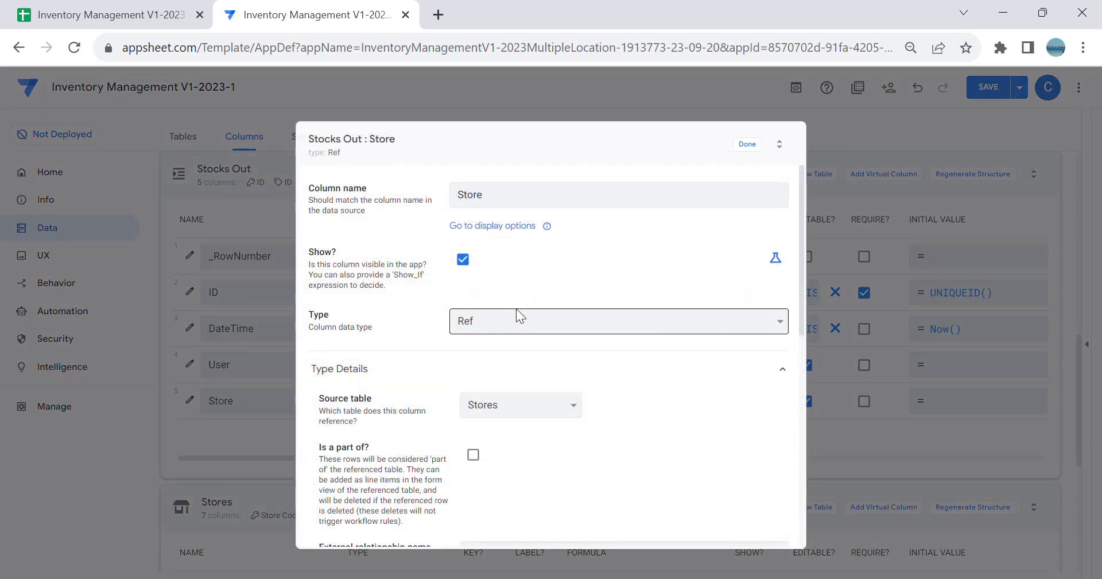
scroll(597, 339, "down", 5)
scroll(611, 353, "down", 1)
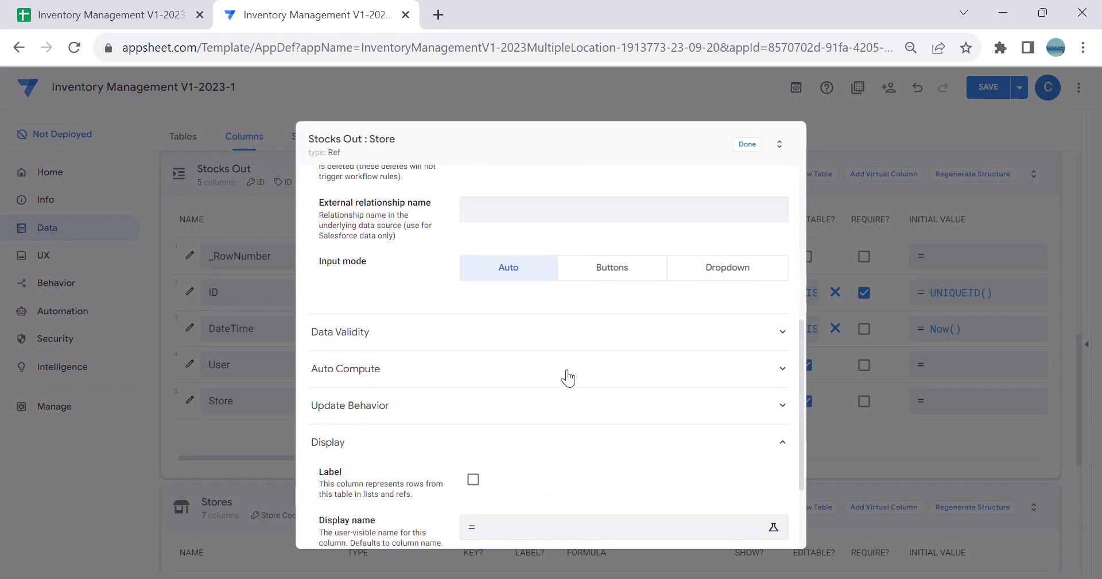
left_click(441, 335)
scroll(480, 386, "up", 8)
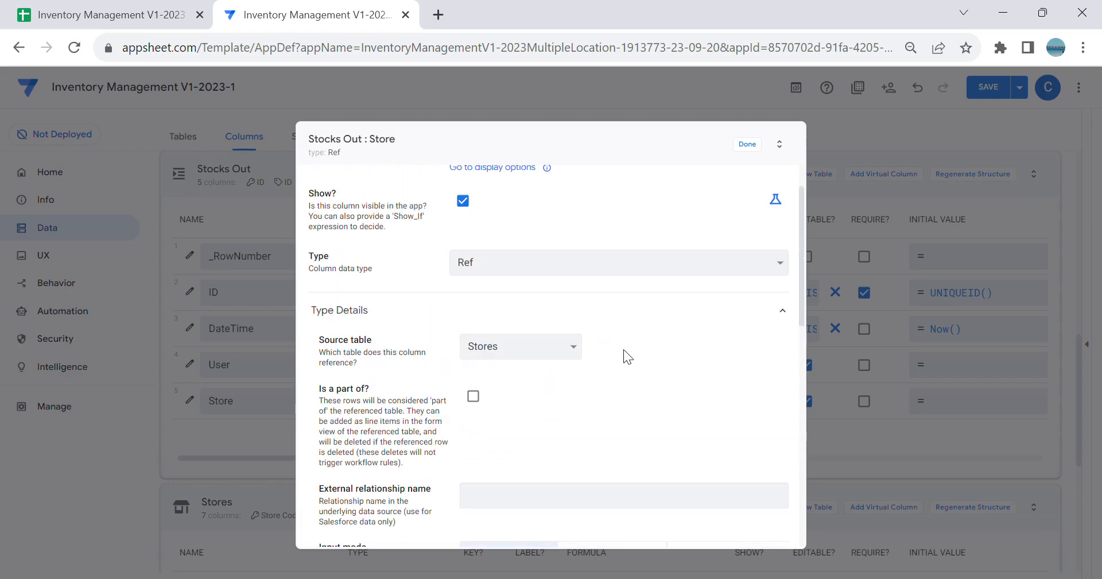
left_click(747, 144)
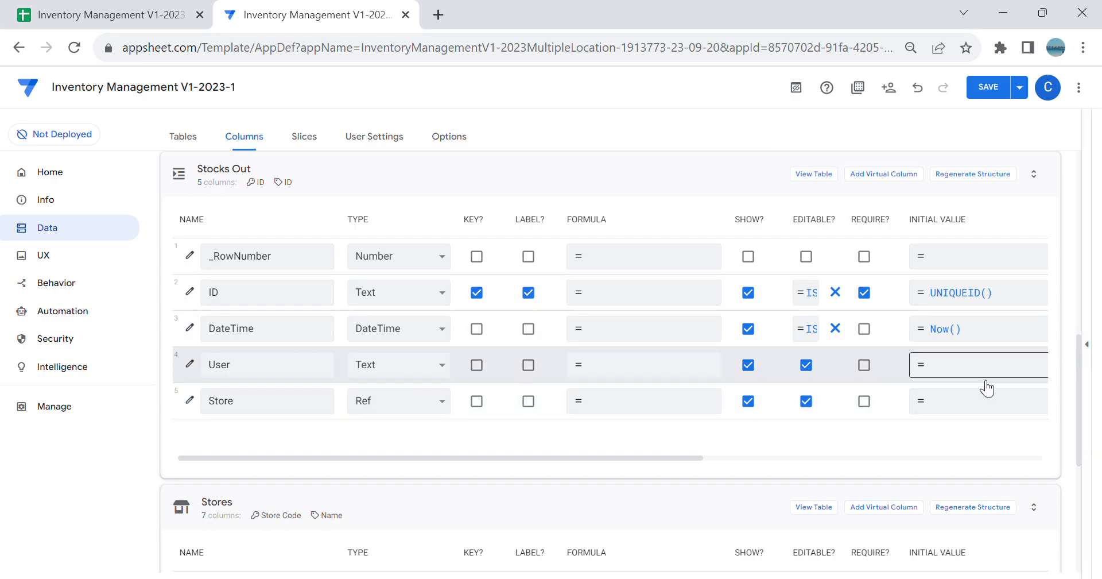
Step: Bring back the app preview and save the changes to the app
left_click(1098, 354)
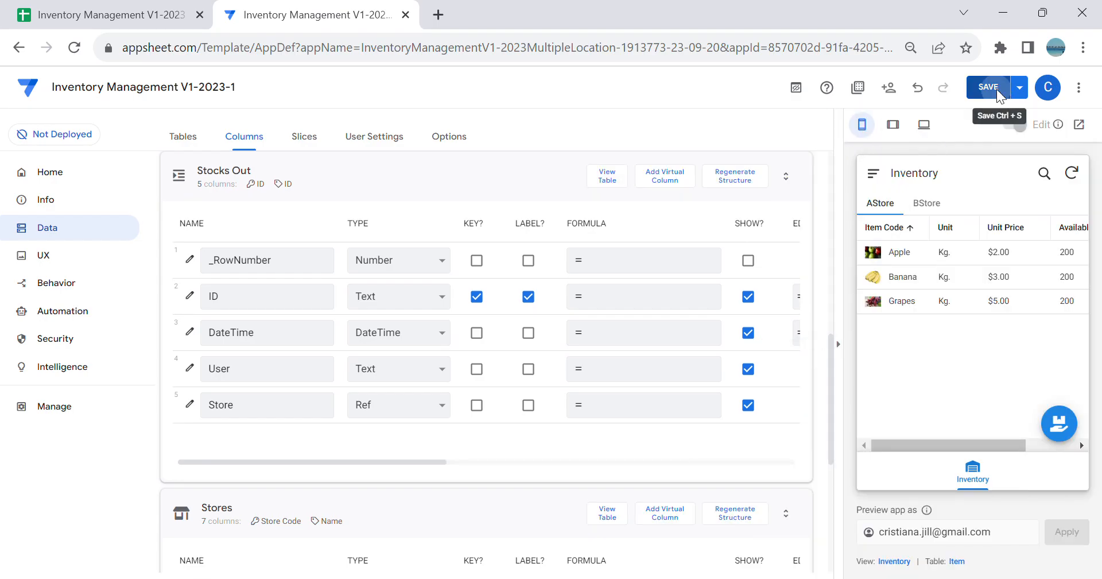
left_click(987, 94)
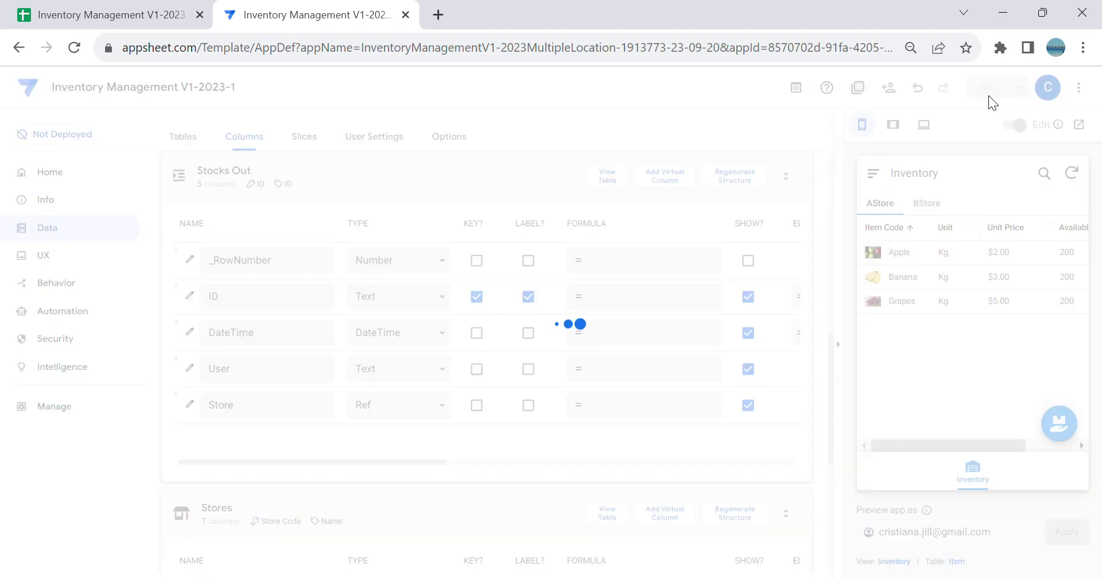
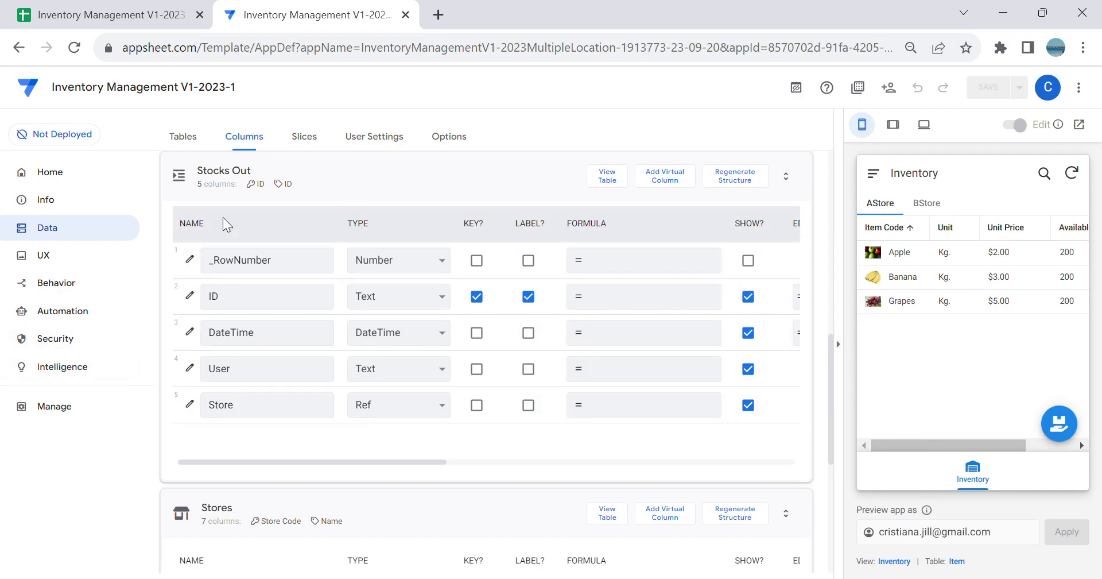
Step: Open the column settings of the Stocks Out Log table and hide the app preview
left_click(197, 147)
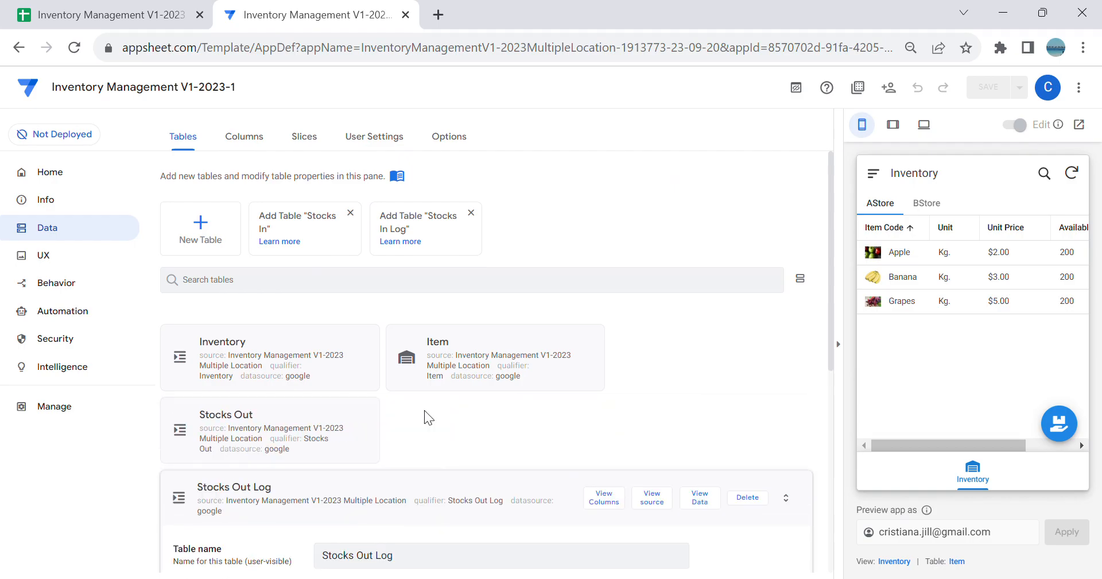
scroll(431, 412, "down", 3)
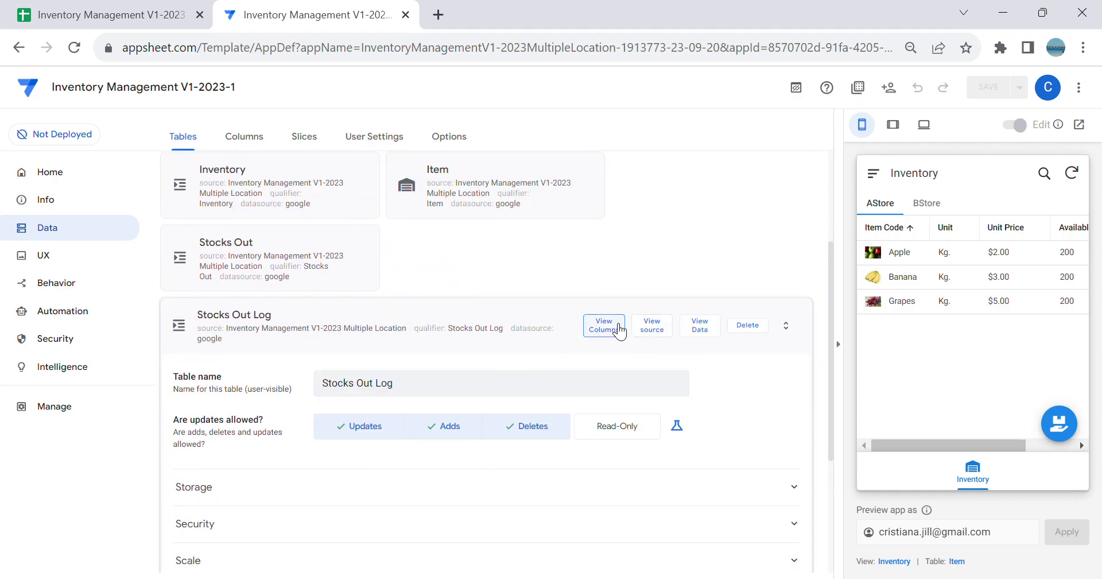
left_click(604, 325)
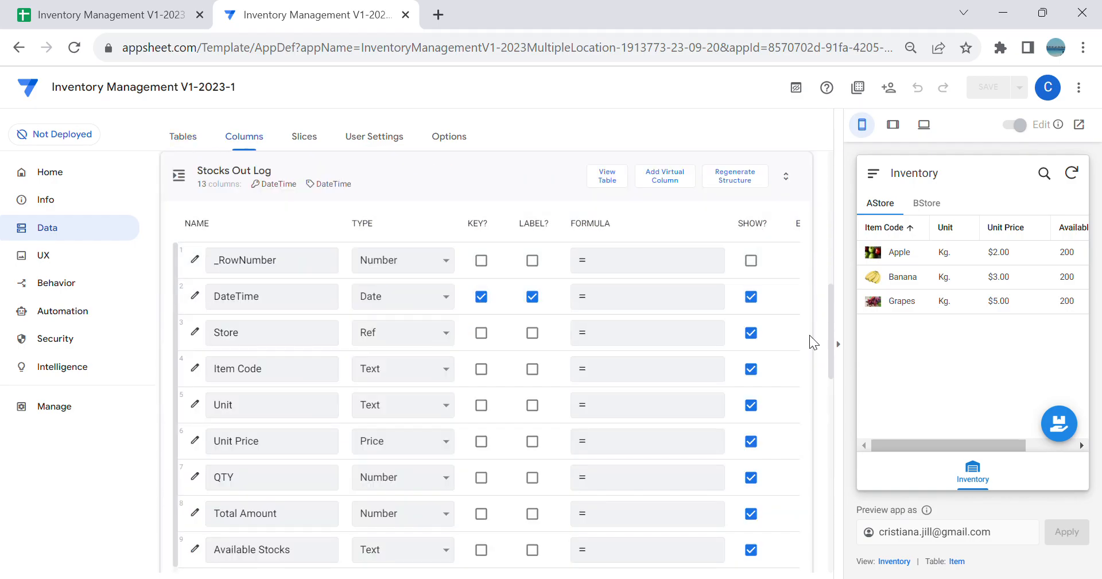
left_click(839, 344)
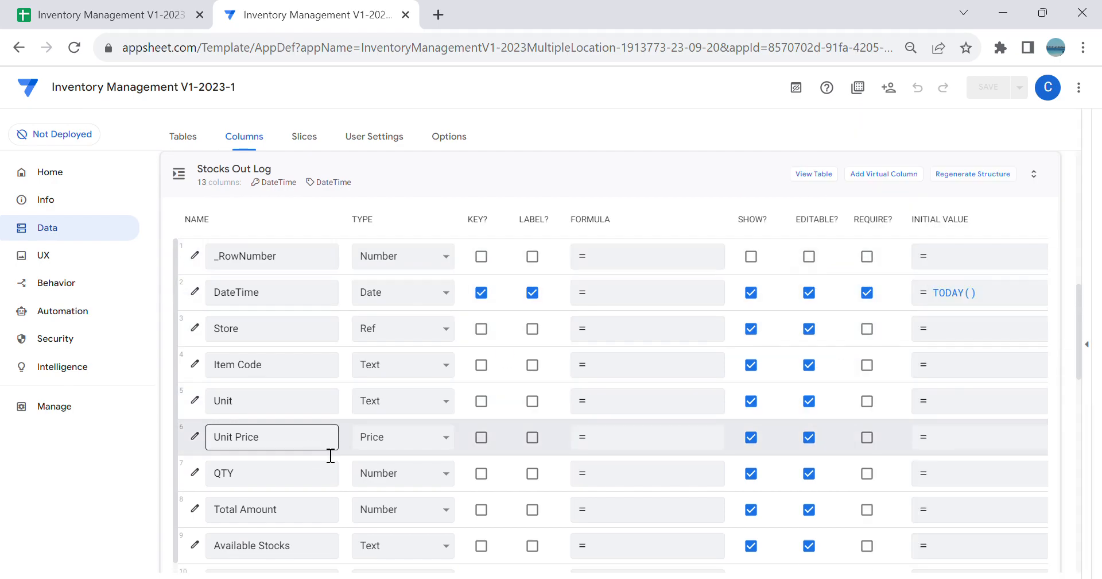
Step: Make SOI the key and ID the label of the Stocks Out Log table
scroll(545, 353, "down", 5)
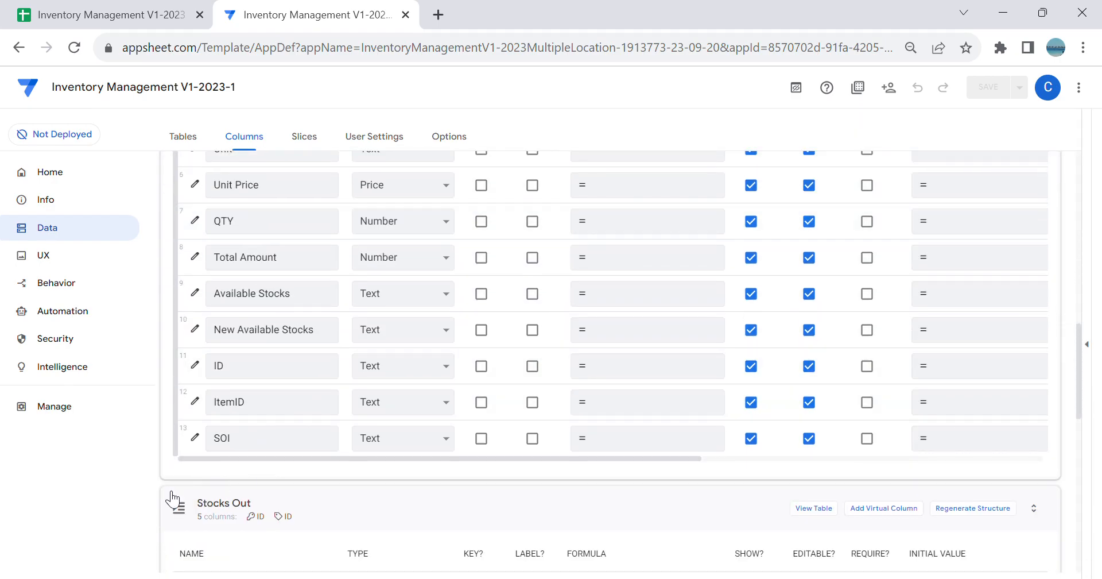
left_click(265, 447)
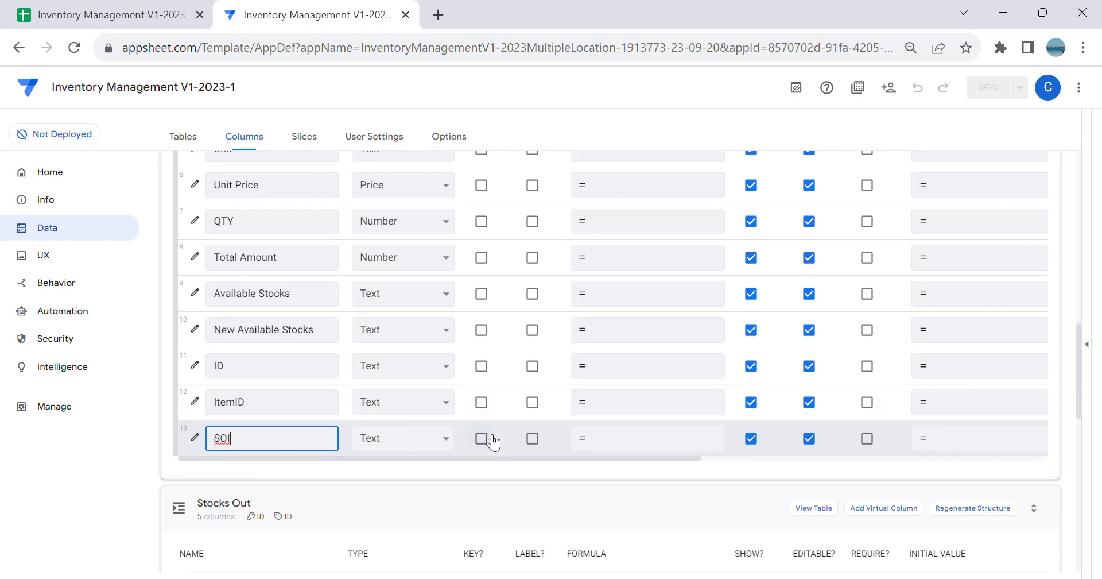
left_click(481, 438)
scroll(480, 294, "up", 8)
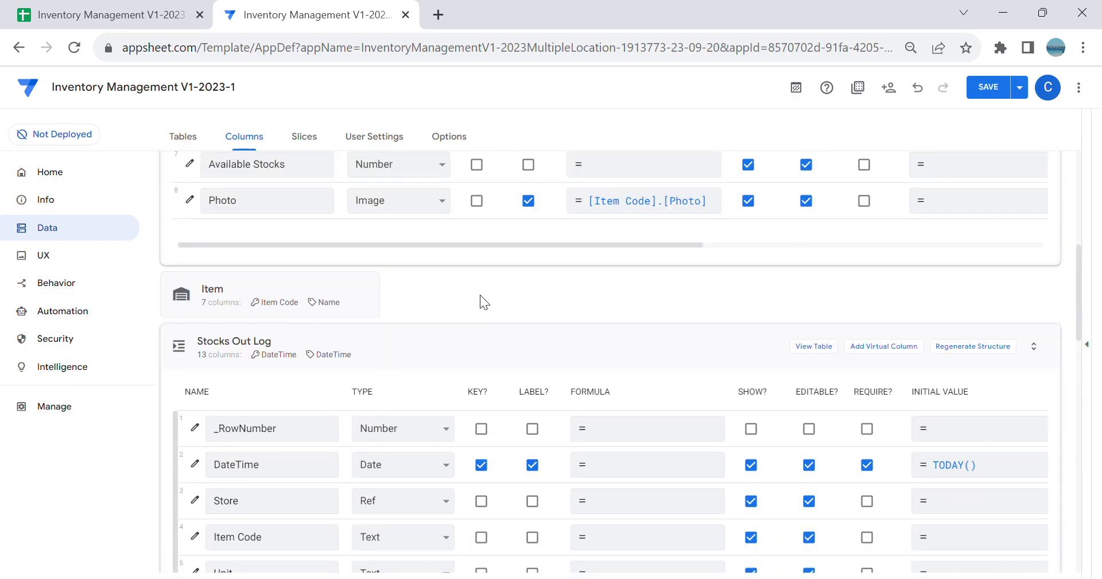
scroll(480, 294, "down", 3)
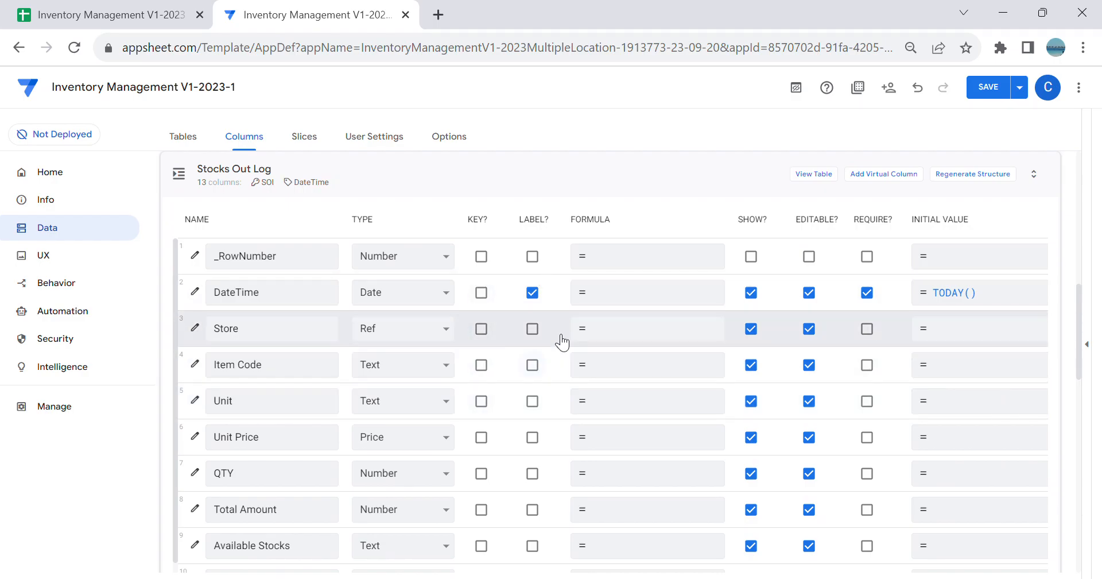
scroll(550, 402, "down", 4)
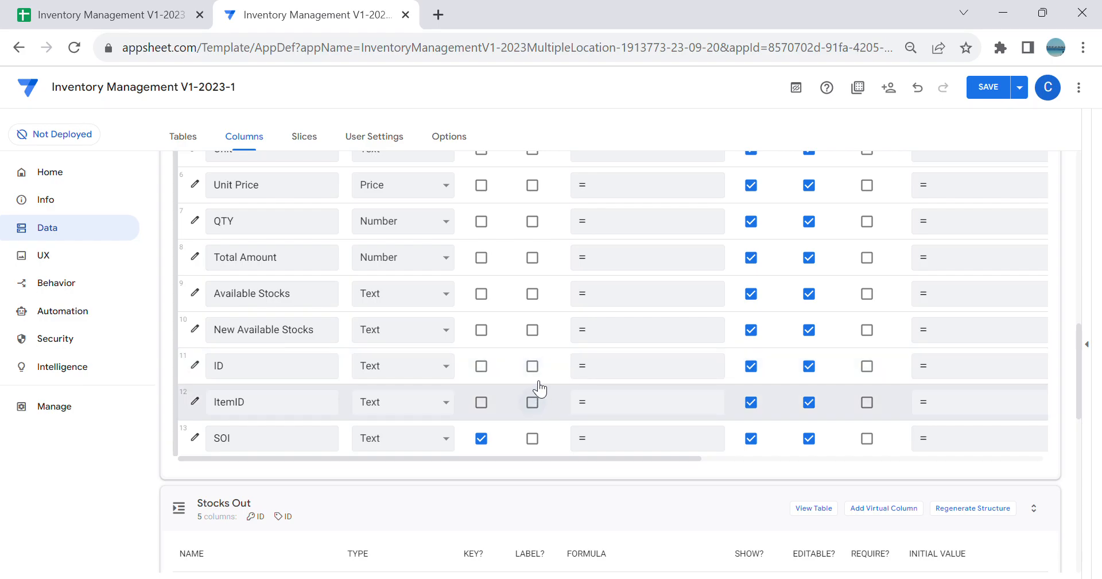
left_click(533, 368)
scroll(533, 371, "up", 2)
Step: Clear the TODAY() initial value from the Stocks Out Log table's DateTime column
scroll(554, 327, "down", 10)
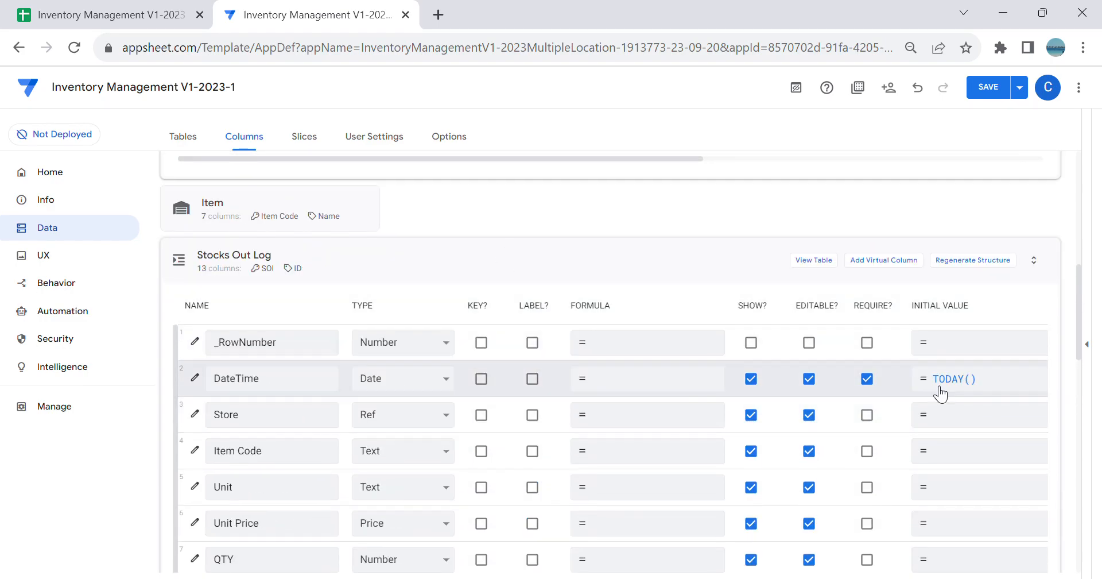
left_click(968, 378)
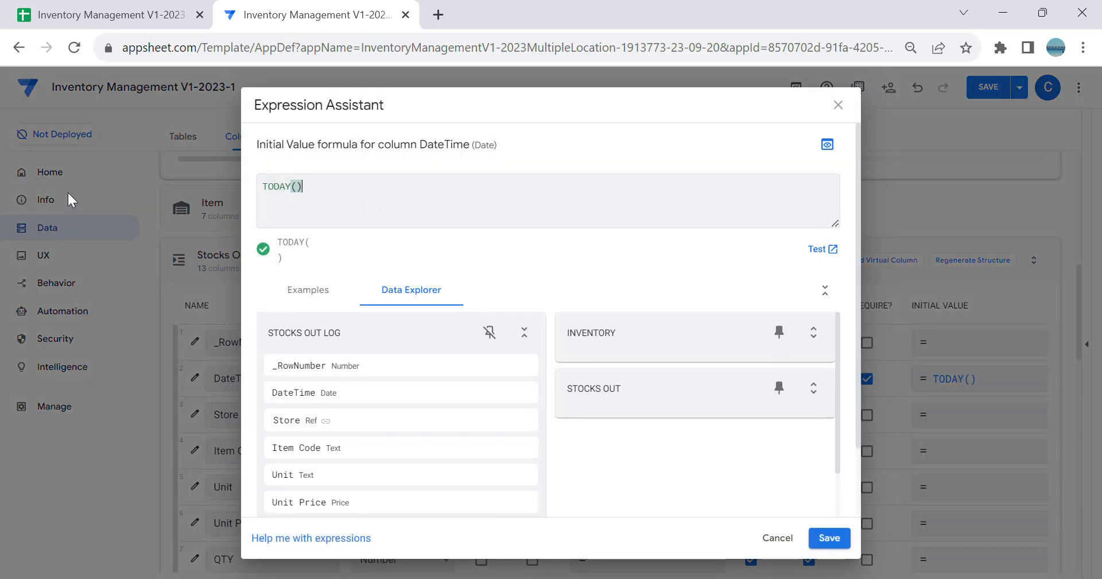
key("BackSpace")
key("BackSpace")
key("BackSpace")
key("BackSpace")
key("BackSpace")
key("BackSpace")
key("BackSpace")
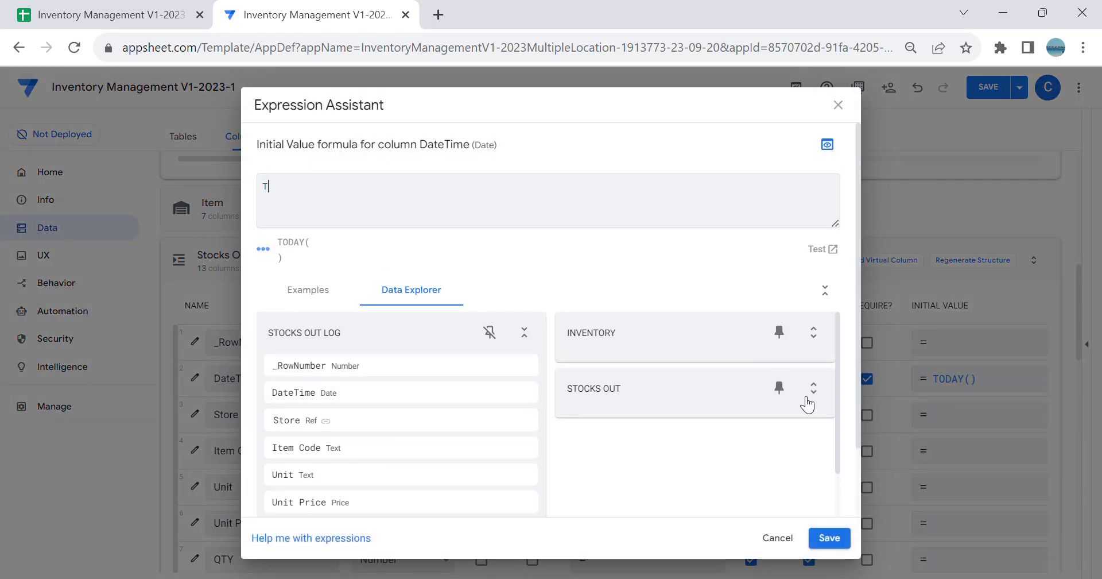
left_click(829, 537)
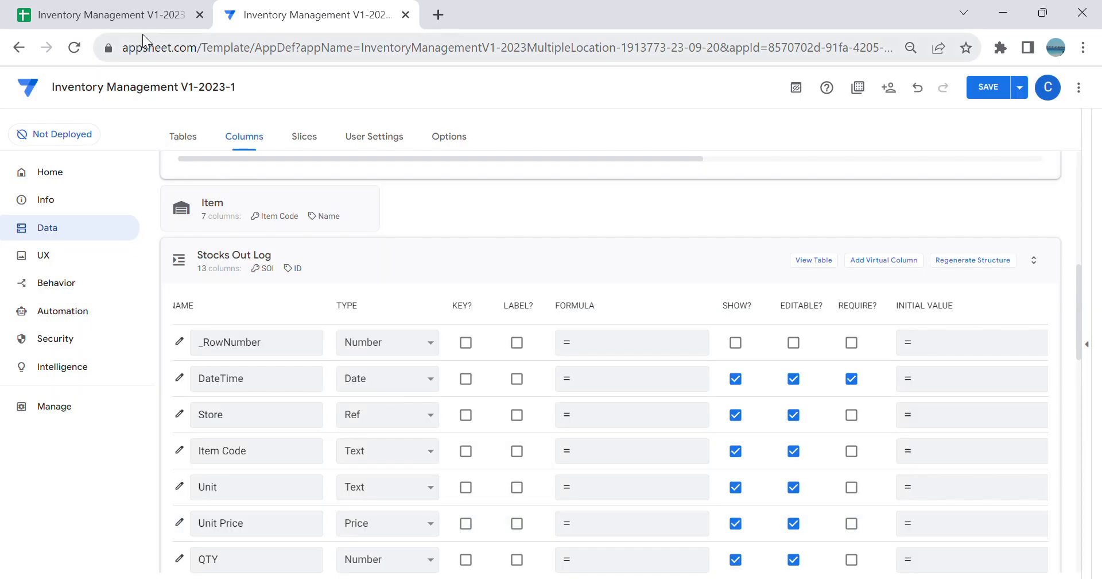
Step: Switch to the Google Sheets spreadsheet, compare the DateTime headers of the Stocks Out and Stocks Out Log sheets, and return to AppSheet
left_click(128, 14)
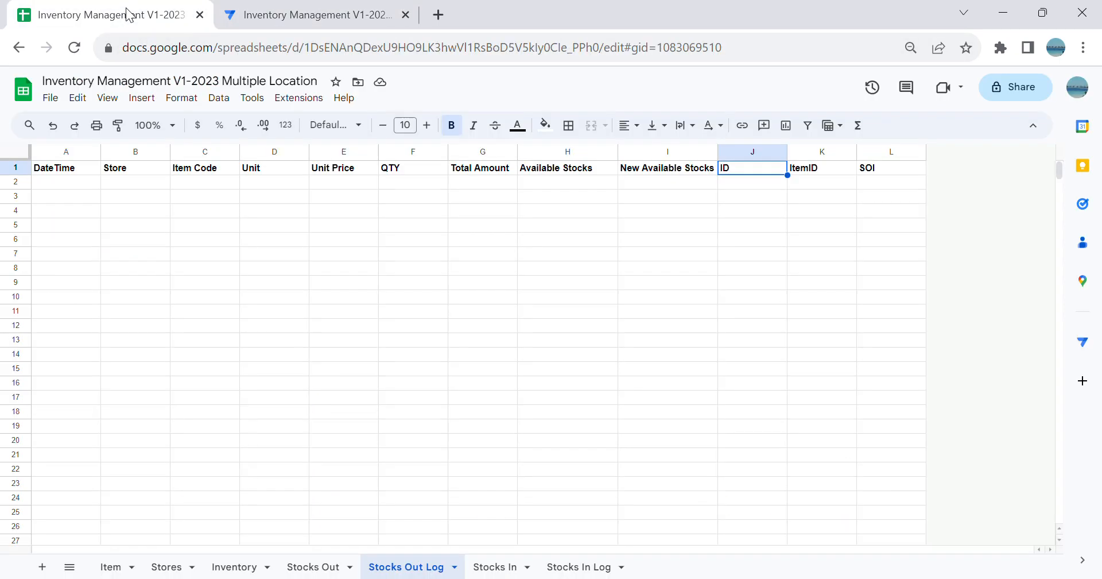
left_click(313, 566)
left_click(121, 167)
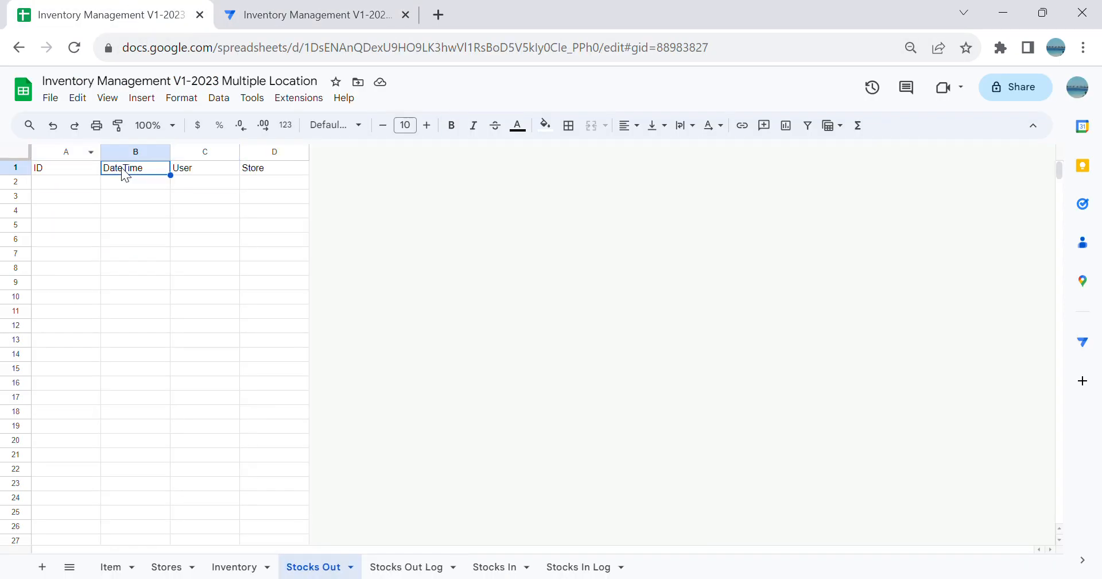
left_click(442, 566)
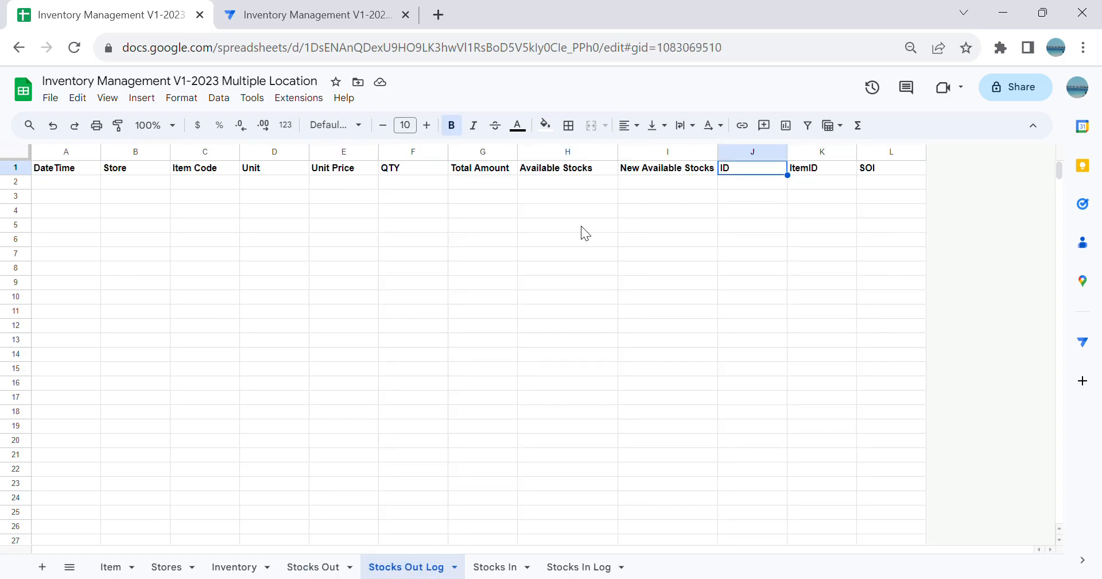
left_click(81, 167)
left_click(310, 15)
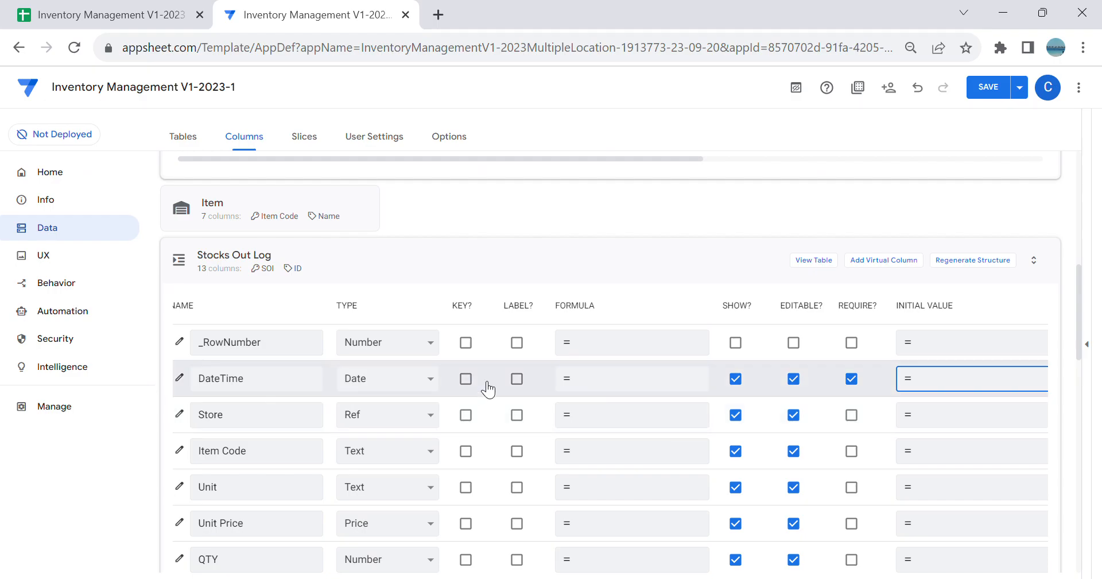
Step: Change the Stocks Out Log table's ID column to a Ref that is part of the Stocks Out table
scroll(539, 387, "down", 2)
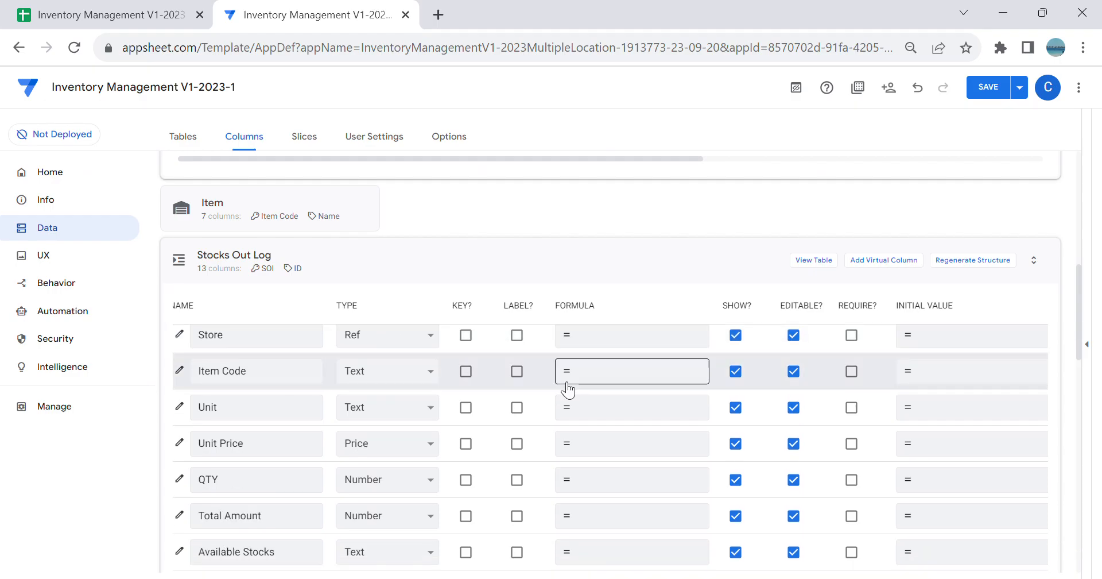
scroll(567, 390, "down", 5)
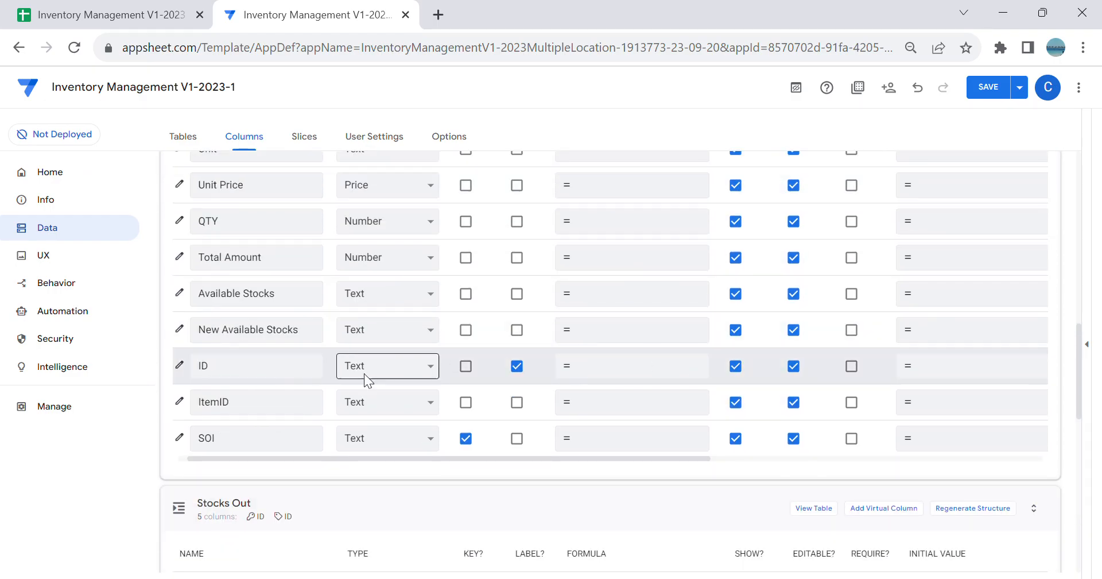
left_click(401, 286)
left_click(181, 366)
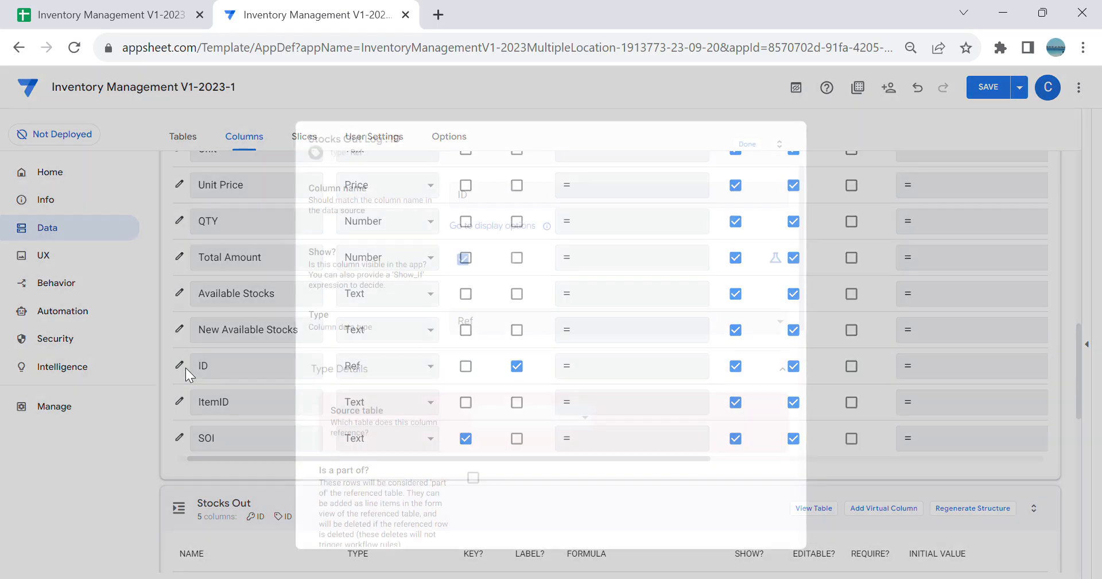
left_click(589, 419)
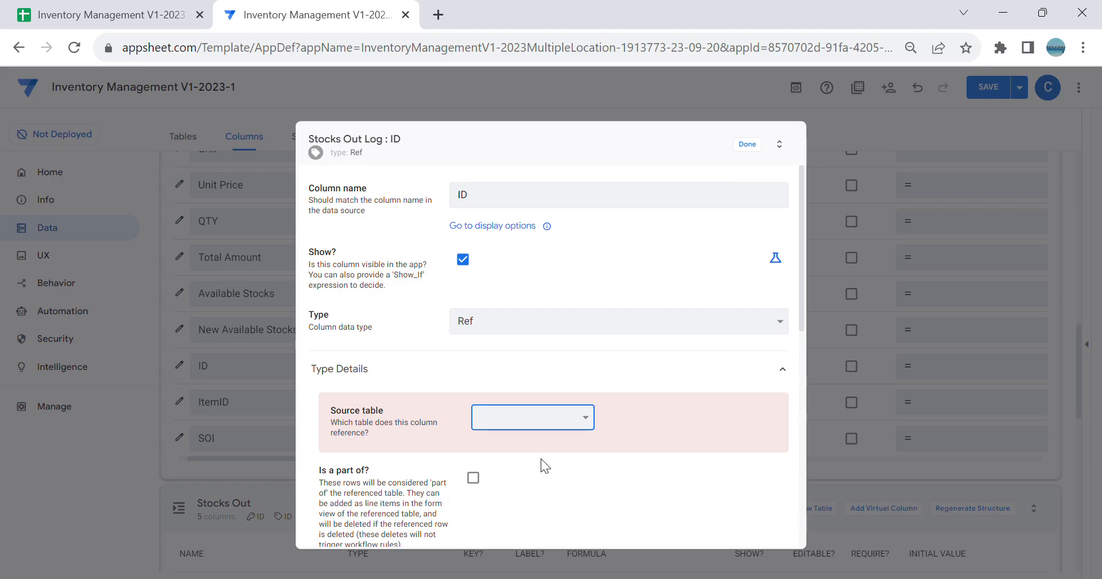
left_click(543, 475)
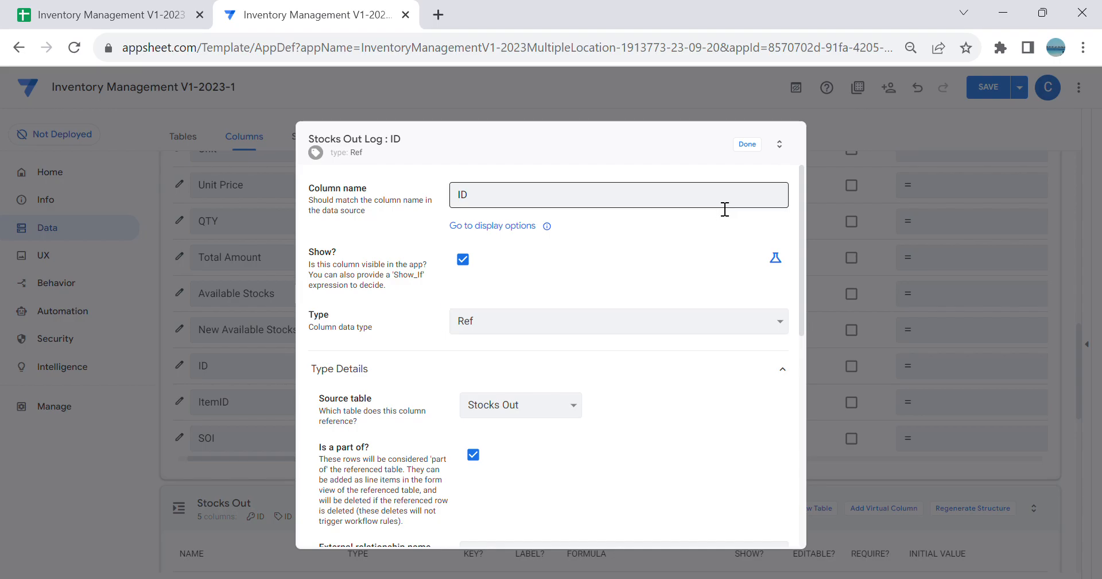
left_click(748, 144)
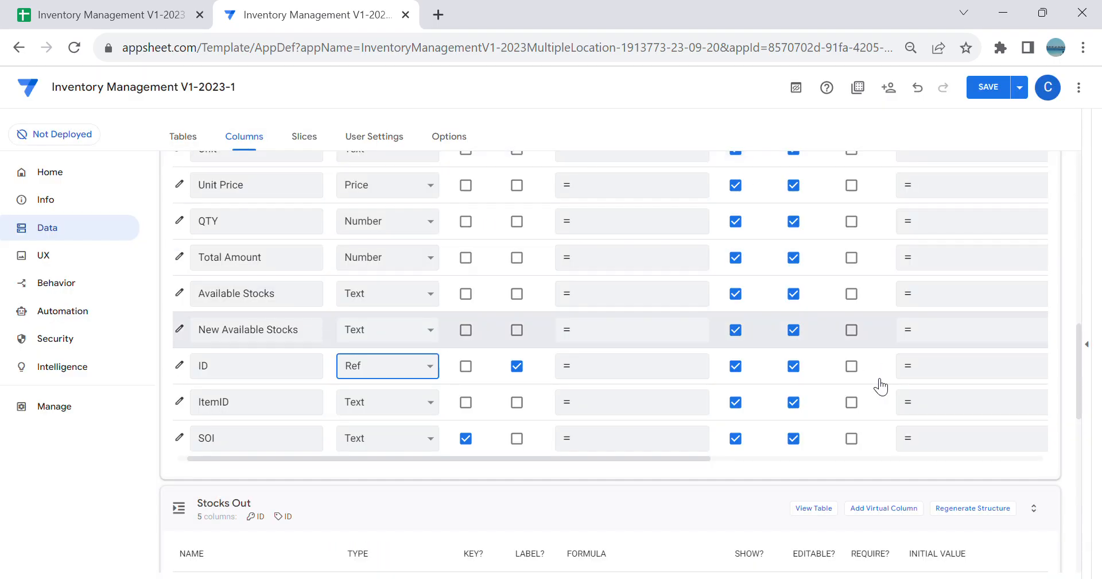
Step: Set the type of the Stocks Out Log table's DateTime column to DateTime and save the app
scroll(574, 290, "up", 5)
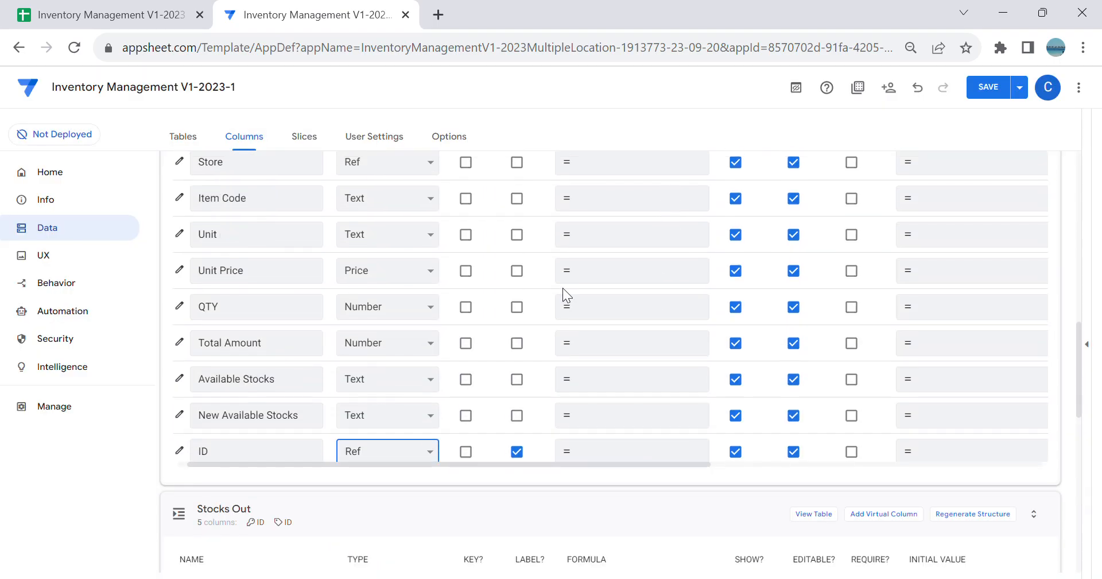
scroll(506, 439, "down", 1)
scroll(763, 332, "down", 2)
scroll(587, 364, "up", 2)
left_click(998, 89)
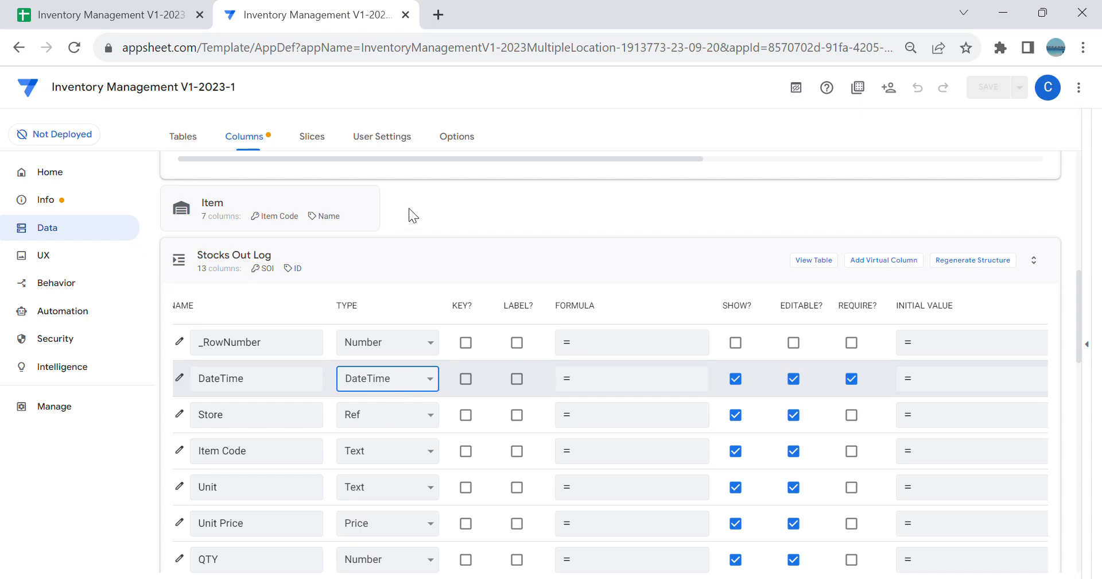
Step: Set the app formula of the Stocks Out Log table's DateTime column to [ID].[DateTime]
left_click(644, 376)
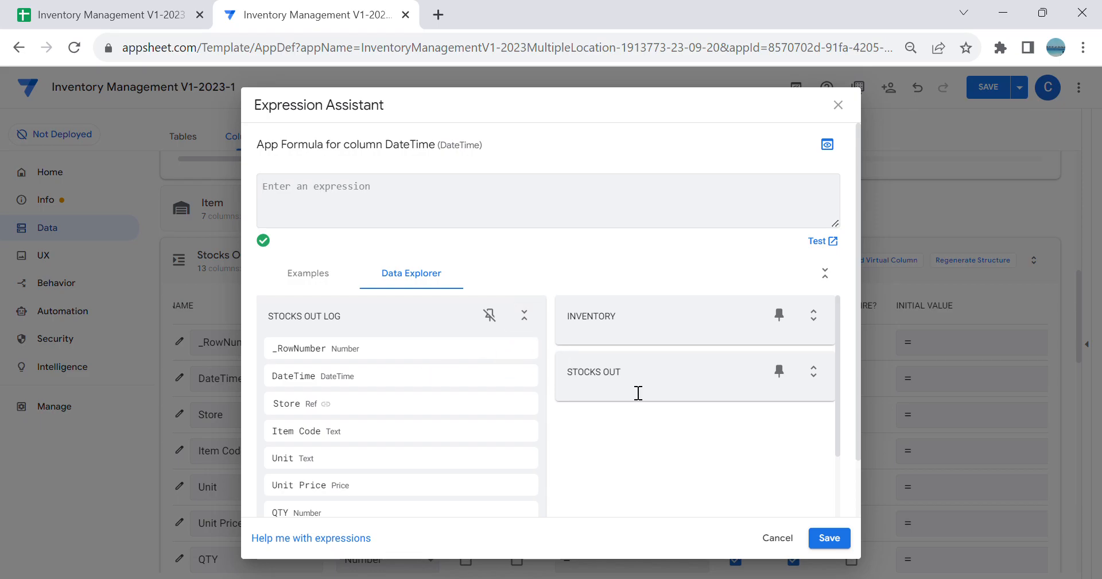
left_click(809, 382)
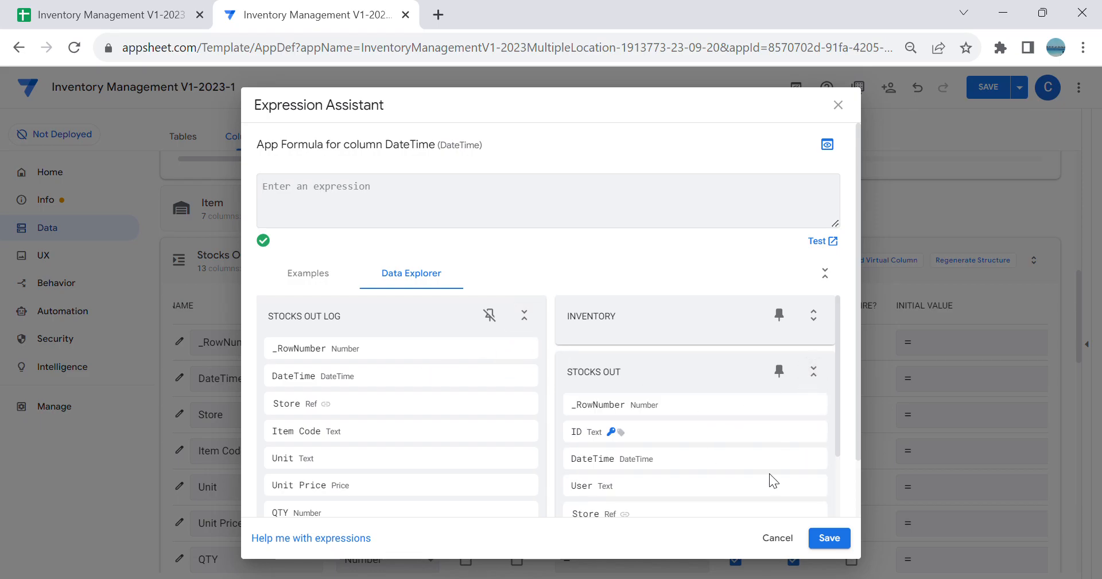
left_click(799, 459)
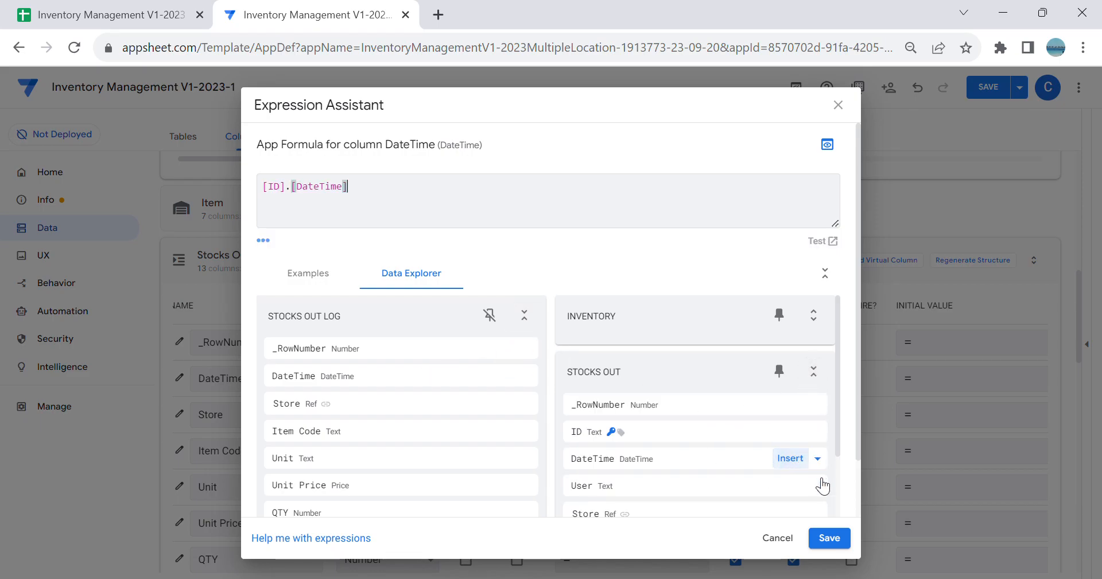
left_click(836, 538)
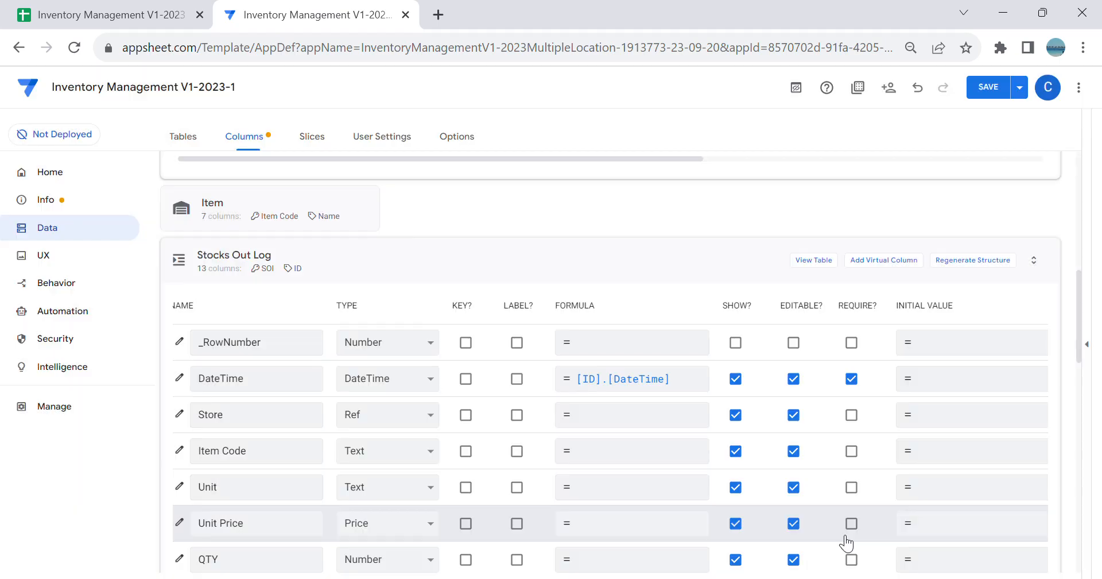
Step: Switch to the Google Sheets spreadsheet, compare the Store headers of the Stocks Out and Stocks Out Log sheets, and return to AppSheet
left_click(145, 22)
left_click(313, 567)
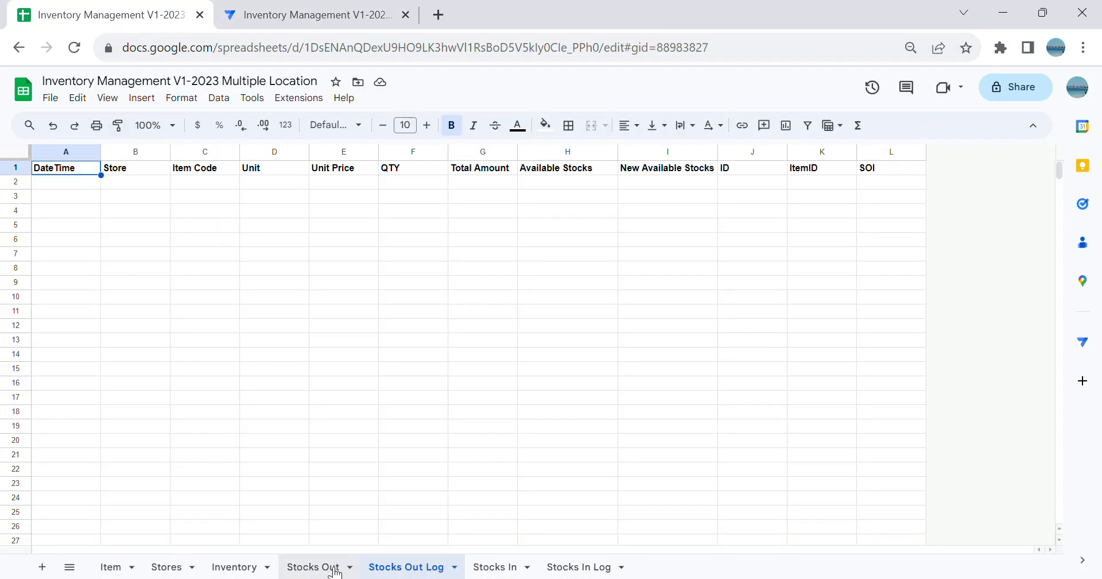
left_click(259, 169)
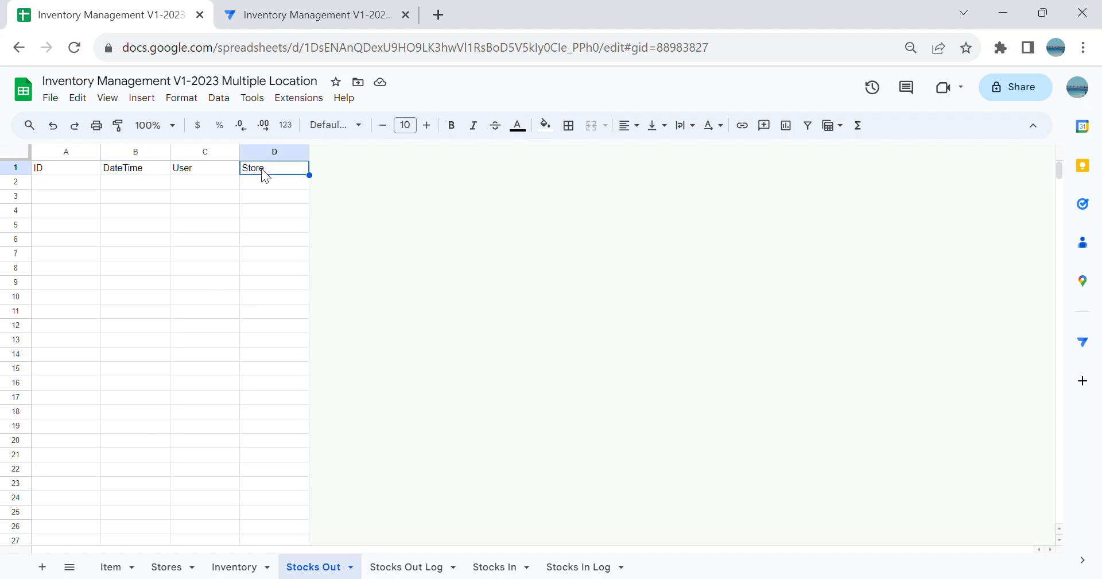
left_click(397, 573)
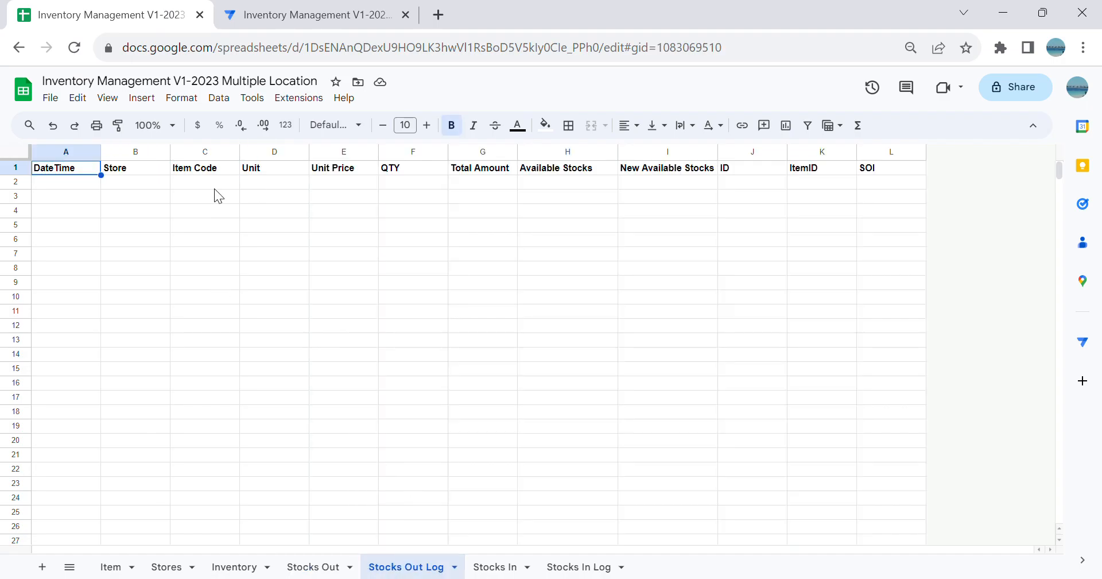
left_click(157, 182)
left_click(286, 16)
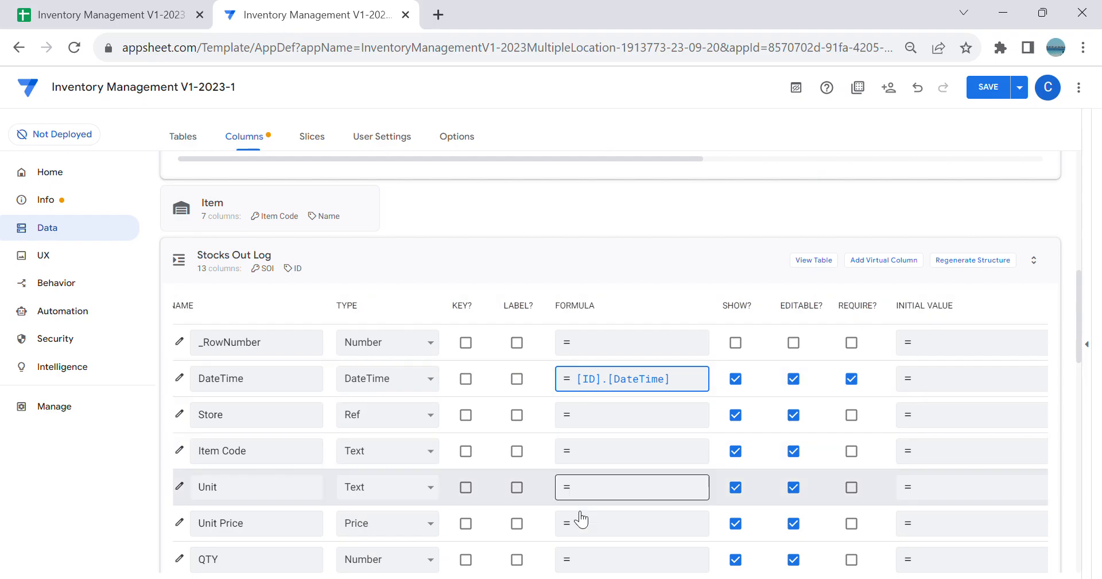
Step: Set the app formula of the Stocks Out Log table's Store column to [ID].[Store]
left_click(624, 418)
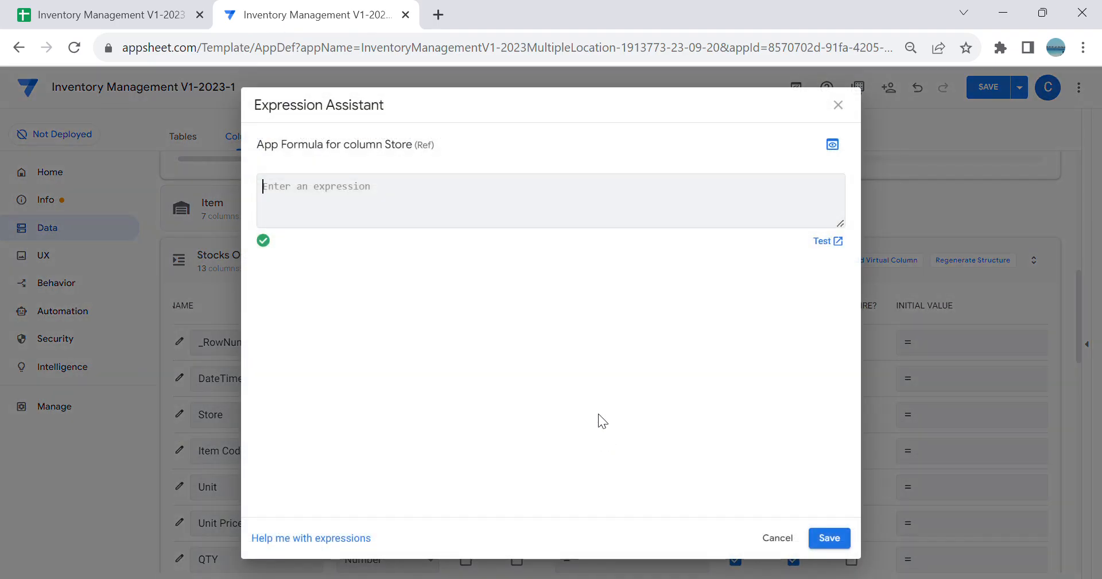
left_click(813, 371)
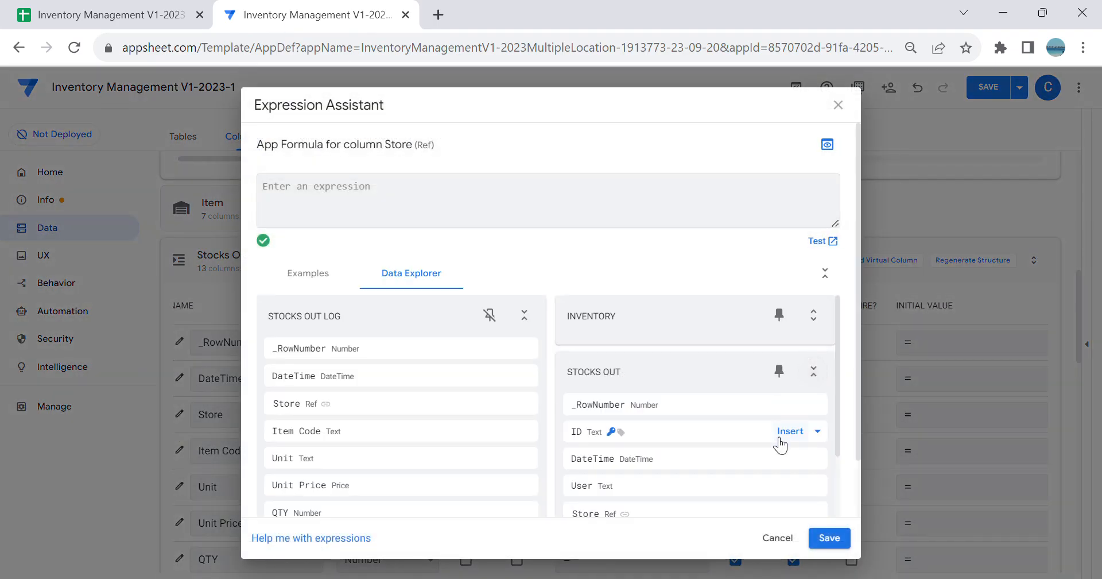
scroll(761, 479, "down", 2)
left_click(724, 428)
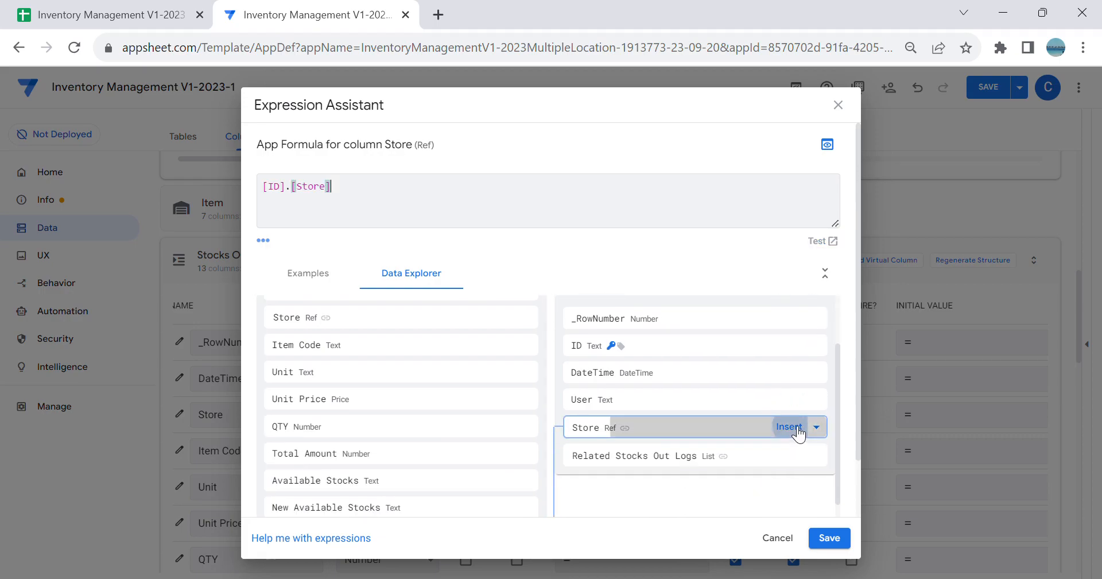
left_click(832, 537)
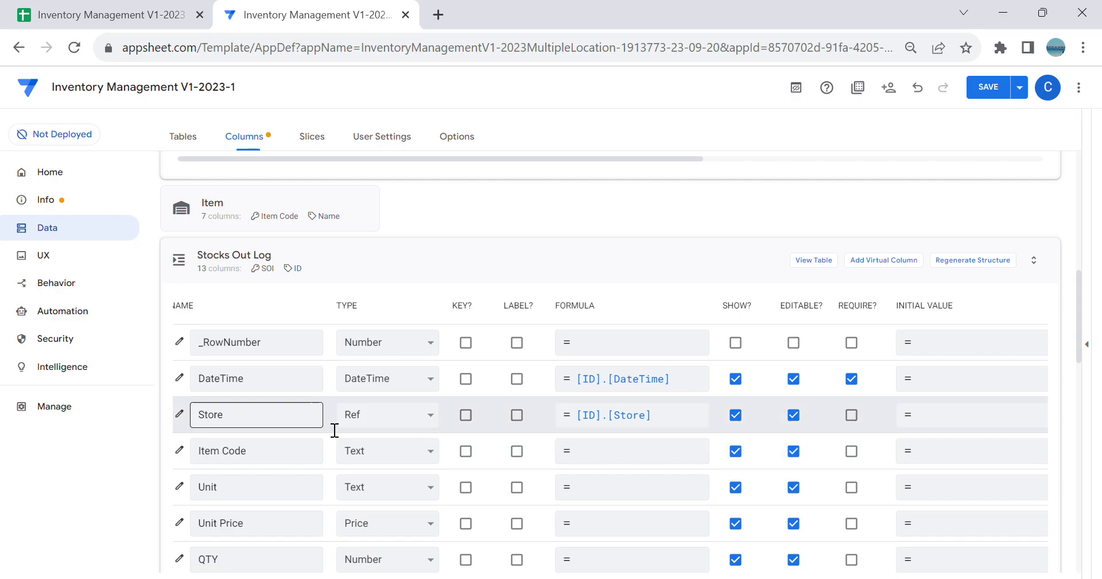
Step: Change the Stocks Out Log table's Item Code column to a Ref with Item as its source table
scroll(497, 392, "down", 2)
scroll(759, 359, "down", 3)
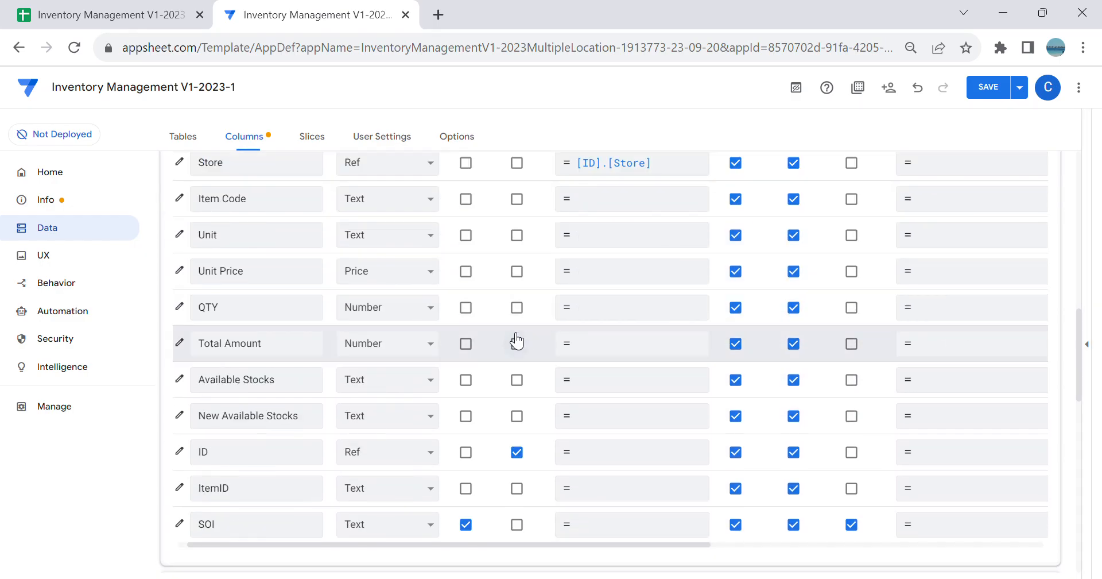
scroll(328, 316, "up", 2)
left_click(344, 277)
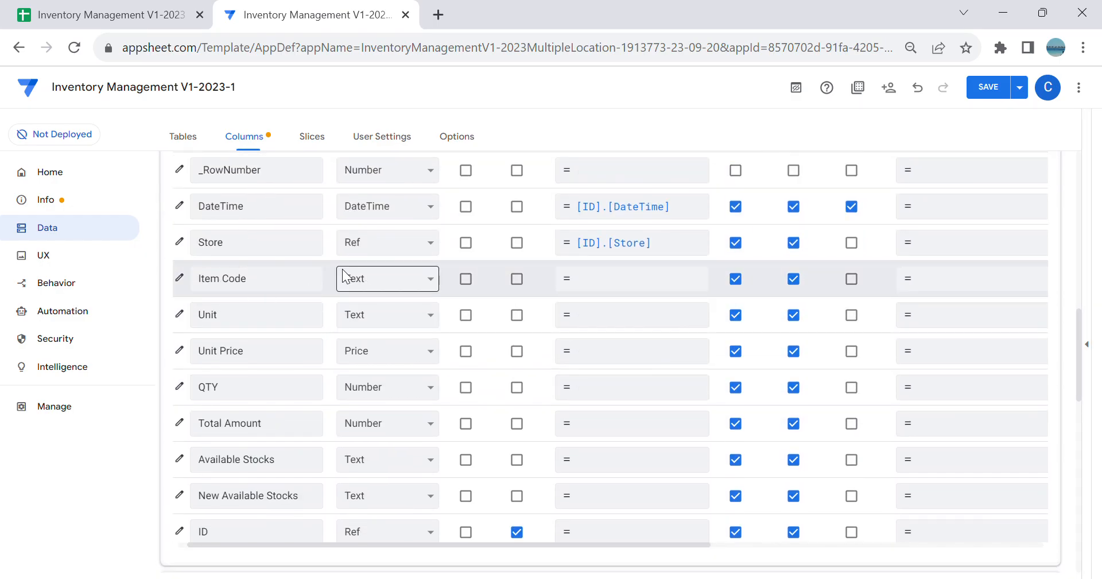
left_click(362, 508)
left_click(567, 418)
left_click(532, 464)
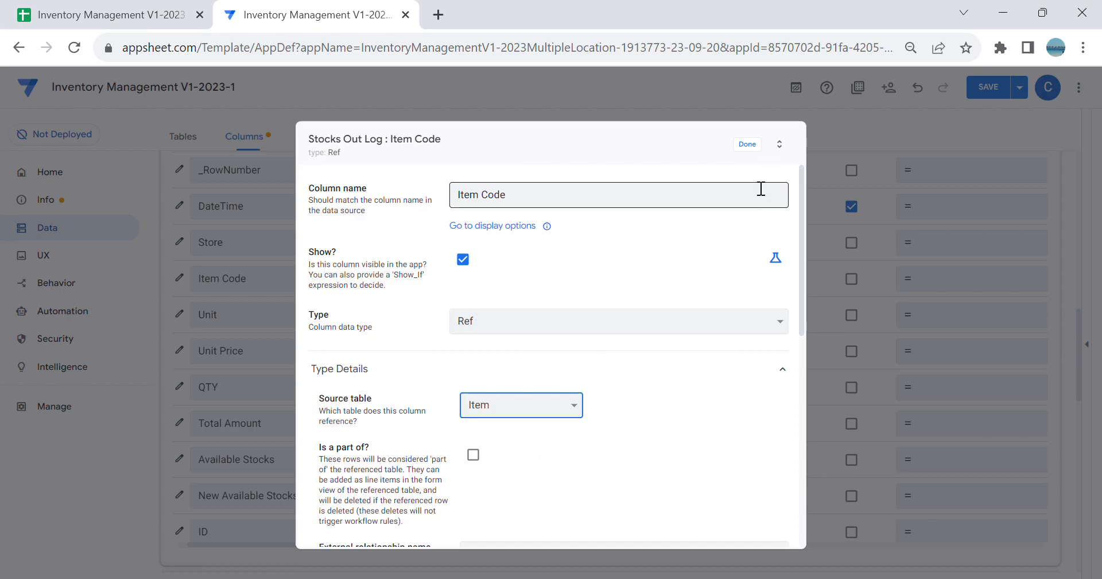
left_click(753, 152)
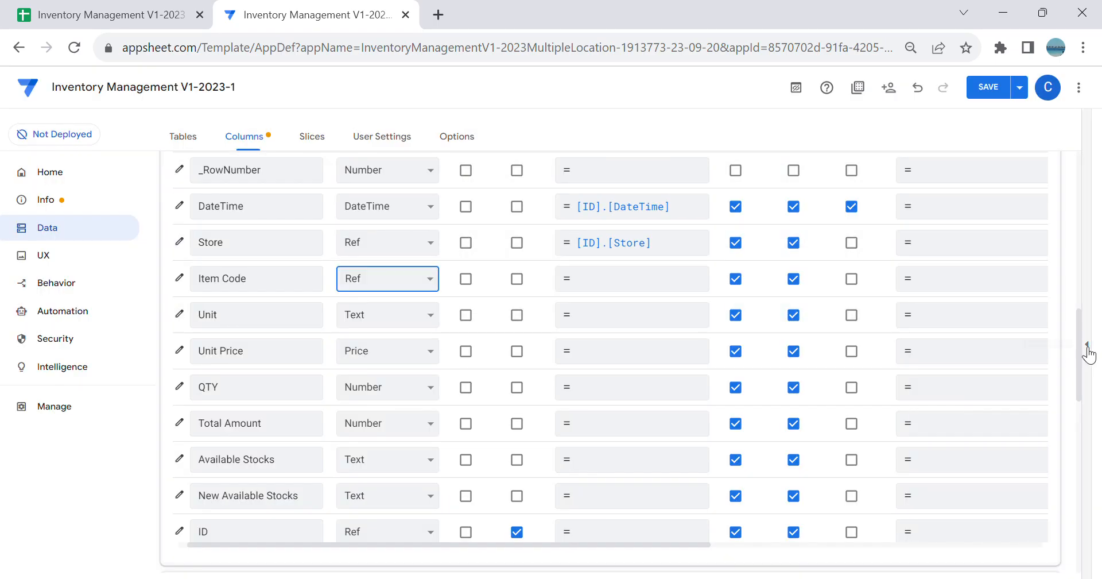
Step: Show the app preview and compare the AStore and BStore item lists in the Inventory view
left_click(1090, 350)
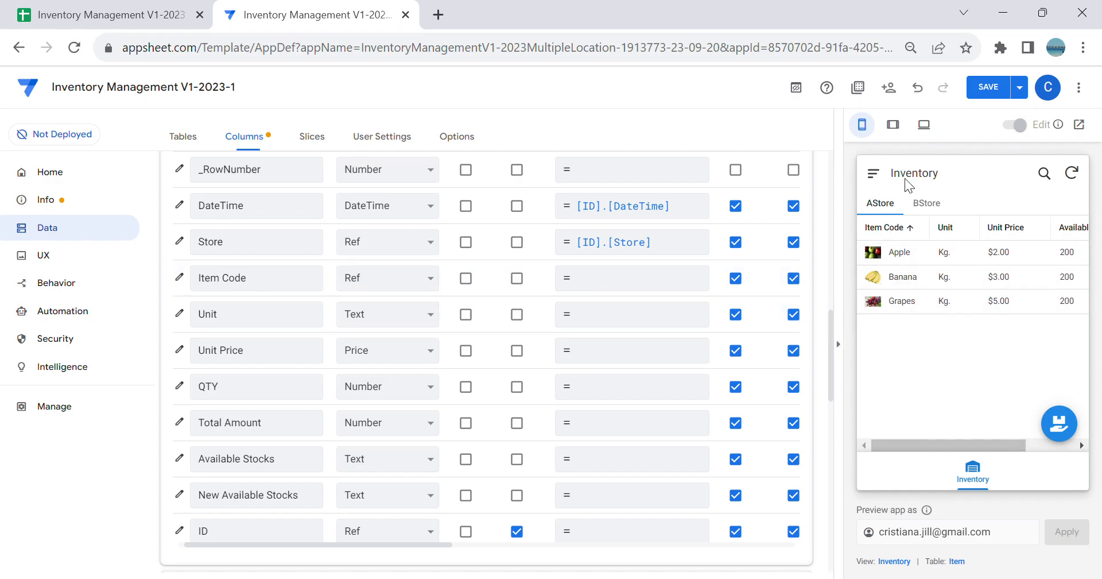
left_click(914, 224)
left_click(934, 207)
left_click(876, 204)
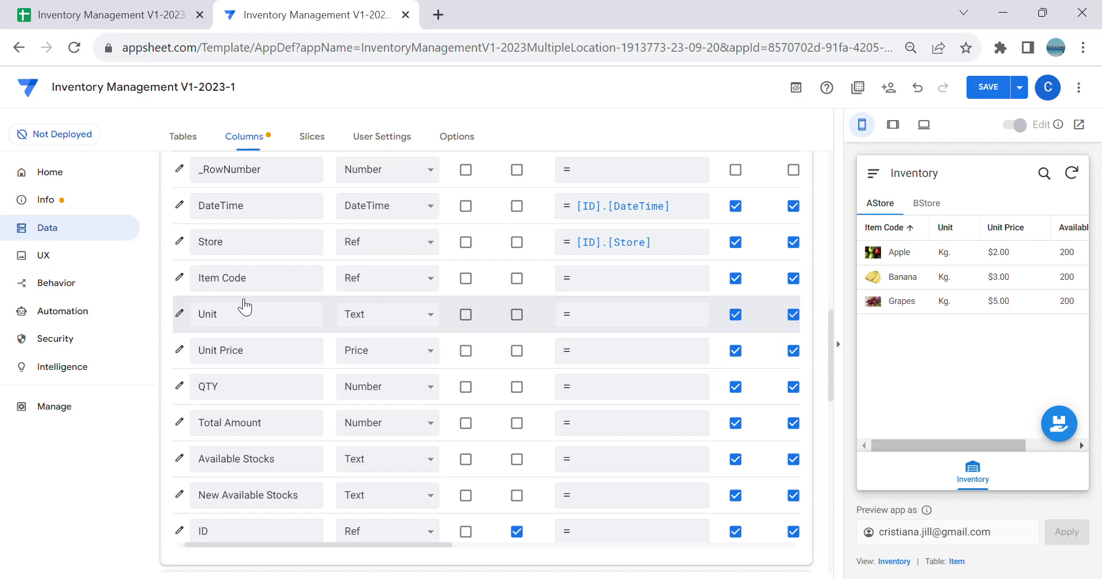
Step: Set the app formula of the Stocks Out Log table's Unit column to [Item Code].[Unit]
scroll(482, 367, "up", 2)
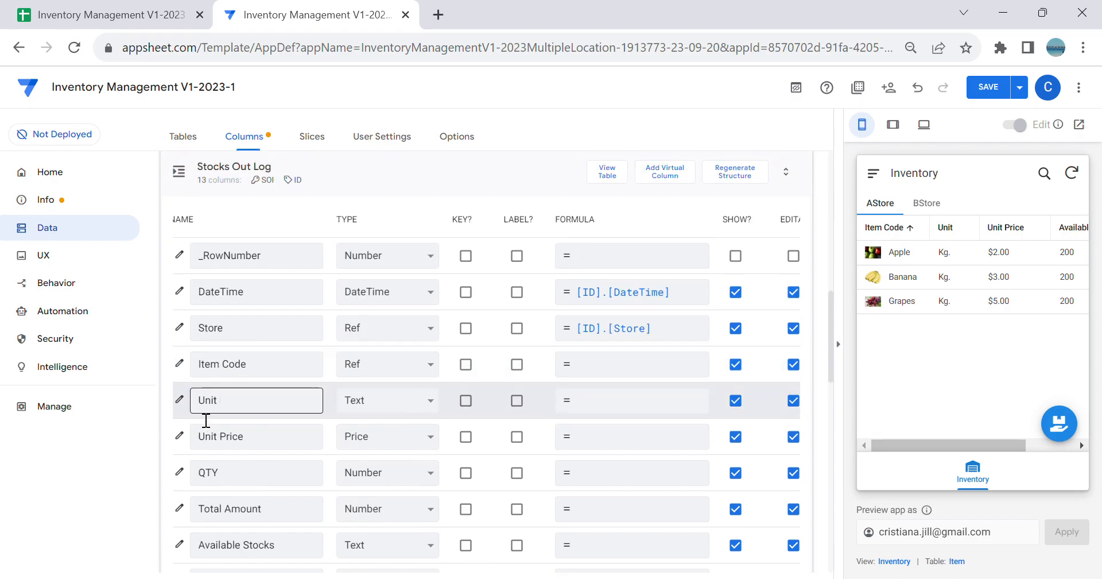
left_click(614, 412)
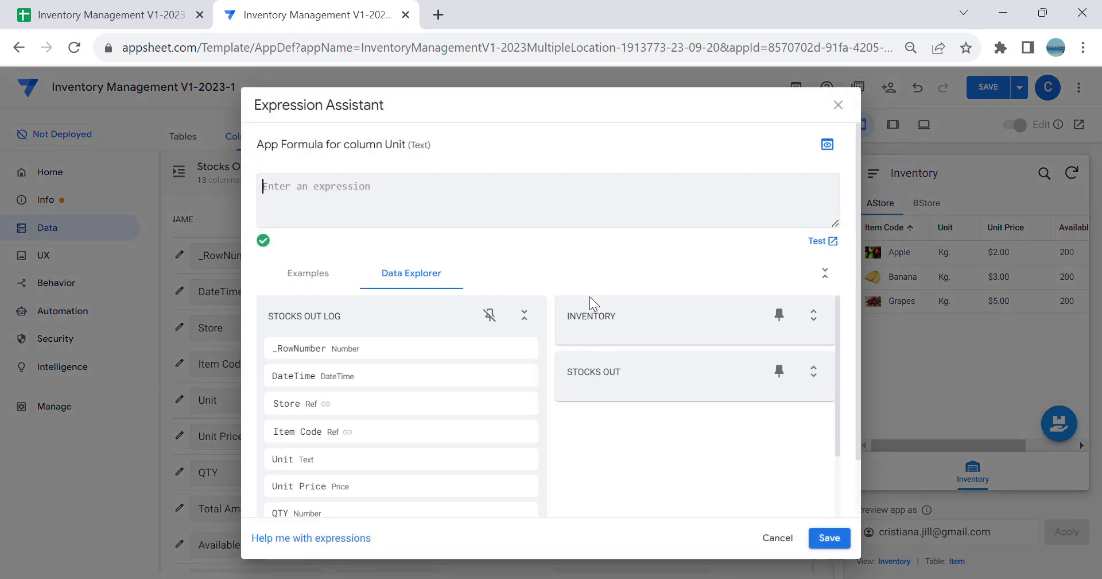
left_click(524, 316)
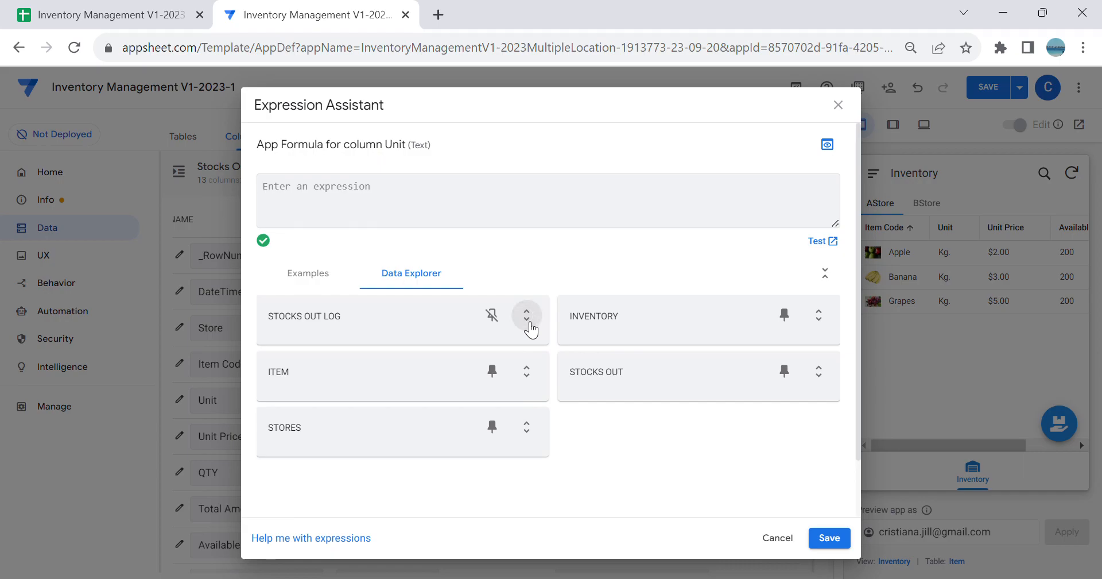
left_click(524, 373)
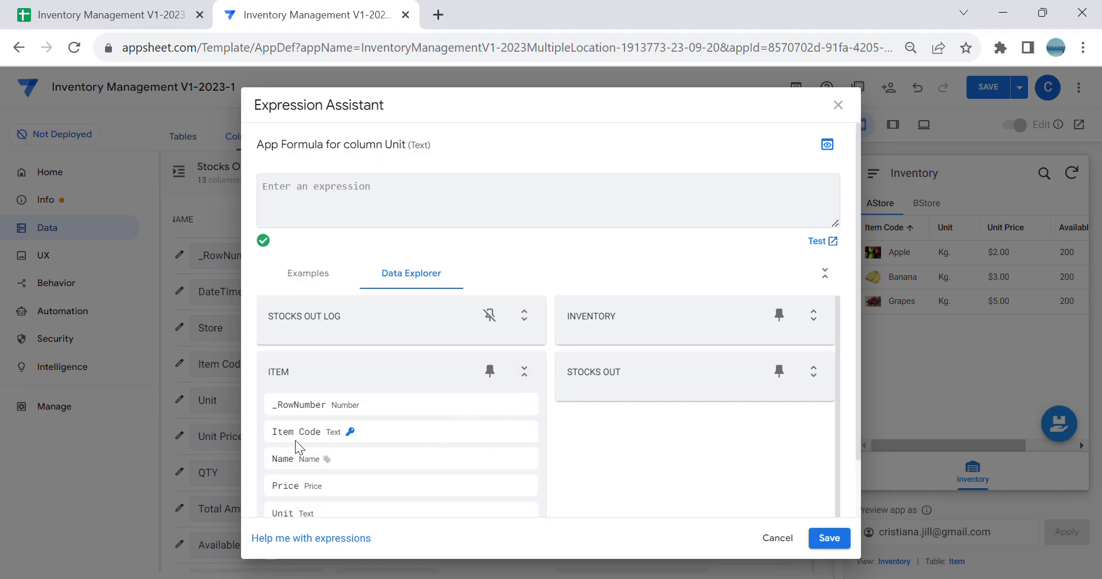
scroll(402, 477, "down", 1)
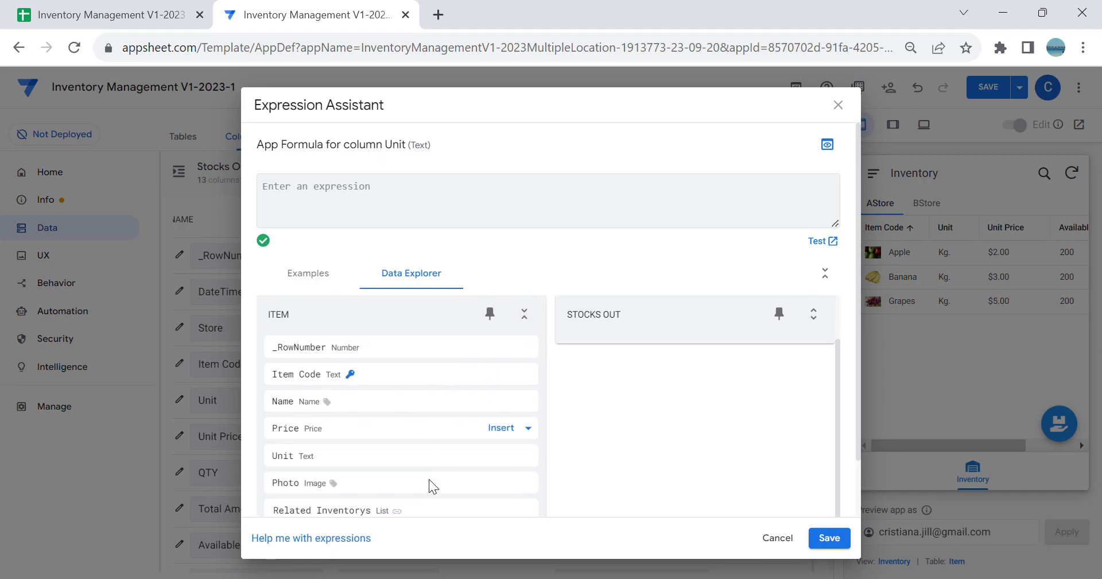
left_click(497, 453)
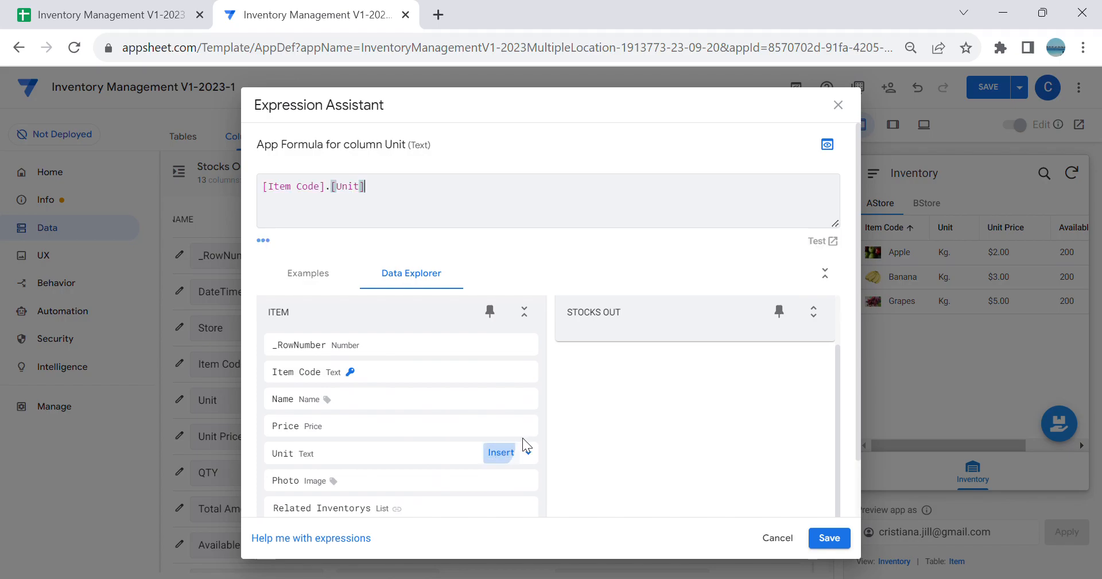
left_click(834, 545)
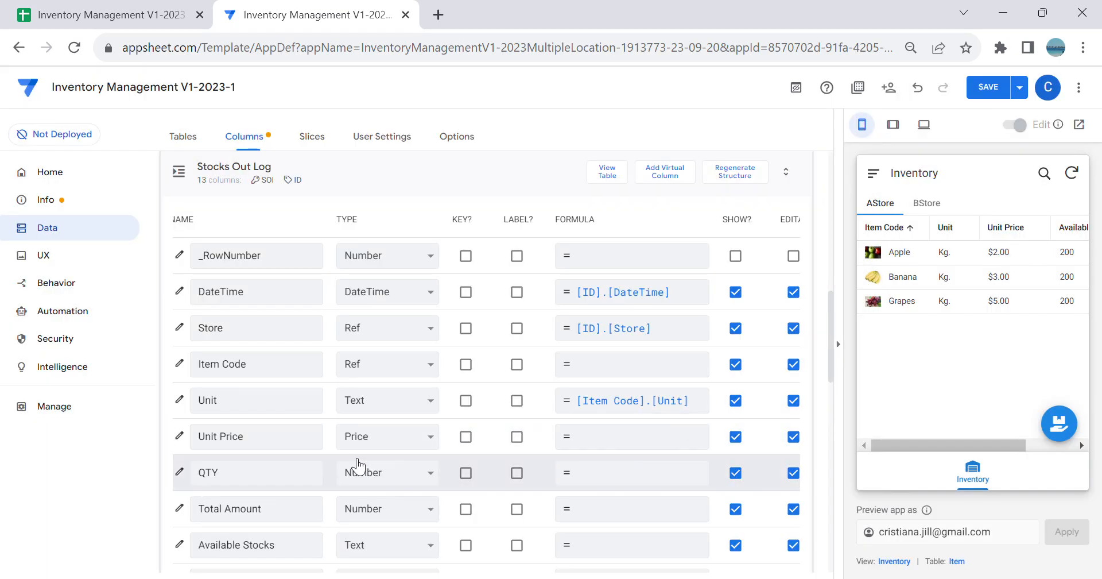
Step: Set the app formula of the Stocks Out Log table's Unit Price column to [Item Code].[Price]
left_click(628, 437)
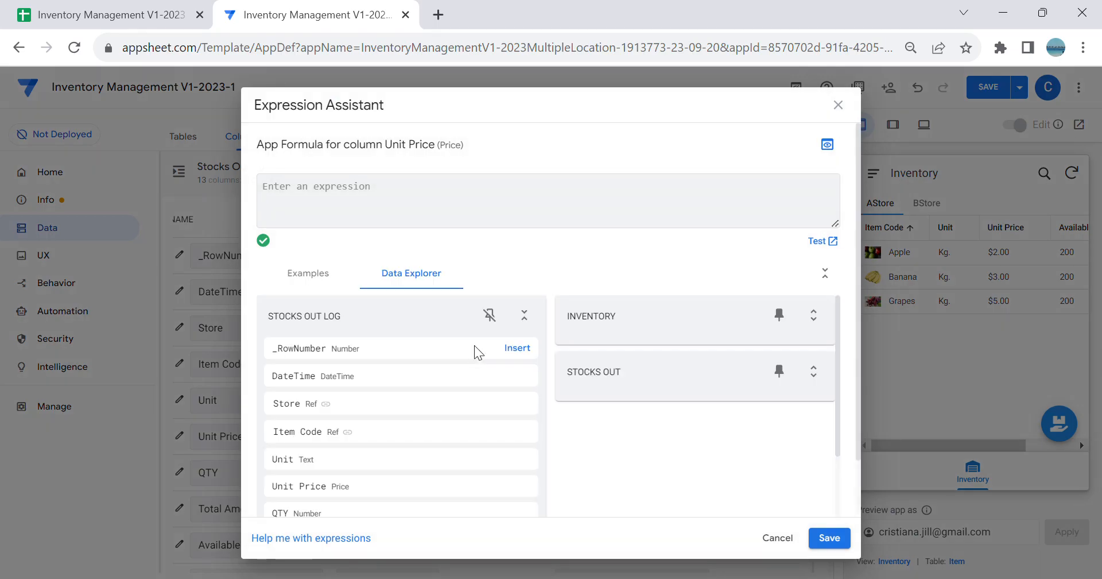
left_click(524, 315)
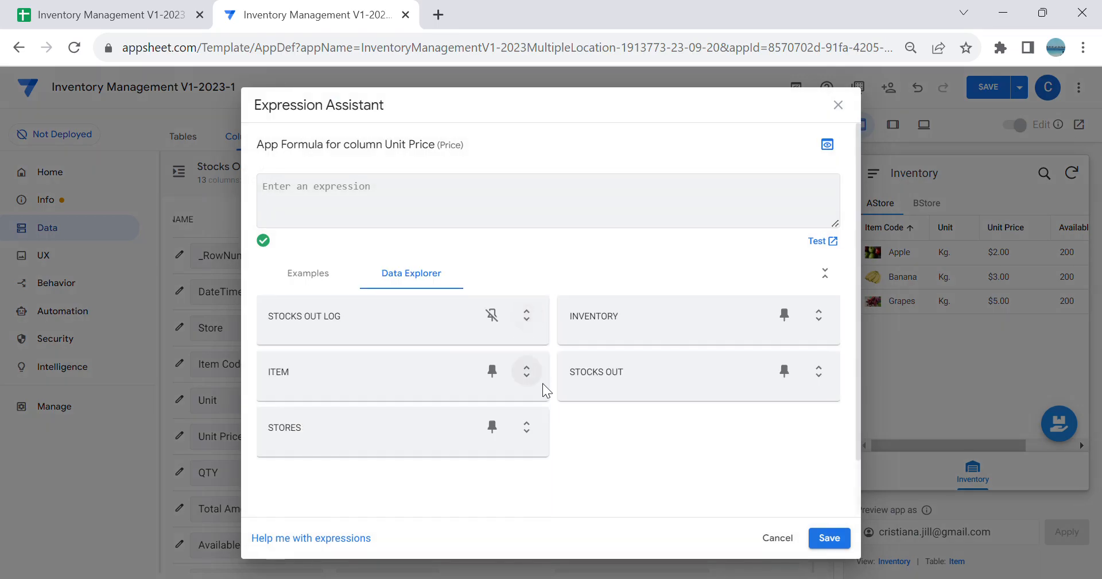
left_click(527, 372)
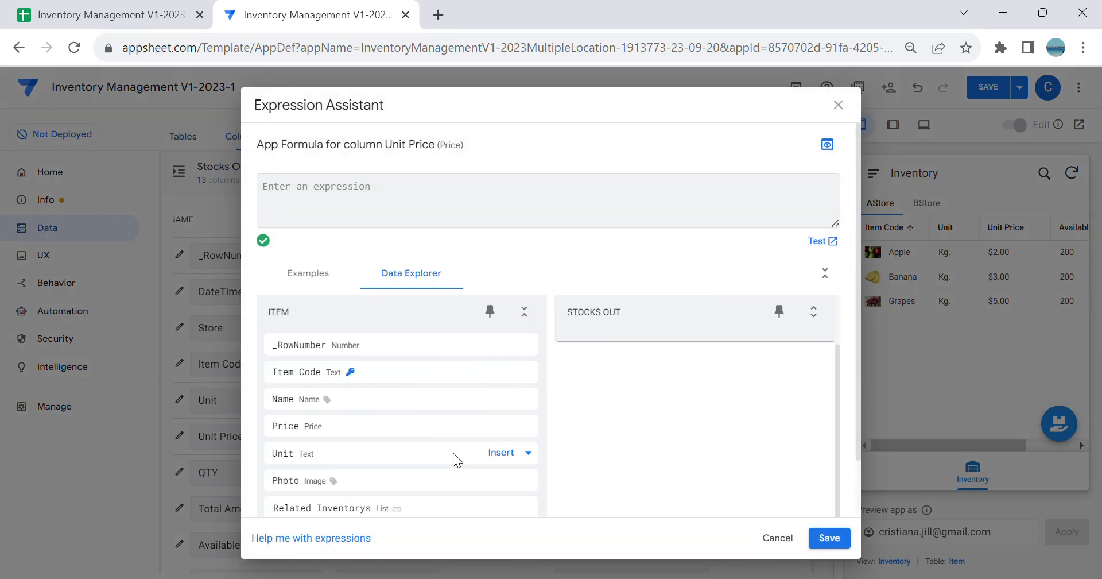
left_click(513, 427)
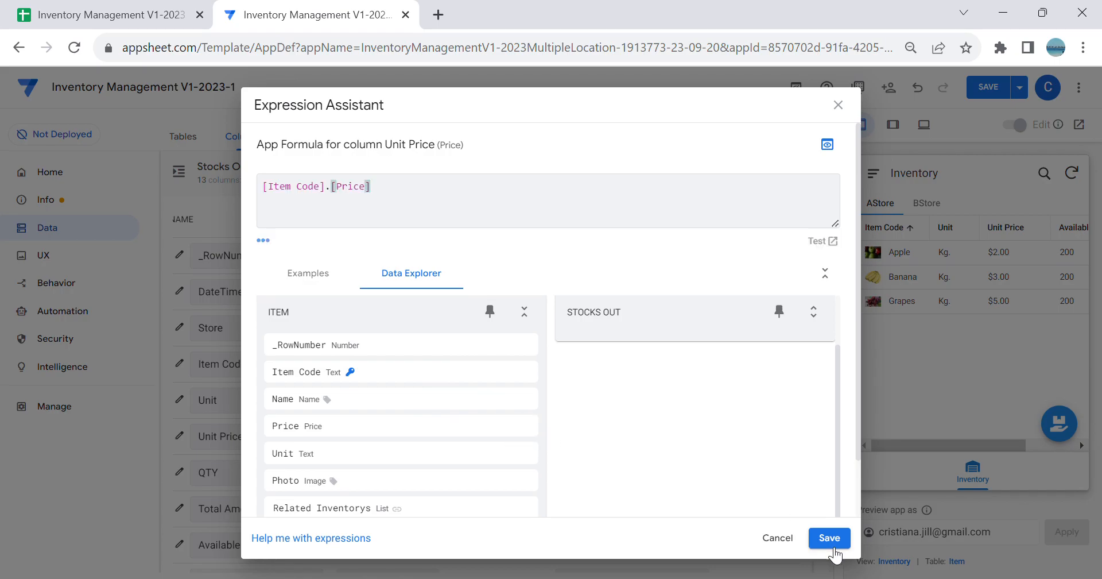
left_click(830, 537)
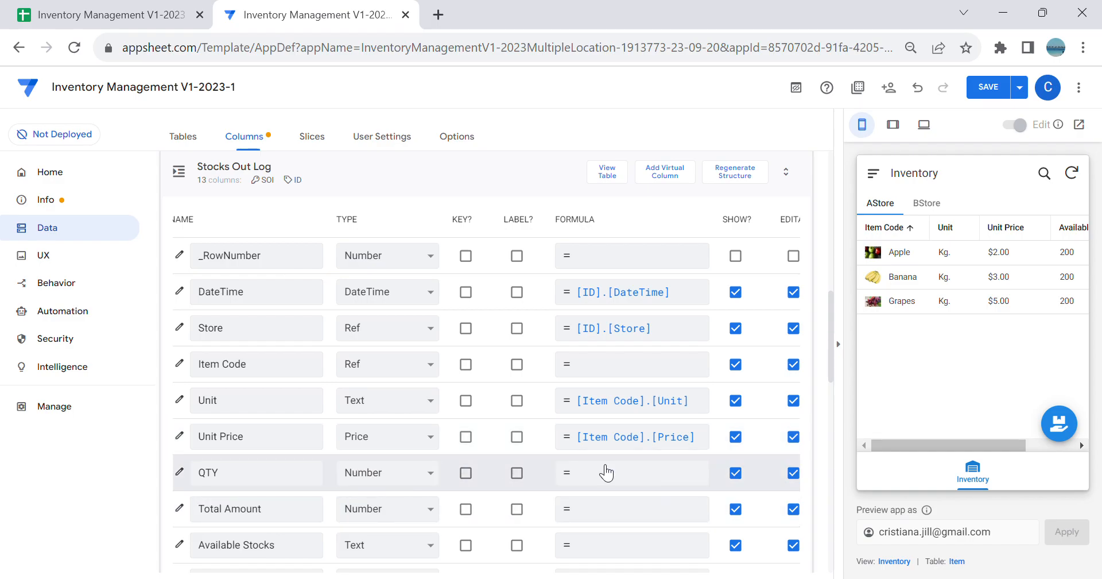
Step: Hide the app preview and make the Stocks Out Log table's QTY and Item Code columns required
left_click(838, 345)
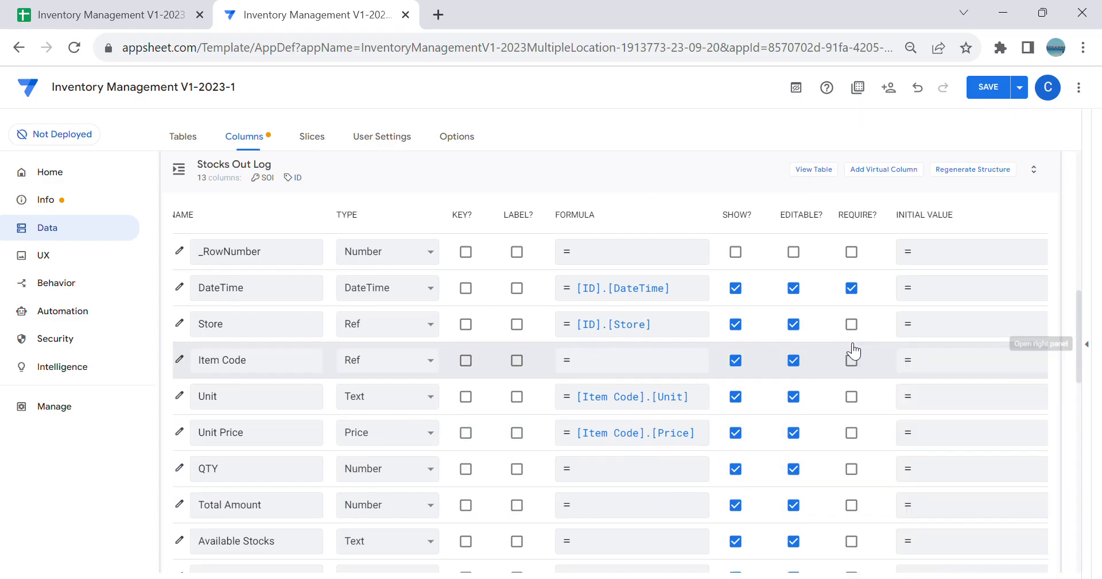
left_click(853, 477)
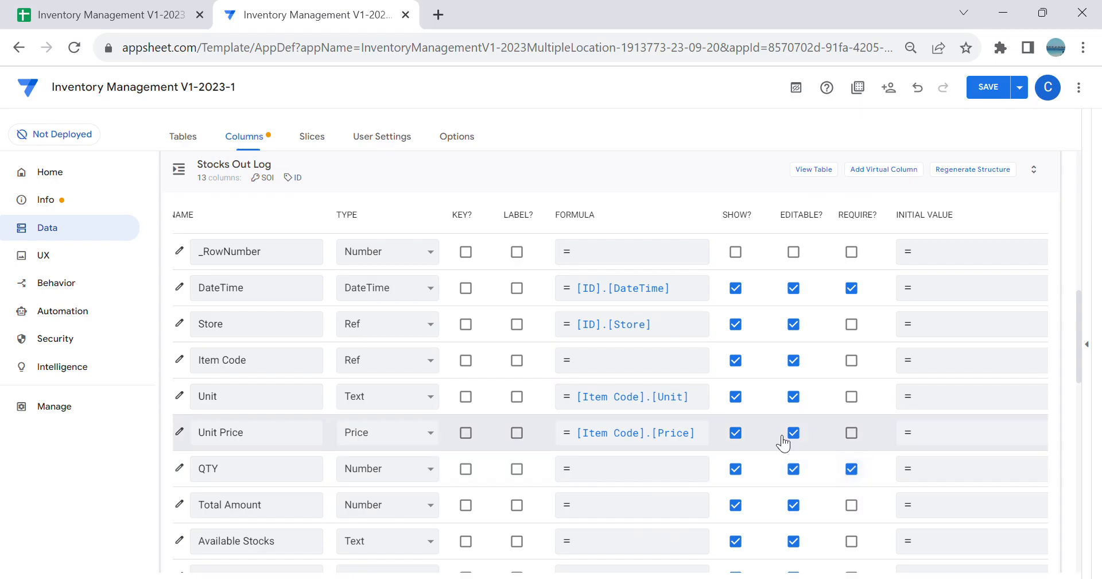
left_click(853, 362)
Step: Set the type of the Stocks Out Log table's Total Amount column to Price
scroll(509, 438, "down", 1)
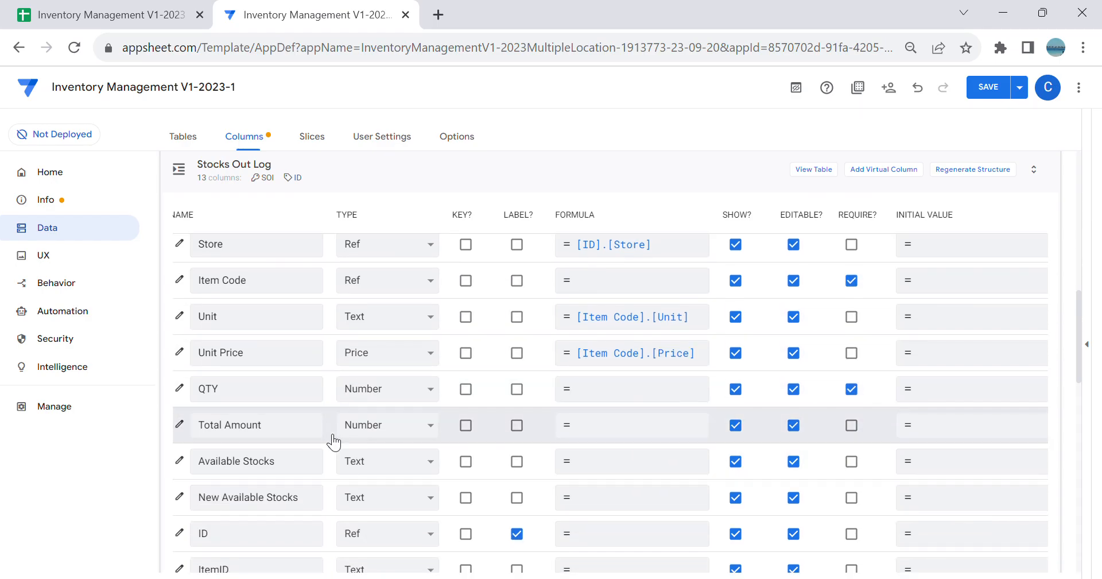
left_click(406, 435)
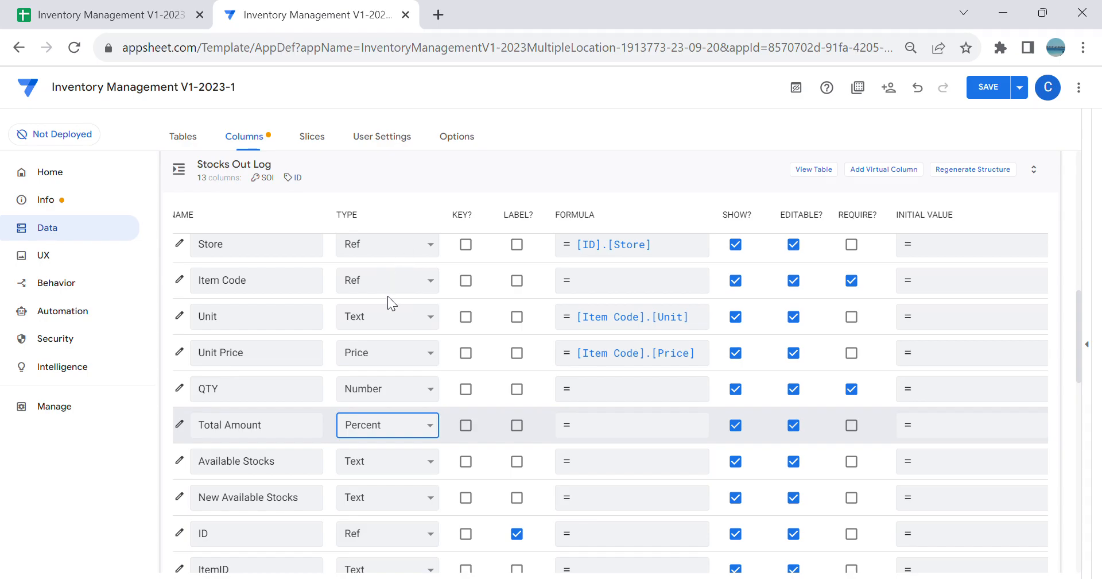
left_click(388, 261)
left_click(602, 425)
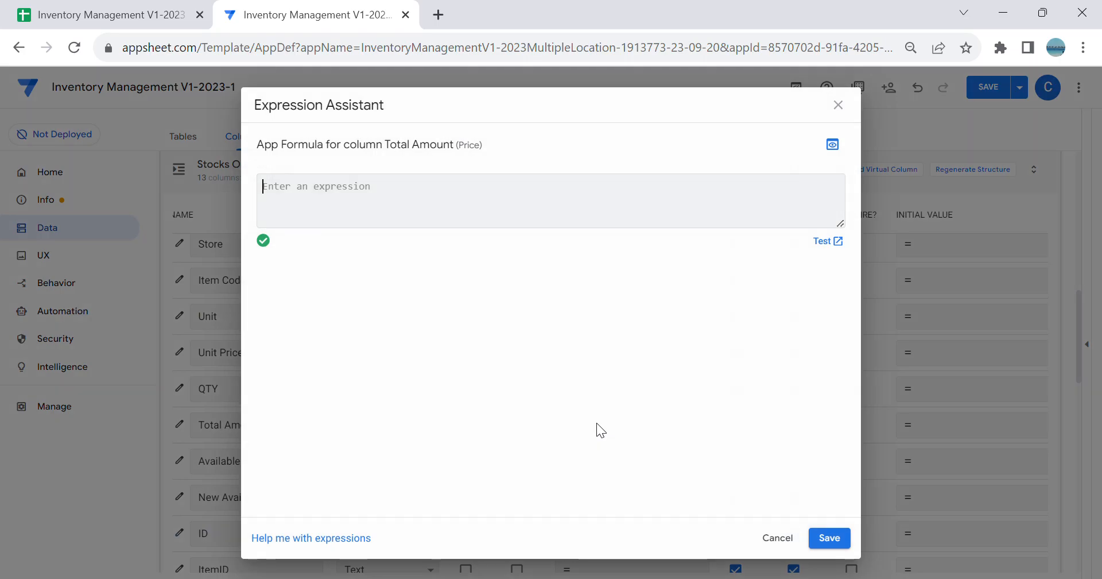
left_click(776, 536)
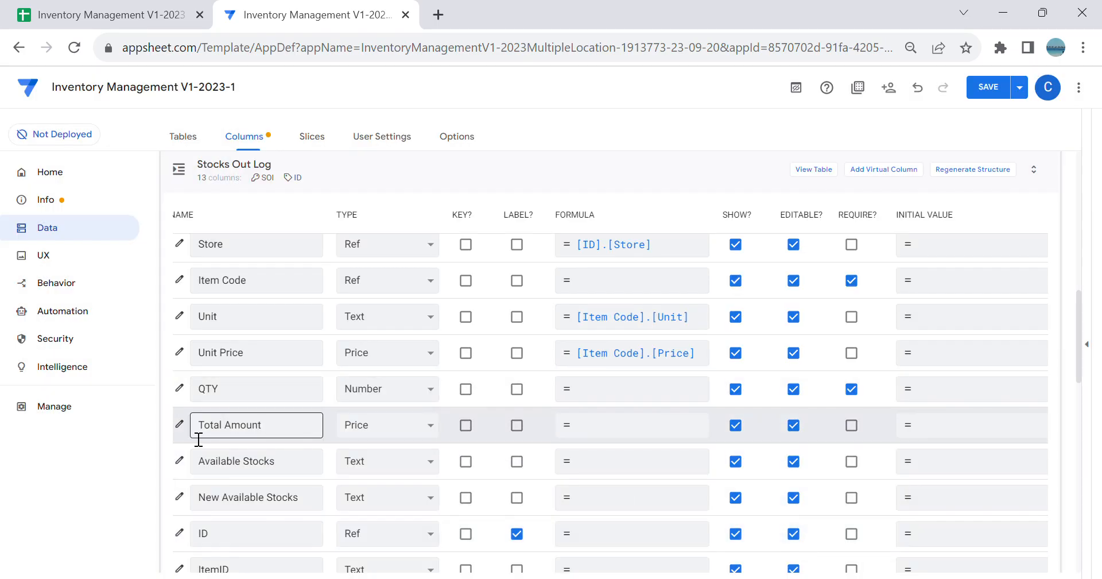
Step: Set the decimal digits of the Stocks Out Log table's Total Amount column to 2
left_click(179, 423)
scroll(517, 396, "down", 3)
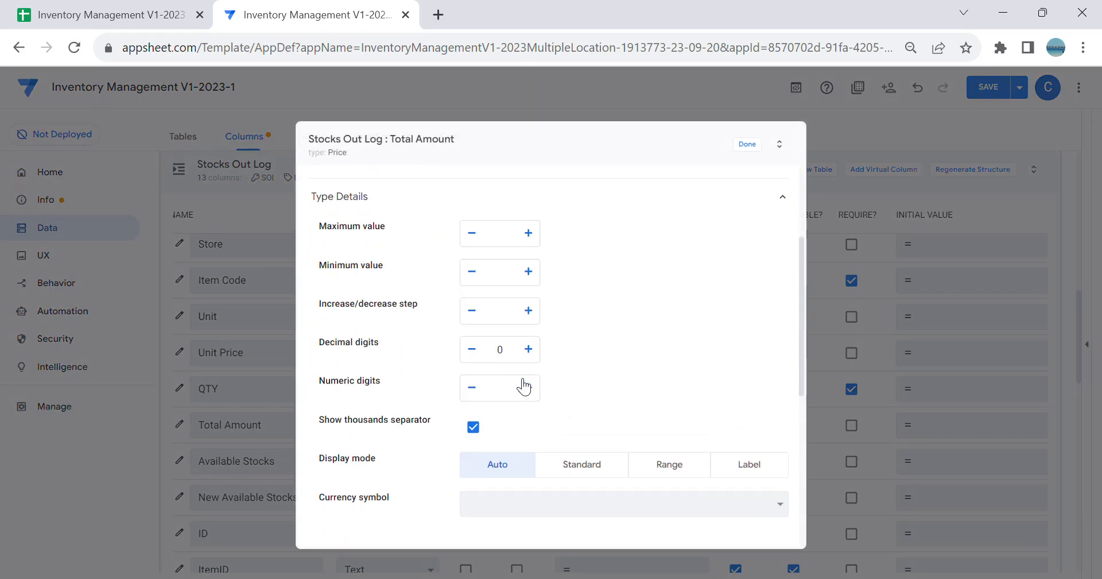
left_click(528, 349)
left_click(528, 349)
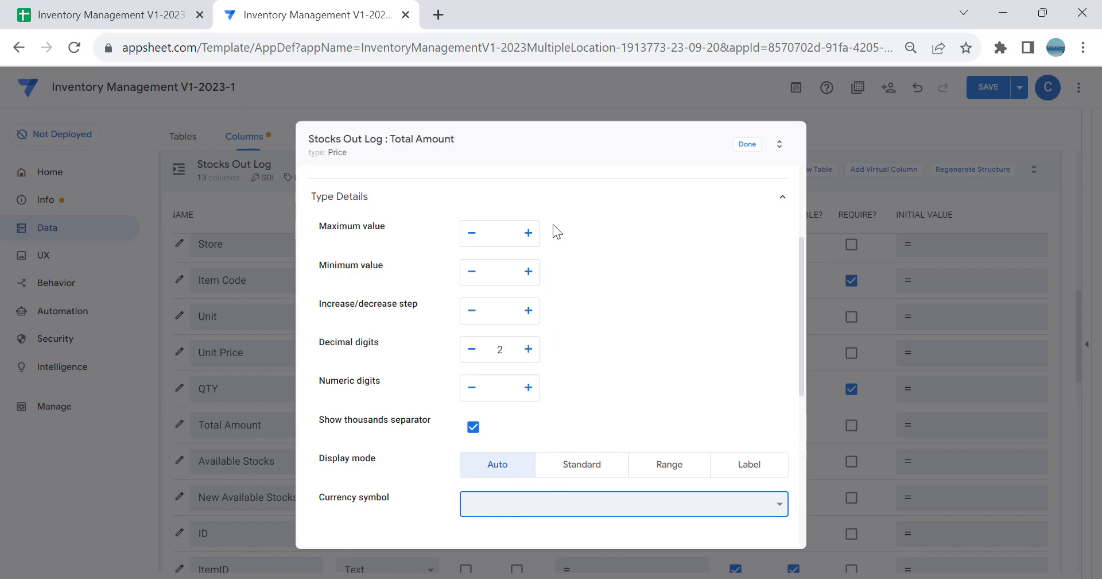
left_click(747, 147)
Step: Close the Total Amount column's settings and set its app formula in the Stocks Out Log table to [QTY]*[Unit Price]
left_click(606, 502)
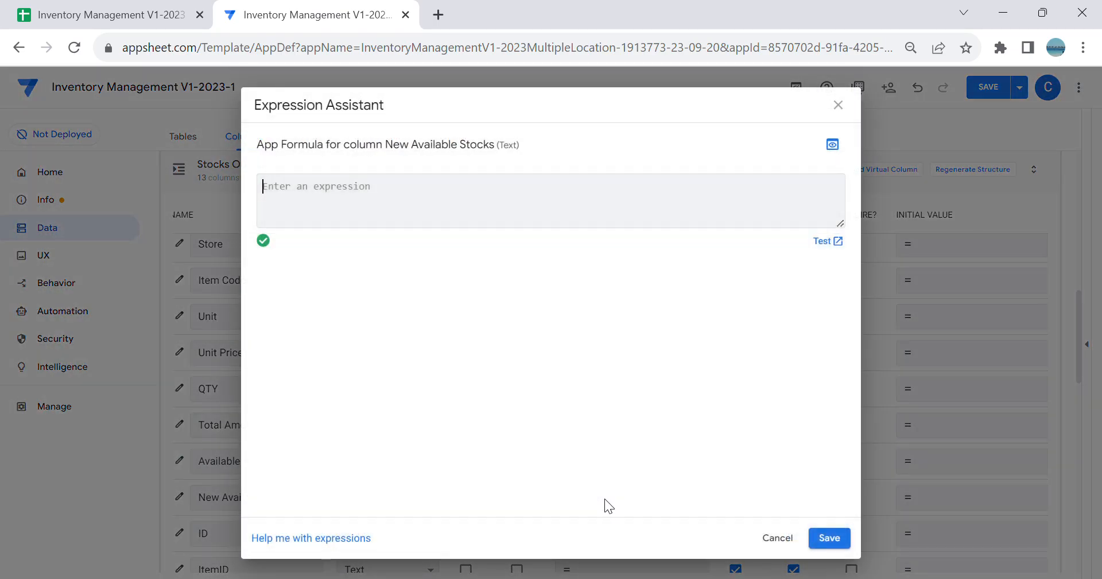
left_click(776, 538)
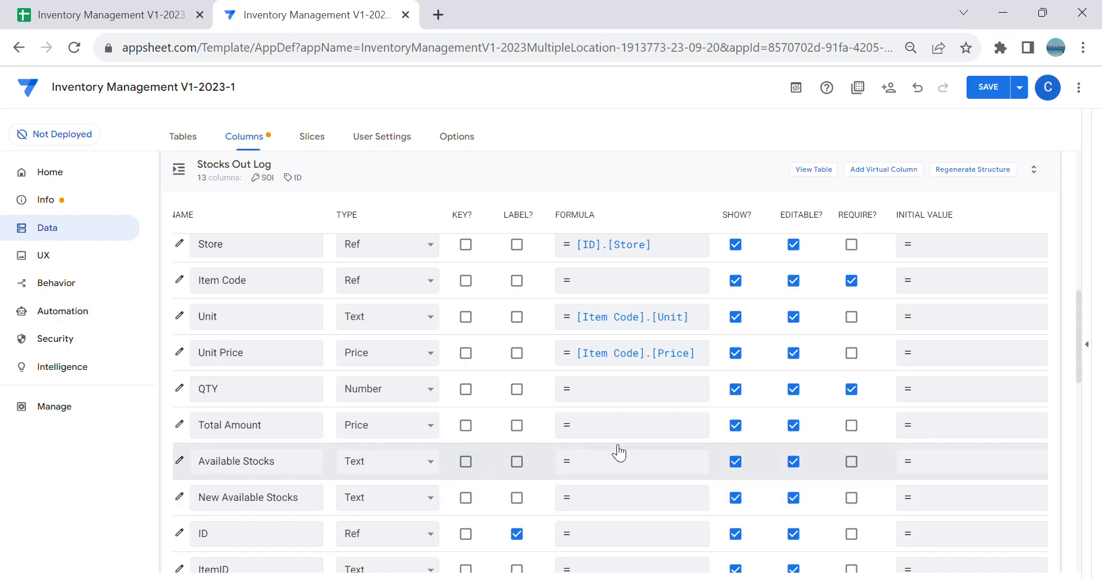
left_click(636, 418)
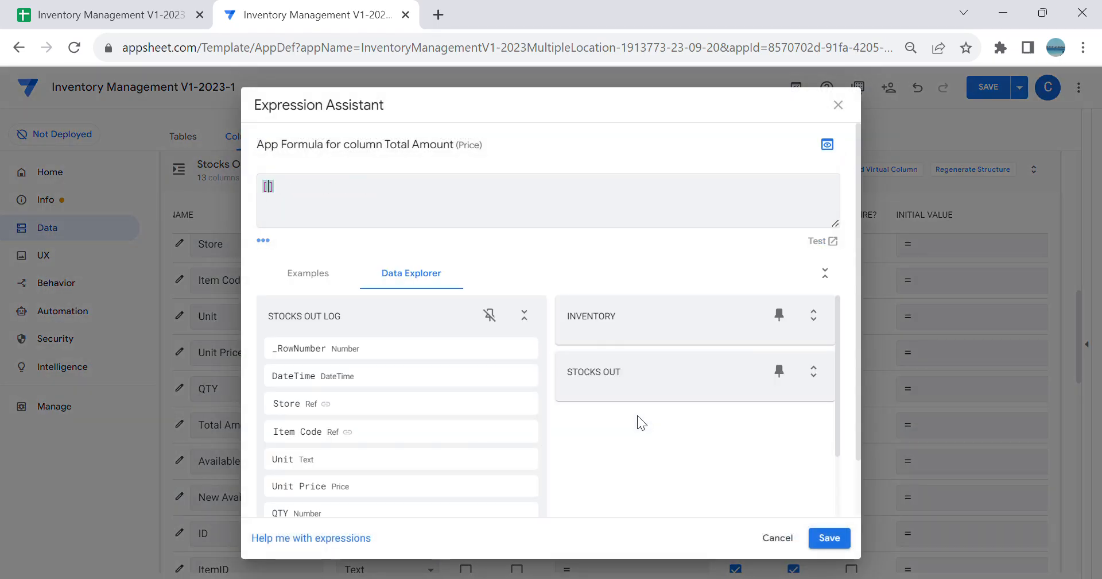
type("[QTY")
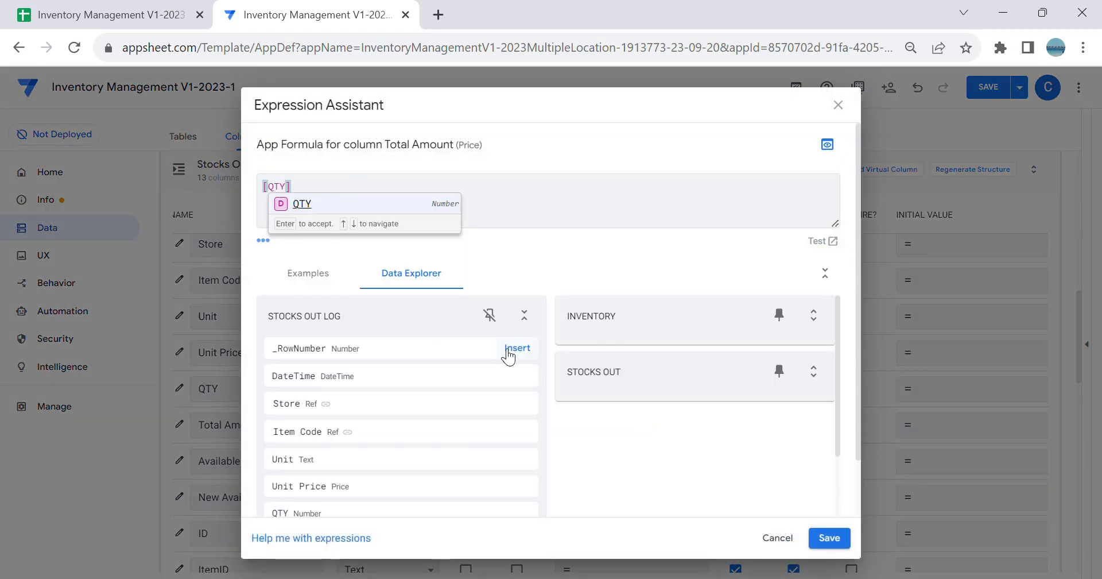
left_click(330, 210)
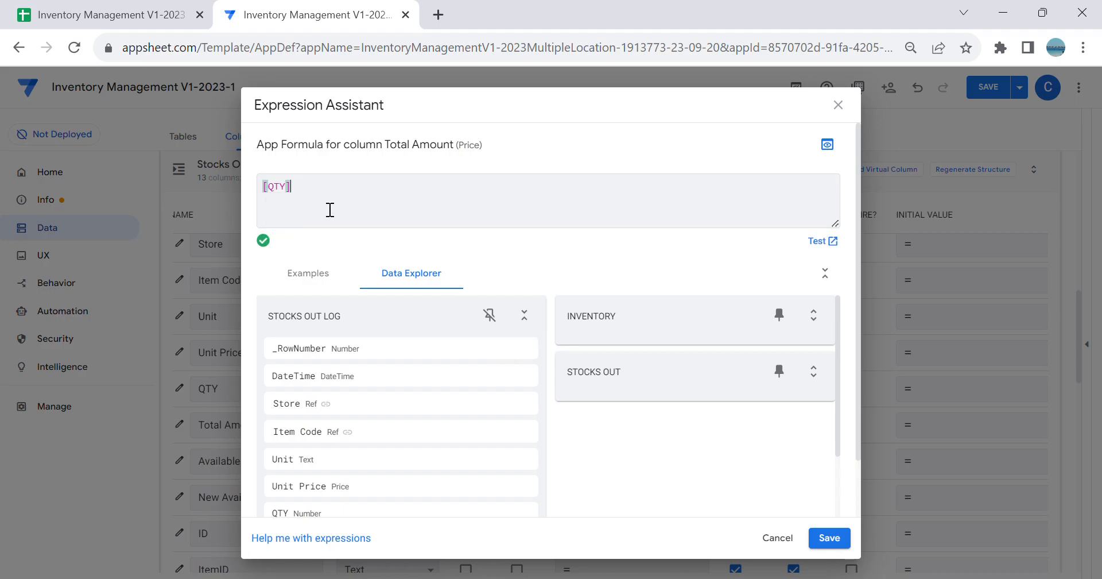
type("8")
key("BackSpace")
type("*[U")
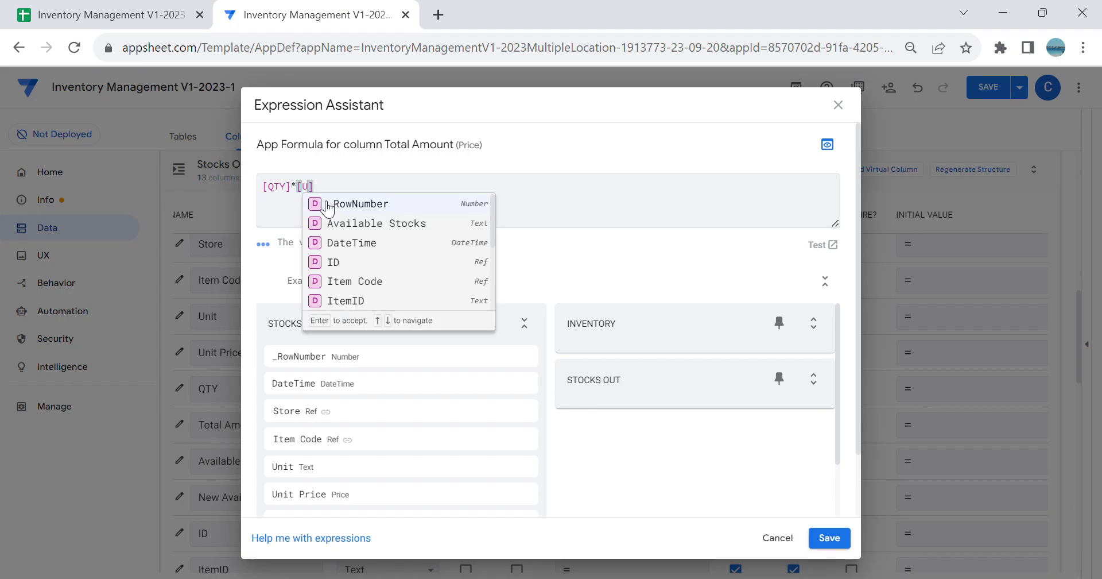
left_click(368, 223)
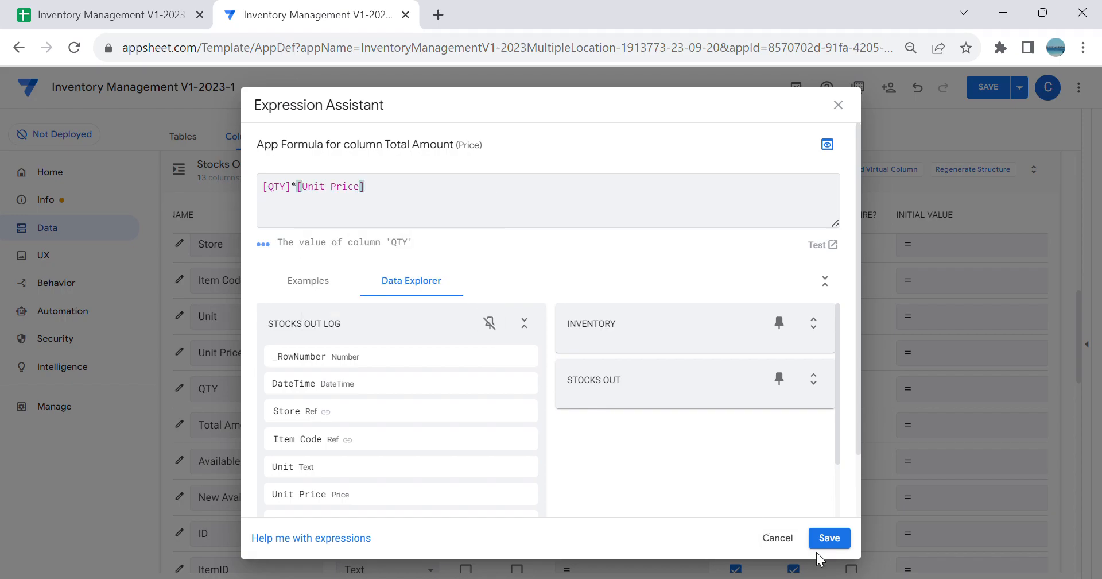
left_click(833, 540)
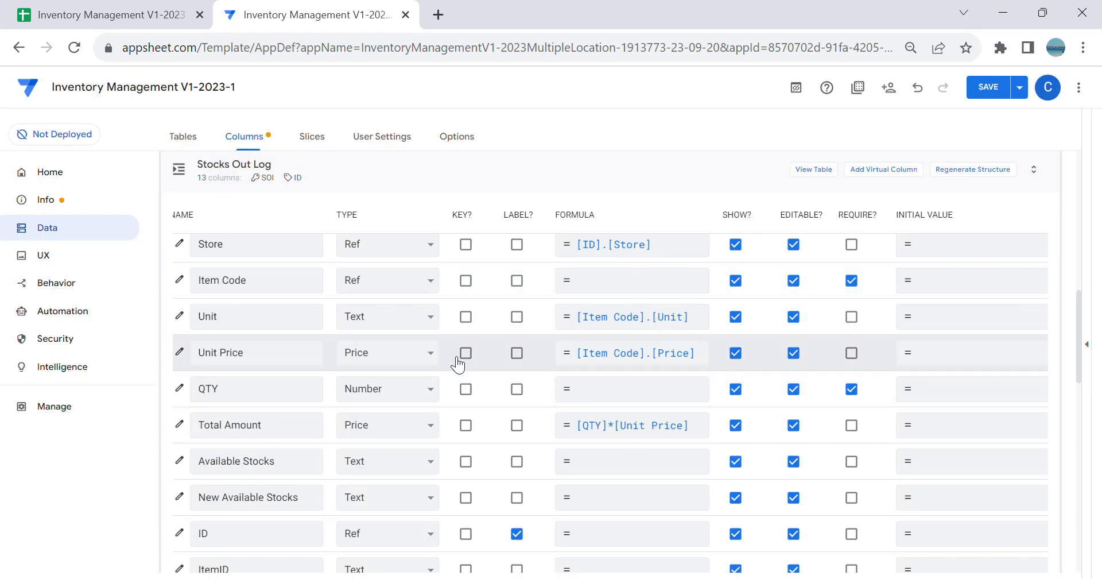
Step: Set the type of the Stocks Out Log table's Available Stocks and New Available Stocks columns to Number
scroll(559, 379, "down", 2)
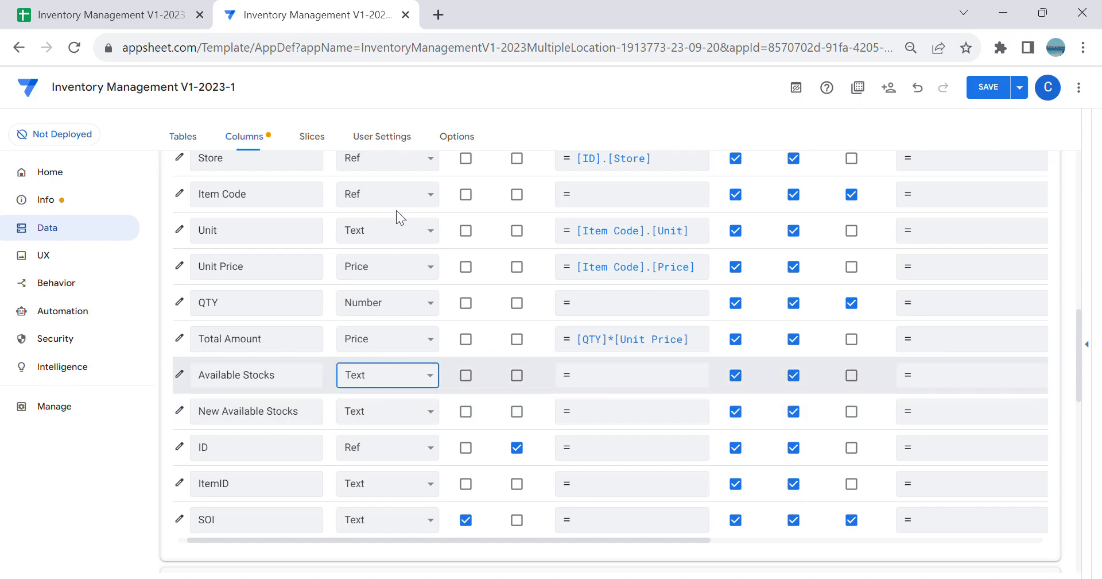
key("n")
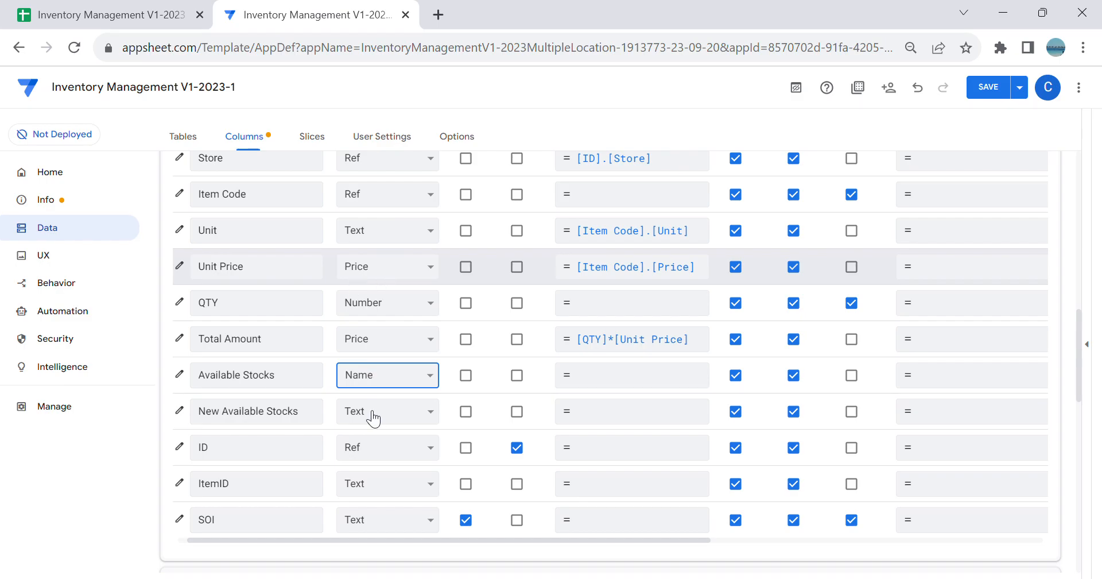
key("u")
key("n")
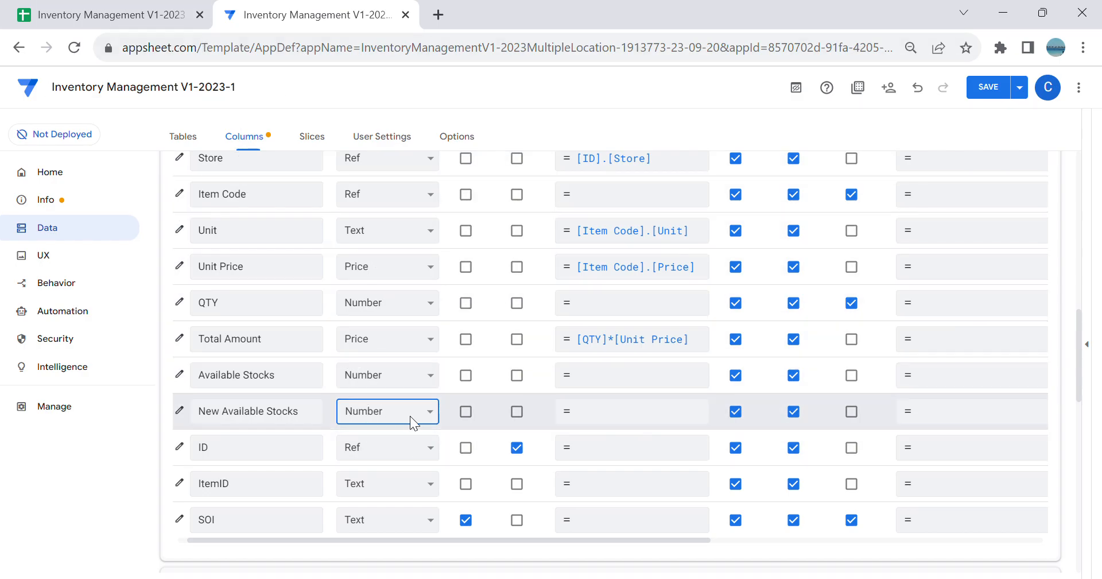
Step: Review the Available Stocks and New Available Stocks columns of the Stocks Out Log sheet in Google Sheets, then return to AppSheet
left_click(80, 12)
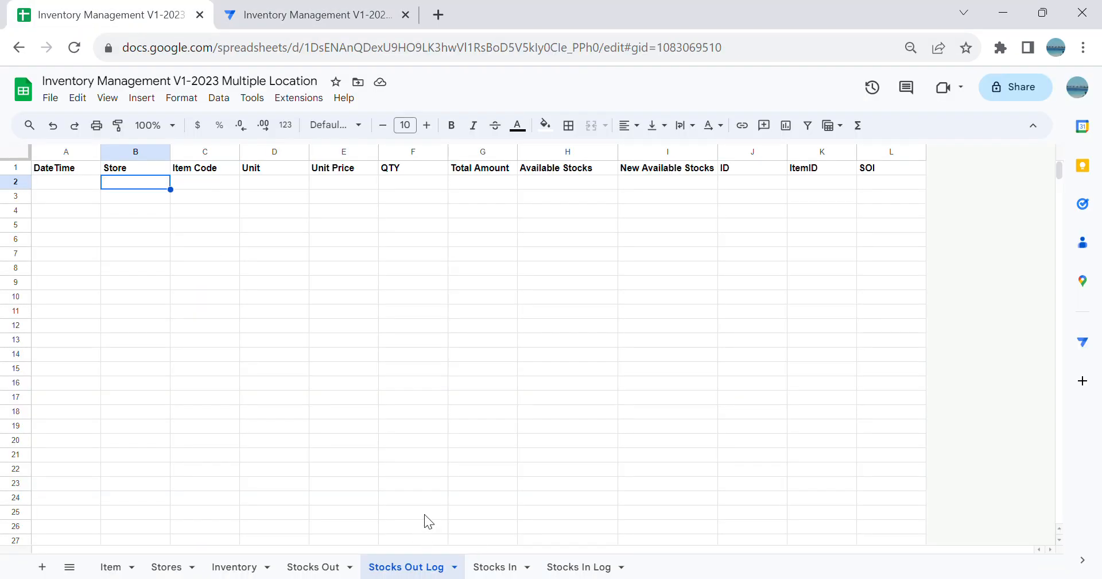
left_click_drag(609, 298, 617, 285)
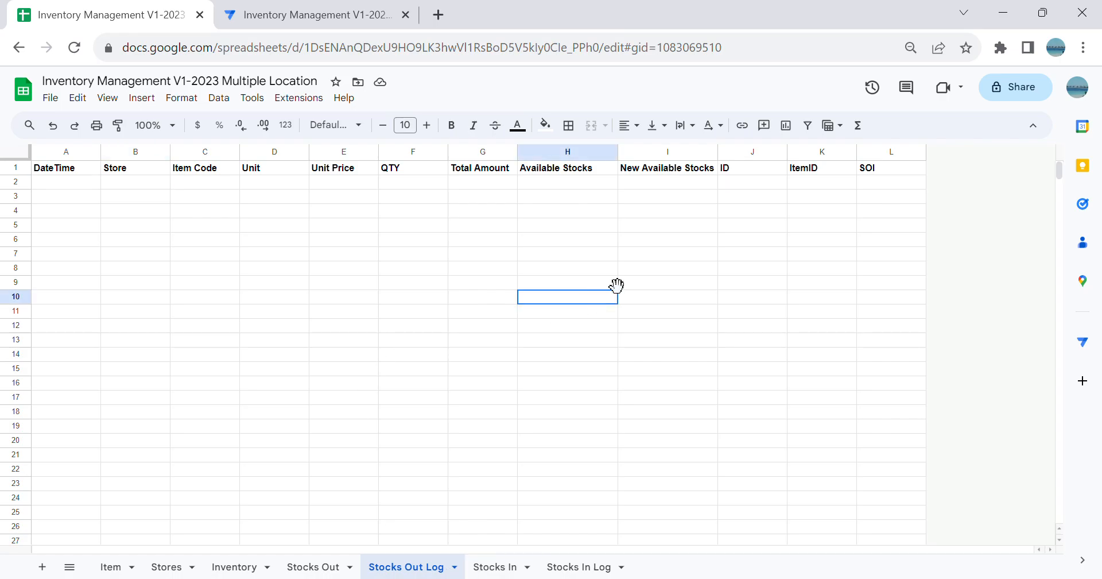
left_click(575, 170)
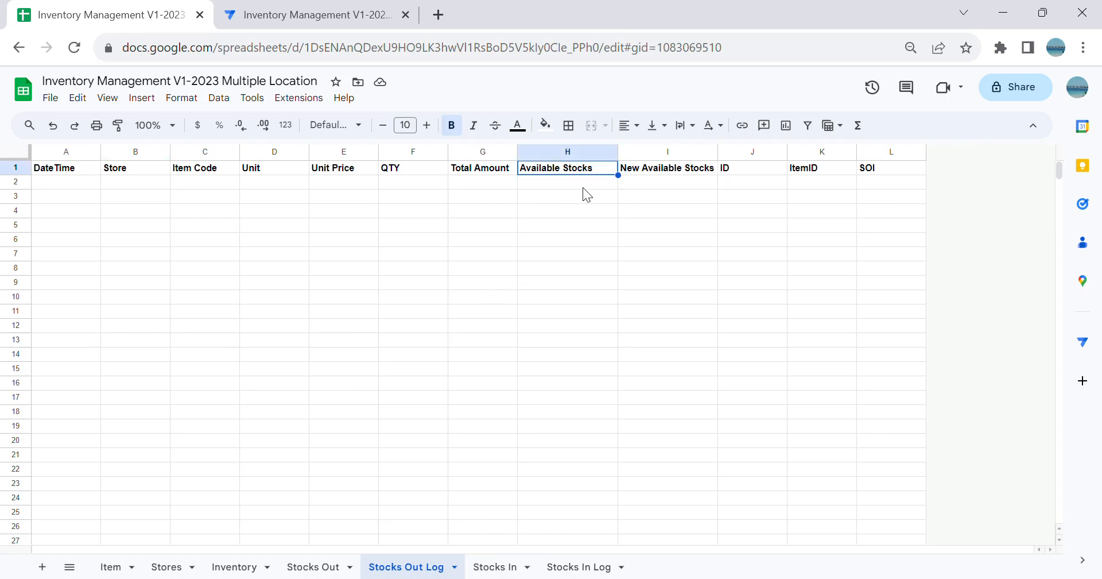
left_click(647, 186)
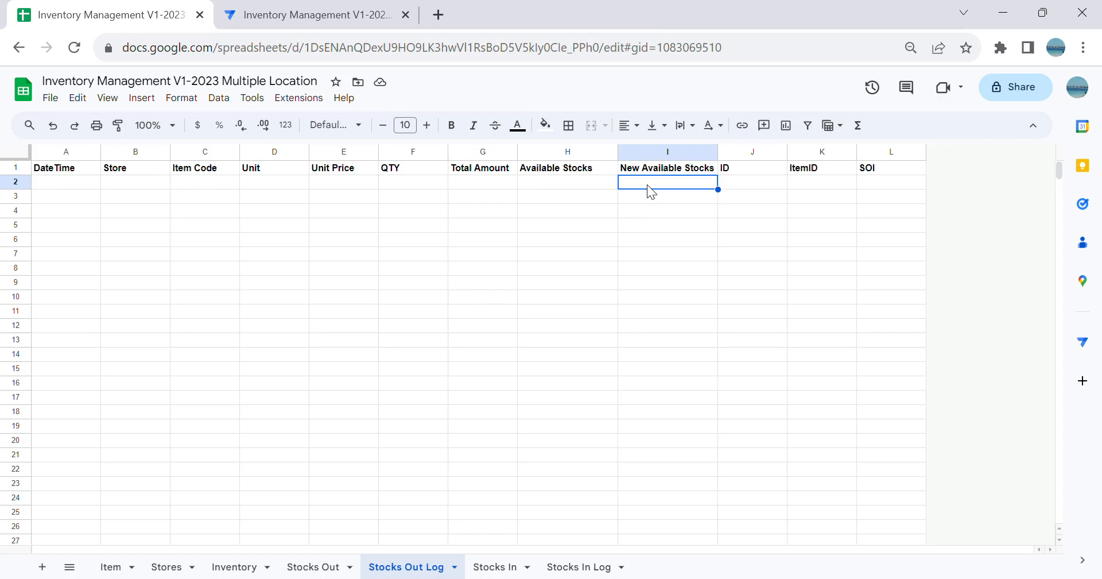
left_click(570, 186)
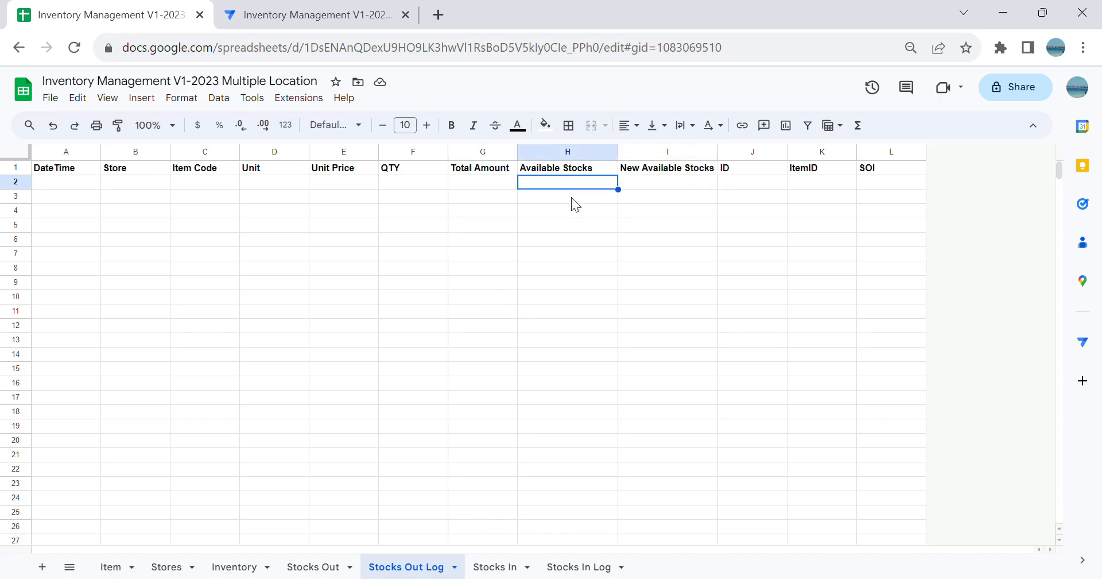
left_click(575, 222)
left_click(574, 185)
left_click(646, 184)
left_click(252, 7)
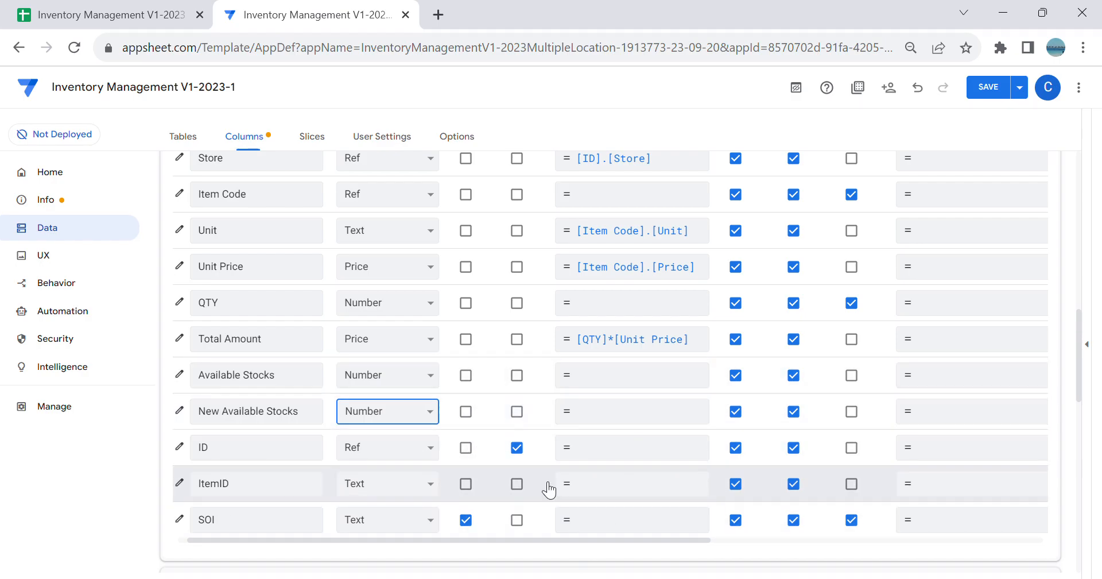
Step: Set the app formula of the Stocks Out Log table's ItemID column to Concatenate([Store],"-",[Item Code]) and save the app
scroll(561, 408, "up", 2)
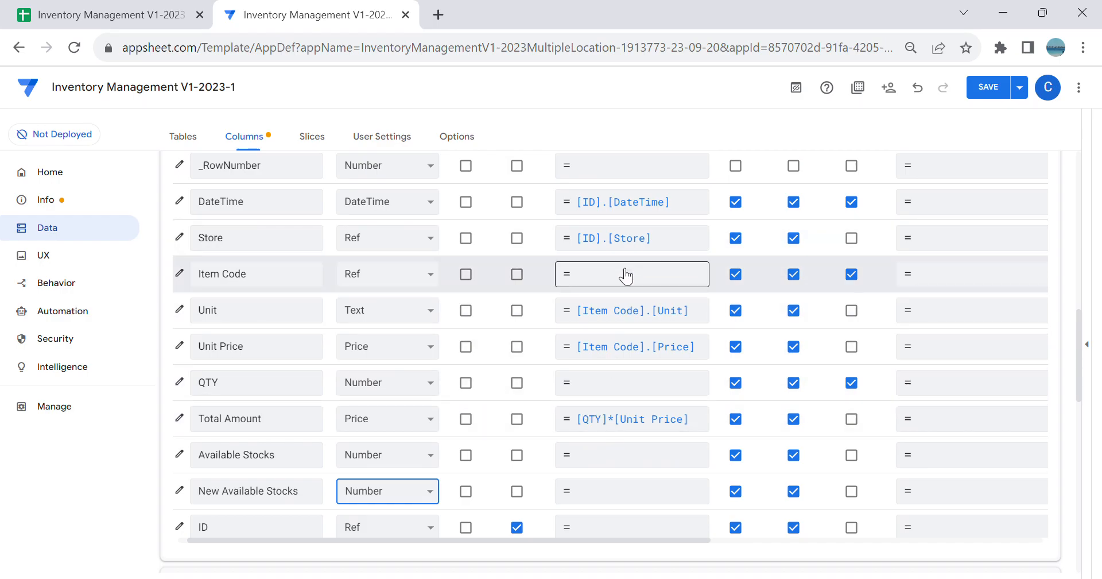
scroll(608, 378, "down", 1)
scroll(604, 375, "down", 3)
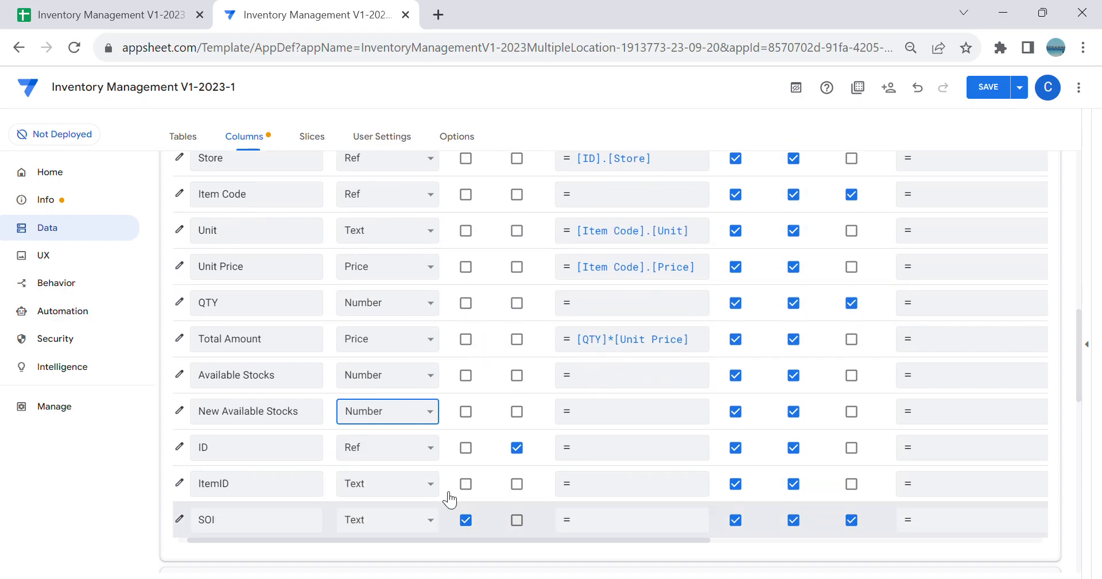
left_click(623, 480)
type("Conc")
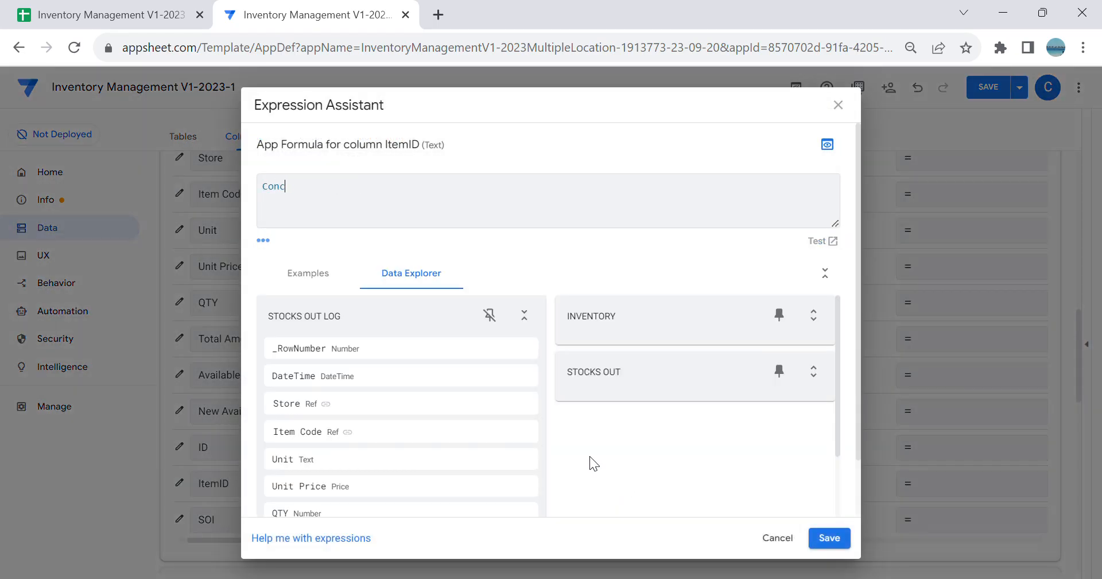
type("atenate([")
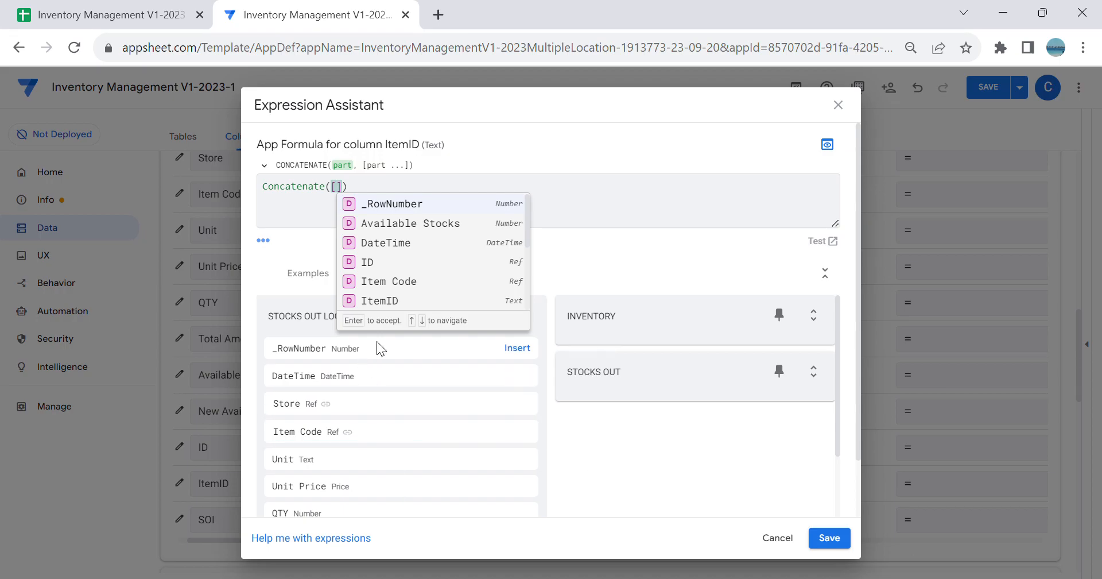
type("S")
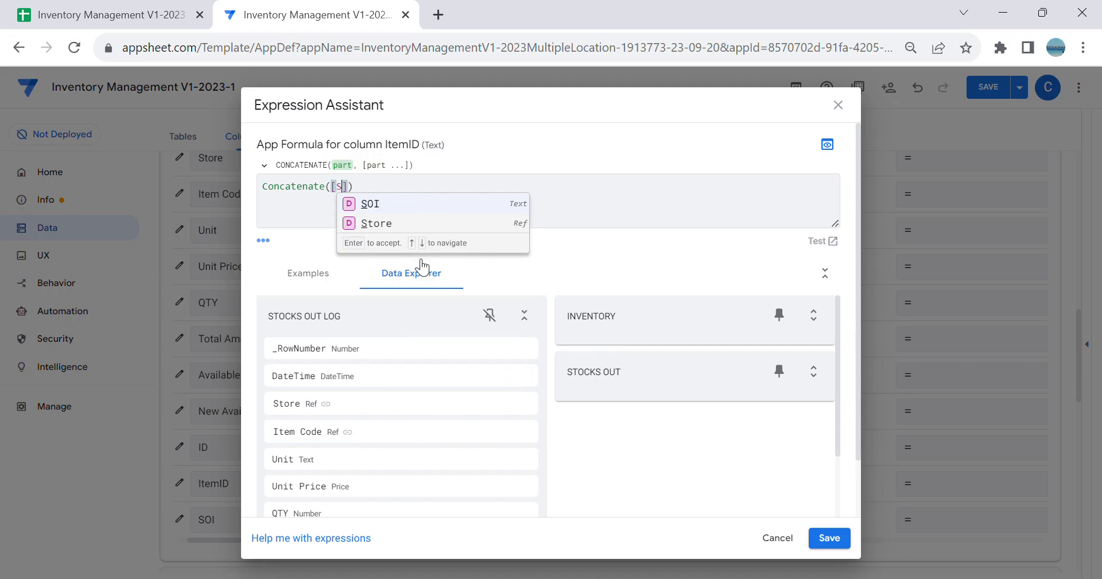
left_click(409, 224)
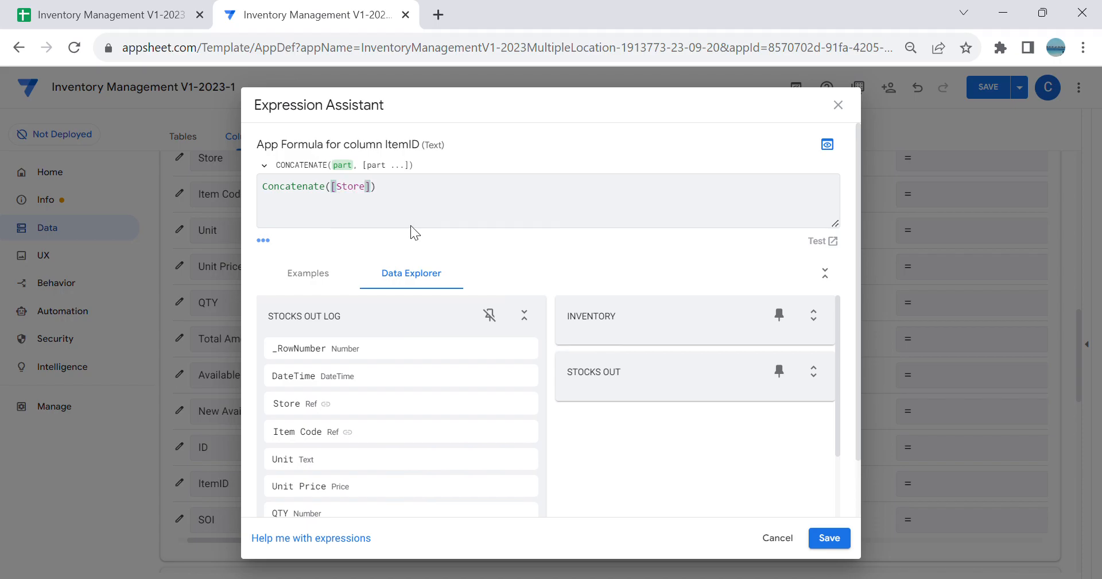
type(",\"\"")
type("-\",")
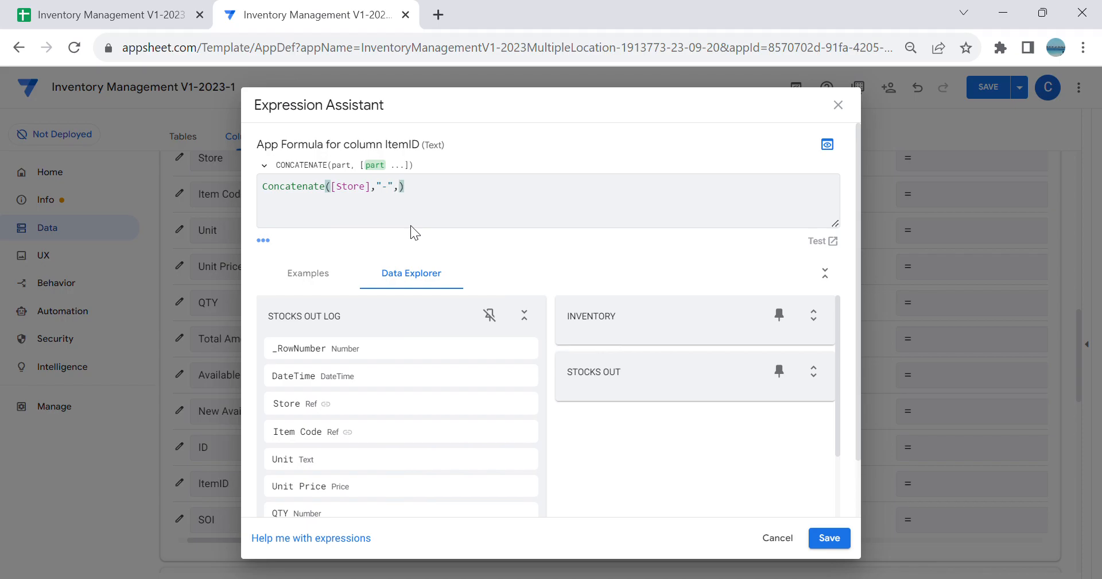
type("[")
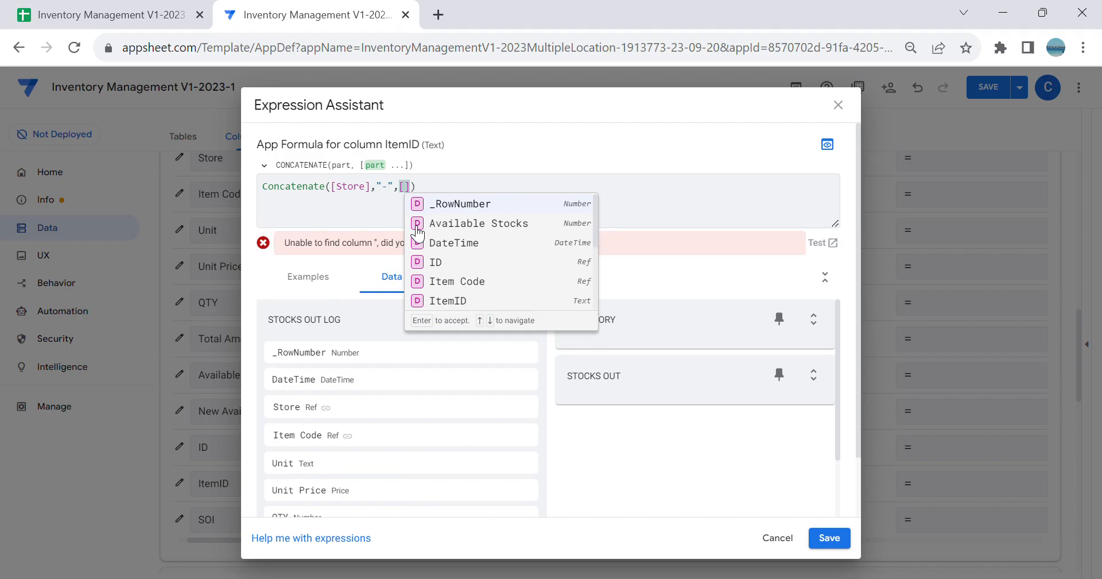
left_click(457, 283)
left_click(830, 538)
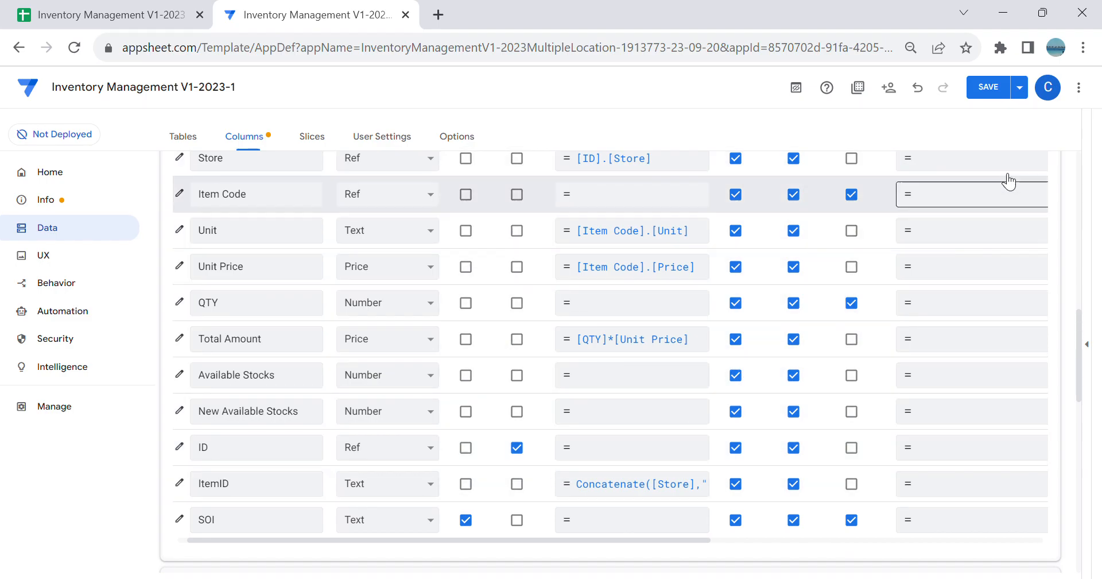
left_click(994, 91)
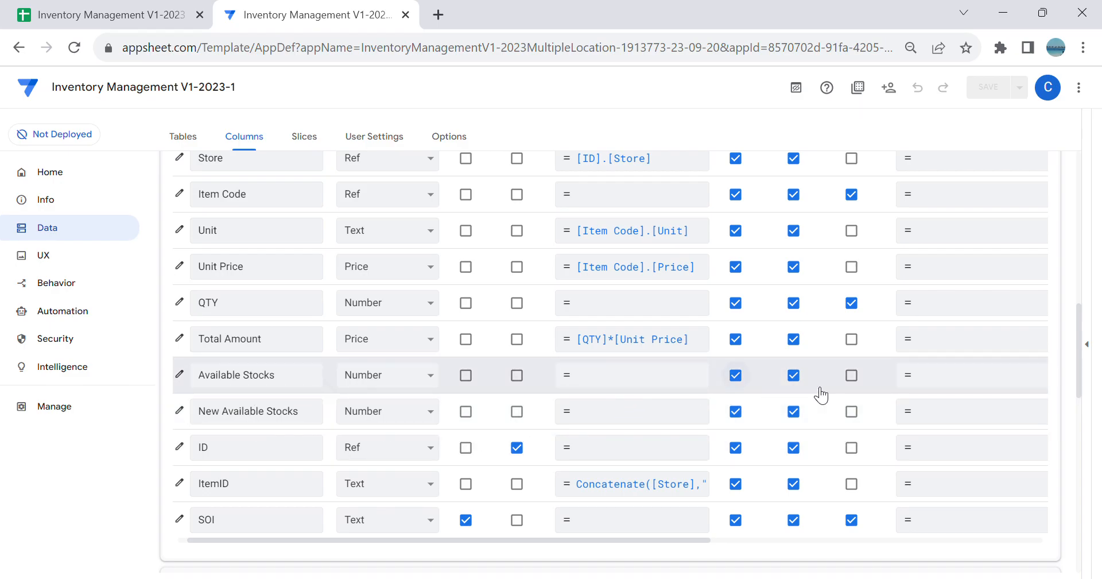
Step: Enter Lookup(Inventory[Available Stocks]) as the initial value formula of the Stocks Out Log table's Available Stocks column
left_click(964, 381)
type("Lookup")
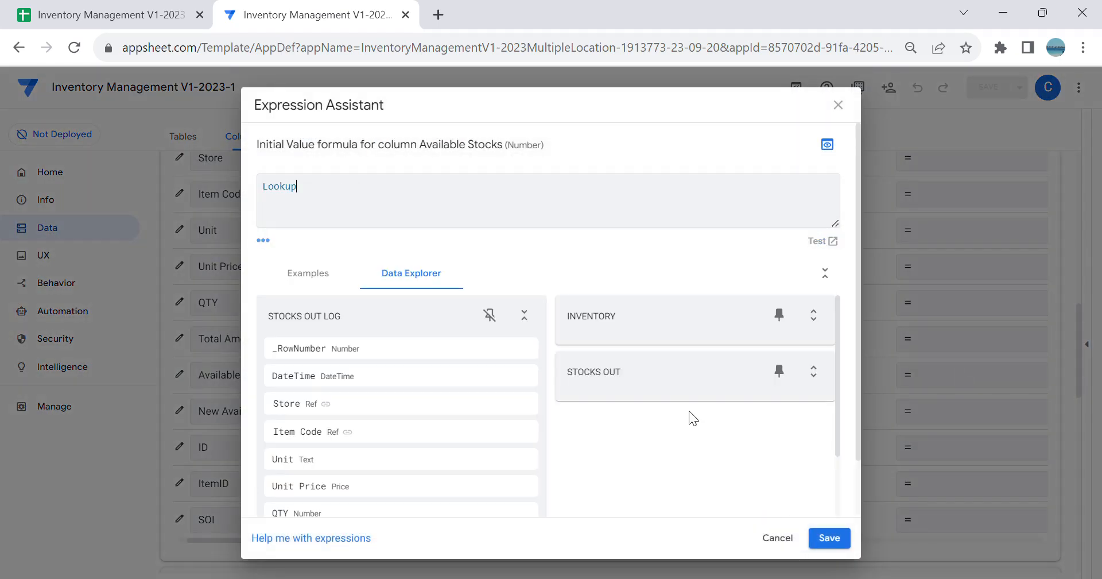
type("(")
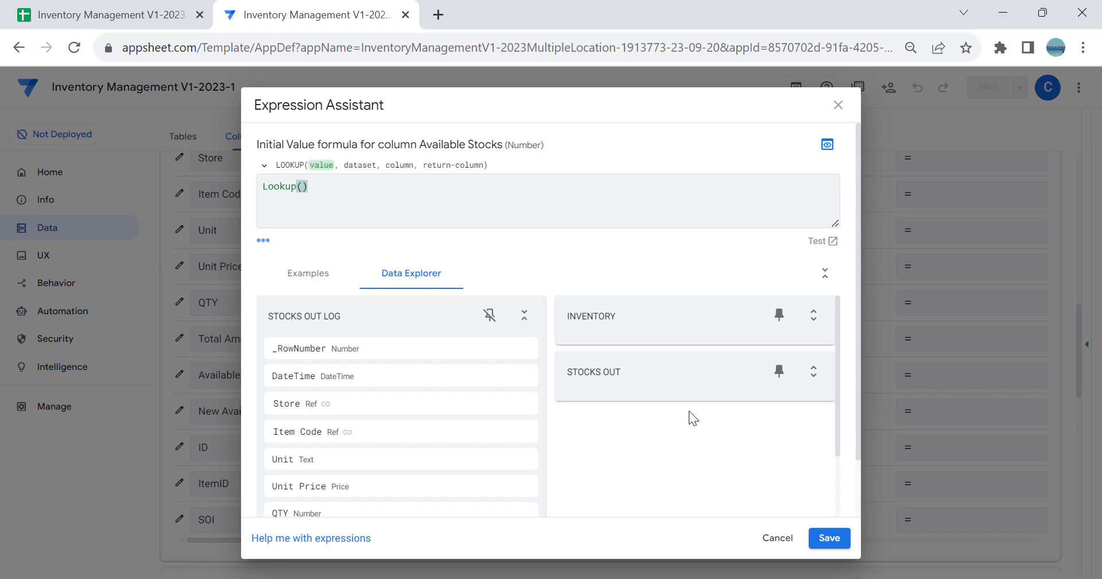
type("I")
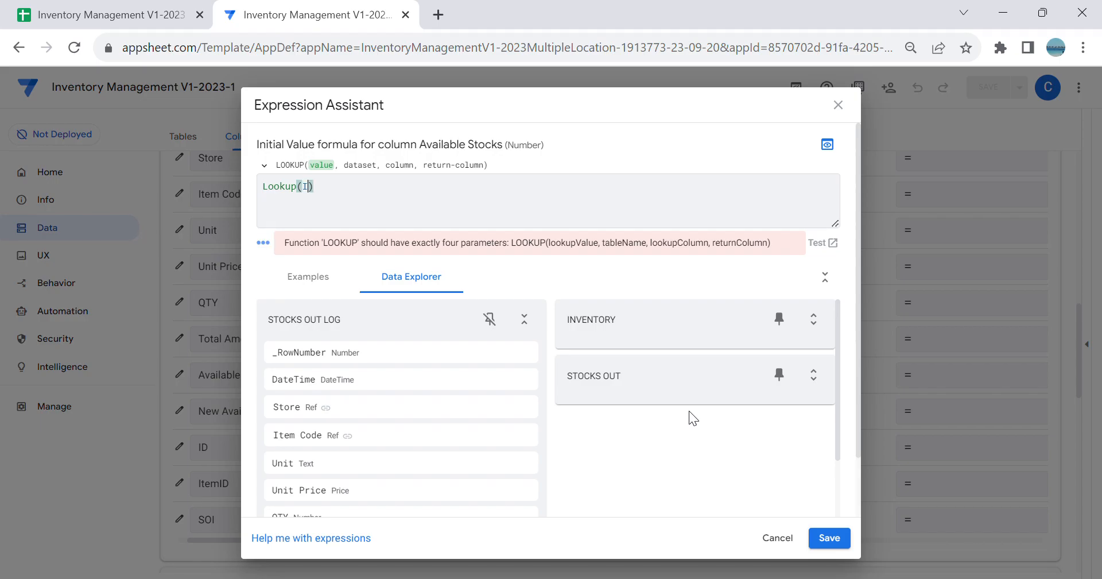
type("nventory[A")
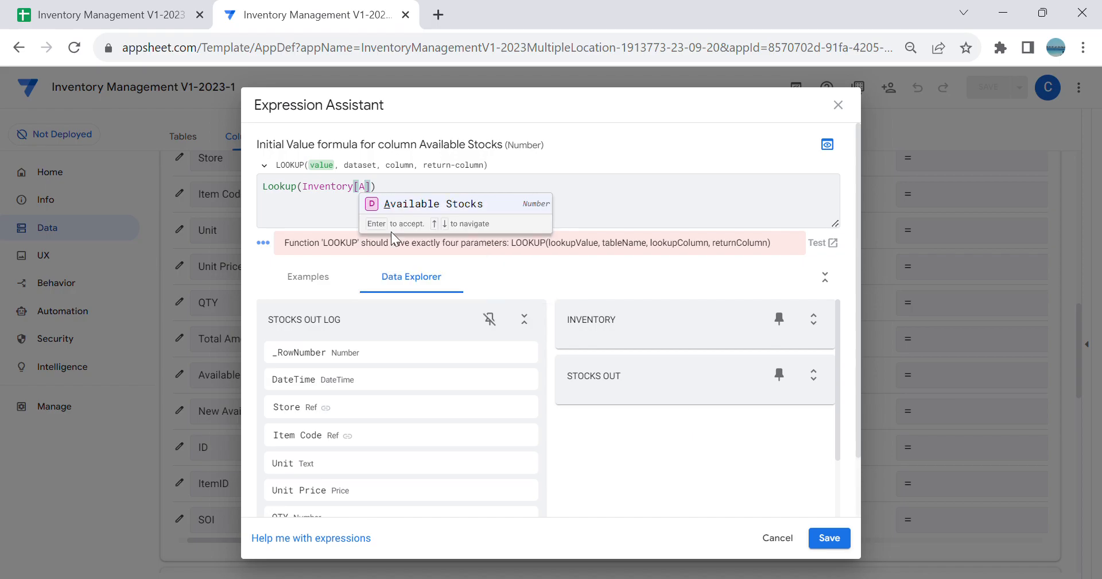
left_click(428, 207)
Step: Add the partial match condition [_thisrow].[ItemID]=[Item] as the second argument of the Available Stocks Lookup formula
type(",[_thi")
type("srow")
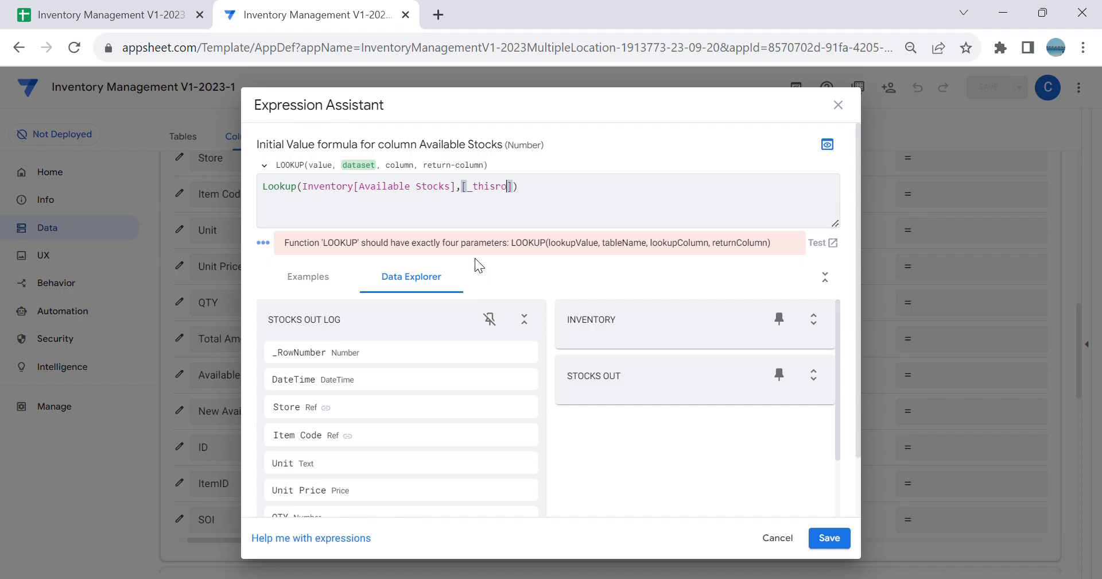
type("].[ItemID]=[")
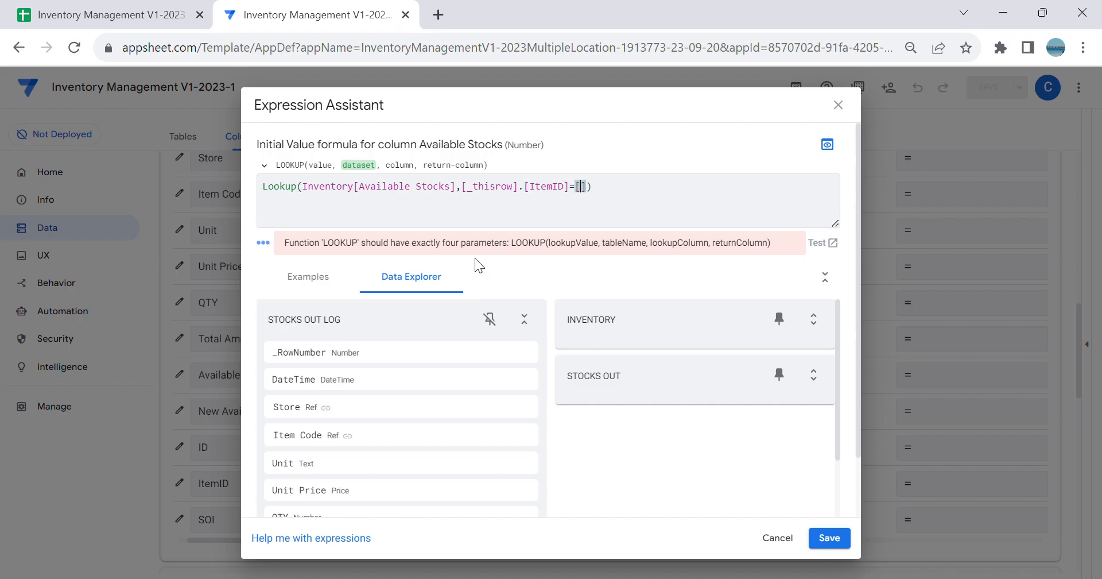
type("Item")
Step: Examine the ID column of the Inventory sheet in Google Sheets, then return to the formula in AppSheet
left_click(150, 12)
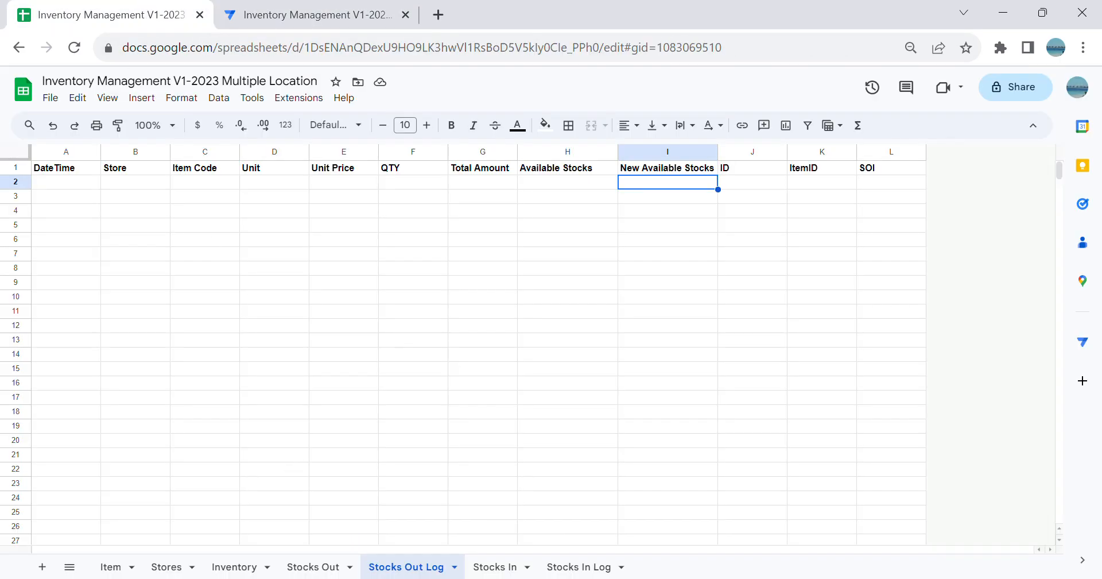
left_click(230, 567)
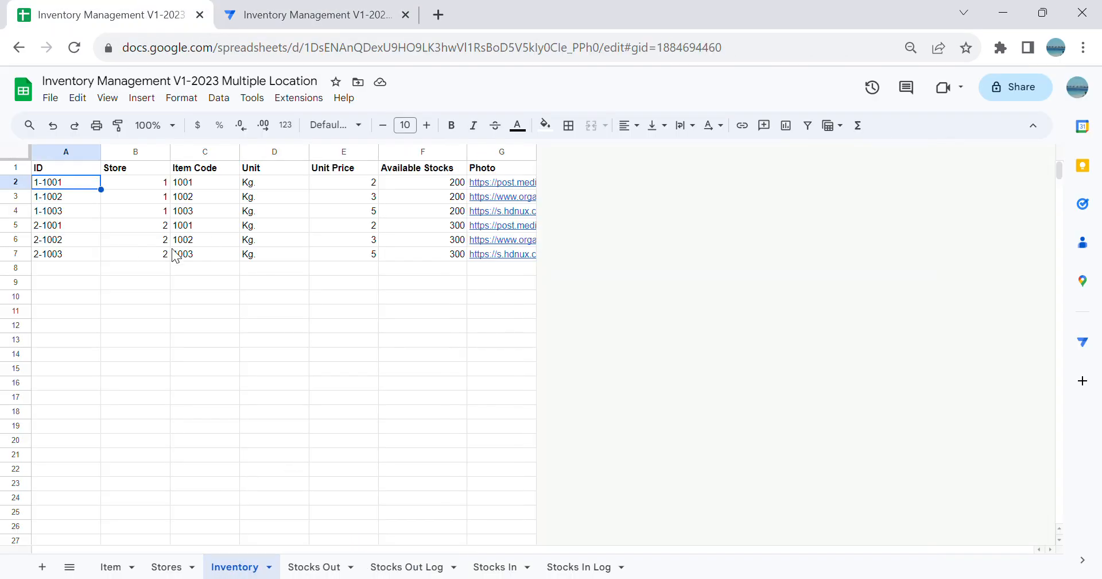
left_click(160, 280)
left_click(57, 170)
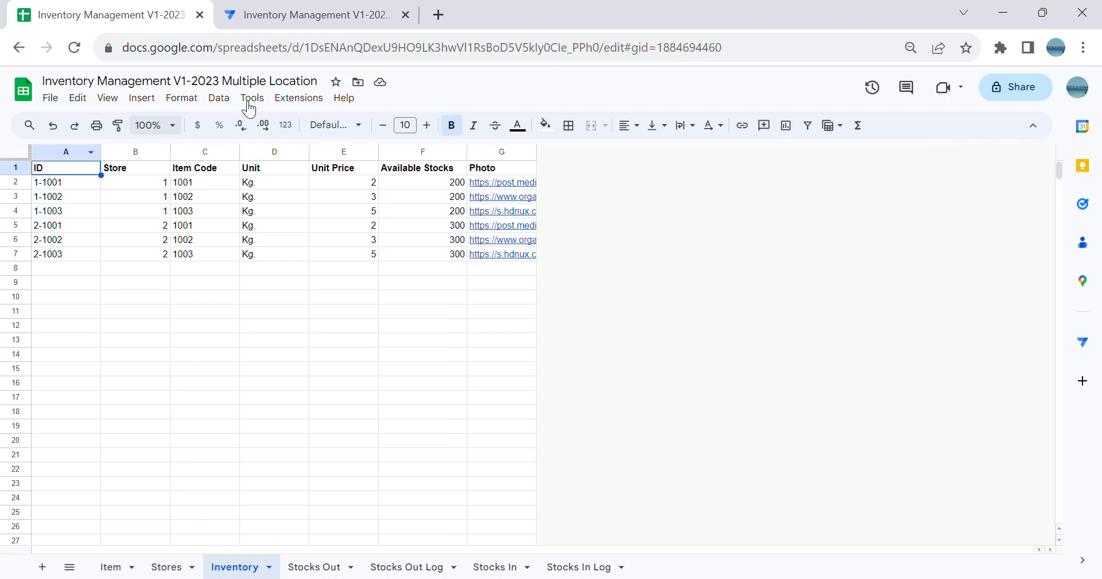
left_click(345, 14)
Step: Try Select(Inventory[Available Stocks],[_thisrow].[ItemID]=[ID]) as the initial value formula of the Available Stocks column
key("BackSpace")
key("BackSpace")
key("BackSpace")
key("BackSpace")
type("ID")
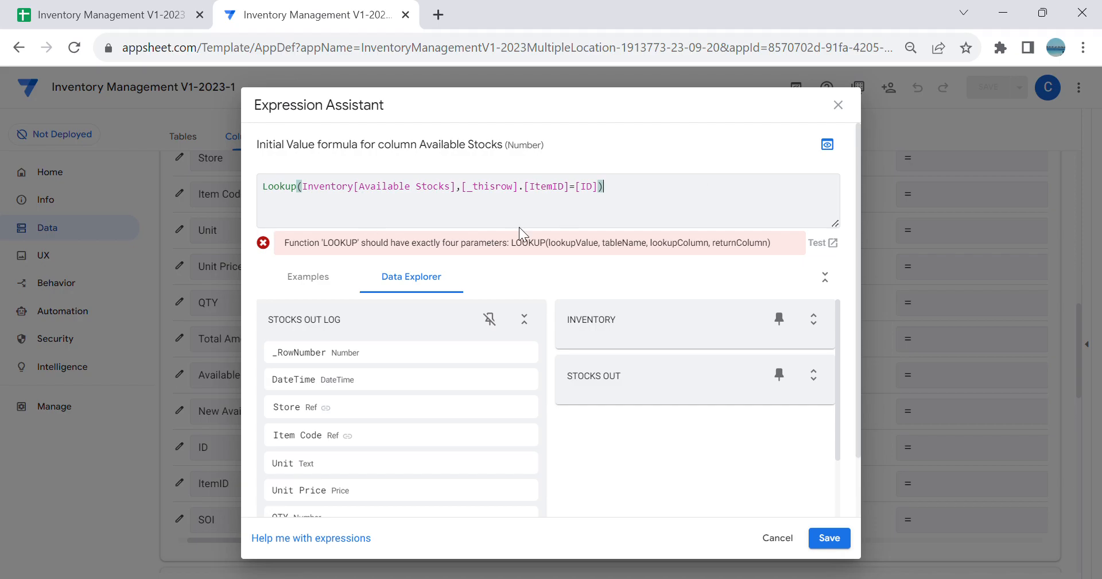
key("BackSpace")
key("BackSpace")
key("BackSpace")
key("BackSpace")
key("BackSpace")
key("BackSpace")
type("Select")
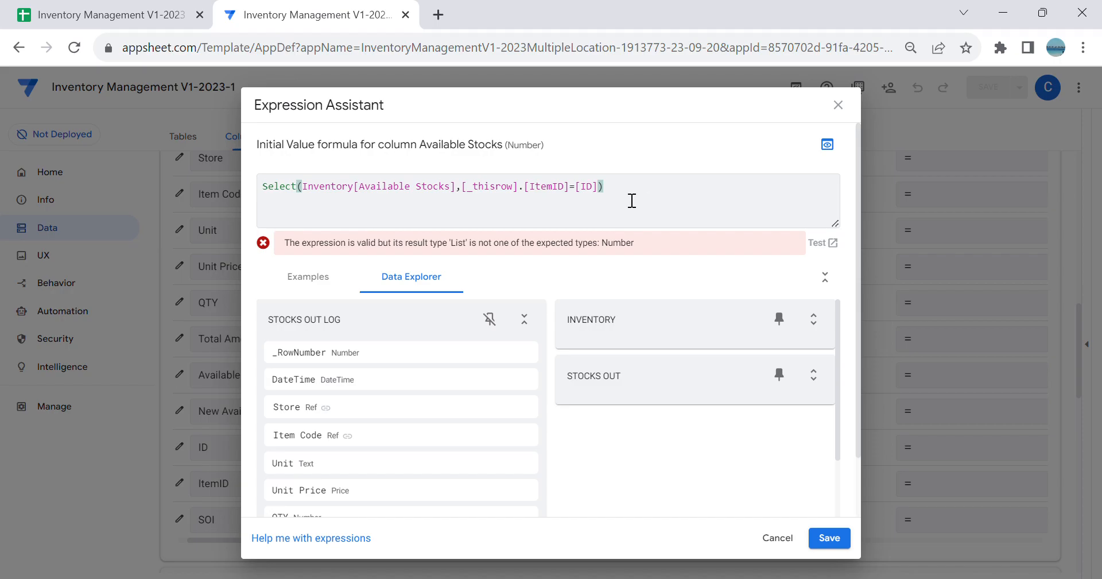
Step: Replace the whole Available Stocks formula with a new Lookup that uses [_thisrow].[ItemID] as its lookup value
triple_click(568, 214)
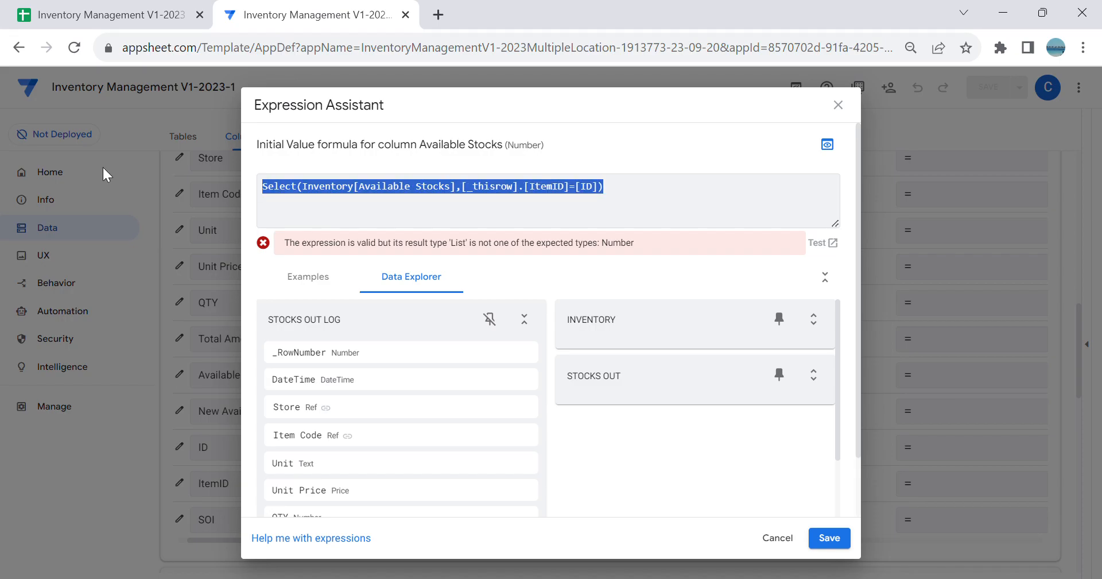
key("BackSpace")
type("Lookup(")
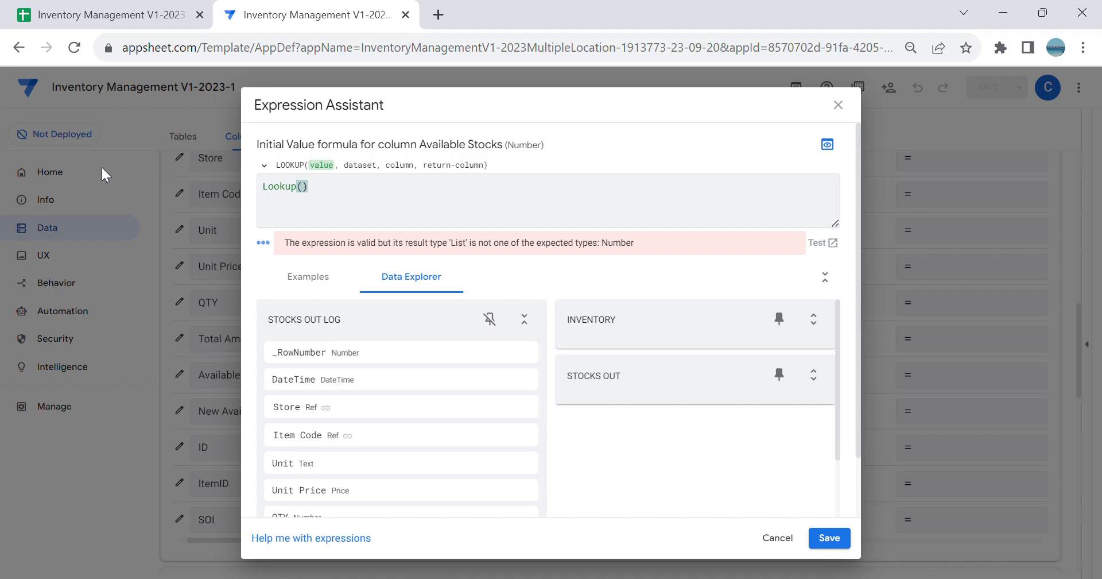
type("[_thisro")
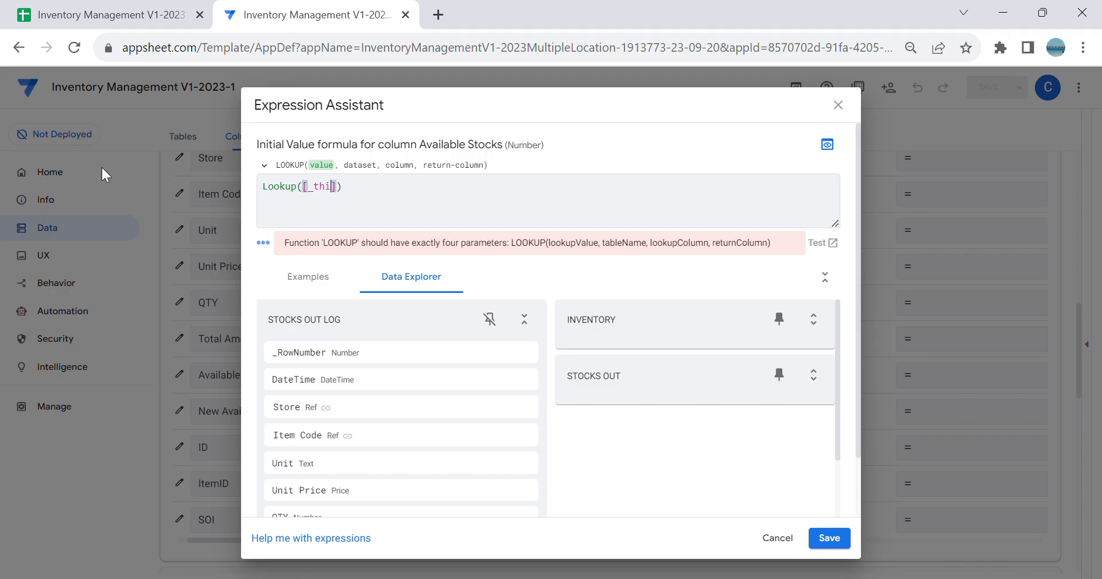
type("w].[ItemID")
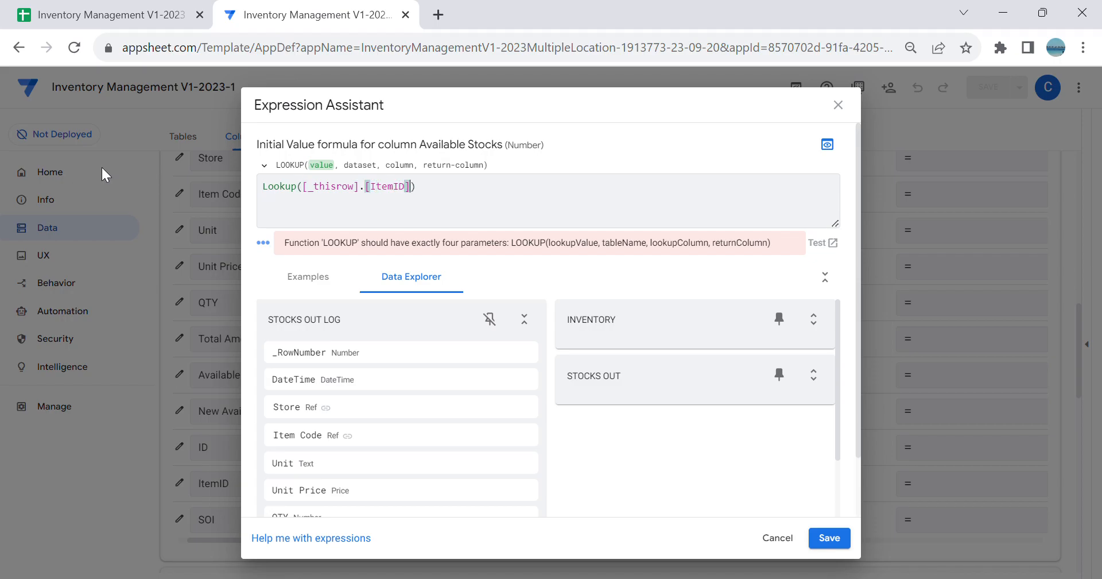
type(",\"\"")
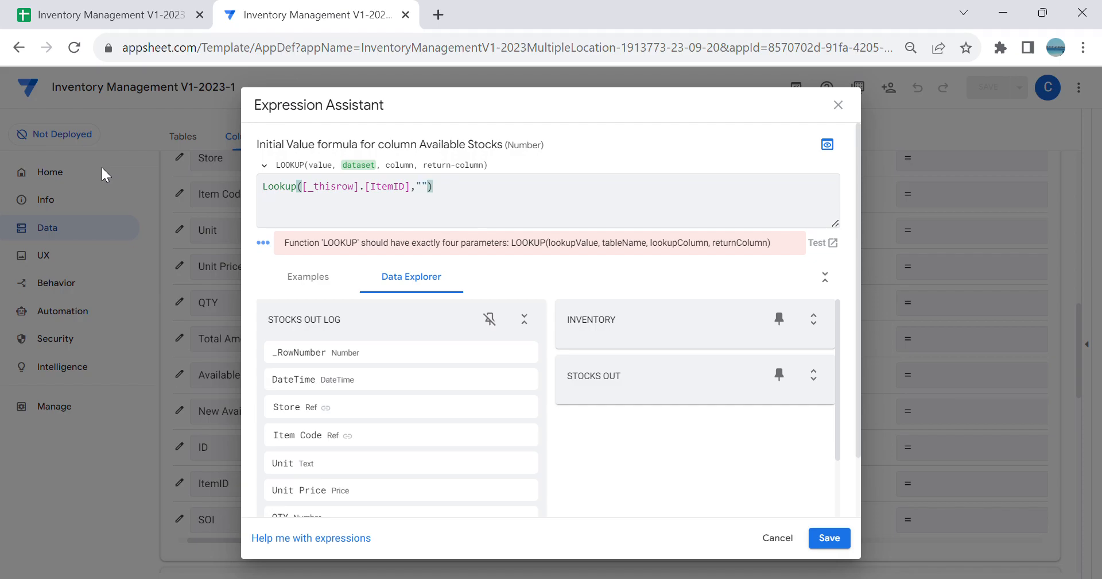
type("Inven")
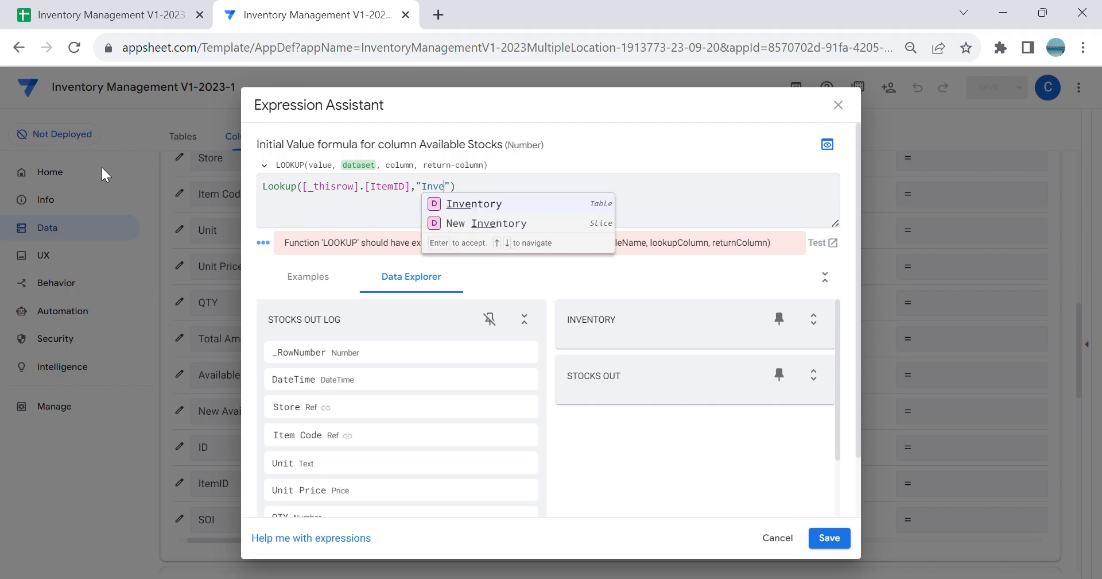
Step: Add "Inventory" as the dataset and "ID" as the column argument of the Available Stocks Lookup formula
left_click(460, 203)
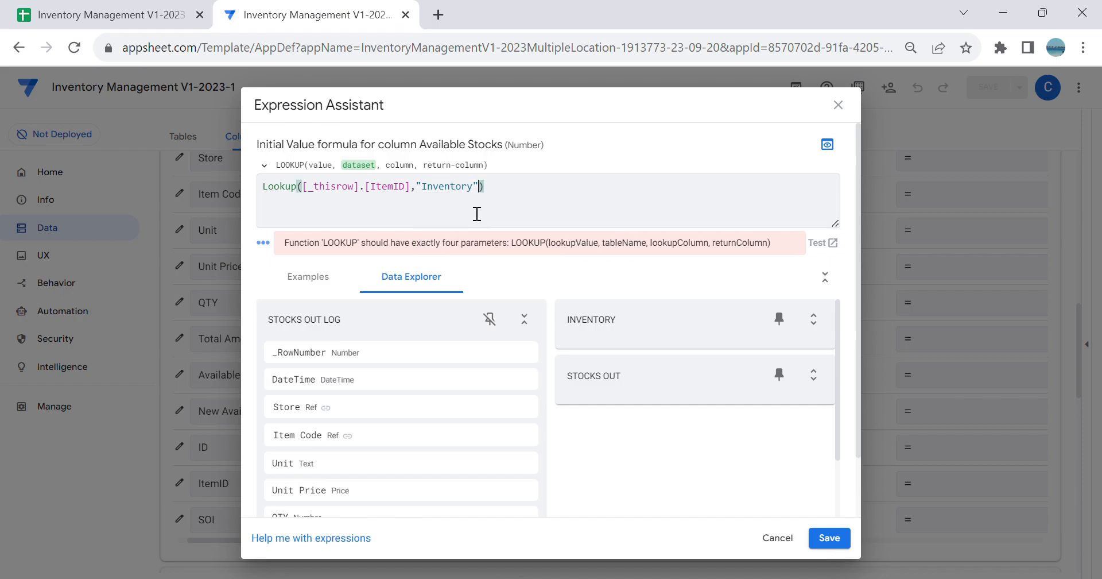
type(",\"\"")
key("Left")
type("ID")
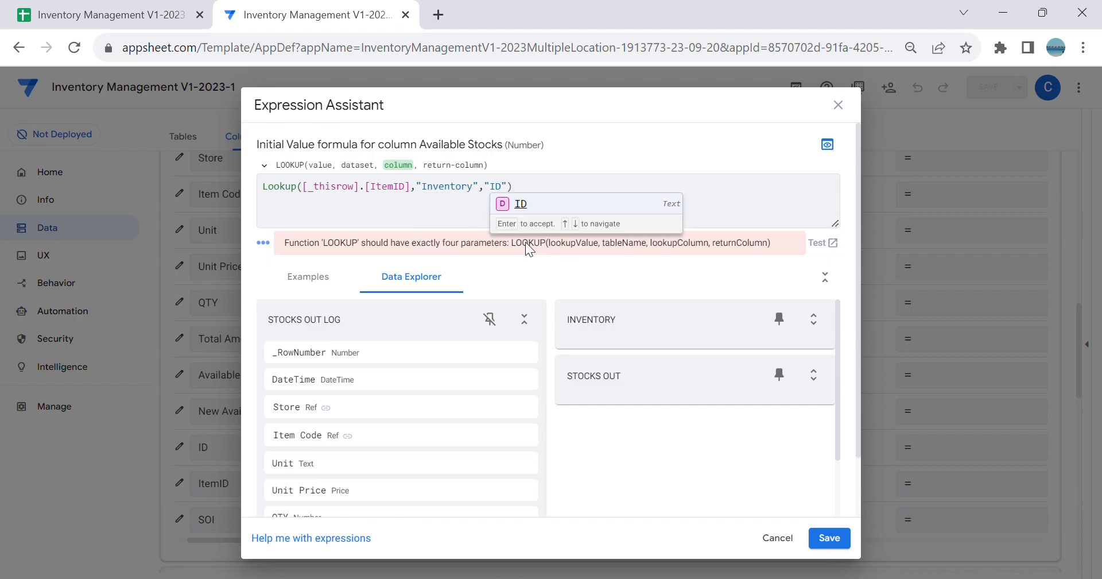
left_click(524, 217)
Step: Check the ID values of both stores in the Inventory sheet in Google Sheets, then return to AppSheet
left_click(109, 20)
left_click(57, 182)
left_click(75, 225)
left_click(75, 254)
left_click(57, 182)
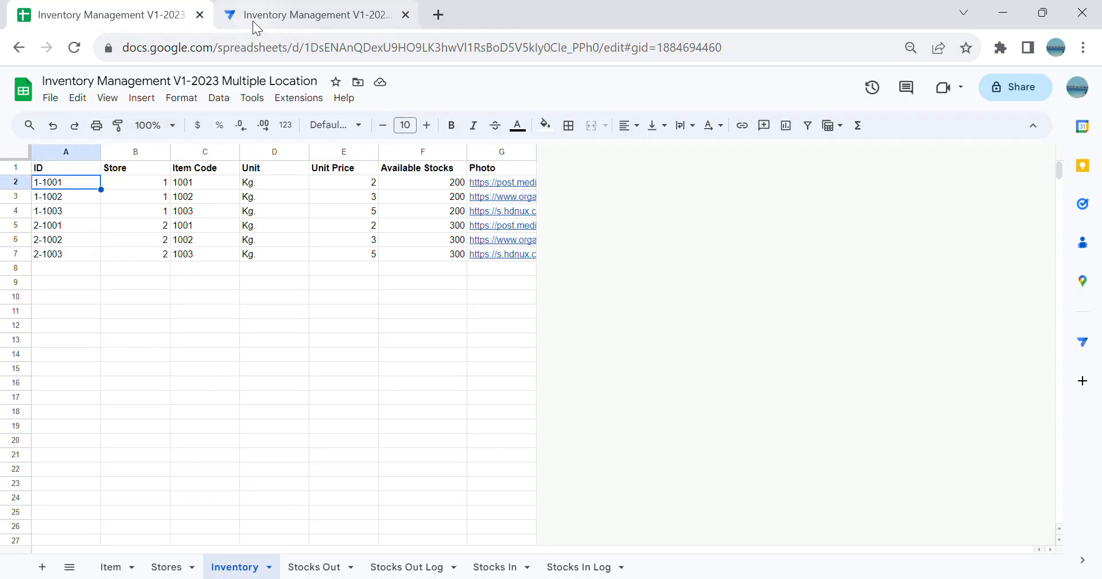
left_click(253, 17)
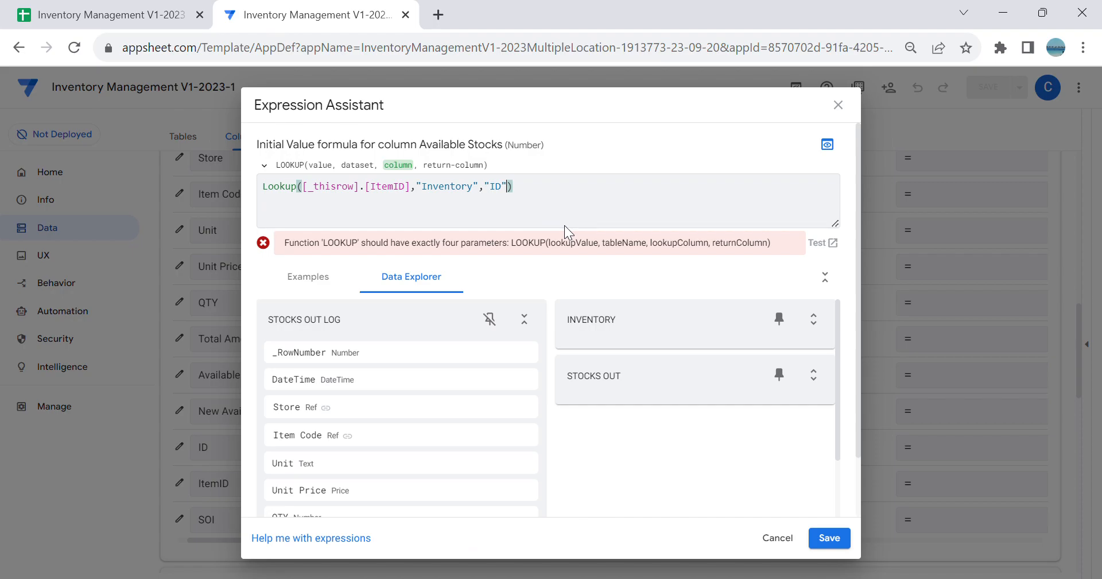
Step: Add "Available Stocks" as the return column of the Lookup formula, then save the formula and the app
key("BackSpace")
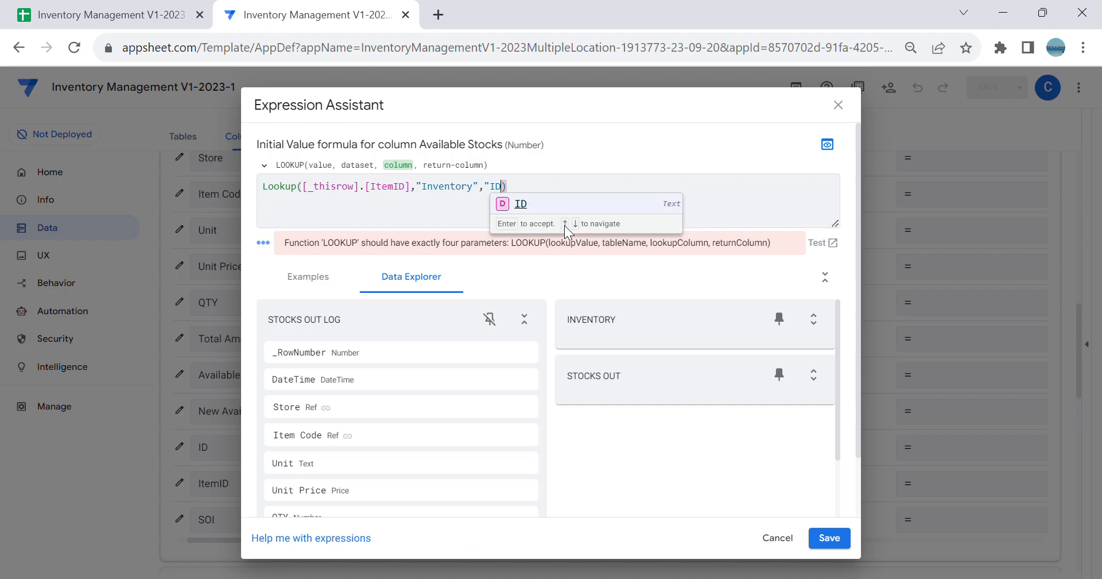
type("\"\"")
key("BackSpace")
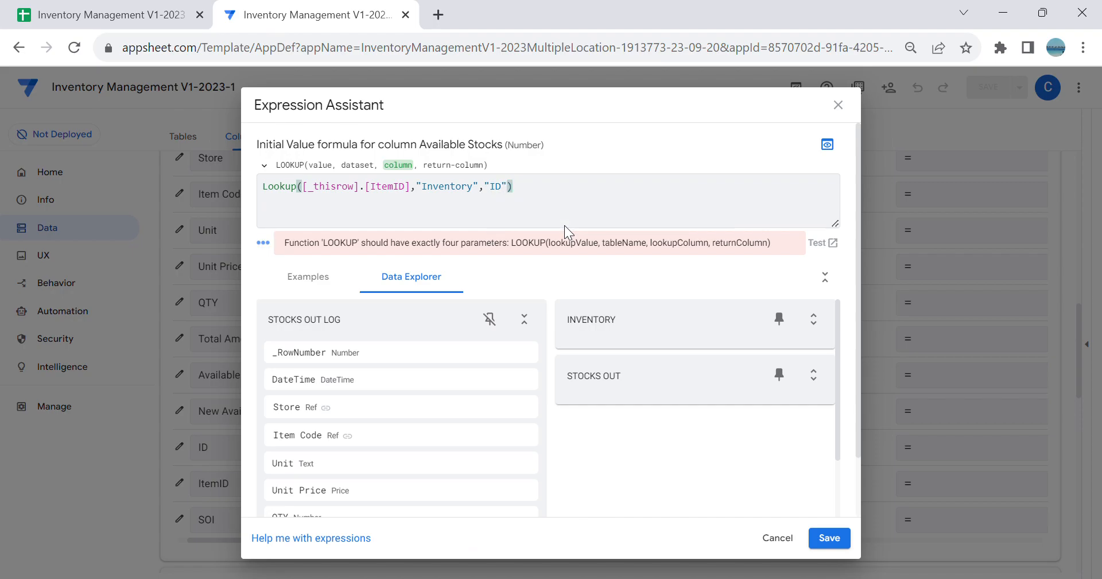
type(",\"\"")
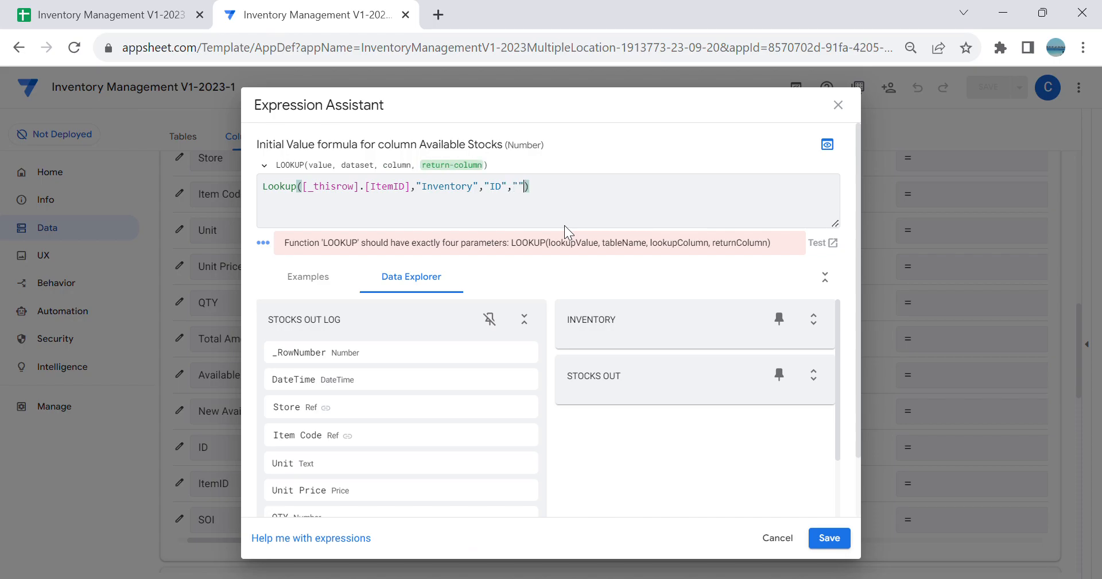
key("Left")
type("A")
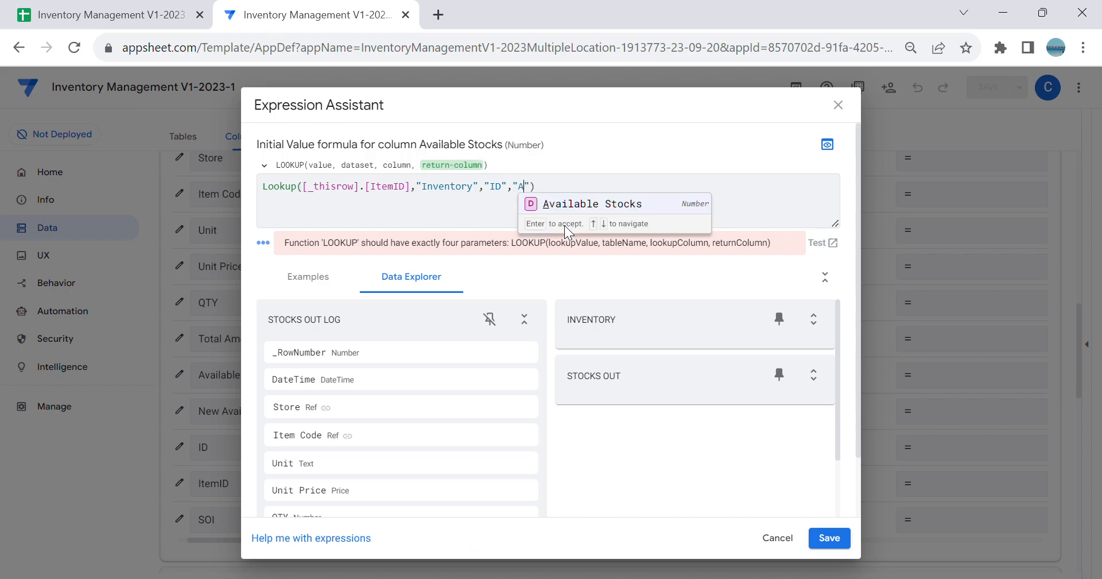
key("Return")
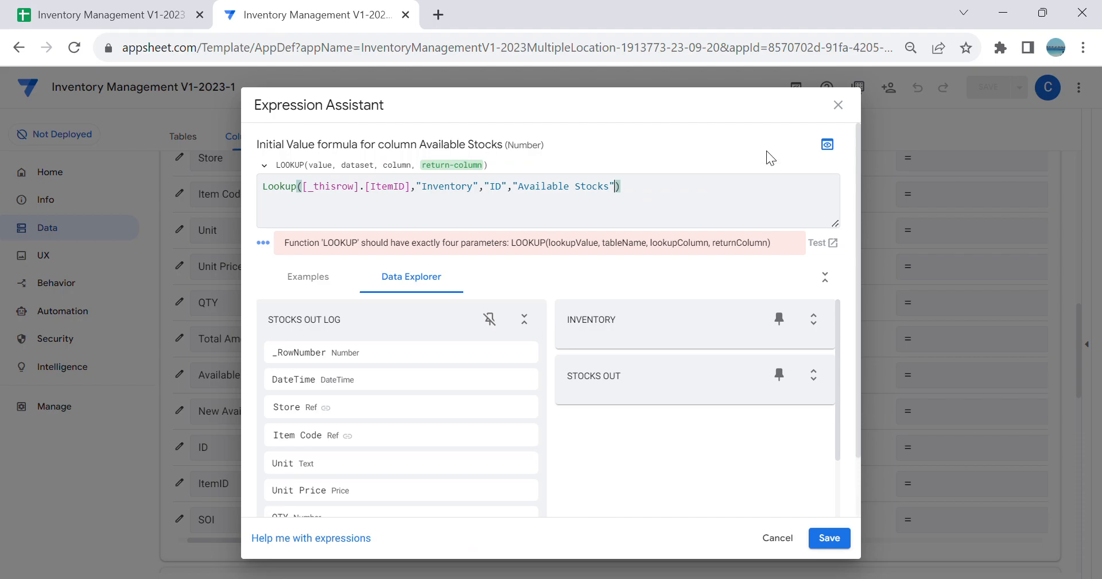
left_click(847, 543)
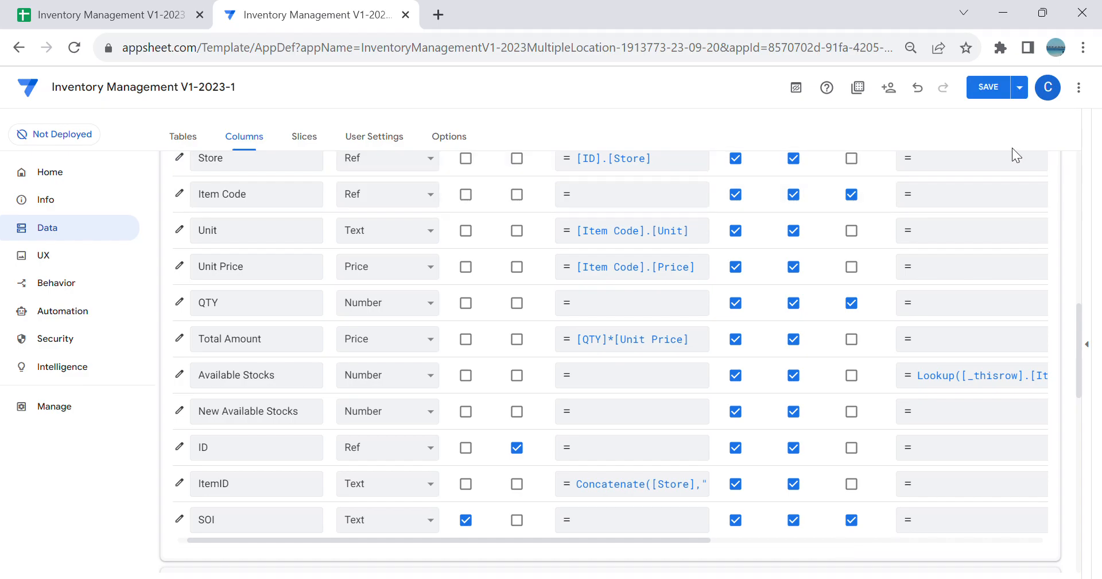
left_click(989, 88)
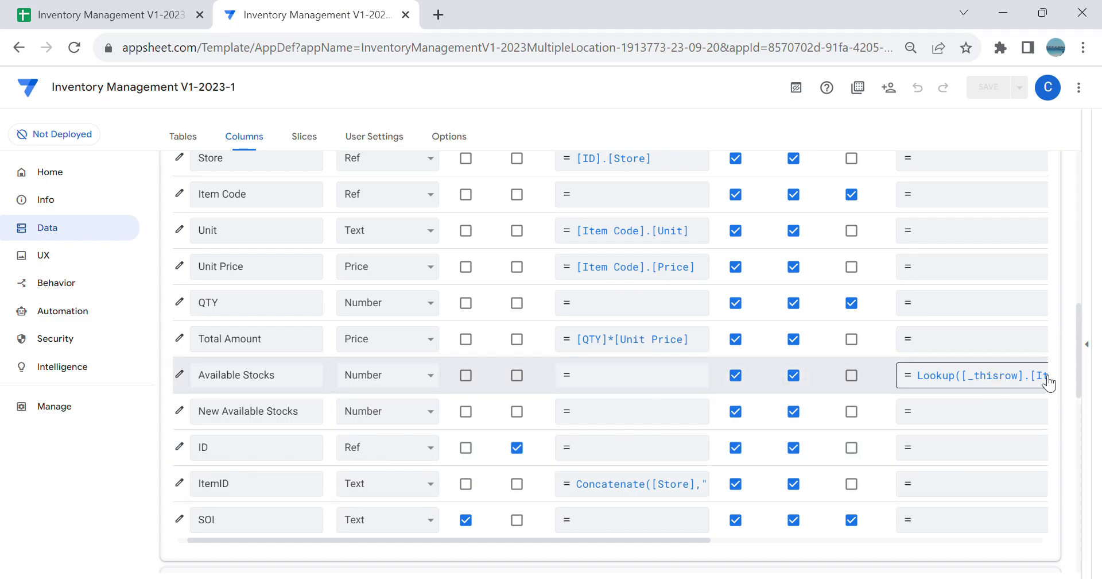
Step: Set the Editable_If expression of the Stocks Out Log table's Available Stocks column to ISBLANK([_this])
left_click(179, 374)
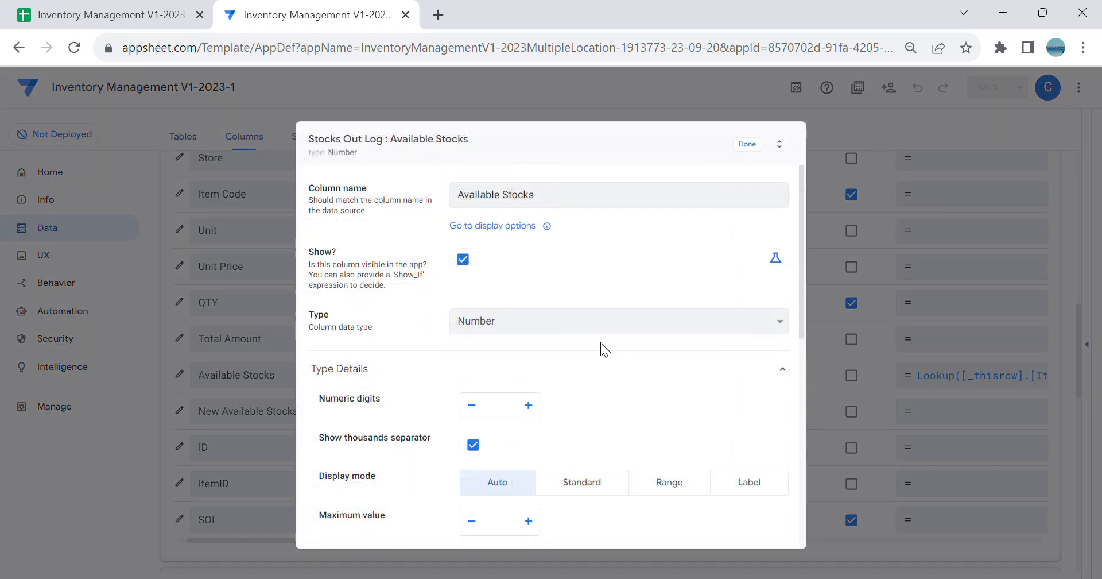
scroll(602, 344, "down", 3)
scroll(606, 351, "down", 3)
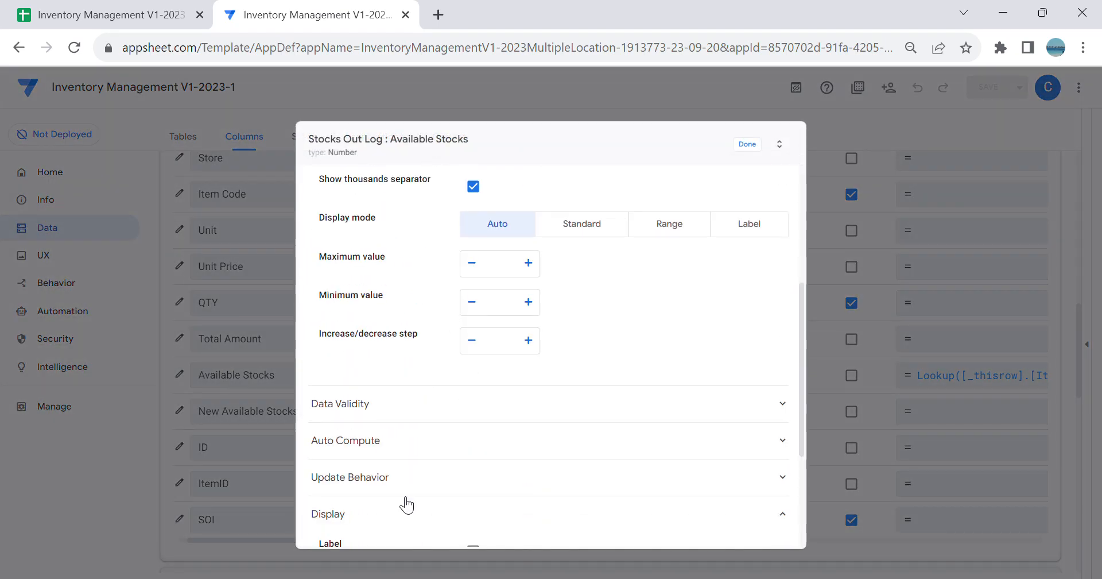
left_click(433, 485)
scroll(590, 453, "down", 3)
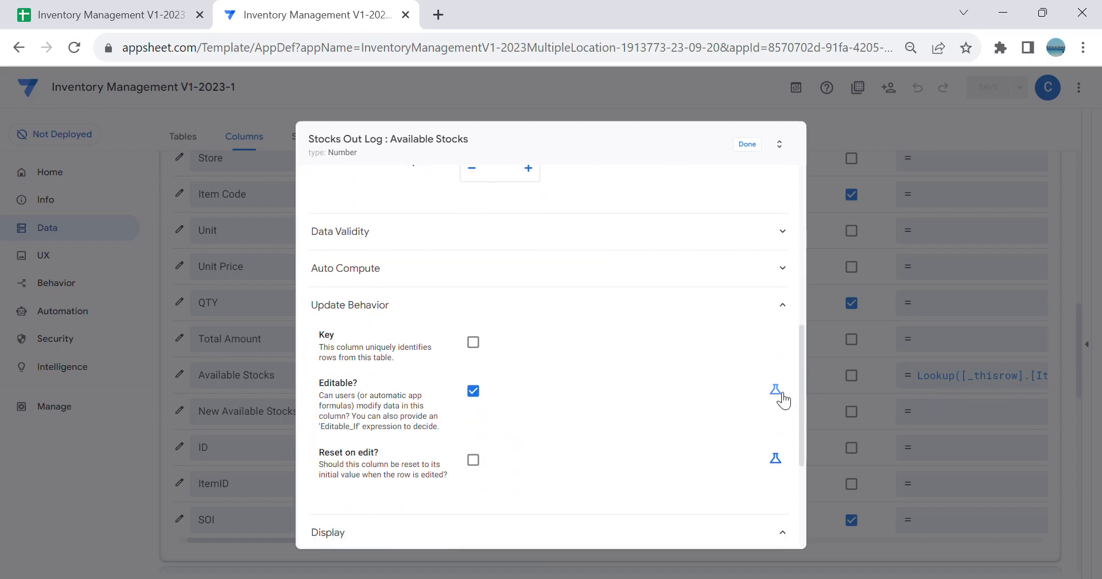
left_click(776, 390)
left_click(620, 395)
type("IS")
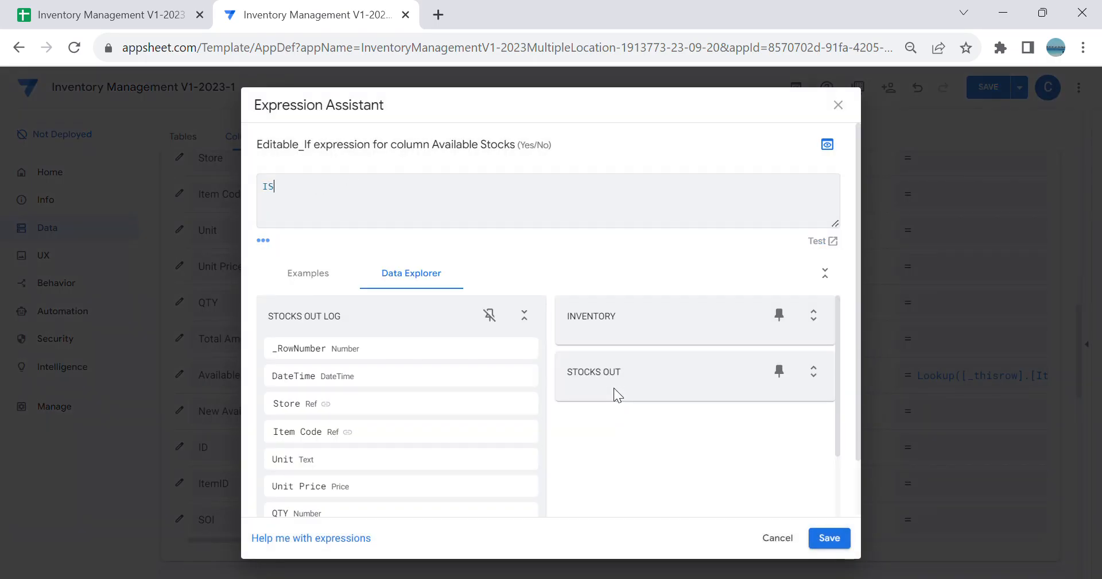
type("NBLAN")
type("NK")
type("([_this")
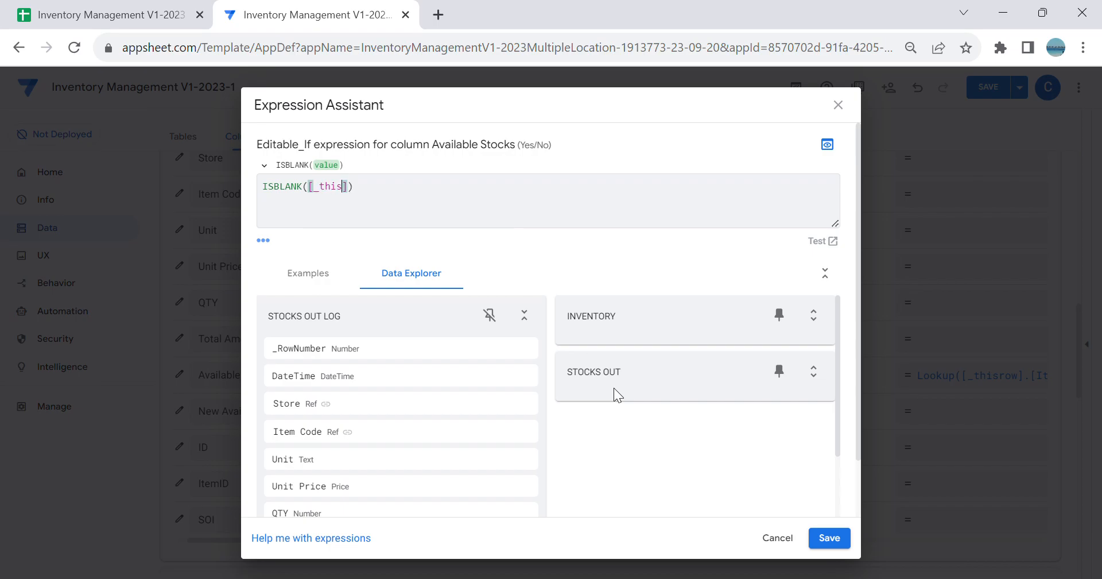
left_click(830, 538)
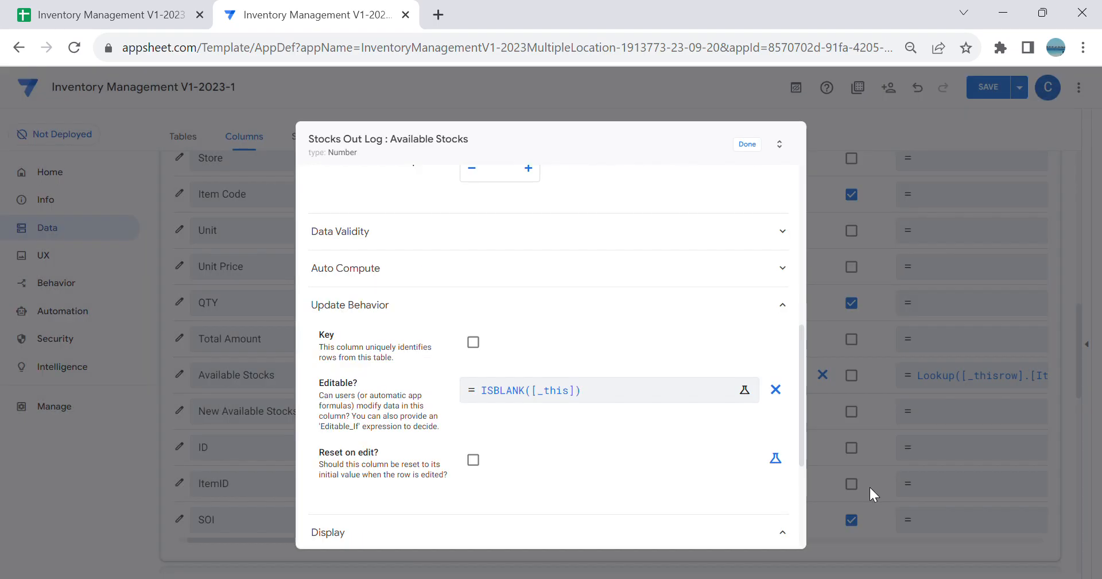
Step: Close the Available Stocks column settings and save the app
scroll(745, 216, "up", 10)
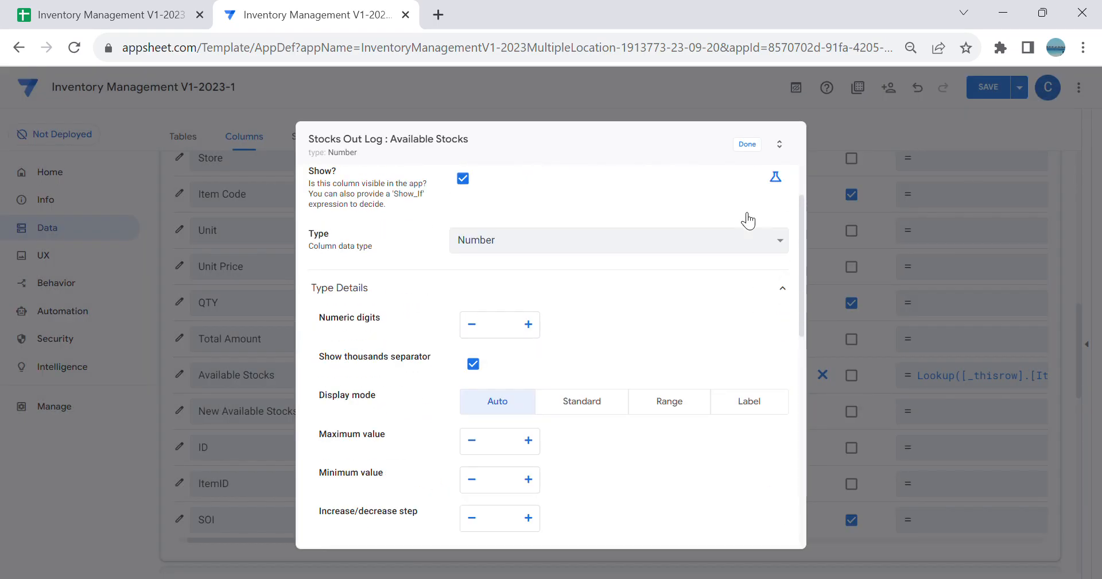
left_click(750, 143)
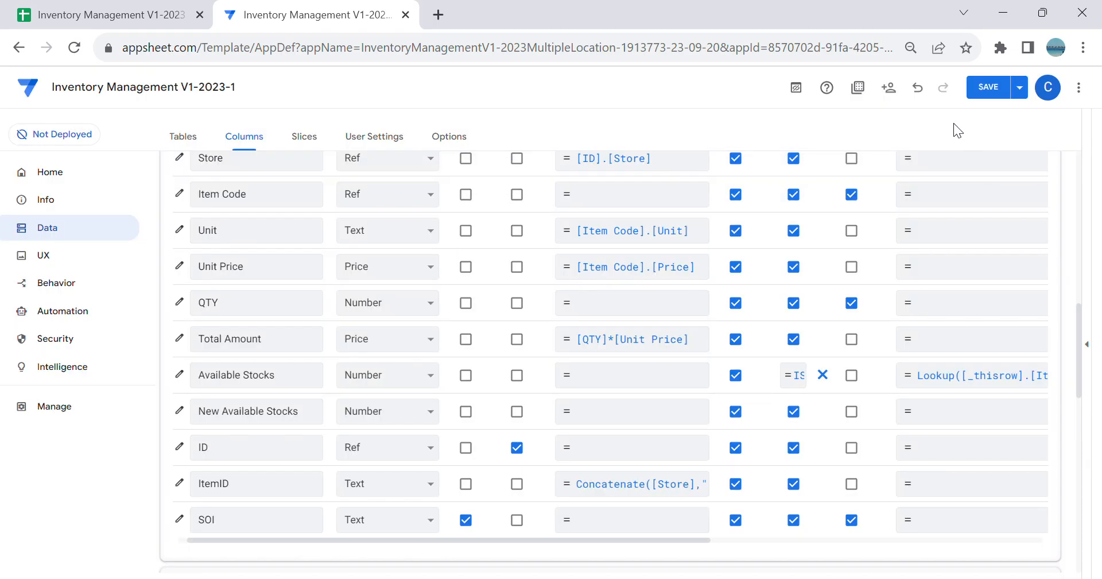
left_click(977, 87)
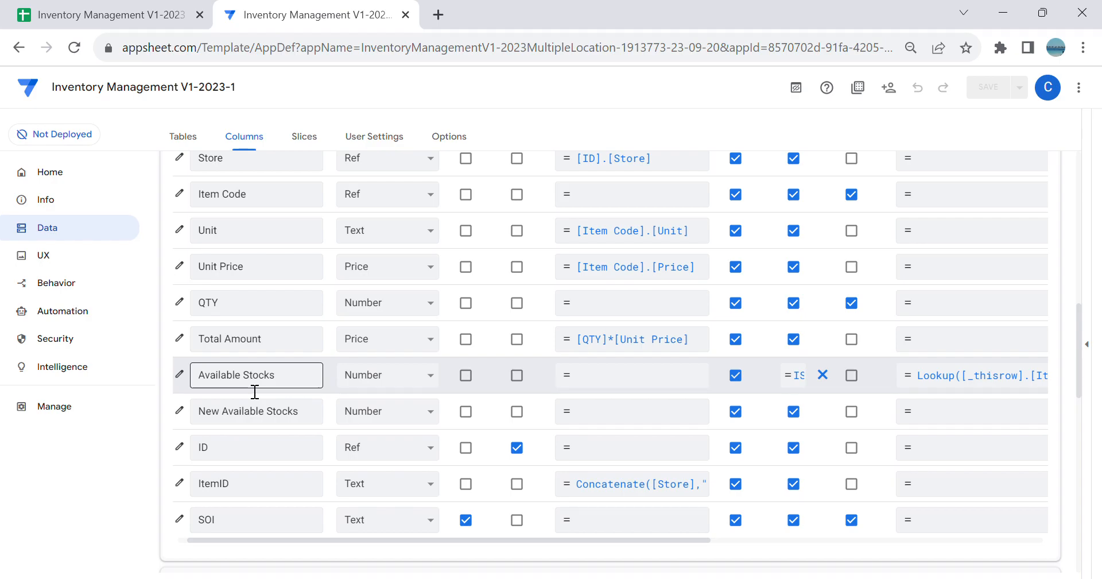
Step: Set the Initial Value formula of the Stocks Out Log table's New Available Stocks column to [Available Stocks]-[QTY]
left_click(272, 409)
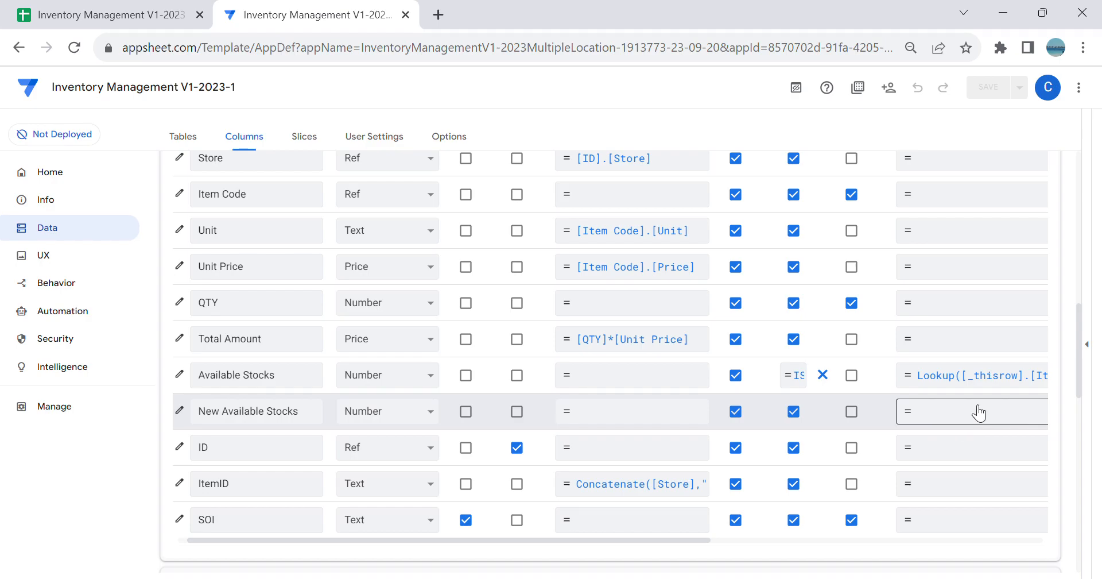
scroll(976, 448, "up", 2)
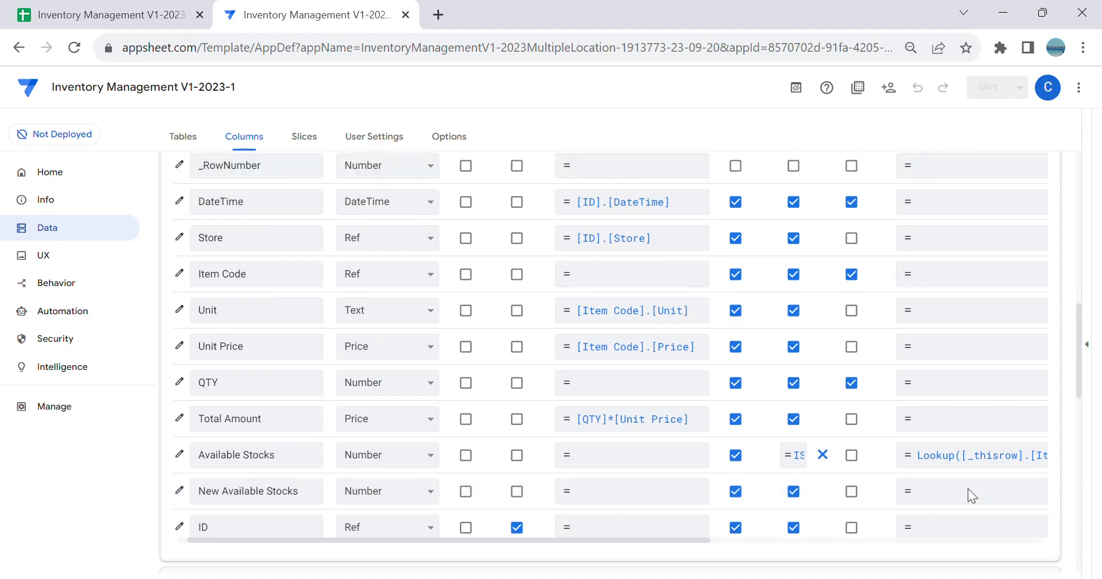
left_click(948, 492)
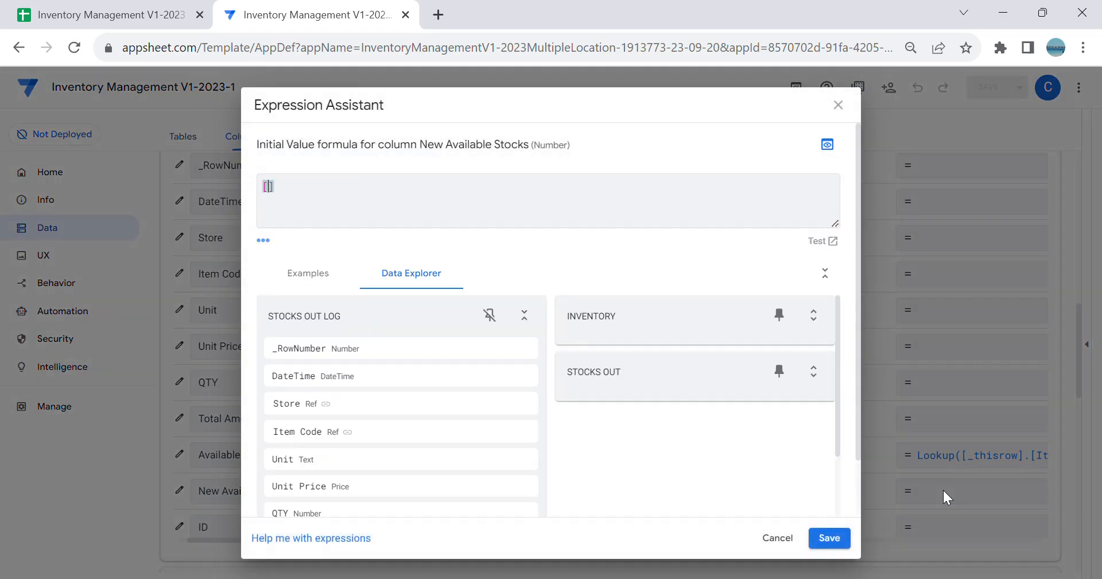
type("[A")
left_click(390, 210)
type("-[")
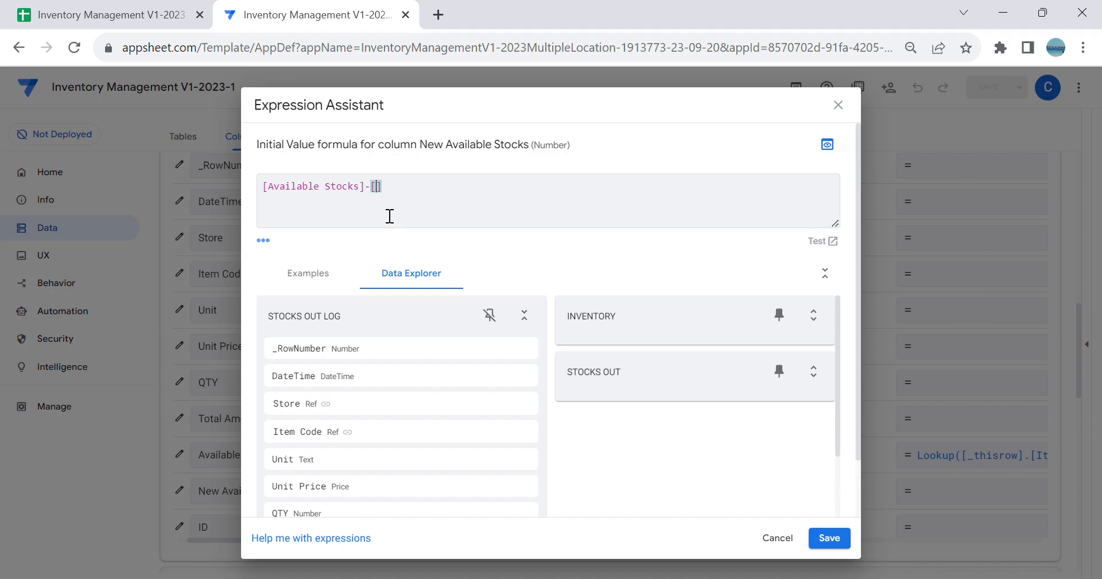
type("q")
left_click(411, 204)
left_click(831, 538)
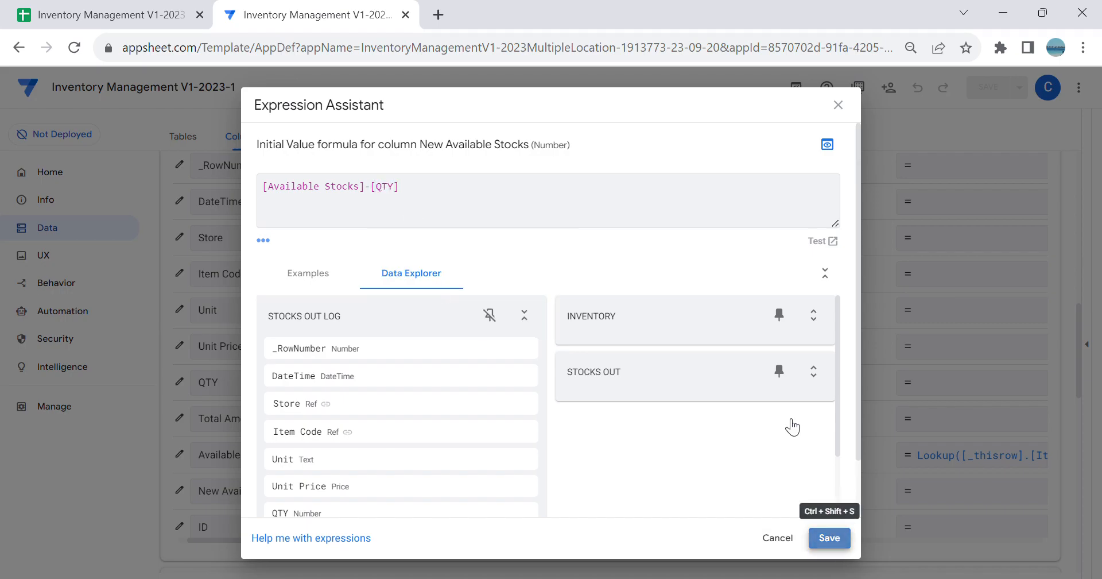
Step: Copy the Available Stocks column's Editable_If expression ISBLANK([_this]) and leave its expression editor without changes
left_click(794, 455)
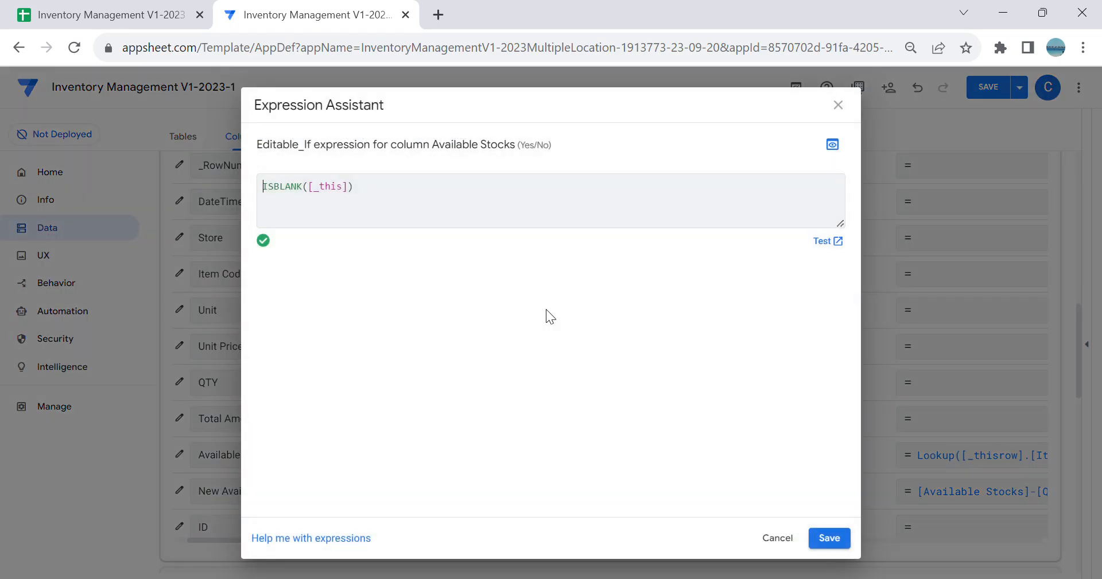
left_click_drag(441, 214, 230, 167)
key("ctrl+c")
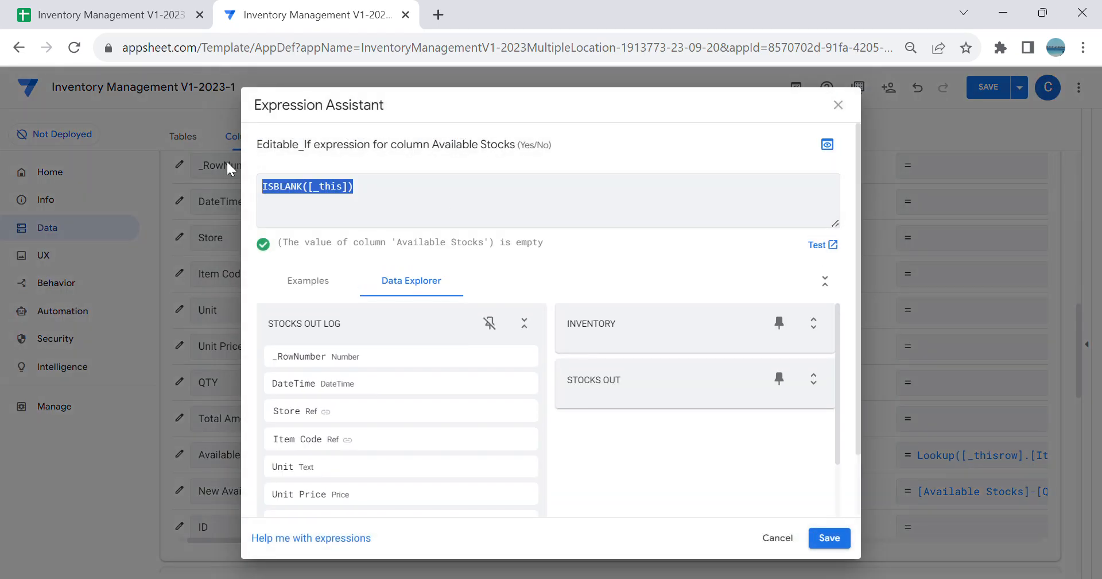
left_click(776, 537)
Step: Set the Editable_If expression of the New Available Stocks column to ISBLANK([_this]) and save the expression
scroll(575, 511, "down", 2)
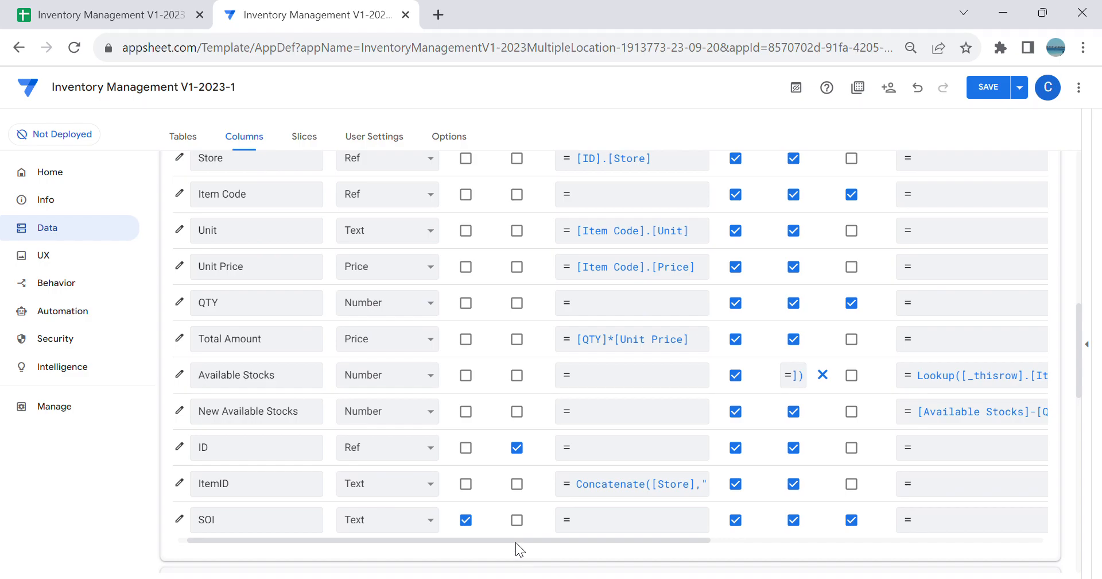
left_click(195, 410)
scroll(538, 374, "down", 5)
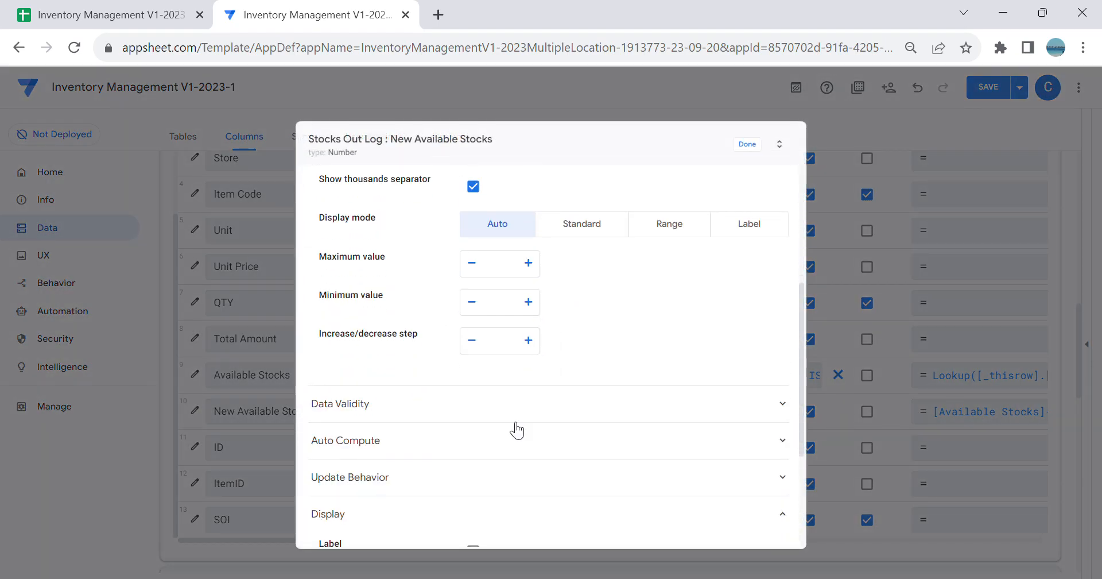
left_click(472, 486)
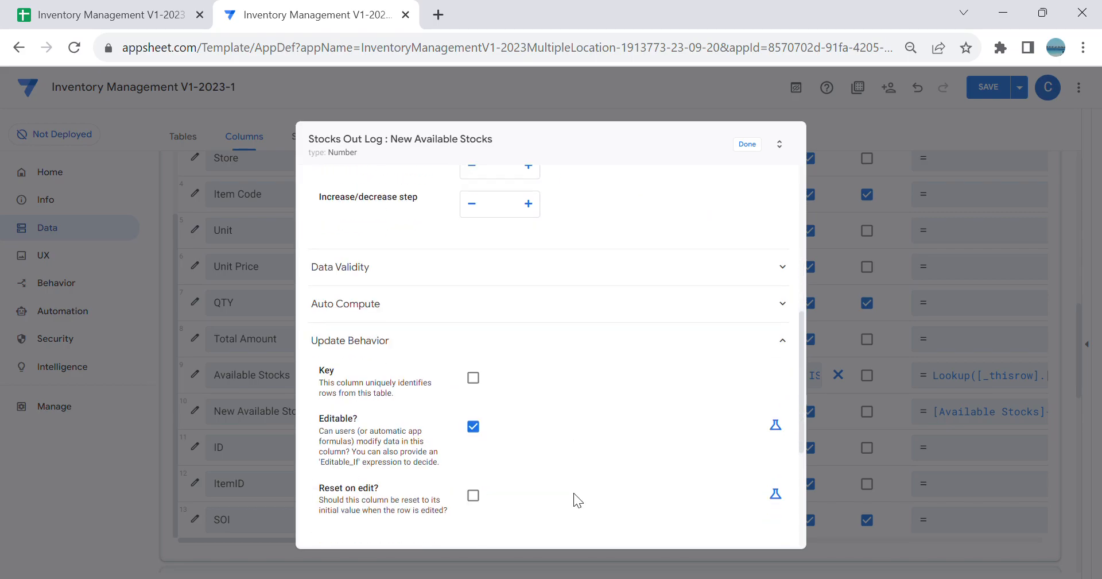
left_click(775, 389)
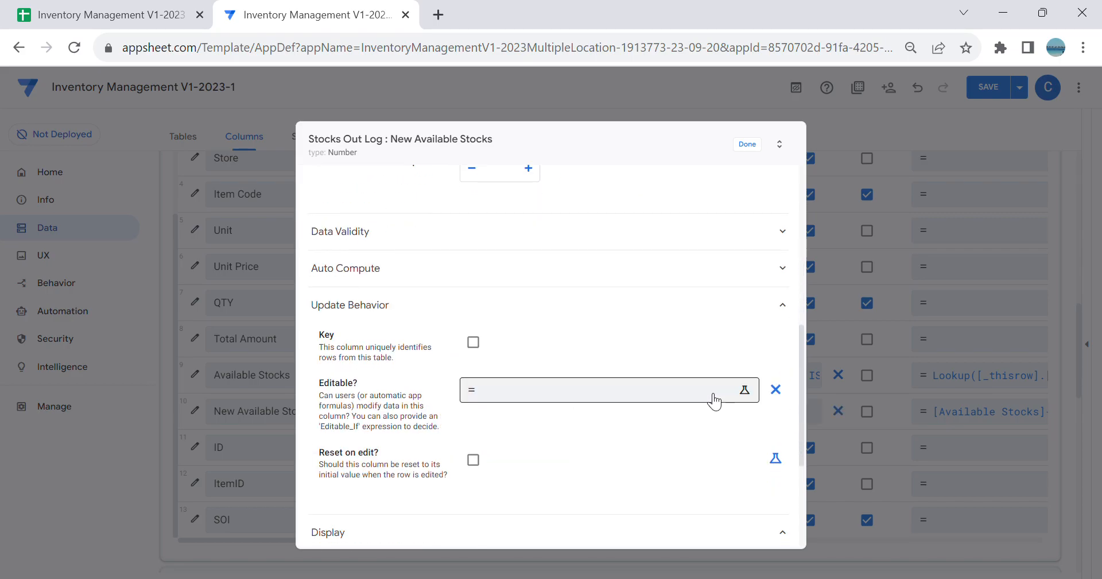
left_click(708, 391)
key("ctrl+v")
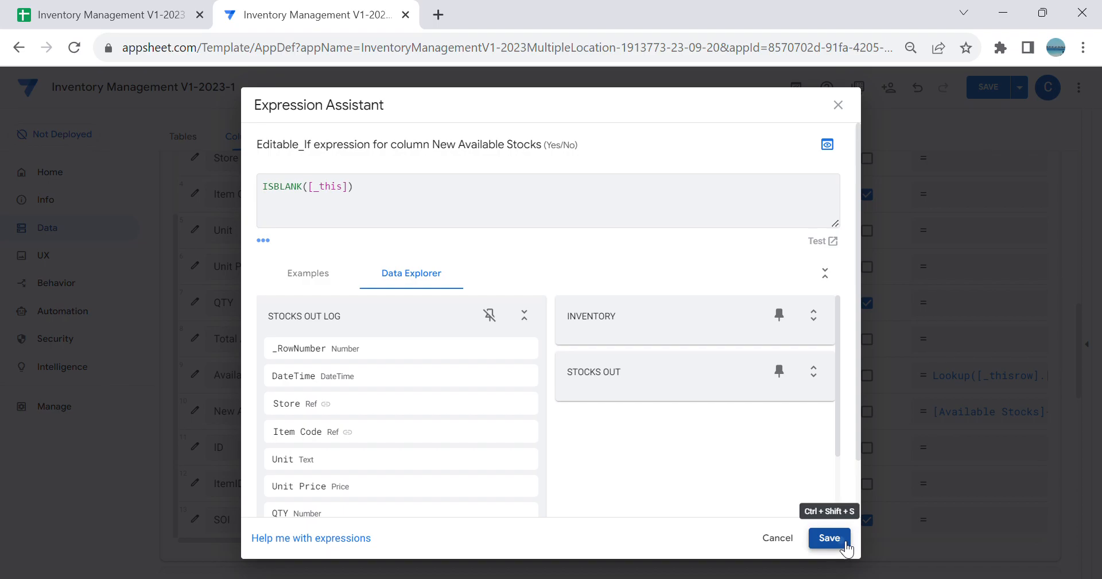
left_click(829, 538)
Step: Close the New Available Stocks column settings and save the app
scroll(752, 273, "up", 5)
scroll(752, 273, "up", 3)
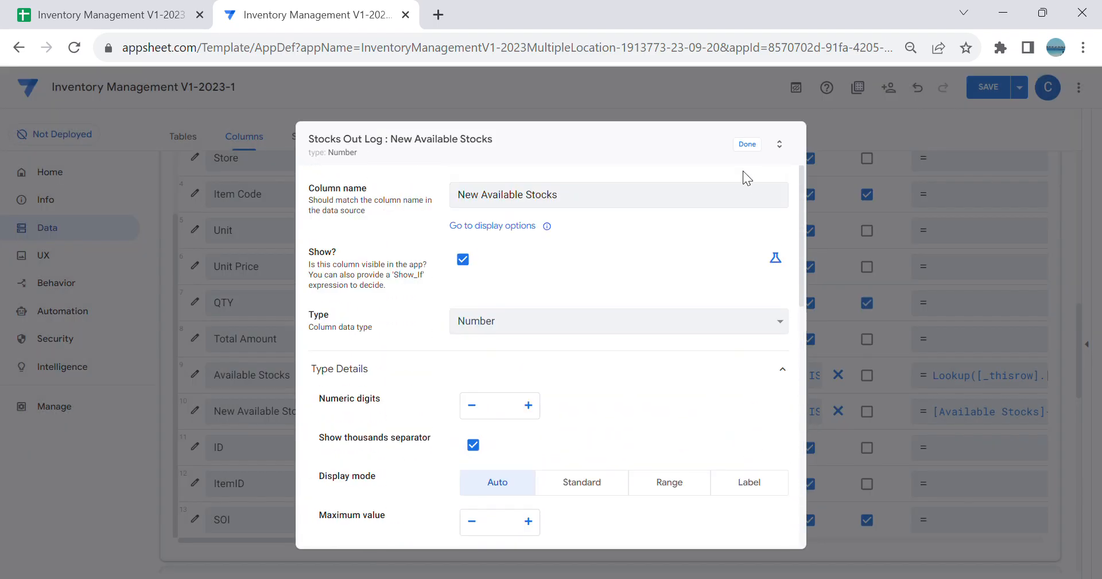
left_click(747, 144)
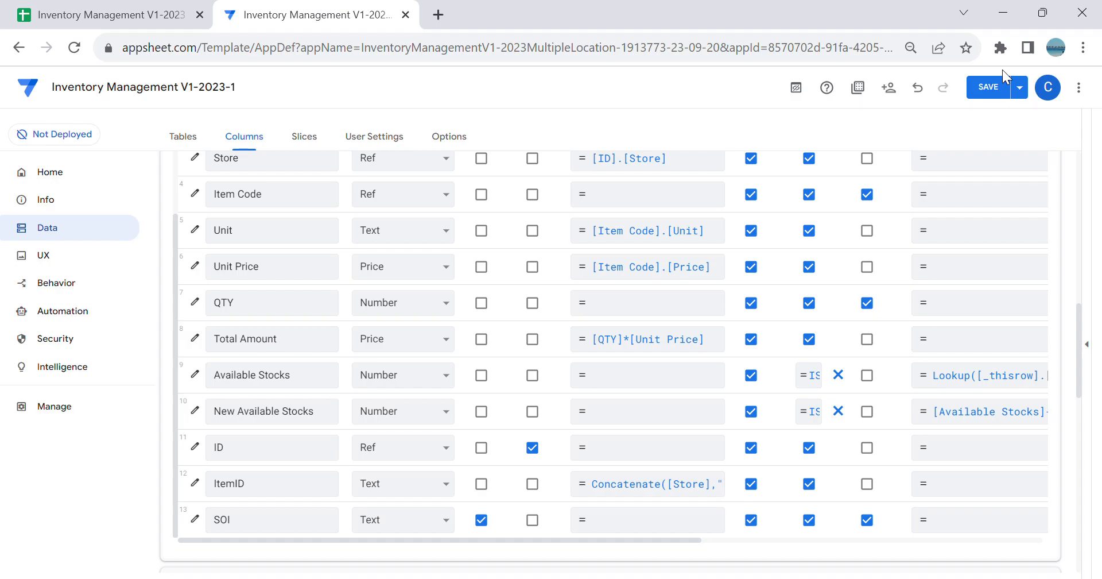
left_click(982, 85)
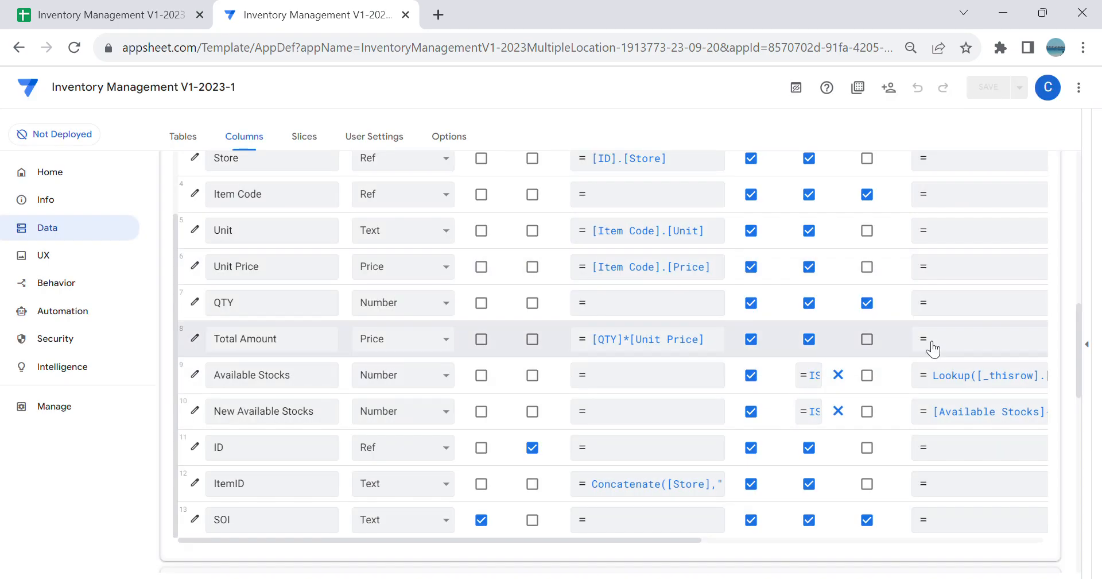
Step: Show the app preview on its Inventory view and open the list of the app's views
left_click(1093, 351)
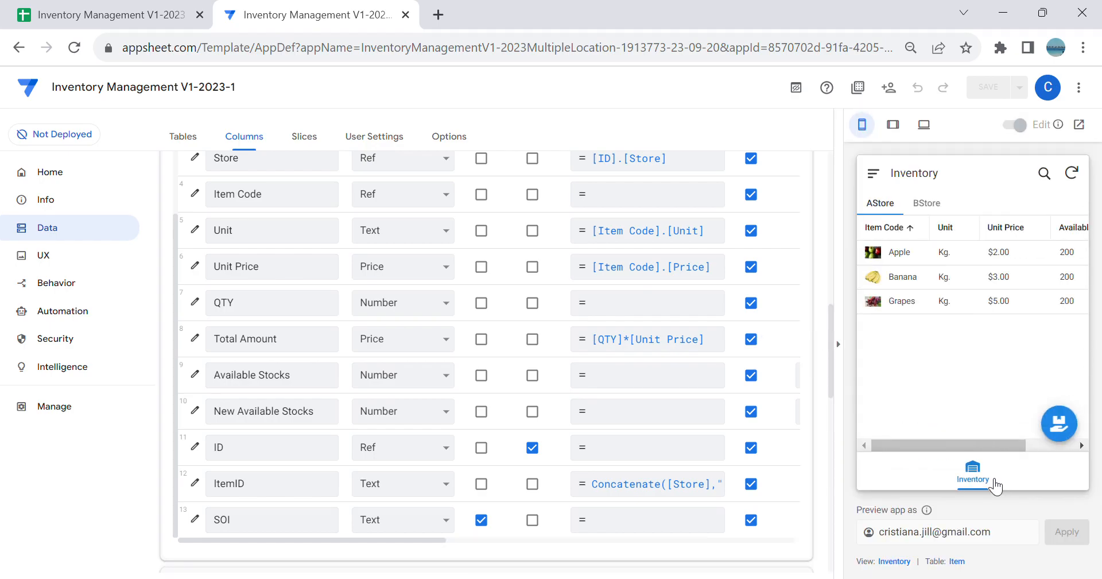
left_click(994, 484)
left_click(70, 269)
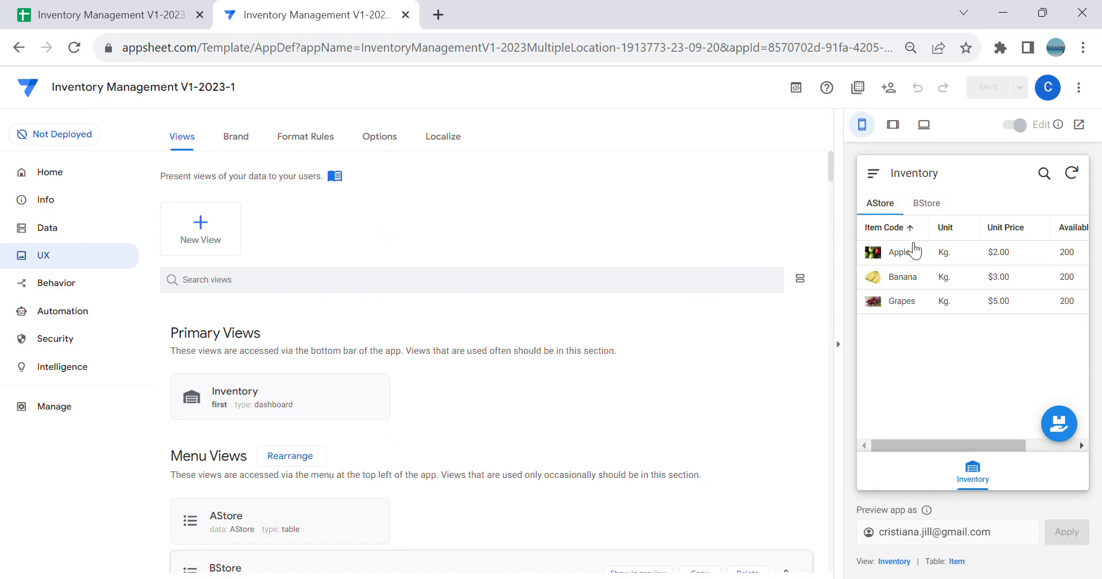
Step: Add a new slice in the app's data settings and name it Stocks Out AStore
left_click(50, 232)
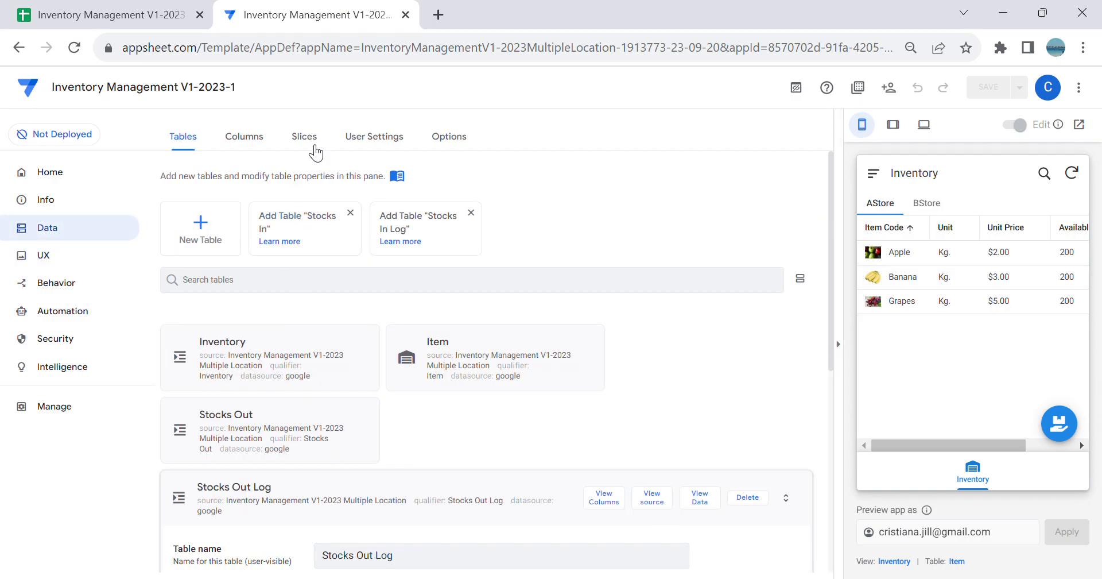
left_click(313, 147)
left_click(408, 442)
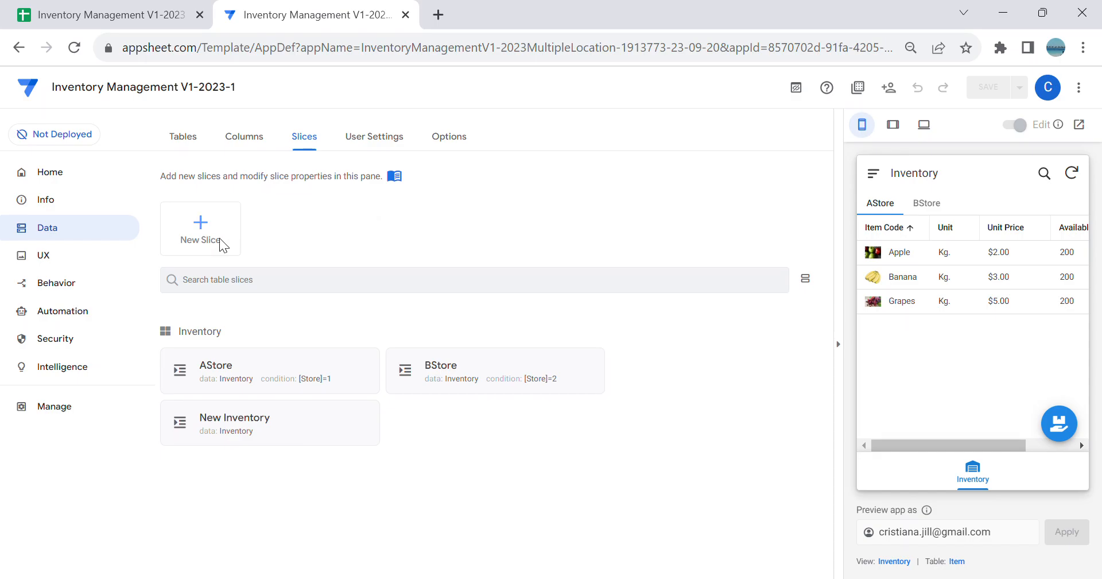
left_click(227, 246)
left_click(376, 421)
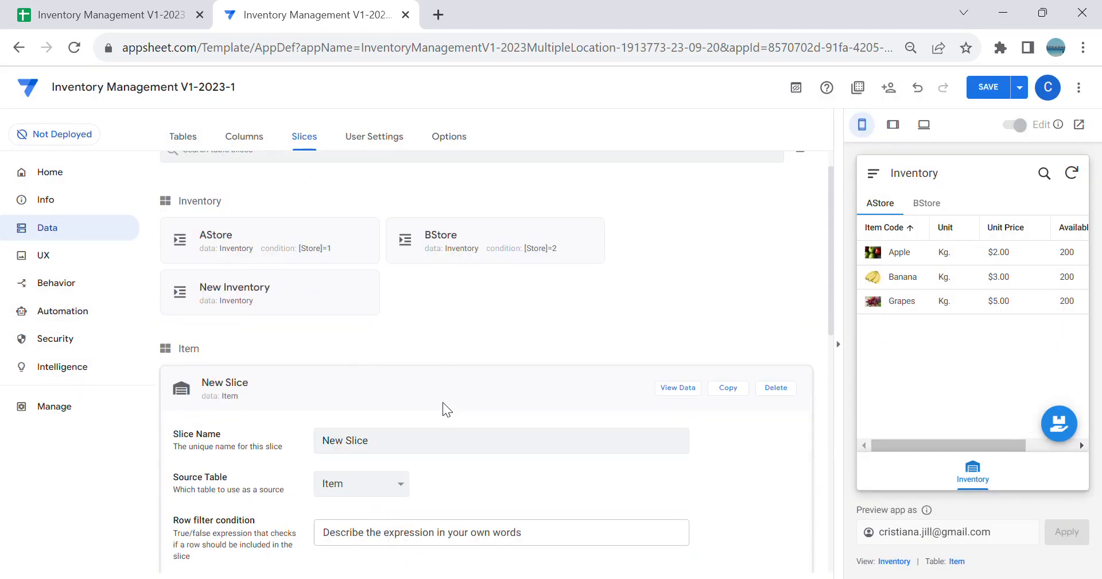
key("ctrl+a")
key("BackSpace")
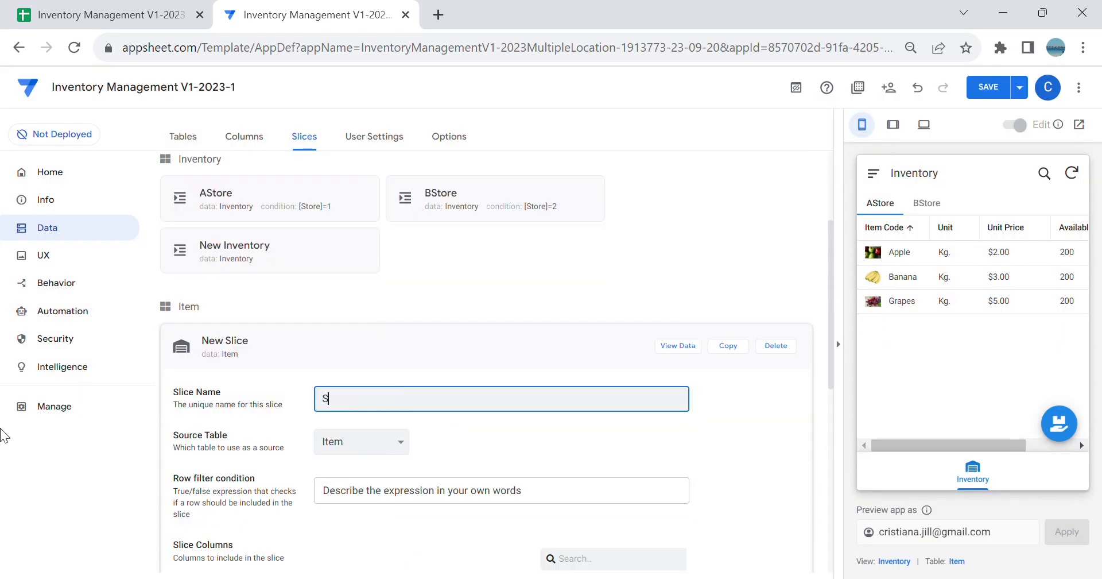
type("Stocks Out AStore")
key("Tab")
Step: Choose Stocks Out as the source table of the Stocks Out AStore slice
scroll(462, 416, "down", 3)
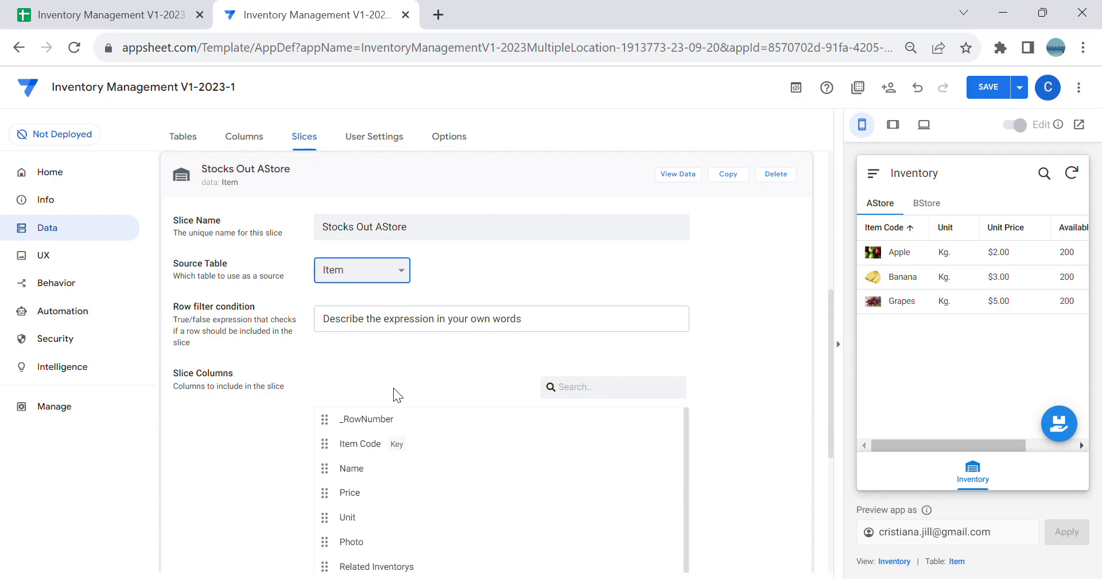
left_click(371, 323)
left_click(380, 331)
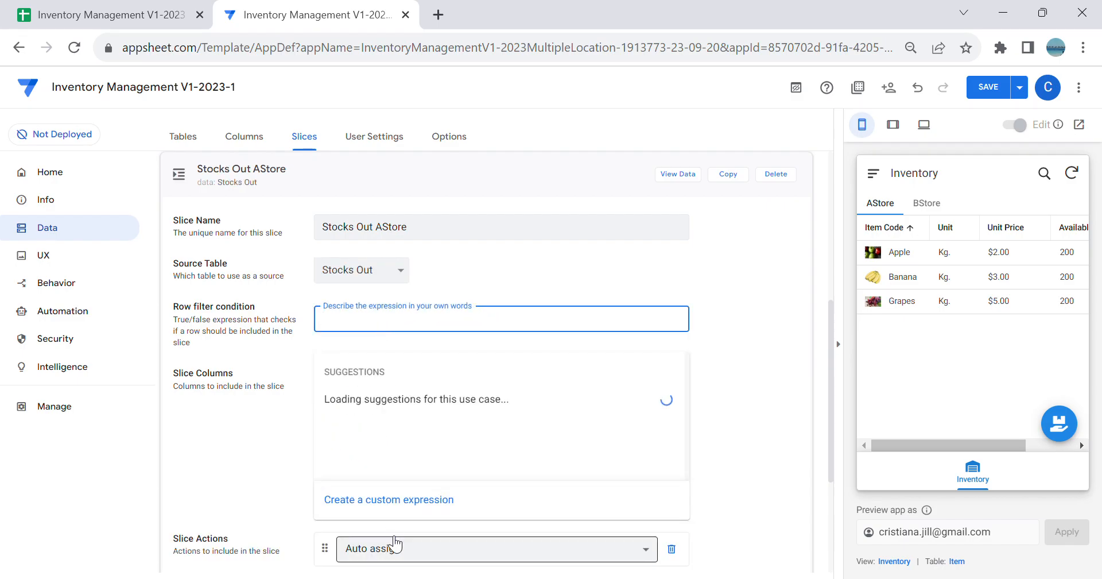
Step: Set the slice's row filter to [Store]=1, checking the A-Store code in the Stores sheet in Google Sheets before saving the expression
left_click(379, 500)
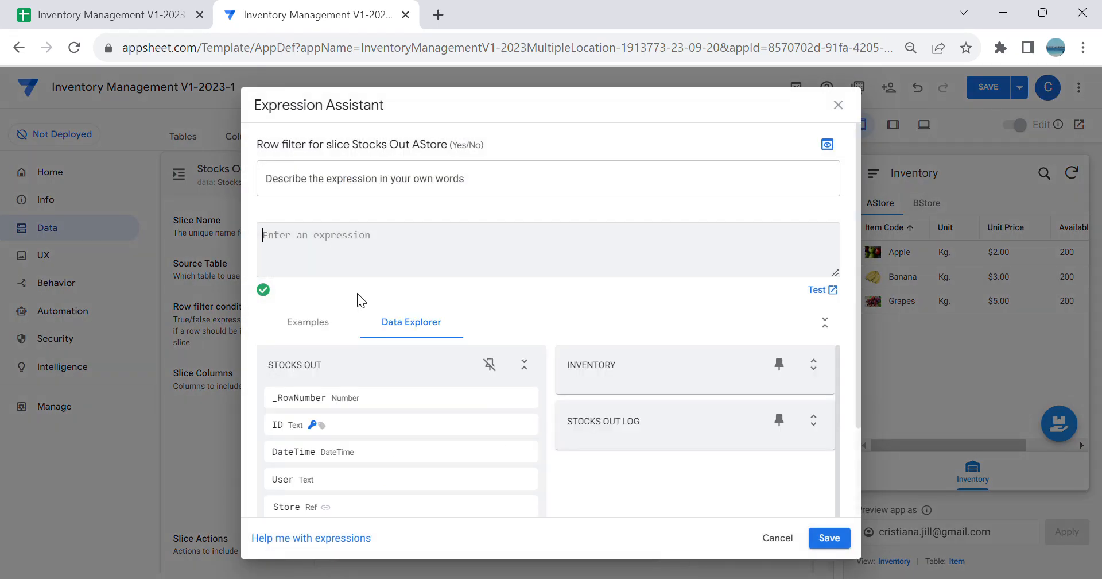
type("[Store]")
left_click(338, 259)
type("=1")
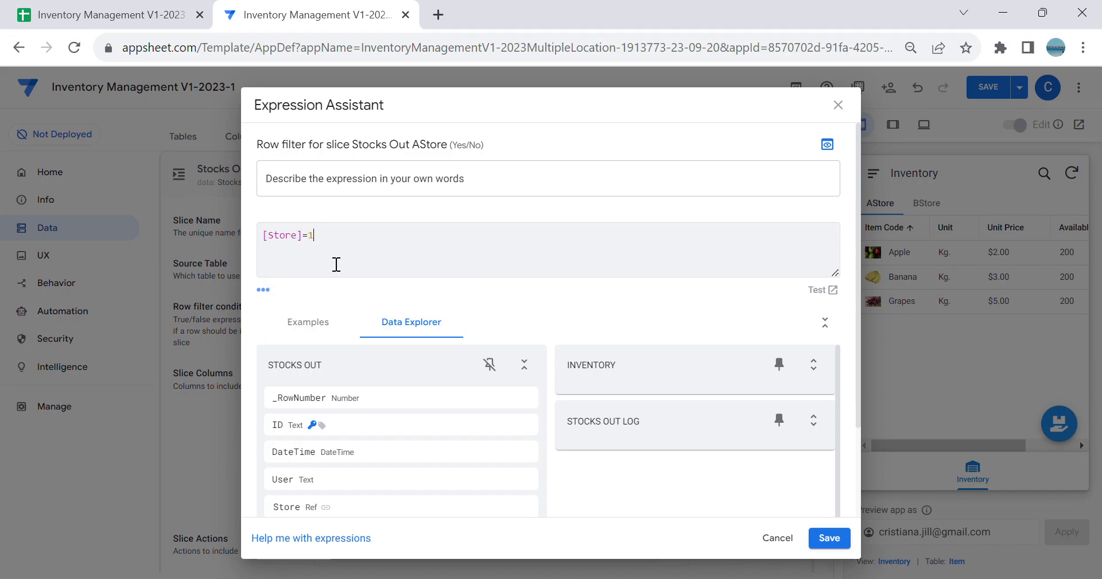
left_click(100, 14)
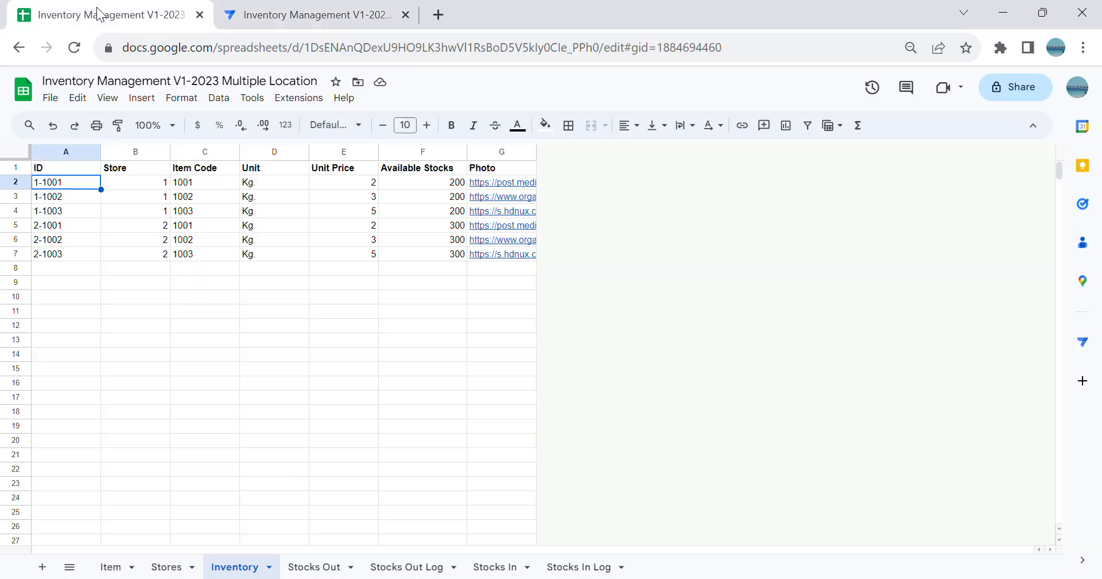
left_click(189, 566)
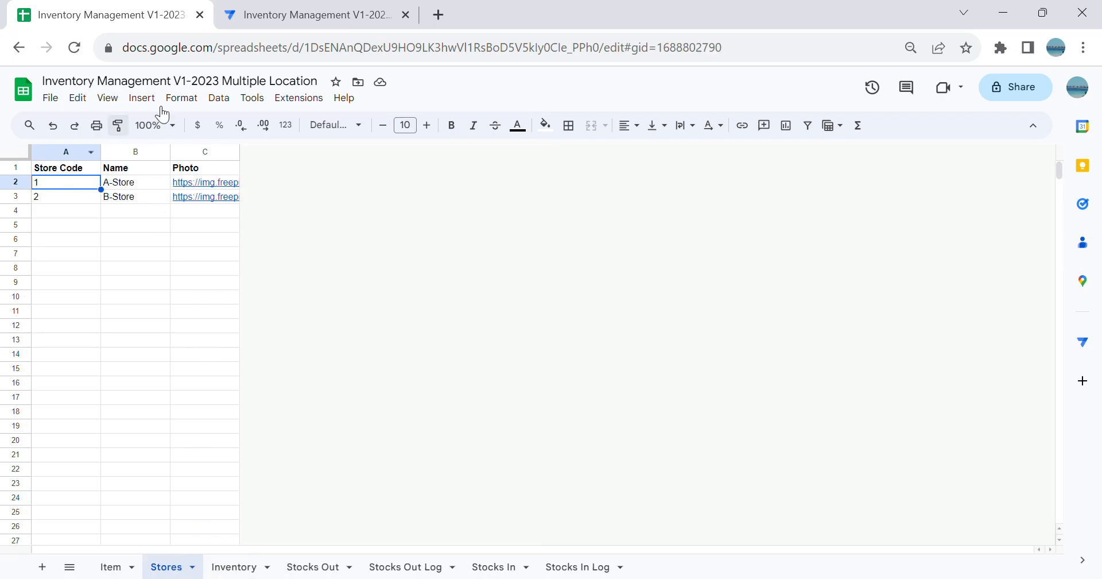
left_click(290, 15)
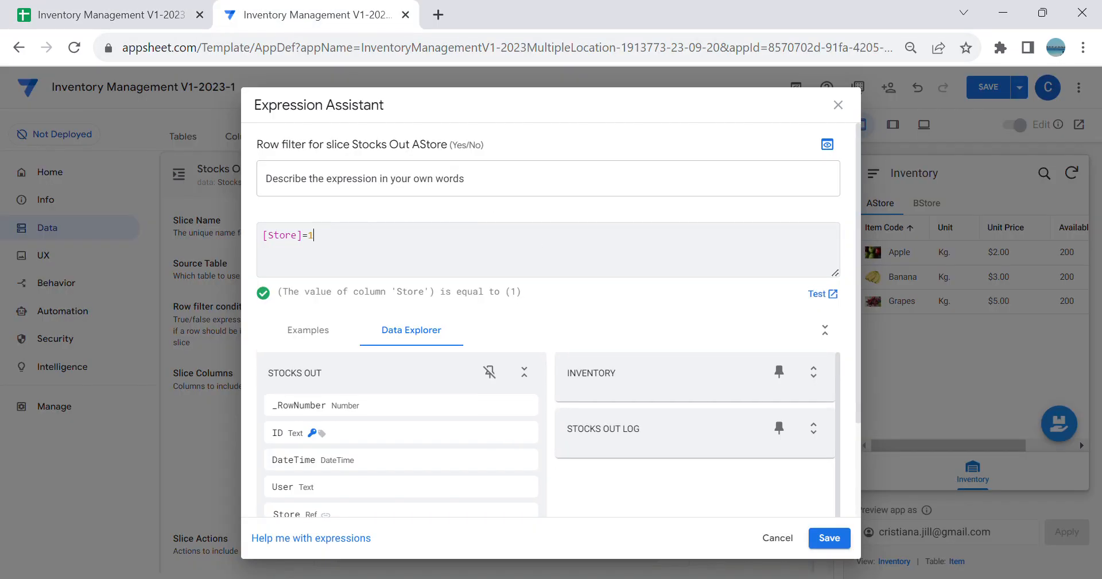
left_click(835, 541)
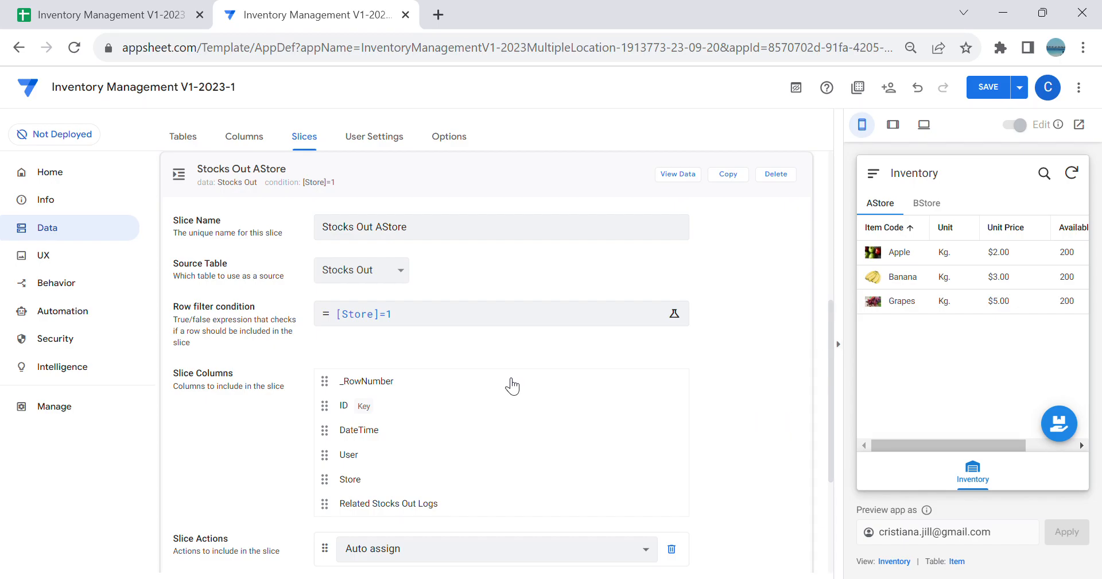
Step: Copy the Stocks Out AStore slice and rename the copy Stocks Out BStore
scroll(614, 413, "down", 2)
scroll(618, 413, "up", 3)
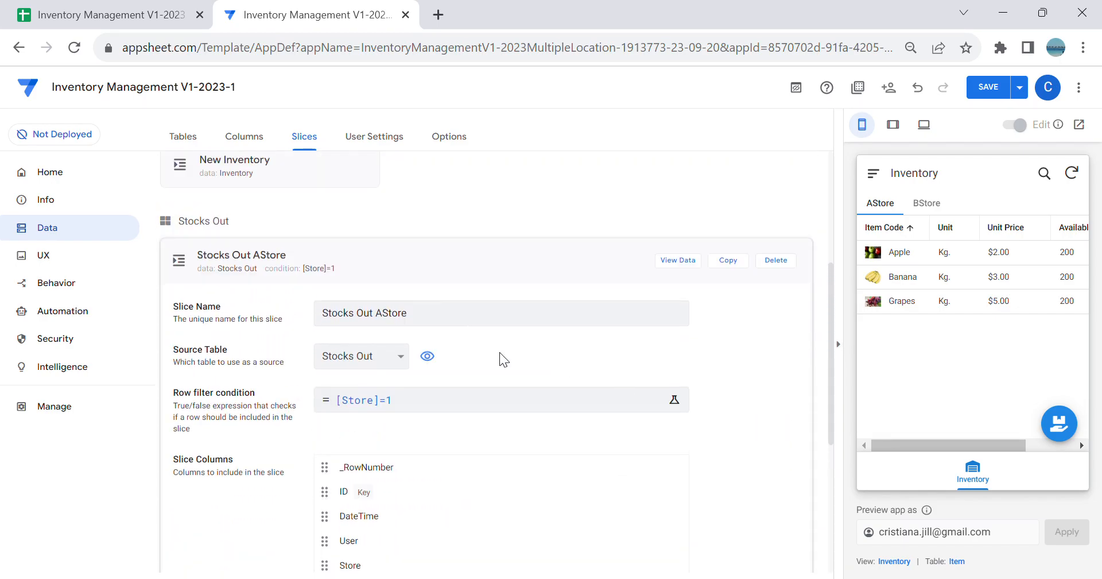
left_click(728, 260)
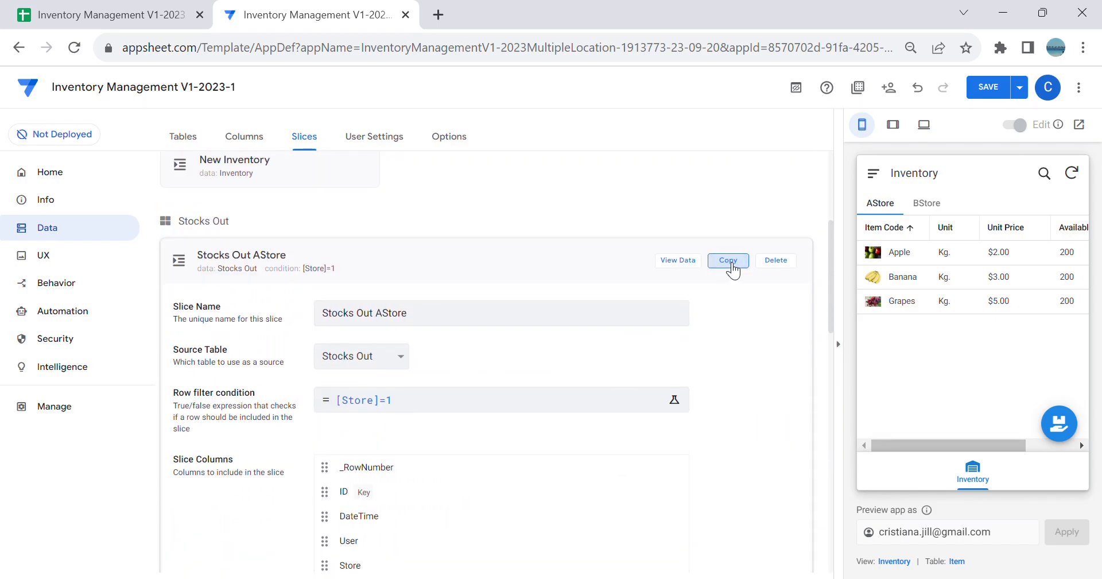
left_click(384, 232)
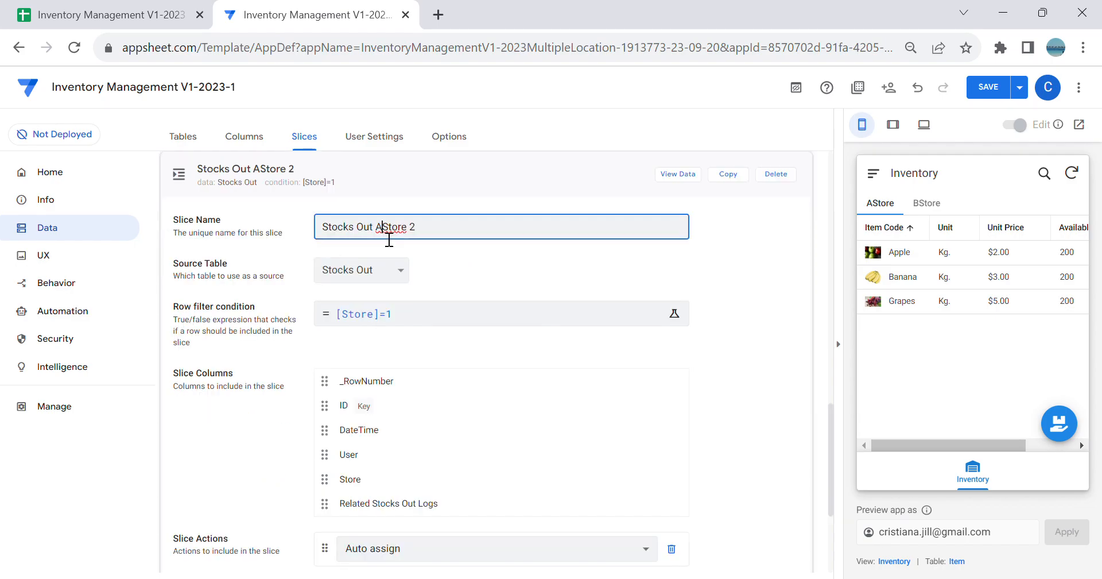
key("BackSpace")
type("B")
left_click(435, 239)
Step: Set the row filter condition of the Stocks Out BStore slice to [Store]=2 and save the expression
left_click(408, 310)
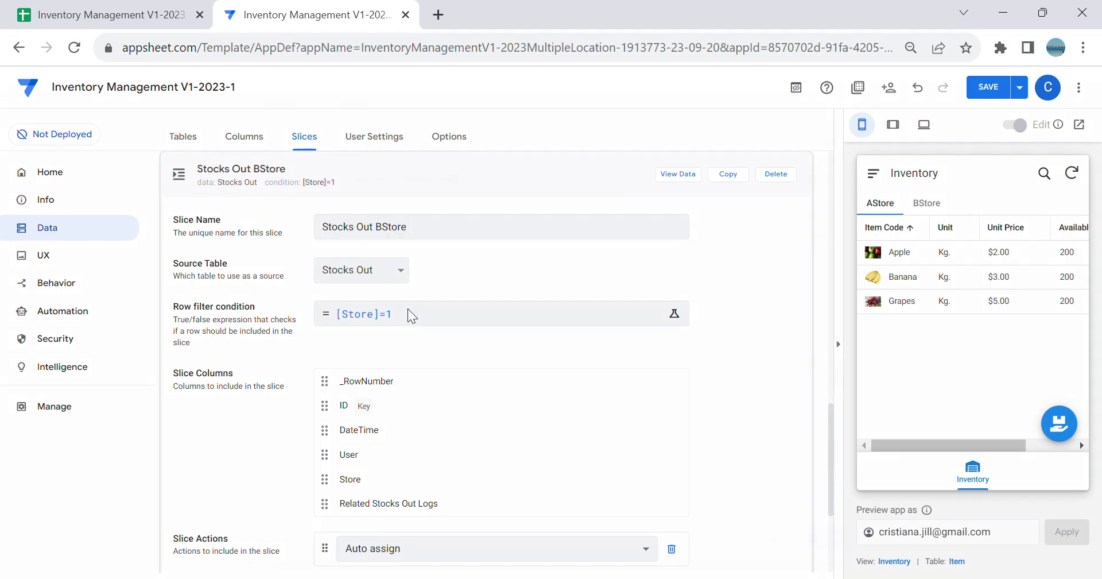
key("BackSpace")
type("2")
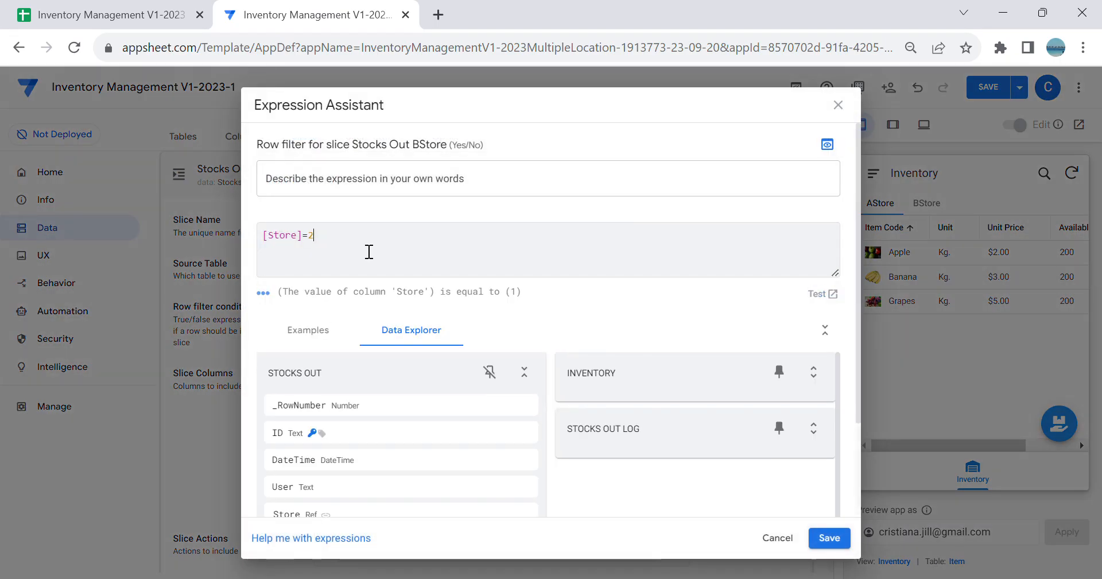
left_click(832, 538)
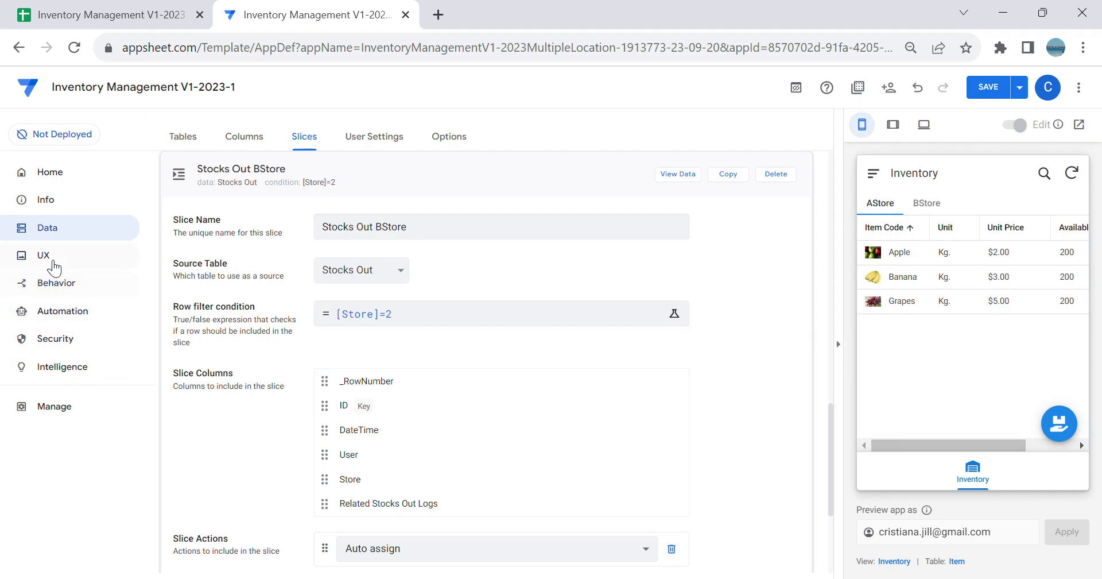
Step: Create a new view that uses the Stocks Out AStore slice as its data
left_click(49, 259)
left_click(203, 222)
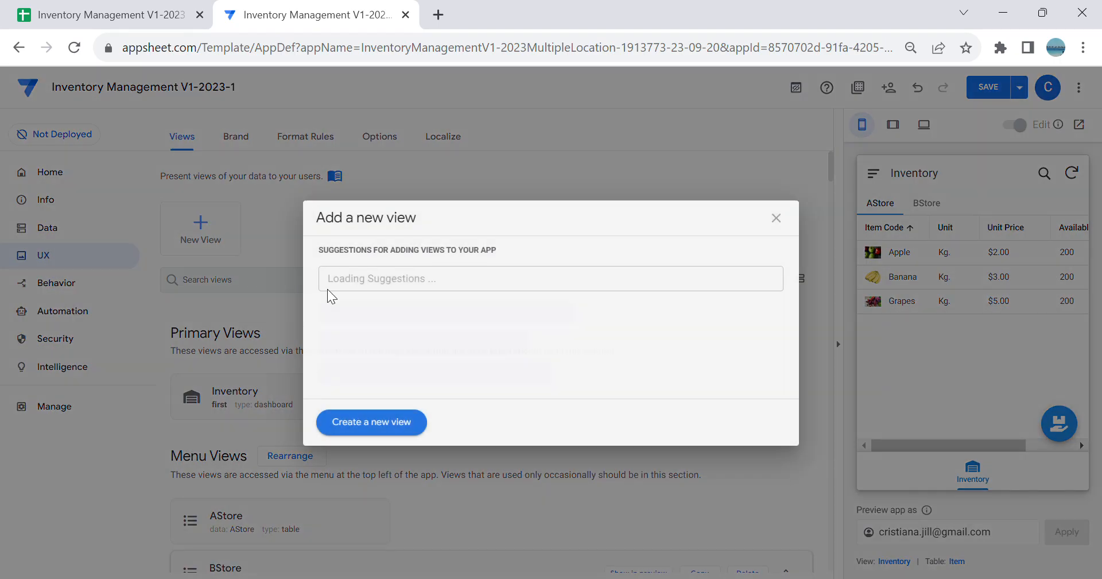
left_click(370, 421)
scroll(489, 376, "down", 3)
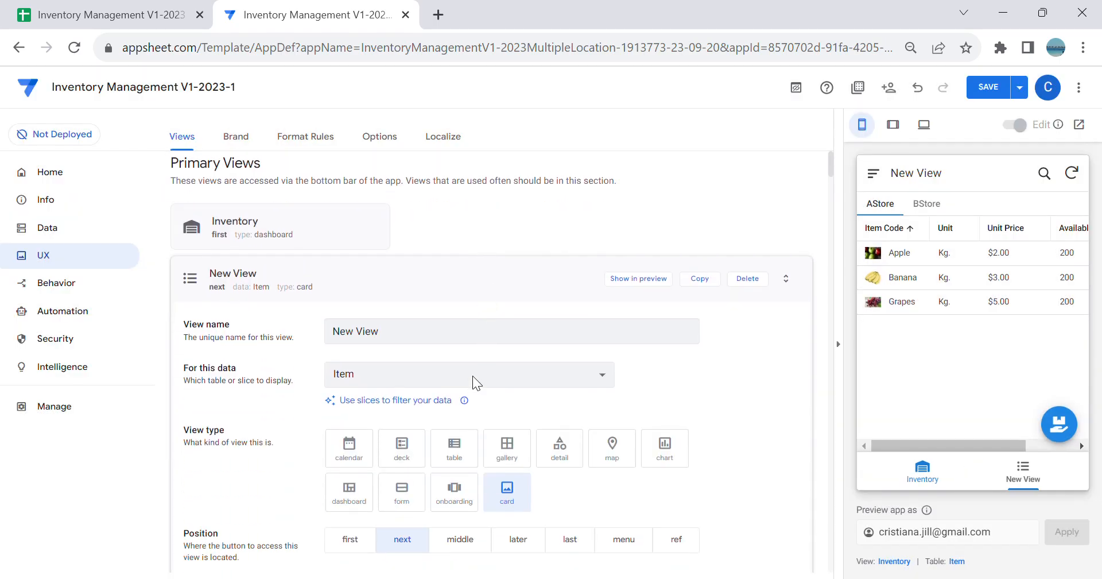
left_click(442, 374)
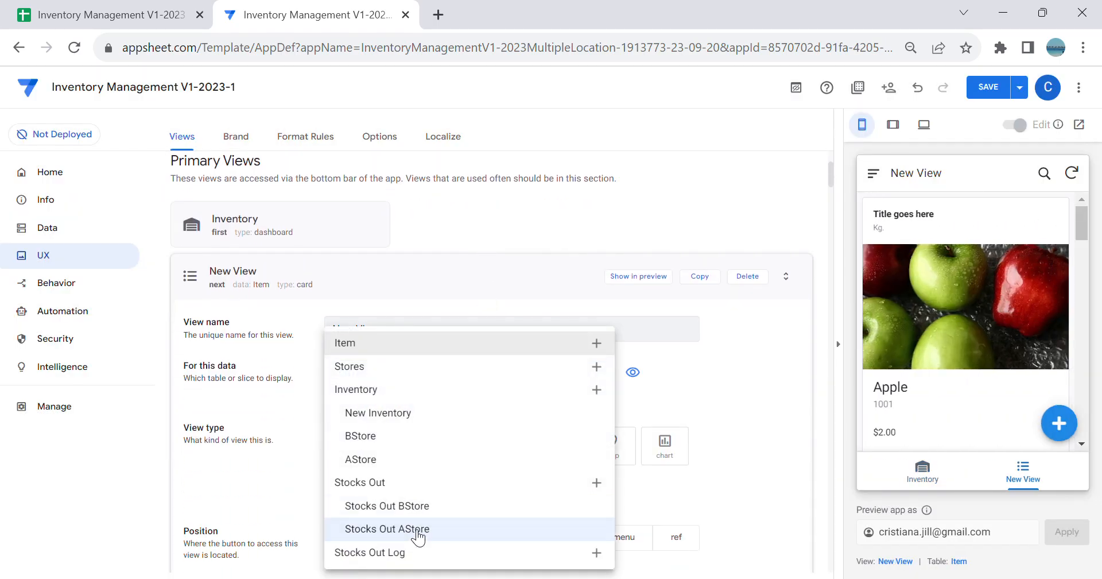
left_click(434, 533)
Step: Name the new view SO AStore and set its view type to table
triple_click(443, 335)
key("BackSpace")
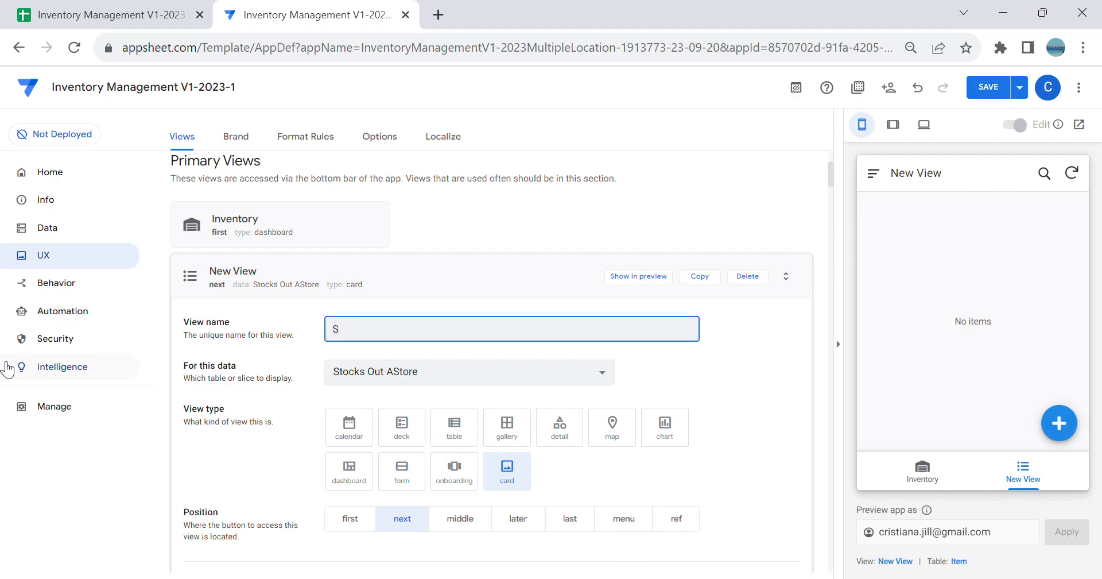
type("SO AStore")
key("Tab")
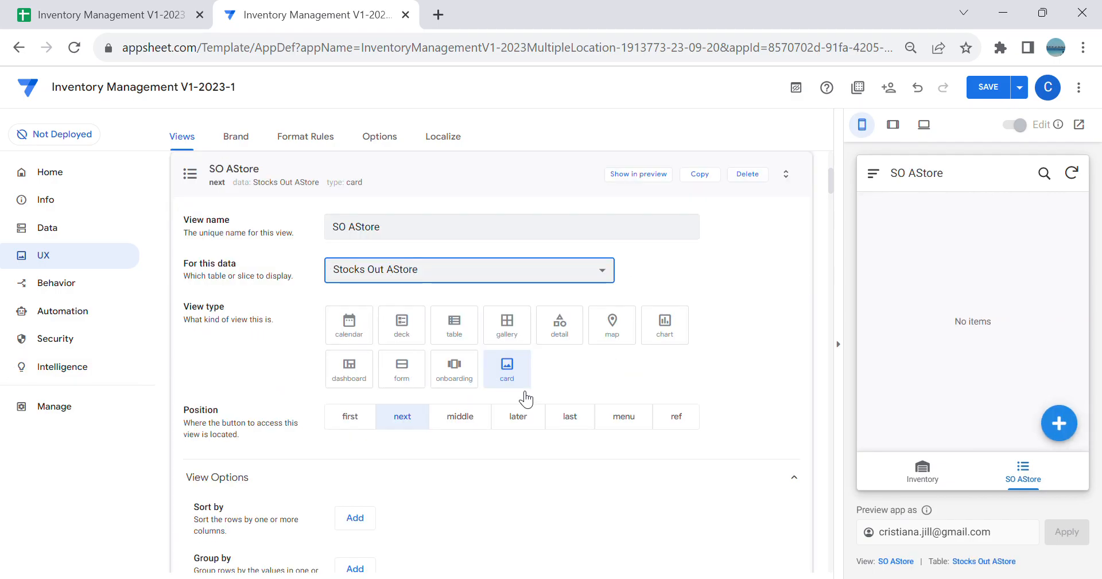
left_click(459, 328)
Step: Sort the SO AStore view by DateTime in descending order
scroll(487, 361, "down", 1)
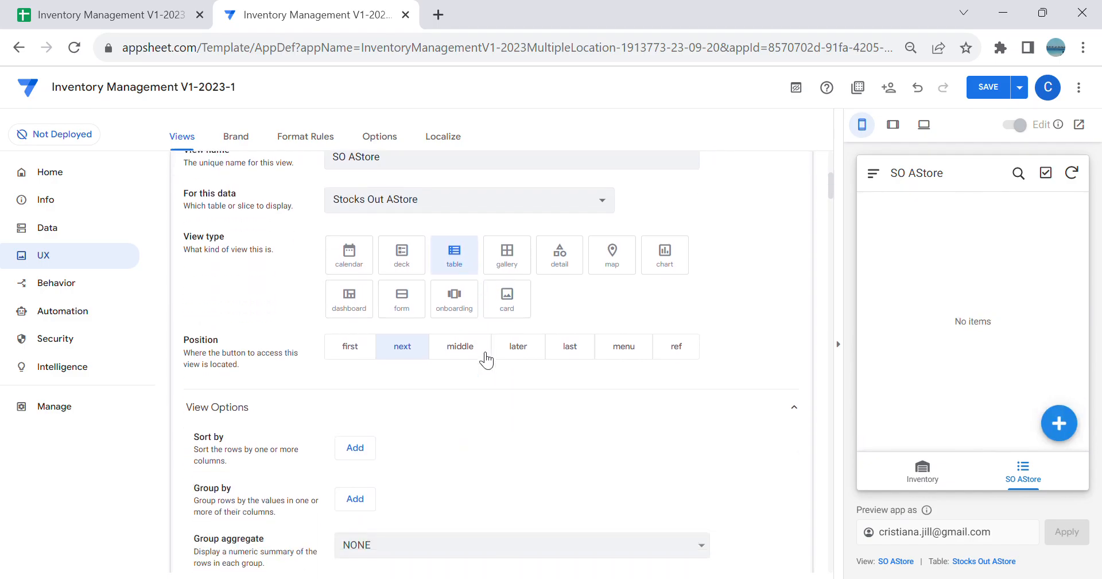
left_click(365, 436)
left_click(415, 441)
left_click(424, 488)
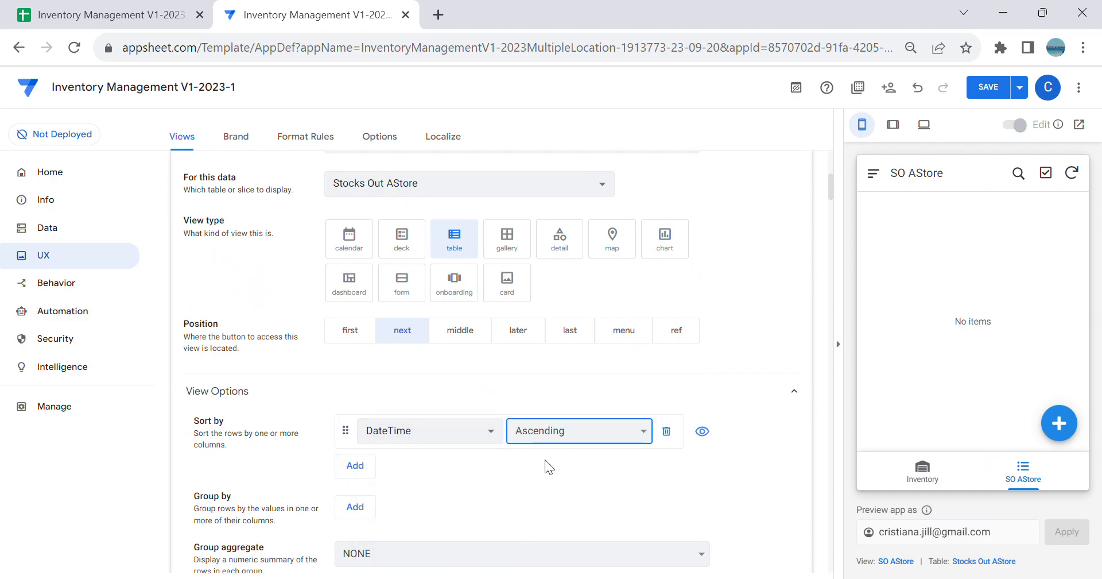
scroll(517, 465, "down", 3)
Step: Set the column order of the SO AStore view to DateTime followed by User
left_click(372, 451)
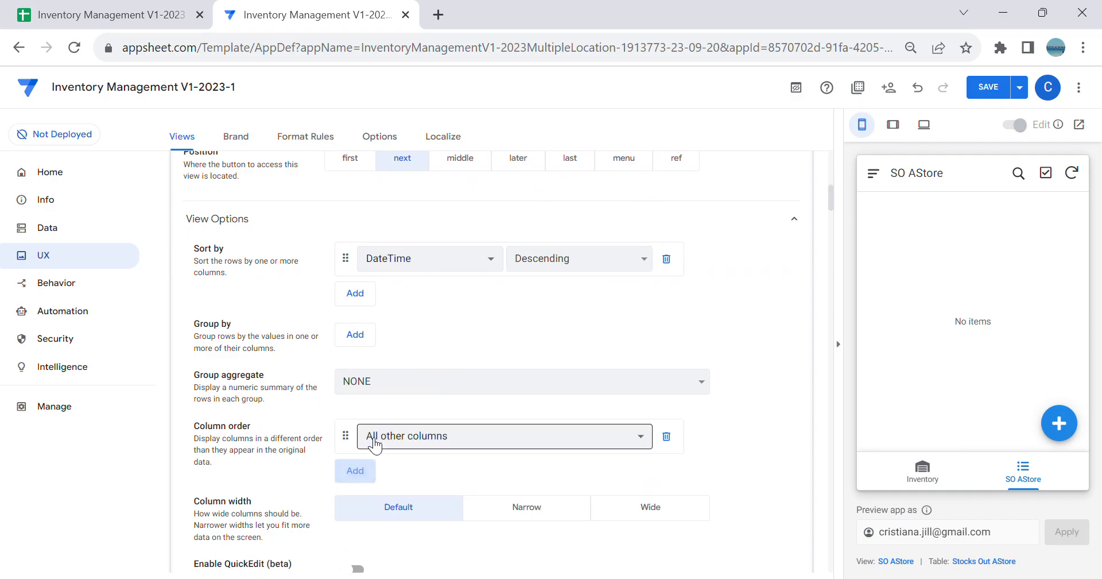
left_click(408, 445)
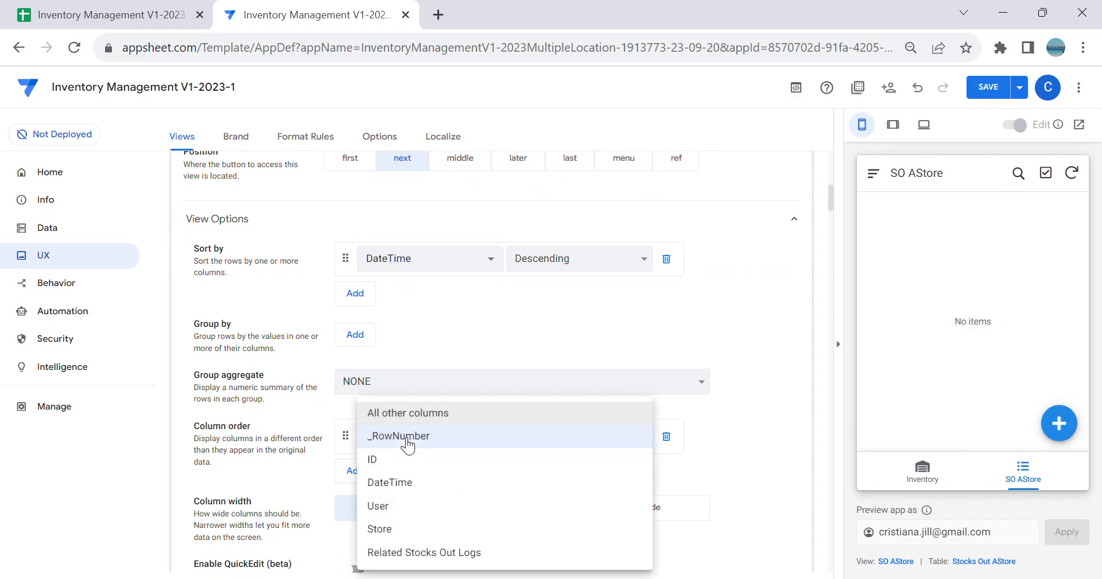
left_click(408, 484)
left_click(370, 468)
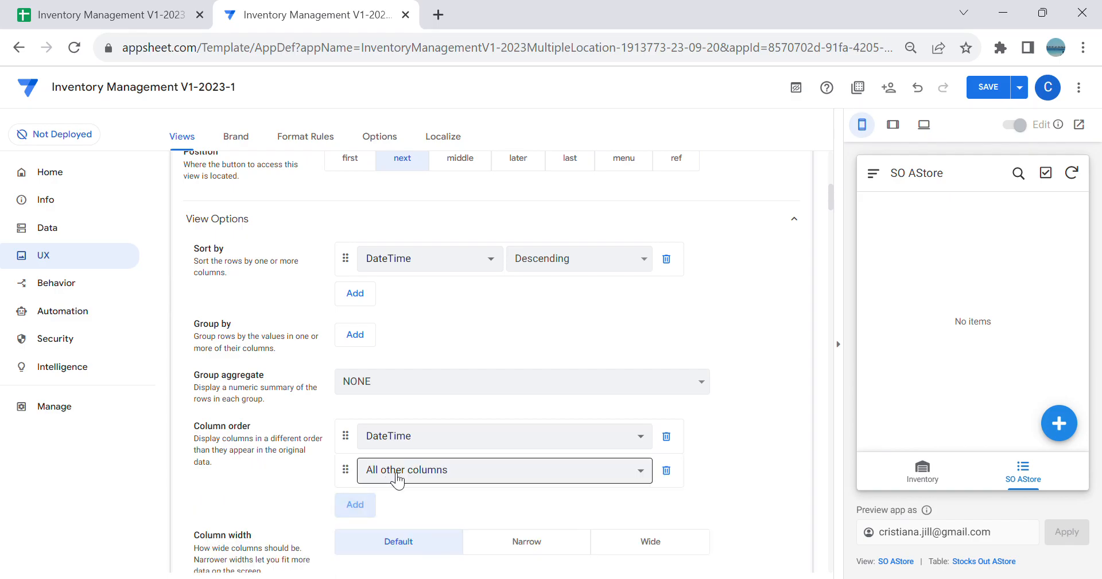
left_click(395, 470)
left_click(411, 508)
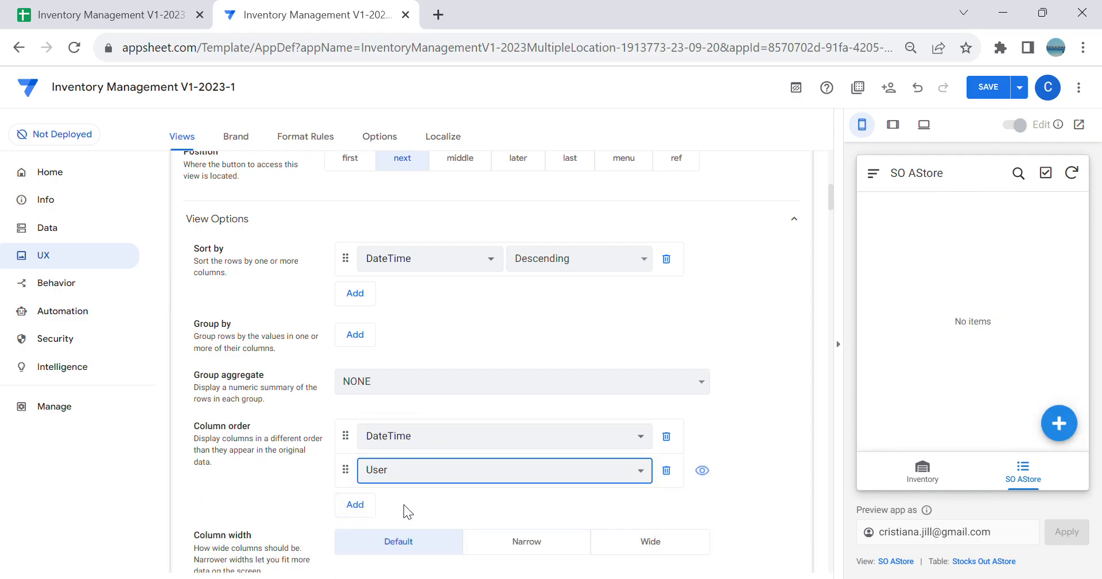
left_click(372, 516)
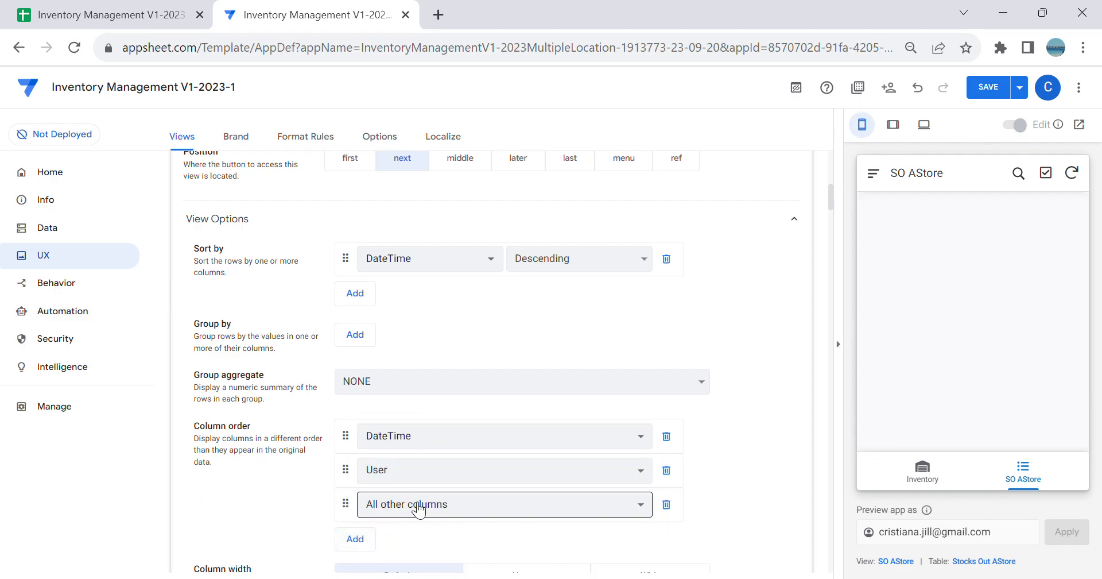
left_click(419, 505)
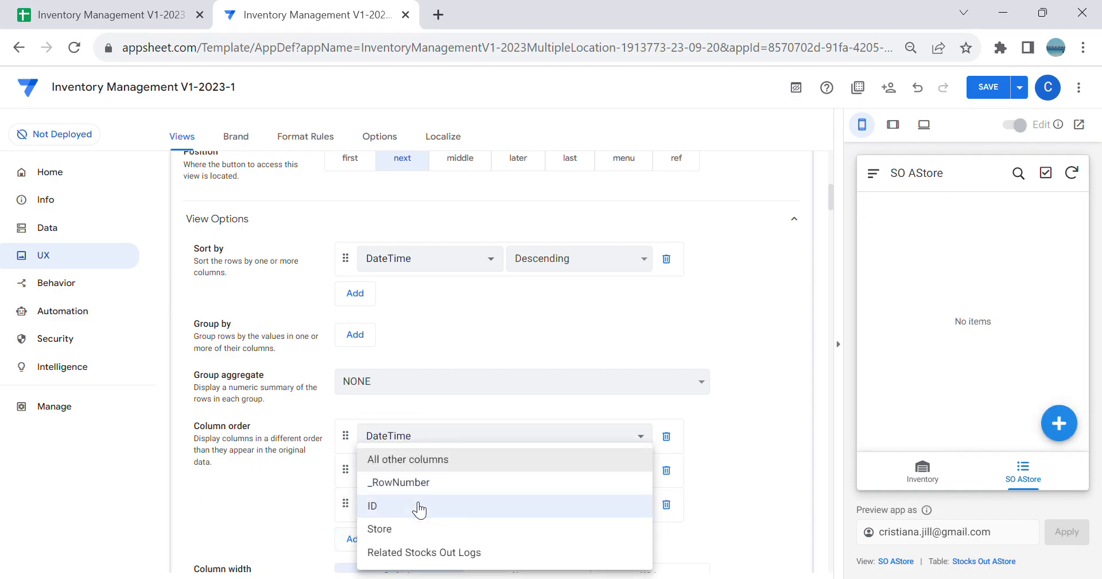
left_click(424, 538)
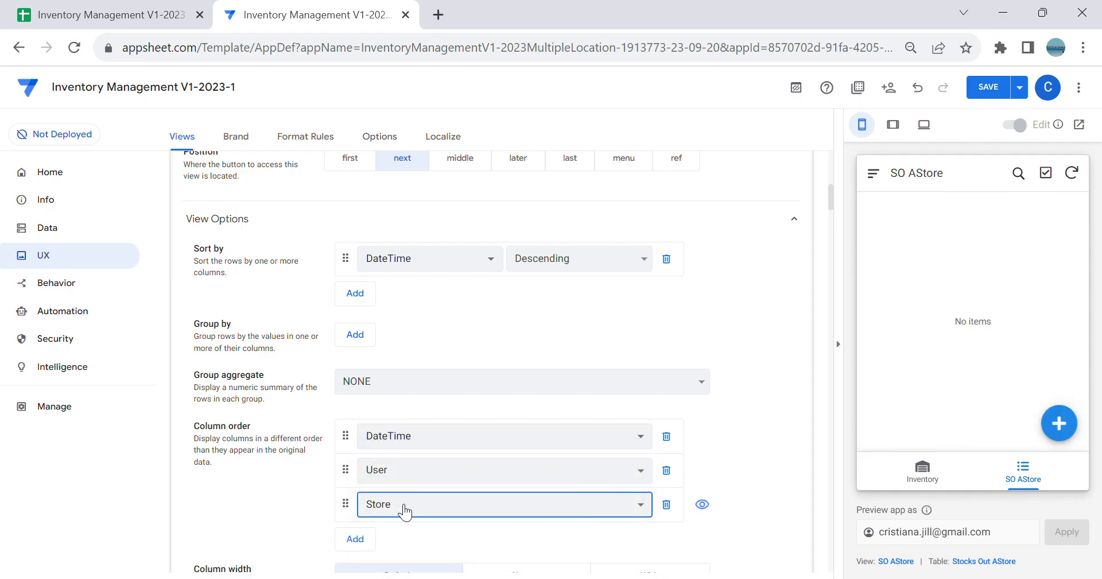
left_click(496, 514)
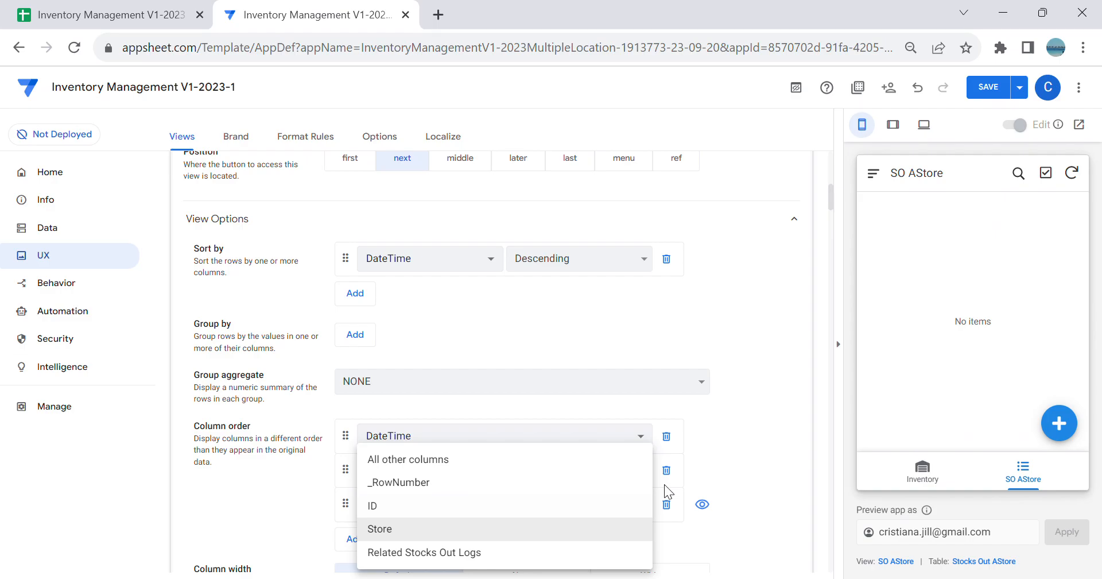
left_click(670, 508)
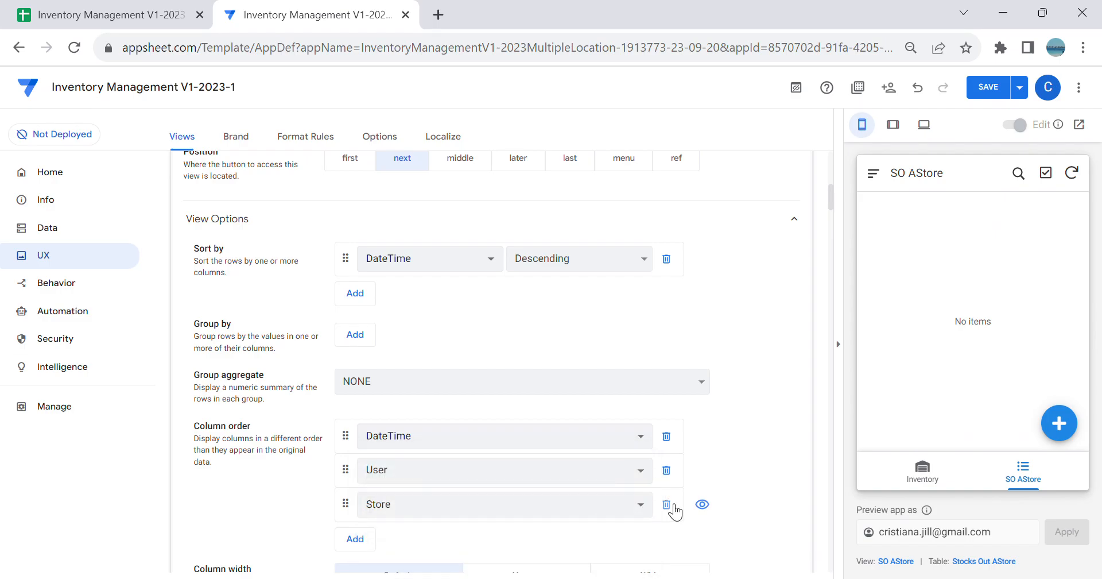
left_click(667, 504)
Step: Set the position of the SO AStore view to menu
scroll(732, 388, "down", 2)
scroll(731, 386, "up", 5)
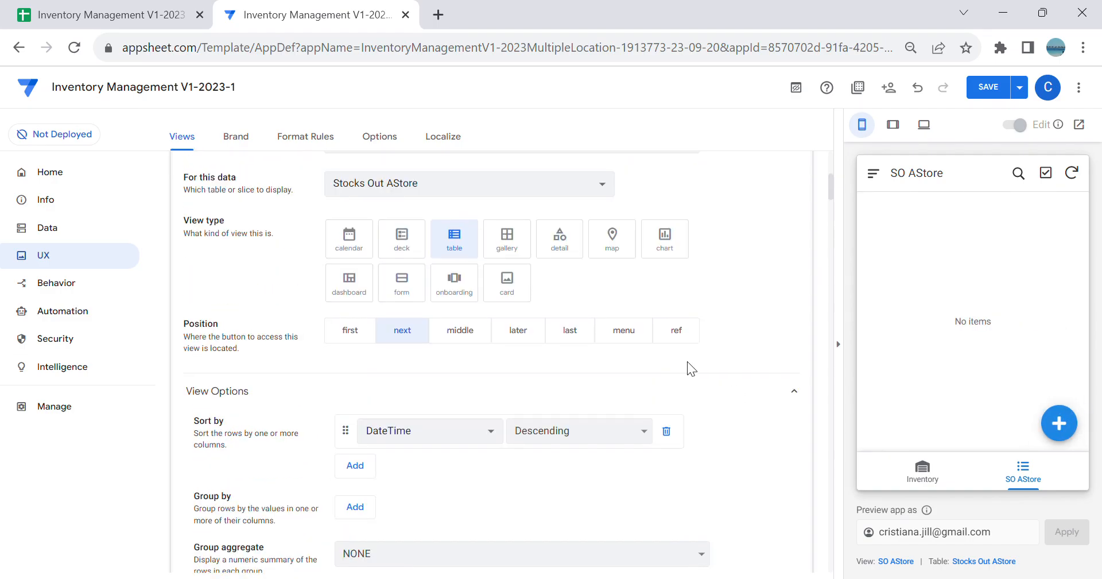
left_click(631, 334)
scroll(714, 400, "down", 5)
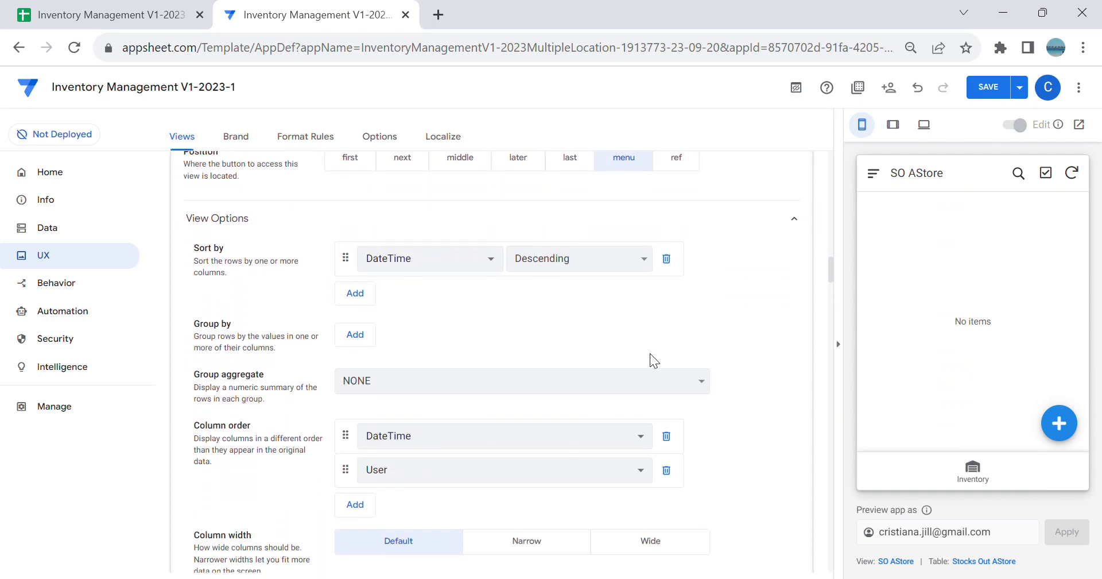
Step: Copy the SO AStore view as SO BStore and switch the copy's data to the Stocks Out BStore slice
scroll(660, 365, "down", 3)
scroll(712, 362, "down", 1)
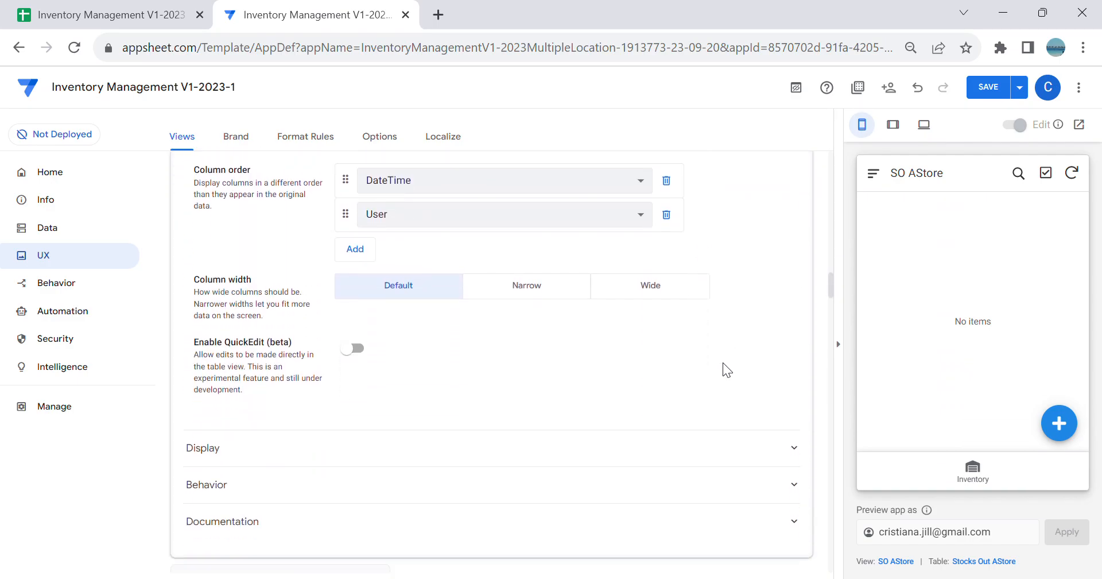
scroll(715, 362, "up", 10)
scroll(715, 361, "down", 1)
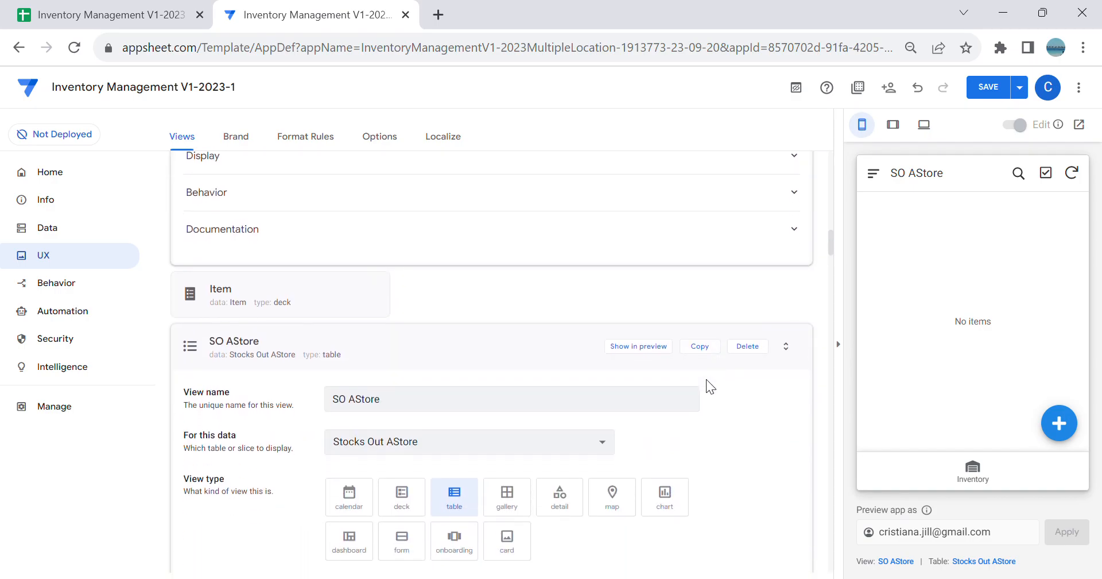
left_click(700, 346)
left_click(424, 237)
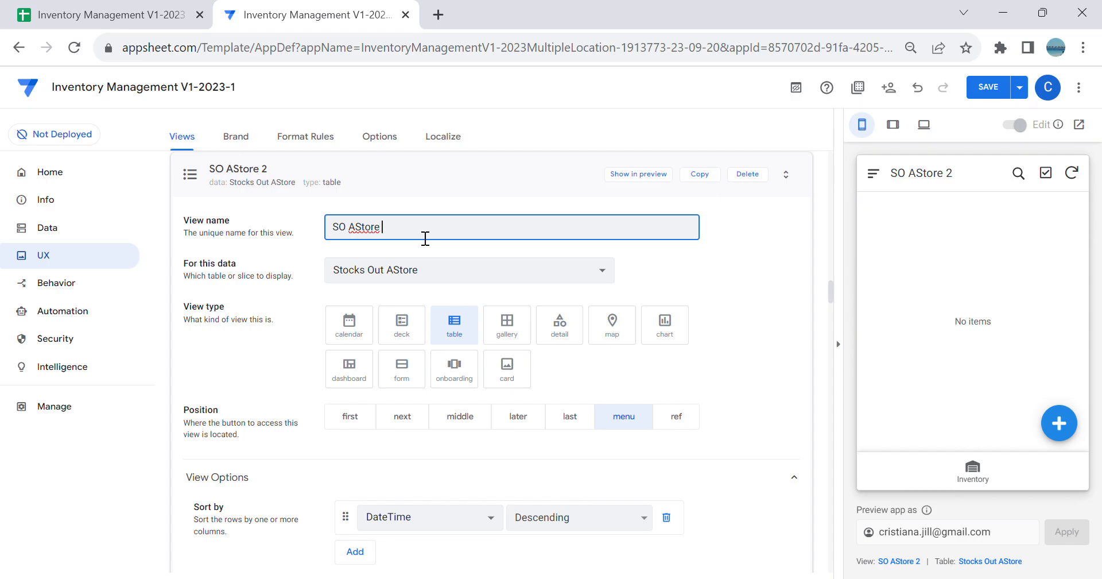
key("BackSpace")
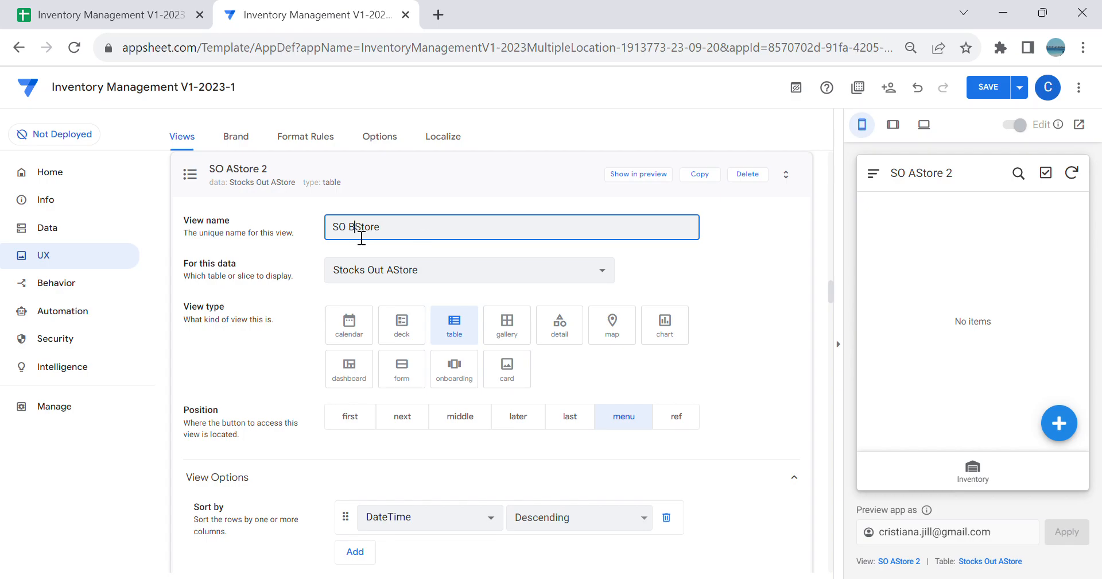
left_click(463, 274)
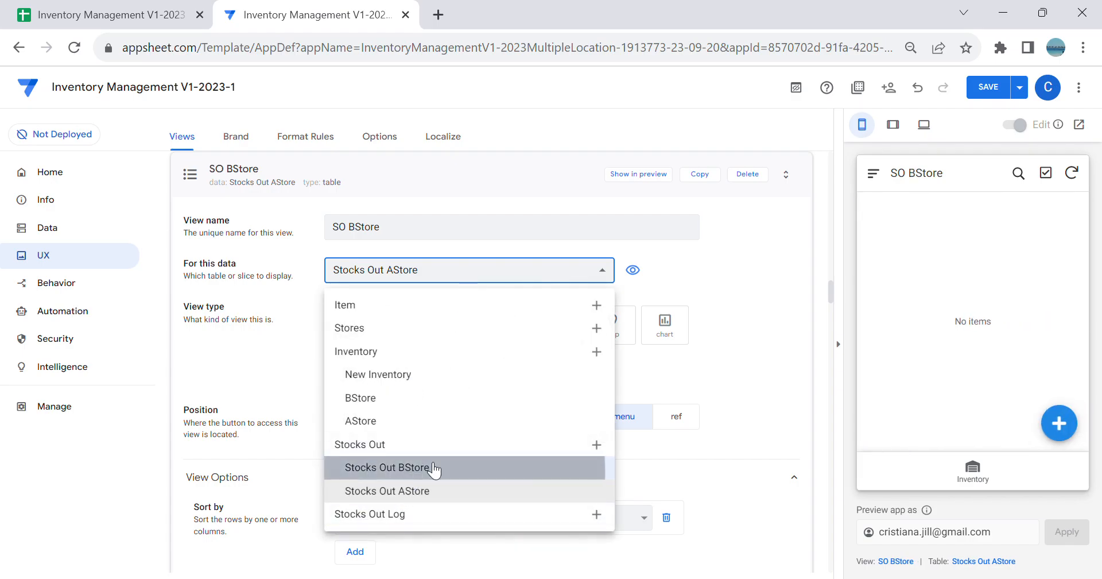
left_click(402, 467)
Step: Create a new view named Stocks Out and set its view type to dashboard
scroll(638, 353, "up", 20)
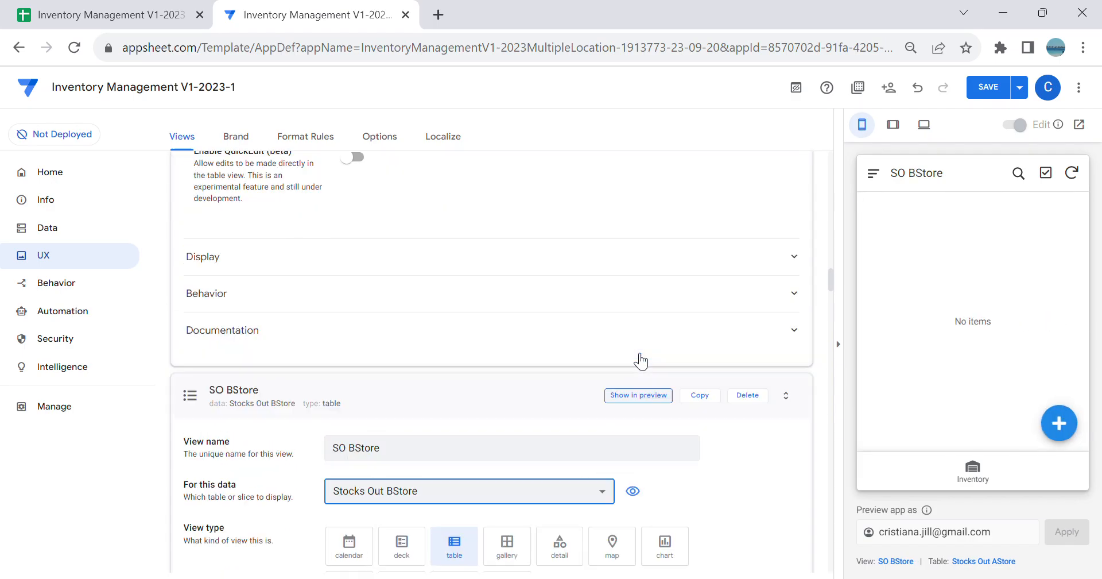
scroll(643, 347, "up", 10)
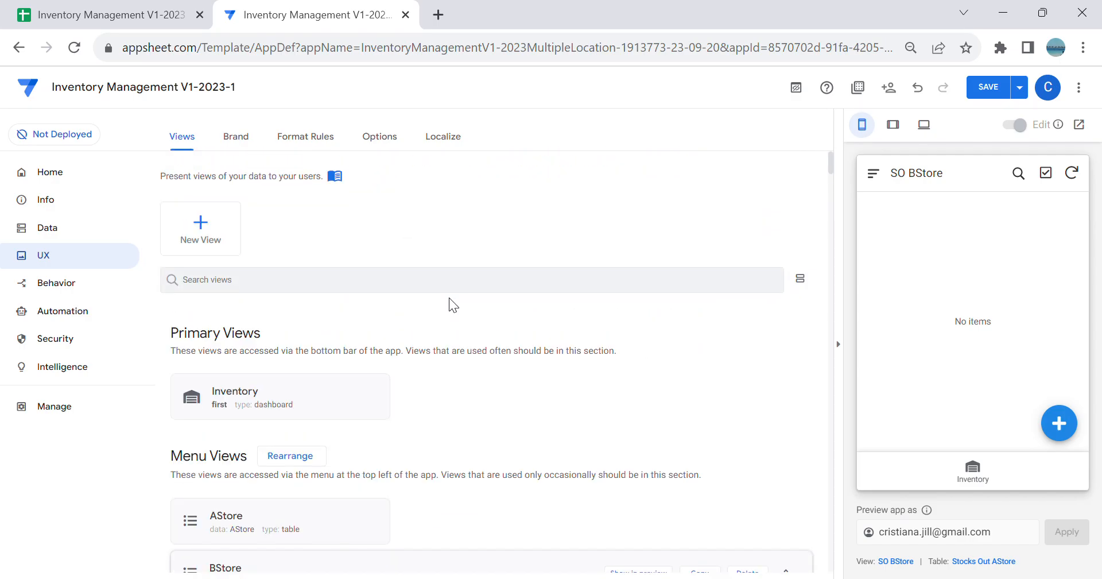
left_click(205, 241)
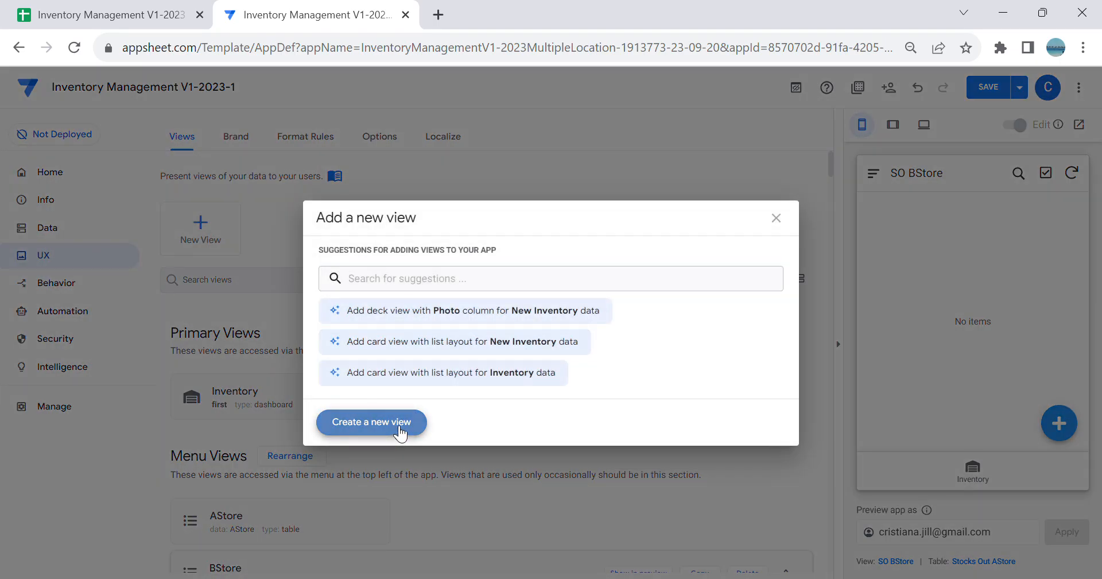
left_click(393, 424)
left_click_drag(419, 425, 1, 456)
key("BackSpace")
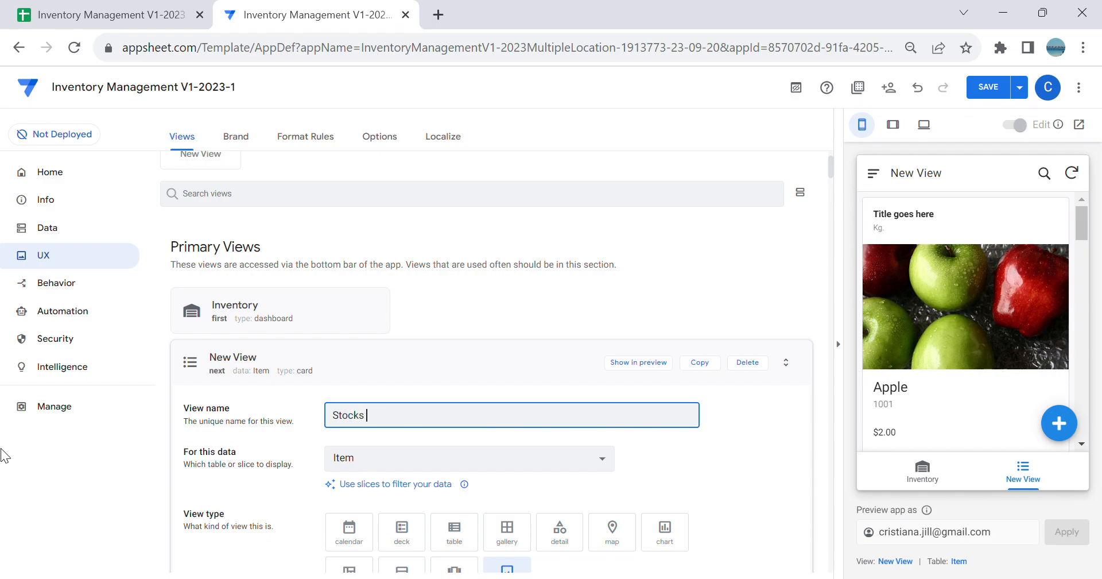
key("Tab")
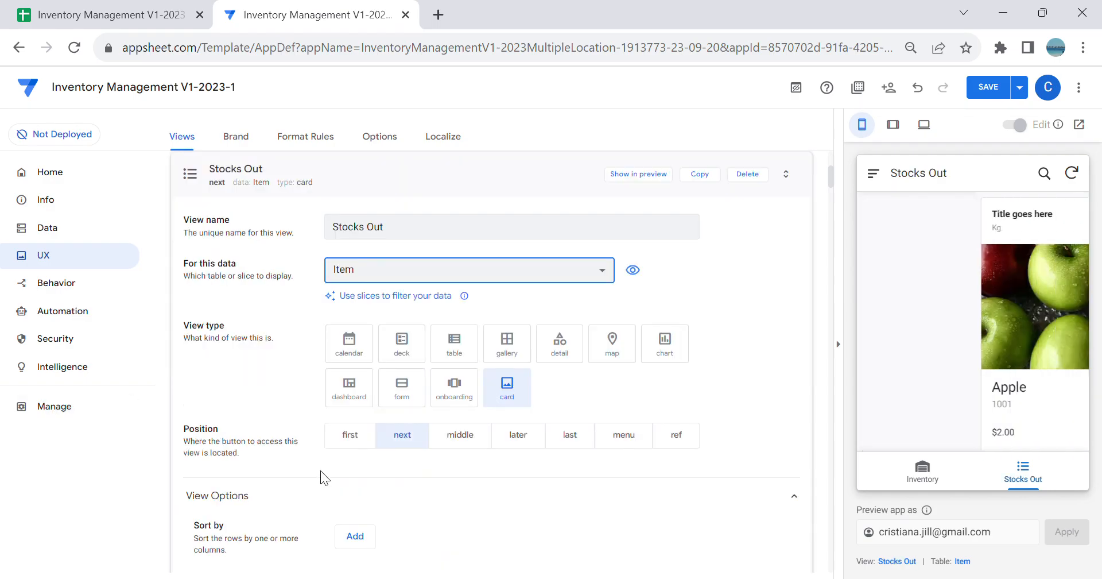
left_click(361, 395)
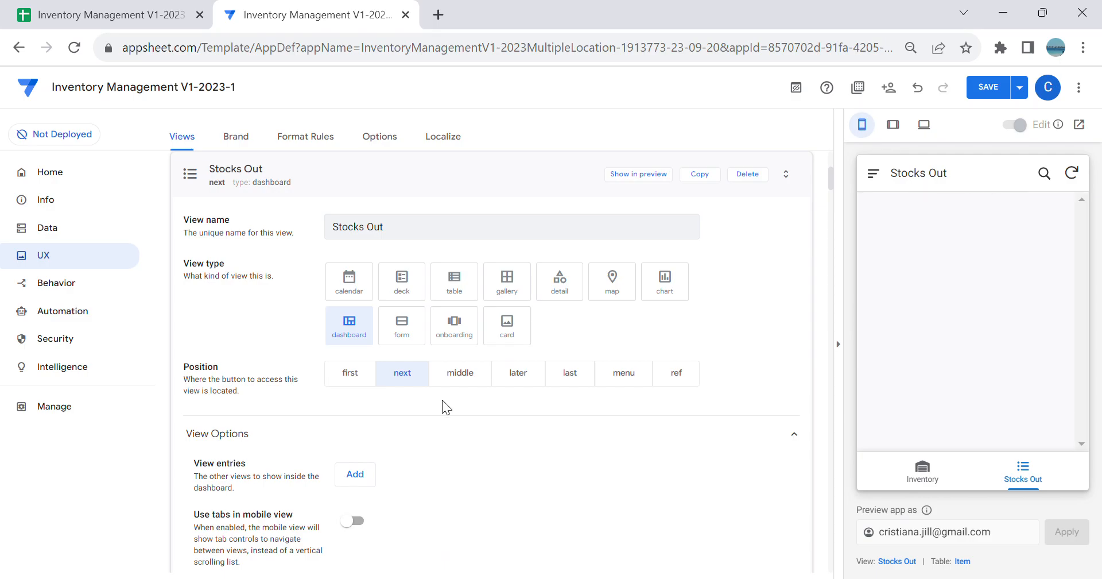
Step: Enable tabs in mobile view for the Stocks Out dashboard and add SO AStore and SO BStore as its view entries
scroll(443, 400, "down", 3)
left_click(354, 349)
left_click(358, 303)
left_click(408, 307)
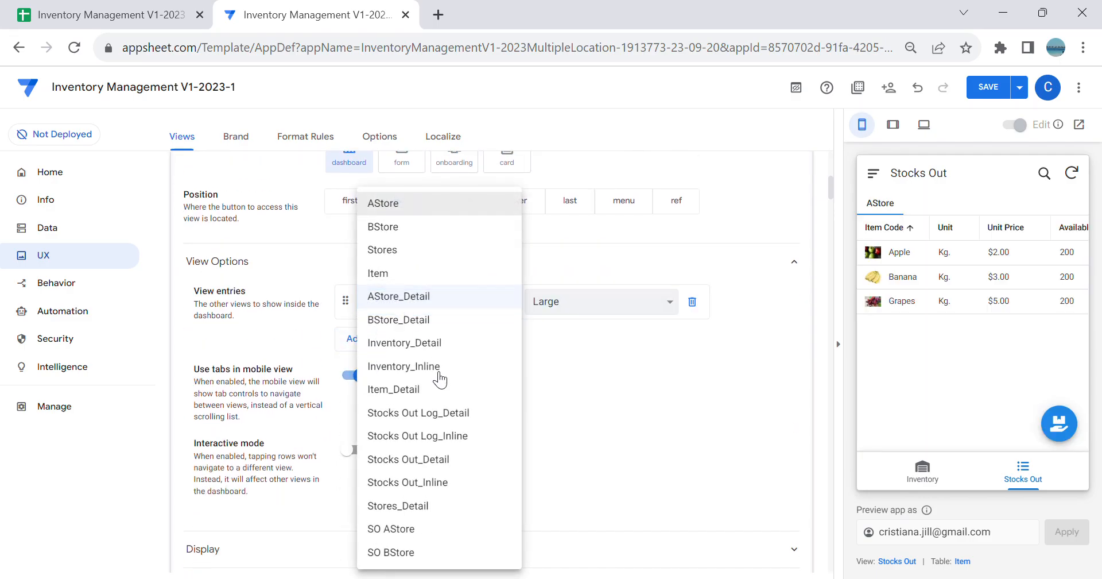
left_click(445, 540)
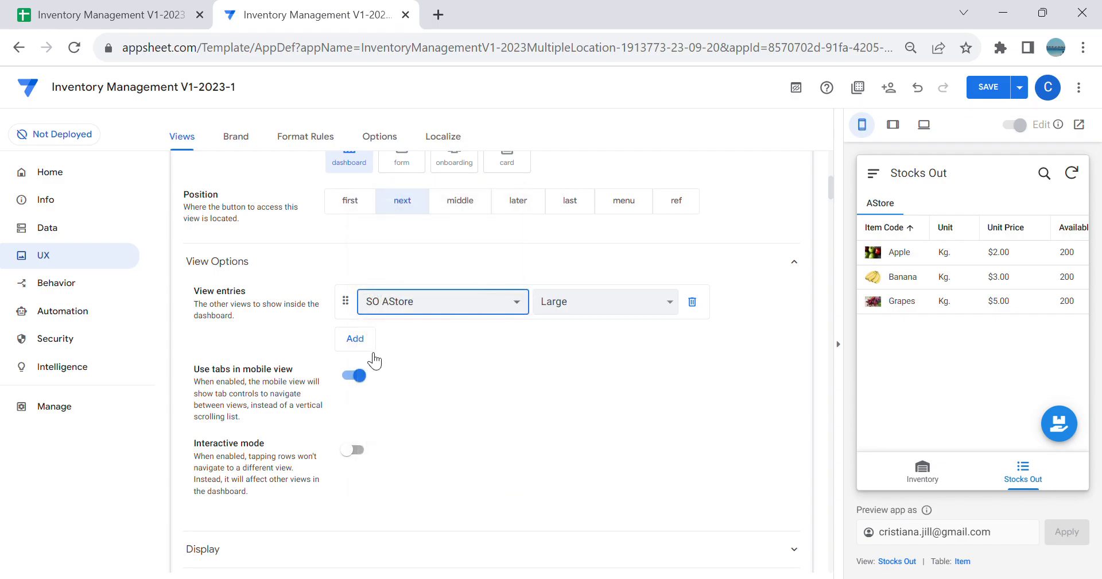
left_click(367, 345)
left_click(388, 347)
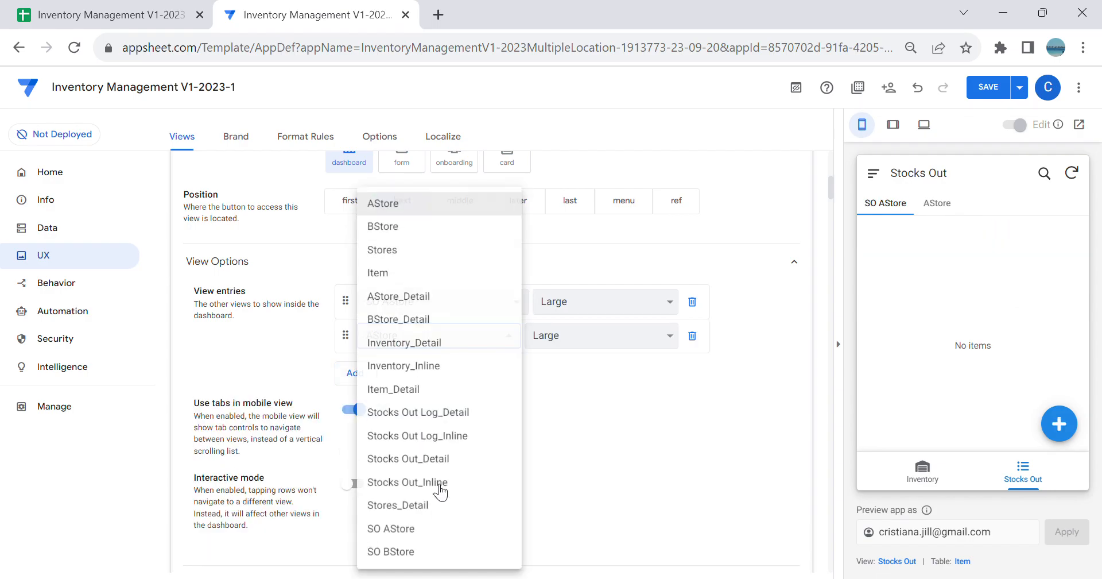
left_click(438, 551)
Step: Set the Stocks Out dashboard's display icon to the solid hand holding a box, found by searching for hand
scroll(654, 438, "down", 5)
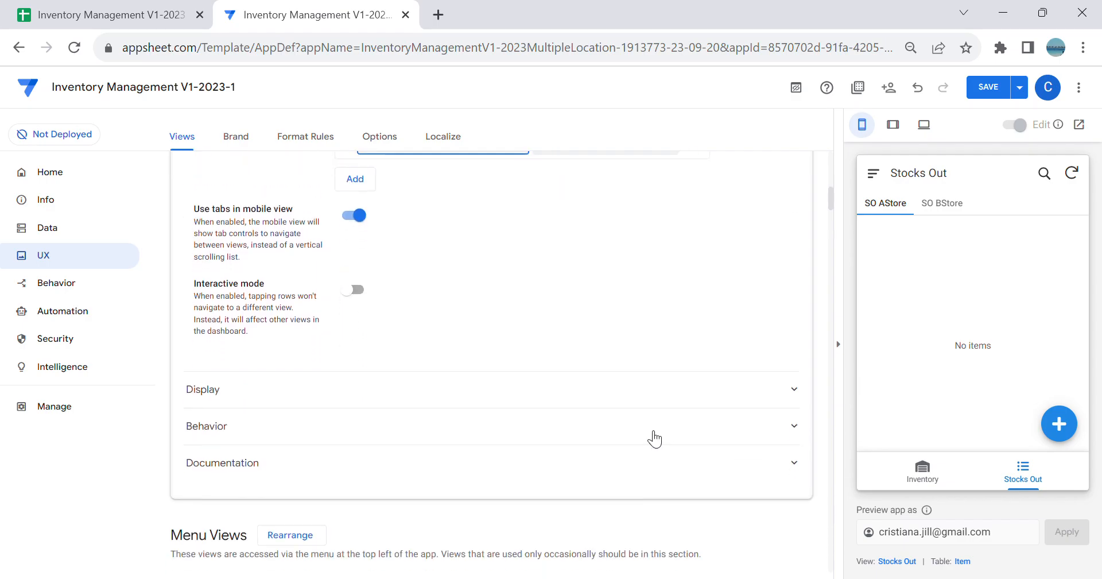
left_click(400, 326)
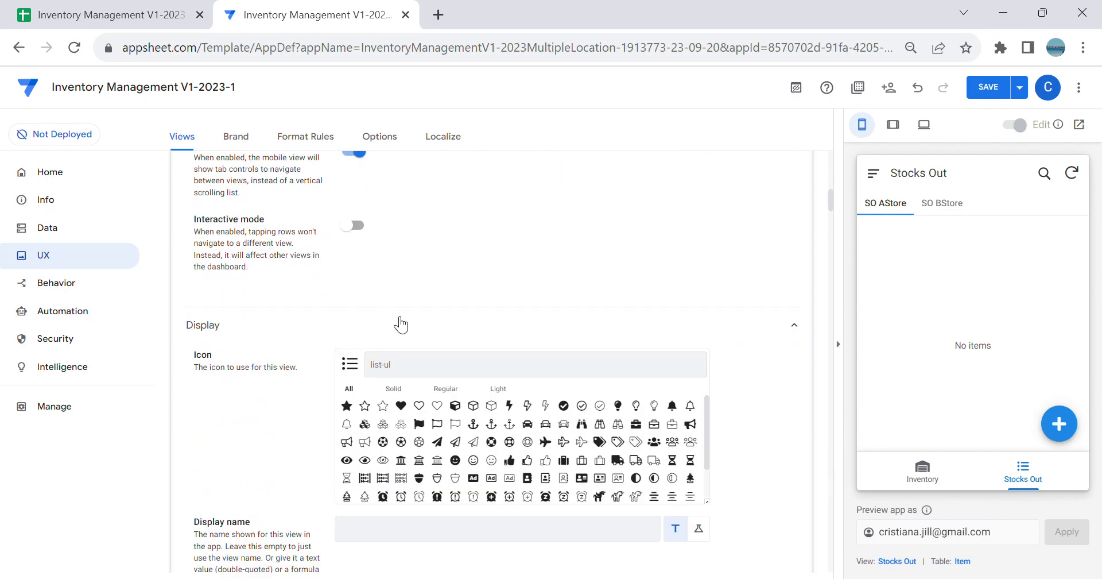
type("hand")
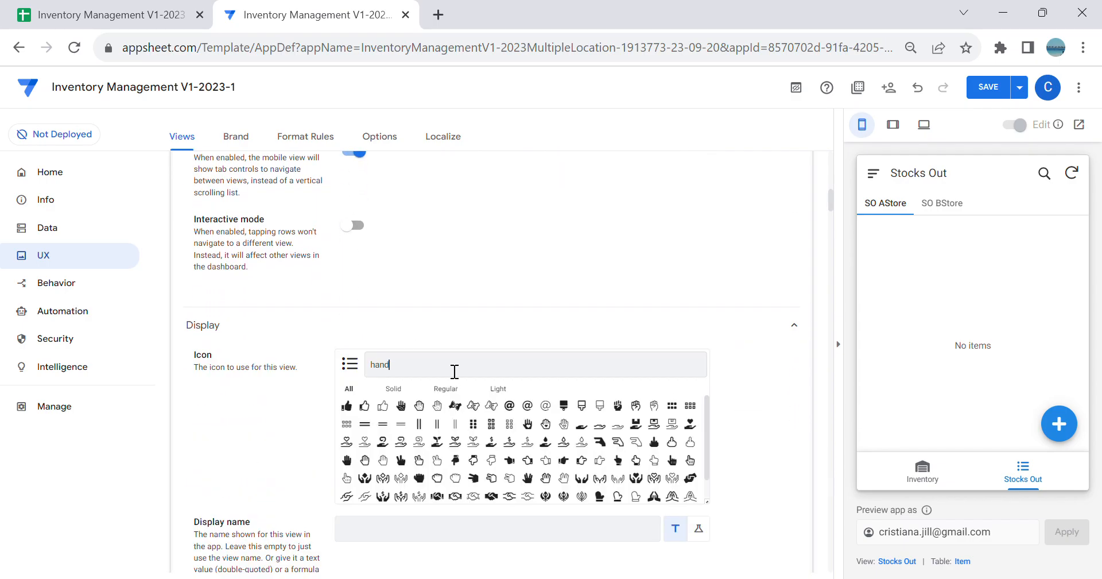
left_click(635, 423)
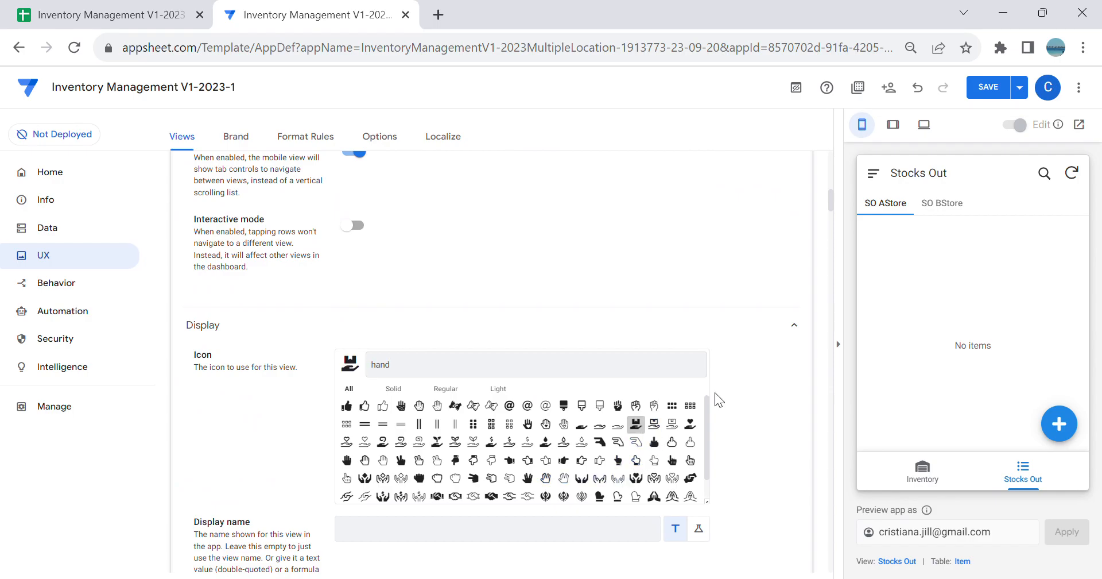
left_click_drag(406, 363, 215, 386)
key("BackSpace")
type("de")
key("BackSpace")
key("BackSpace")
type("hand")
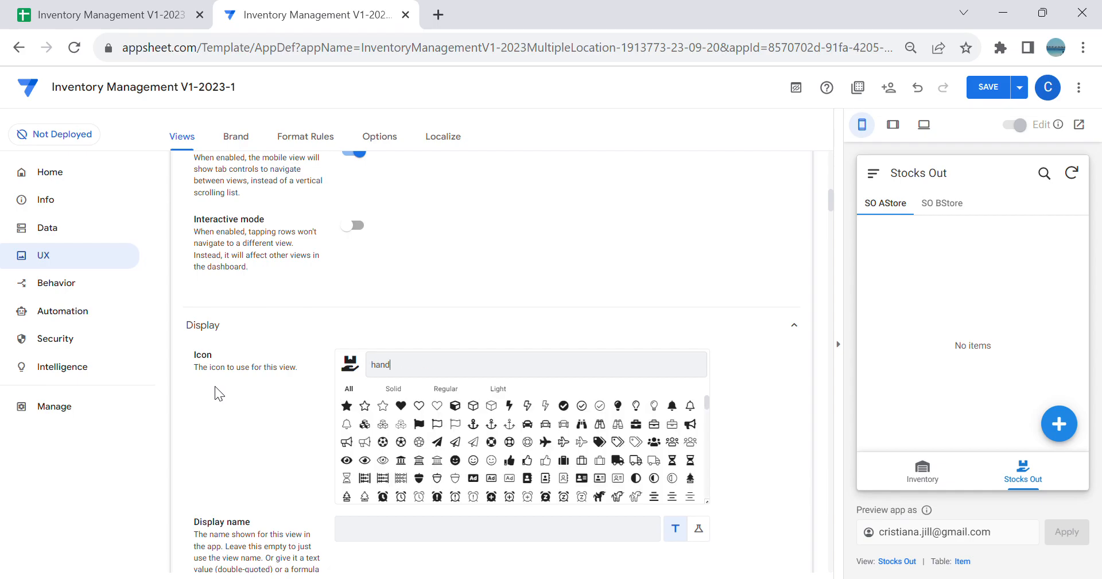
left_click(639, 427)
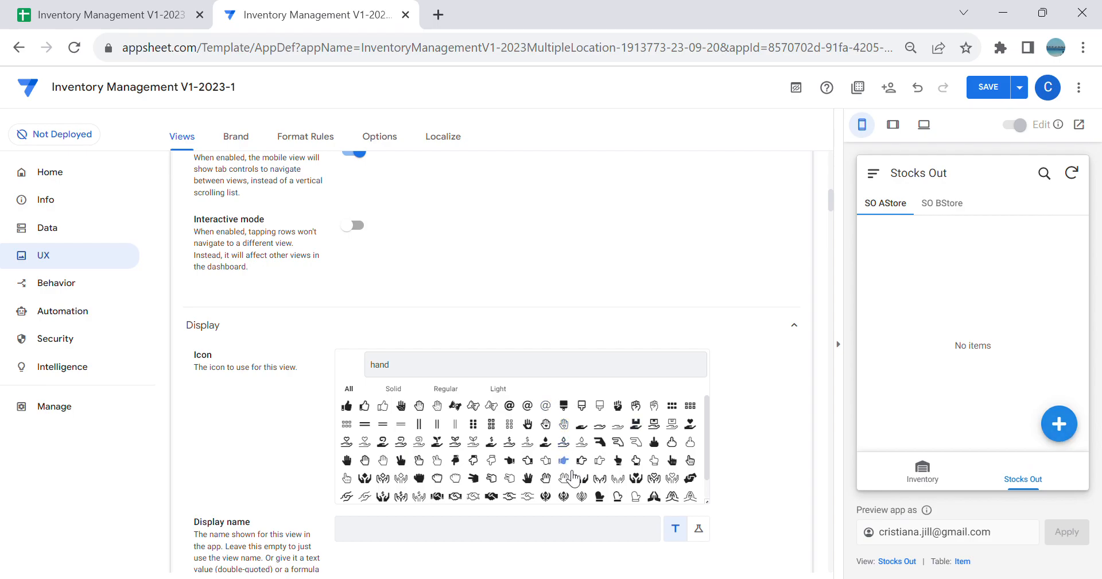
left_click(637, 425)
Step: Check the SO AStore and SO BStore tabs in the app preview and save the app
left_click(890, 206)
left_click(948, 203)
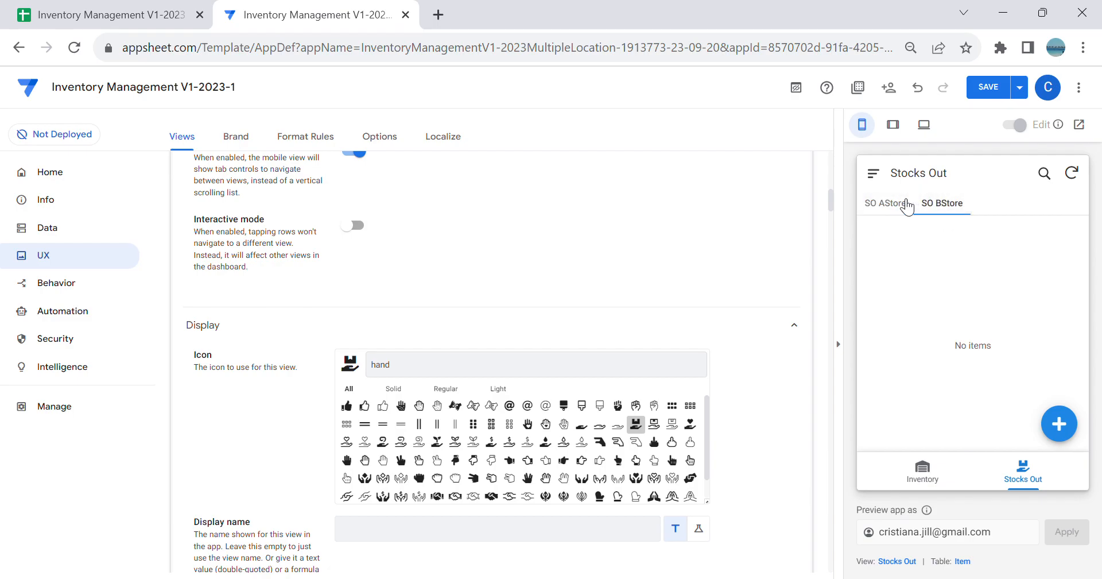
left_click(988, 87)
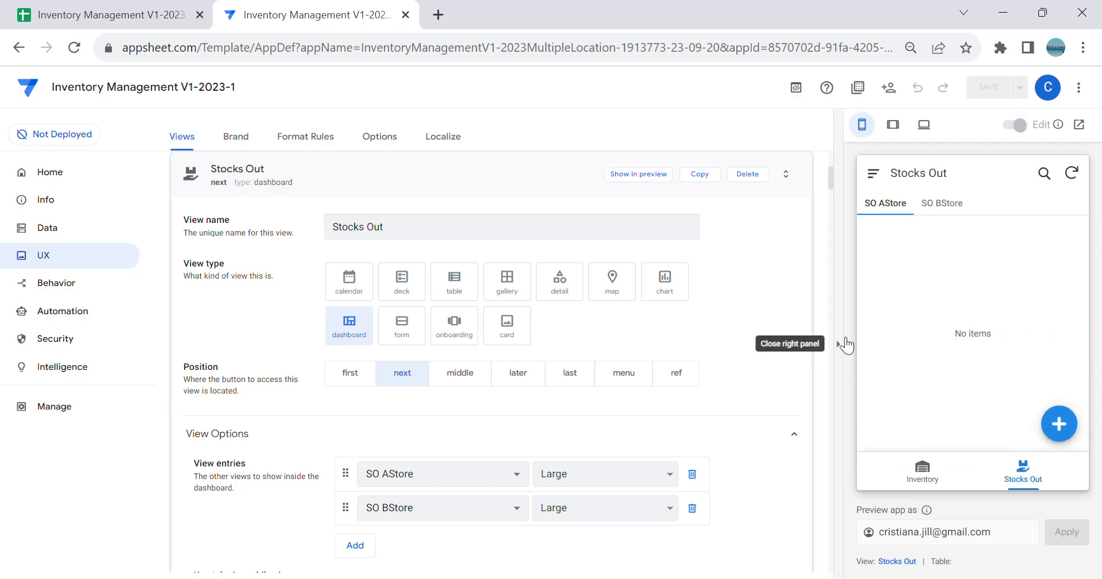
Step: Set the prominence of the Stocks Out table's system-generated Add action to Do not display
left_click(73, 285)
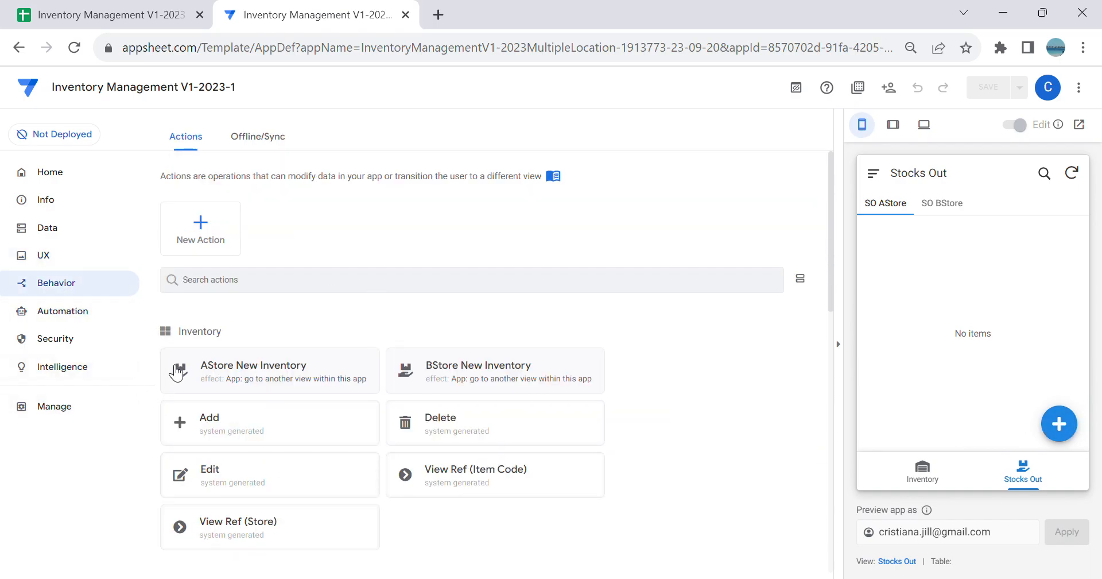
scroll(319, 389, "down", 5)
scroll(320, 385, "down", 3)
left_click(342, 347)
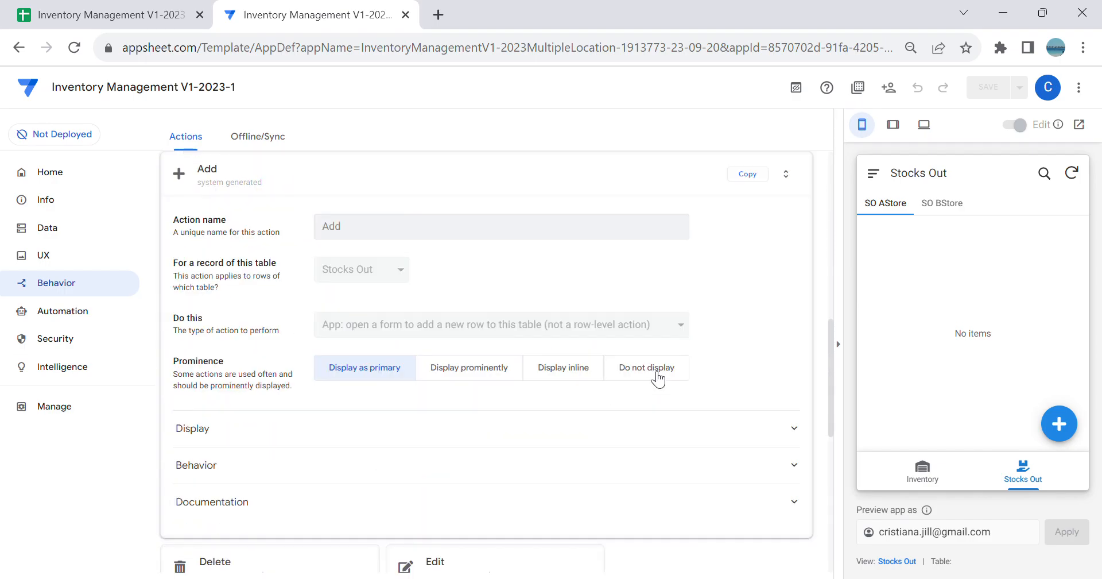
left_click(682, 369)
scroll(517, 382, "up", 5)
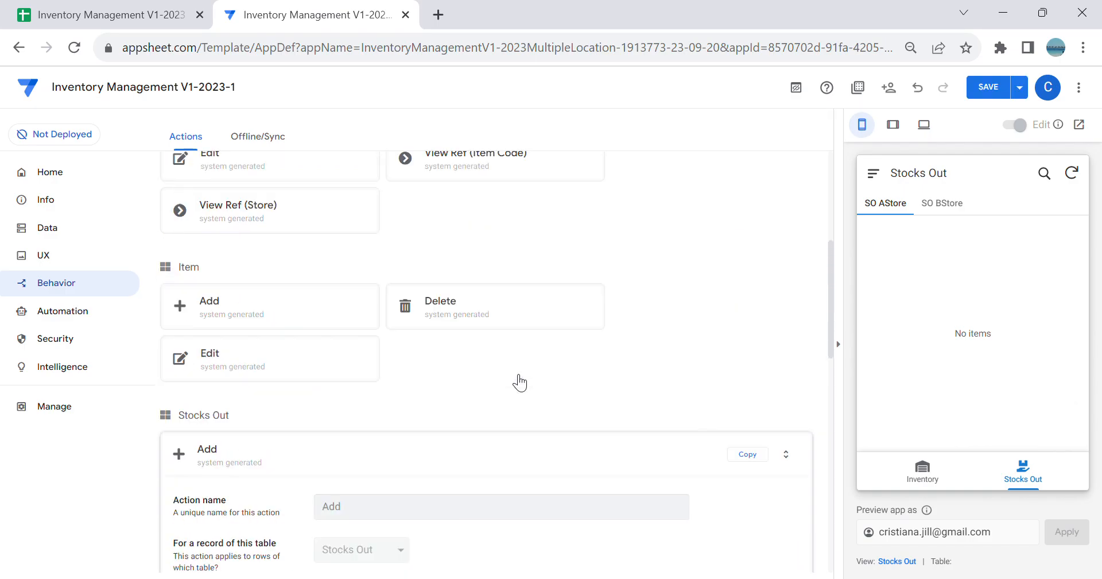
scroll(471, 428, "down", 1)
left_click(440, 425)
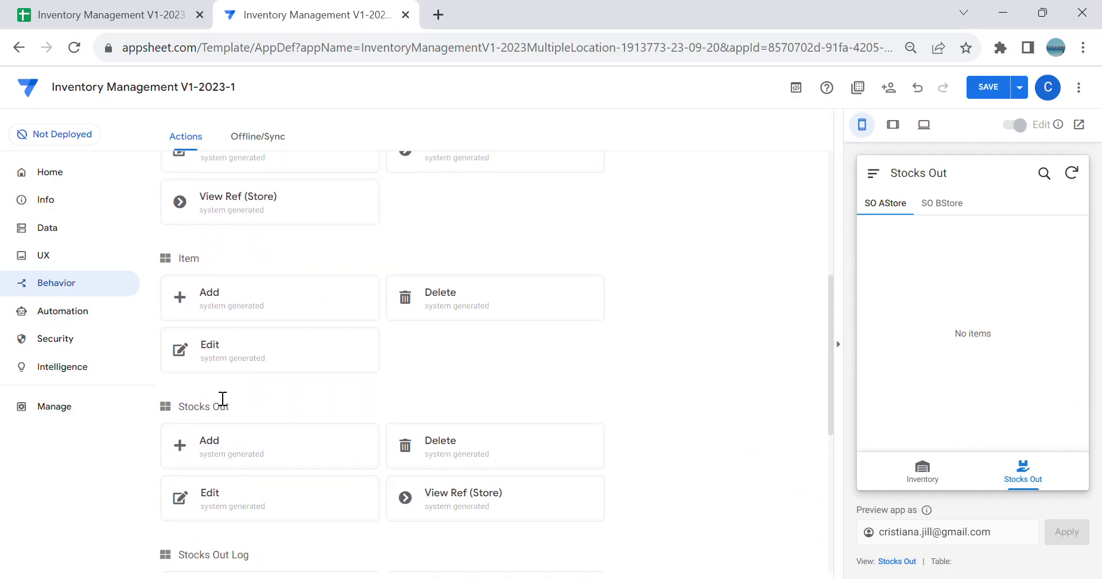
scroll(221, 396, "up", 6)
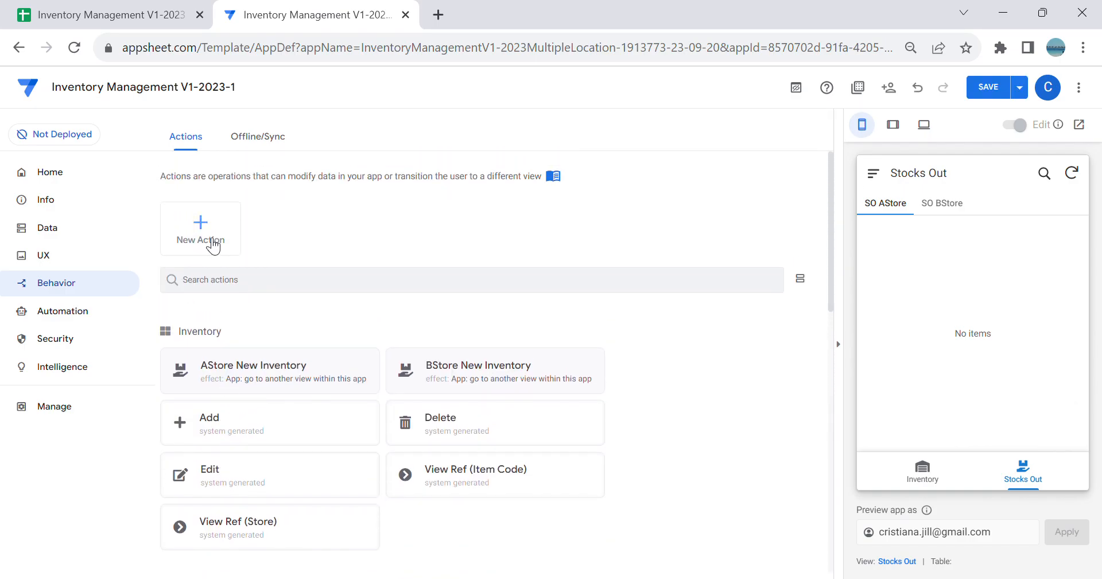
Step: Create a new slice named New Stocks Out with the Stocks Out table as its source
left_click(67, 229)
left_click(500, 485)
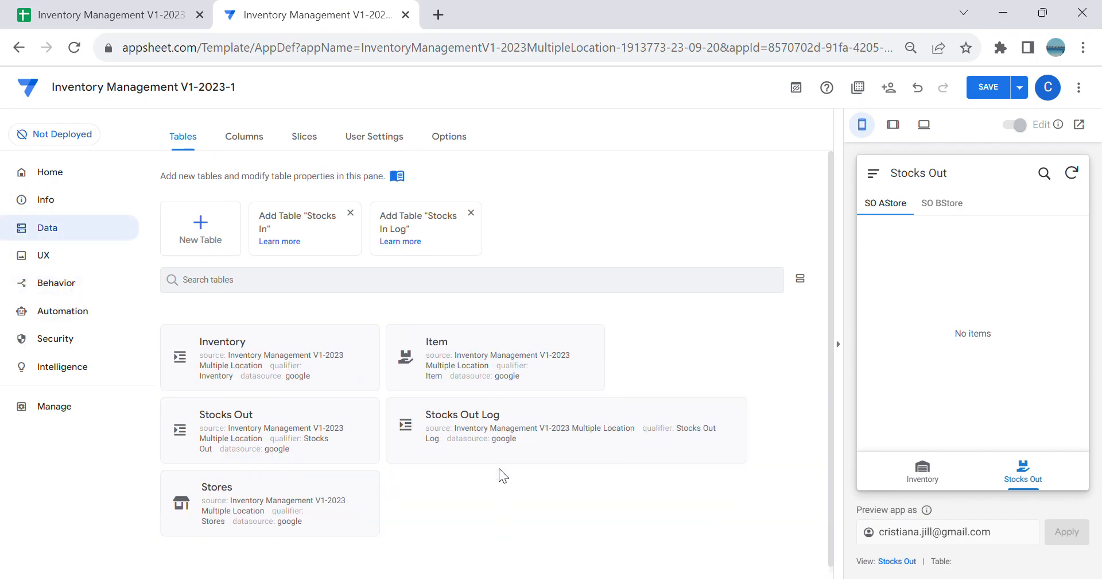
left_click(304, 138)
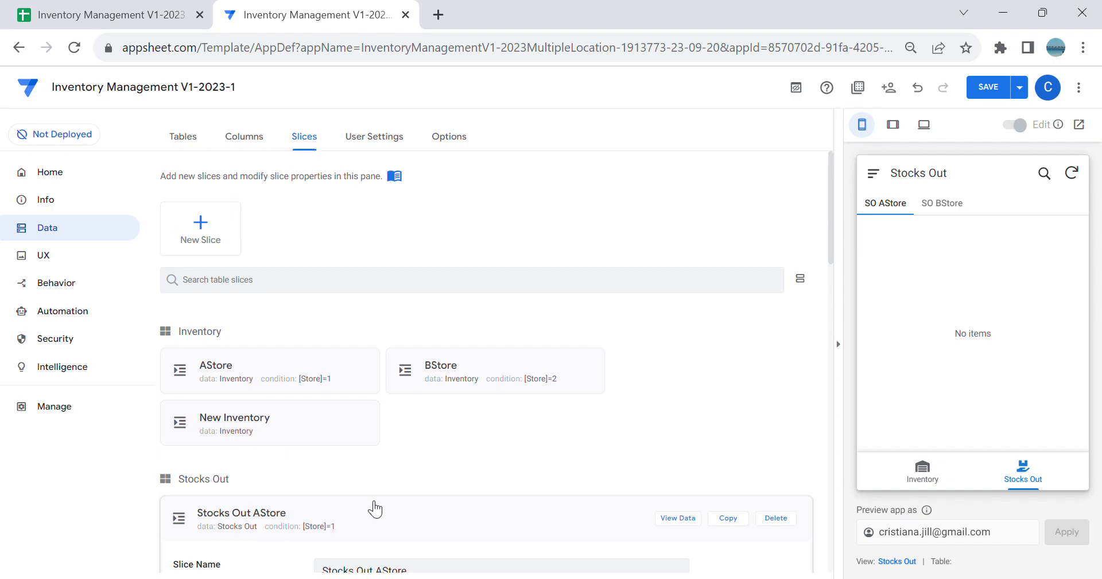
left_click(218, 240)
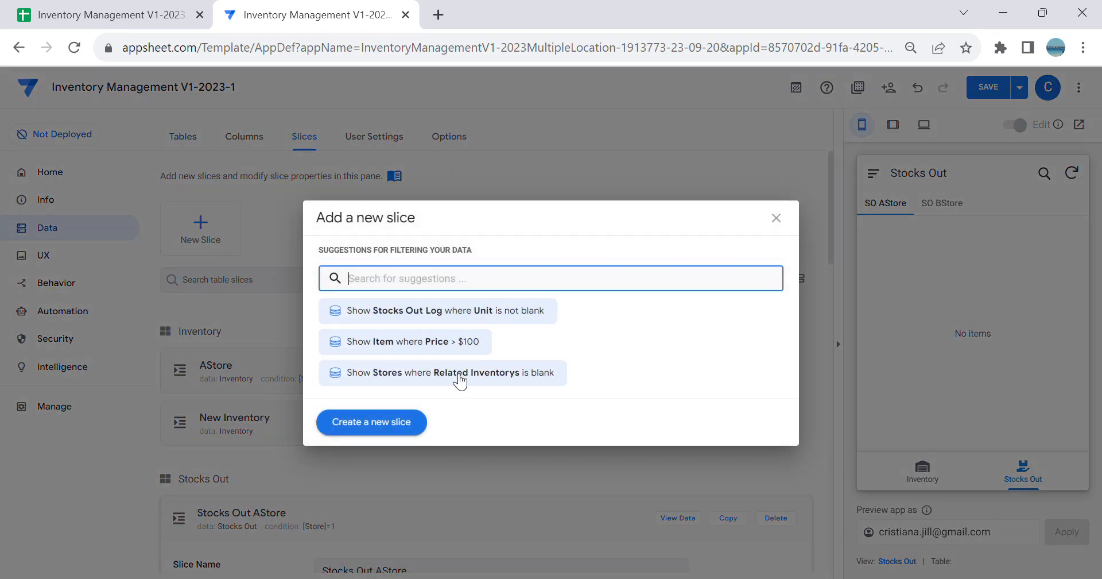
left_click(413, 424)
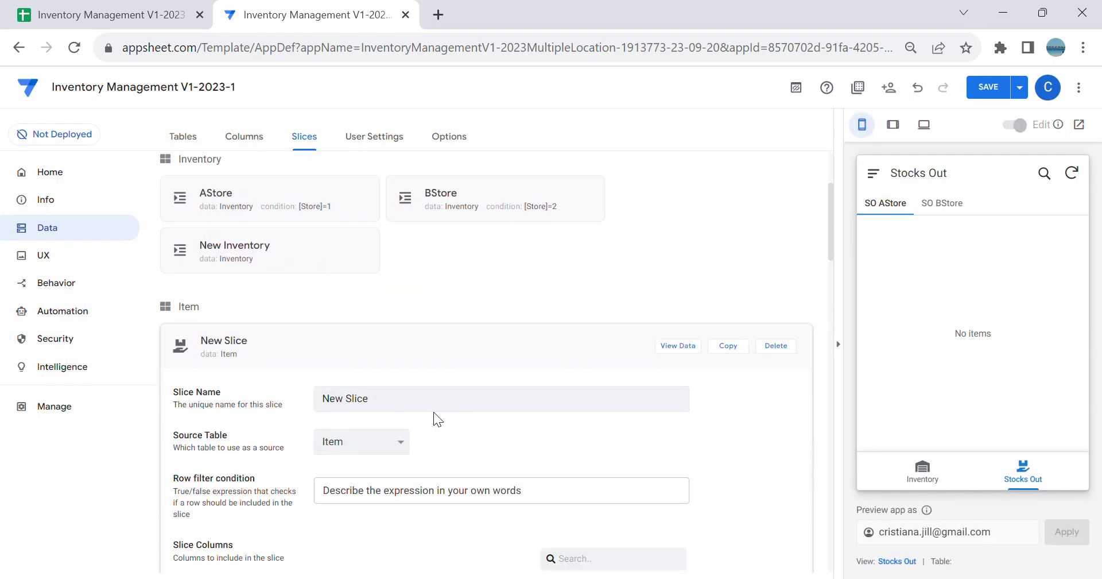
left_click(372, 490)
left_click_drag(385, 403, 5, 379)
key("BackSpace")
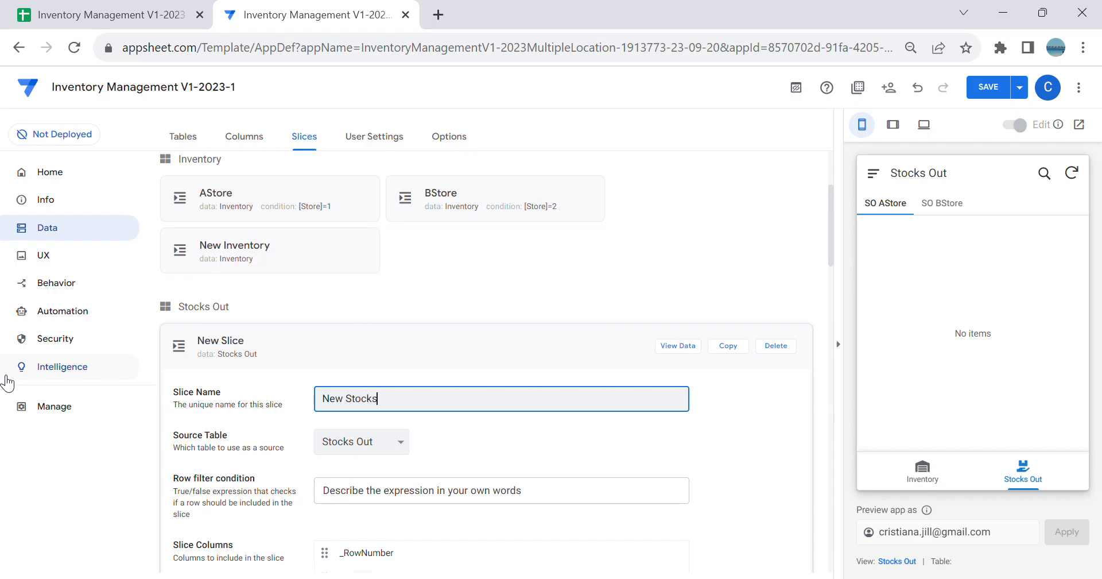
key("Tab")
Step: Restrict the New Stocks Out slice's update mode to Adds only by disabling Updates and Deletes
scroll(7, 382, "down", 5)
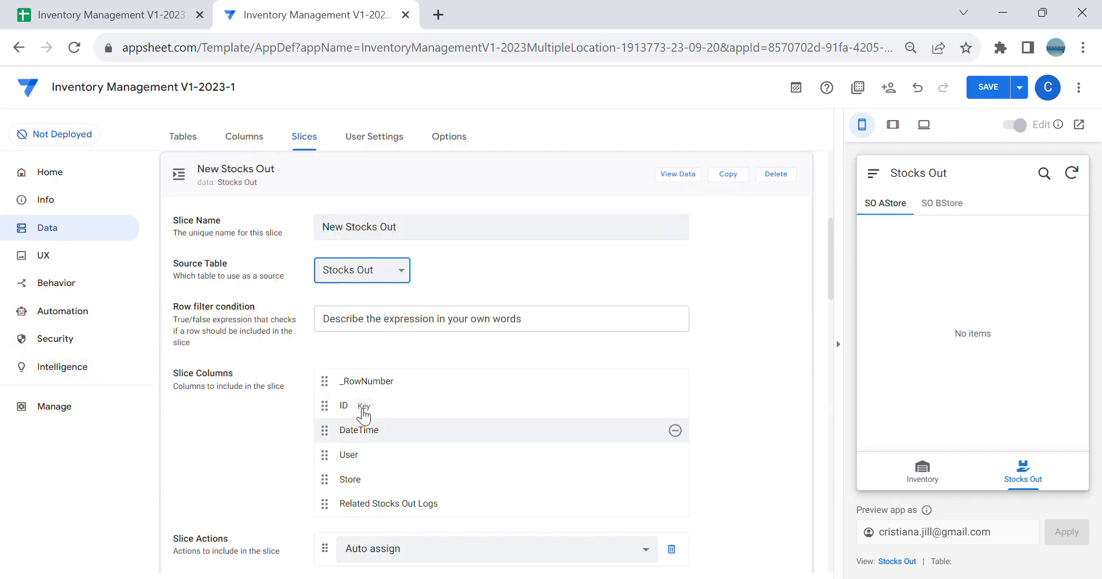
scroll(423, 345, "down", 2)
left_click(396, 467)
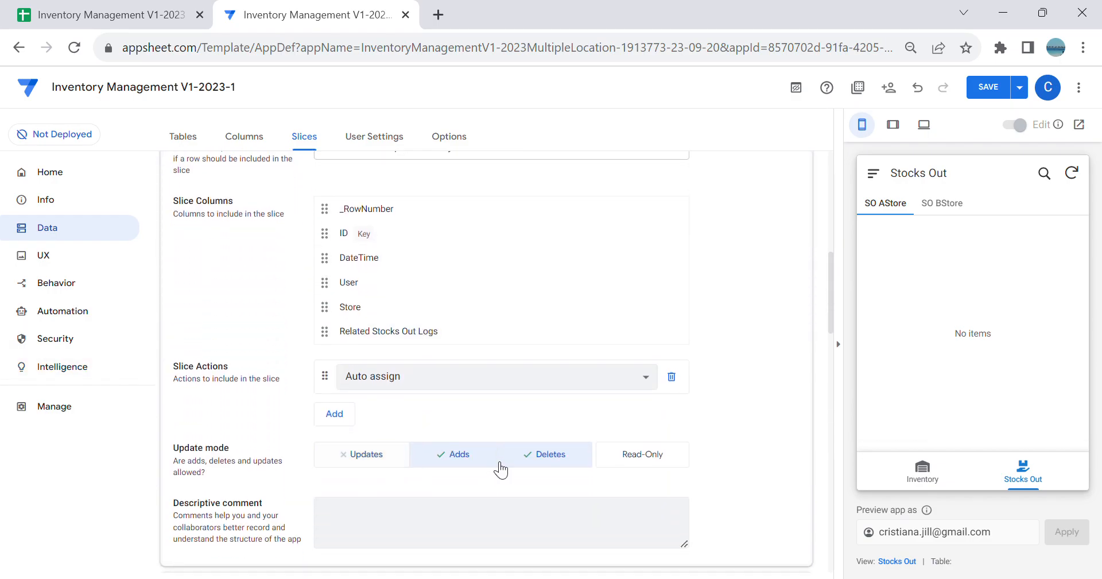
left_click(517, 464)
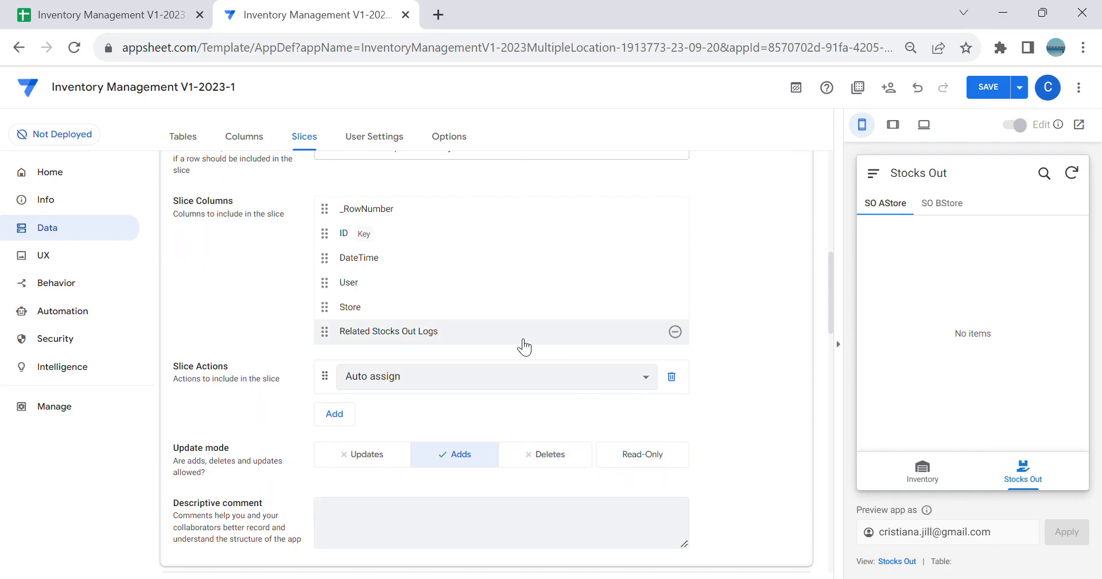
scroll(535, 348, "up", 3)
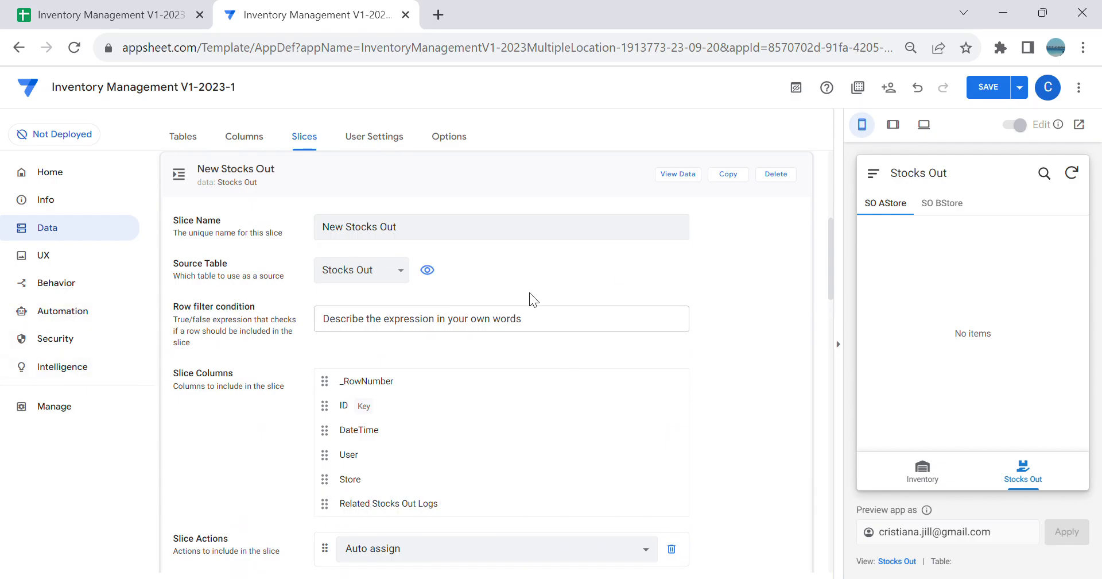
scroll(674, 322, "down", 5)
scroll(676, 326, "up", 5)
Step: Create a new view and name it New Stocks Out
left_click(74, 262)
left_click(216, 241)
left_click(404, 425)
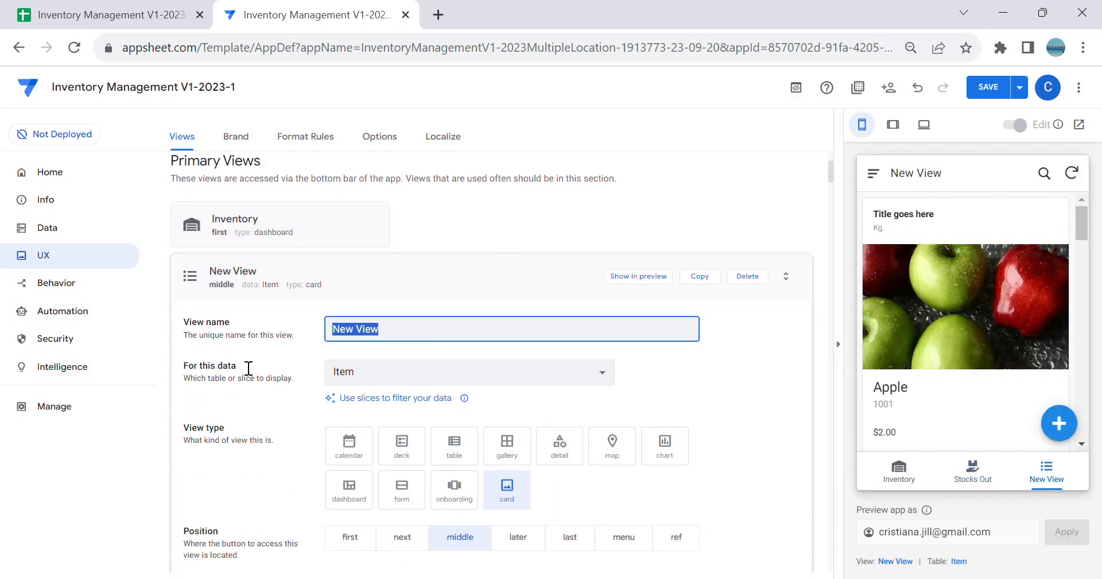
key("BackSpace")
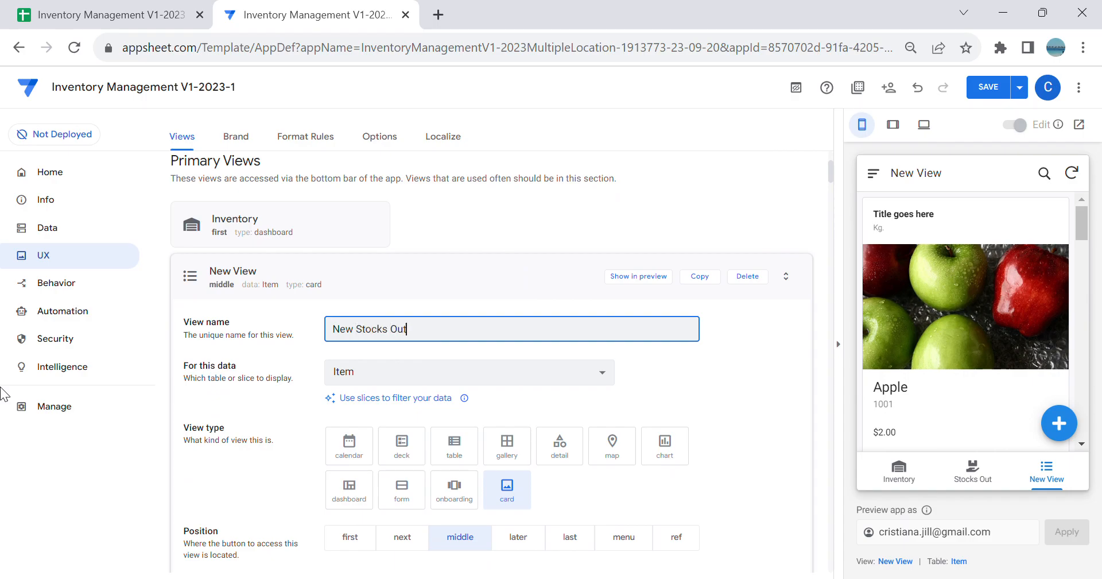
key("Tab")
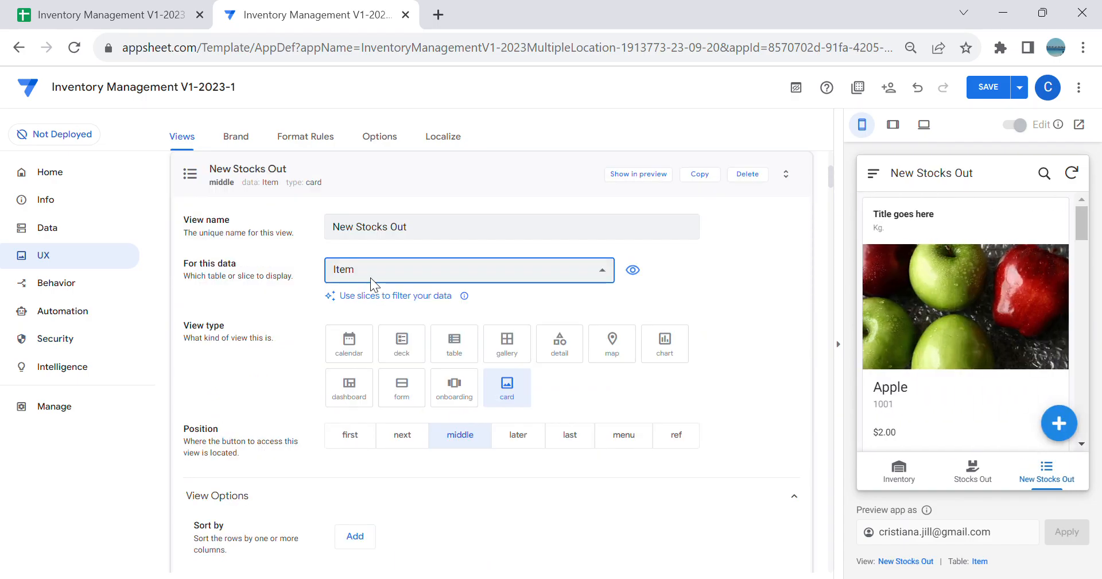
Step: Base the New Stocks Out view on the New Stocks Out slice, with view type form and position ref
left_click(370, 277)
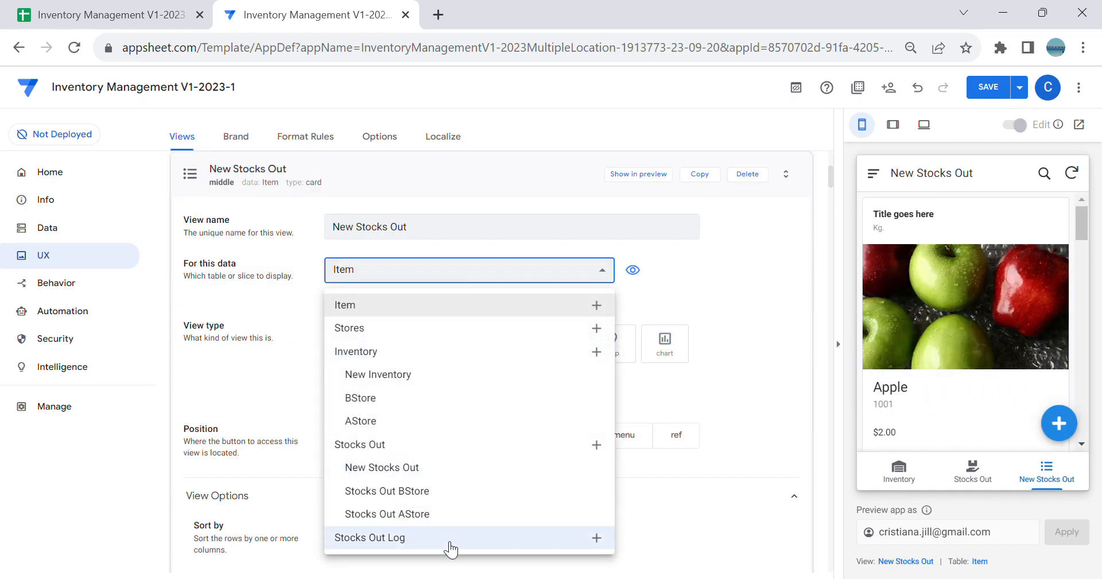
left_click(425, 476)
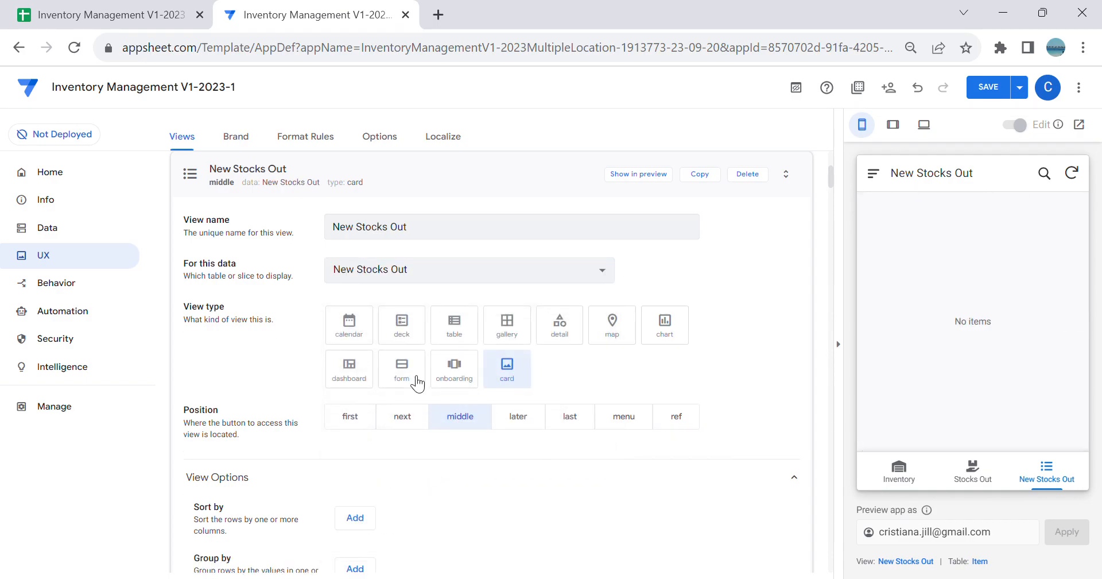
left_click(417, 380)
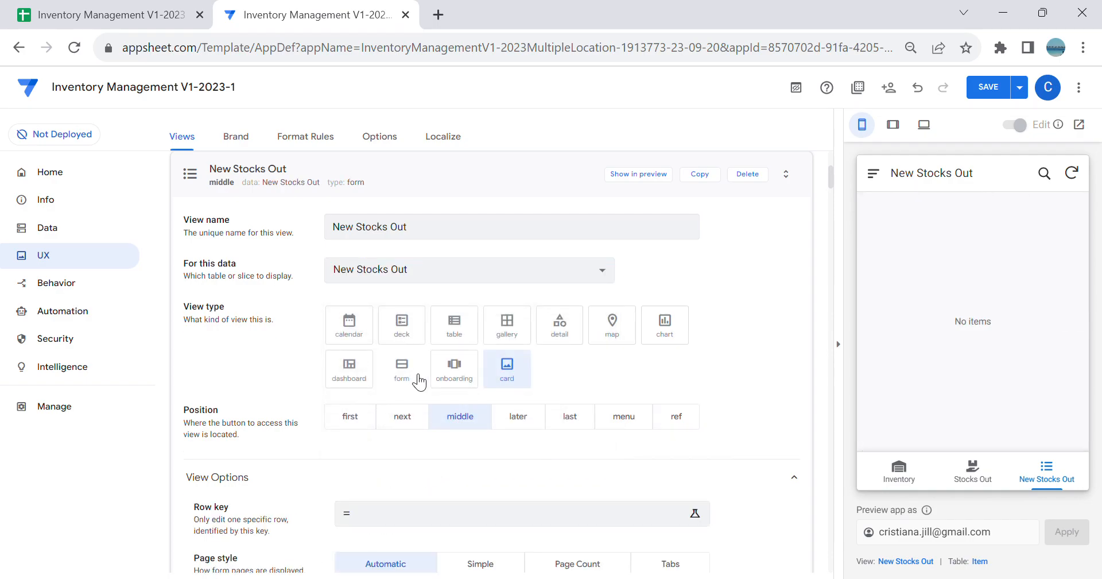
left_click(681, 422)
Step: Copy the app link expression LINKTOVIEW("New Stocks Out") from the New Stocks Out view's behavior settings
scroll(674, 415, "down", 8)
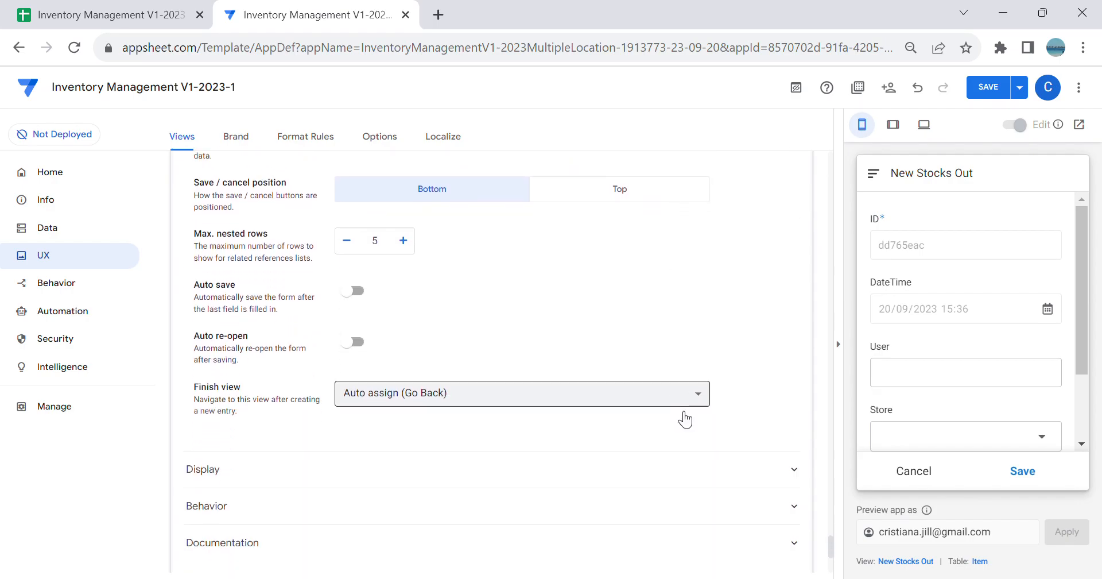
scroll(333, 439, "down", 2)
left_click(309, 429)
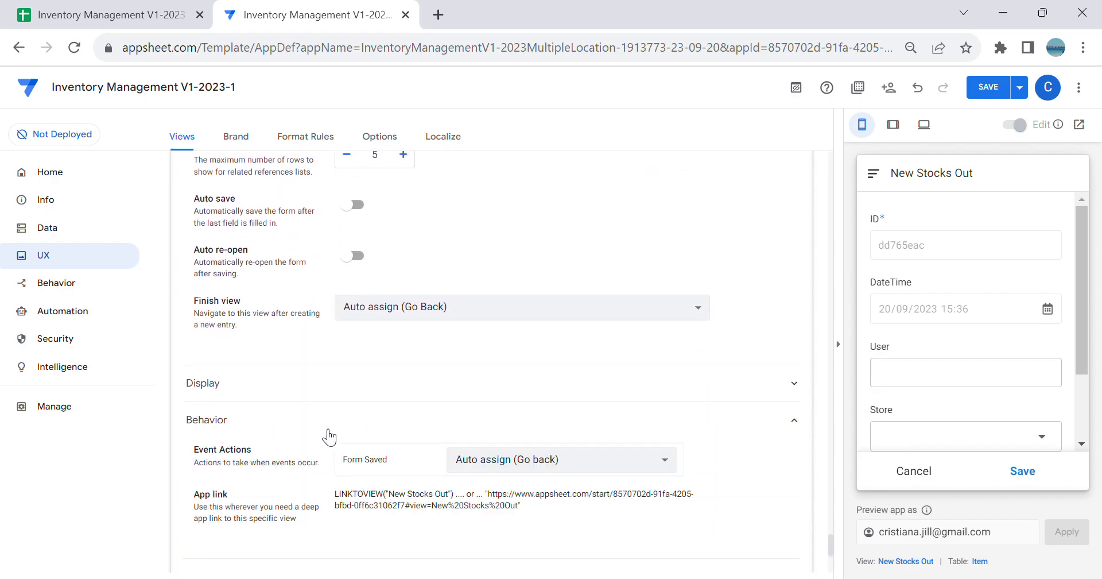
left_click_drag(336, 493, 465, 508)
key("ctrl+c")
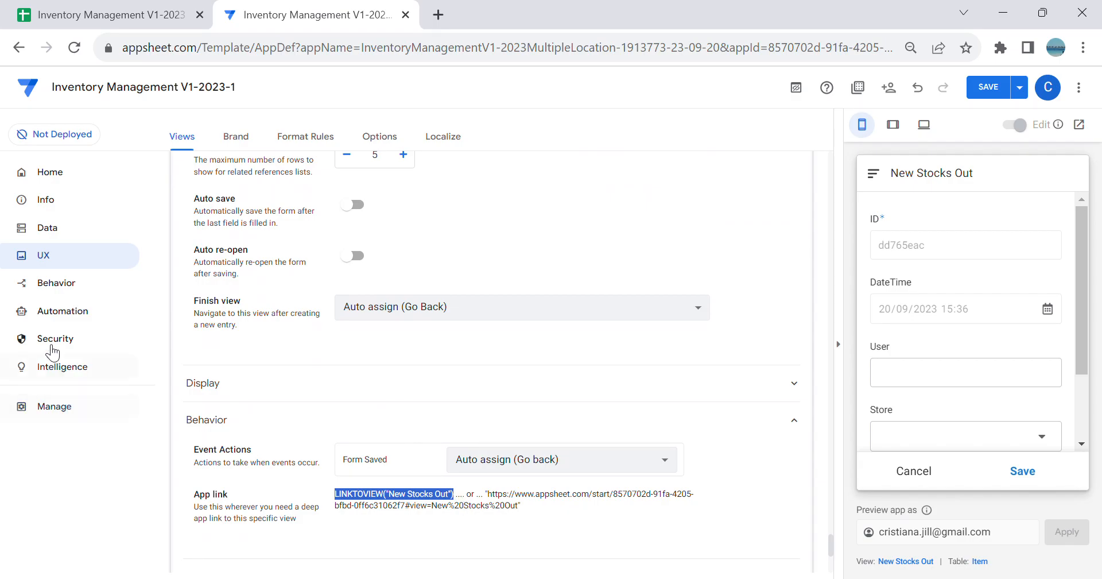
Step: Create a new action and name it AStore Stocks Out
left_click(51, 284)
left_click(239, 221)
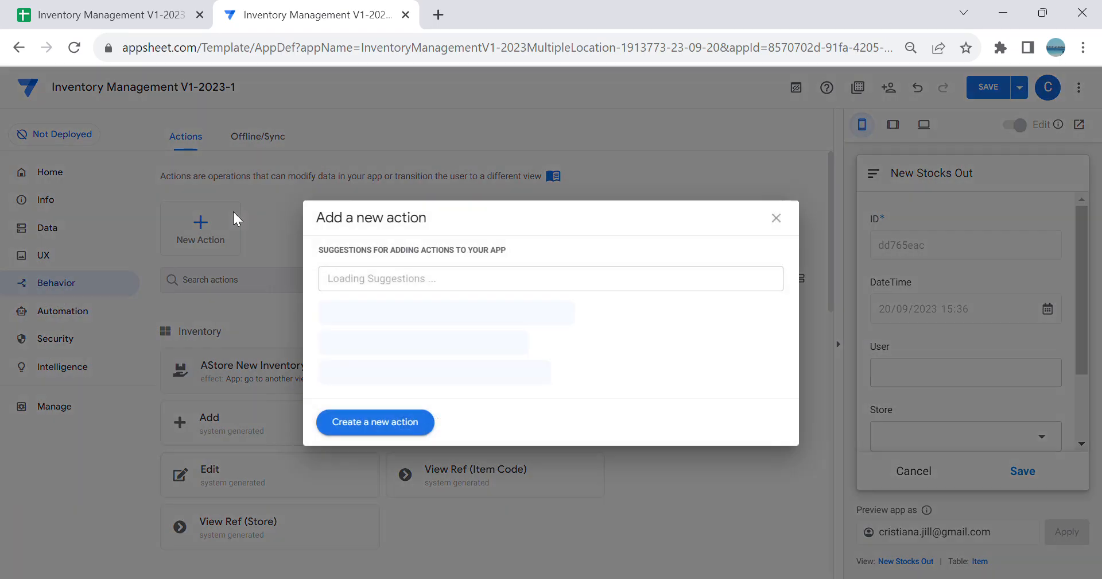
left_click(424, 428)
left_click_drag(412, 502, 5, 516)
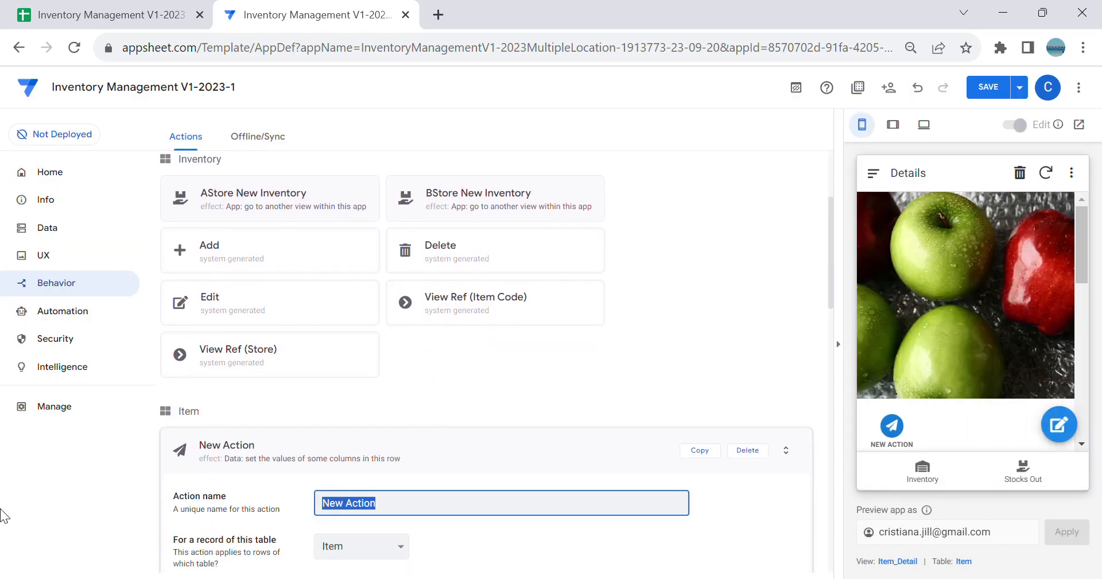
key("BackSpace")
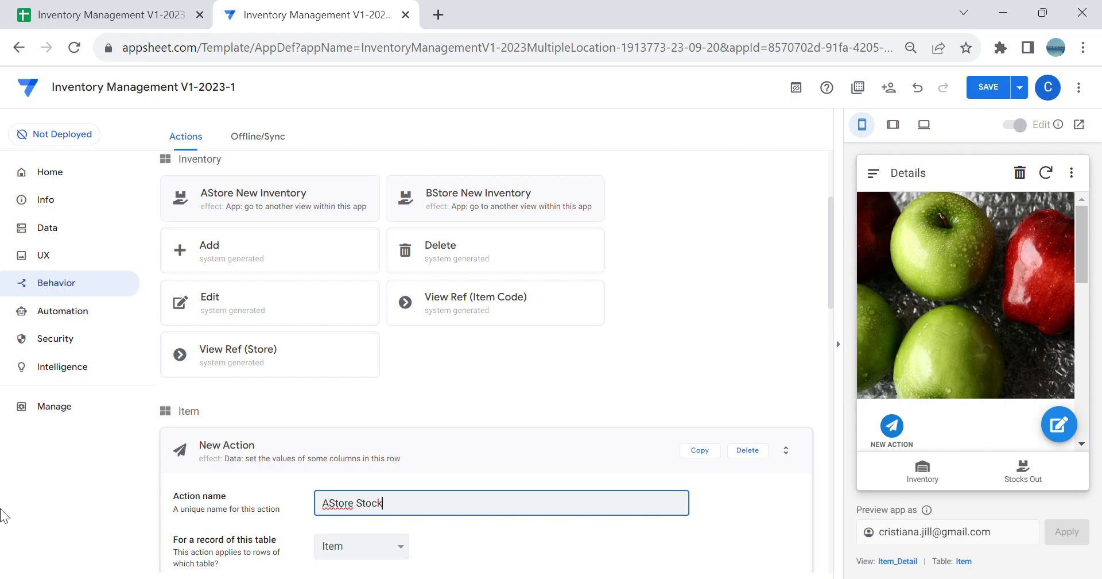
key("Tab")
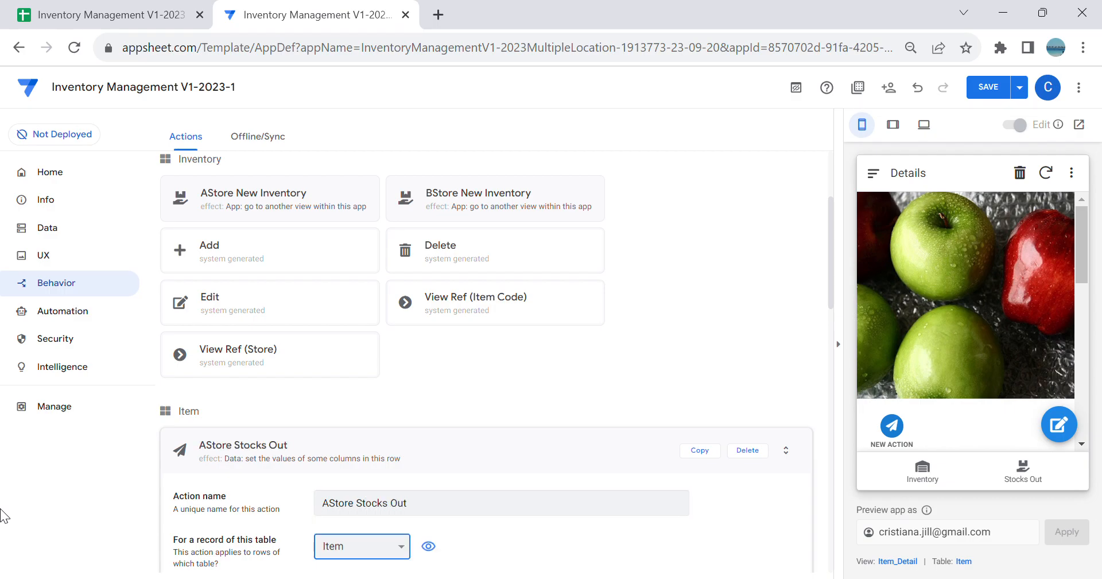
Step: Apply the AStore Stocks Out action to the Stocks Out table and set its display name to "New Stocks Out"
scroll(400, 454, "down", 2)
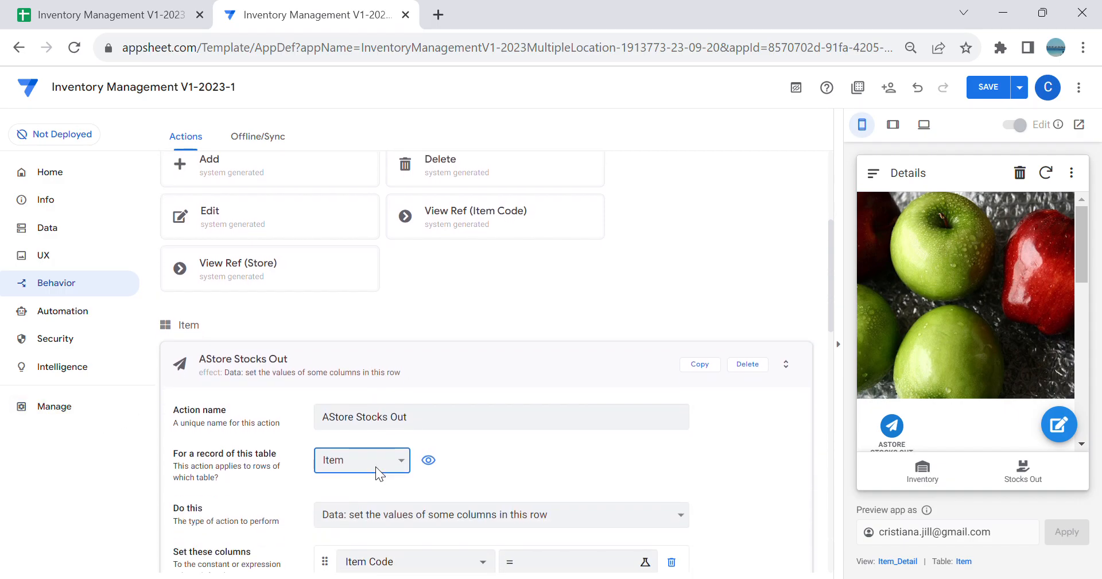
left_click(380, 507)
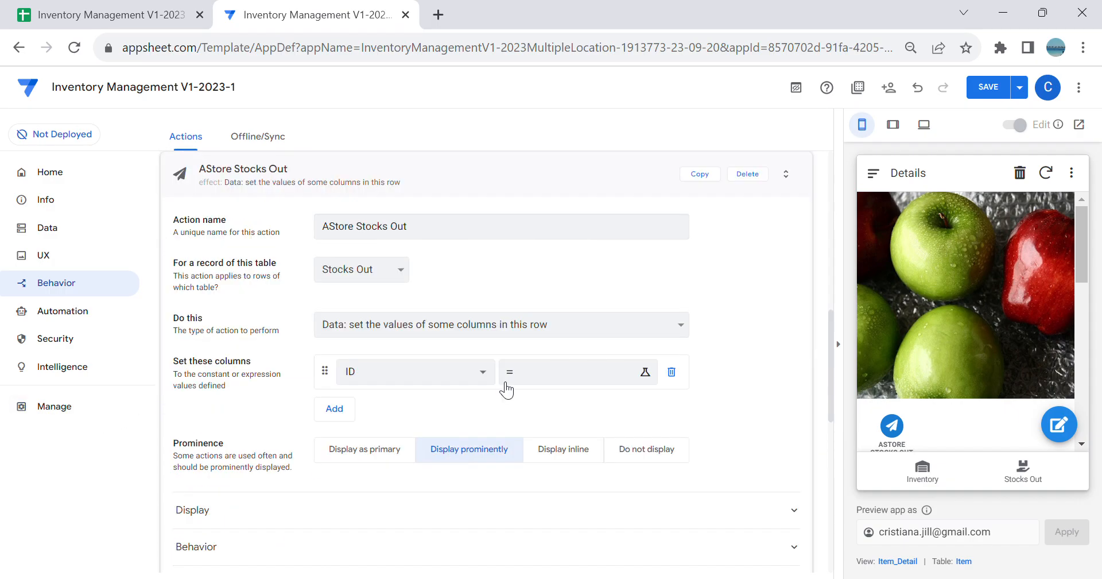
scroll(463, 324, "down", 1)
scroll(466, 319, "down", 1)
left_click(217, 439)
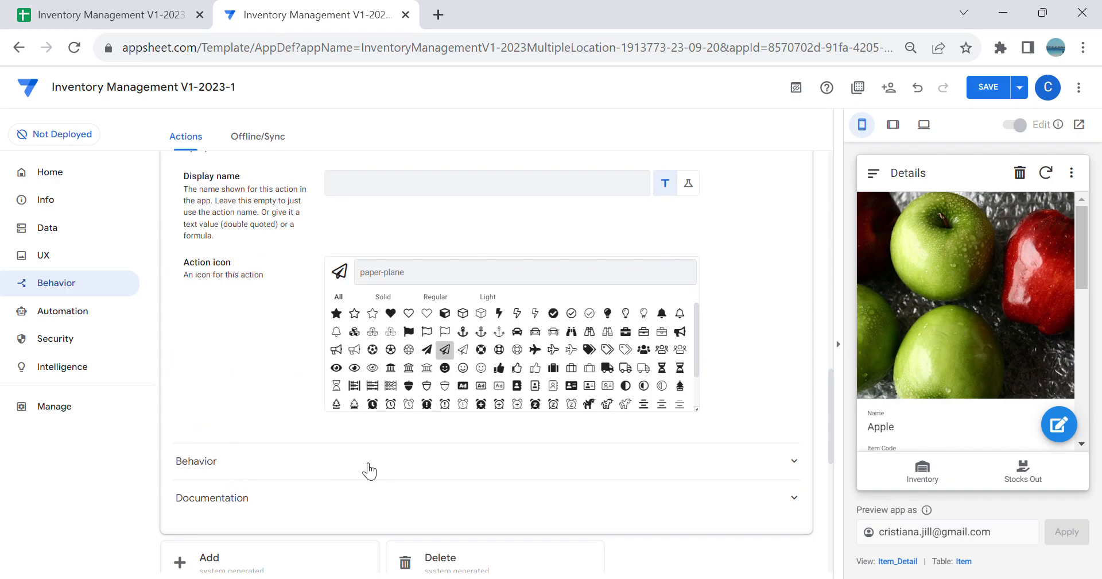
left_click(356, 194)
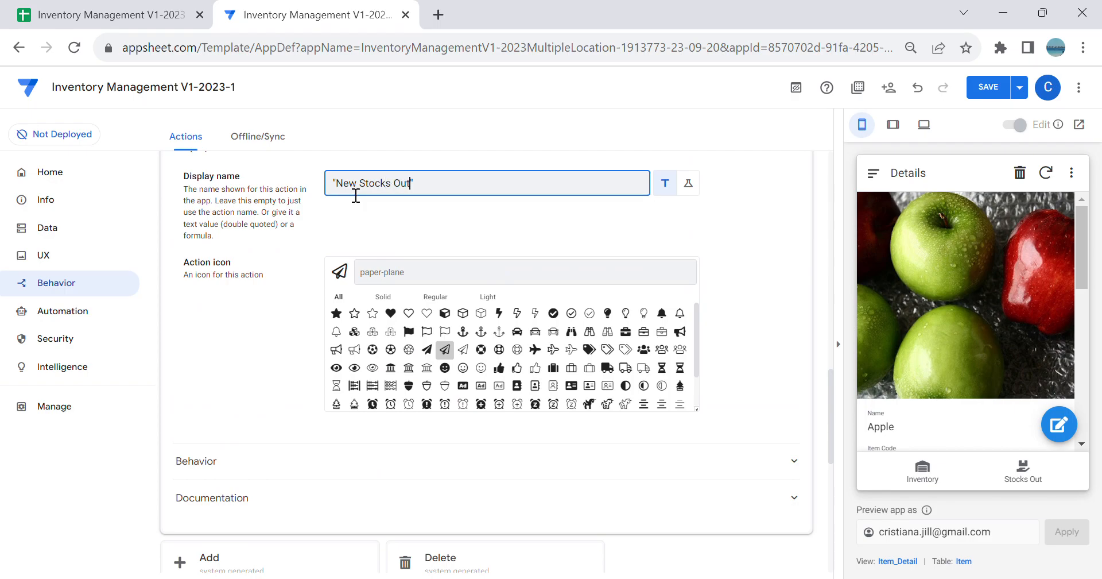
Step: Search the action icons for "hand" and pick the solid hand holding a box
type("h")
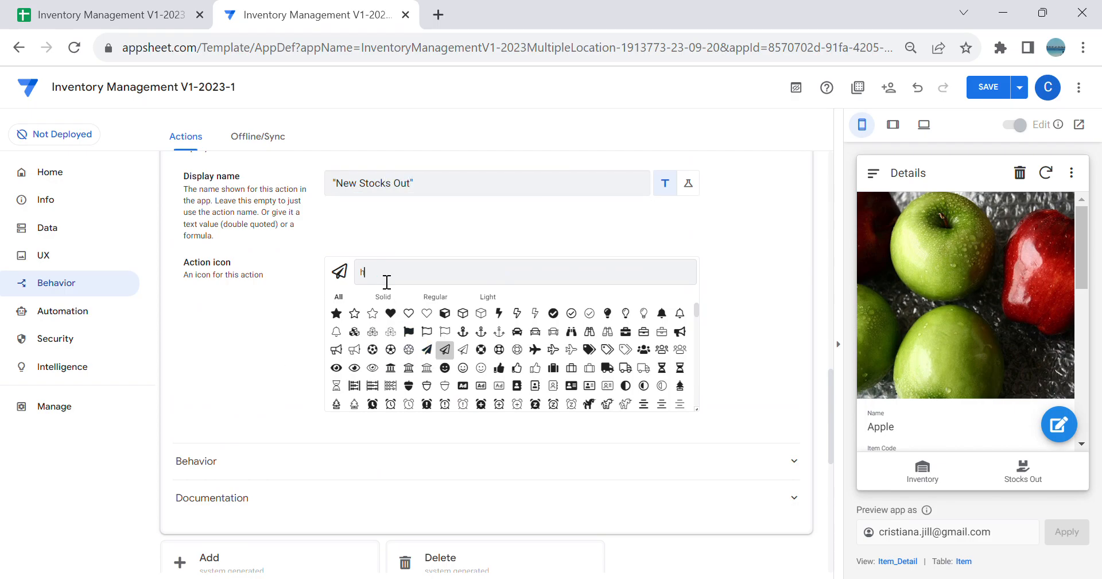
type("and")
left_click(625, 332)
scroll(610, 312, "up", 3)
left_click(939, 479)
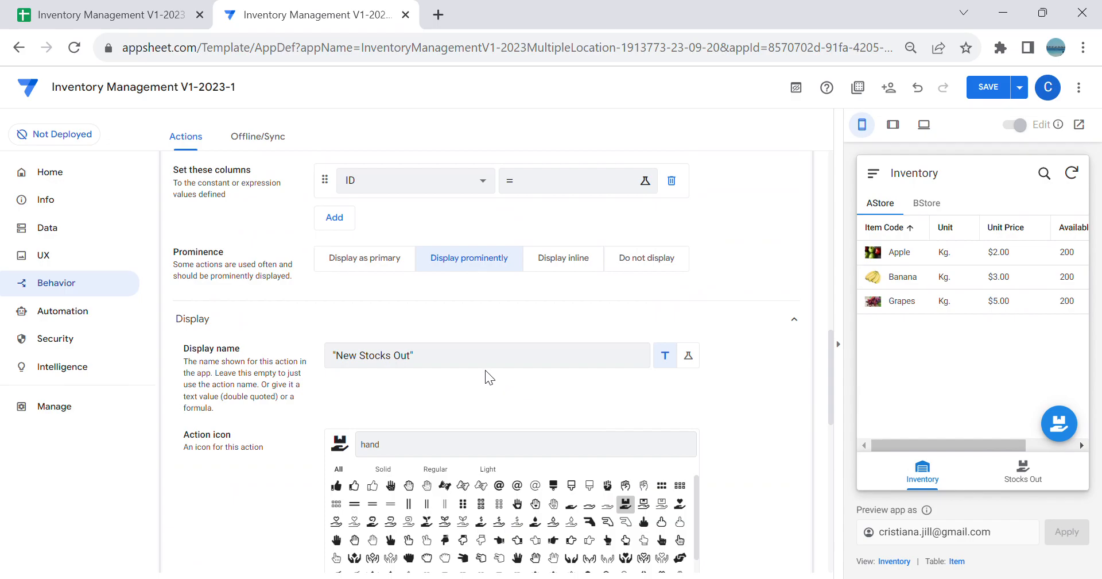
Step: Search the action icons for "plus" and assign the solid shopping cart with a plus sign
scroll(498, 378, "down", 2)
key("BackSpace")
key("BackSpace")
key("BackSpace")
key("BackSpace")
type("plus")
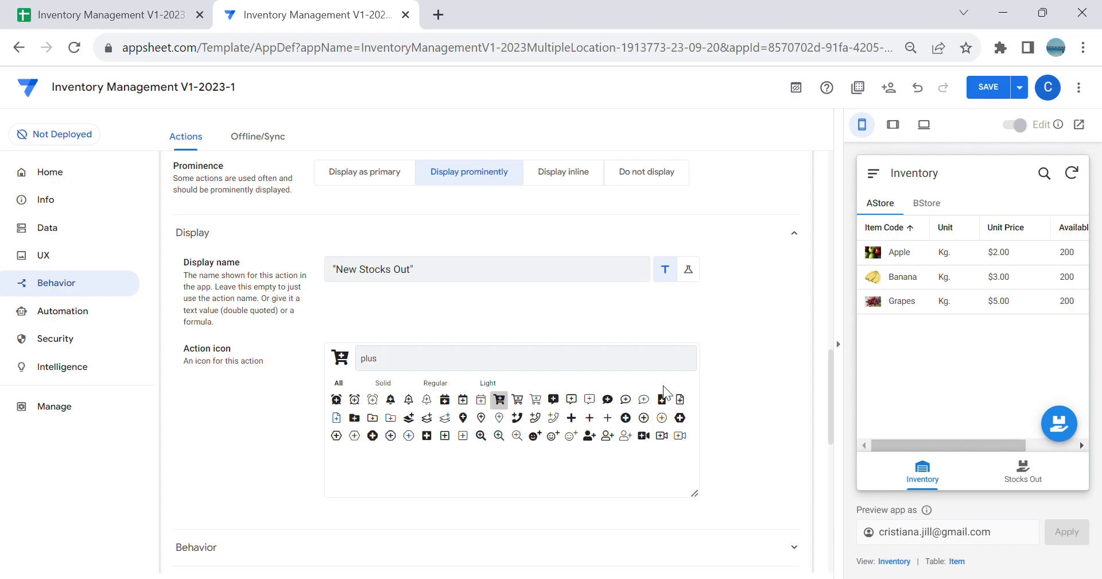
Step: Set the action to "App: go to another view within this app" and paste LINKTOVIEW("New Stocks Out") as its target expression
scroll(660, 386, "up", 5)
left_click(461, 315)
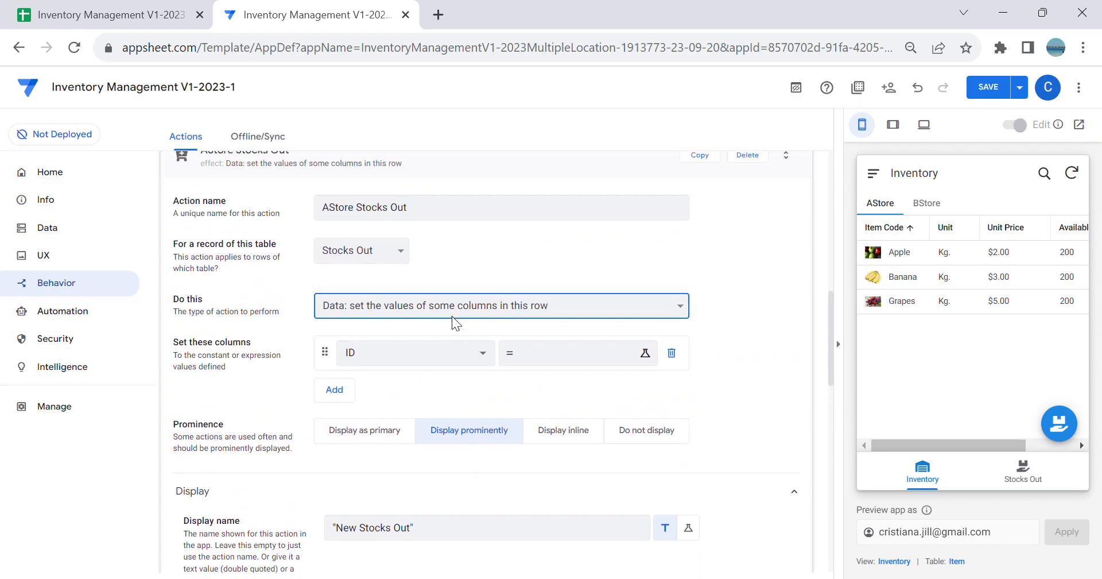
left_click(456, 375)
left_click(418, 344)
key("ctrl+v")
left_click(310, 198)
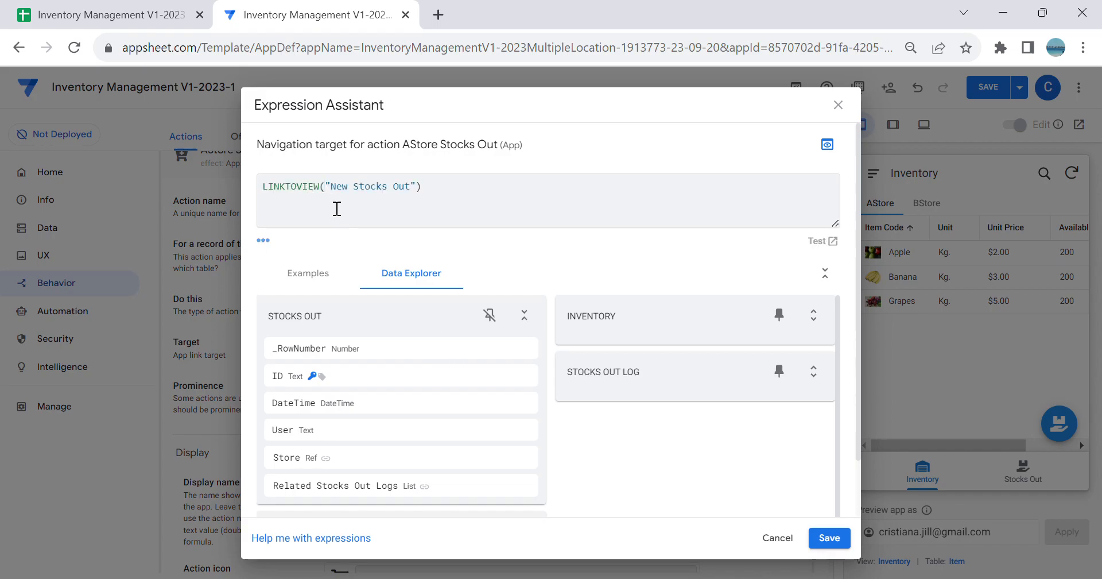
type("FILTE")
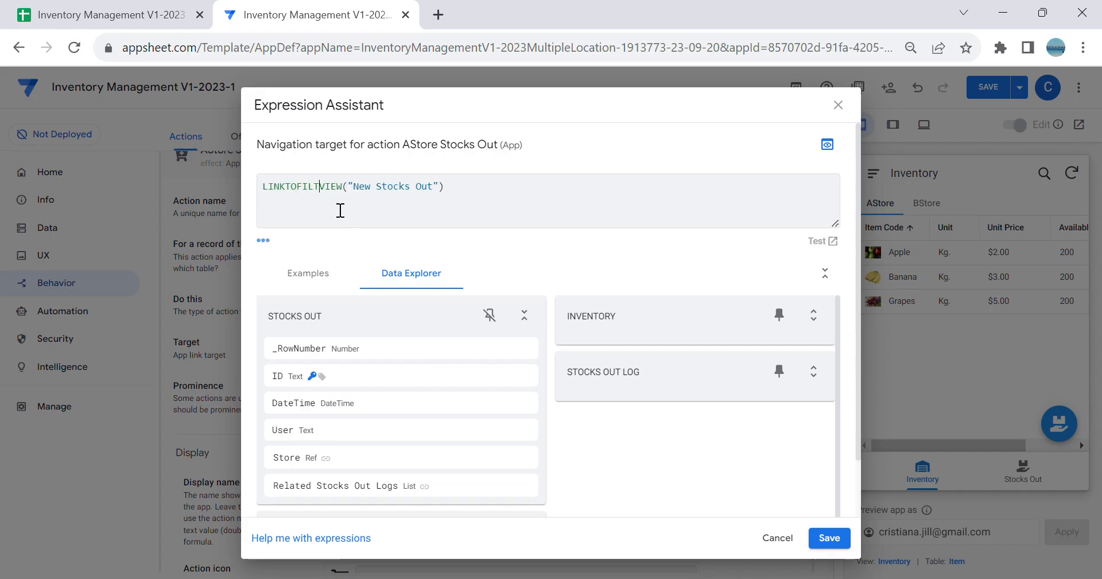
type("R")
key("BackSpace")
key("BackSpace")
key("BackSpace")
key("BackSpace")
key("BackSpace")
key("BackSpace")
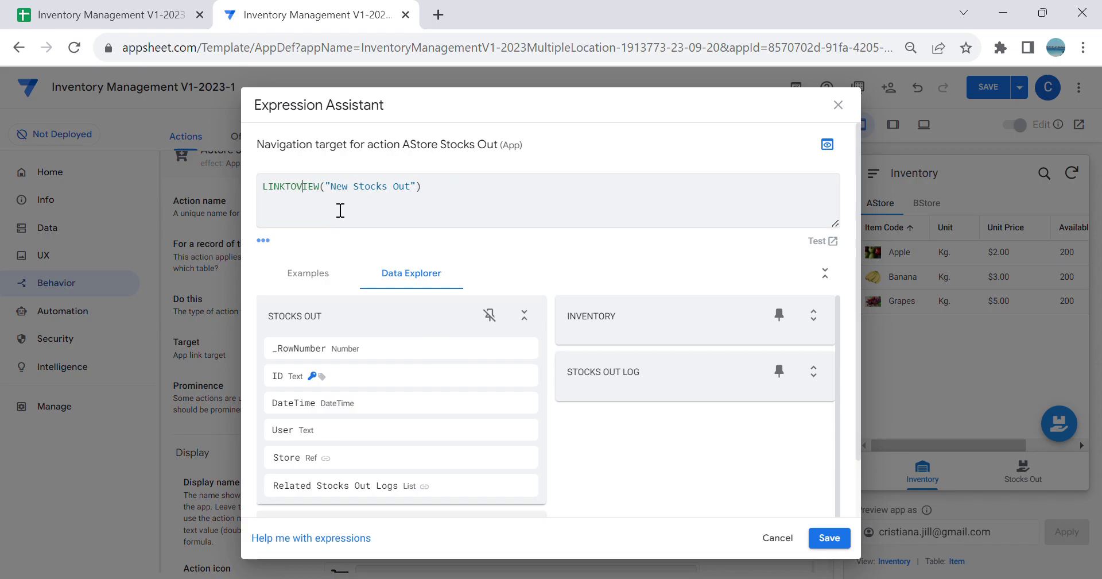
Step: Change the function in the target expression from LINKTOVIEW to LINKTOFORM
key("BackSpace")
key("BackSpace")
key("BackSpace")
key("BackSpace")
type("FORM")
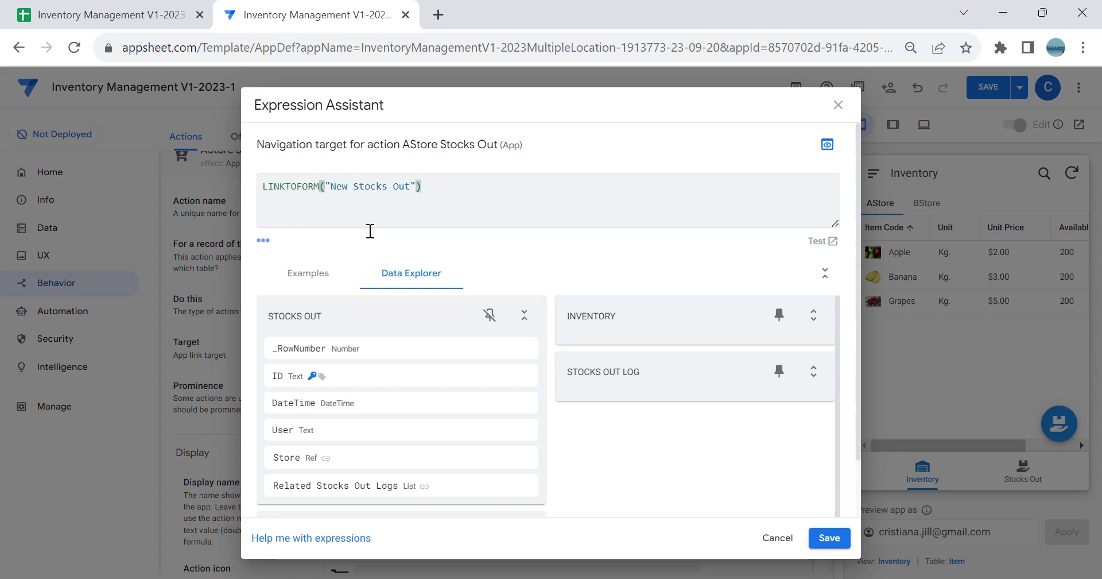
Step: Extend the target expression to LINKTOFORM("New Stocks Out","Store","1") and save it
key("BackSpace")
type(",")
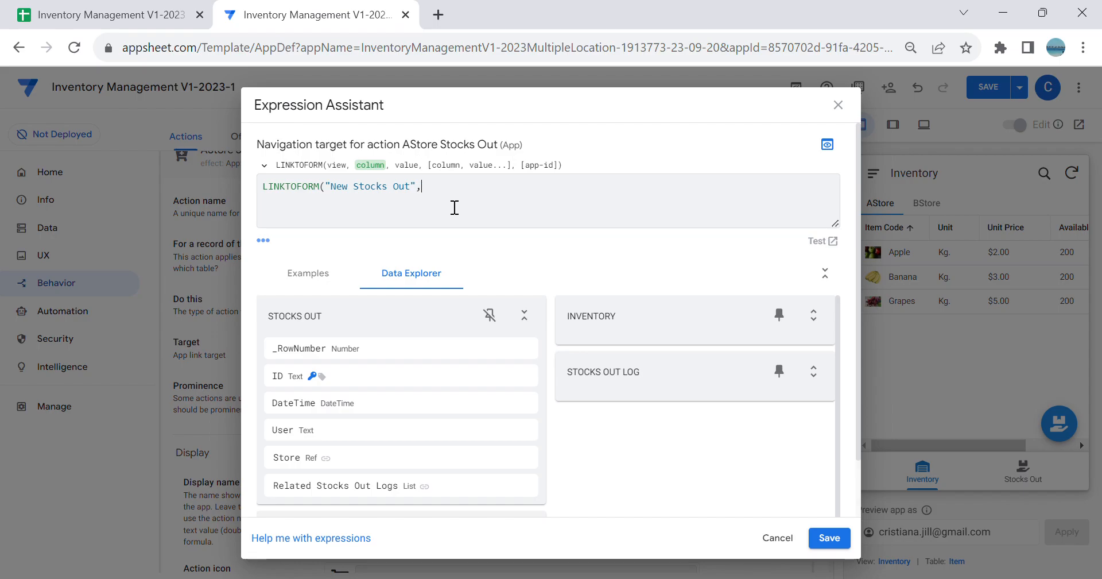
type("\"Store")
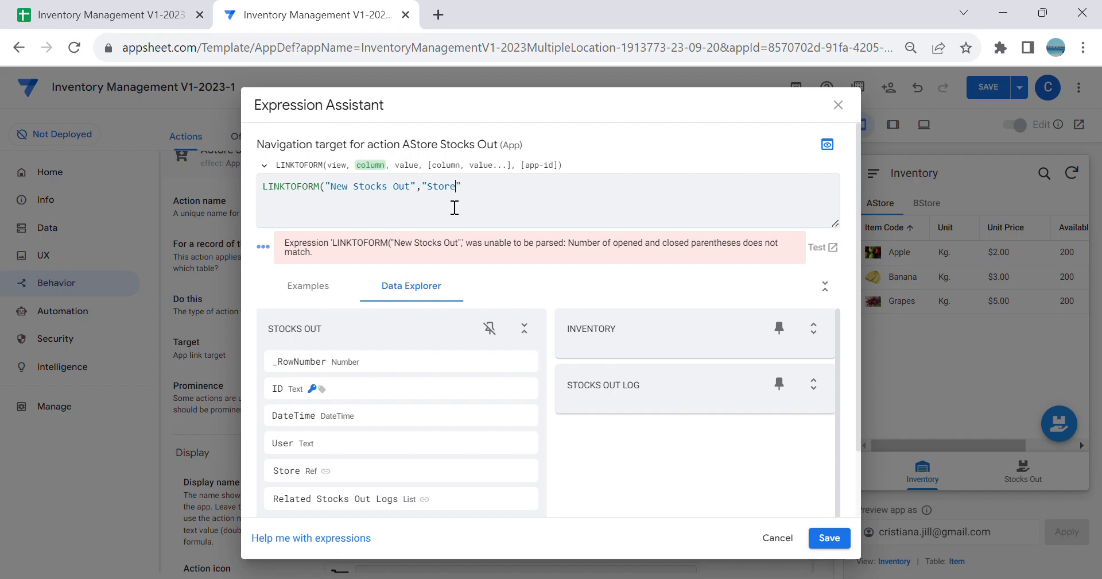
type("\",")
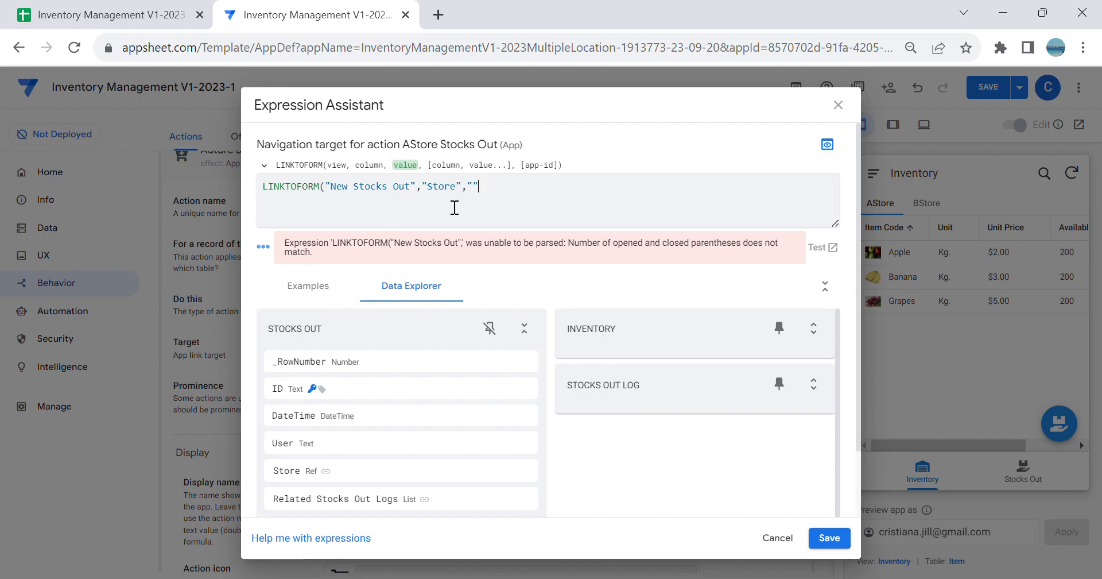
type("\"1\")")
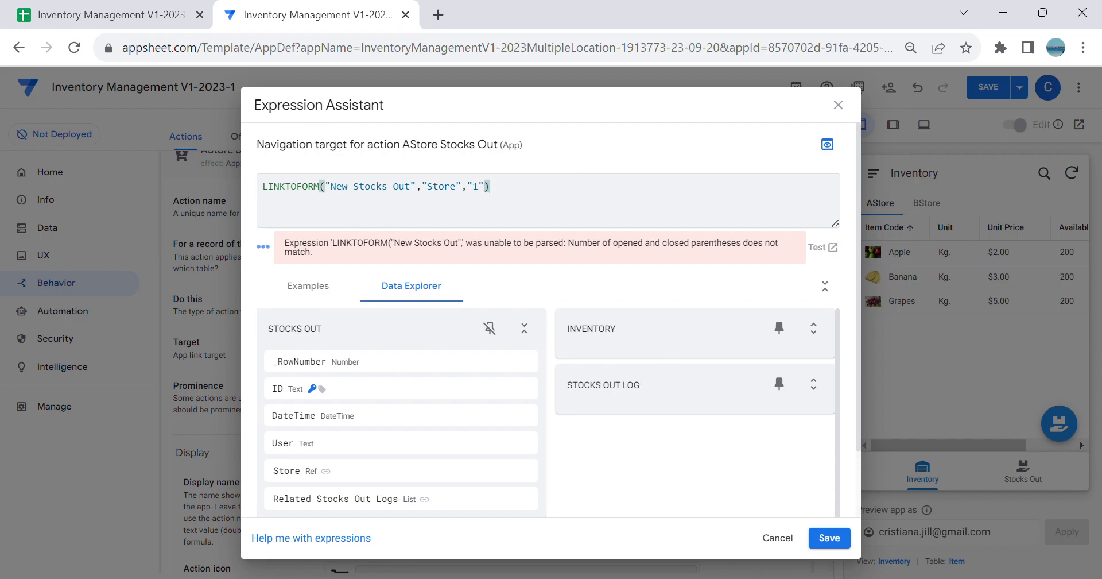
left_click(831, 537)
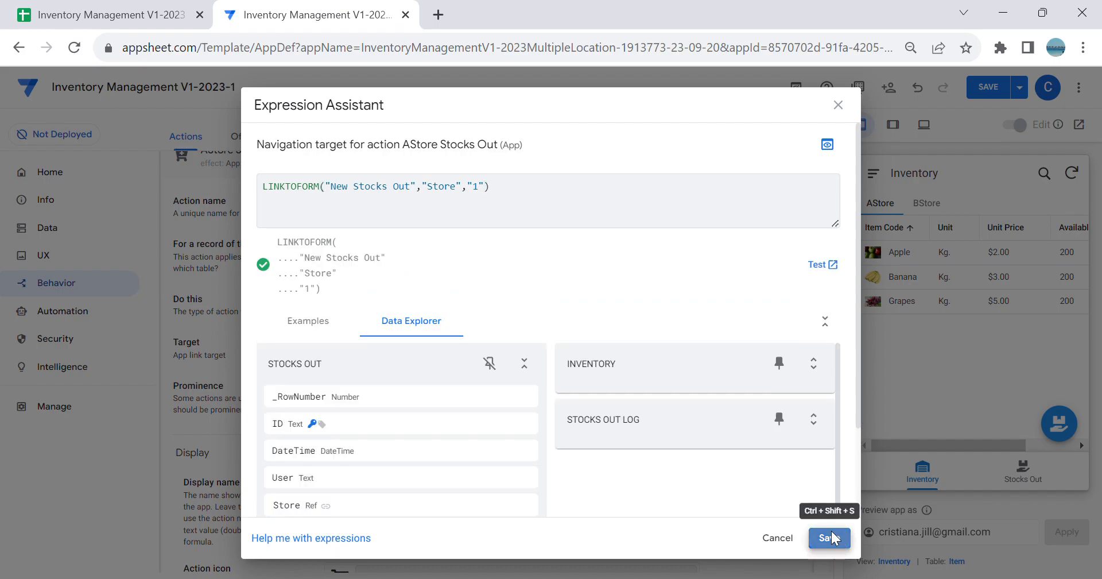
Step: Set the AStore Stocks Out action's prominence to Display as primary
scroll(471, 416, "down", 3)
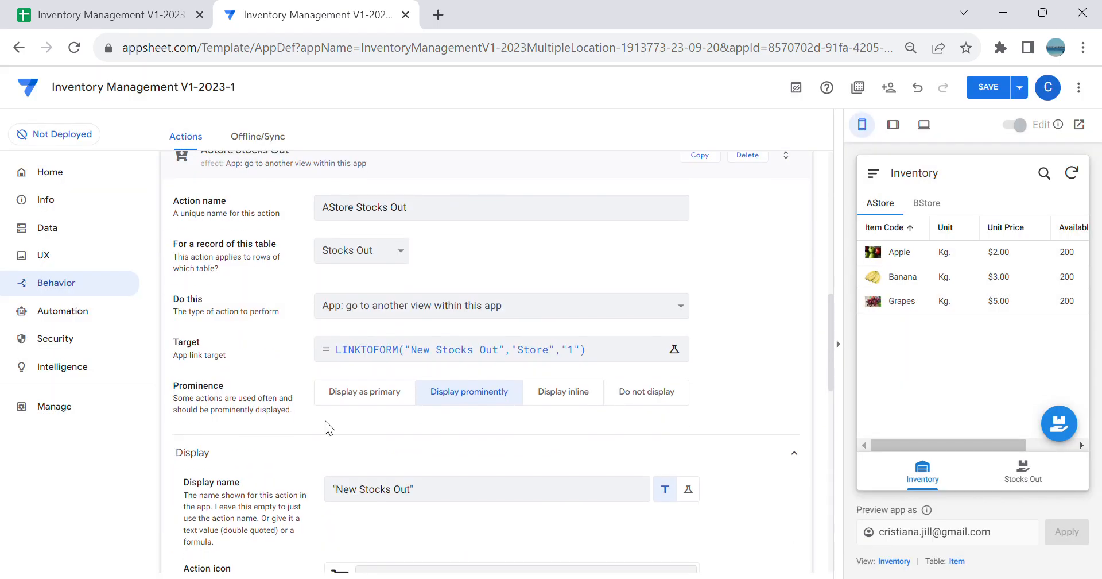
left_click(353, 395)
scroll(710, 376, "up", 3)
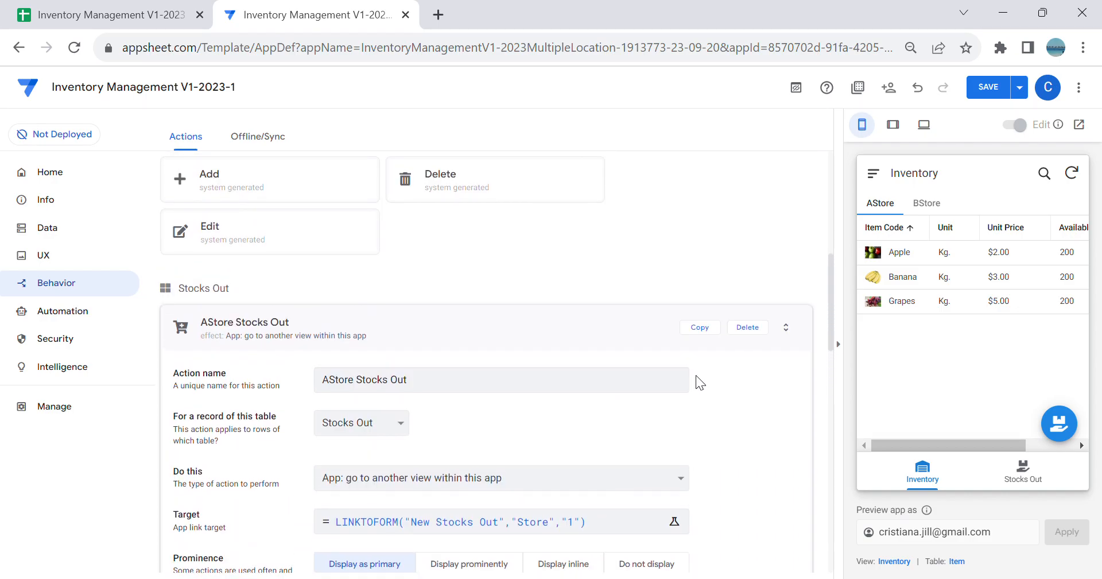
Step: Duplicate the AStore Stocks Out action and rename the copy BStore Stocks Out
left_click(700, 327)
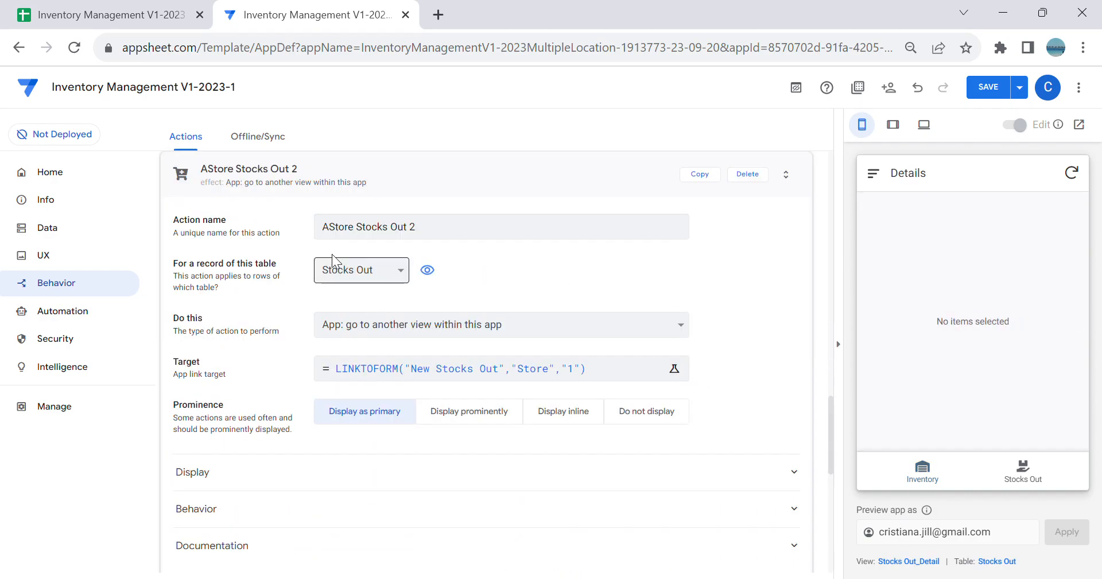
left_click(337, 229)
key("BackSpace")
type("B")
left_click(436, 235)
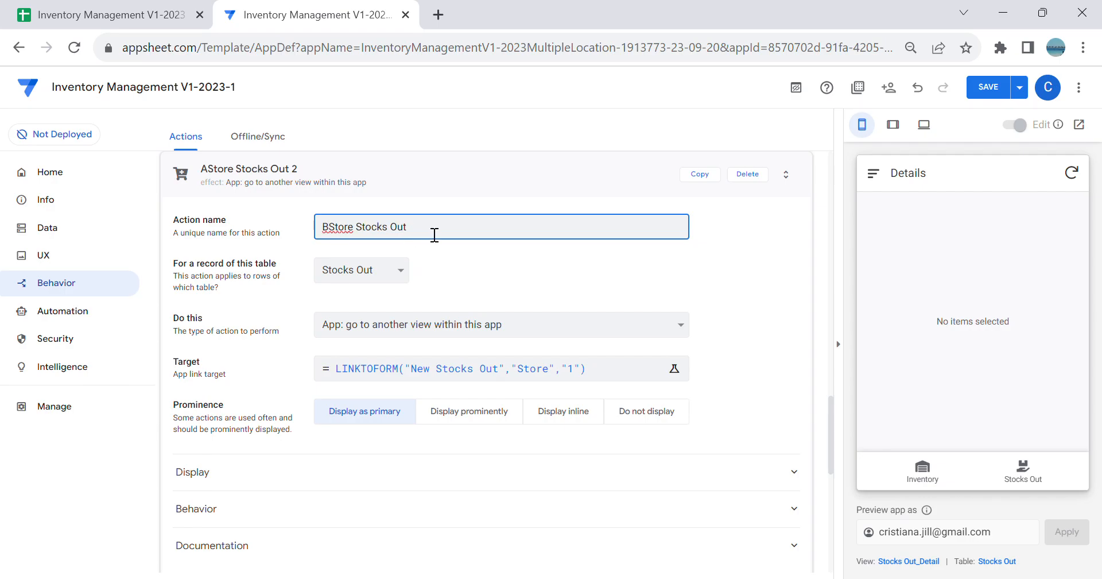
Step: Change the store value in the BStore Stocks Out action's target expression to "2" and save the expression
left_click(523, 368)
left_click(489, 193)
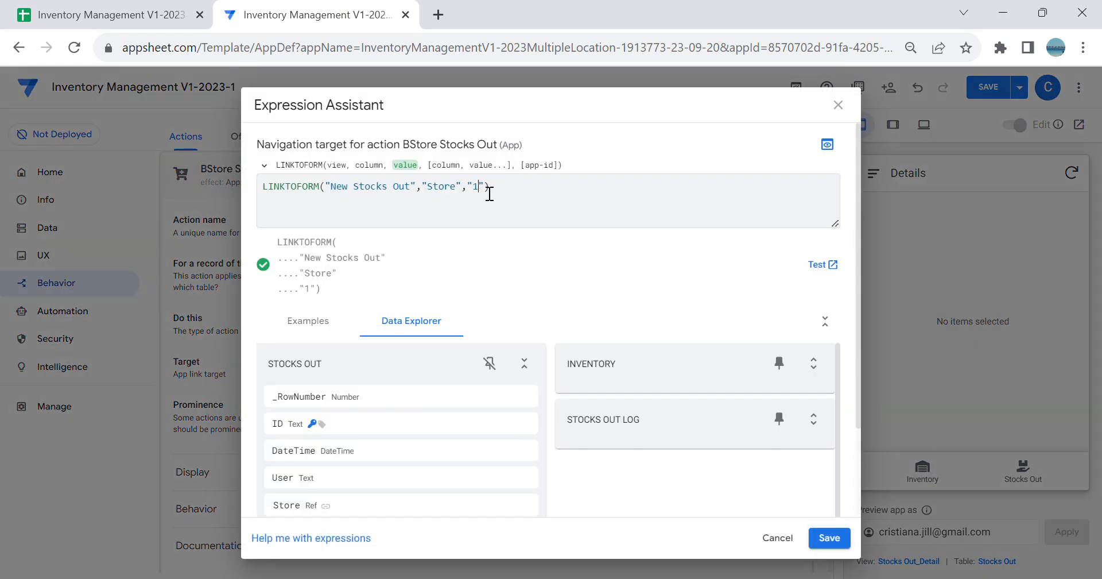
key("BackSpace")
type("2")
left_click(842, 544)
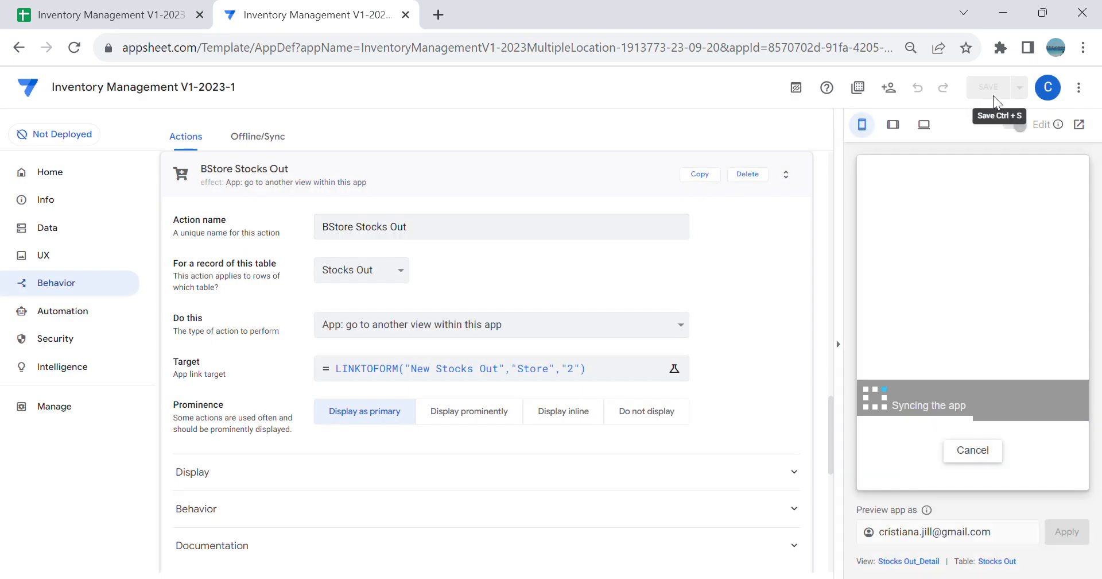
Step: Assign the AStore Stocks Out action to the Stocks Out AStore slice in place of the auto-assigned actions
left_click(50, 227)
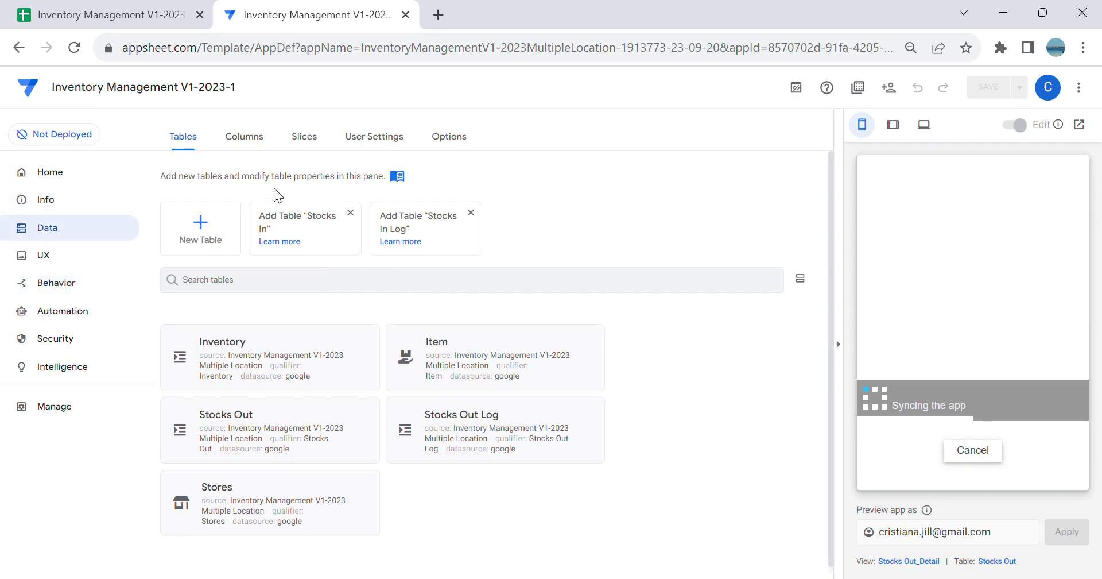
left_click(311, 138)
left_click(1022, 471)
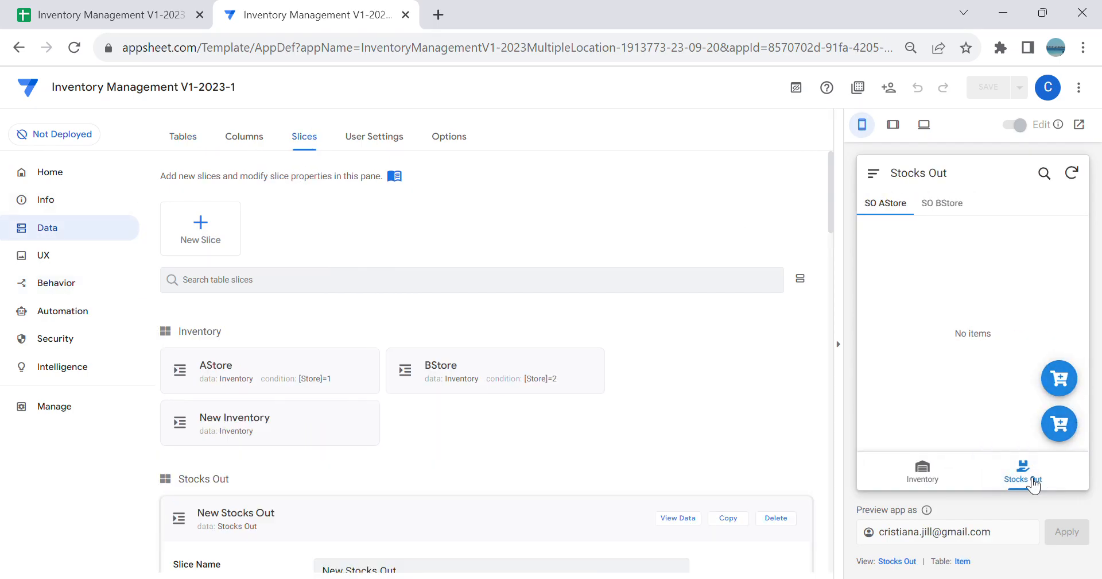
scroll(498, 424, "down", 2)
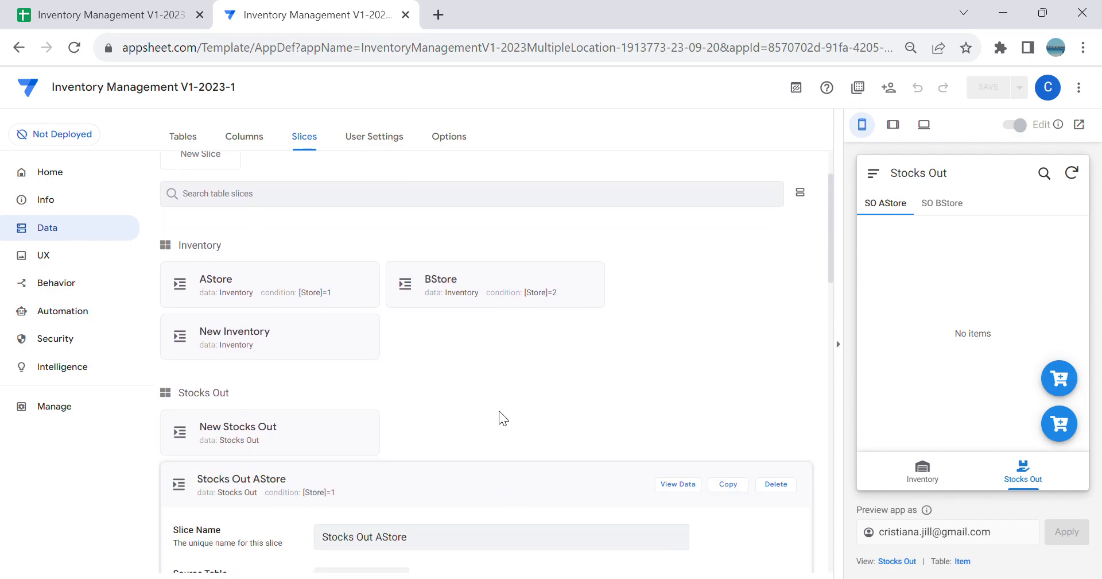
scroll(503, 411, "down", 8)
scroll(448, 388, "down", 3)
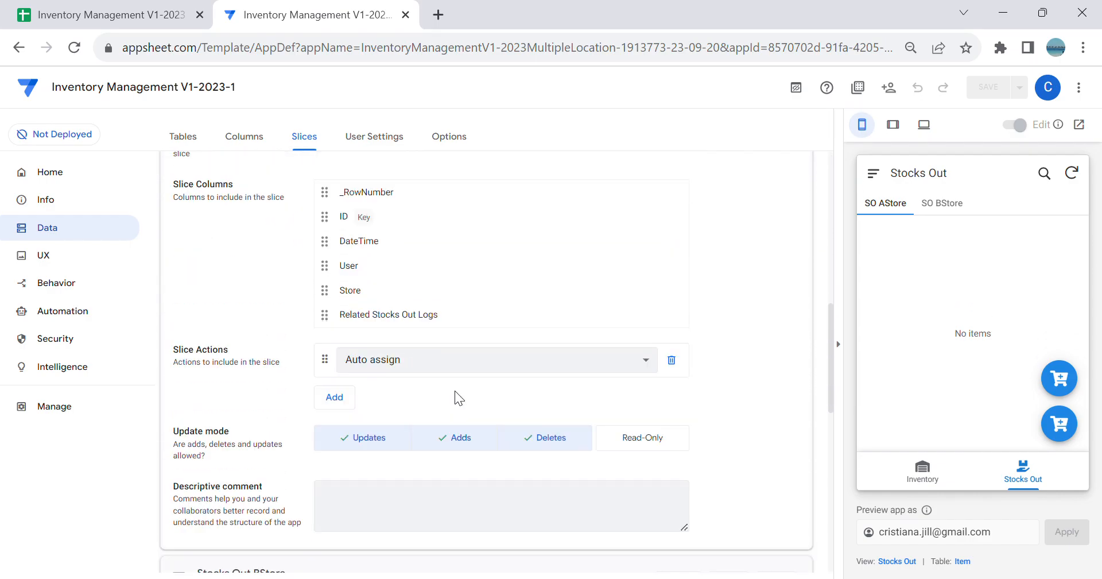
left_click(434, 344)
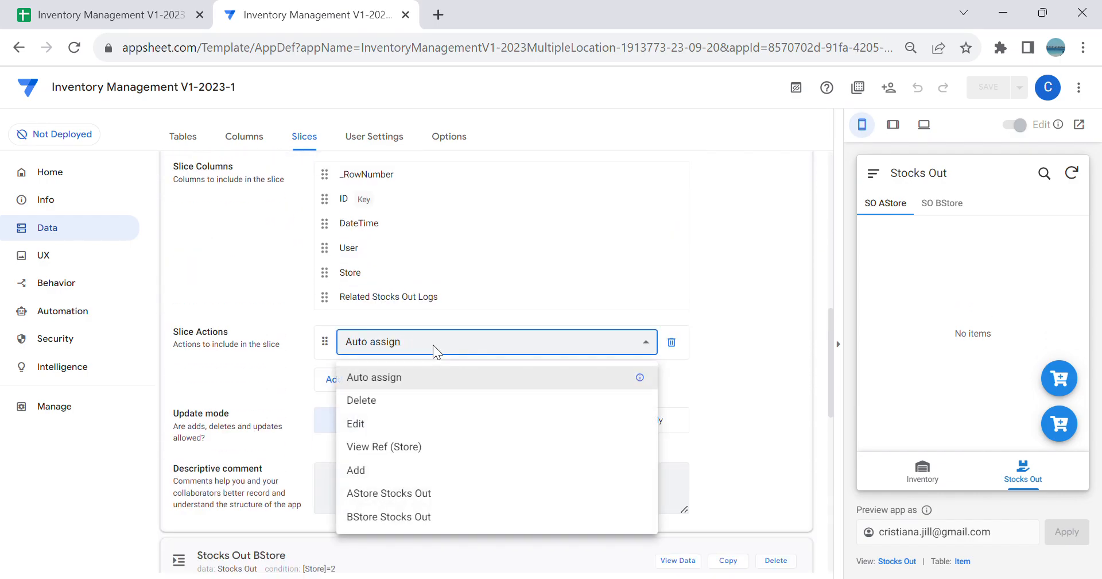
left_click(433, 492)
Step: Assign the BStore Stocks Out action to the Stocks Out BStore slice and save the app
scroll(448, 500, "down", 3)
scroll(494, 489, "down", 6)
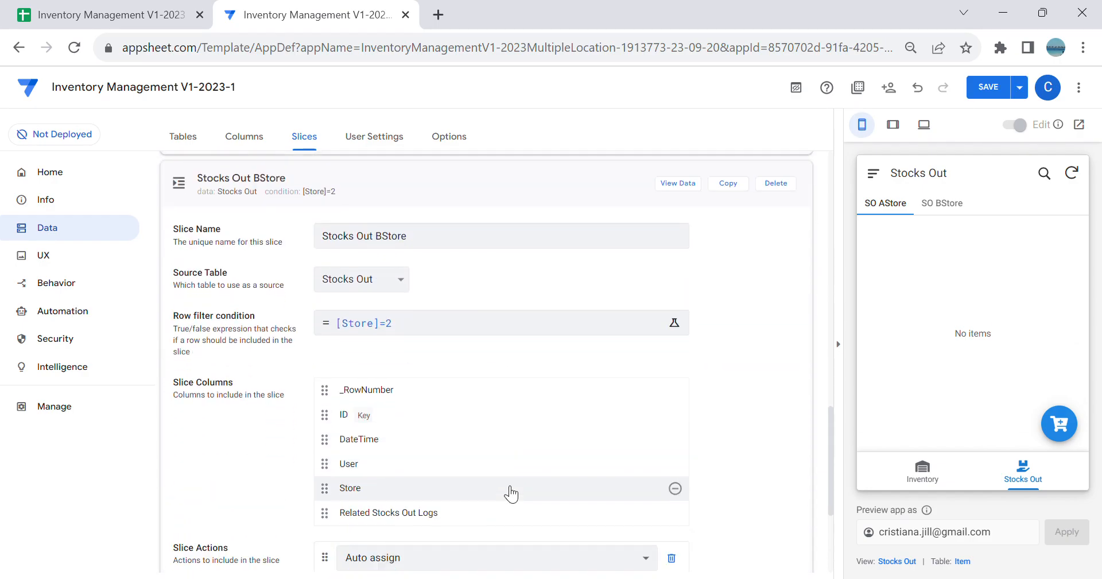
left_click(486, 439)
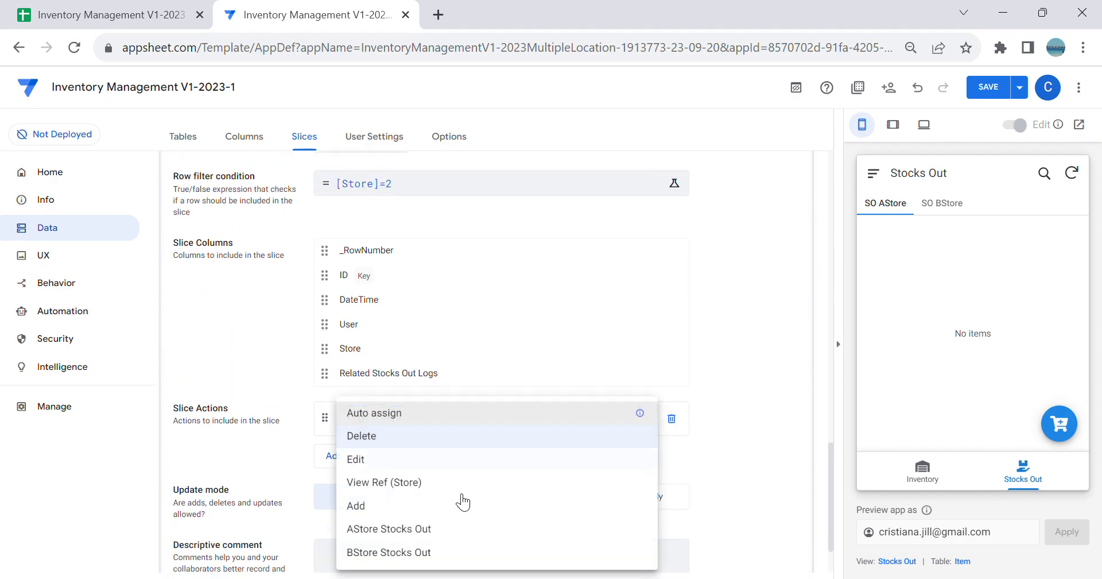
left_click(458, 552)
left_click(993, 93)
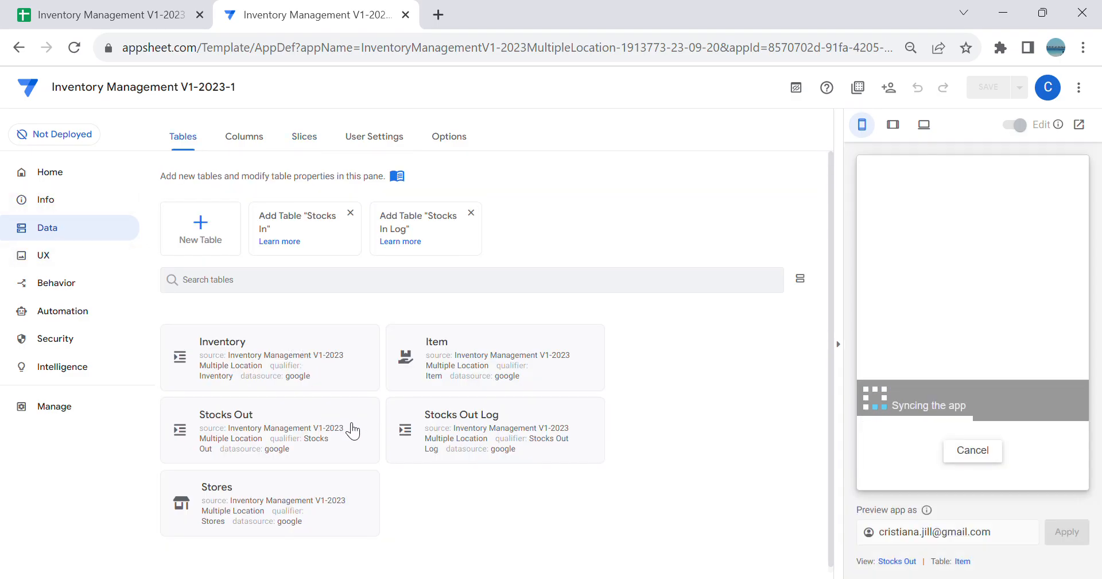
Step: Set the app formula of the Stocks Out table's User column to Useremail() and save the app
left_click(351, 431)
left_click(613, 183)
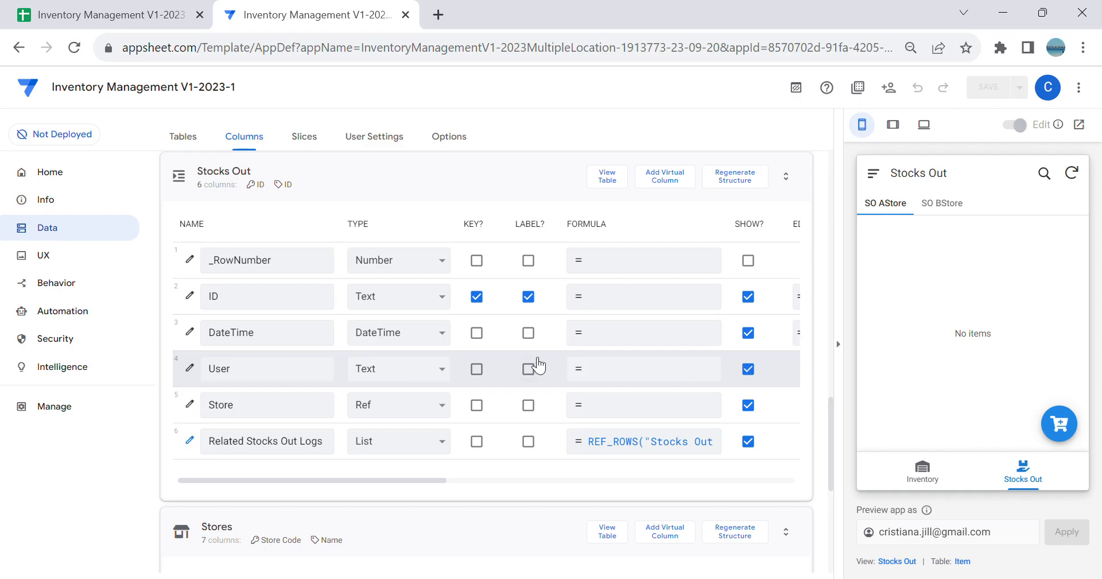
left_click(649, 382)
type("User")
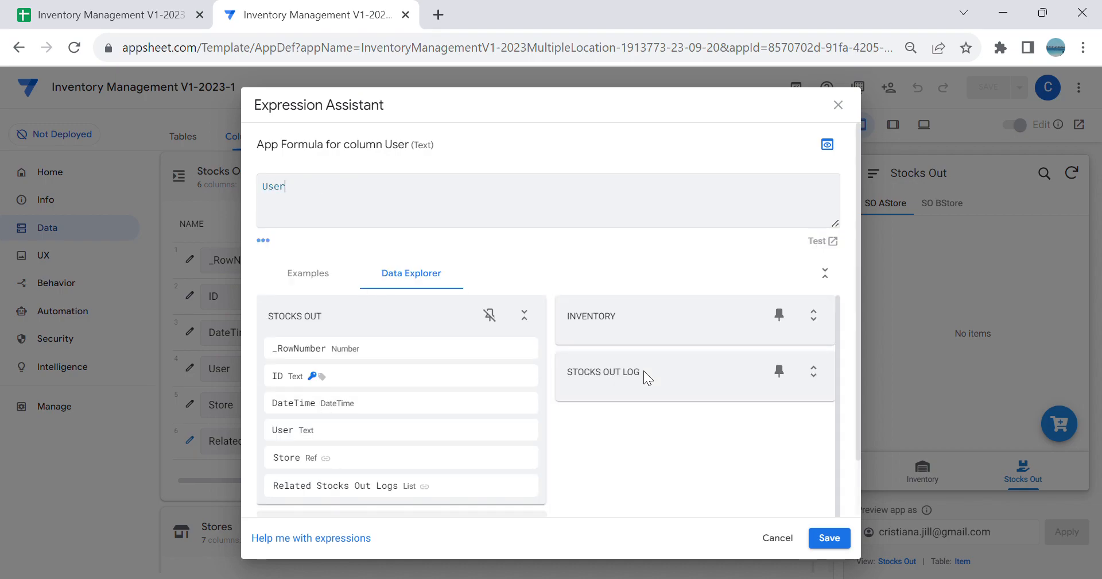
type("email()")
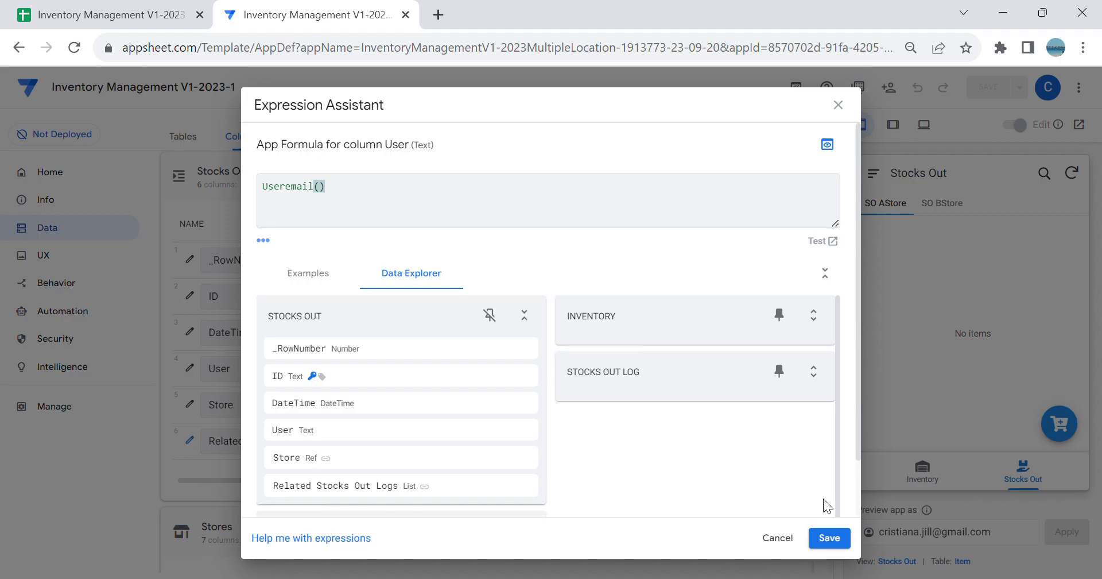
left_click(829, 537)
scroll(756, 313, "up", 10)
left_click(985, 88)
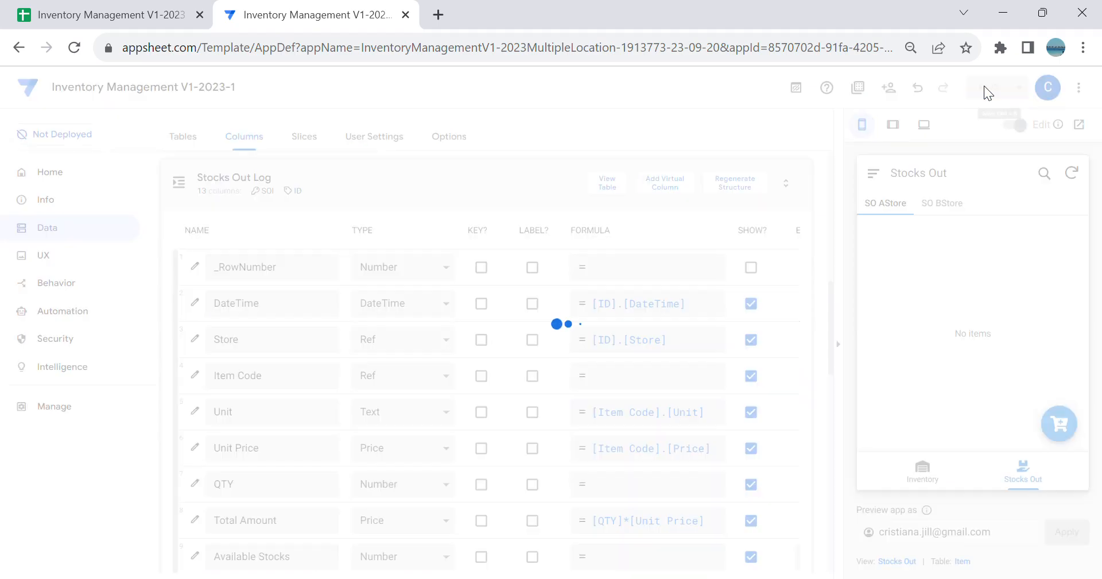
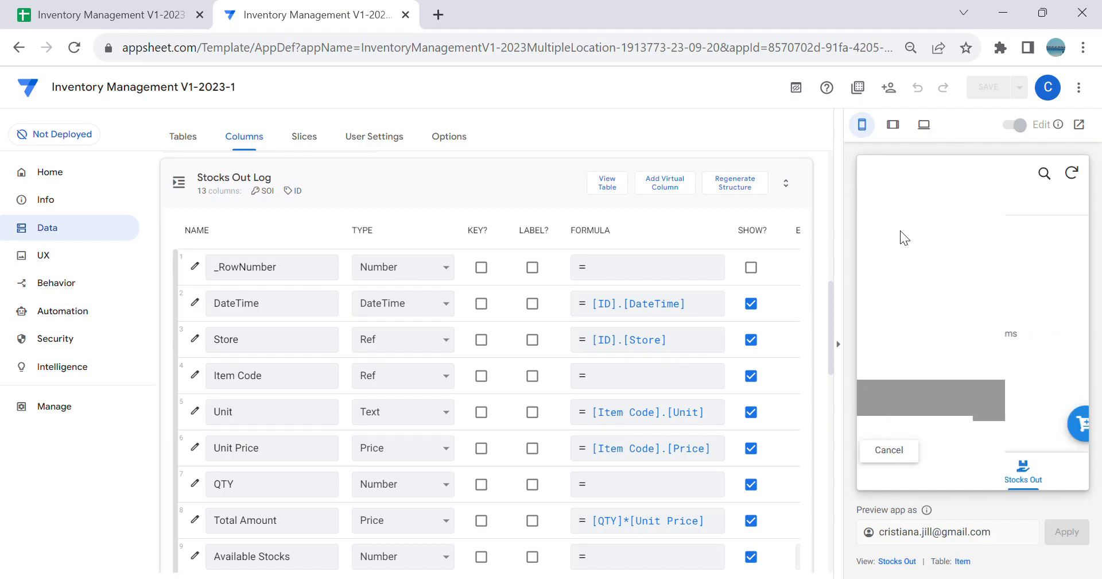
Step: Open the New Stocks Out form from the SO AStore view in the preview and check its fields and related log section
left_click(888, 205)
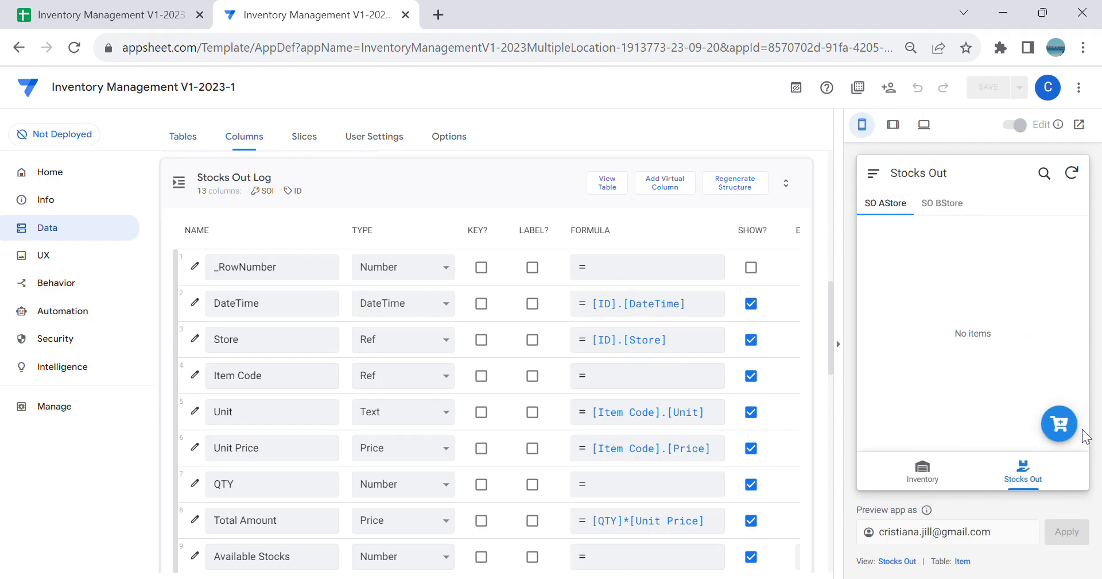
left_click(1060, 425)
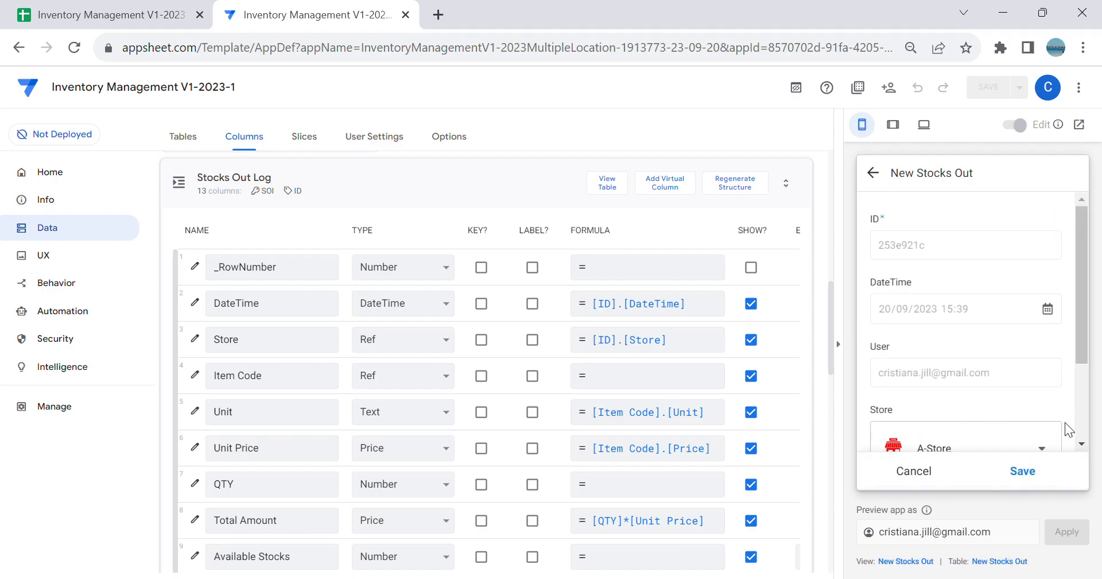
scroll(1039, 380, "down", 3)
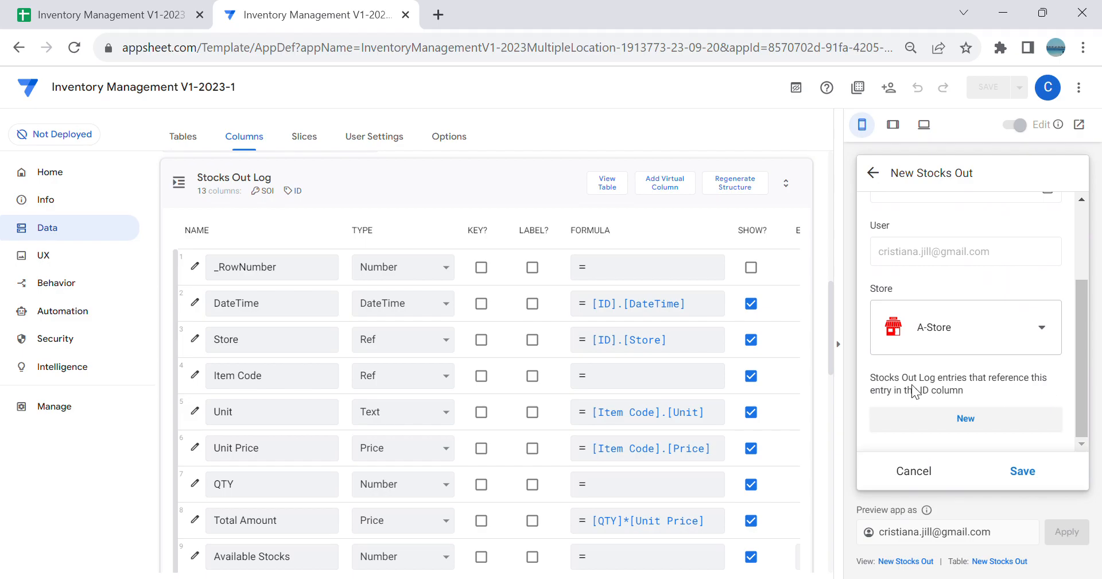
Step: Clear the description expression of the Stocks Out table's Related Stocks Out Logs column
scroll(640, 360, "down", 5)
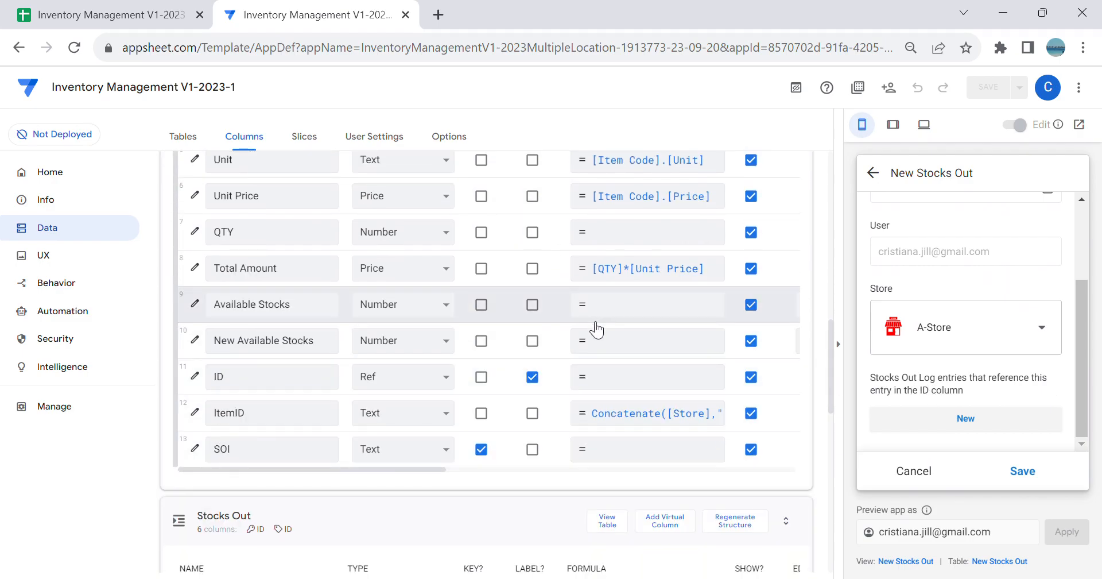
scroll(529, 445, "down", 8)
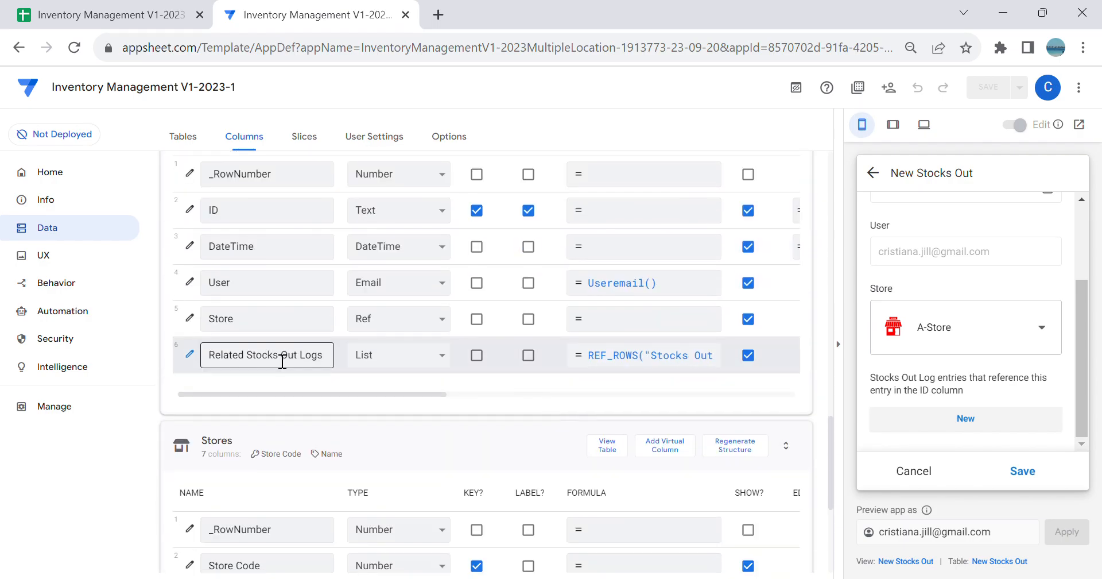
left_click(190, 354)
scroll(436, 310, "down", 5)
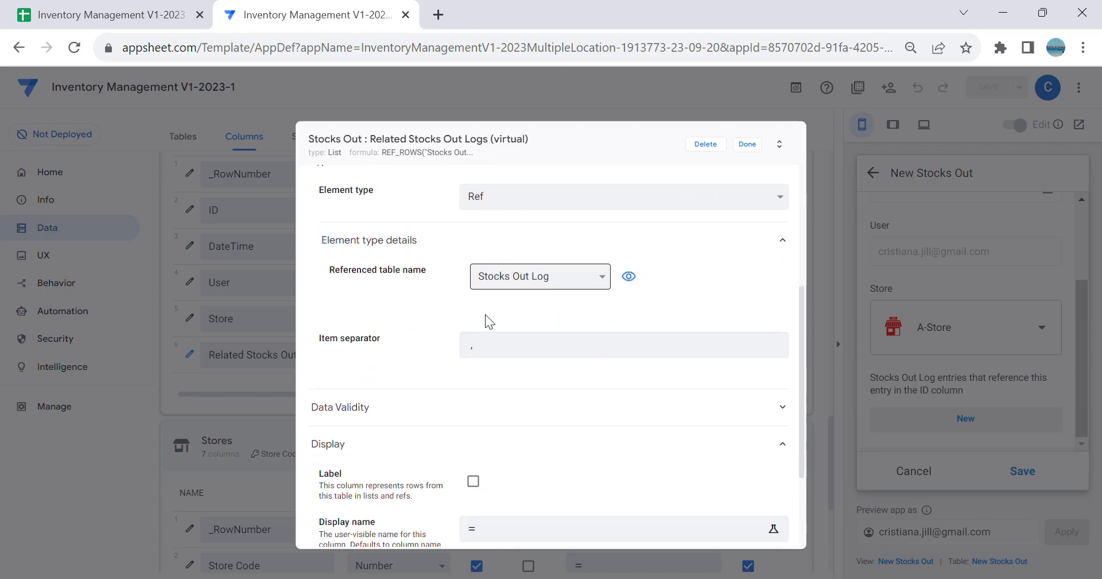
scroll(505, 344, "down", 2)
left_click(560, 450)
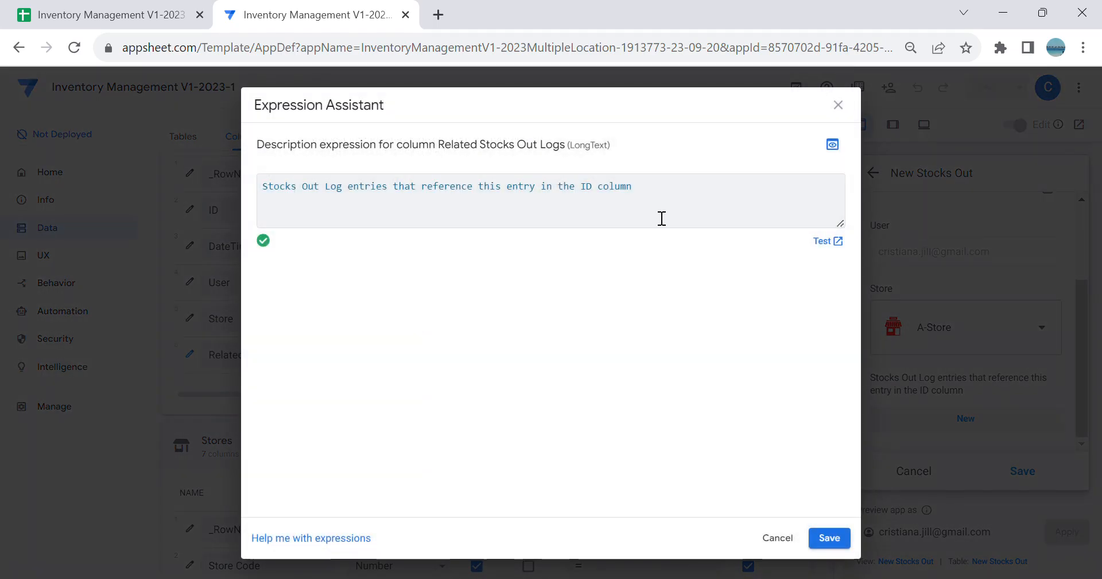
left_click_drag(661, 218, 202, 192)
key("BackSpace")
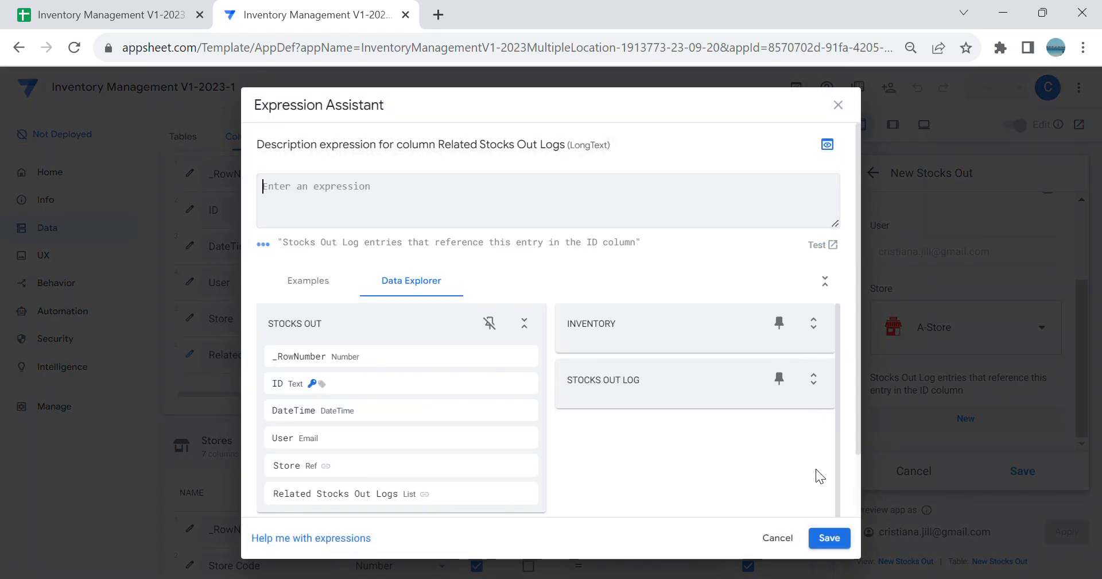
left_click(825, 539)
Step: Set the display name of the Related Stocks Out Logs column to "Stocks Out"
left_click(571, 401)
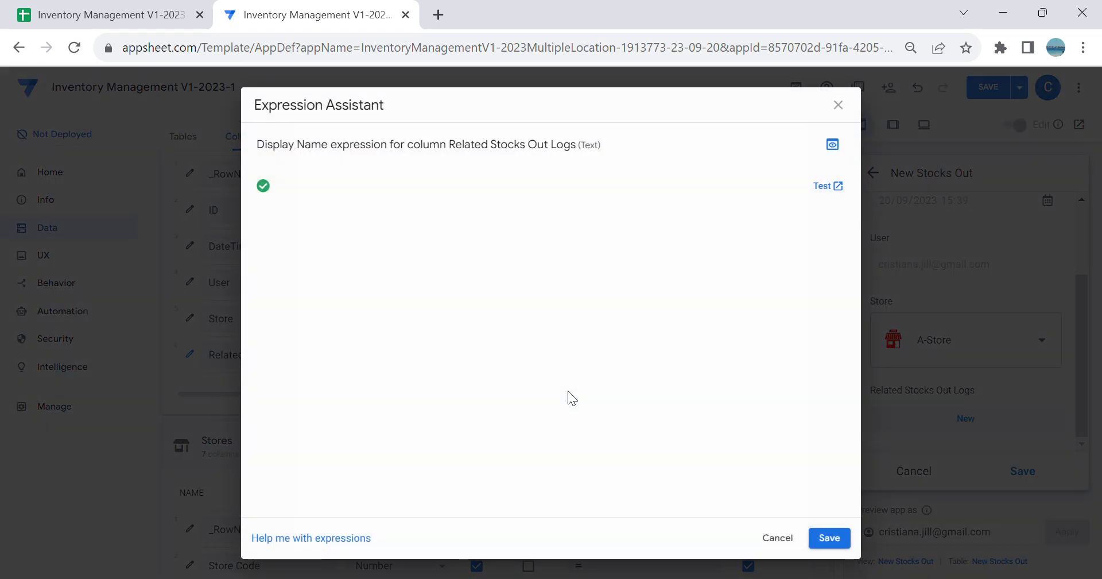
type("\"\"")
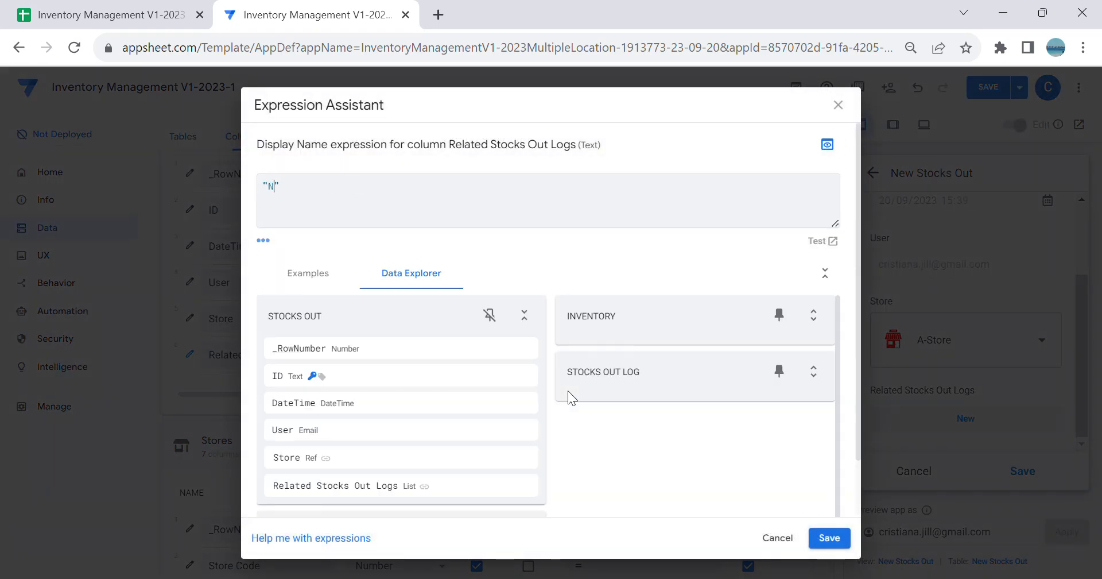
key("BackSpace")
key("BackSpace")
left_click(837, 540)
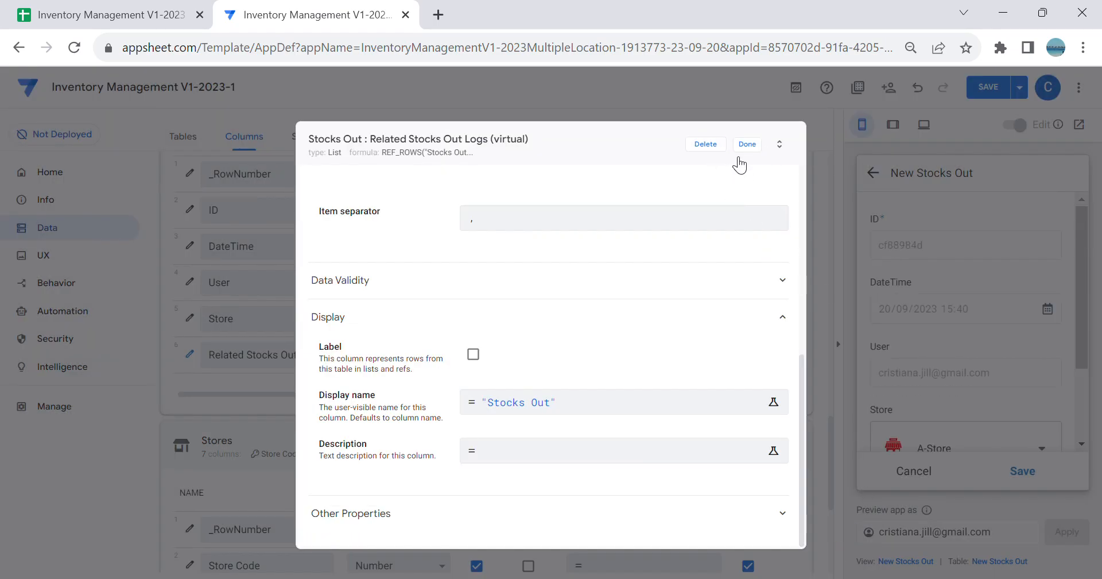
left_click(713, 147)
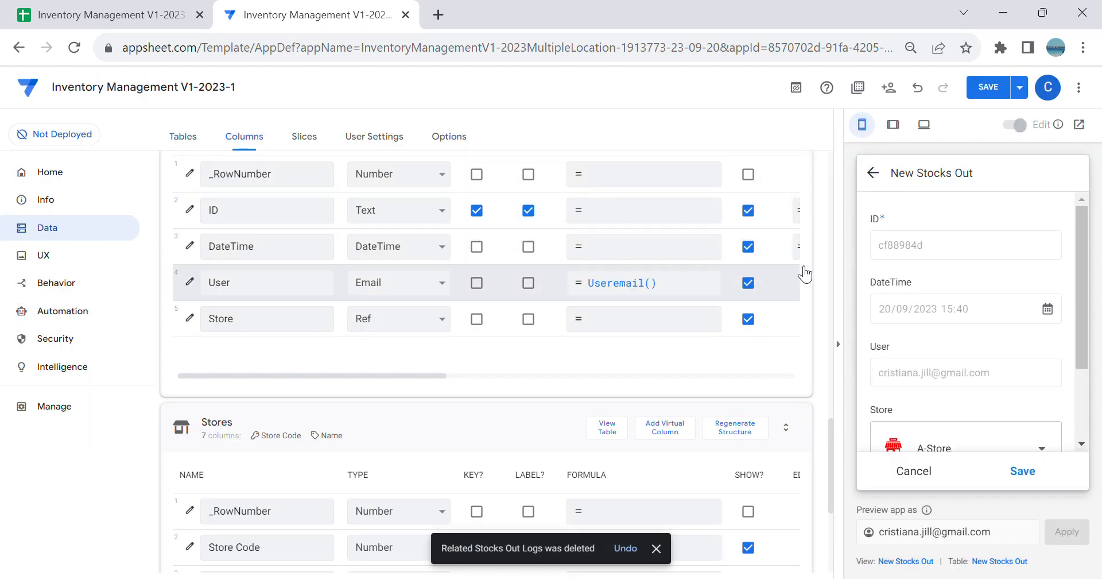
left_click(626, 548)
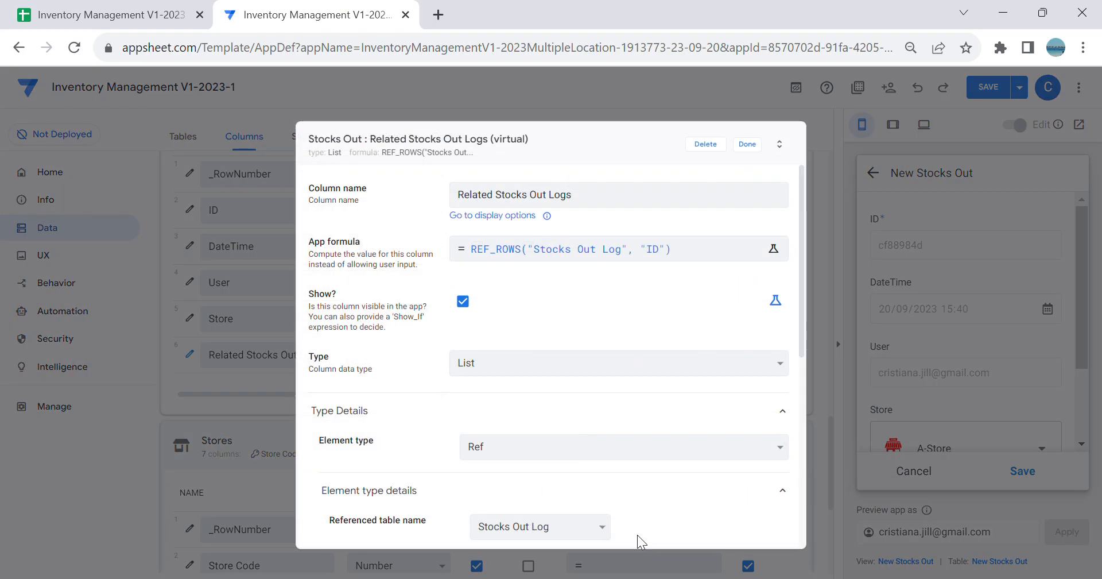
left_click(747, 145)
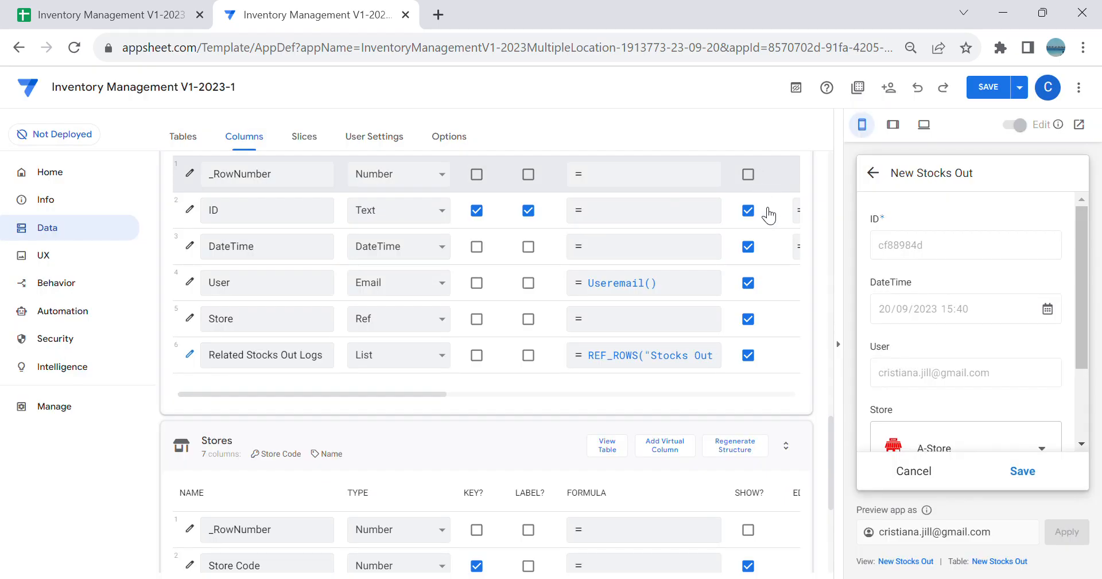
Step: Recheck the settings of the Related Stocks Out Logs column, accept them and save the app
scroll(1017, 394, "down", 2)
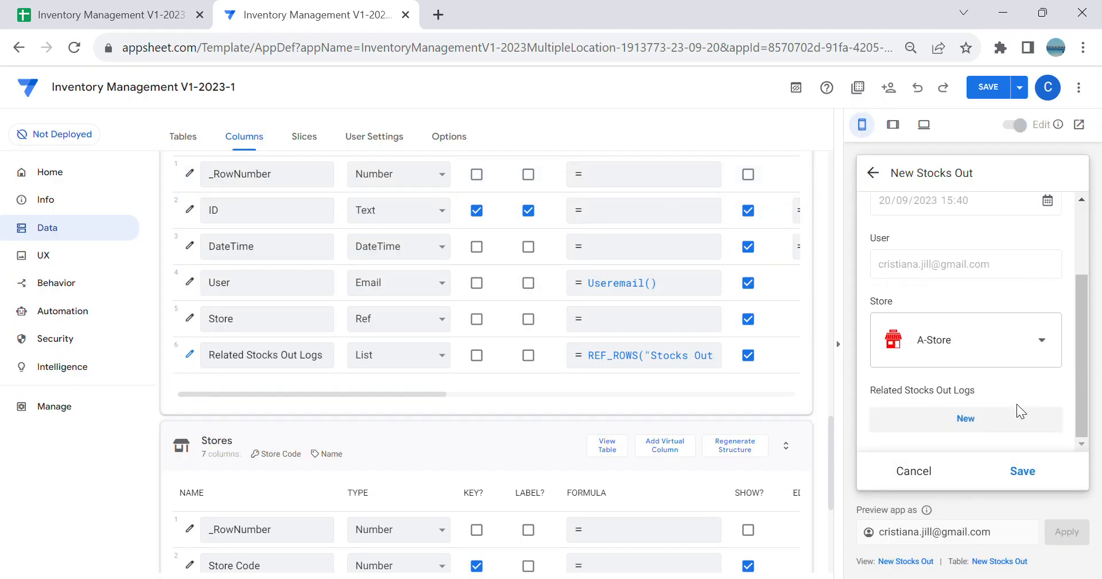
left_click(189, 355)
scroll(391, 374, "down", 5)
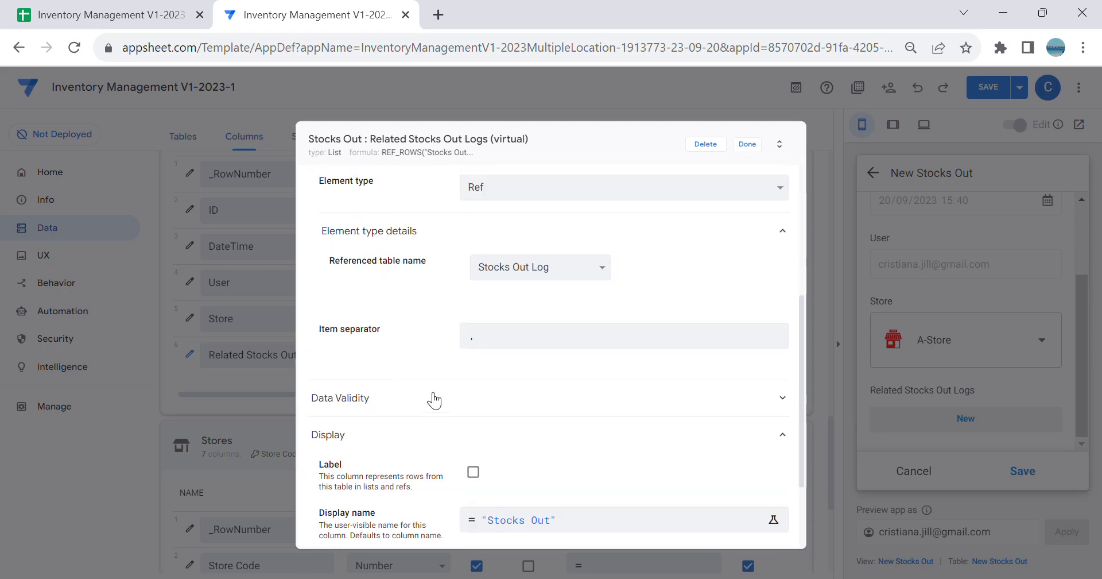
scroll(565, 416, "up", 7)
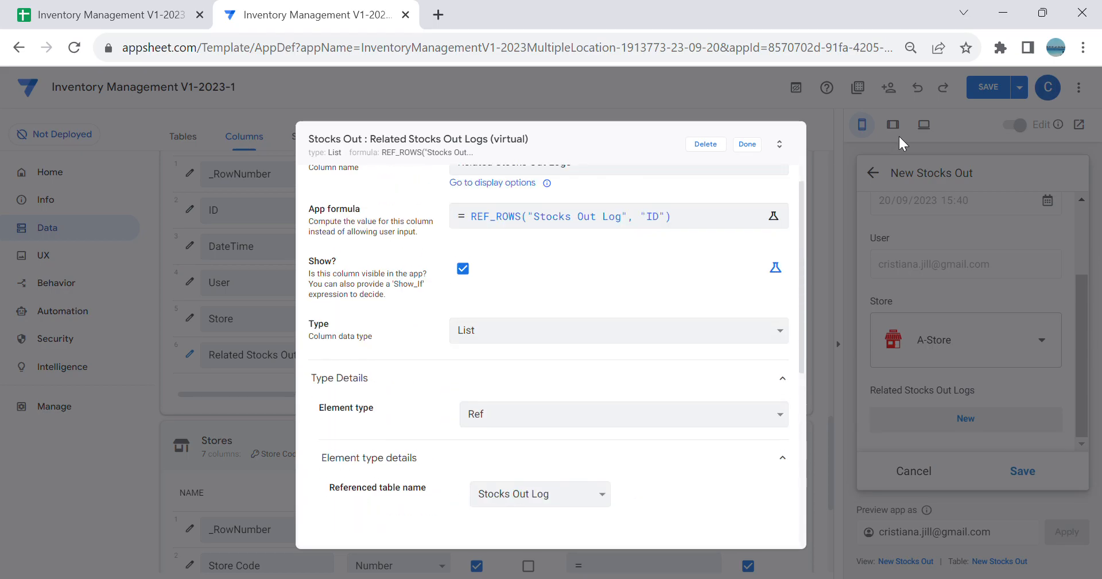
left_click(748, 144)
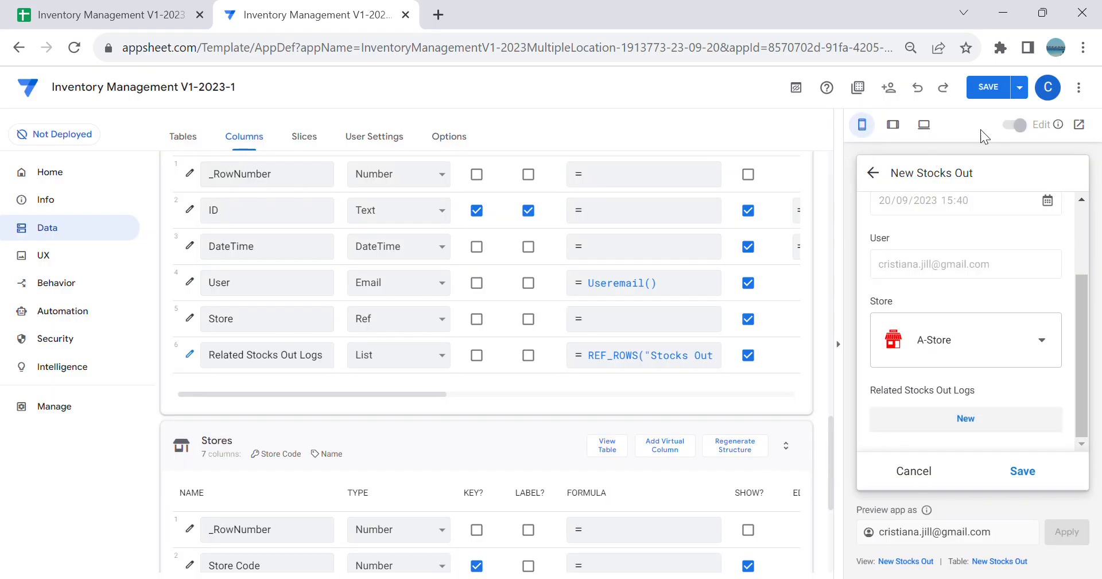
left_click(1004, 82)
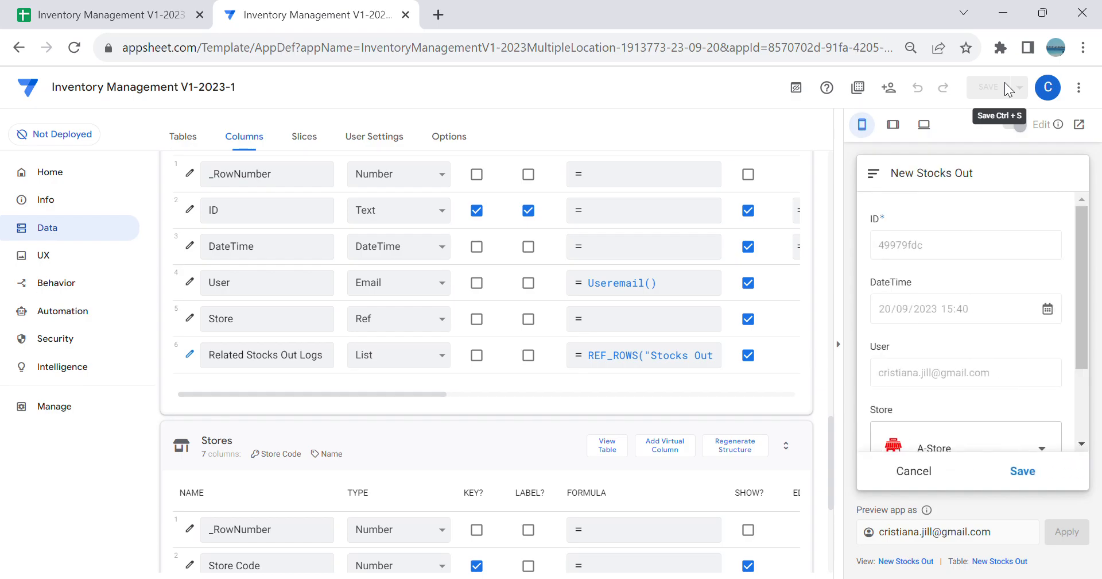
Step: Check the related log section's label in the previewed form, cancel it and reopen New Stocks Out from the SO AStore view
scroll(956, 302, "down", 1)
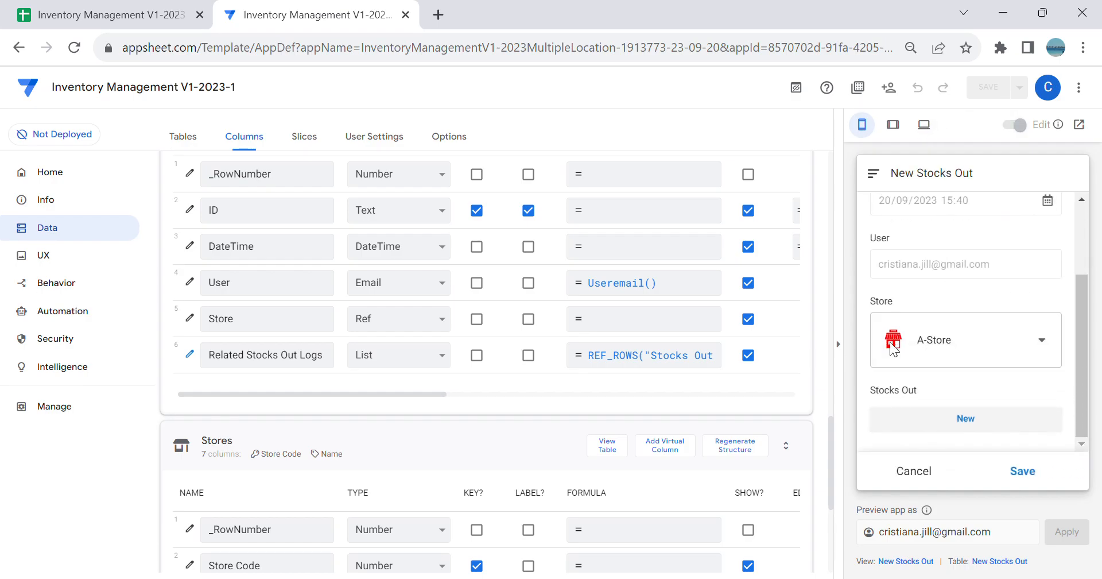
left_click(925, 478)
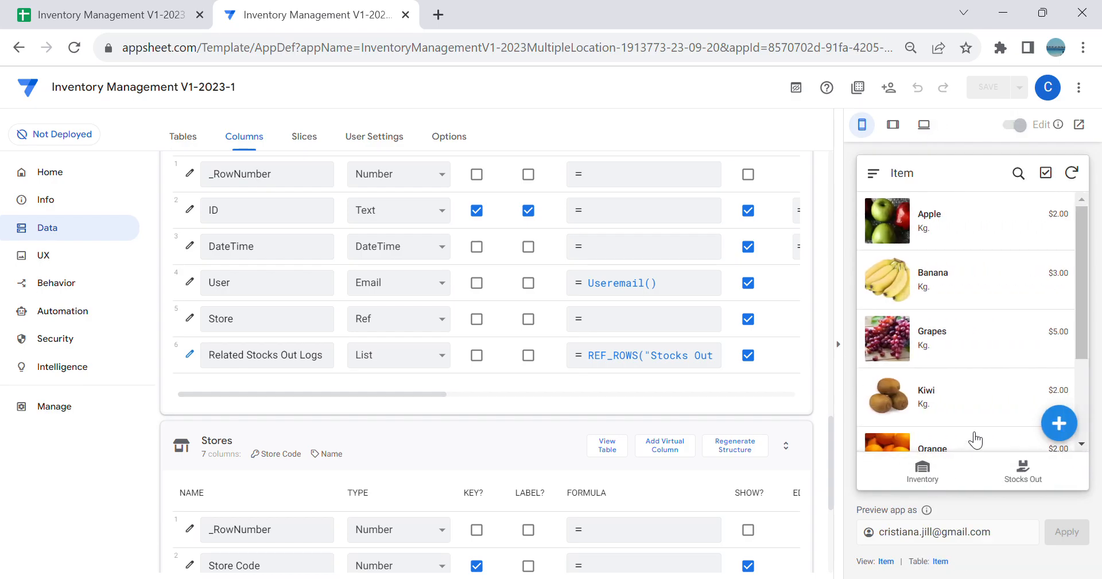
left_click(1021, 474)
left_click(1071, 434)
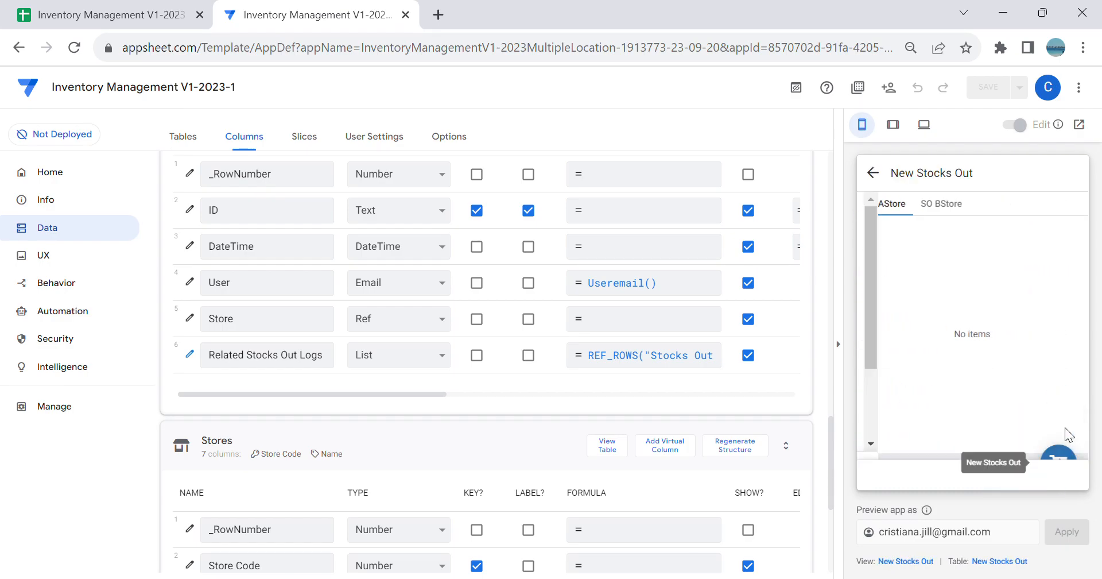
scroll(1002, 344, "down", 3)
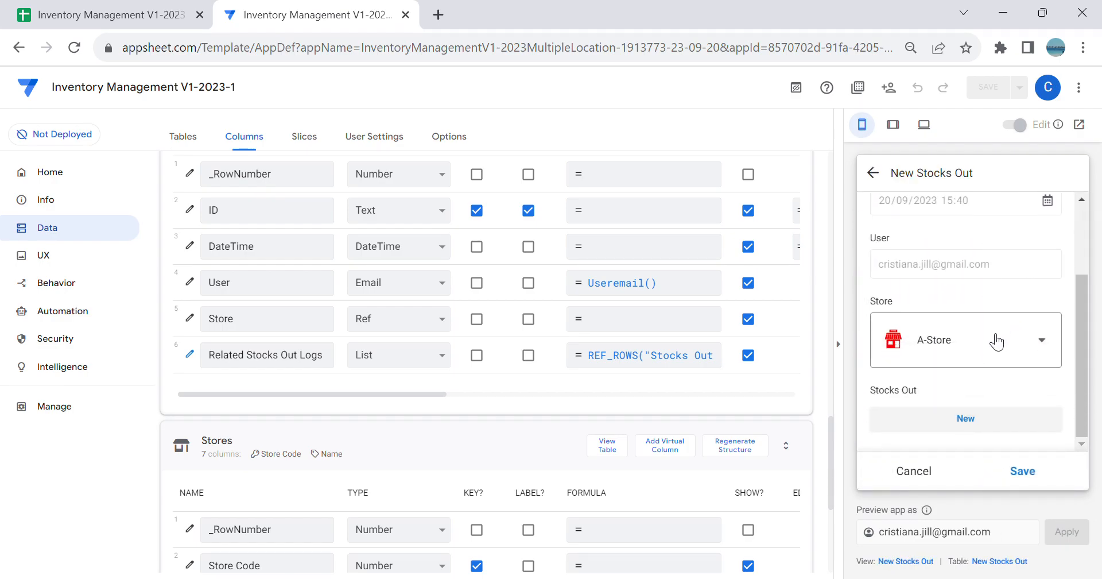
Step: Start a new log entry under Stocks Out for A-Store and look through its Item Code options without choosing one
left_click(967, 422)
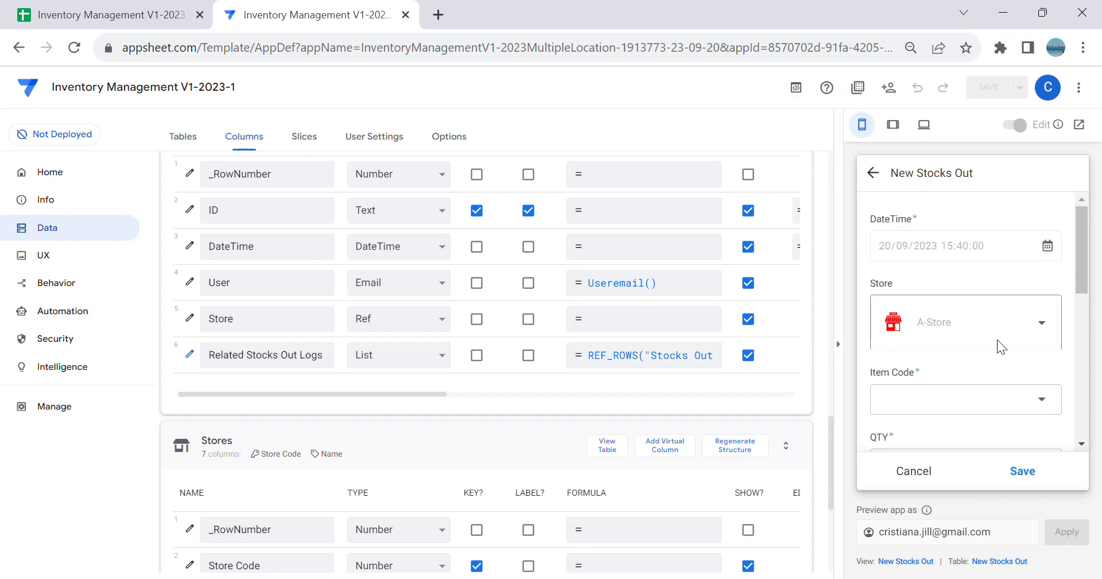
scroll(995, 346, "down", 2)
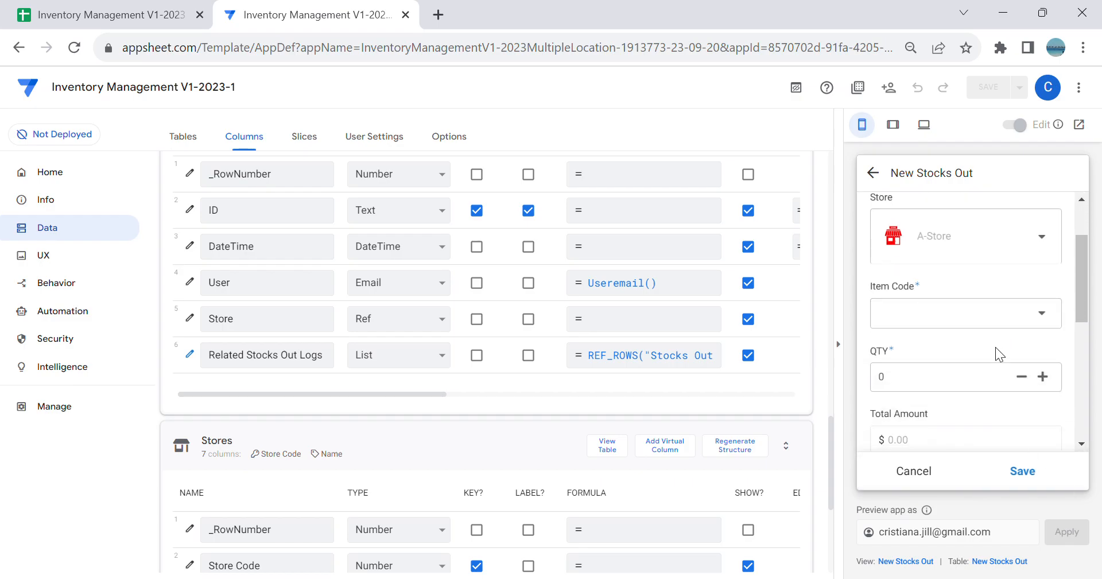
left_click(1007, 322)
scroll(1010, 323, "down", 3)
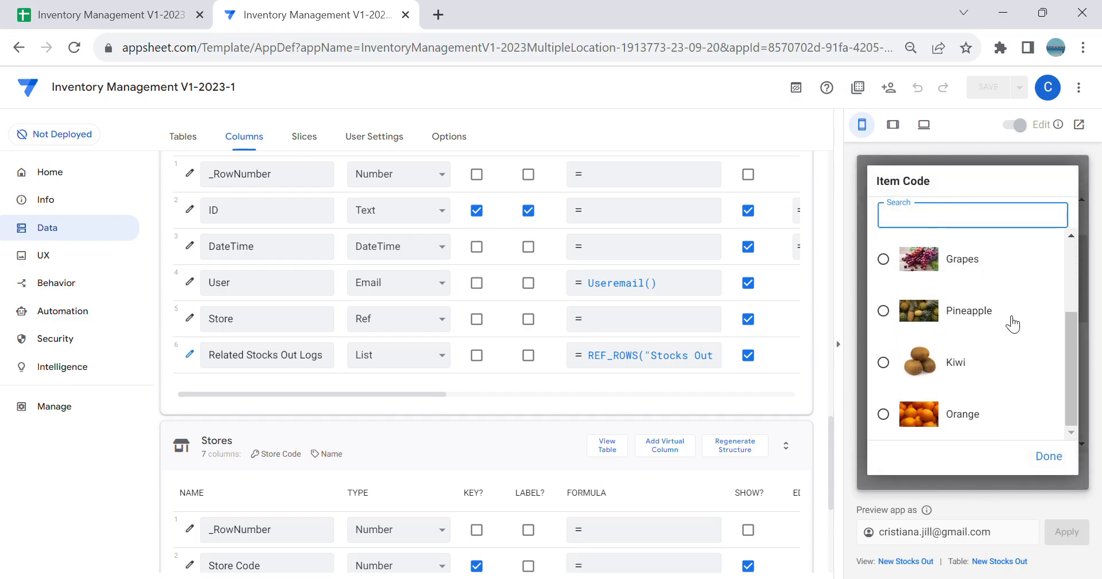
scroll(1011, 345, "up", 3)
scroll(1013, 376, "down", 3)
left_click(1048, 457)
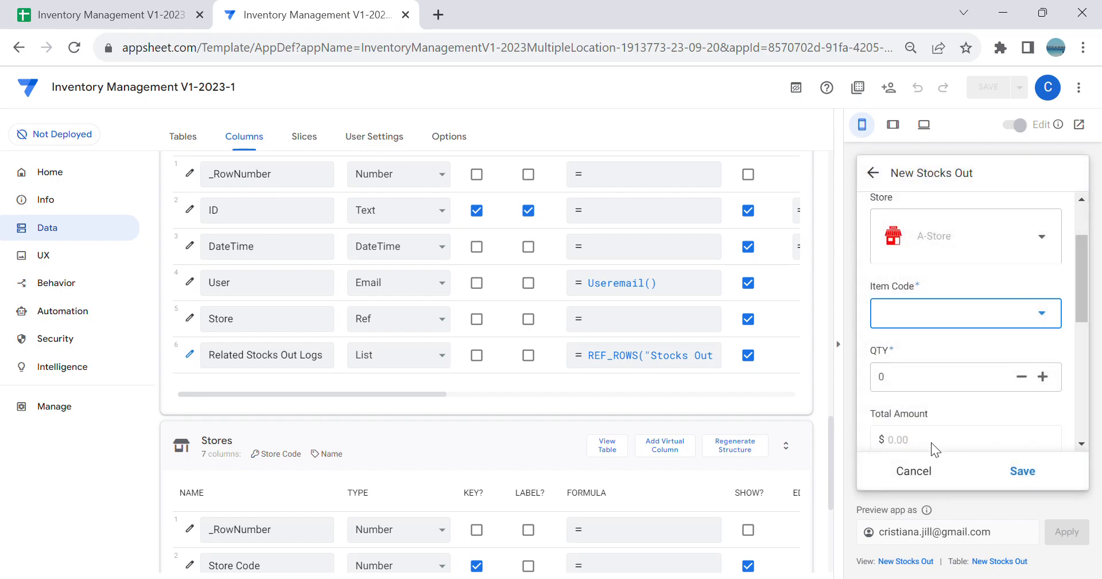
Step: Cancel the open forms and view the AStore items in the Inventory view
left_click(922, 469)
left_click(928, 476)
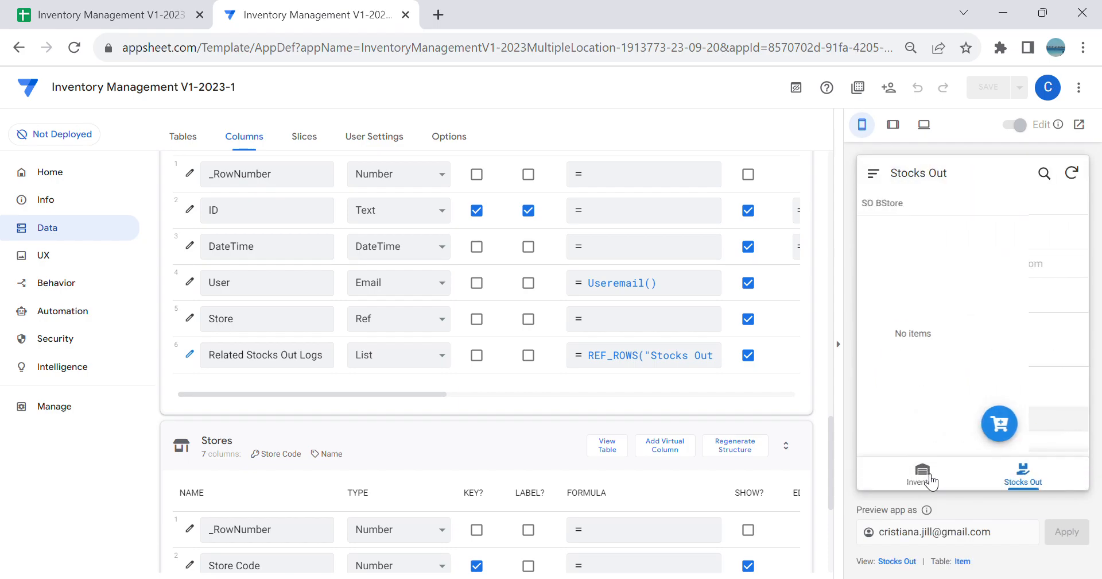
left_click(934, 473)
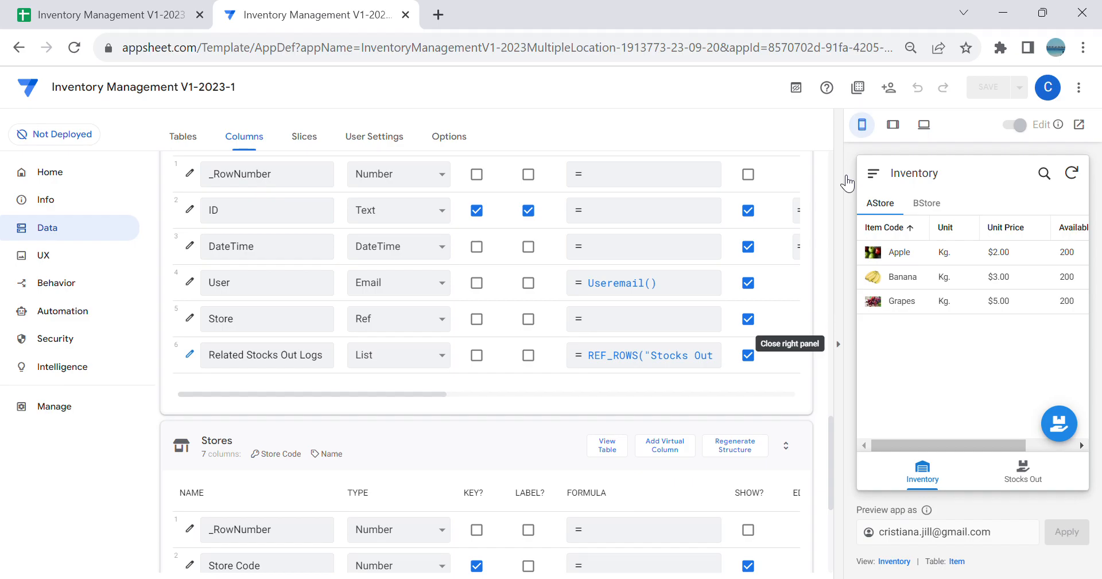
Step: Start another log entry from a new A-Store Stocks Out form and compare its Item Code options with the Stocks Out Log columns
left_click(1019, 468)
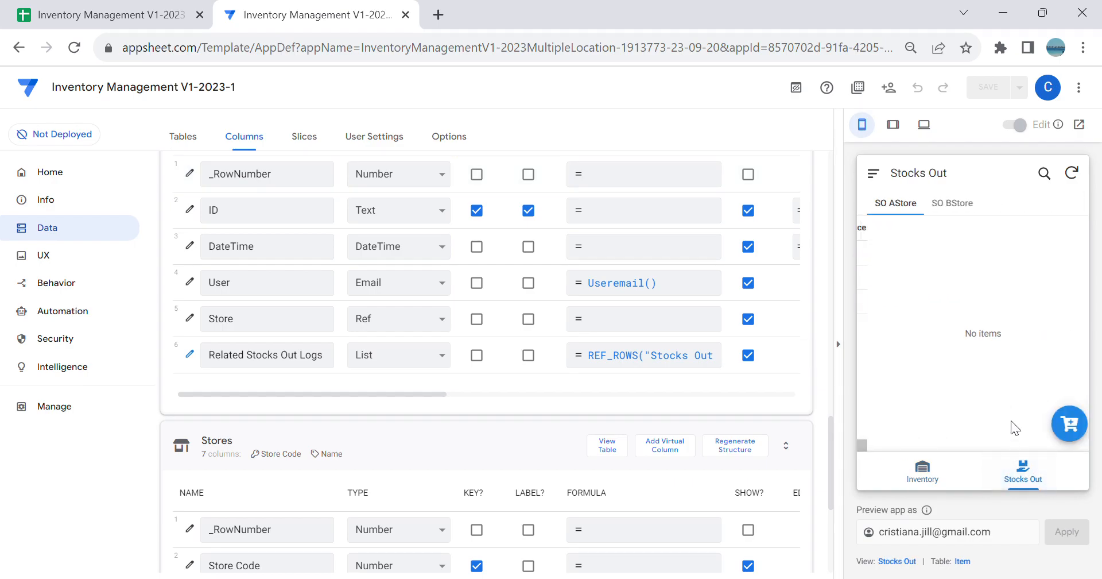
left_click(1058, 439)
scroll(1021, 396, "down", 2)
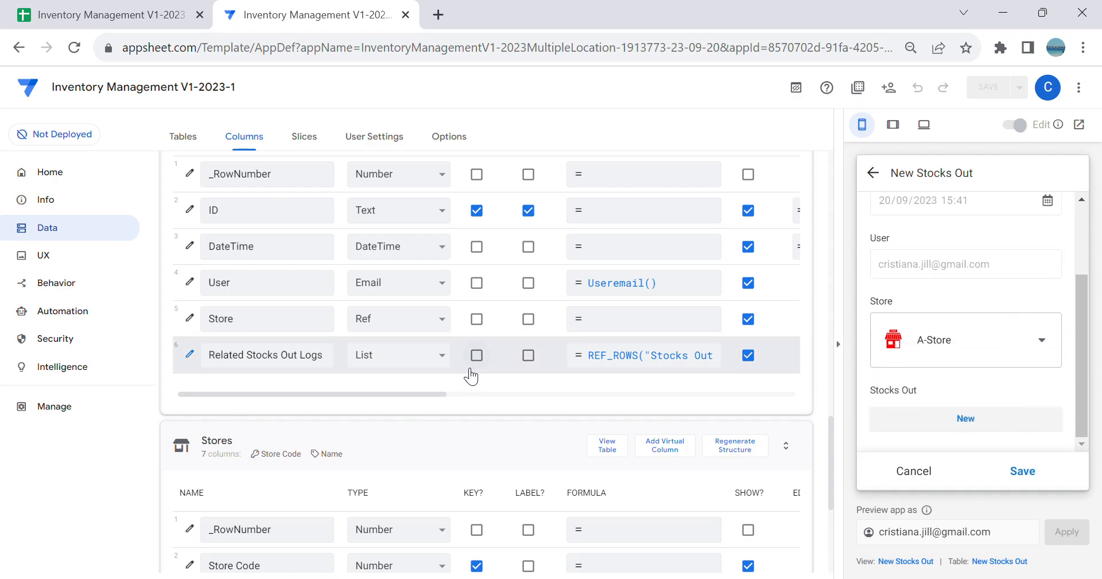
scroll(497, 362, "down", 2)
scroll(455, 368, "up", 6)
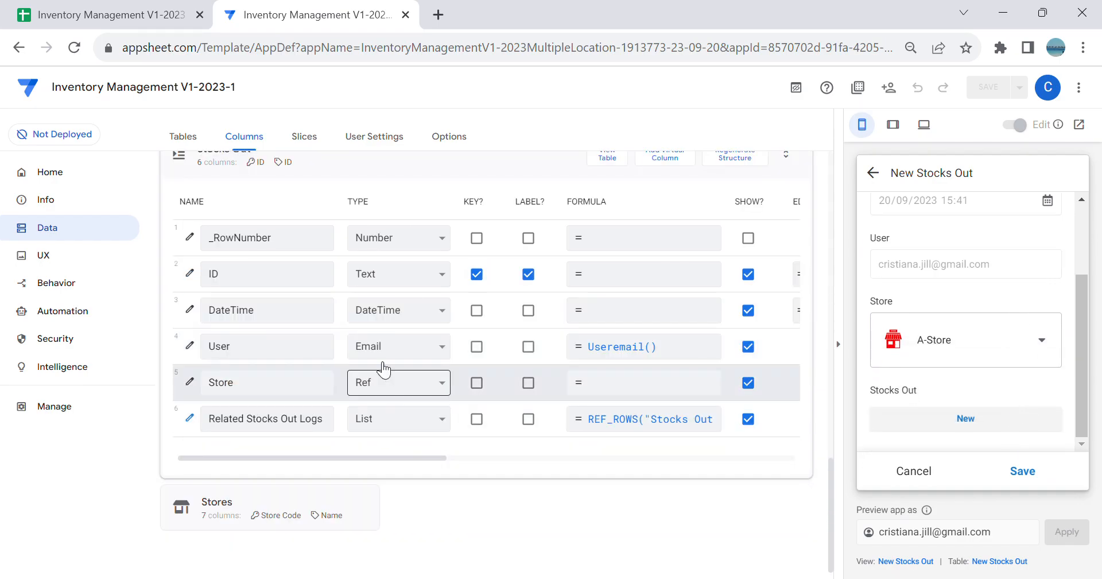
scroll(375, 356, "up", 6)
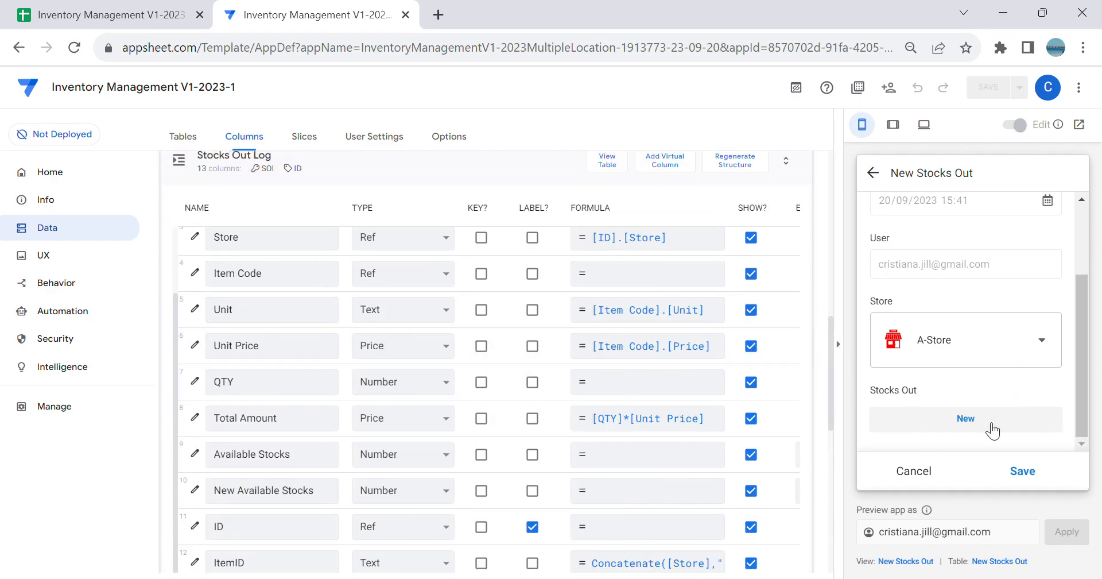
scroll(993, 351, "down", 2)
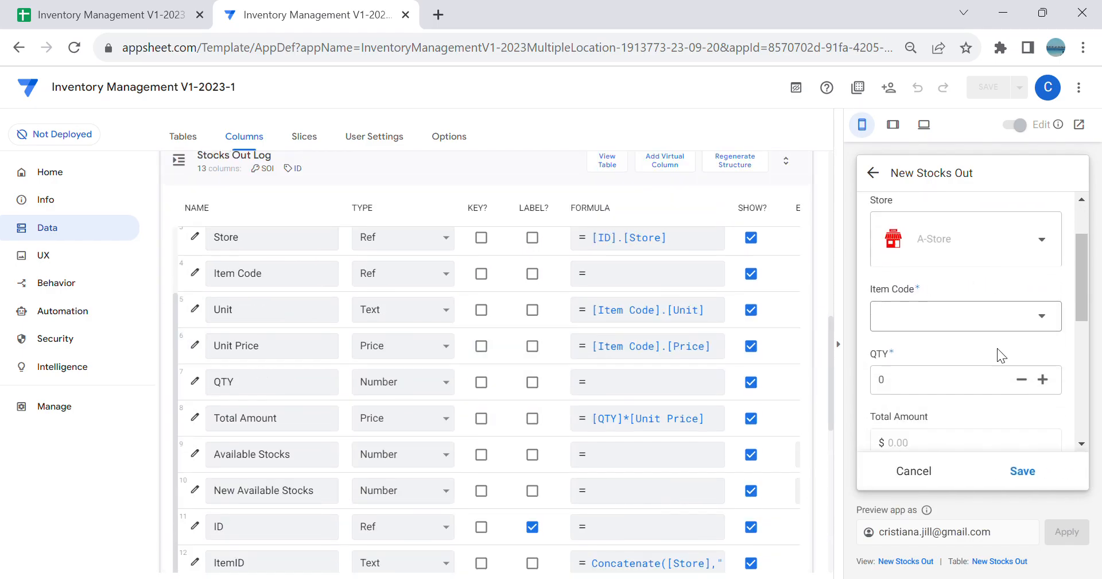
left_click(1017, 324)
scroll(1017, 322, "down", 3)
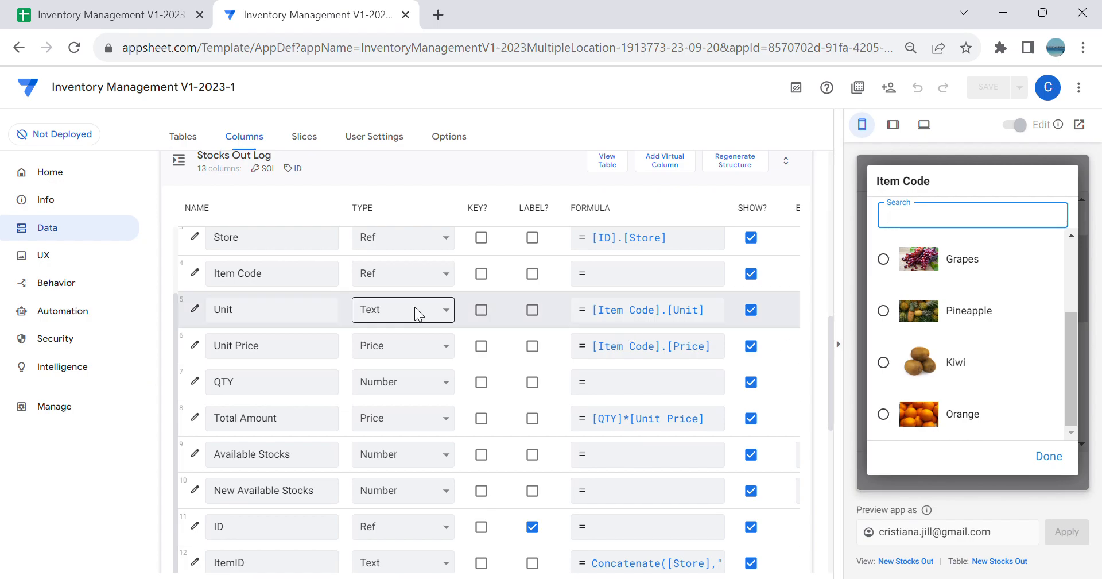
Step: Open the Valid If formula of the Item Code column in the Stocks Out Log table
scroll(339, 370, "down", 2)
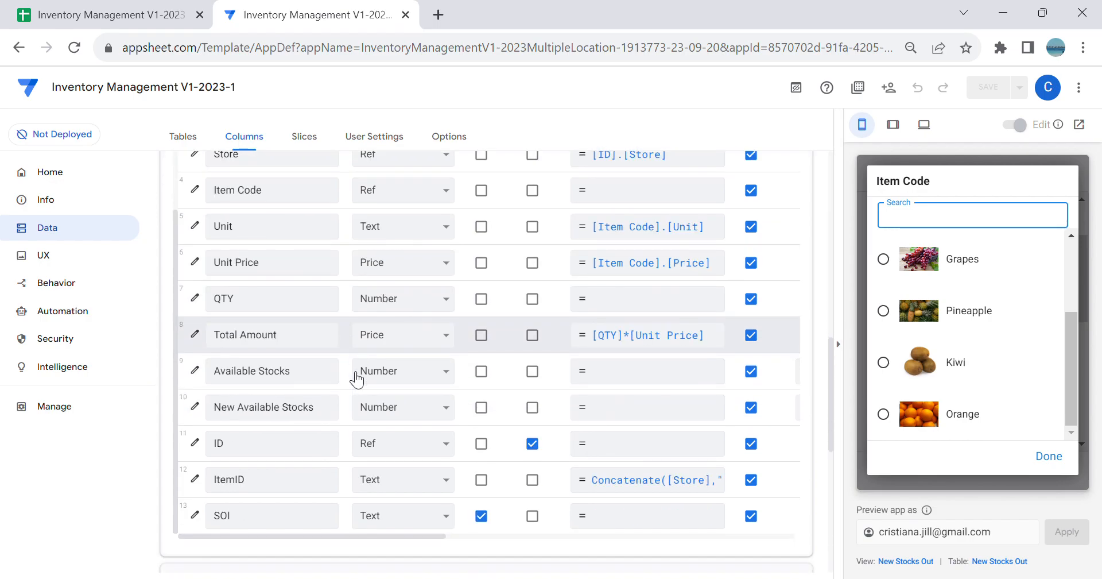
scroll(330, 359, "up", 2)
scroll(335, 365, "up", 2)
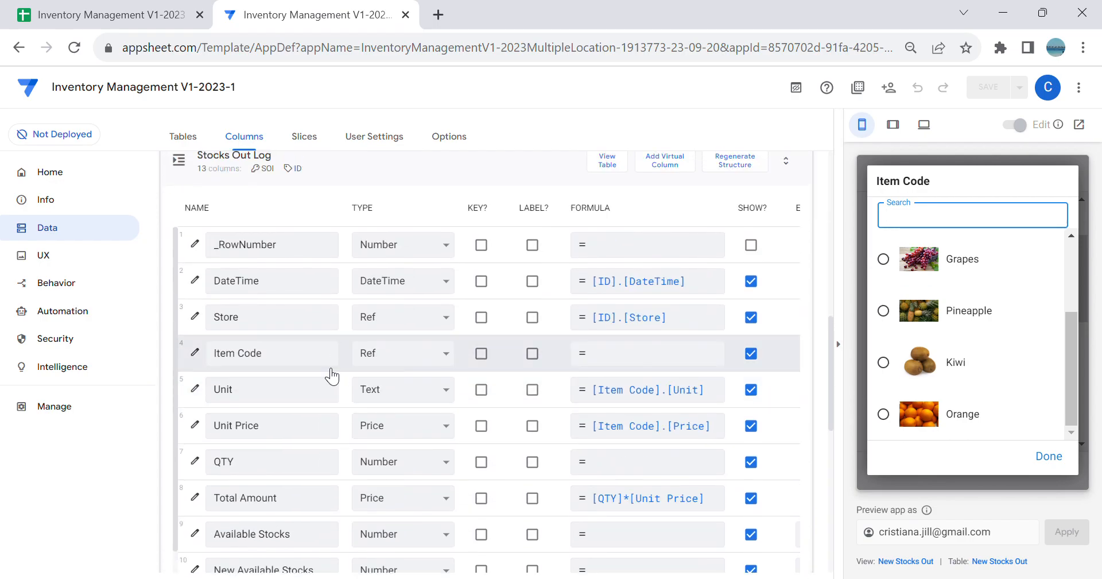
left_click(195, 351)
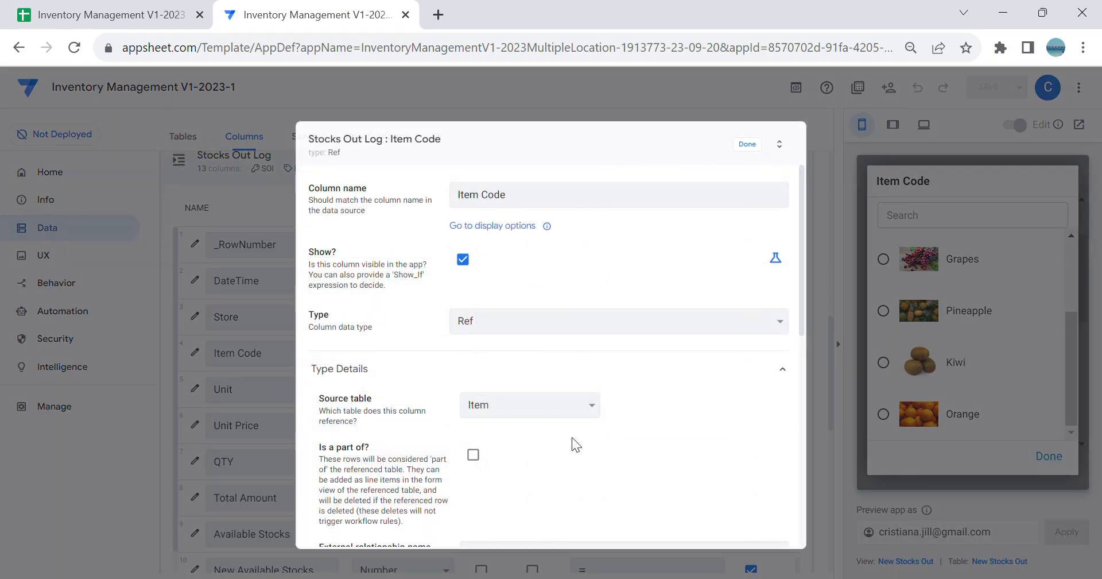
scroll(579, 441, "down", 1)
scroll(579, 441, "down", 2)
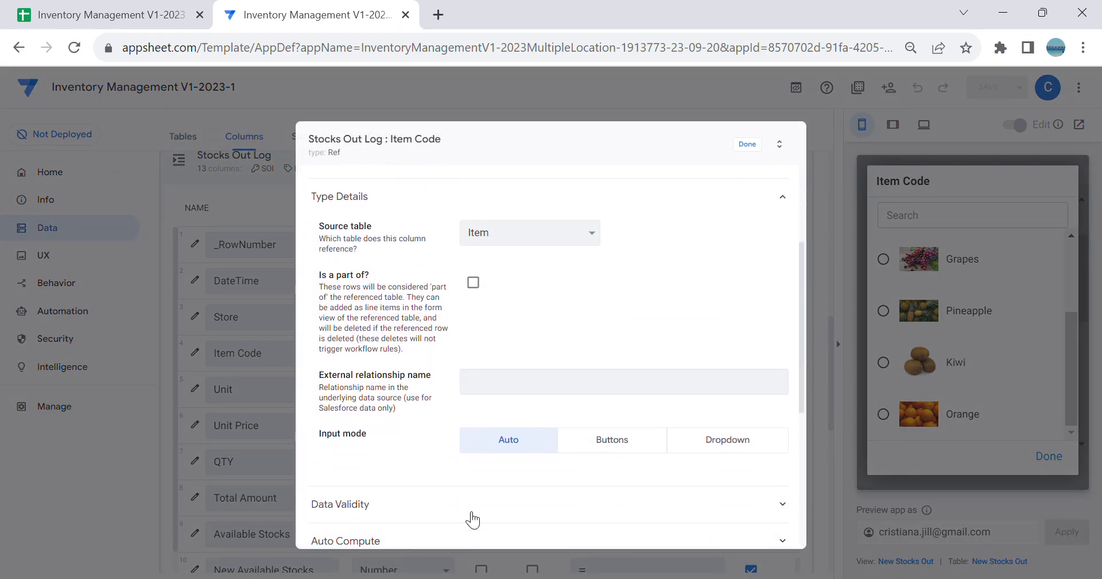
scroll(535, 484, "down", 1)
left_click(519, 451)
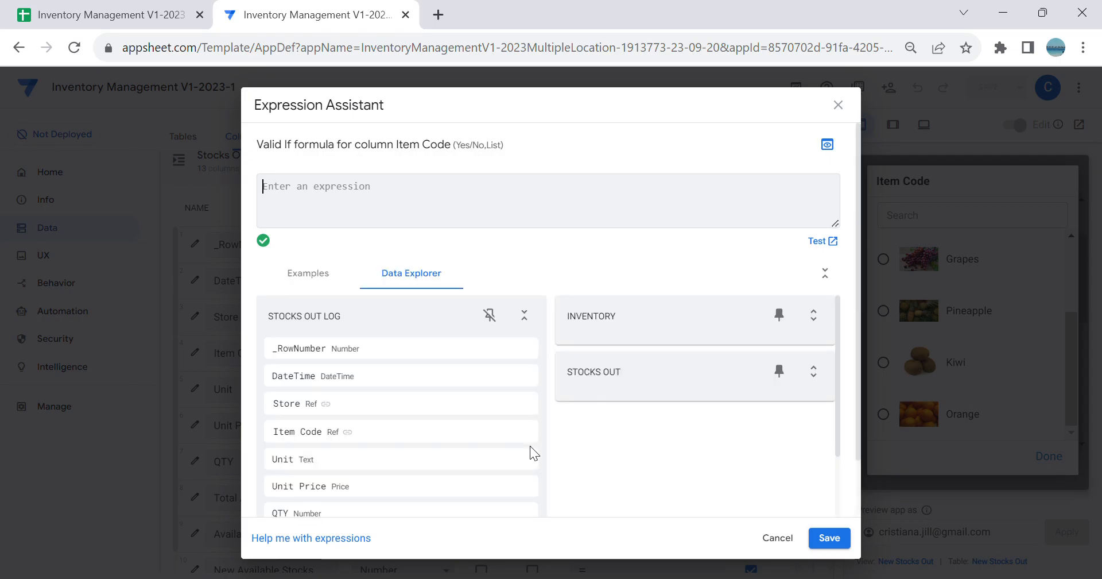
Step: Begin the Valid If expression with Sort(Select( on the Inventory[Item Code] column
type("Sort(")
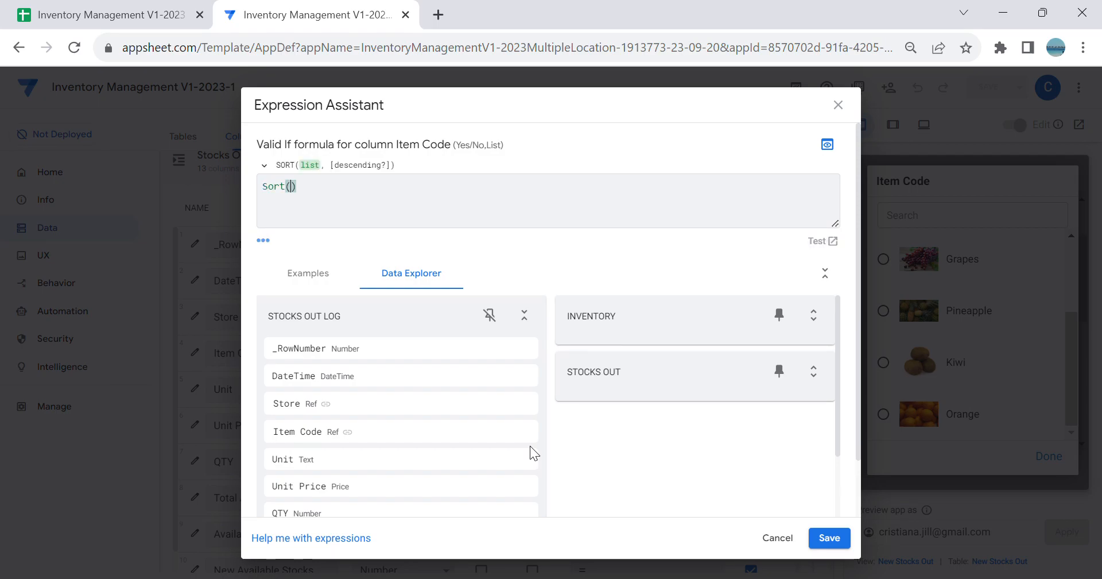
type("Select(")
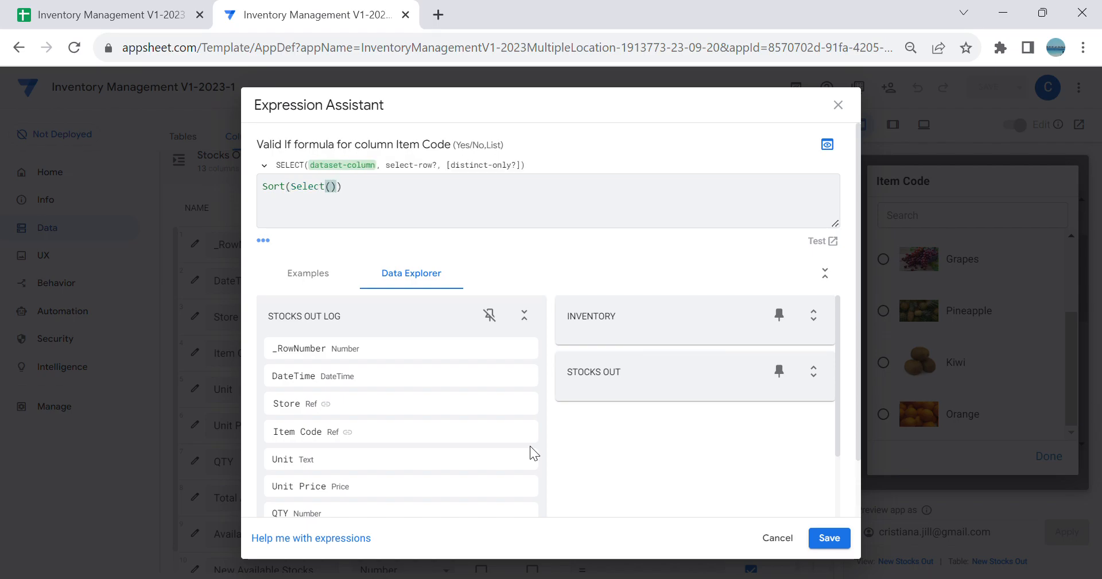
type("Inven")
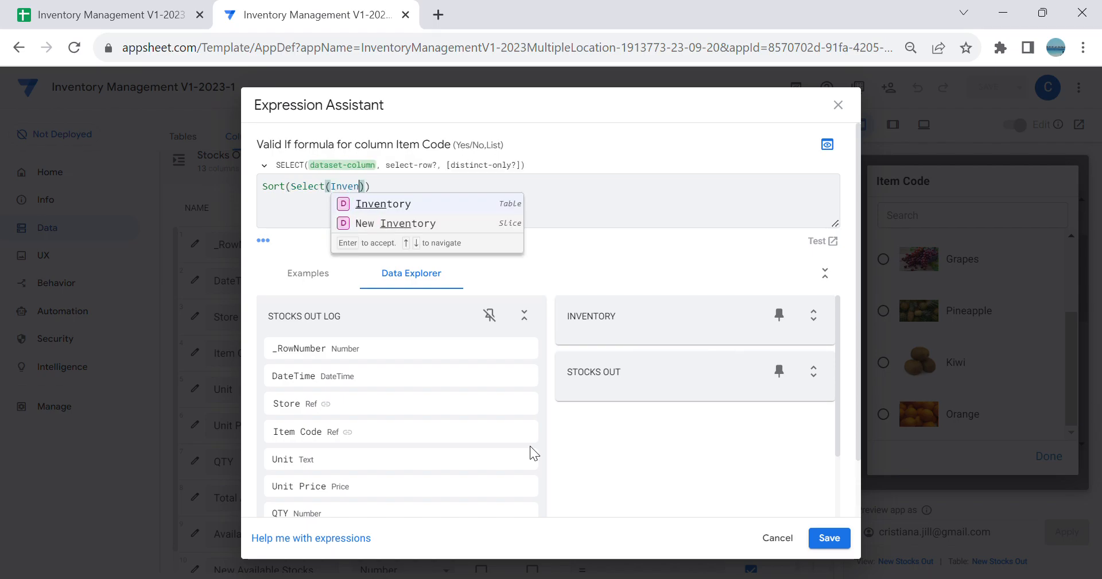
left_click(418, 203)
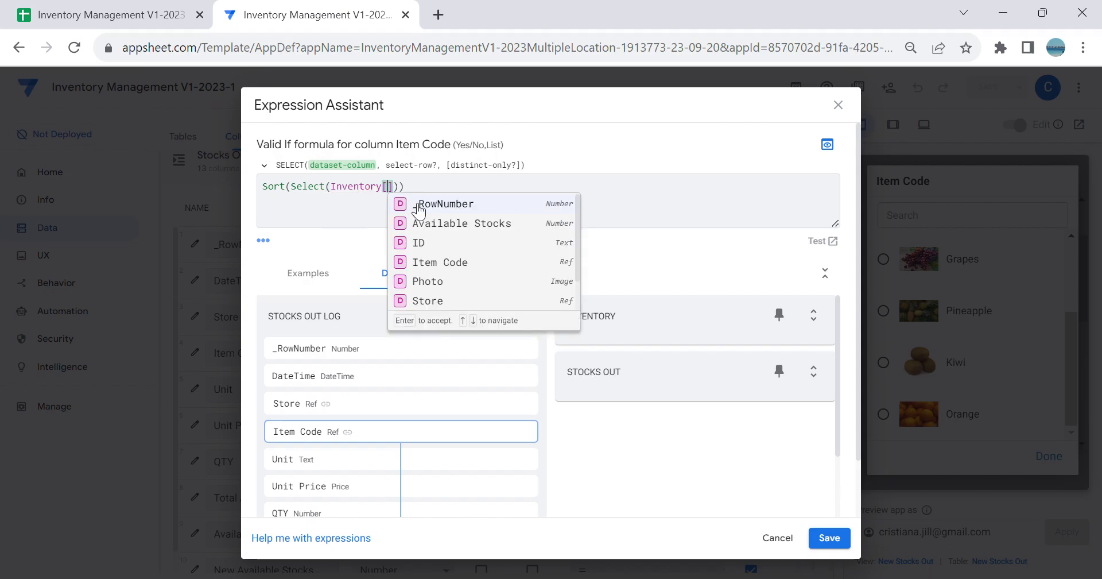
left_click(450, 262)
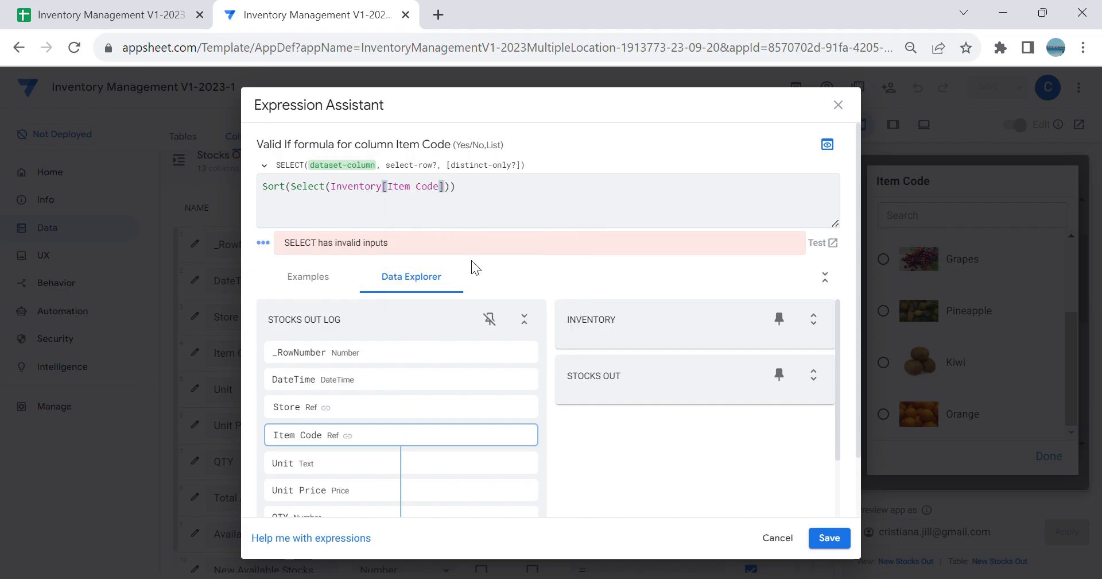
Step: Add an And() row filter to the Select whose first condition is [Available Stocks]>=1
type(",")
type("And")
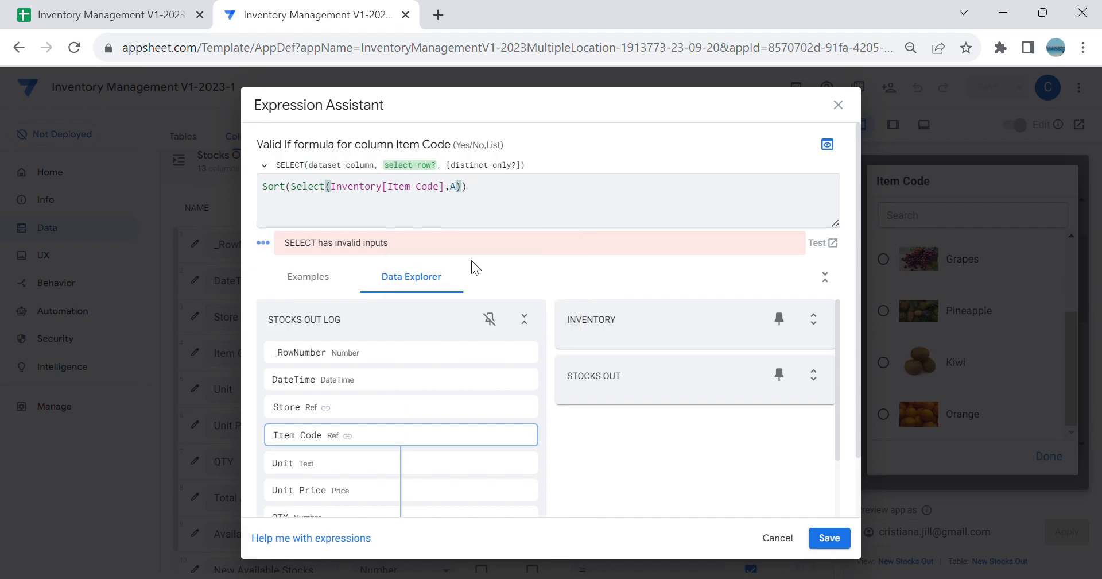
type("(")
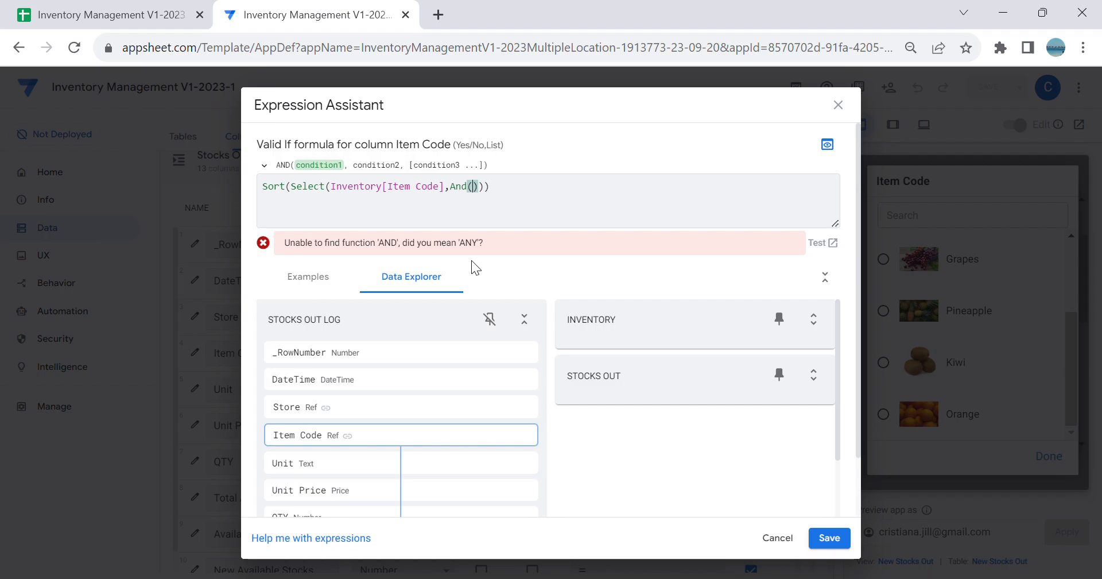
type("[A")
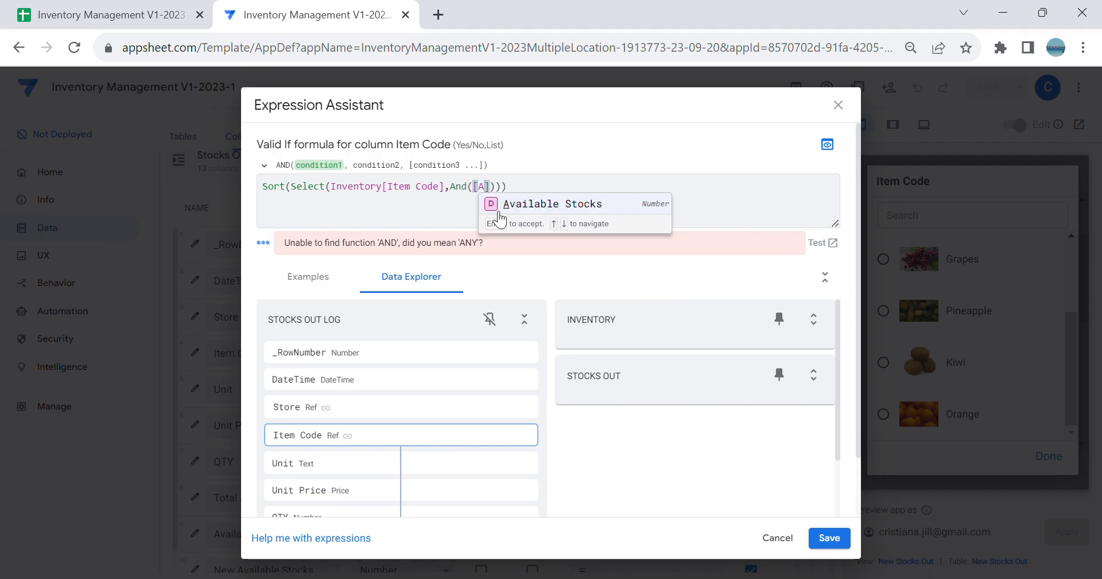
left_click(538, 207)
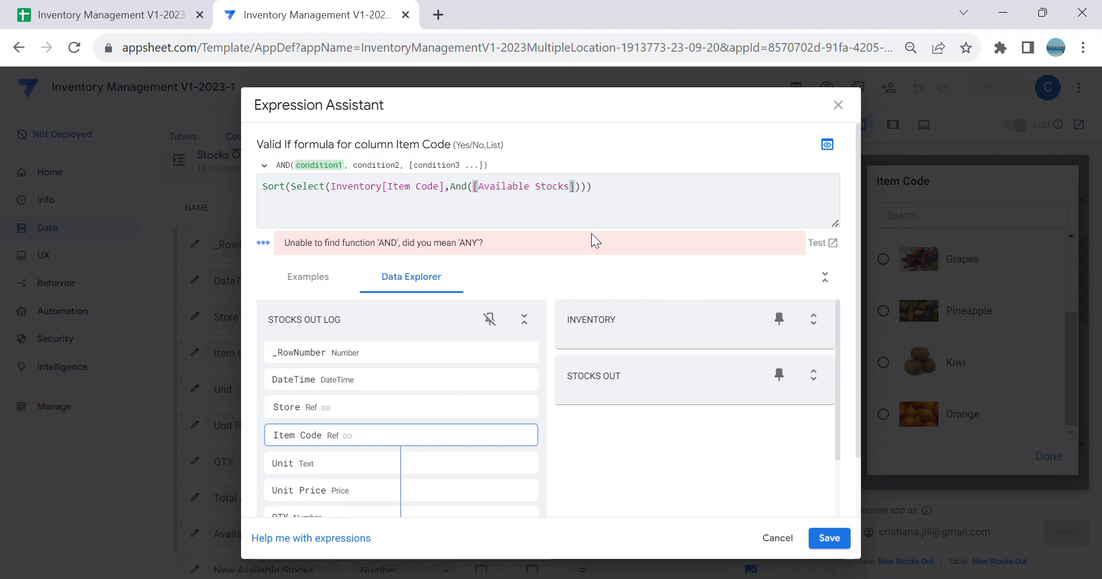
type(">=")
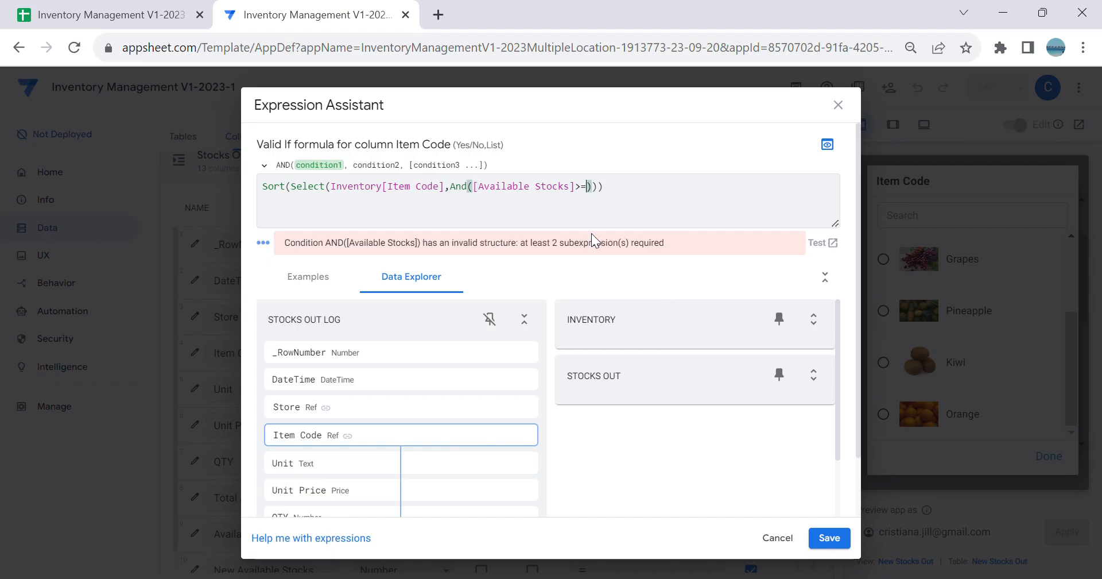
type("1,[")
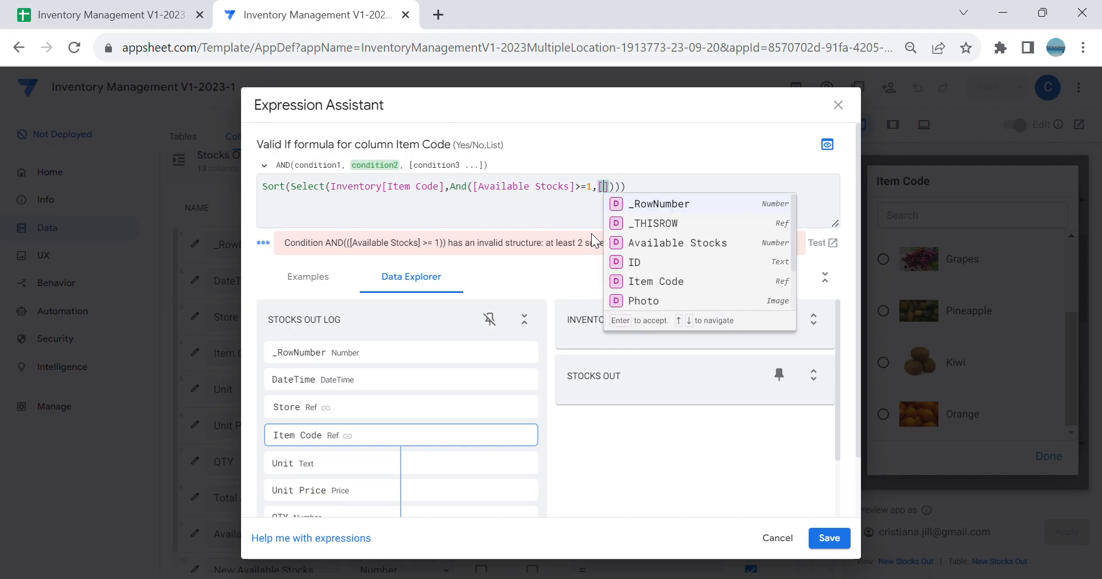
type("_thisrow")
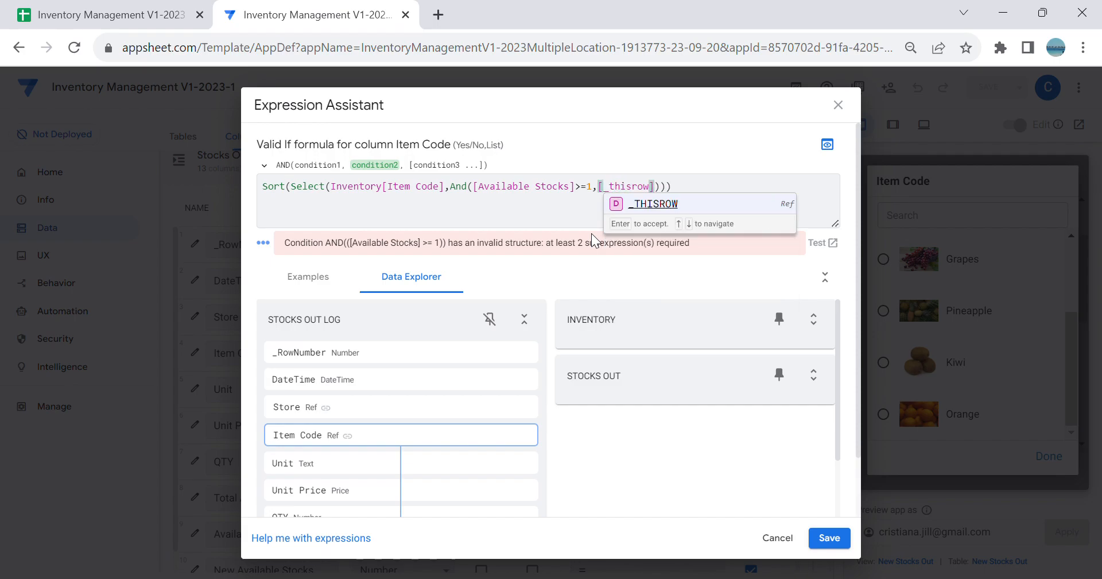
Step: Add the second And condition [_THISROW].[Store]=[Store] to match the log entry's store
left_click(665, 208)
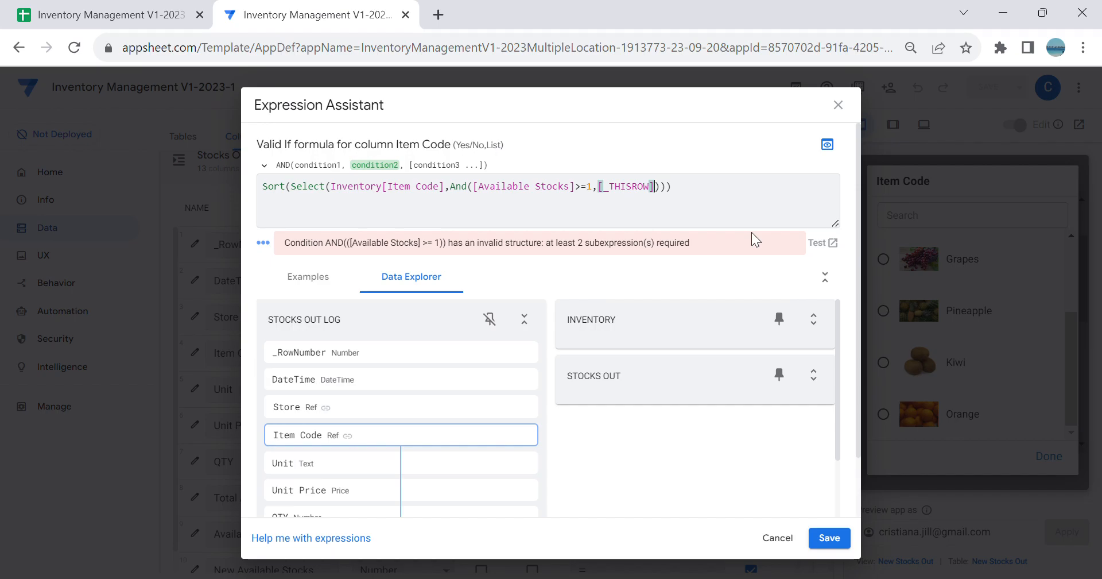
type(".[")
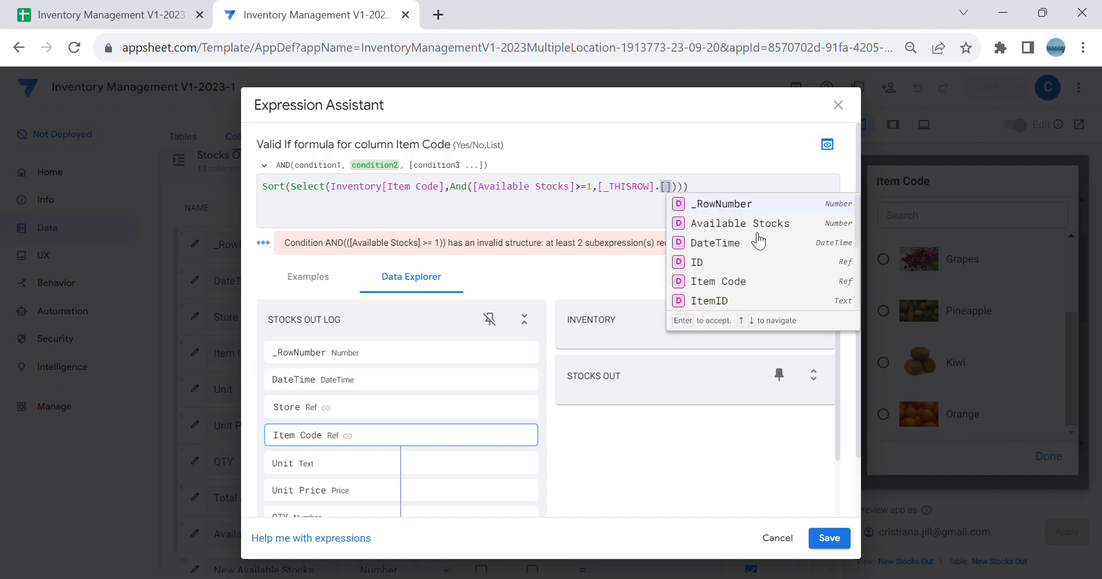
type("s")
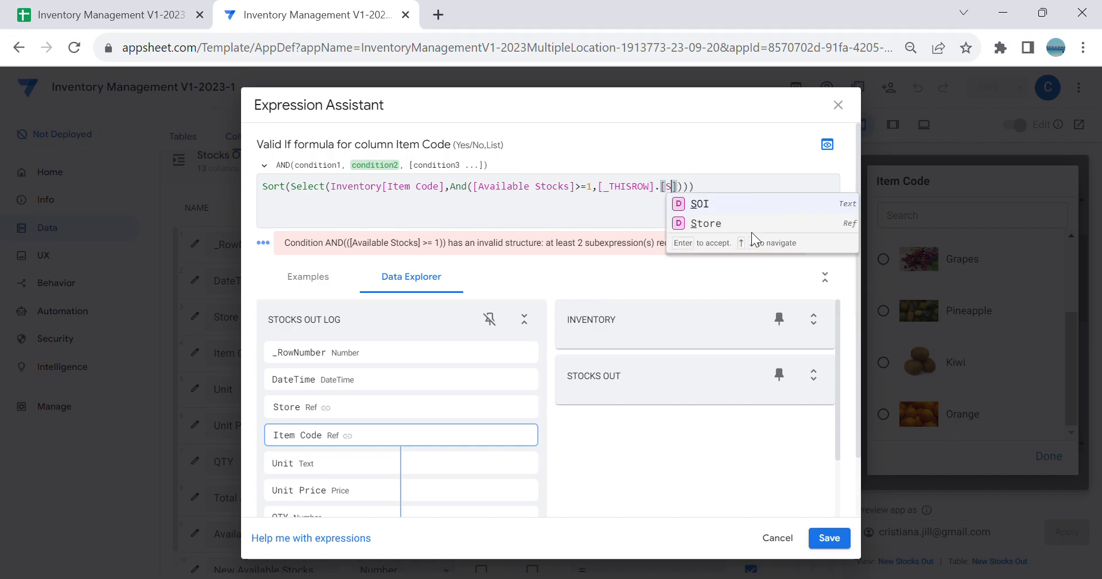
left_click(753, 239)
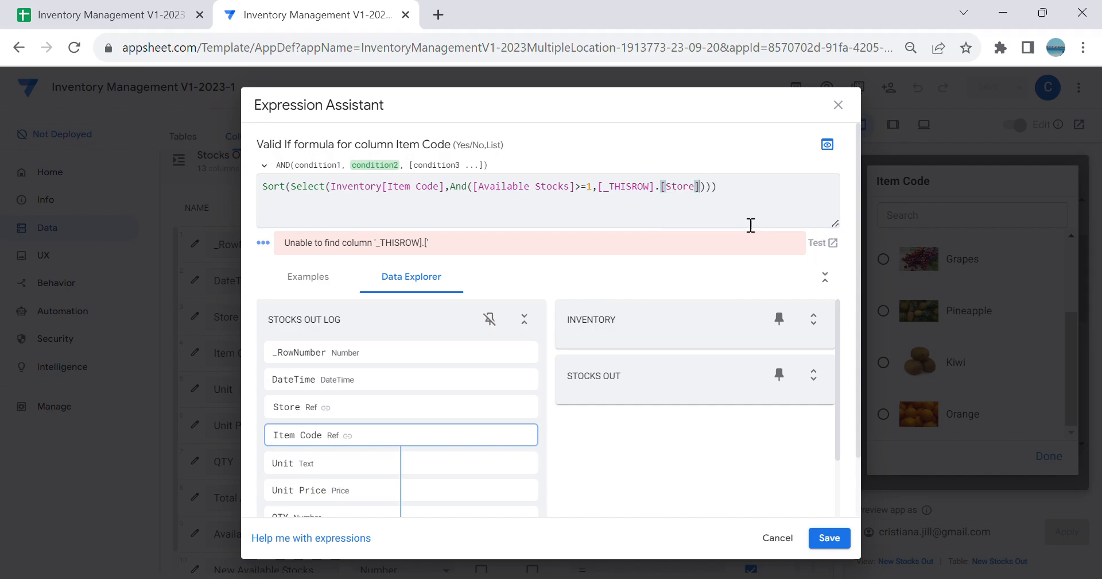
type("=[S")
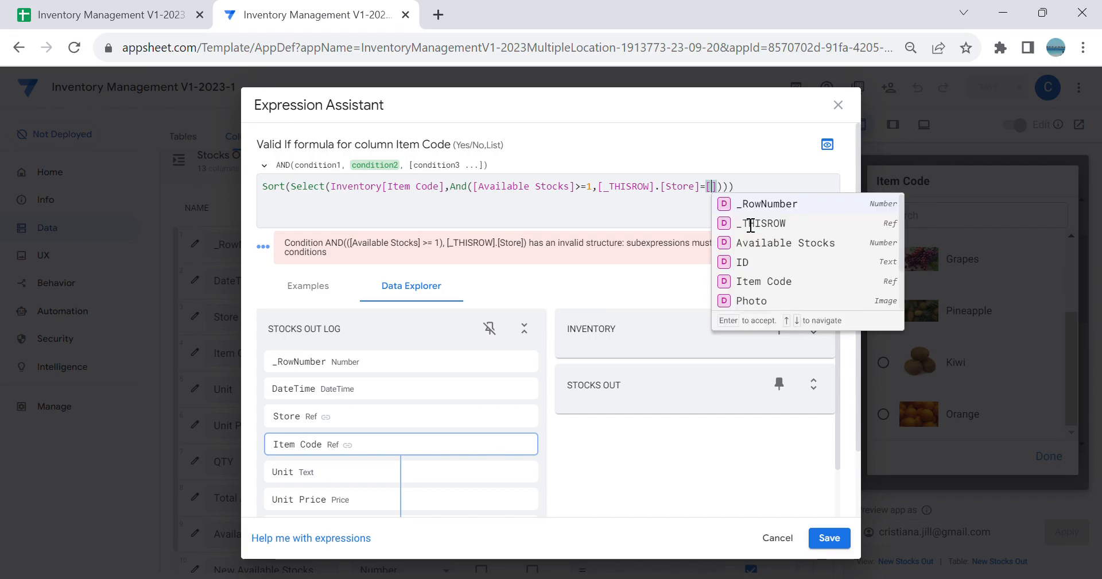
left_click(753, 210)
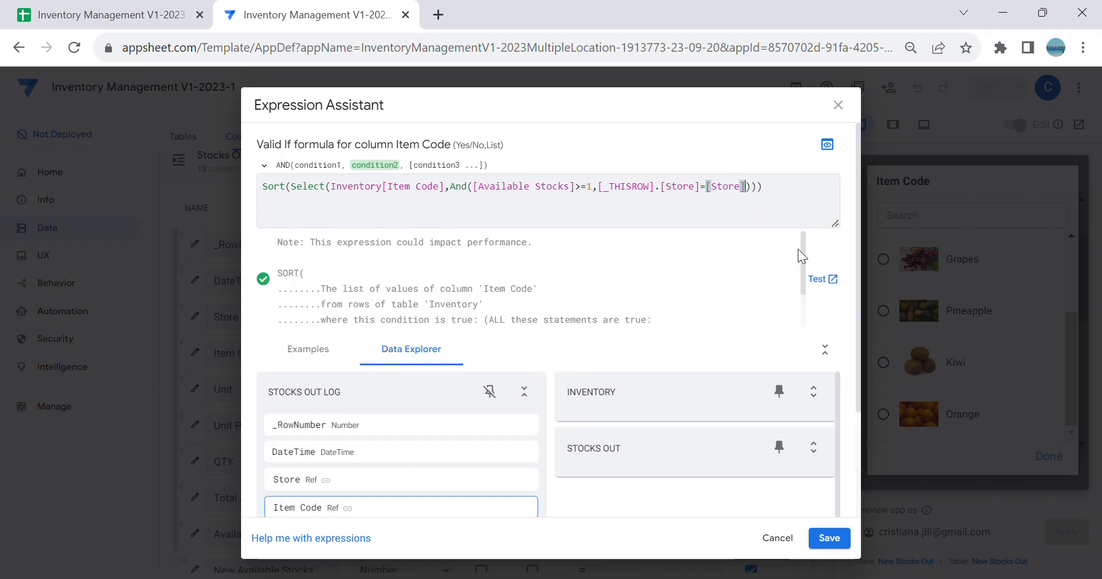
Step: Complete the Sort with False as its descending argument and save the formula, column settings and app
key("Right")
key("Right")
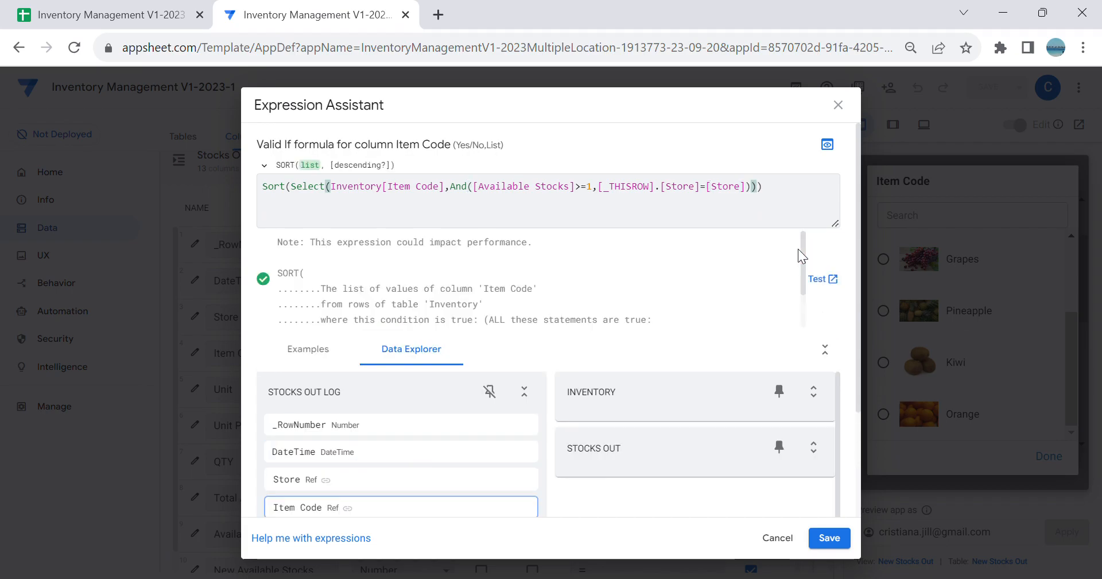
type(",Fals")
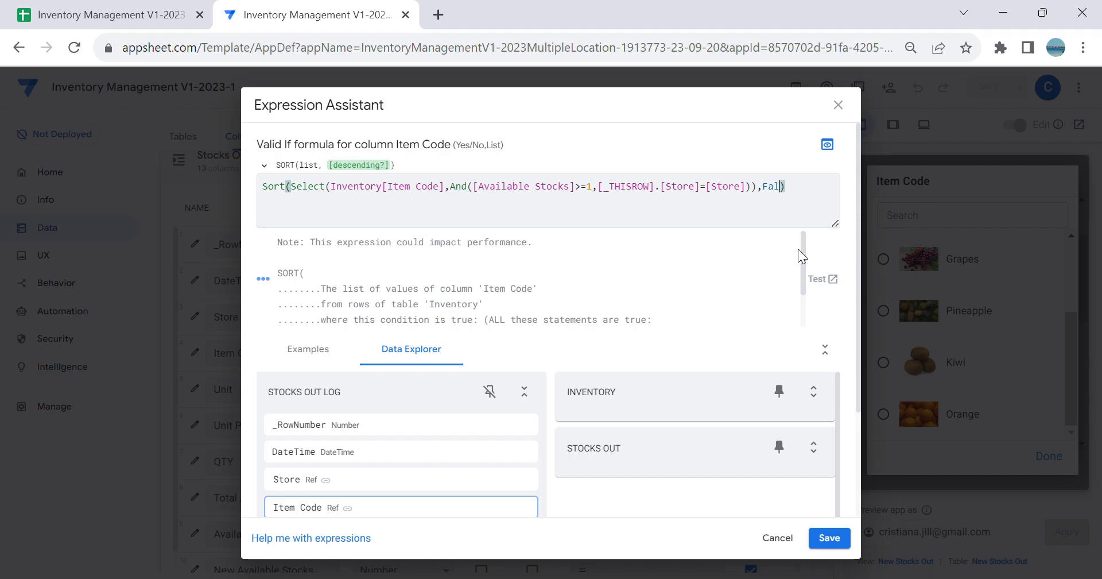
type("e")
left_click(830, 538)
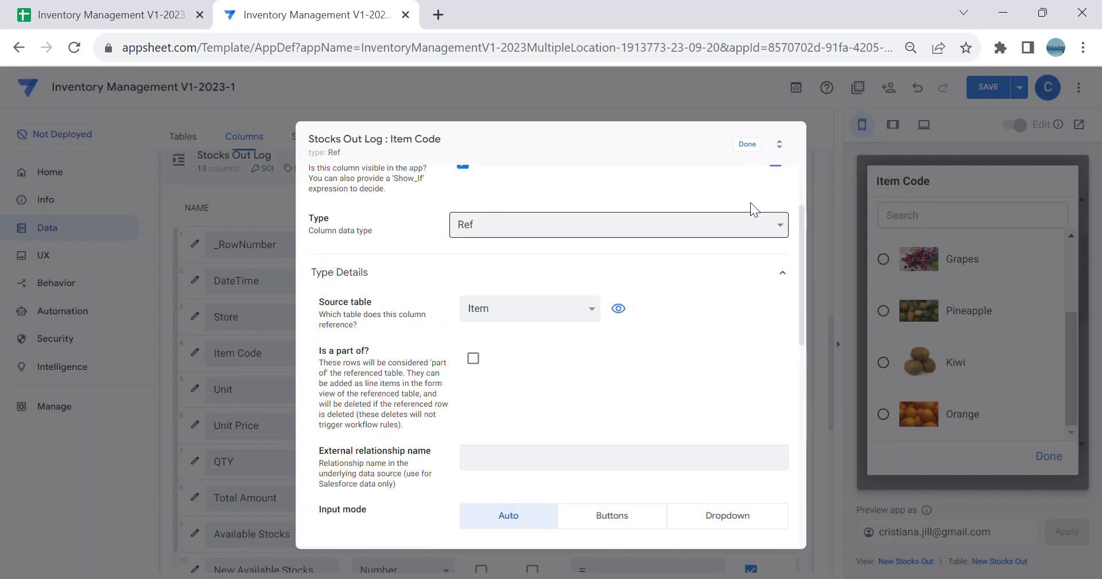
left_click(747, 144)
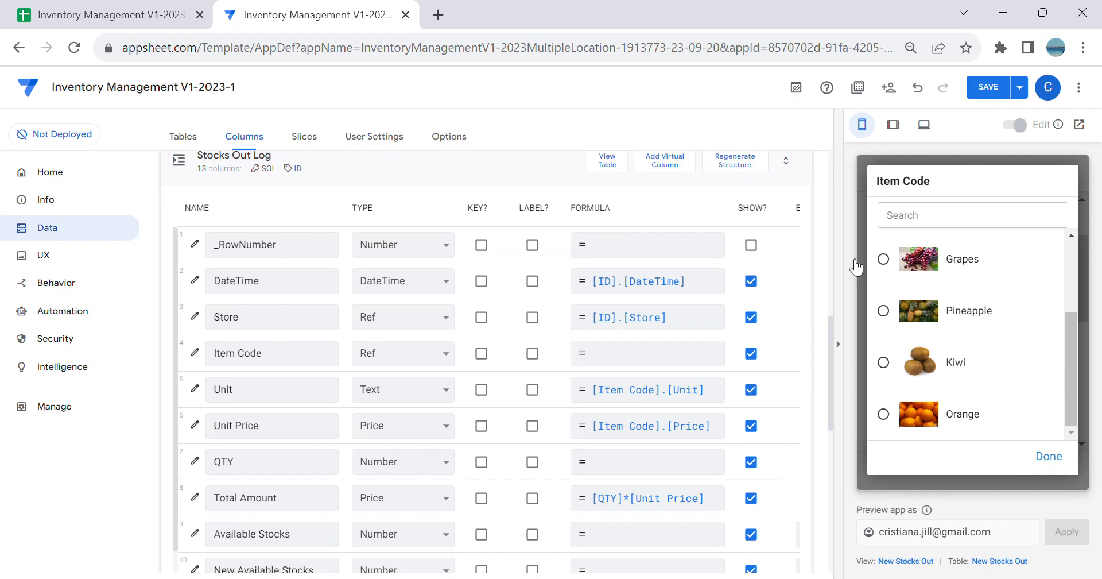
left_click(986, 90)
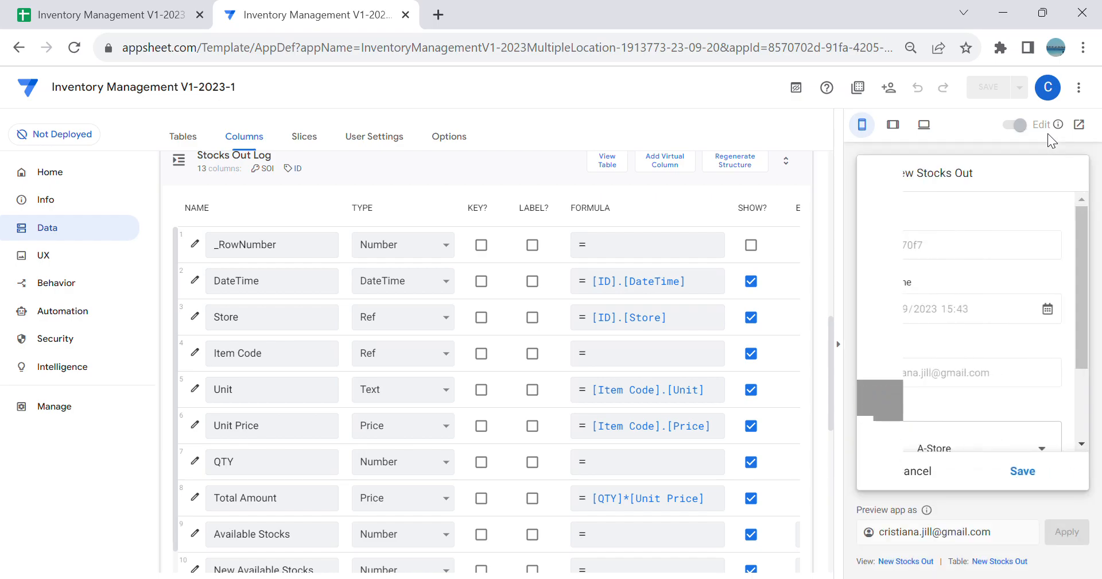
Step: Cancel the open preview forms and start a new Stocks Out record from the SO AStore view
left_click(930, 480)
left_click(948, 471)
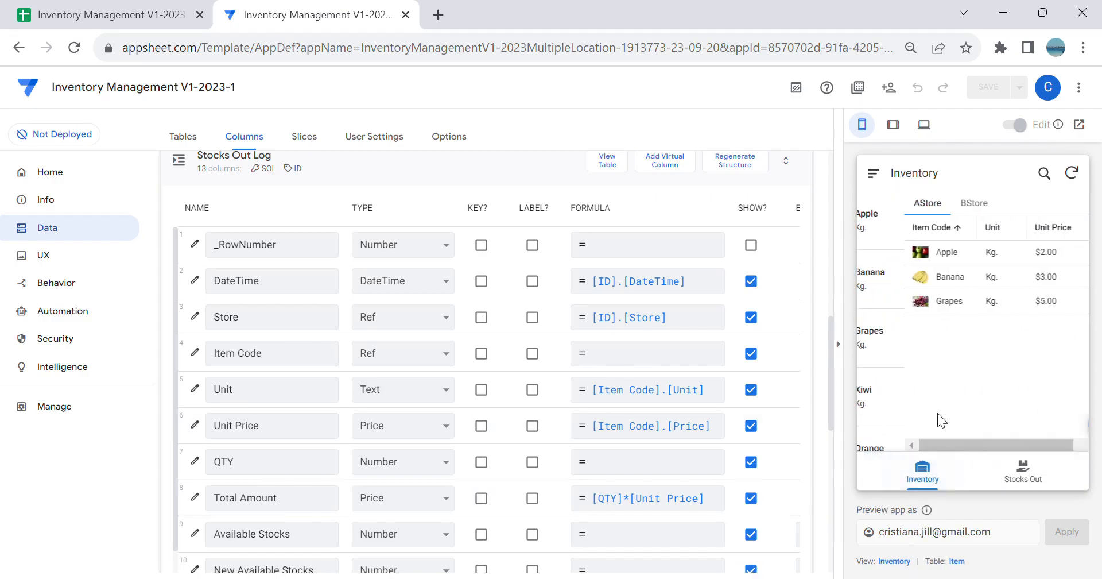
left_click(1028, 476)
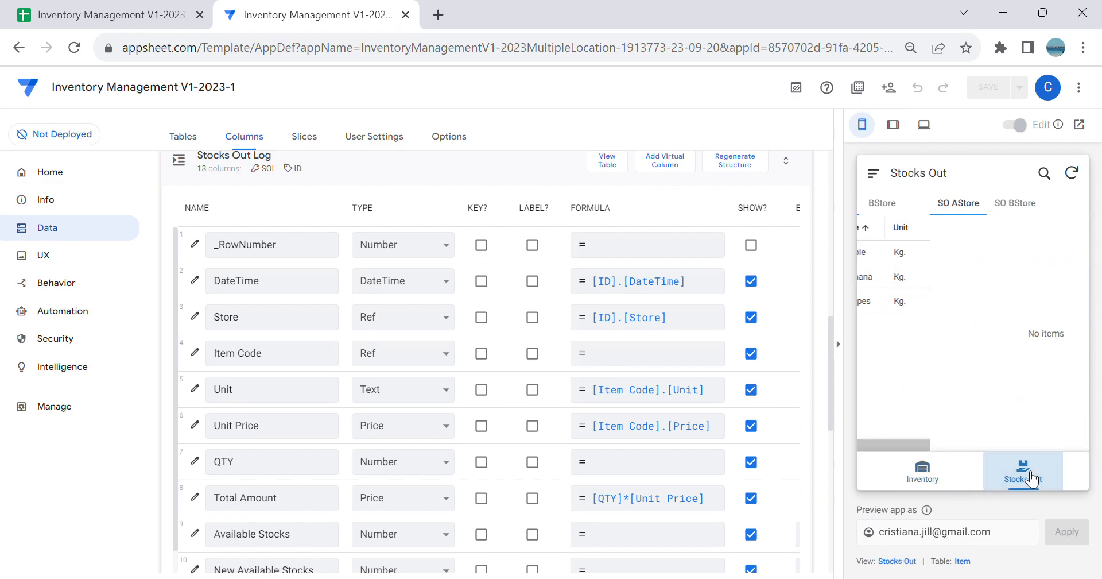
left_click(1055, 424)
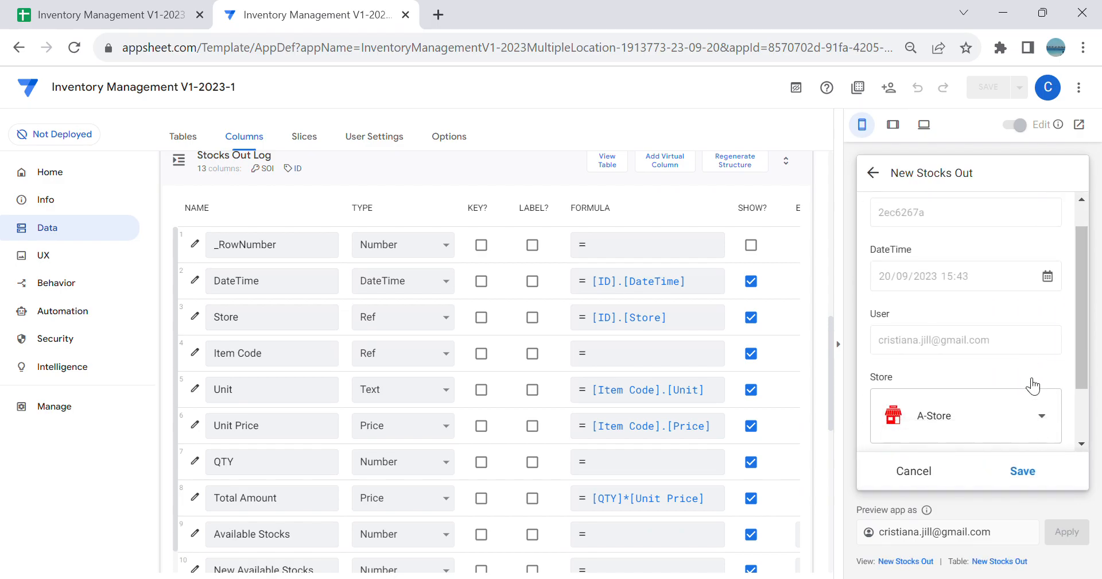
Step: Start a log entry in the A-Store Stocks Out form and choose Apple as its Item Code
scroll(1033, 386, "down", 2)
left_click(1025, 424)
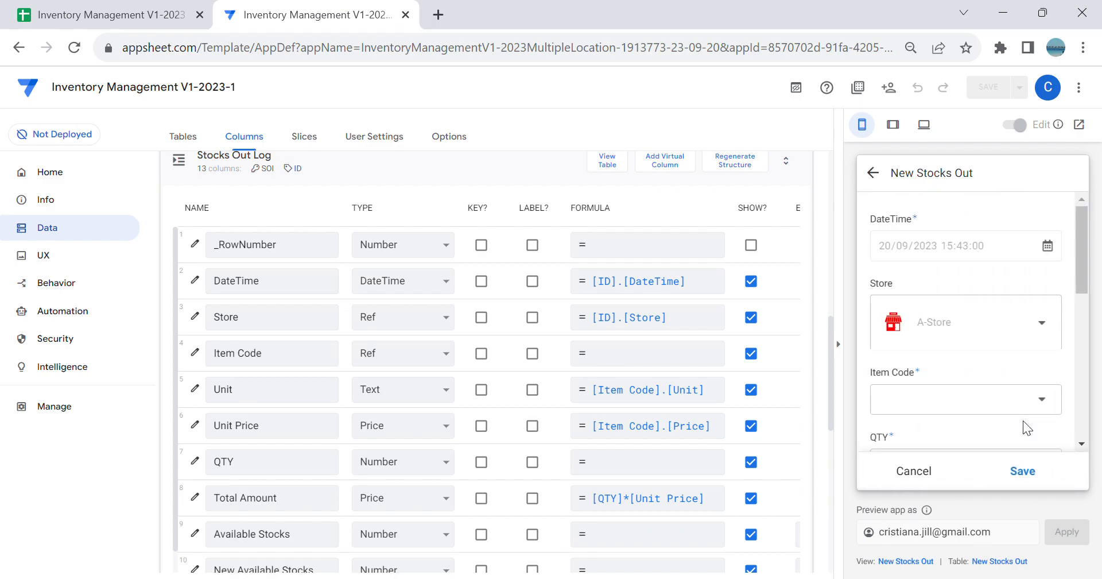
scroll(987, 383, "down", 2)
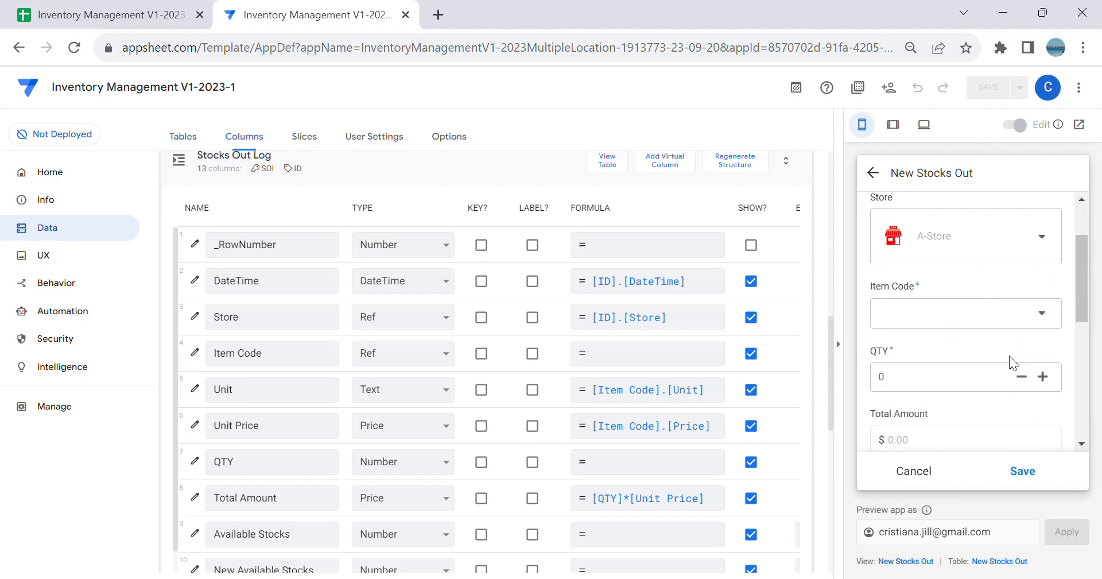
left_click(1007, 315)
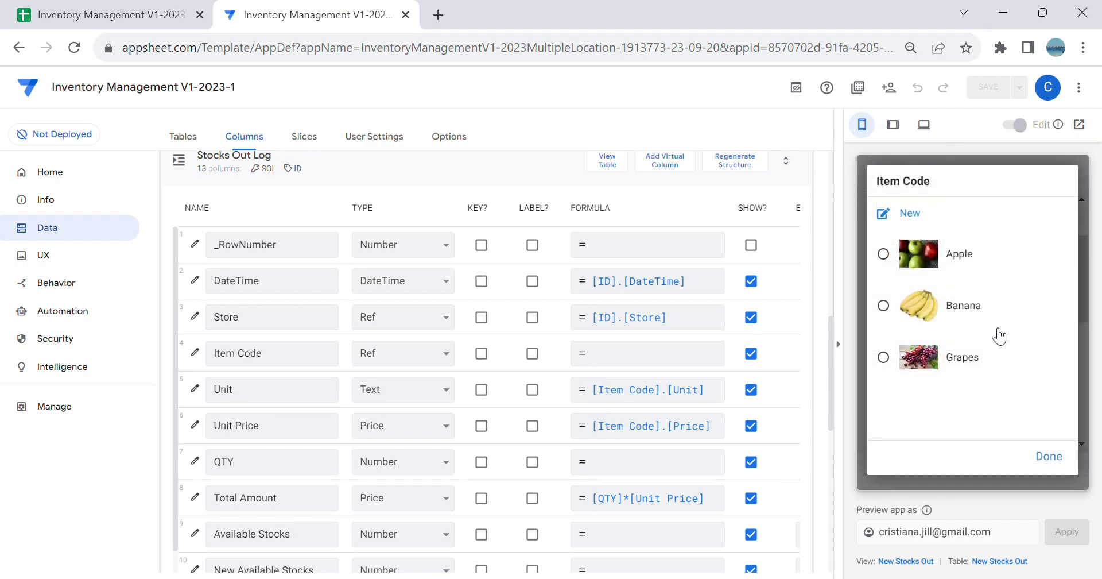
left_click(980, 253)
scroll(998, 281, "down", 3)
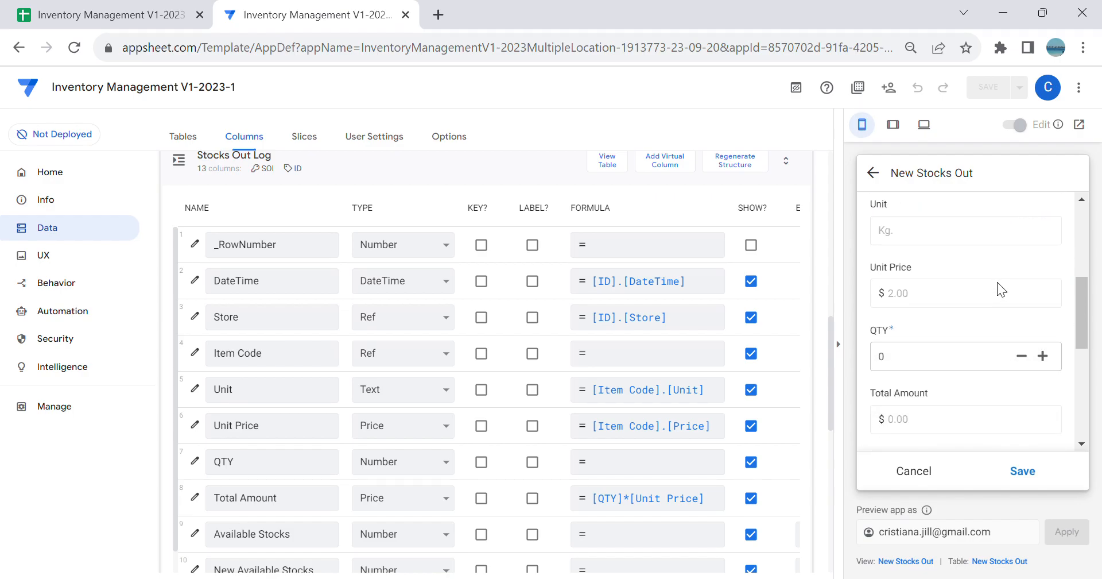
Step: Review the remaining fields of the Apple log entry form, down to the required SOI field
scroll(997, 281, "down", 4)
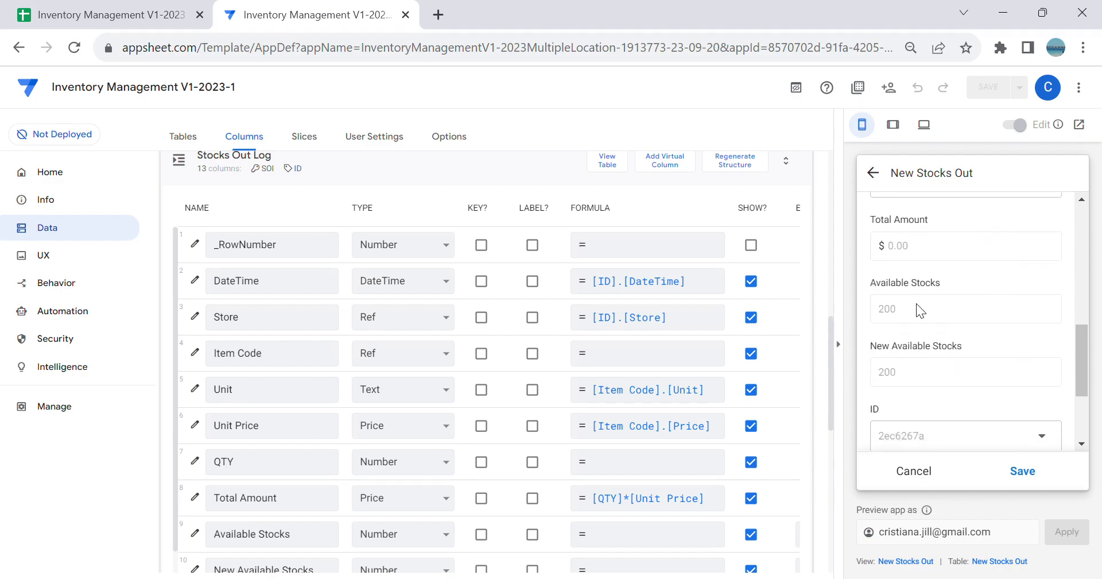
scroll(917, 374, "down", 3)
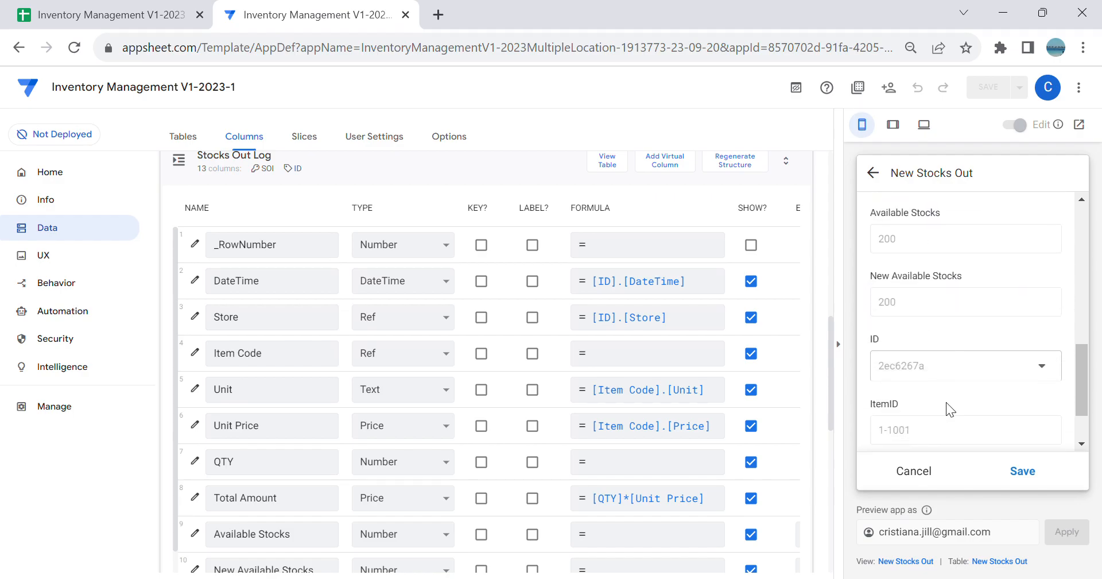
left_click(963, 429)
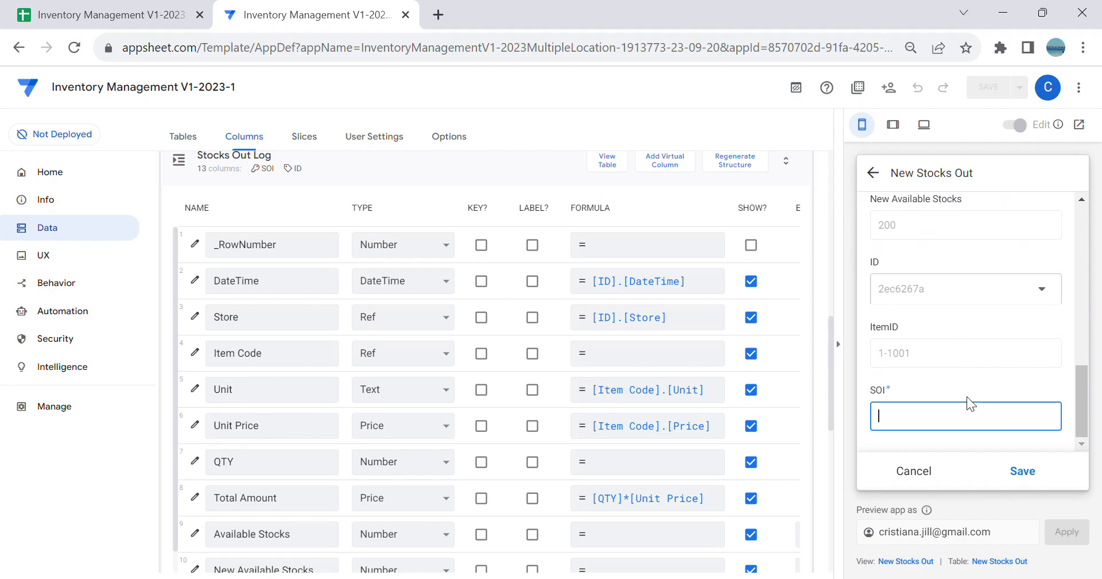
Step: Set the initial value of the Stocks Out Log table's SOI column to UniqueID() and finish its settings
scroll(529, 344, "down", 4)
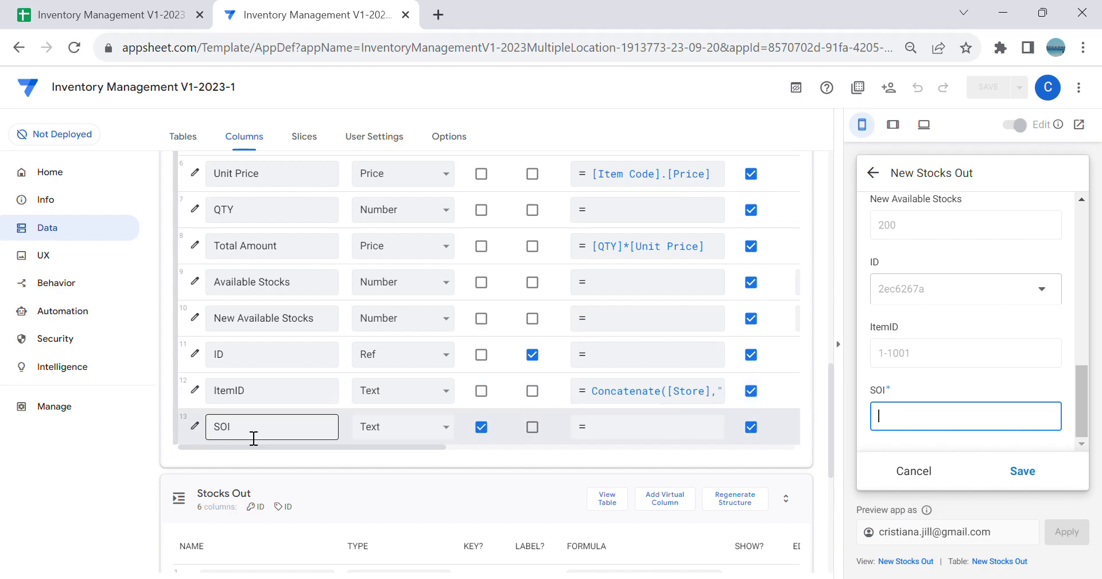
left_click(206, 430)
scroll(539, 336, "down", 5)
scroll(549, 335, "up", 5)
scroll(560, 350, "down", 3)
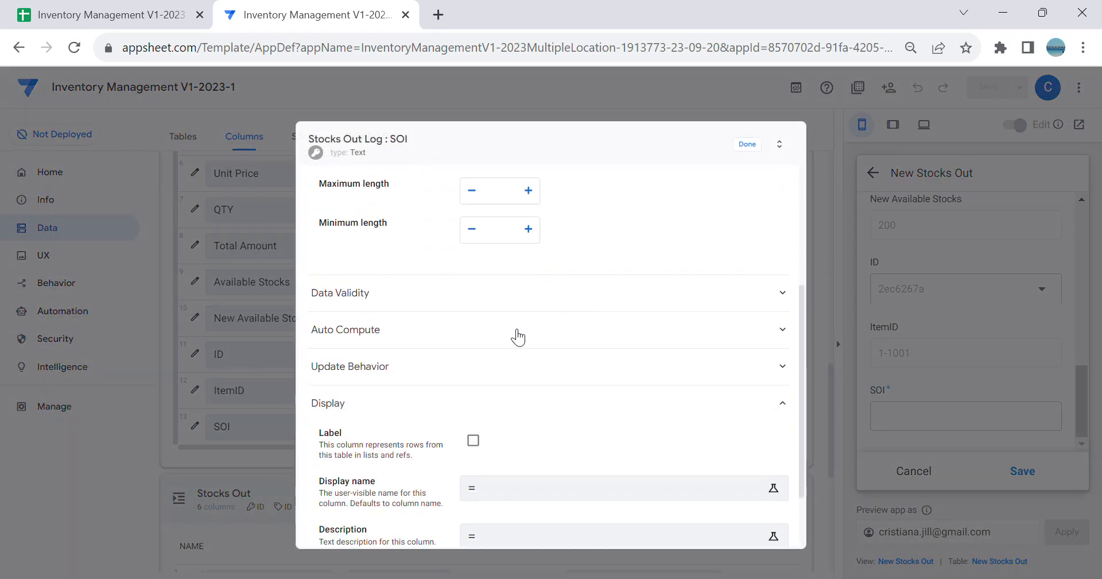
left_click(516, 329)
left_click(539, 251)
type("Uniqeu")
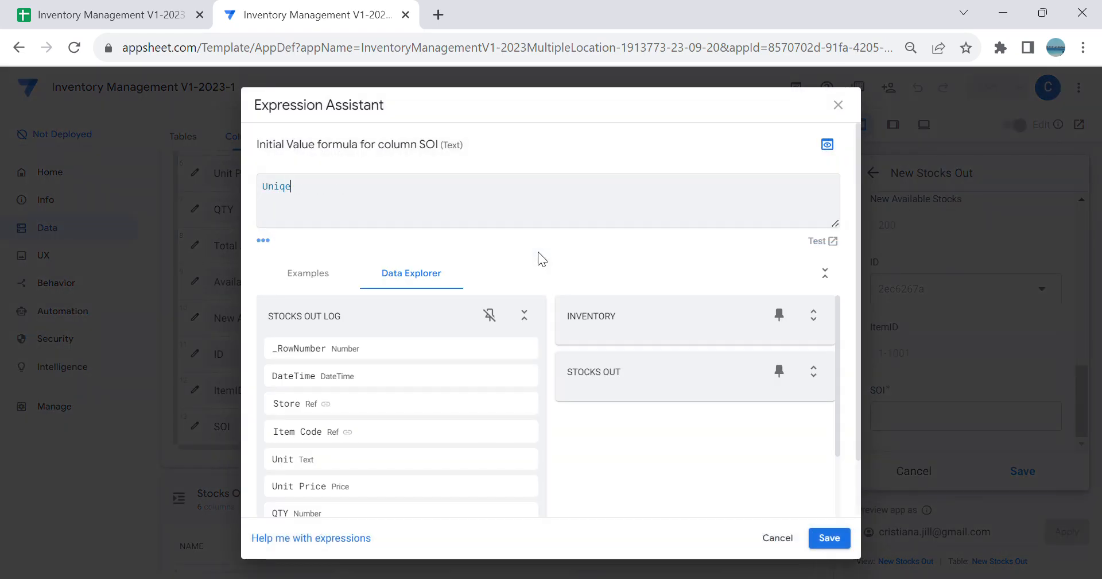
key("BackSpace")
type("ueID()")
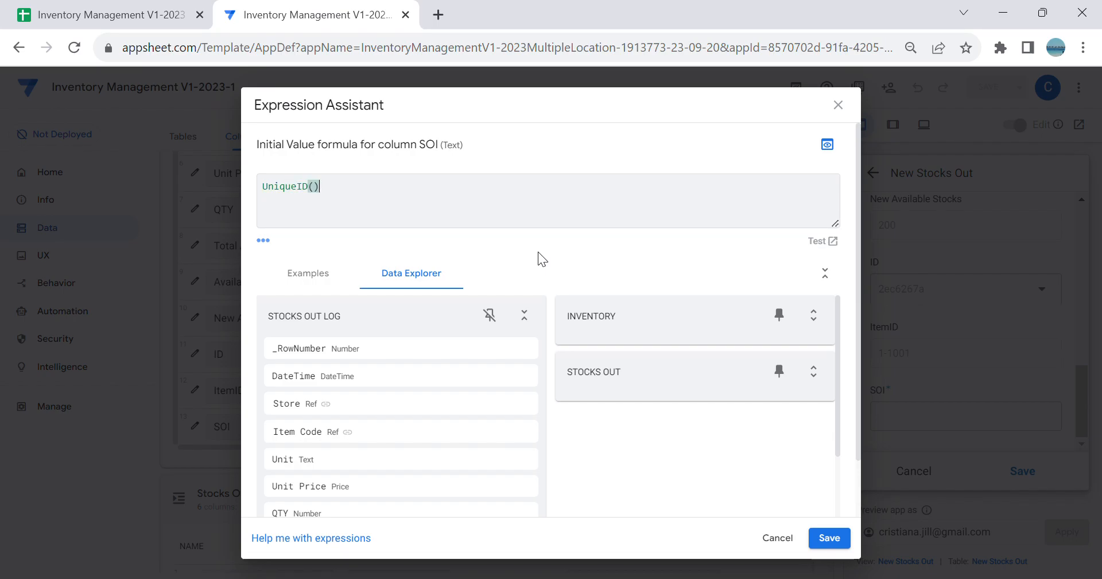
left_click(831, 537)
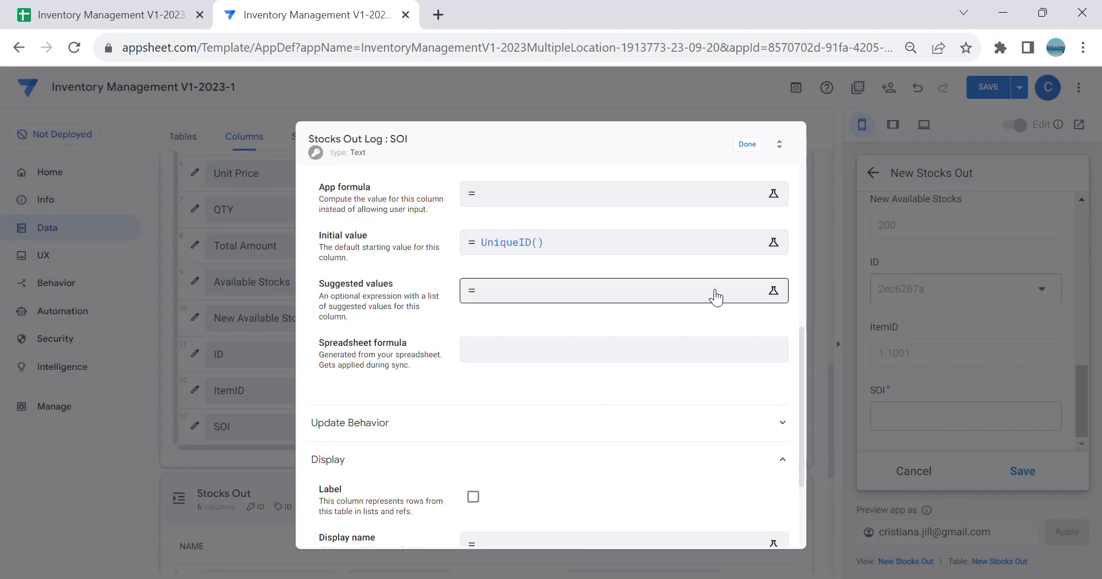
left_click(752, 149)
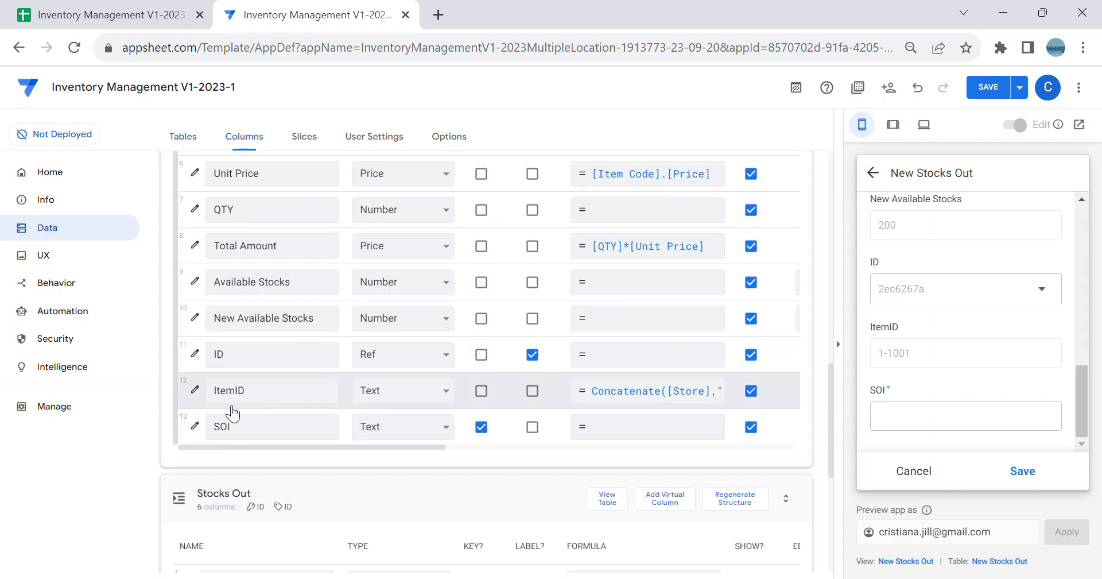
Step: Give the SOI column the Show_If expression ISBLANK([_this]), then save the column settings and the app
left_click(198, 426)
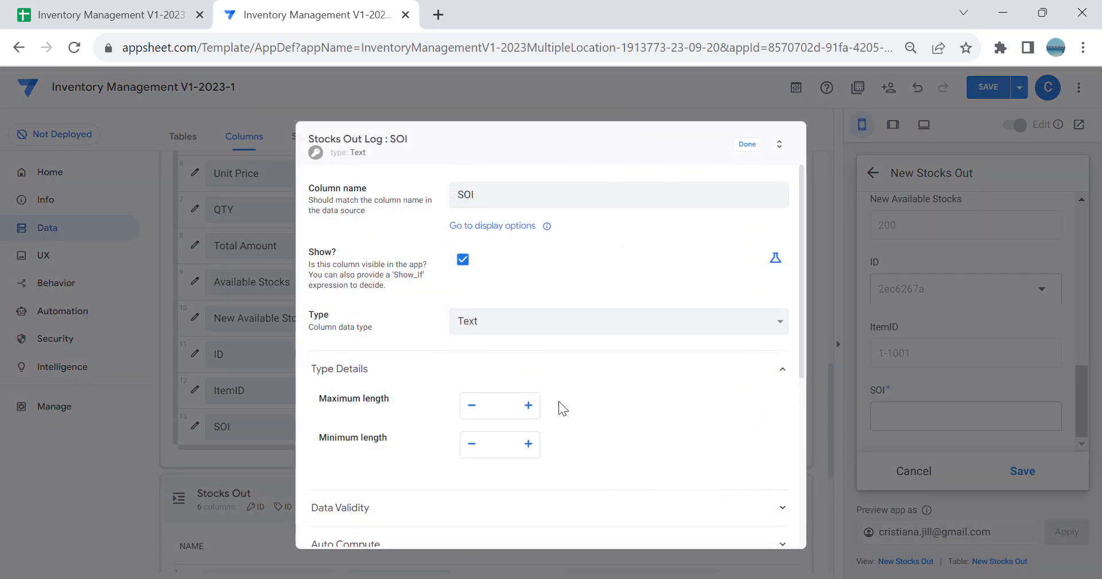
left_click(775, 259)
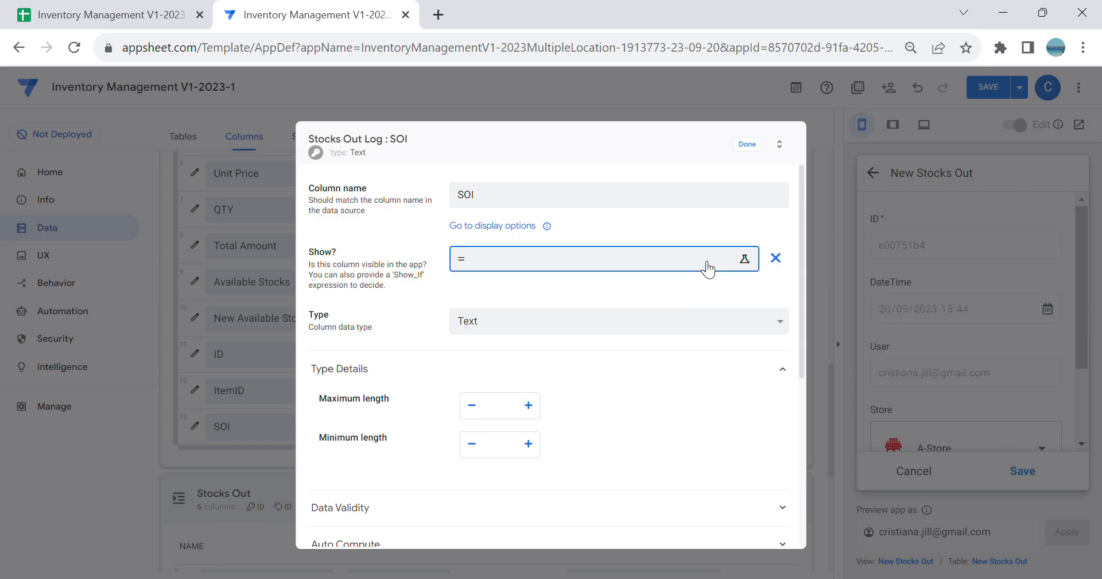
left_click(696, 259)
type("ISBLAN")
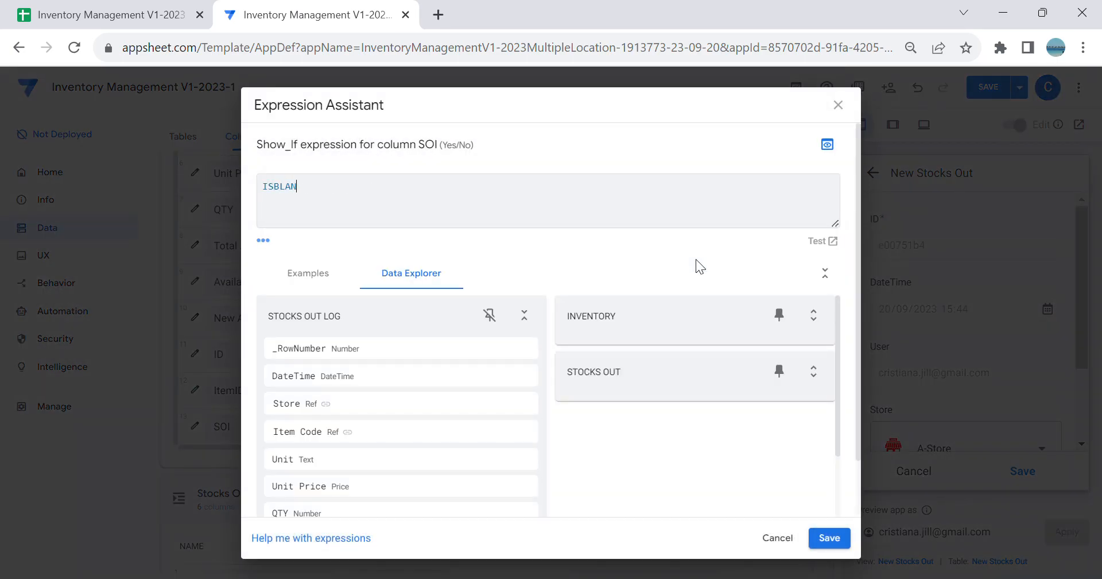
type("K([_this")
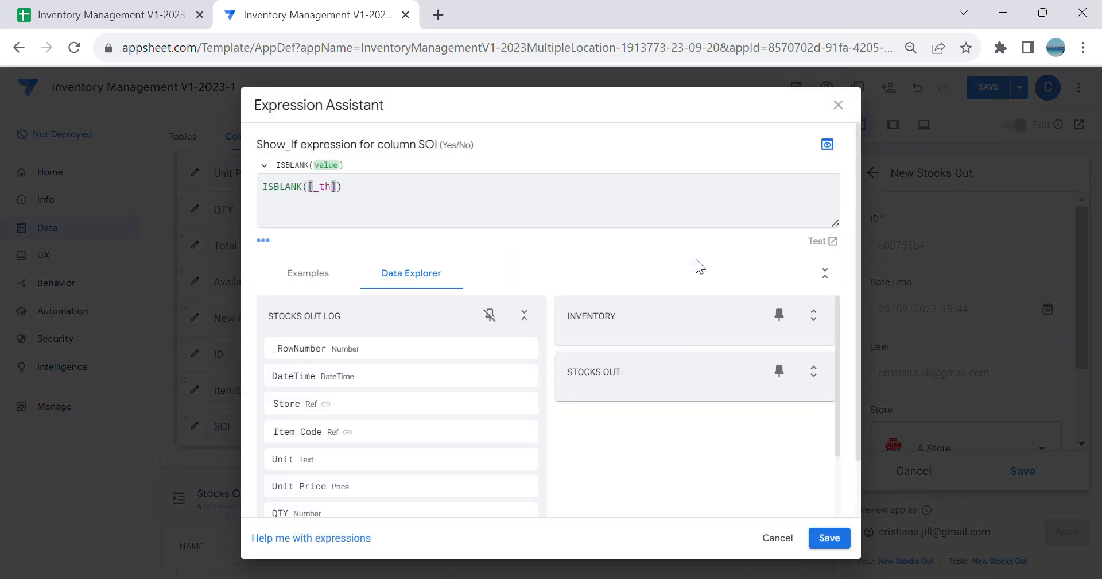
left_click(830, 539)
left_click(747, 144)
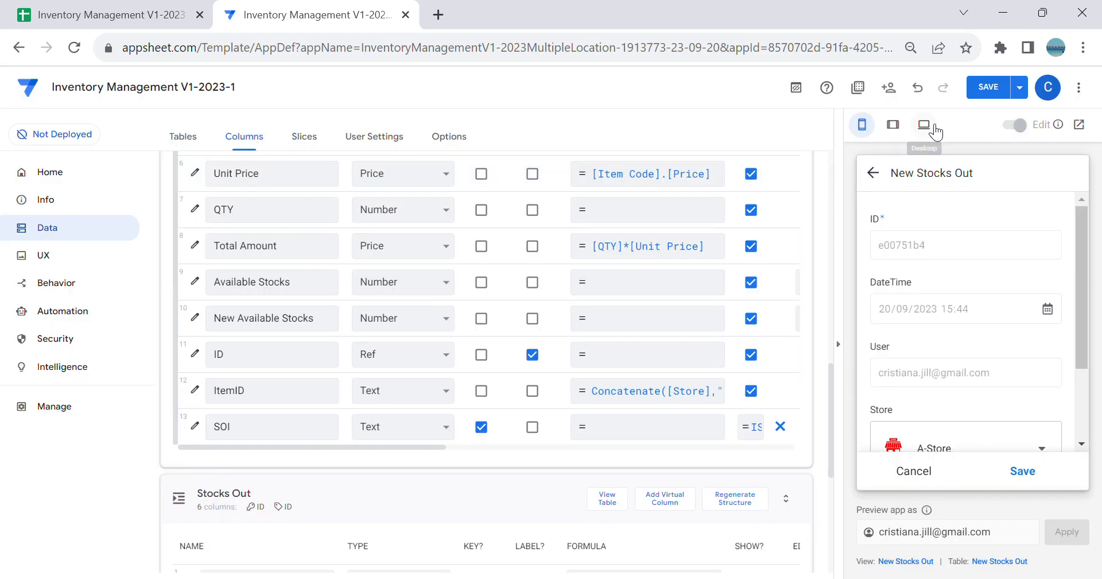
left_click(999, 86)
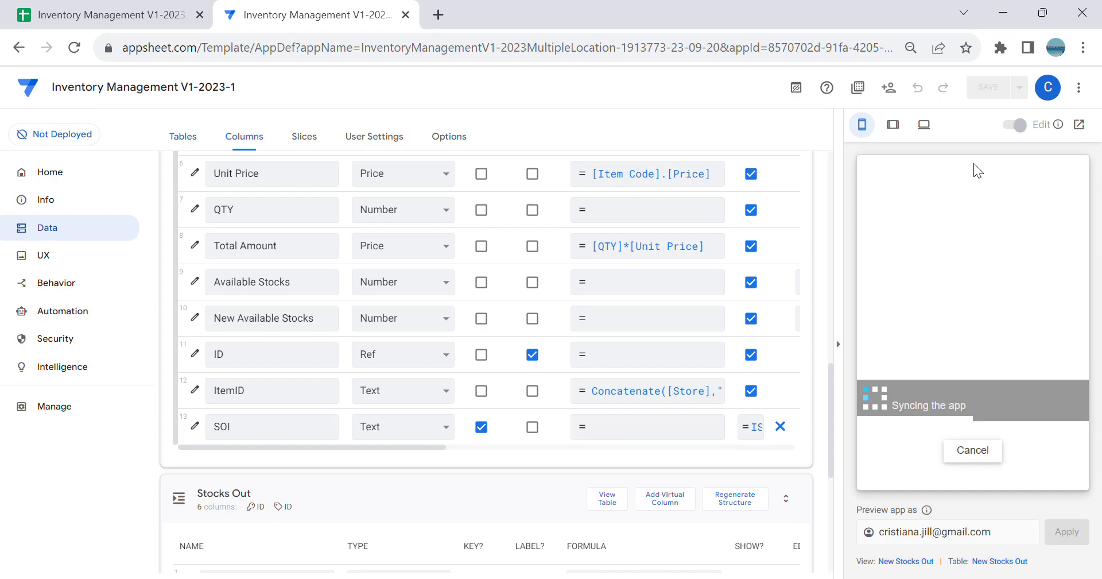
Step: Check the Item Code choices in a new A-Store Stocks Out log entry, then cancel both forms
scroll(1012, 299, "down", 1)
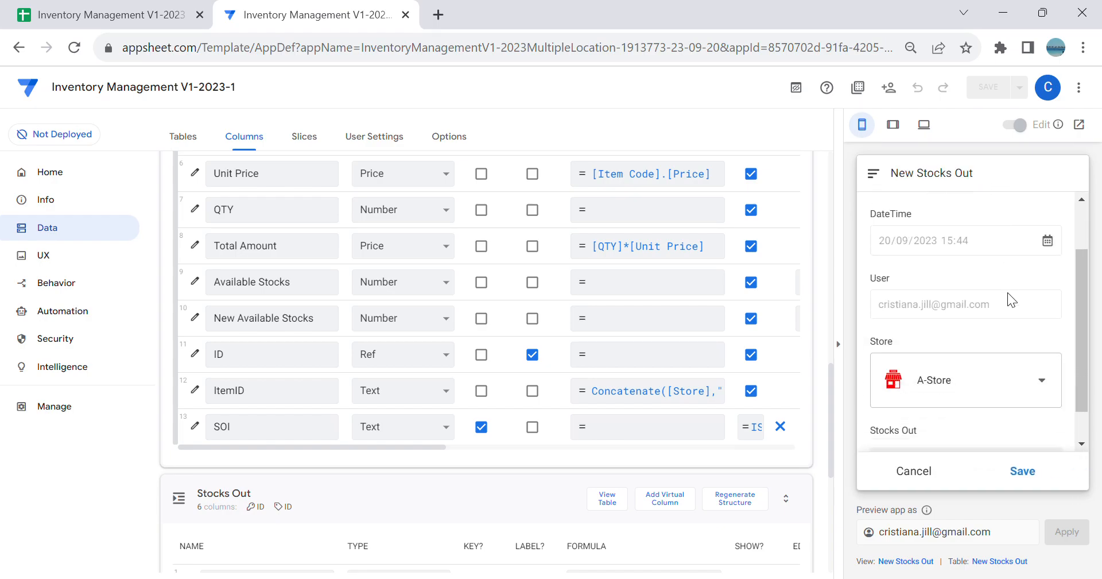
scroll(1011, 298, "down", 1)
left_click(1003, 419)
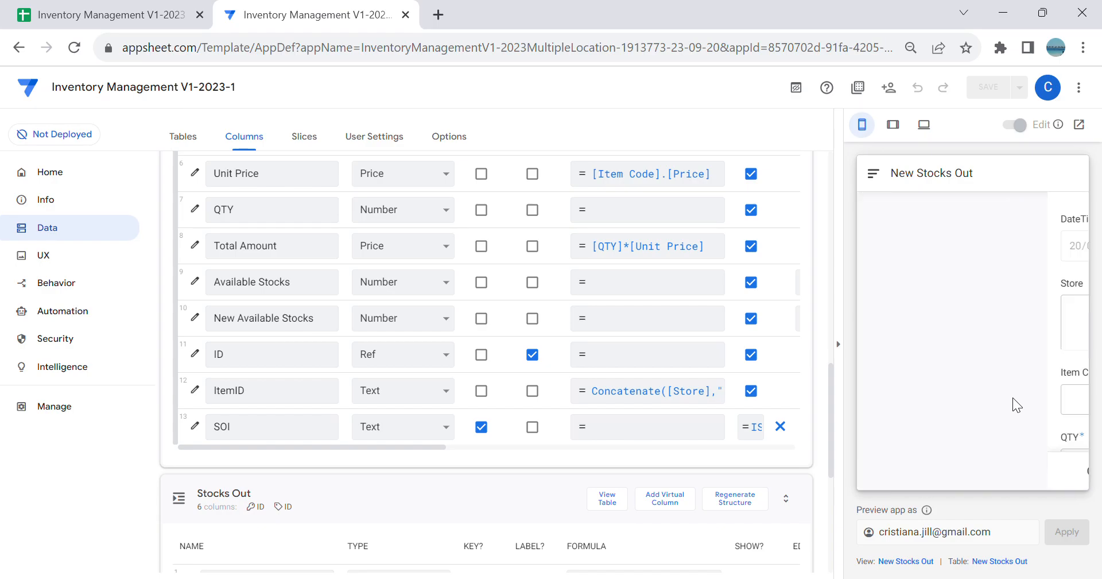
left_click(1008, 396)
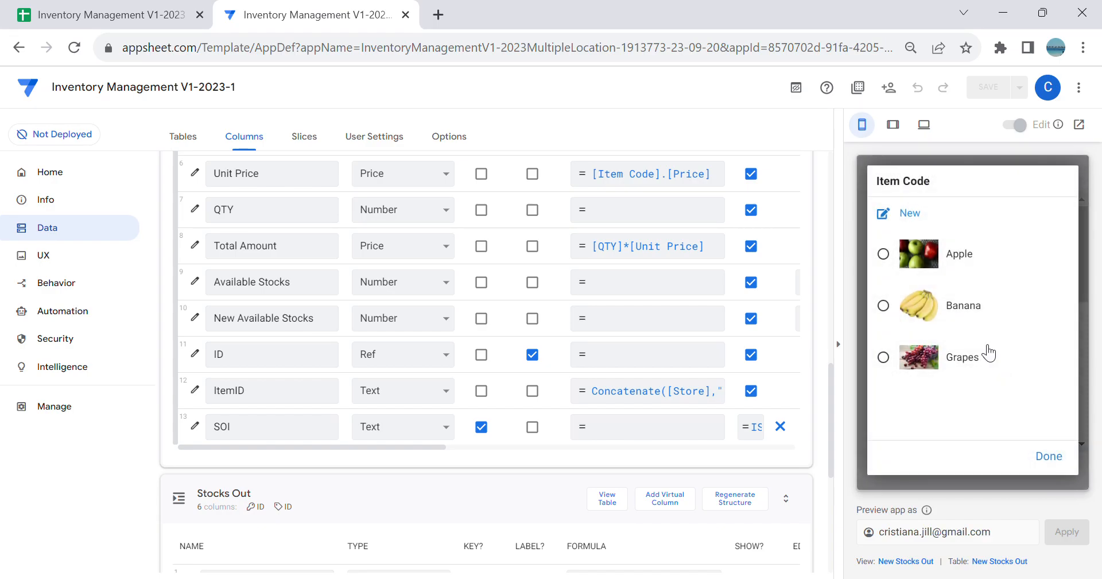
left_click(1069, 461)
left_click(918, 472)
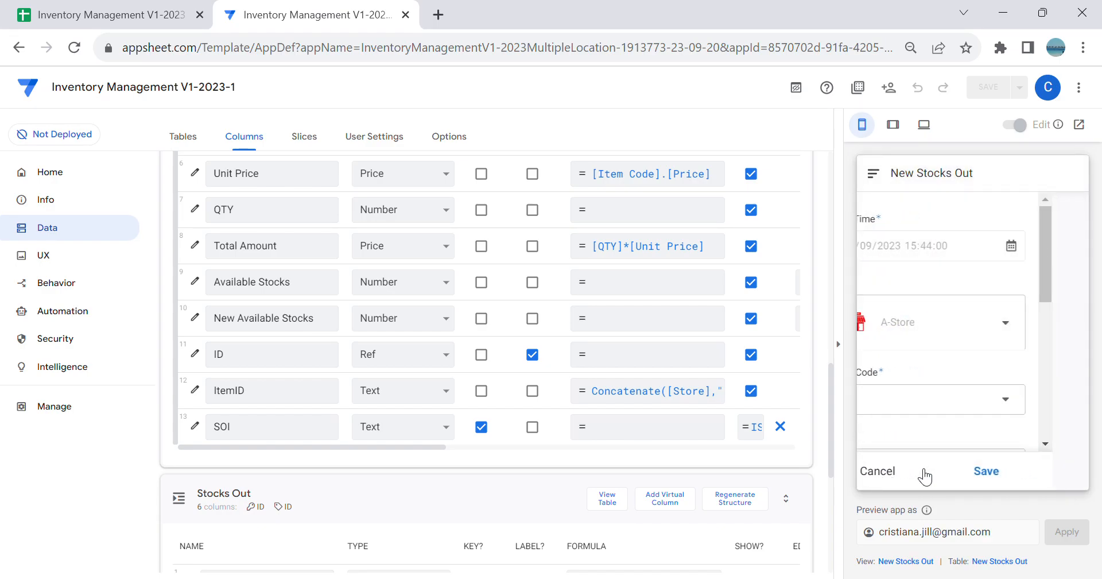
left_click(959, 474)
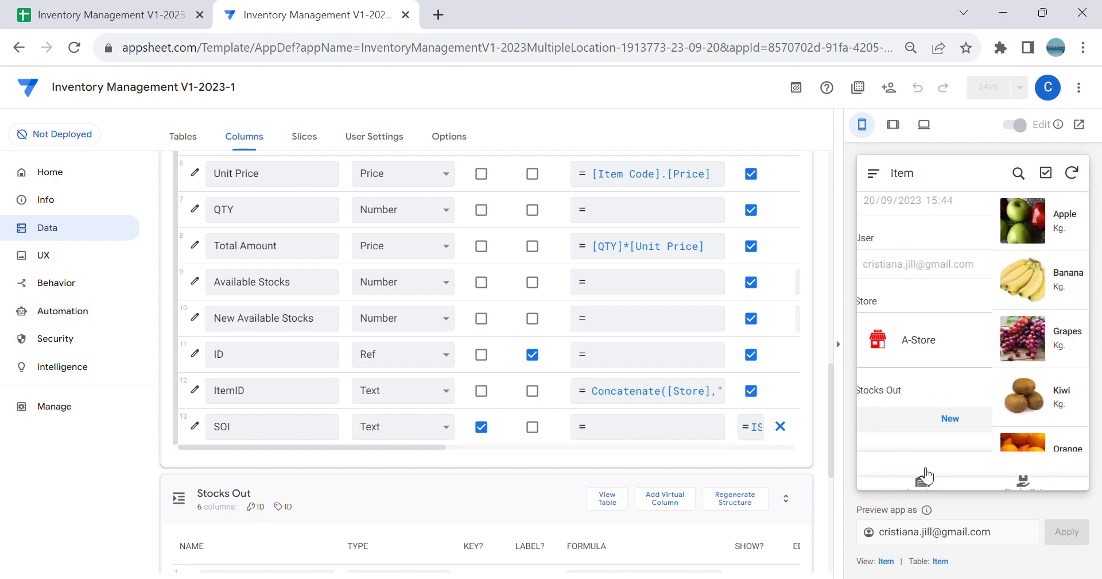
Step: Check the Item Code choices in a new log entry from the SO BStore view, then cancel the forms
left_click(1028, 480)
left_click(941, 204)
left_click(1068, 423)
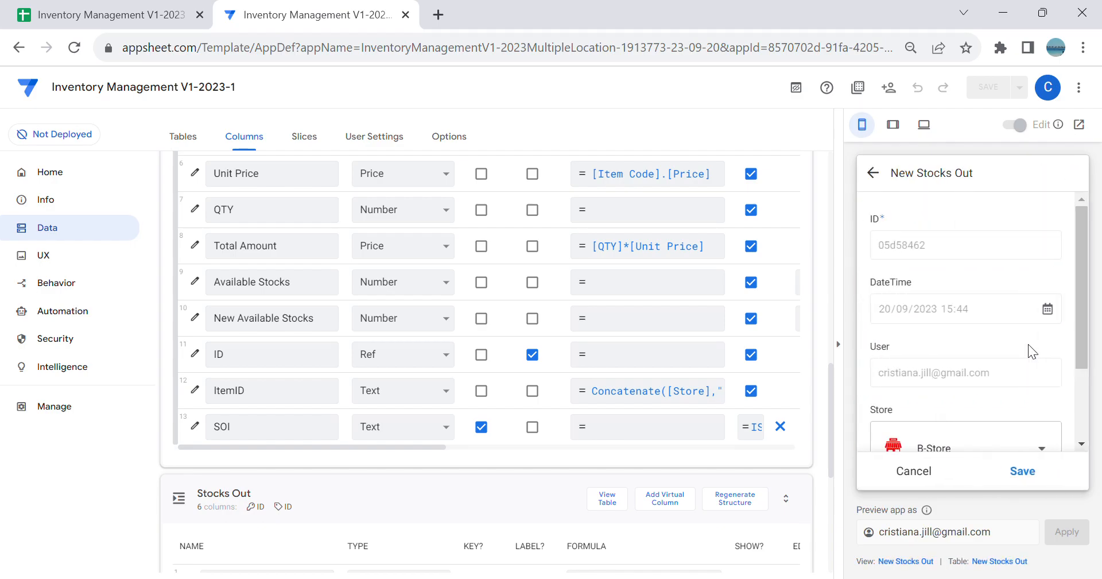
scroll(1028, 344, "down", 2)
left_click(1014, 422)
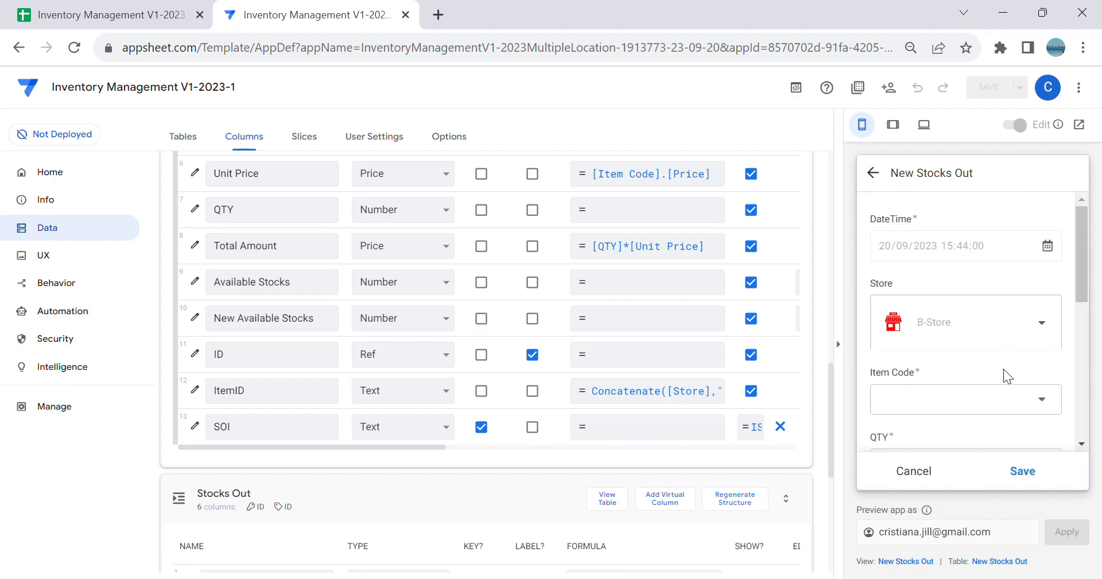
left_click(1017, 402)
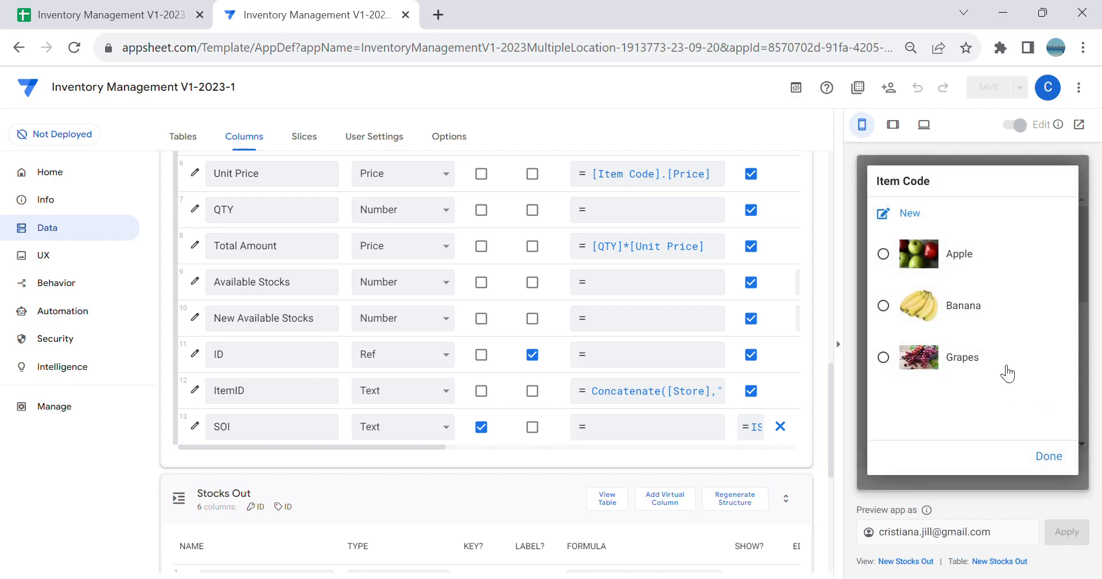
left_click(1059, 459)
left_click(917, 469)
left_click(942, 473)
Step: Add Pineapple to the B-Store inventory with 100 available stocks and save the record
left_click(917, 470)
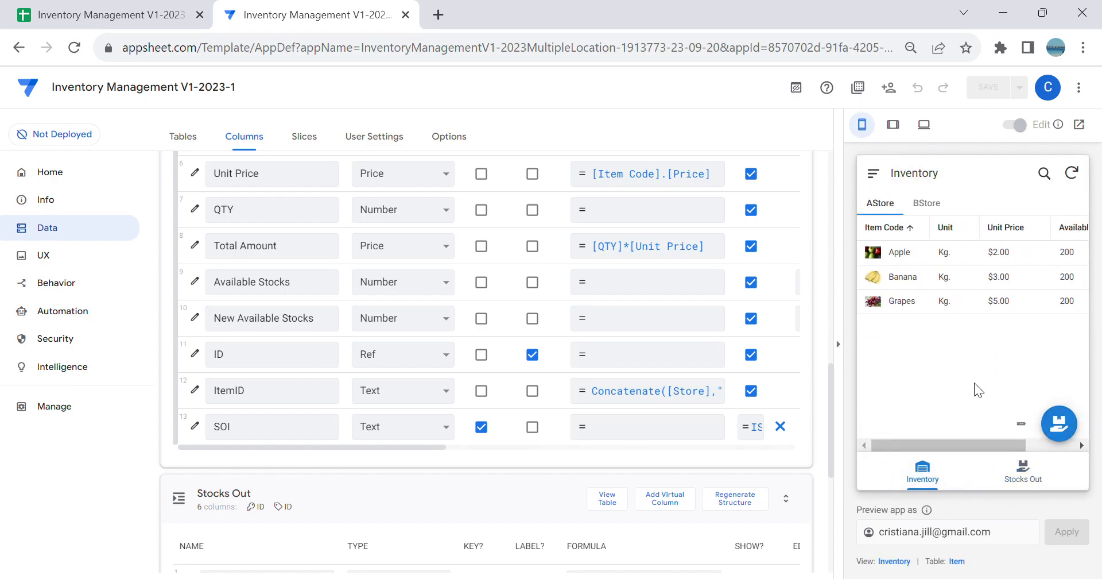
left_click(925, 202)
left_click(1072, 425)
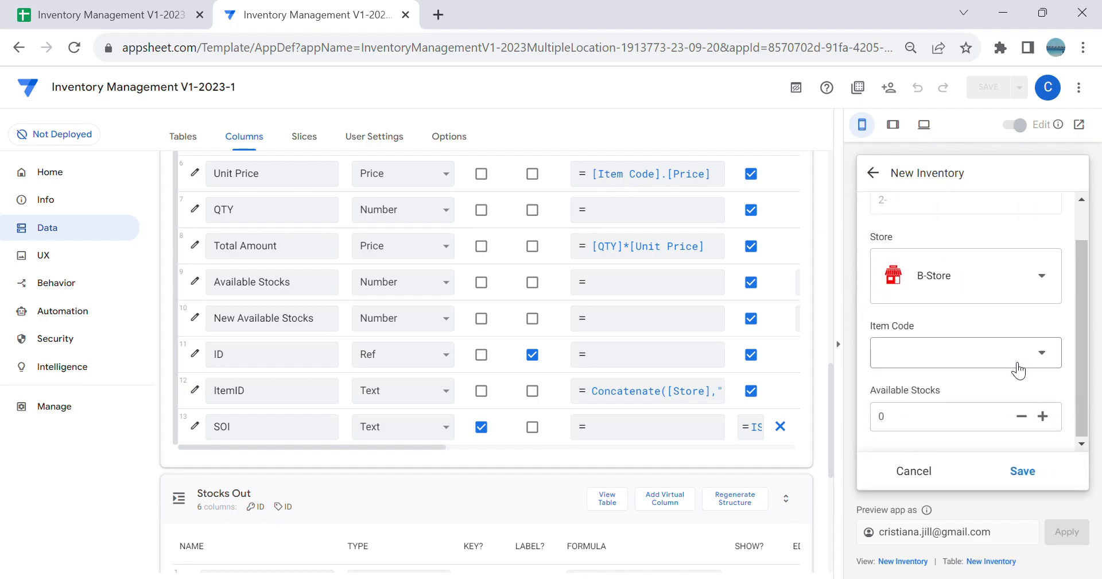
left_click(1008, 365)
scroll(1009, 365, "down", 2)
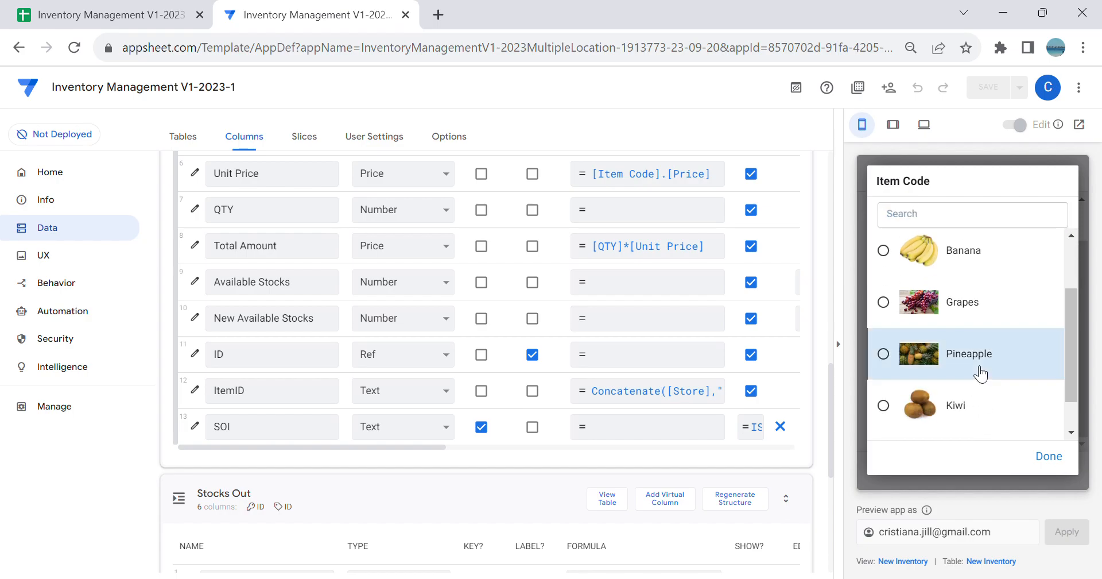
left_click(977, 370)
left_click(970, 396)
type("100")
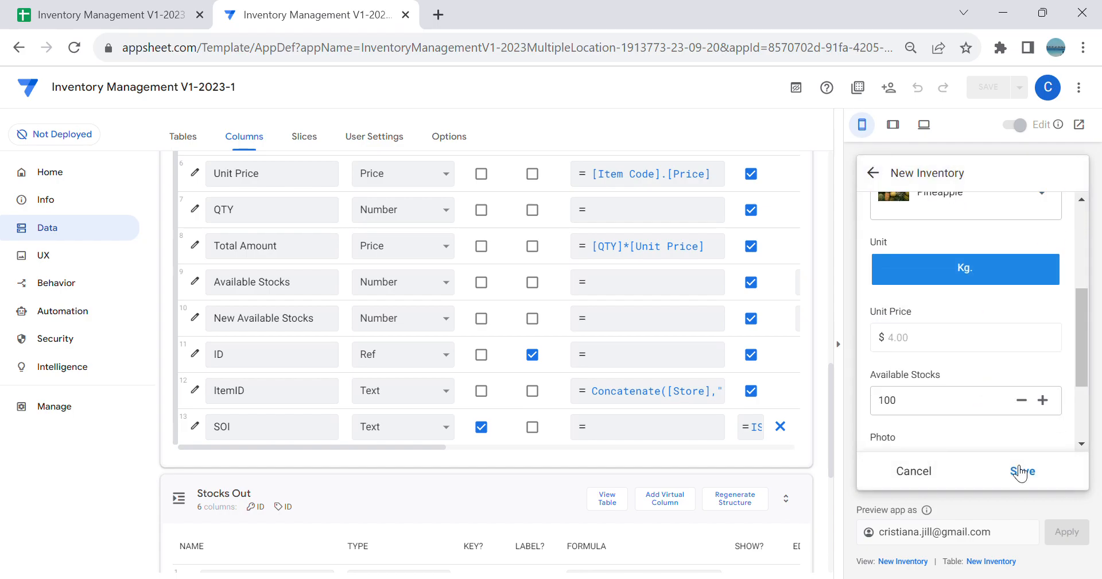
left_click(1022, 470)
Step: Check whether Pineapple is offered as an Item Code in a new B-Store Stocks Out entry, then cancel the forms
left_click(1026, 474)
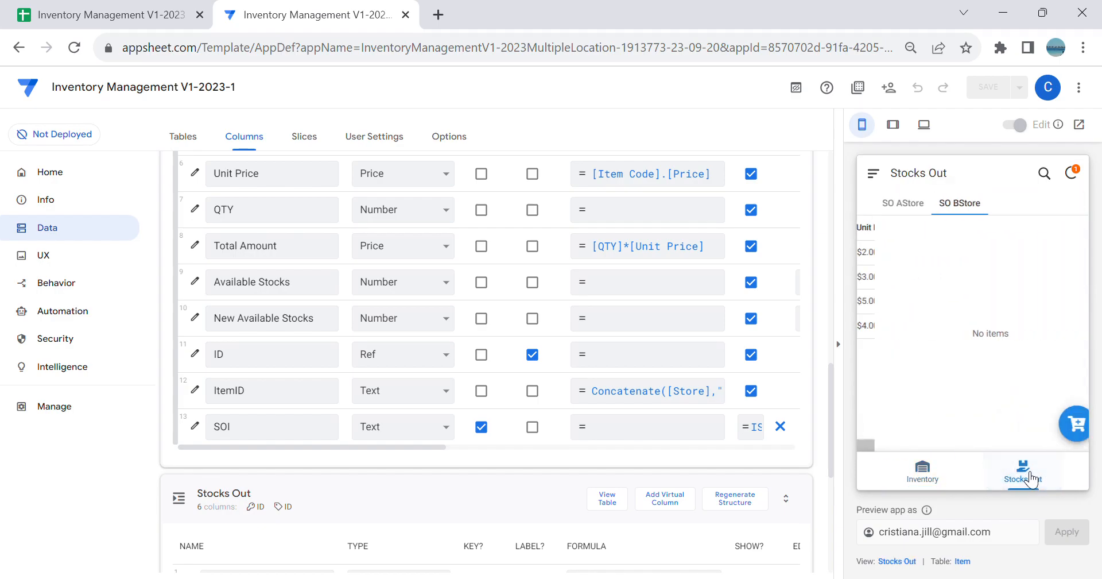
left_click(1070, 424)
scroll(1010, 373, "down", 2)
left_click(990, 408)
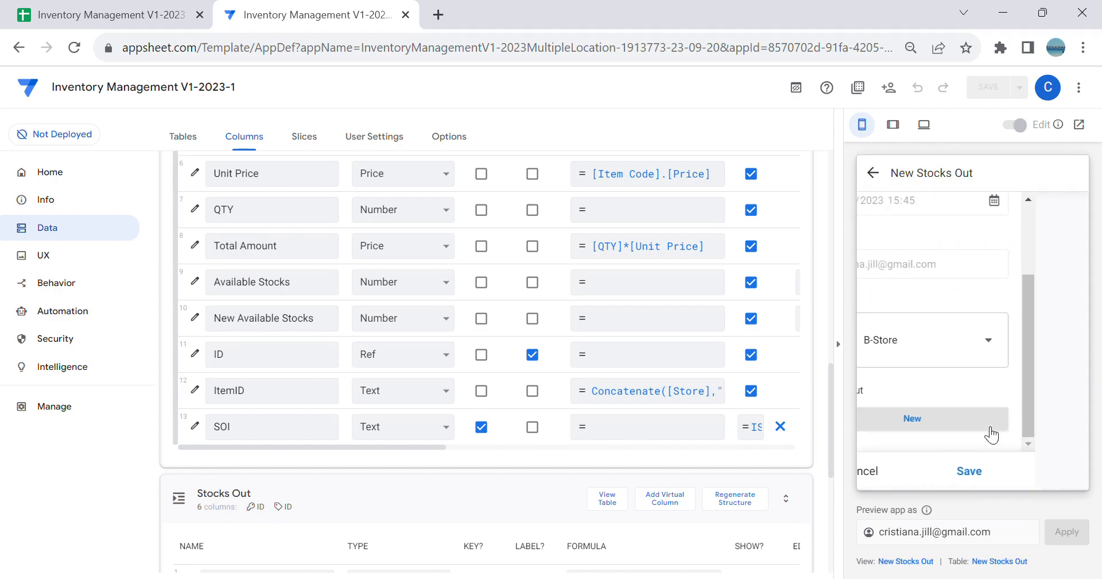
left_click(1026, 398)
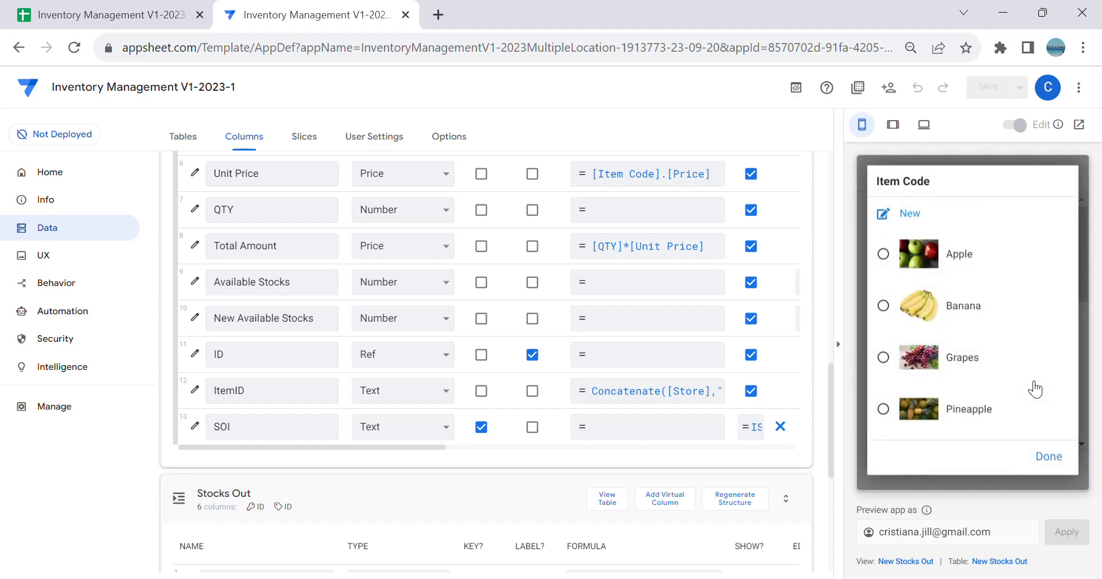
left_click(1055, 458)
left_click(926, 474)
left_click(928, 477)
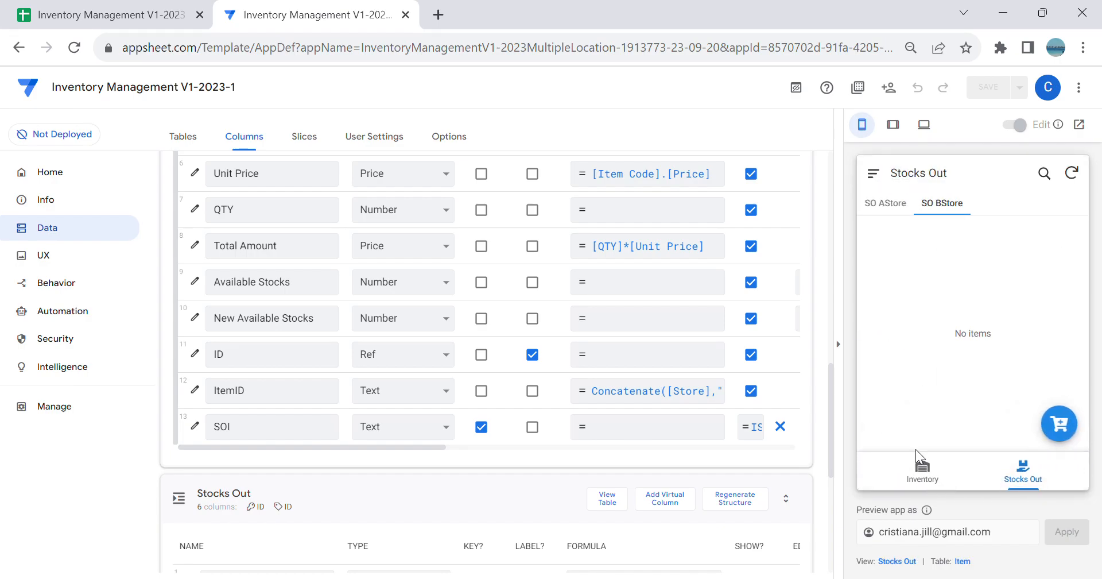
Step: Start a new Stocks Out log entry from the SO AStore view and check its Item Code choices for Pineapple
left_click(886, 205)
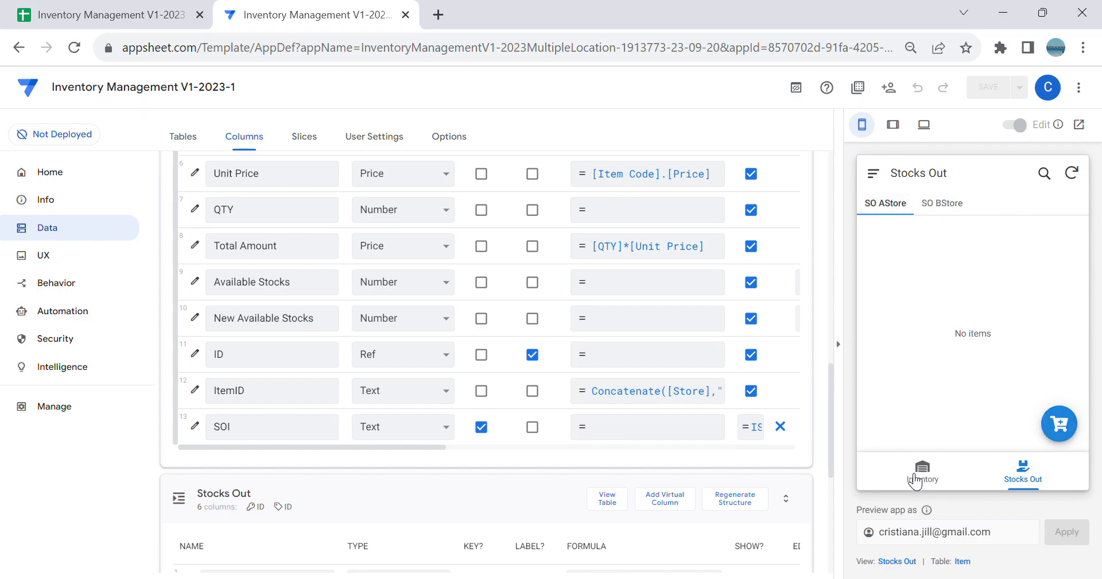
left_click(1060, 425)
scroll(1013, 357, "down", 2)
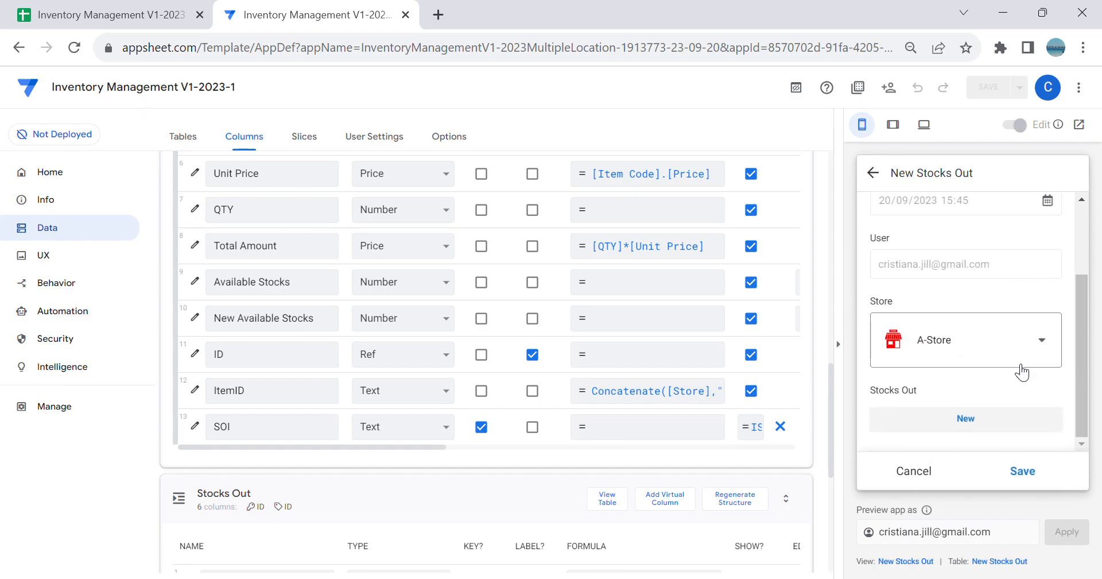
left_click(1000, 432)
scroll(1014, 373, "down", 3)
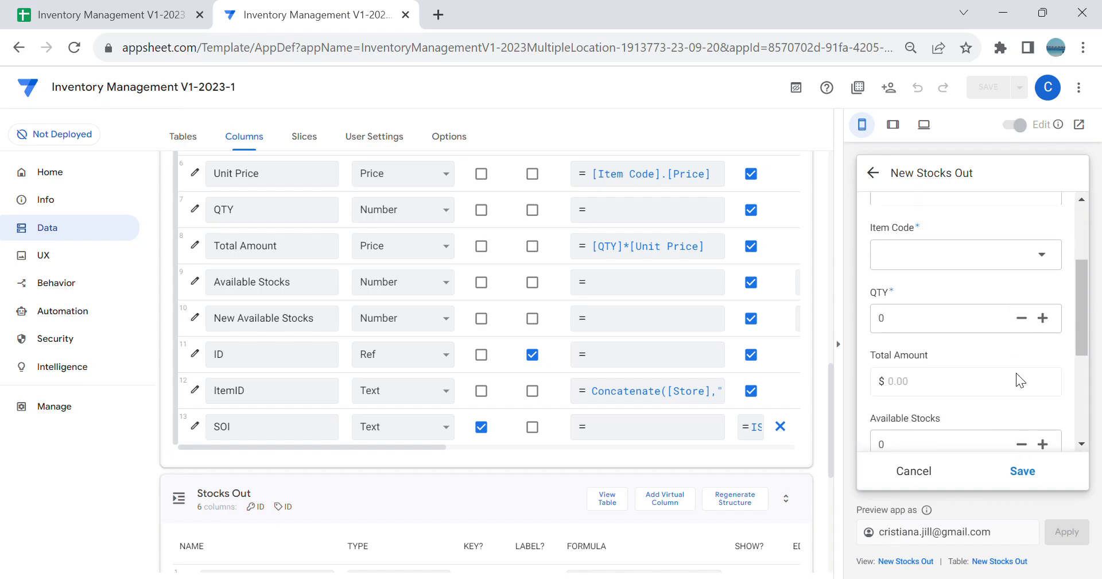
scroll(1007, 342, "up", 1)
left_click(1001, 313)
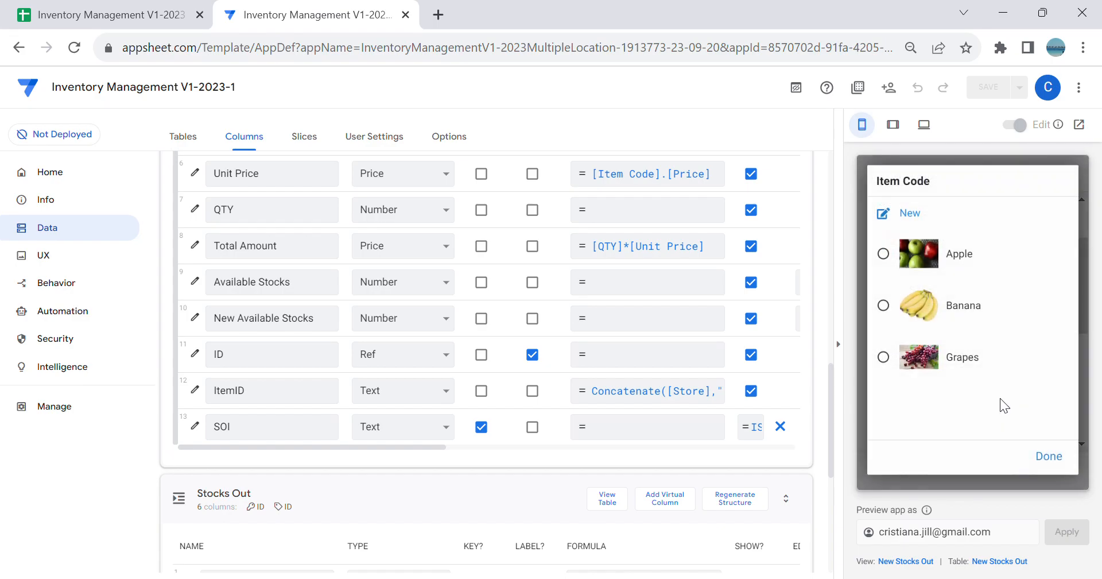
Step: Discard the open log entry and start another A-Store Stocks Out entry with Apple as its Item Code
left_click(1061, 463)
left_click(913, 469)
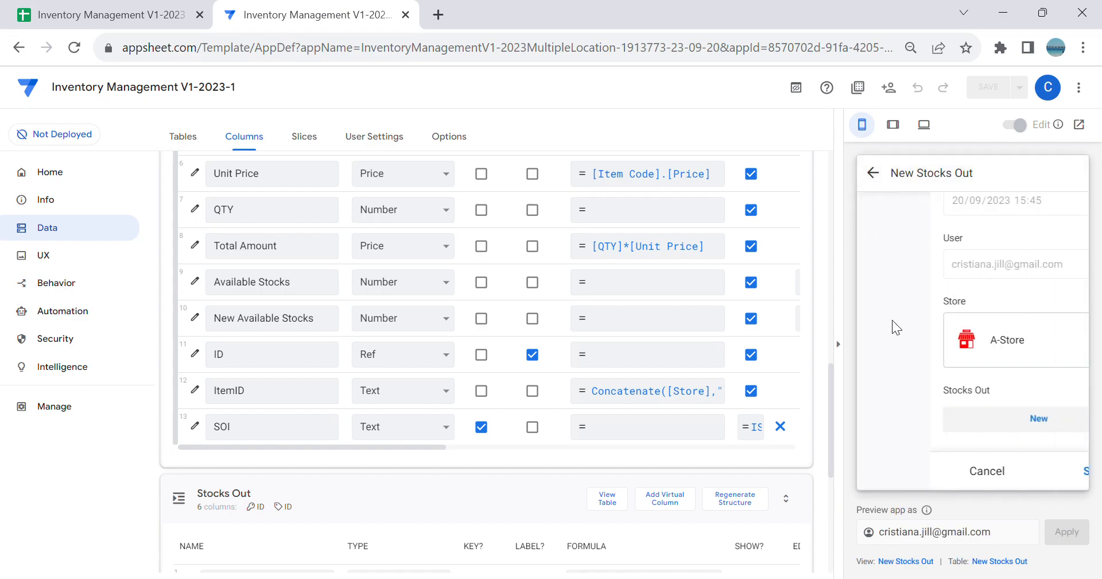
left_click(975, 426)
left_click(967, 396)
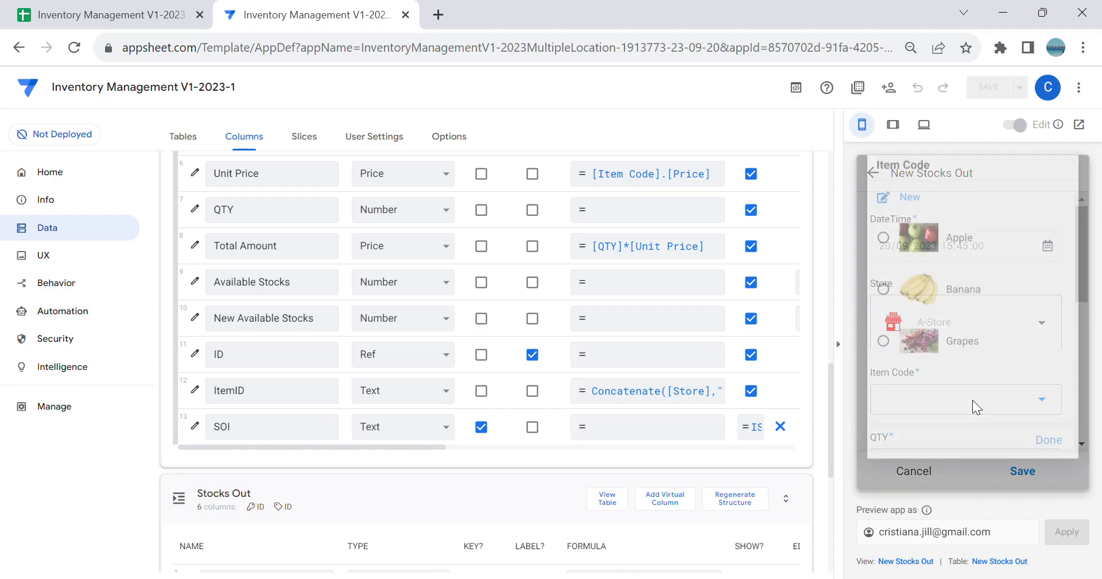
left_click(953, 256)
scroll(978, 295, "down", 4)
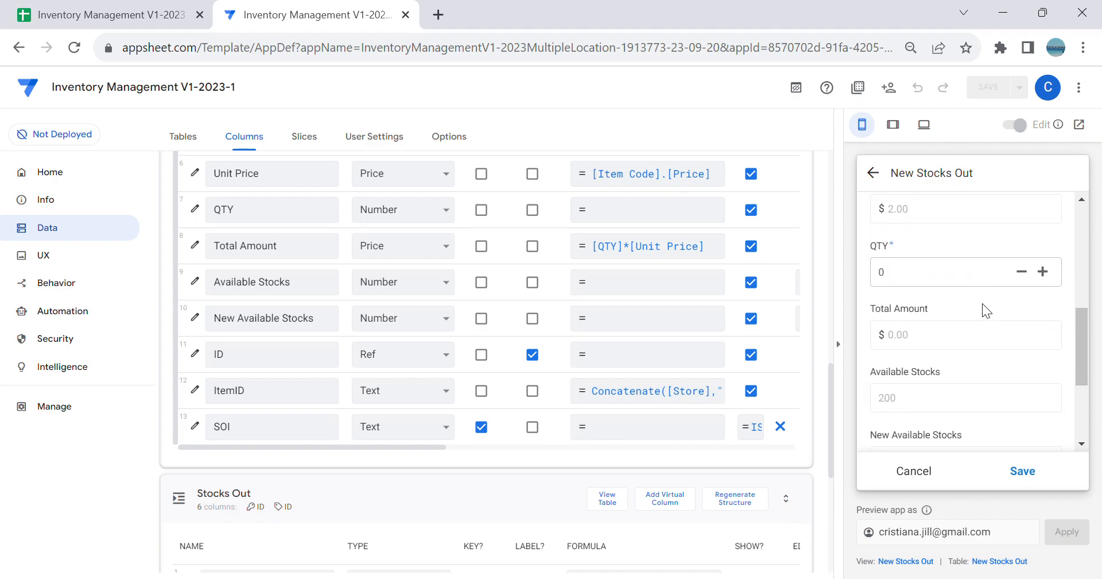
scroll(988, 384, "down", 3)
scroll(967, 367, "up", 3)
scroll(953, 363, "down", 2)
scroll(953, 365, "up", 3)
Step: Enter a QTY of 50 for Apple and check the calculated Total Amount and New Available Stocks
left_click(947, 367)
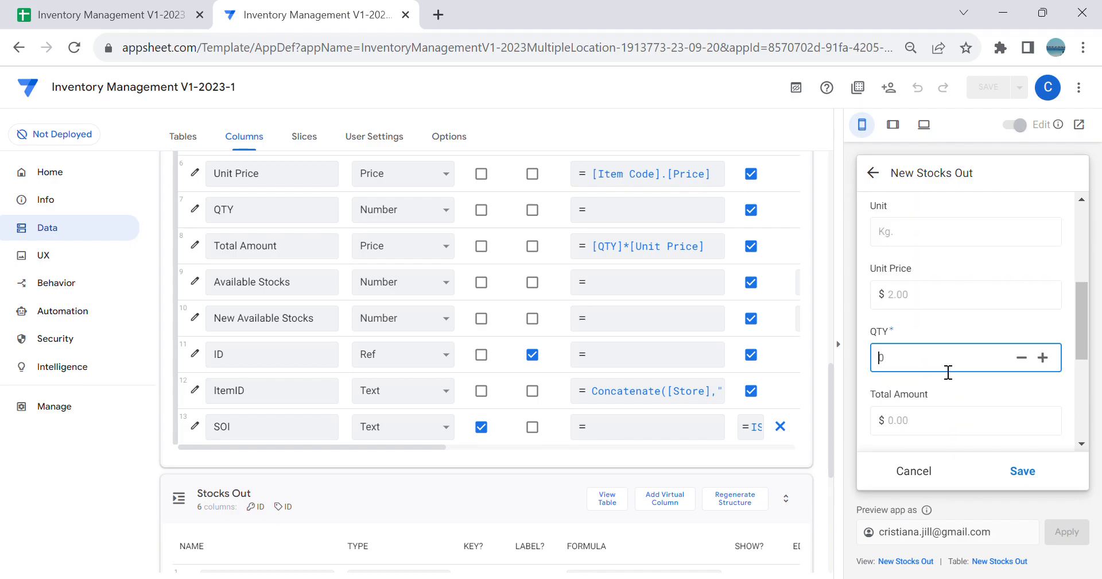
type("50")
scroll(944, 359, "down", 3)
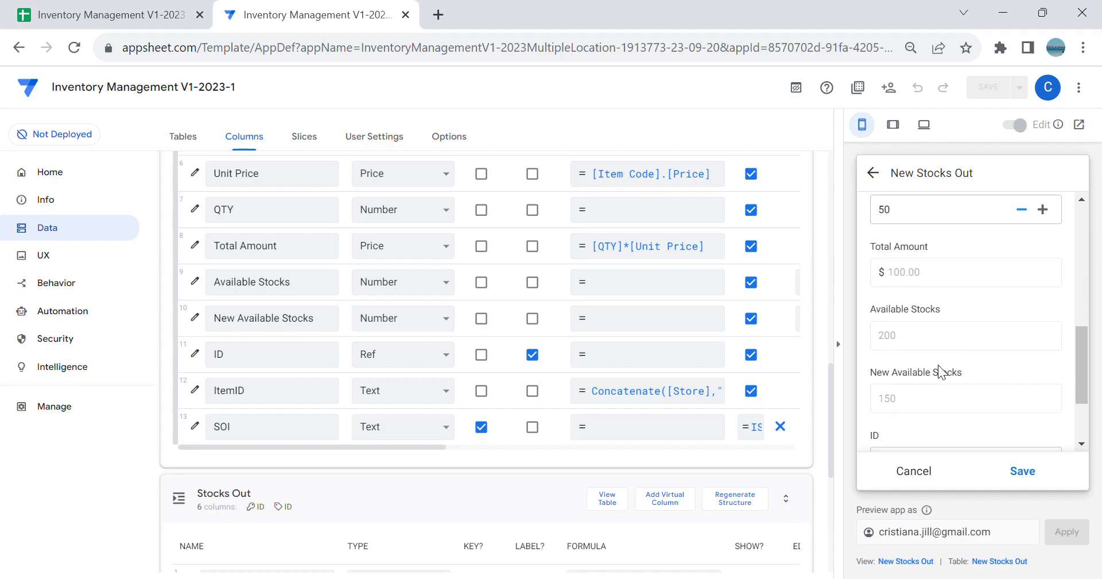
scroll(944, 359, "down", 2)
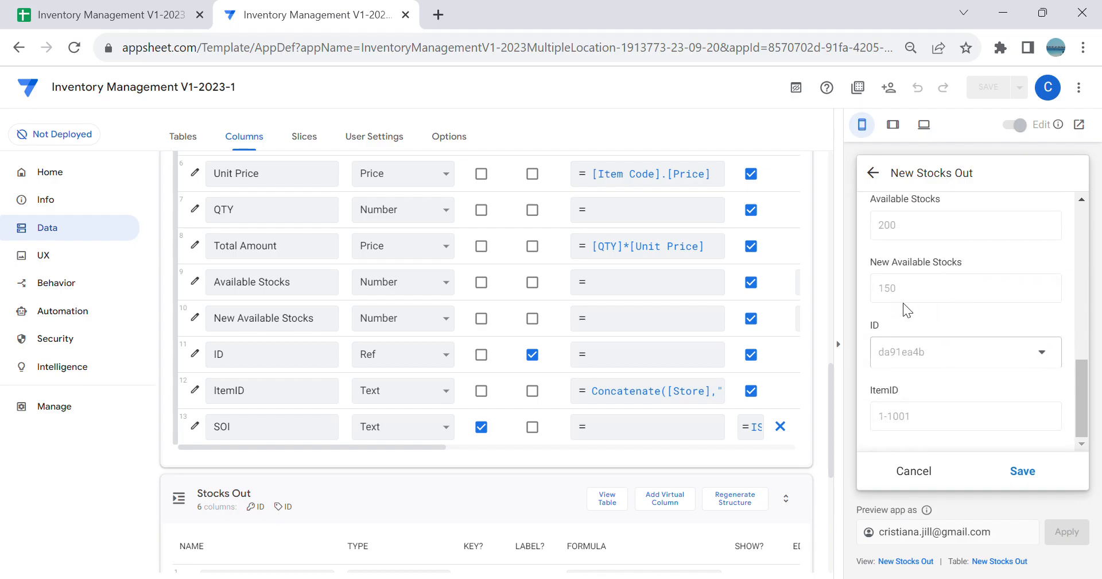
Step: Cancel the Stocks Out forms and view the AStore inventory list
left_click(930, 469)
left_click(1035, 319)
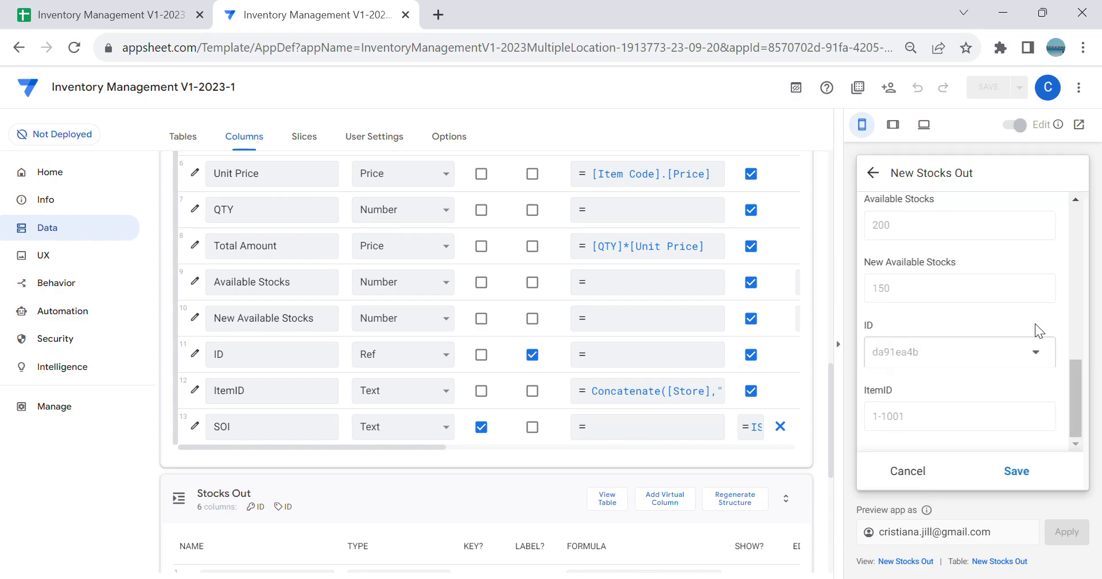
left_click(923, 480)
left_click(923, 478)
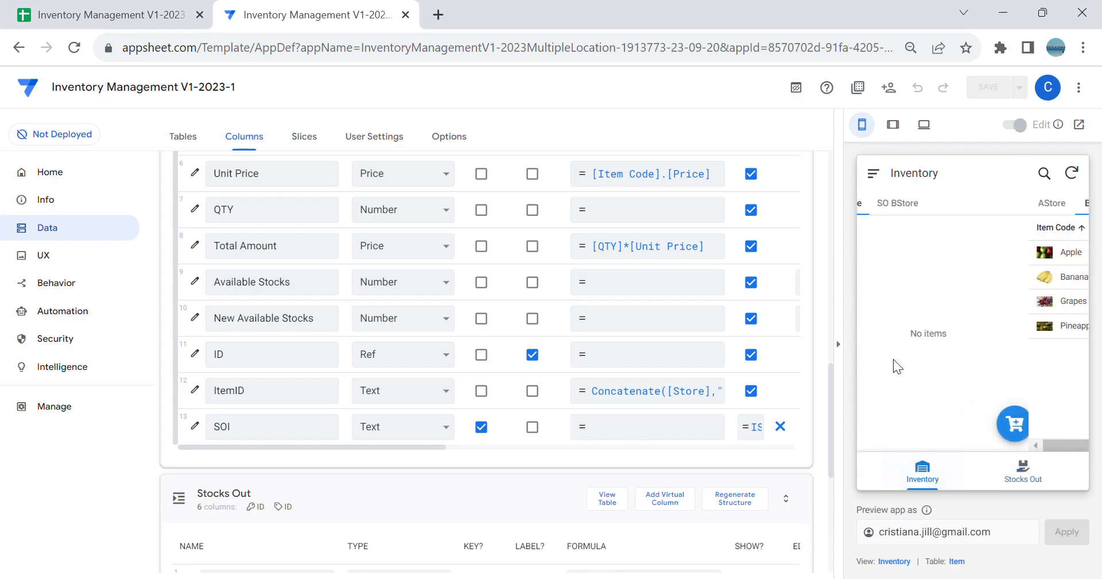
left_click_drag(949, 435, 917, 442)
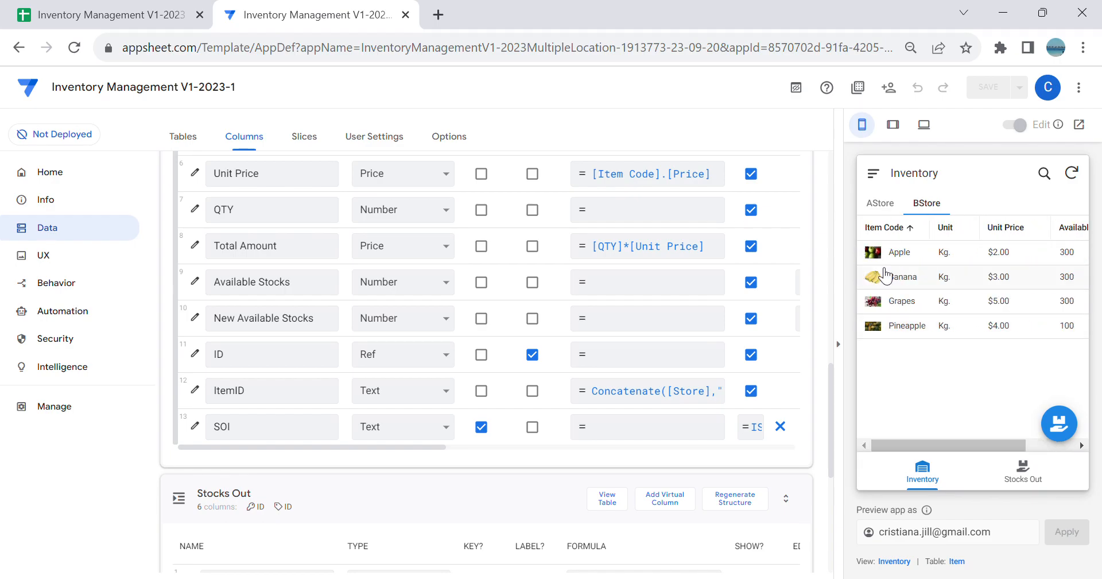
left_click(880, 203)
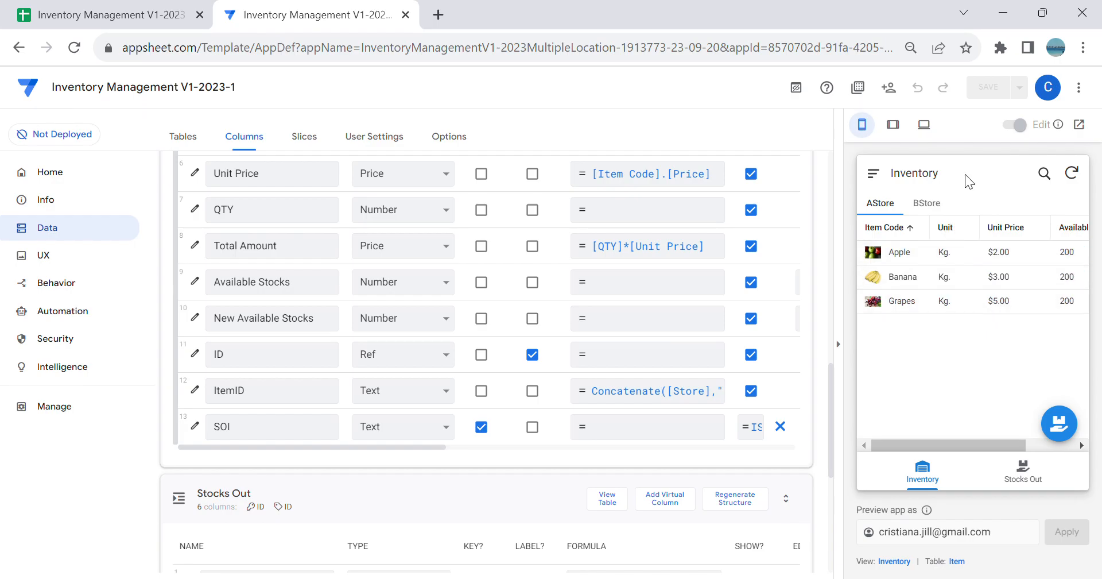
Step: Create a new behavior action named SO Inventory
left_click(72, 289)
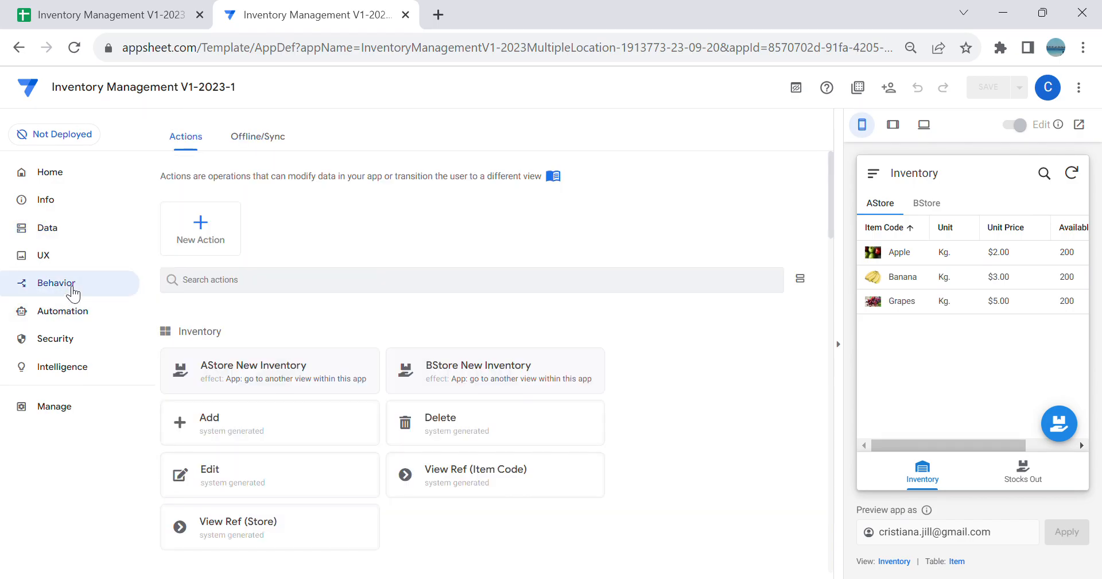
left_click(201, 241)
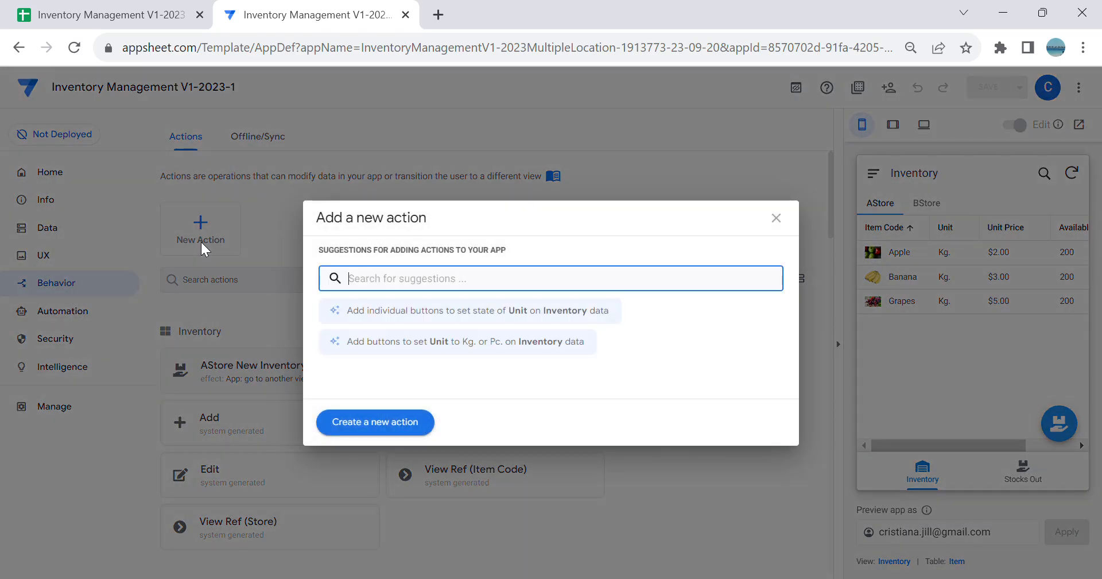
left_click(405, 423)
left_click(432, 504)
key("ctrl+a")
key("BackSpace")
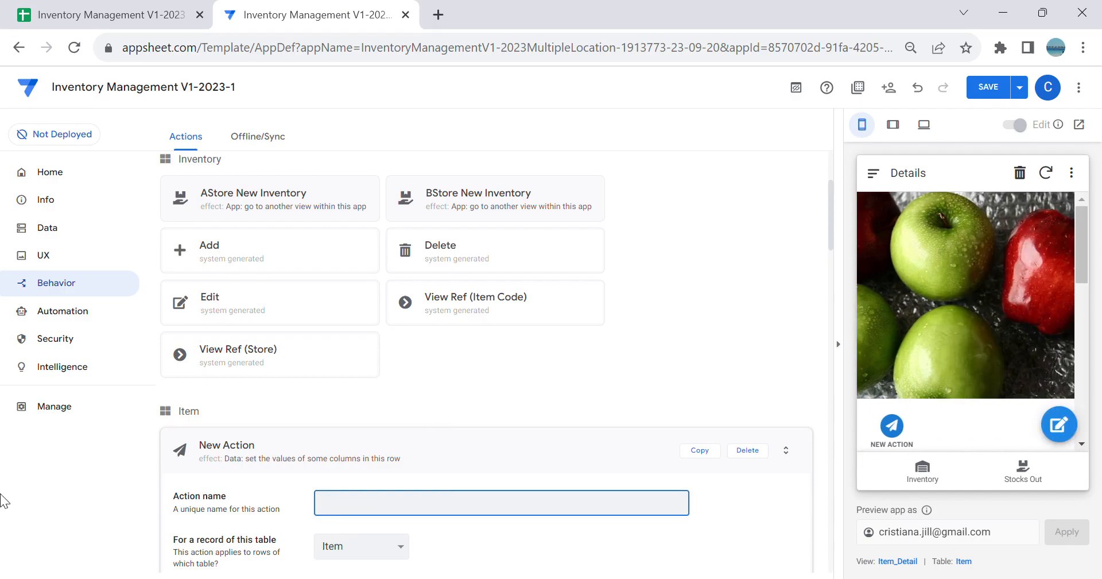
type("SO Inventory")
key("Tab")
Step: Make the SO Inventory action apply to records of the Inventory table
scroll(429, 333, "down", 3)
scroll(429, 333, "down", 1)
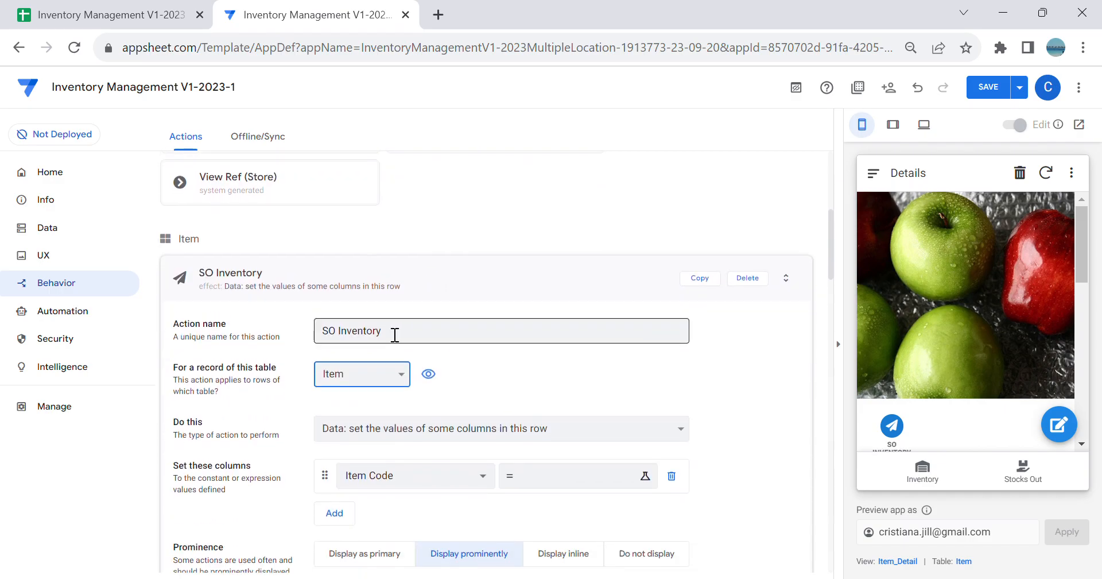
left_click(430, 433)
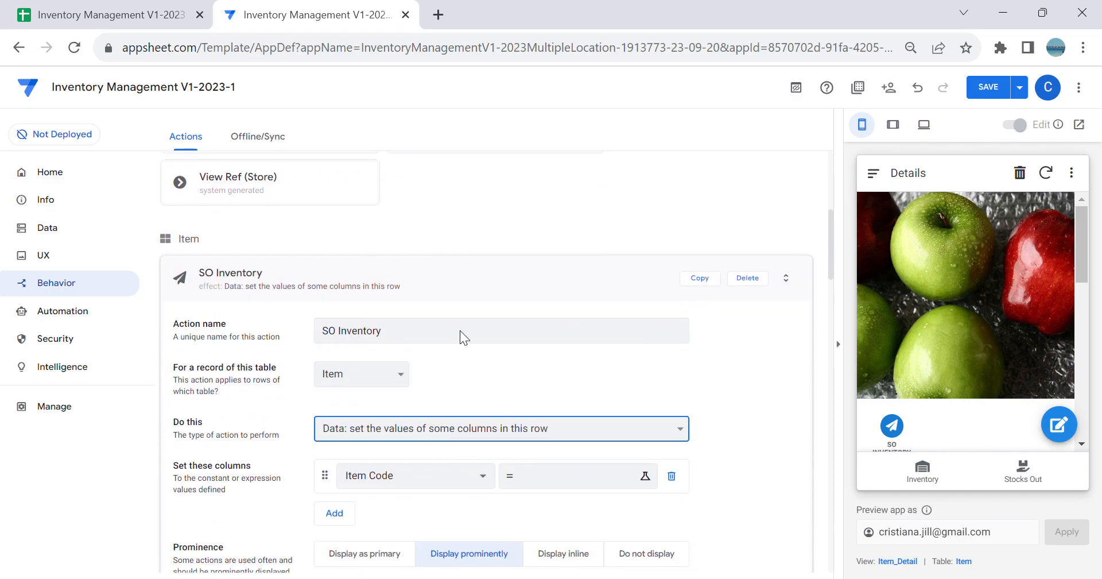
scroll(479, 381, "down", 2)
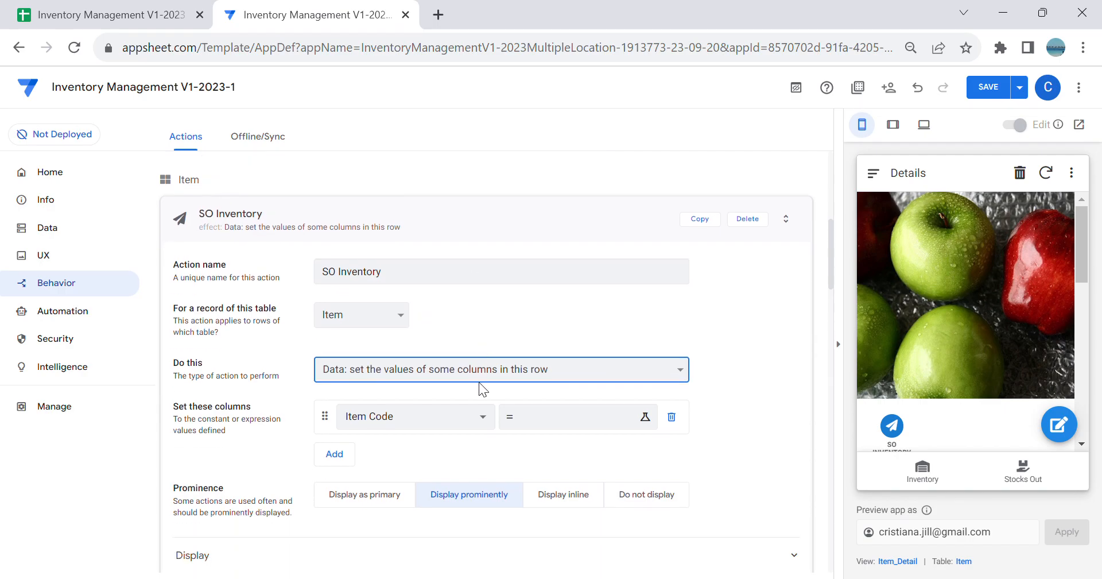
left_click(476, 389)
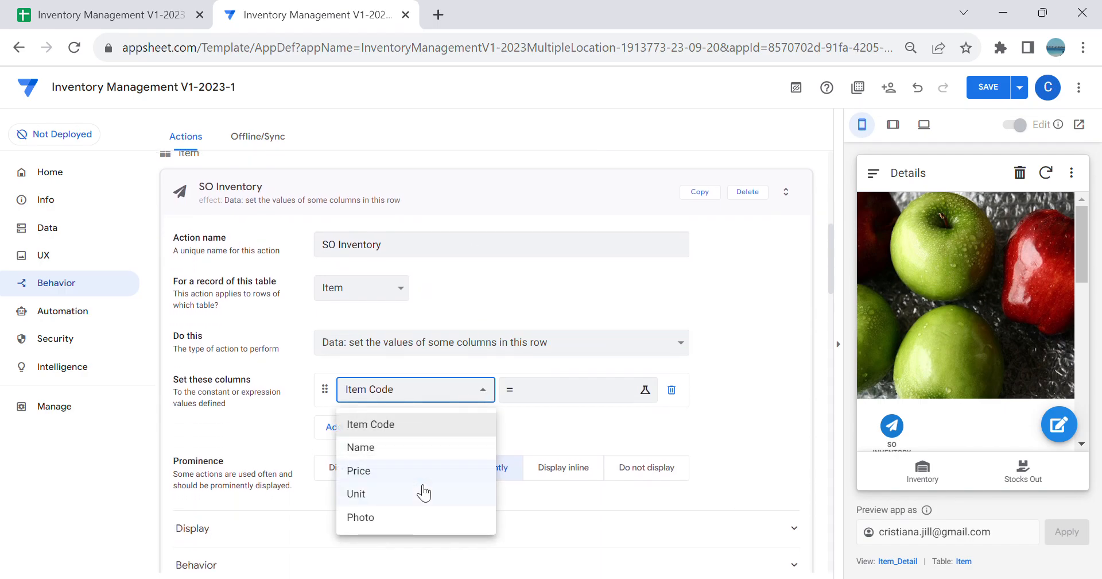
left_click(394, 285)
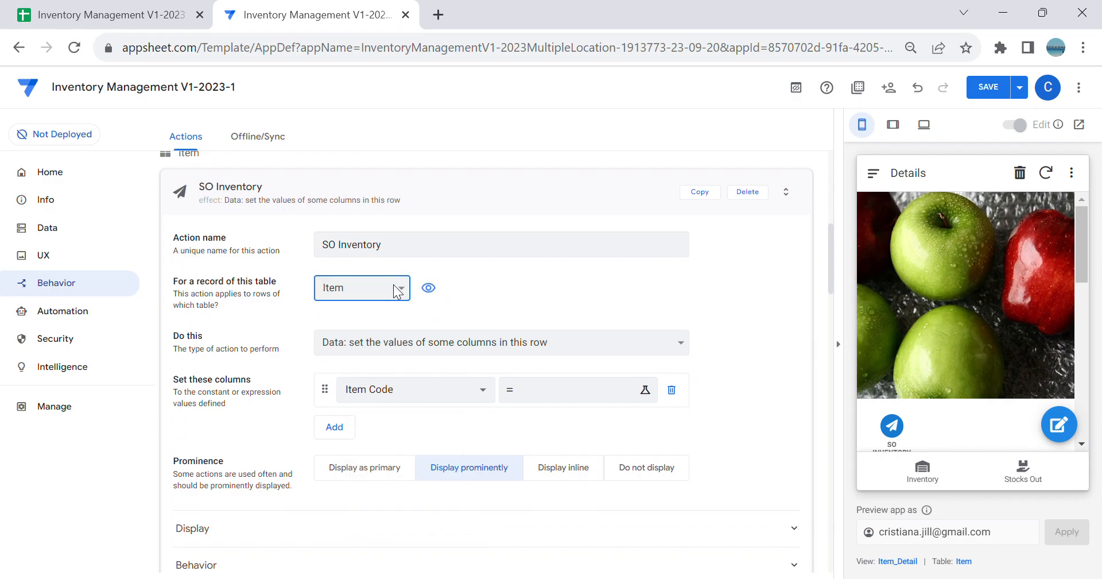
left_click(374, 312)
Step: Choose Available Stocks as the column the action sets, and set its prominence to Do not display
left_click(466, 379)
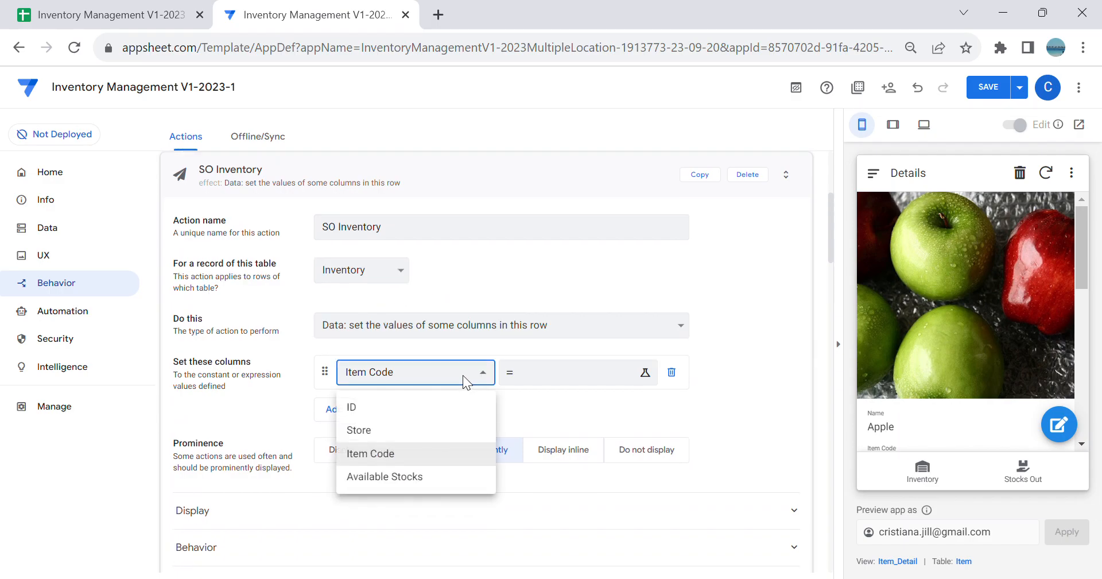
left_click(423, 481)
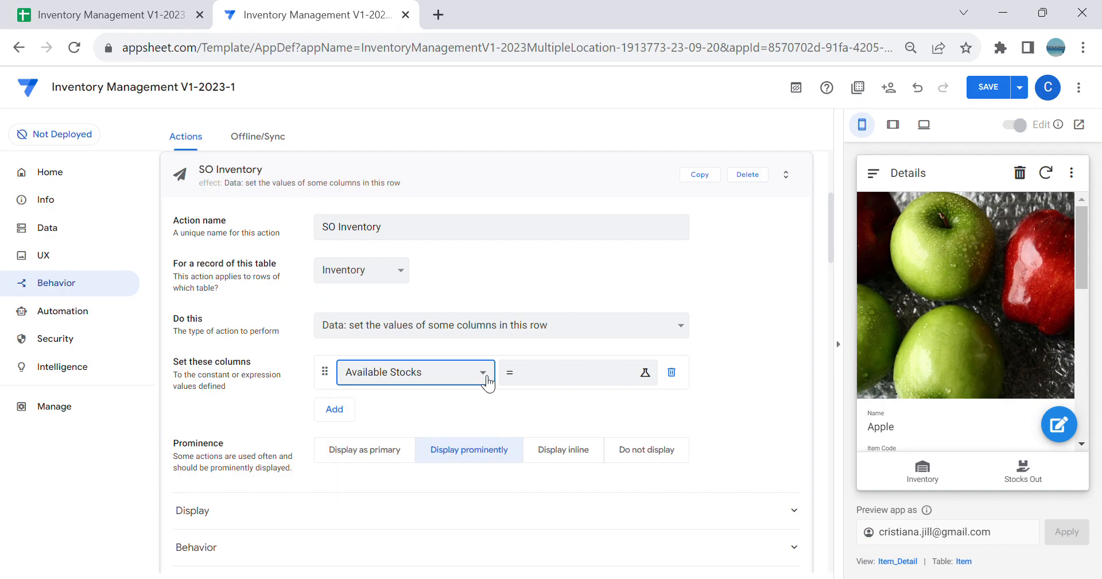
left_click(659, 449)
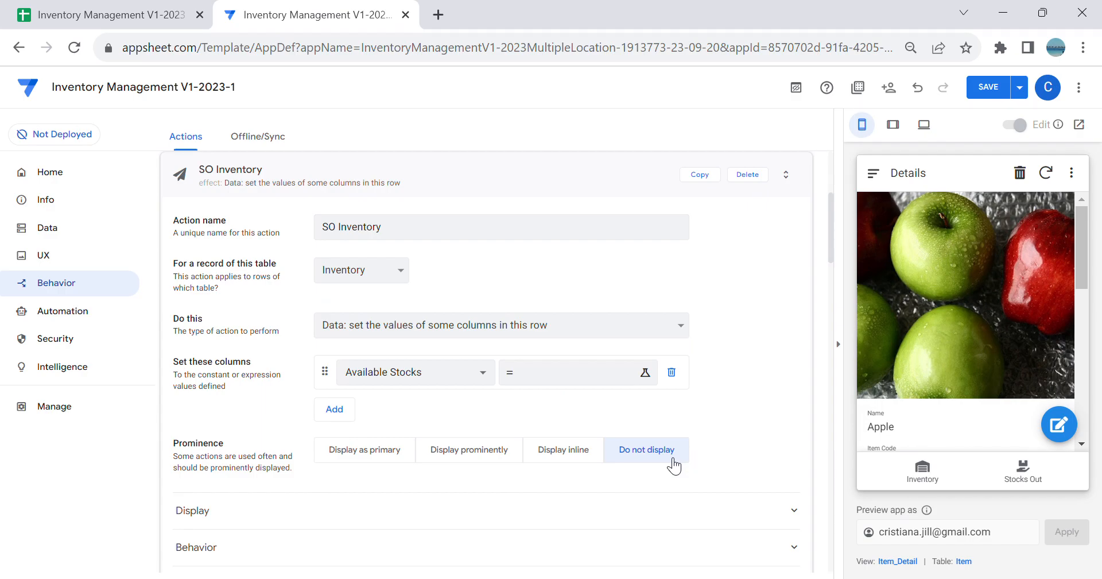
Step: Begin the Available Stocks value expression with Lookup(Maxrow("Stocks Out Log"
left_click(530, 379)
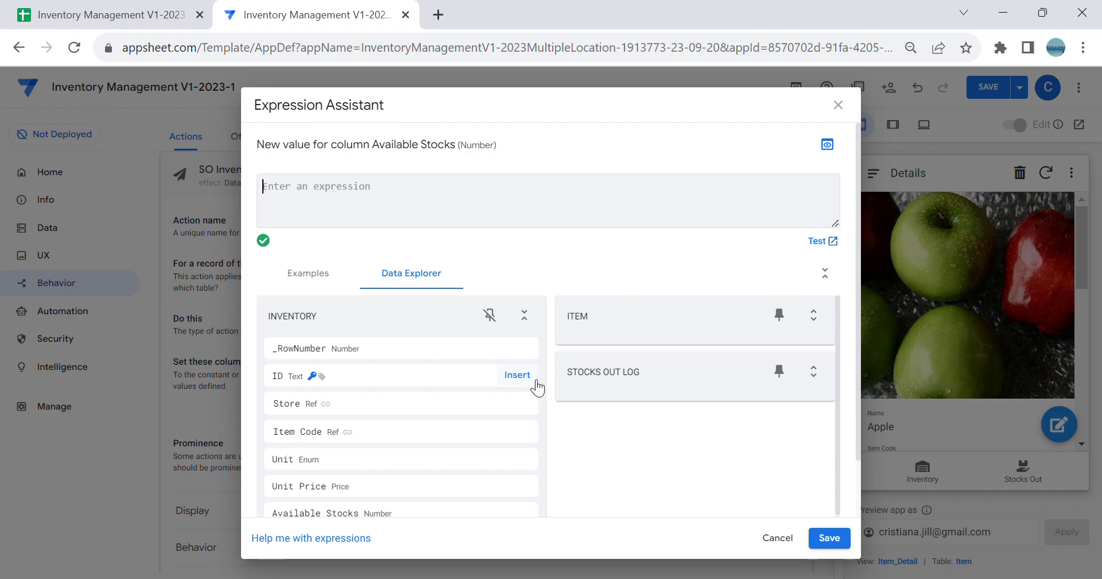
type("L")
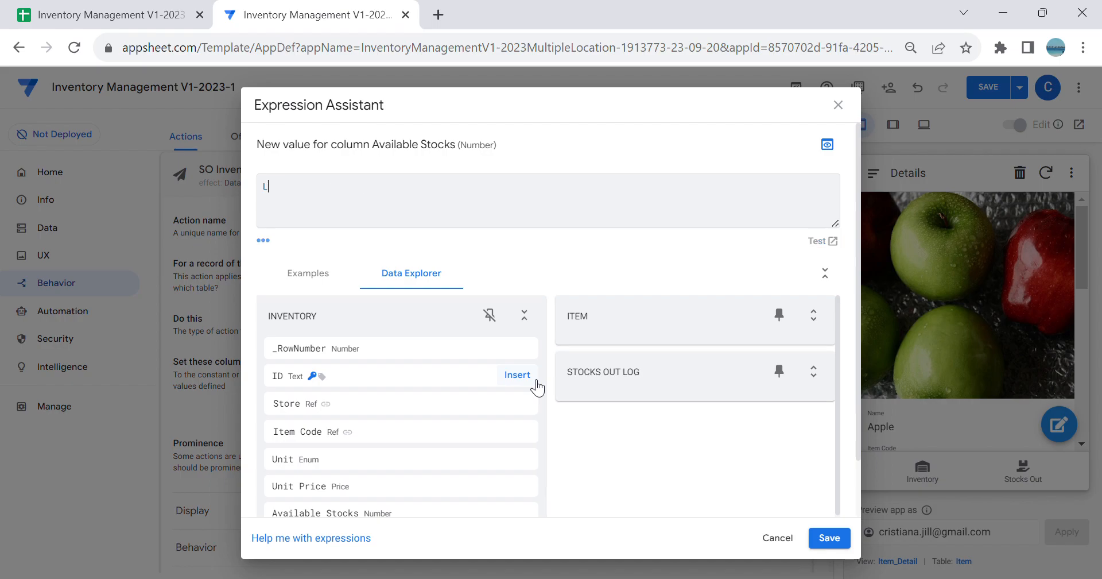
type("ookup(")
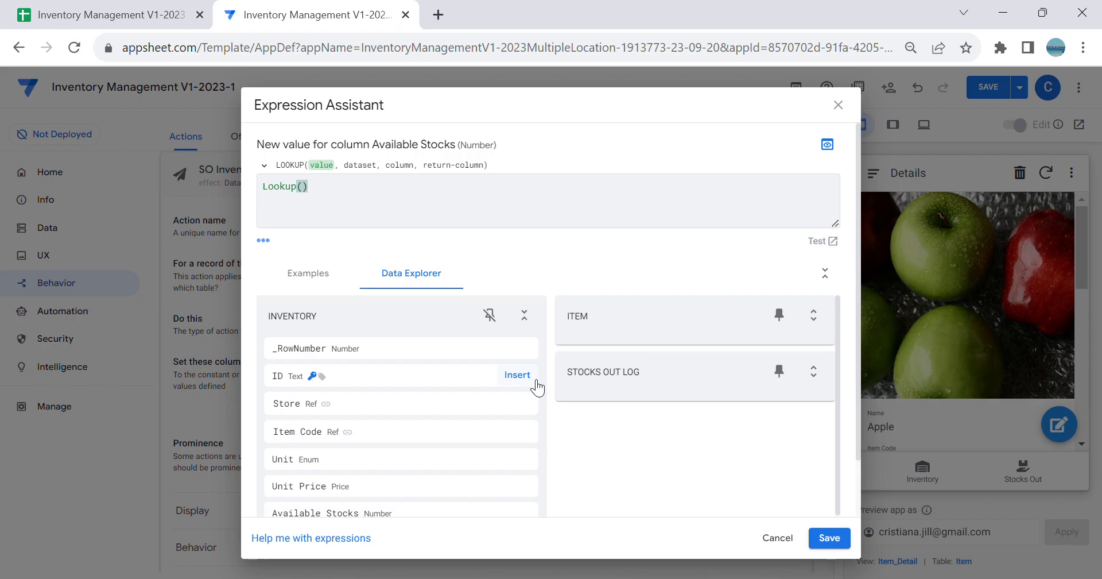
type("Maxrow")
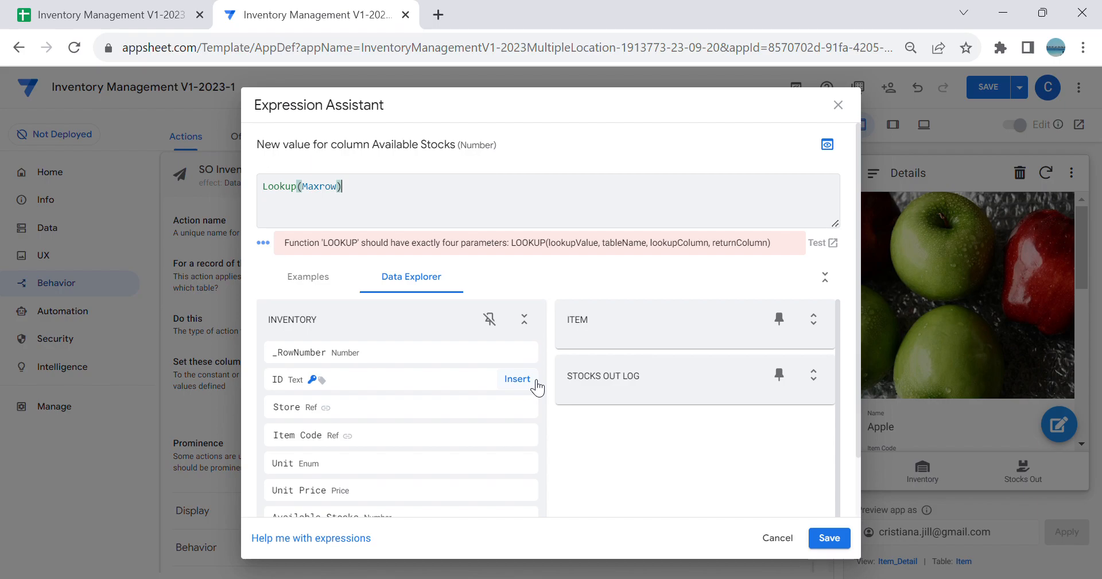
type("(\"")
key("Left")
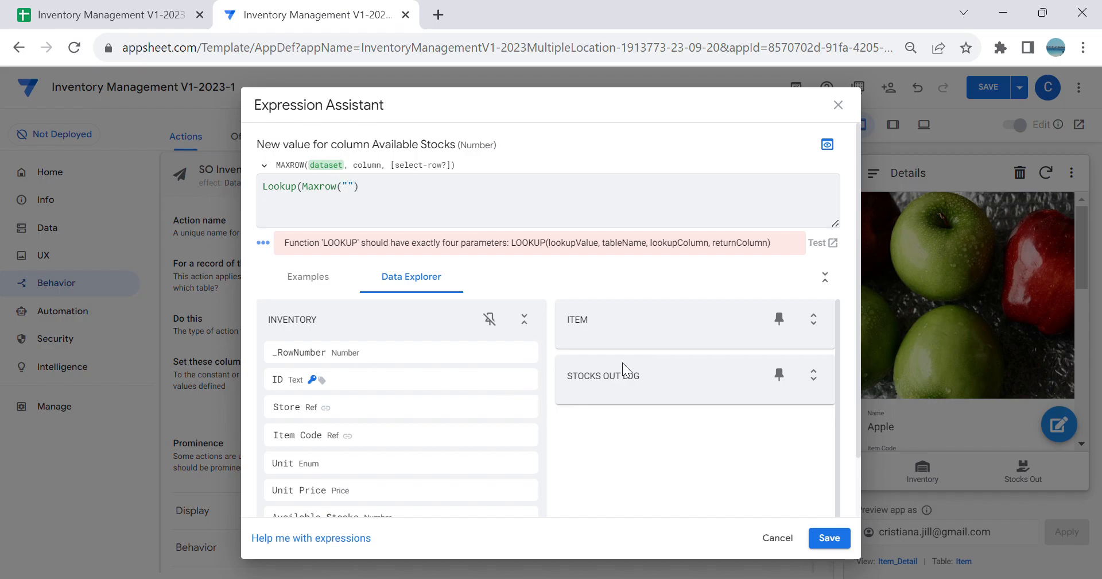
type("Stocks")
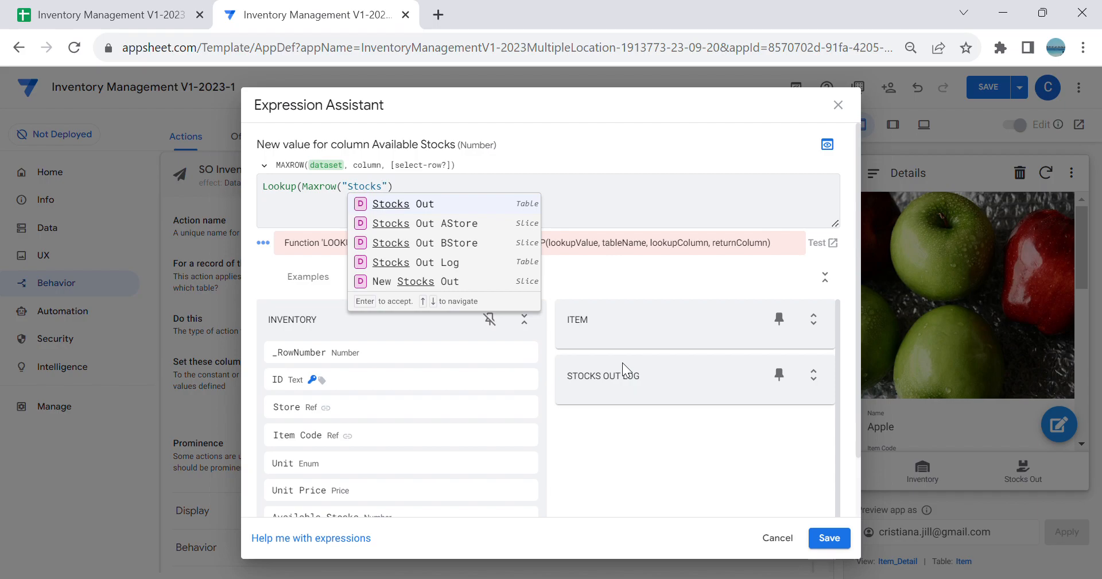
left_click(469, 266)
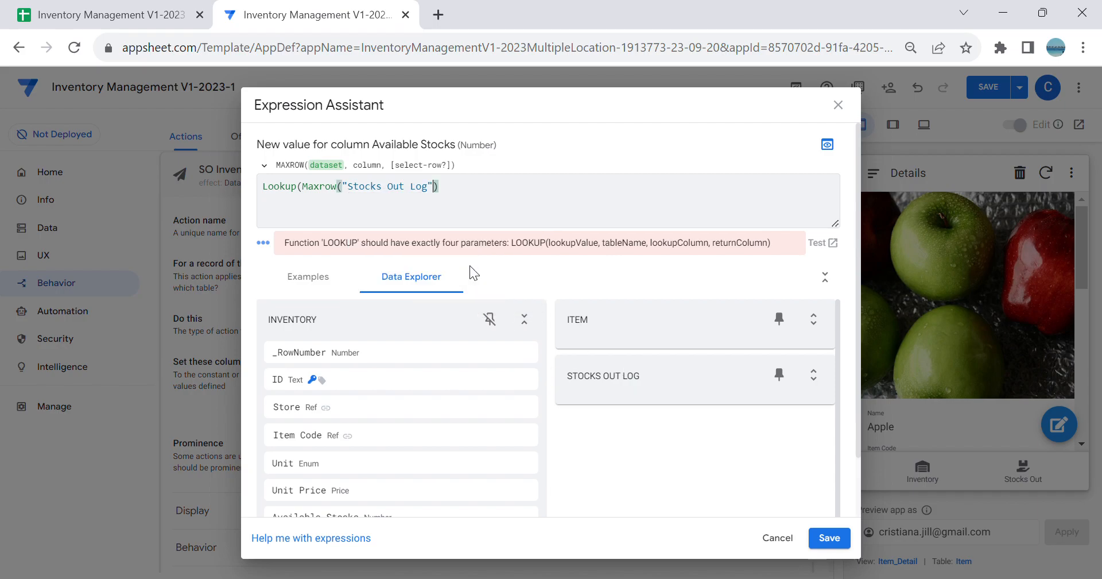
Step: Add "_RowNumber" as the column argument of Maxrow in the Available Stocks expression
type(",")
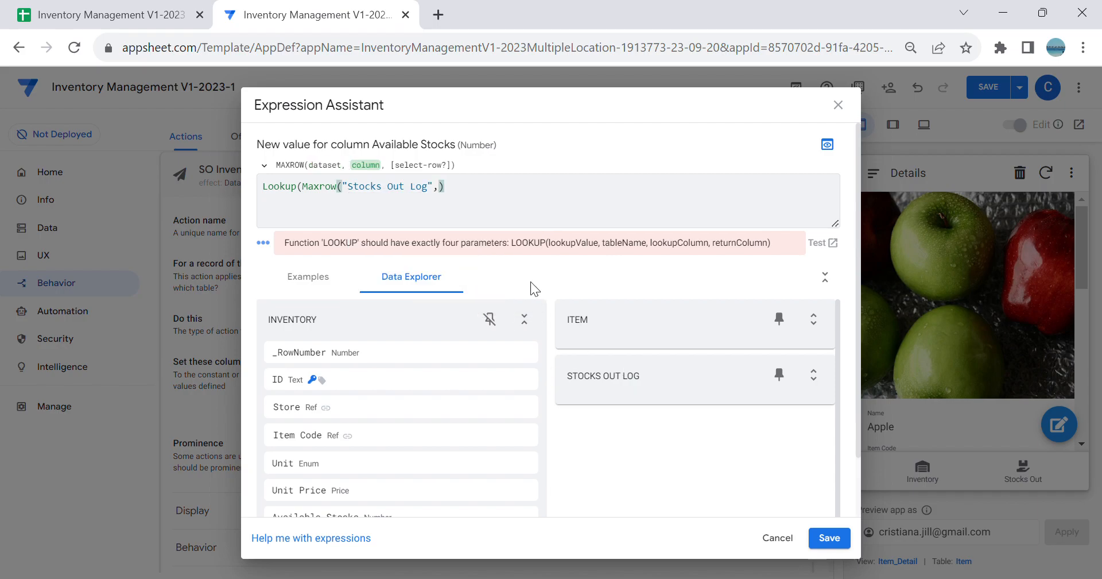
key("BackSpace")
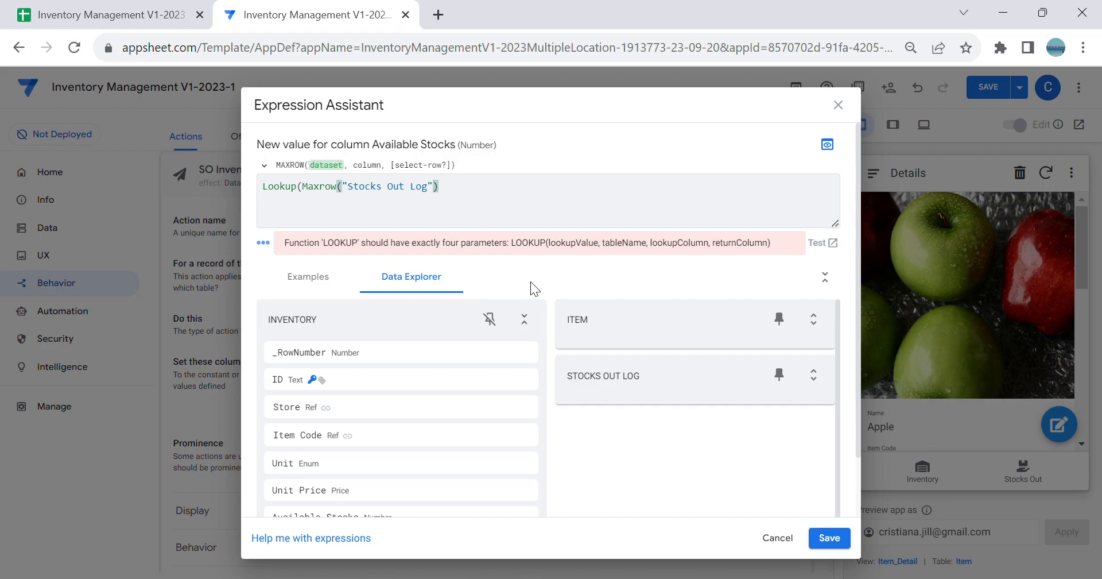
type(",\"\"")
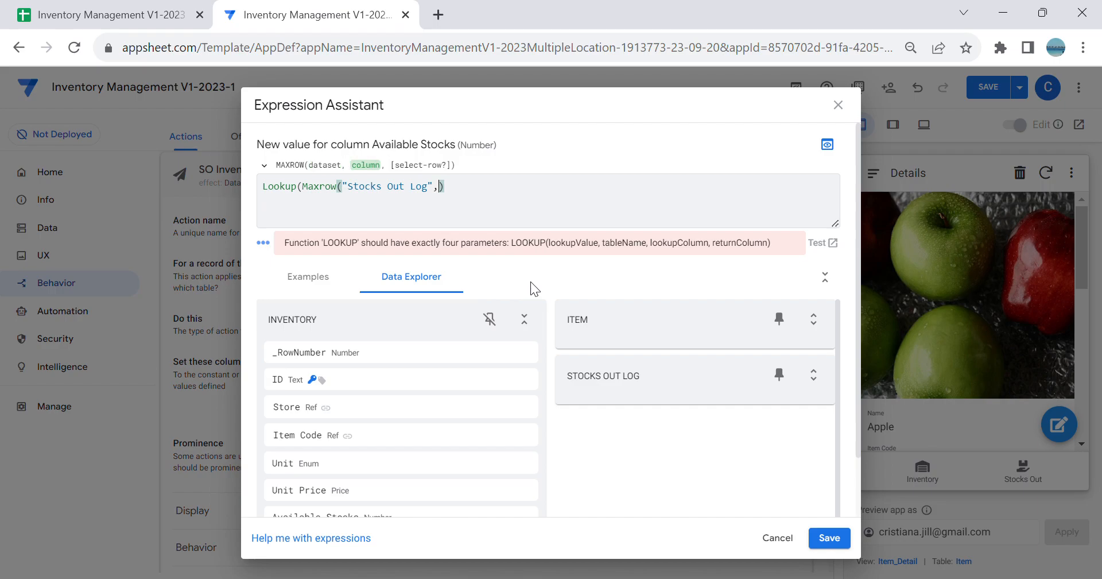
type("_")
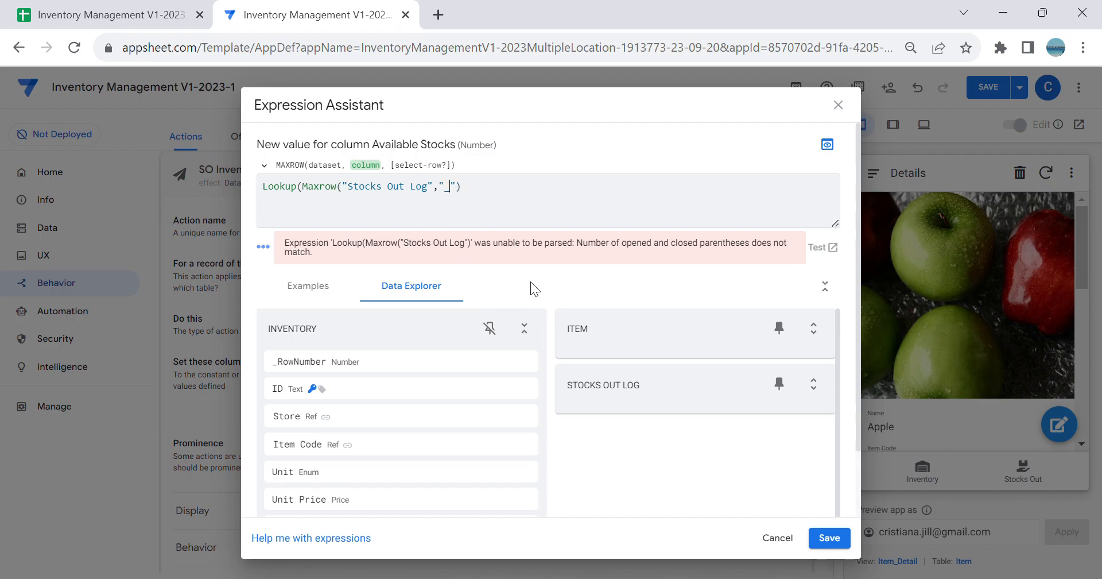
type("row")
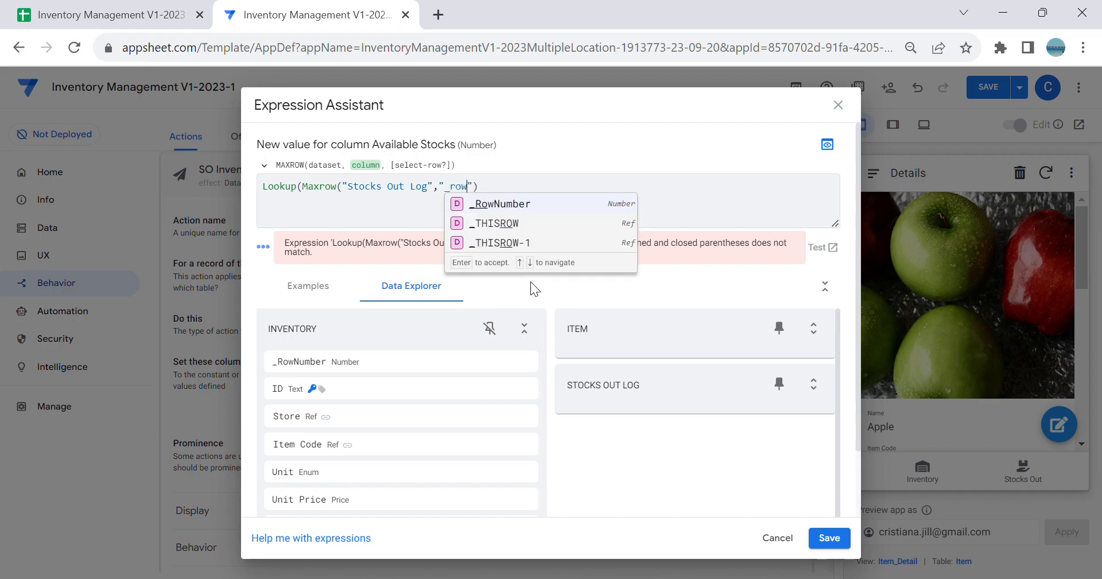
left_click(493, 205)
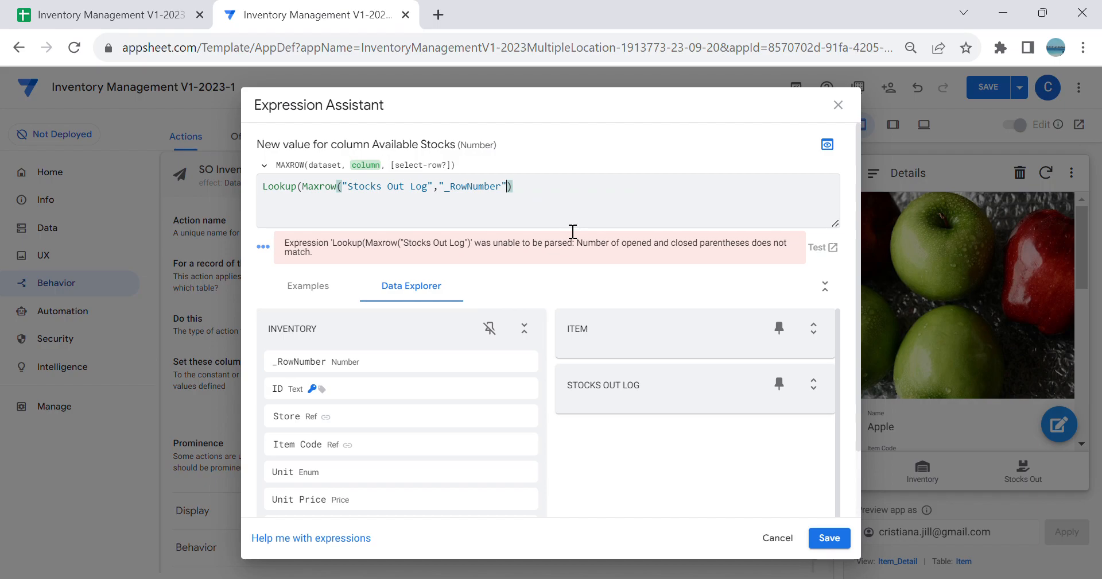
key("Delete")
type(",")
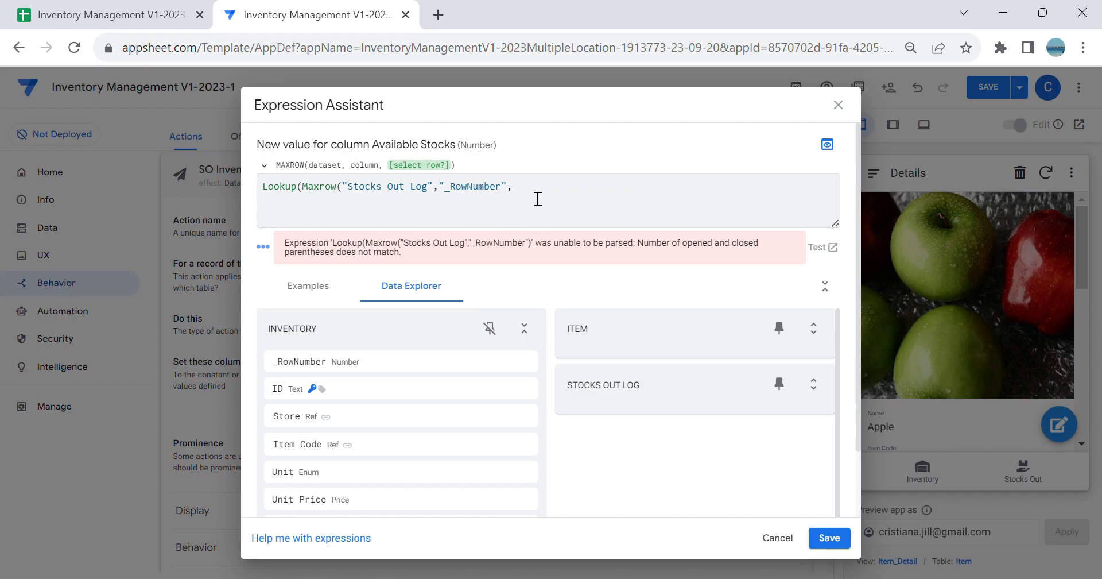
type("[")
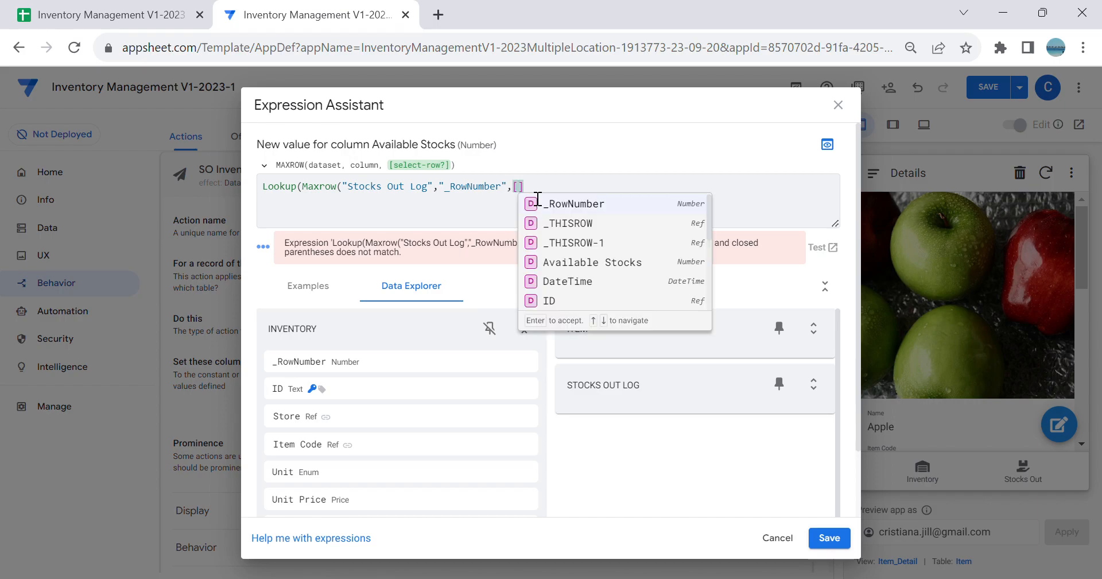
type("I")
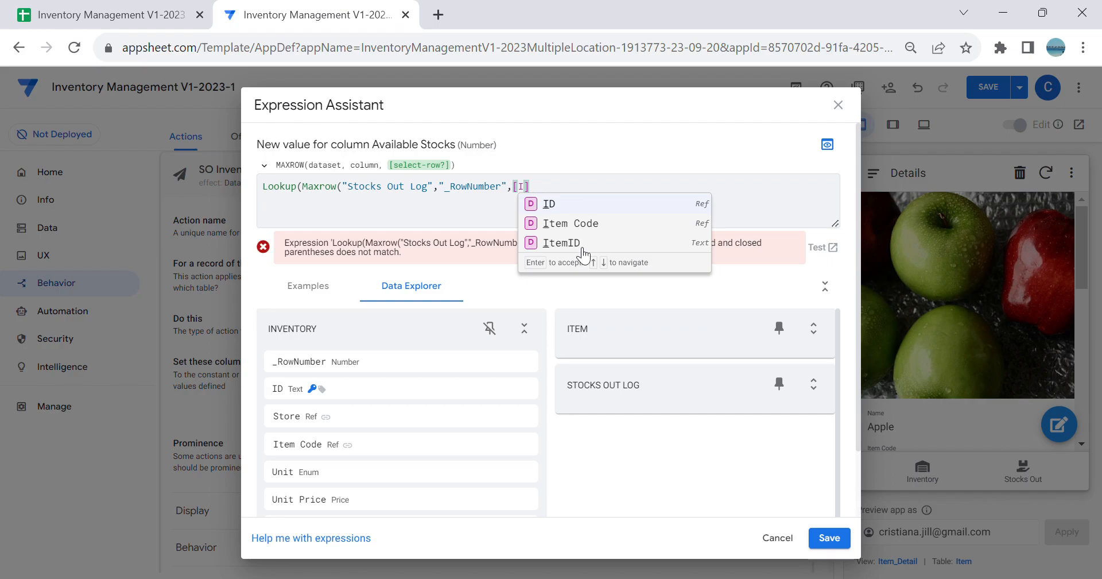
Step: Complete Maxrow with the condition [ItemID]=[_THISROW].[ID], checking the ID column in the spreadsheet's Inventory sheet
left_click(565, 243)
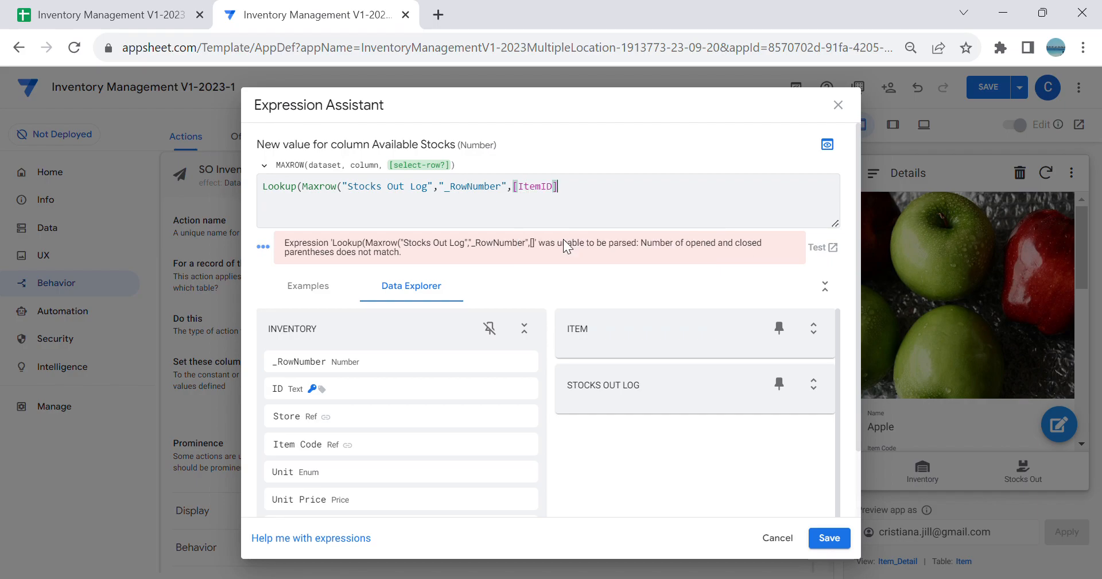
type("=[_")
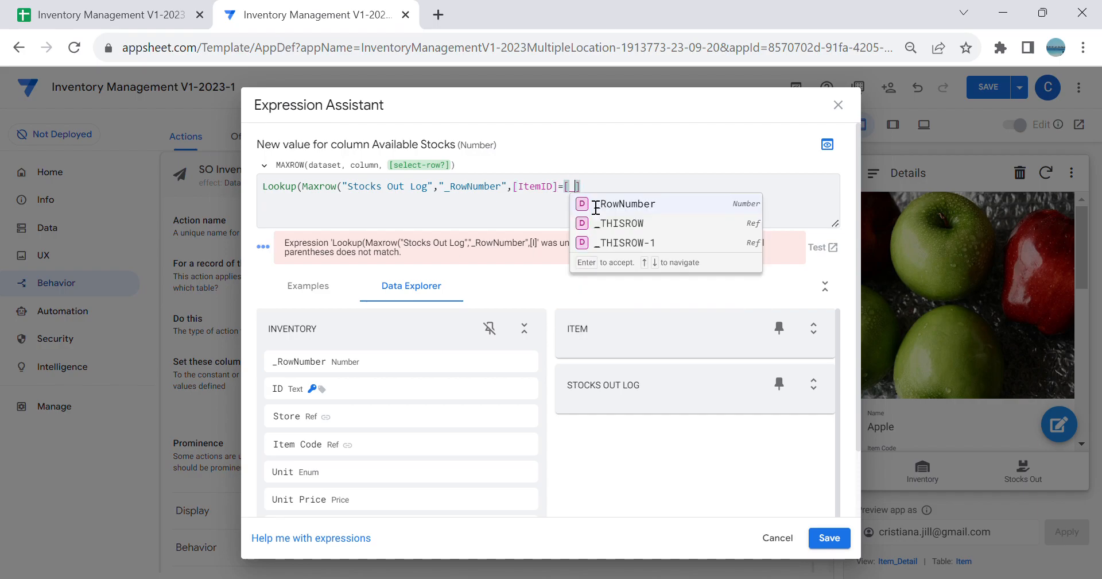
left_click(638, 223)
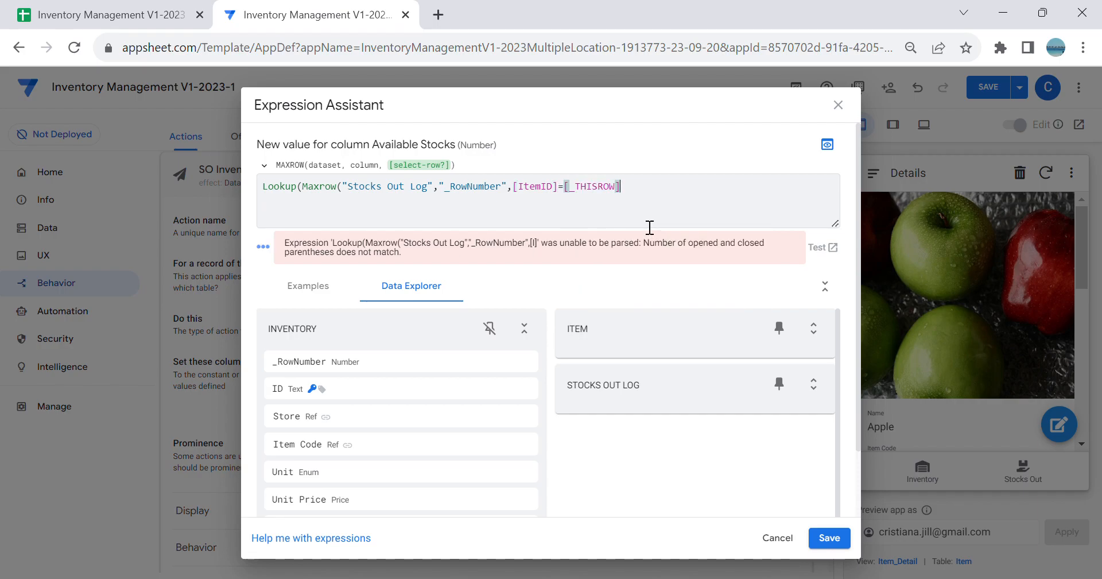
type(".[")
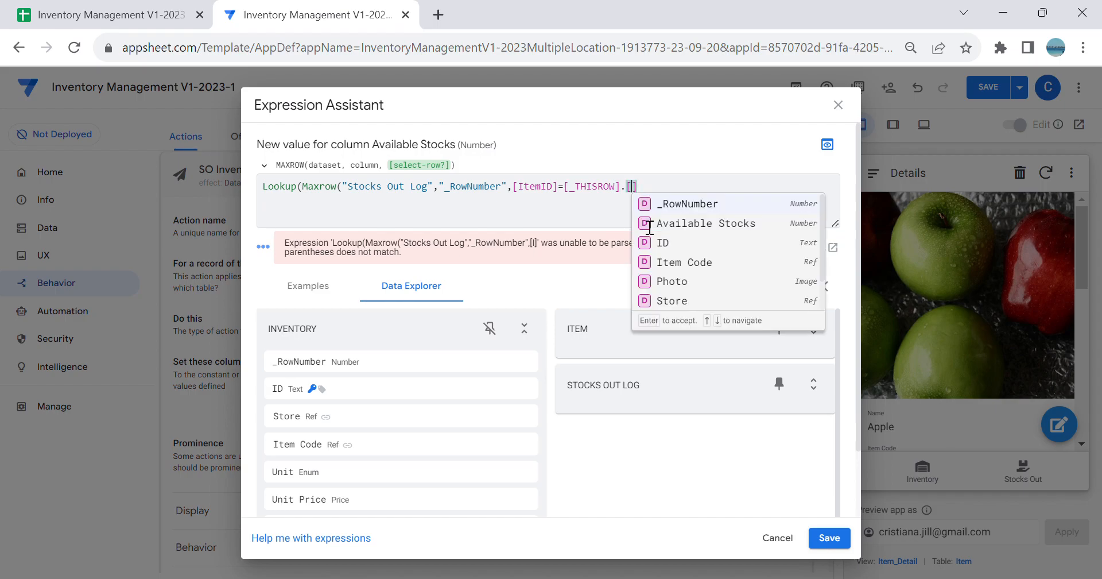
left_click(661, 225)
left_click(148, 13)
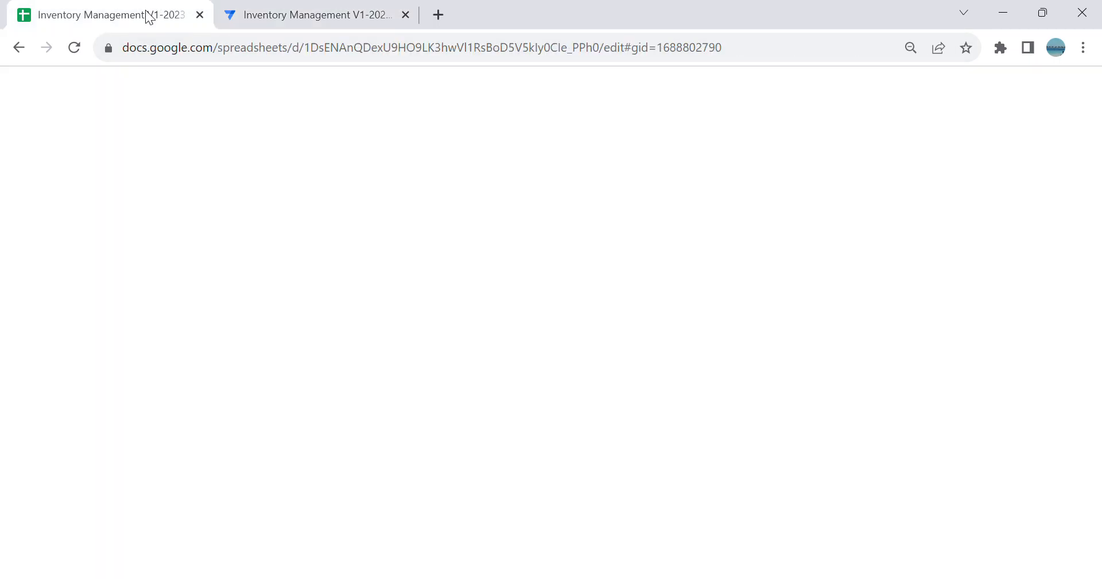
left_click(232, 566)
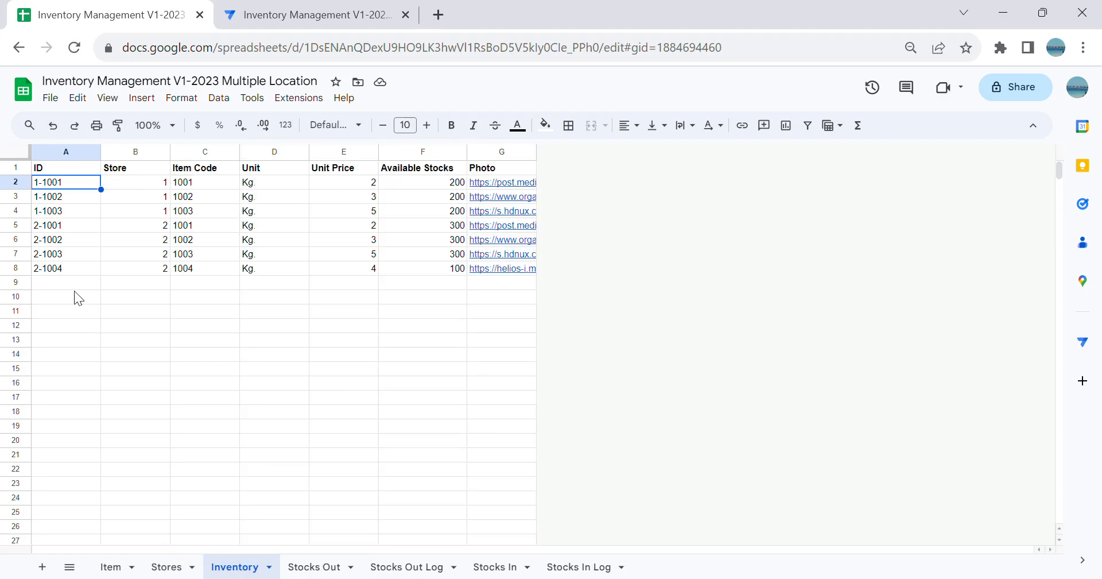
left_click(289, 21)
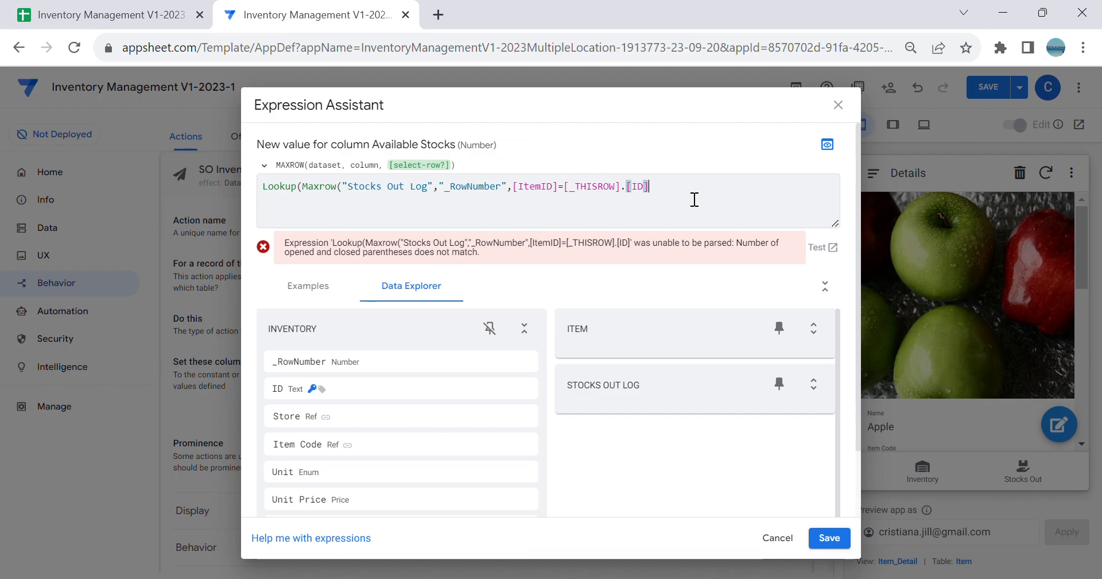
type("),")
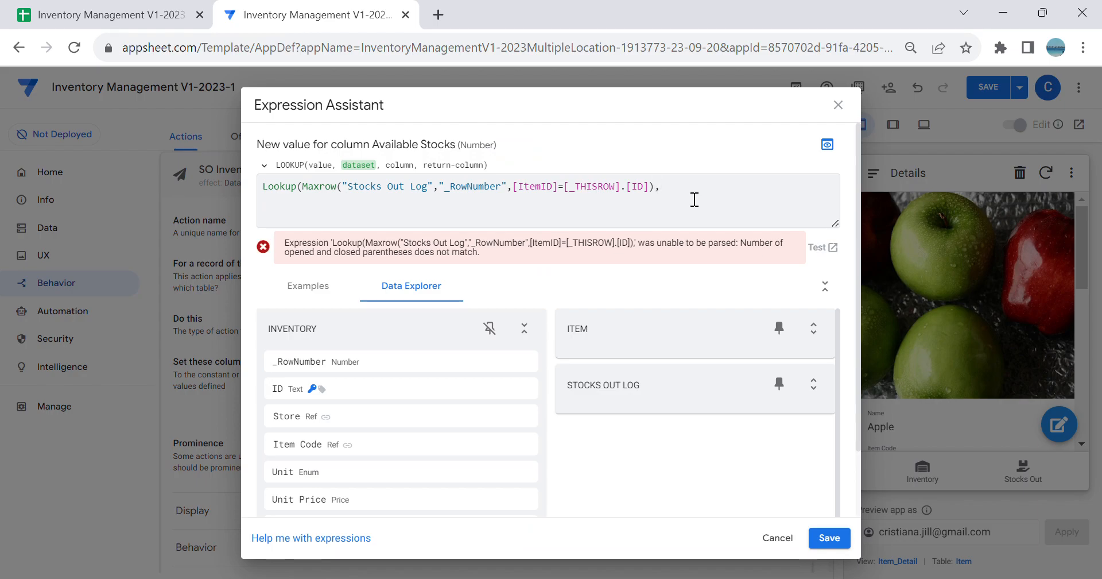
Step: Enter "Stocks Out Log" as the table that Lookup searches
type("\"\"Ou")
key("BackSpace")
key("BackSpace")
type("A")
key("BackSpace")
type("St")
left_click(696, 265)
Step: Finish the Lookup expression with "SOI" as the lookup column and "New Available Stocks" as the return column
type(",\"\"")
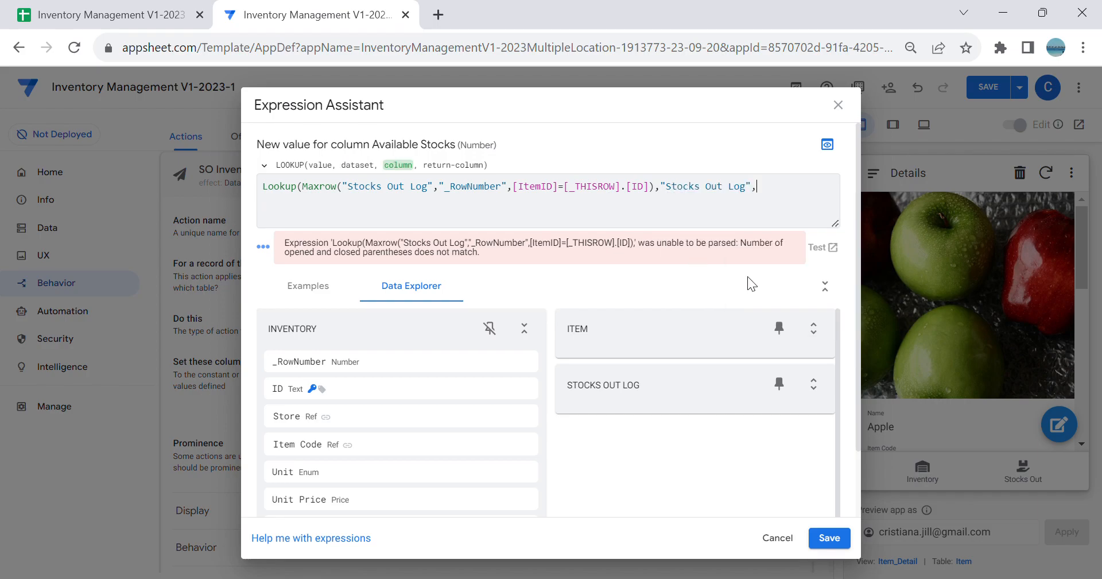
type("SO")
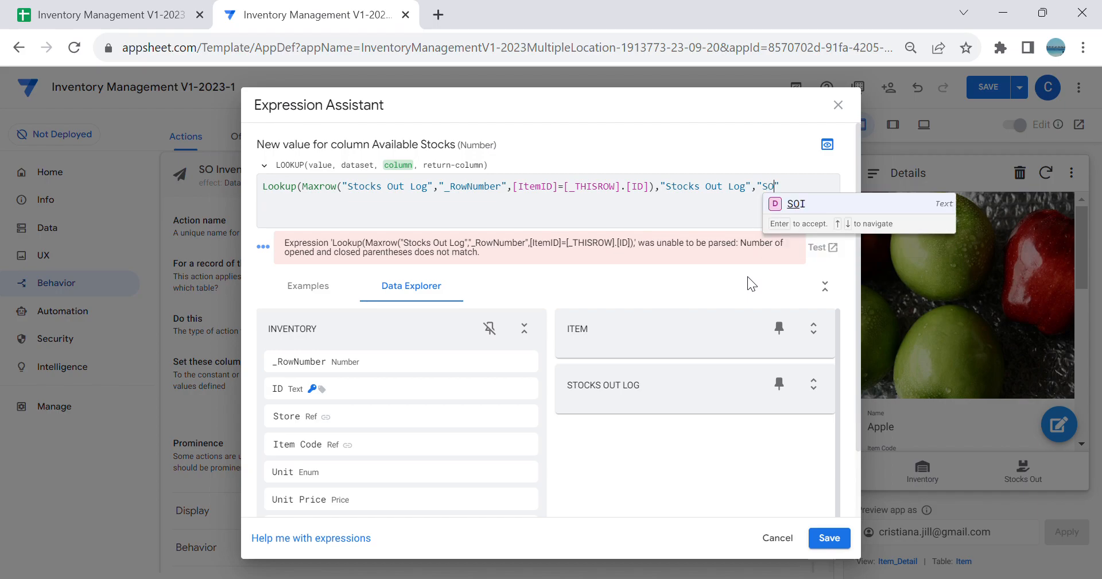
left_click(809, 205)
type(",")
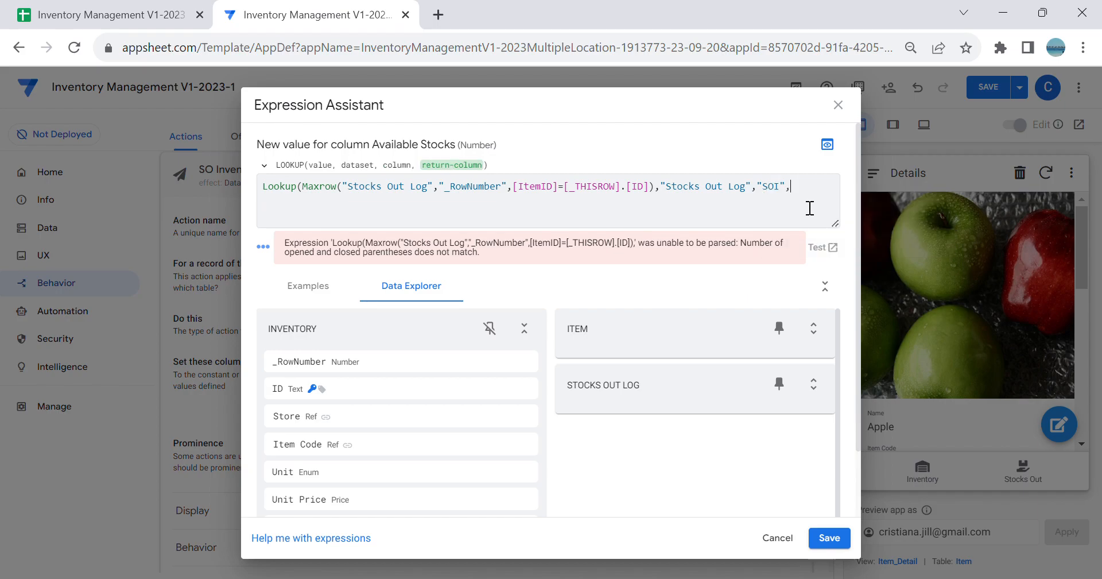
type("\"SOI\",\"")
type("New")
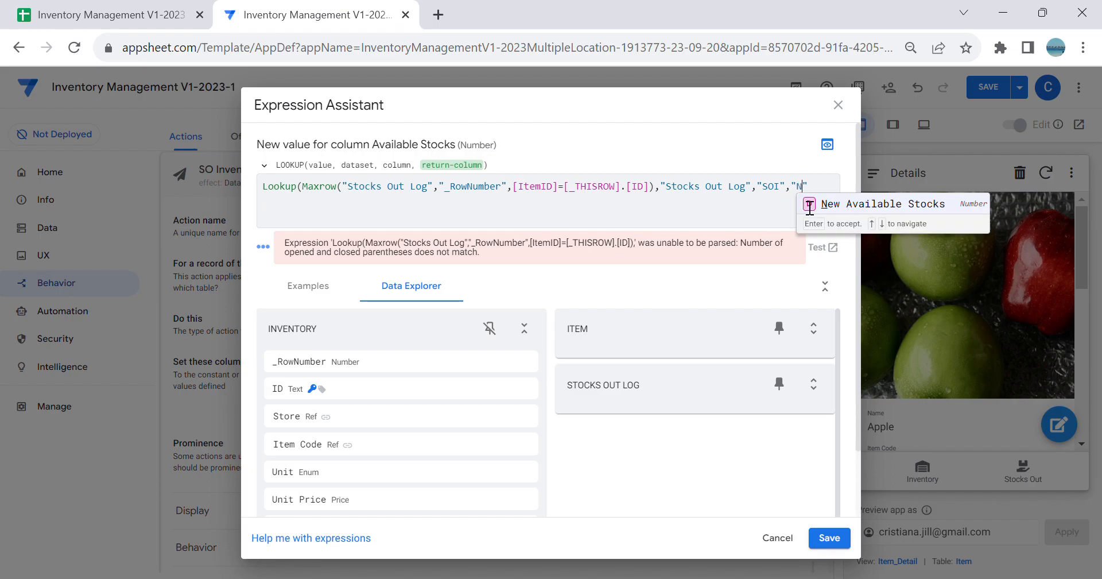
left_click(835, 208)
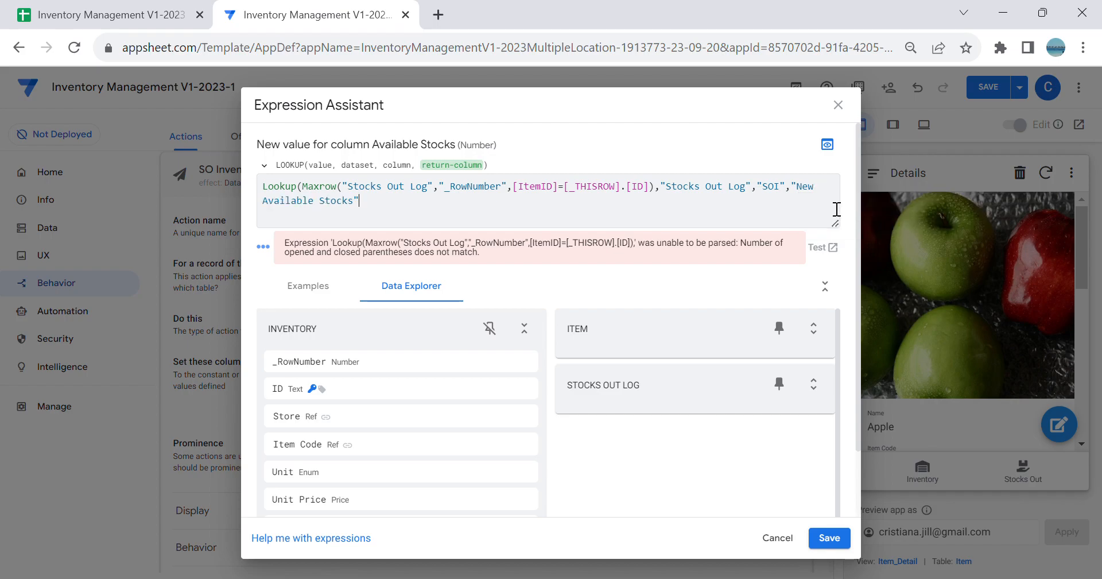
type(")")
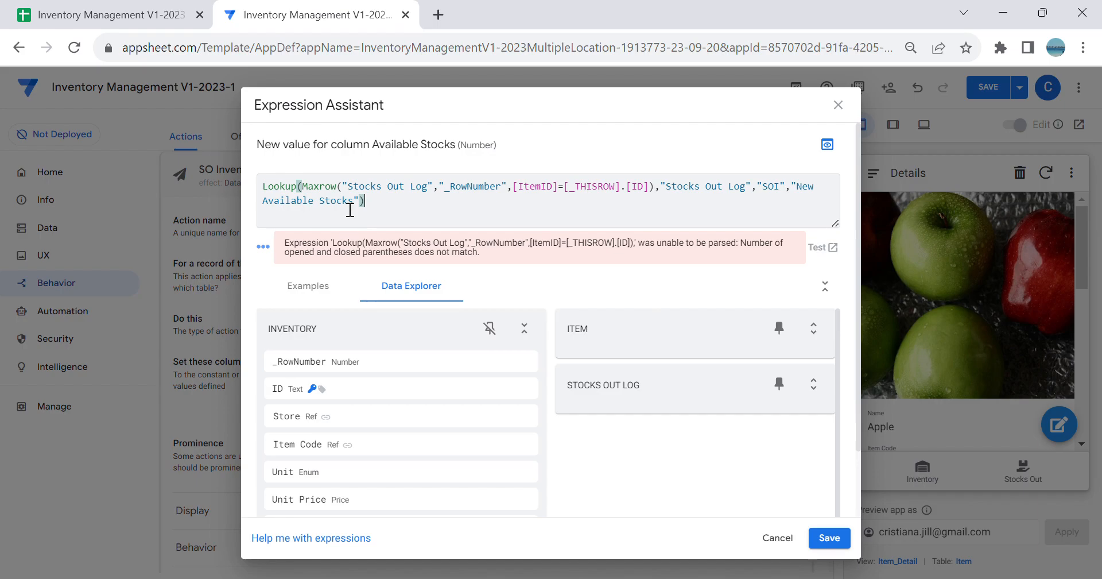
Step: Confirm the Available Stocks expression of the SO Inventory action and save the app
left_click_drag(362, 207, 257, 173)
left_click(829, 537)
left_click(613, 367)
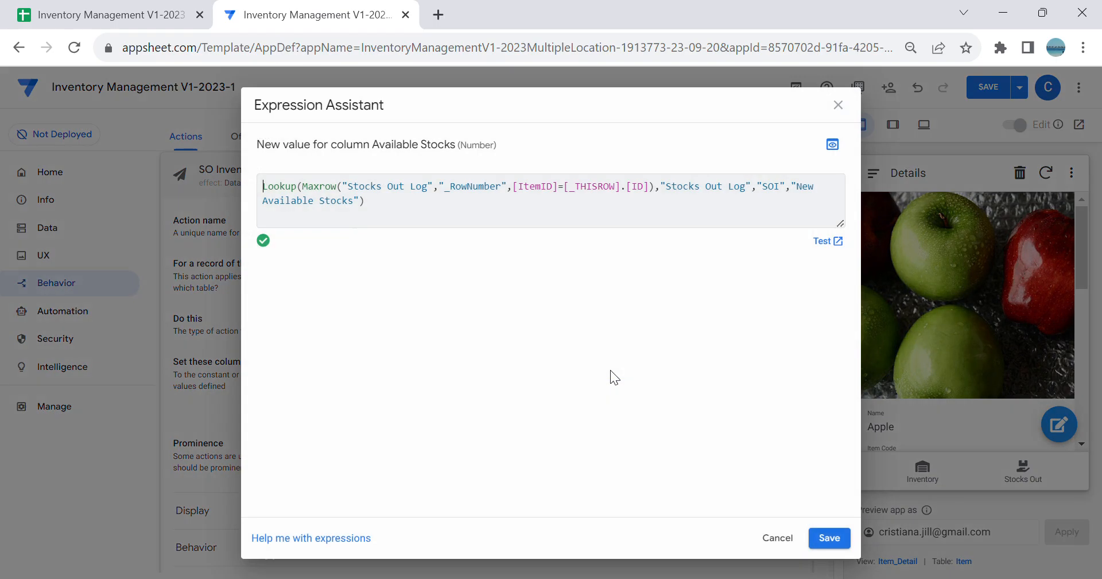
left_click(418, 216)
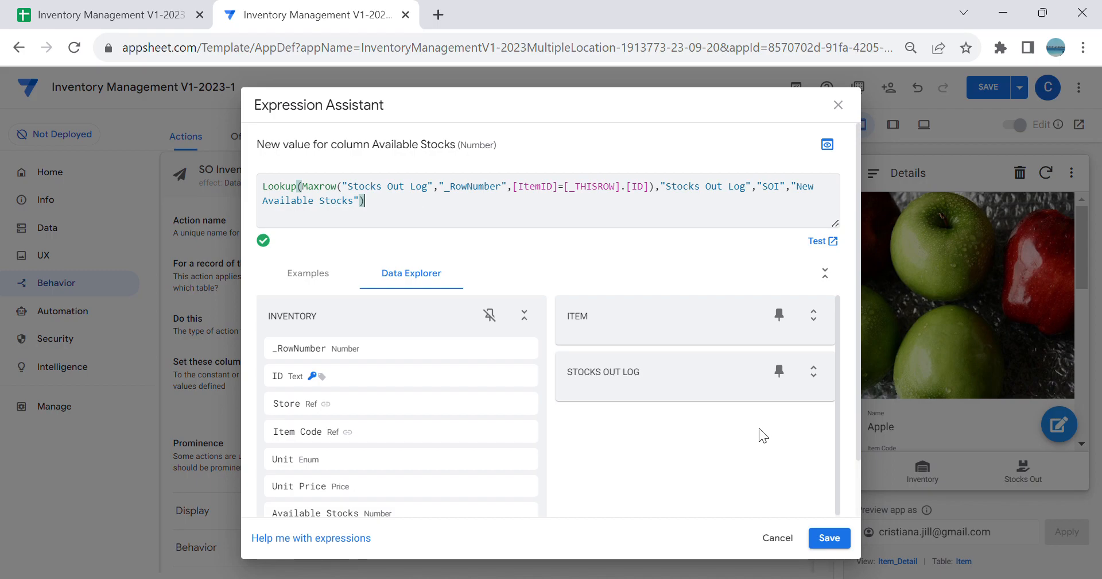
left_click(841, 539)
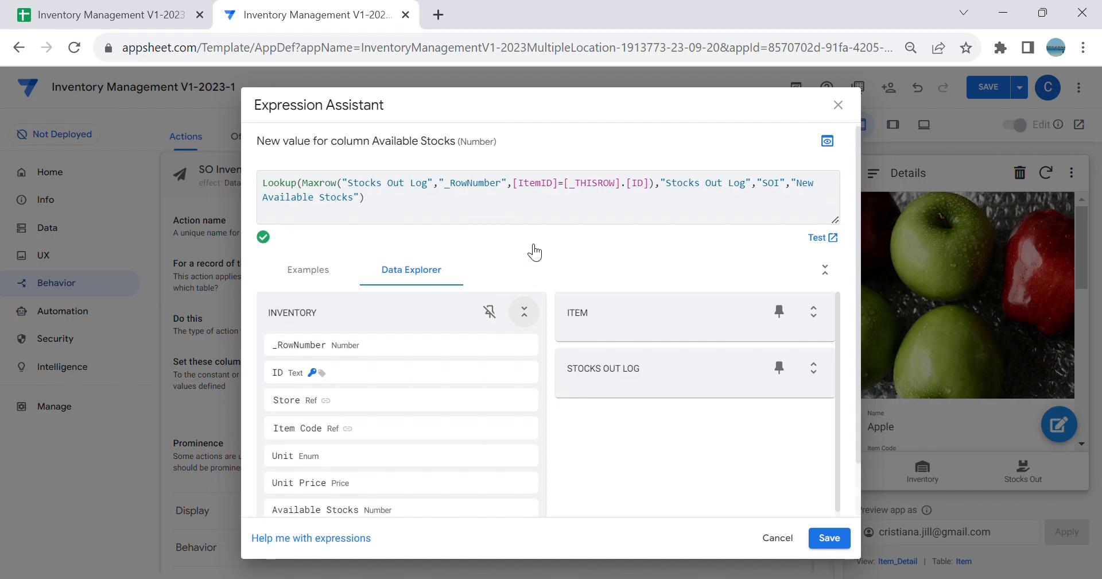
left_click(832, 536)
left_click(982, 94)
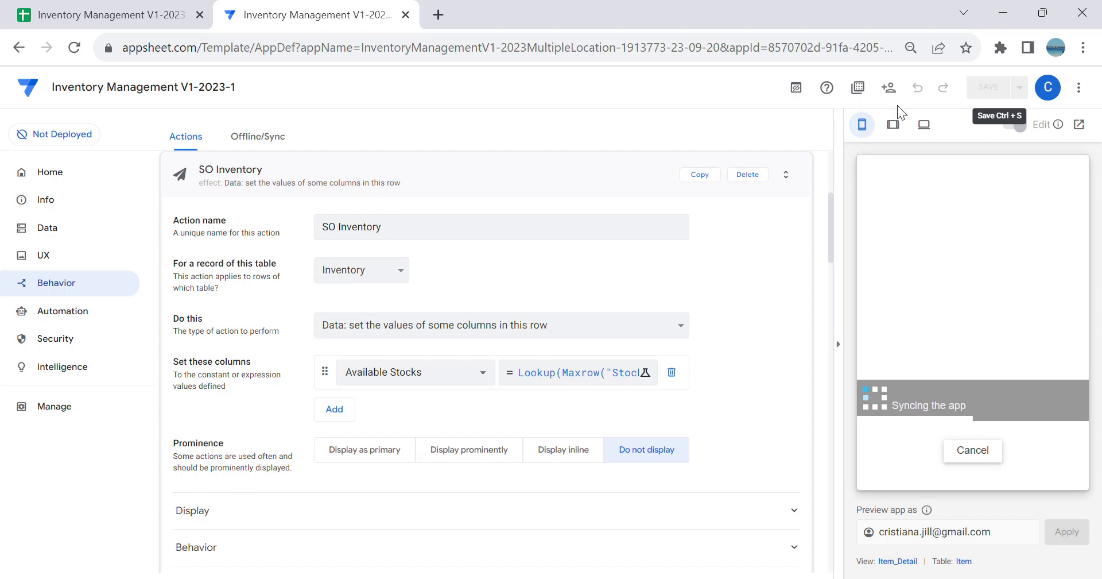
Step: Review the saved Available Stocks expression and view Stocks Out in the app preview
left_click(621, 374)
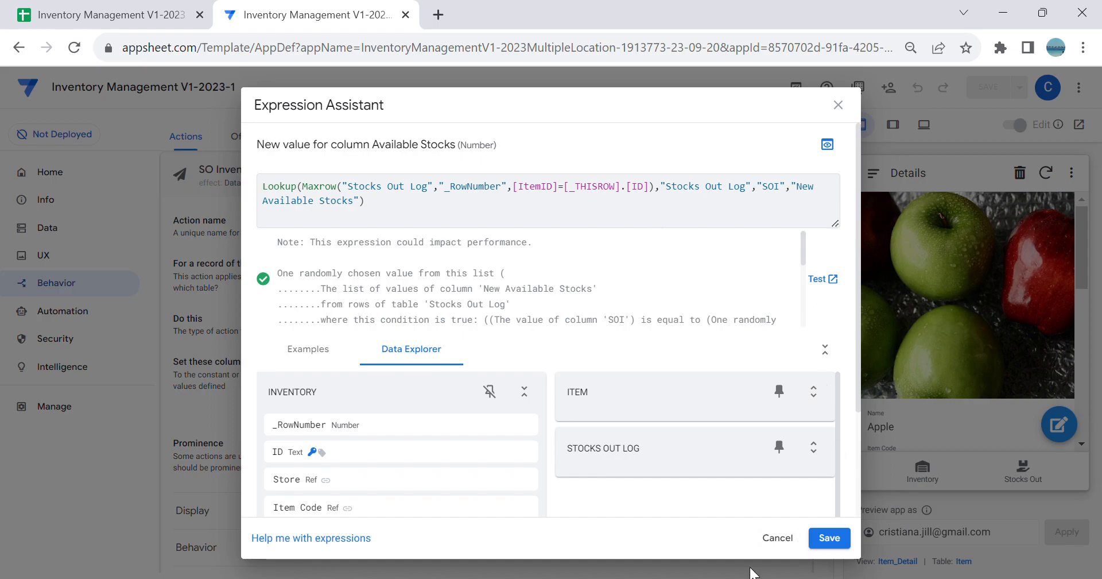
left_click(779, 541)
scroll(449, 358, "up", 2)
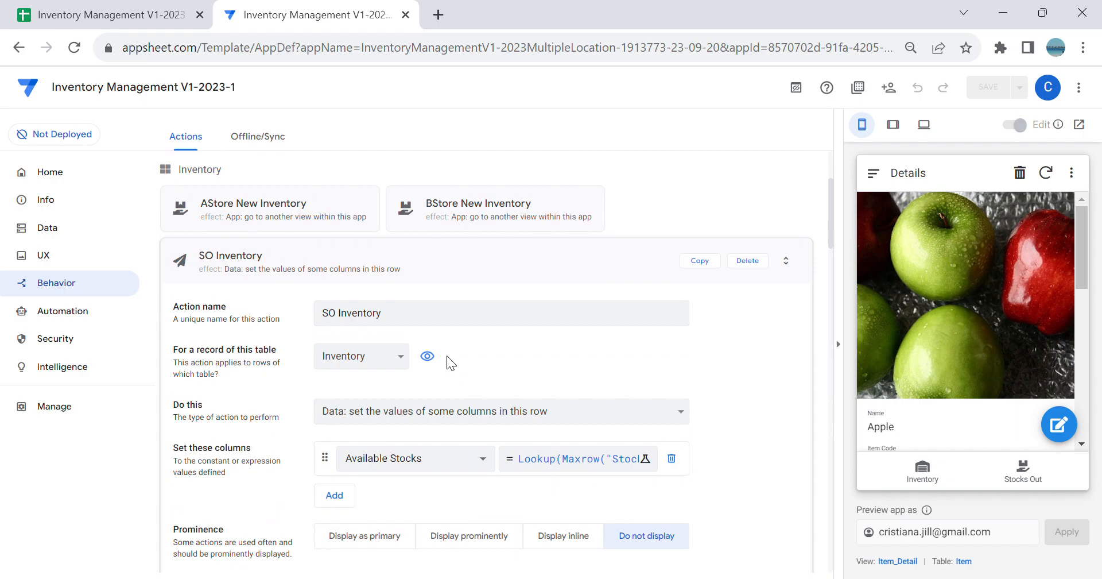
left_click(1022, 469)
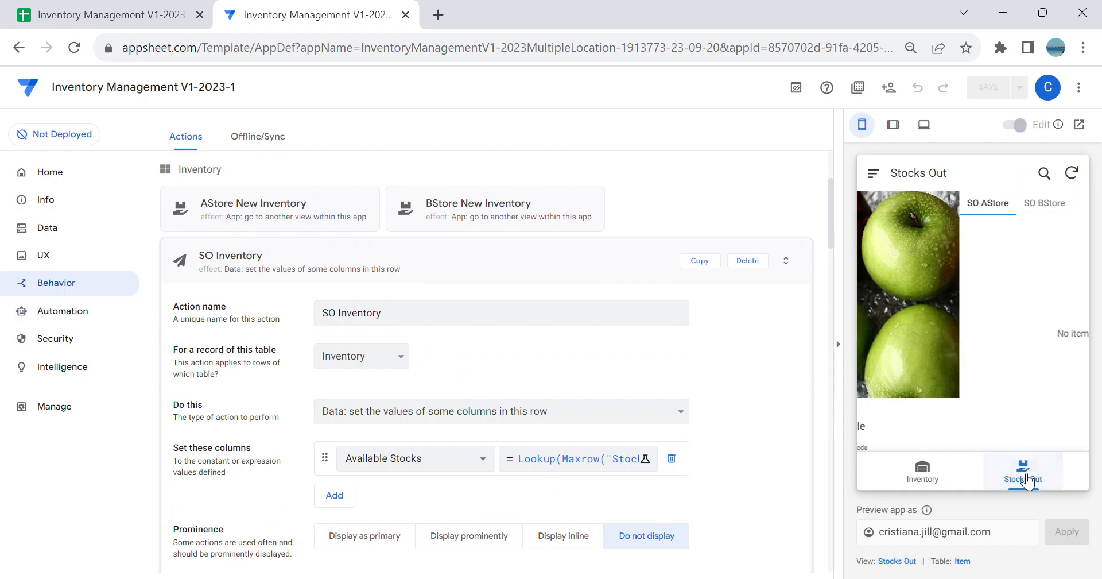
Step: Collapse the SO Inventory action and create a new action named Trigger SO
scroll(531, 329, "up", 3)
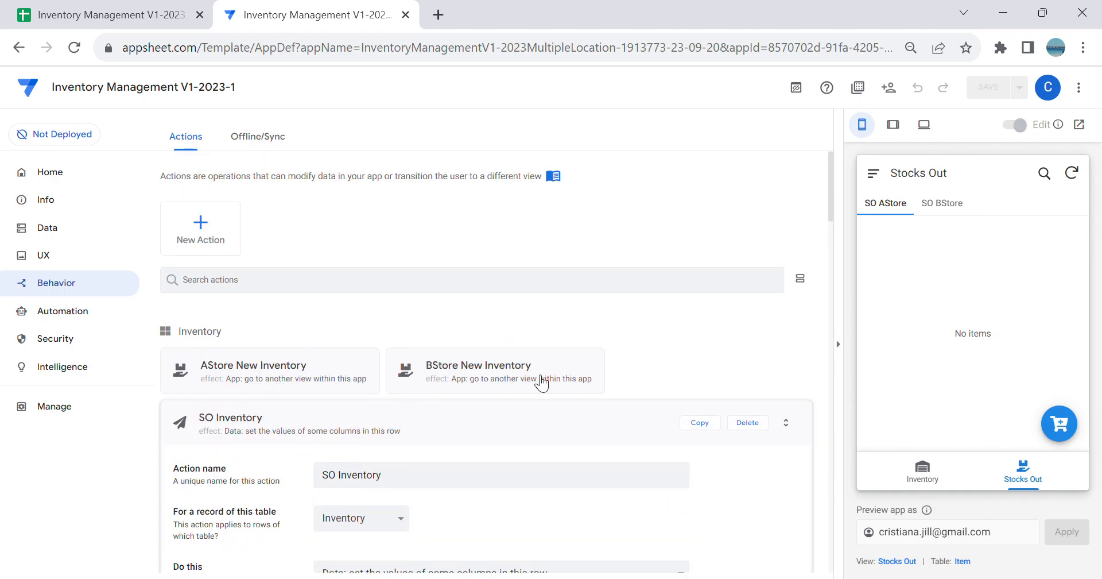
left_click(539, 425)
left_click(218, 230)
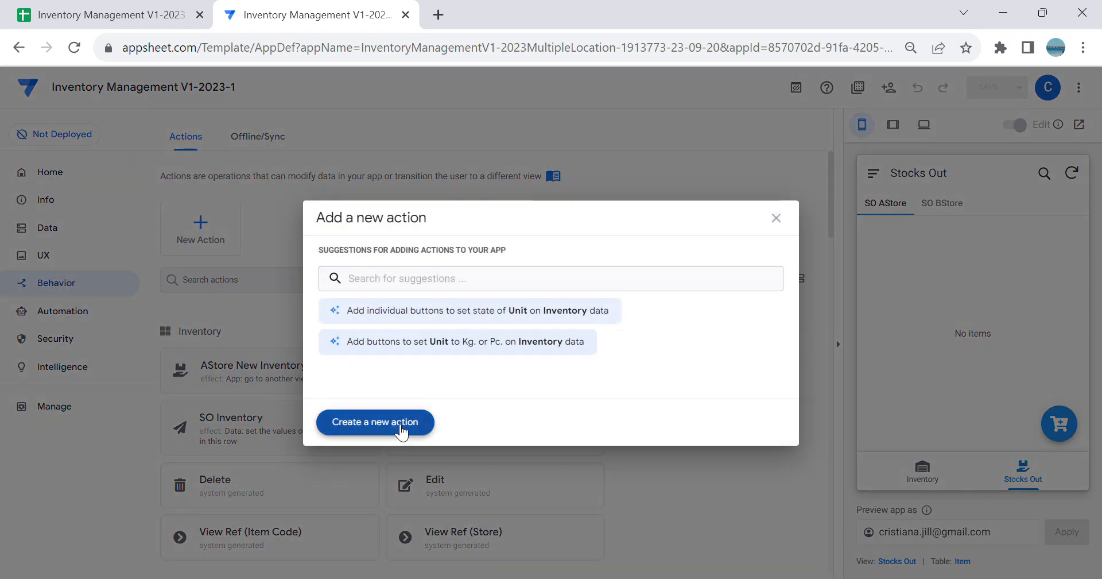
left_click(409, 427)
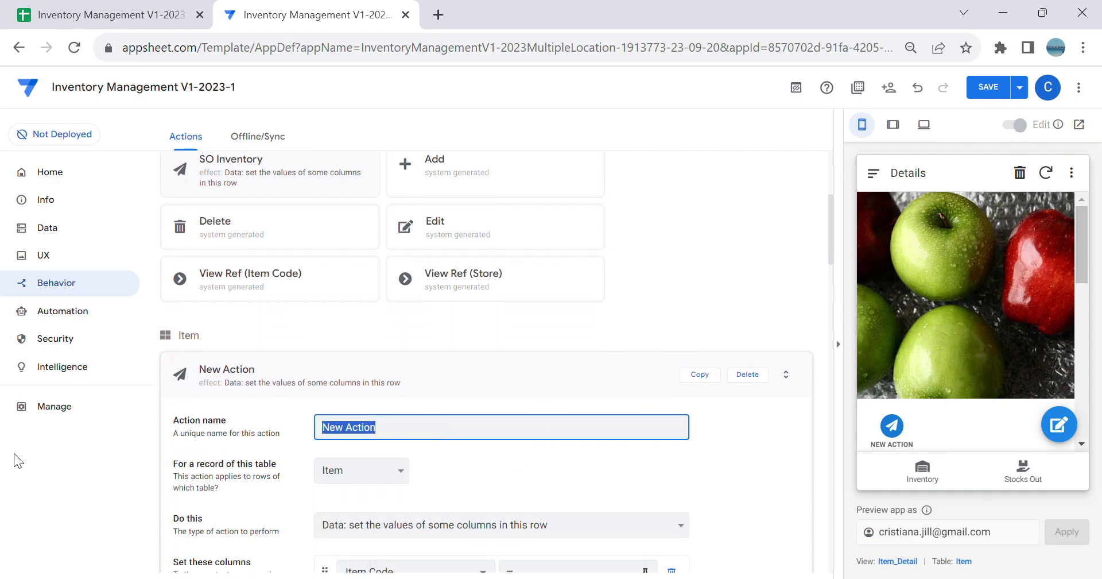
type("Trigger SO")
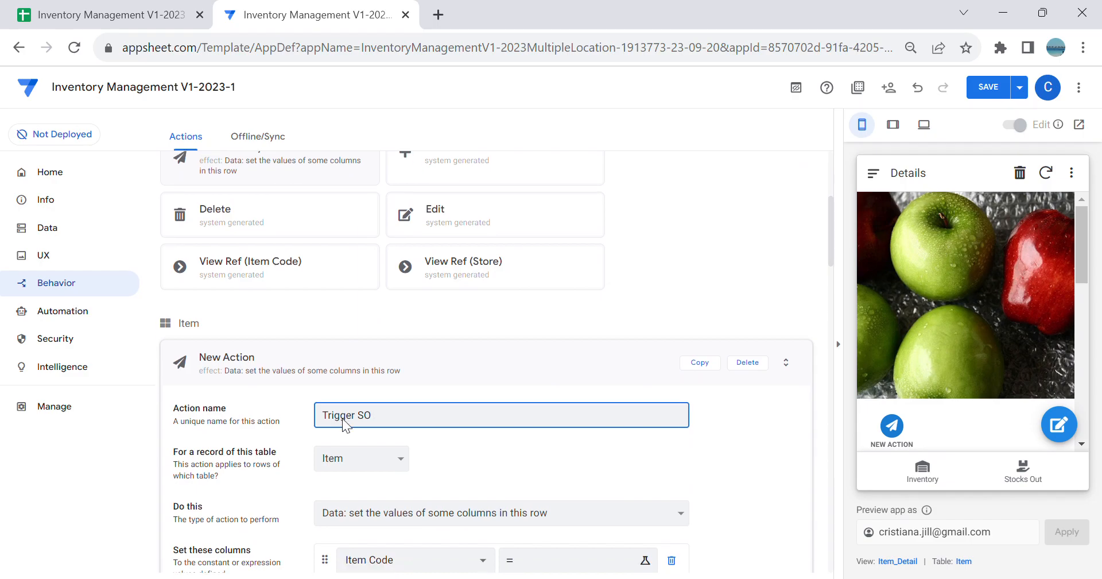
Step: Set the Trigger SO action to execute an action on a set of rows for records of the Stocks Out Log table
scroll(446, 475, "down", 2)
left_click(478, 440)
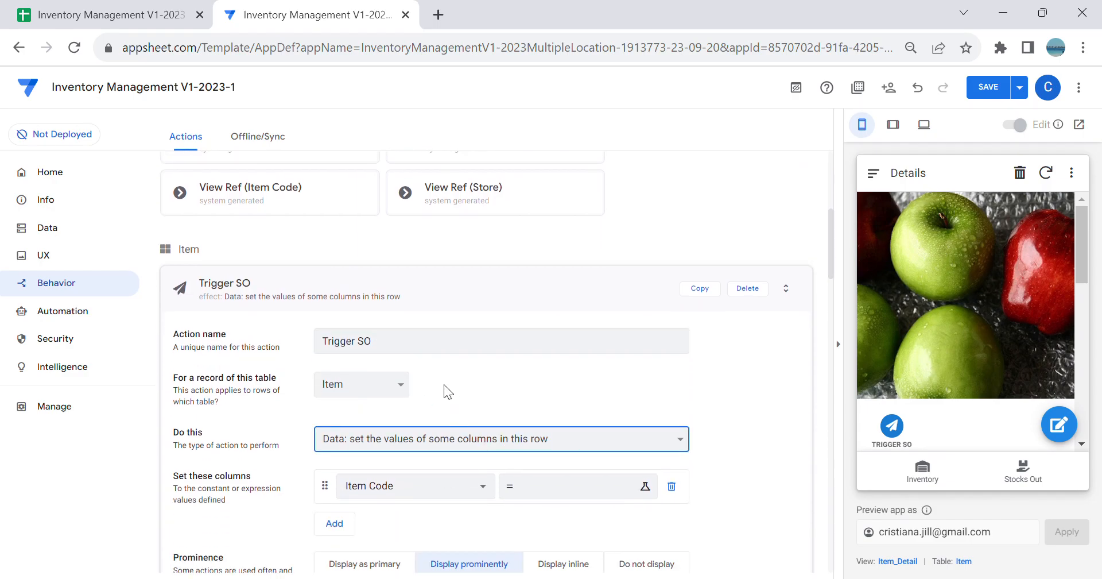
left_click(457, 332)
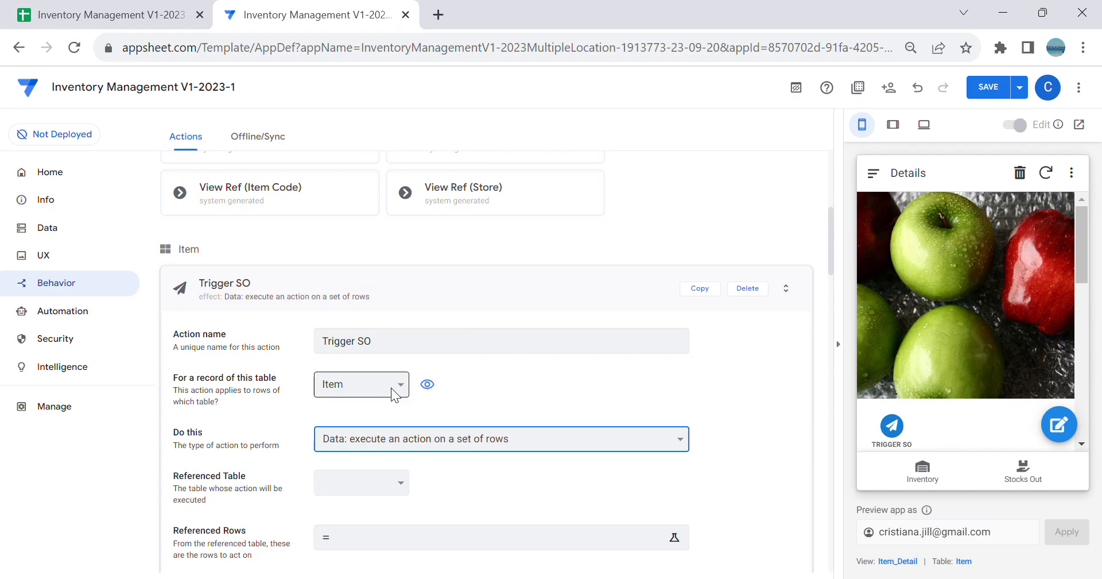
left_click(392, 389)
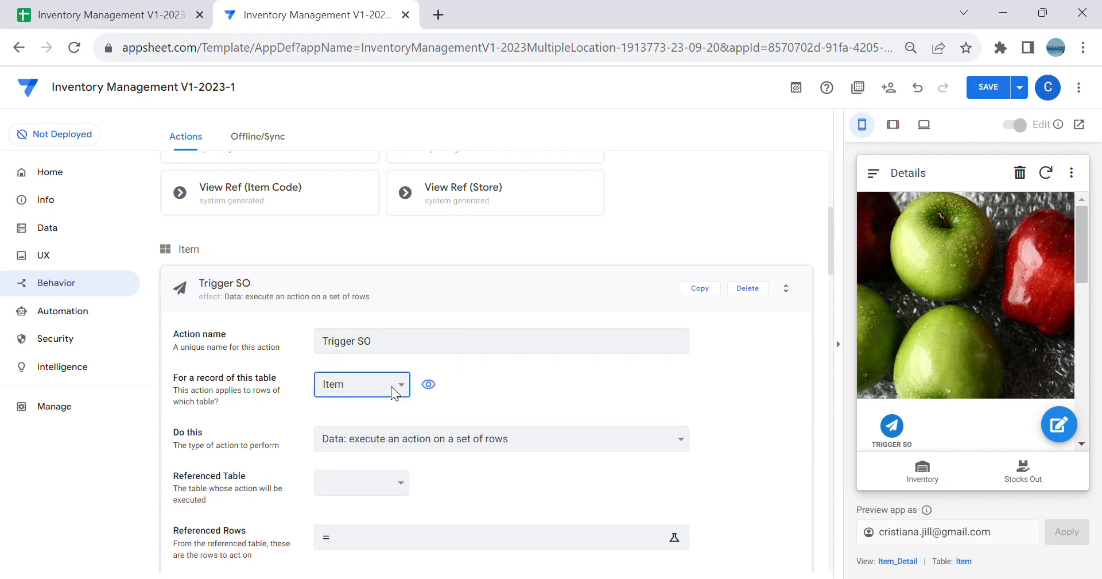
left_click(367, 439)
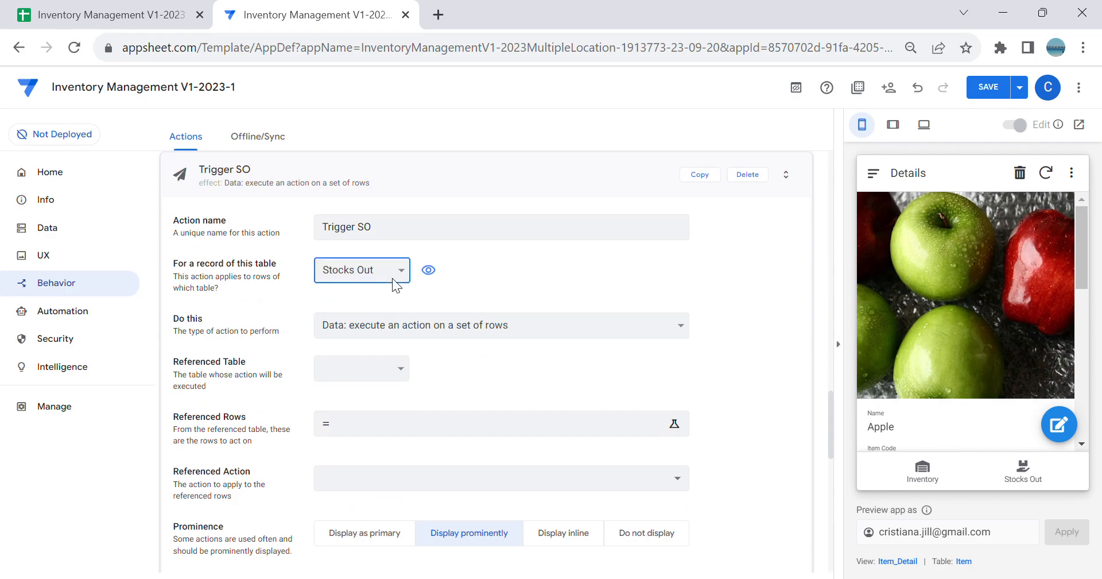
left_click(382, 326)
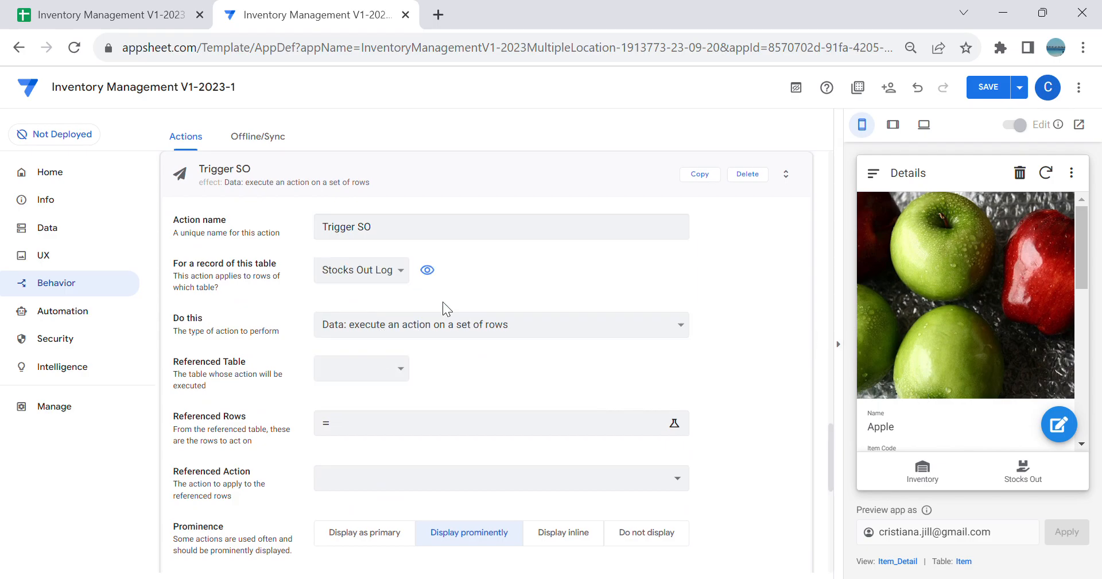
Step: Set Trigger SO's referenced table to Inventory and its referenced action to SO Inventory
left_click(391, 371)
left_click(376, 397)
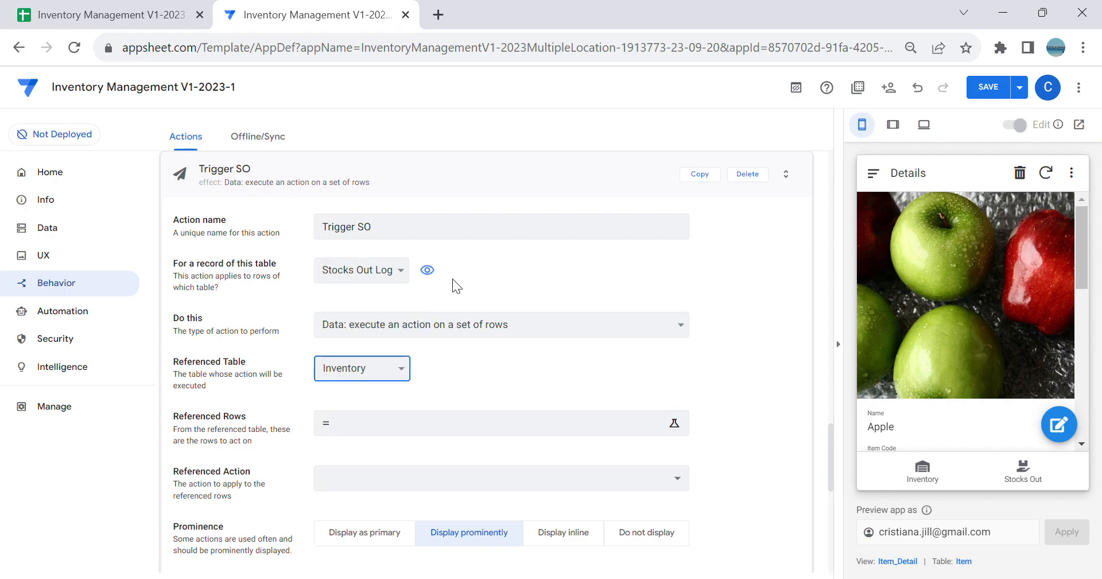
left_click(438, 480)
left_click(353, 552)
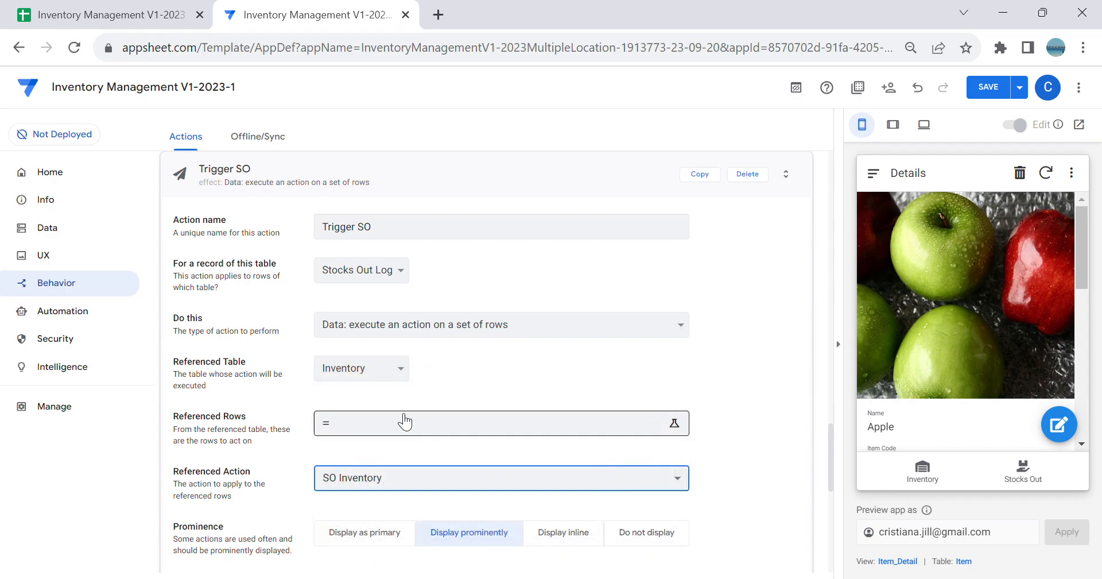
Step: Start the Referenced Rows expression of Trigger SO with Select(Inventory[ID], and expand the Inventory columns for reference
left_click(400, 435)
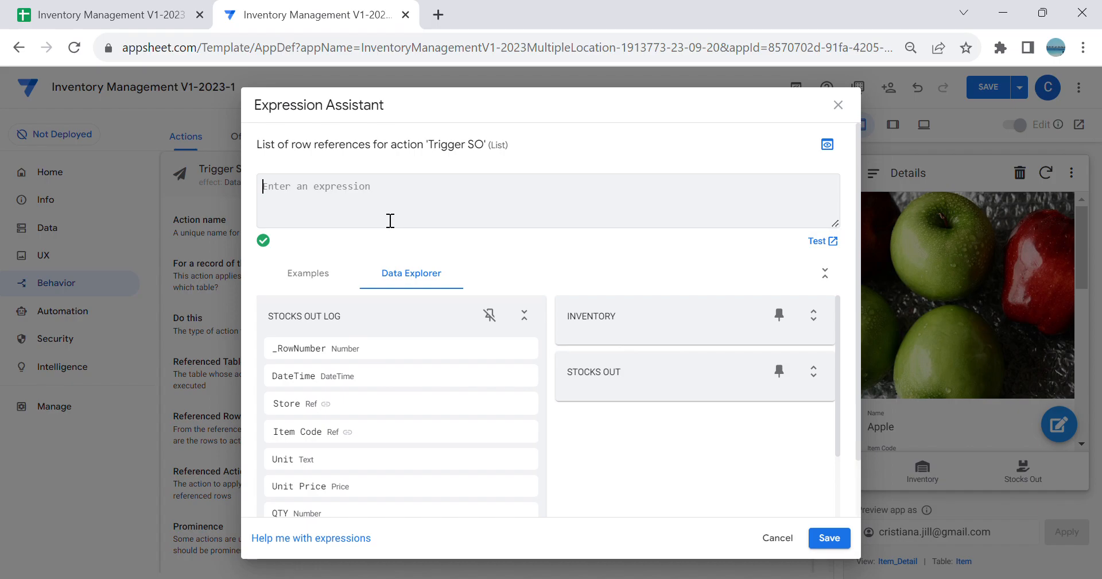
type("Select")
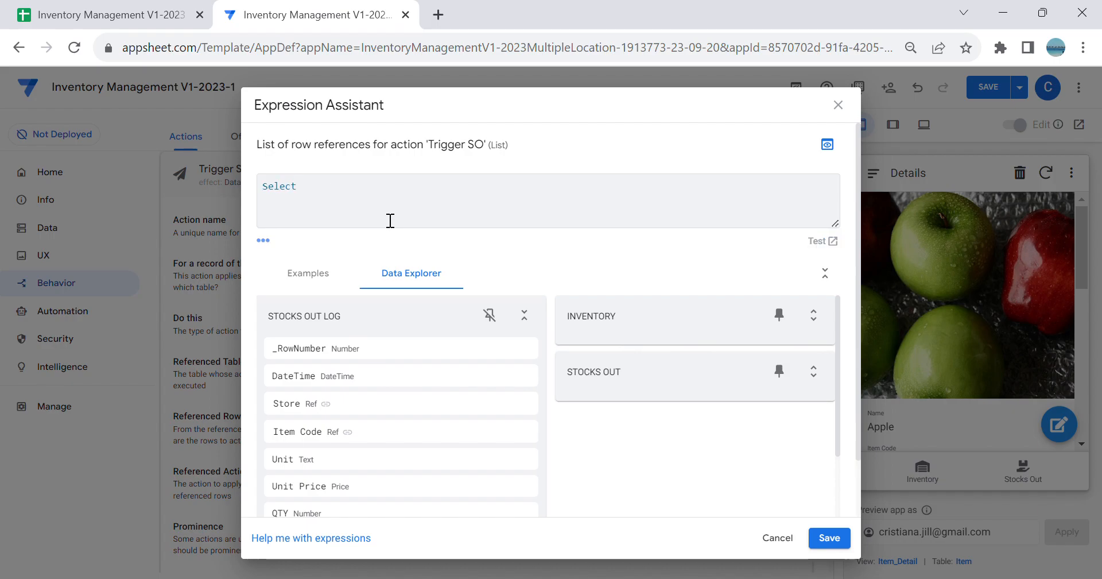
type("(In")
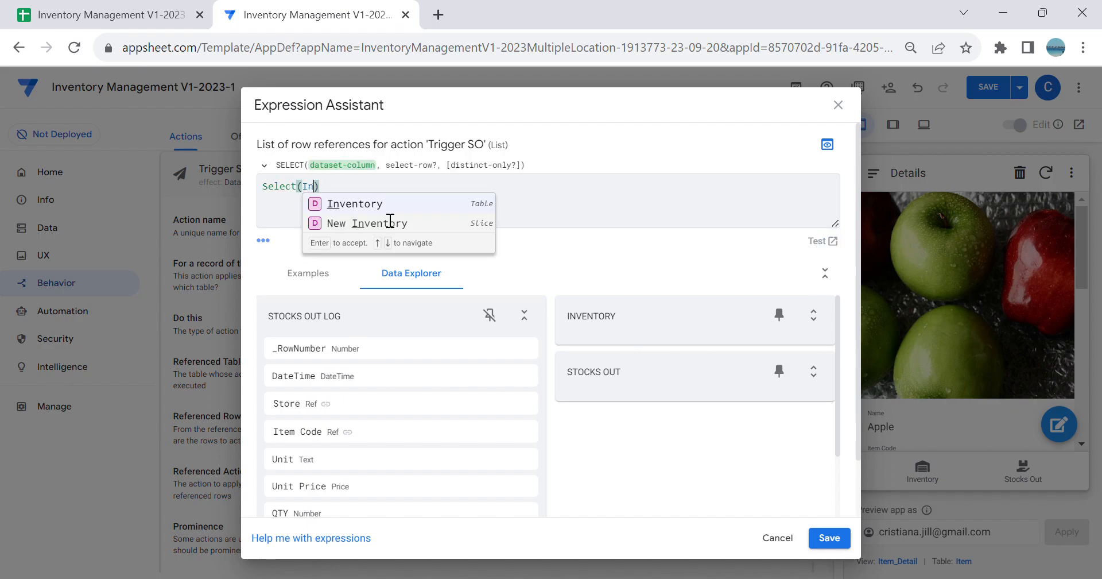
left_click(378, 206)
type("ID")
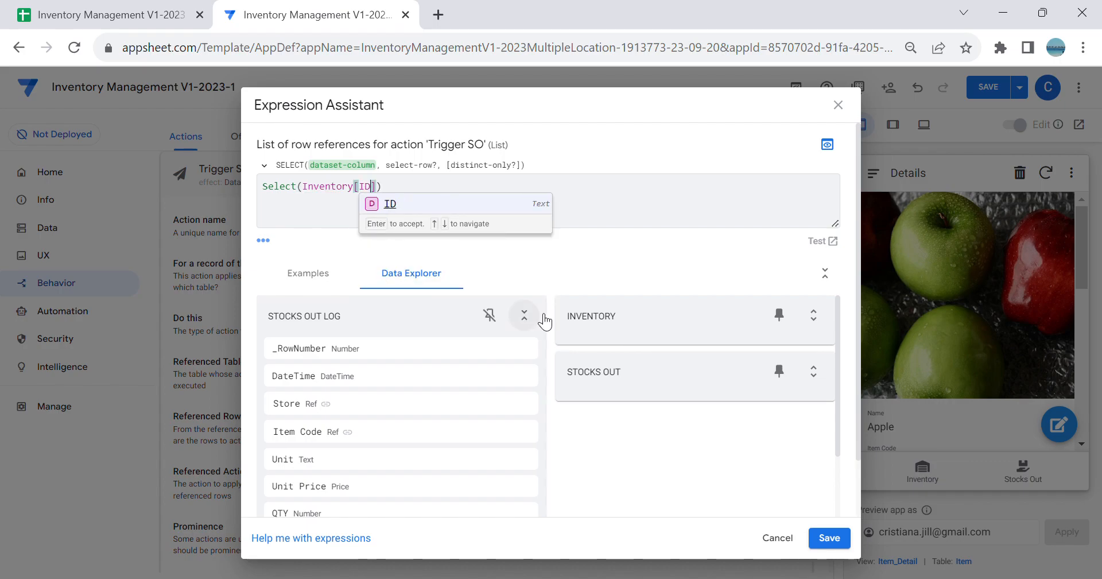
left_click(524, 316)
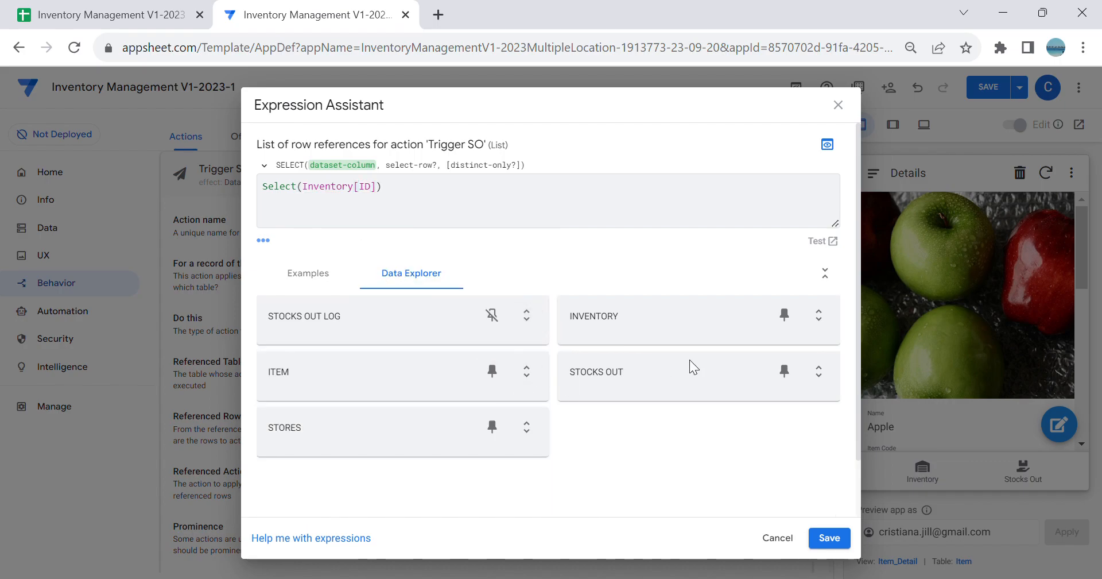
left_click(818, 314)
left_click(453, 199)
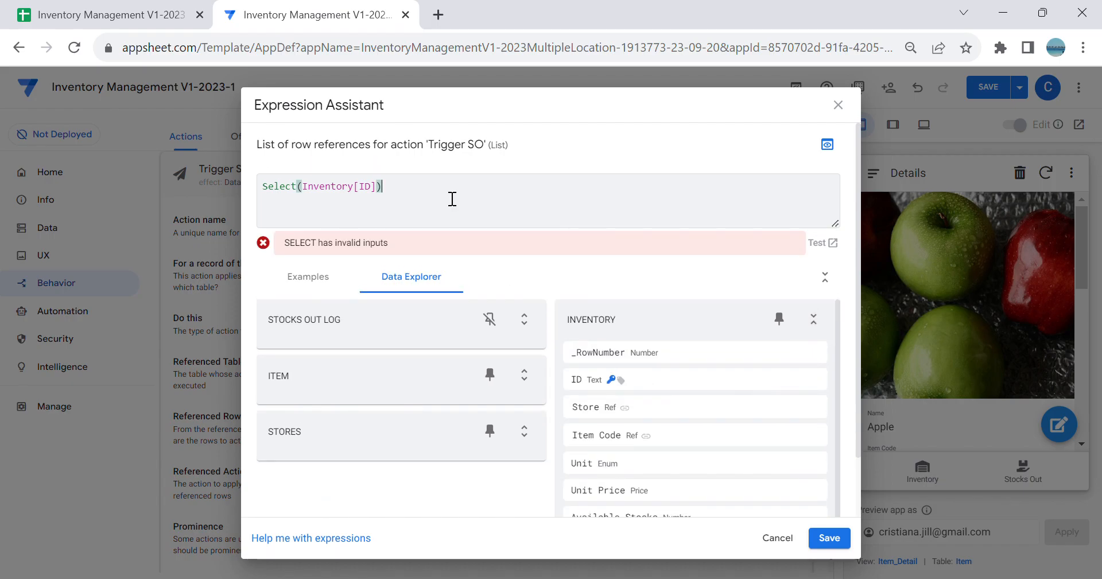
key("BackSpace")
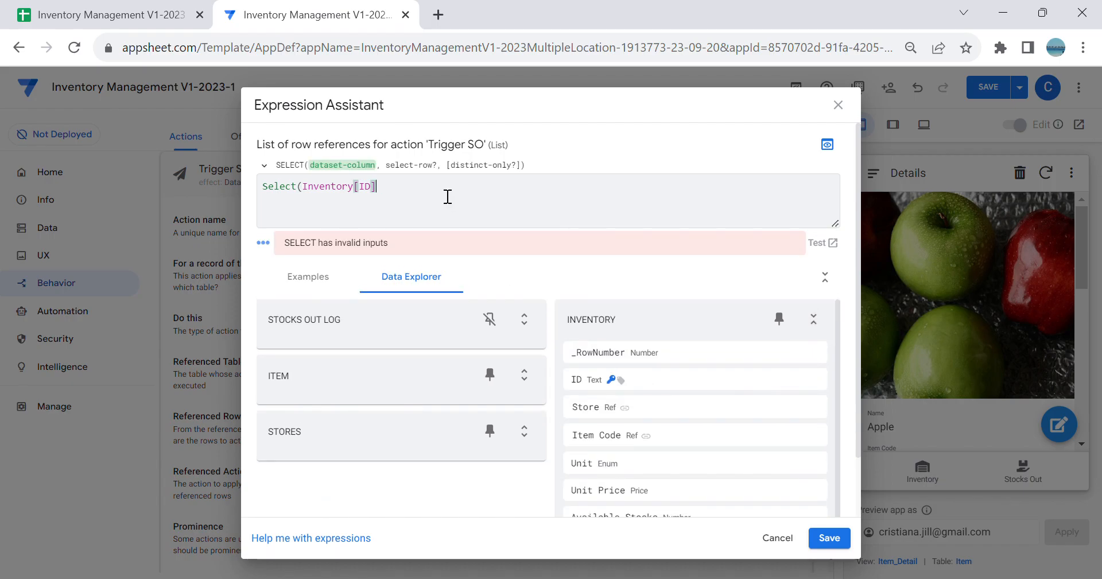
type(",")
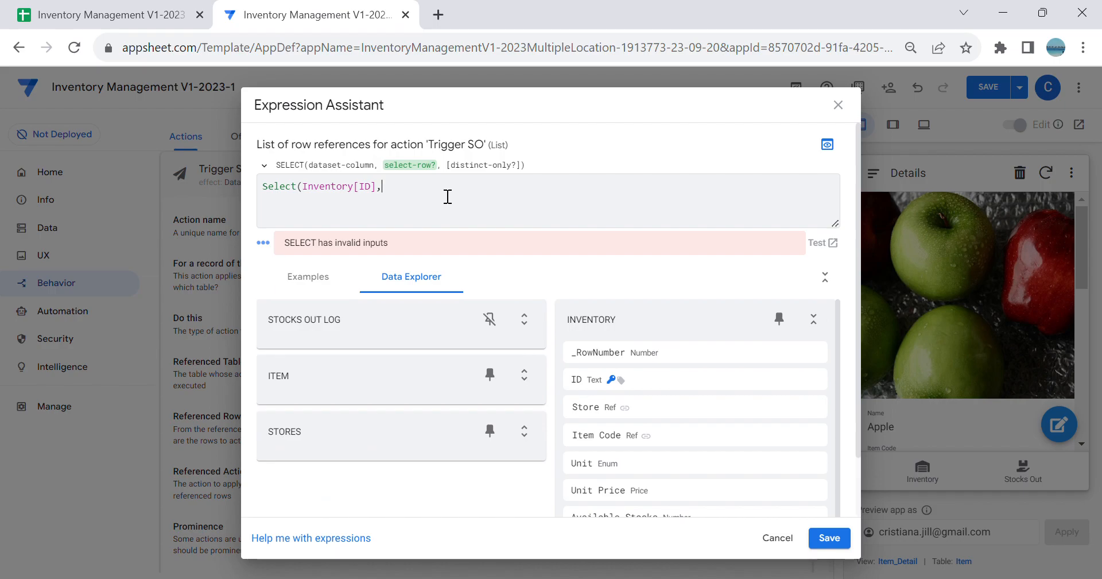
type("[")
Step: Complete the Select expression with [ID]=[_THISROW].[ItemID]), save it, and set Trigger SO's prominence to Do not display
left_click(414, 256)
type("=[_")
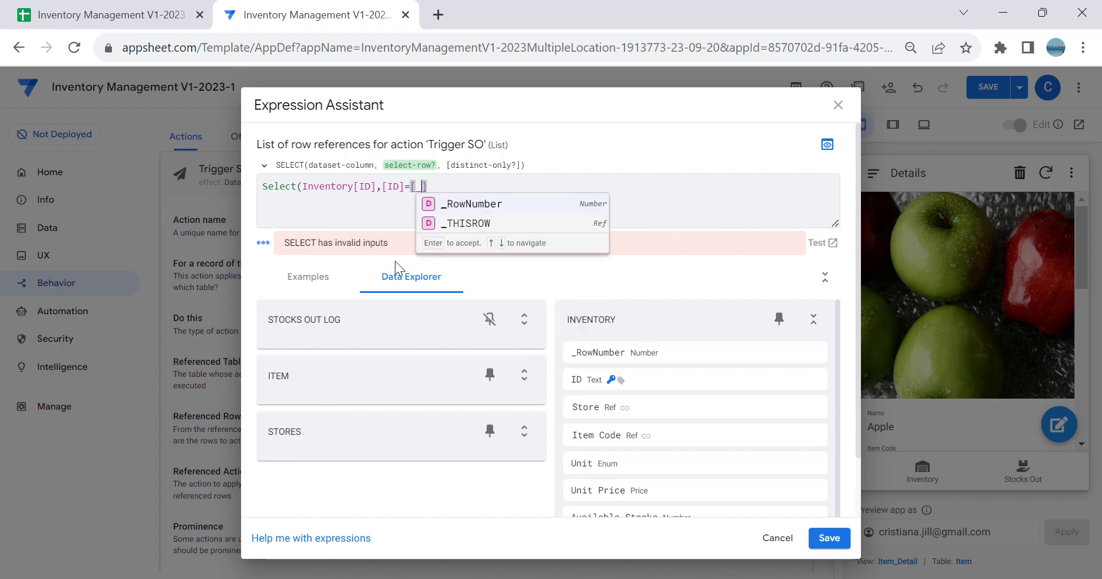
left_click(466, 222)
type(".[I")
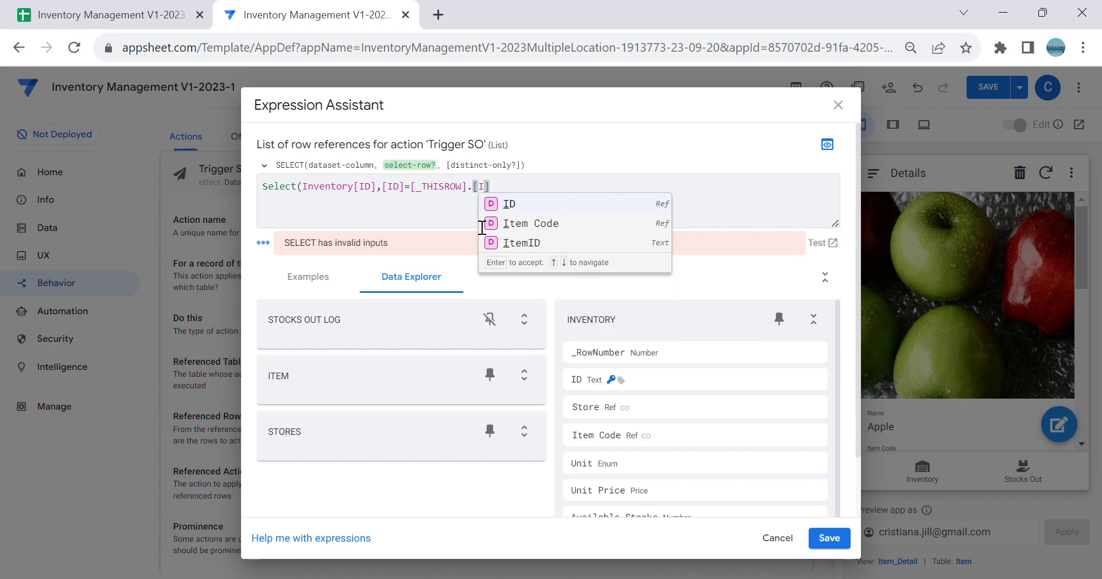
left_click(538, 242)
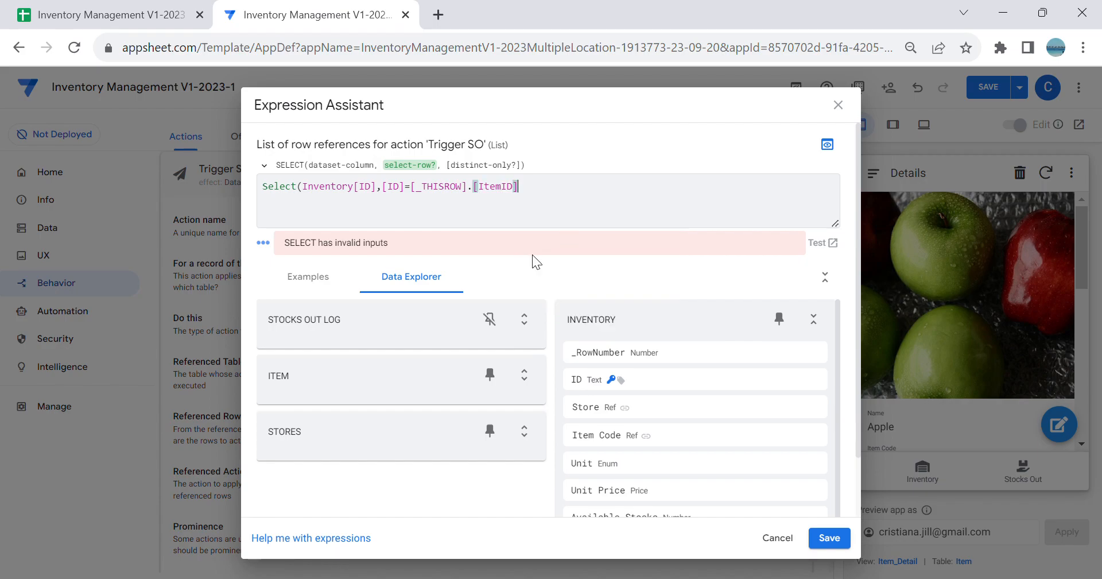
type(")")
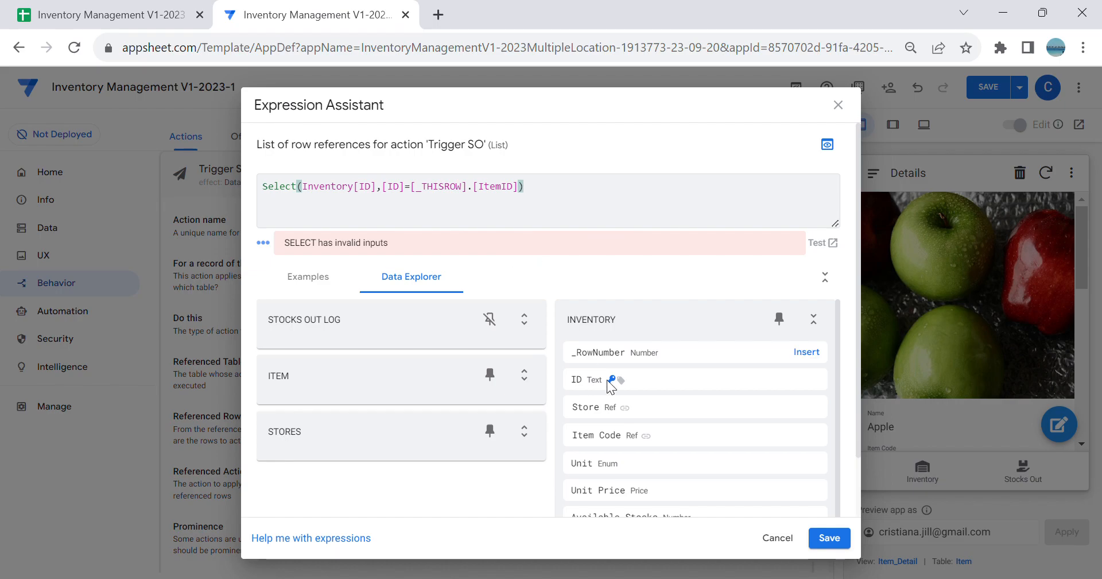
left_click(837, 543)
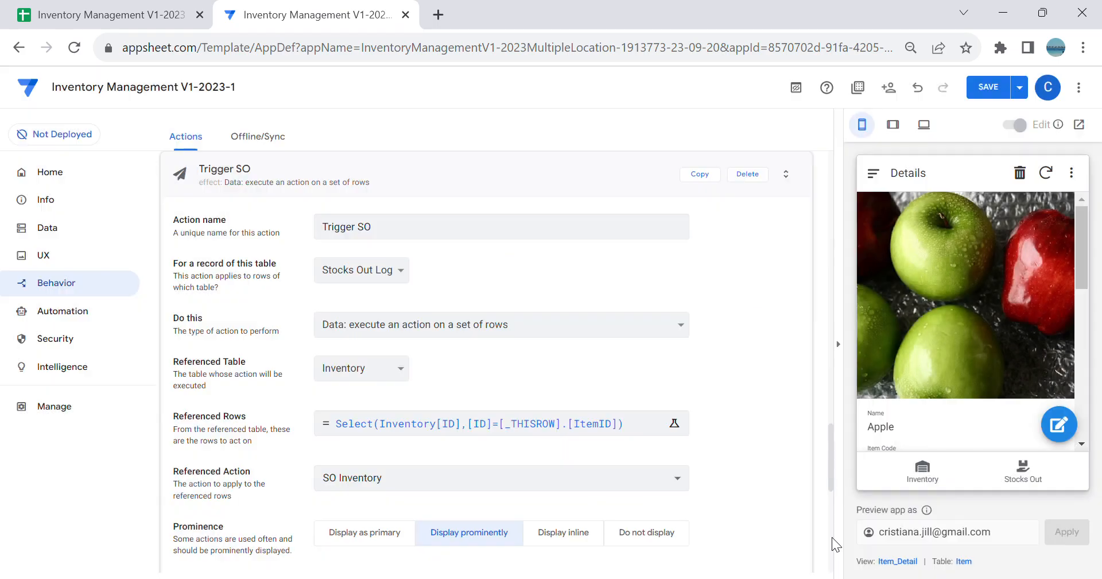
left_click(676, 531)
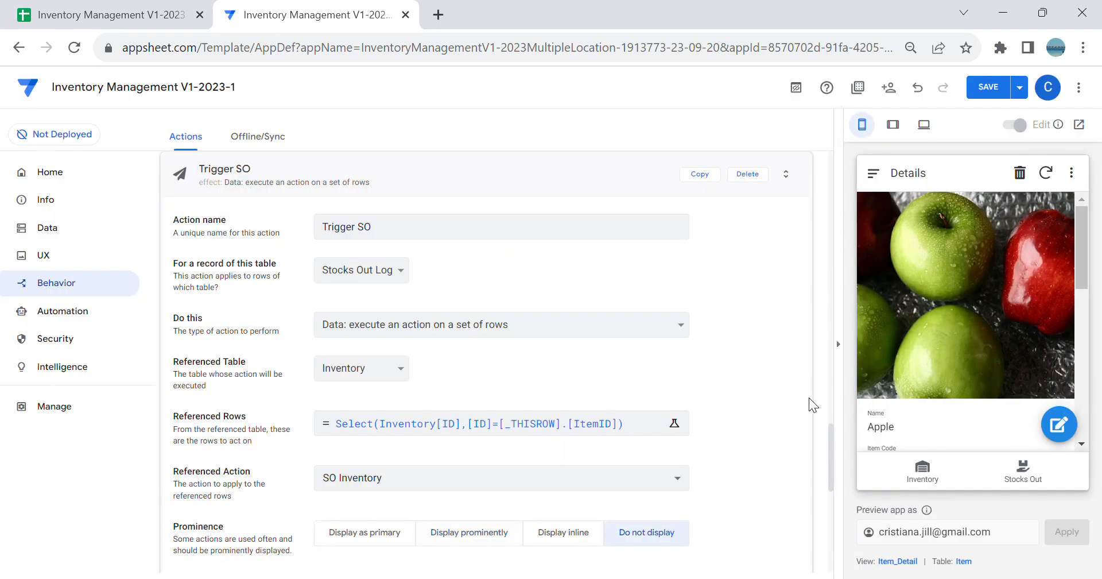
Step: Review the ItemID column's formula in the Stocks Out Log table without changing it, and save the app
left_click(64, 229)
left_click(399, 414)
left_click(425, 433)
left_click(604, 179)
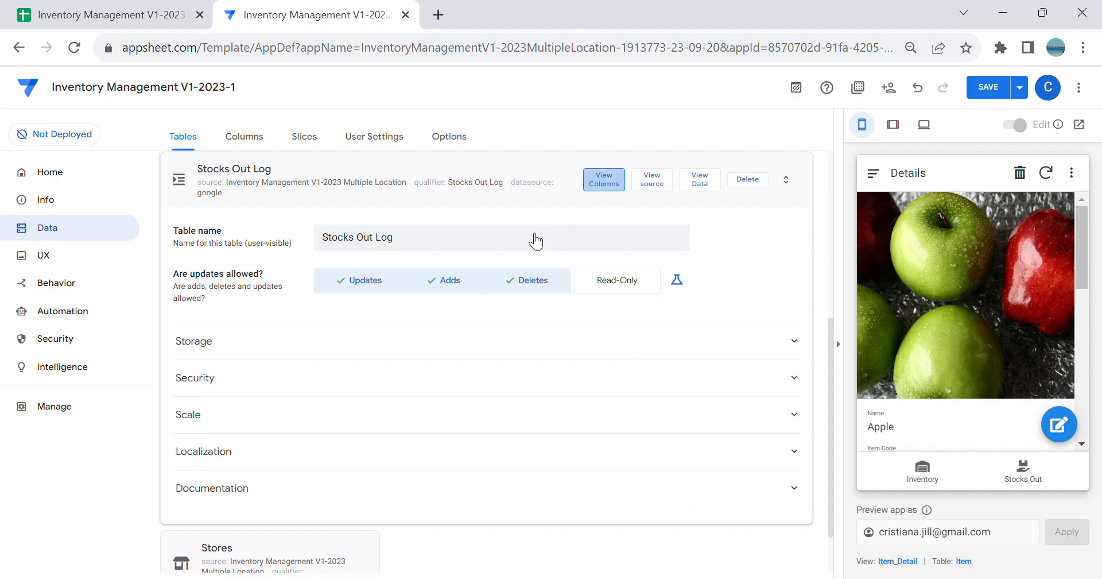
scroll(547, 294, "down", 1)
scroll(551, 310, "down", 4)
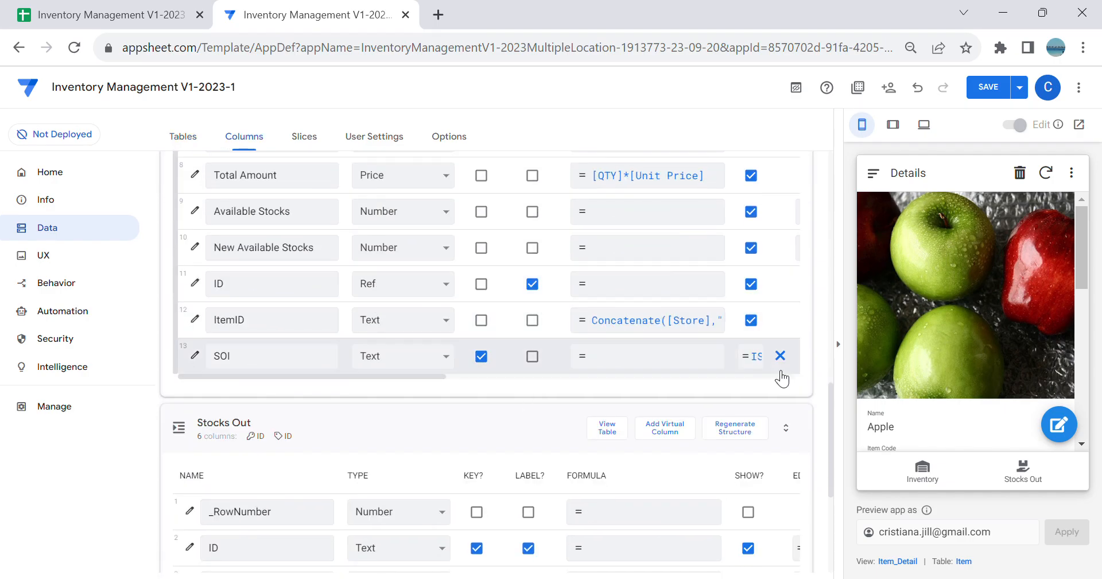
left_click(607, 333)
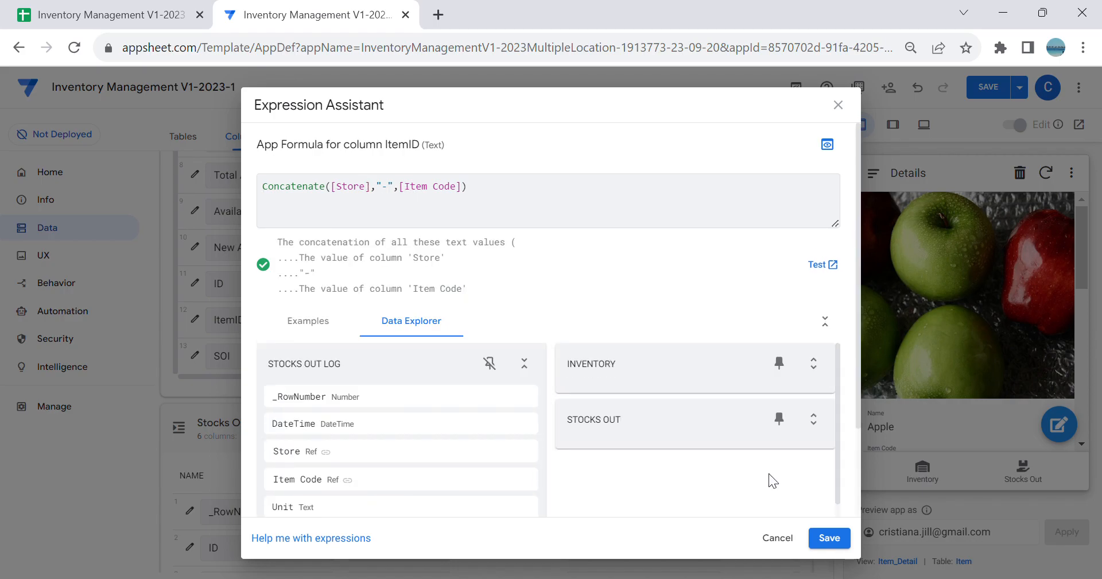
left_click(362, 190)
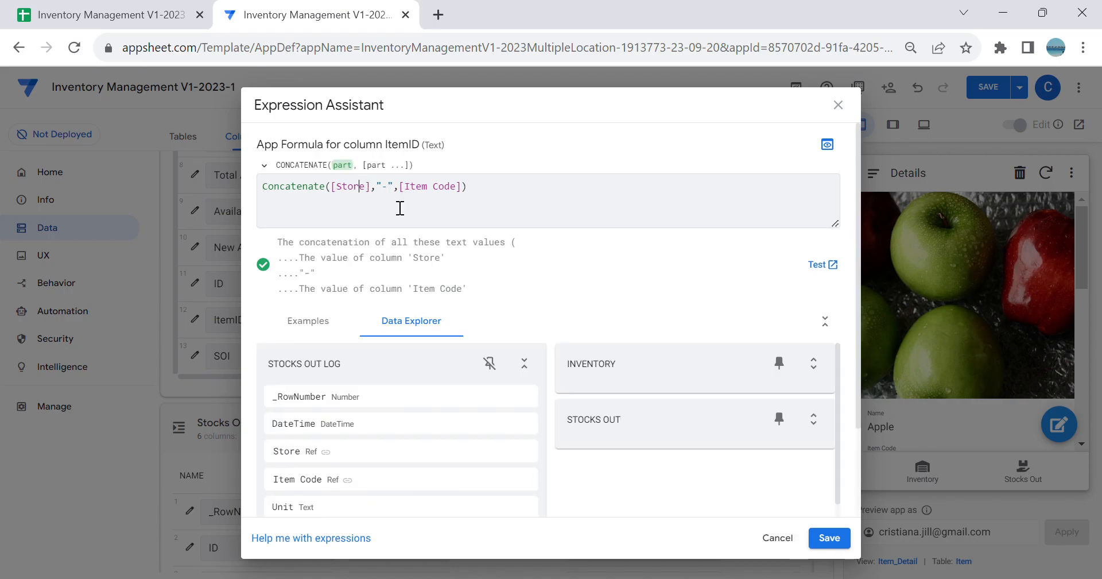
left_click(786, 540)
left_click(994, 91)
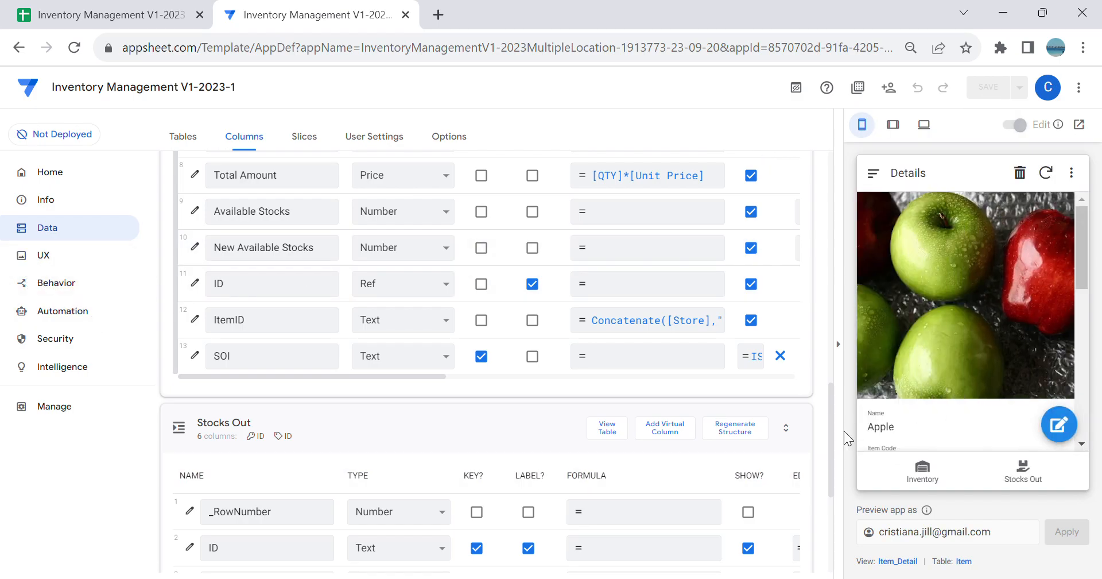
Step: Create a new automation bot and name it Stocks Out
left_click(64, 313)
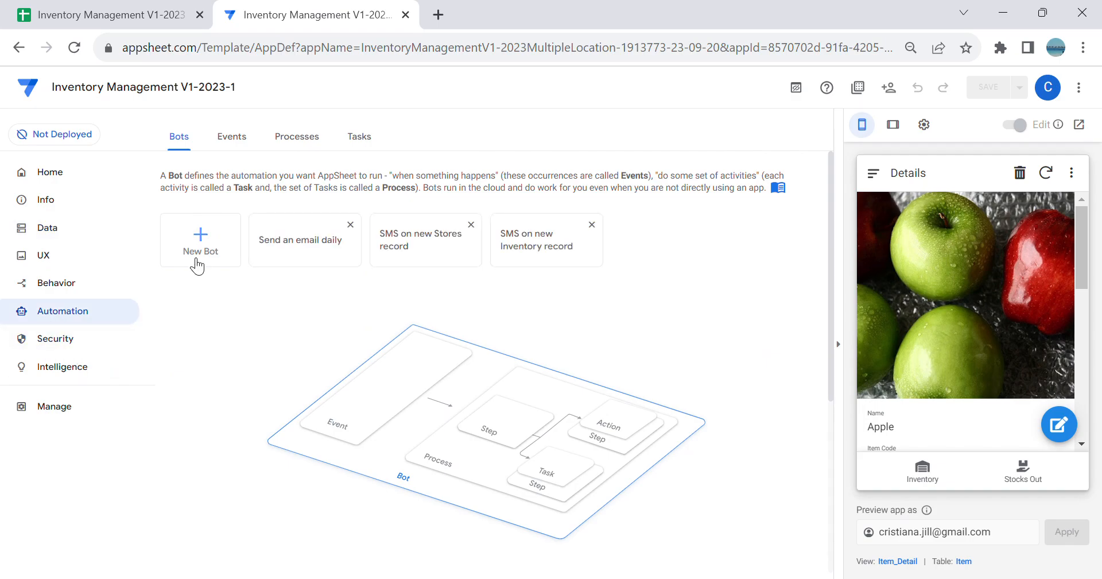
left_click(214, 265)
left_click(289, 553)
left_click_drag(298, 198, 7, 171)
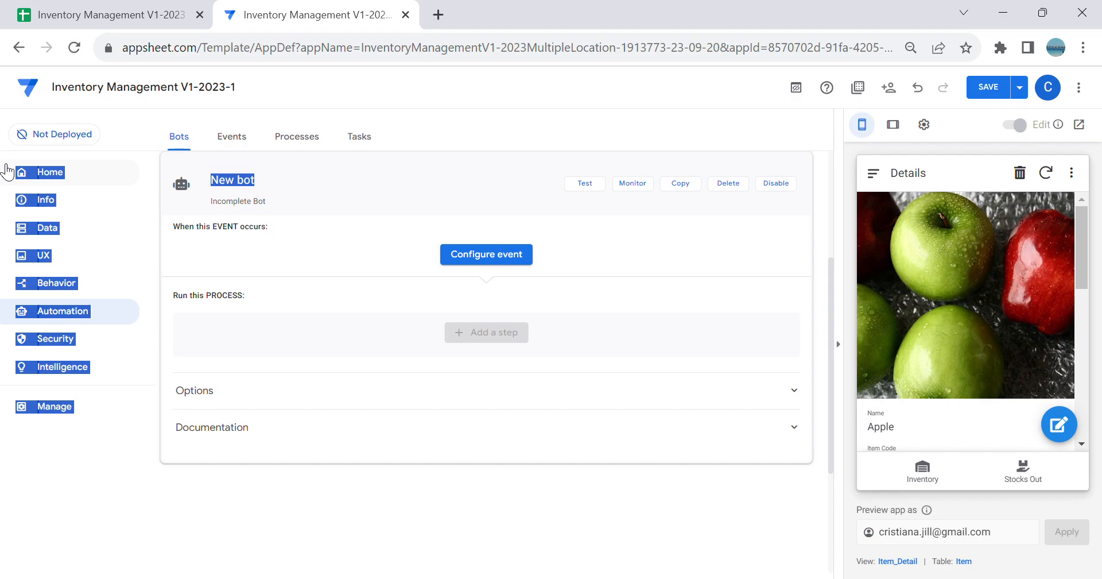
left_click(290, 185)
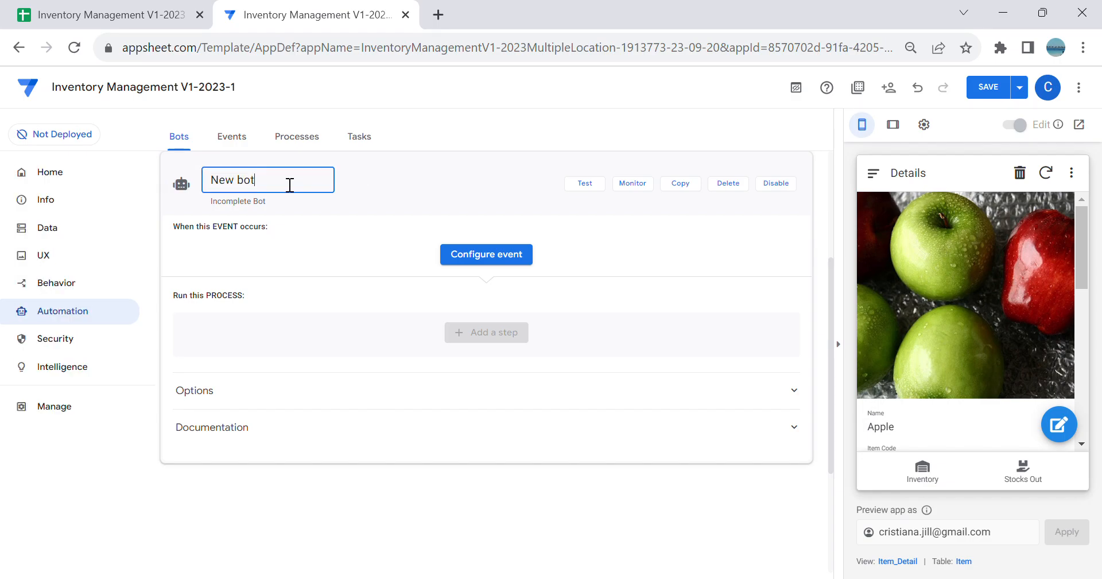
key("BackSpace")
key("BackSpace")
key("BackSpace")
key("BackSpace")
key("BackSpace")
key("BackSpace")
type("Stocks Out")
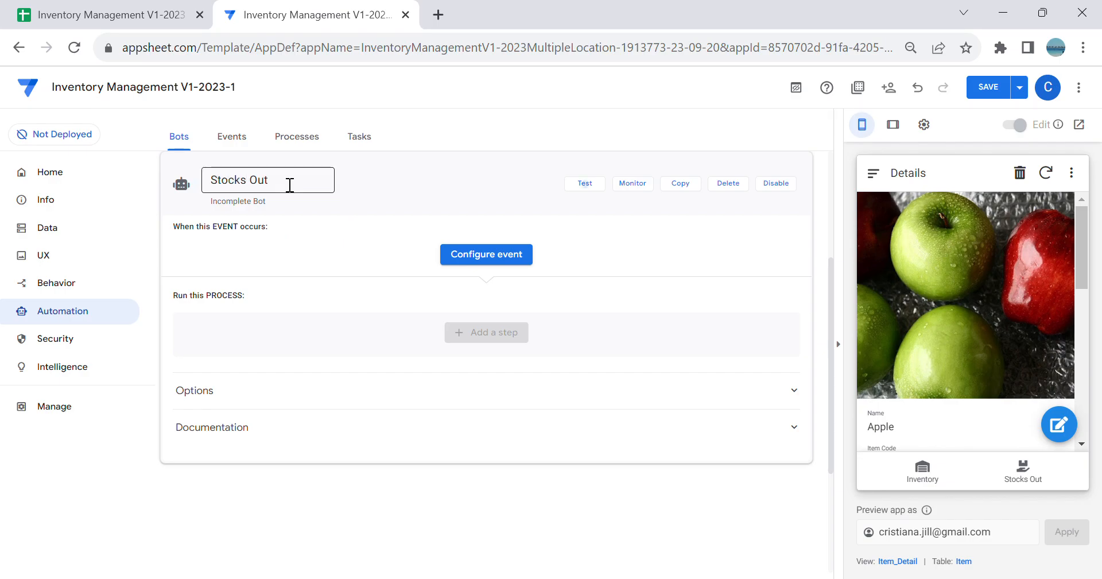
key("Tab")
Step: Add a custom event to the Stocks Out bot and name the event Stocks Out
left_click(505, 261)
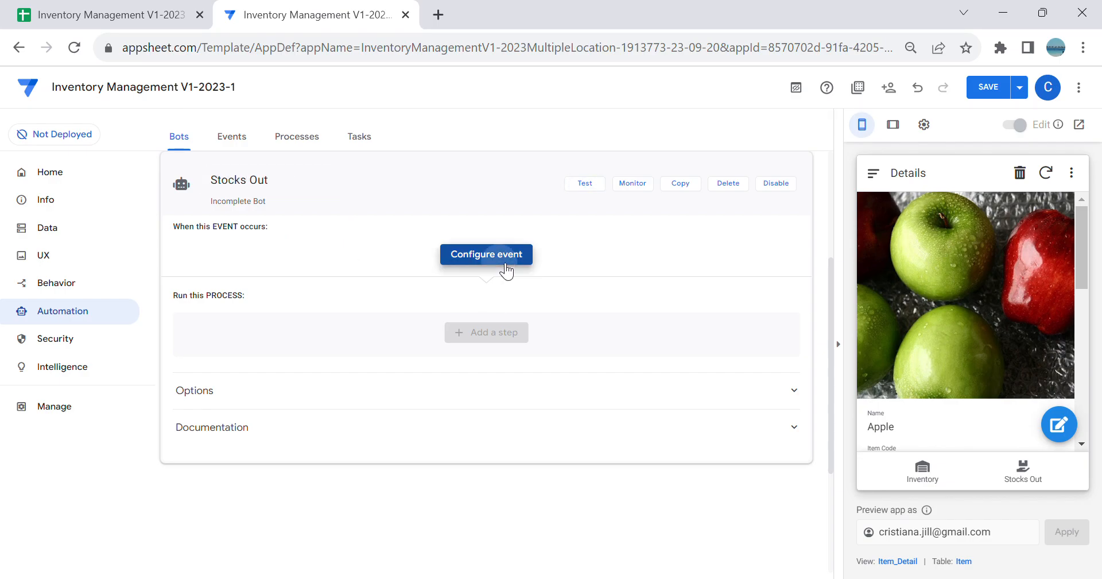
left_click(839, 344)
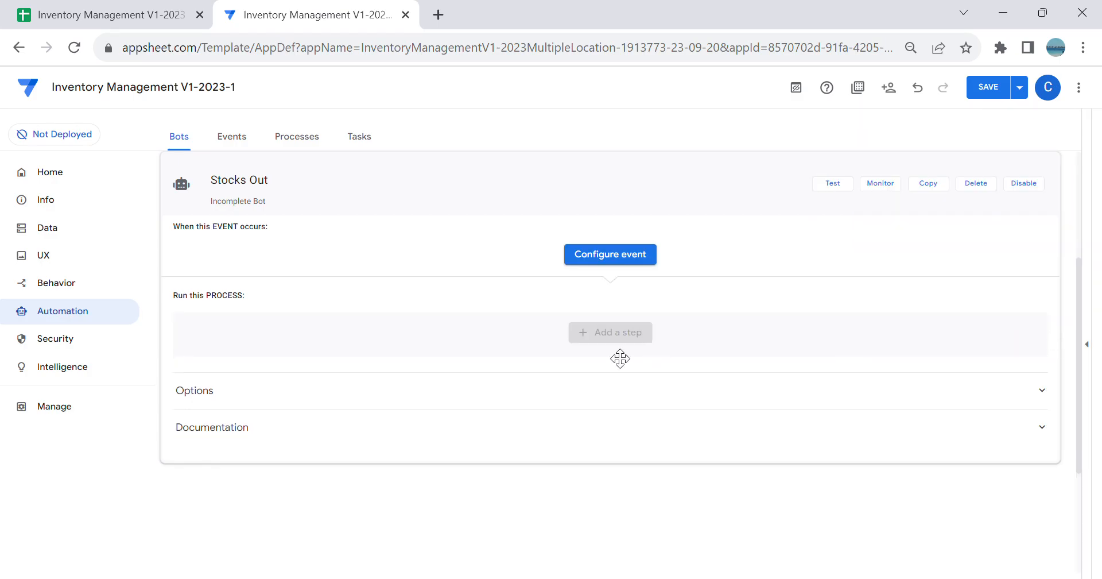
left_click(607, 254)
left_click(546, 498)
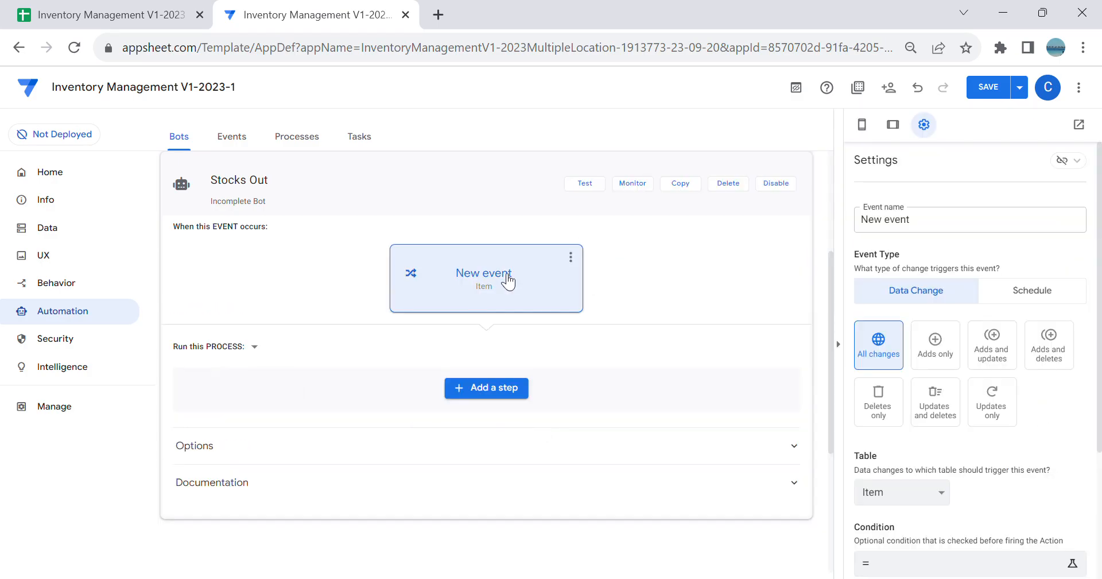
left_click_drag(923, 225, 474, 176)
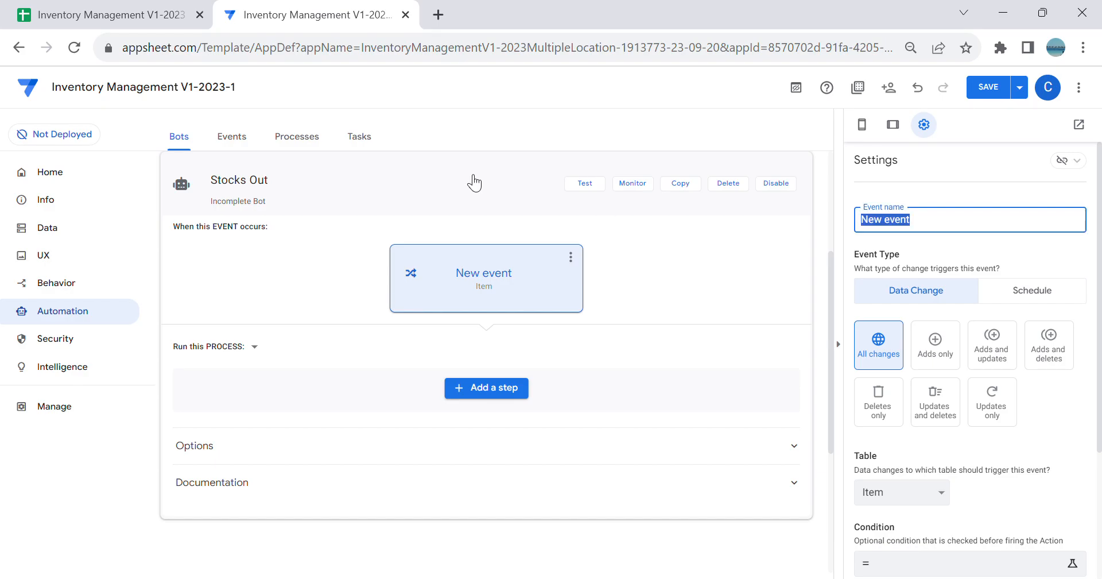
type("Stocks Out")
left_click(475, 182)
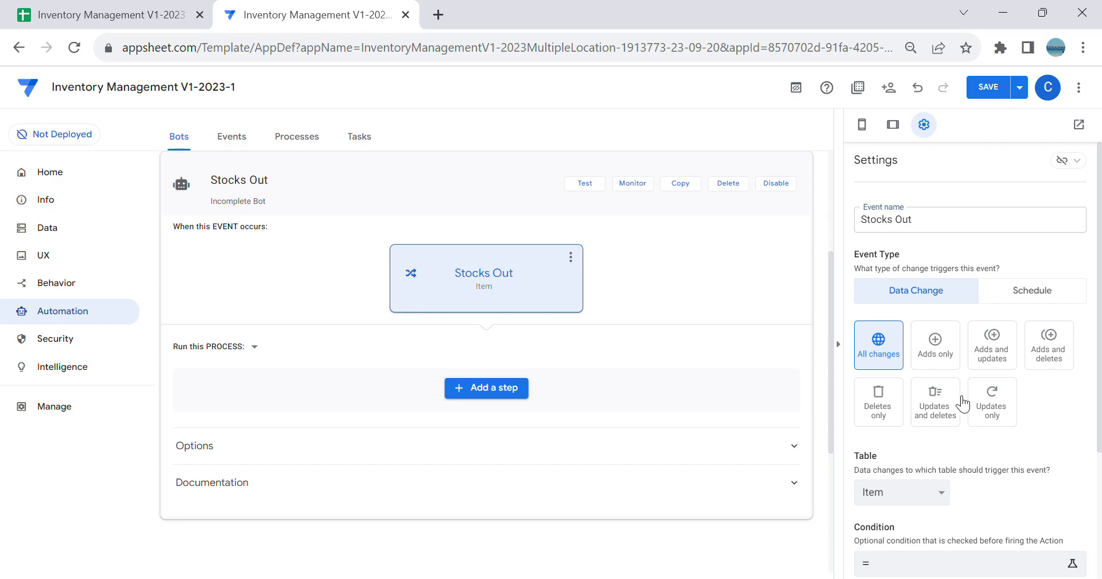
Step: Set the Stocks Out event to fire on Adds only in the Stocks Out Log table
left_click(938, 360)
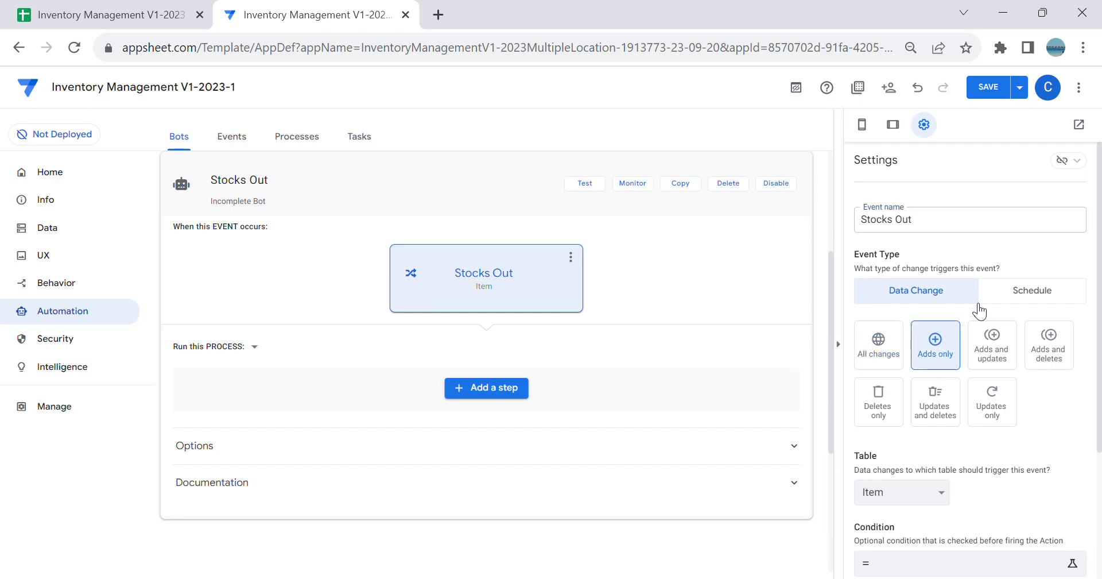
left_click(925, 490)
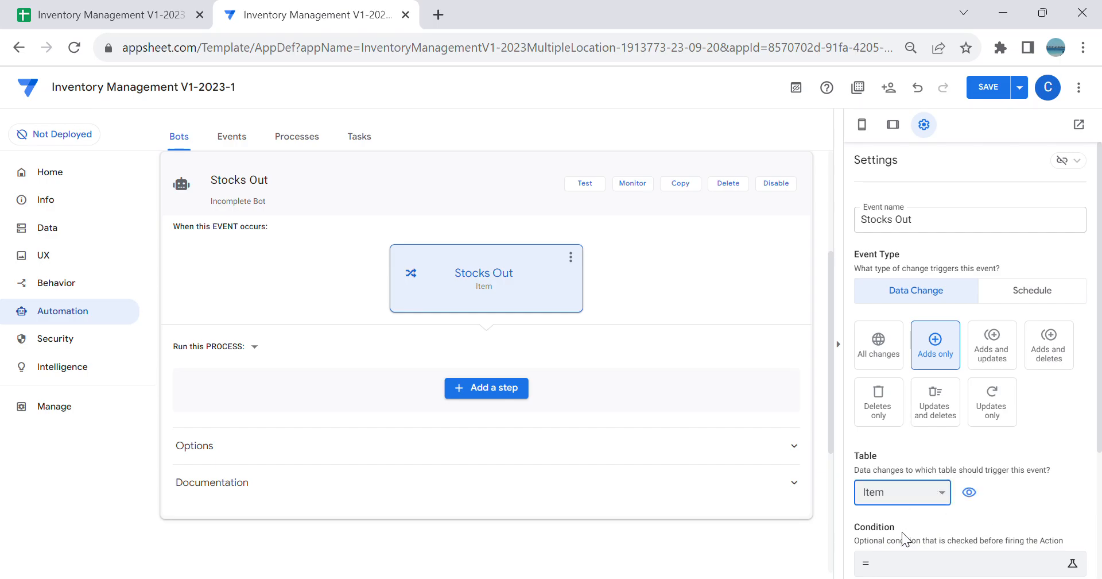
left_click(915, 560)
Step: Add a custom step to the Stocks Out bot's process and name it Stocks Out
left_click(497, 388)
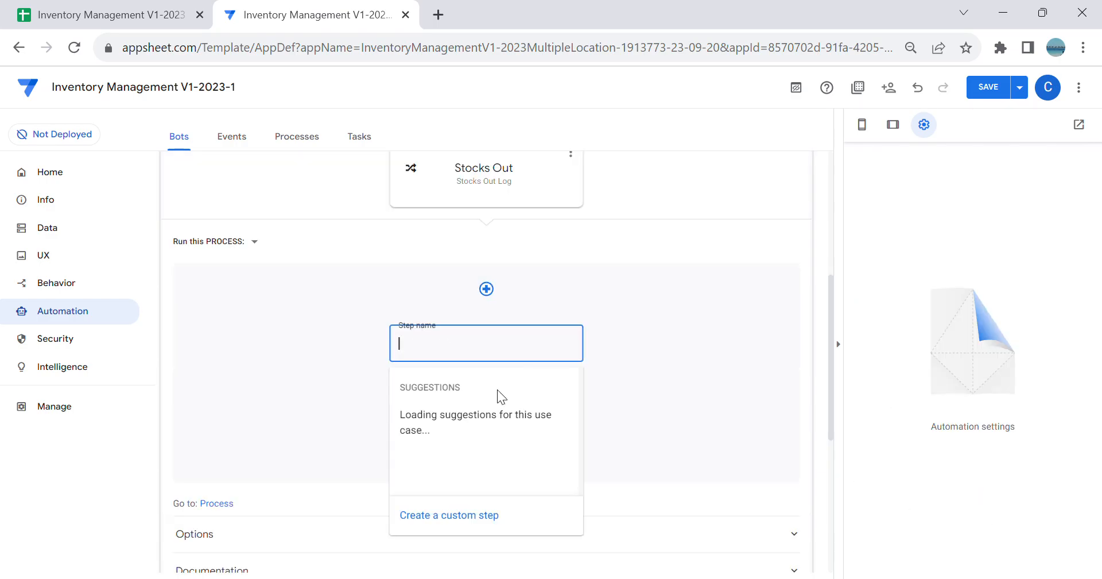
left_click(504, 513)
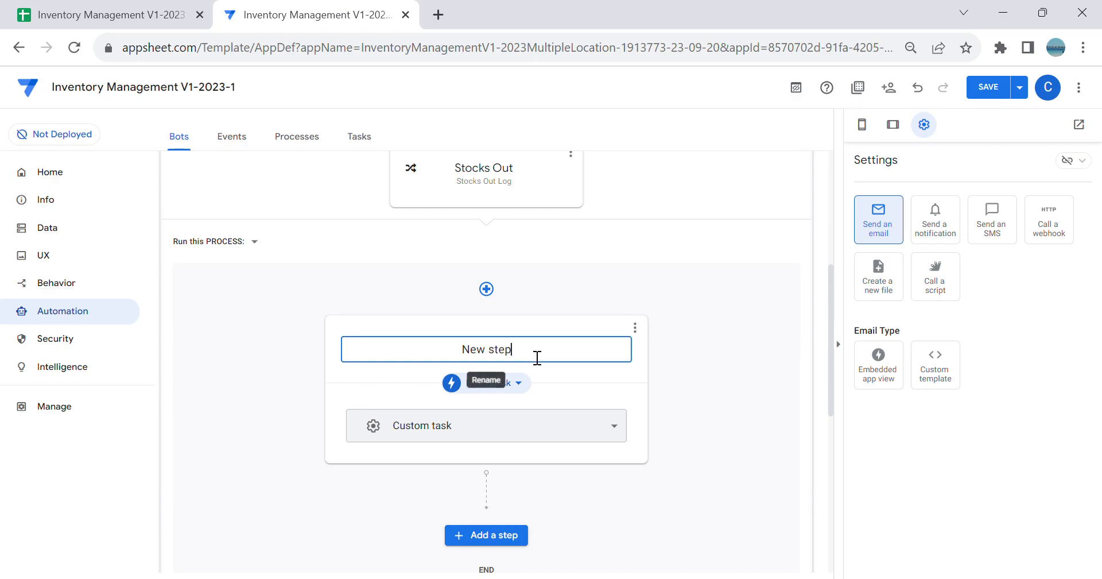
type("Stoc")
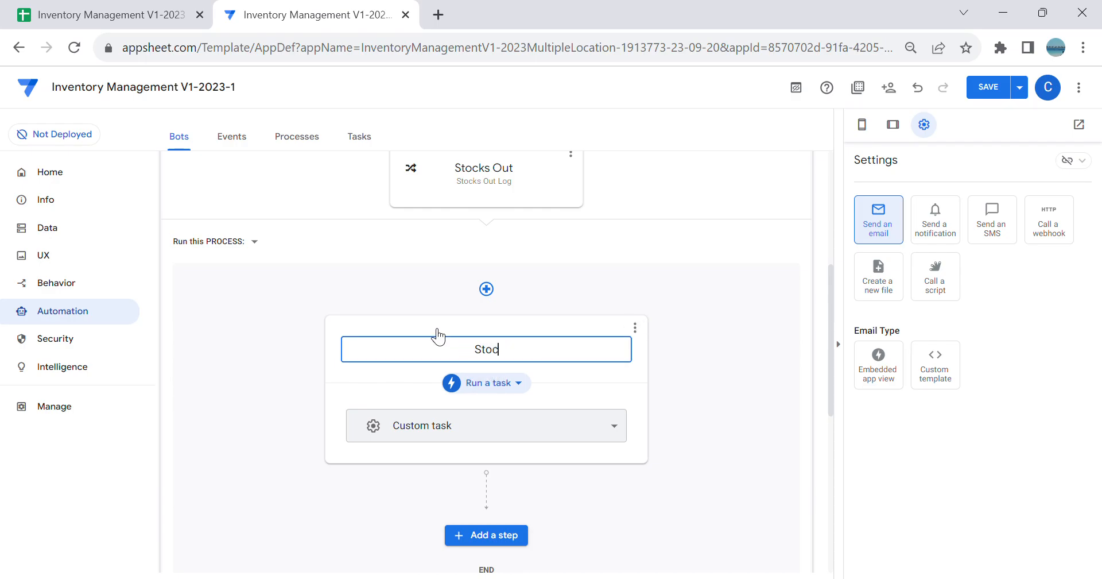
type("ks Out")
key("Return")
Step: Make the Stocks Out step run the existing Trigger SO data action, and save the app
left_click(494, 383)
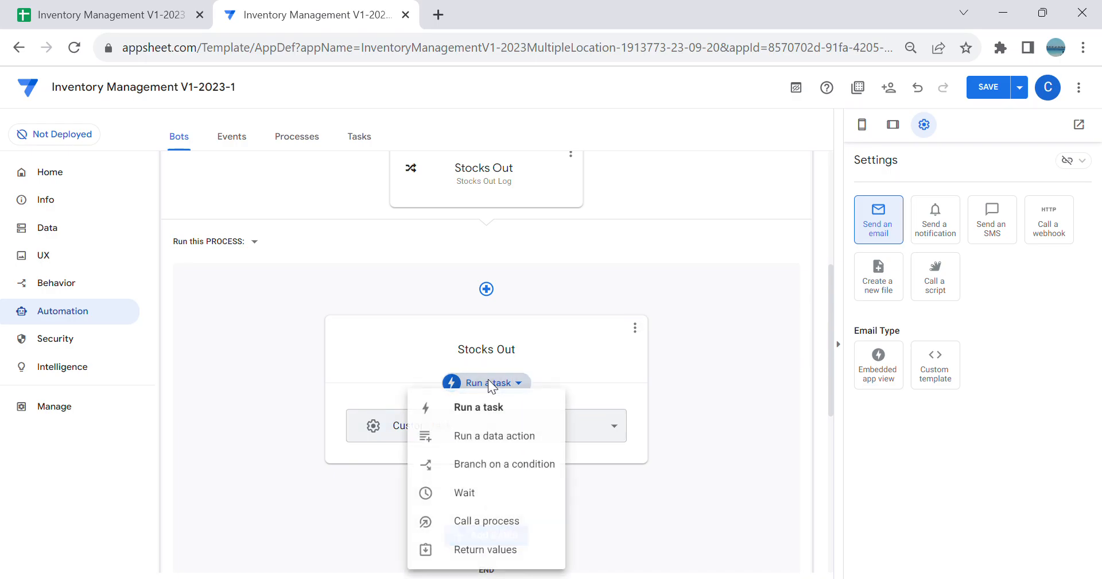
left_click(515, 437)
left_click(554, 435)
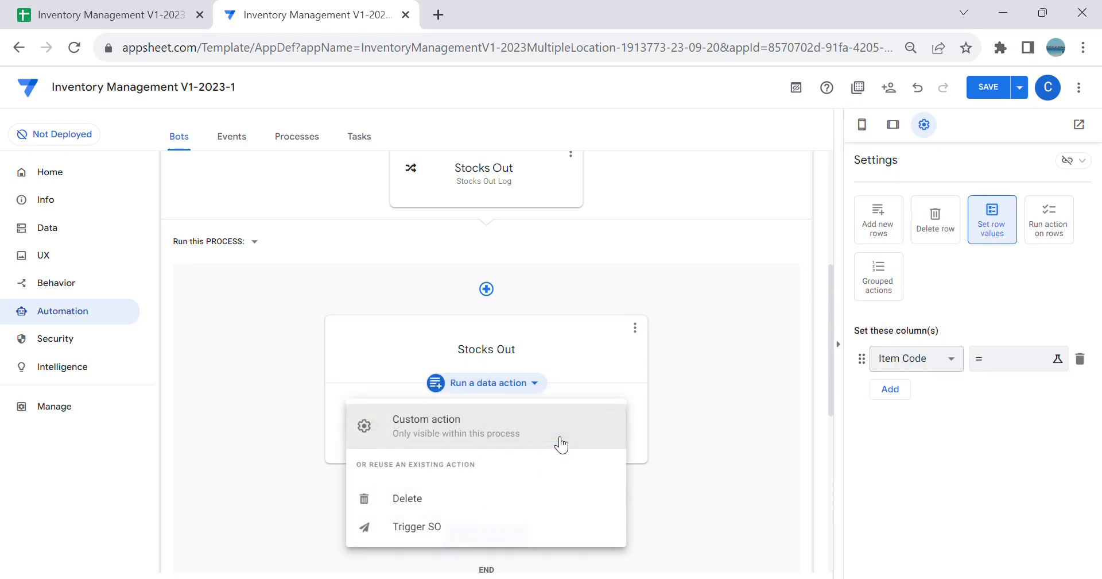
left_click(444, 526)
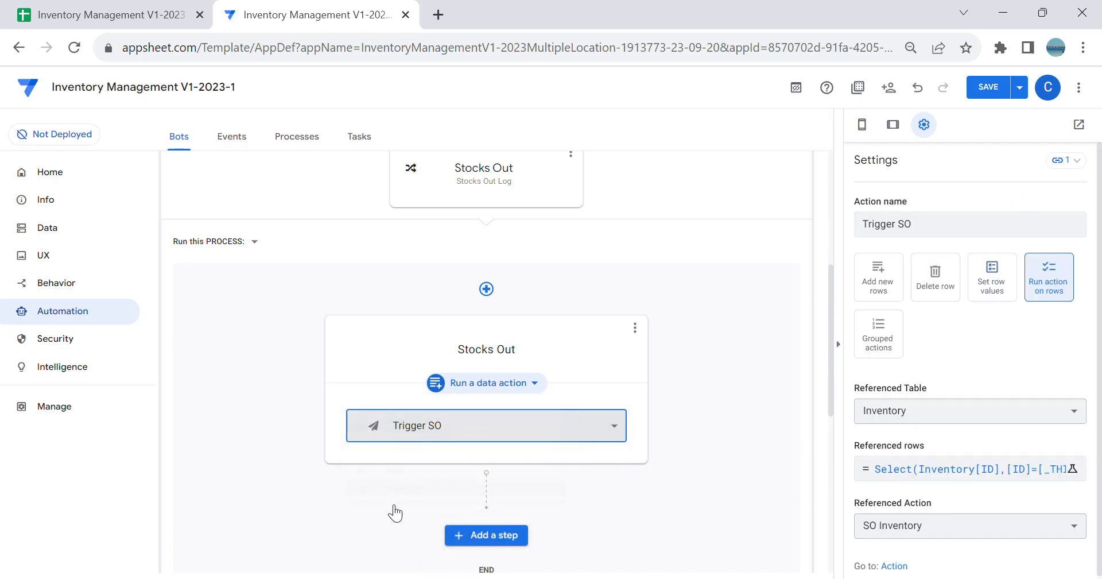
scroll(688, 426, "down", 1)
scroll(691, 425, "up", 2)
left_click(983, 87)
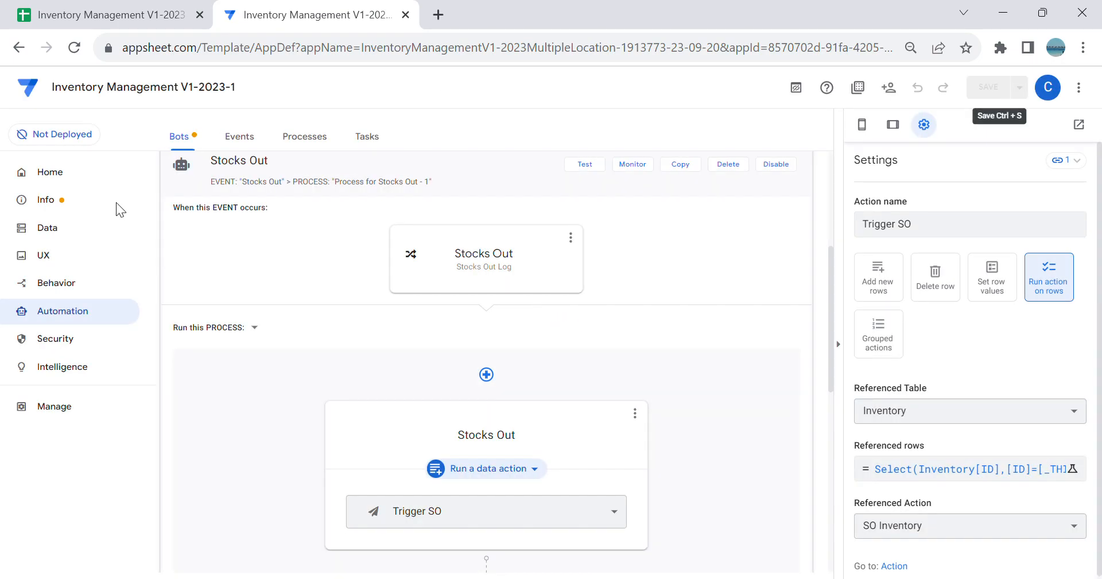
Step: Disallow updates on the Stocks Out Log table while keeping Adds and Deletes allowed
left_click(95, 228)
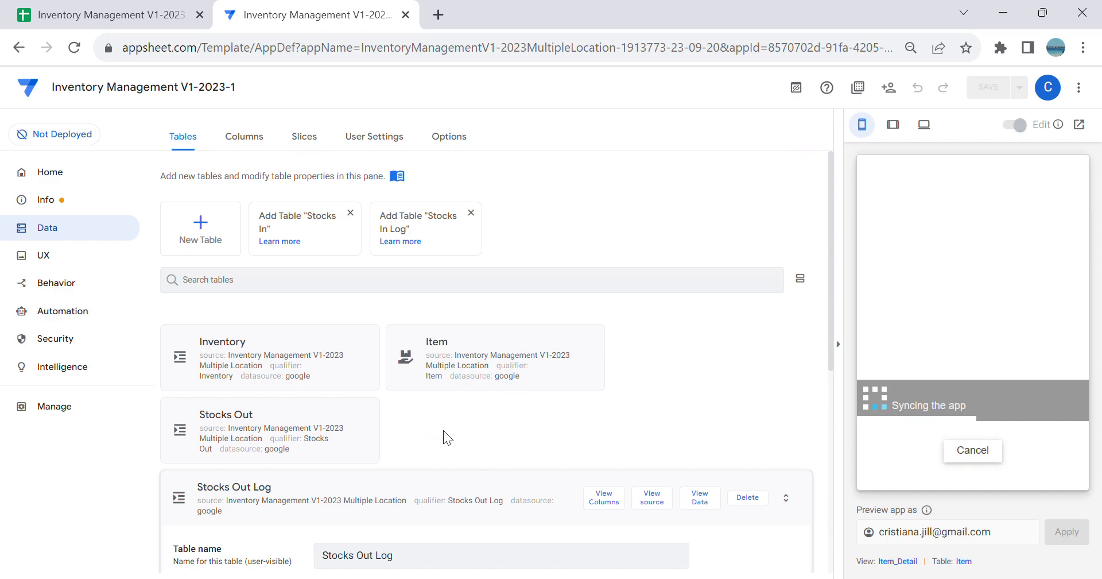
scroll(445, 416, "down", 1)
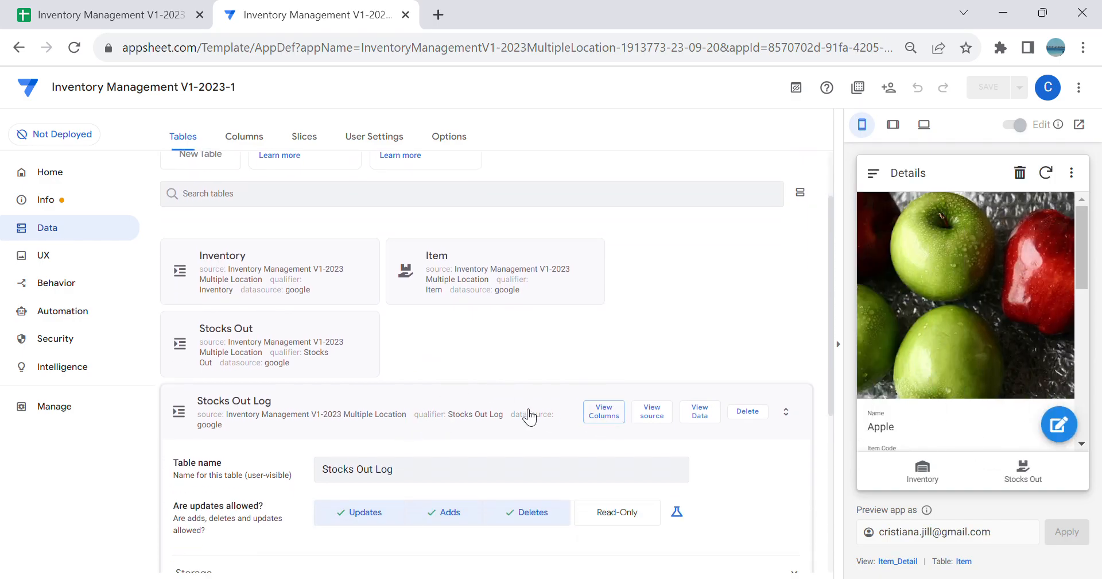
scroll(597, 419, "down", 1)
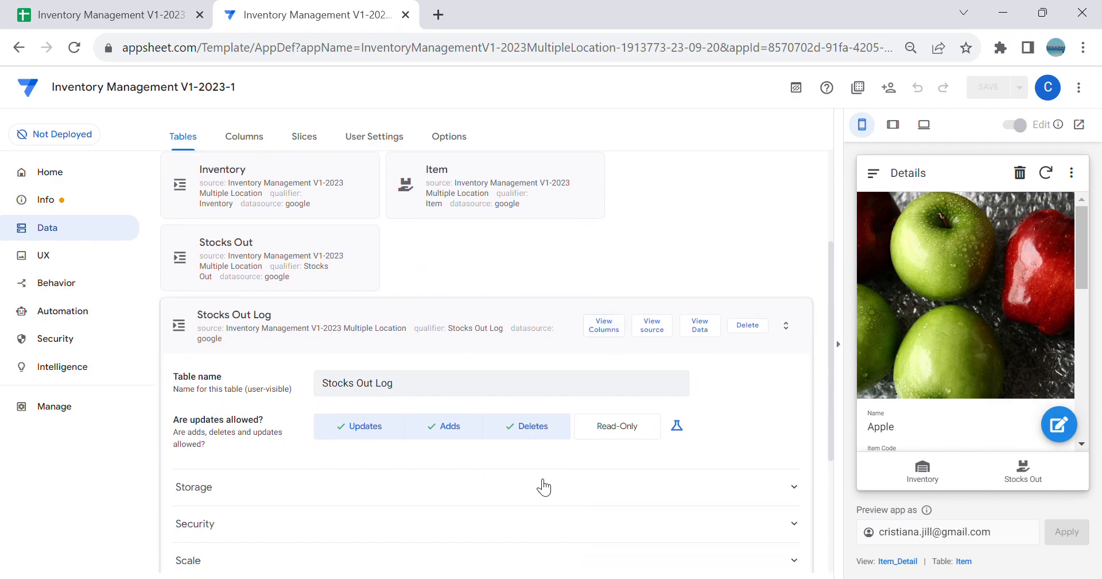
left_click(394, 439)
left_click(550, 435)
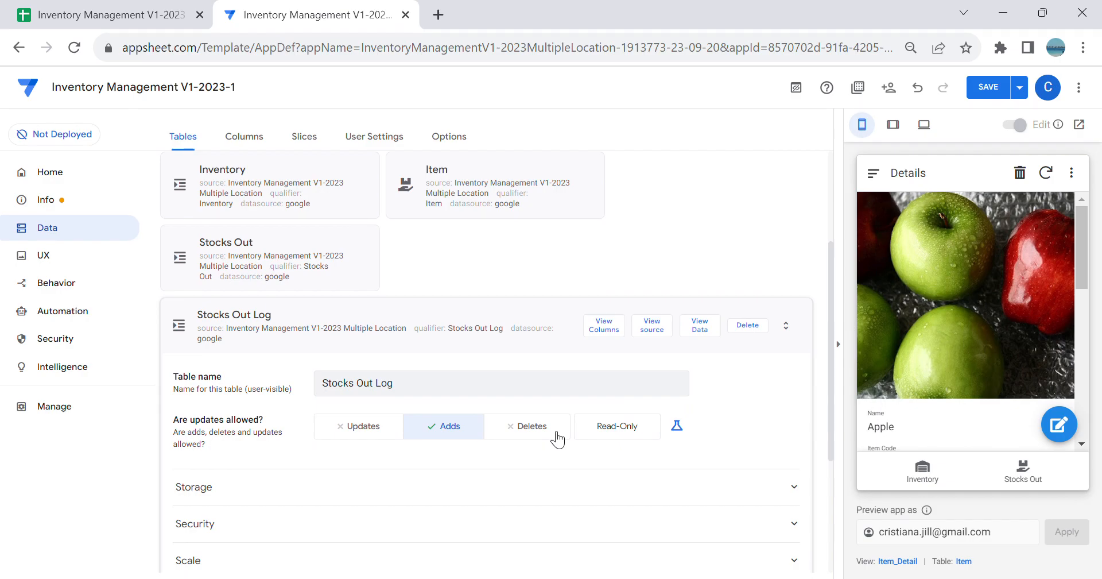
left_click(561, 439)
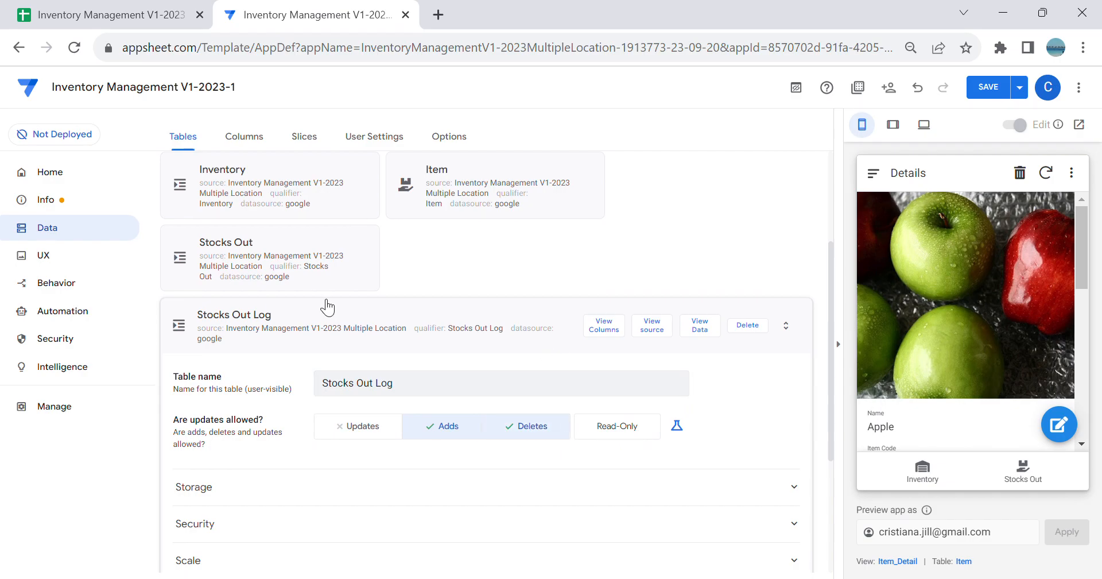
Step: Disallow updates on the Stocks Out table, keeping Adds and Deletes allowed, and save the app
left_click(277, 262)
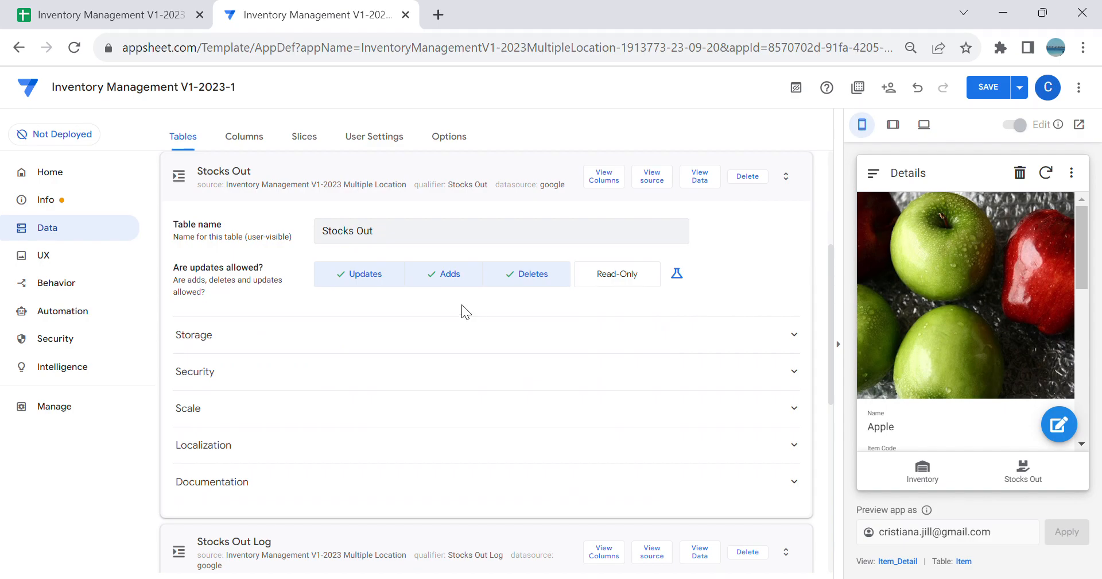
left_click(366, 280)
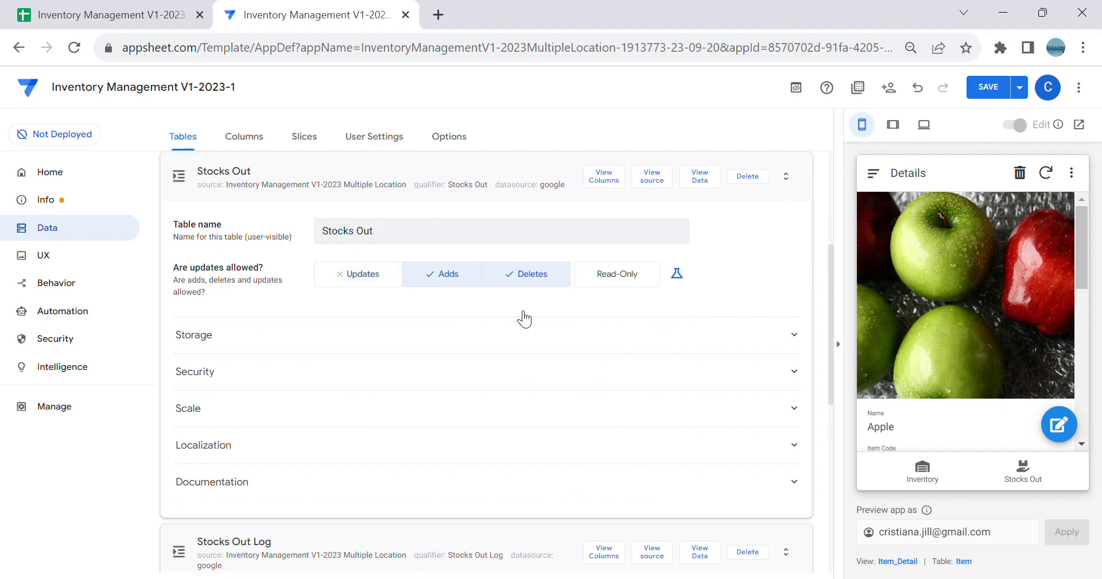
left_click(973, 90)
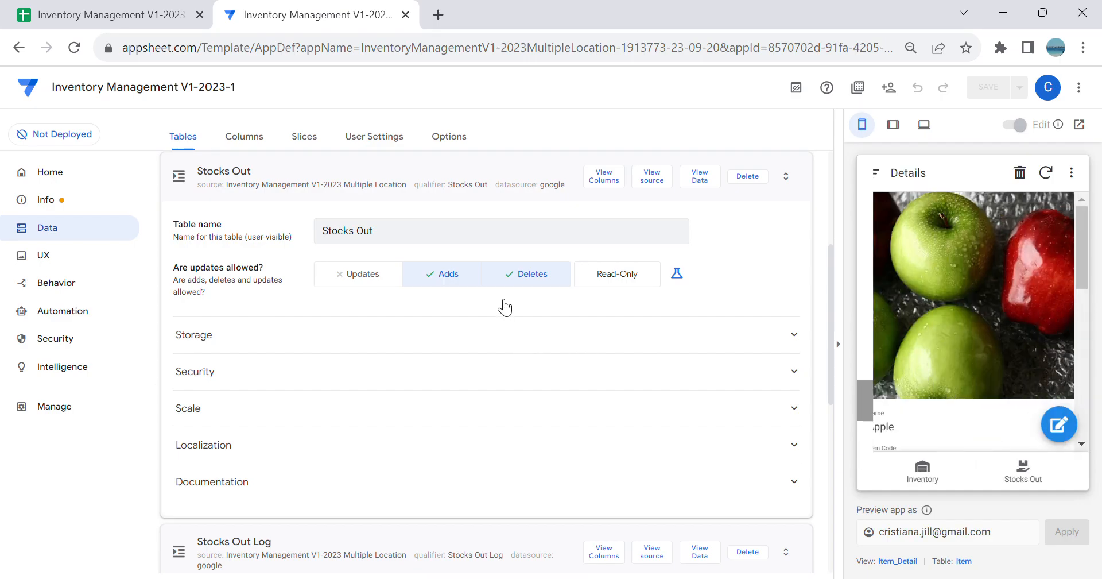
Step: Check both stores' Stocks Out and Inventory views in the app preview, including the tablet layout
left_click(1022, 467)
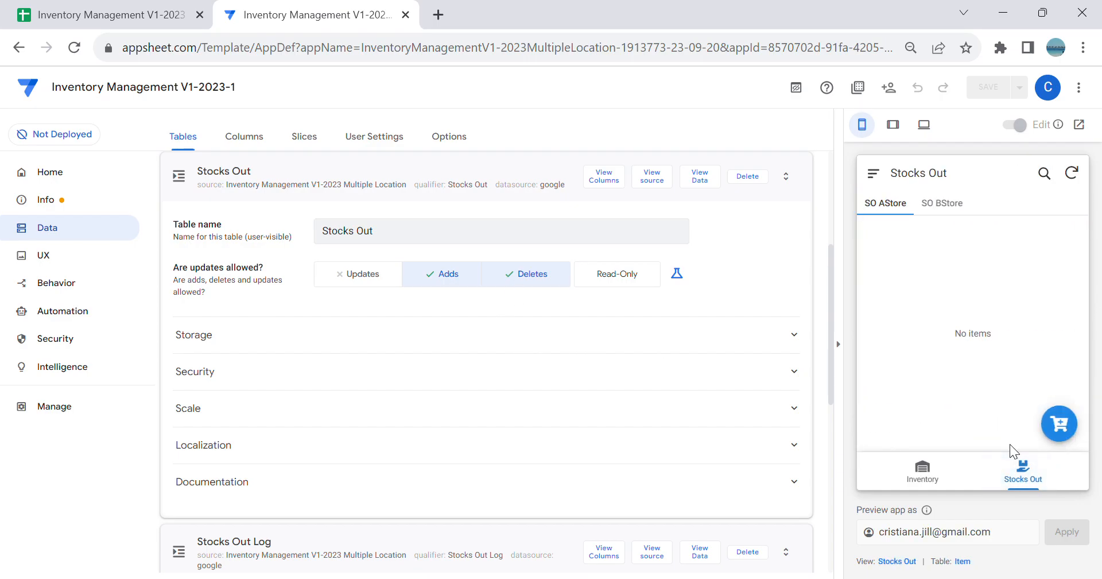
left_click(953, 205)
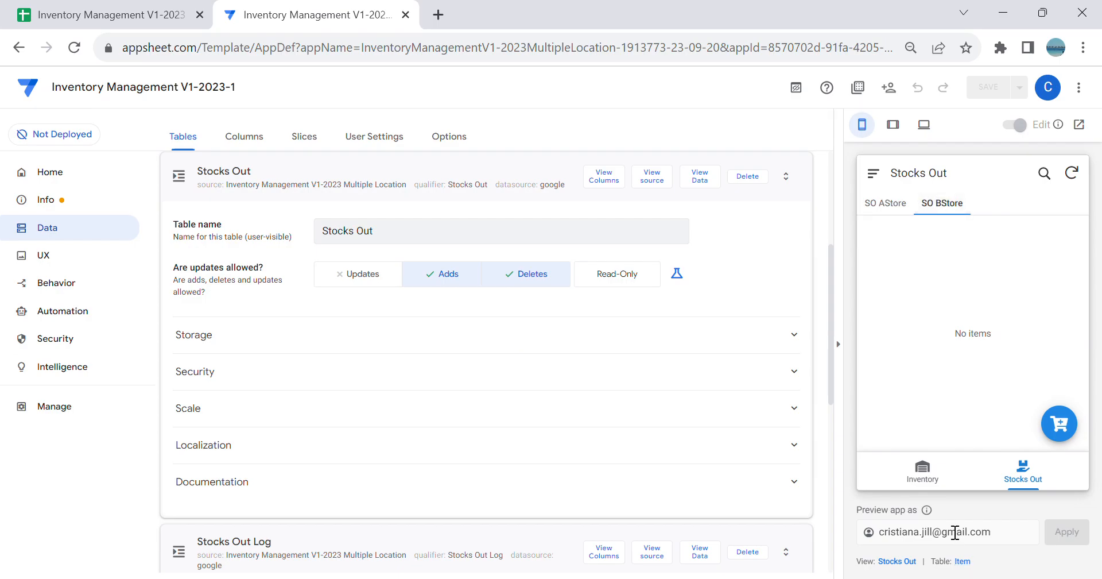
left_click(922, 471)
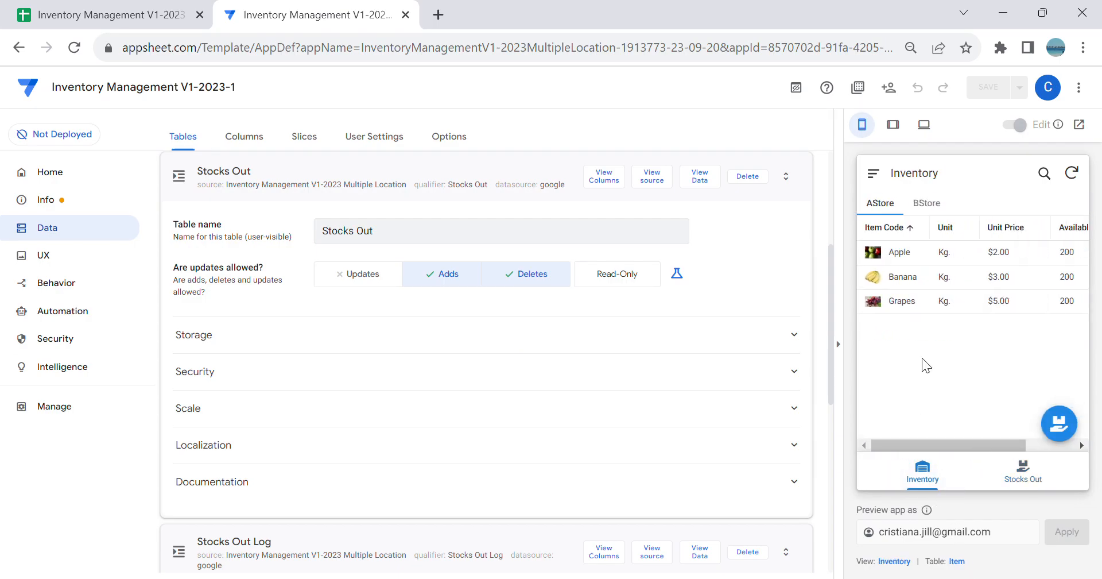
left_click(892, 124)
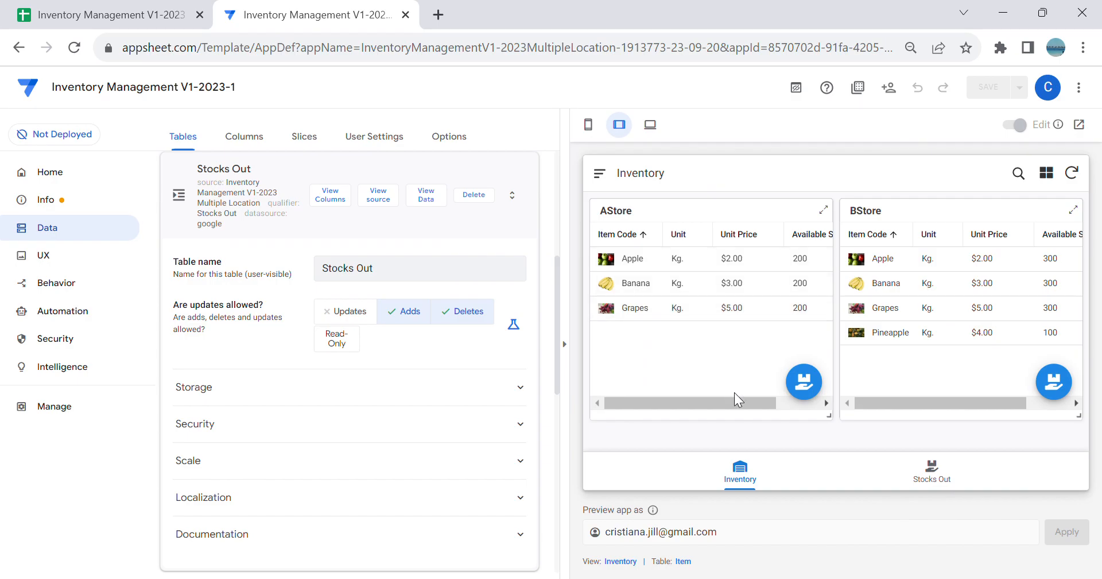
left_click(589, 131)
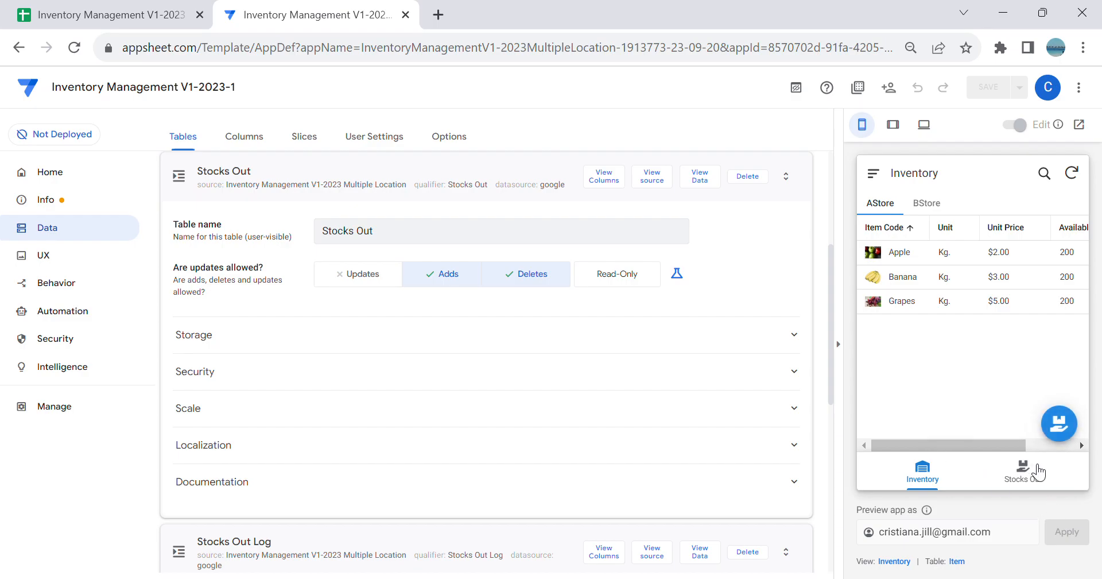
Step: Start a new Stocks Out record for A-Store in the preview and add a line with Apple as the item
left_click(1033, 469)
left_click(880, 206)
left_click(1059, 422)
scroll(956, 396, "down", 5)
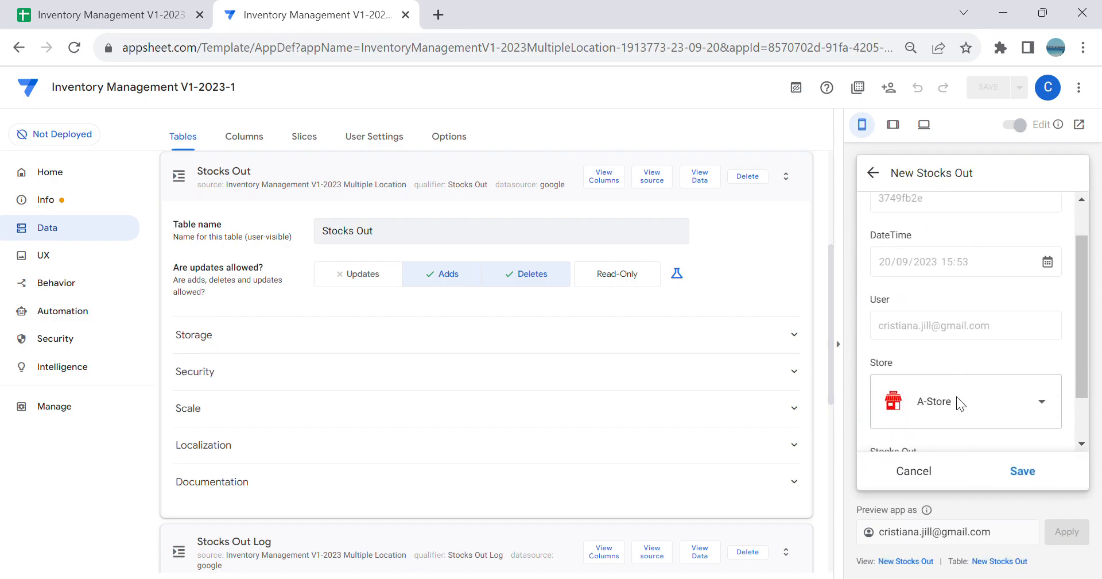
left_click(973, 417)
scroll(941, 353, "down", 3)
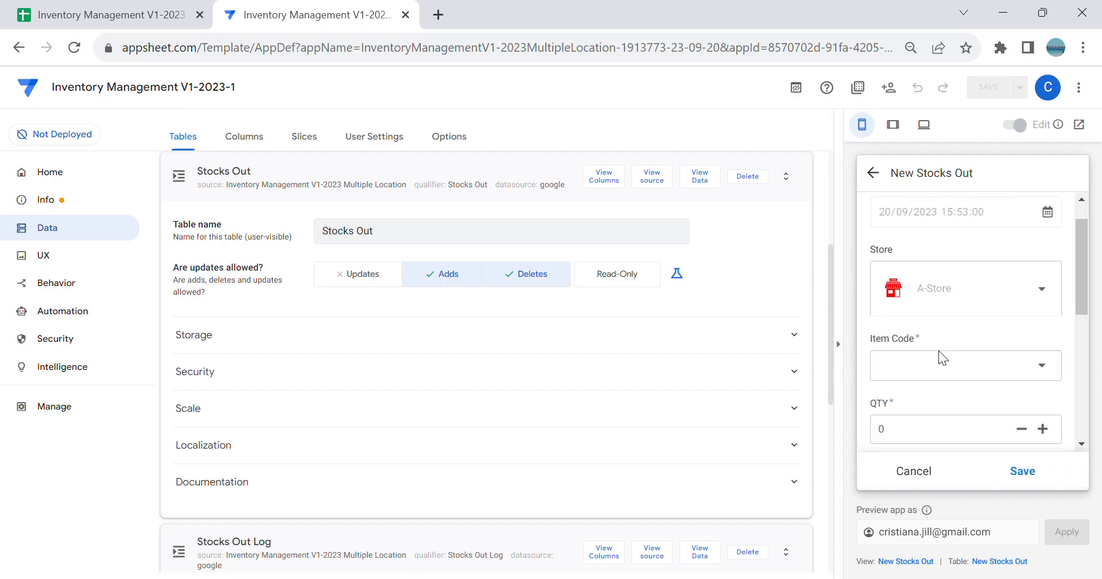
left_click(968, 325)
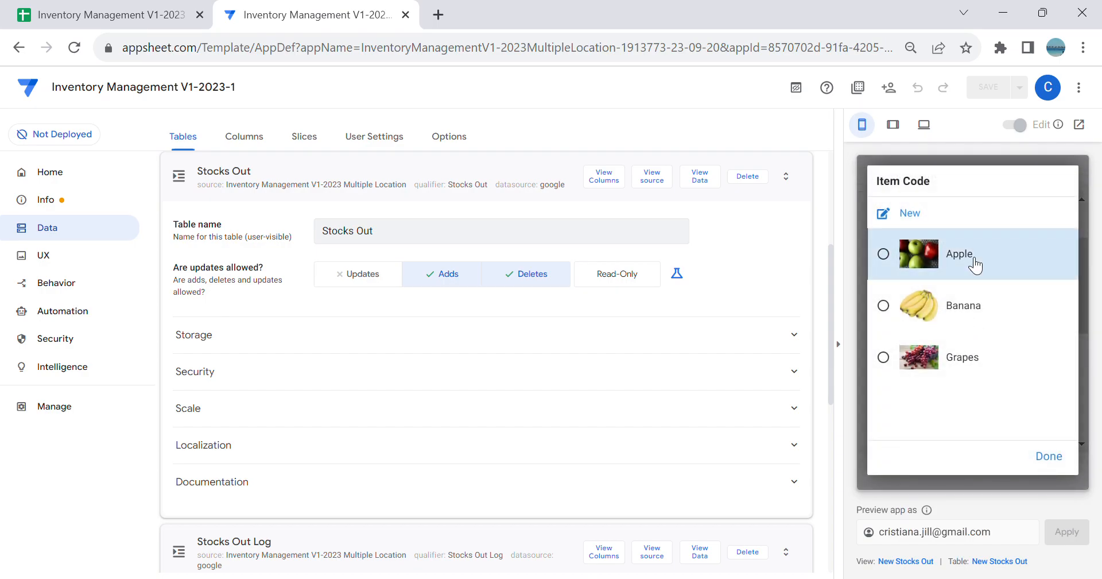
left_click(976, 256)
Step: Set the Apple line's QTY to 50 and return to the parent Stocks Out form
scroll(985, 327, "down", 1)
scroll(960, 398, "down", 3)
left_click(938, 278)
scroll(953, 330, "down", 3)
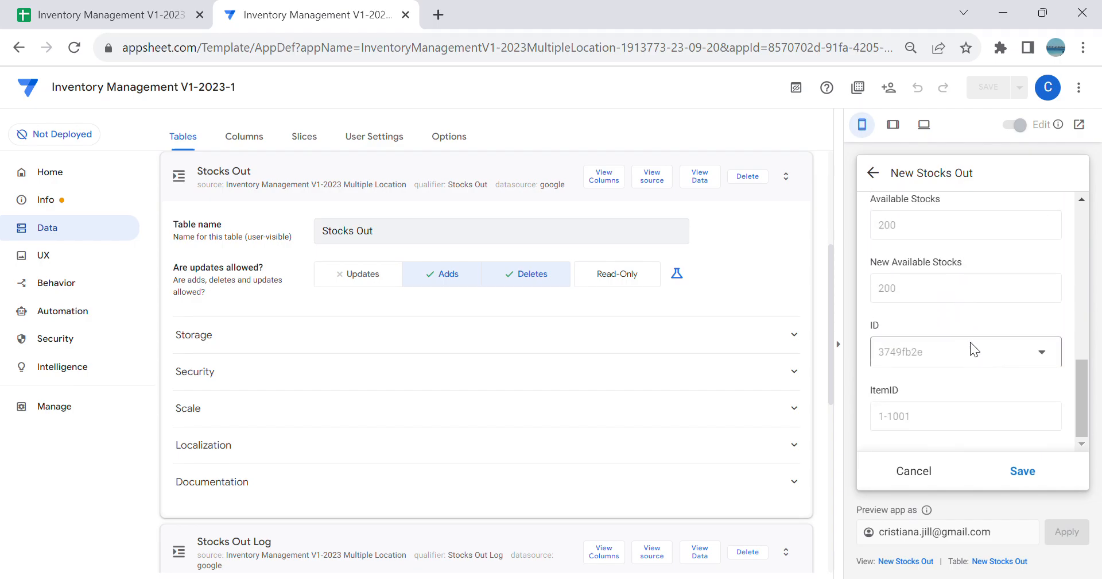
scroll(970, 341, "up", 2)
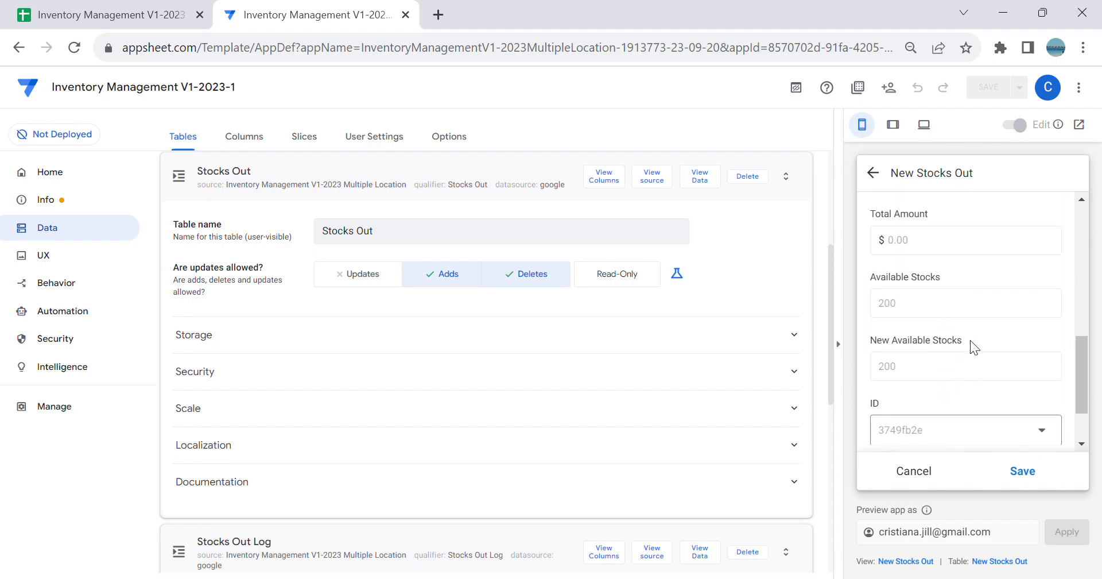
scroll(942, 307, "up", 2)
key("BackSpace")
type("50")
left_click(913, 310)
Step: Inspect the added line in the form's Stocks Out list and review the Item table's columns
scroll(931, 311, "down", 3)
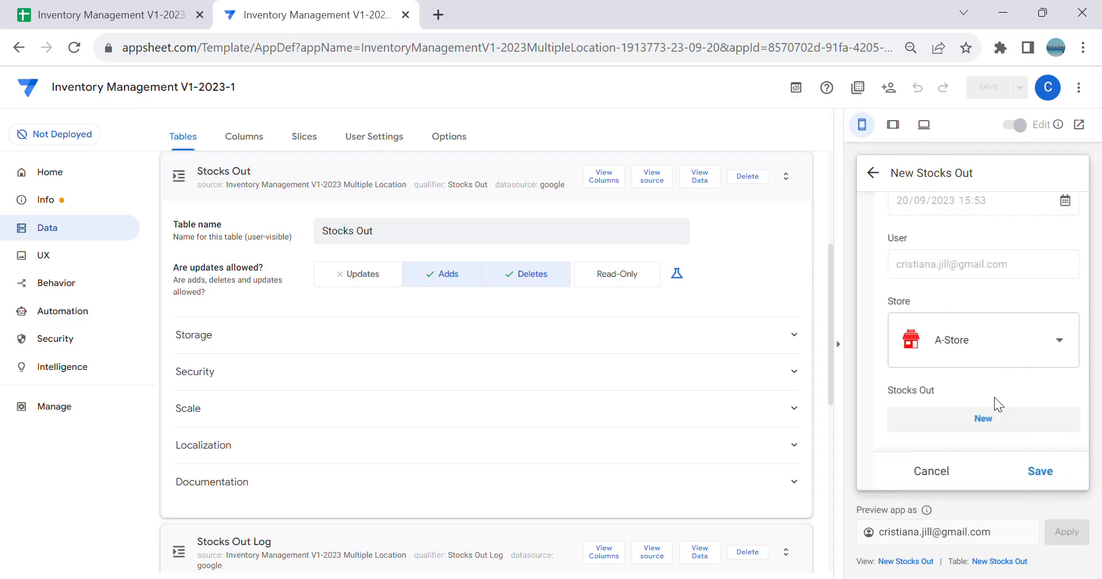
scroll(1012, 374, "down", 2)
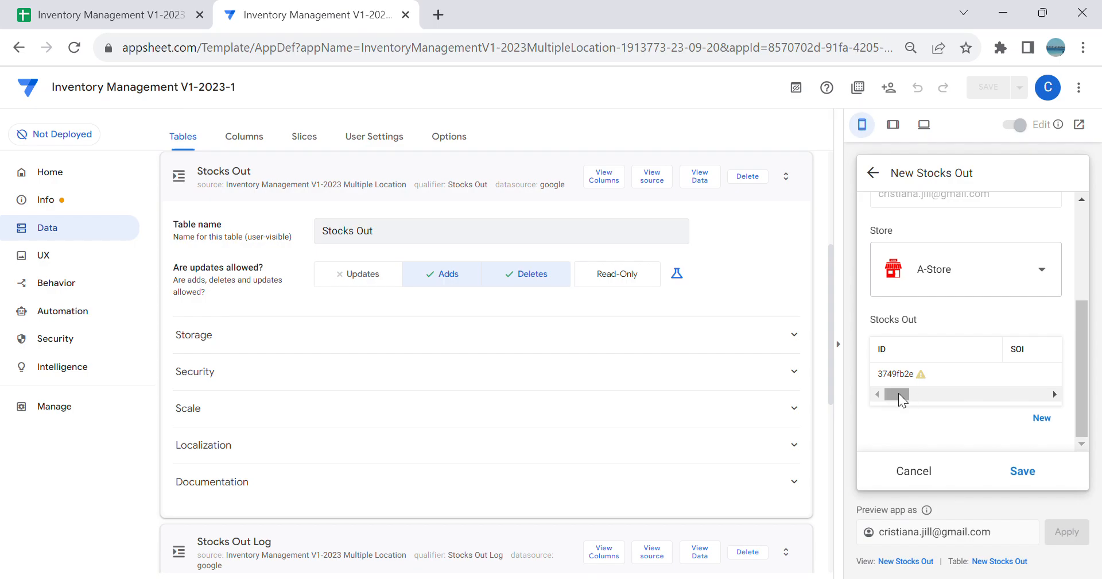
mouse_move(898, 394)
left_mouse_down()
mouse_move(911, 394)
mouse_move(879, 398)
left_mouse_up()
scroll(257, 155, "up", 4)
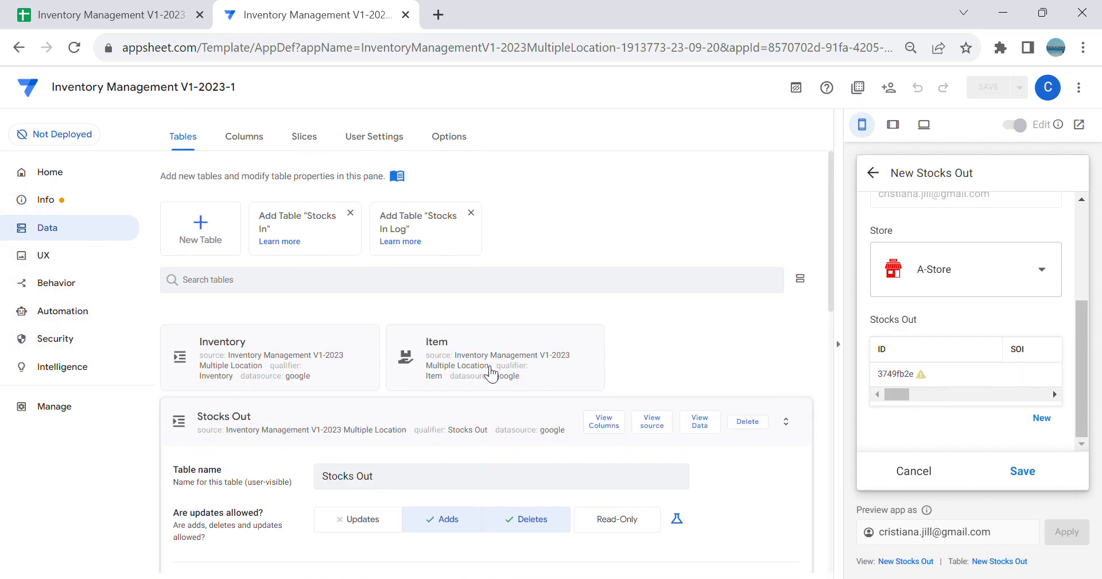
left_click(490, 373)
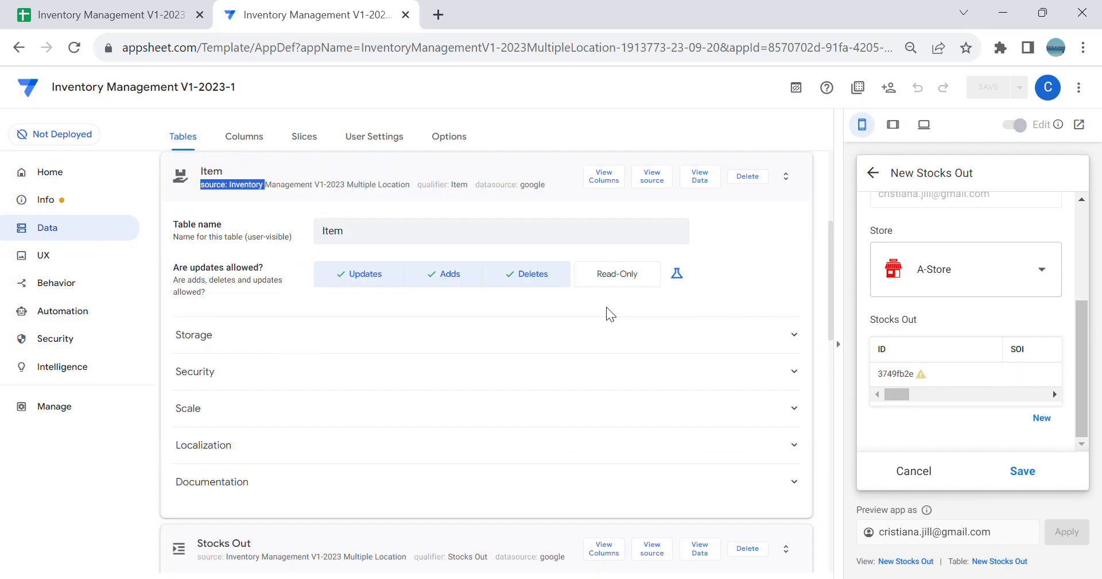
left_click(614, 181)
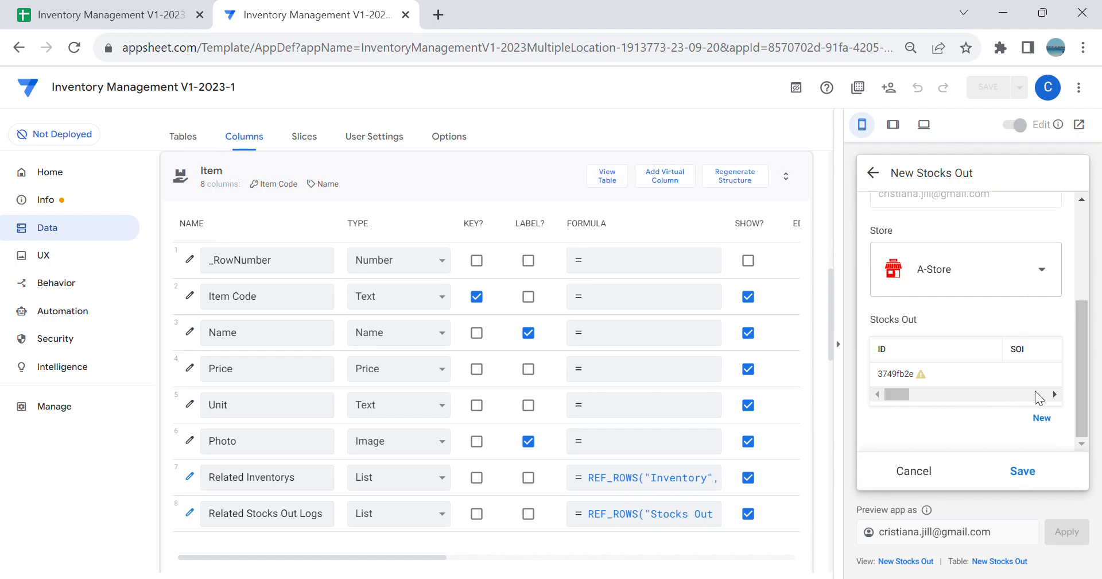
Step: Review the fields of the Apple line in its form and return to the parent Stocks Out form
left_click(1042, 417)
scroll(1033, 379, "down", 5)
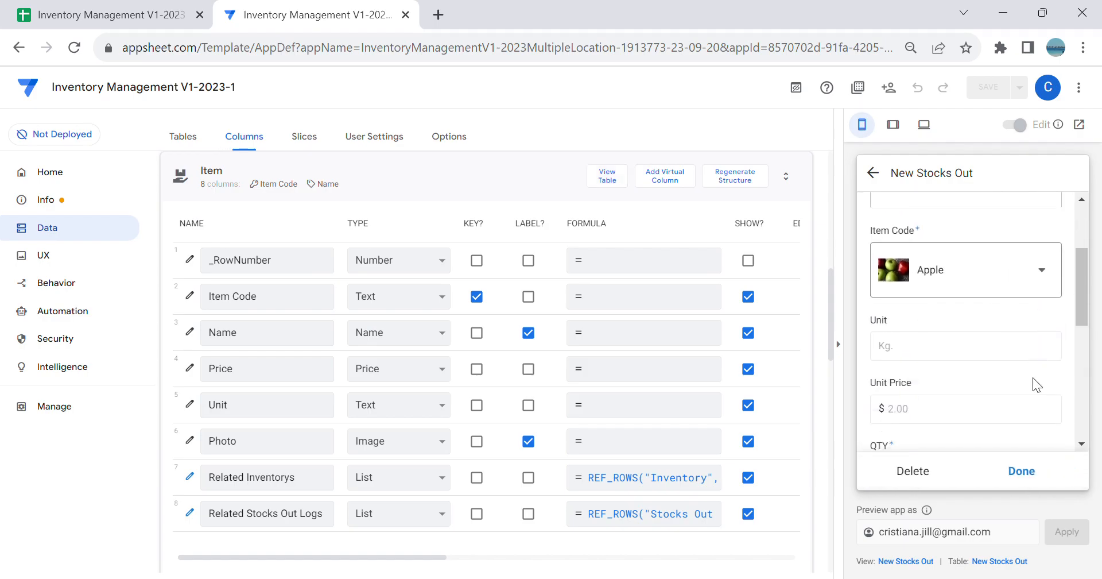
scroll(1039, 383, "up", 5)
left_click(871, 171)
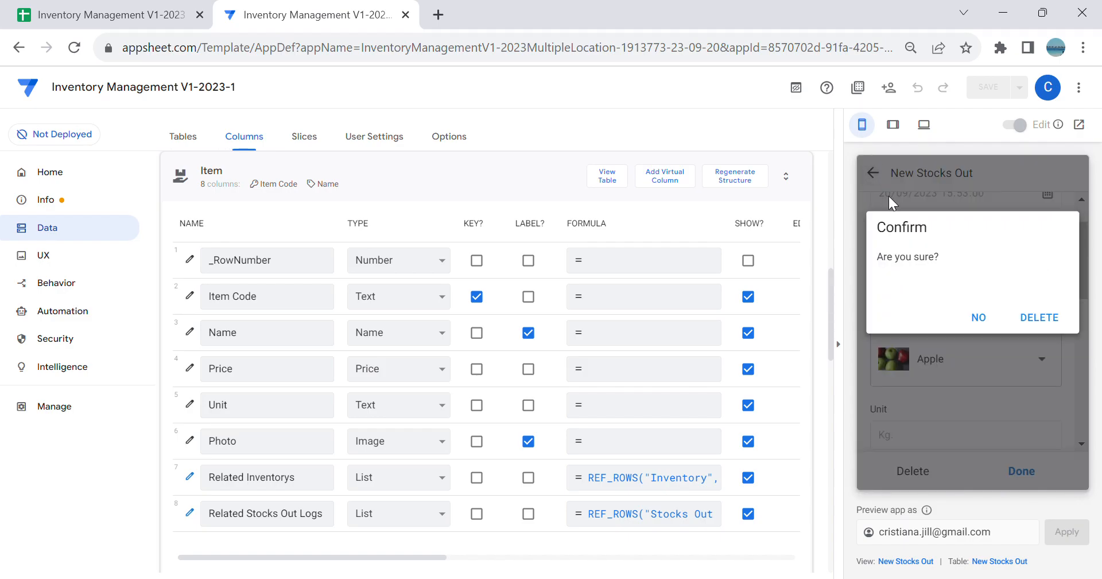
left_click(983, 317)
left_click(873, 171)
left_click(982, 319)
scroll(981, 345, "down", 3)
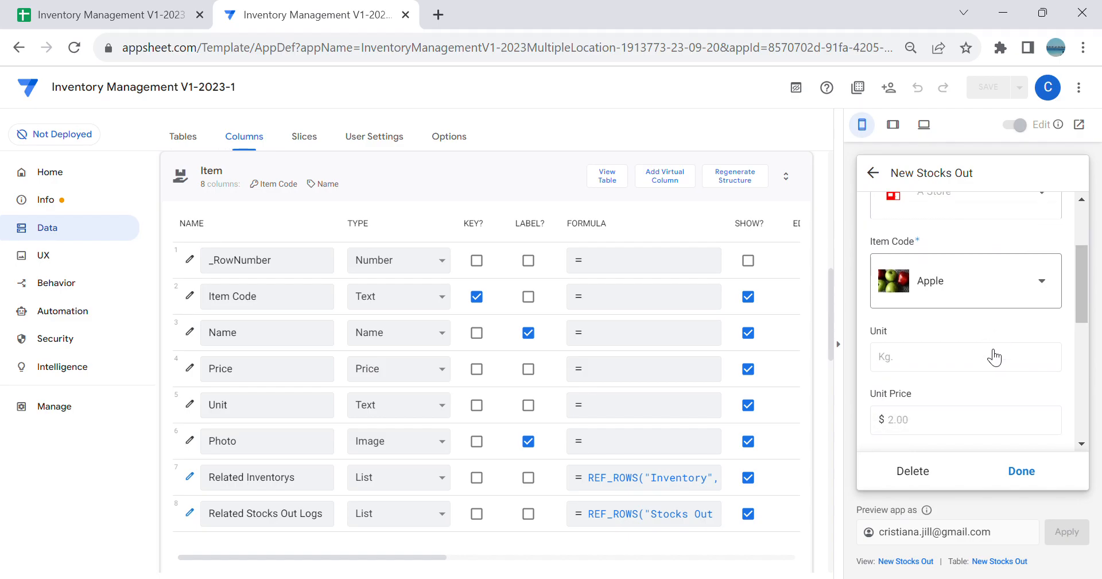
scroll(988, 360, "down", 3)
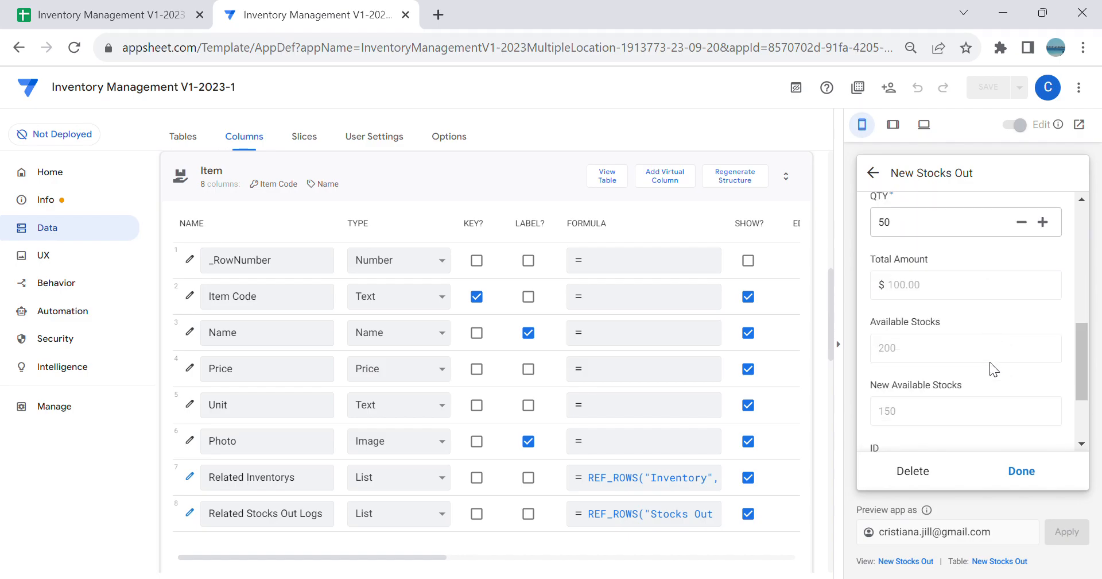
left_click(1029, 475)
scroll(956, 409, "down", 5)
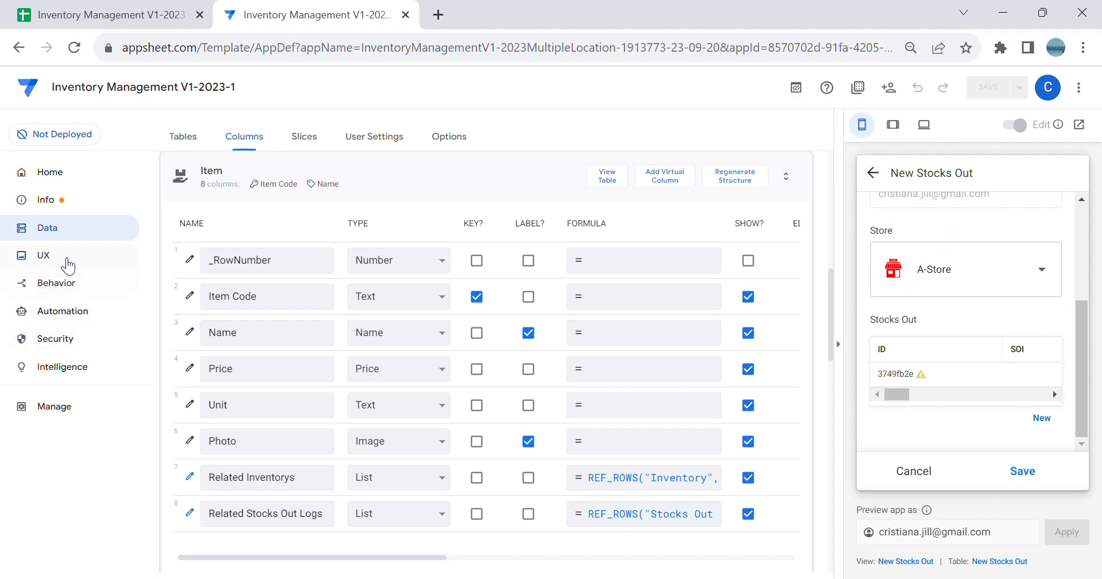
mouse_move(905, 397)
left_mouse_down()
mouse_move(925, 391)
mouse_move(890, 395)
mouse_move(935, 395)
mouse_move(893, 398)
left_mouse_up()
Step: Search the UX views for "inl" and set the Inventory_Inline view type to table
left_click(79, 266)
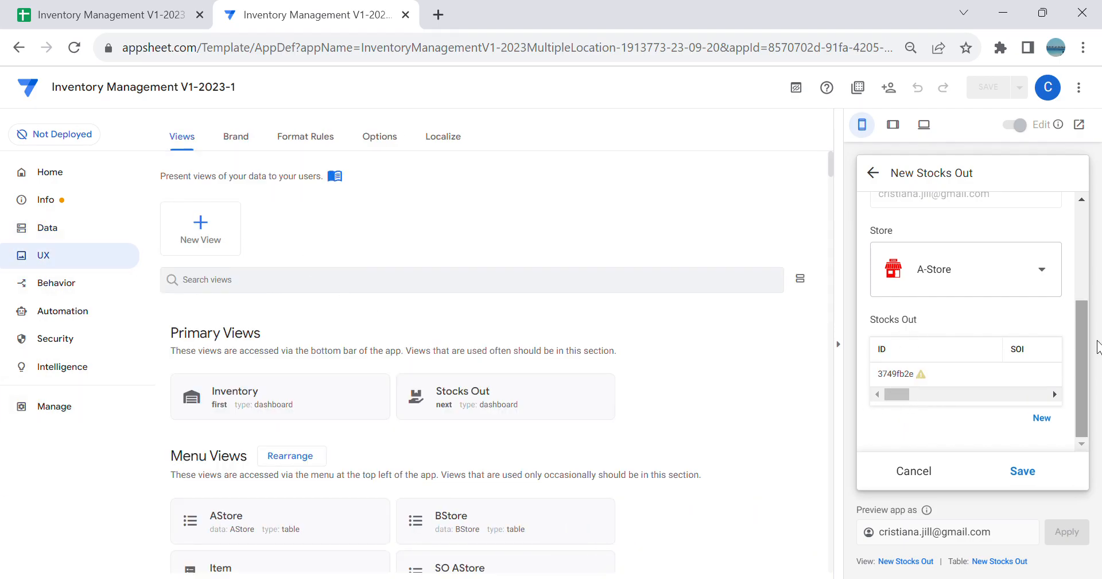
left_click(221, 278)
type("inl")
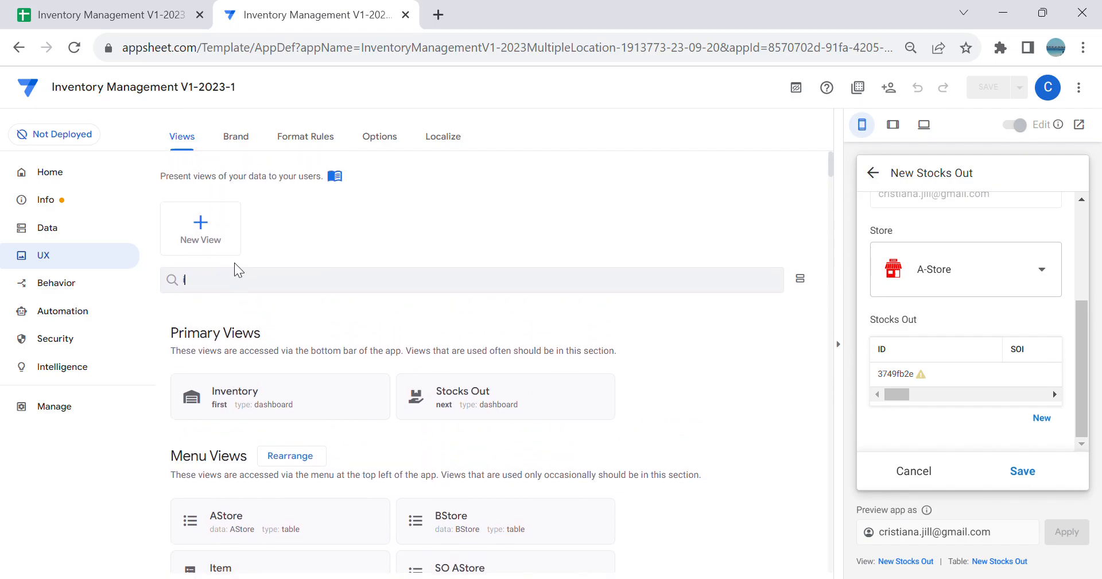
scroll(448, 224, "down", 5)
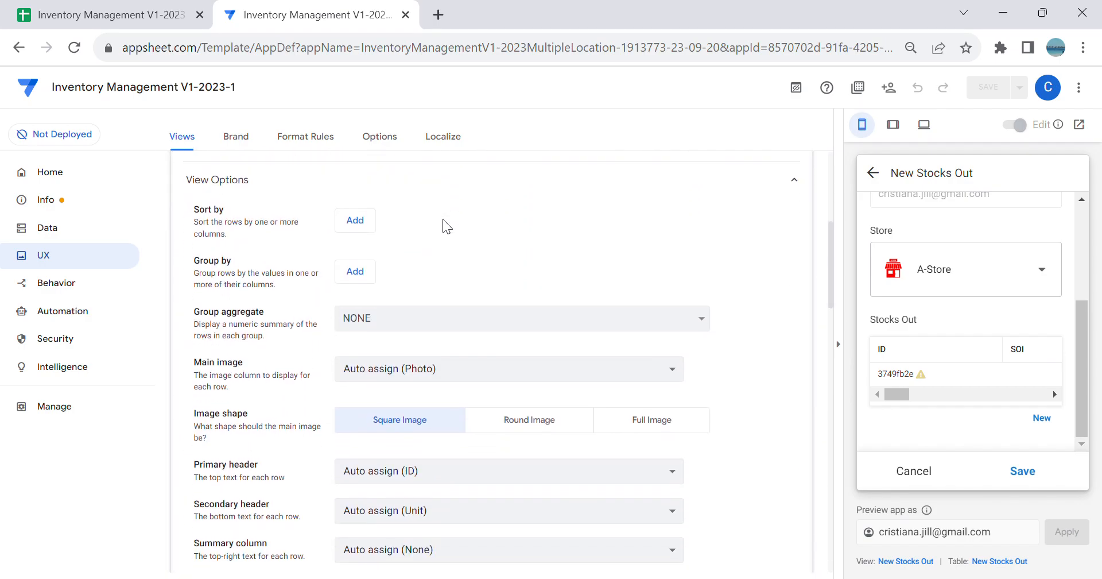
scroll(523, 255, "up", 1)
scroll(568, 333, "up", 2)
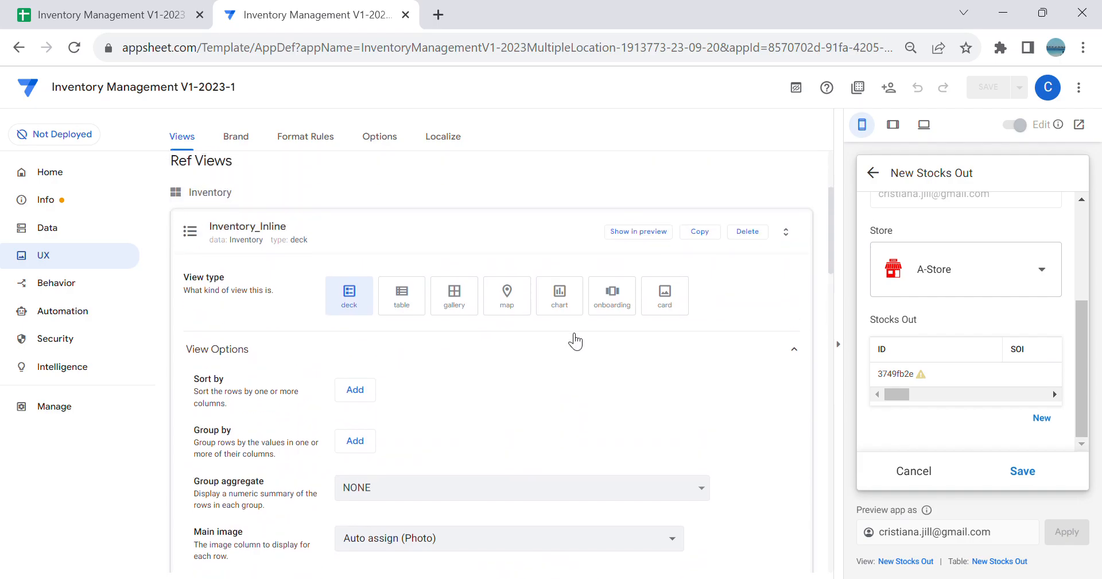
left_click(409, 301)
Step: Set the Inventory_Inline column order to Item Code, Unit and Unit Price
scroll(531, 418, "down", 2)
left_click(365, 458)
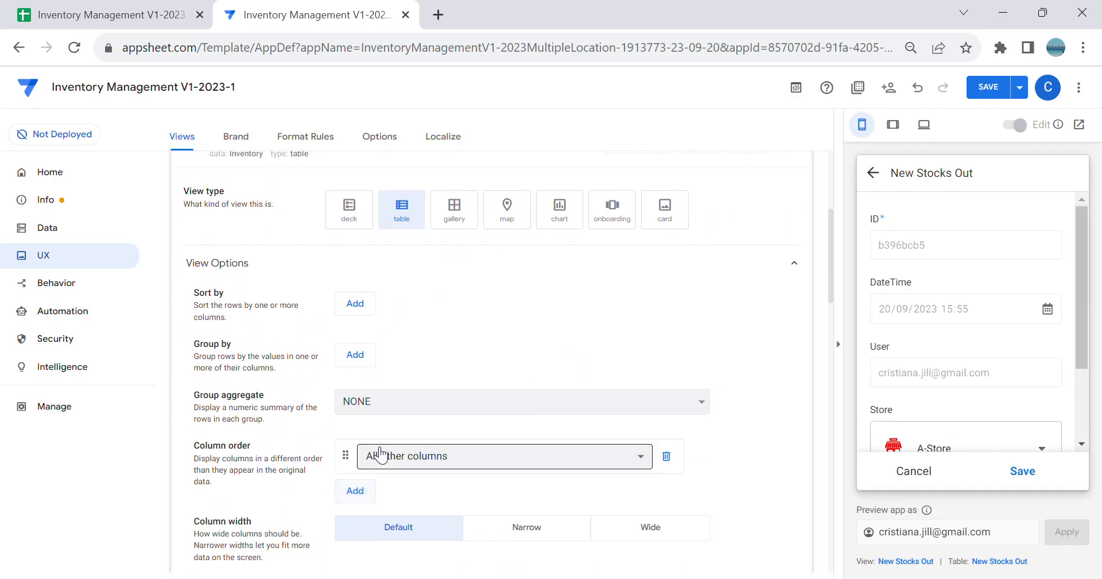
left_click(370, 453)
left_click(411, 464)
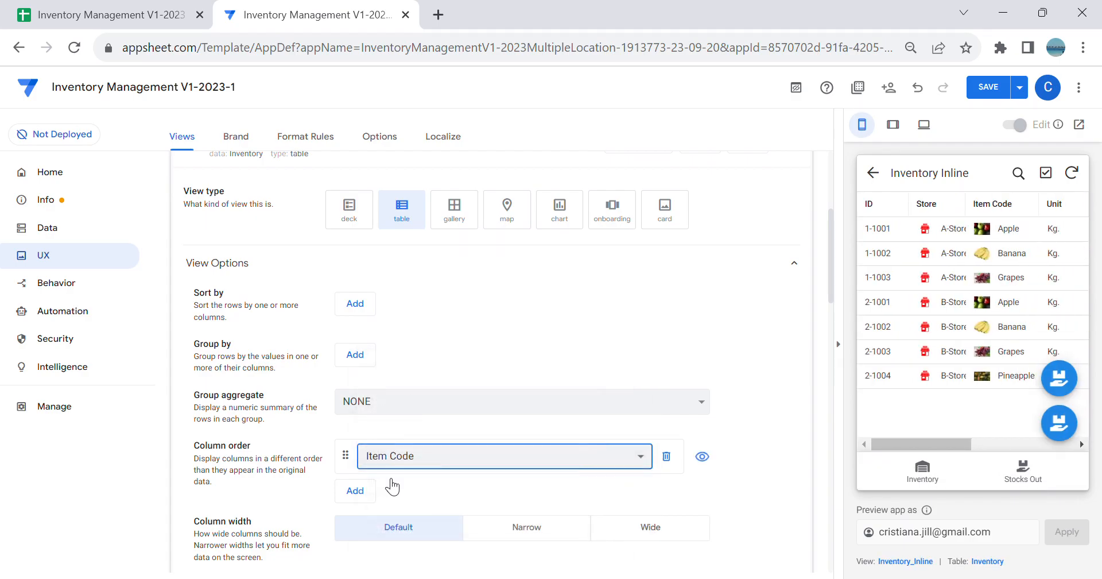
left_click(357, 490)
left_click(374, 488)
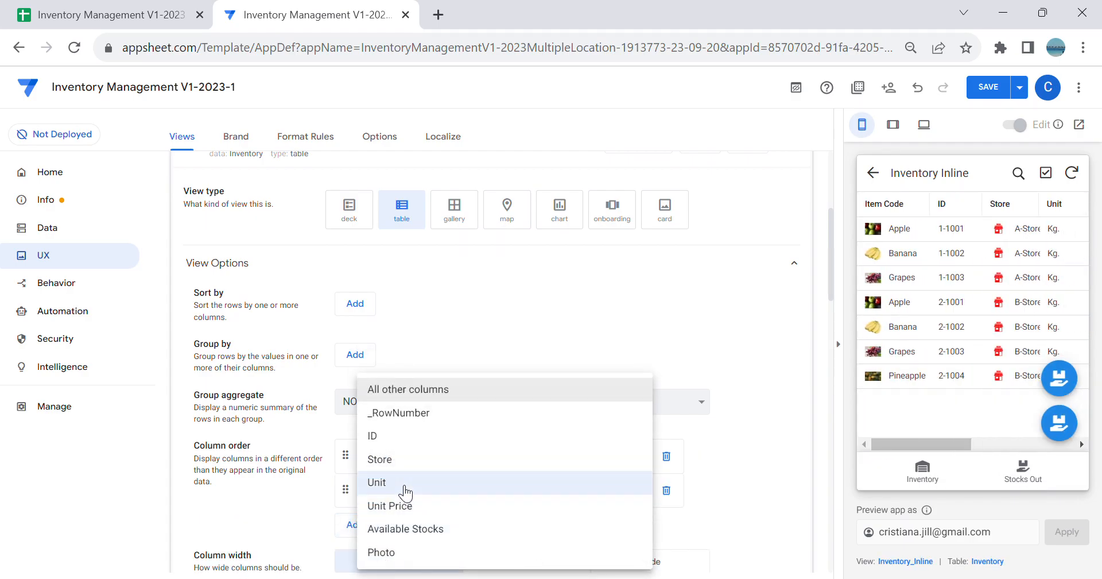
left_click(405, 488)
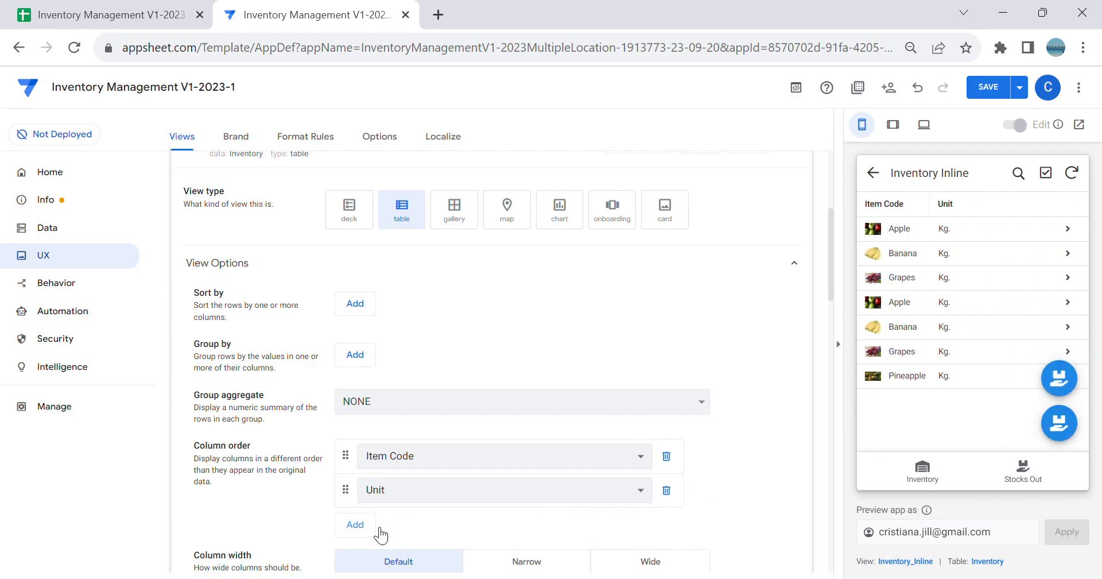
left_click(373, 525)
left_click(388, 533)
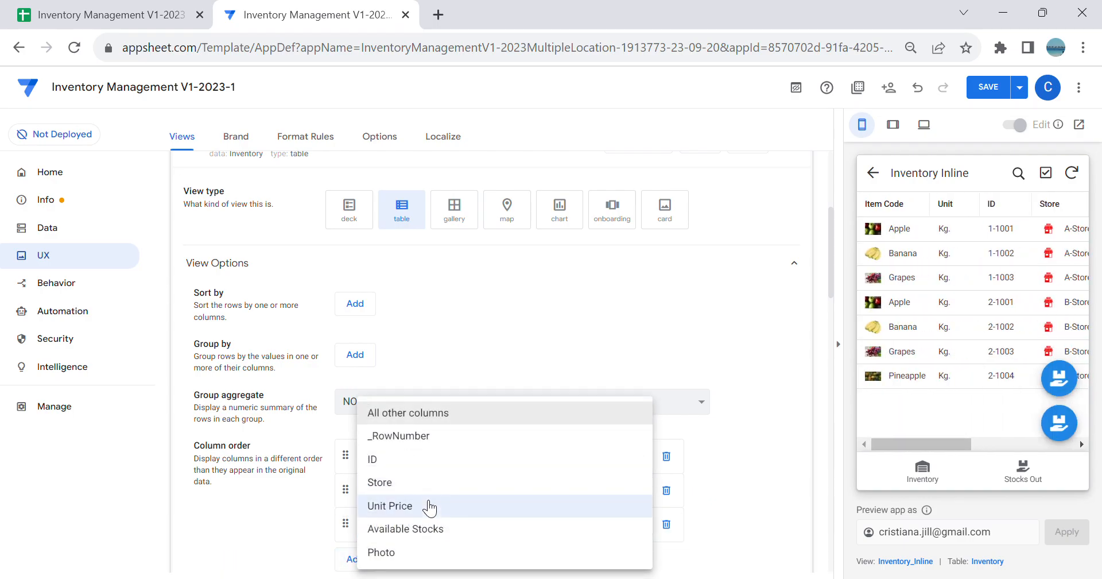
left_click(430, 506)
Step: Undo the column order changes in the Inventory_Inline view
scroll(583, 445, "up", 3)
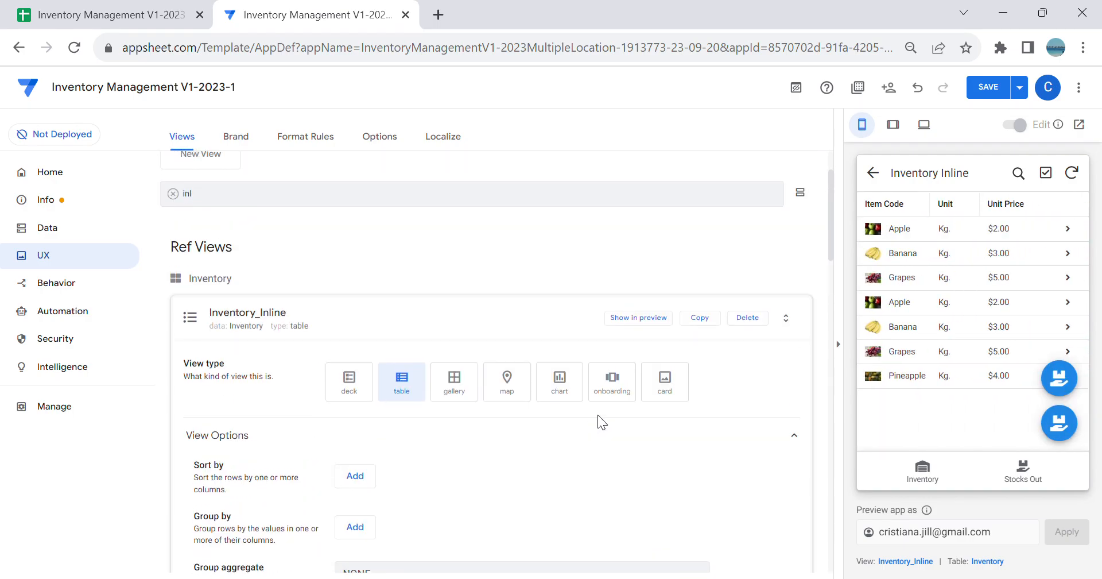
scroll(584, 405, "down", 2)
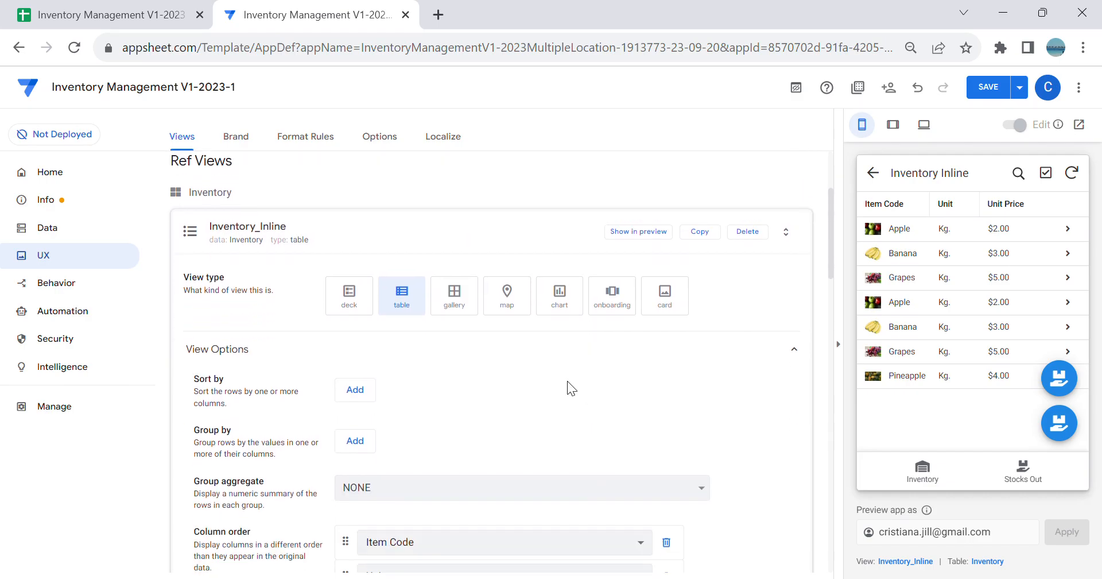
left_click(925, 87)
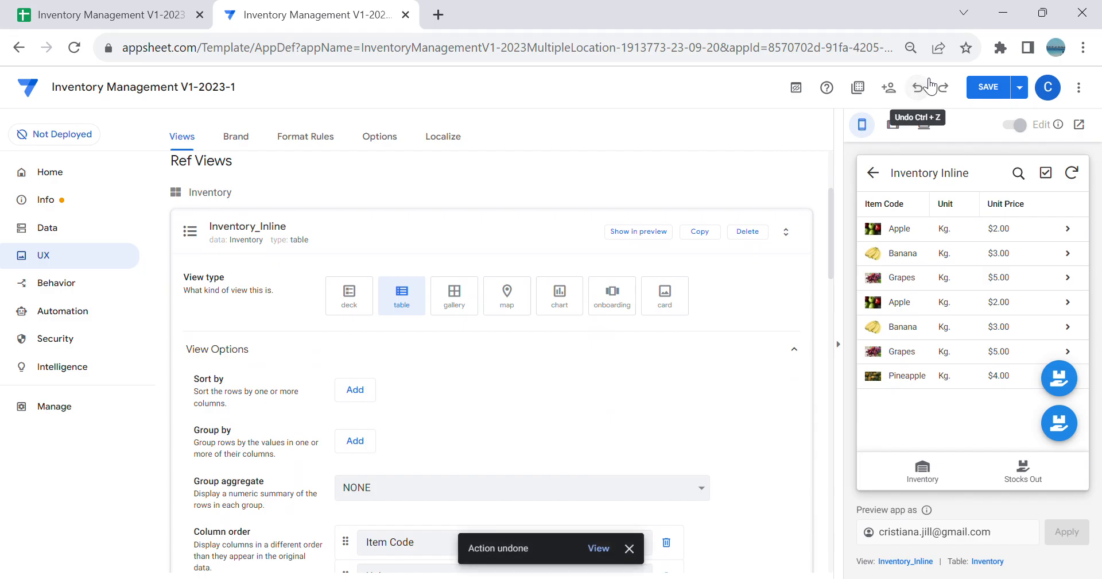
left_click(926, 86)
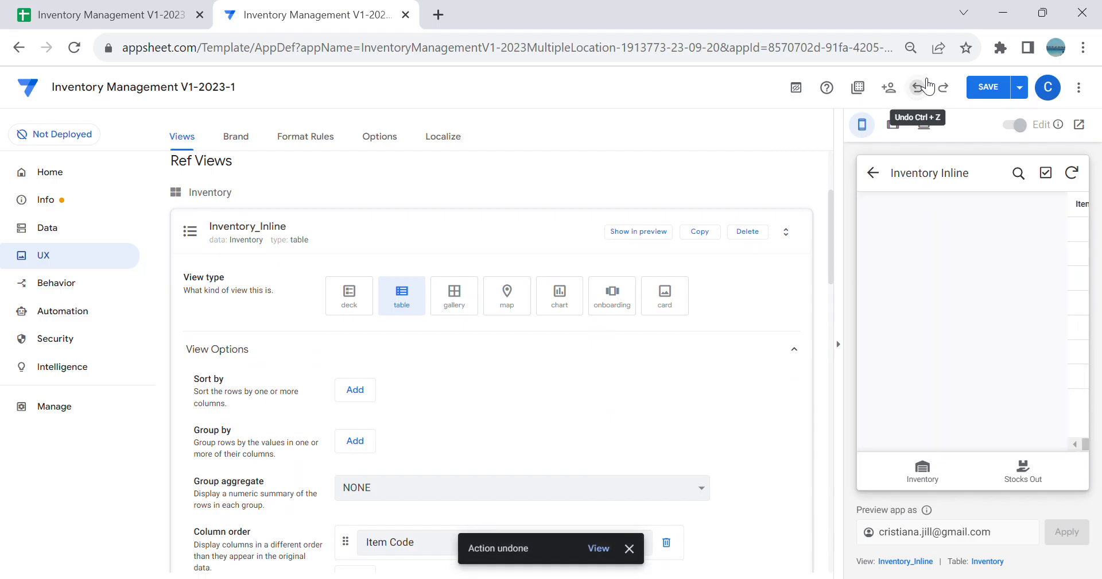
left_click(926, 87)
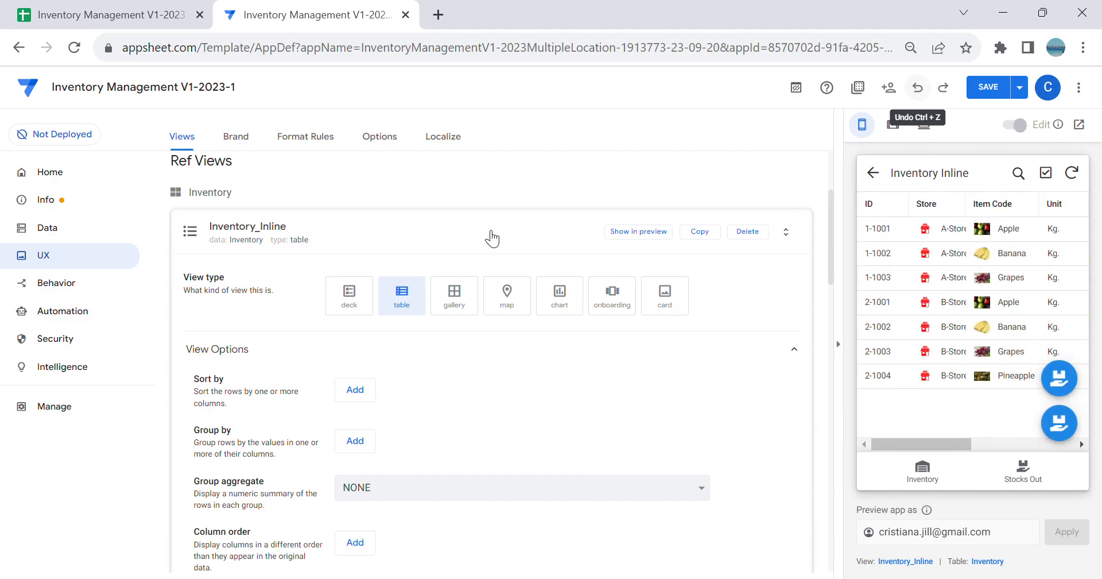
Step: Open the Stocks Out Log_Inline view and add Item Code, QTY and Total Amount to its column order
left_click(390, 234)
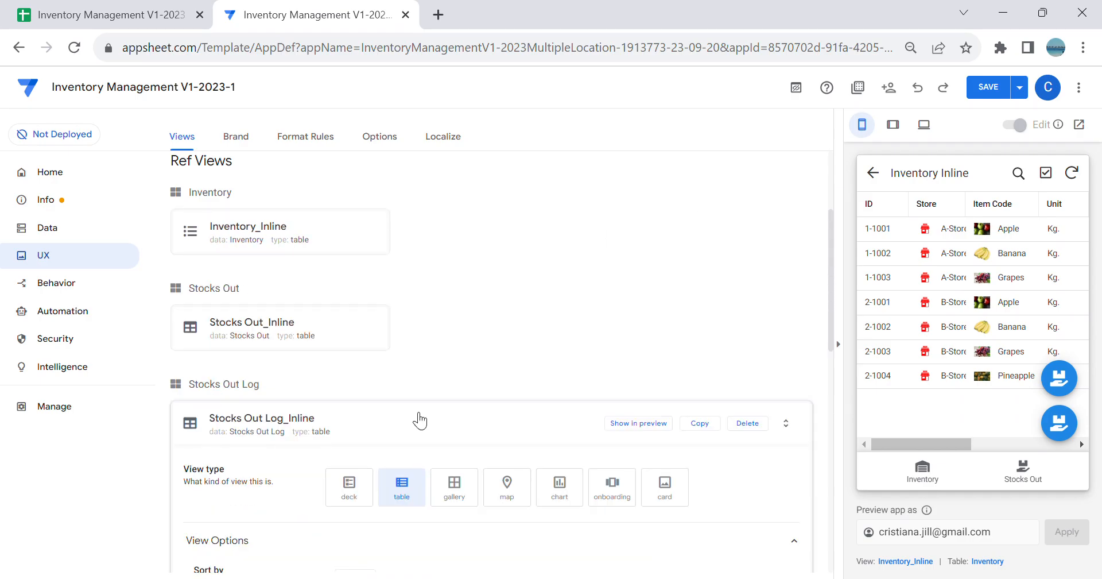
scroll(330, 413, "down", 3)
scroll(325, 404, "up", 3)
scroll(440, 391, "down", 5)
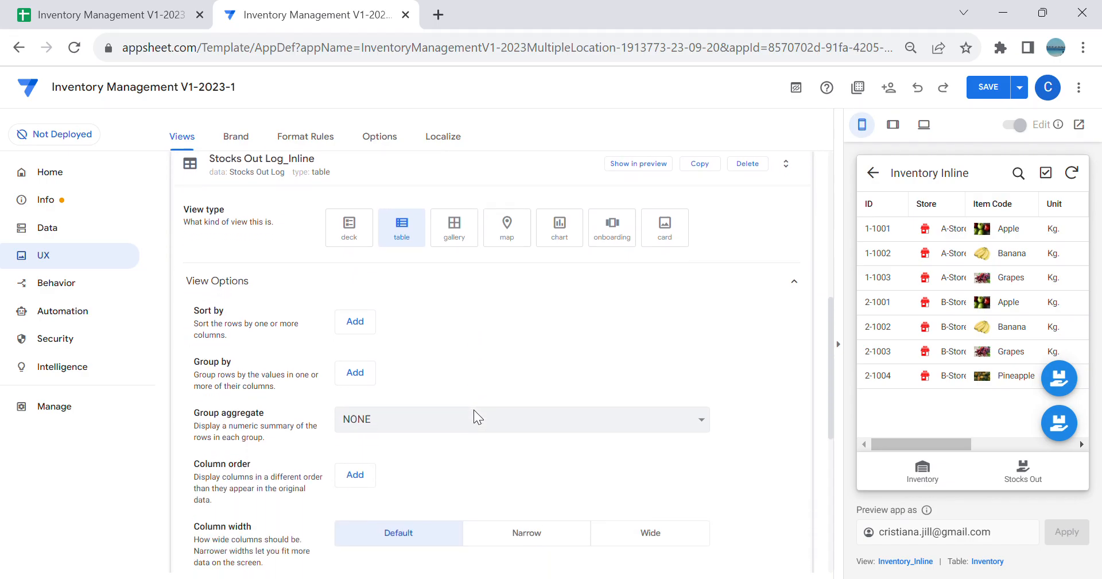
left_click(354, 475)
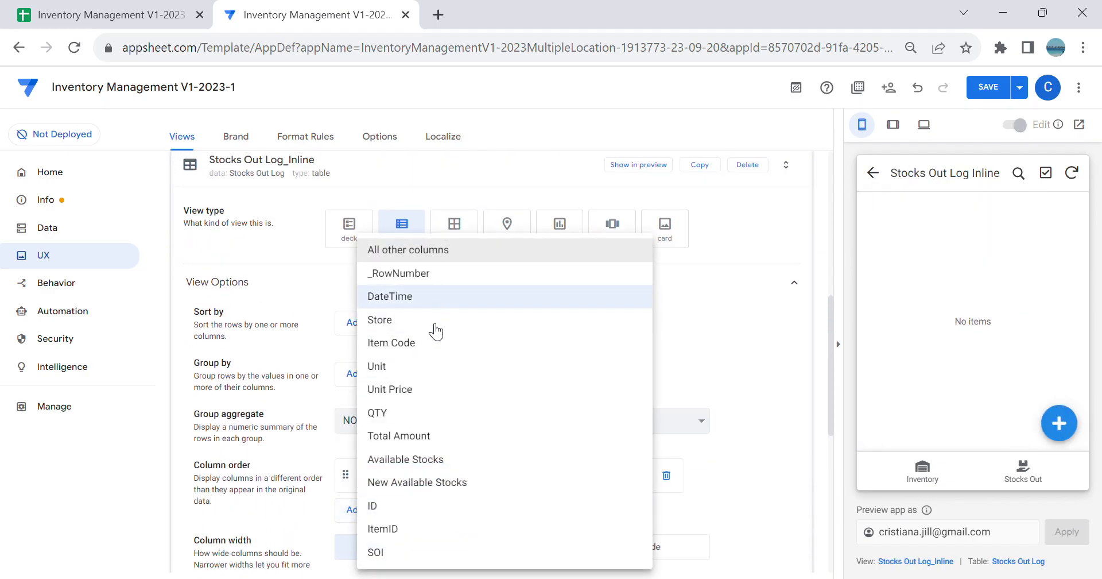
left_click(432, 352)
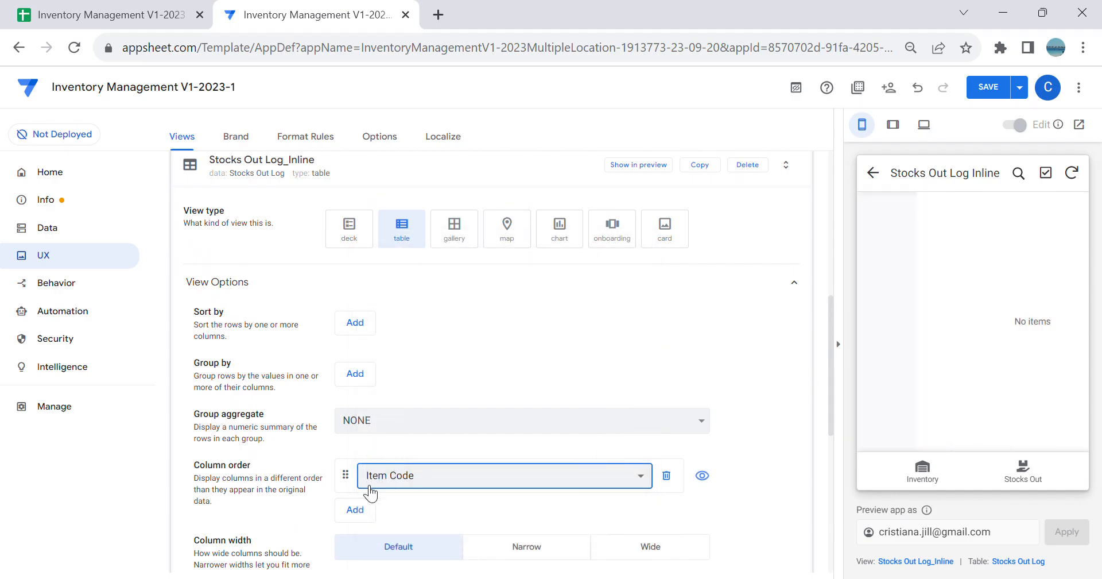
left_click(362, 511)
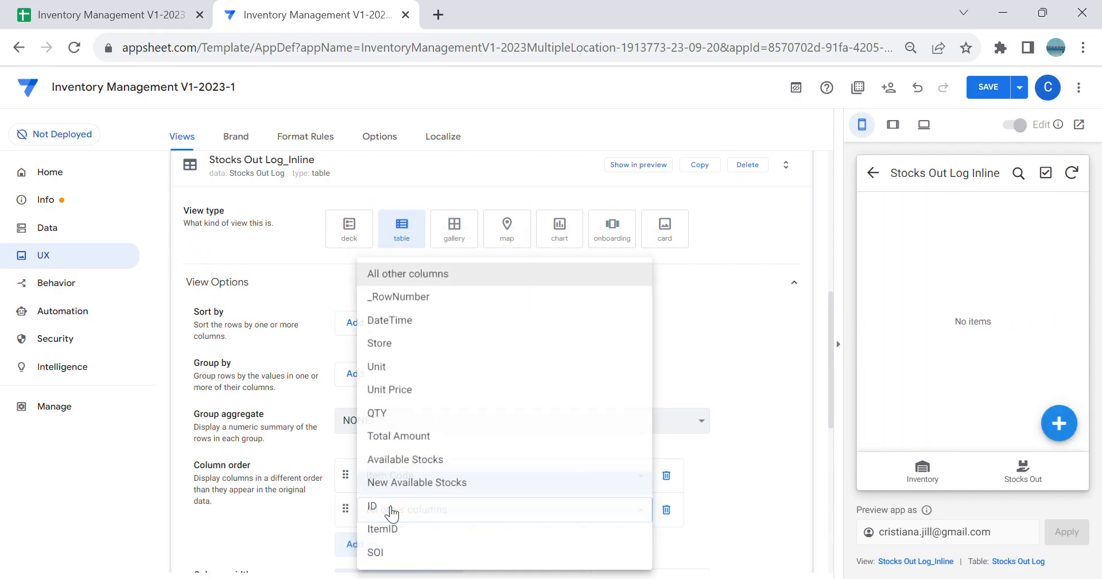
left_click(424, 413)
left_click(354, 544)
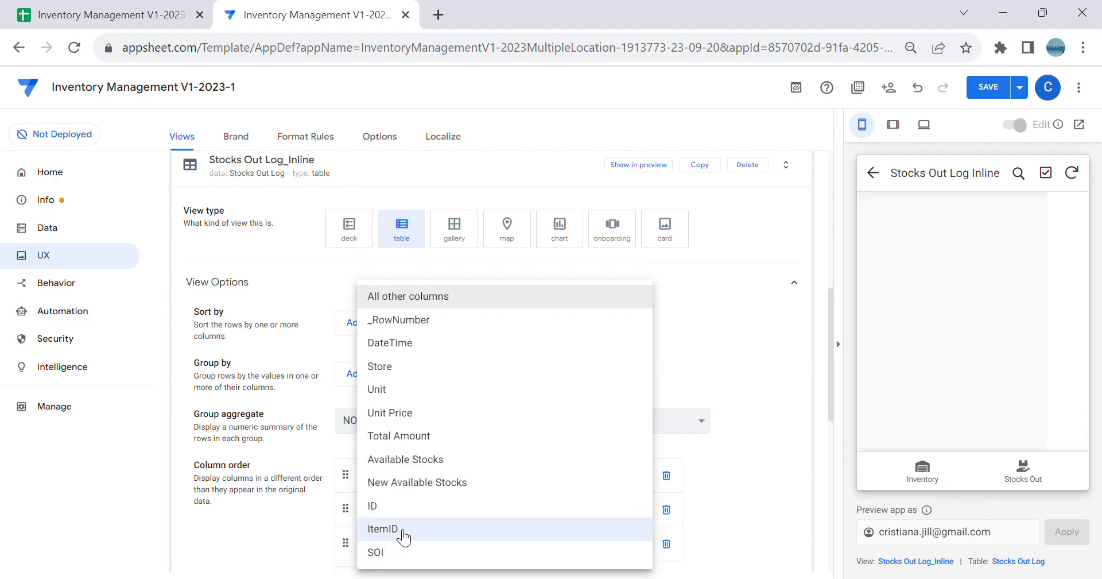
left_click(437, 435)
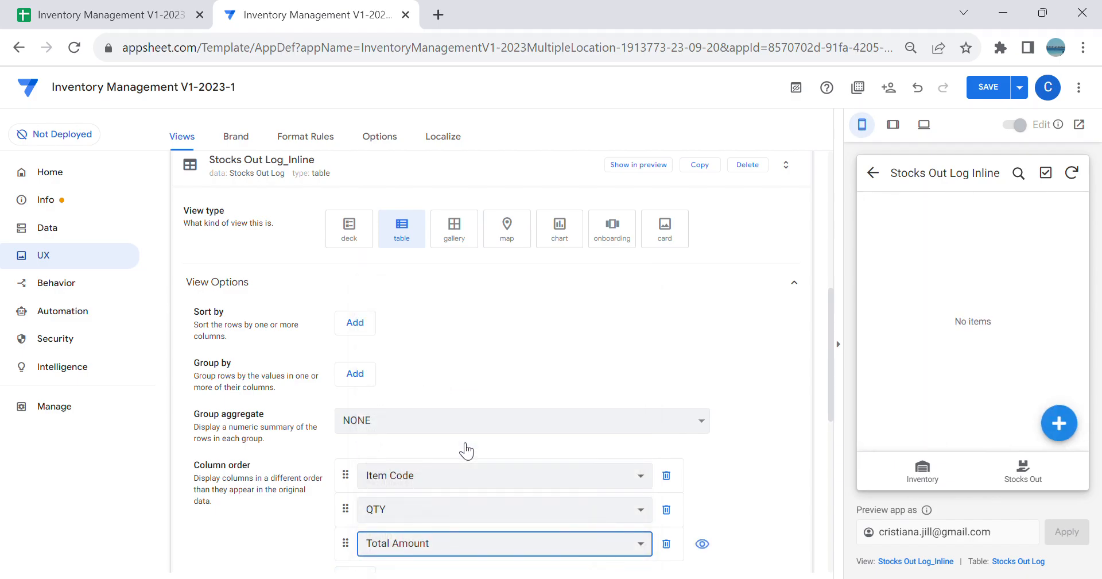
Step: Add Unit and Unit Price to the Stocks Out Log_Inline column order and move Total Amount to the end
scroll(373, 525, "down", 2)
left_click(359, 492)
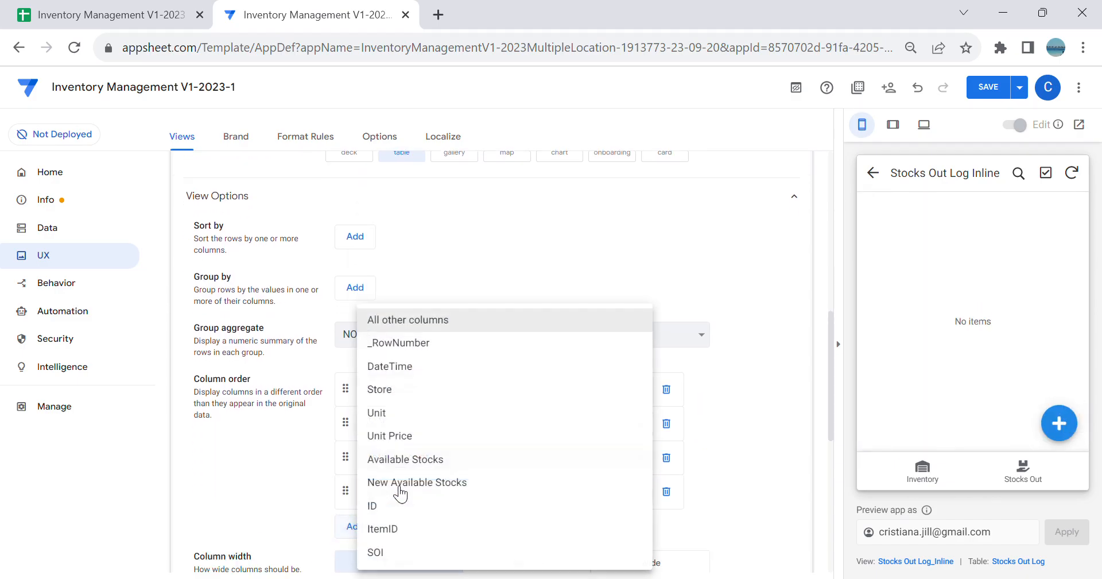
left_click(413, 419)
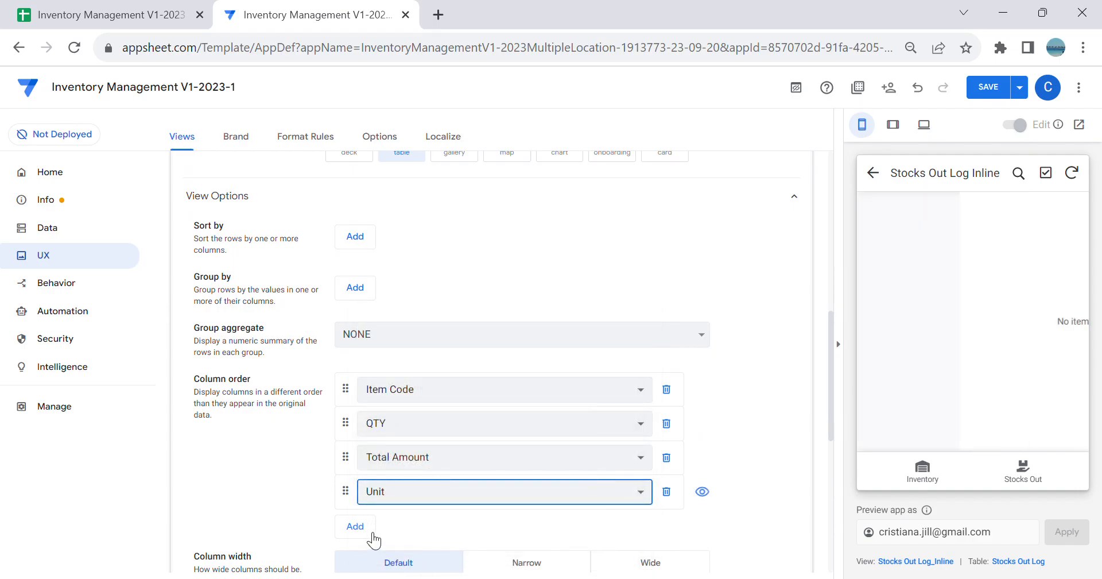
left_click(368, 528)
left_click(426, 440)
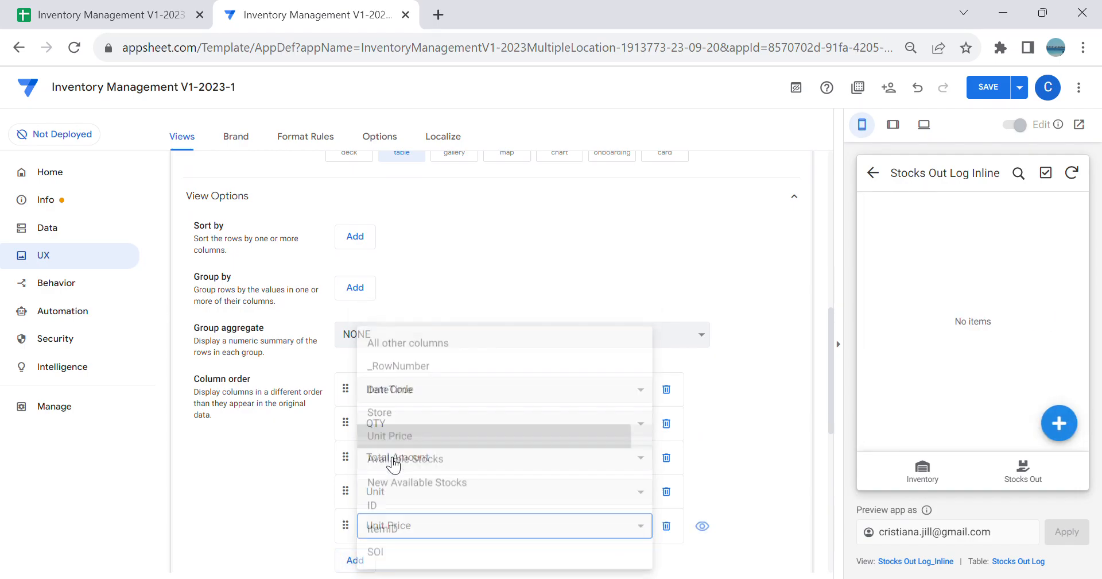
left_click_drag(347, 459, 377, 528)
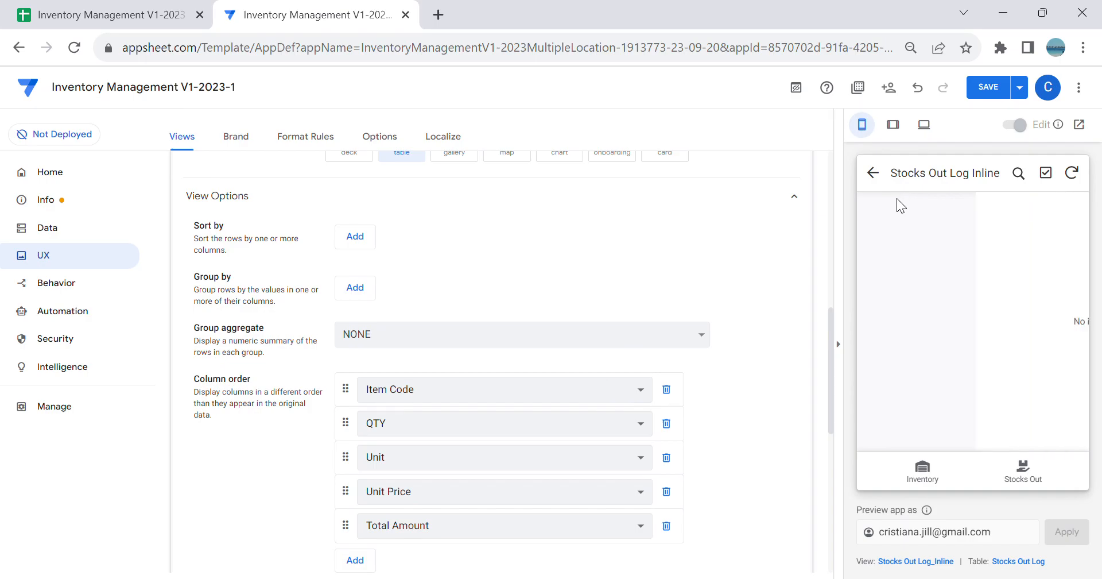
Step: Save the app and start a new line in a new A-Store Stocks Out record in the preview
left_click(873, 174)
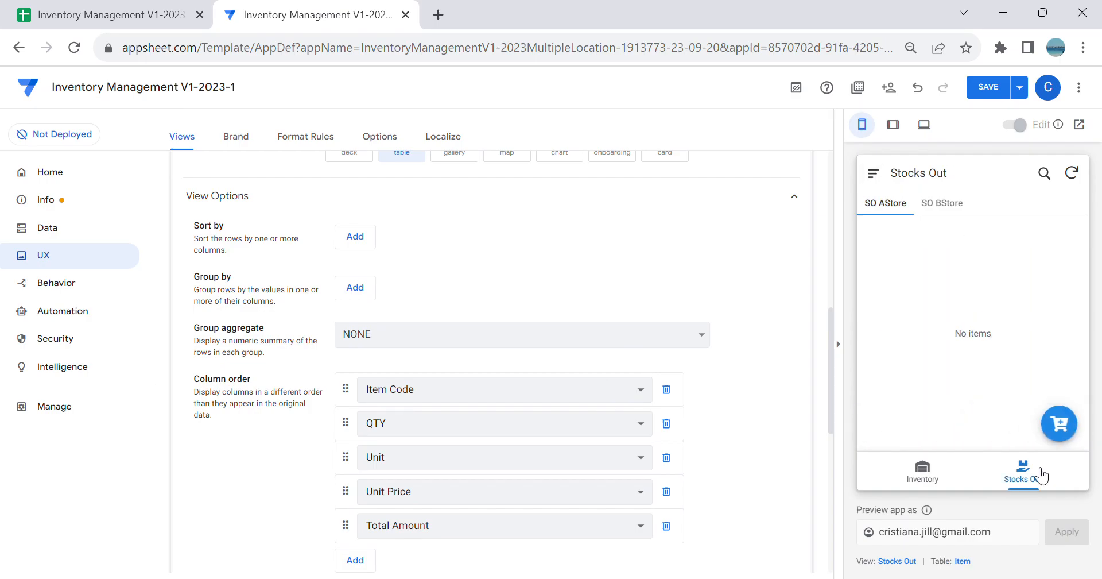
left_click(993, 96)
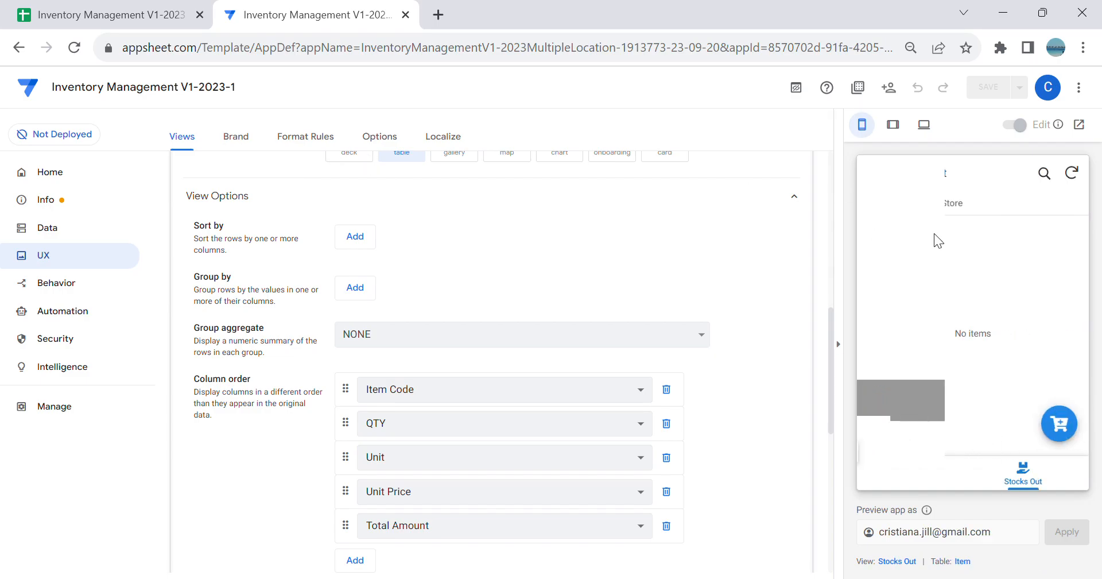
left_click(1072, 430)
scroll(1022, 377, "down", 2)
scroll(1007, 402, "up", 3)
Step: Choose Apple as the new line's Item Code and set its QTY to 50
left_click(941, 400)
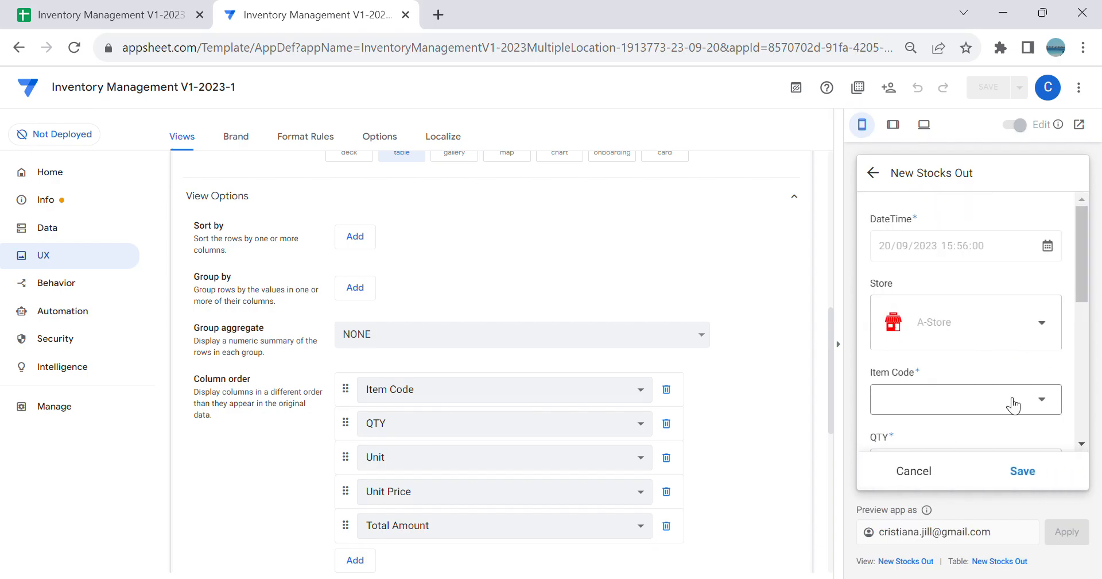
left_click(991, 270)
scroll(939, 404, "down", 5)
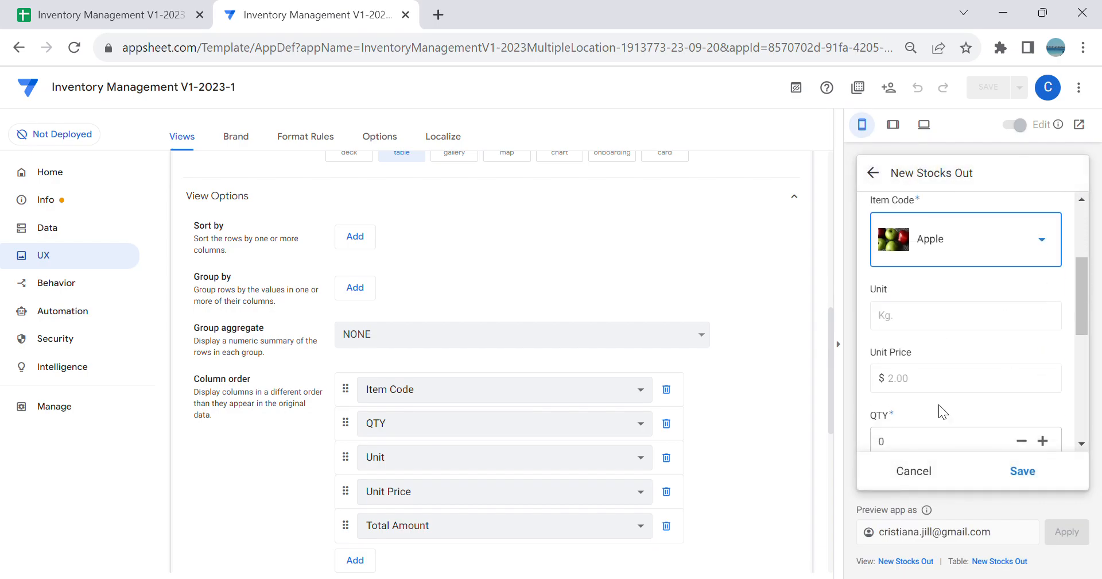
left_click(933, 367)
type("50")
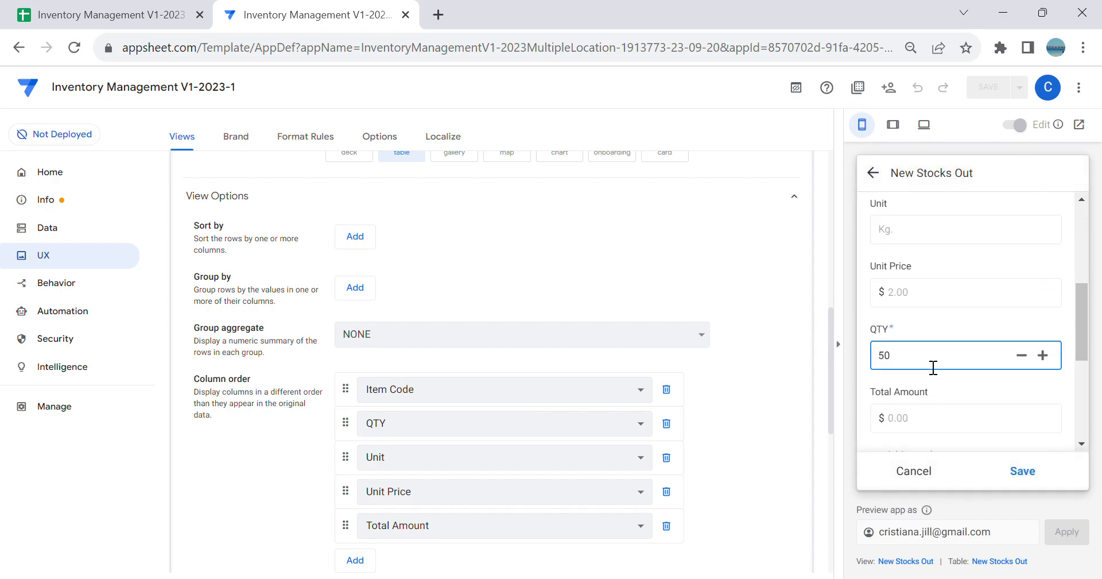
Step: Save the Apple line and add a Banana line with a QTY of 50 to the A-Store Stocks Out record
scroll(1018, 309, "down", 3)
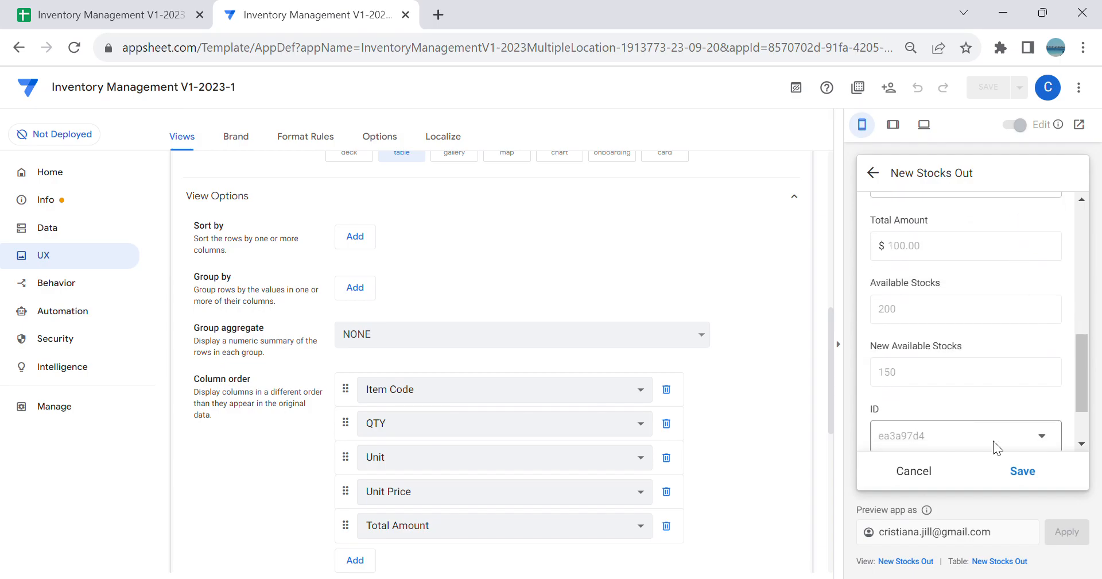
left_click(1023, 471)
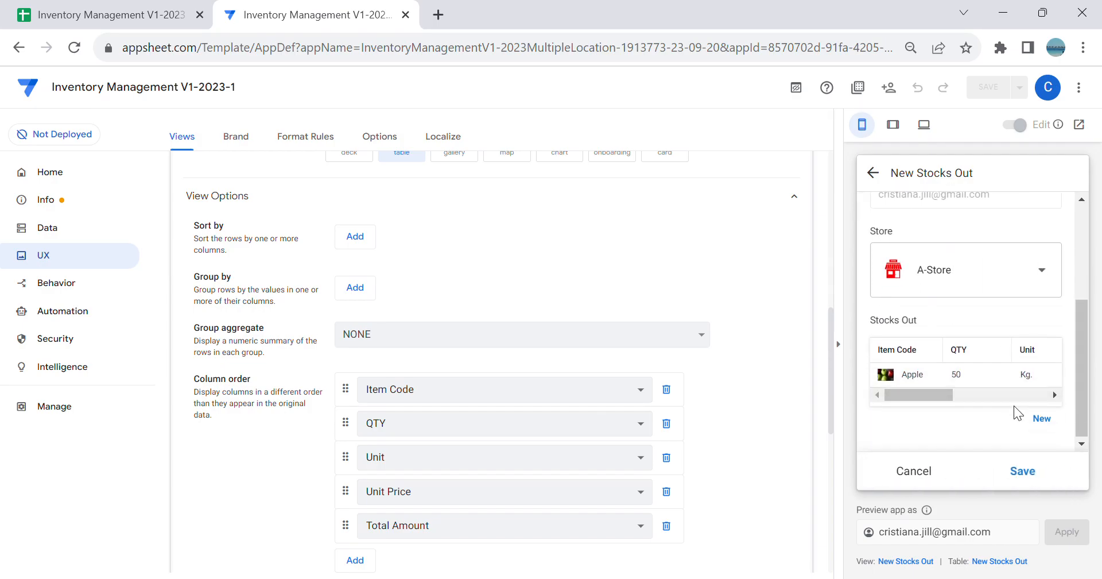
left_click(1051, 422)
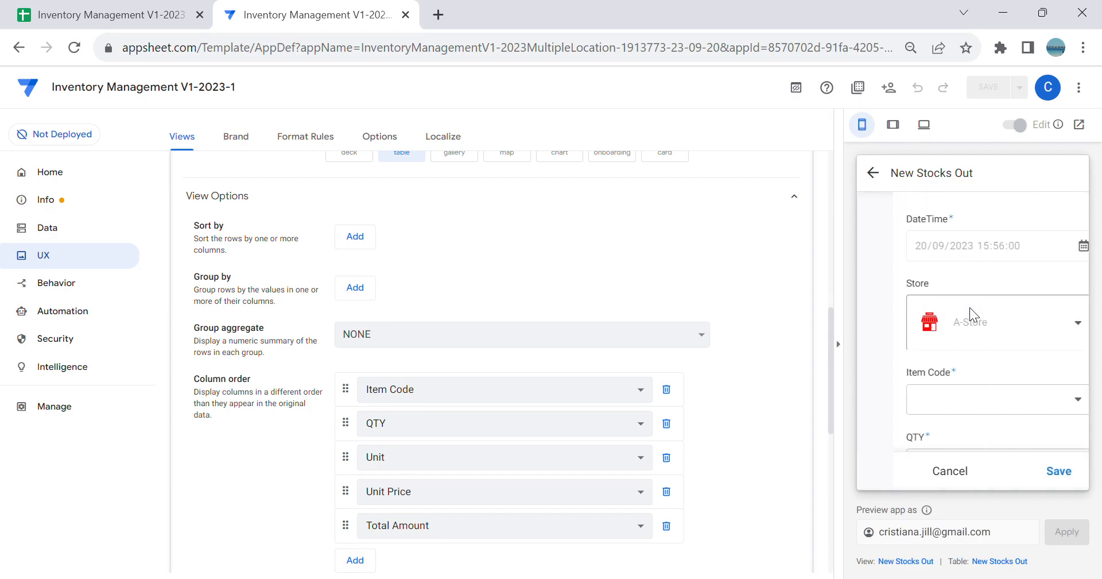
left_click(1009, 397)
left_click(947, 303)
scroll(1002, 365, "down", 2)
left_click(967, 365)
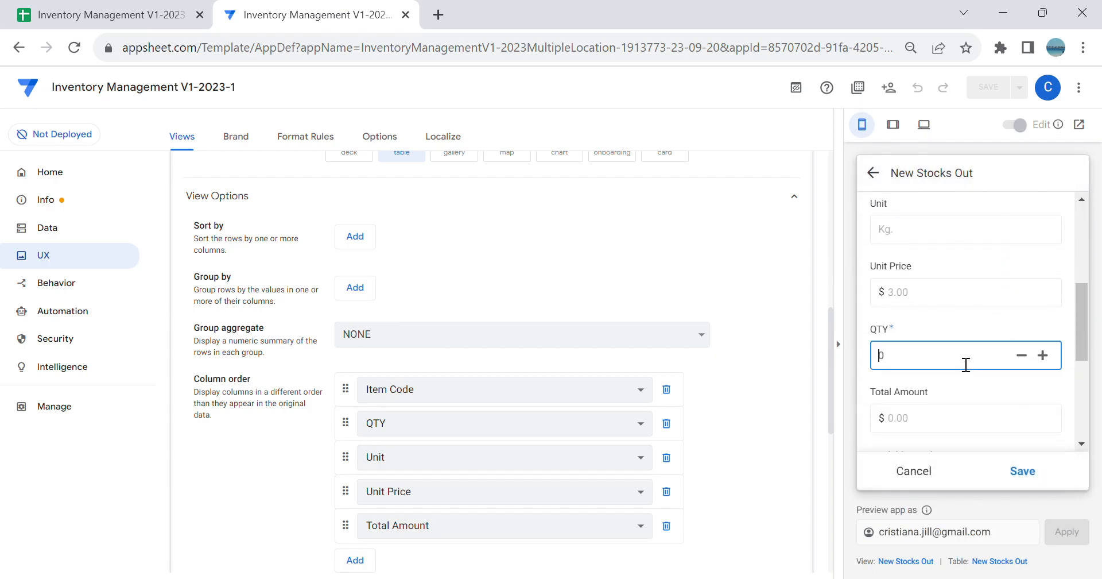
type("50")
left_click(1013, 469)
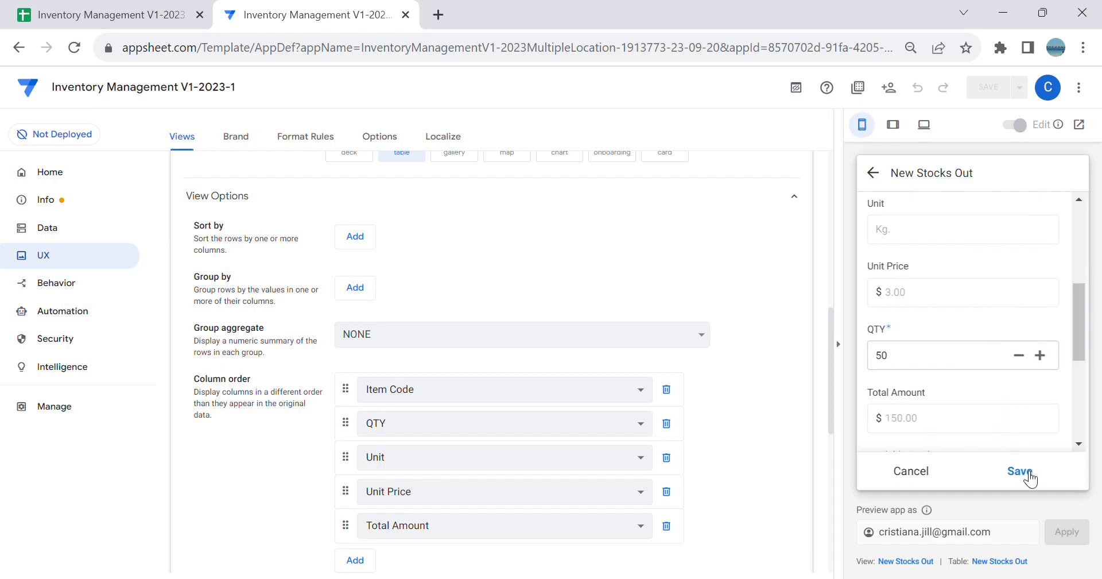
Step: Add a Grapes line with a QTY of 50 to the same Stocks Out record and save the line
scroll(1033, 380, "down", 2)
left_click(1042, 415)
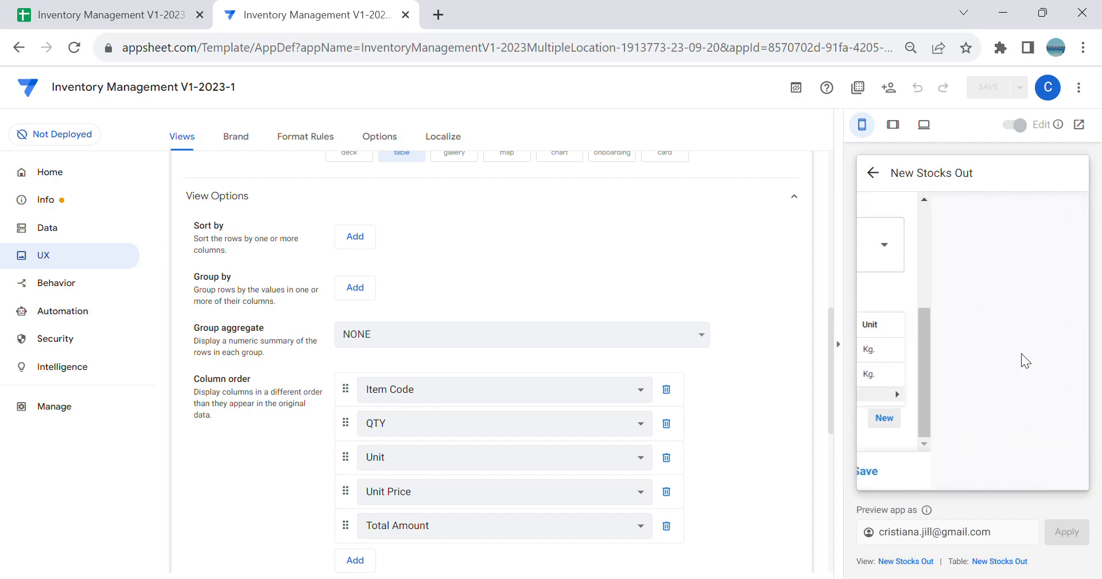
scroll(1005, 342, "down", 2)
left_click(1001, 312)
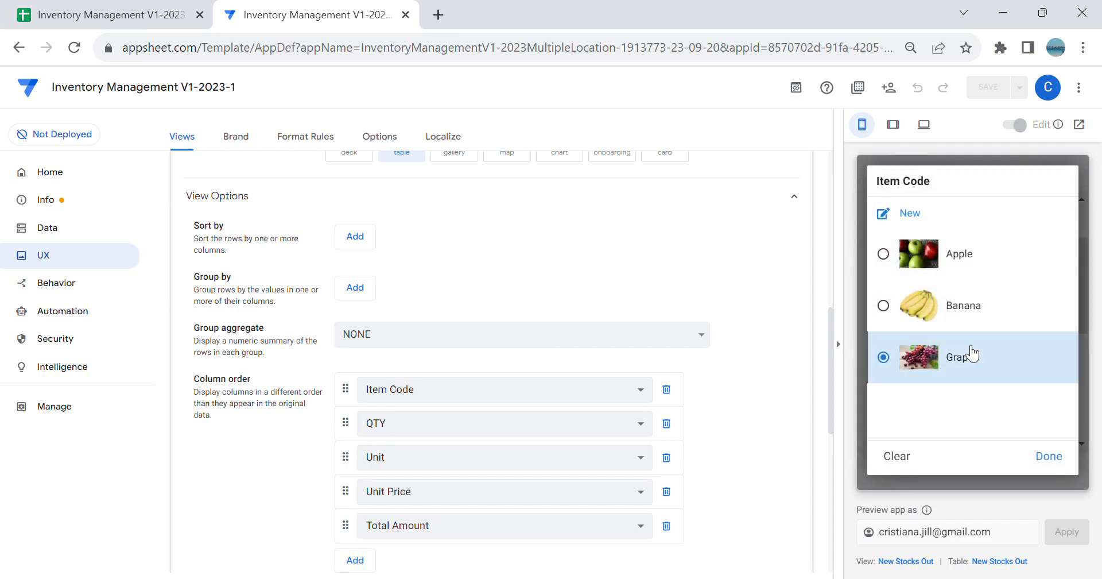
left_click(967, 352)
scroll(1002, 392, "down", 3)
left_click(951, 357)
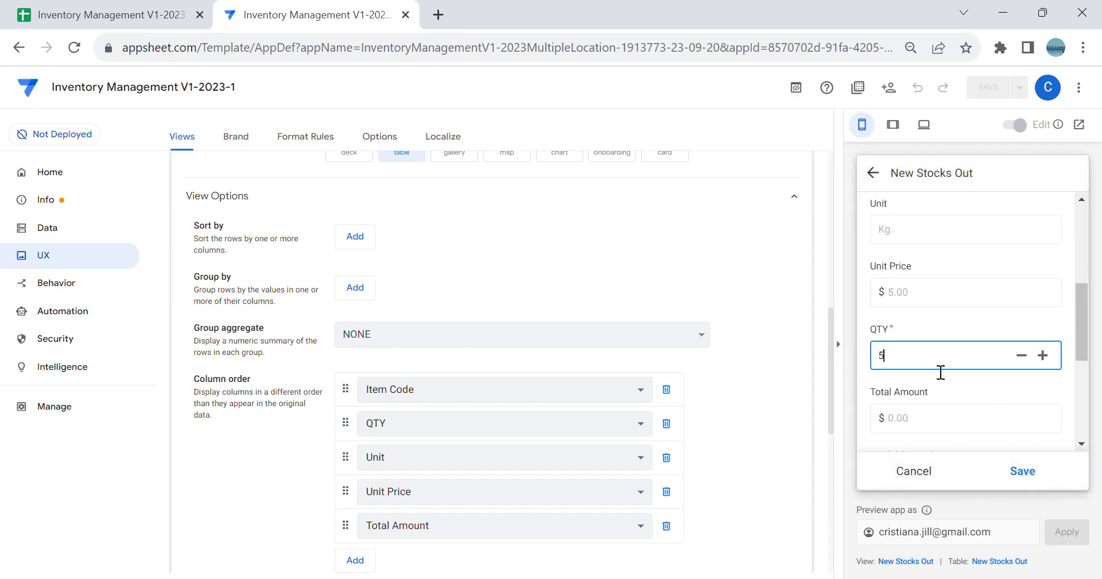
key("Return")
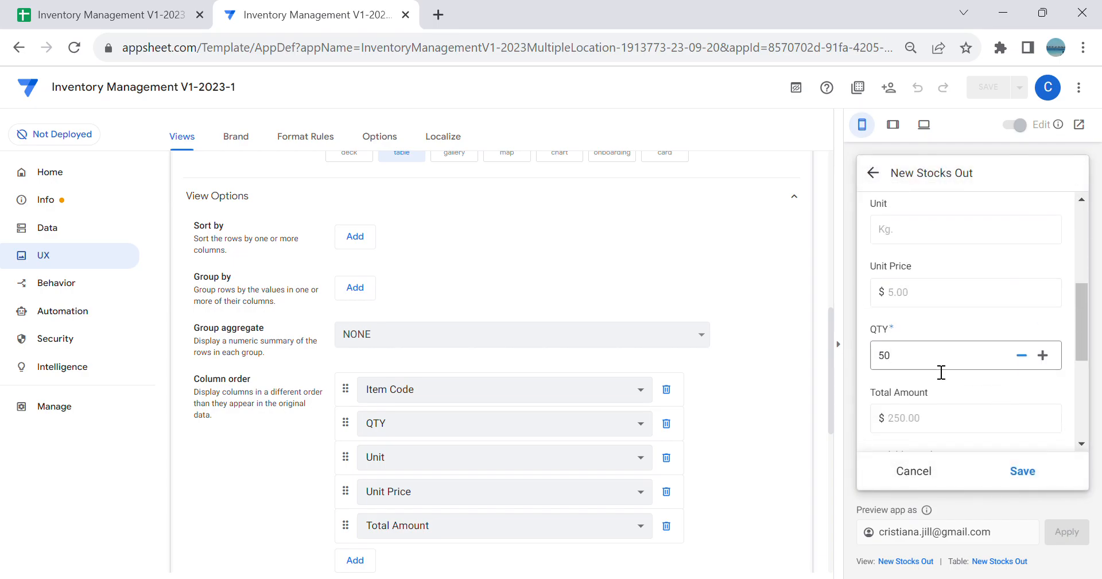
left_click(1033, 472)
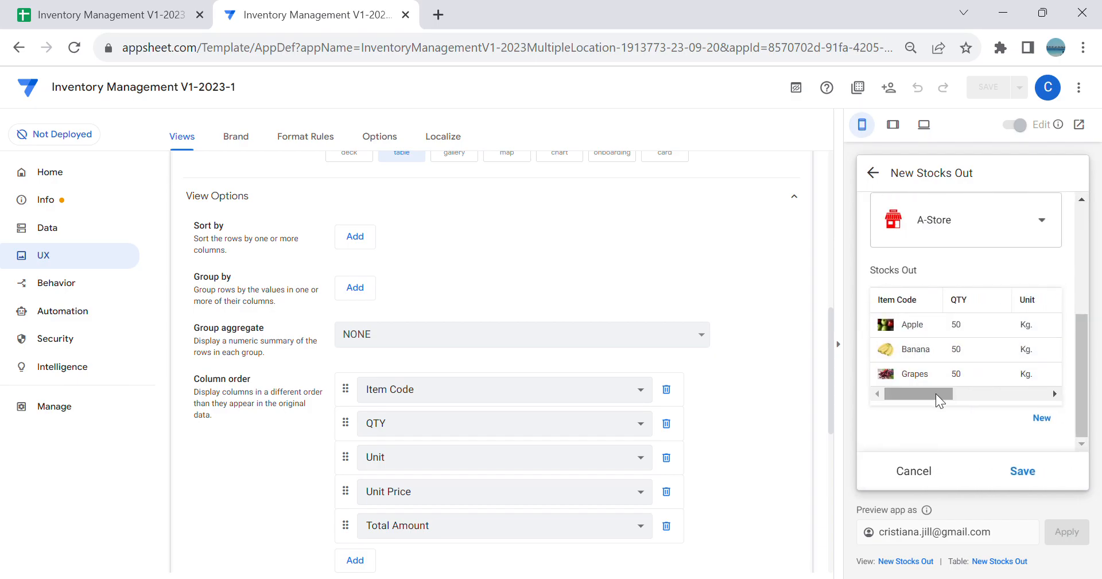
Step: Save the A-Store Stocks Out record and check the items' Available Stocks in the AStore inventory
left_click_drag(945, 388, 859, 414)
left_click(1023, 471)
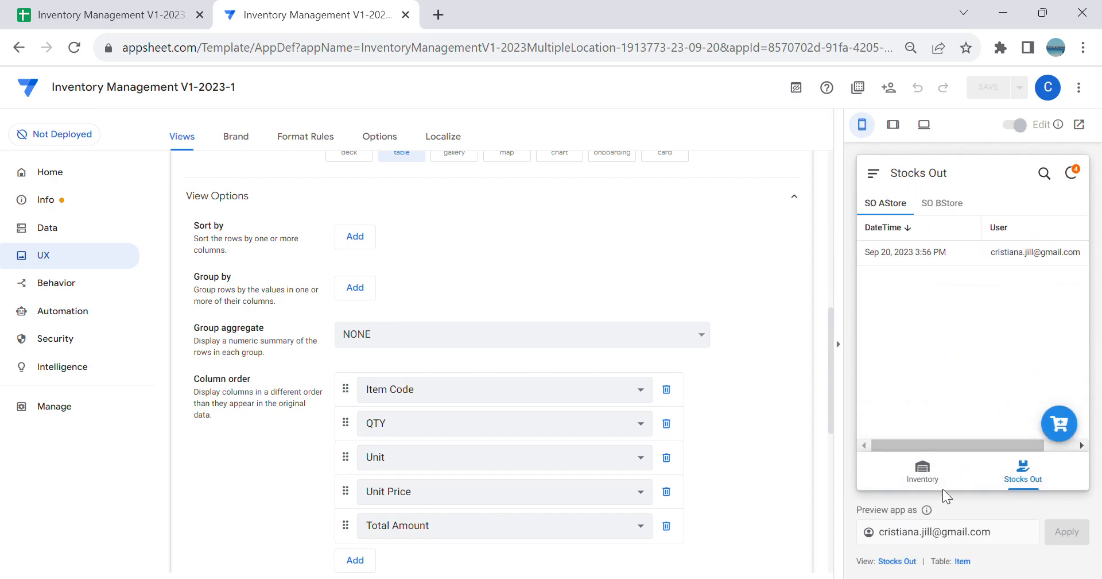
left_click(924, 475)
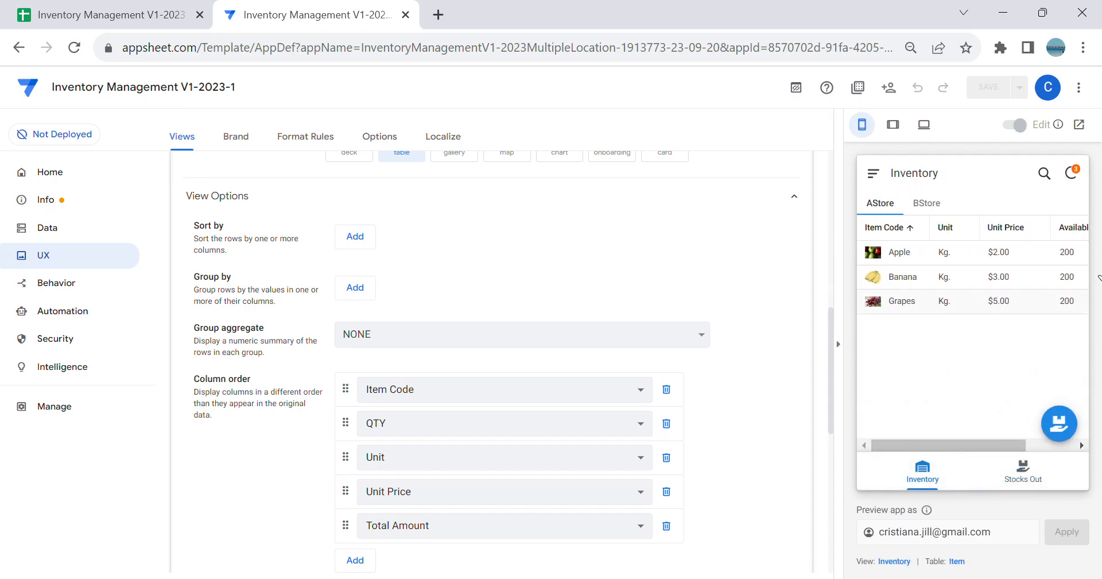
left_click_drag(997, 441, 1017, 439)
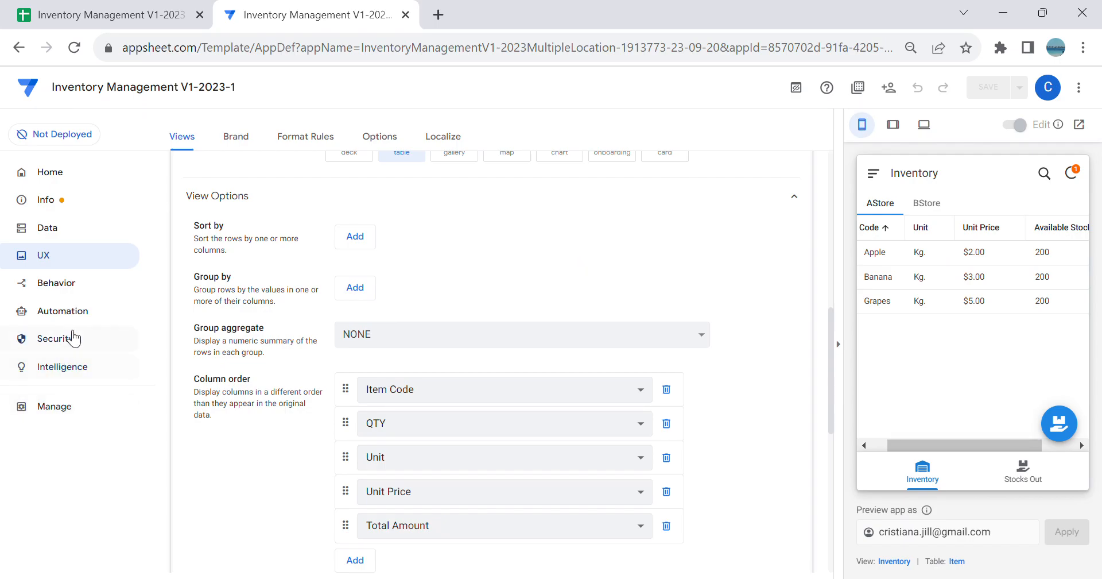
Step: Review the app's Offline/Sync behavior settings down to Quick sync, and return to the data tables
left_click(85, 297)
left_click(258, 136)
scroll(379, 286, "down", 8)
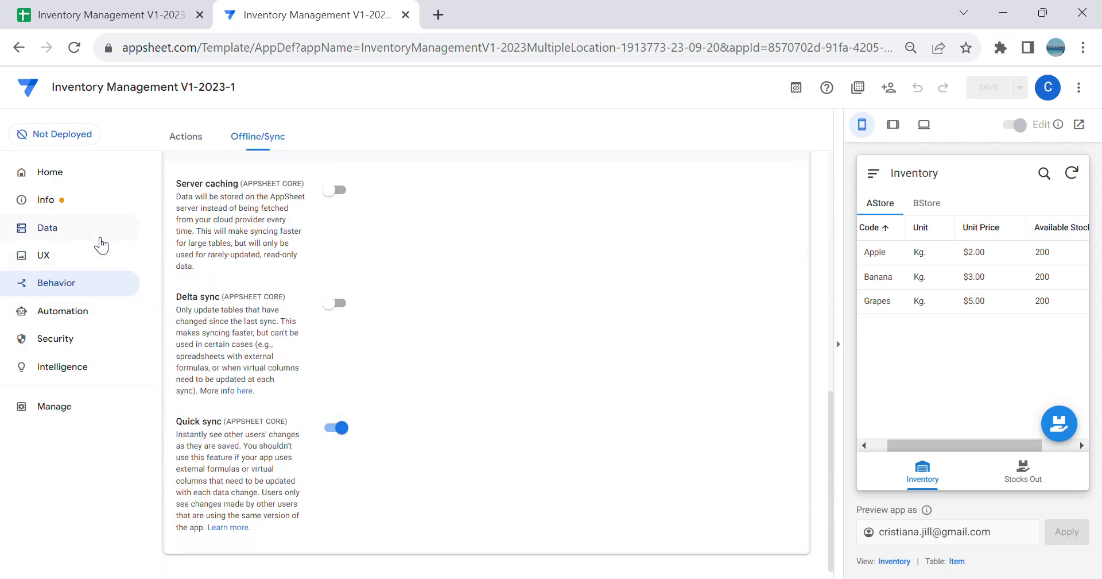
left_click(96, 237)
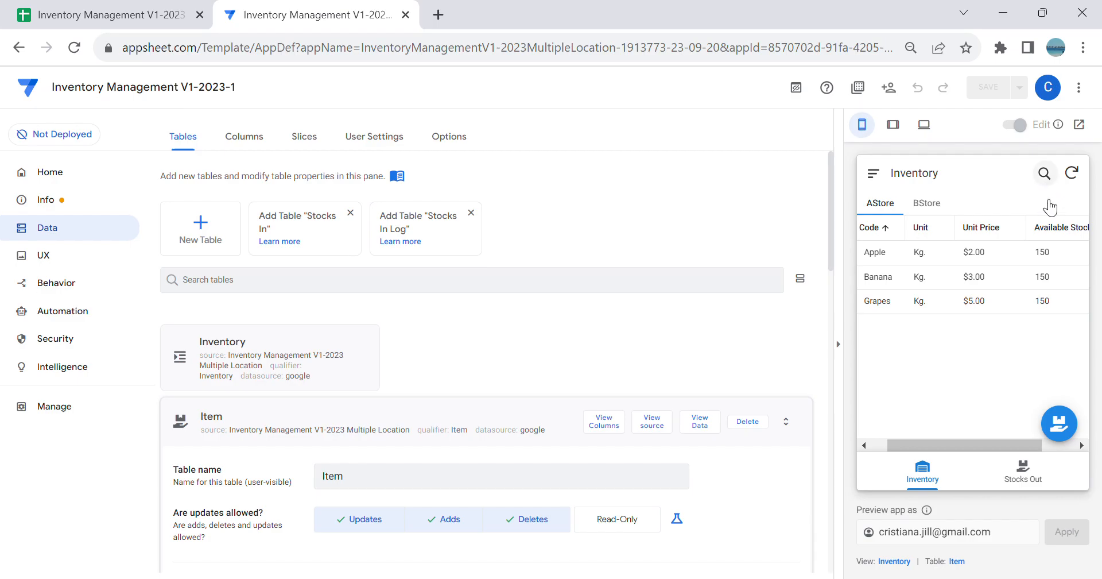
Step: Open the Stocks Out view in the app preview and inspect the item lines of the existing SO AStore record
left_click(1020, 476)
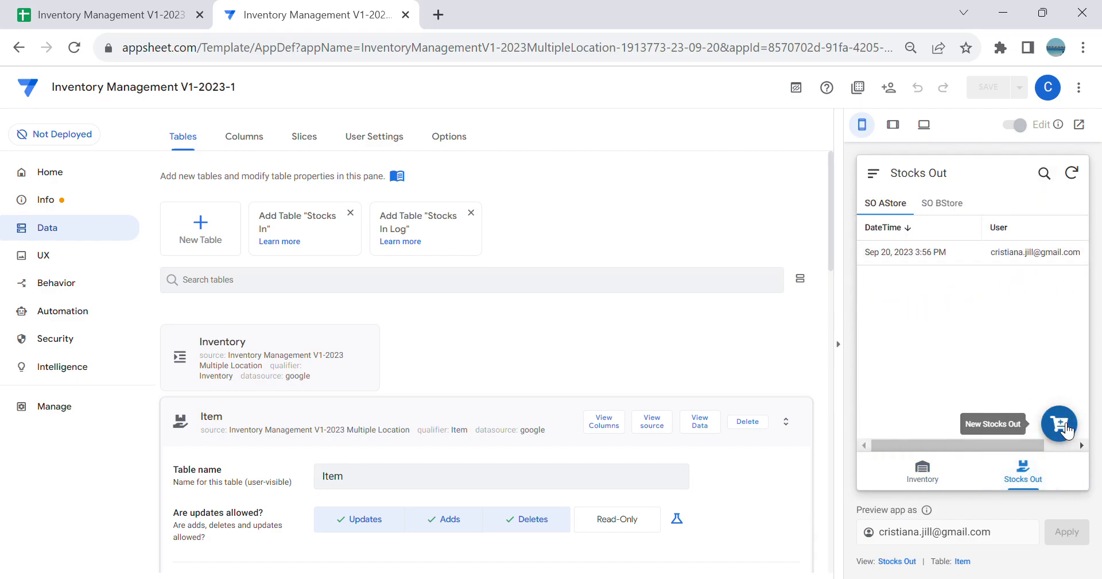
left_click(1059, 424)
scroll(976, 390, "down", 3)
scroll(970, 367, "up", 3)
left_click(873, 174)
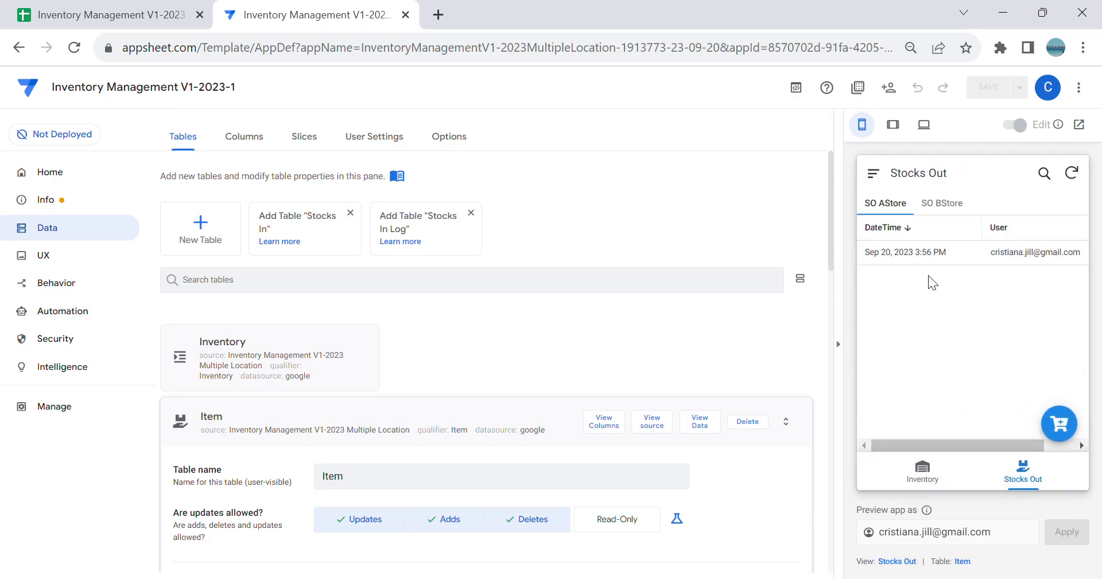
left_click(934, 253)
scroll(938, 273, "down", 3)
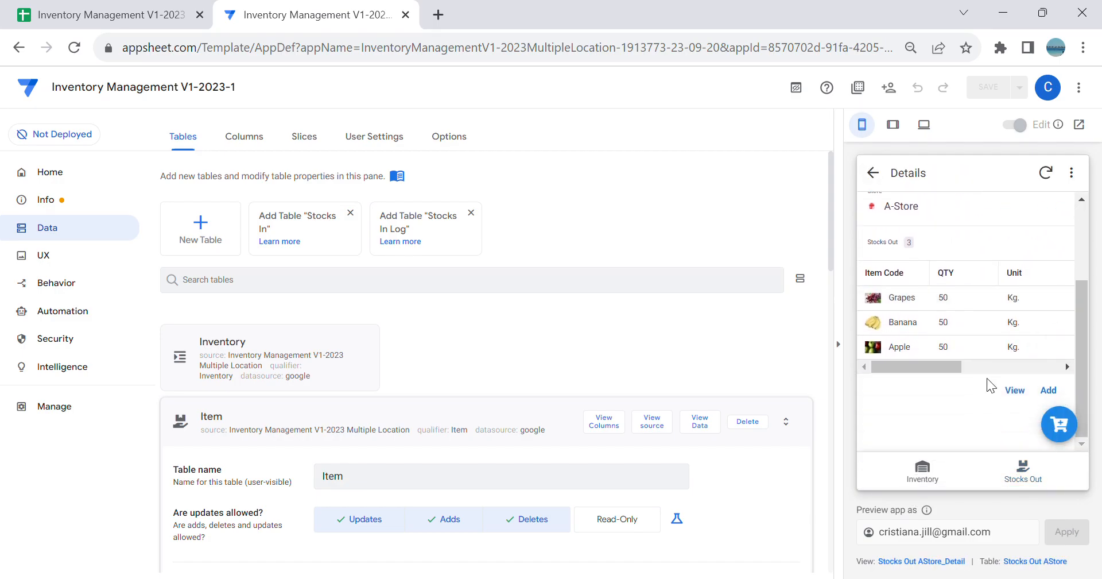
left_click(873, 172)
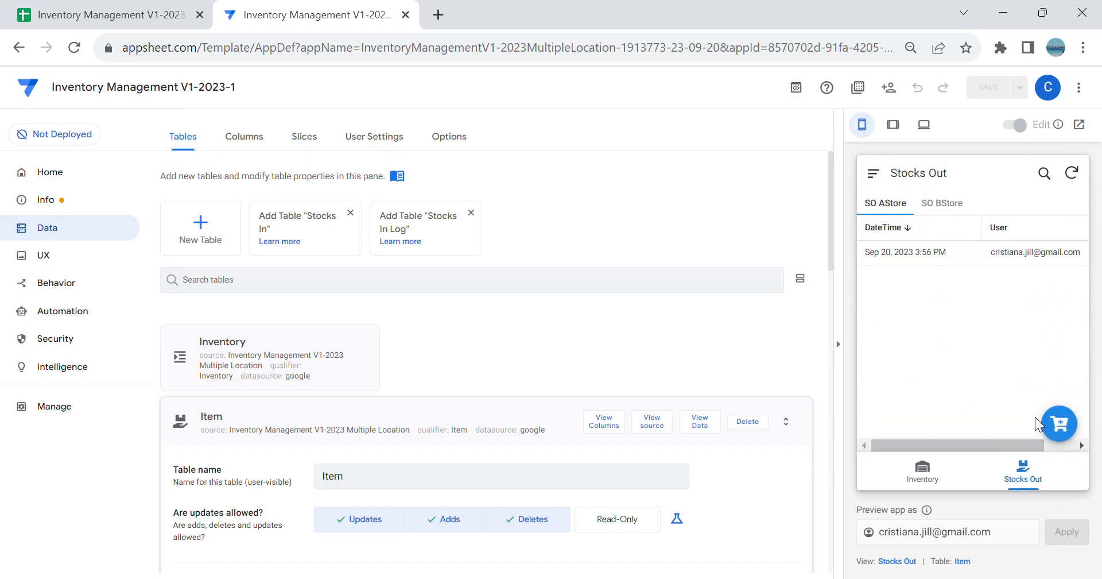
Step: Start a new Stocks Out record for A-Store and add an item line with Apple as the item code
left_click(1059, 424)
scroll(1027, 366, "down", 2)
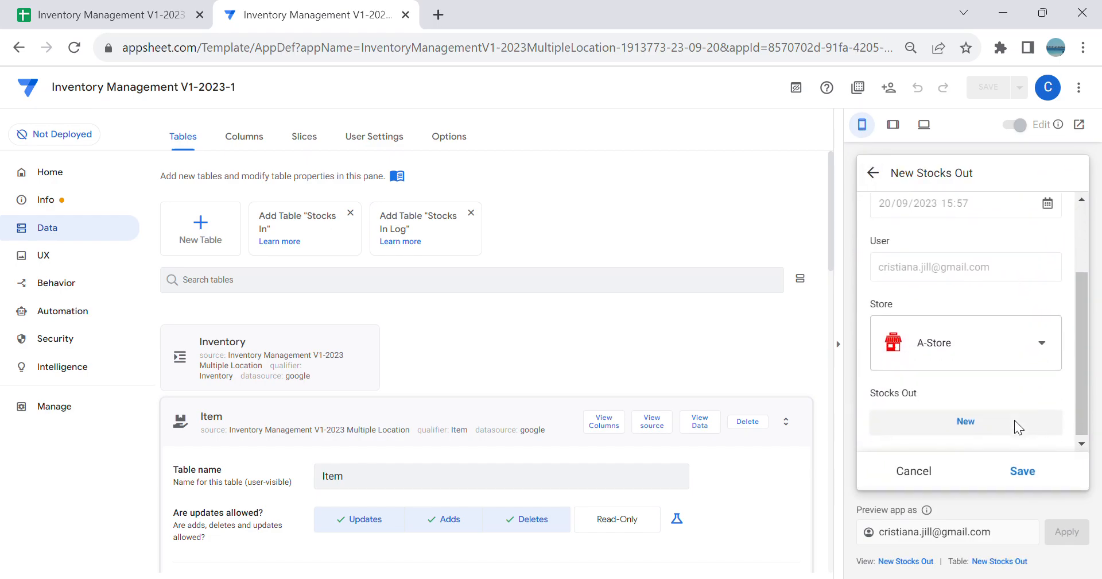
left_click(1014, 419)
left_click(1021, 399)
left_click(986, 258)
scroll(998, 299, "down", 3)
Step: Set the Apple line's QTY to 50 and save the line
left_click(965, 441)
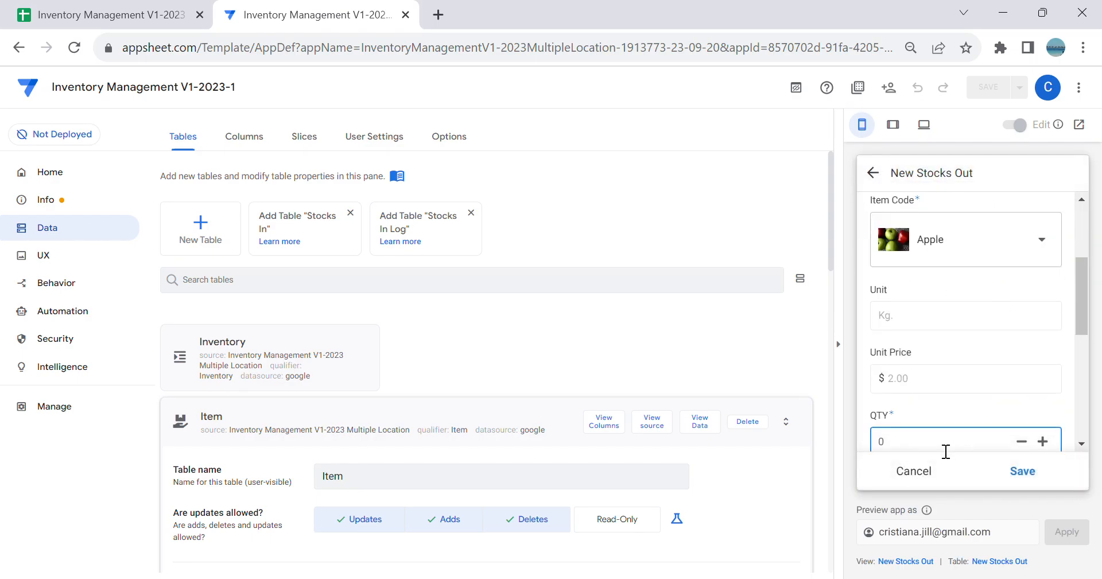
type("100")
scroll(949, 365, "down", 3)
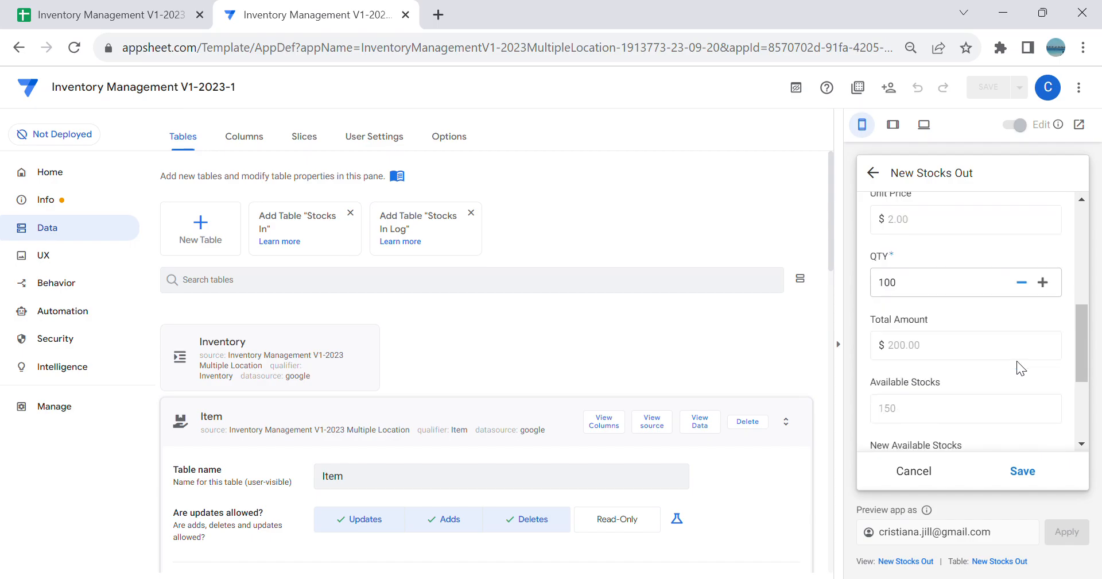
key("ctrl+a")
type("50")
left_click(1022, 471)
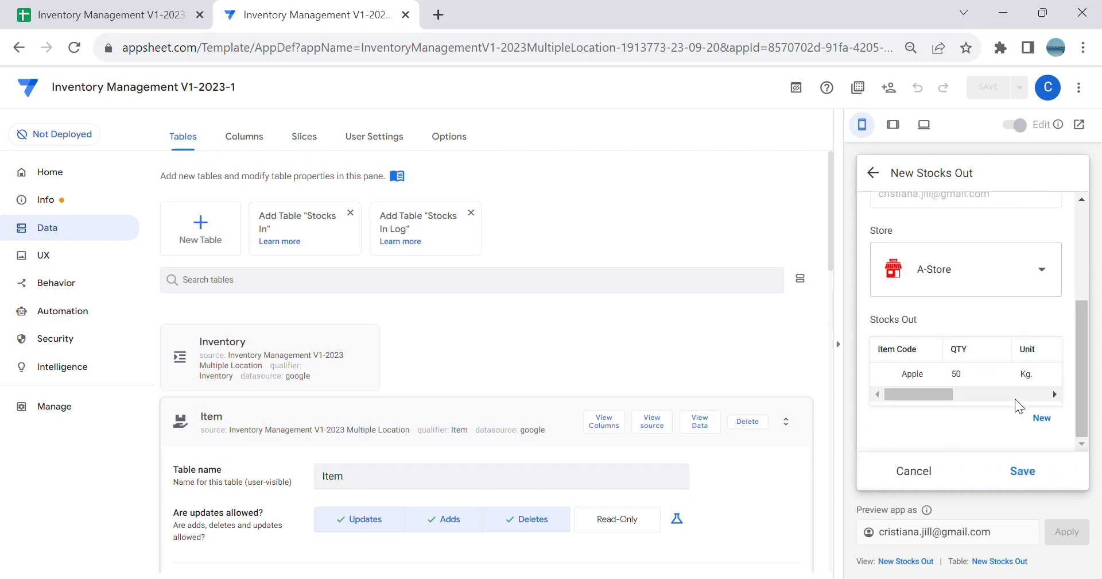
Step: Add a second item line for Grapes with QTY 50 to the A-Store record and save the line
left_click(1038, 417)
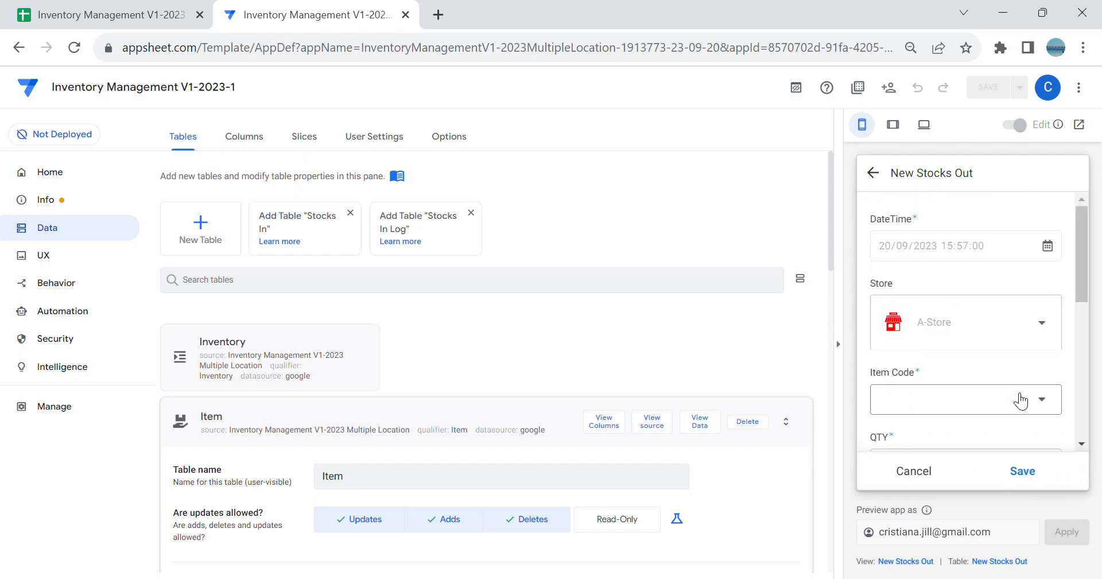
left_click(1020, 400)
left_click(979, 367)
scroll(936, 385, "down", 2)
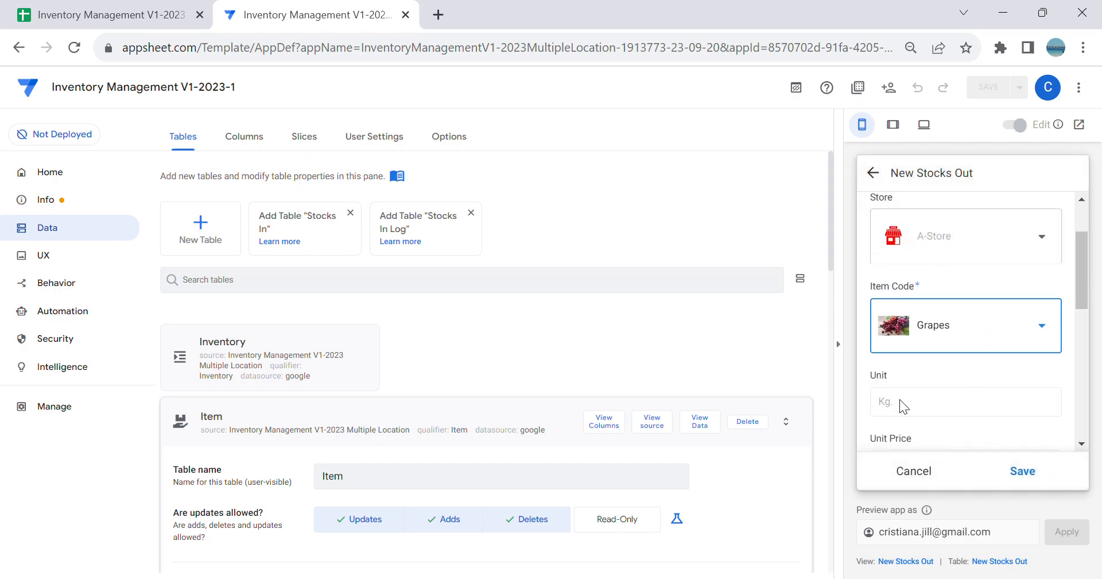
scroll(941, 401, "down", 2)
left_click(866, 415)
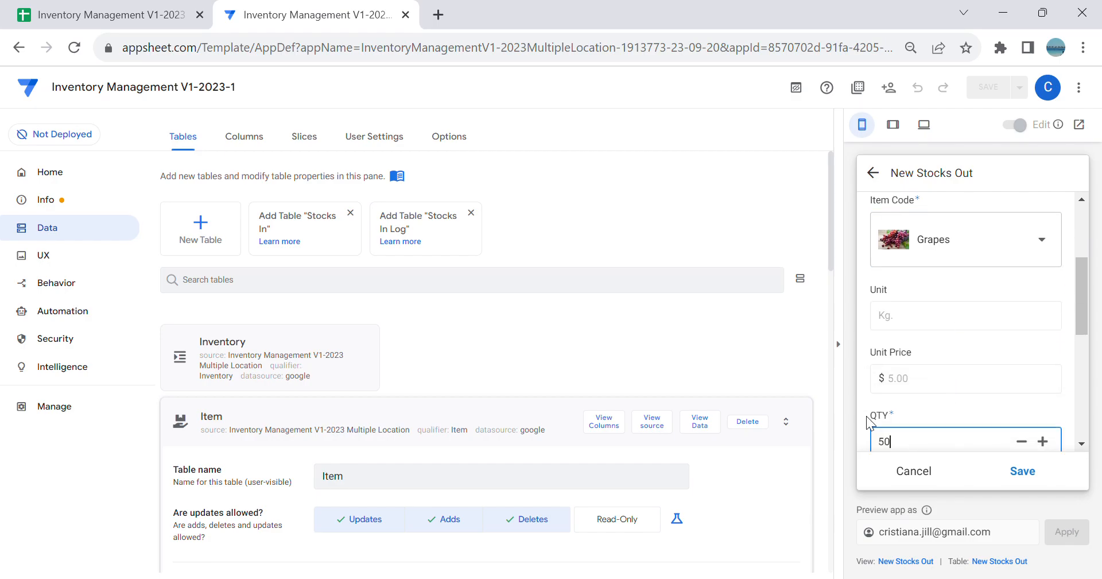
left_click(1022, 469)
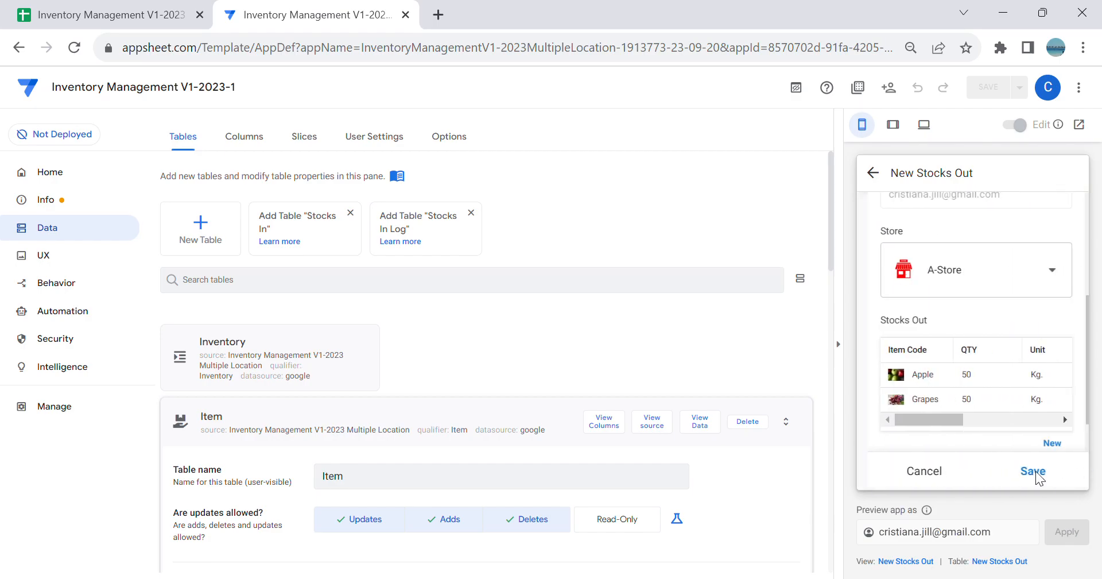
Step: Save the A-Store Stocks Out record and check the AStore available stocks in the Inventory view
left_click(1041, 475)
left_click(922, 474)
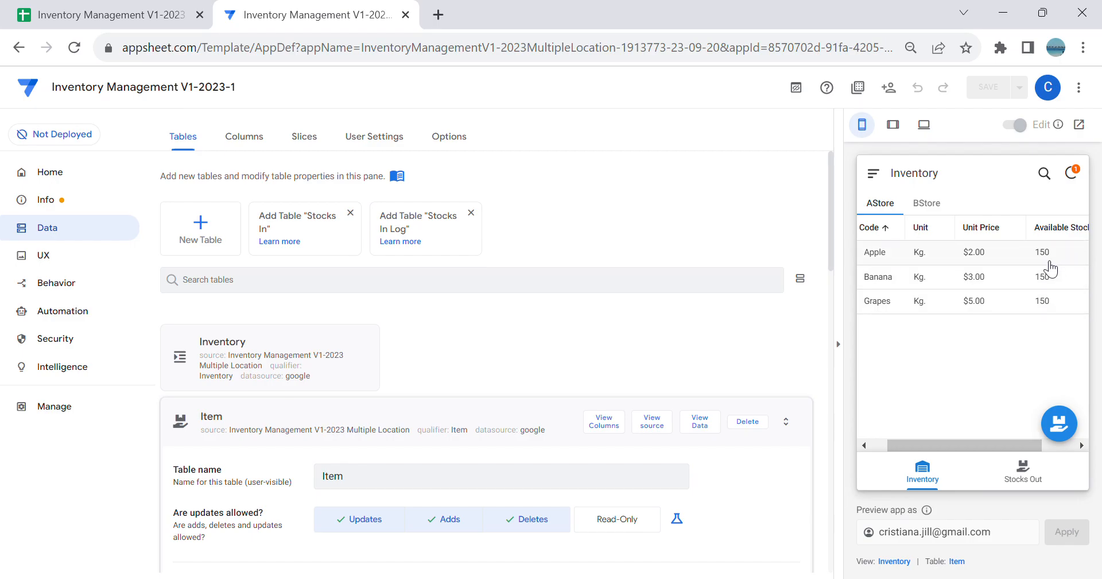
key("ctrl+plus")
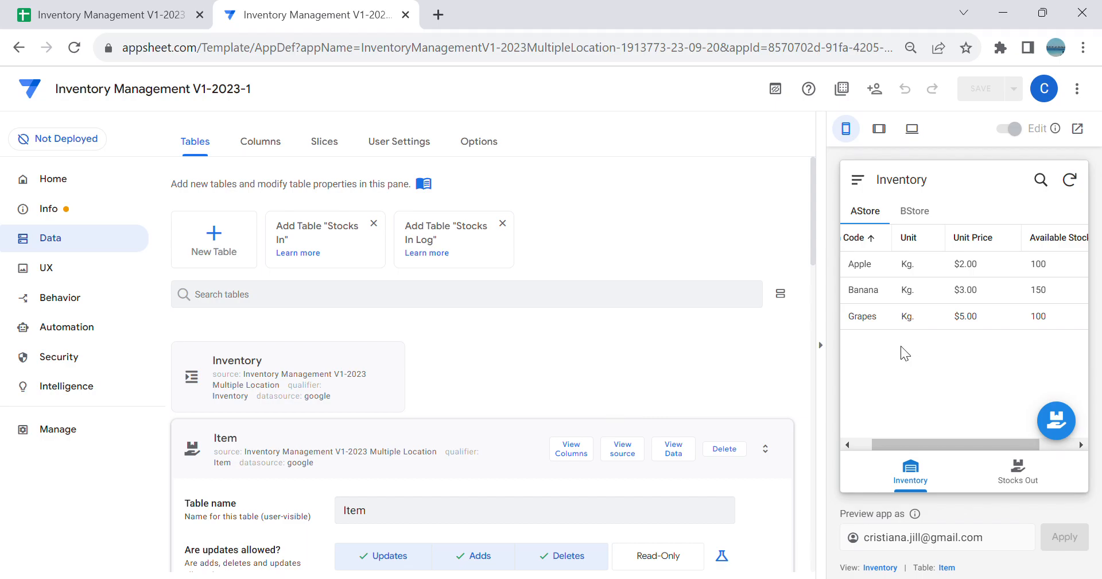
key("ctrl+minus")
key("ctrl+minus")
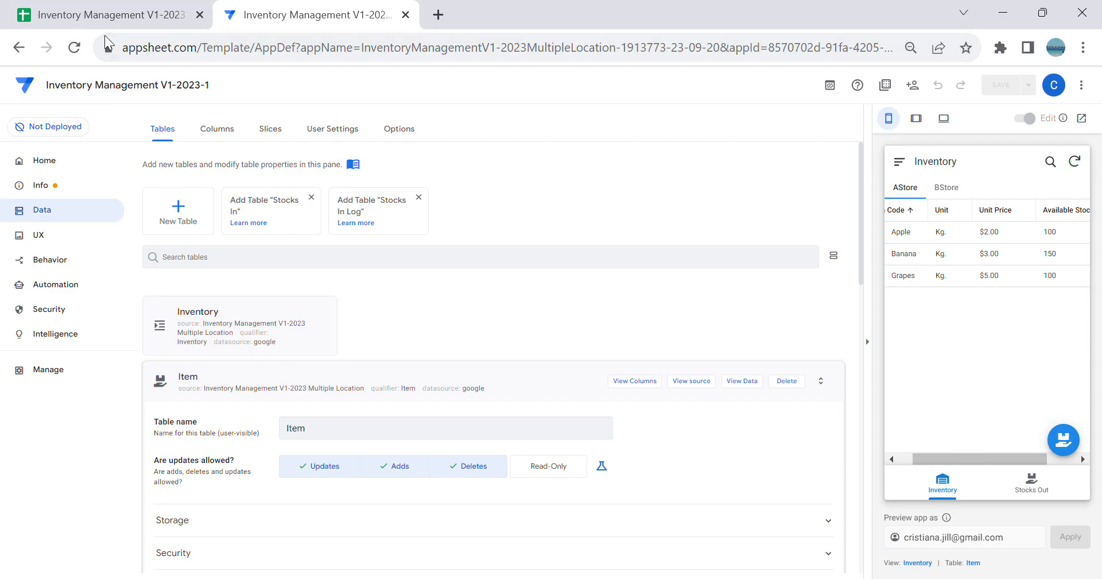
Step: Switch to the Google Sheets workbook and compare the Stocks In and Stocks Out sheets
left_click(109, 15)
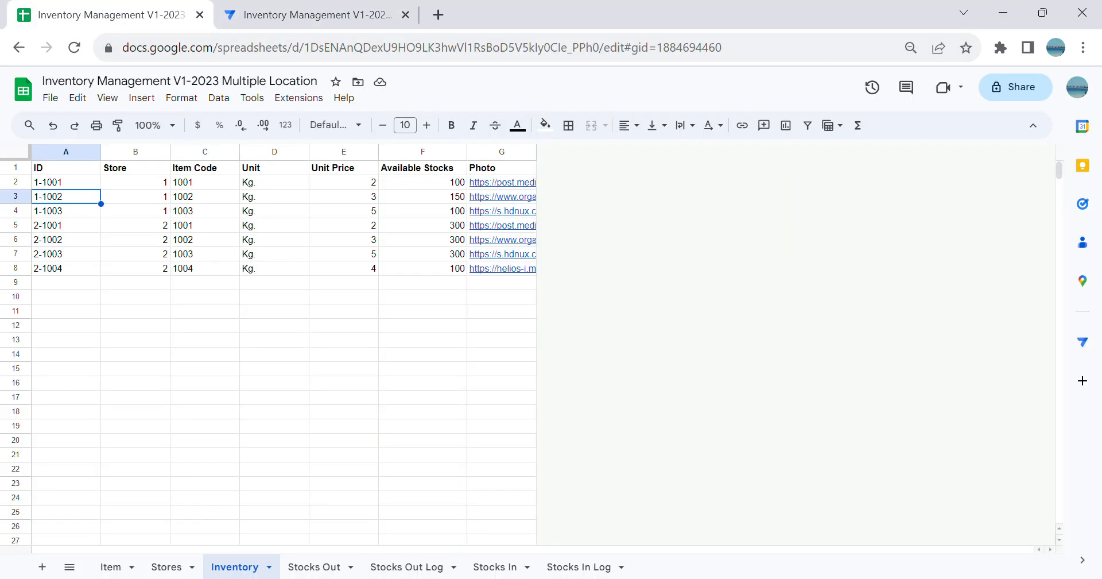
left_click(494, 566)
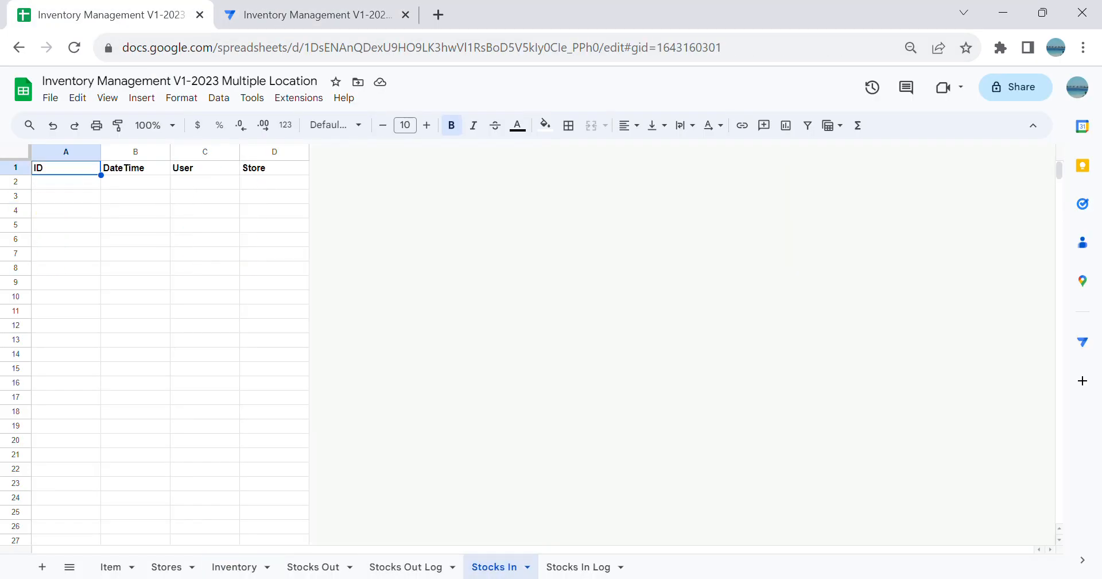
left_click(313, 566)
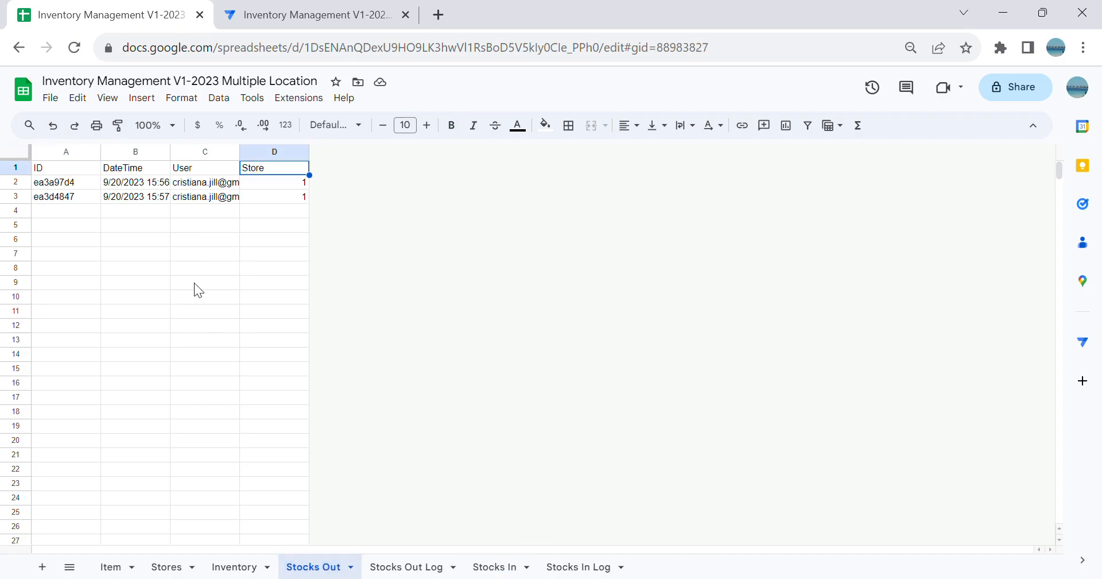
left_click(495, 566)
left_click(174, 237)
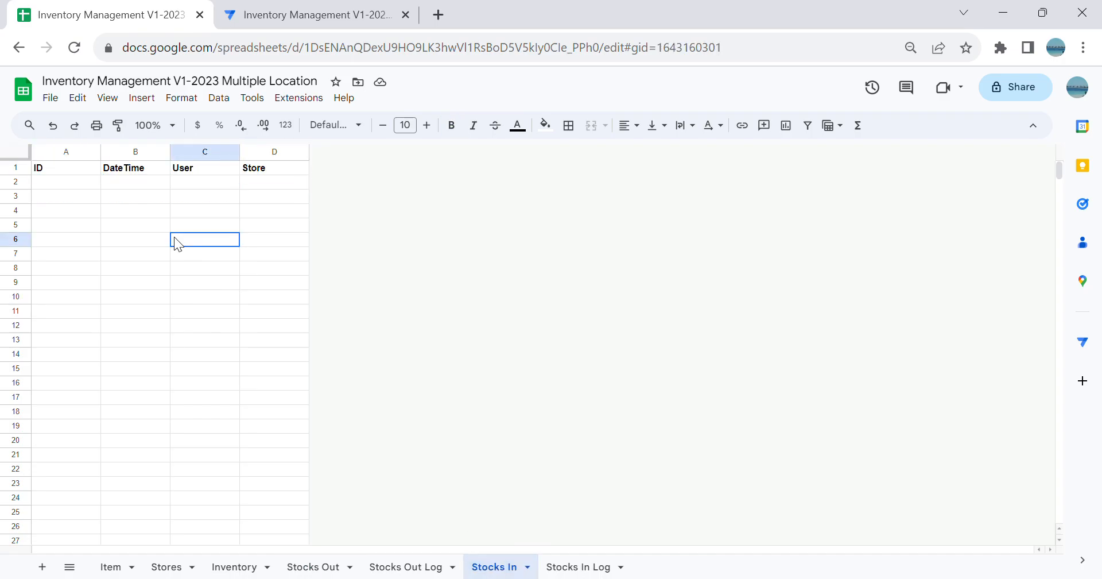
left_click(154, 200)
Step: Switch back to AppSheet and start a new Stocks Out record for B-Store from the SO BStore view
left_click(287, 14)
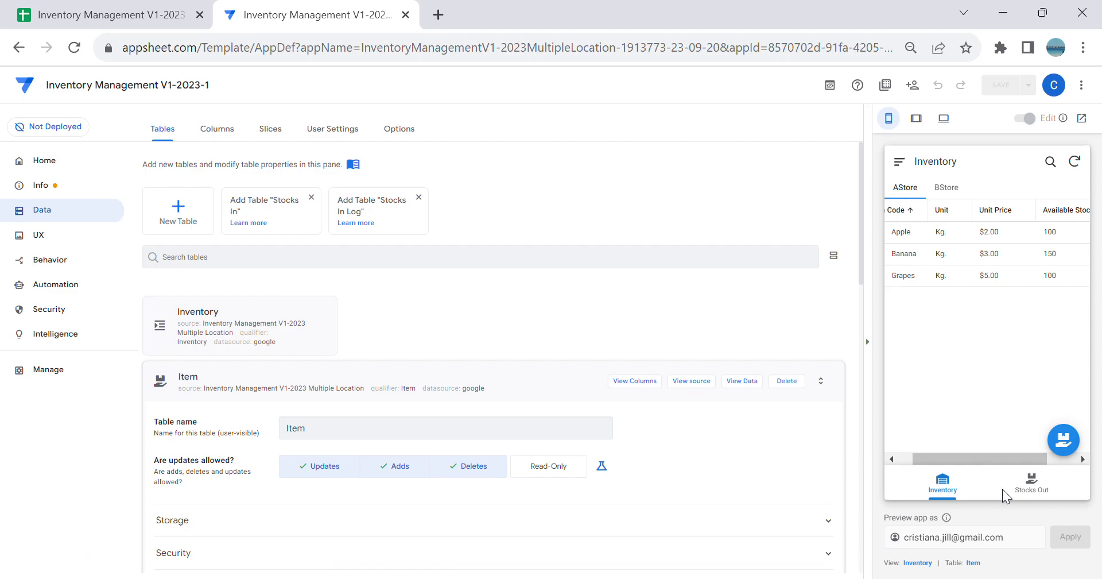
left_click(1033, 481)
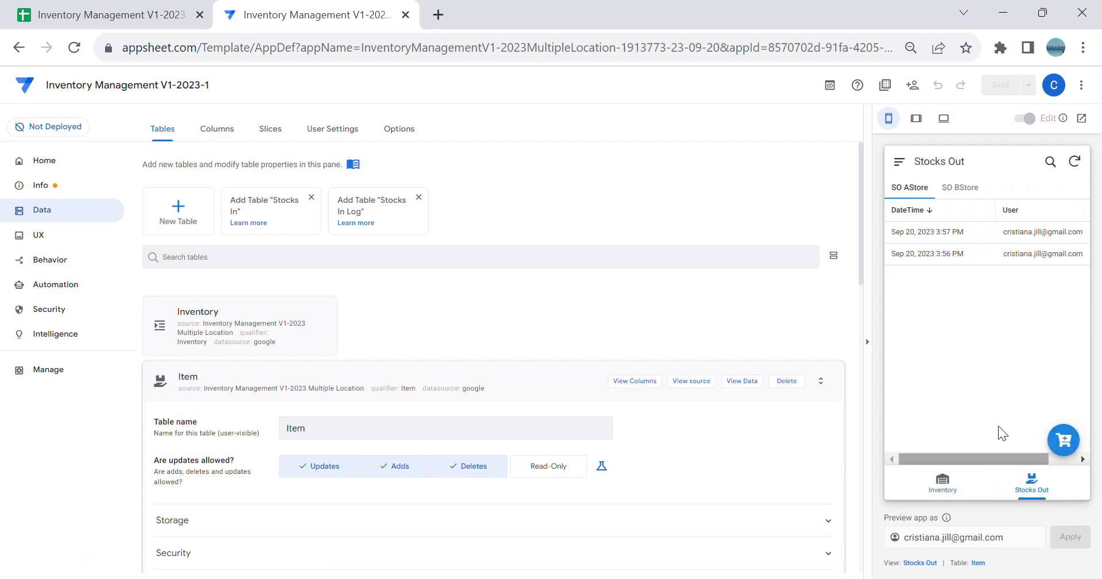
left_click(959, 187)
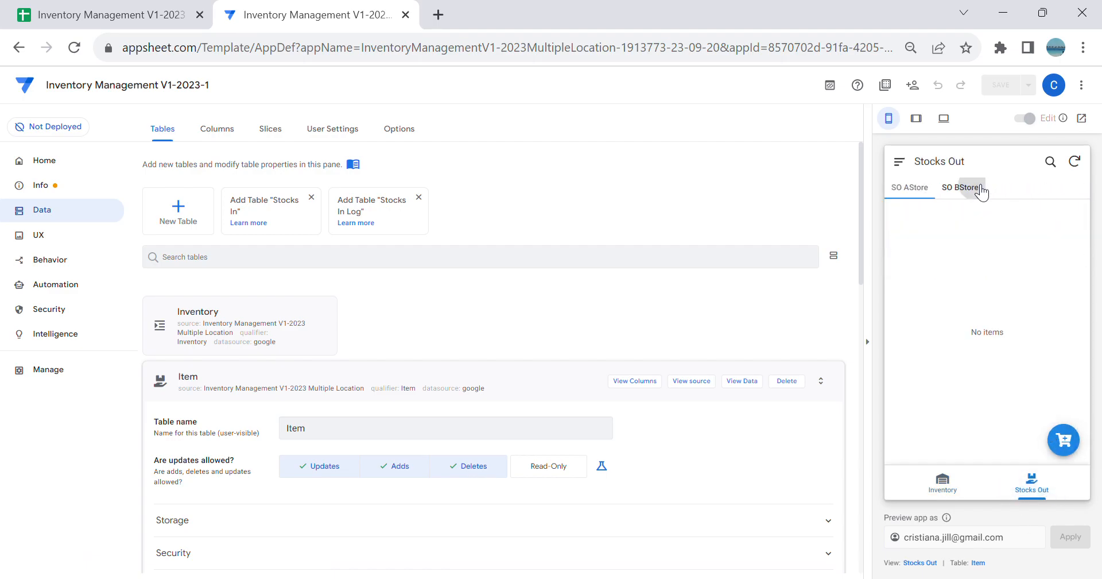
left_click(1061, 443)
scroll(1009, 367, "down", 1)
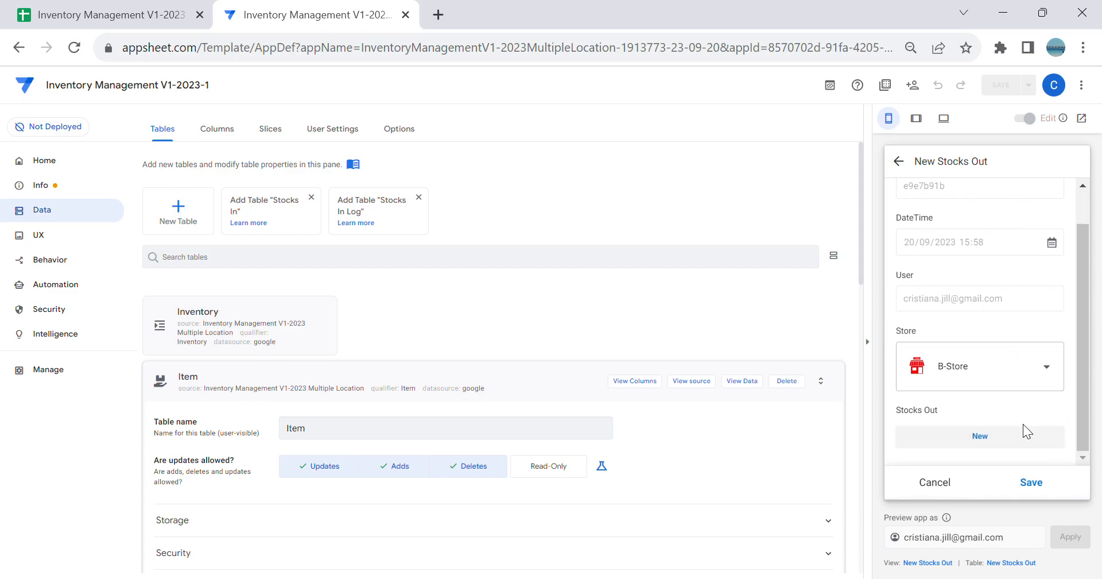
Step: Add an item line for Apple with QTY 50 to the B-Store record and save the line
left_click(1021, 430)
left_click(1017, 363)
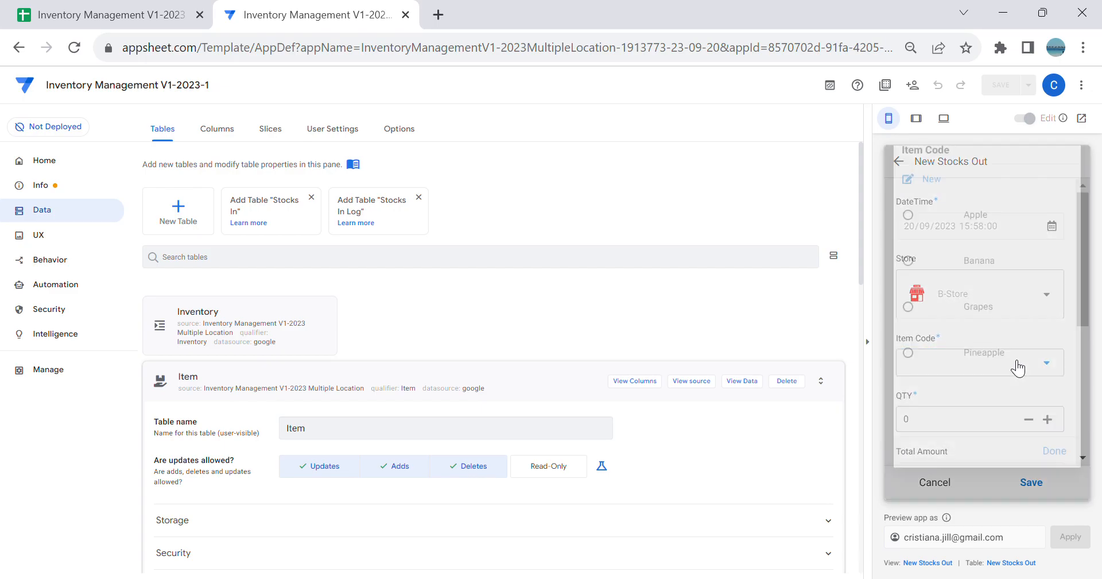
left_click(1019, 241)
scroll(1021, 289, "down", 3)
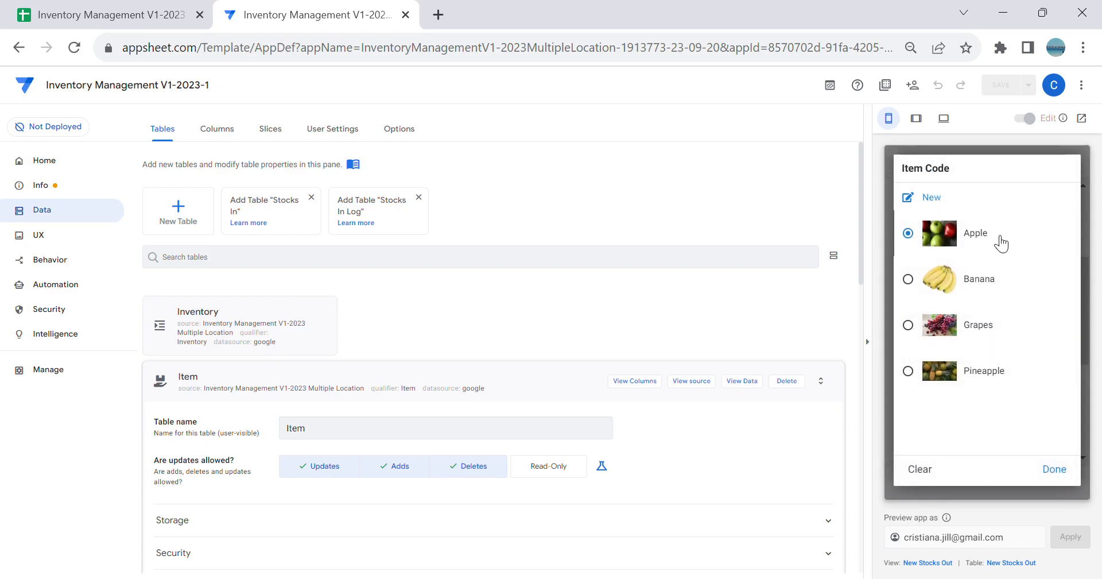
left_click(1001, 238)
scroll(983, 313, "down", 2)
left_click(982, 305)
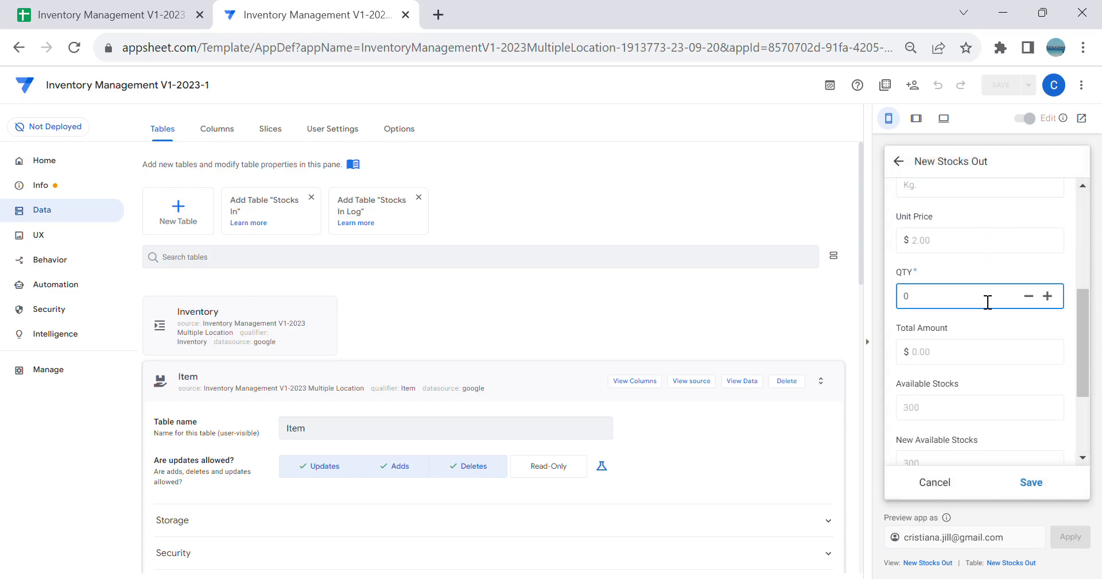
scroll(830, 389, "down", 1)
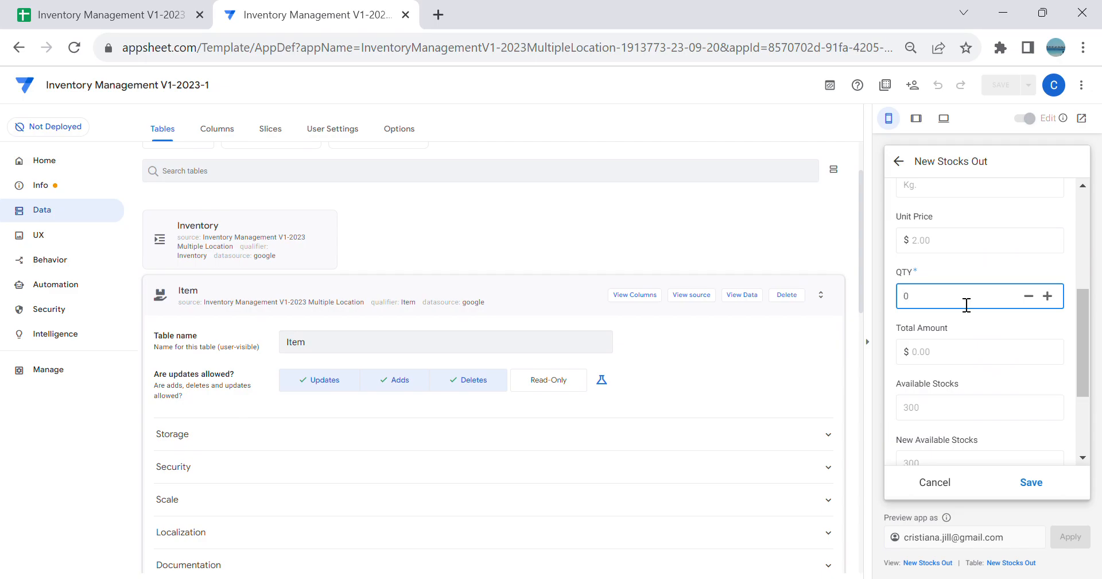
key("Tab")
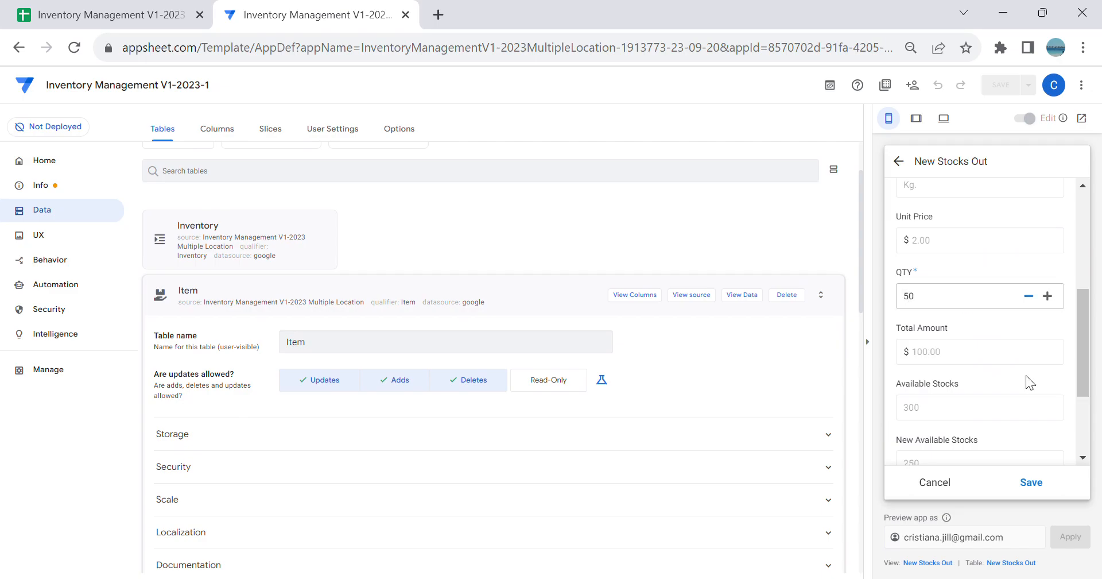
scroll(995, 315, "down", 1)
left_click(1030, 486)
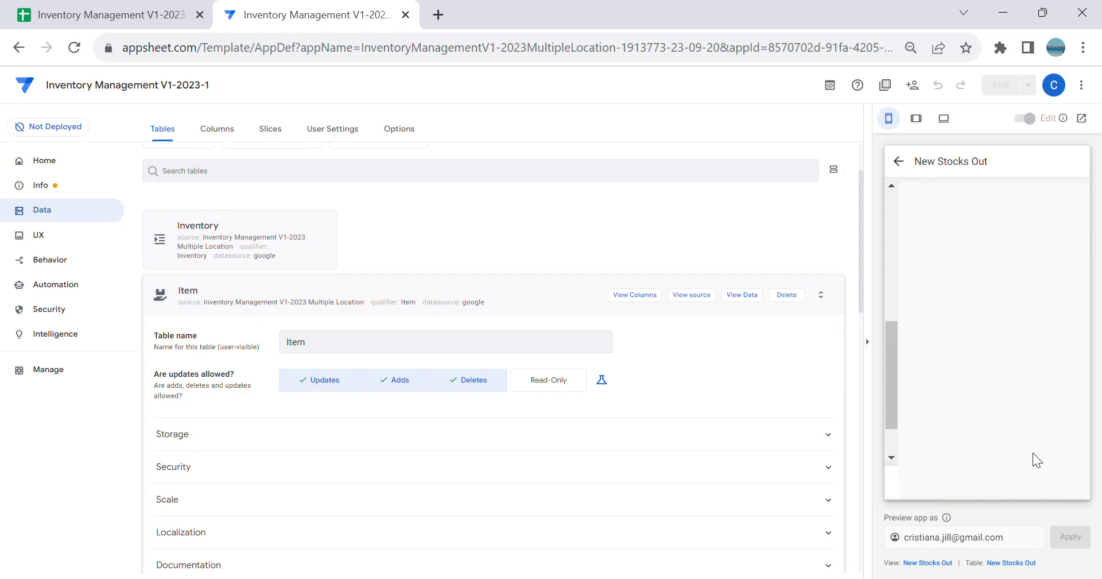
Step: Add an item line for Pineapple with QTY 50 to the B-Store Stocks Out record and save the entry
left_click(1059, 437)
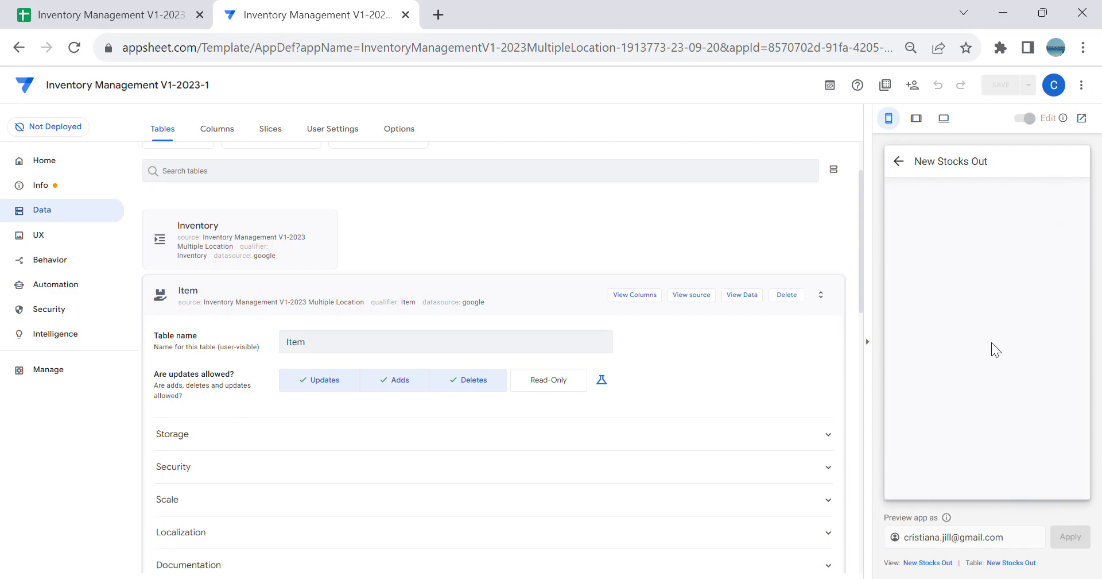
left_click(995, 358)
left_click(991, 370)
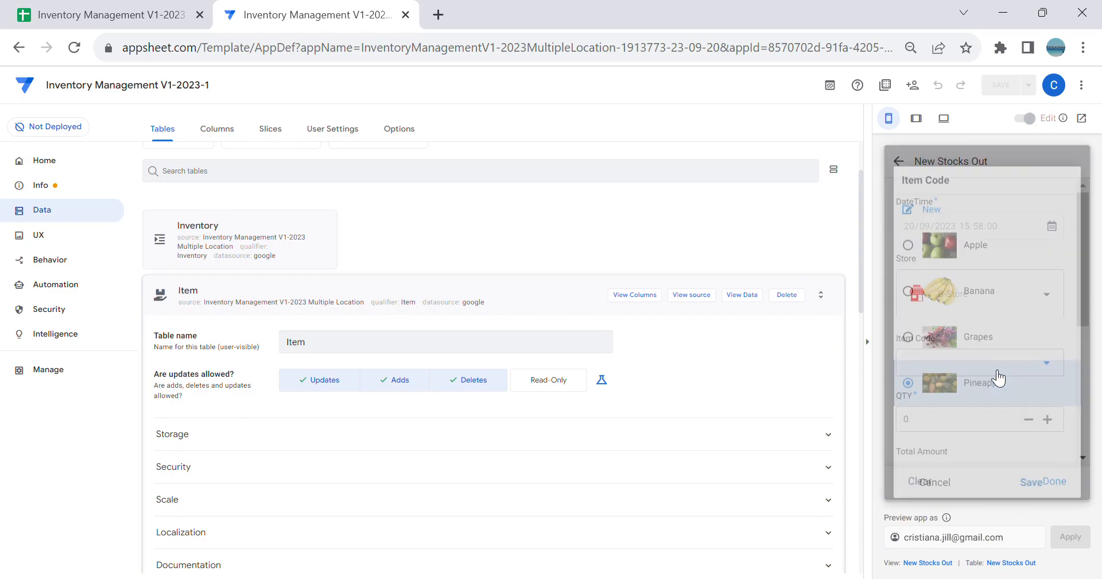
scroll(1005, 385, "down", 4)
scroll(999, 405, "down", 2)
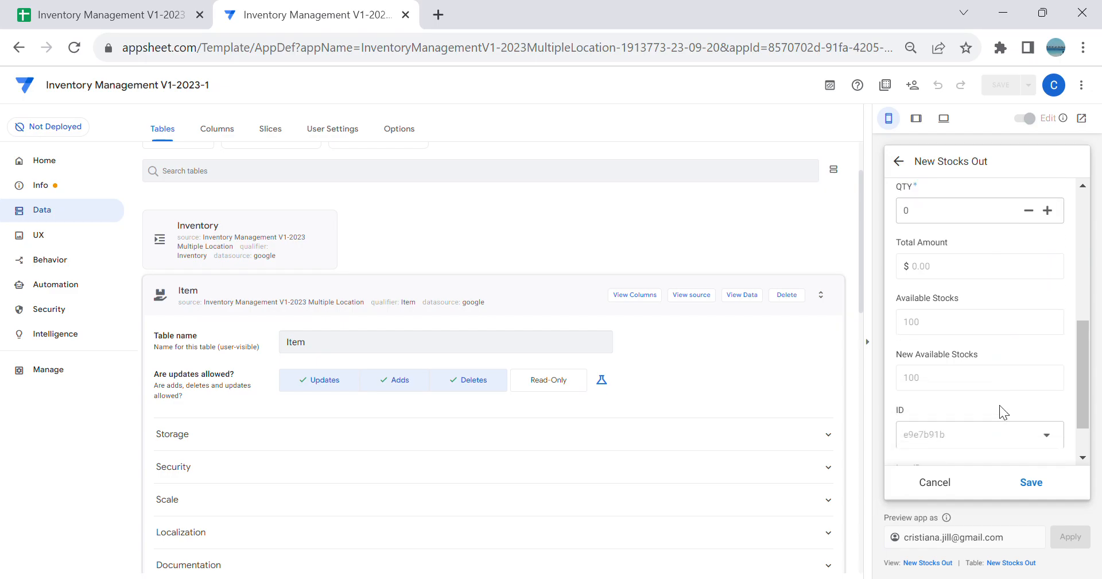
scroll(966, 379, "up", 2)
left_click(953, 304)
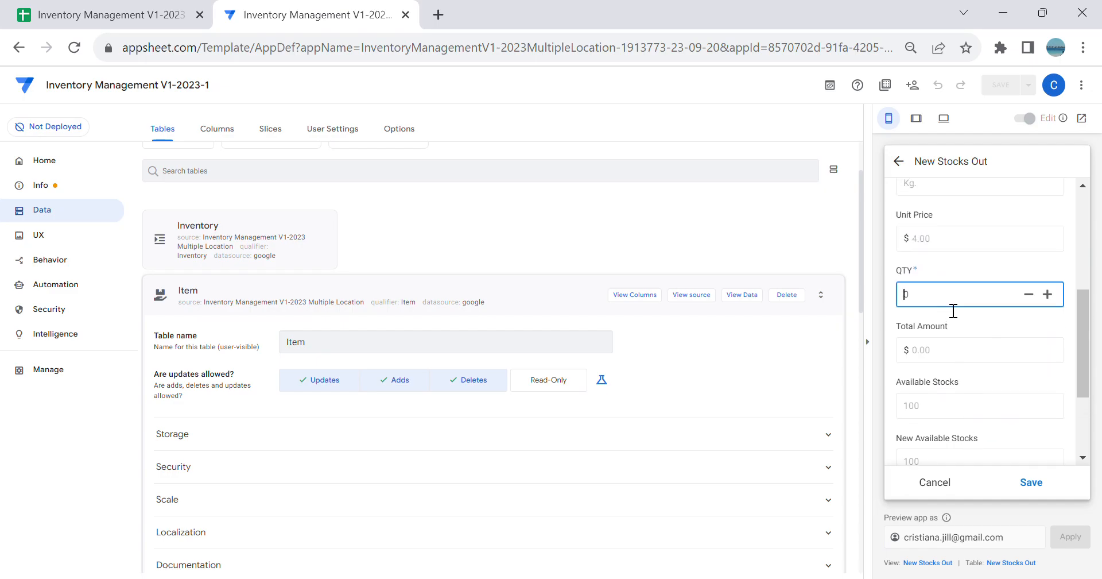
key("Tab")
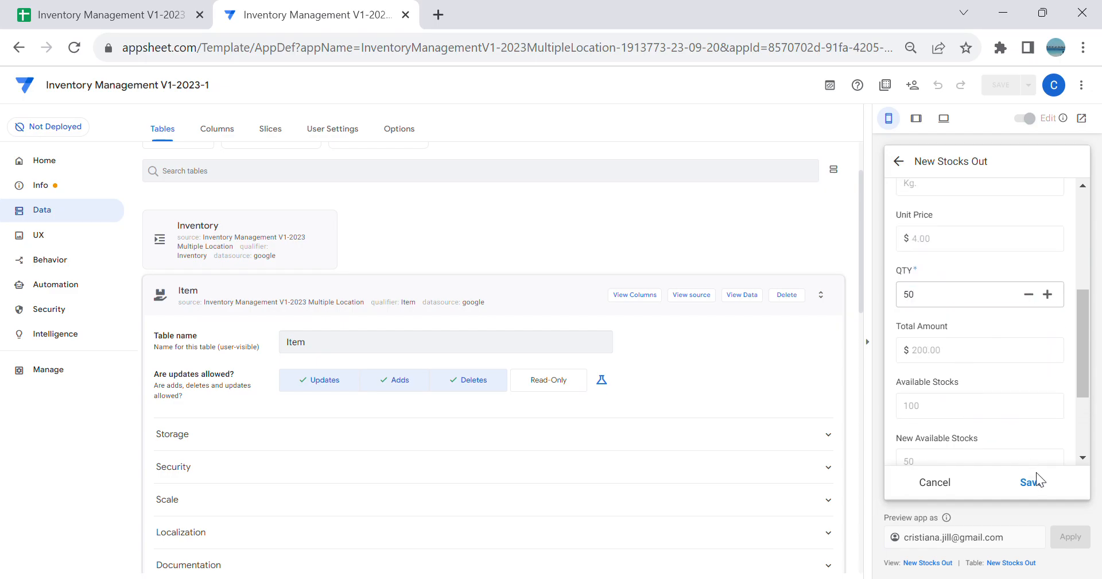
left_click(1033, 480)
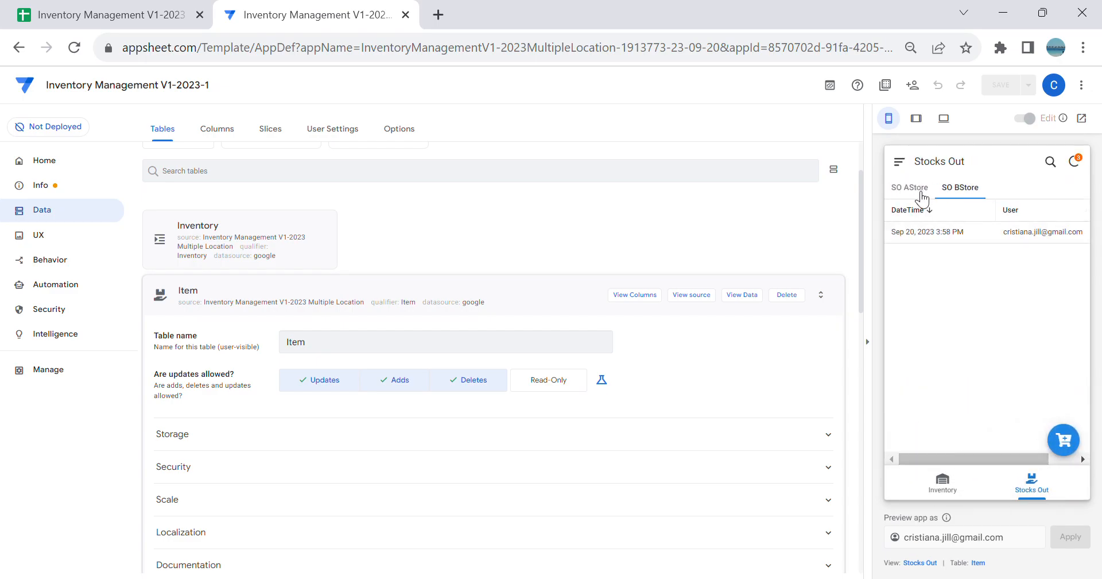
Step: Open the Inventory view for BStore and sync the app to check its available stocks
left_click(956, 484)
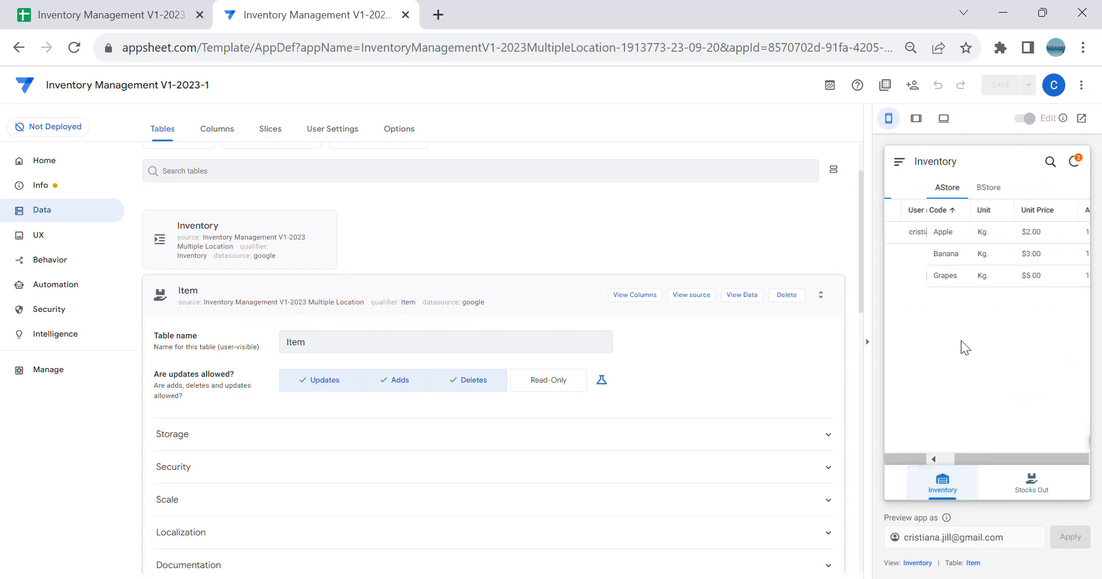
left_click(954, 190)
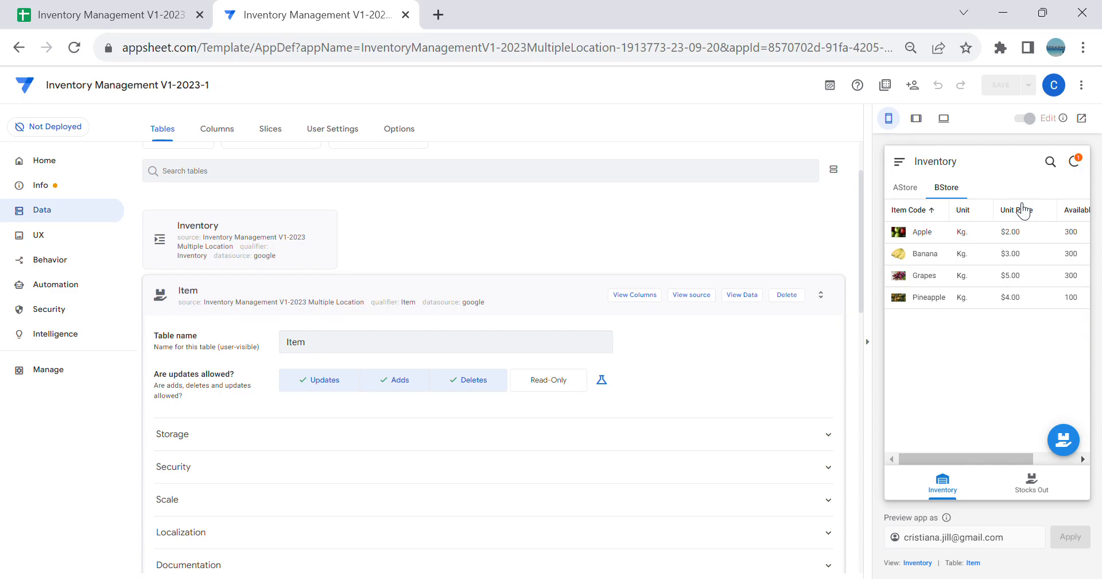
left_click(1076, 161)
scroll(353, 204, "up", 2)
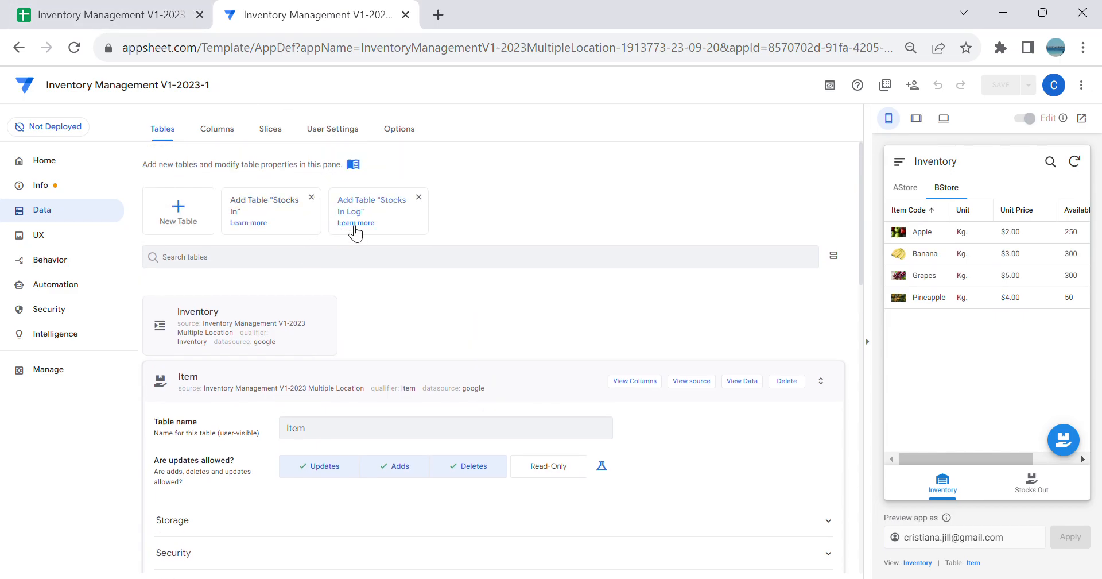
Step: Switch to the Google Sheets workbook and review the column headers of the Stocks In Log sheet
left_click(109, 14)
left_click(579, 567)
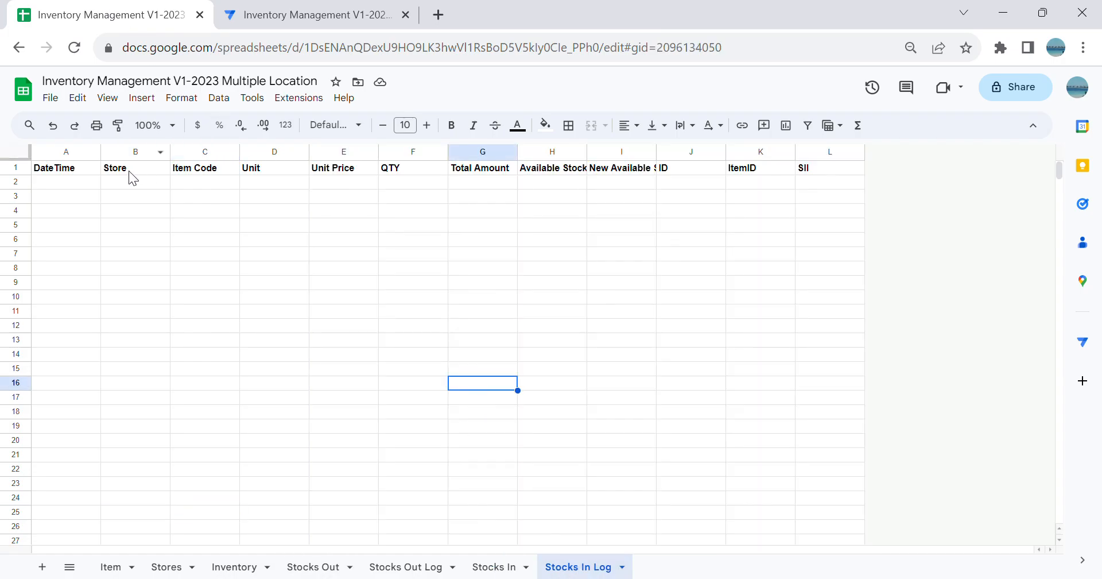
left_click(206, 283)
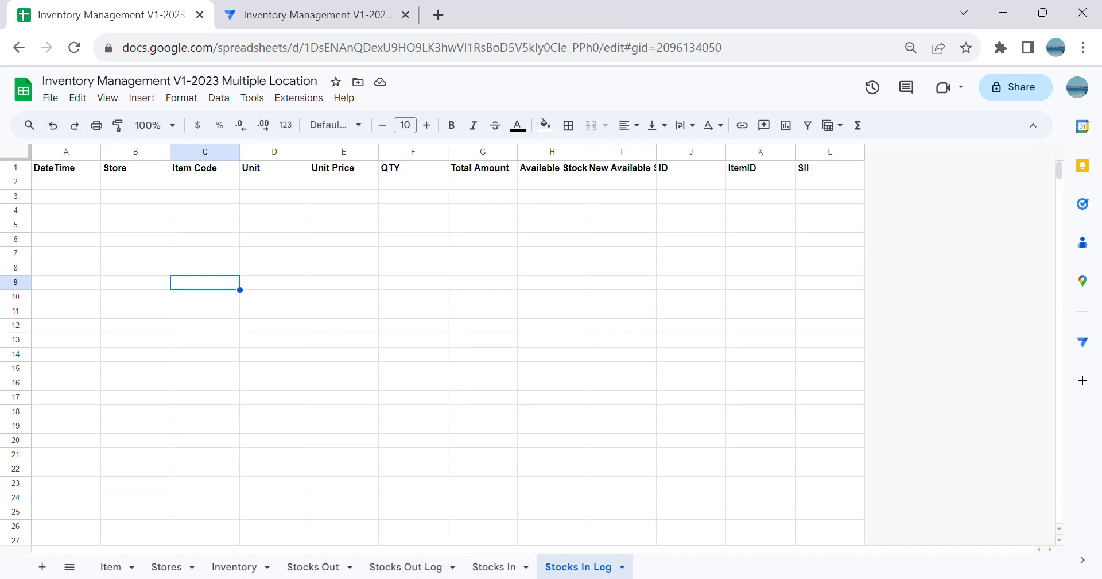
left_click(691, 214)
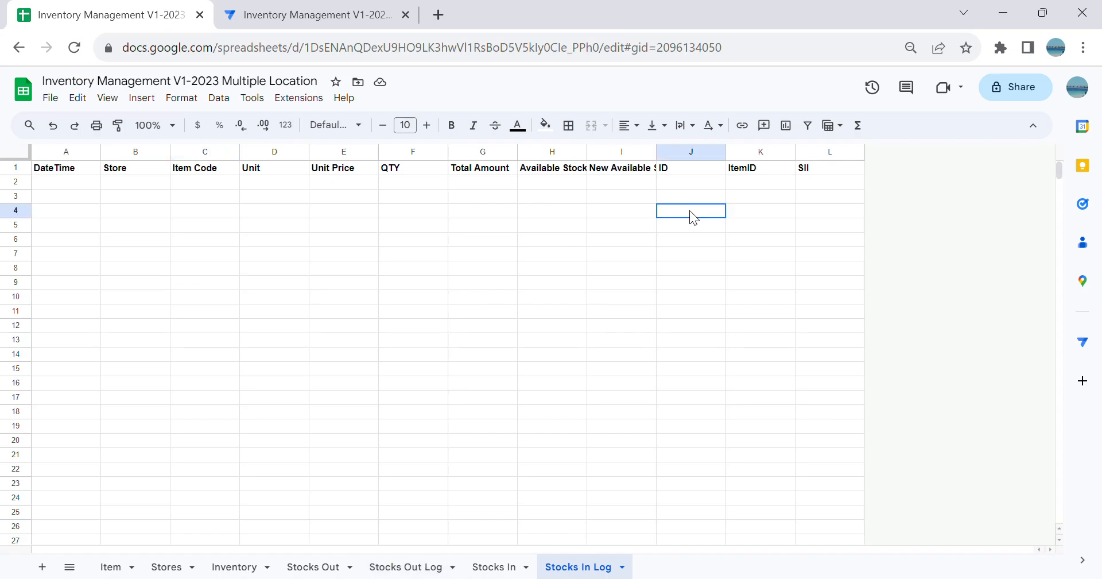
left_click(75, 170)
left_click(152, 168)
left_click(222, 169)
left_click(281, 170)
left_click(344, 171)
left_click(413, 172)
left_click(582, 184)
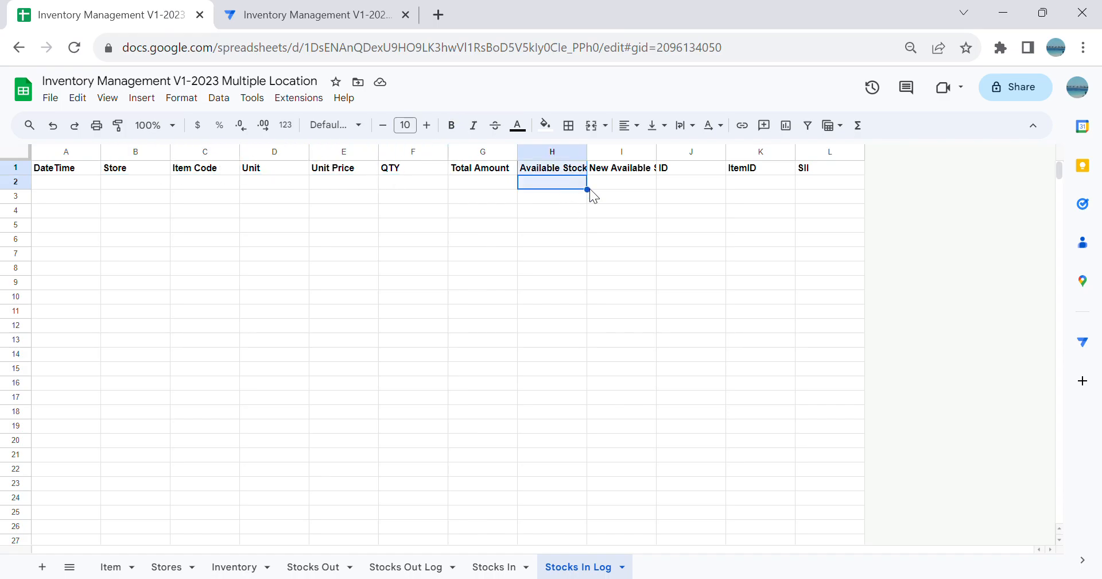
Step: Widen the New Available Stocks column in the Stocks In Log sheet and review the remaining headers up to SII
left_click(637, 170)
left_click_drag(655, 153, 701, 166)
left_click(696, 199)
left_click(801, 185)
left_click(886, 172)
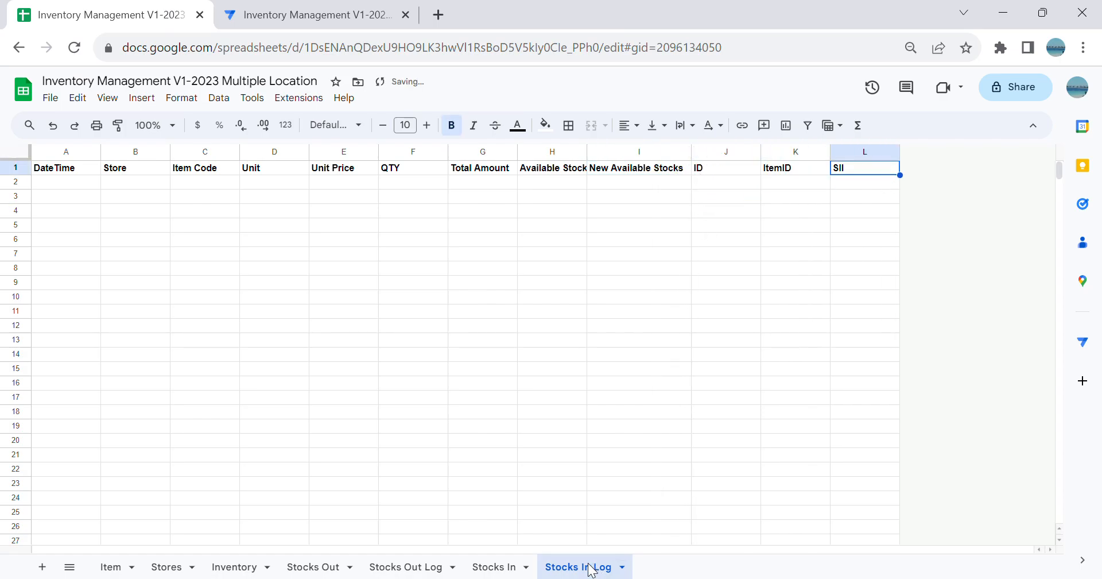
Step: Switch back to AppSheet and add the suggested Stocks In and Stocks In Log tables to the app
left_click(508, 565)
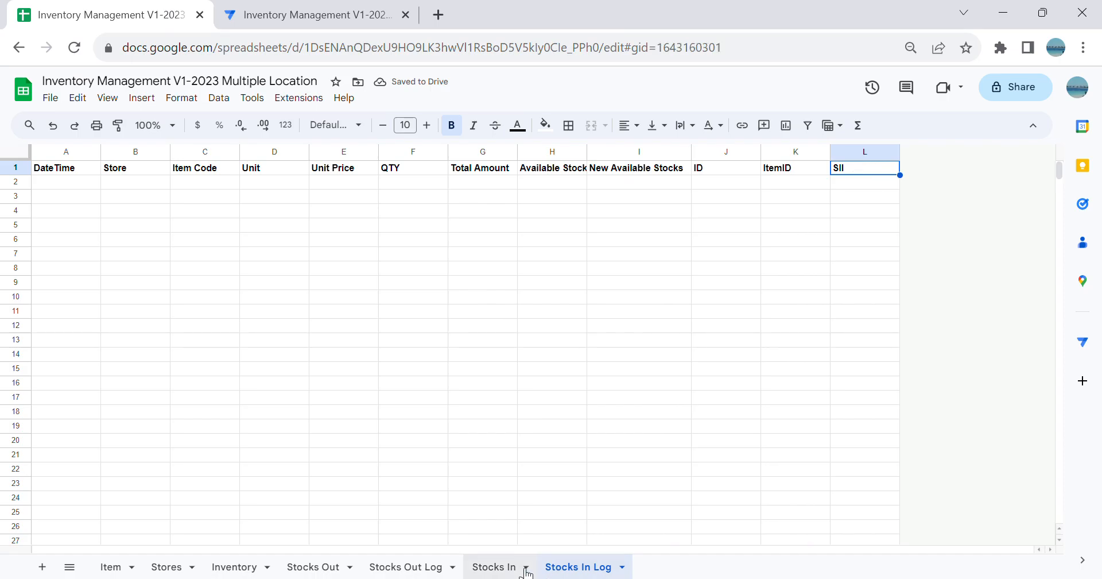
left_click(268, 15)
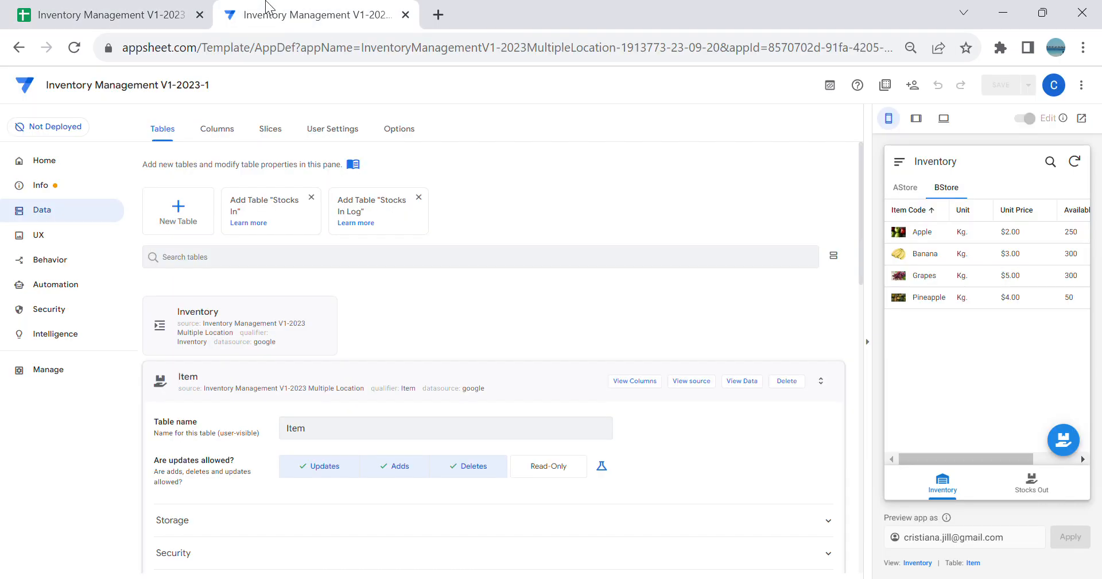
left_click(297, 225)
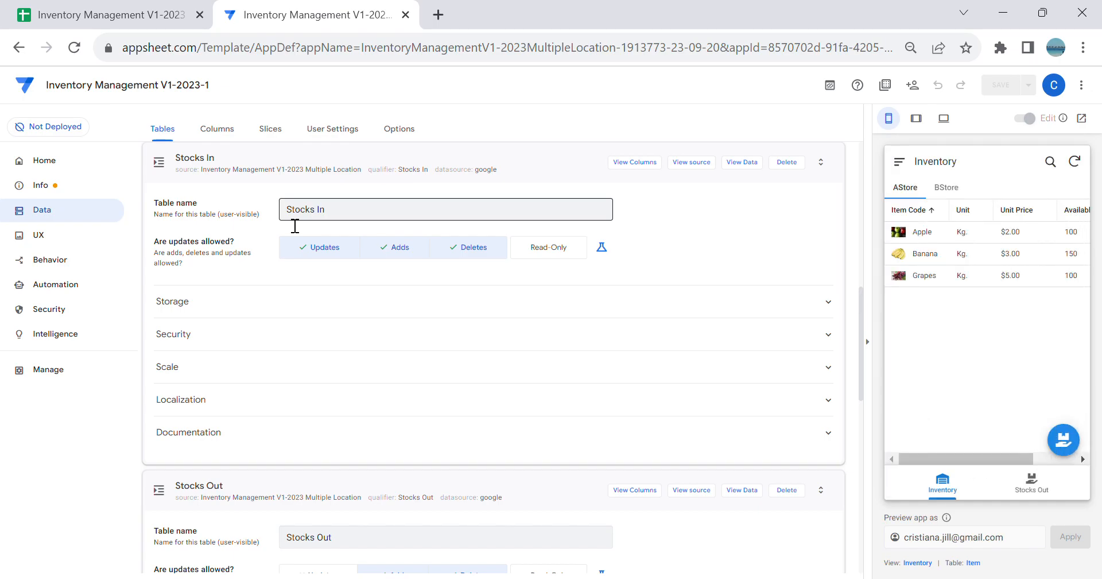
scroll(292, 241, "up", 9)
left_click(287, 224)
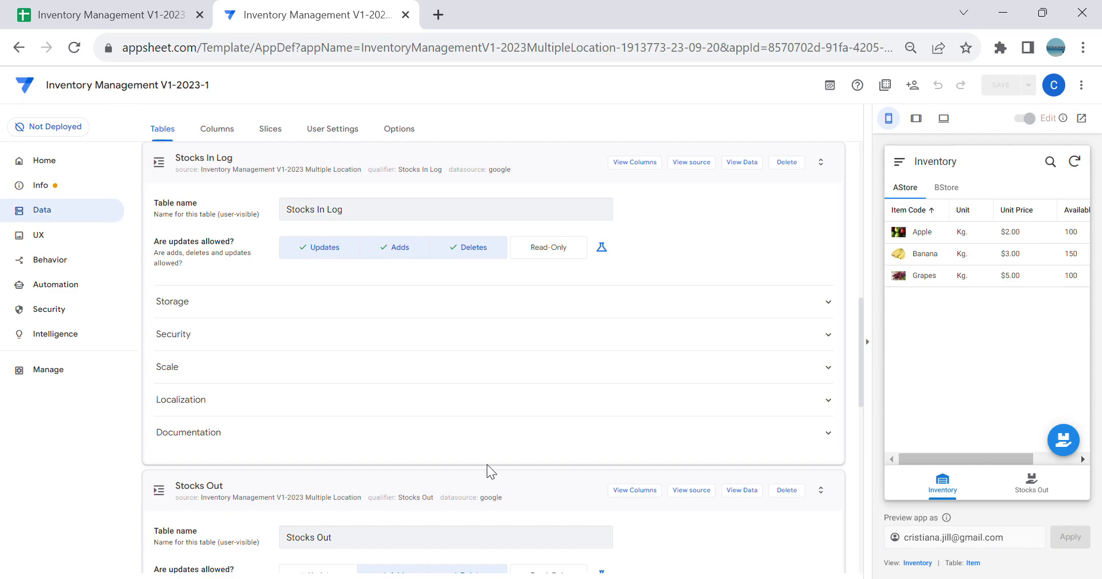
Step: Open the column definitions of the Stocks In table and hide the app preview
scroll(603, 396, "down", 2)
scroll(603, 395, "up", 8)
scroll(603, 395, "up", 1)
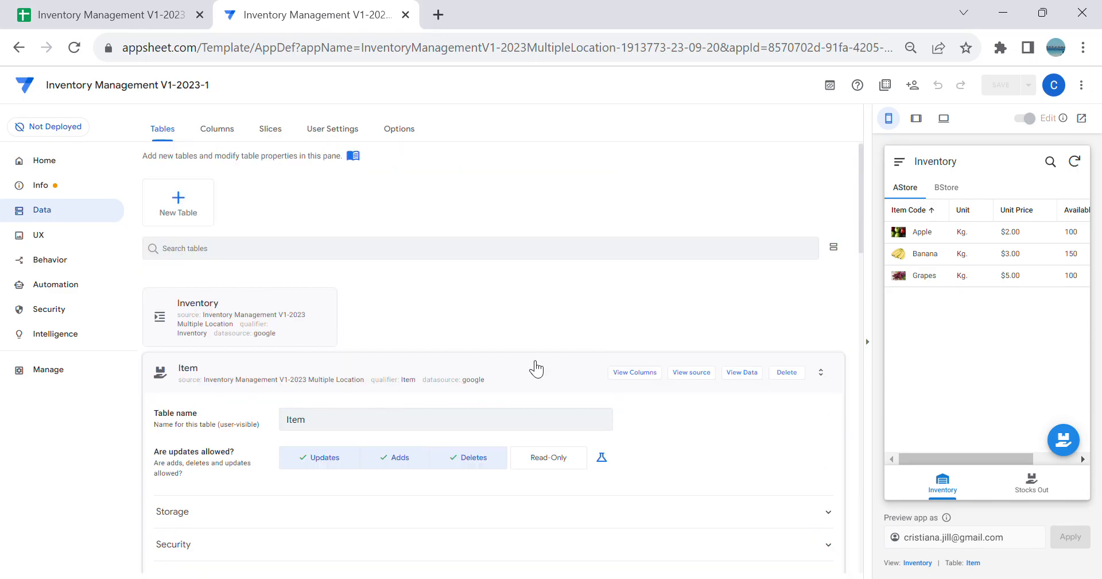
left_click(534, 365)
left_click(637, 336)
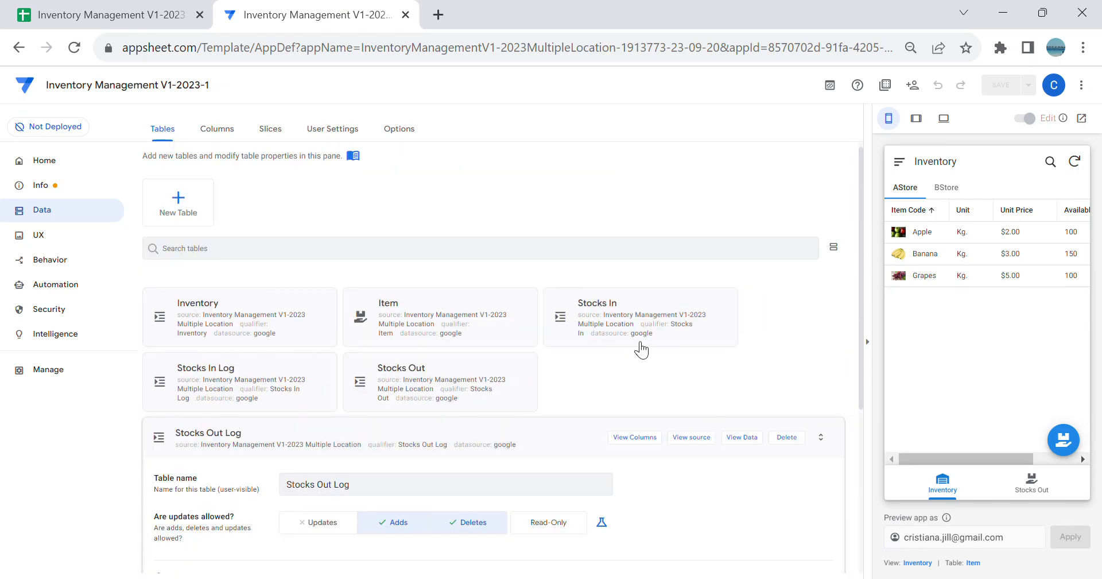
left_click(646, 163)
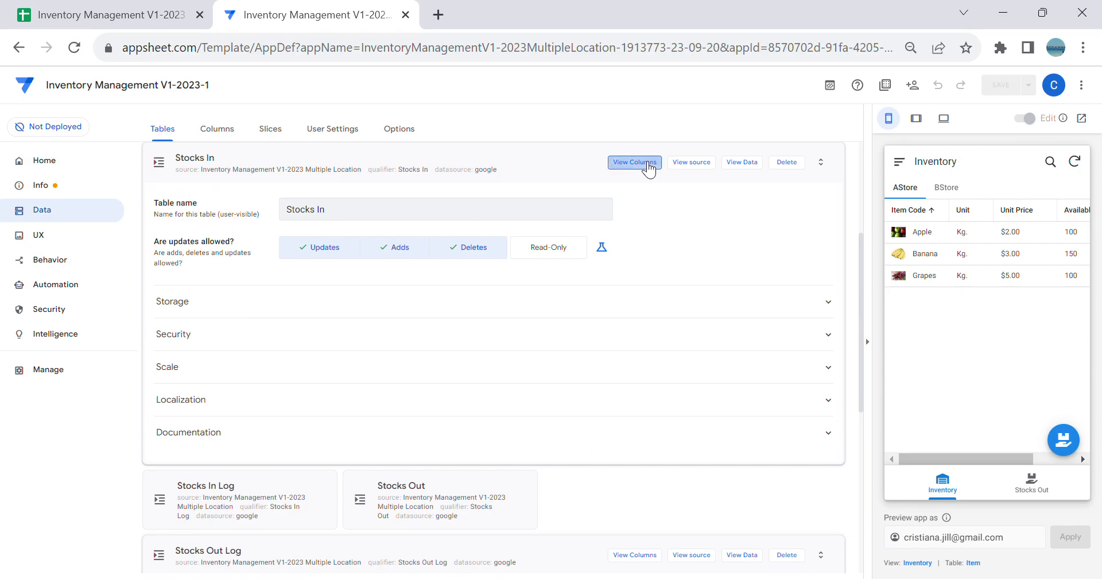
left_click(868, 342)
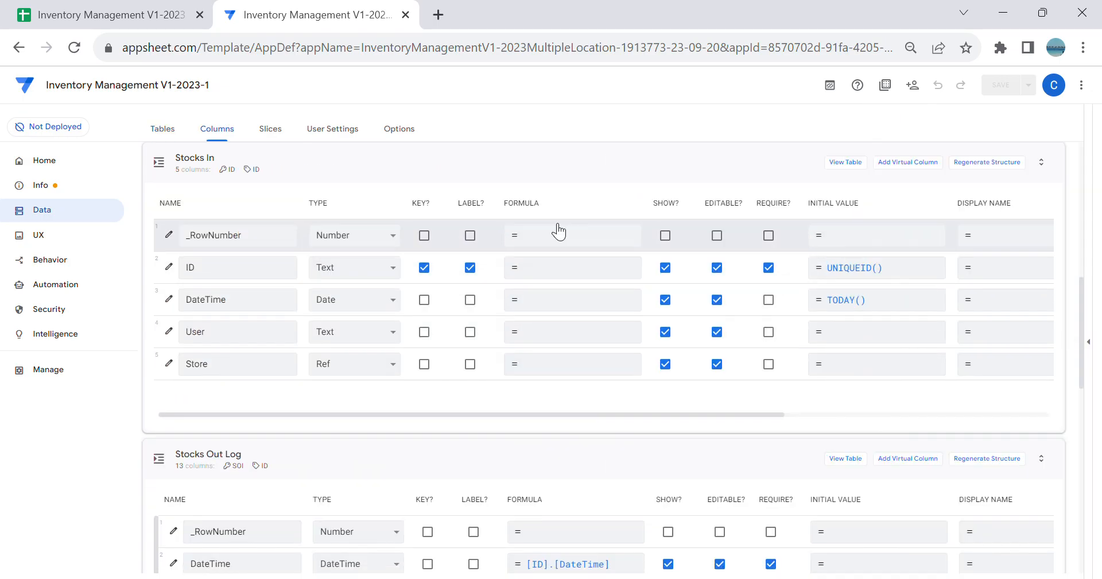
Step: Set the Editable_If expression of the Stocks In ID column to Isblank([_this]) and close its column settings
left_click(170, 267)
scroll(422, 294, "down", 5)
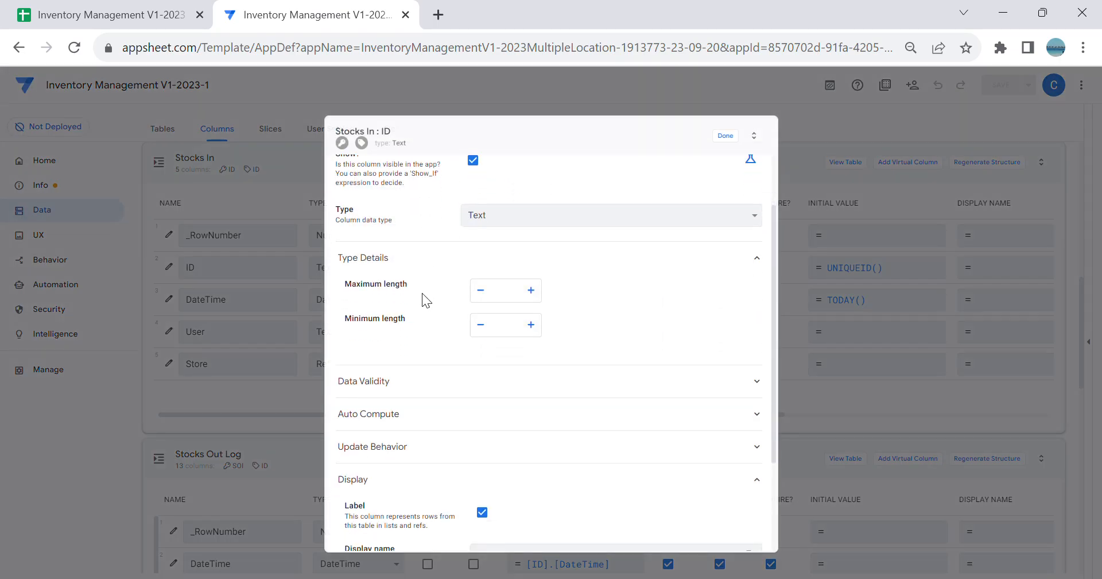
left_click(485, 314)
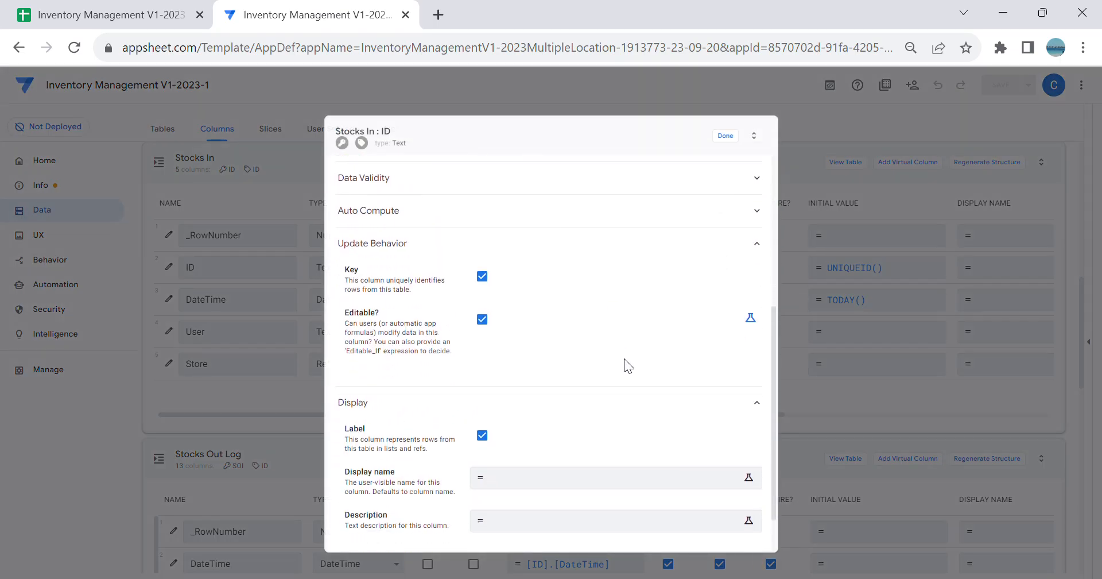
left_click(723, 303)
type("Isblank([")
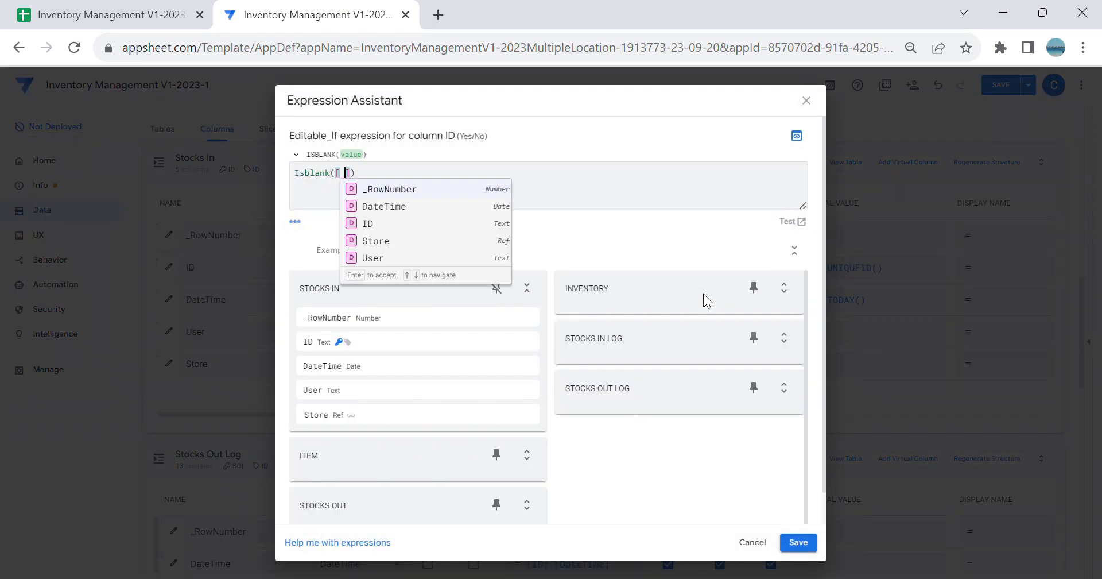
type("_this")
left_click(798, 545)
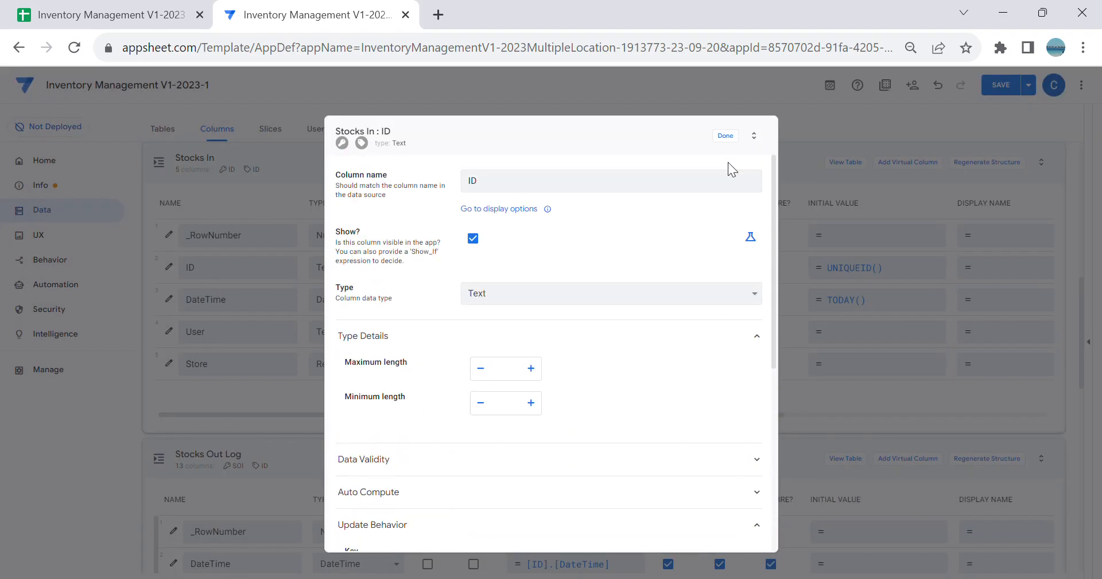
key("ctrl+minus")
key("ctrl+minus")
key("ctrl+minus")
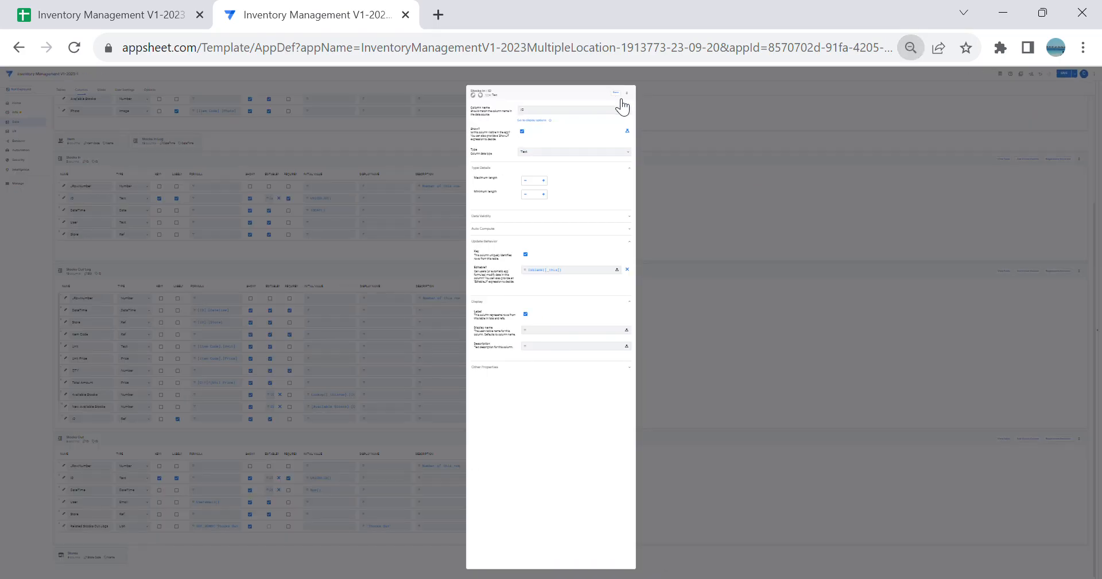
left_click(620, 97)
key("ctrl+plus")
key("ctrl+plus")
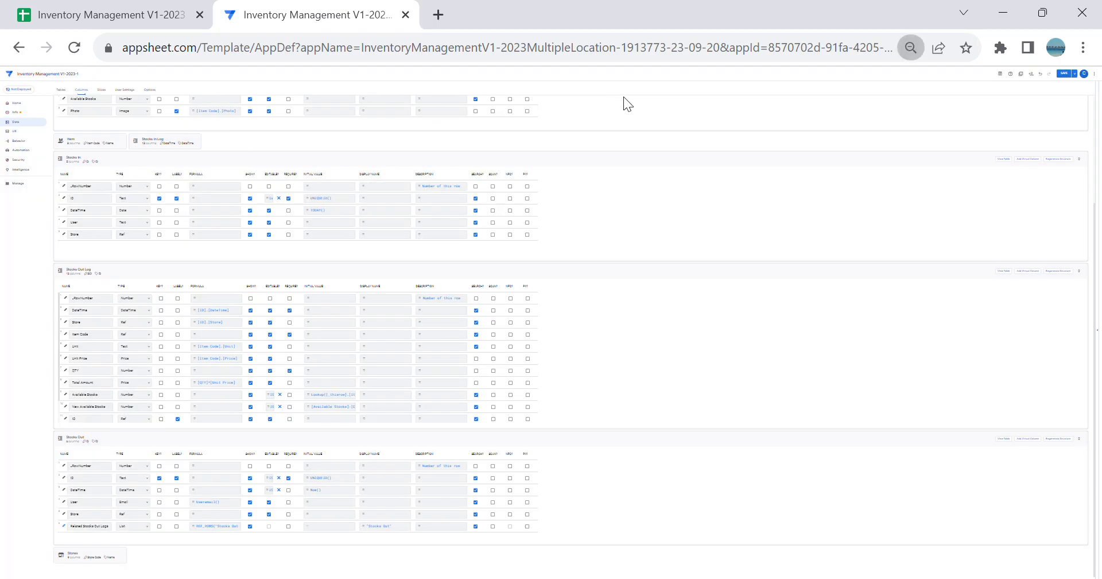
key("ctrl+plus")
key("ctrl+plus")
key("ctrl+plus")
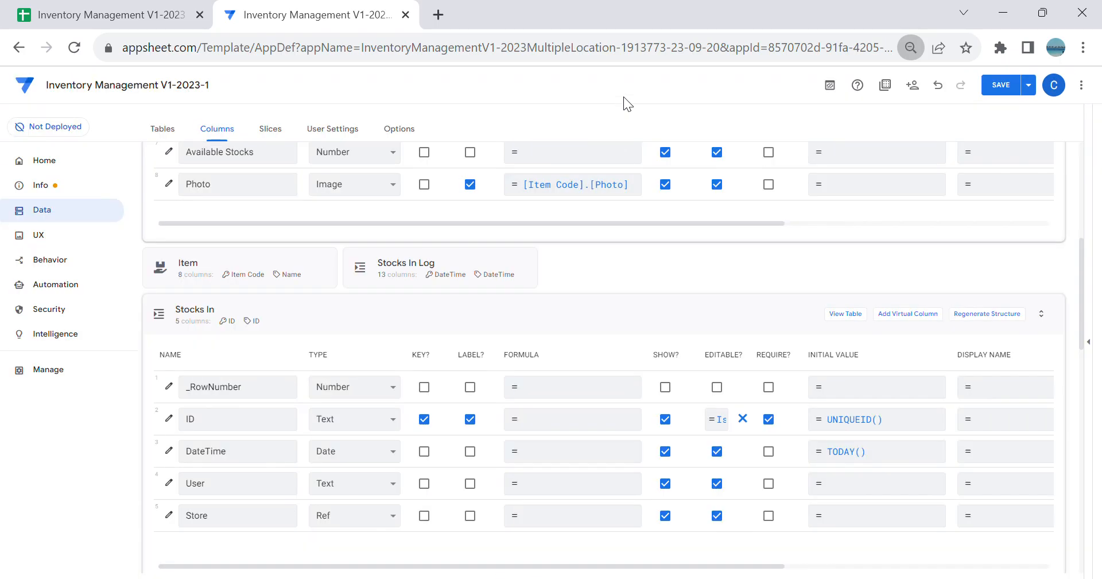
key("ctrl+plus")
Step: Set the initial value of the Stocks In DateTime column to Now() and its type to DateTime
scroll(652, 239, "down", 3)
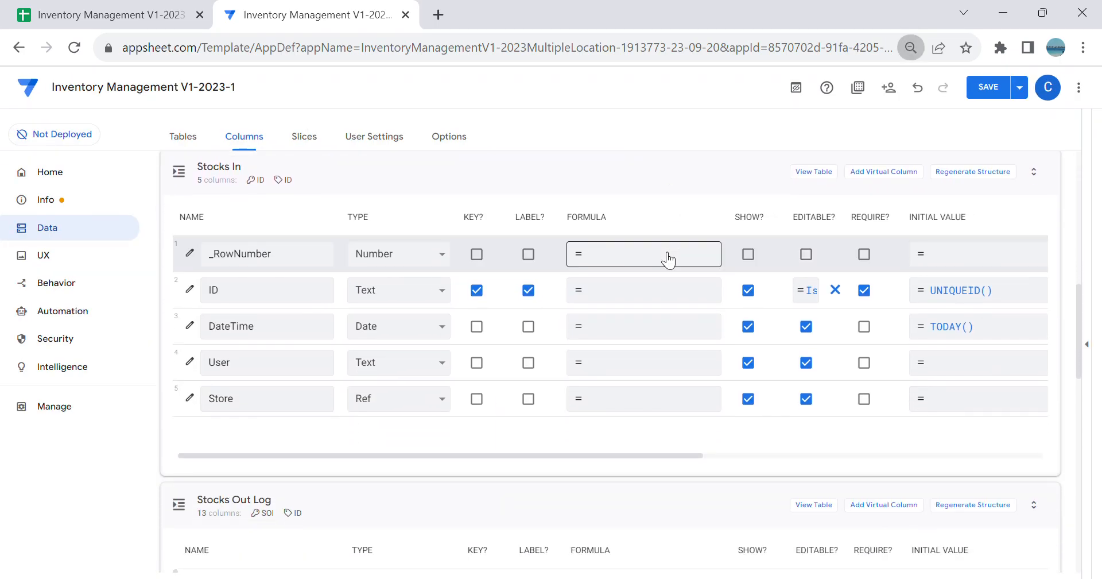
left_click(965, 327)
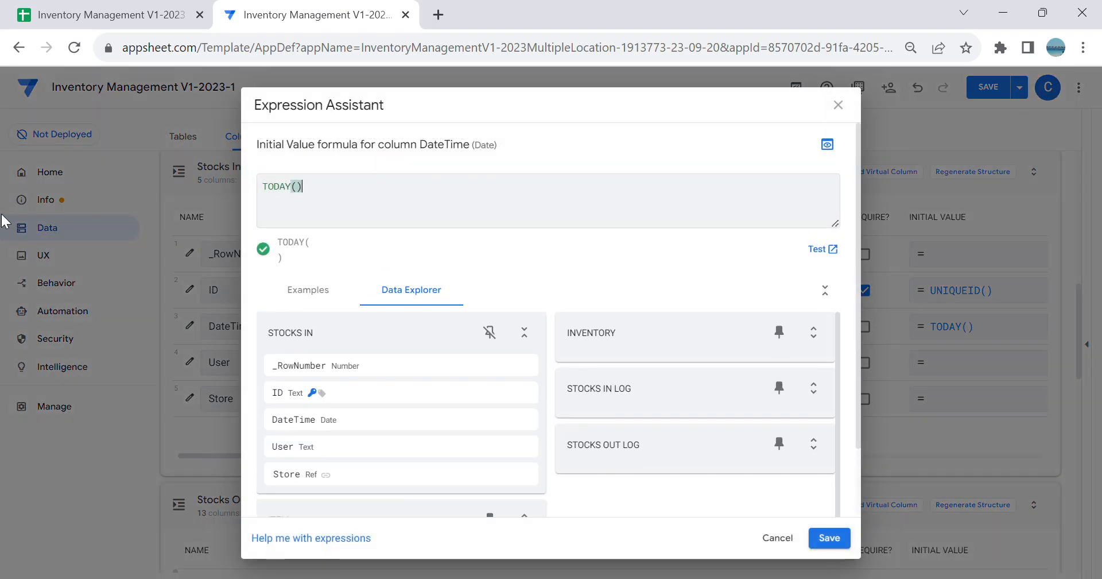
key("BackSpace")
key("BackSpace")
key("BackSpace")
key("BackSpace")
key("BackSpace")
type("Now")
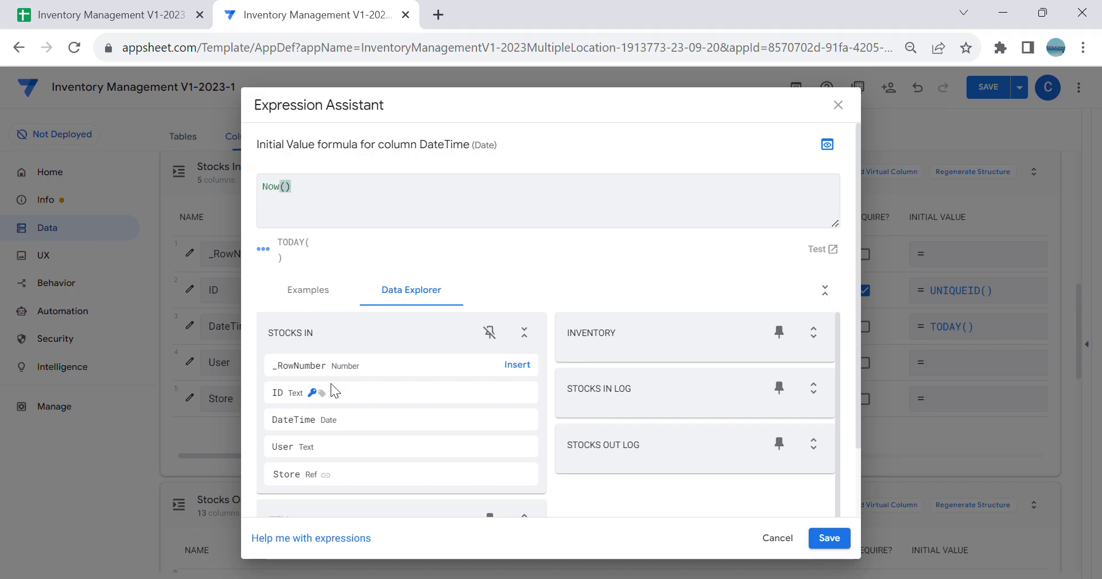
left_click(845, 537)
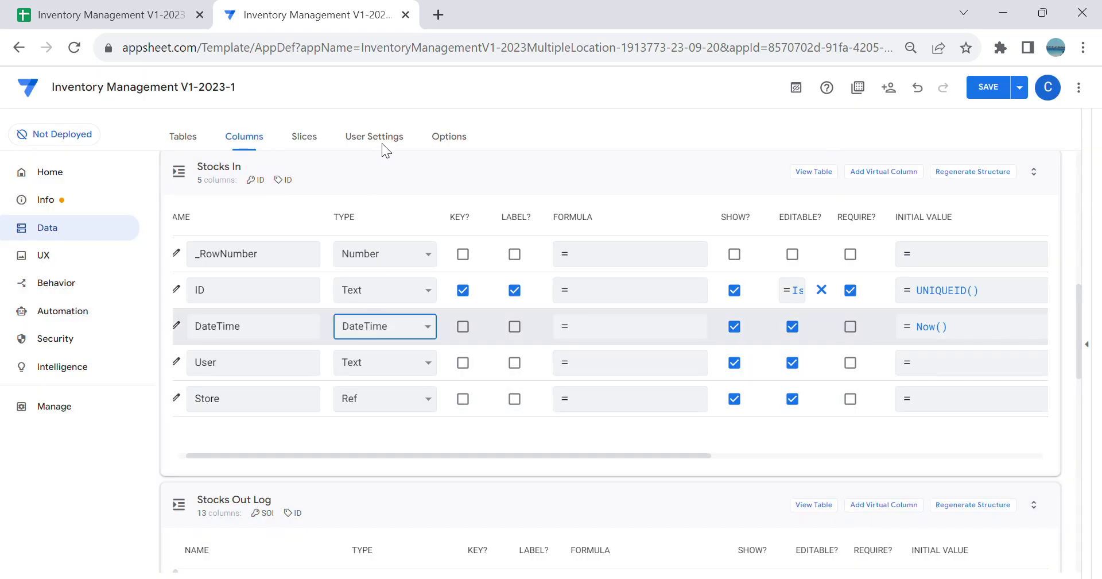
Step: Enable Ignore seconds for the Stocks In DateTime column and close its column settings
left_click(176, 324)
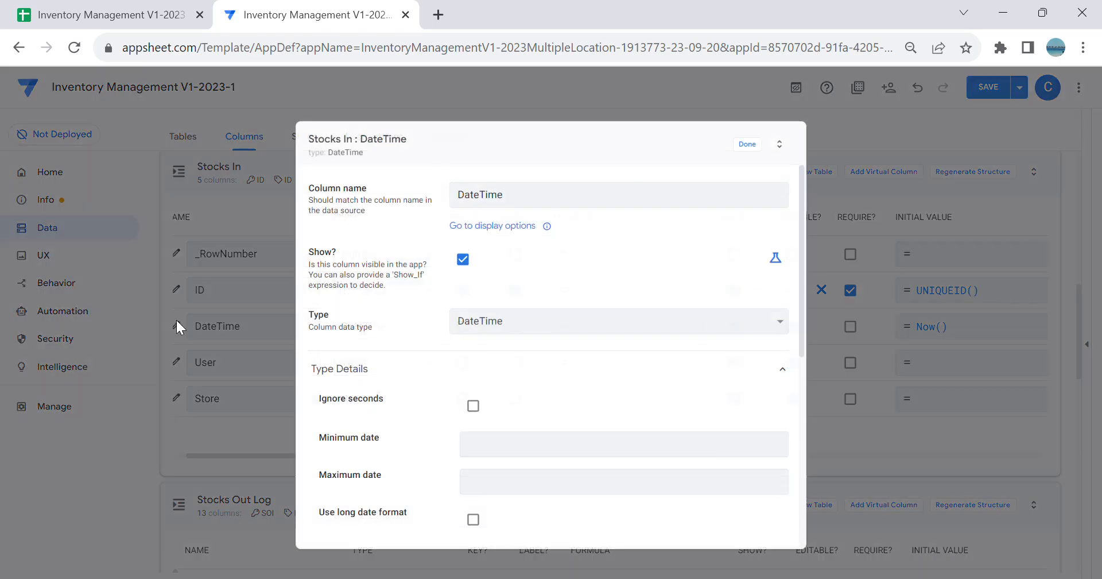
left_click(474, 406)
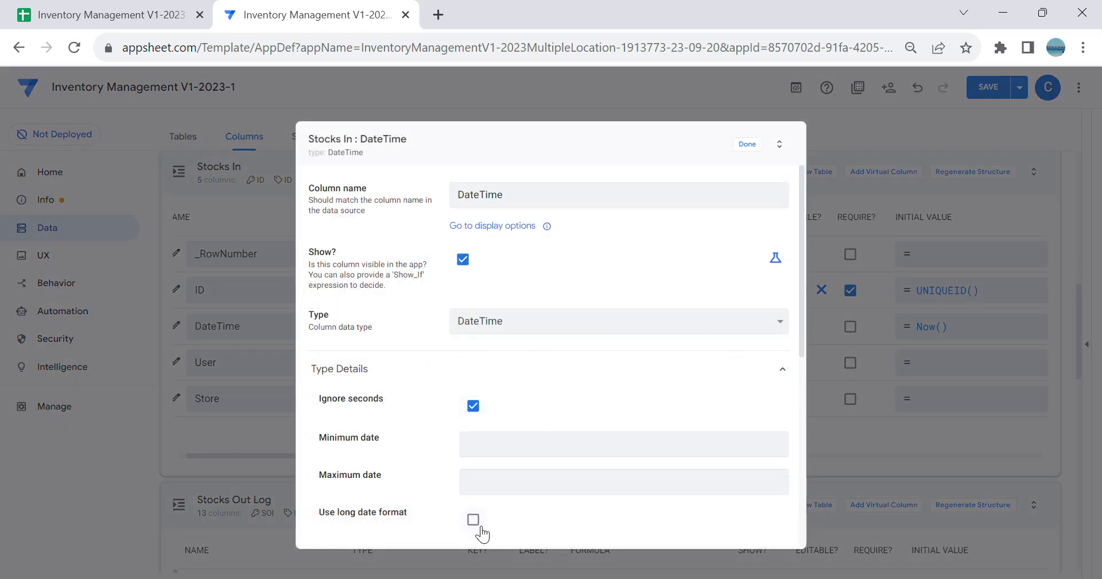
left_click(747, 144)
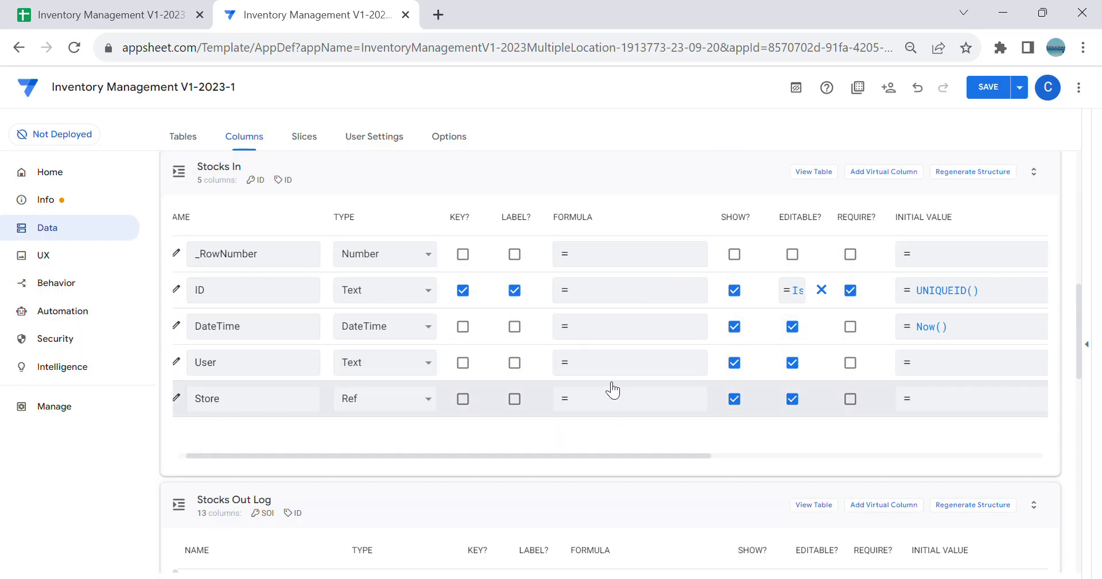
Step: Enter Useremail() as the app formula of the Stocks In User column
left_click(620, 362)
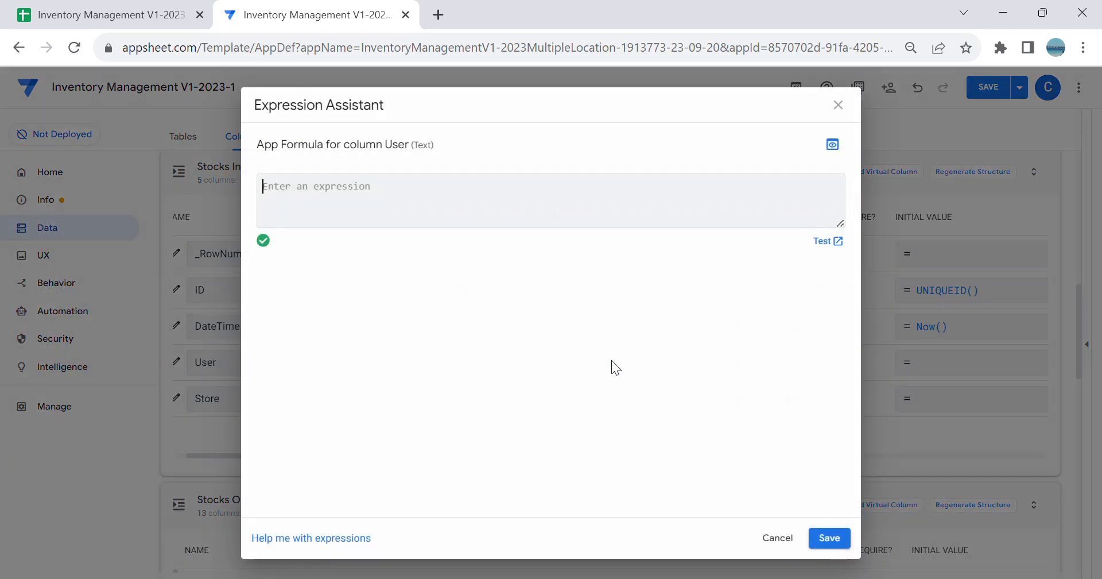
type("Useremail(")
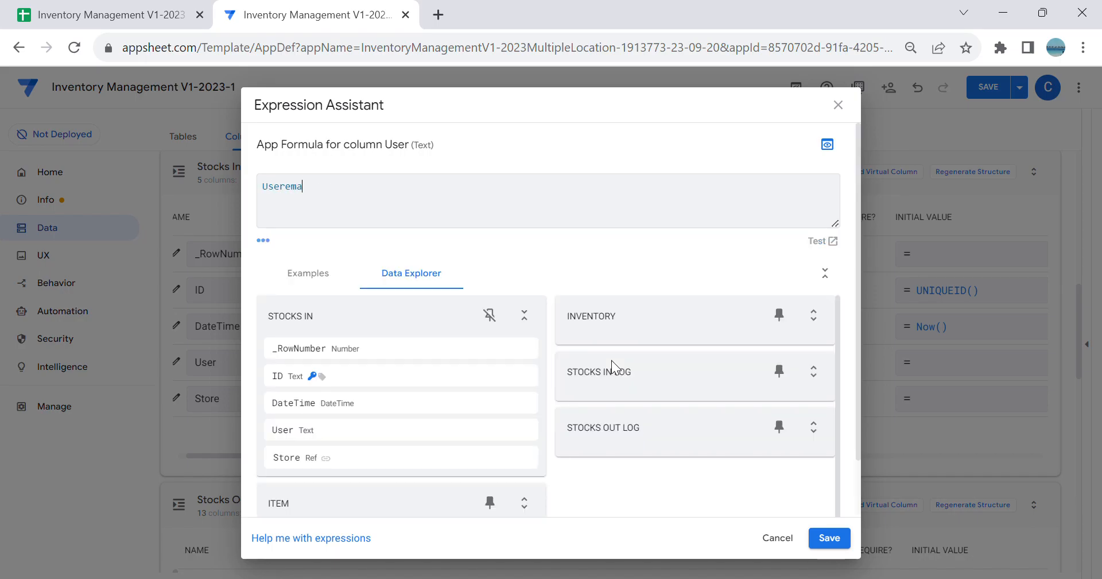
Step: Switch to the Google Sheets workbook and widen the User column of the Stocks Out sheet until its entries show in full
left_click(109, 15)
left_click(247, 567)
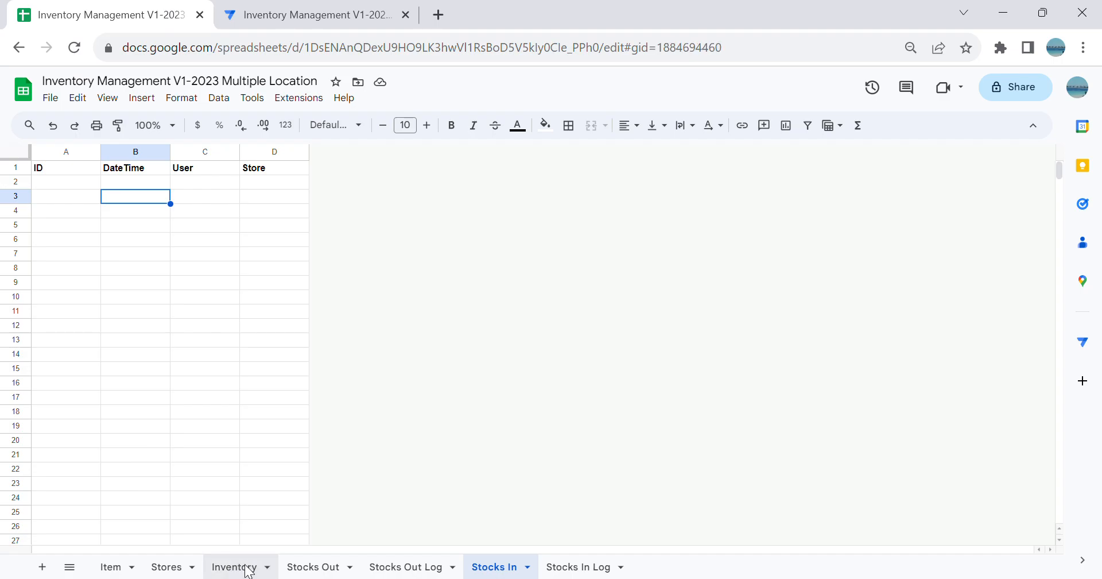
left_click(336, 567)
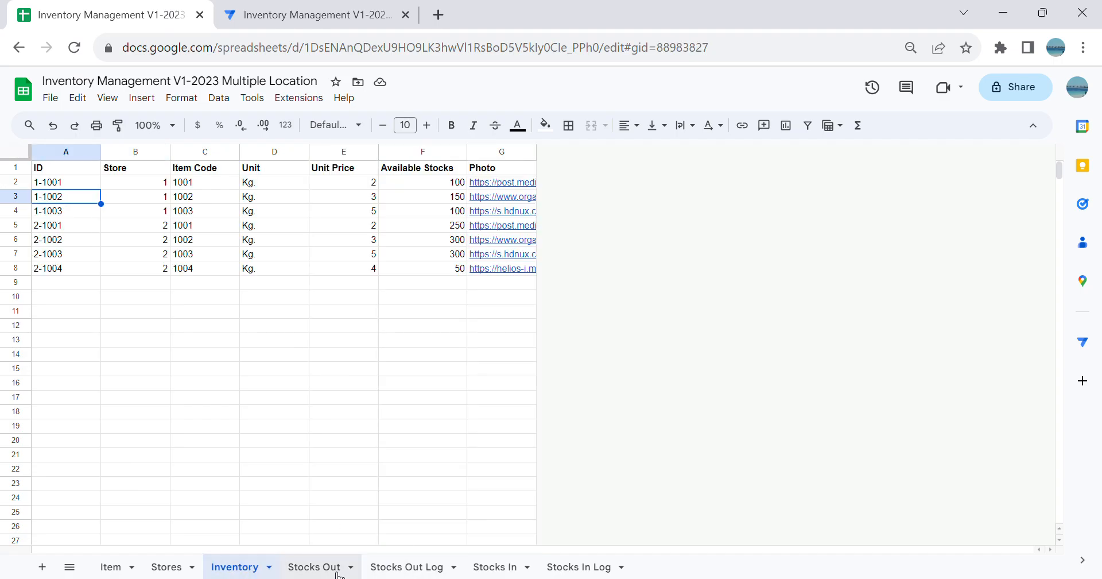
left_click(228, 201)
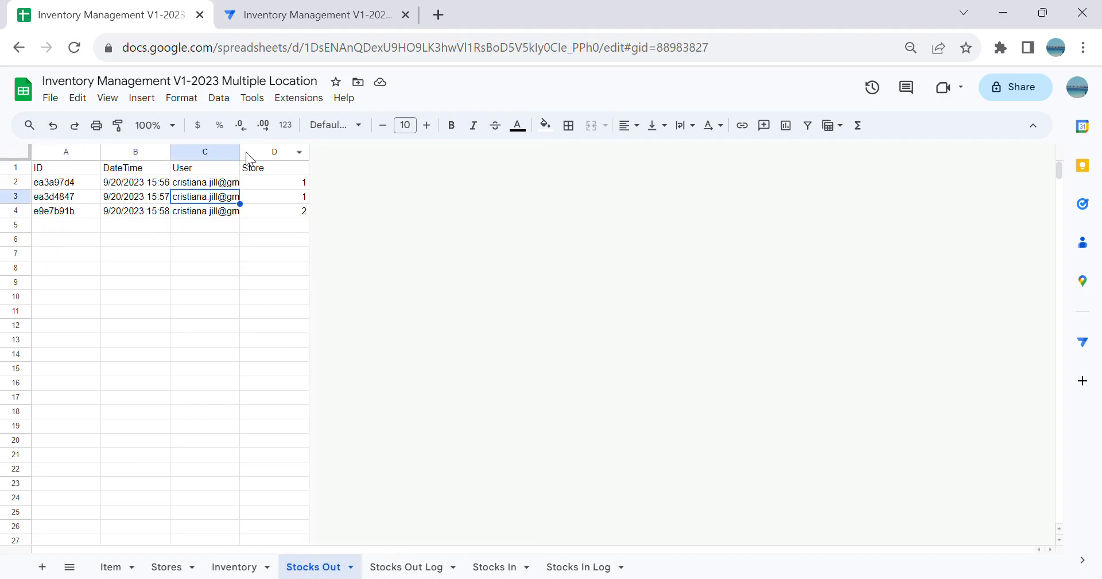
left_click_drag(241, 152, 265, 246)
left_click(231, 284)
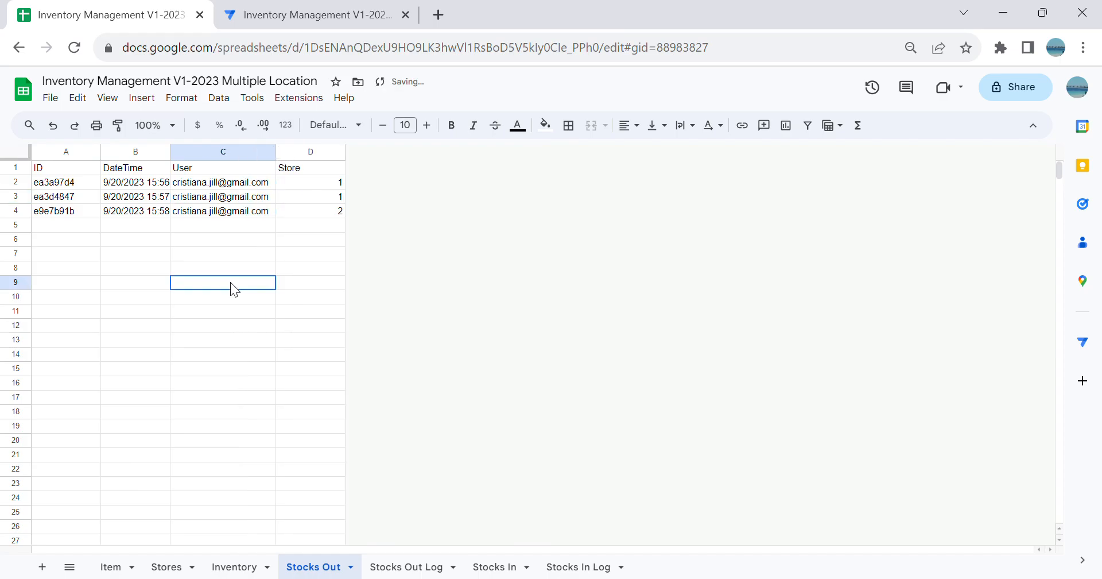
Step: Return to AppSheet, save the User column's formula and check the reference settings of the Stocks In Store column
left_click(260, 17)
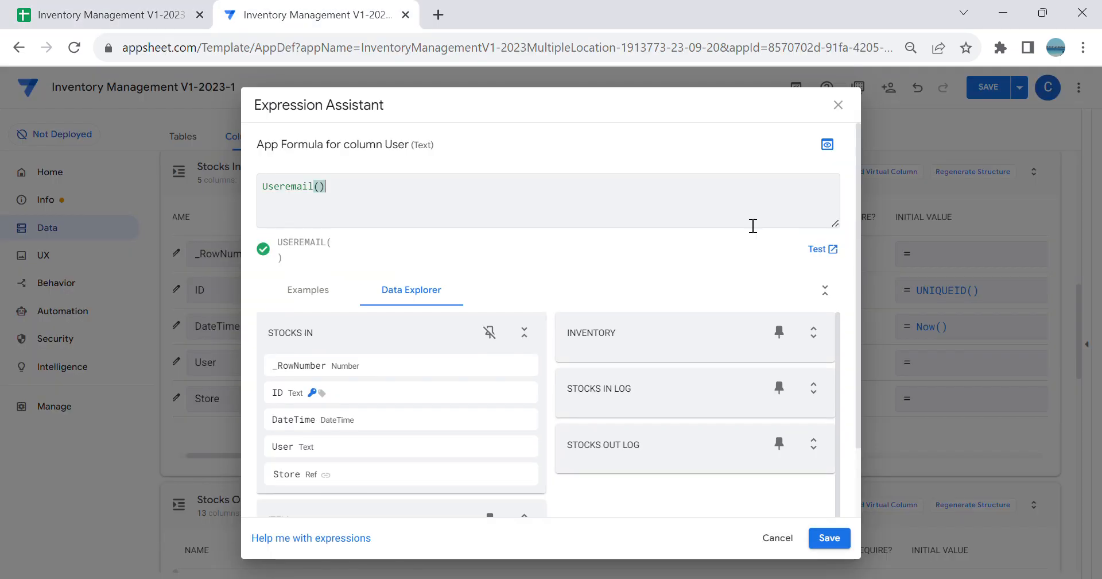
left_click(823, 533)
left_click(190, 402)
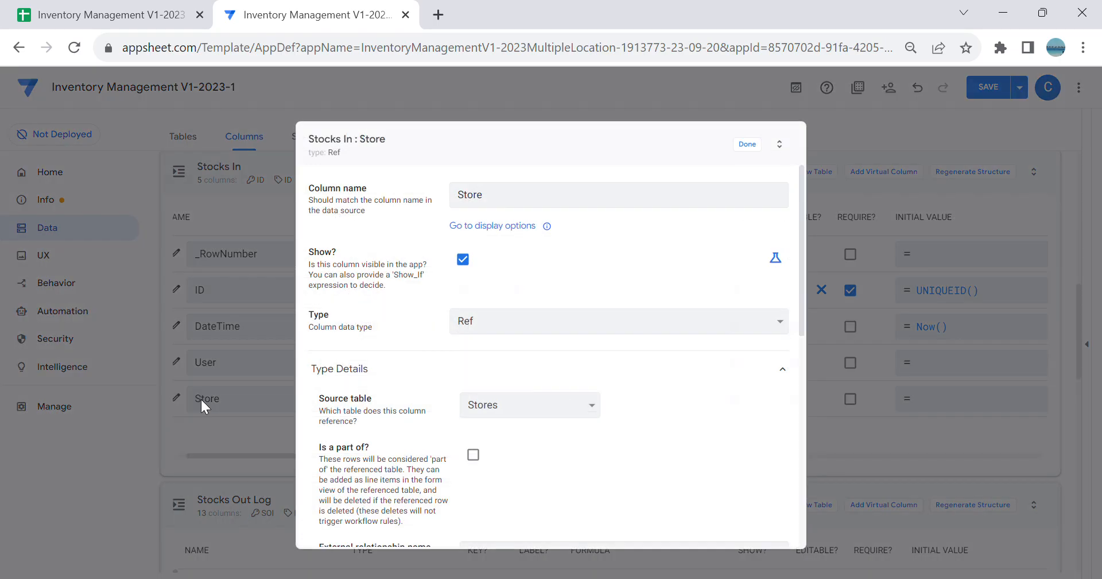
left_click(750, 144)
Step: Collapse the Stocks In table and open the column definitions of the Stocks In Log table
scroll(693, 381, "up", 1)
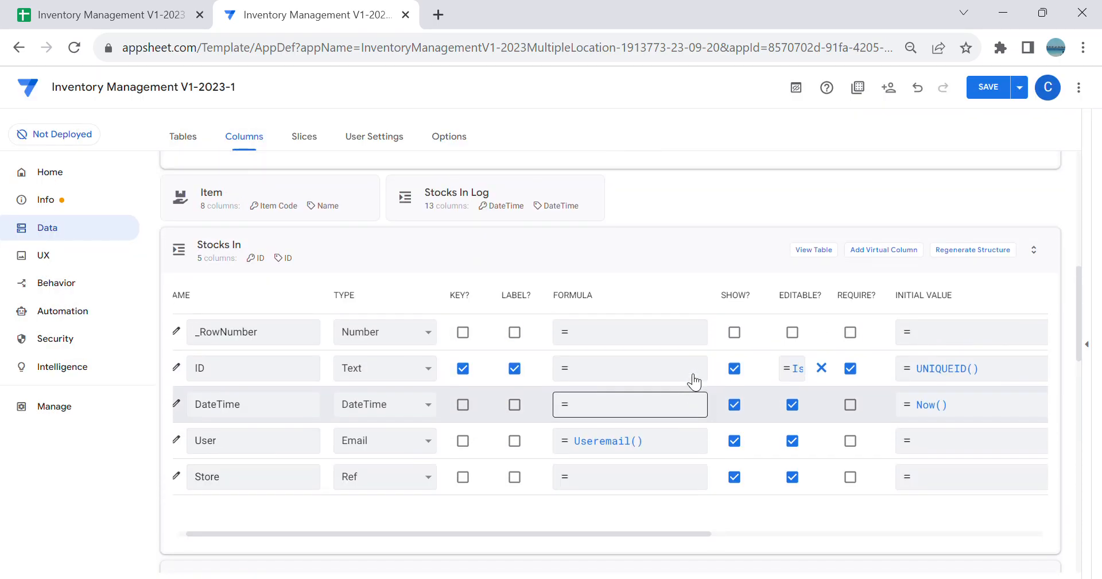
left_click(534, 262)
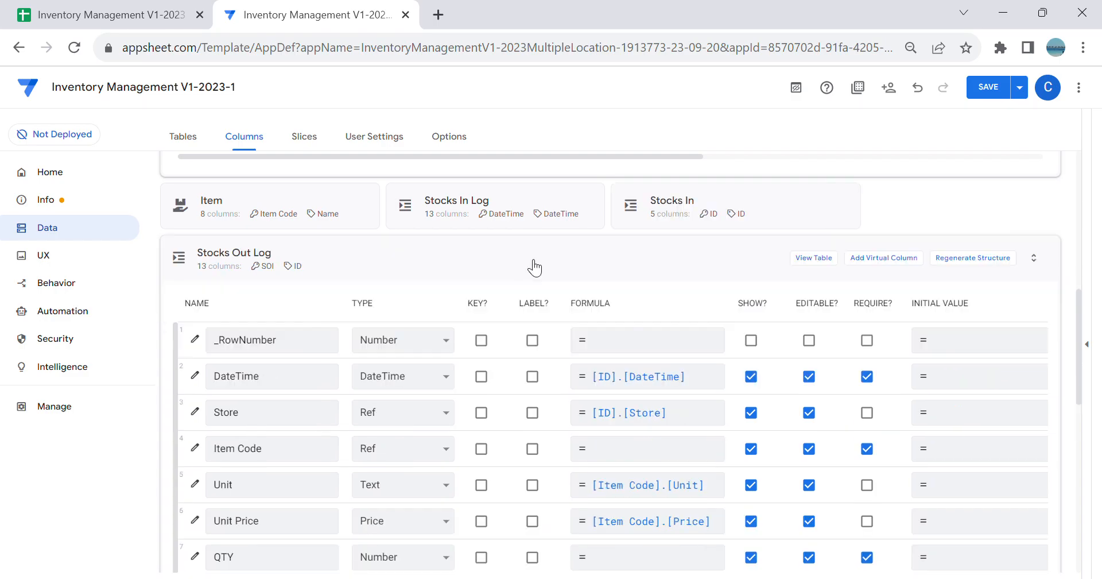
left_click(563, 209)
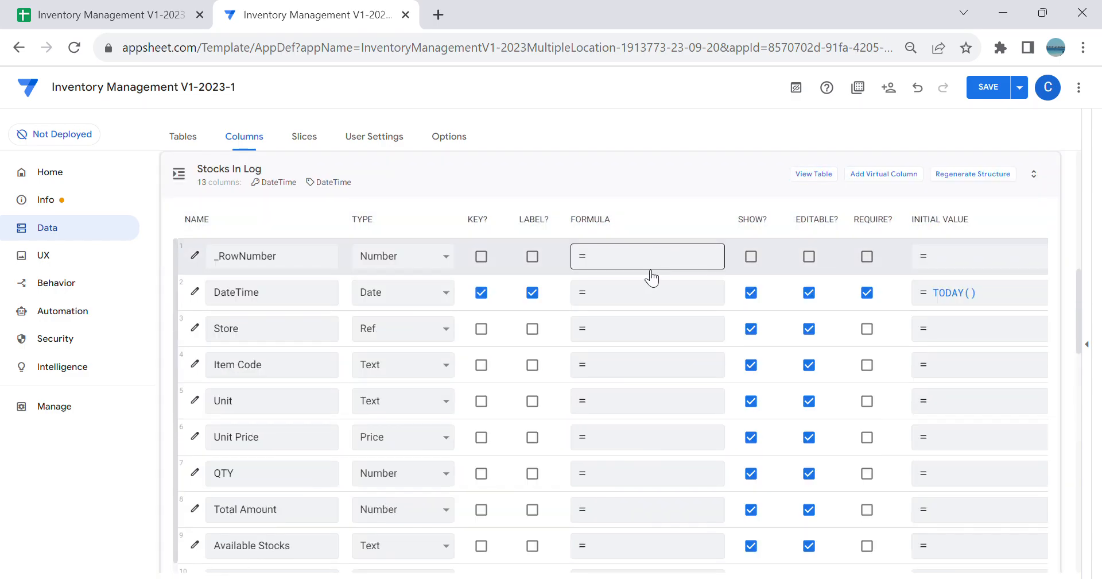
Step: Clear the initial value expression of the Stocks In Log DateTime column and save it empty
left_click(975, 303)
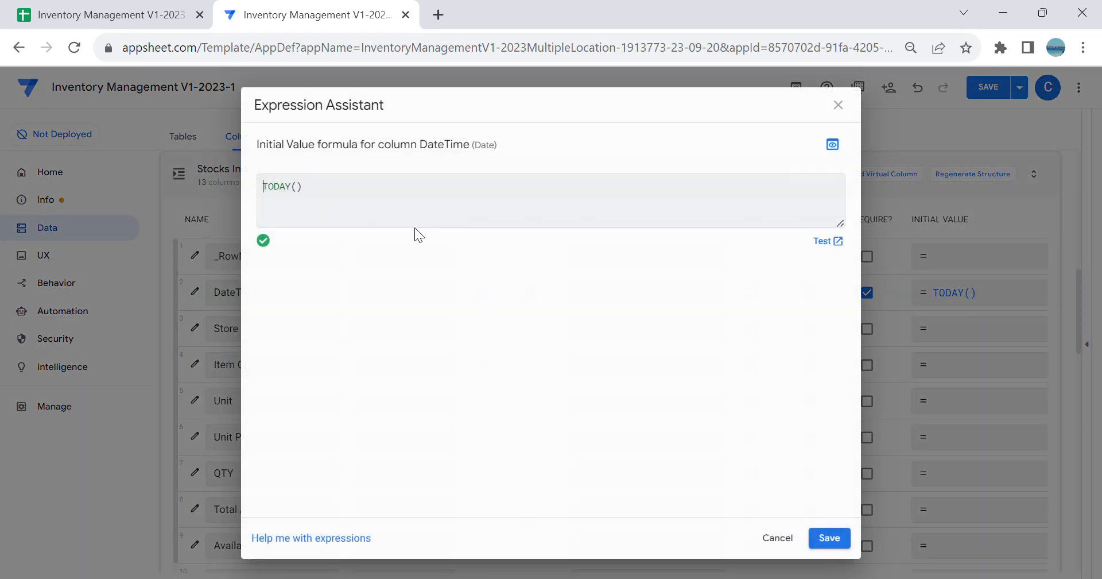
key("BackSpace")
key("BackSpace")
key("BackSpace")
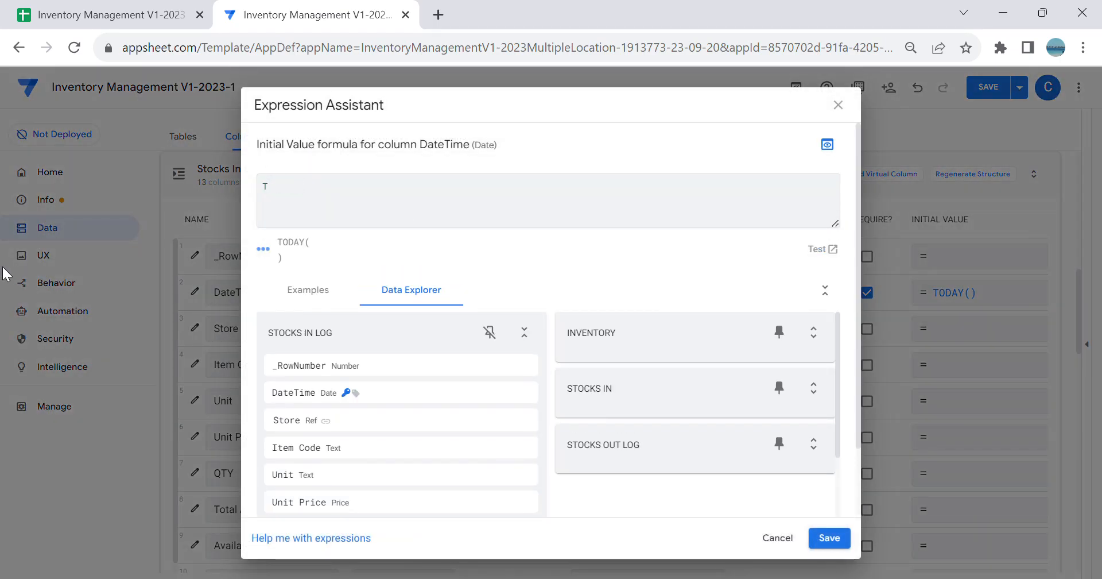
key("BackSpace")
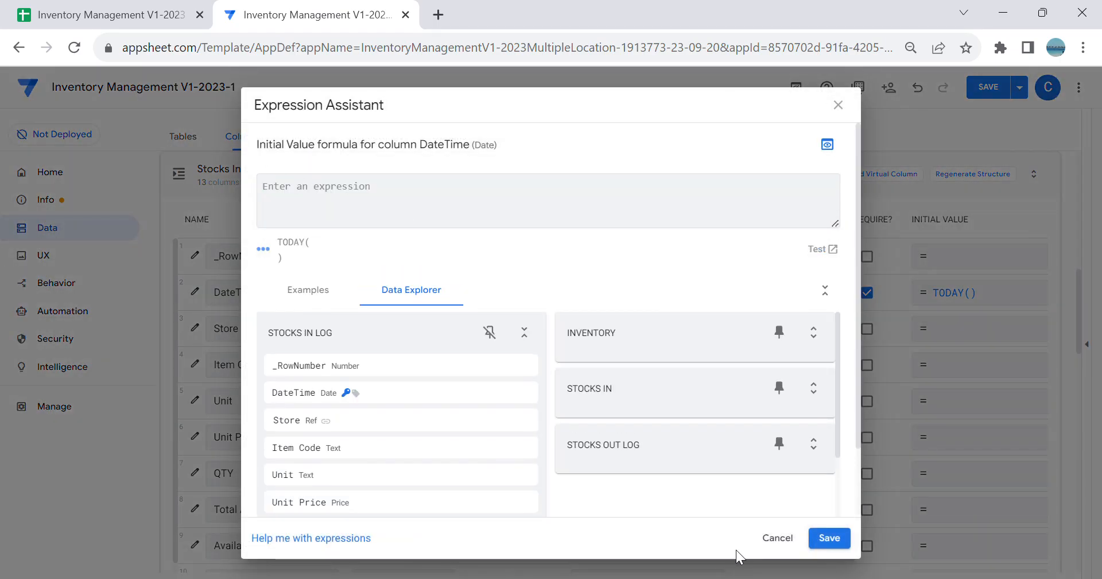
left_click(829, 537)
Step: Make SII the key column of Stocks In Log and set its initial value to Uniqueid()
scroll(489, 369, "down", 6)
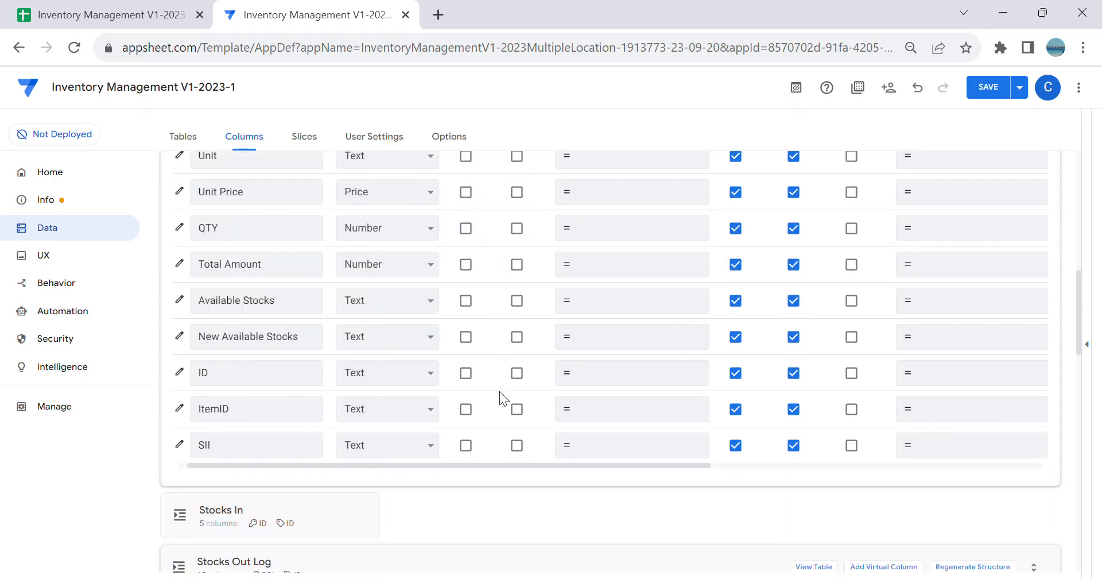
left_click(465, 352)
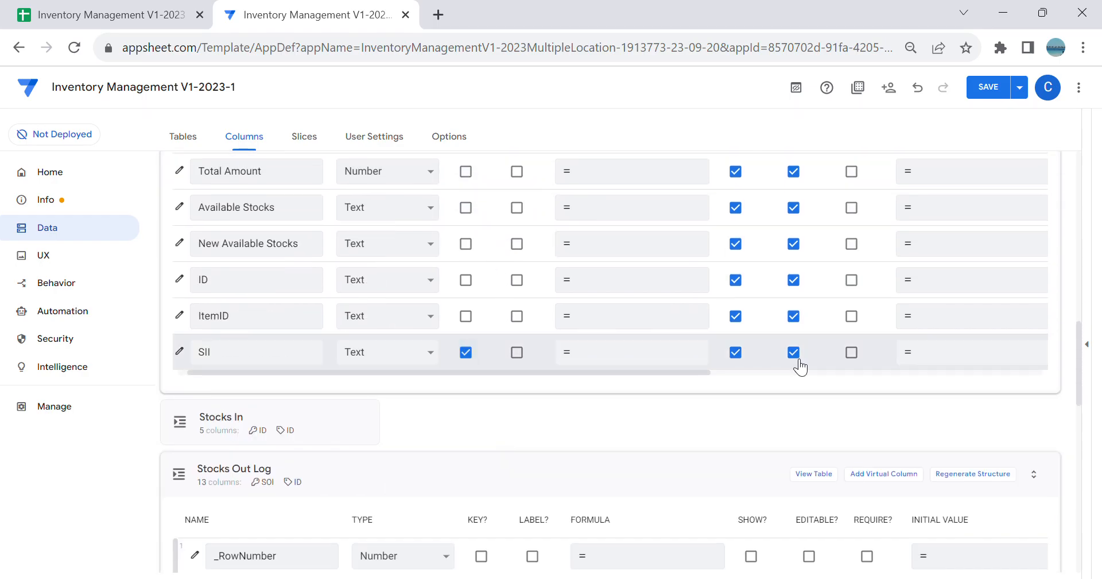
left_click(947, 348)
type("Uniqueid(")
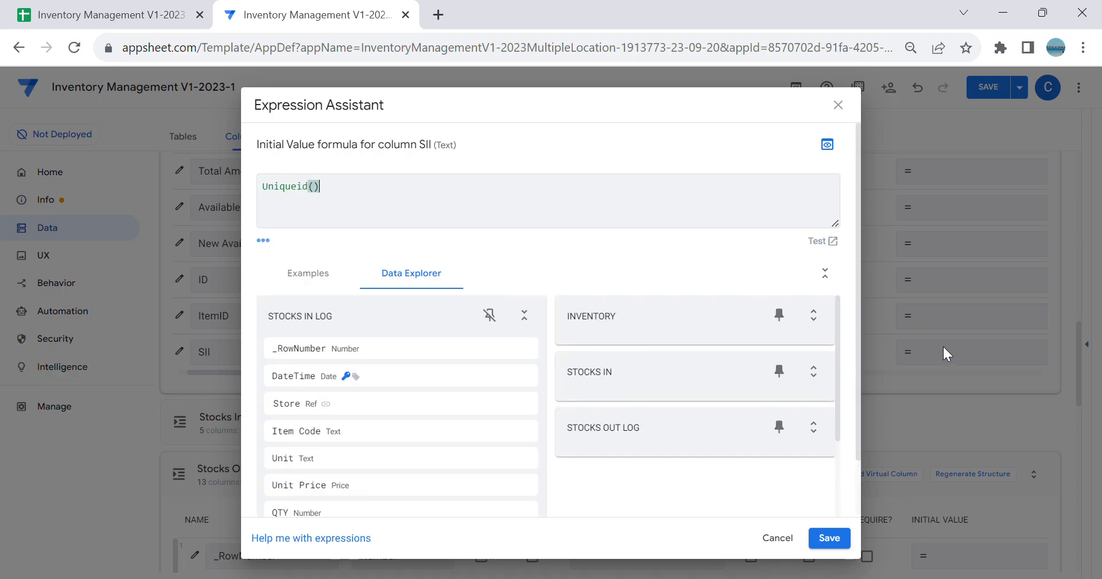
left_click(839, 543)
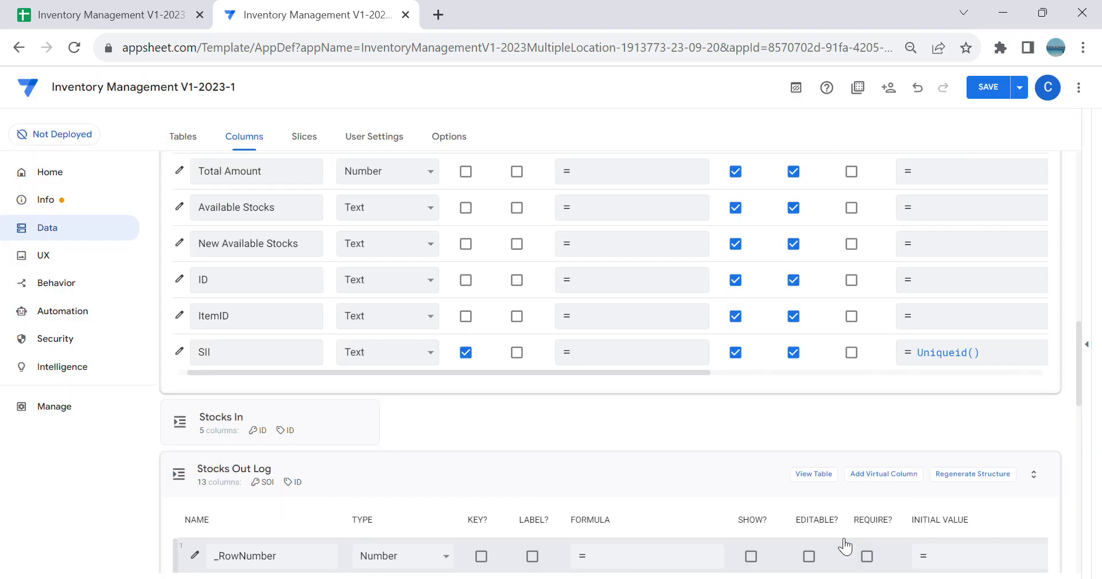
Step: Set the Editable_If expression of the SII column to ISBLANK([_this]) and close its column settings
left_click(179, 351)
scroll(450, 373, "down", 3)
left_click(462, 422)
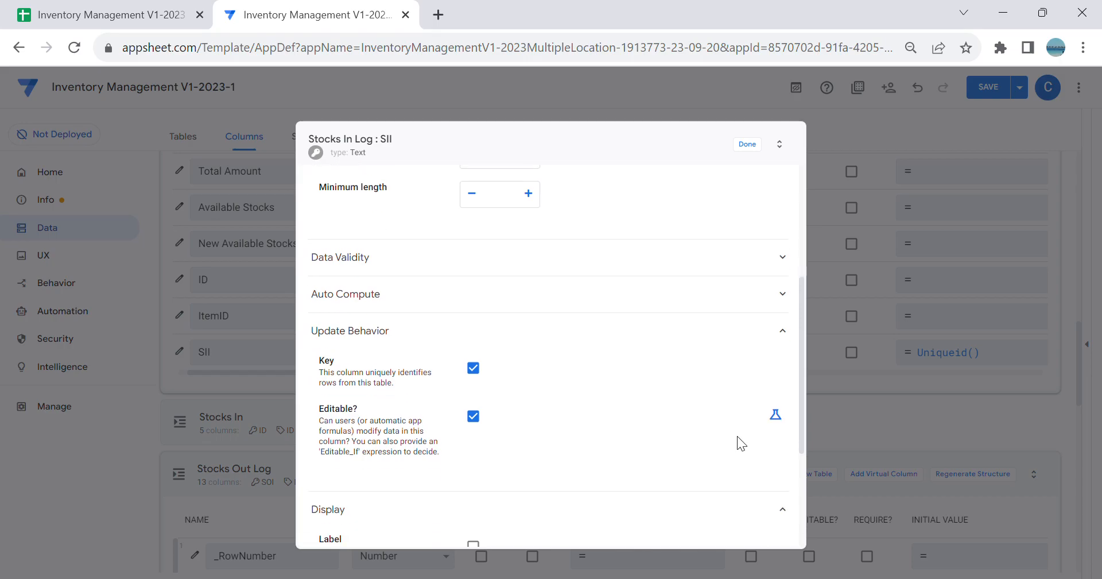
left_click(775, 407)
left_click(711, 402)
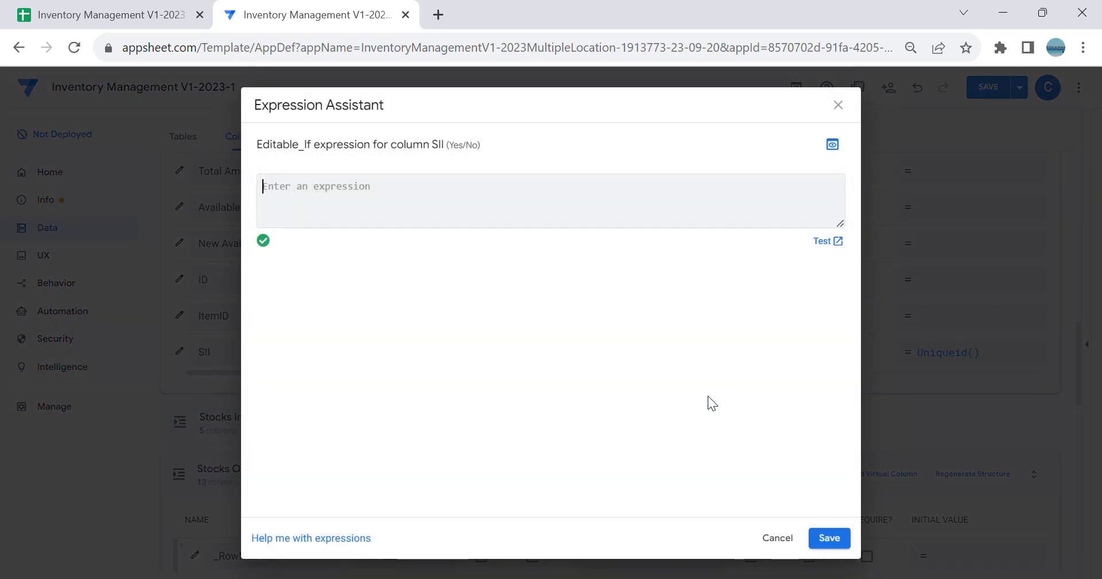
type("ISBLANK([")
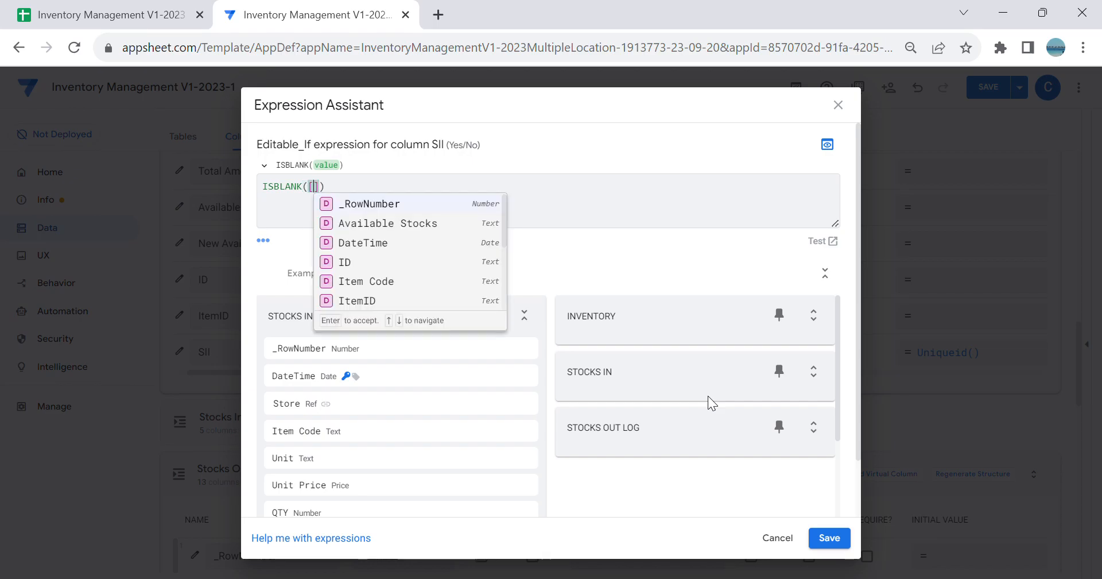
type("_th")
left_click(829, 538)
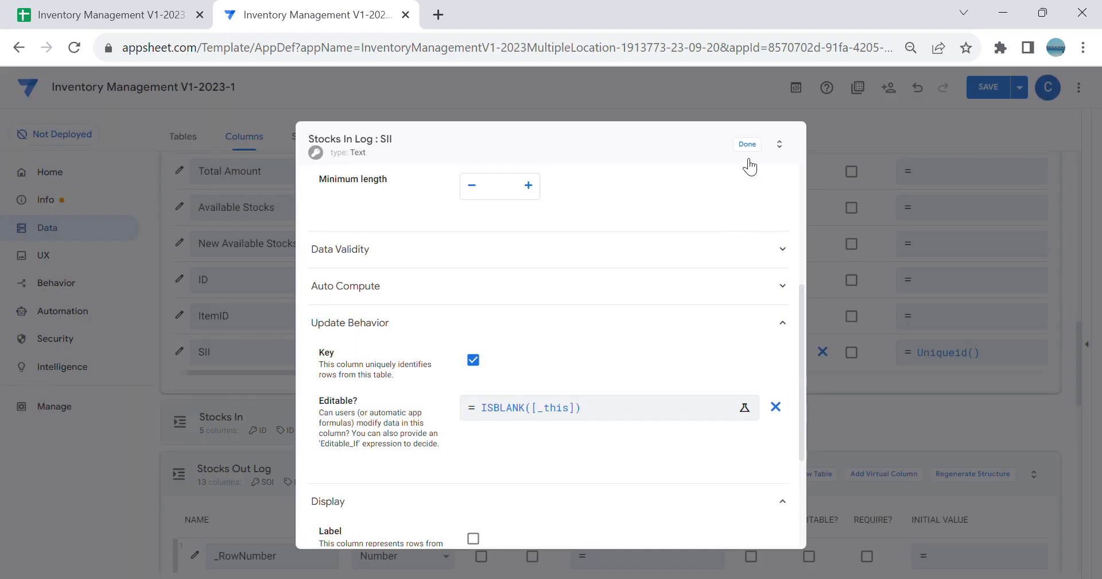
left_click(746, 144)
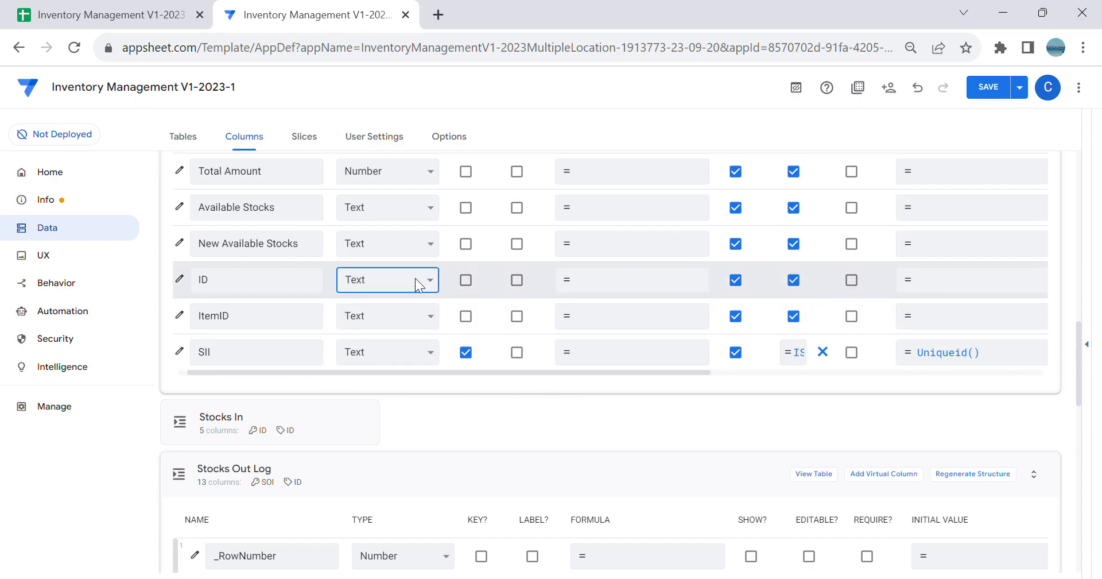
Step: Change the Stocks In Log ID column to type Ref with Stocks In as source table and enable Is a part of
left_click(339, 294)
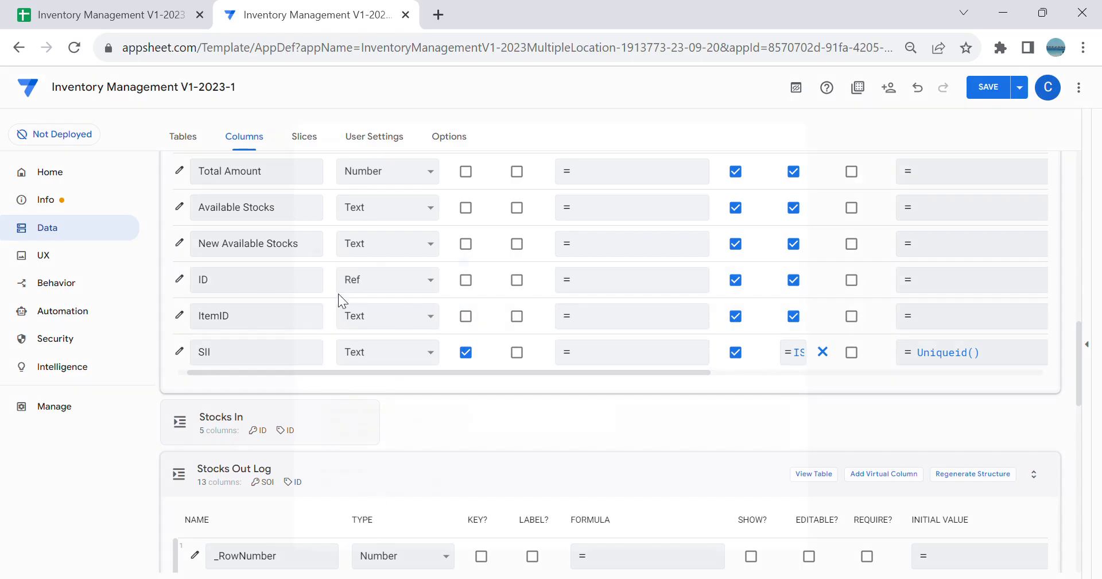
left_click(553, 420)
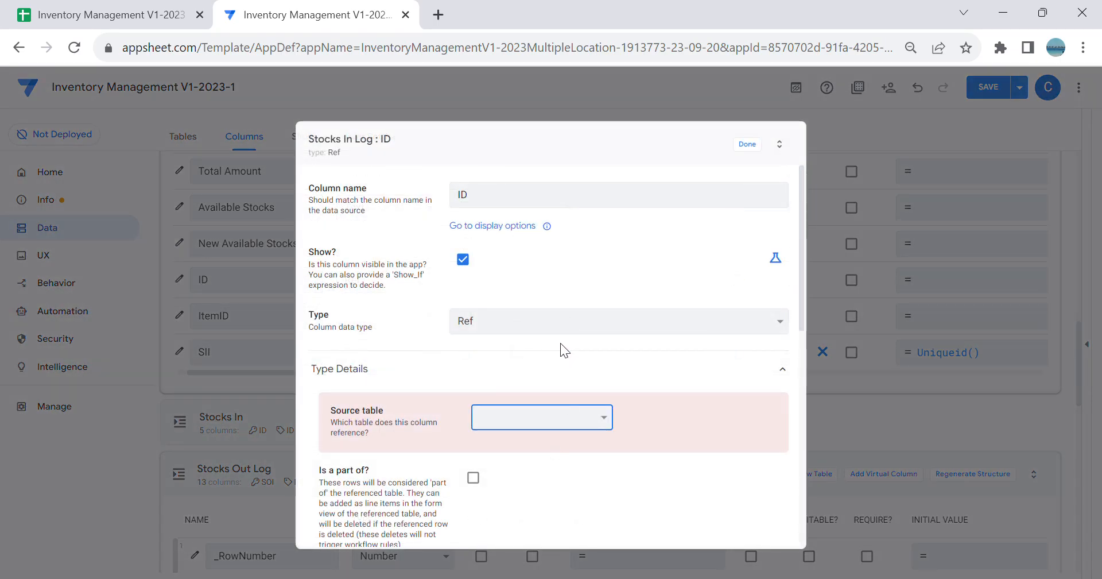
left_click(538, 262)
left_click(477, 453)
left_click(476, 455)
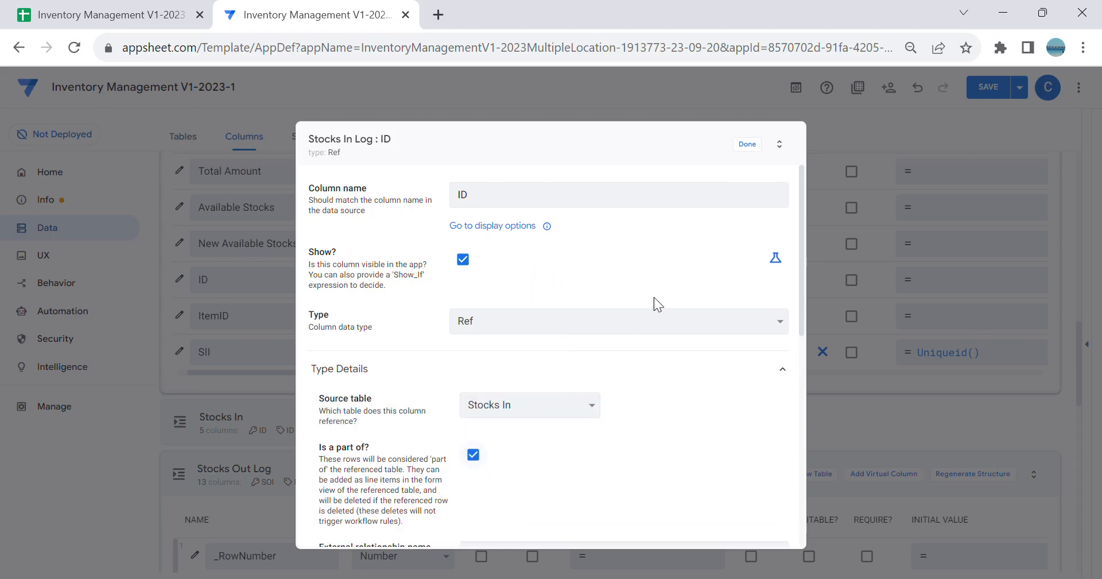
left_click(756, 144)
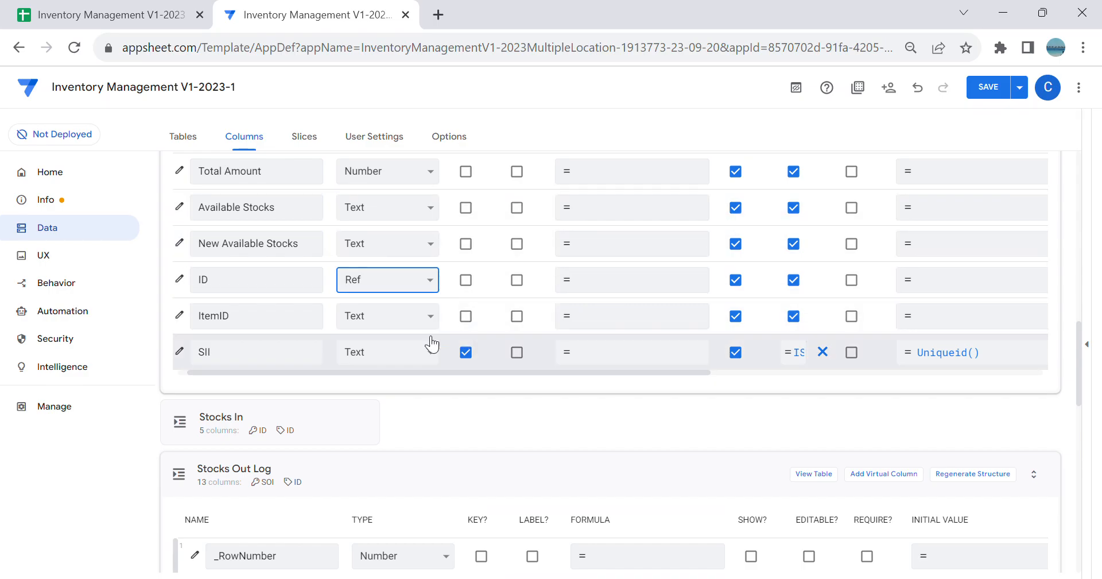
Step: Set the app formula of the Stocks In Log ItemID column to Concatenate([Store],"-",[Item Code])
left_click(639, 316)
type("Concatena")
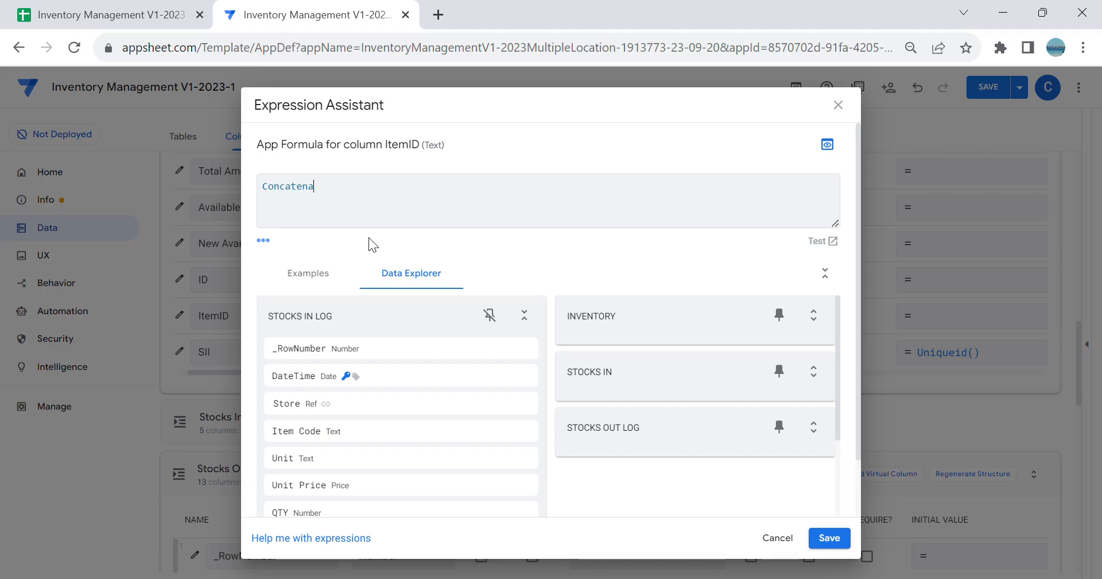
type("te([St")
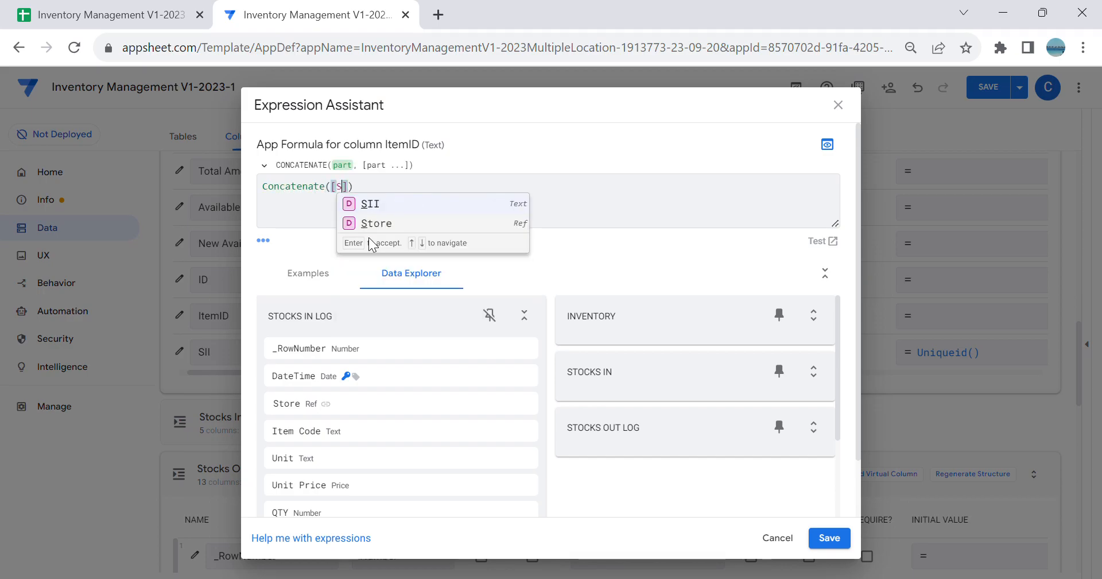
left_click(402, 224)
type(",\"")
type("-\",[")
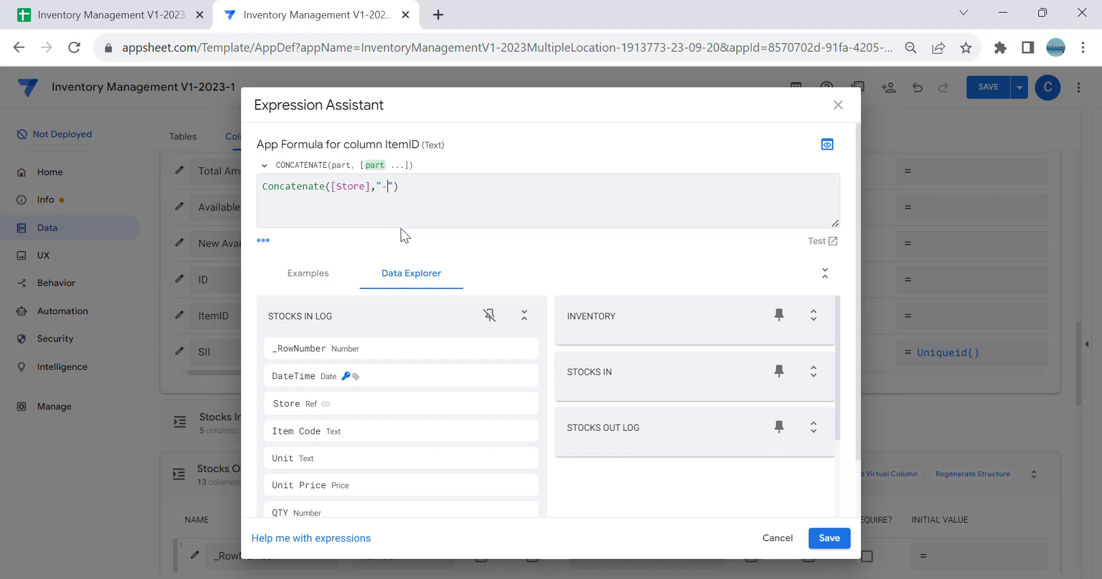
type("I")
left_click(464, 223)
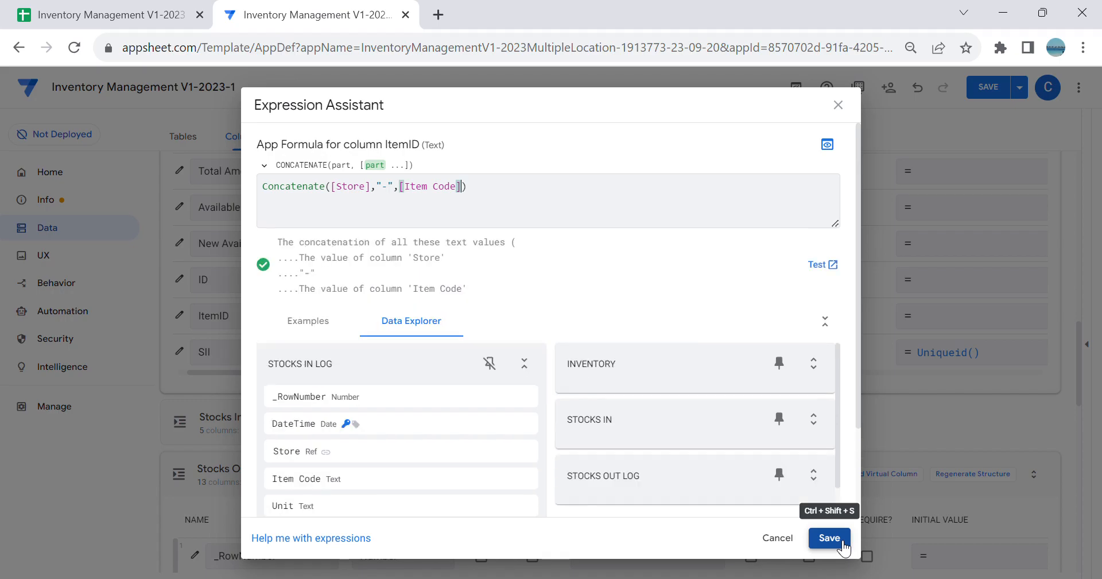
left_click(841, 543)
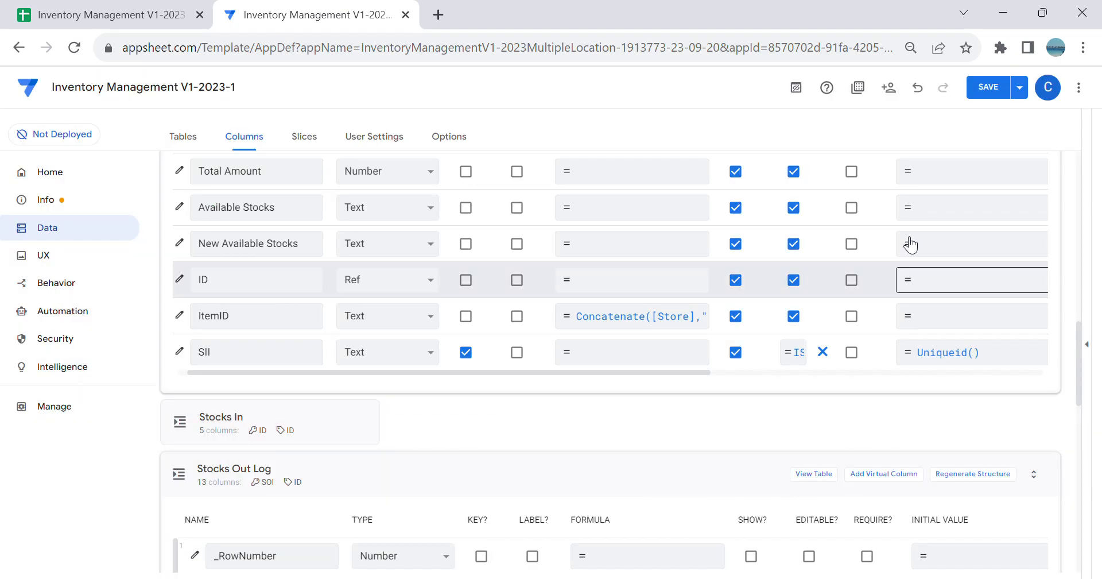
Step: Save the app and set the type of the Stocks In Log DateTime column to DateTime
left_click(984, 96)
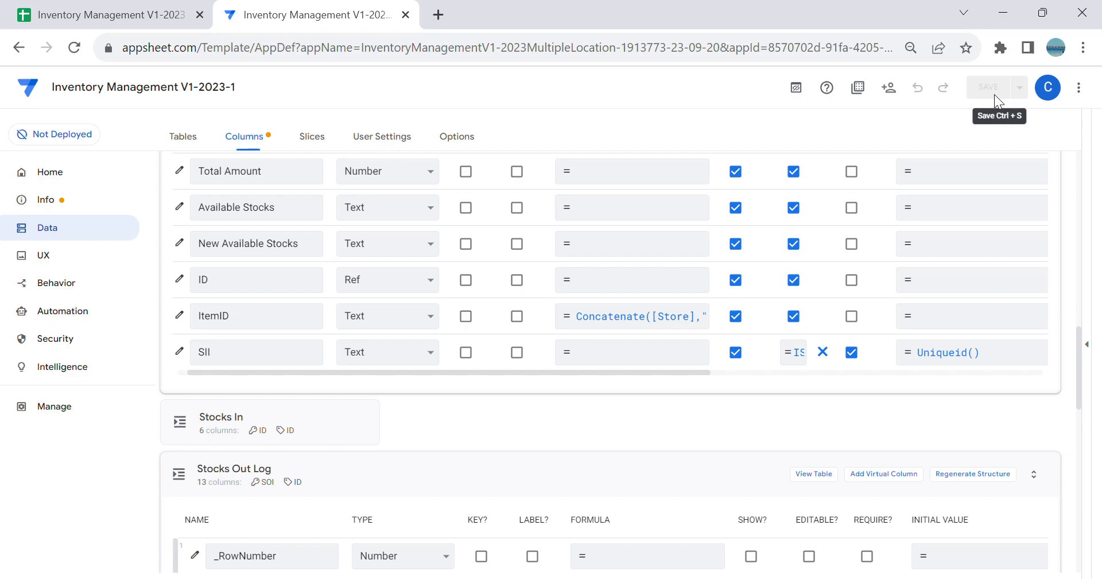
scroll(654, 236, "up", 7)
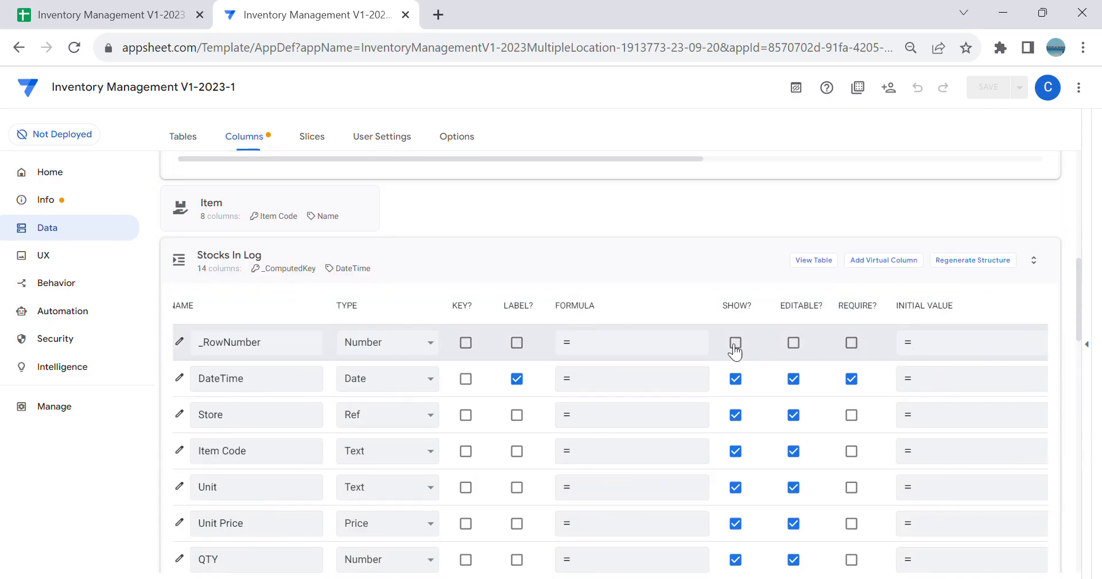
left_click(421, 379)
left_click(427, 368)
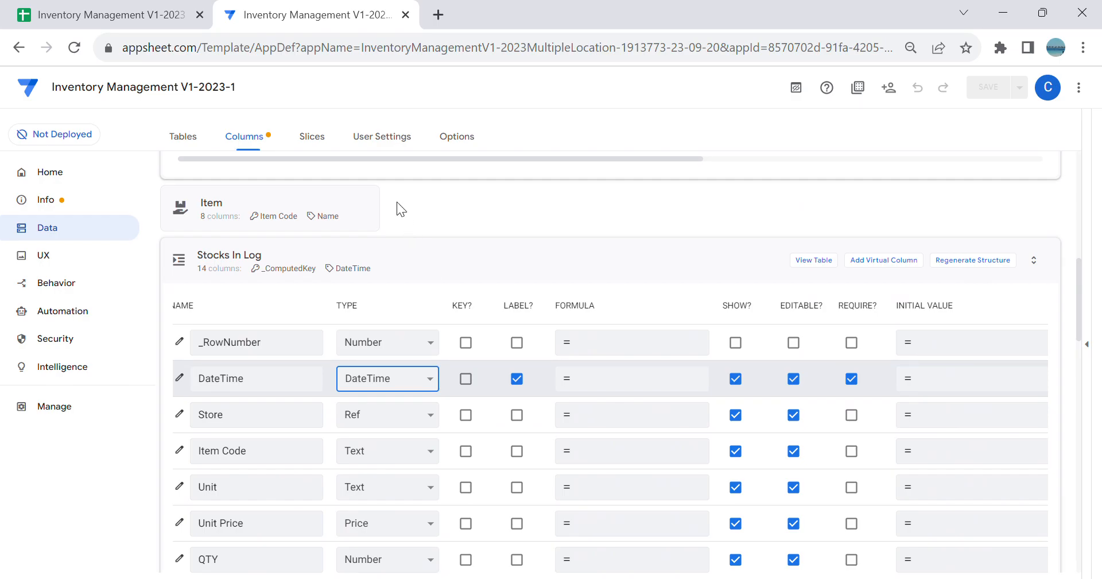
Step: Set the app formula of the Stocks In Log DateTime column to [ID].[DateTime], taken from the Stocks In table
left_click(623, 381)
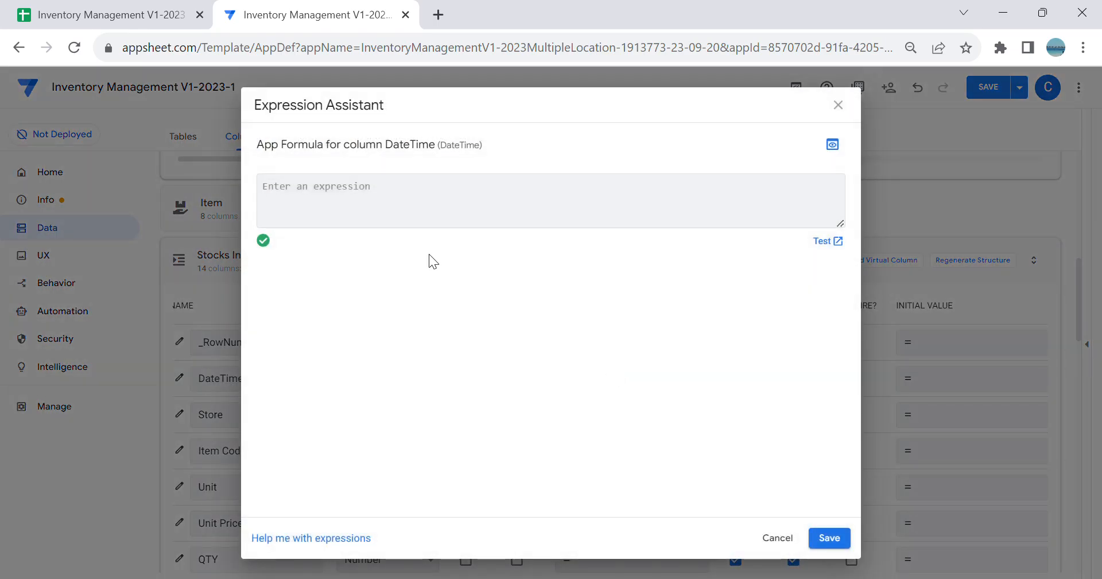
left_click(527, 316)
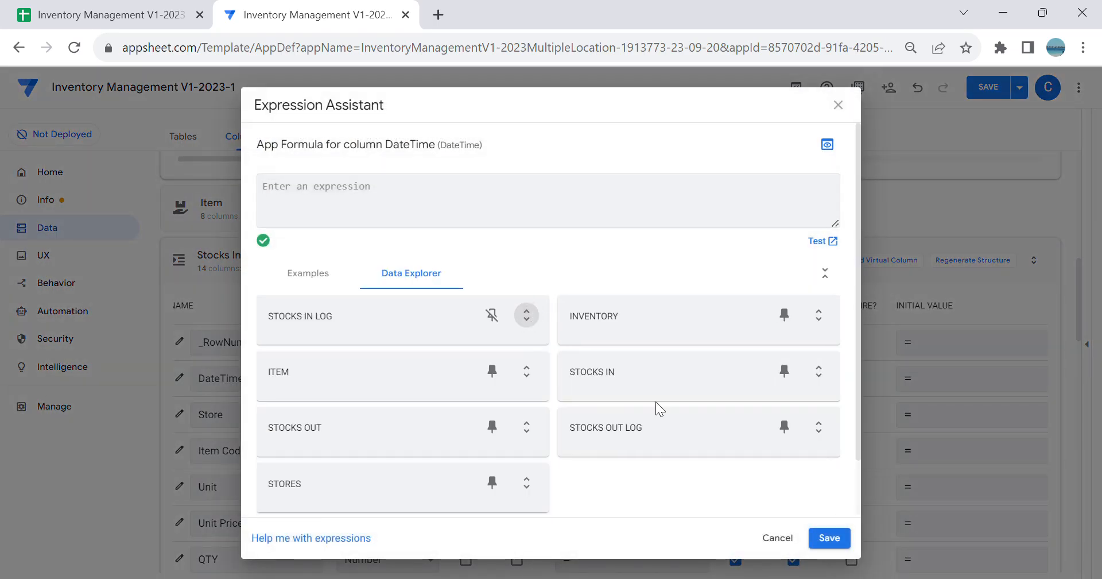
left_click(797, 398)
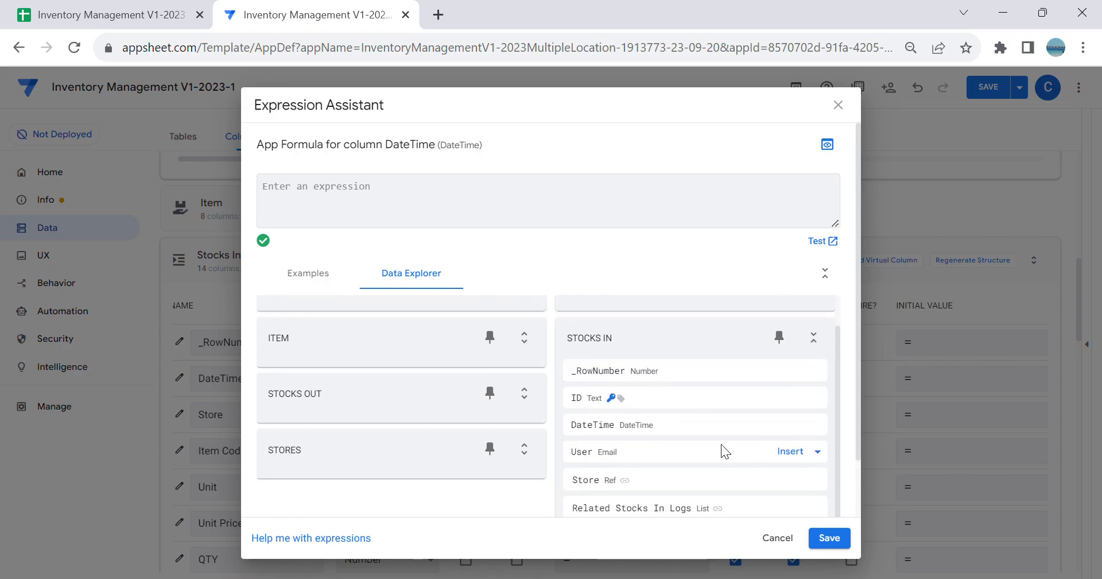
left_click(790, 424)
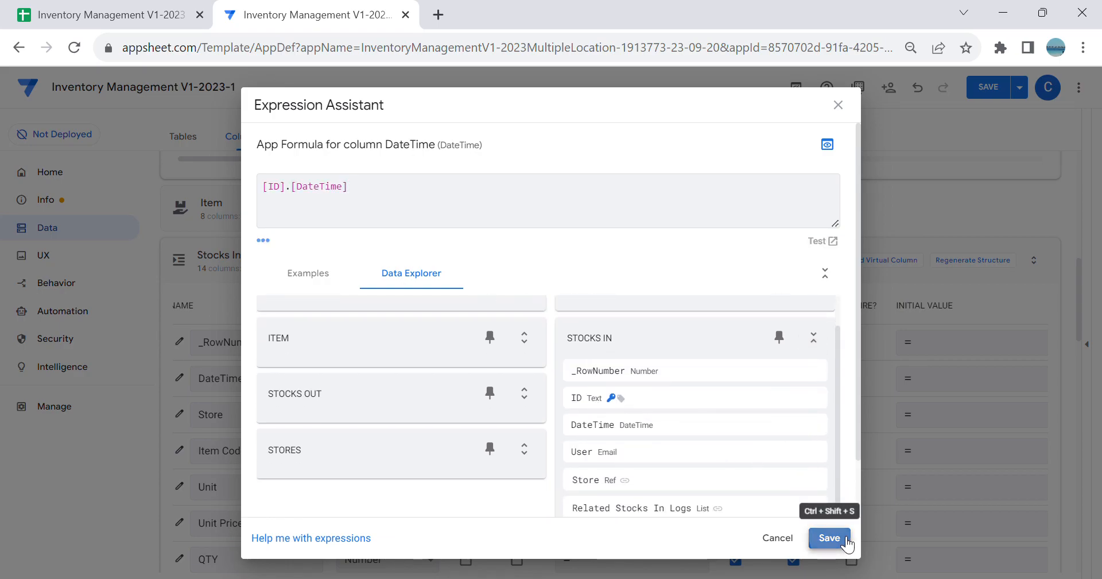
left_click(847, 541)
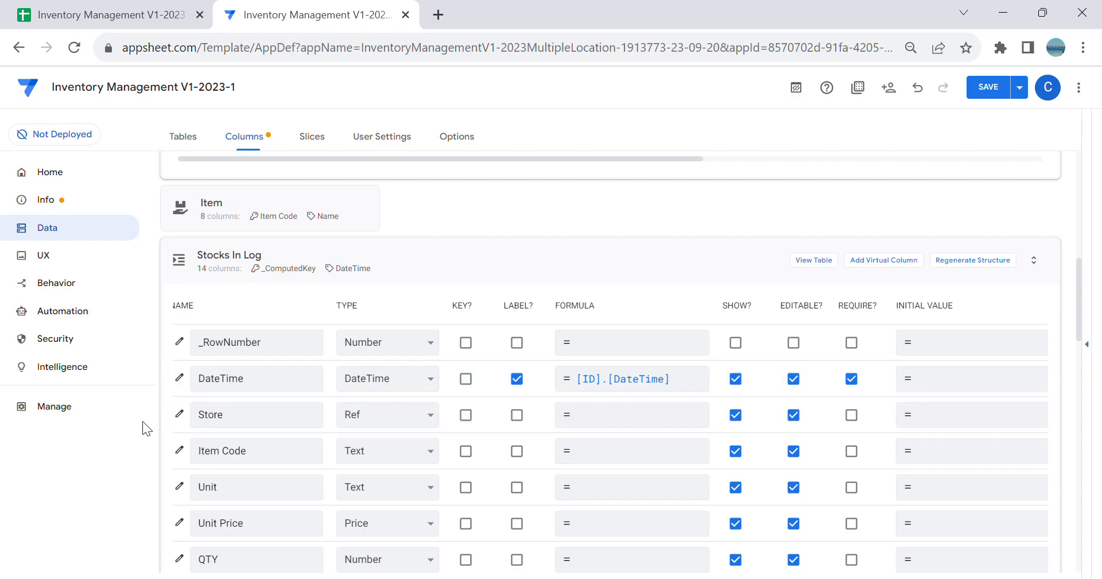
Step: Set the app formula of the Stocks In Log Store column to [ID].[Store]
left_click(184, 415)
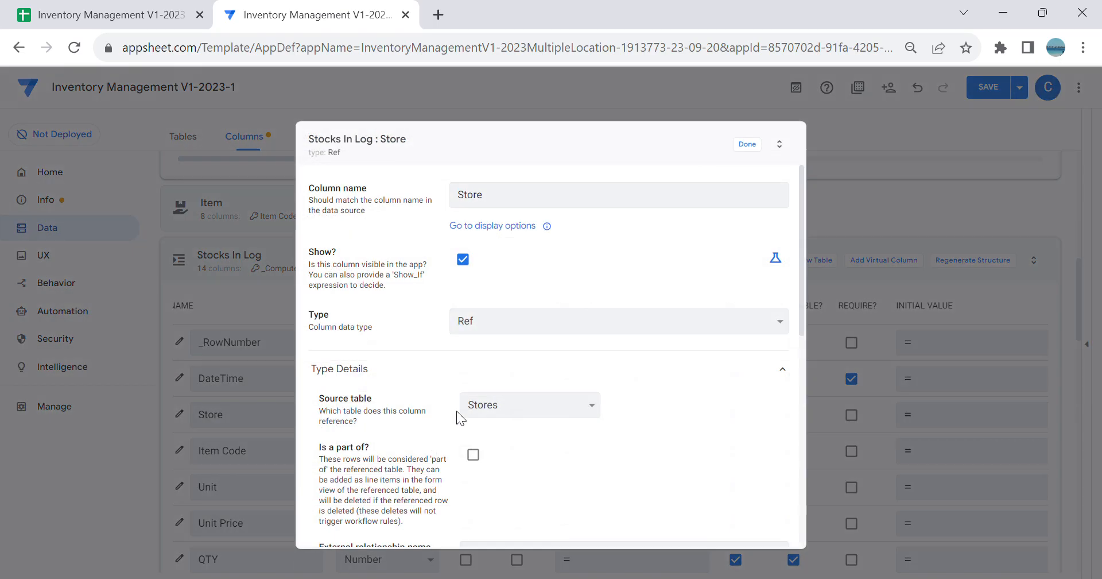
left_click(748, 144)
left_click(622, 426)
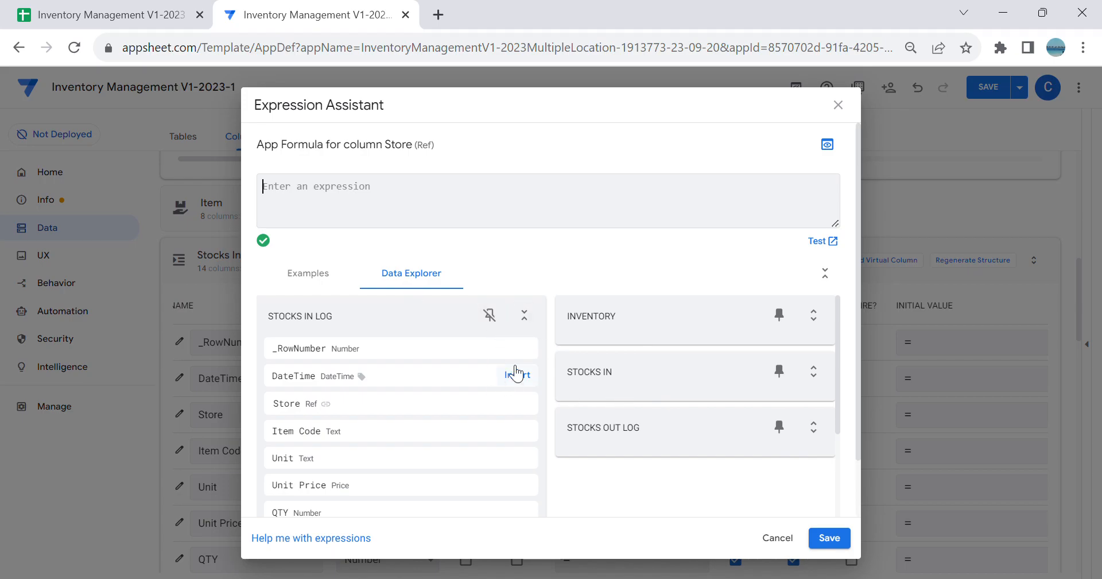
left_click(813, 371)
scroll(689, 466, "down", 2)
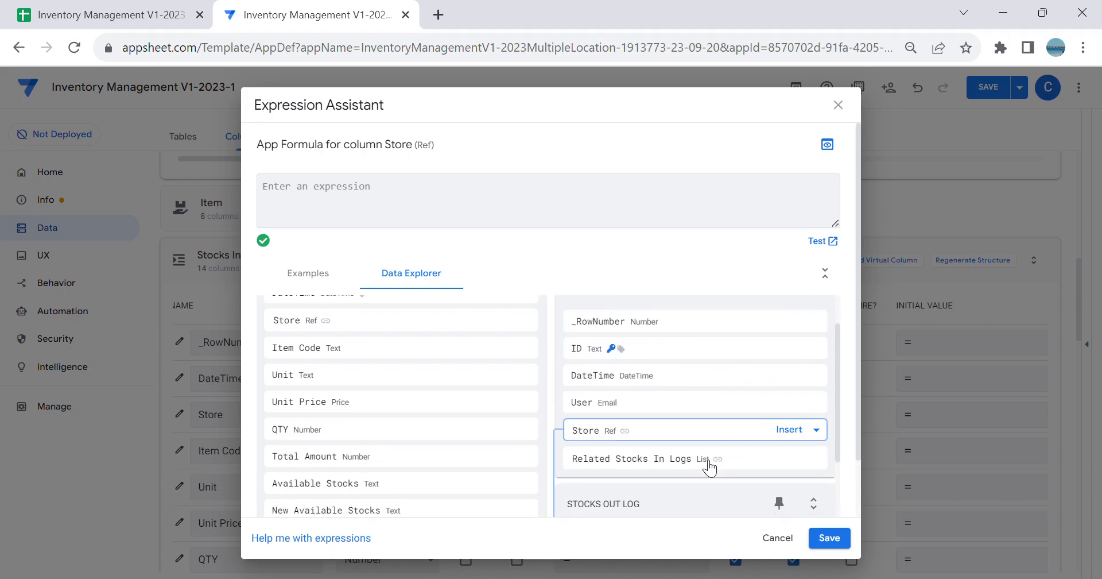
left_click(790, 427)
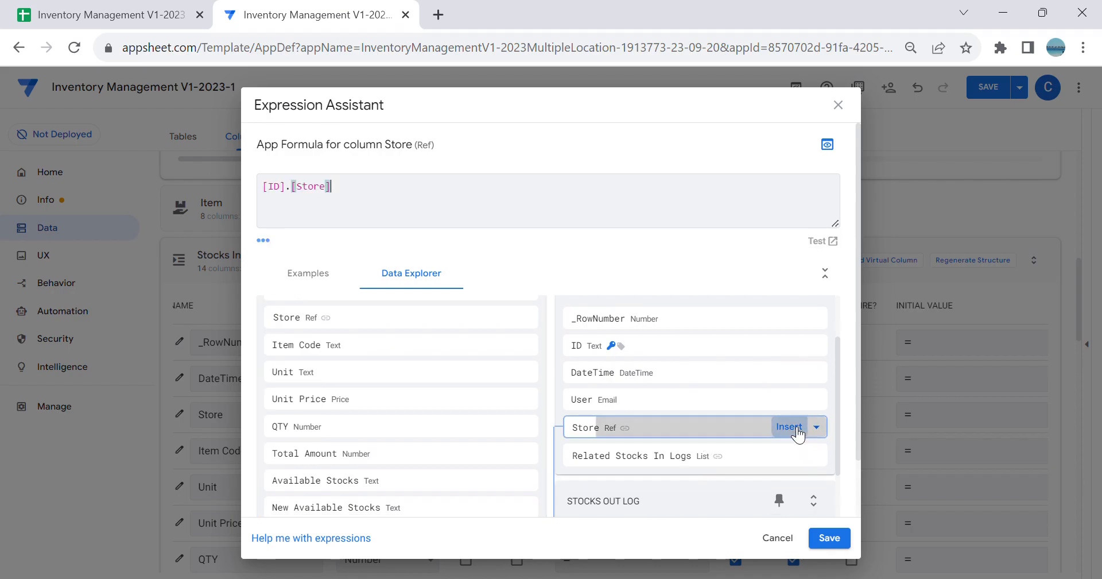
left_click(832, 537)
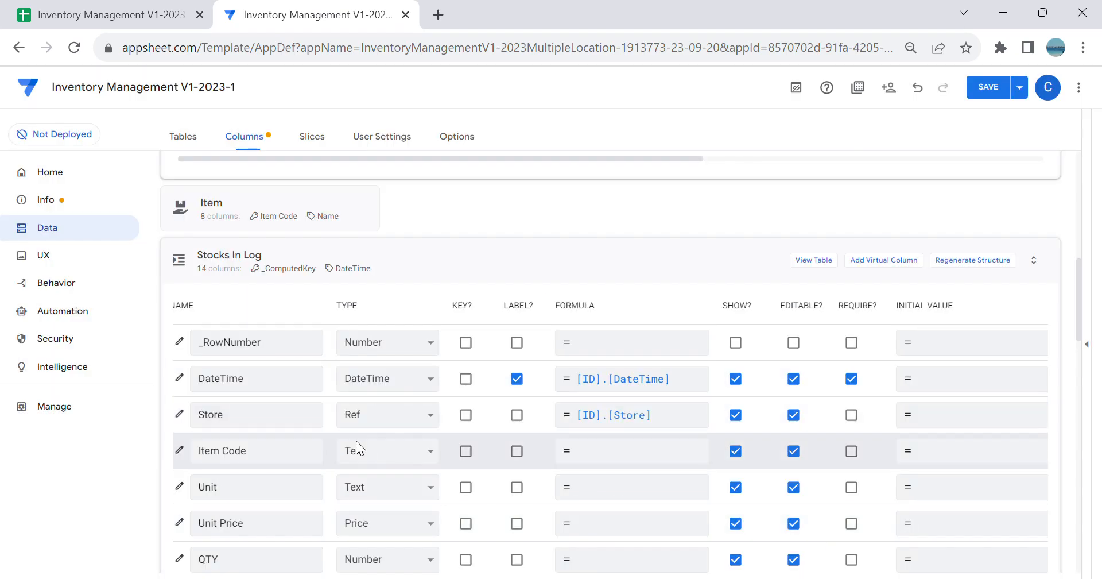
Step: Change the Stocks In Log Item Code column to type Ref with Item as source table and make it required
left_click(391, 456)
left_click(392, 391)
left_click(581, 428)
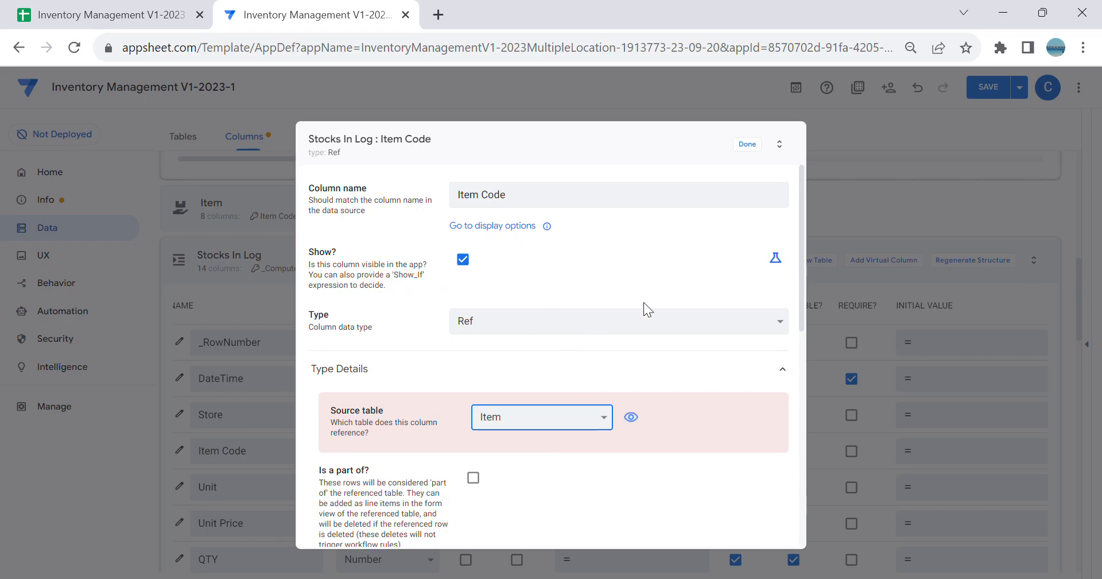
left_click(747, 145)
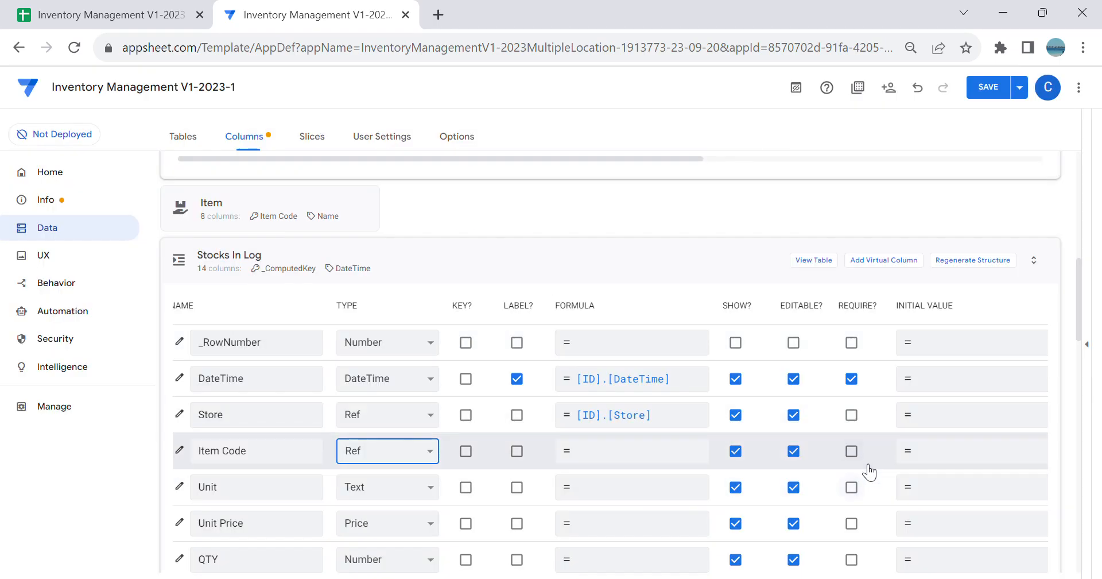
left_click(853, 452)
Step: Begin the Valid If formula of the Stocks In Log Item Code column with a Sort function around the Inventory table reference
scroll(333, 386, "down", 2)
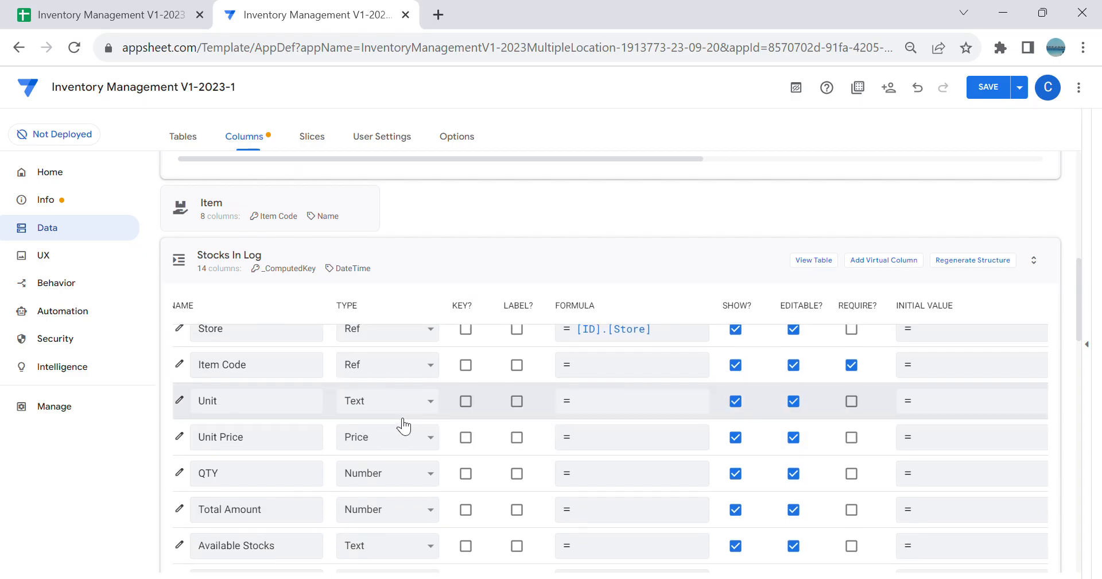
scroll(414, 437, "up", 2)
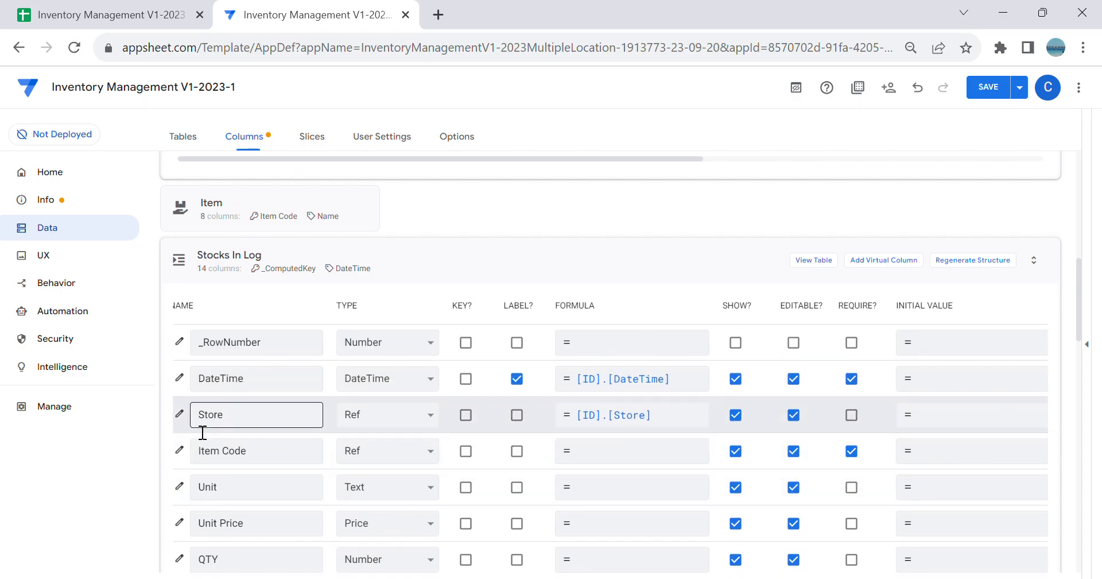
left_click(181, 452)
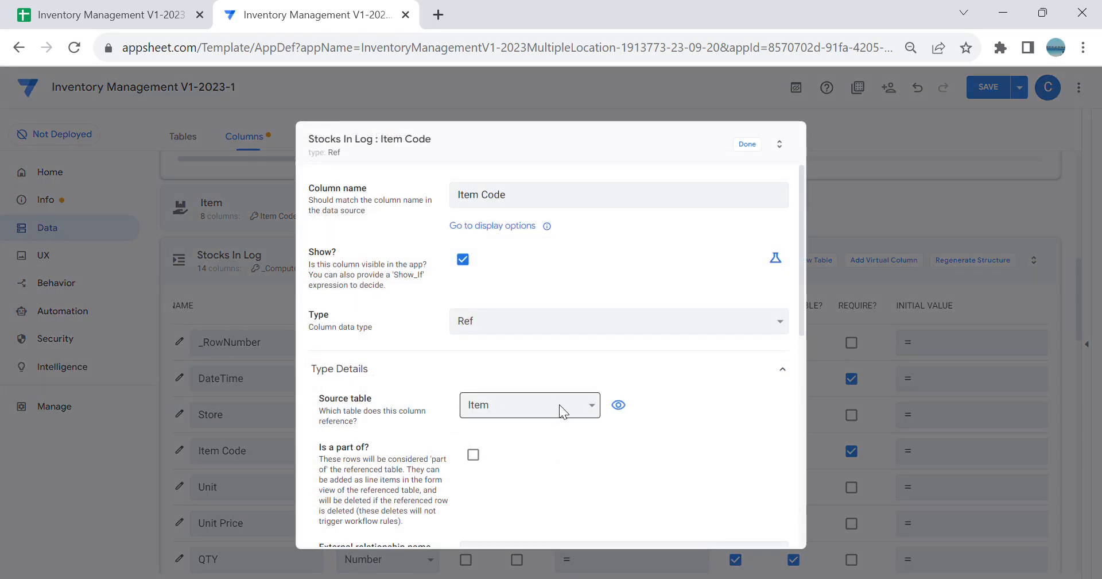
scroll(615, 341, "down", 2)
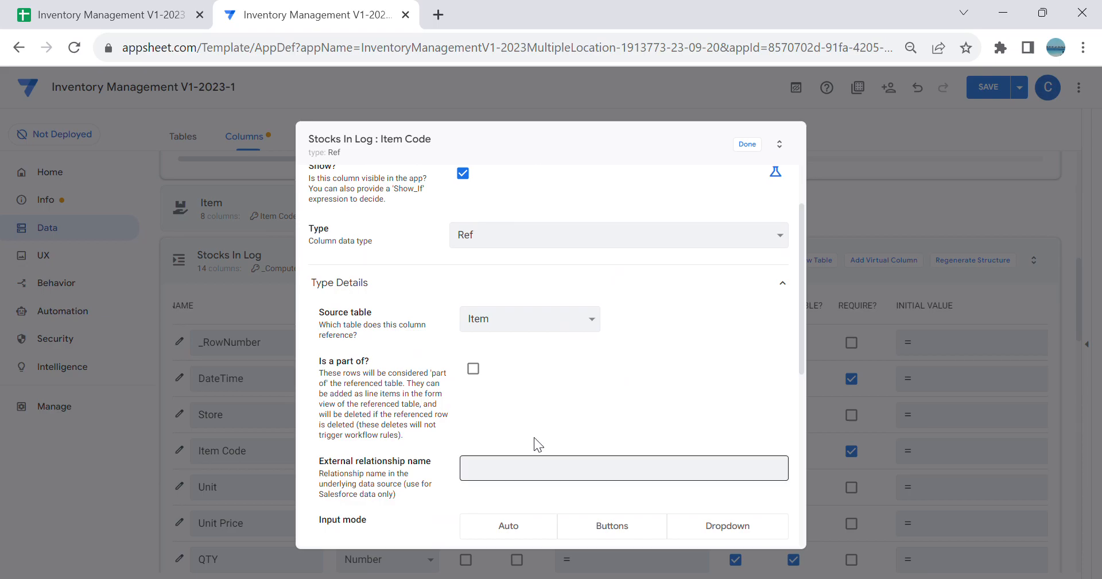
scroll(585, 421, "down", 3)
left_click(574, 453)
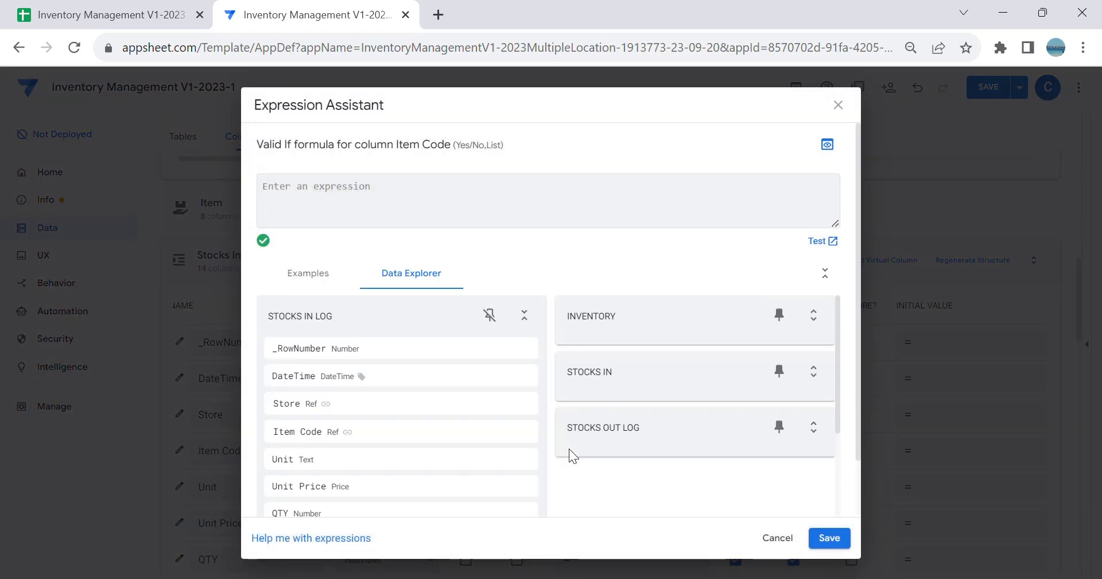
type("Sort(Invenbtoru")
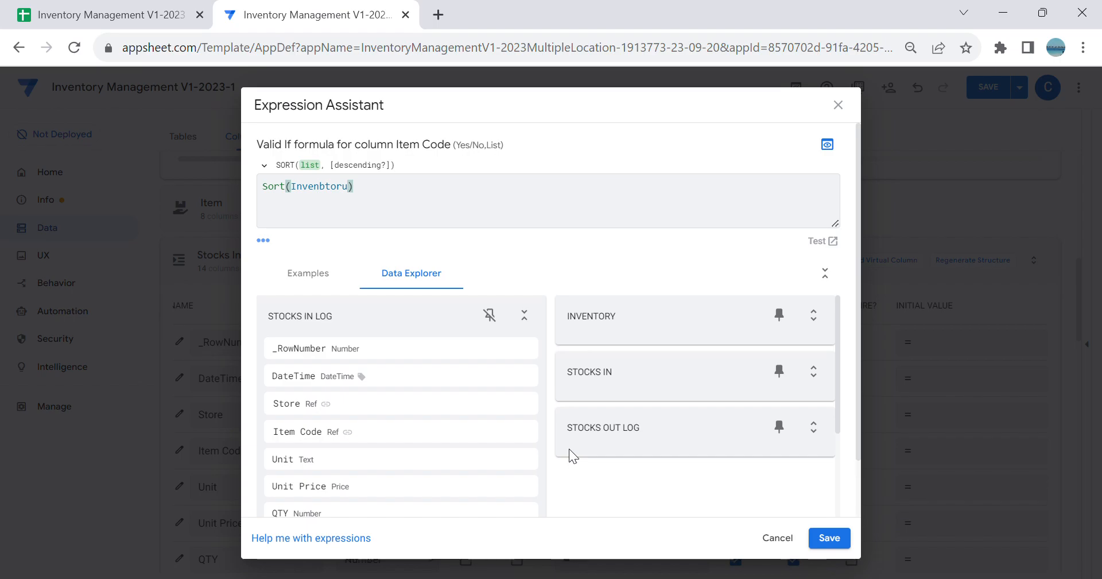
Step: Nest a Select function inside Sort and complete its dataset column as Inventory[Item Code]
key("Left")
key("Left")
key("Left")
key("Left")
key("Left")
type("Selec")
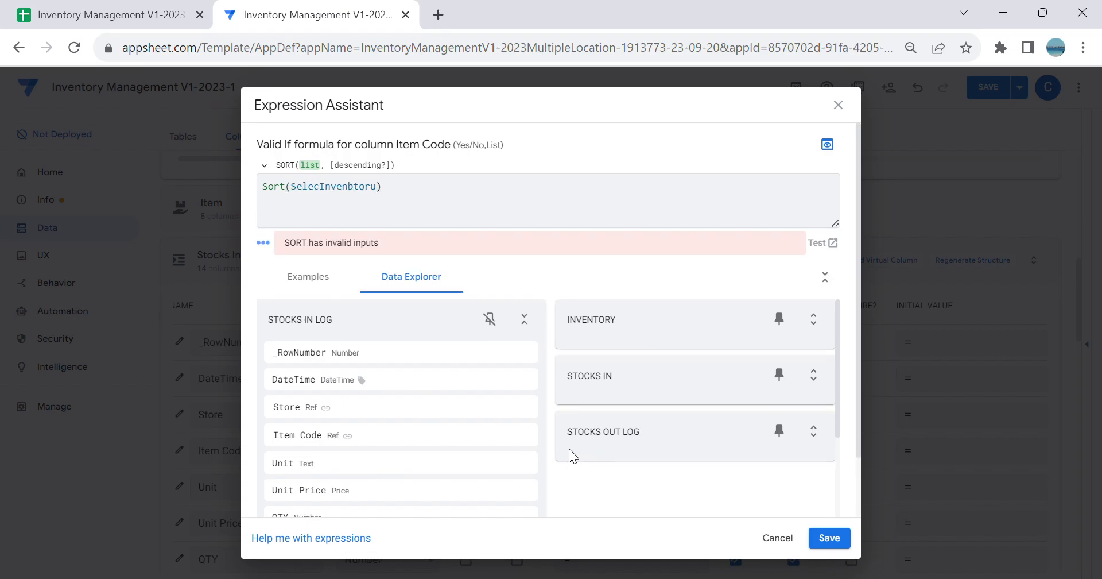
type("t(")
key("Right")
key("Right")
key("Right")
key("Right")
key("Right")
key("Right")
key("Right")
key("Right")
key("BackSpace")
key("BackSpace")
key("BackSpace")
key("BackSpace")
key("BackSpace")
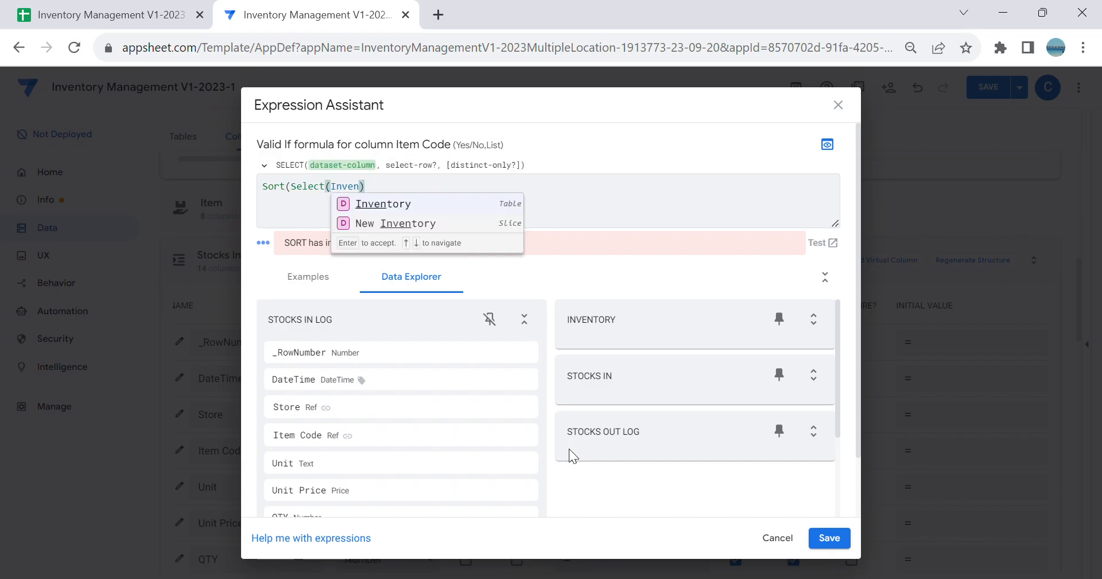
left_click(436, 206)
left_click(430, 263)
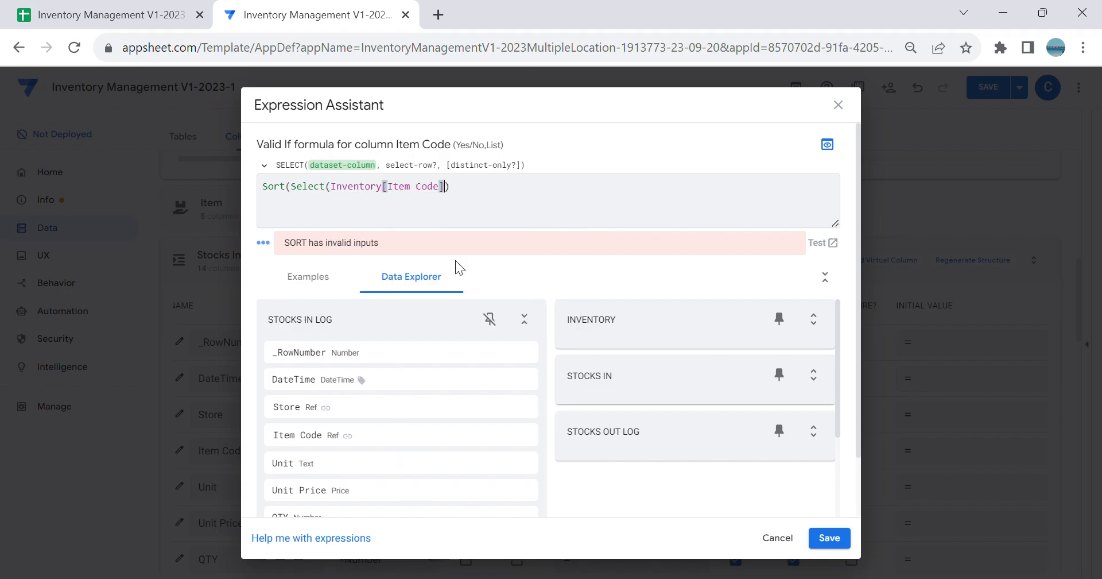
Step: Add an And function as the Select condition, with [_THISROW].[ItemID]=[ID] as its first condition
type(",A")
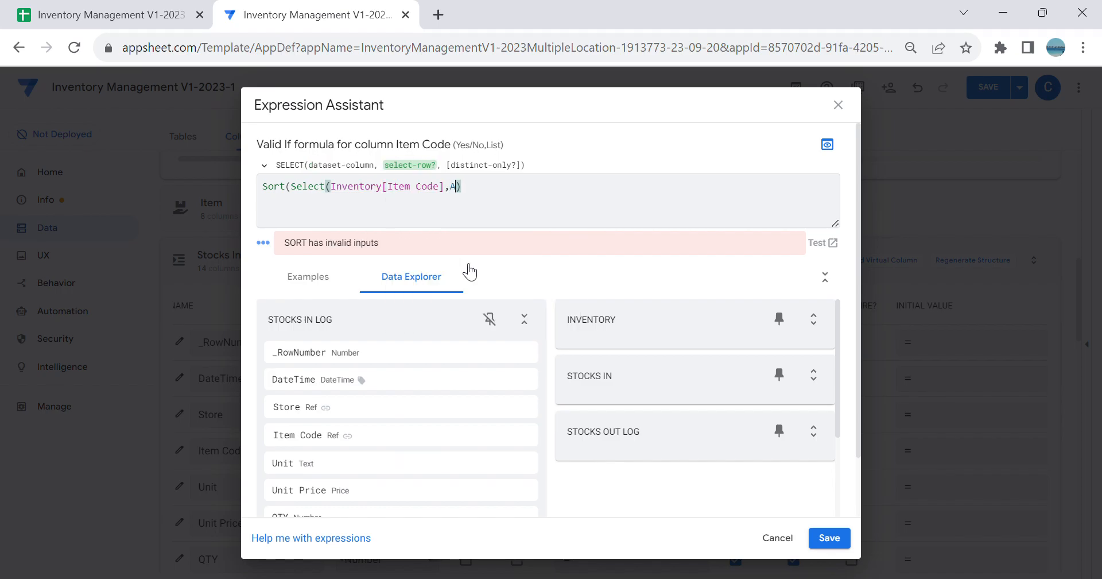
type("nd([")
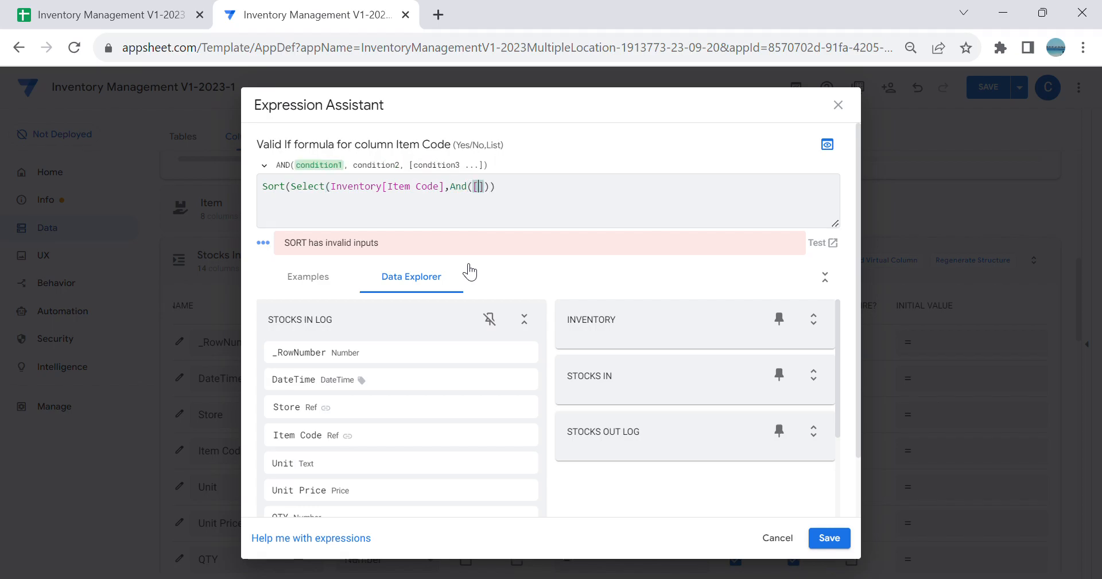
type("_")
left_click(548, 225)
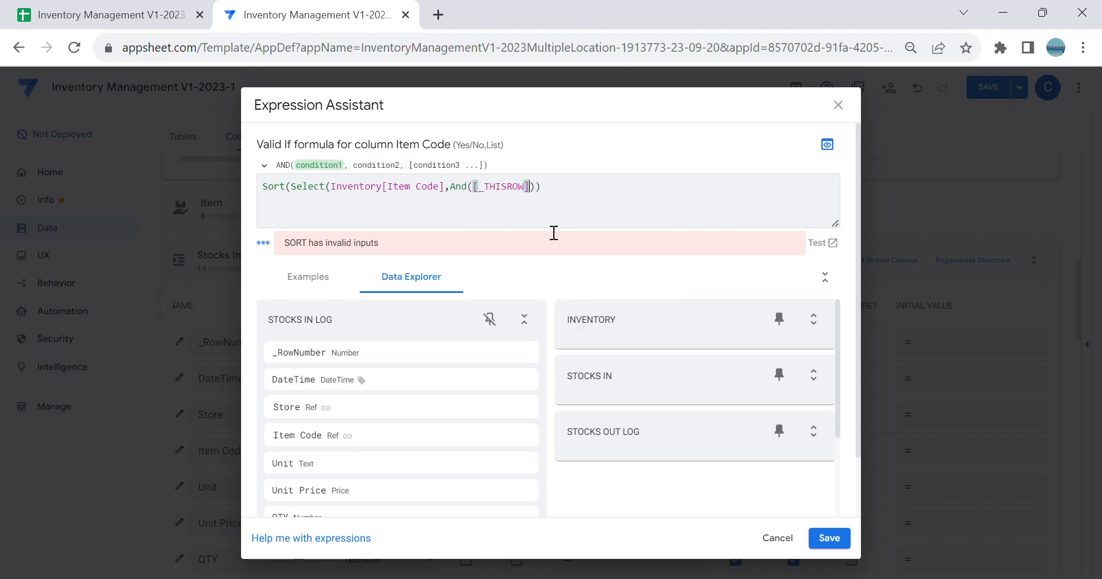
key("BackSpace")
key("BackSpace")
key("BackSpace")
key("BackSpace")
key("BackSpace")
key("BackSpace")
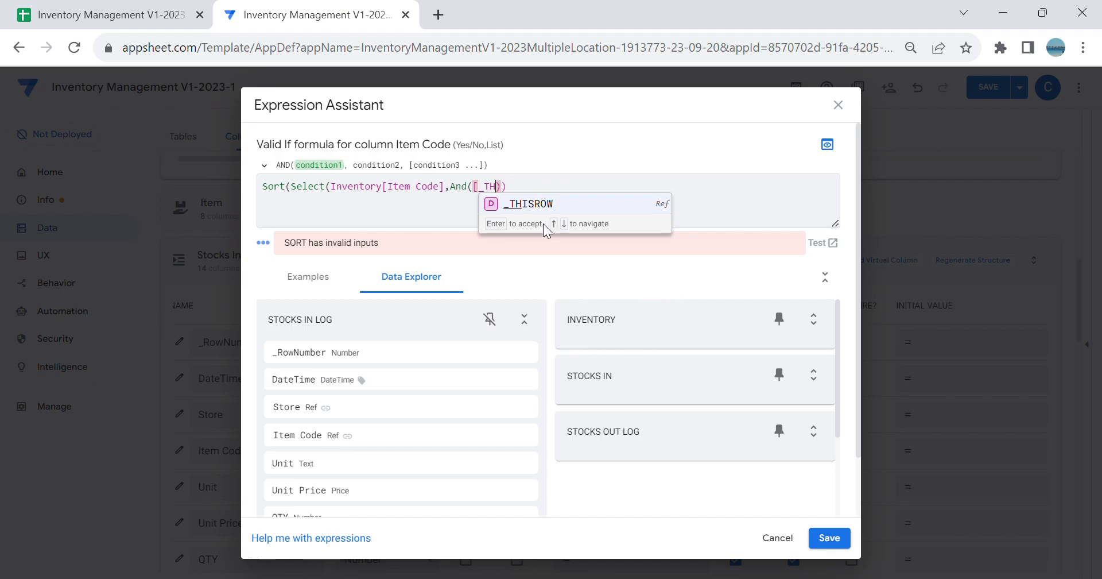
key("Return")
type(".[")
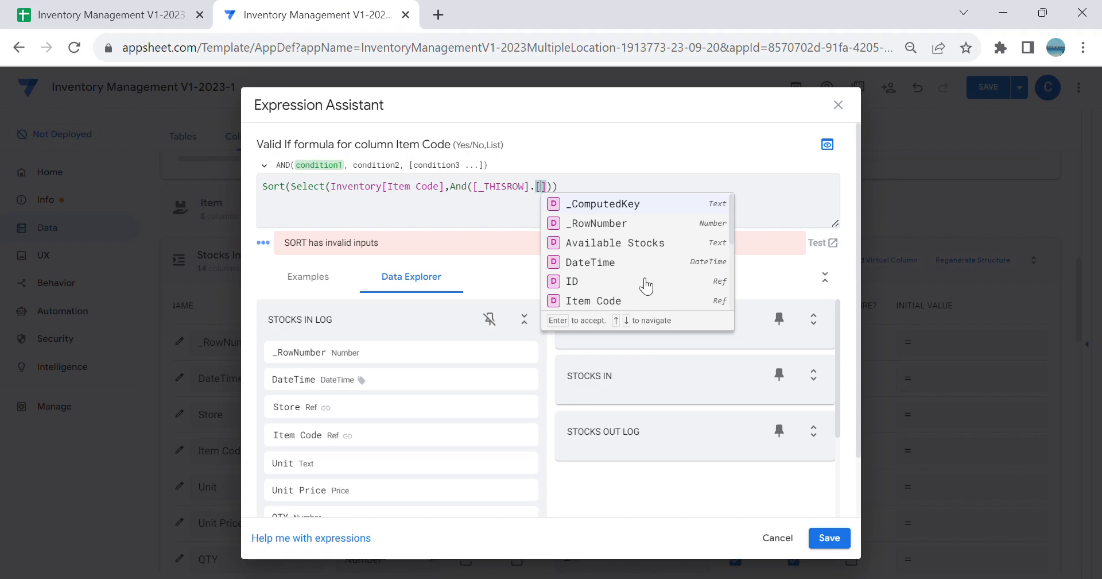
type("I")
left_click(601, 243)
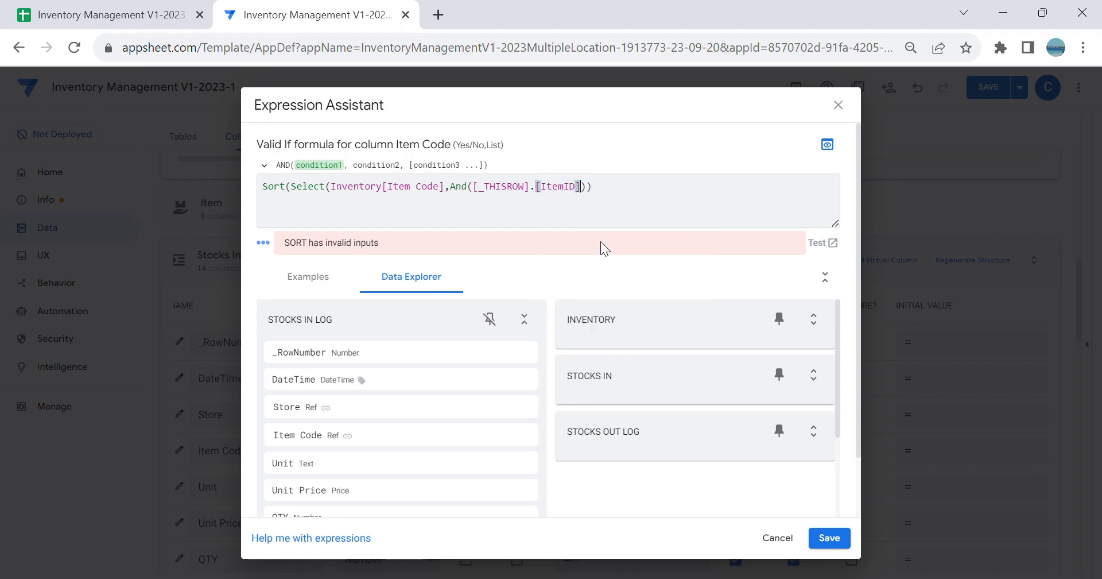
type("=[I")
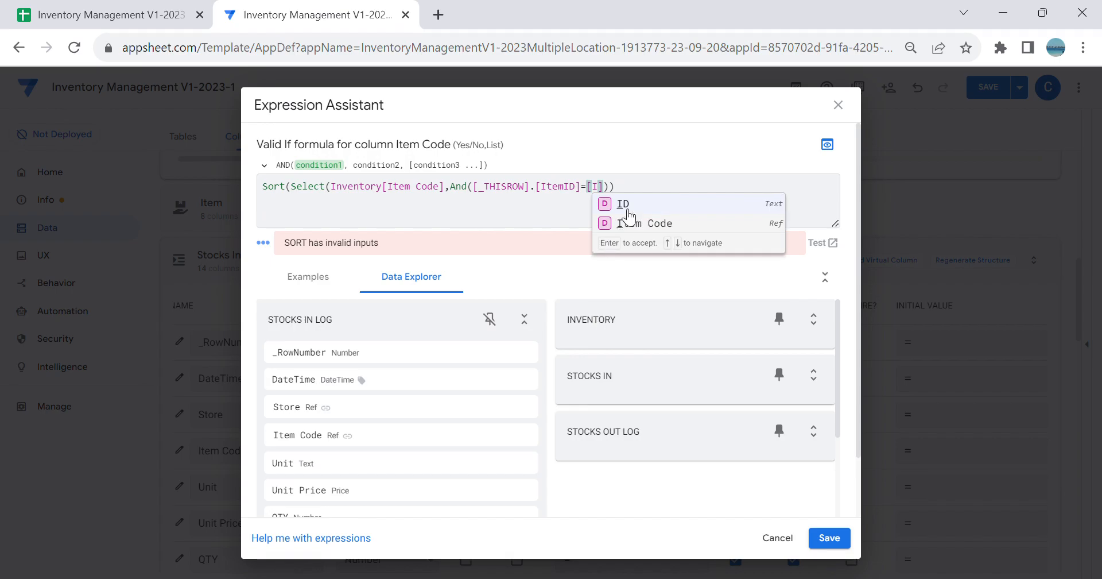
left_click(626, 206)
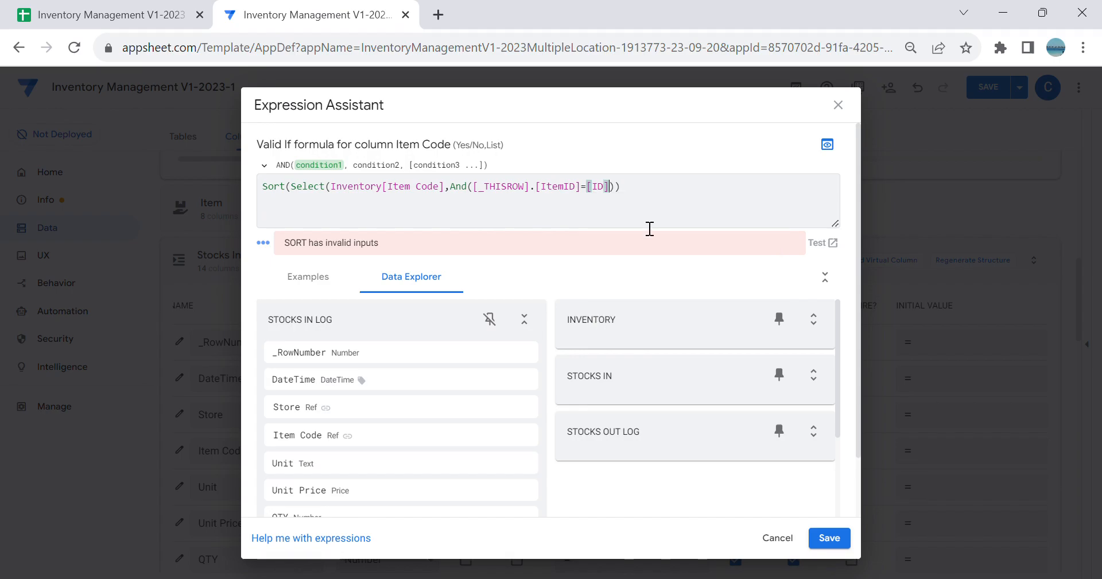
Step: Switch to the Google Sheets workbook, examine the Inventory sheet's columns, and return to the AppSheet formula
left_click(138, 7)
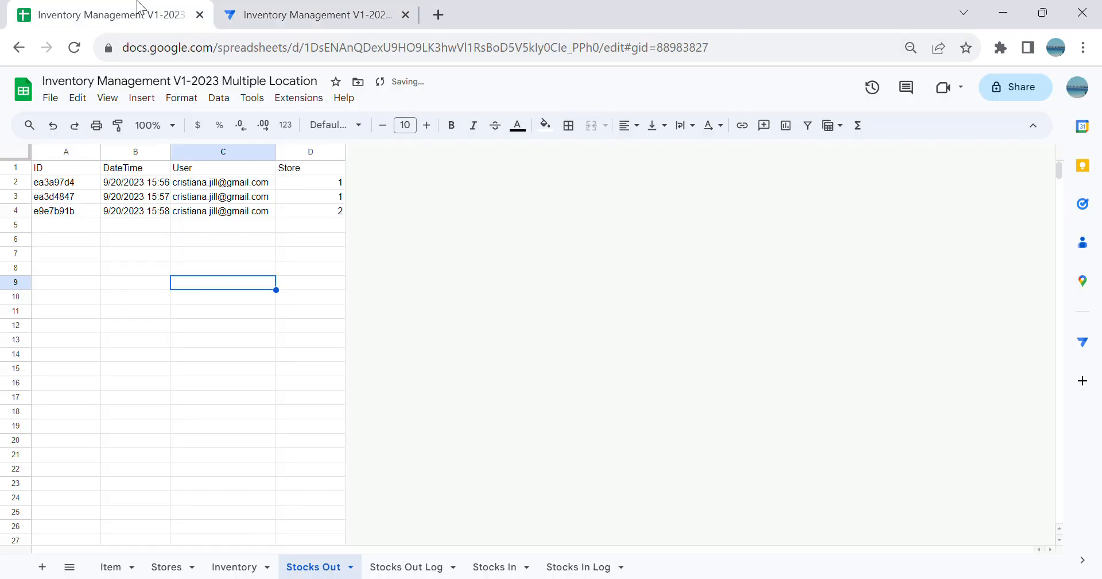
left_click(234, 566)
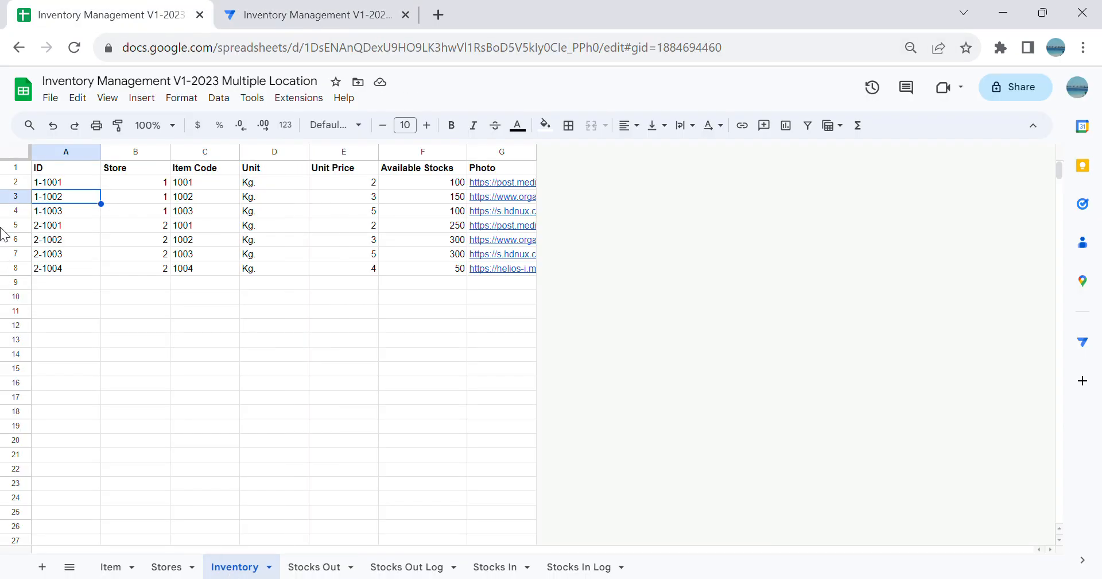
left_click(313, 17)
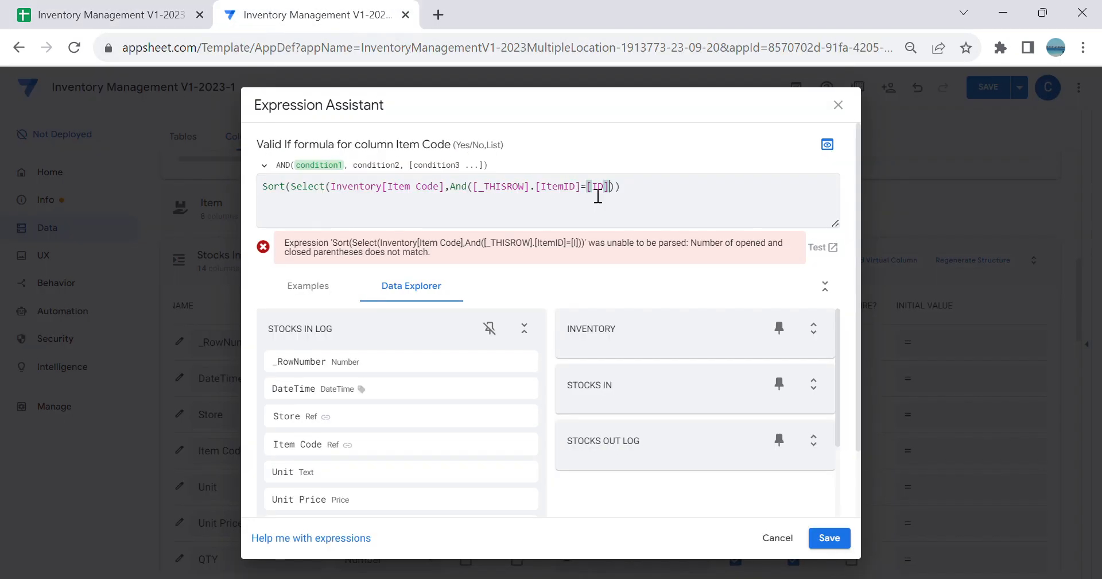
Step: Add [Available Stocks]>=1 as the second condition of the And function in the Item Code Valid If formula
type(",[Av")
left_click(704, 215)
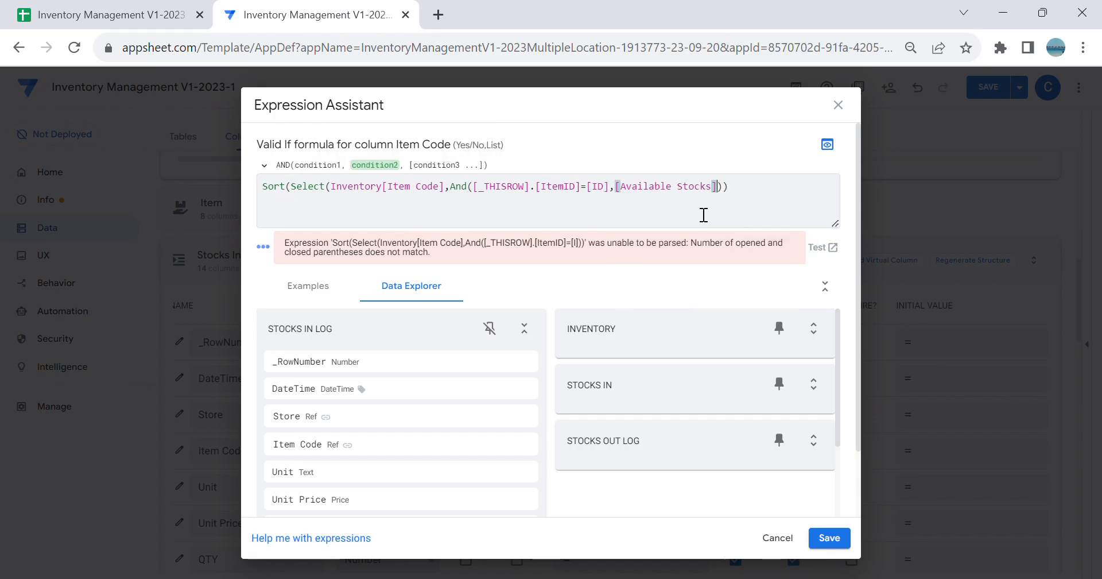
type(">")
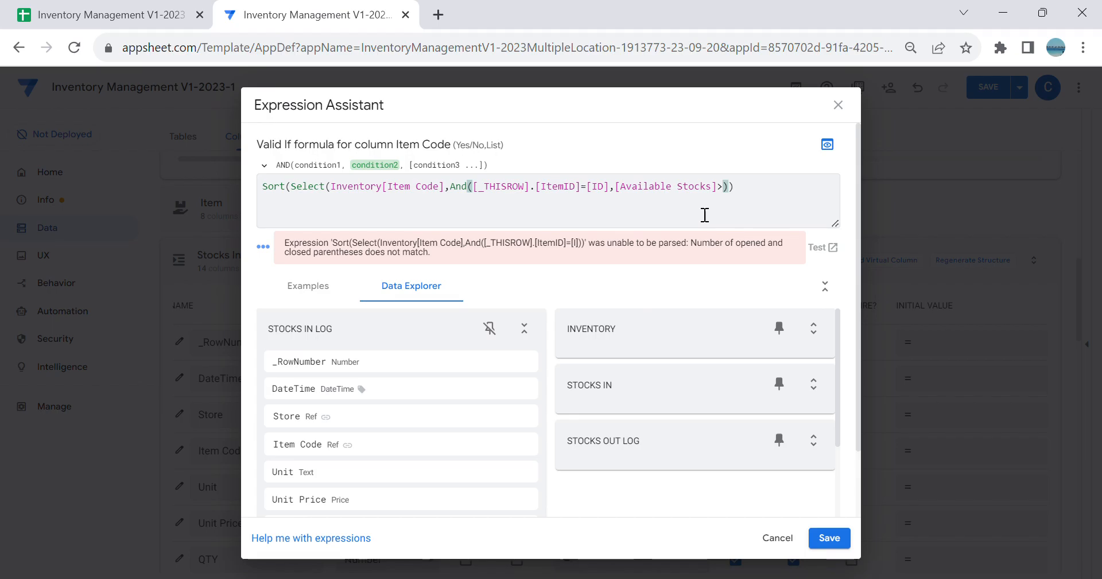
type("=1")
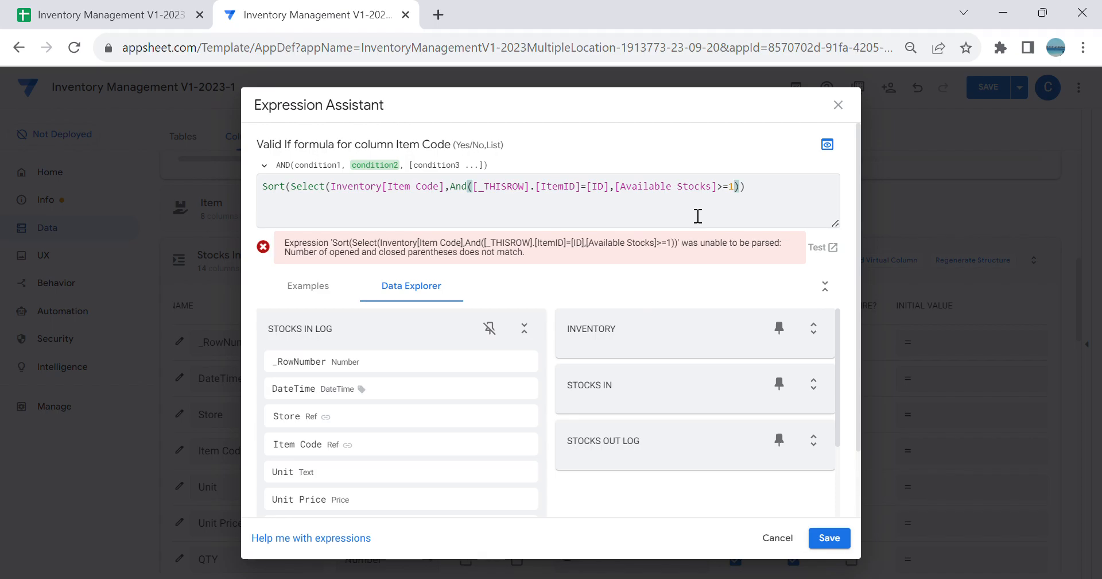
Step: Finish the Sort formula with False as its descending argument, then save the expression, the Item Code column settings and the app
left_click(772, 193)
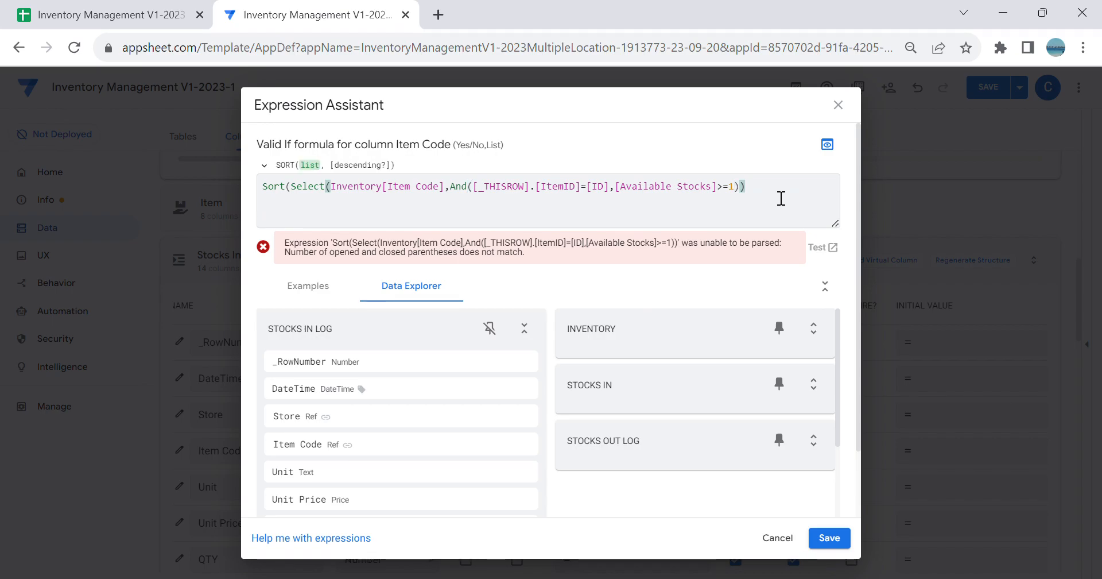
type(",False)")
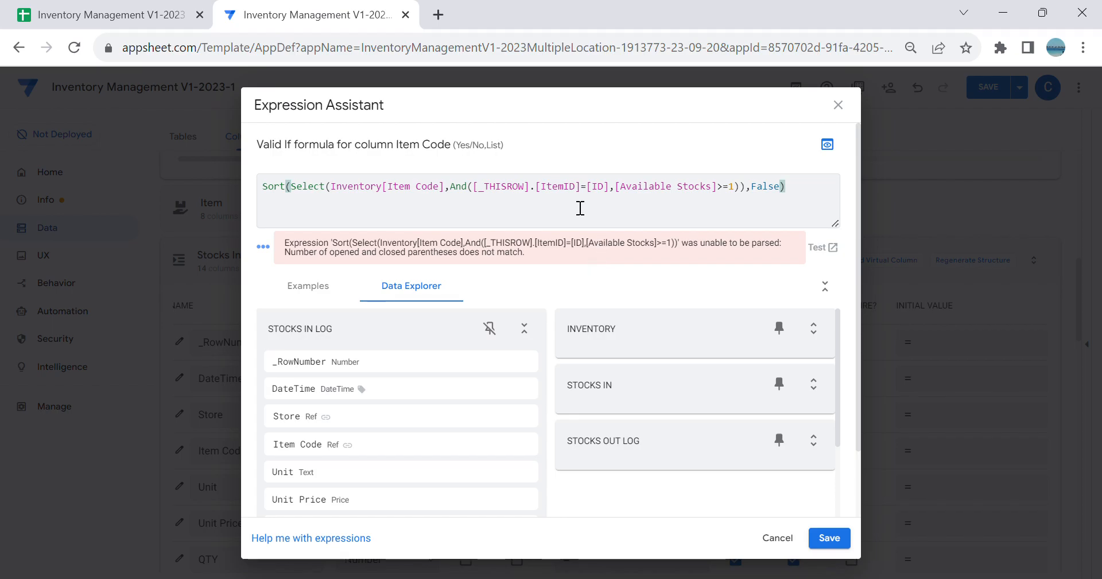
left_click_drag(810, 211, 344, 160)
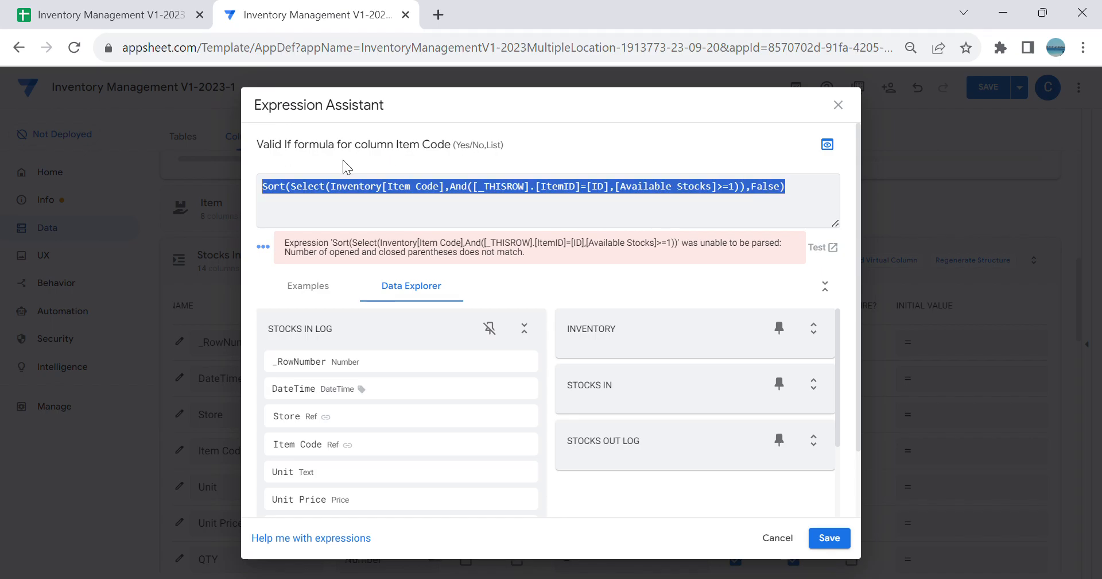
left_click(829, 538)
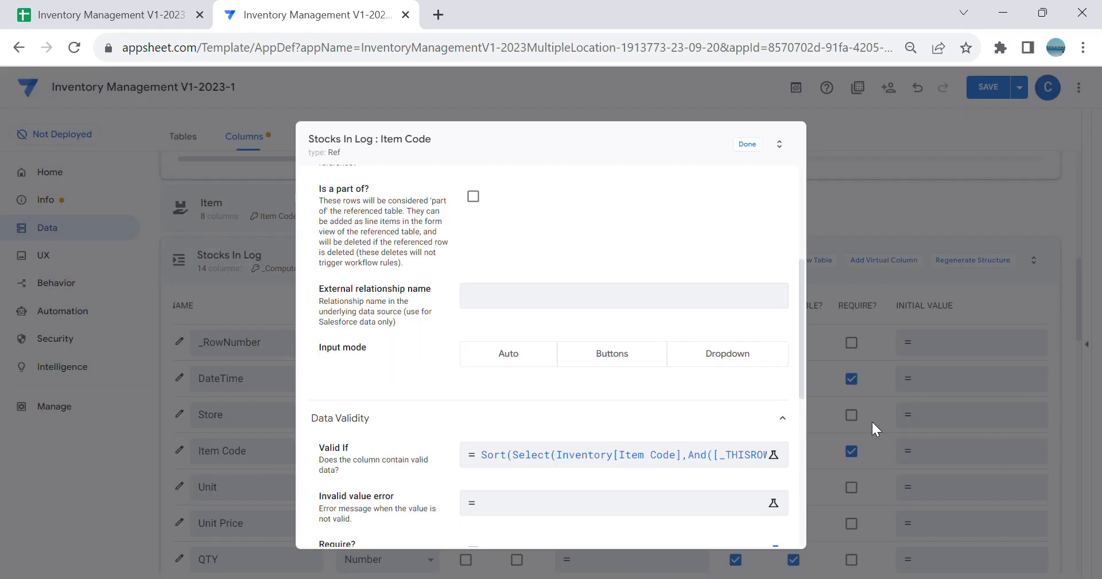
left_click(747, 144)
left_click(977, 92)
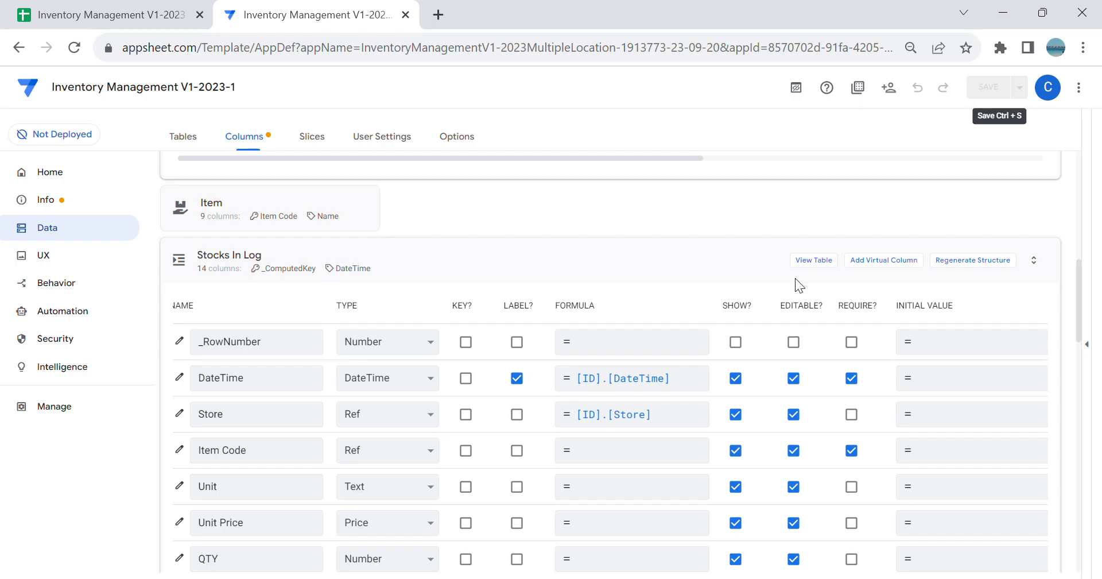
Step: Reopen the Item Code column settings and check its Valid If formula without changing it
scroll(364, 364, "down", 3)
scroll(291, 423, "up", 1)
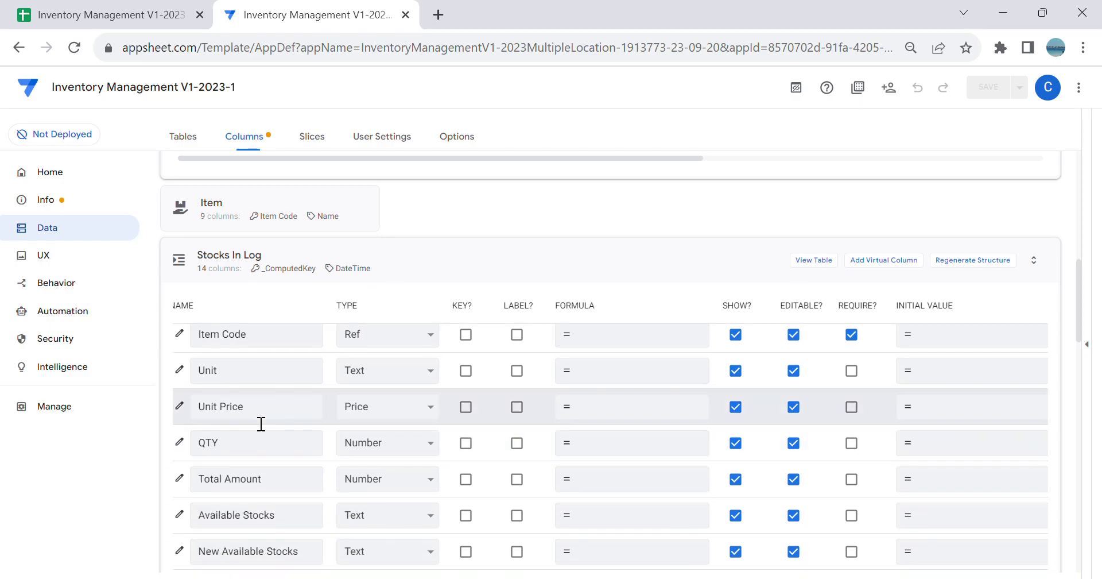
scroll(218, 396, "up", 1)
left_click(179, 419)
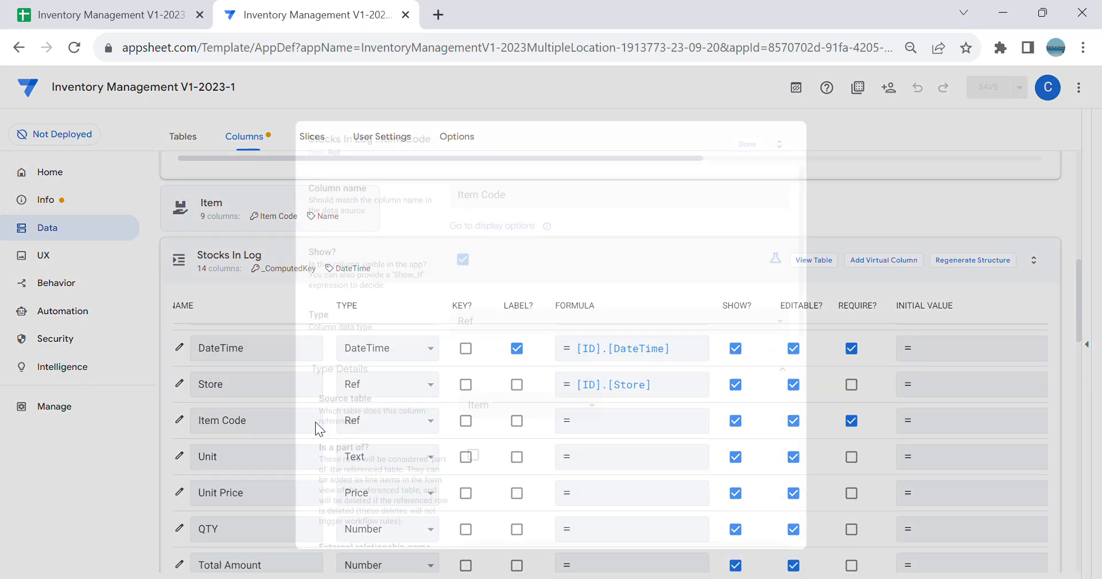
scroll(506, 385, "down", 3)
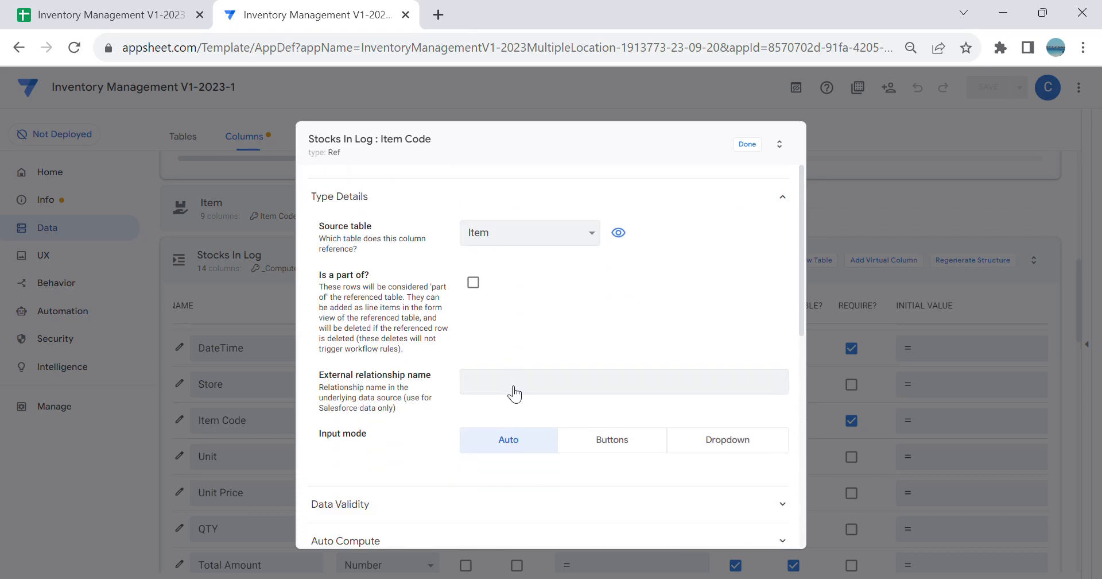
left_click(467, 509)
scroll(684, 430, "down", 3)
left_click(646, 364)
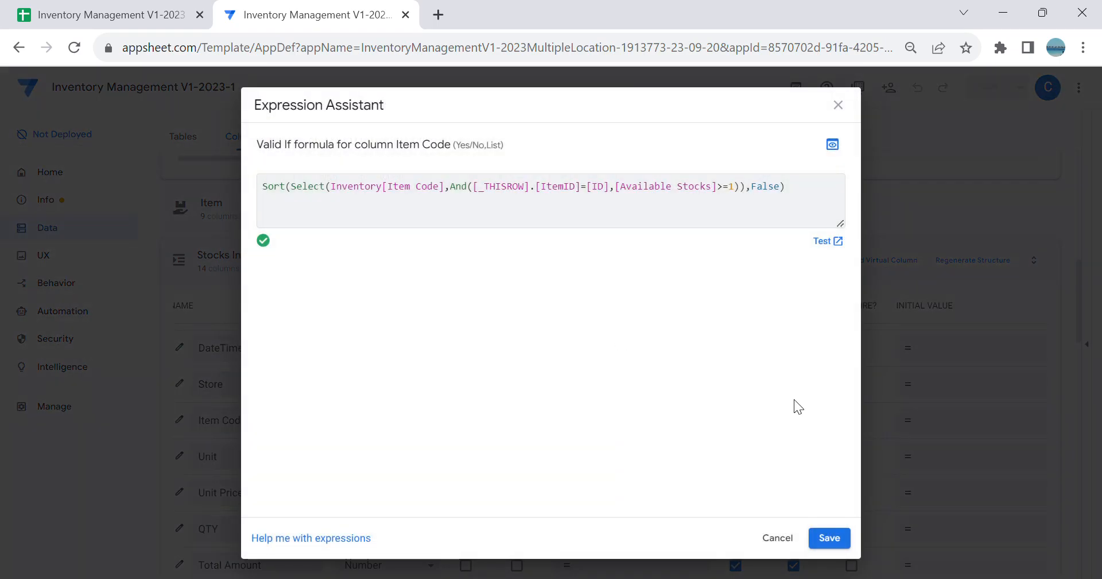
left_click(778, 538)
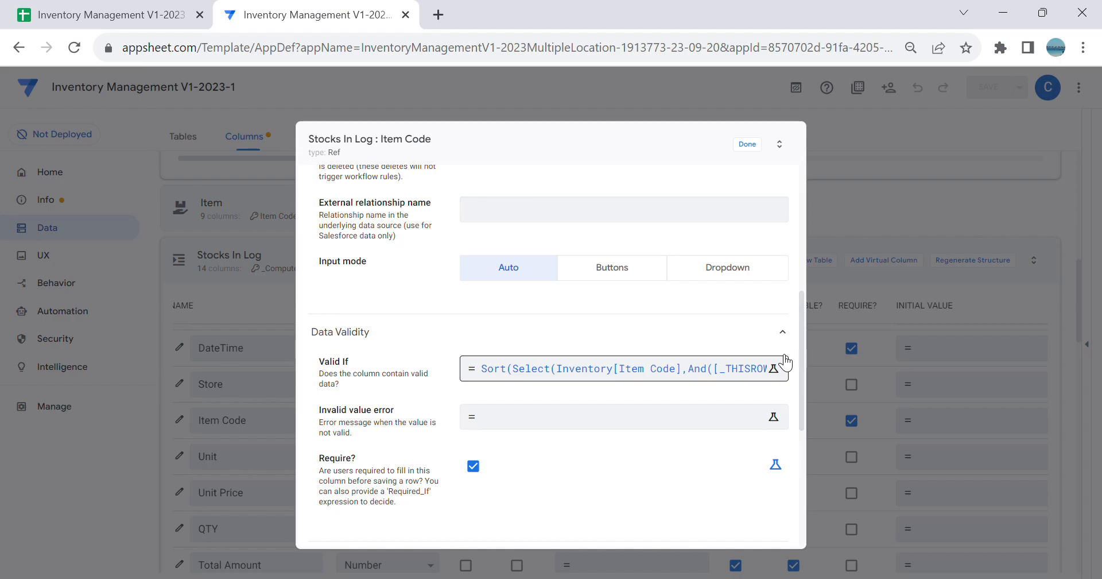
scroll(757, 276, "up", 2)
left_click(748, 146)
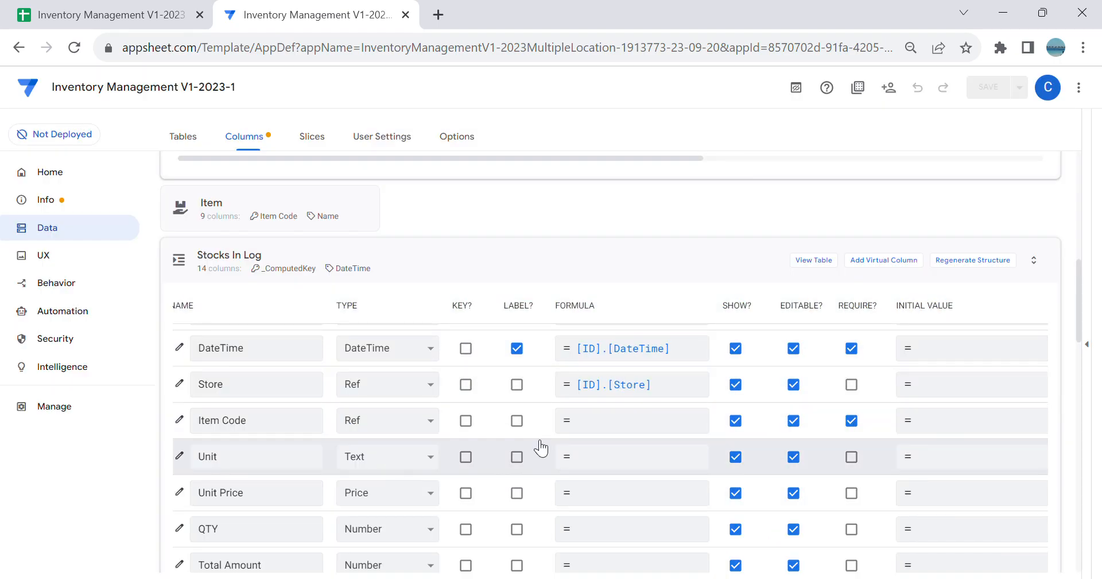
Step: Set the app formula of the Stocks In Log Unit column to [Item Code].[Unit]
left_click(591, 465)
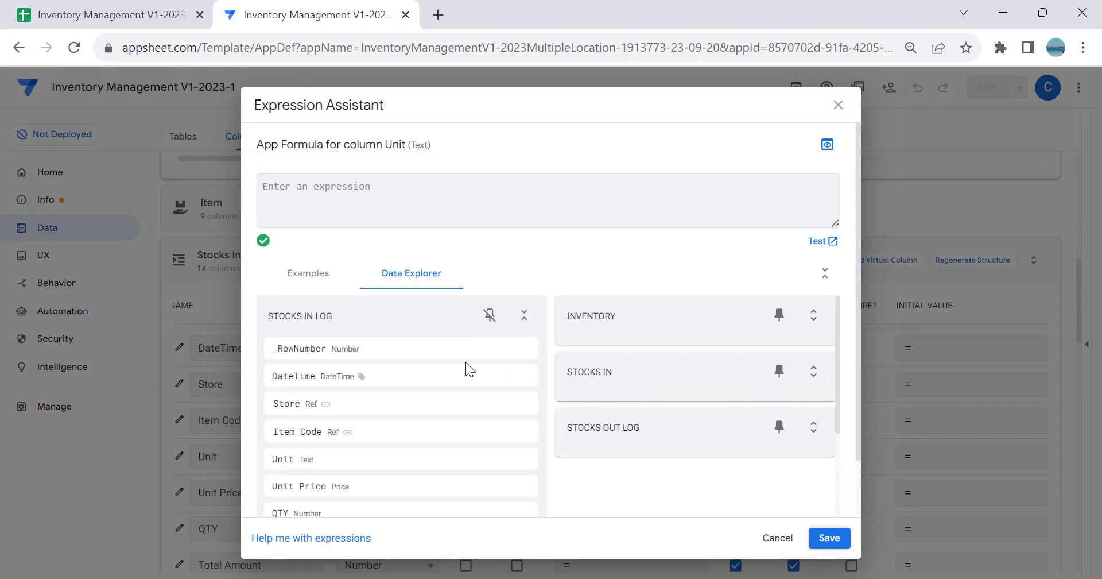
left_click(536, 325)
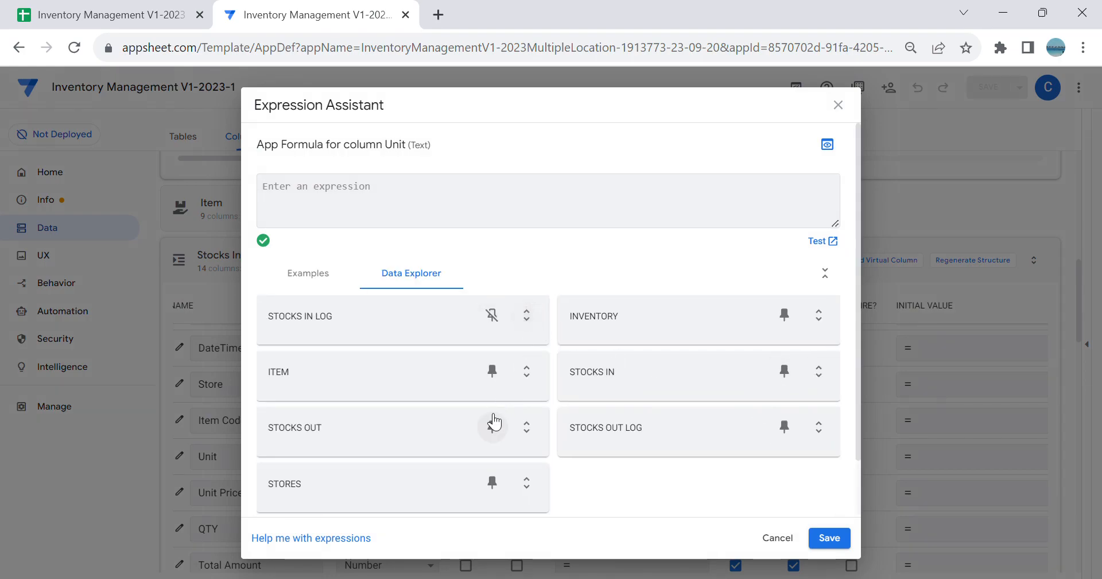
left_click(525, 373)
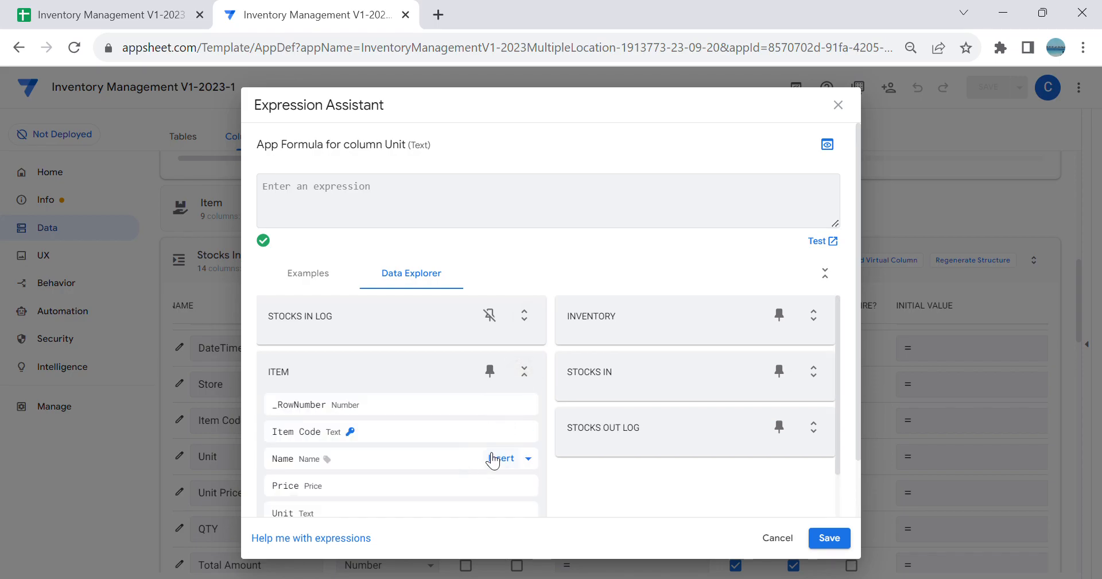
left_click(500, 512)
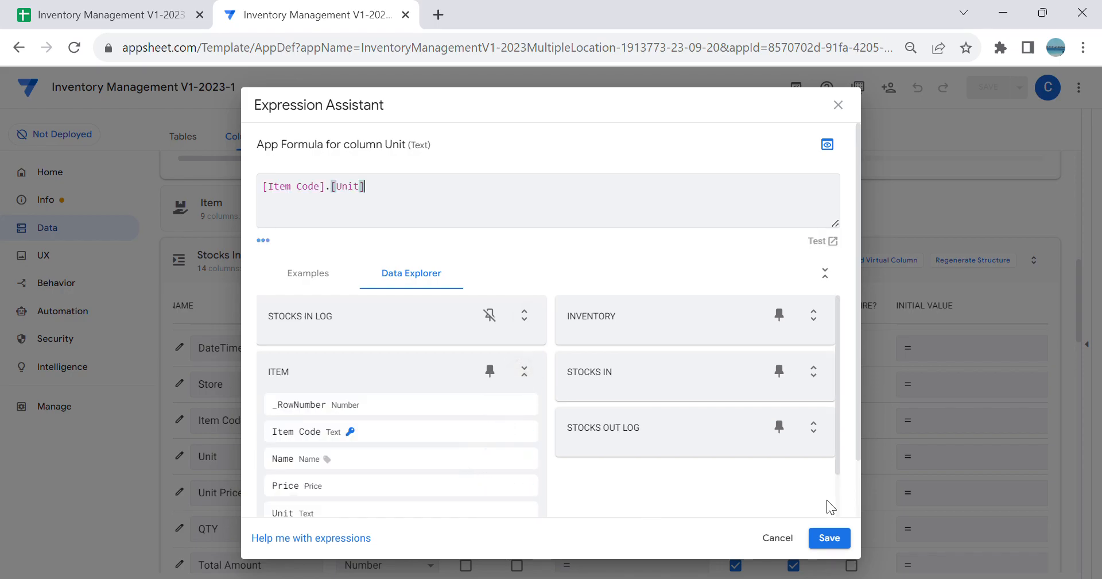
left_click(829, 537)
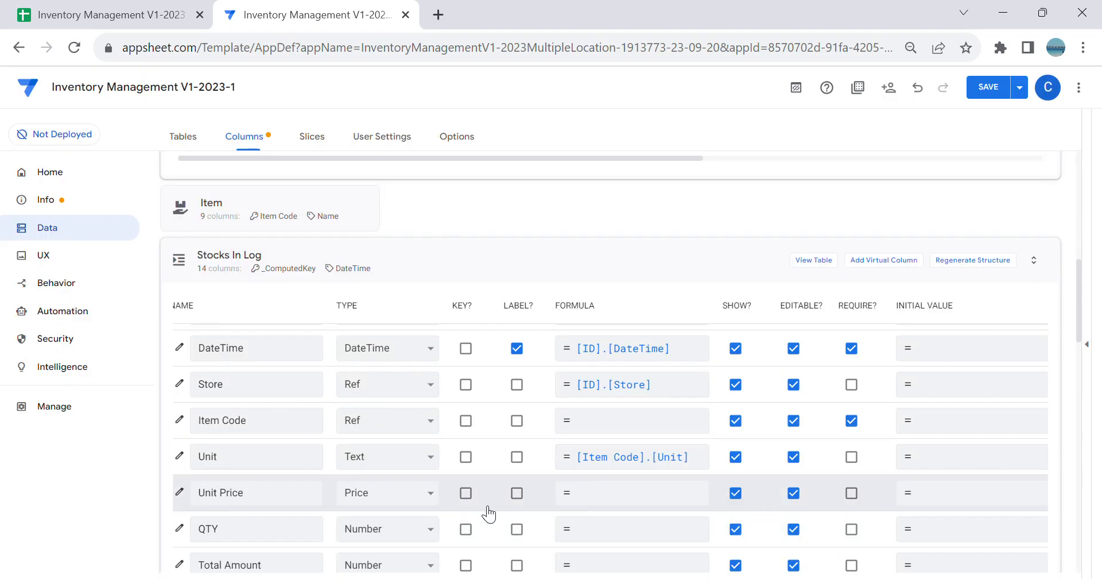
Step: Set the app formula of the Stocks In Log Unit Price column to [Item Code].[Price]
left_click(595, 494)
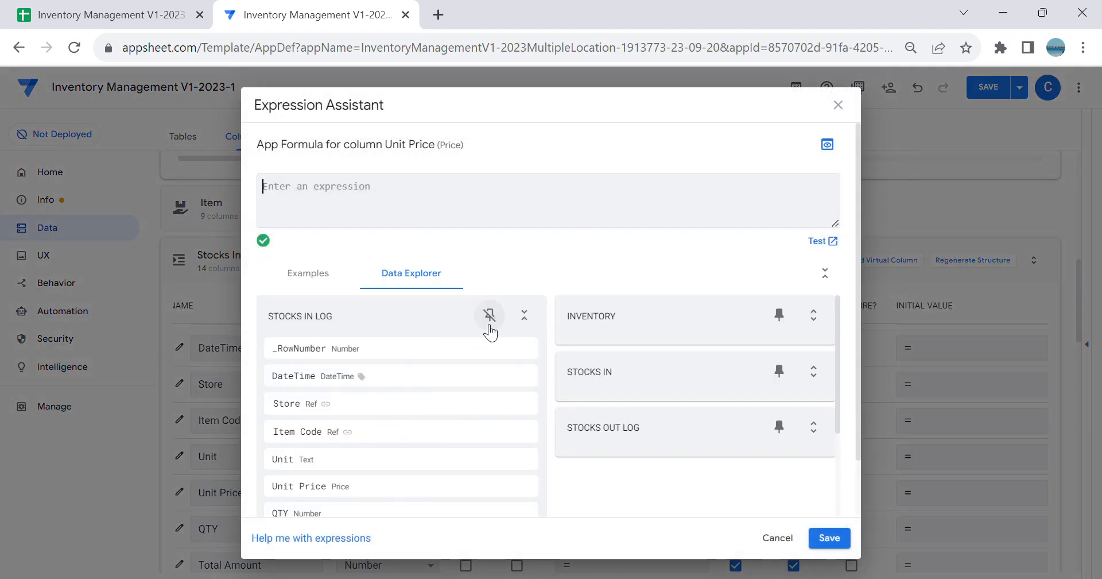
left_click(524, 315)
scroll(494, 373, "down", 1)
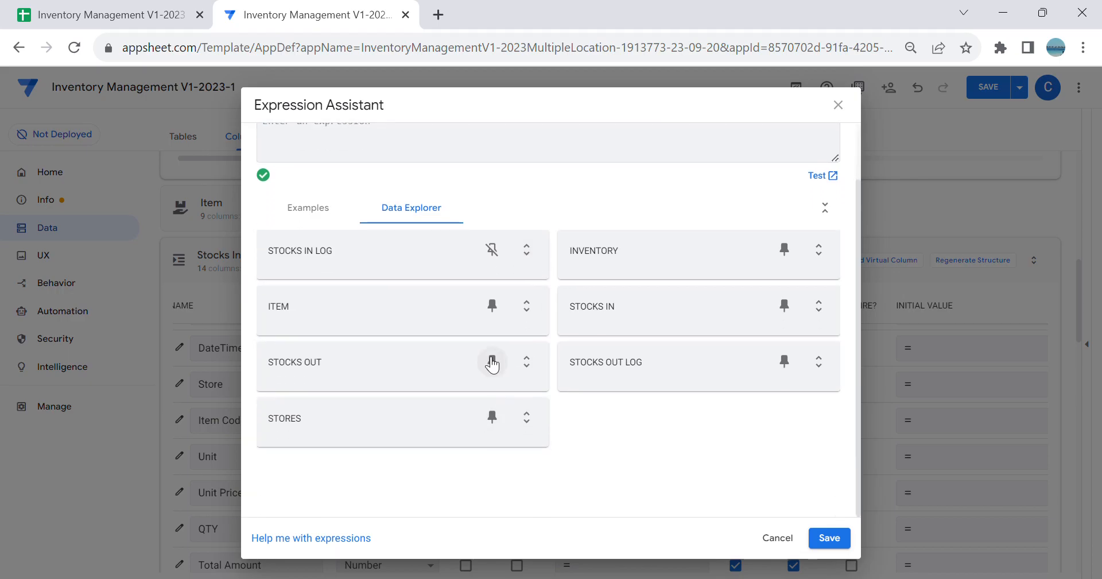
left_click(526, 307)
left_click(520, 421)
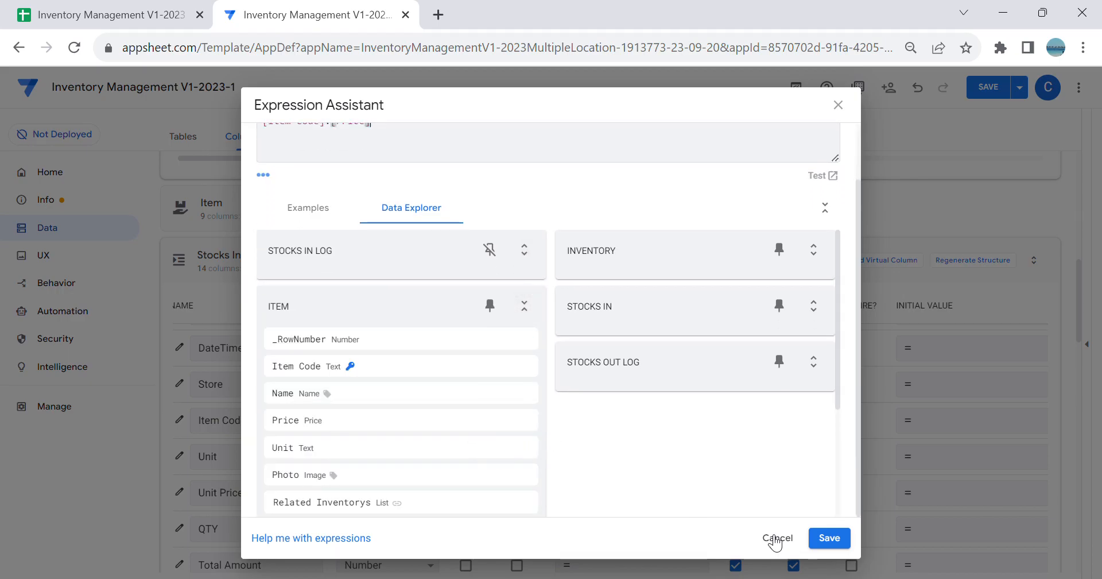
scroll(689, 402, "up", 1)
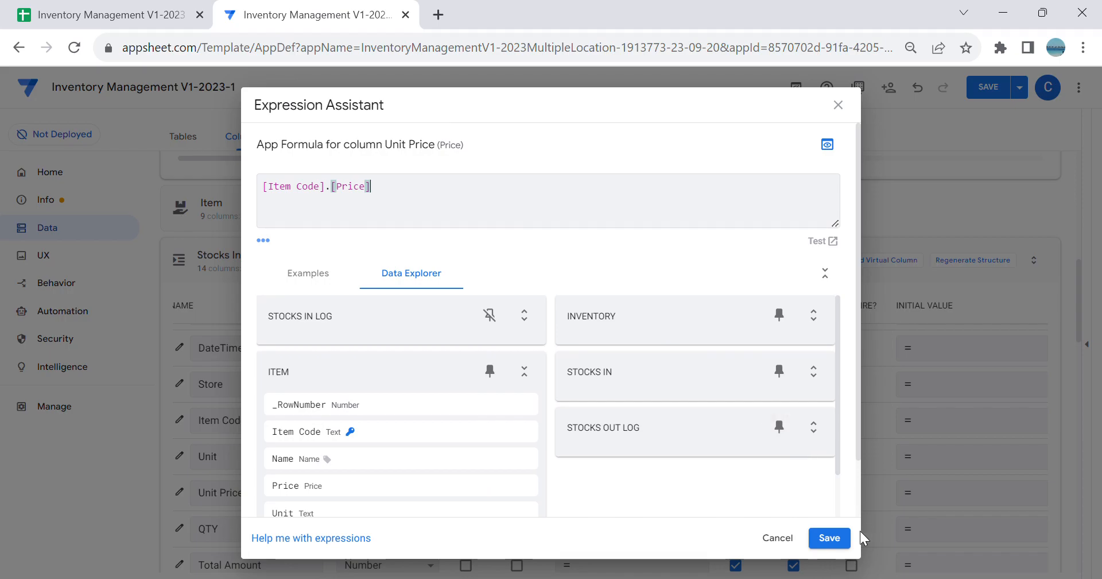
left_click(829, 538)
Step: Change the data type of the Stocks In Log Total Amount column to Price
scroll(479, 448, "down", 2)
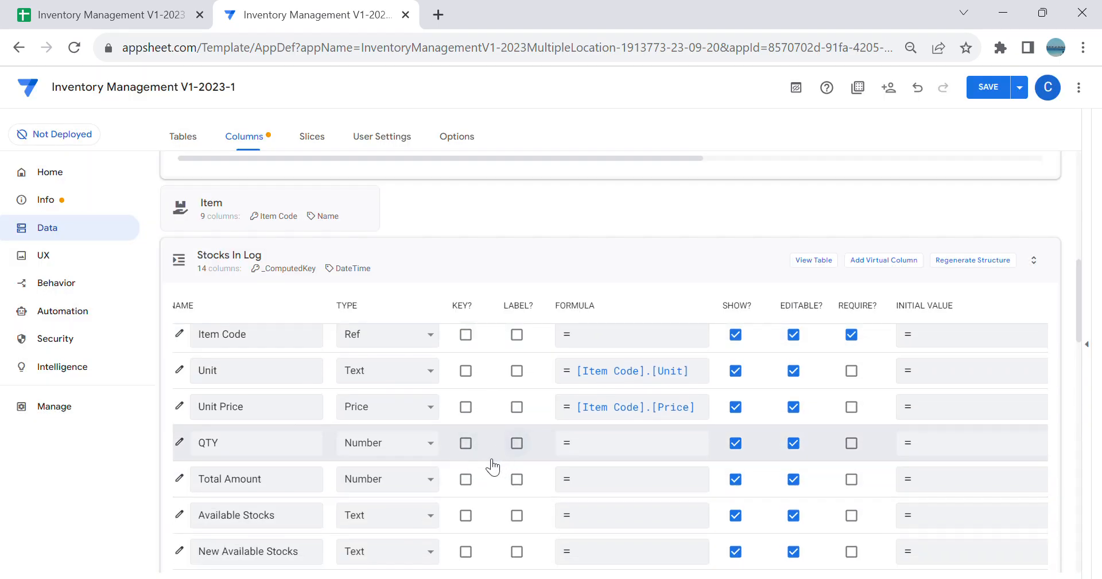
left_click(435, 485)
left_click(411, 475)
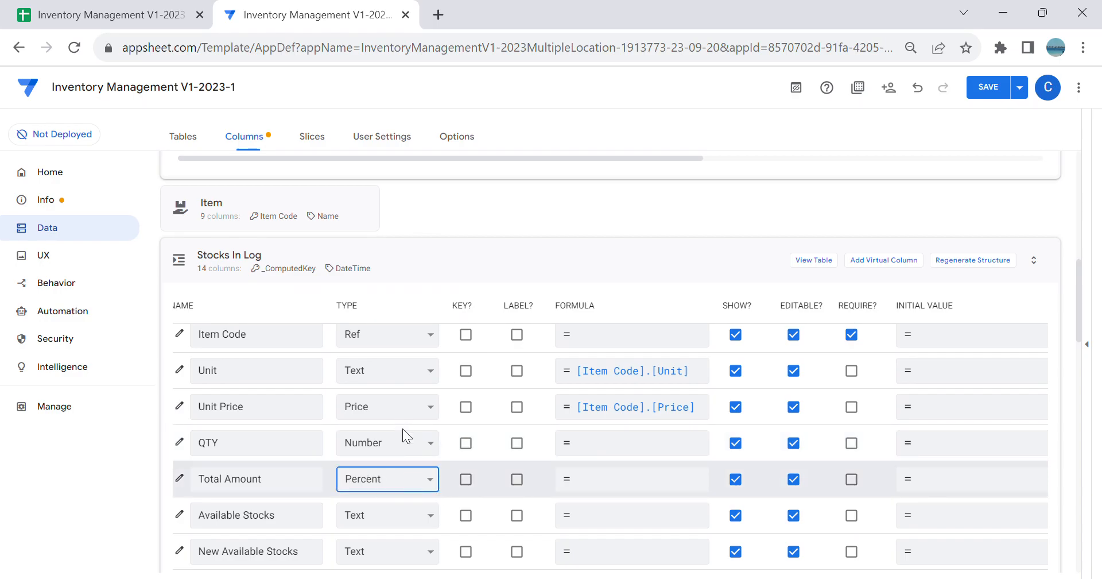
left_click(405, 457)
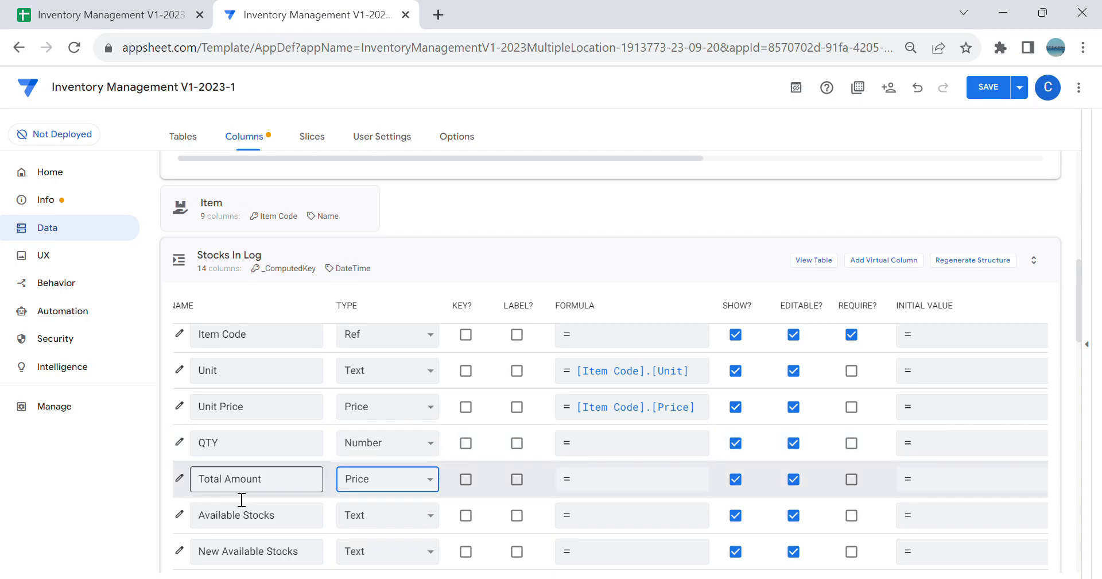
Step: Set the decimal digits of the Total Amount column to 2 in its column settings
left_click(179, 478)
scroll(468, 446, "down", 4)
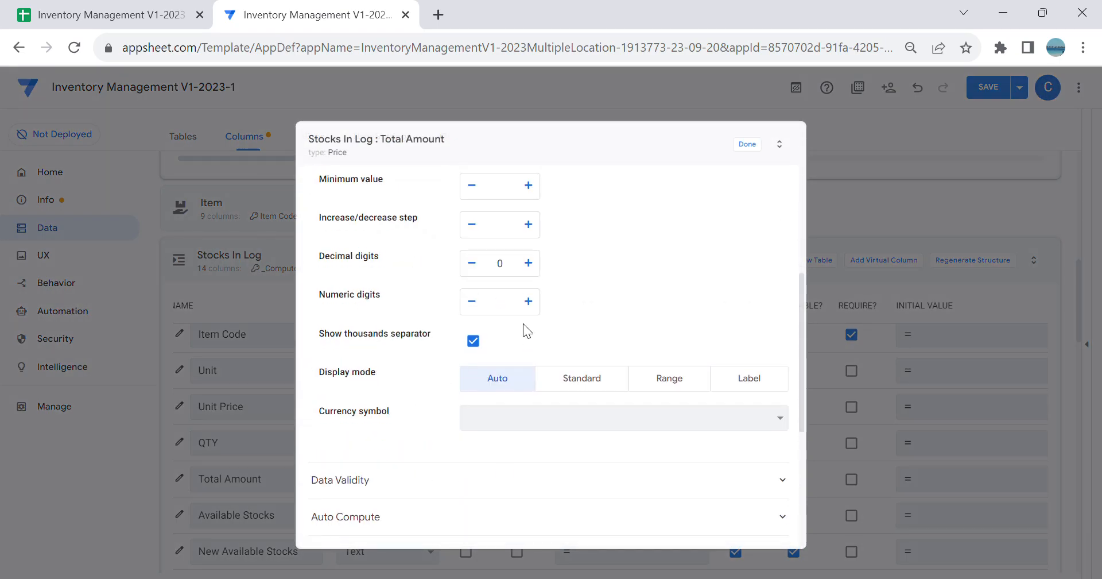
left_click(539, 267)
left_click(539, 267)
left_click(558, 407)
scroll(574, 173, "up", 5)
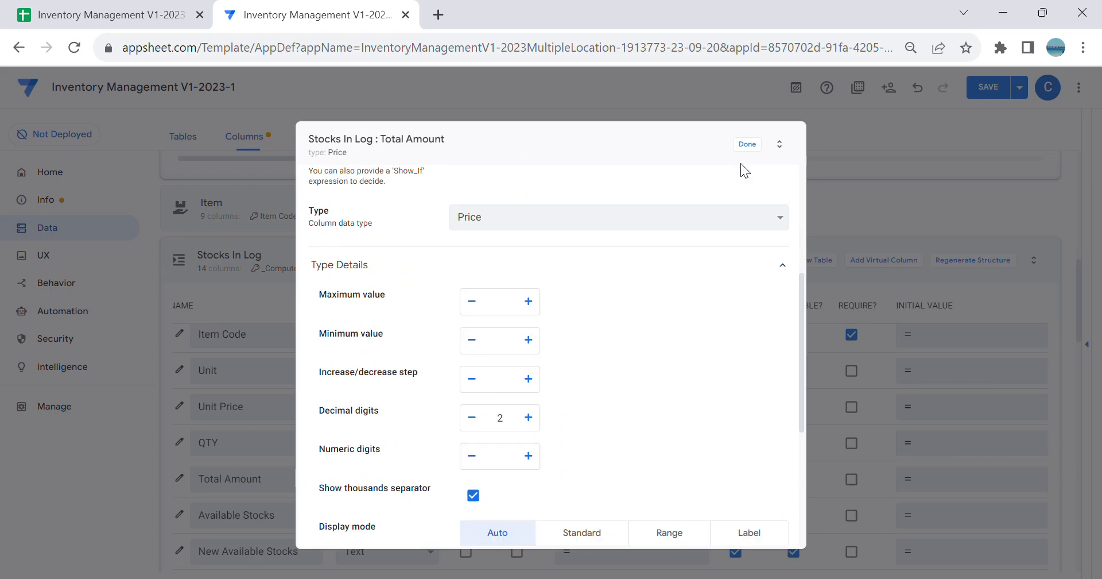
left_click(748, 144)
Step: Set the app formula of the Total Amount column to [QTY]*[Unit Price]
left_click(615, 488)
type("[Q")
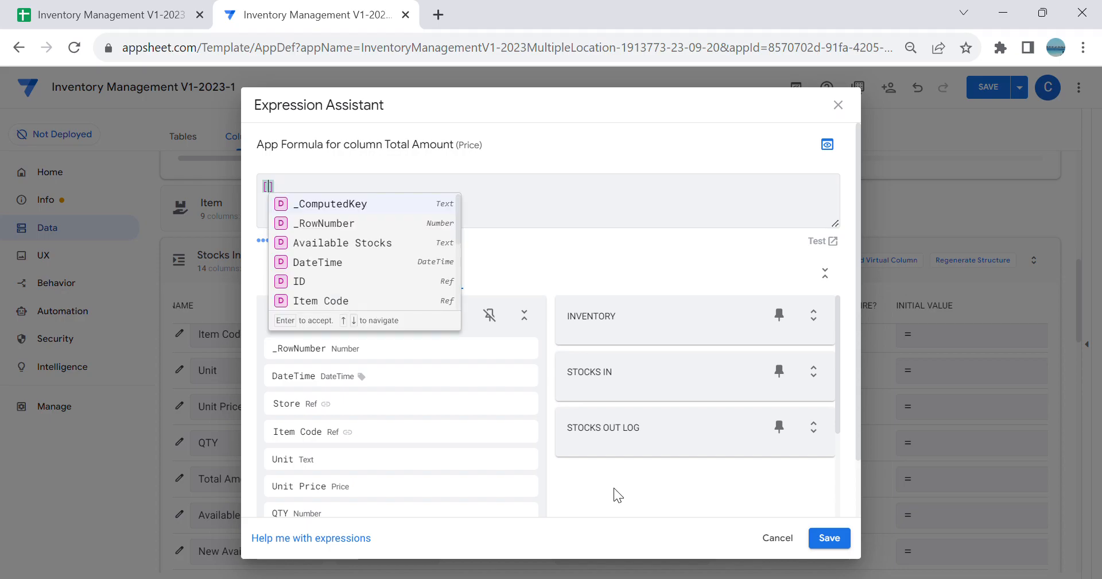
key("Return")
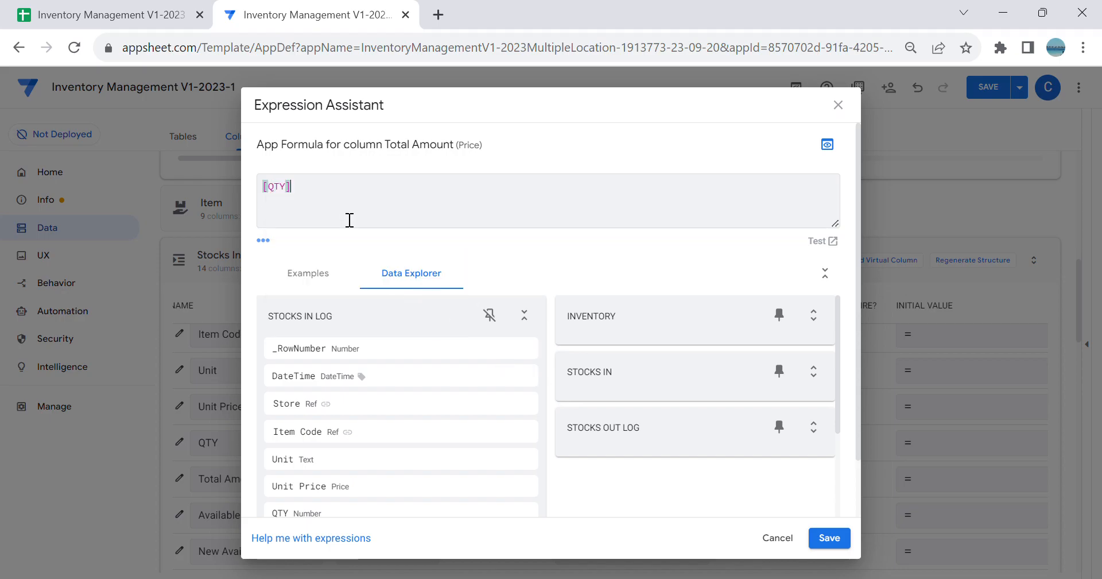
type("*[")
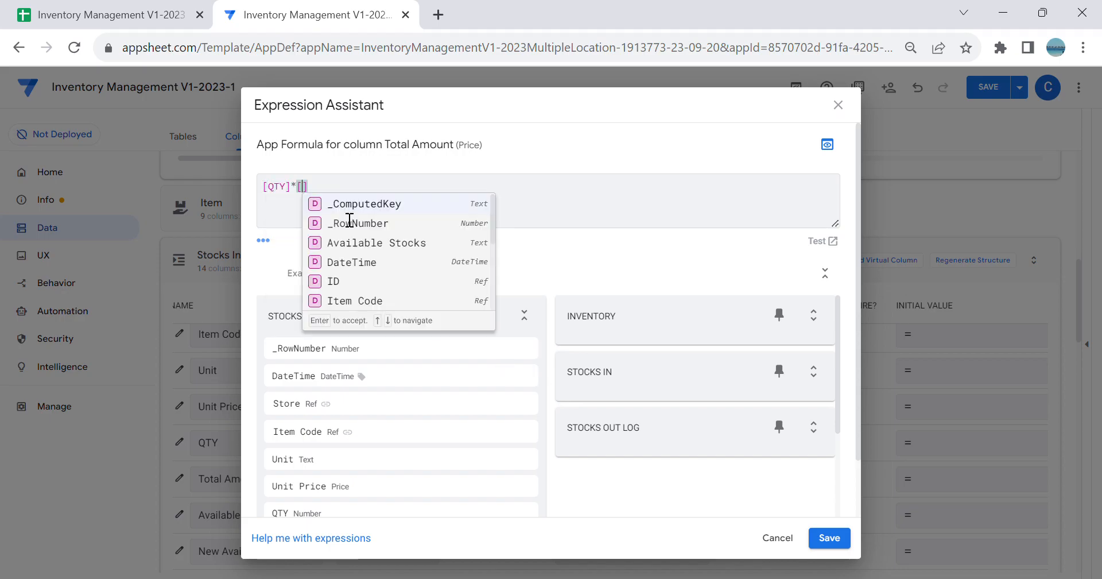
scroll(375, 298, "down", 2)
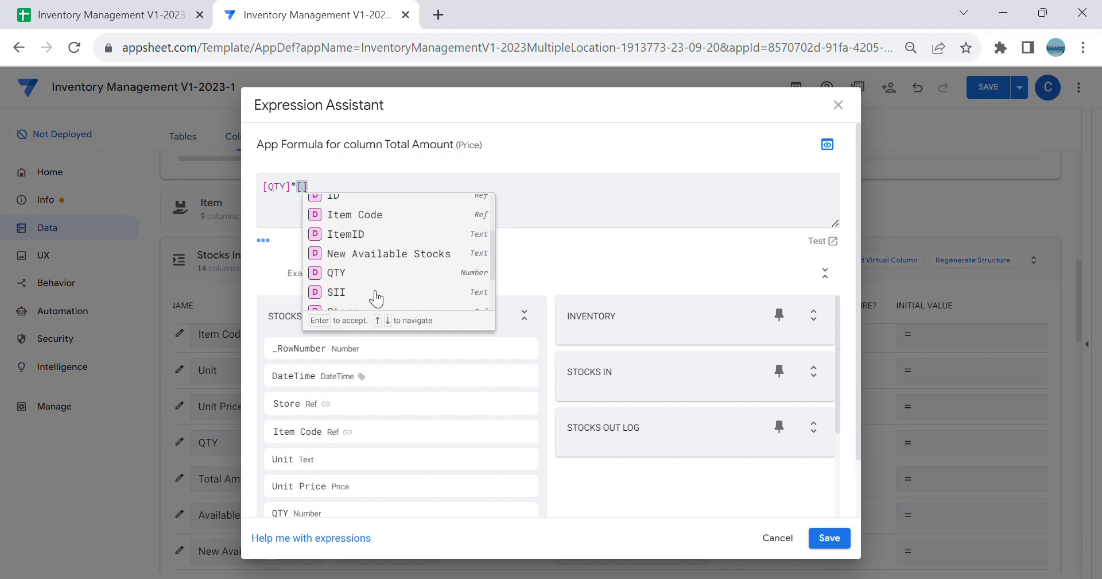
scroll(381, 270, "up", 2)
scroll(402, 270, "down", 3)
scroll(407, 275, "down", 1)
left_click(387, 303)
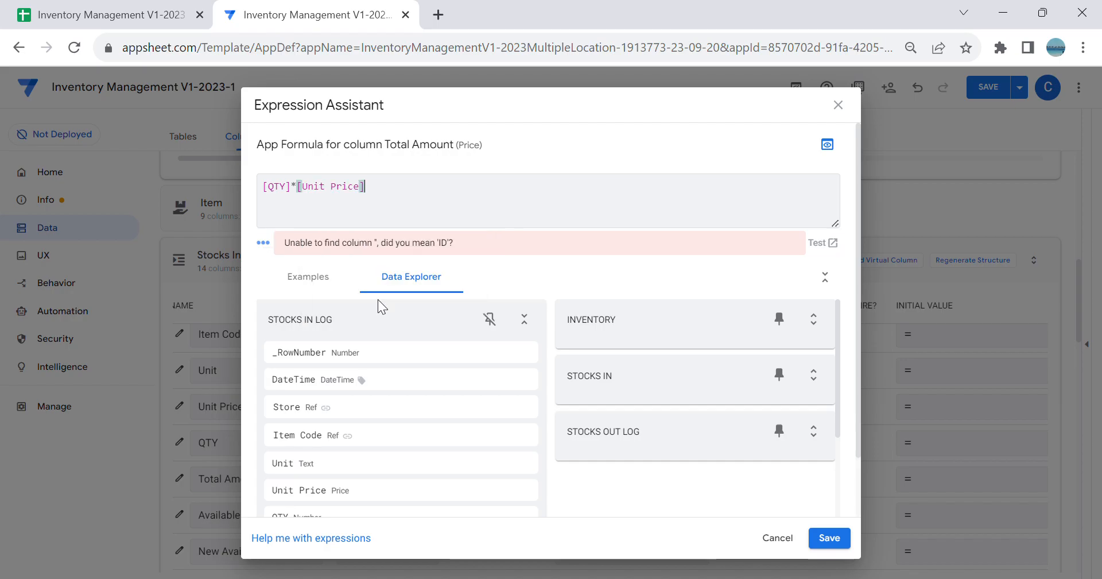
left_click(829, 537)
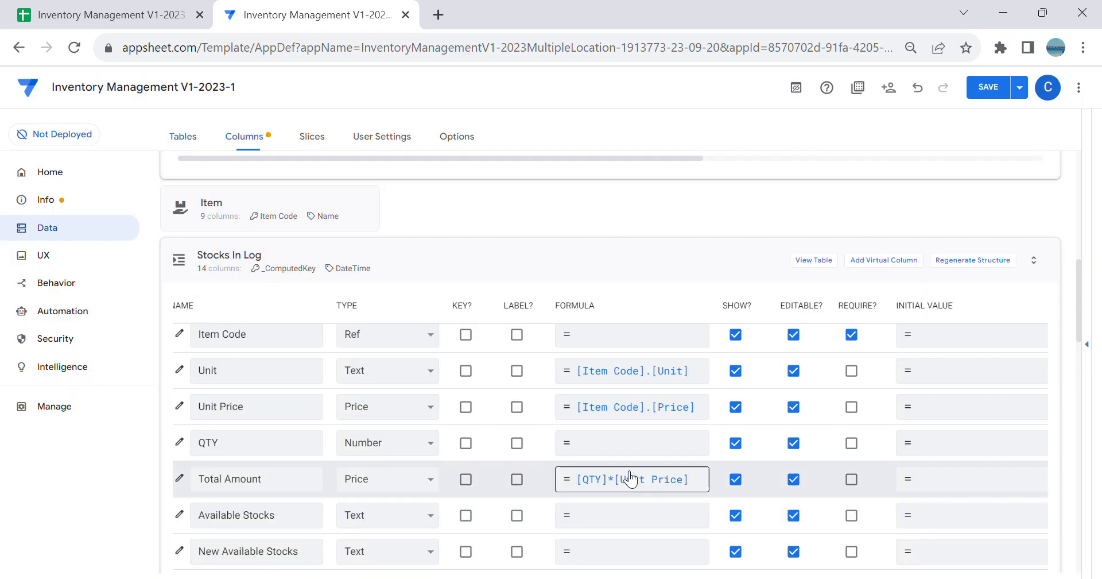
Step: Change the Available Stocks and New Available Stocks columns of Stocks In Log to type Number and make QTY required
scroll(620, 459, "down", 1)
left_click(369, 440)
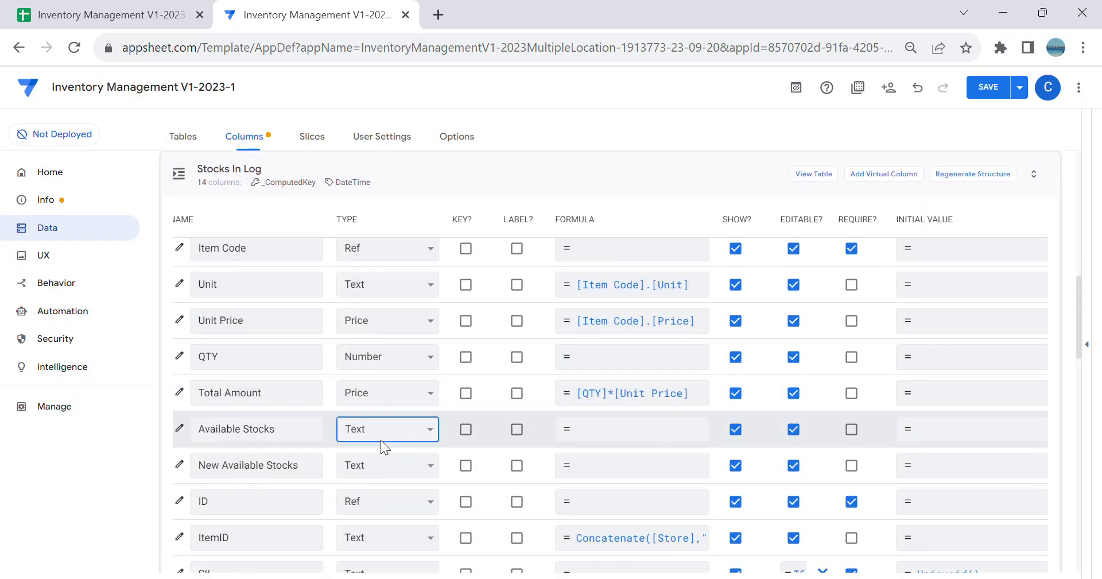
left_click(369, 304)
left_click(382, 463)
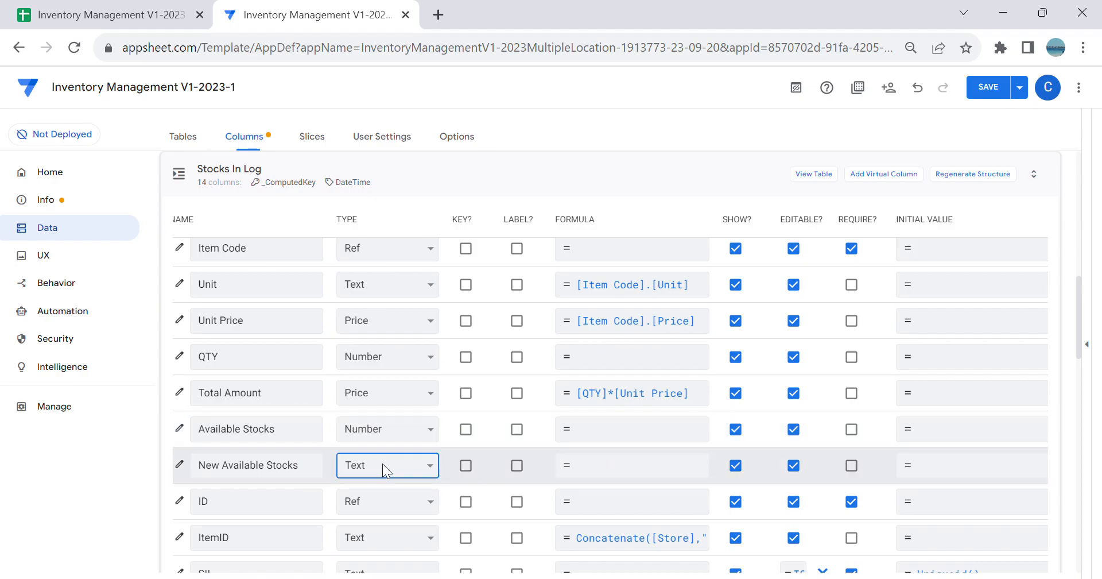
left_click(373, 343)
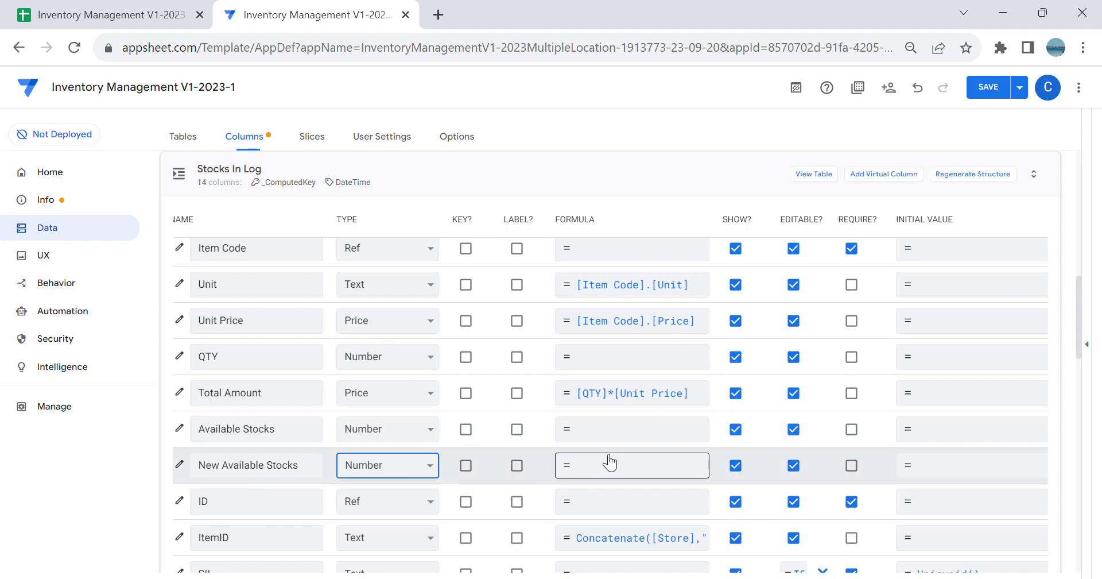
scroll(465, 396, "down", 2)
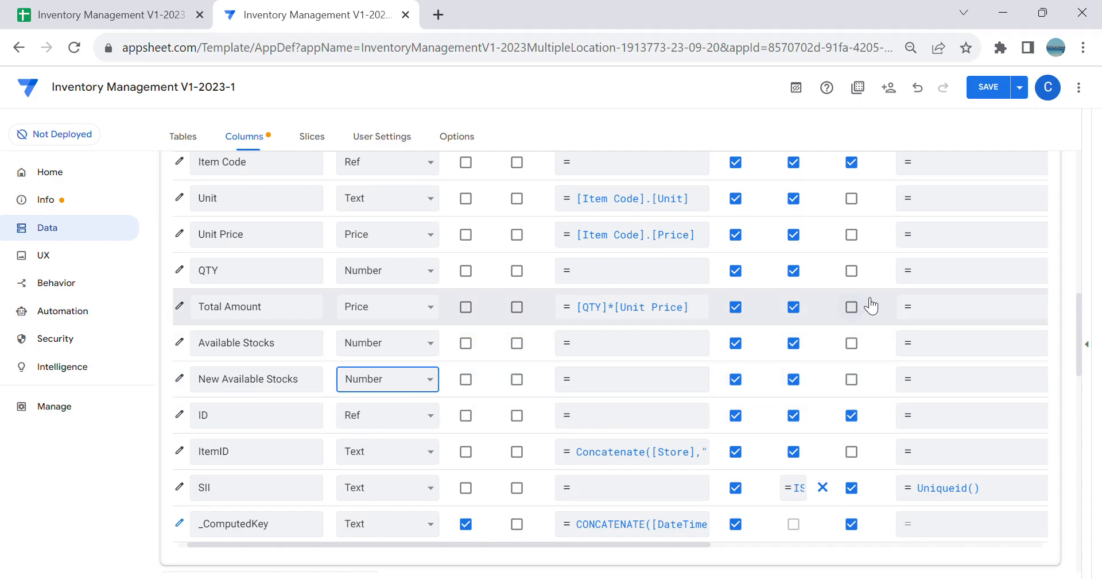
left_click(851, 273)
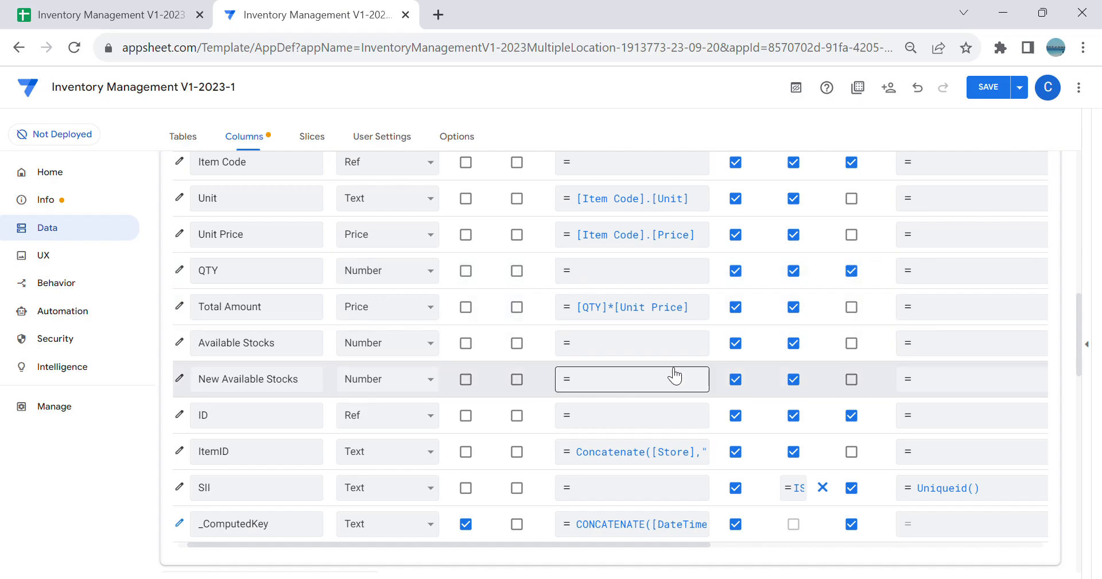
Step: Set the initial value of the Stocks In Log Available Stocks column to Lookup([_thisrow].[ItemID],"Inventory","ID","Available Stocks")
left_click(965, 344)
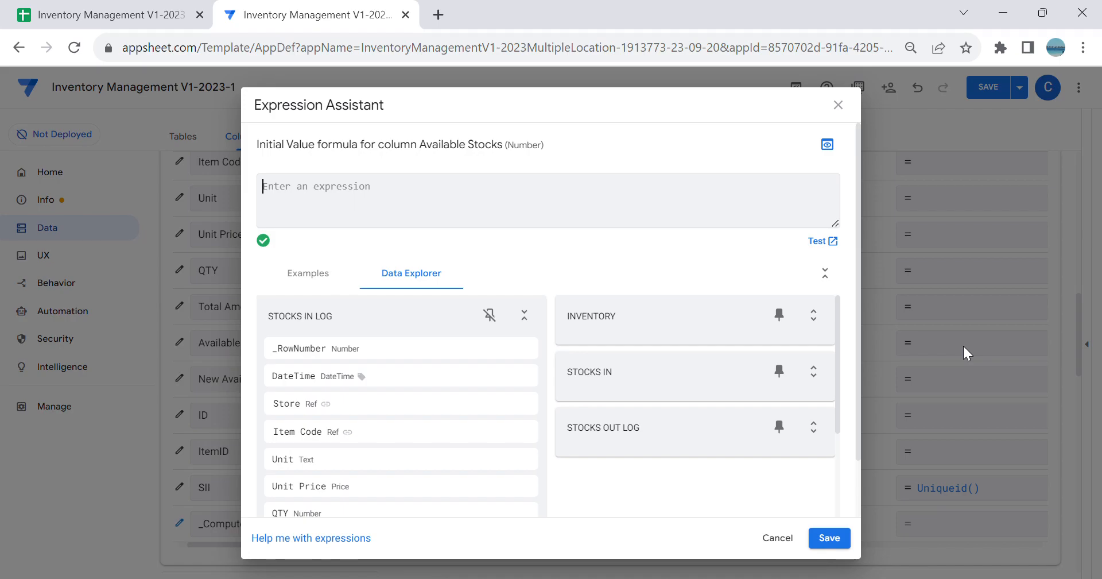
type("Look")
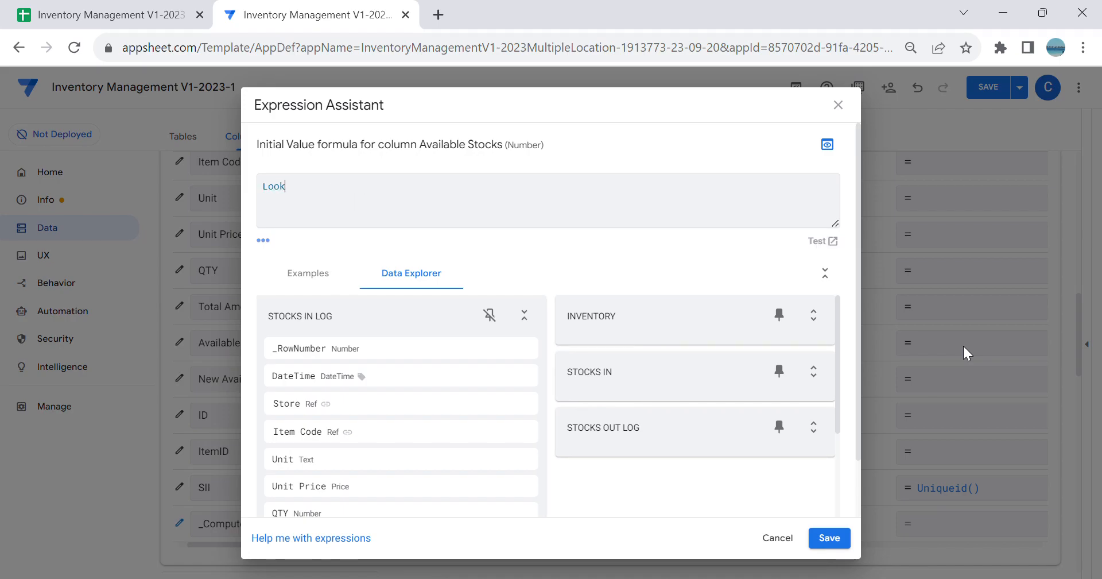
type("up(")
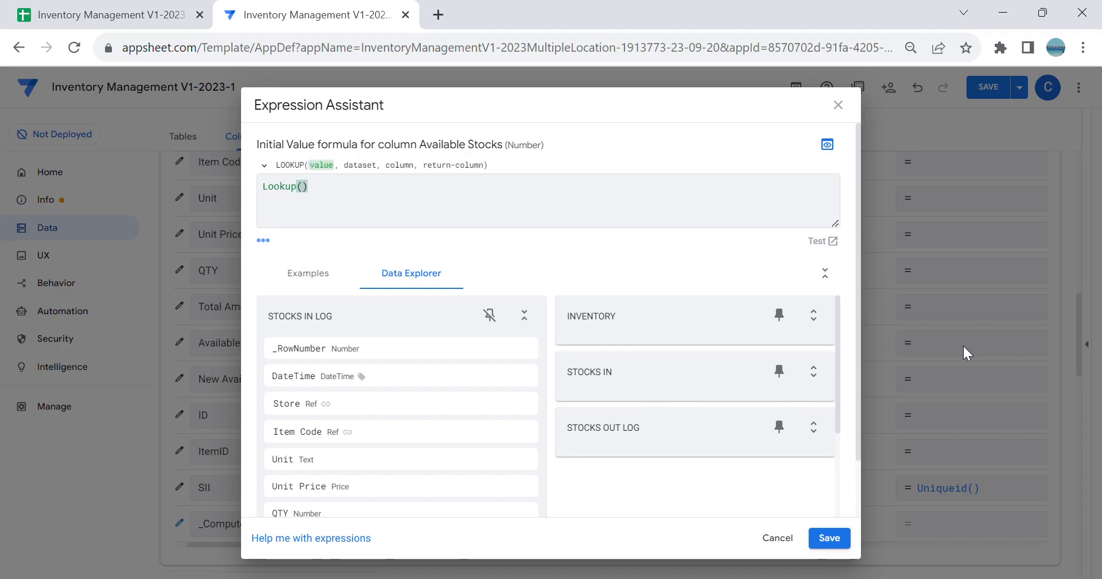
type("[_thisrow].[I")
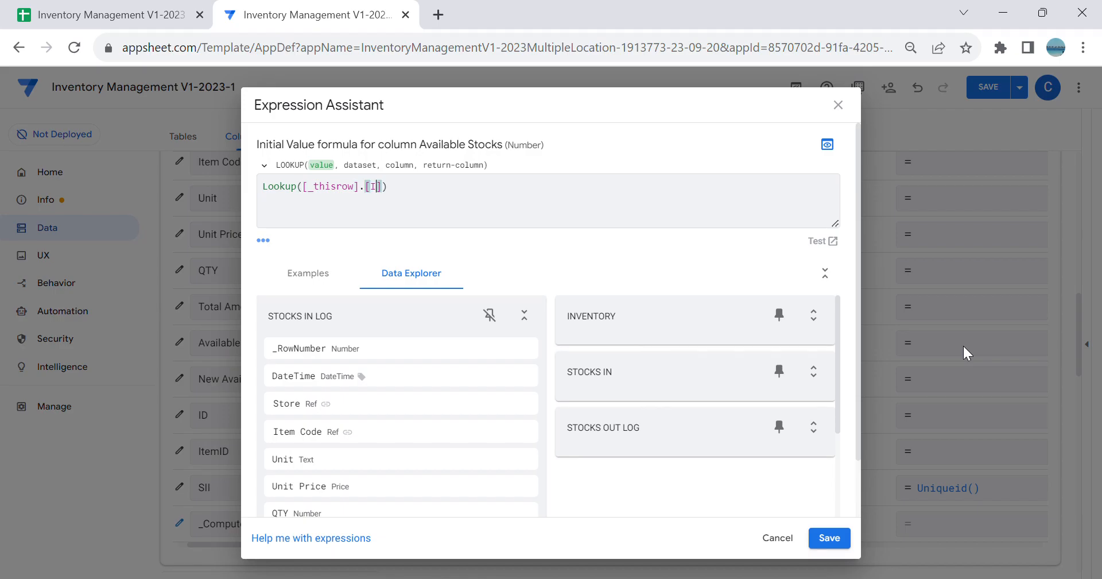
type("temID")
left_click(526, 209)
key("BackSpace")
type(",")
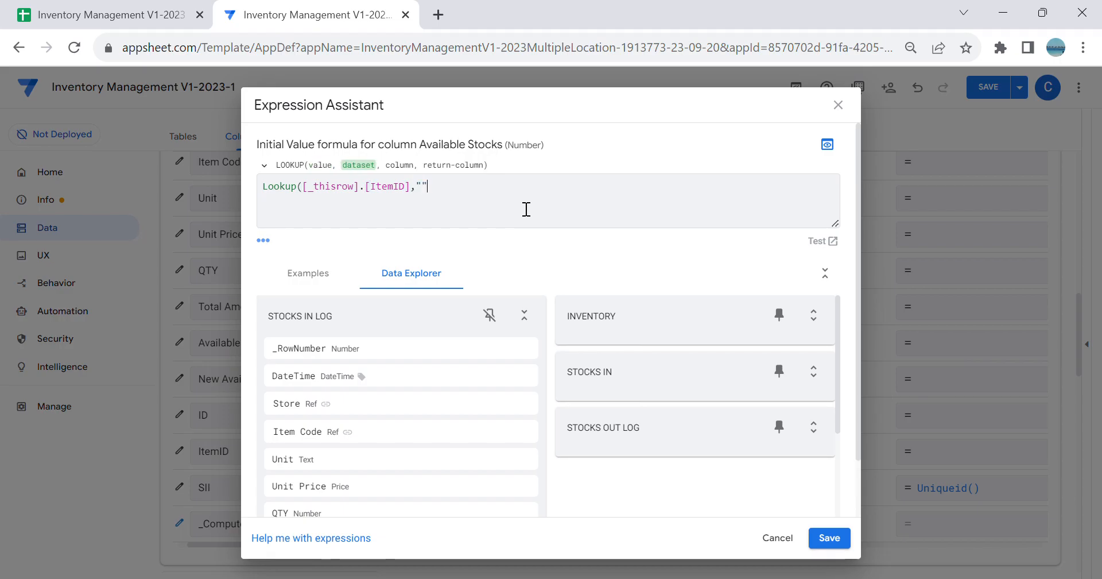
type("\"In")
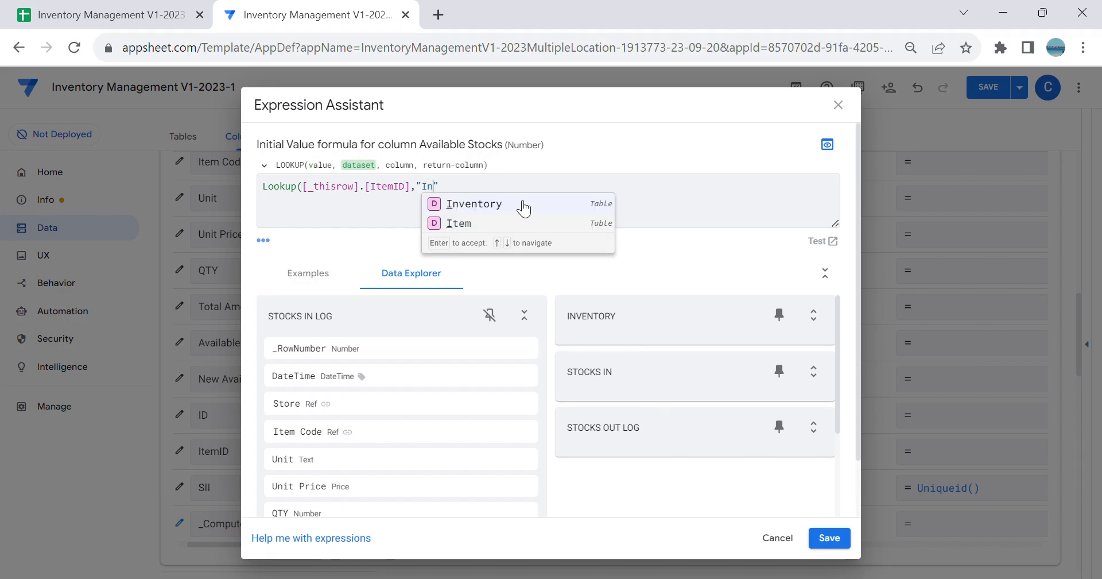
key("Return")
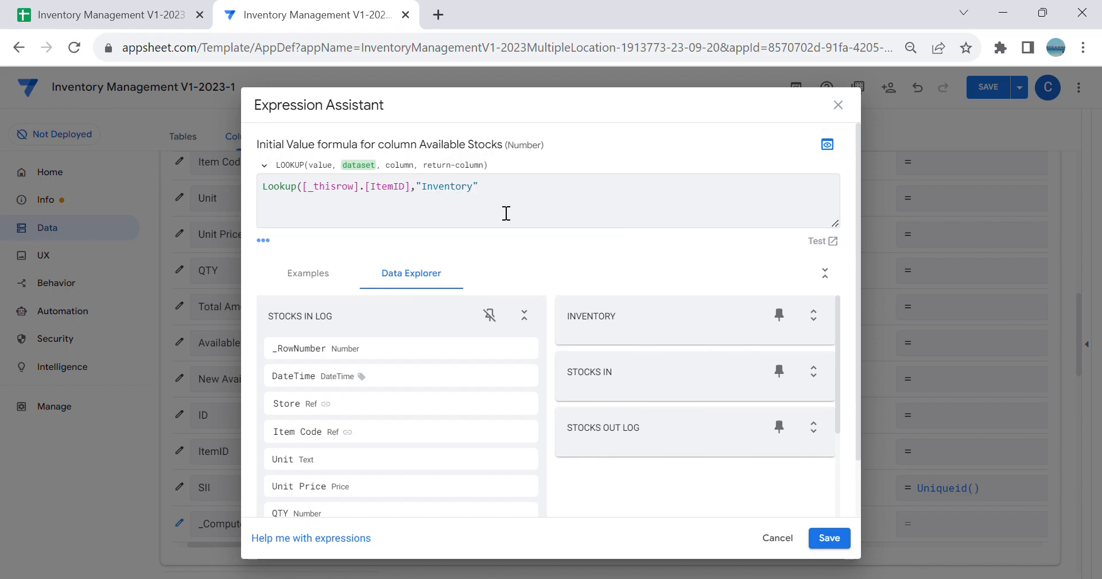
type(",\"ID")
key("Return")
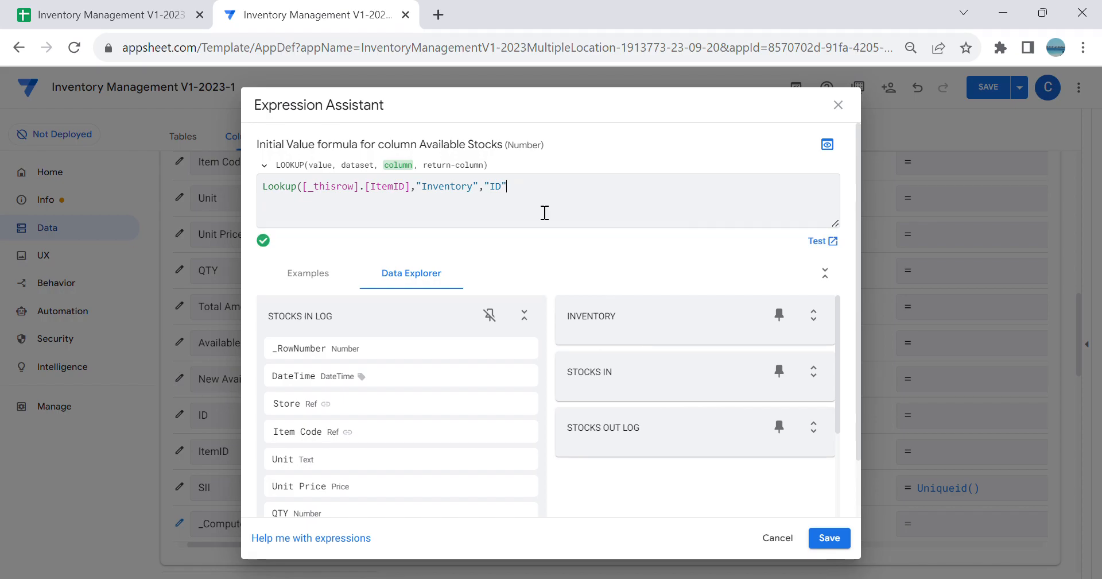
type(",")
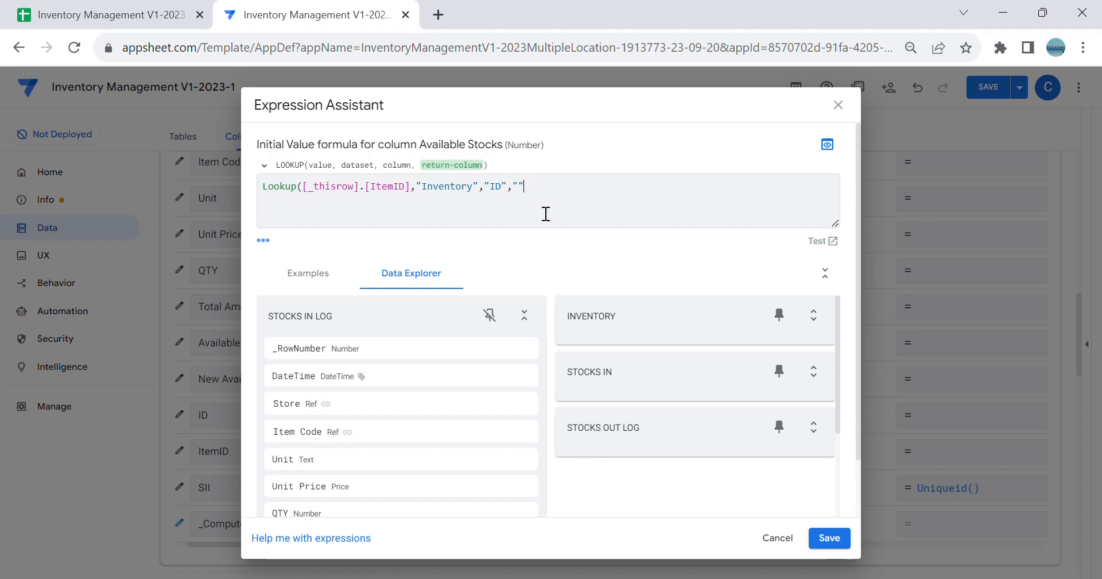
type("\"Ava")
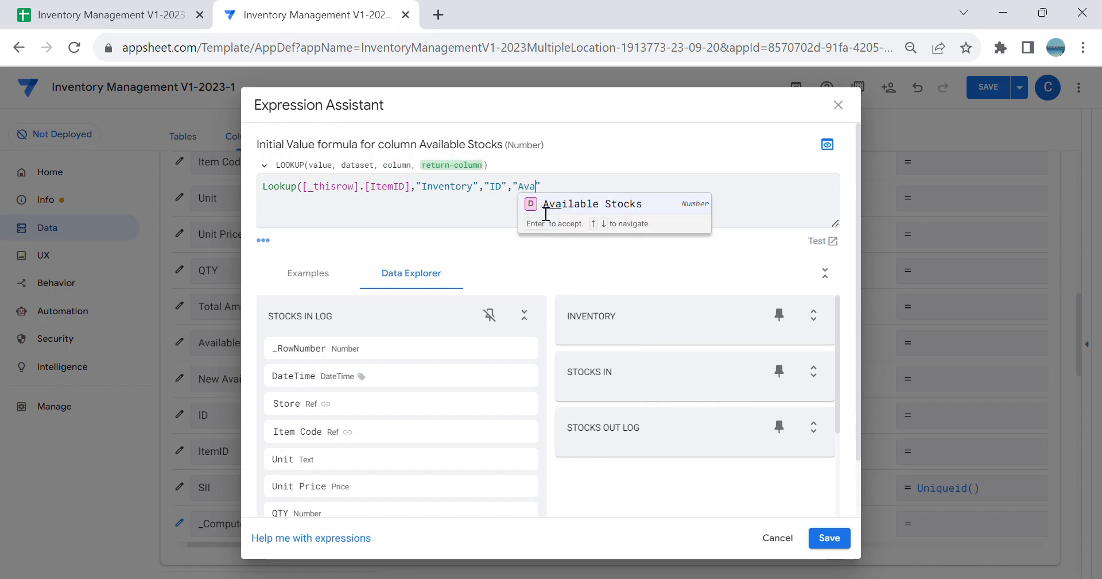
left_click(570, 204)
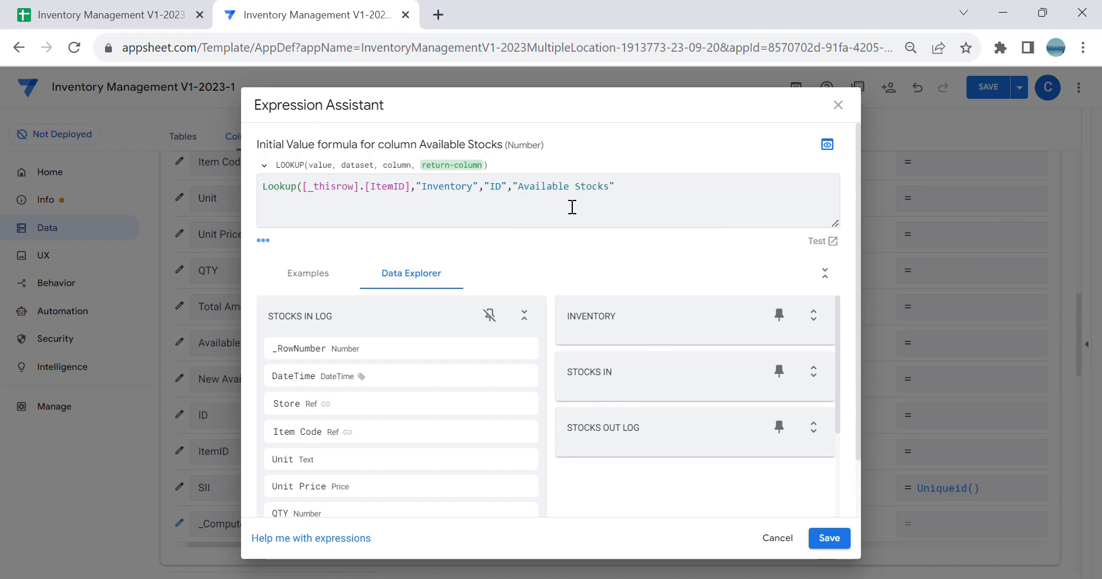
type(")")
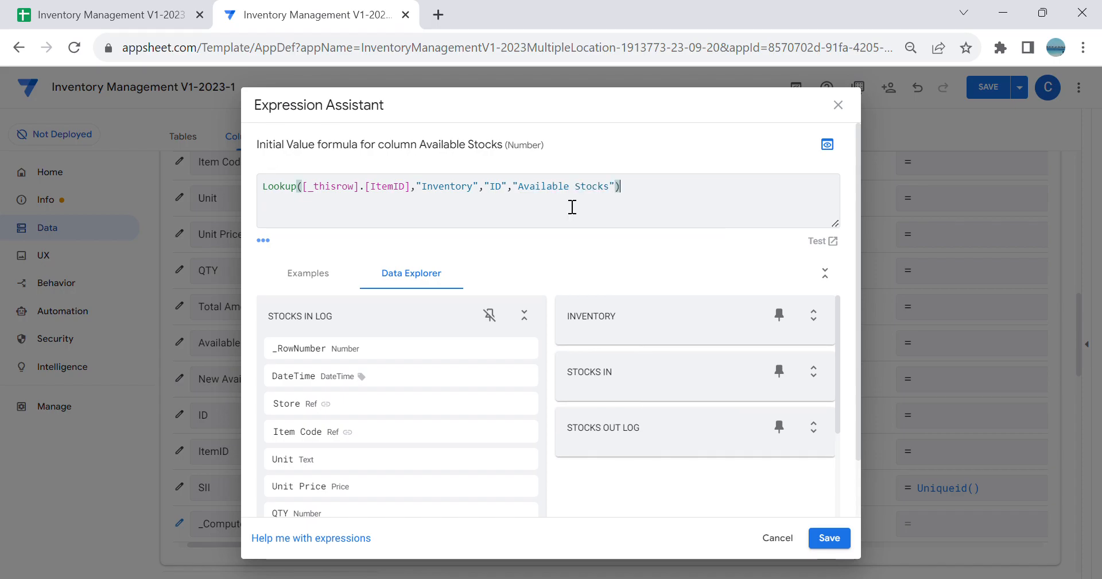
left_click(826, 532)
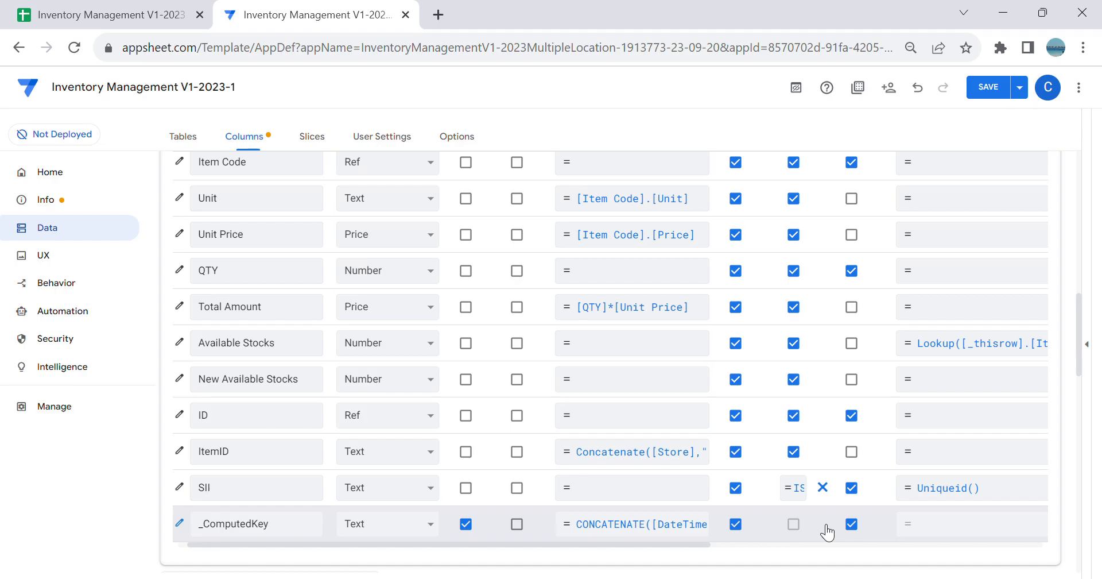
Step: Set the initial value of the Stocks In Log New Available Stocks column to [Available Stocks]+[QTY]
left_click(976, 379)
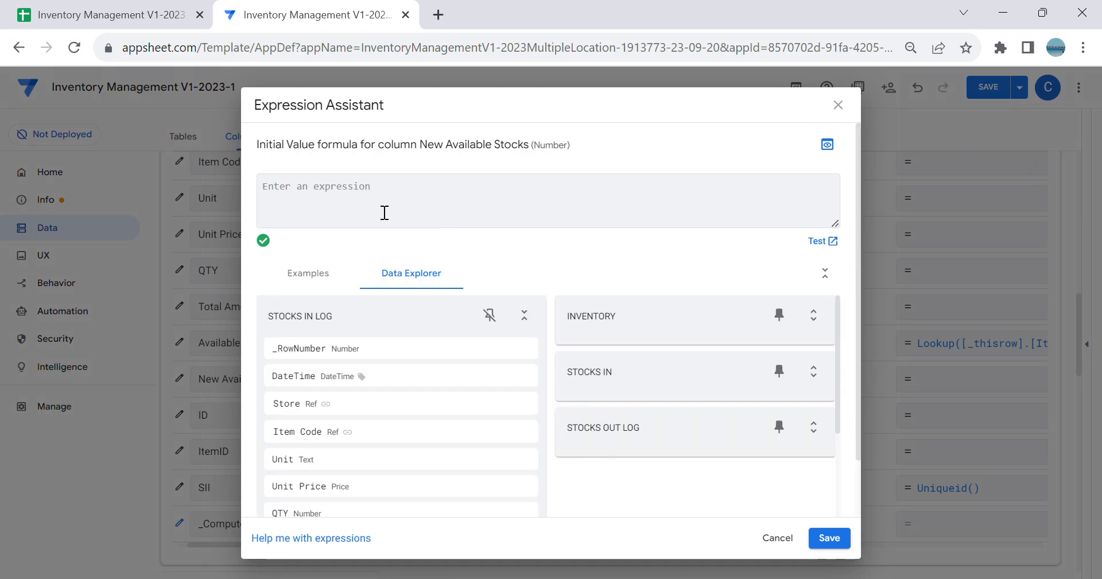
type("[0")
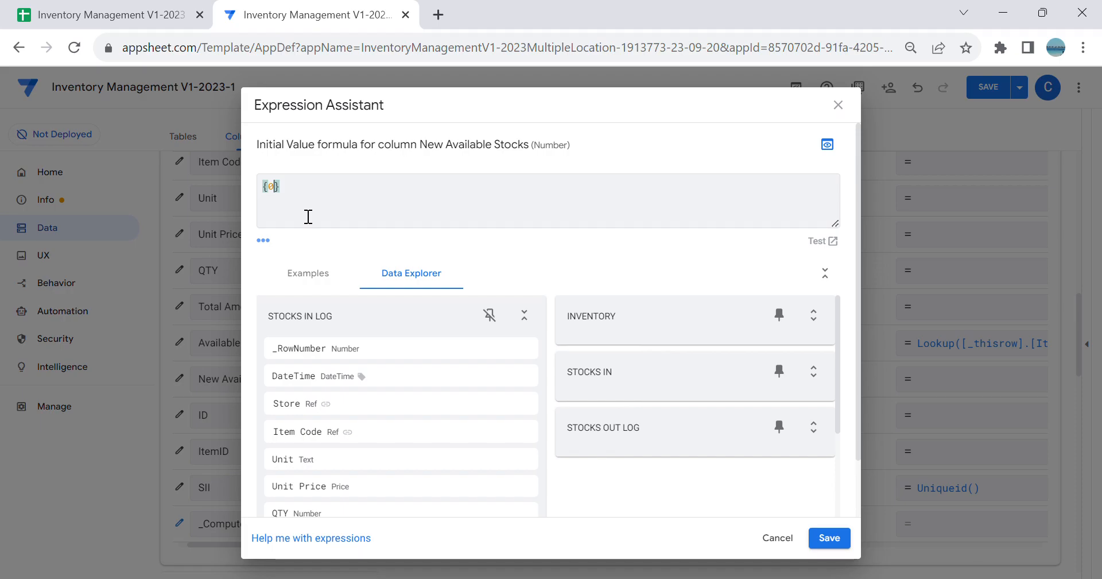
key("BackSpace")
key("BackSpace")
type("{")
key("BackSpace")
key("Delete")
type("[")
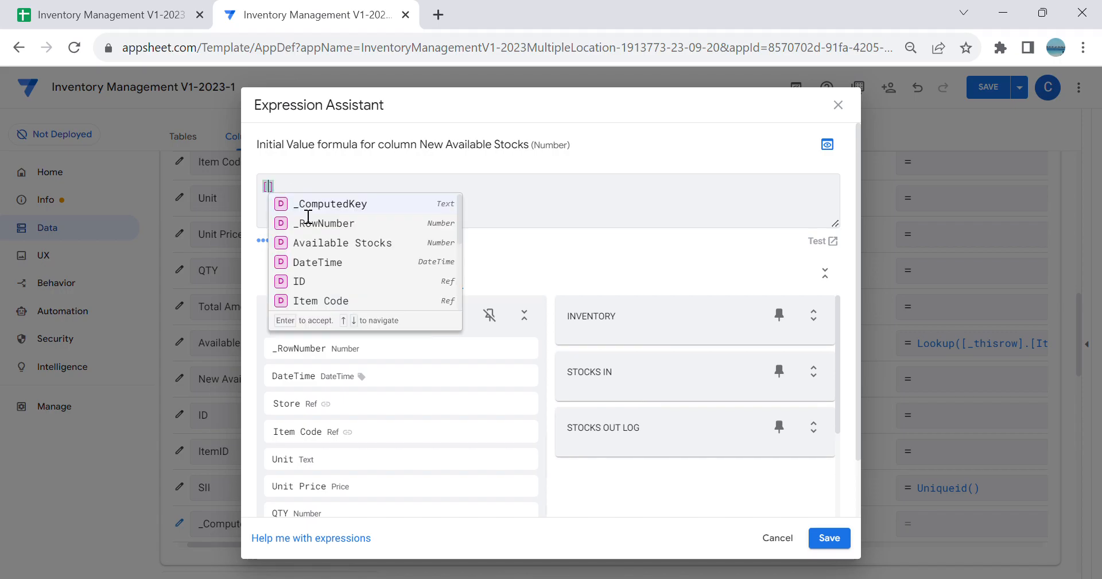
left_click(348, 244)
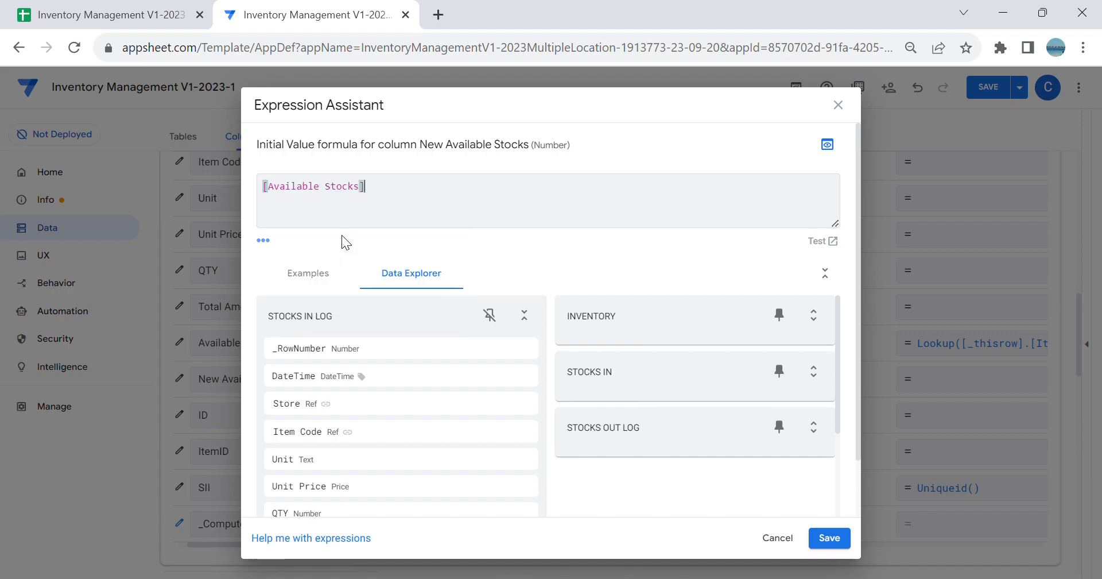
type("+")
type("[Q")
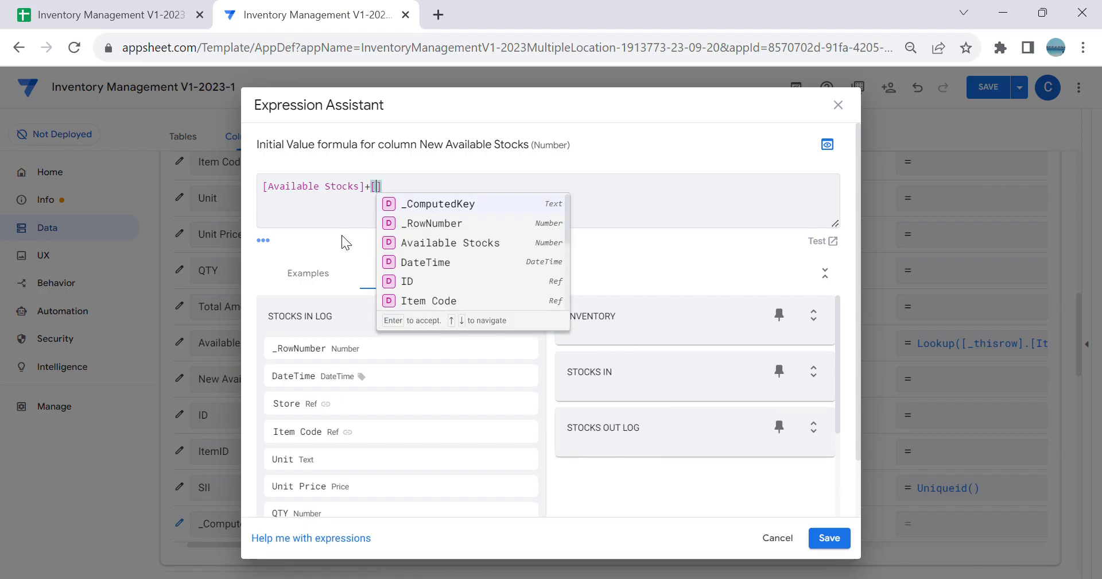
left_click(426, 206)
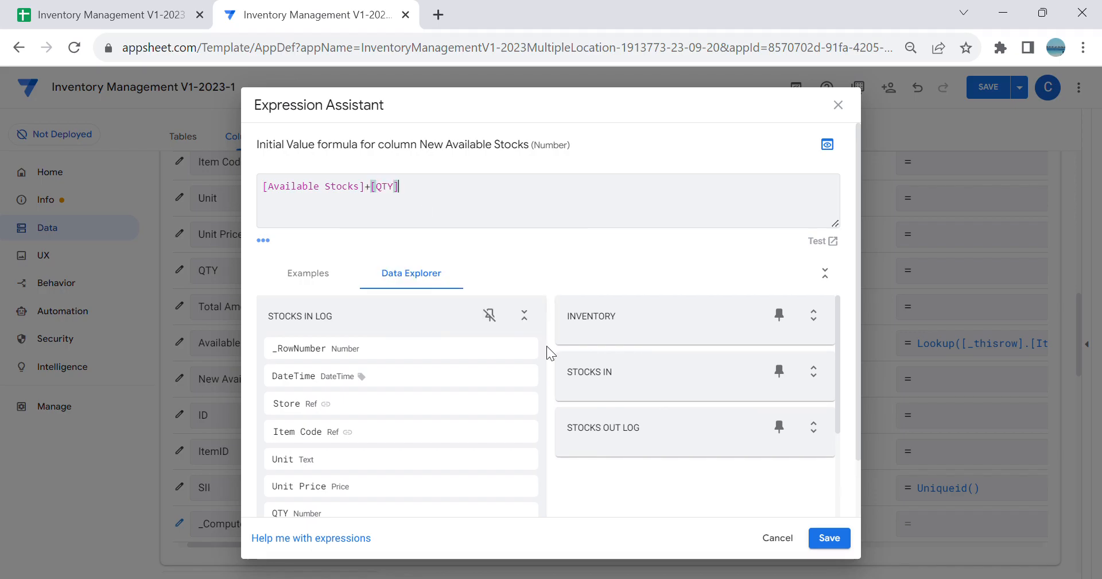
left_click(829, 537)
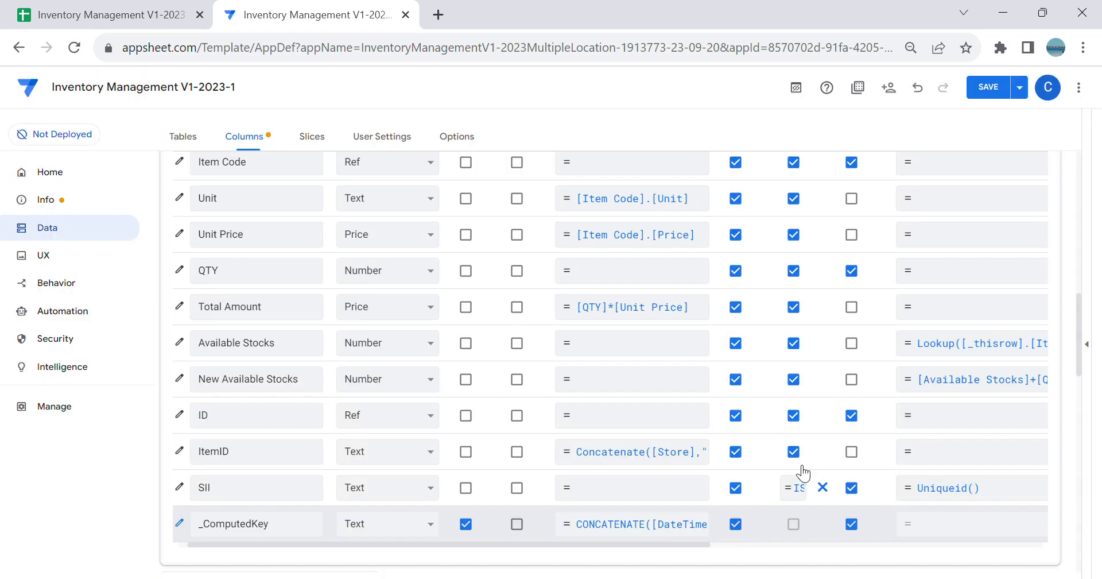
Step: Save the app and expand its live preview
scroll(970, 178, "up", 3)
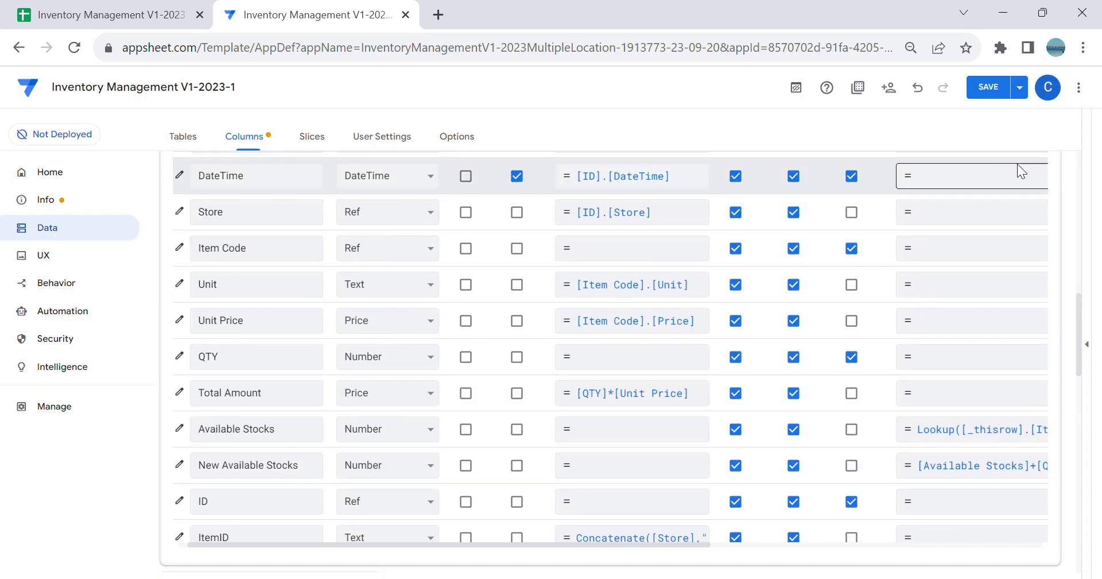
left_click(987, 92)
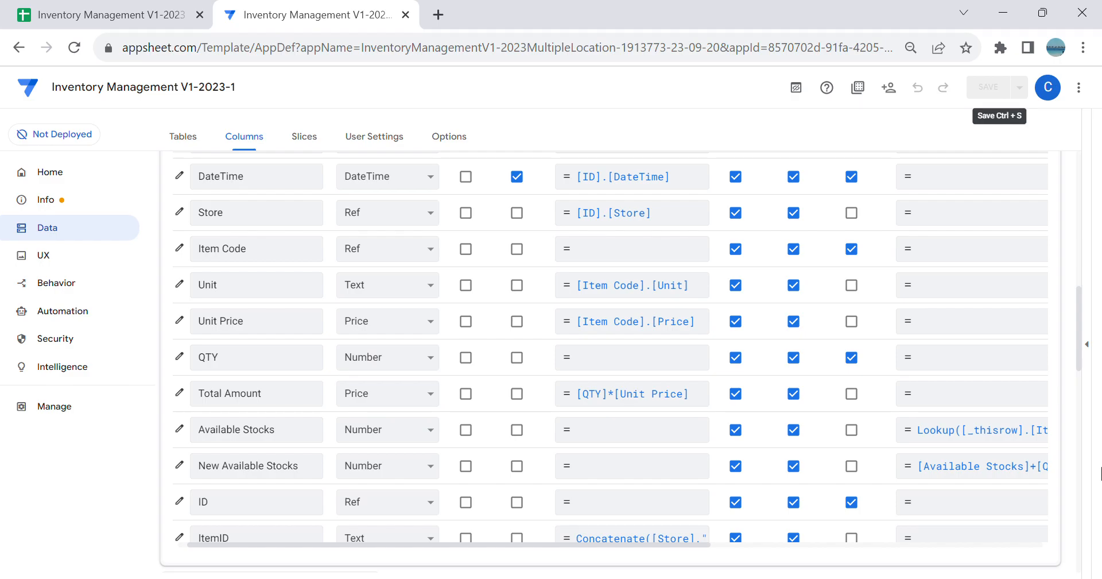
left_click(1087, 345)
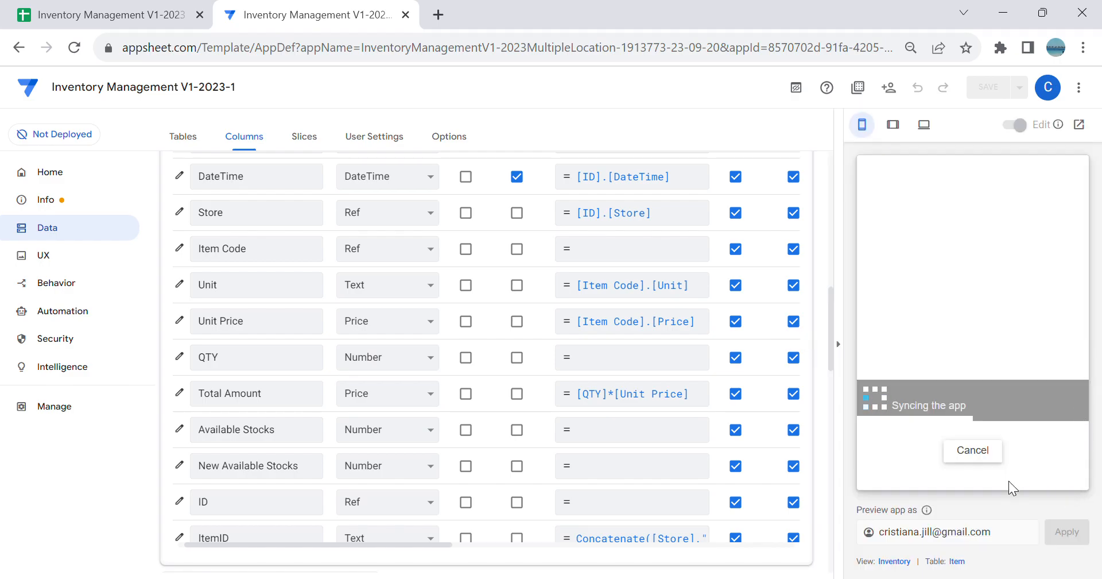
Step: Create a new slice named AStore Stocks In with Stocks In as its source table
left_click(46, 235)
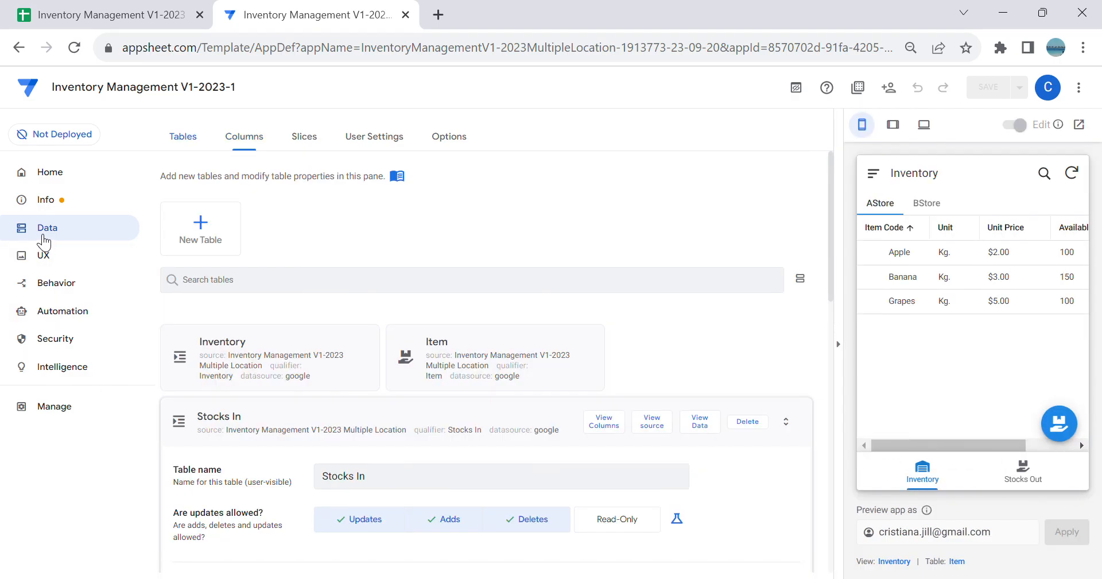
left_click(304, 141)
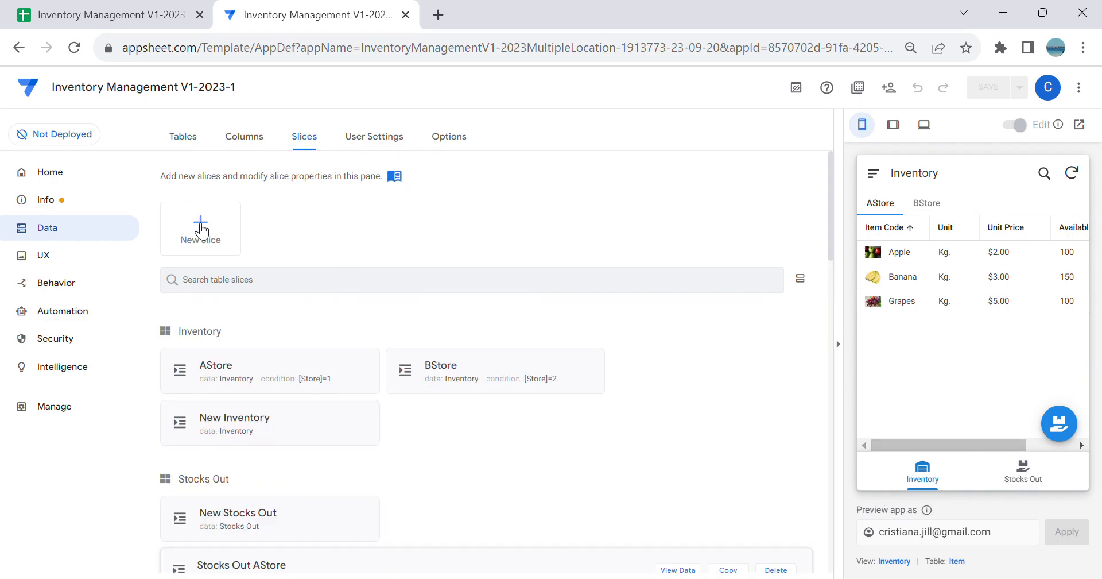
left_click(200, 225)
left_click(389, 422)
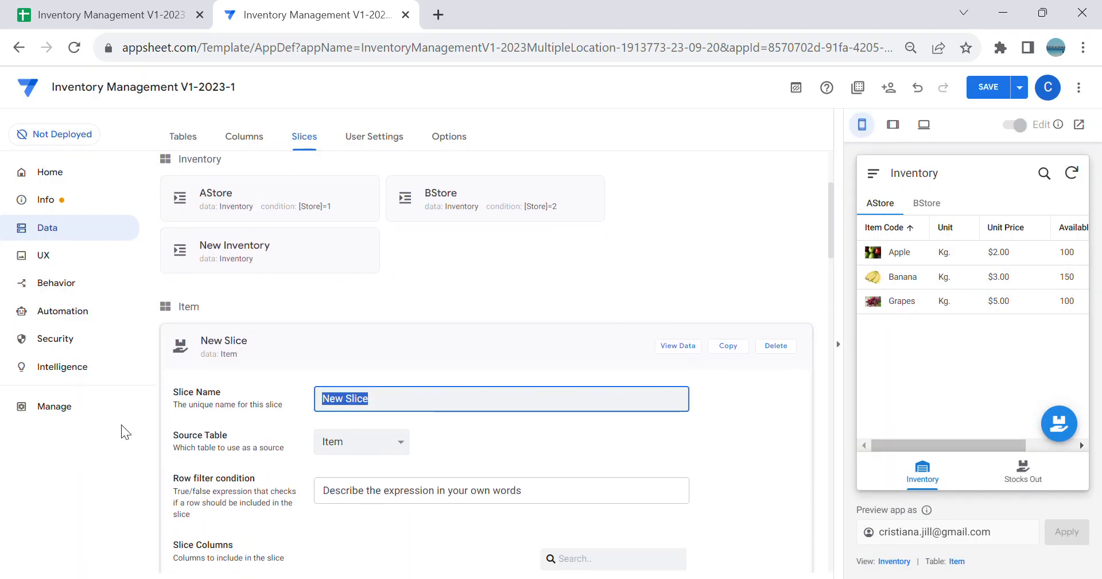
type("AStore S")
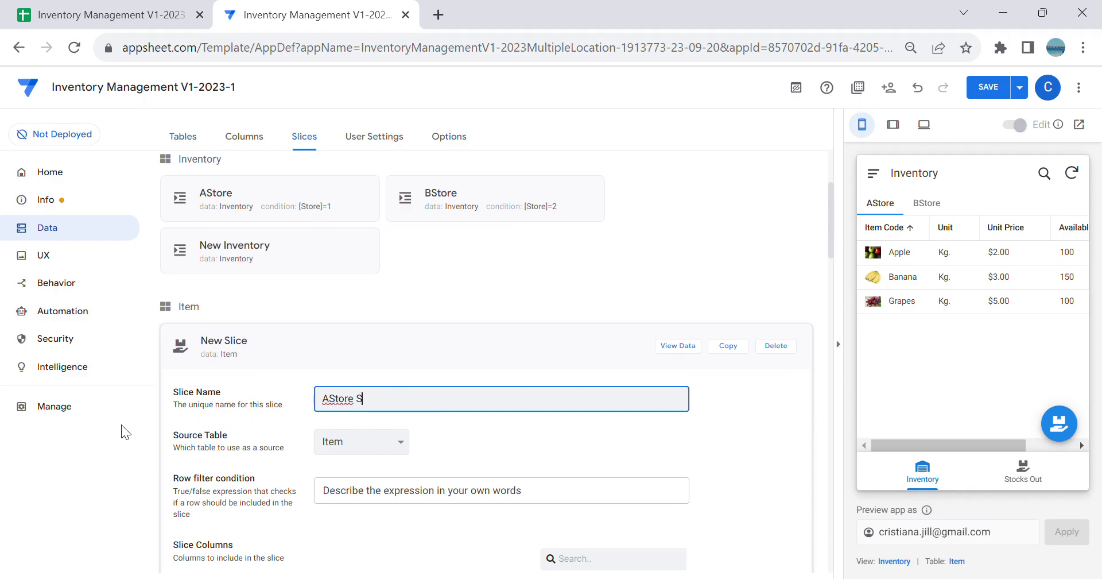
type("tocks In")
key("Tab")
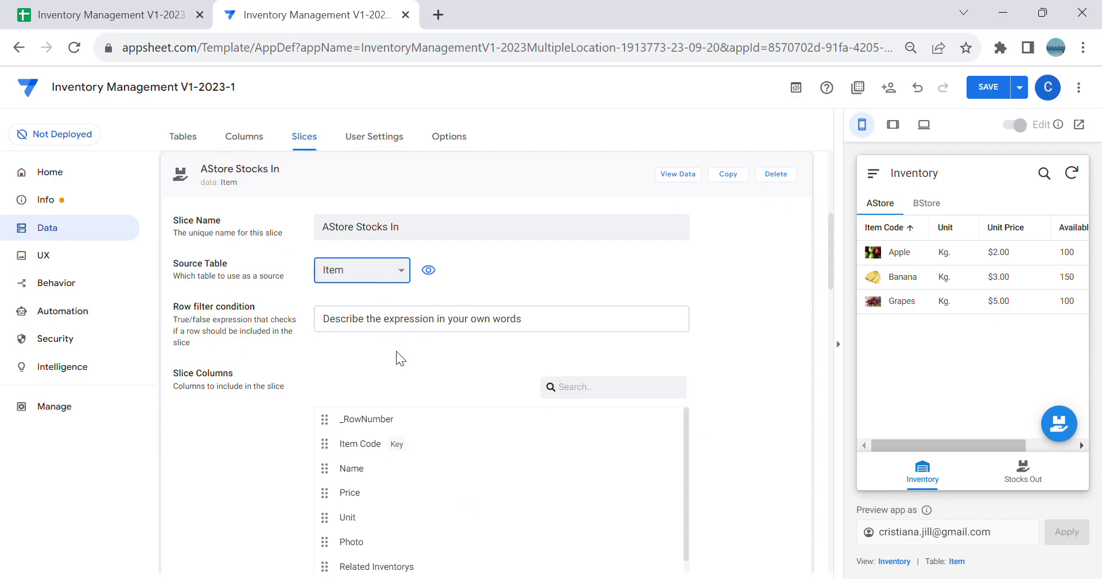
key("Down")
Step: Set the row filter condition of the AStore Stocks In slice to [Store]=1
left_click(397, 325)
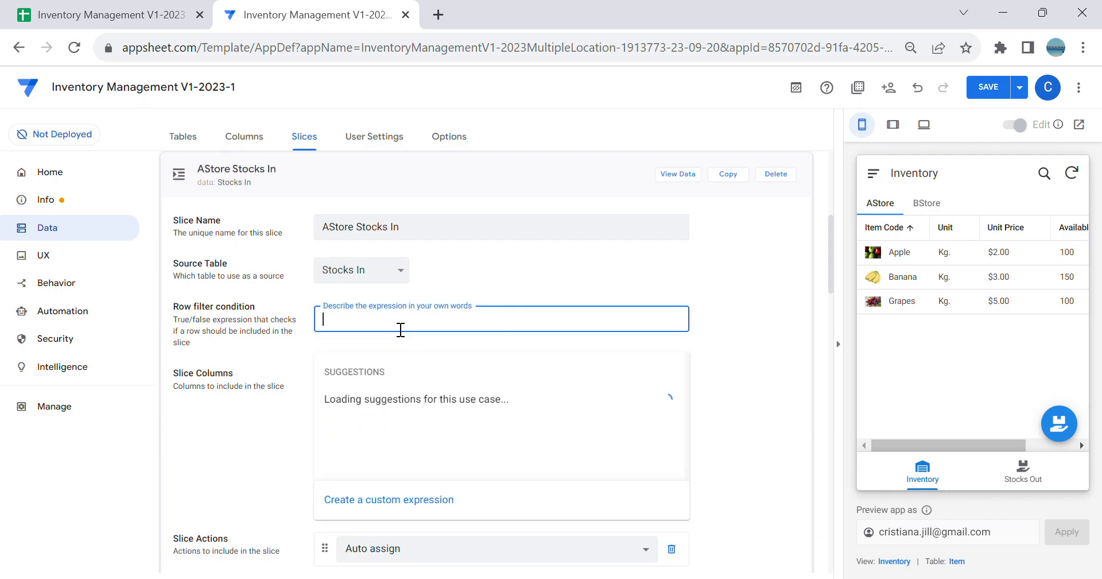
left_click(378, 501)
type("[S")
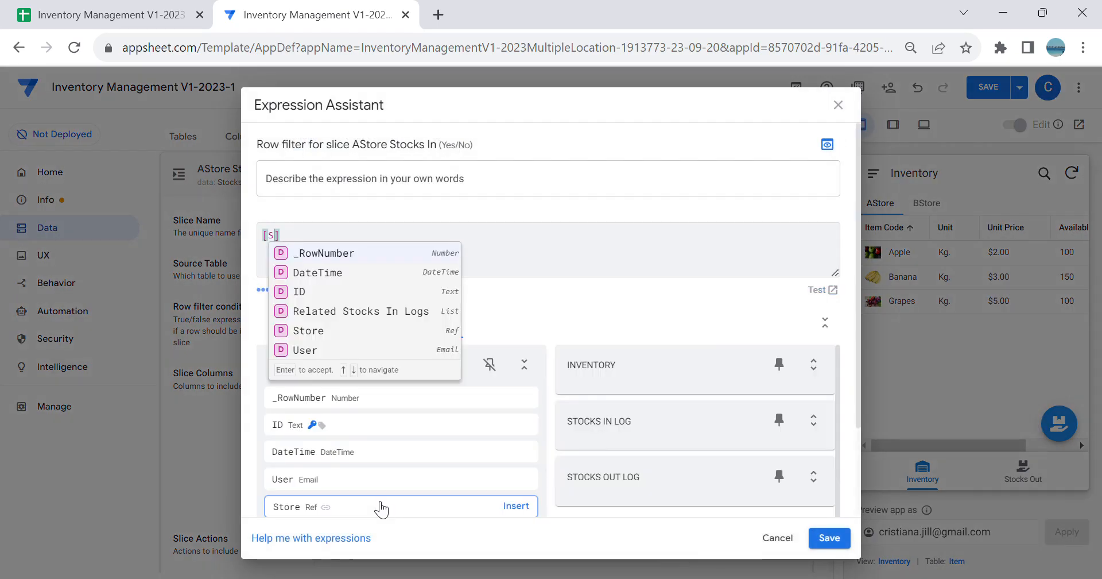
left_click(316, 253)
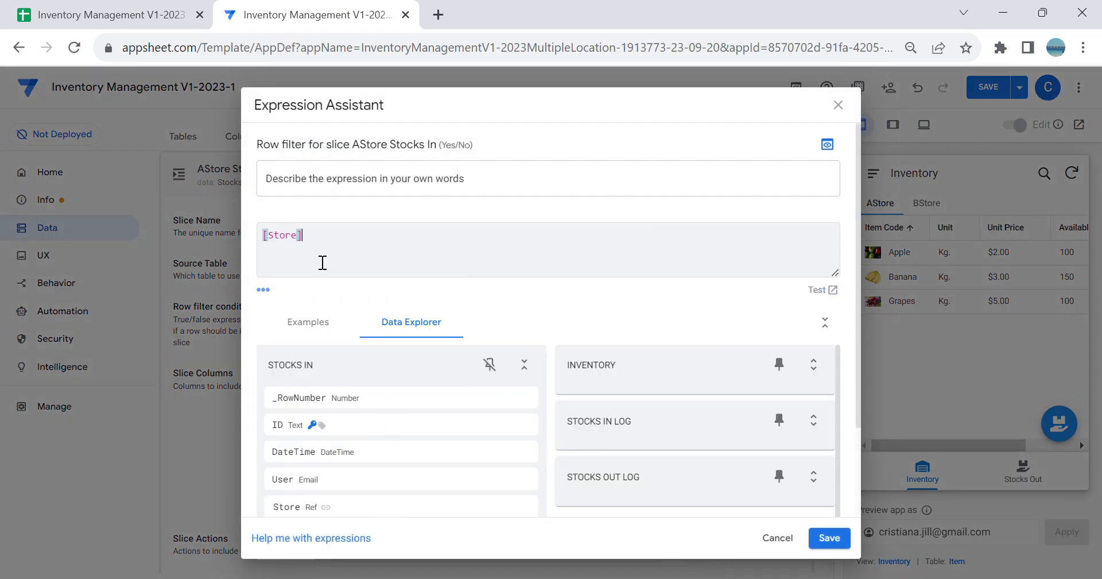
type("=1")
left_click(842, 539)
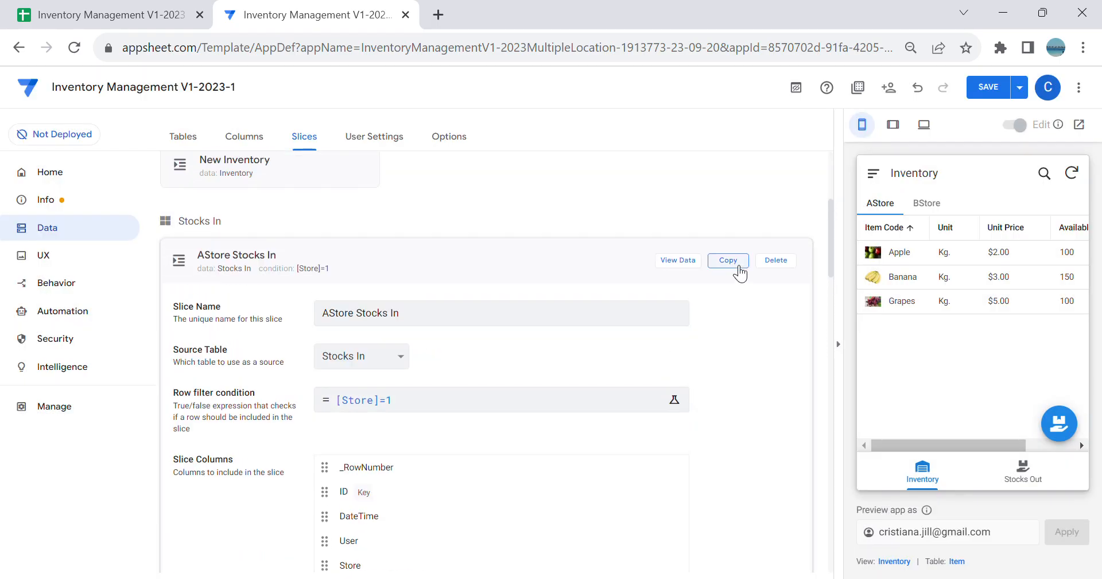
Step: Copy the AStore Stocks In slice and rename the copy BStore Stocks In
left_click(740, 269)
left_click(419, 230)
left_click(331, 228)
key("BackSpace")
type("BStore Stocks In")
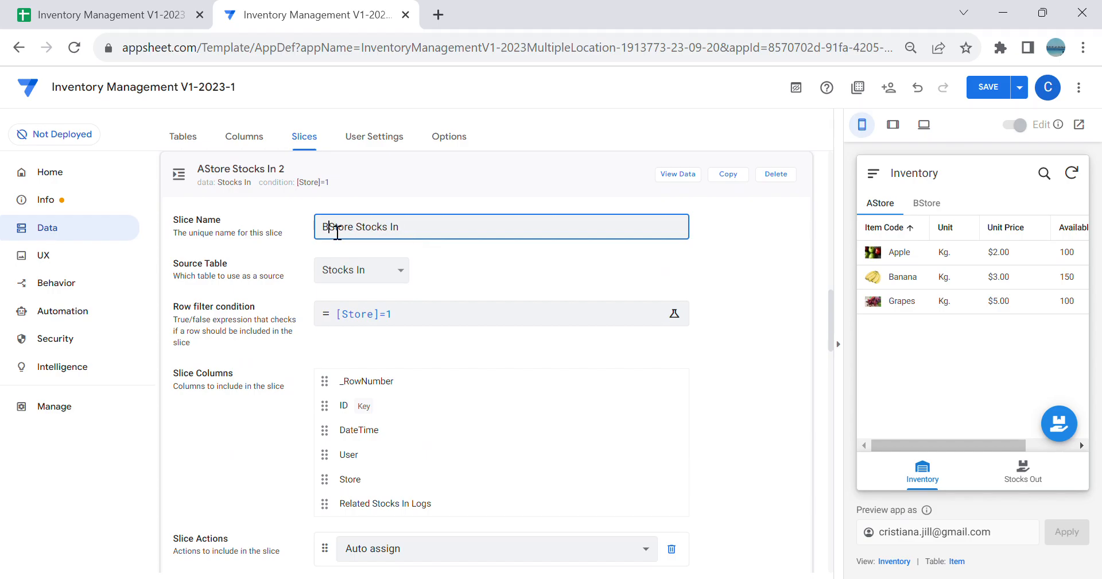
Step: Set the row filter condition of the BStore Stocks In slice to [Store]=2
left_click(424, 324)
key("BackSpace")
type("2")
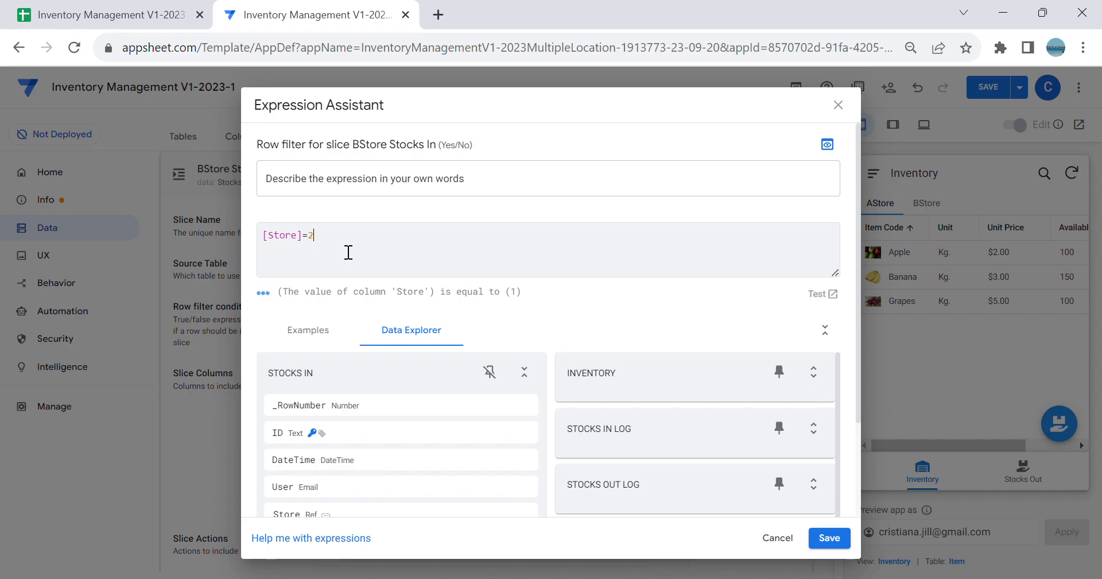
left_click(830, 537)
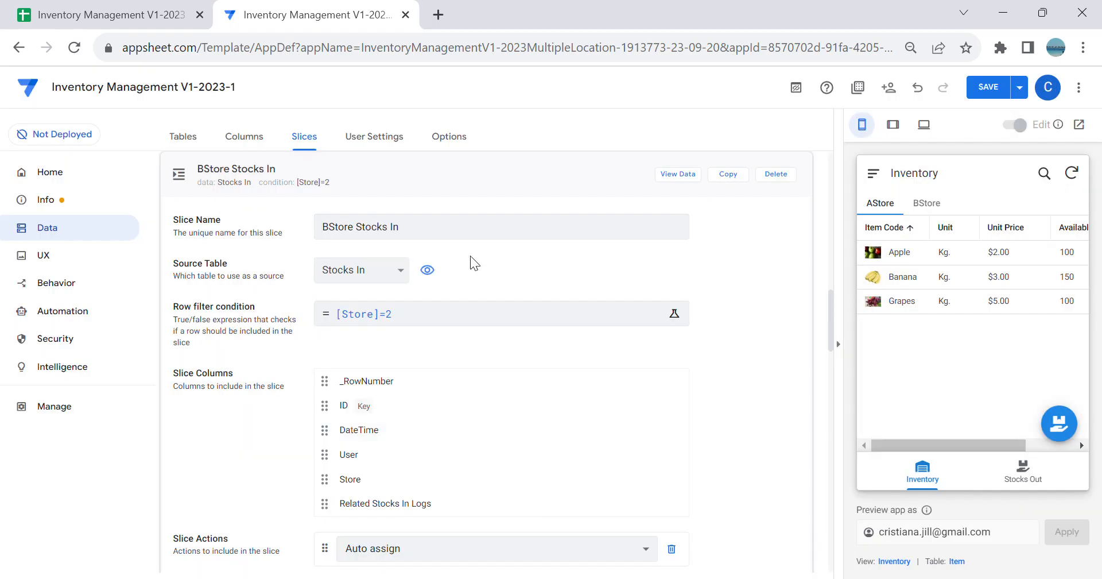
Step: Create a new UX view named SI AStore
left_click(53, 261)
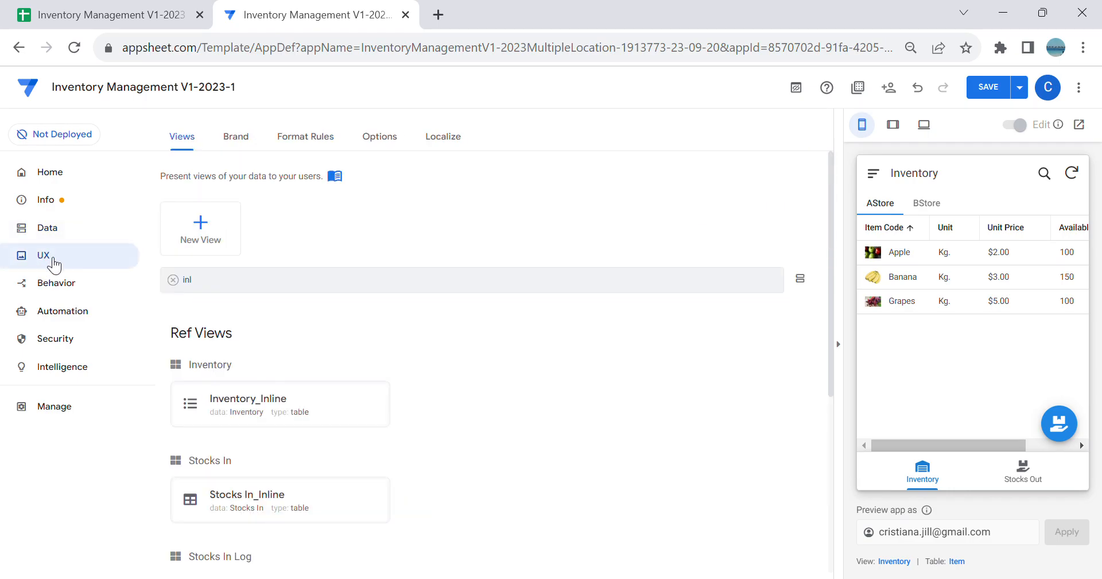
left_click(173, 280)
left_click(201, 235)
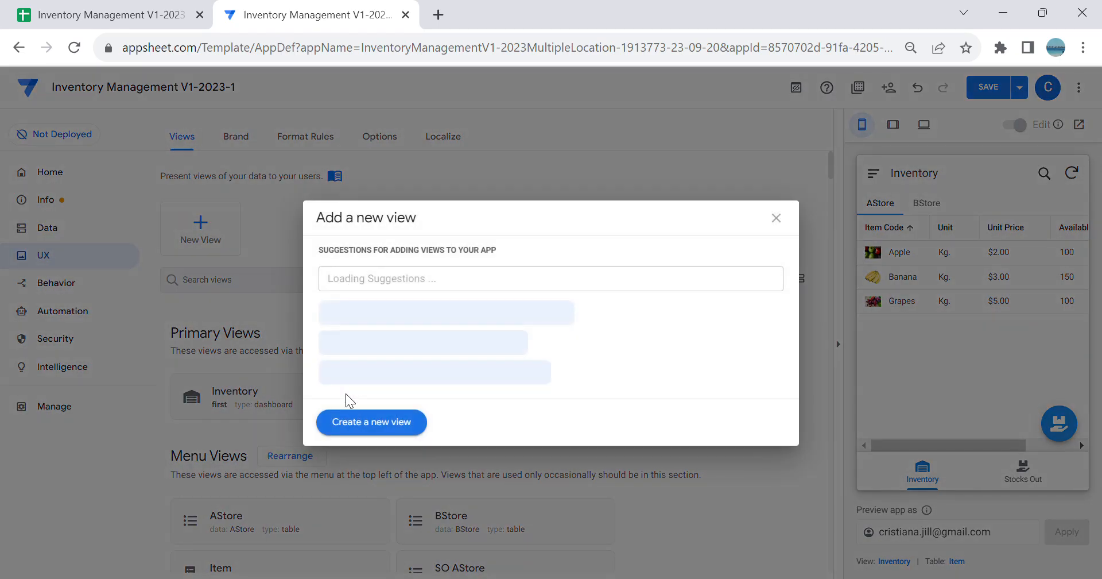
left_click(365, 421)
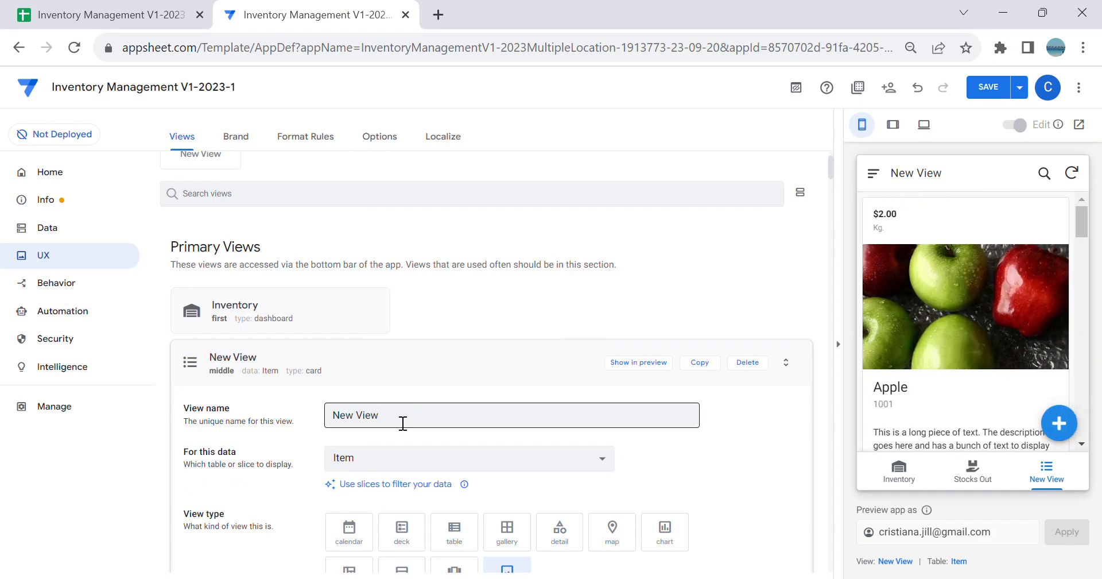
triple_click(403, 423)
key("BackSpace")
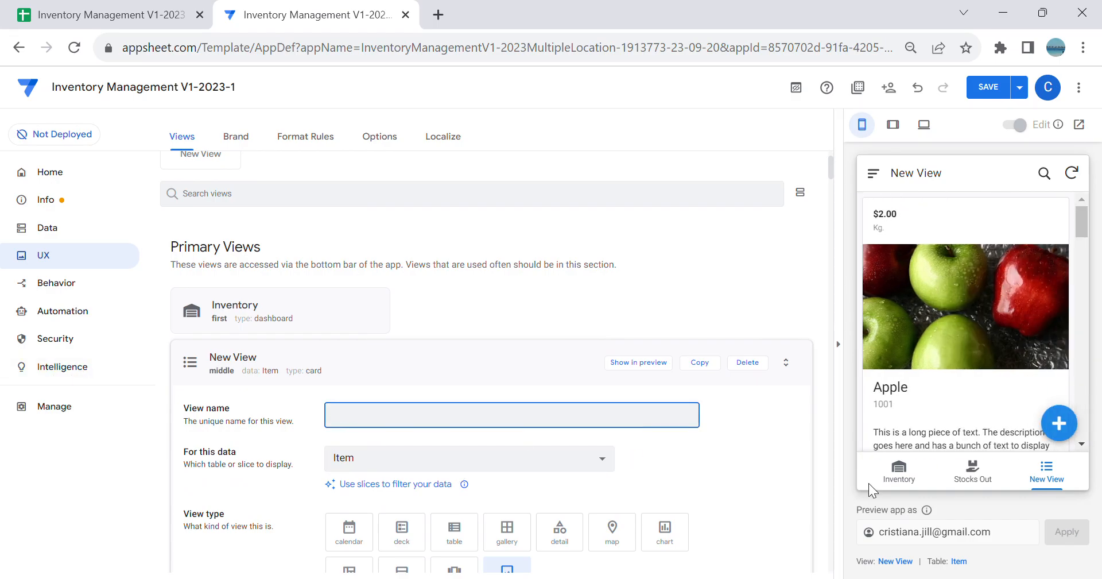
left_click(986, 477)
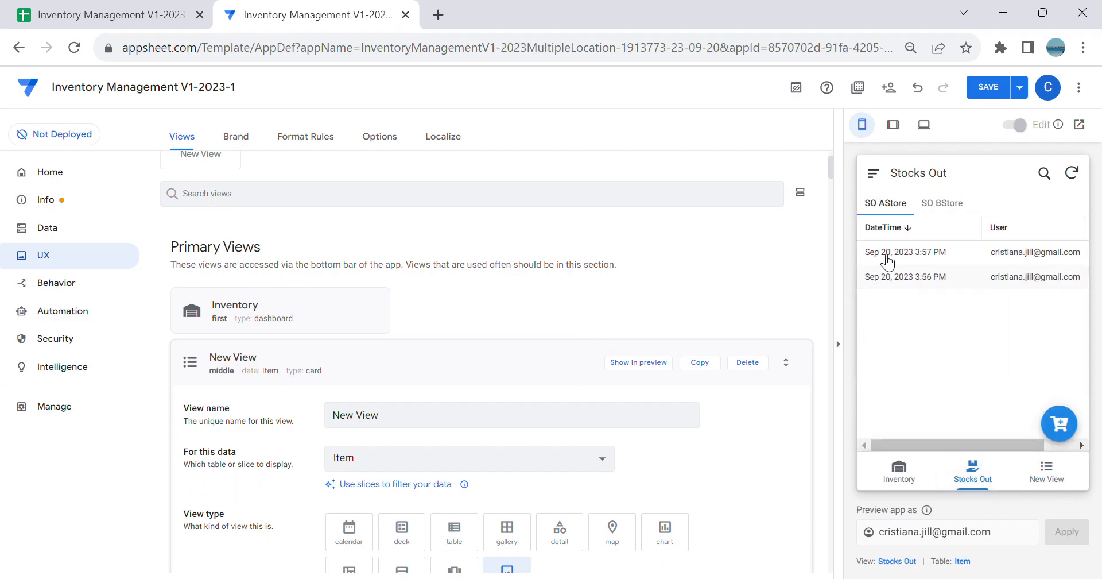
triple_click(404, 425)
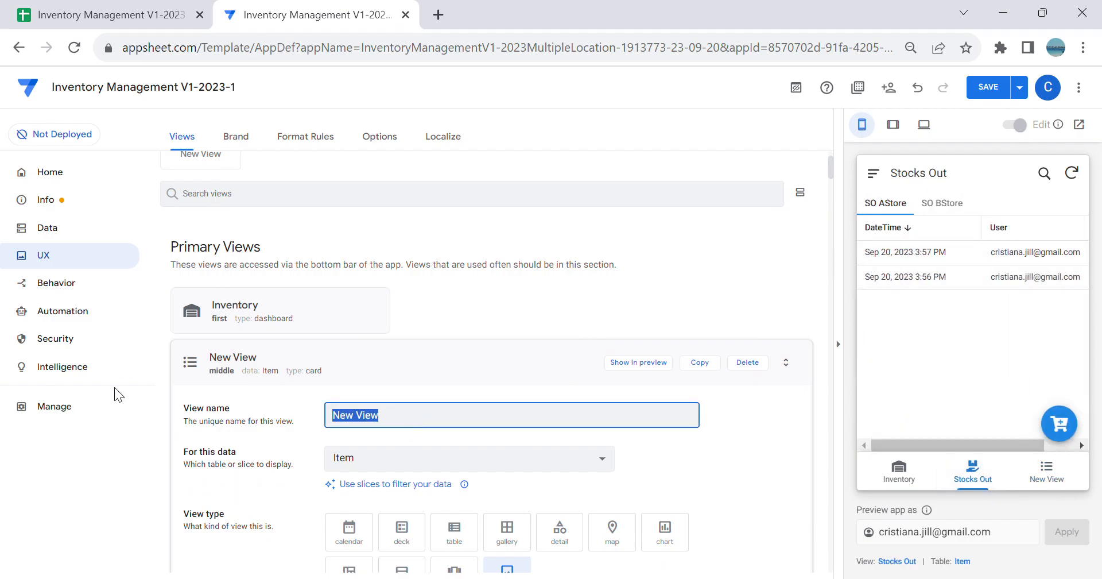
type("SI AStore")
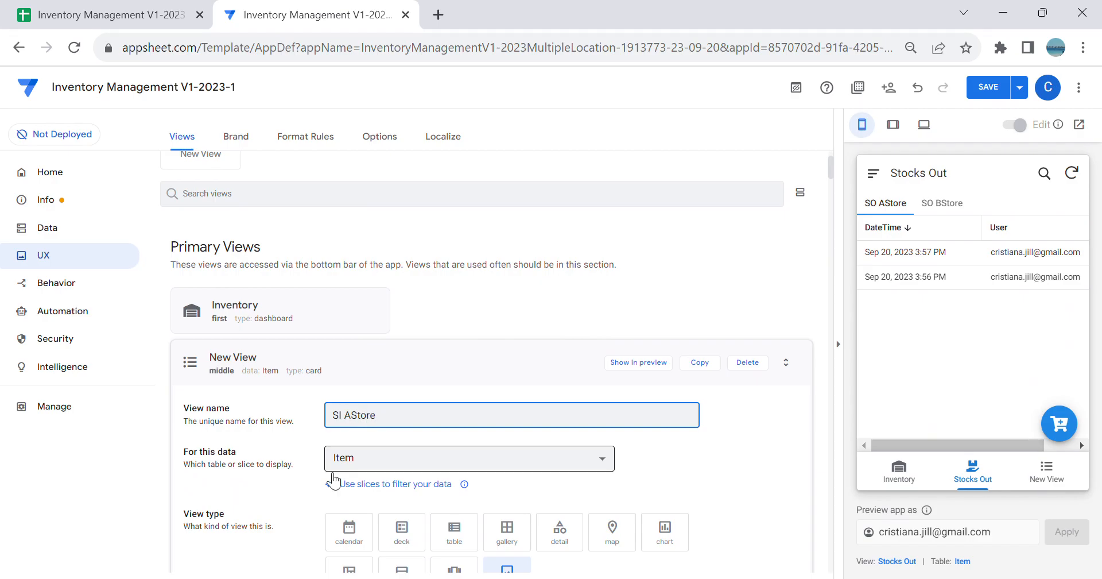
Step: Base the SI AStore view on the AStore Stocks In slice and make it a table view
left_click(411, 461)
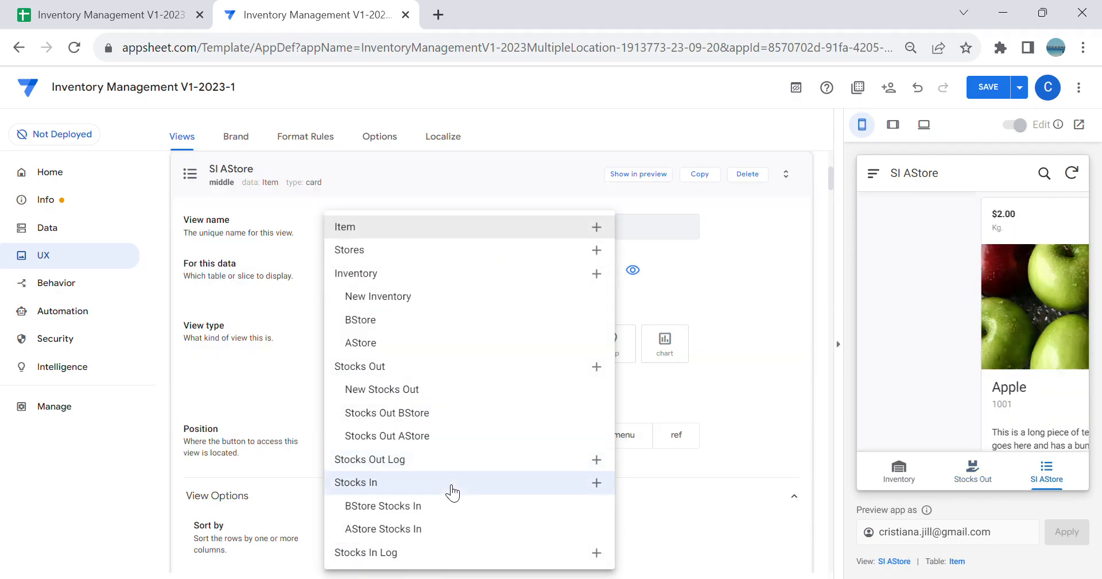
left_click(406, 529)
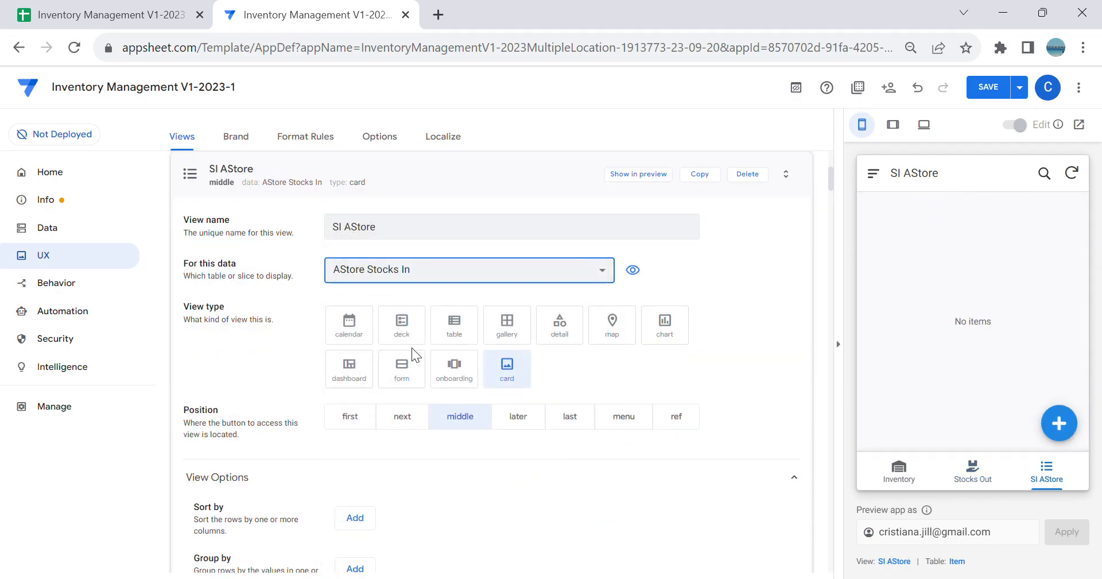
left_click(470, 323)
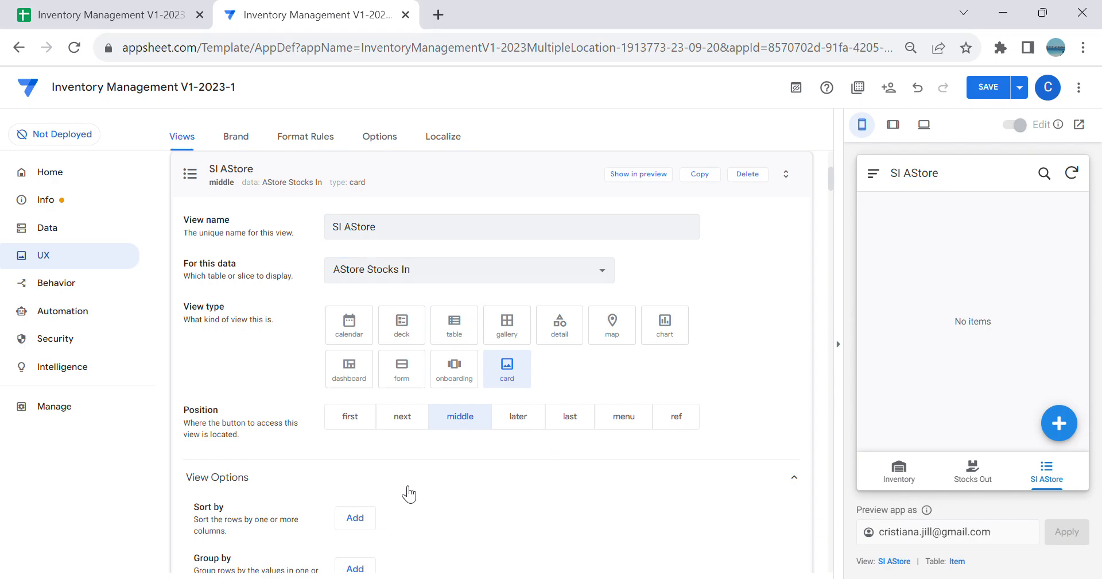
Step: Sort the SI AStore view by DateTime in descending order
left_click(378, 519)
left_click(431, 482)
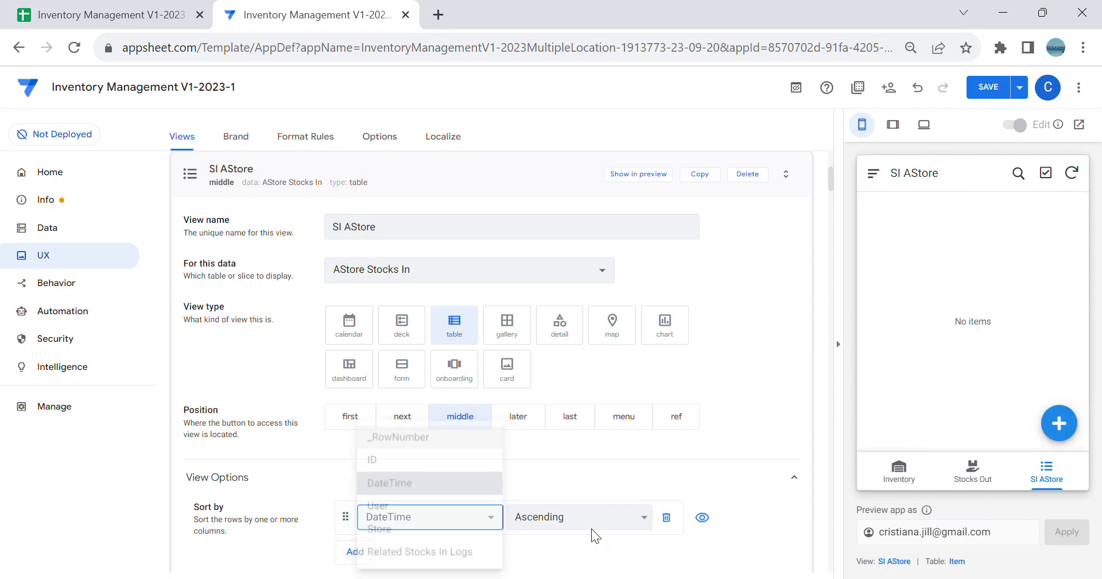
scroll(702, 439, "down", 1)
scroll(702, 440, "down", 3)
key("Down")
Step: Set the SI AStore column order to DateTime, User and the view's position to menu
left_click(367, 524)
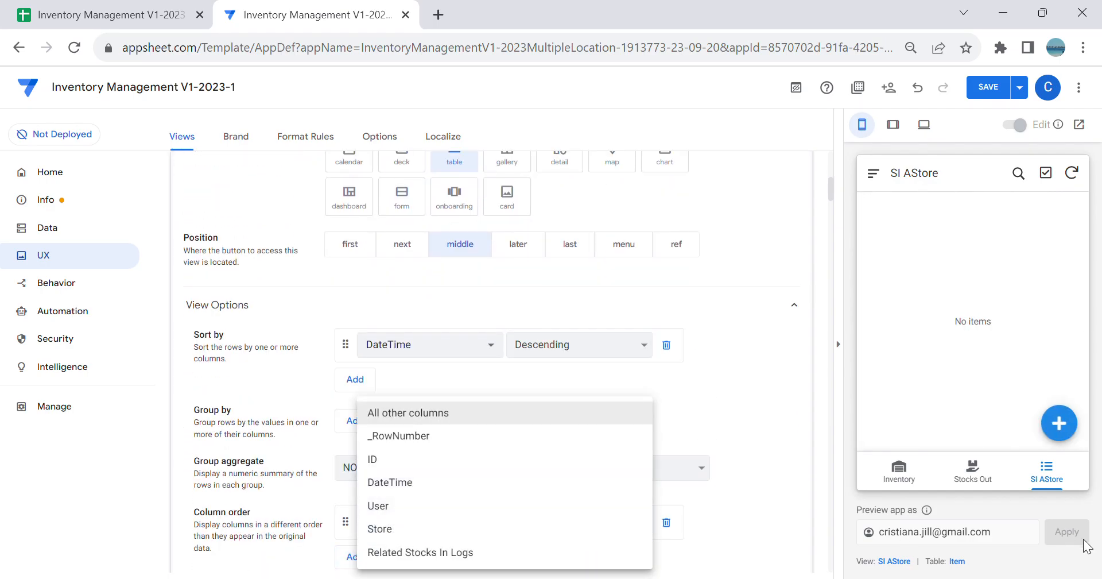
left_click(974, 469)
left_click(983, 480)
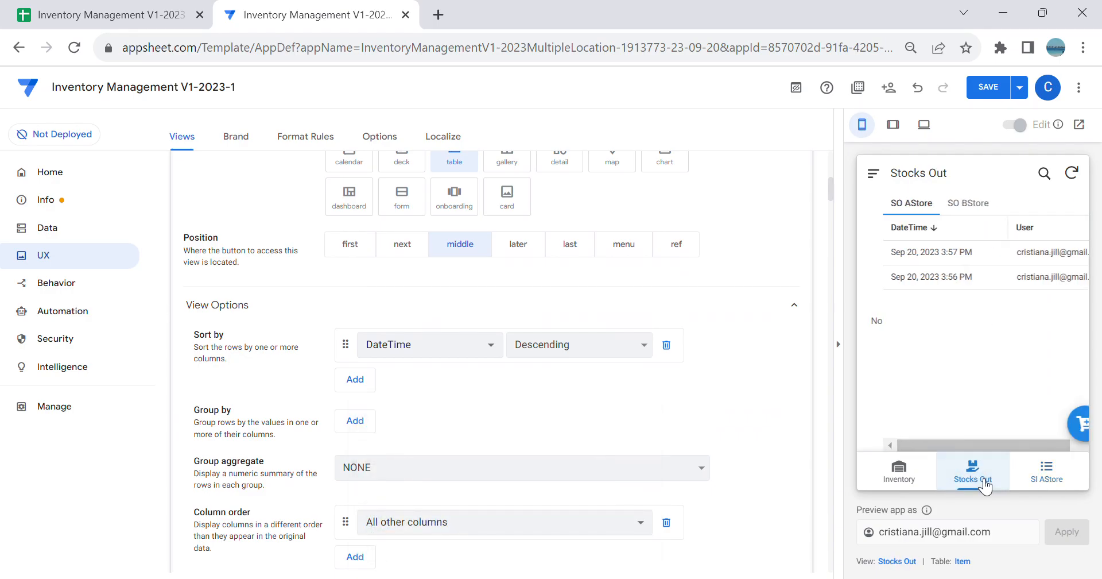
left_click(446, 533)
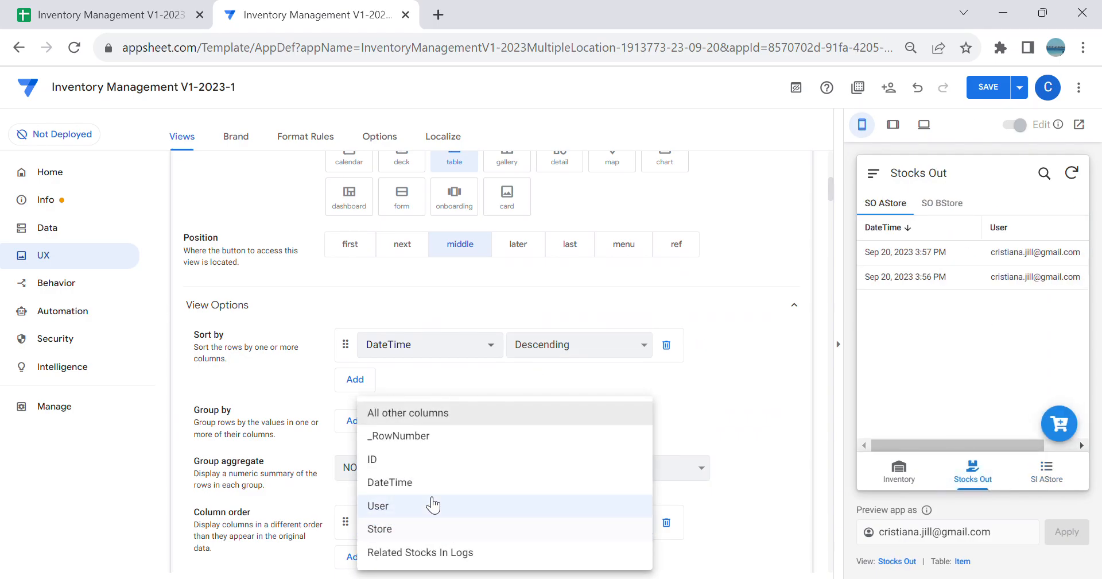
left_click(426, 492)
scroll(397, 503, "down", 1)
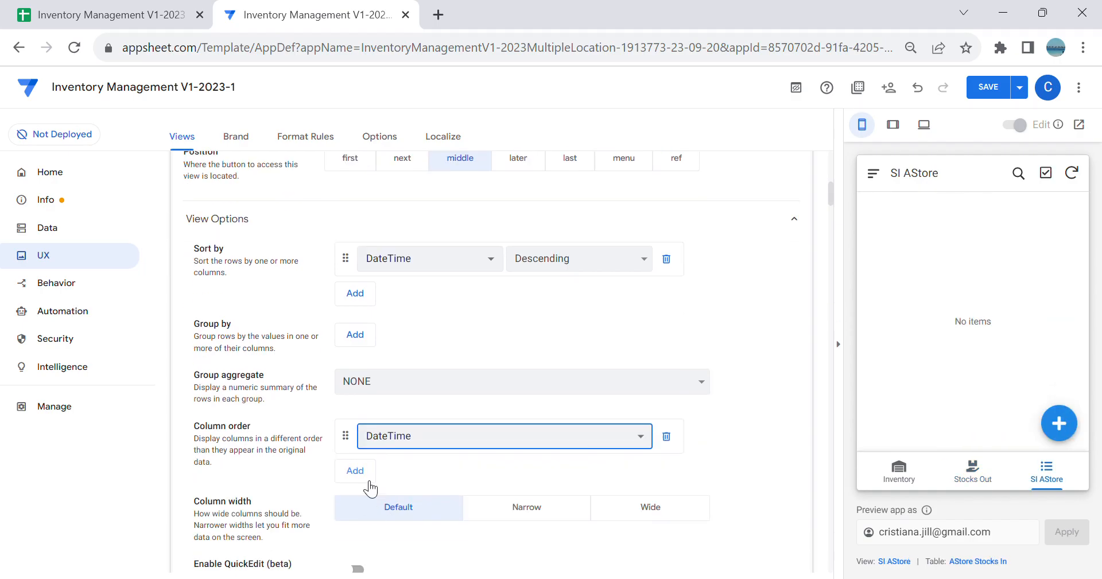
left_click(364, 472)
left_click(401, 471)
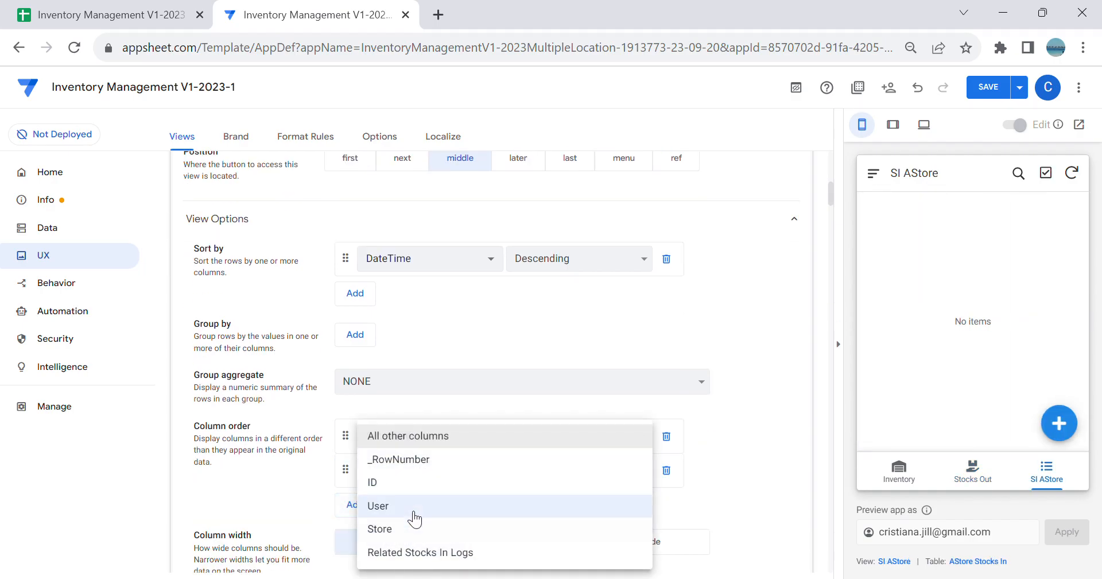
left_click(408, 506)
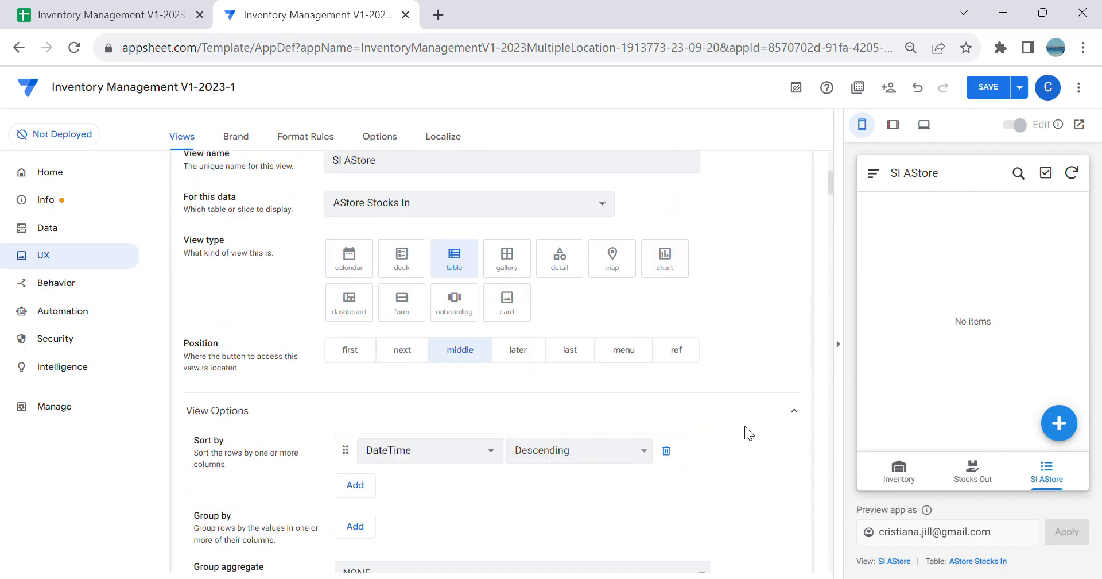
left_click(637, 422)
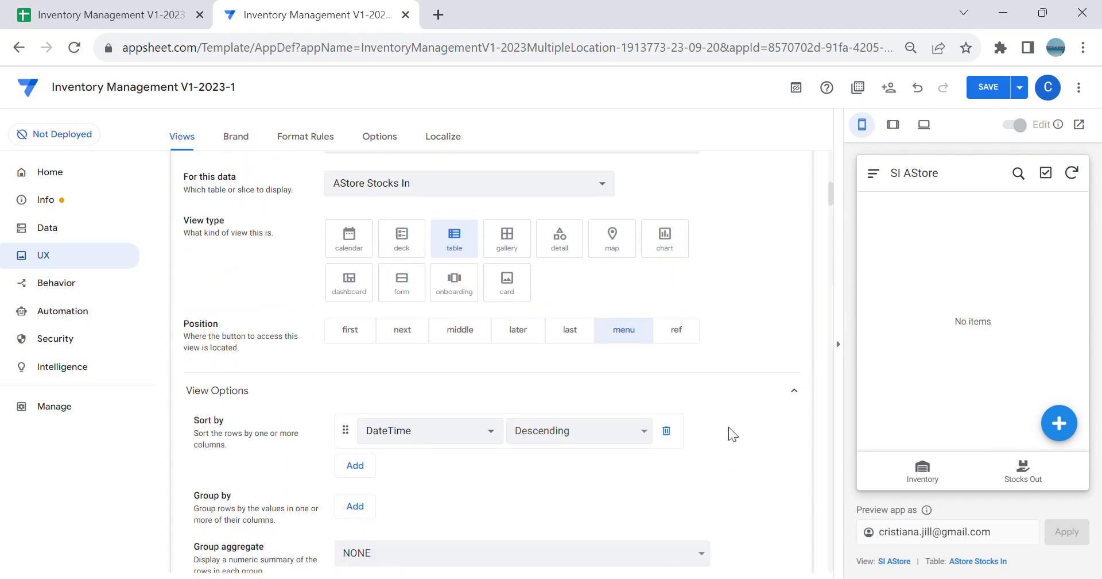
Step: Copy the SI AStore view, rename the copy SI BStore and set its data source to the BStore slice
scroll(728, 426, "up", 3)
left_click(710, 264)
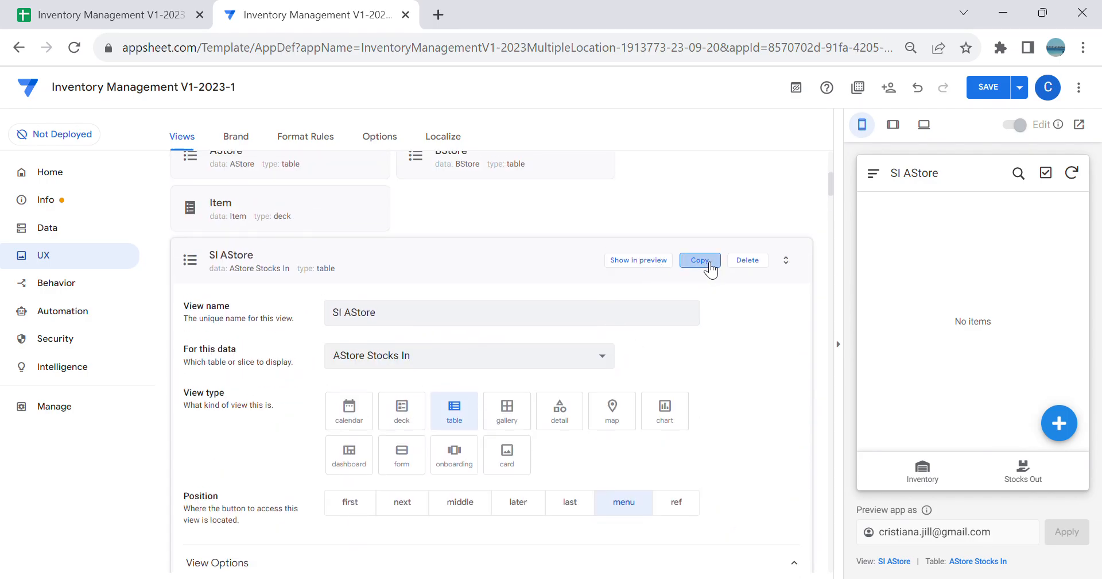
left_click(406, 236)
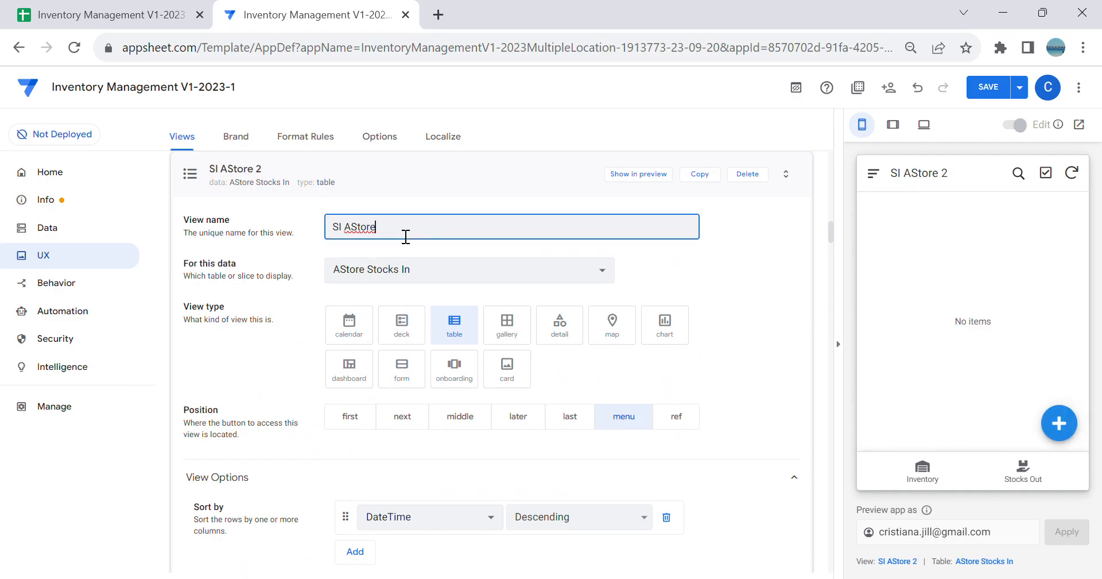
key("BackSpace")
type("B")
left_click(422, 267)
left_click(406, 319)
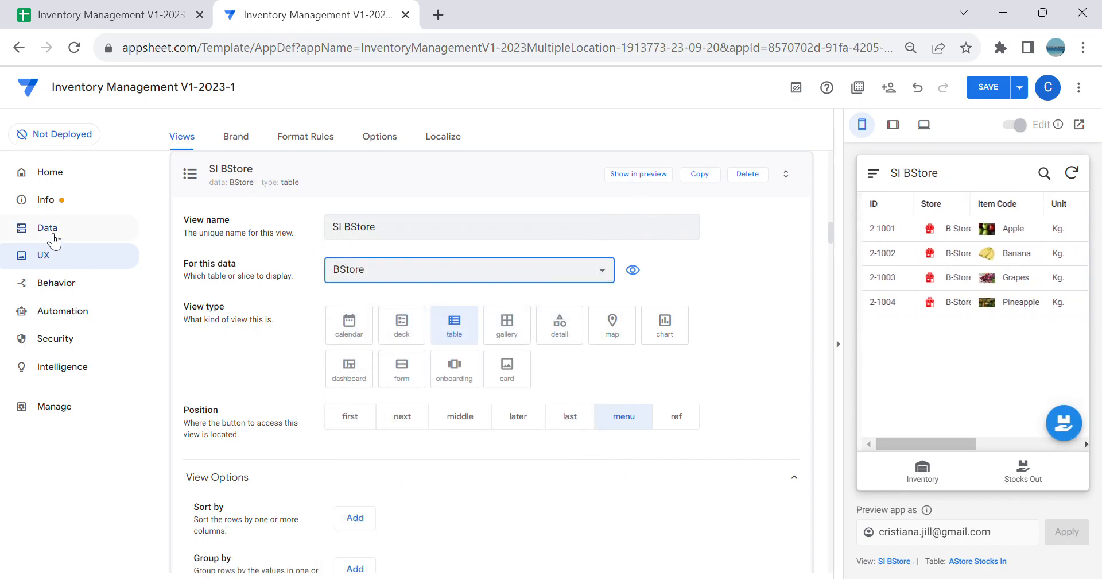
Step: Create a new view named Stocks In and make it a dashboard
left_click(51, 230)
left_click(69, 261)
left_click(202, 232)
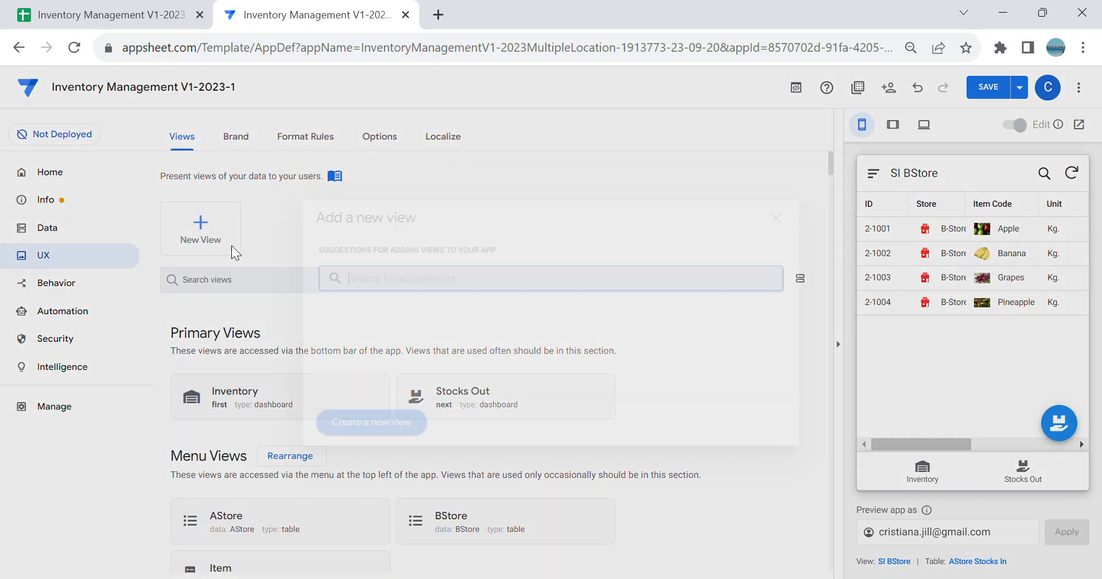
left_click(374, 424)
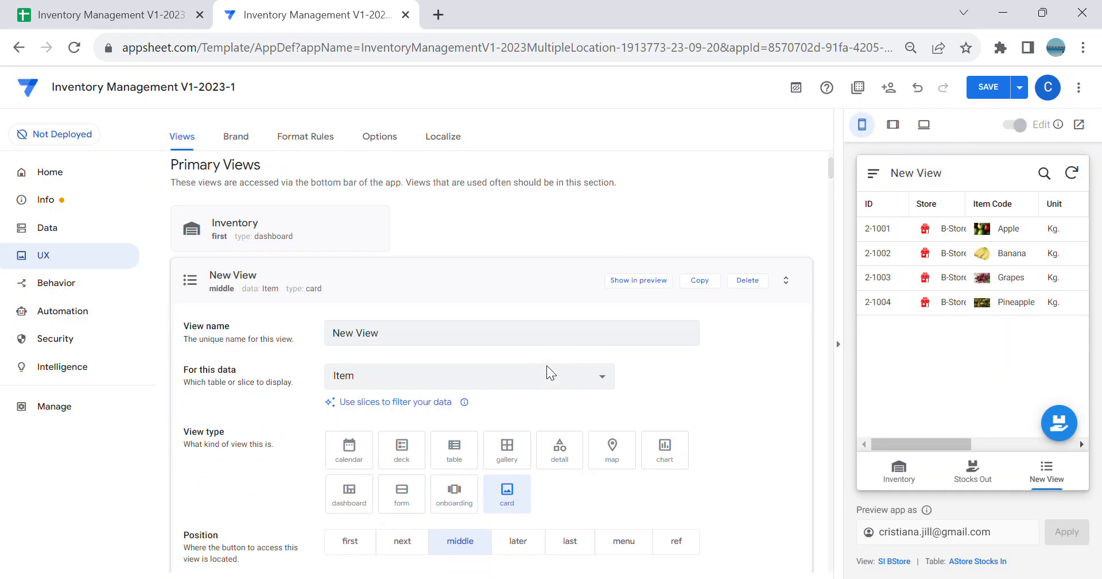
key("BackSpace")
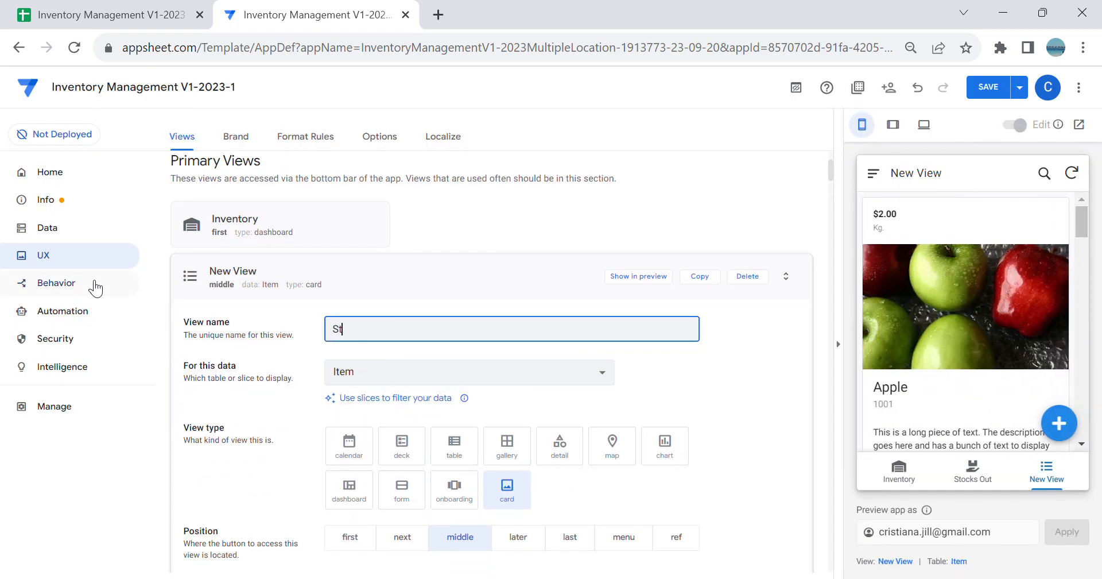
type("Stocks In")
key("Tab")
scroll(322, 379, "down", 2)
left_click(350, 396)
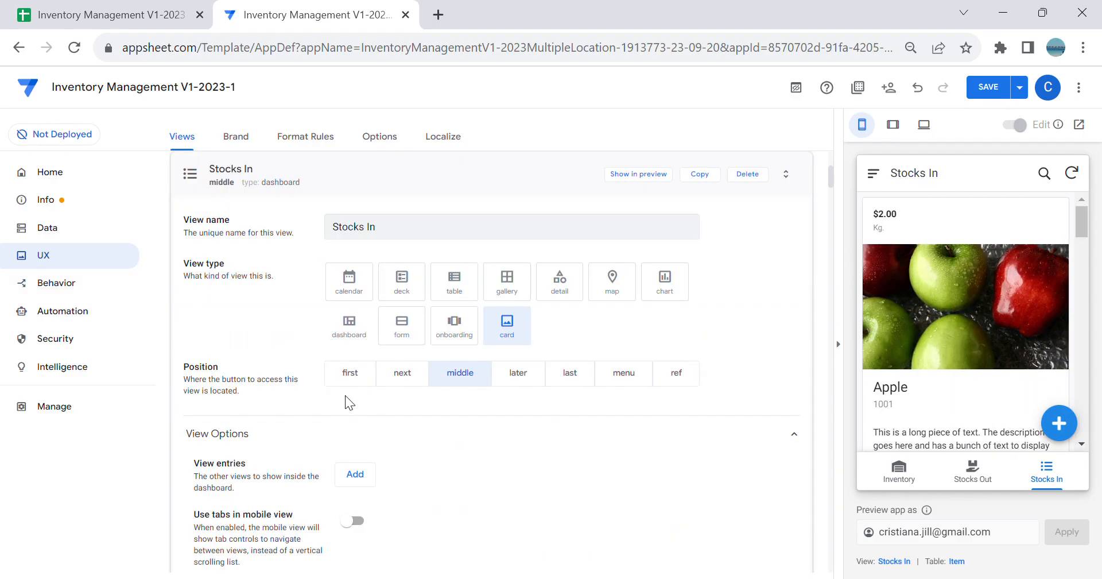
Step: Add SI AStore as a view entry in the Stocks In dashboard
left_click(370, 476)
left_click(395, 477)
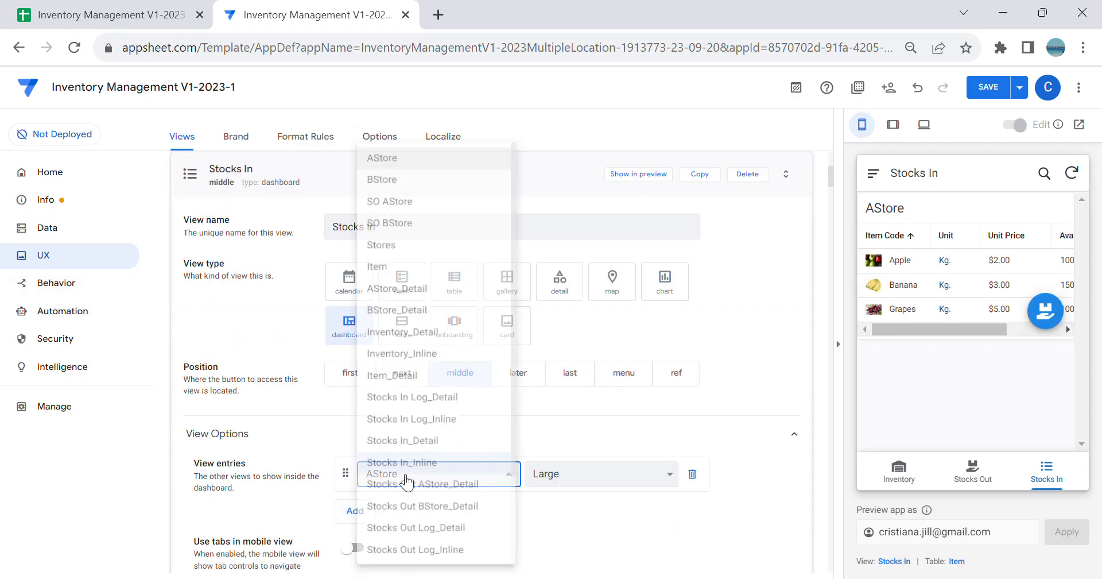
scroll(438, 487, "down", 2)
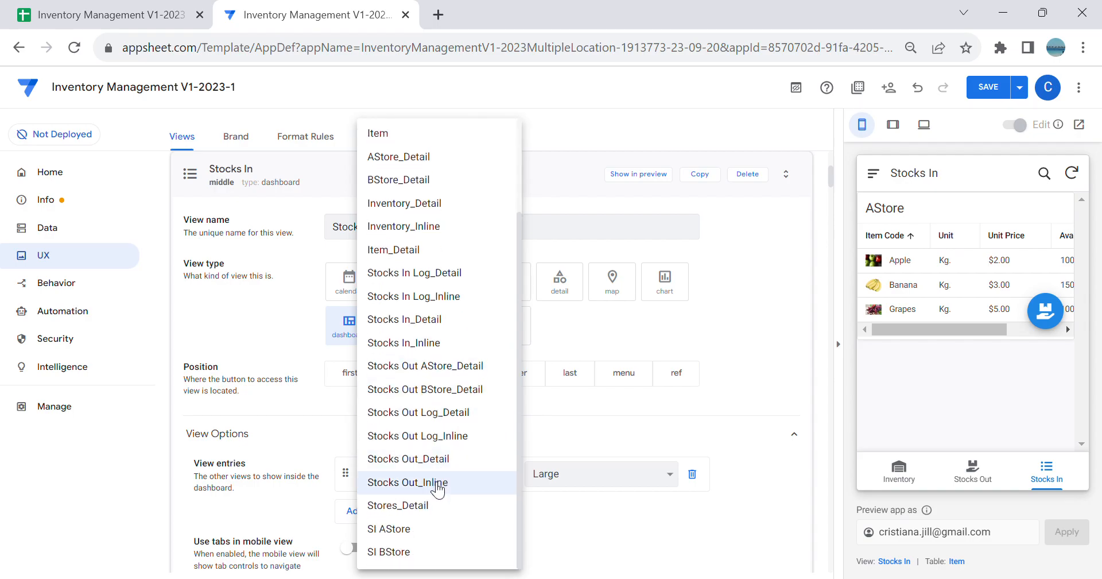
left_click(435, 527)
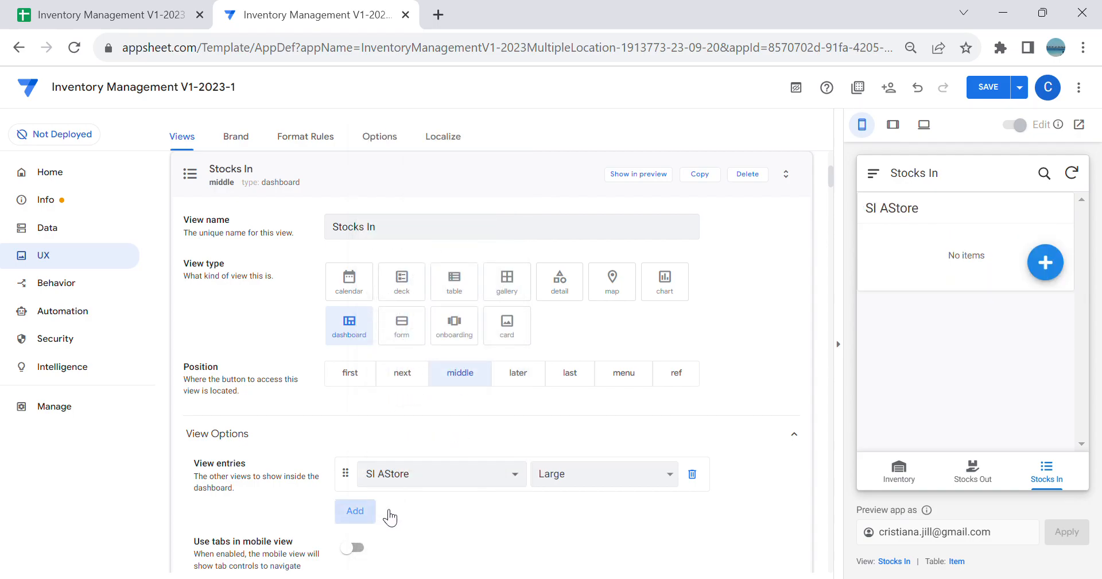
Step: Add SI BStore as the second view entry in the Stocks In dashboard and enable tabs in mobile view
left_click(367, 516)
left_click(384, 508)
scroll(423, 524, "down", 2)
left_click(423, 550)
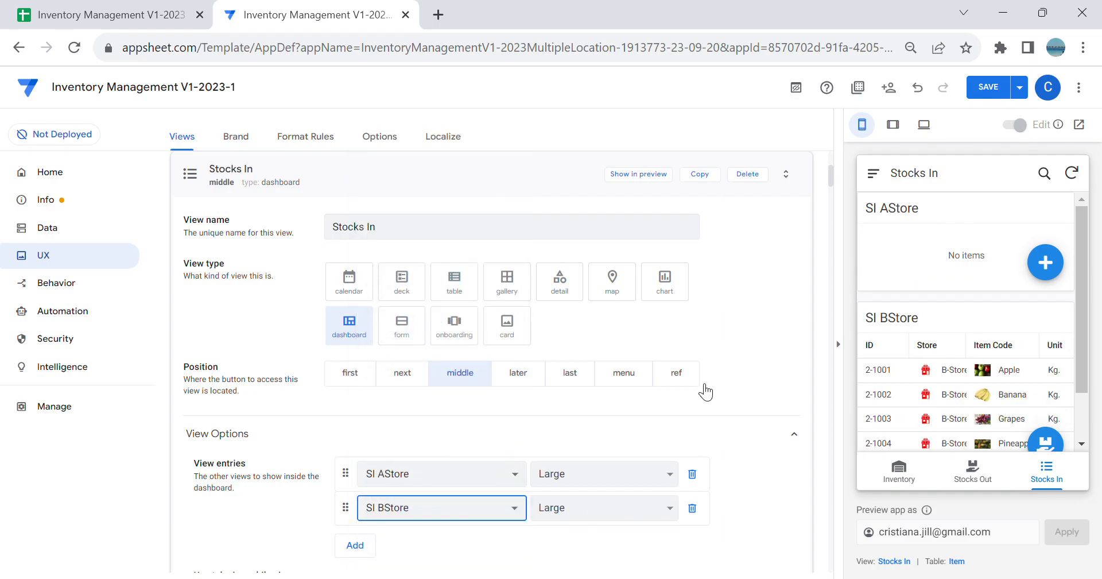
scroll(724, 401, "down", 5)
left_click(354, 323)
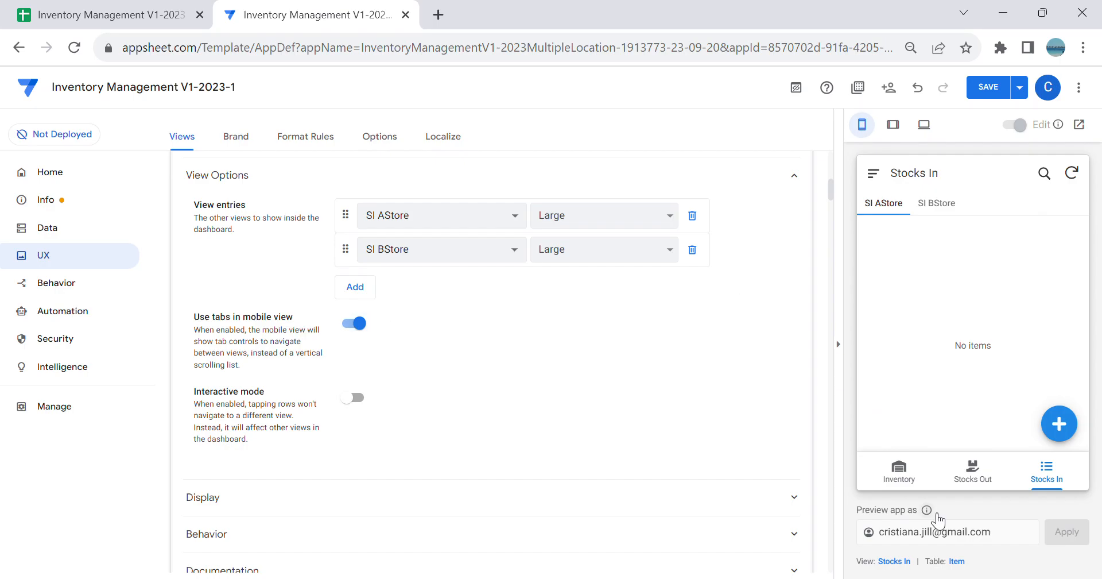
Step: Search the display icons for "truc", assign the truck-loading icon to the Stocks In view and save the app
left_click(287, 498)
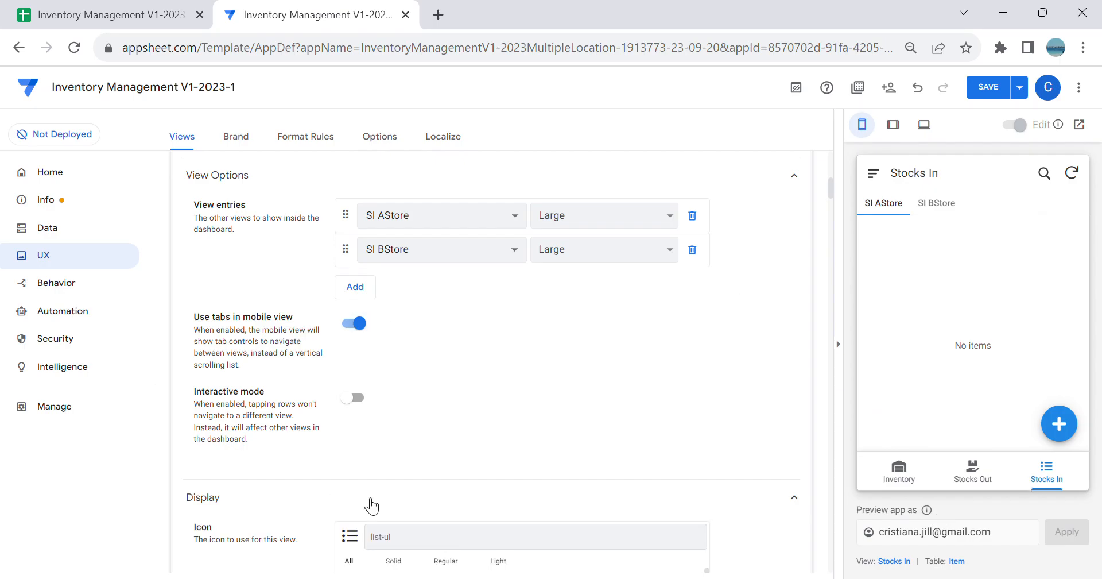
scroll(579, 504, "down", 2)
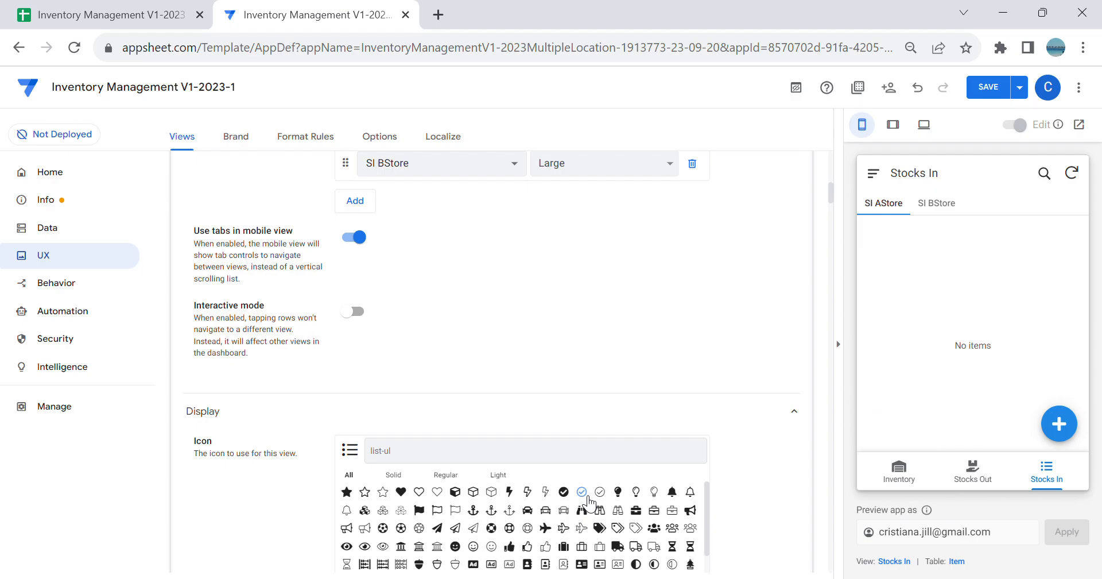
type("dele")
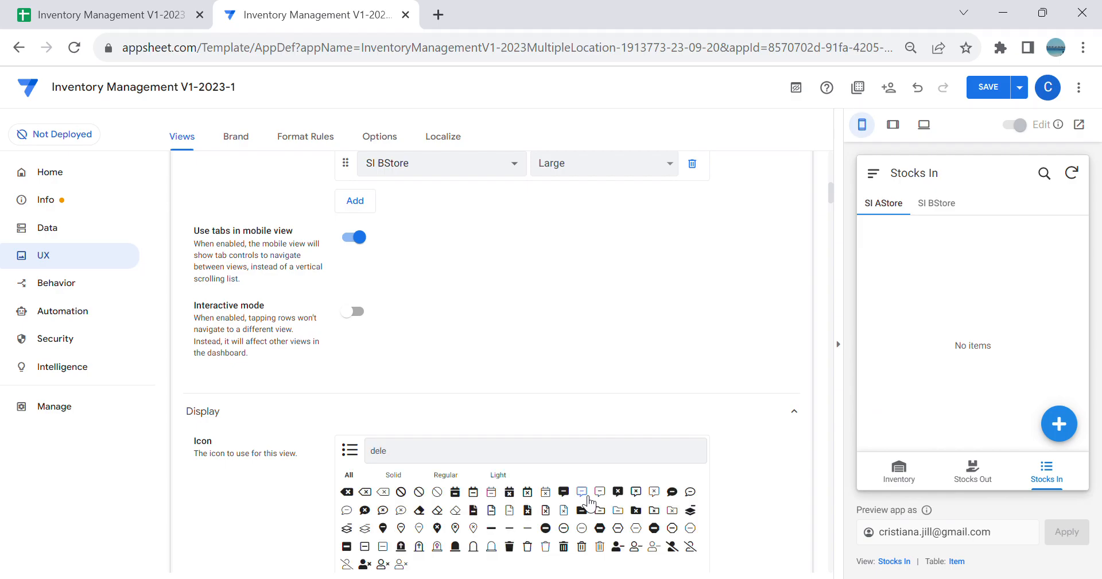
type("truc")
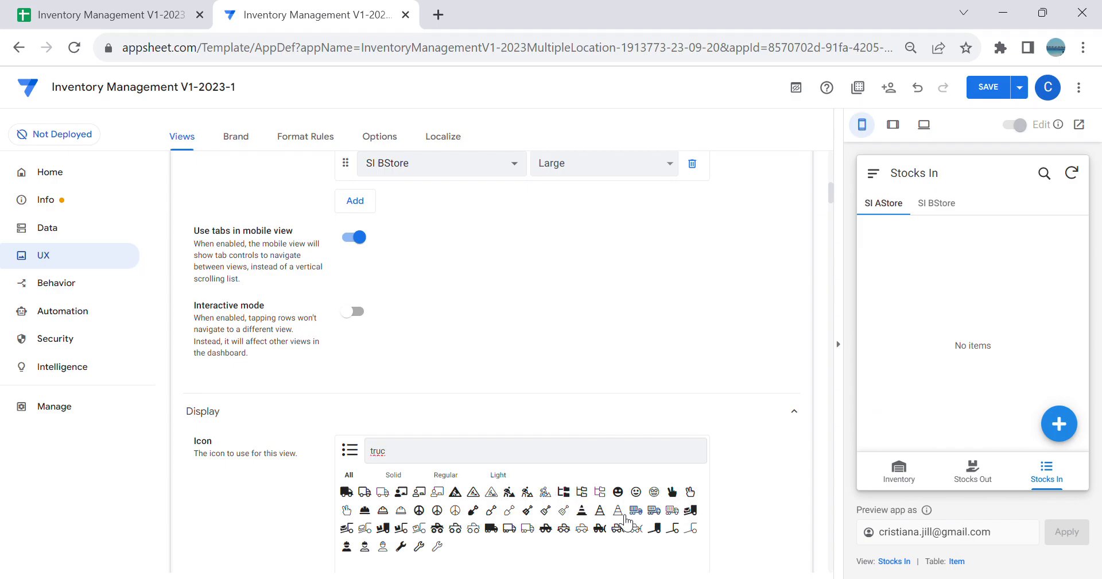
left_click(347, 528)
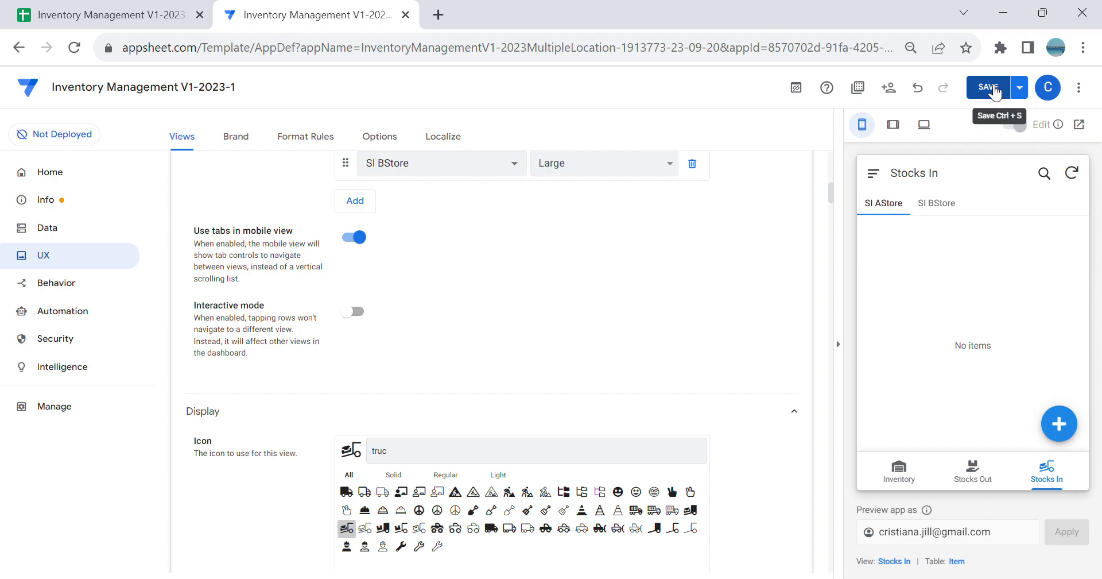
left_click(1058, 476)
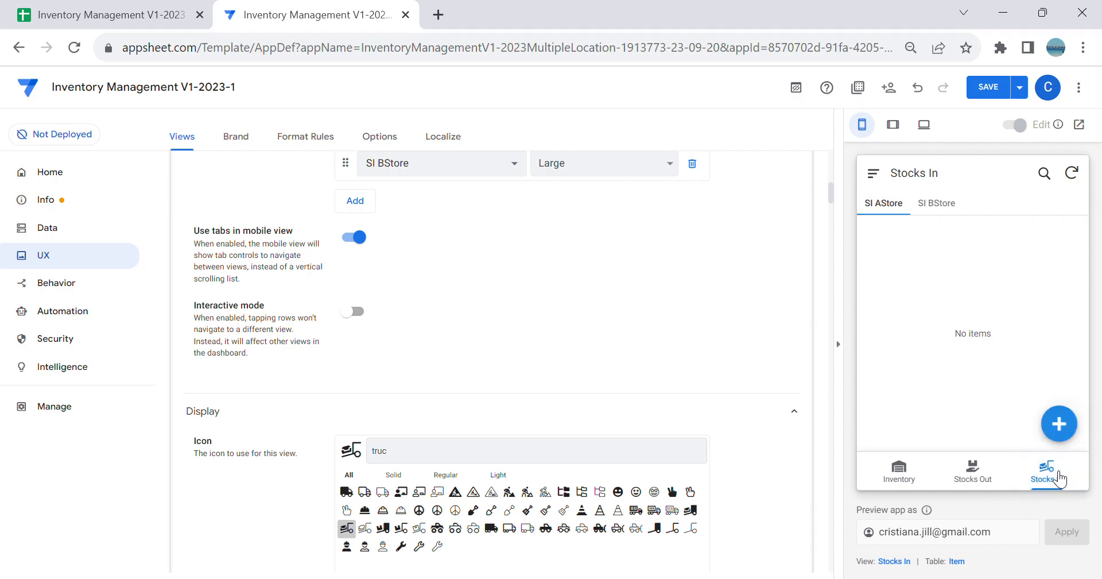
left_click(988, 87)
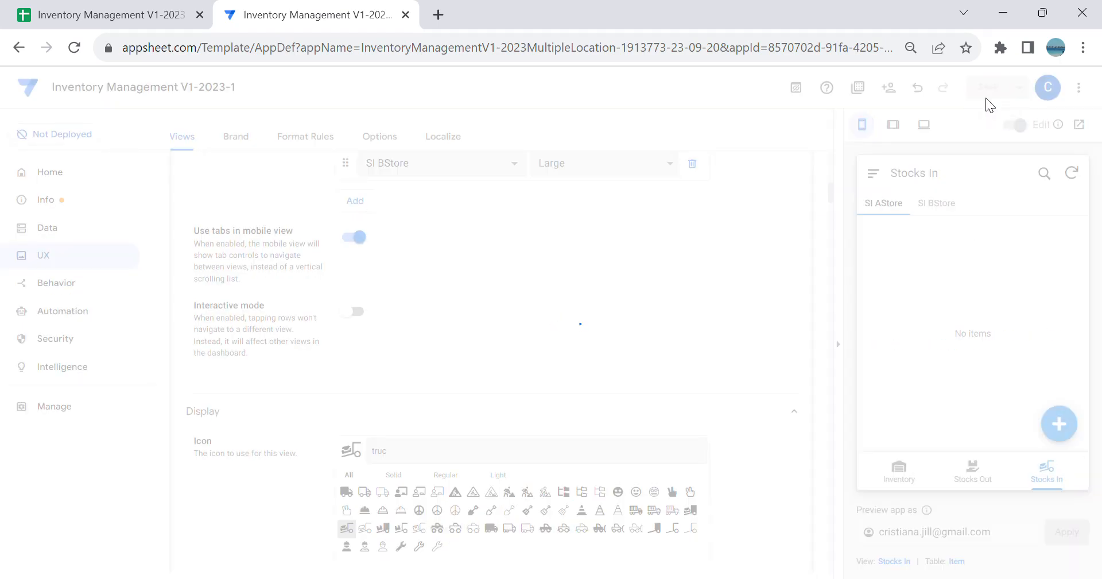
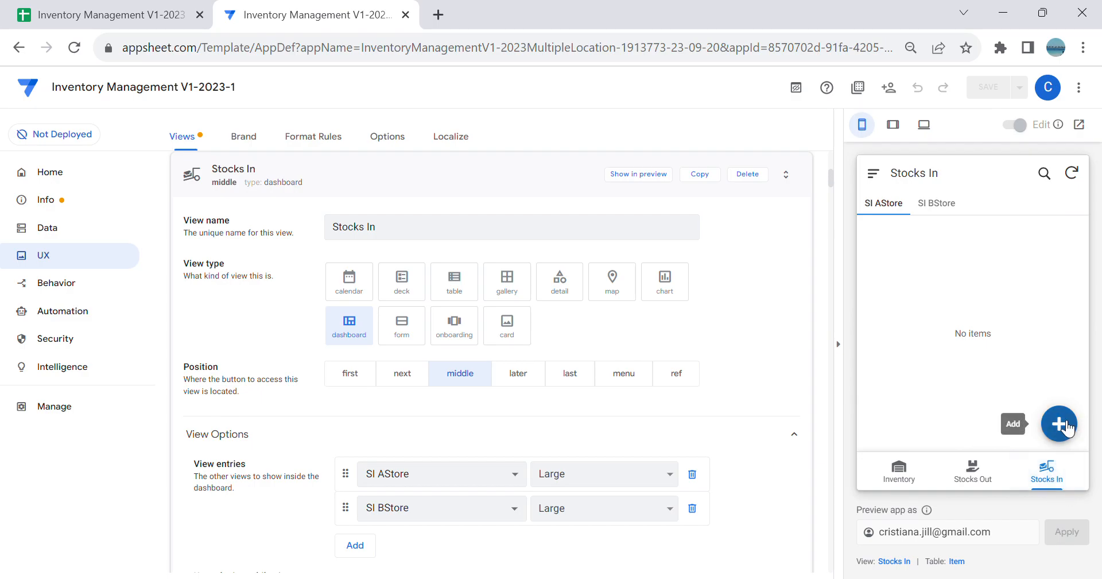
Step: Set the prominence of the Stocks In table's system-generated Add action to Do not display
left_click(127, 284)
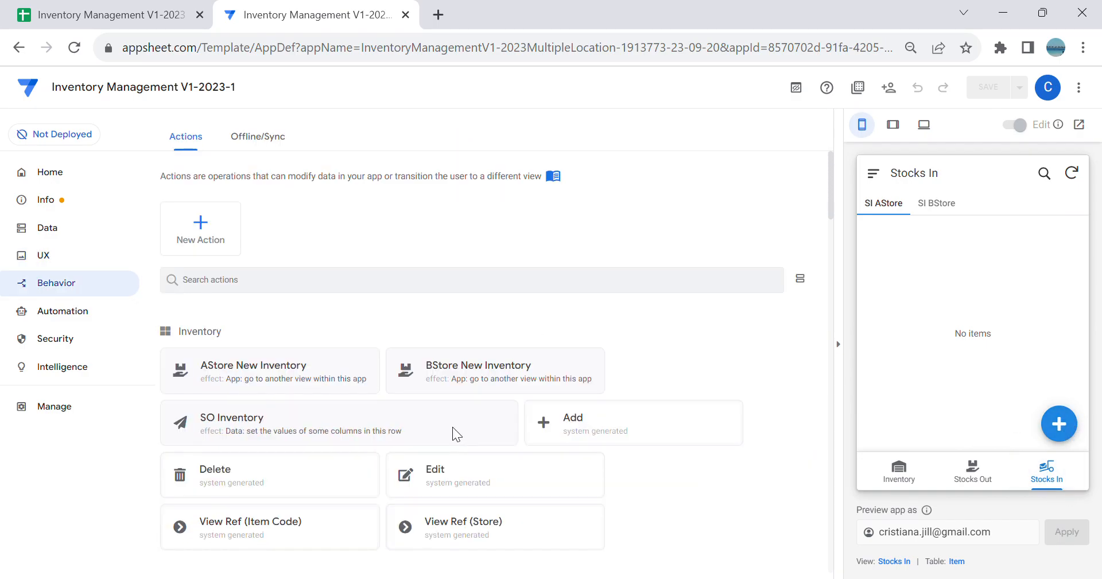
scroll(483, 411, "down", 6)
scroll(490, 397, "down", 4)
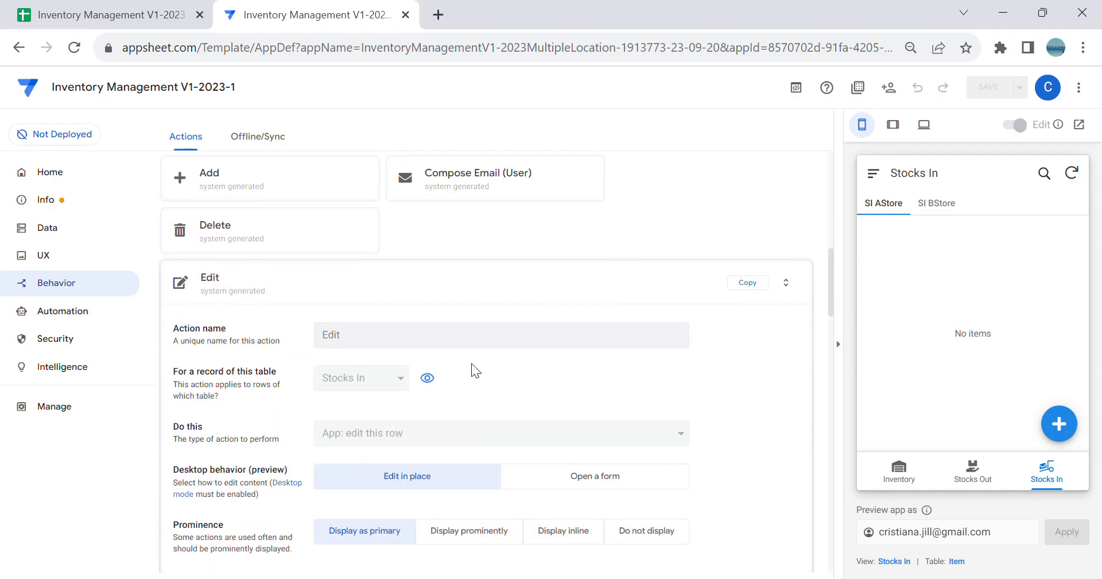
left_click(414, 296)
scroll(422, 309, "up", 4)
scroll(425, 318, "down", 3)
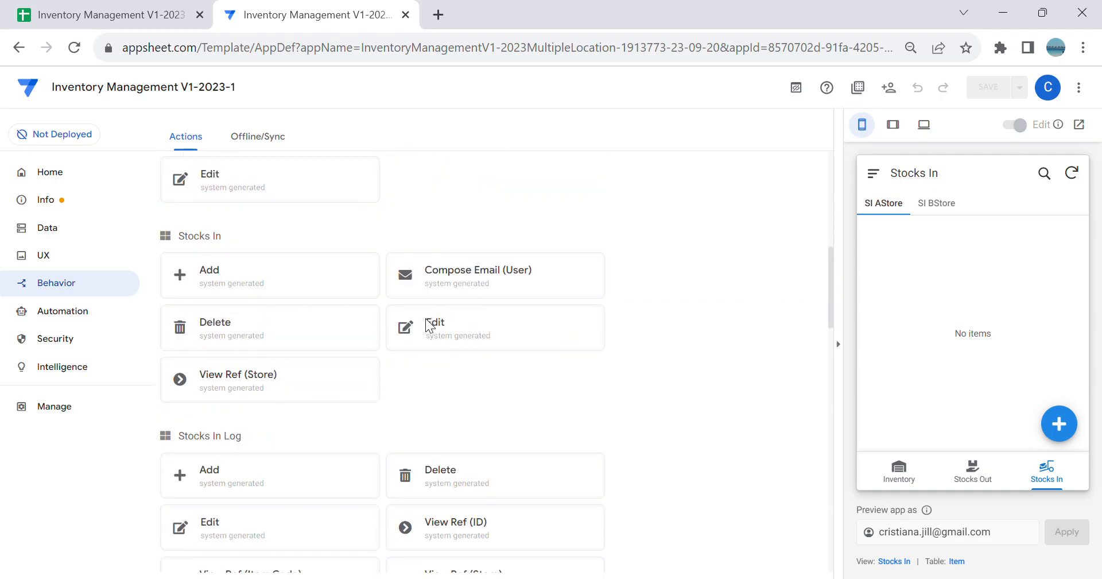
left_click(327, 284)
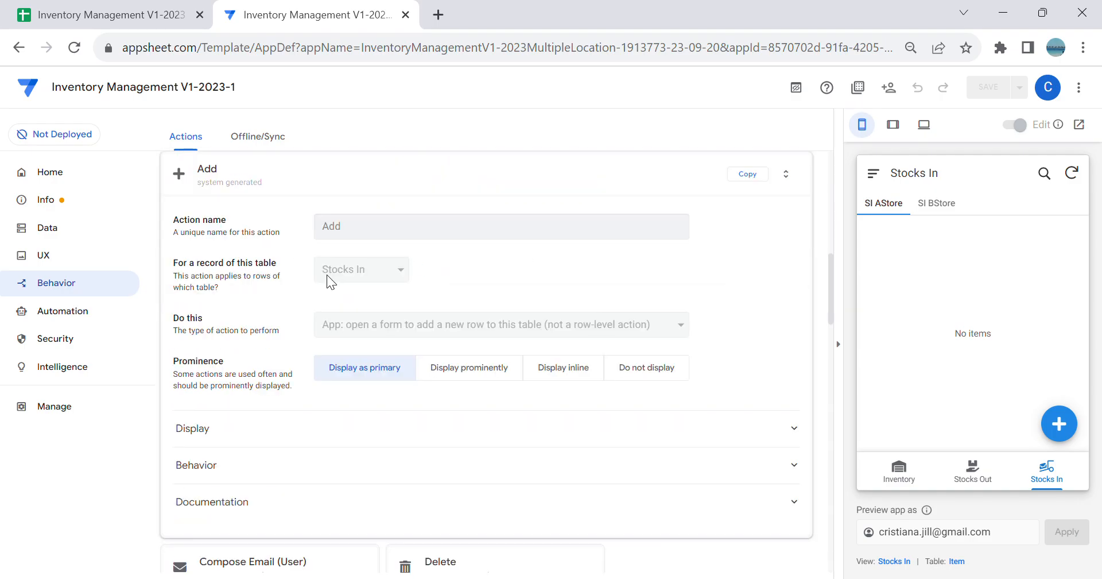
left_click(644, 377)
scroll(644, 370, "up", 10)
scroll(644, 371, "up", 1)
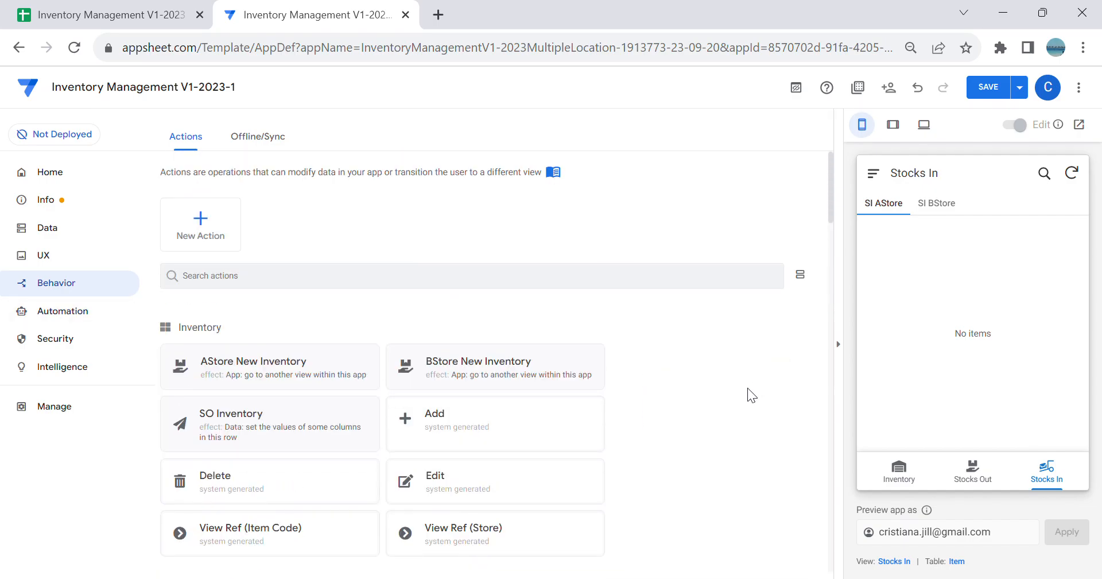
Step: Create a new slice named New Stocks In
left_click(75, 229)
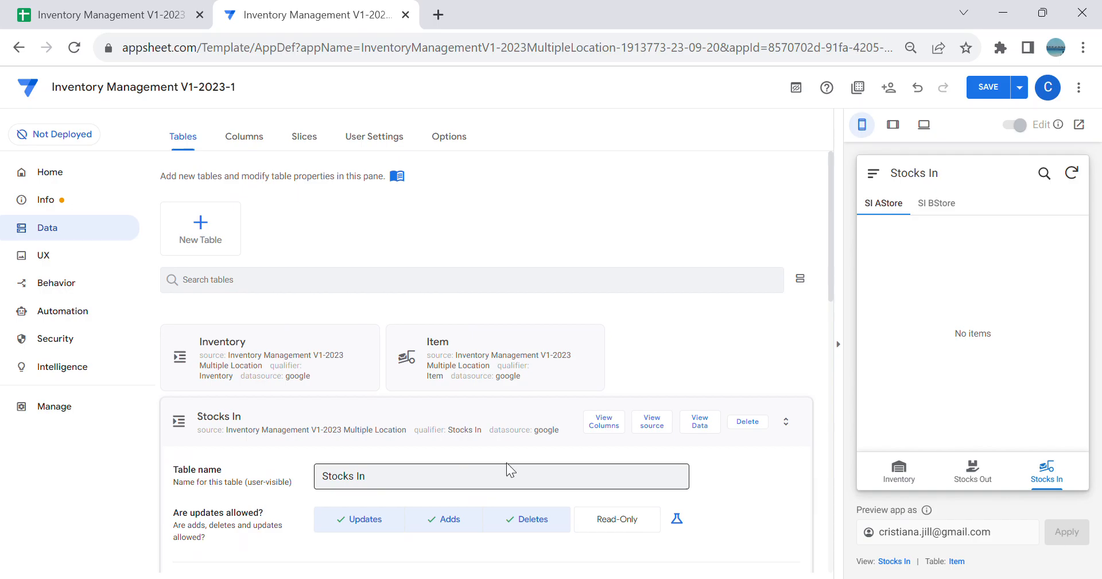
left_click(560, 421)
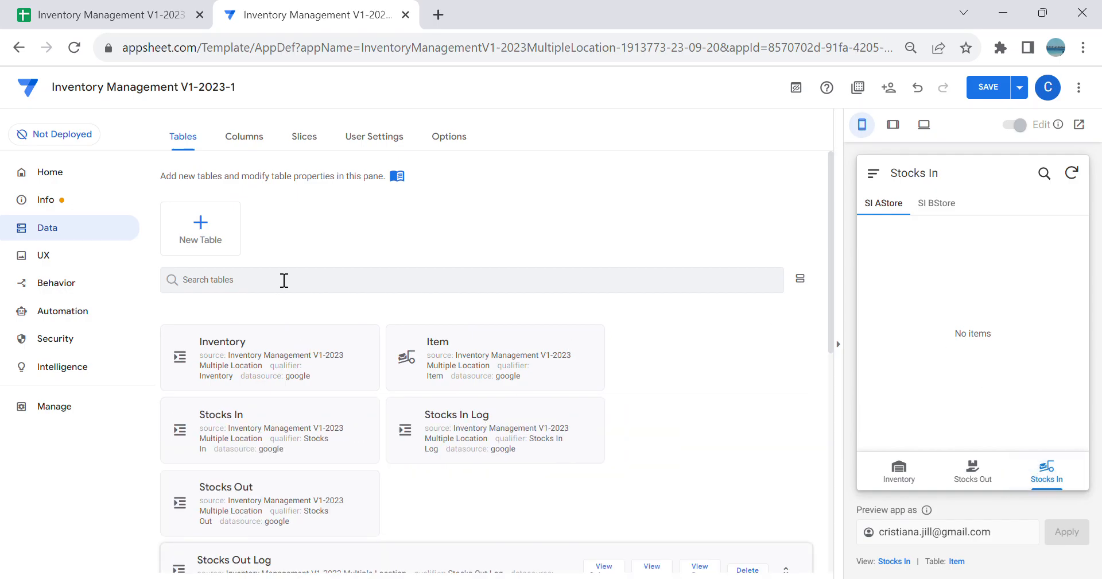
left_click(317, 139)
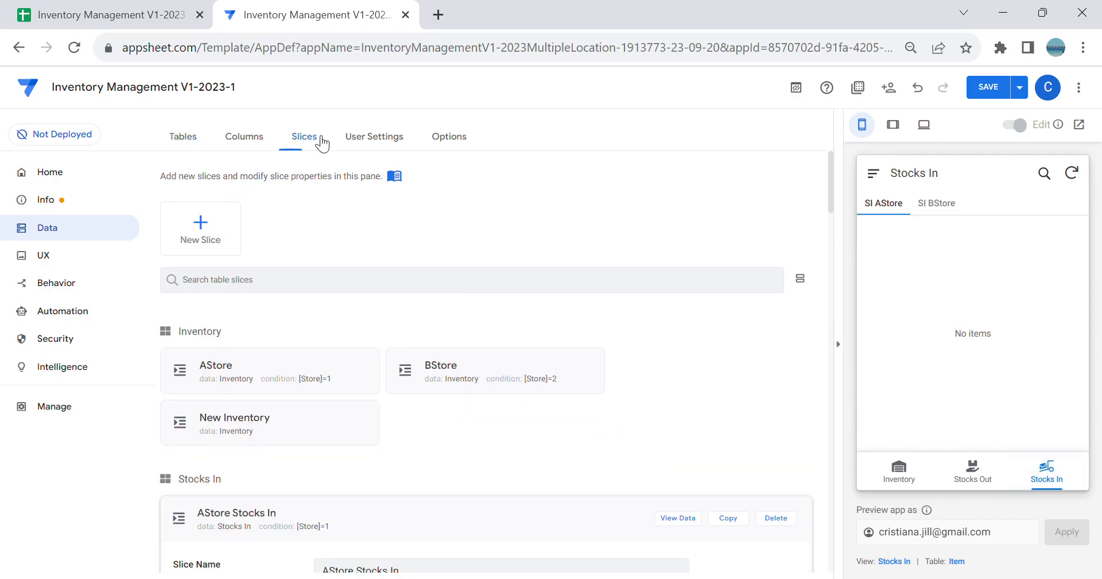
left_click(216, 228)
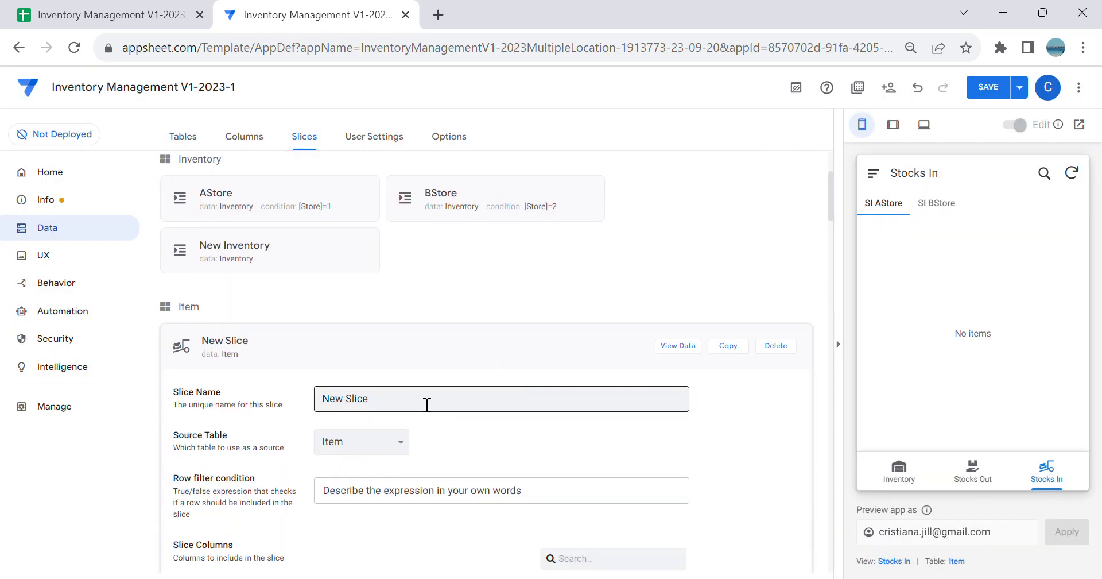
left_click_drag(426, 403, 33, 384)
key("BackSpace")
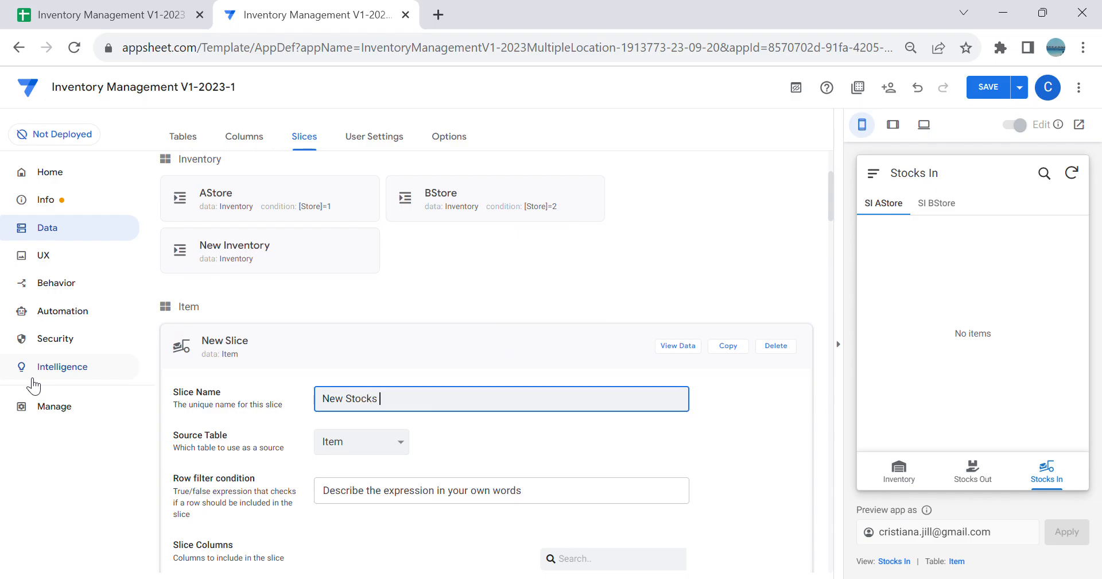
key("Tab")
Step: Base the New Stocks In slice on the Stocks In table and restrict its update mode to adds only
scroll(397, 338, "down", 3)
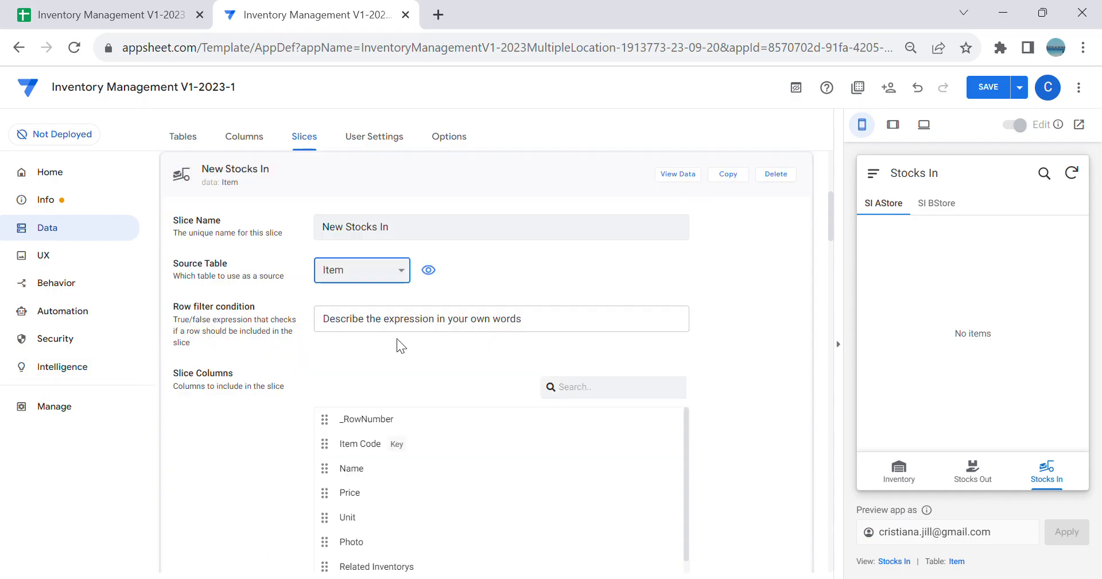
left_click(383, 312)
scroll(392, 364, "down", 3)
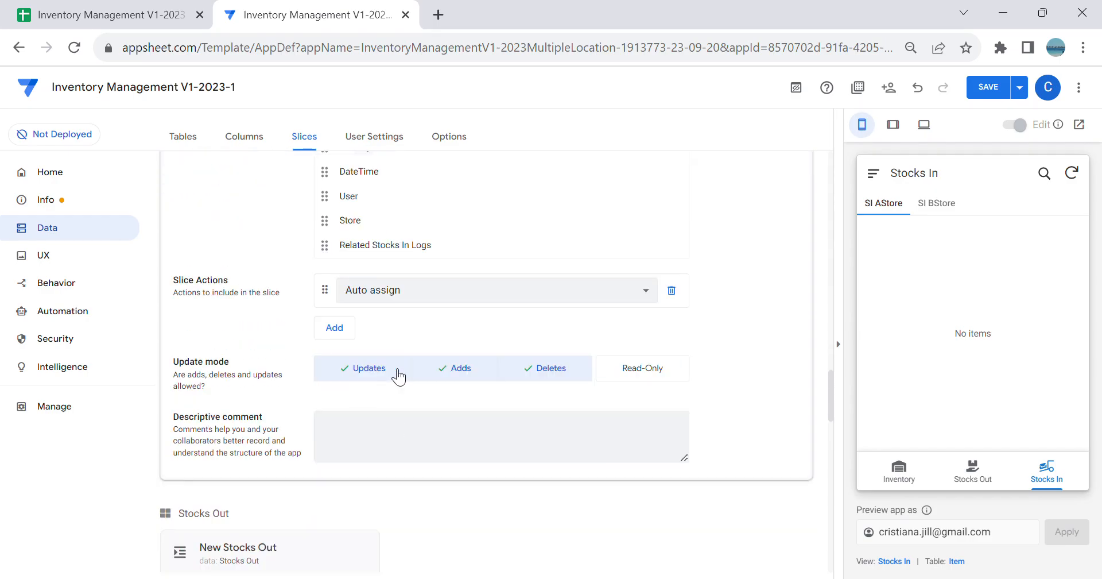
left_click(386, 370)
left_click(535, 371)
Step: Create a new view for the app's data
left_click(71, 256)
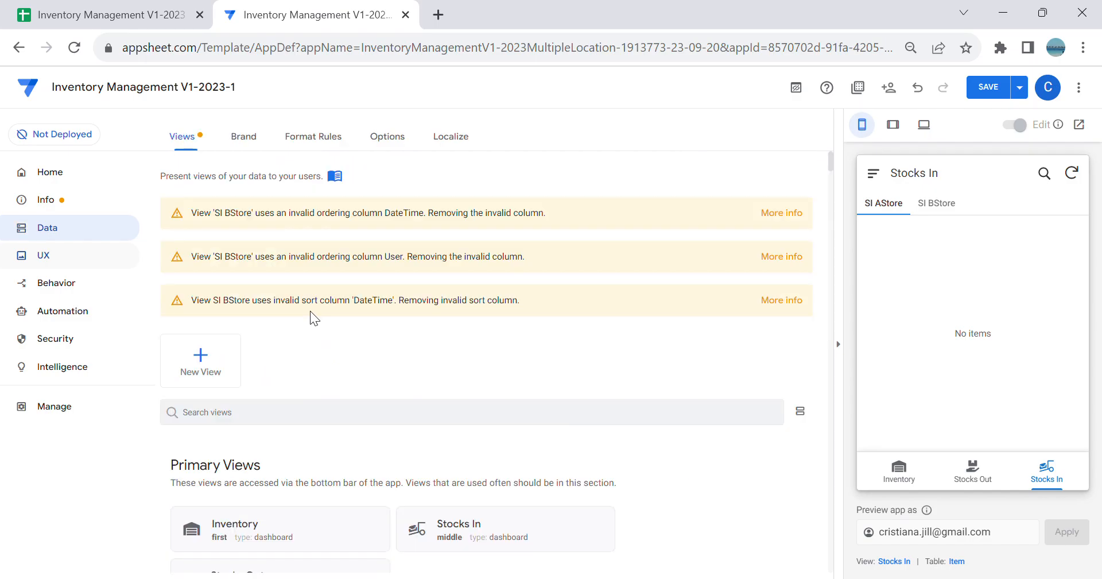
left_click(212, 355)
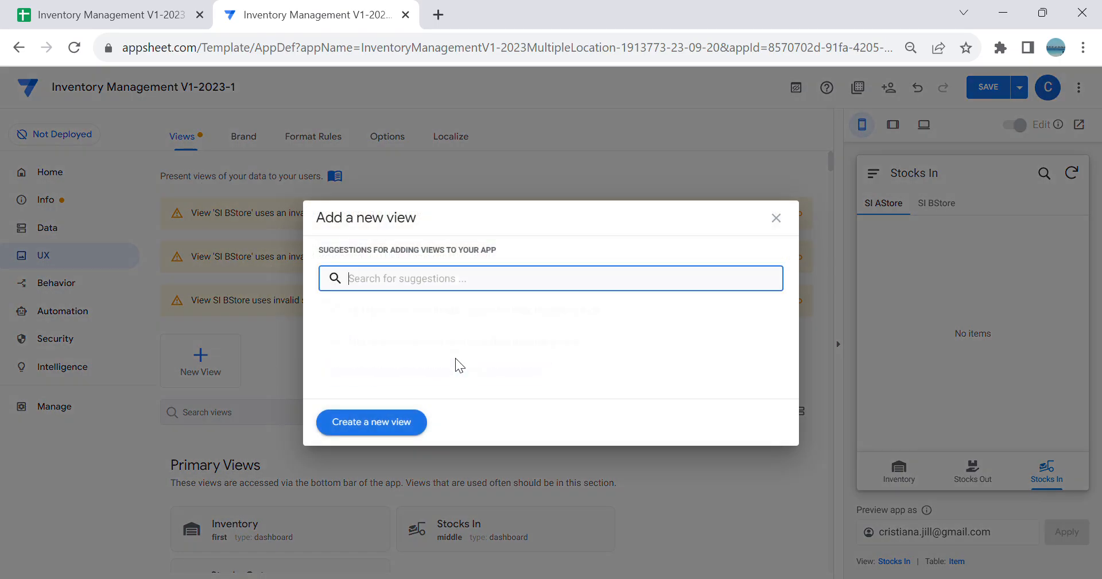
left_click(776, 219)
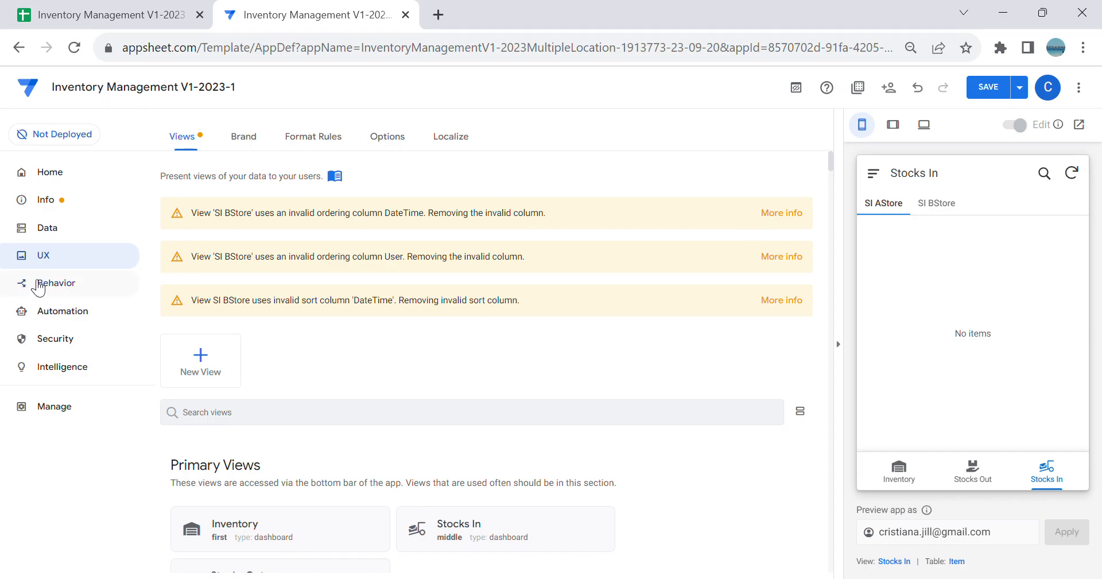
left_click(212, 350)
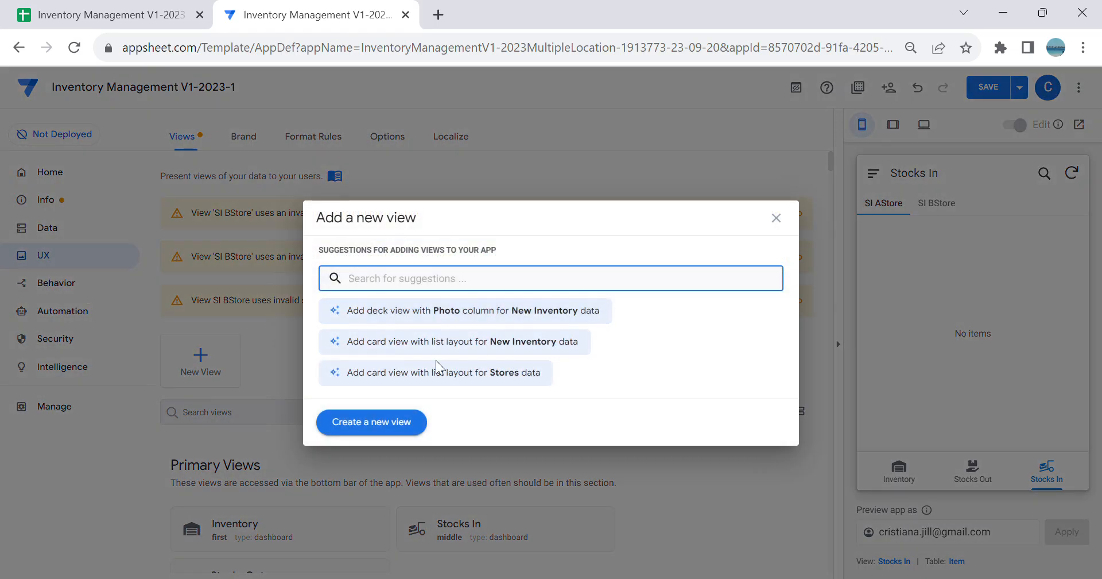
left_click(443, 408)
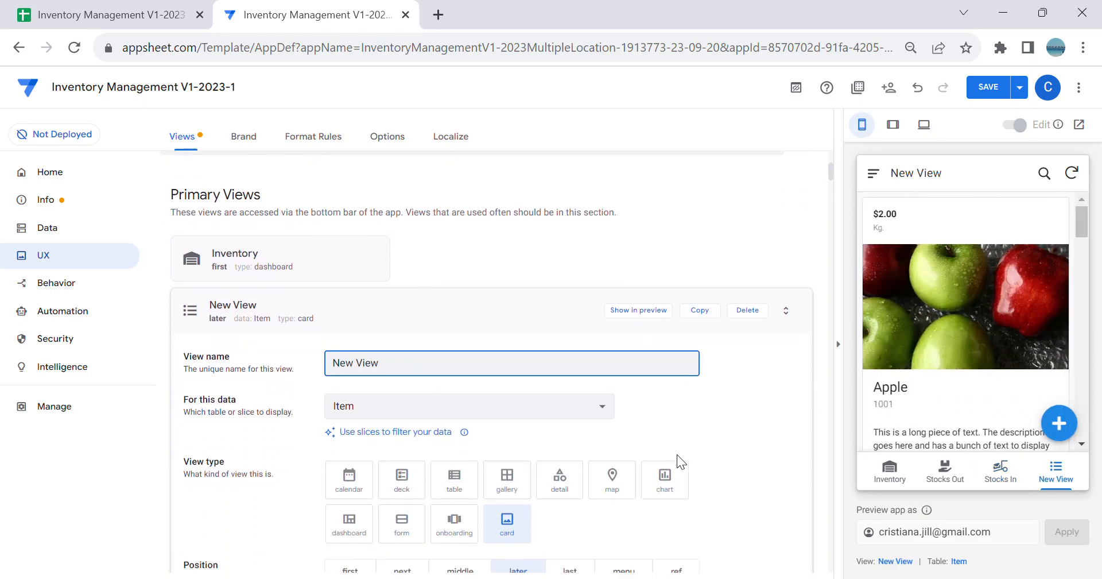
scroll(677, 460, "down", 2)
left_click(686, 506)
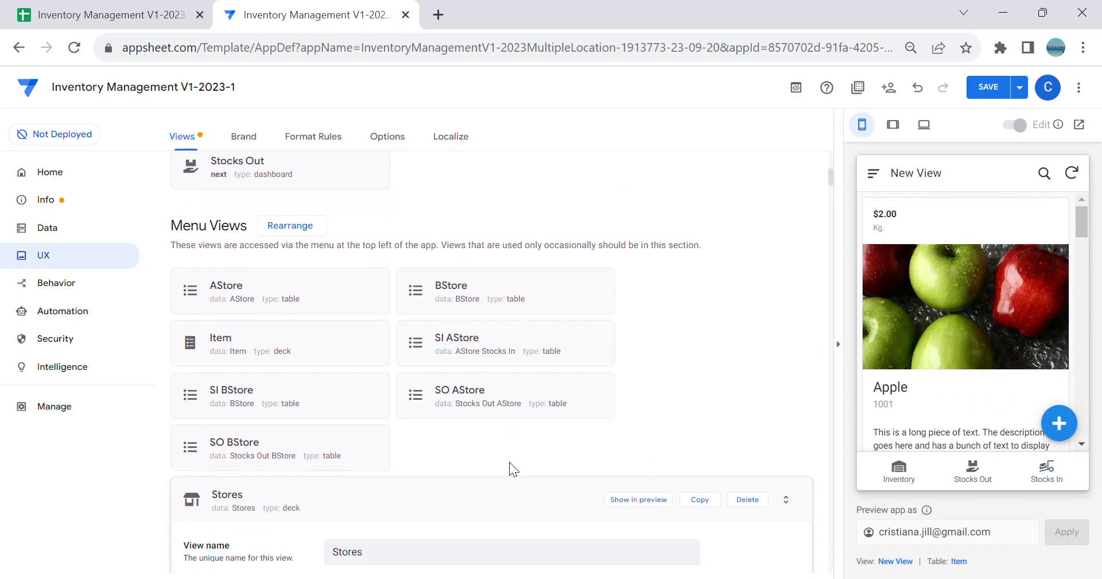
scroll(511, 435, "up", 6)
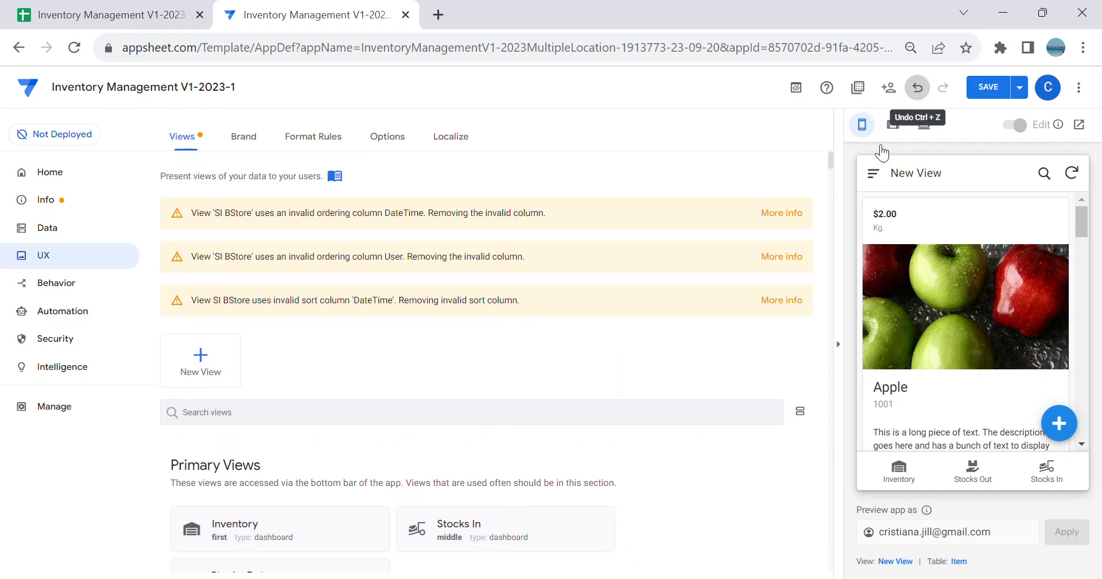
left_click(917, 87)
Step: Name the new view New Stocks In
scroll(460, 474, "down", 3)
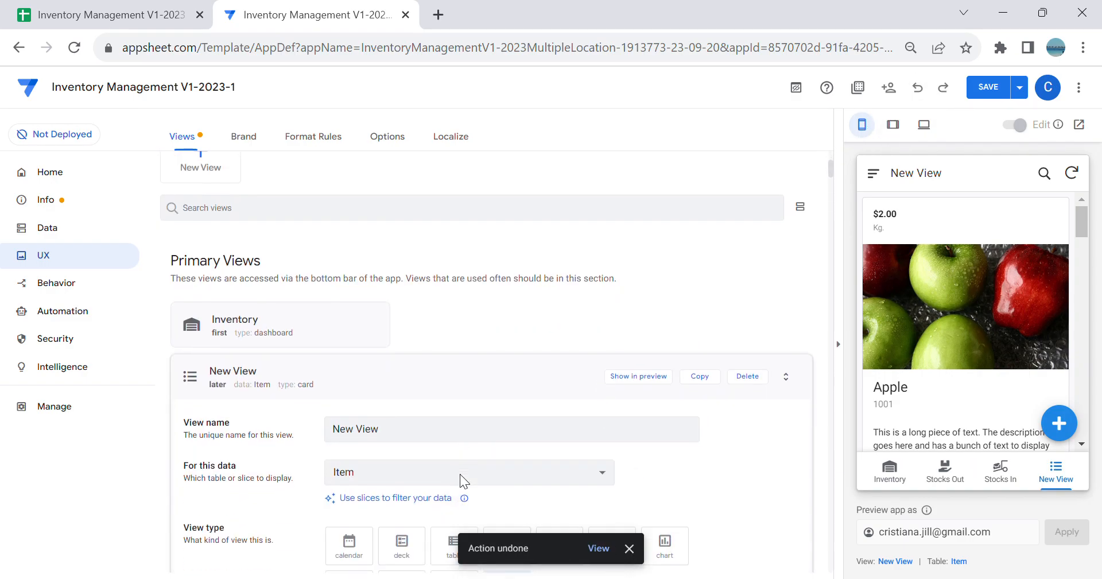
left_click(405, 290)
key("ctrl+a")
key("BackSpace")
type("New")
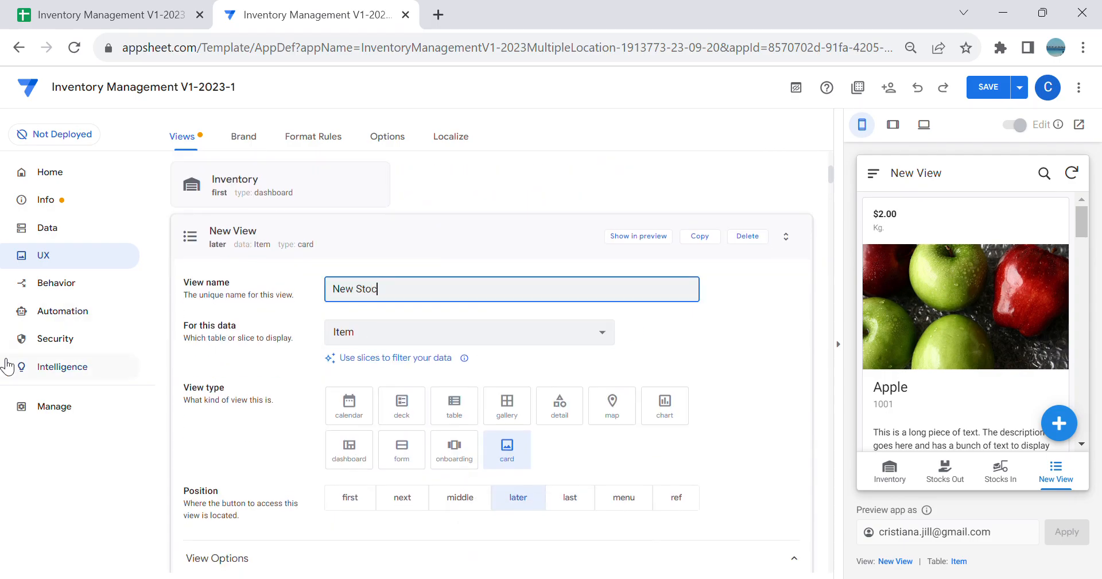
key("Tab")
Step: Configure the New Stocks In view as a form on the New Stocks In slice with the ref position
scroll(344, 356, "down", 1)
left_click(367, 339)
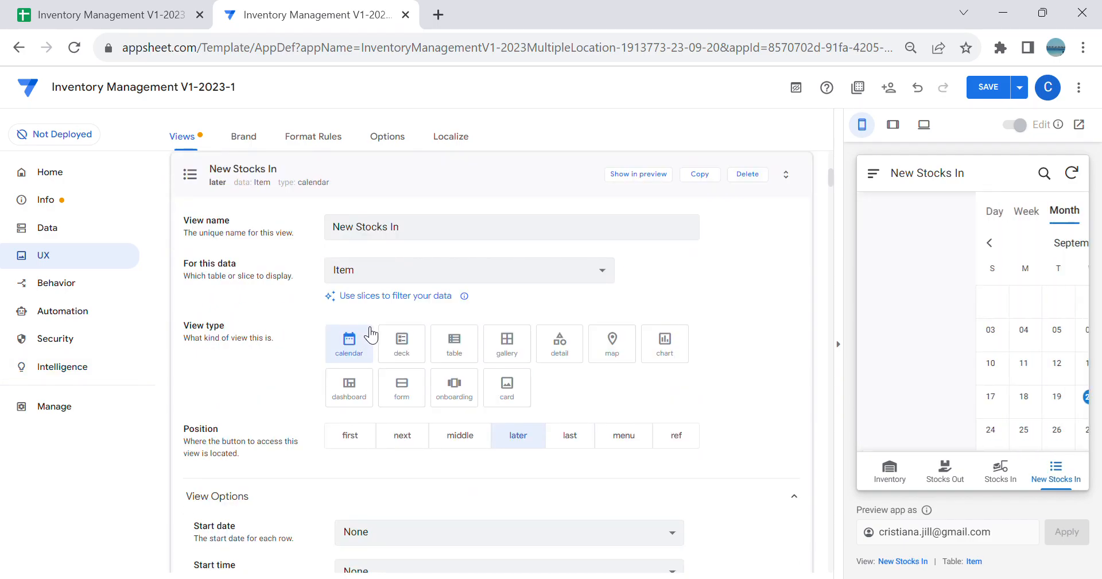
left_click(394, 274)
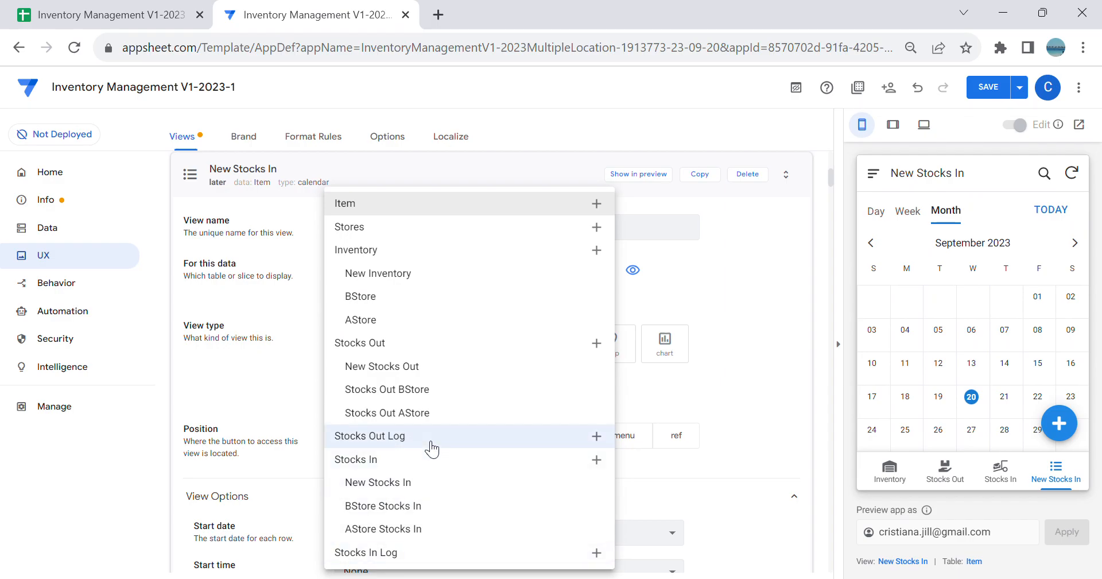
left_click(447, 483)
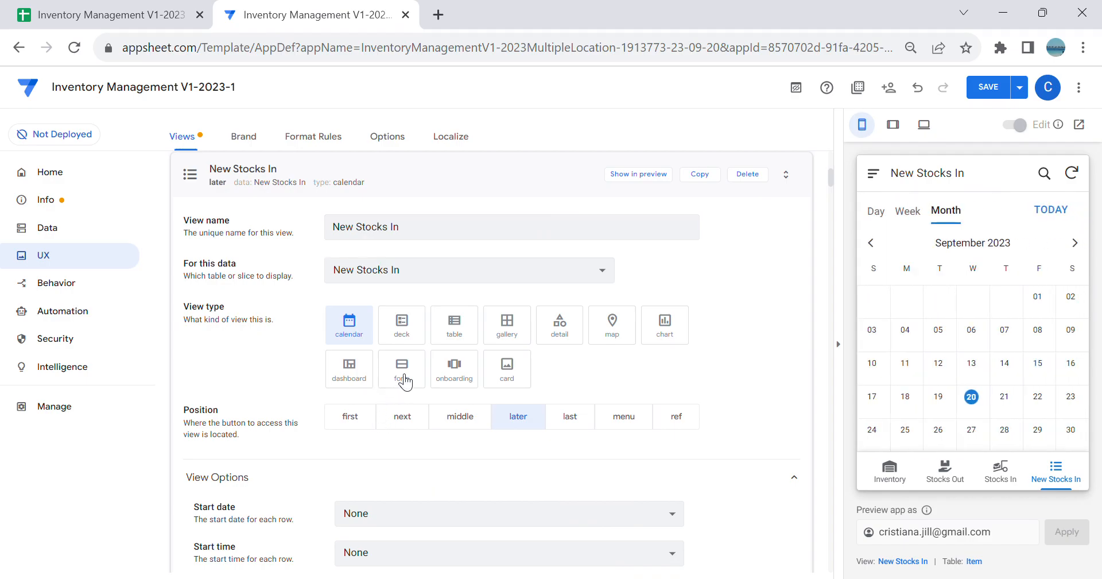
left_click(401, 373)
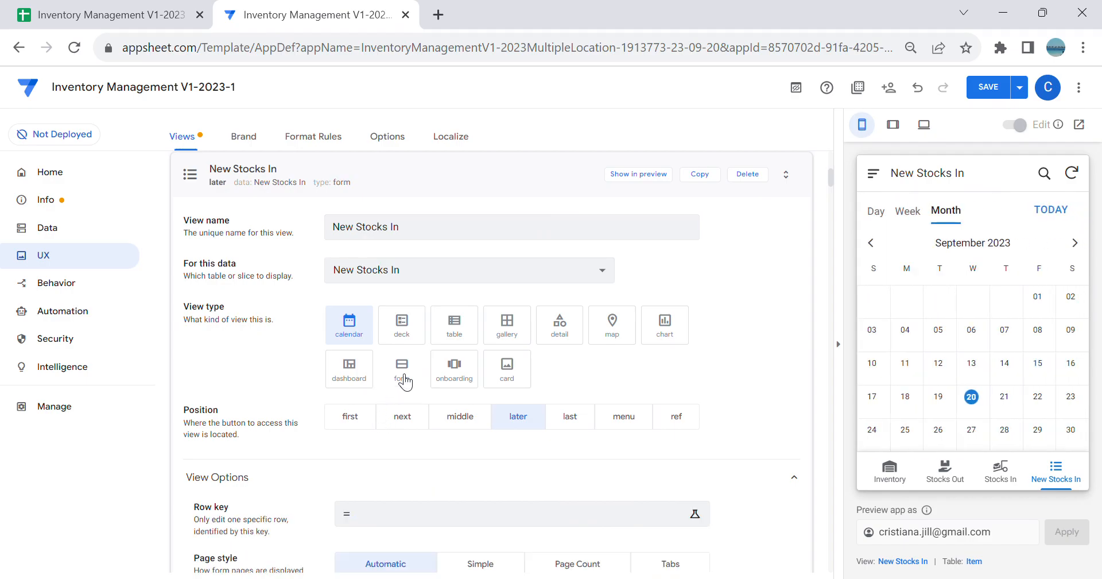
left_click(677, 418)
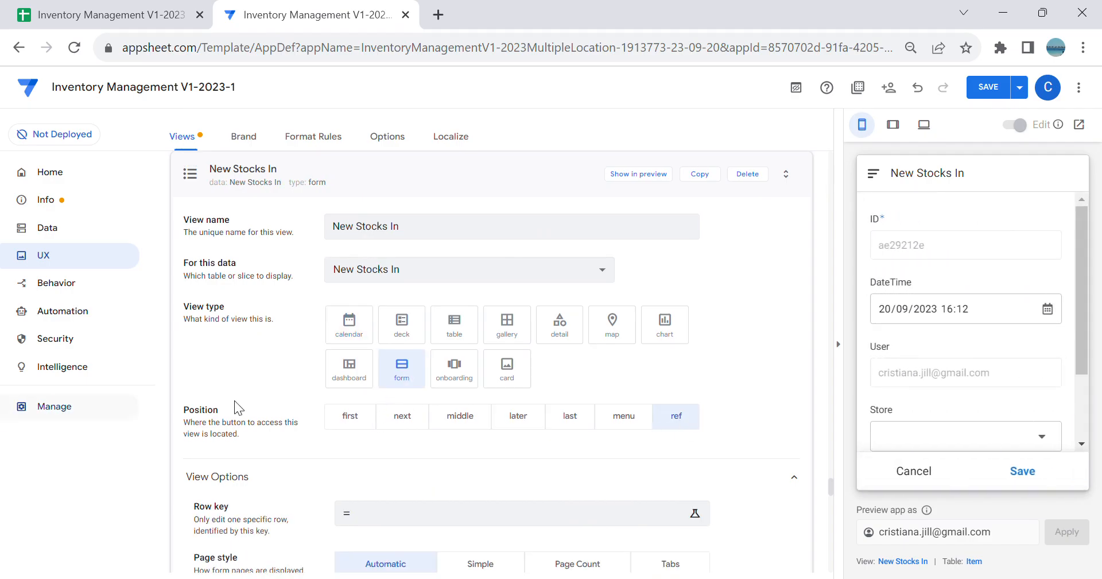
Step: Copy the LINKTOVIEW("New Stocks In") expression from the view's app link and save the app
scroll(511, 465, "down", 1)
scroll(514, 462, "down", 10)
left_click(233, 419)
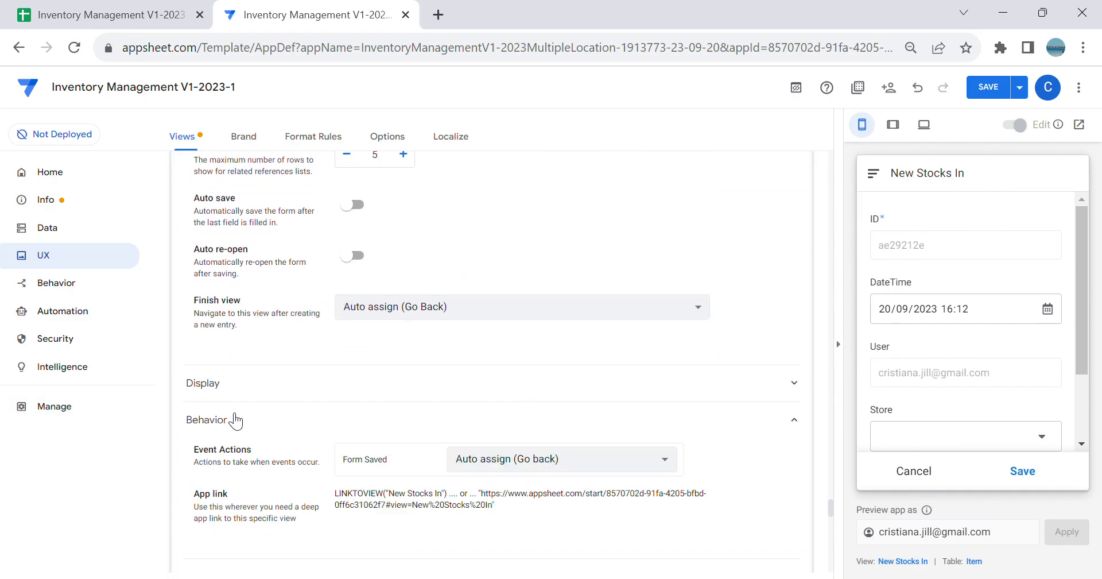
left_click_drag(451, 494, 335, 492)
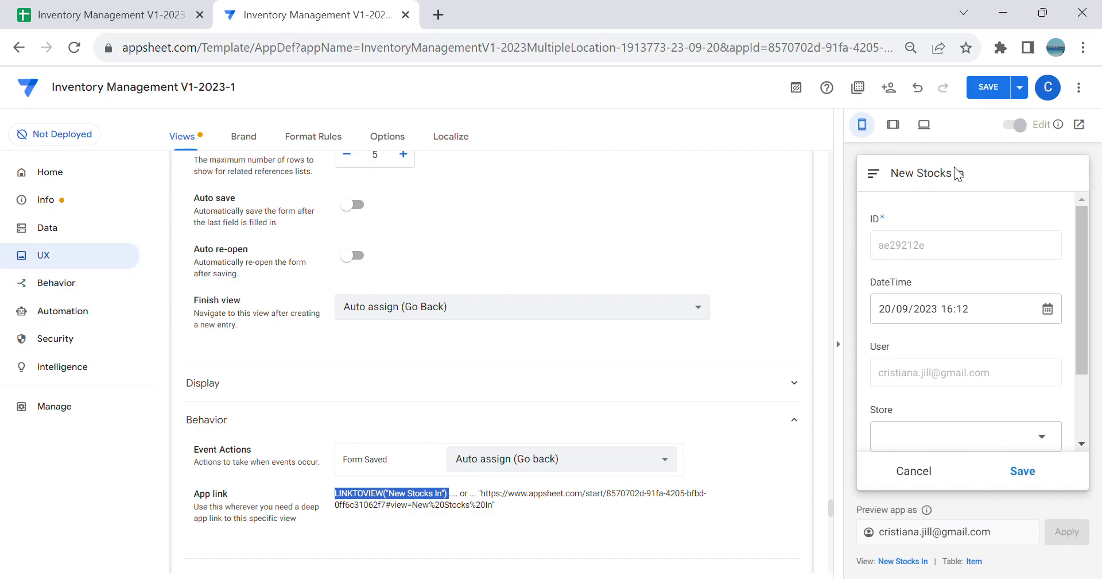
left_click(987, 86)
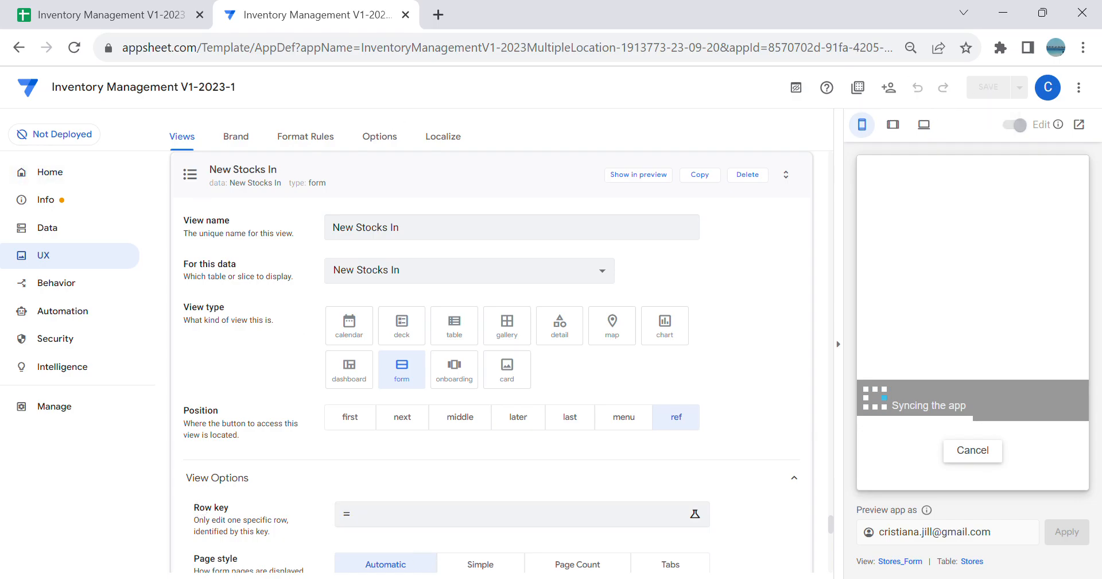
Step: Create a new action for records of the Stocks In table
left_click(58, 284)
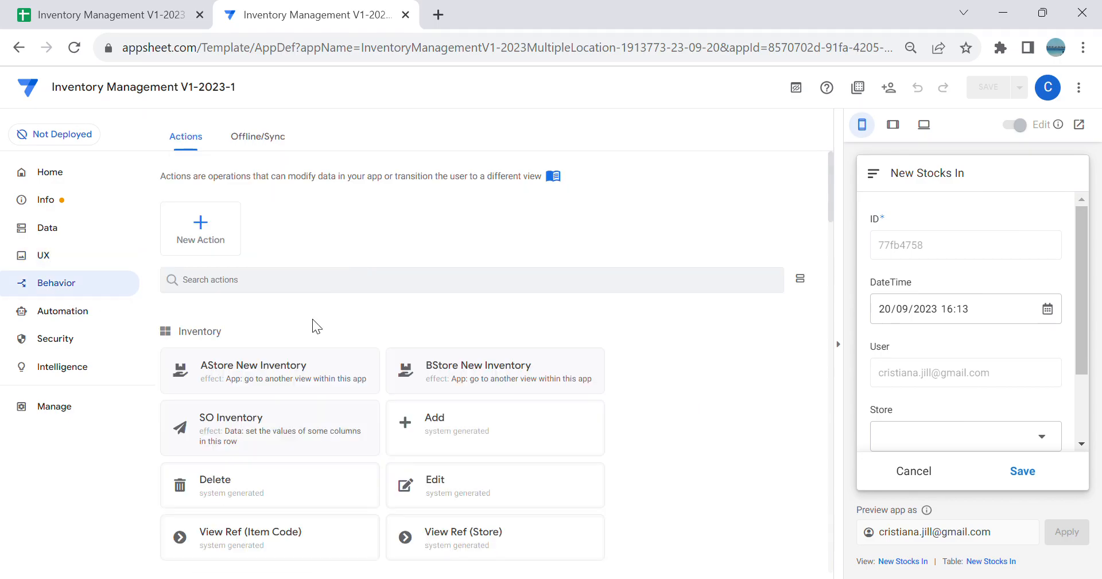
left_click(198, 242)
left_click(405, 426)
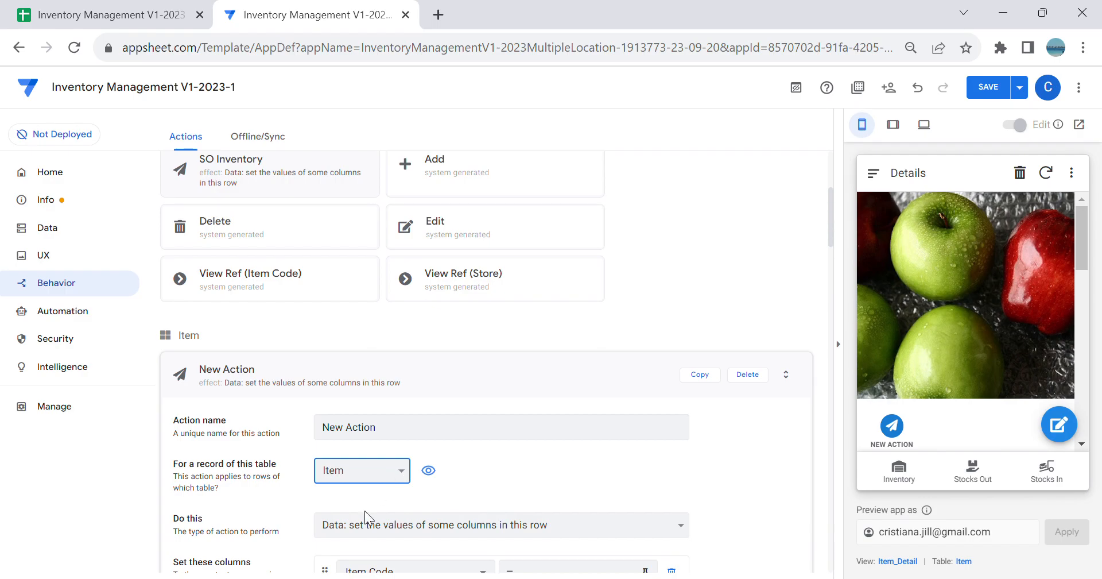
left_click(401, 423)
Step: Name the new action AStore New Stocks In
left_click_drag(388, 229, 5, 226)
key("BackSpace")
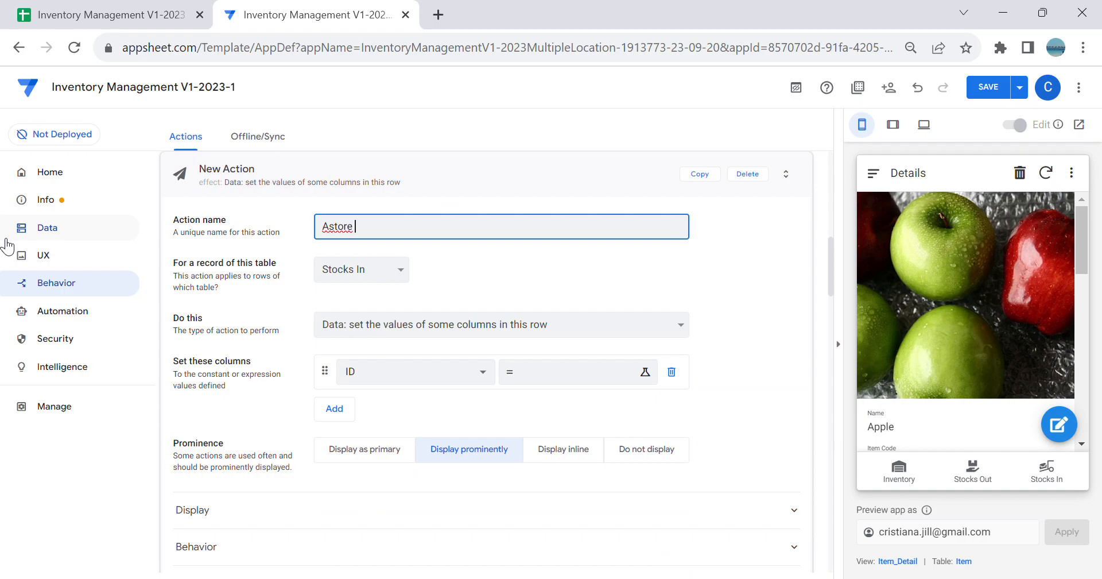
key("BackSpace")
type("New Stocks In")
key("Tab")
key("Tab")
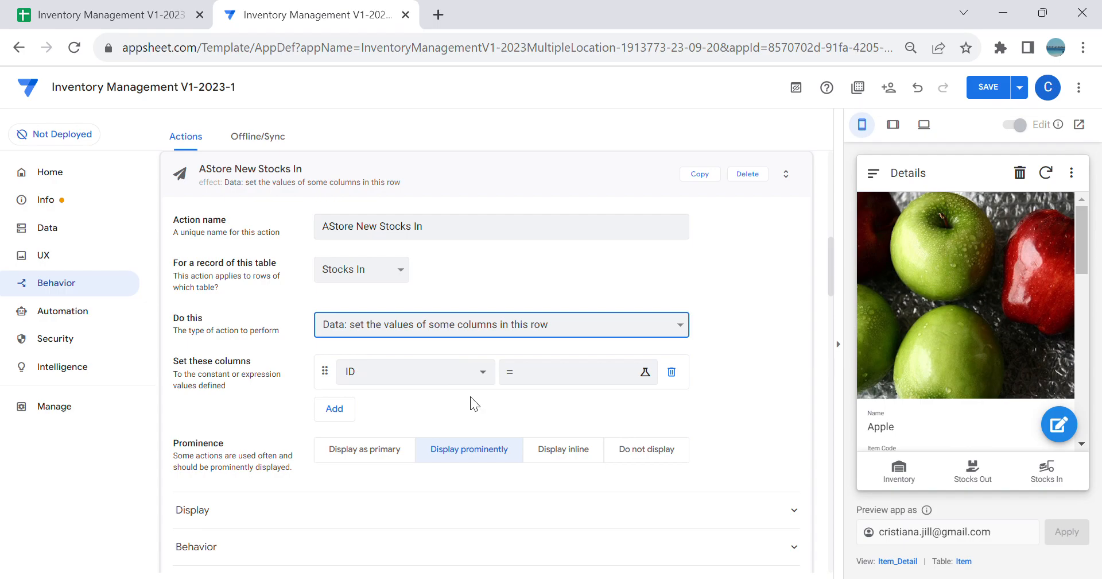
Step: Make the action go to another view within the app, with the target LINKTOFORM("New Stocks In","Store","1")
left_click(471, 398)
left_click(438, 363)
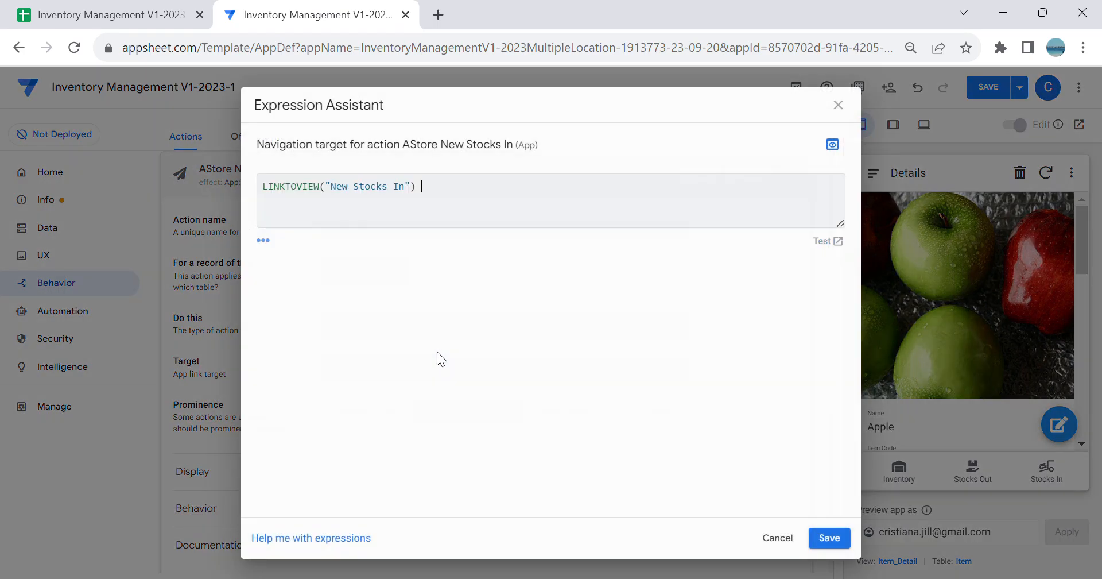
left_click(326, 189)
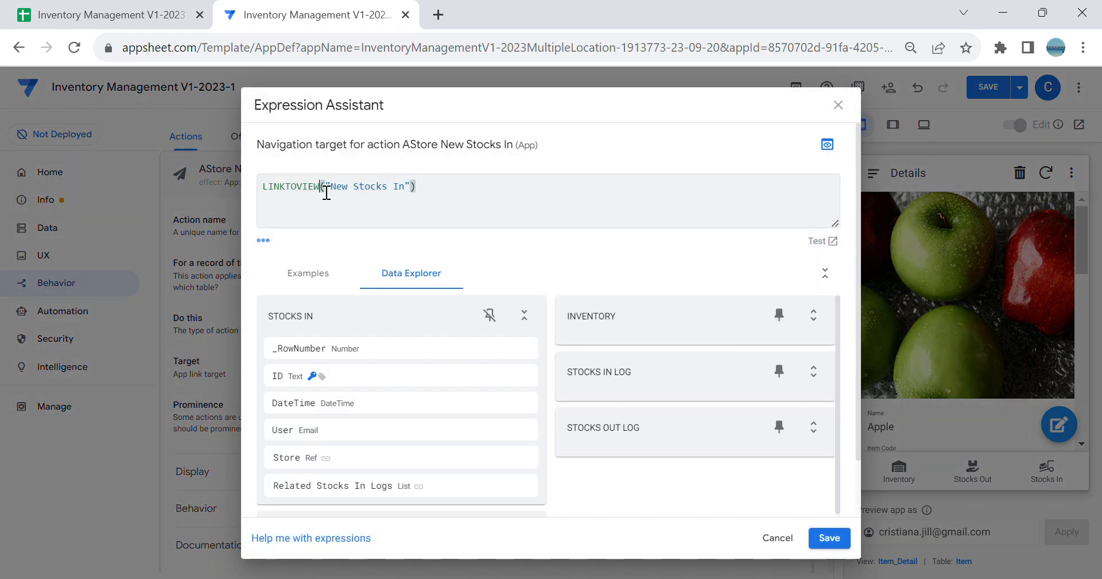
key("BackSpace")
key("BackSpace")
key("BackSpace")
key("BackSpace")
type("FORM")
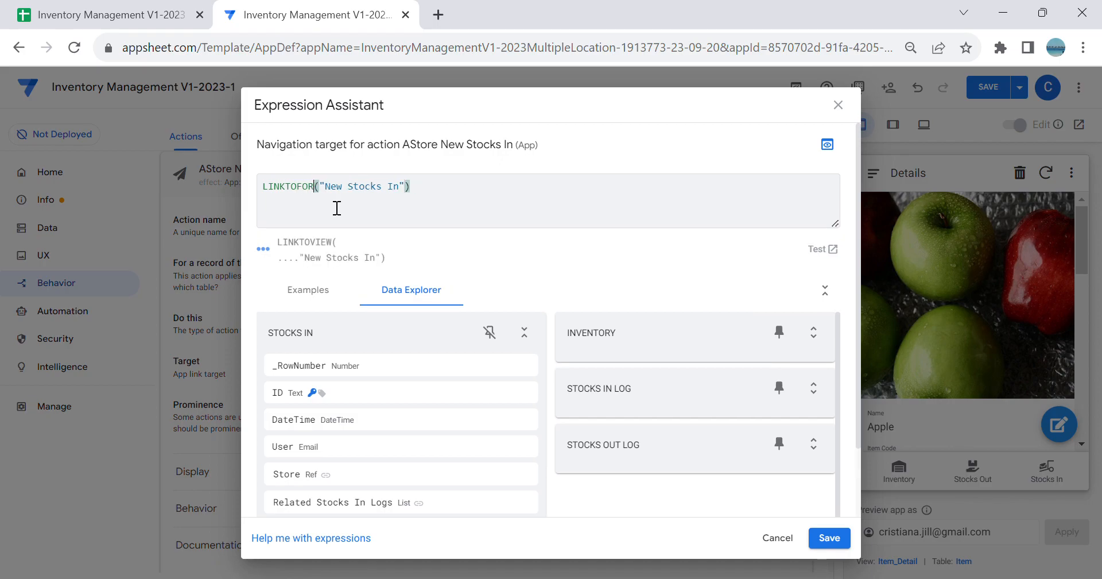
left_click(522, 206)
key("BackSpace")
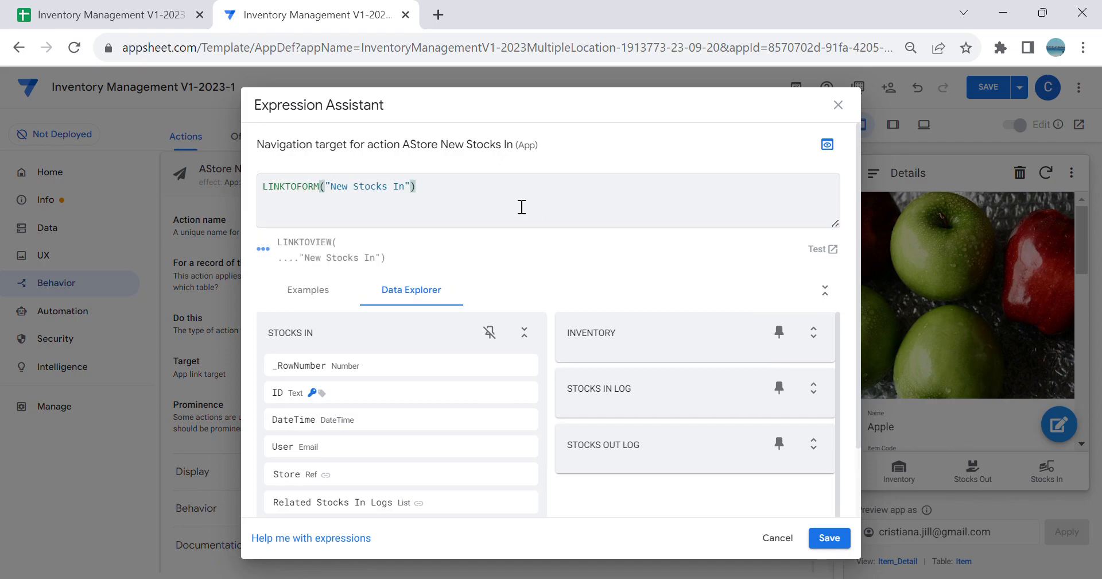
type(",")
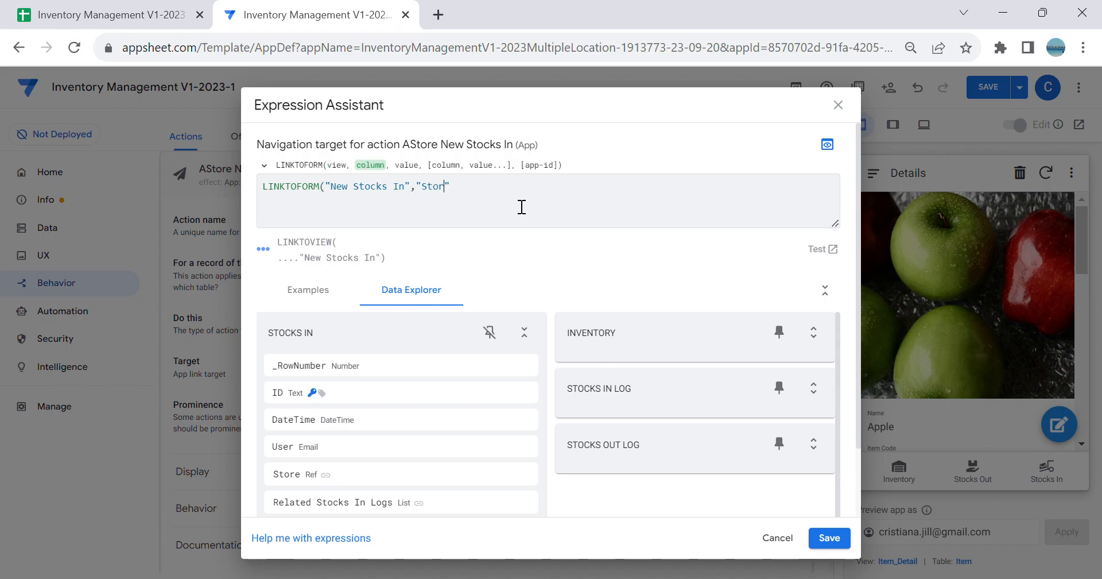
type("\"Store\",")
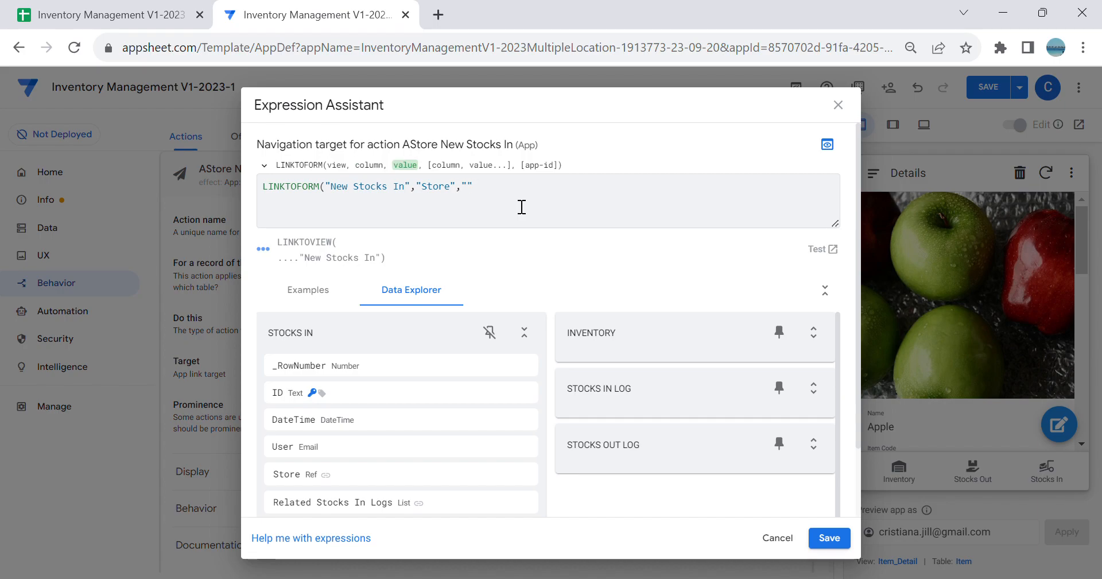
type("\"1\")")
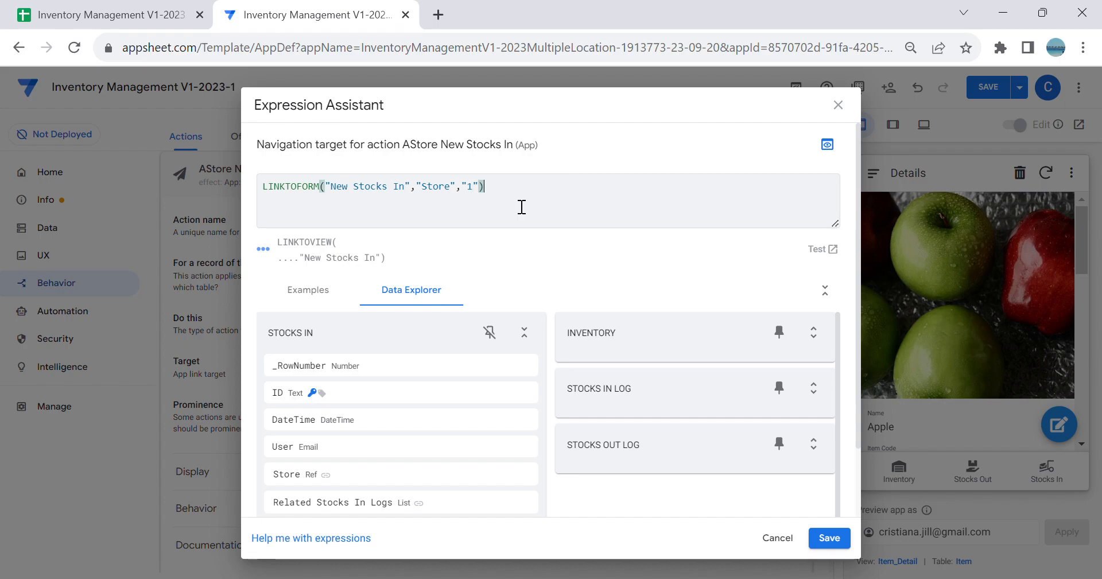
left_click(829, 537)
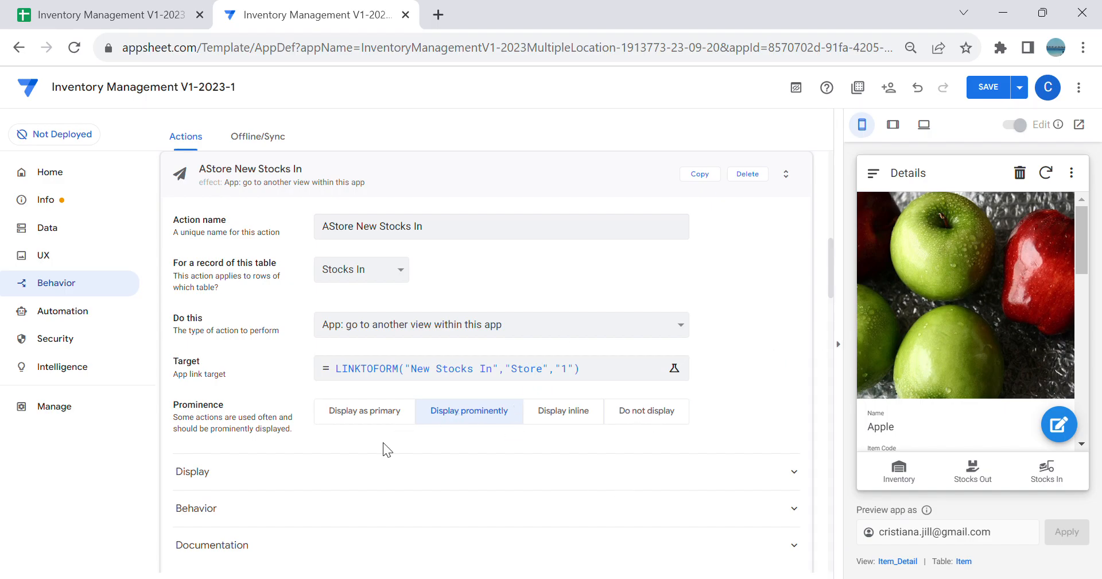
Step: Display the AStore New Stocks In action as primary and set its display name to "New Stocks In"
left_click(368, 415)
scroll(398, 443, "down", 2)
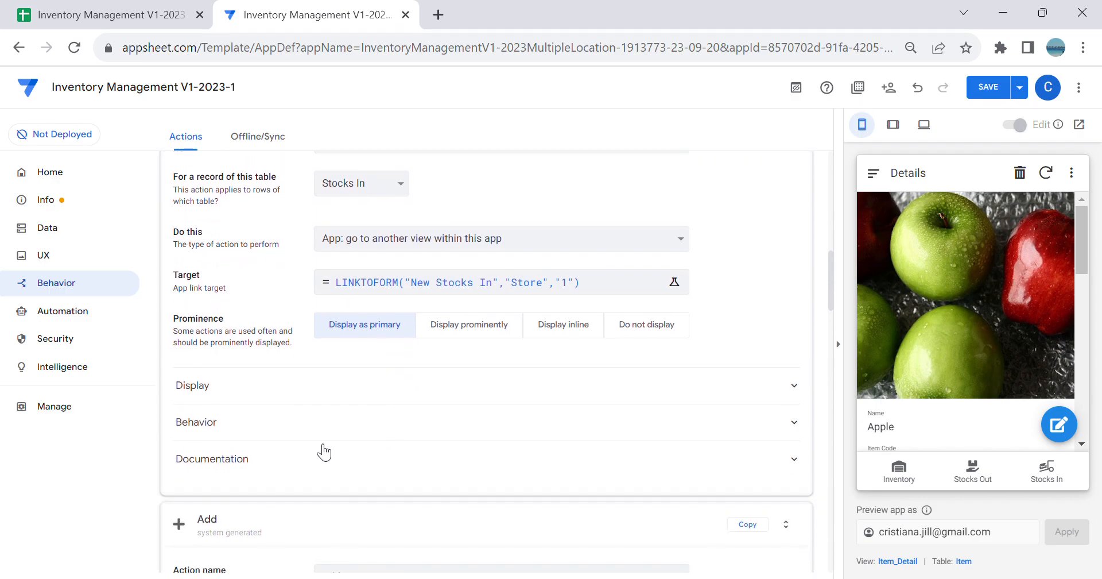
left_click(314, 392)
left_click(379, 237)
type("New Stocks")
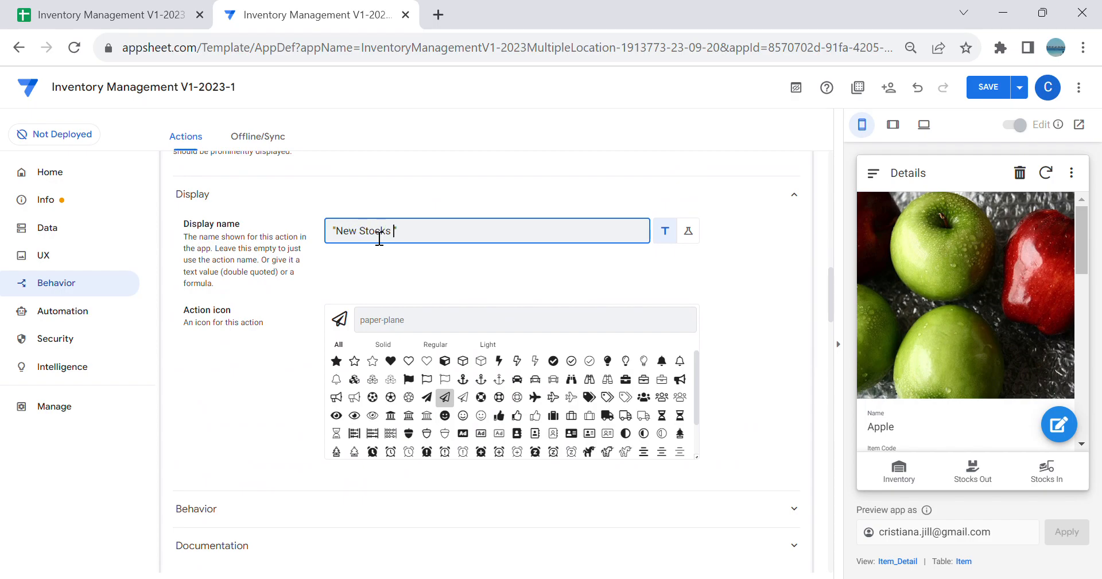
Step: Search the action icons for "truc" and choose the outlined version of the loader icon used by the Stocks In view
scroll(566, 317, "down", 1)
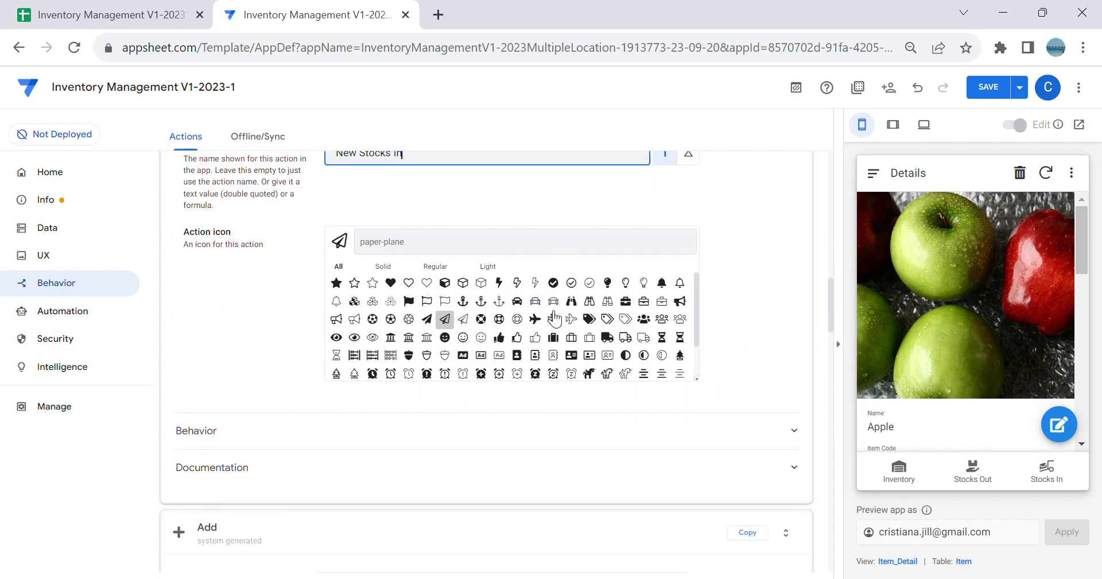
scroll(562, 319, "up", 4)
scroll(574, 345, "up", 3)
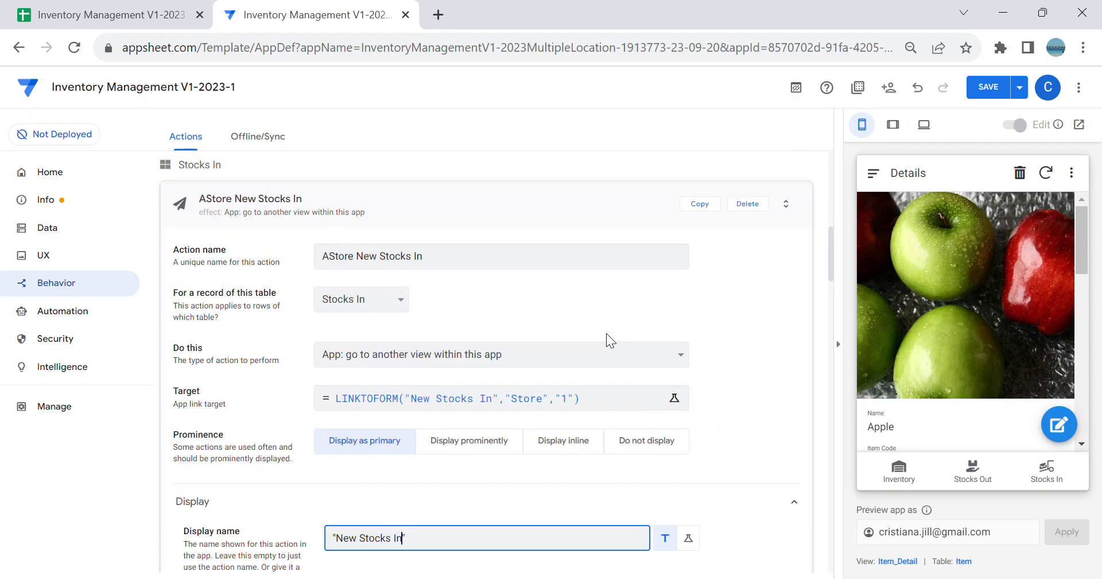
scroll(715, 415, "down", 3)
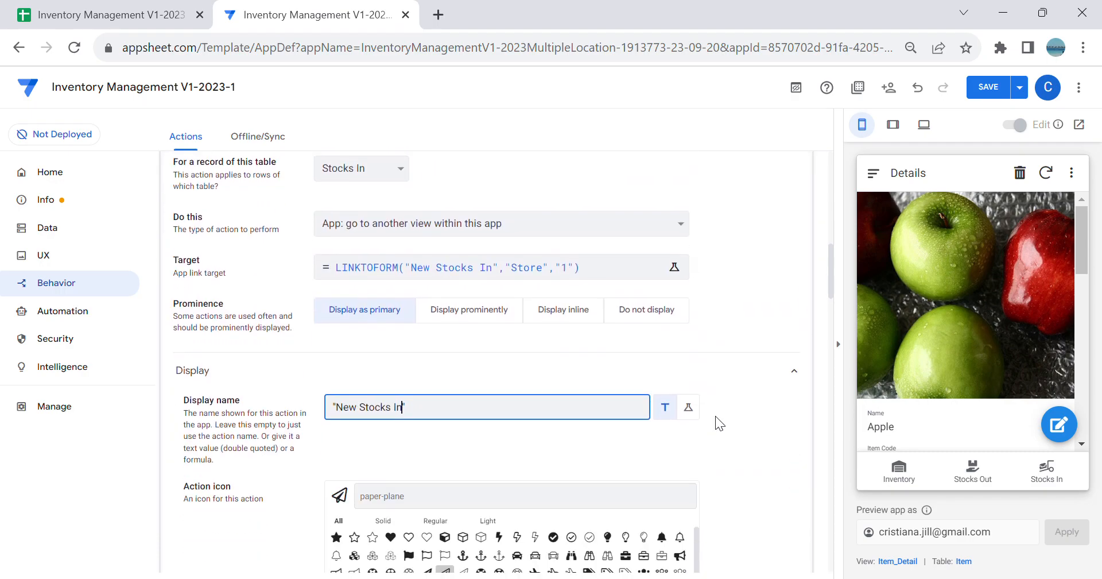
left_click(484, 494)
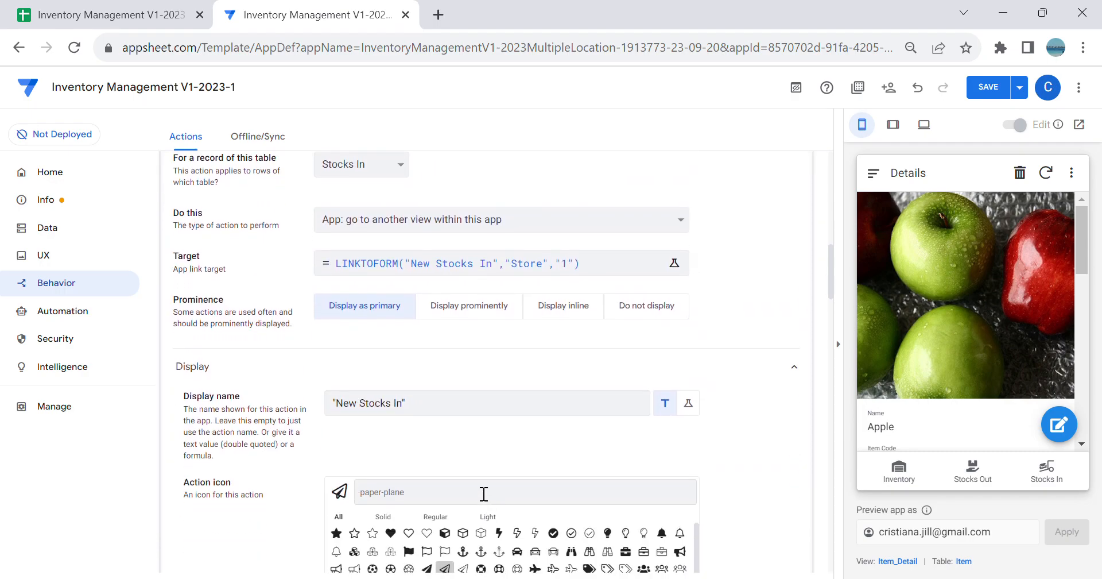
type("truc")
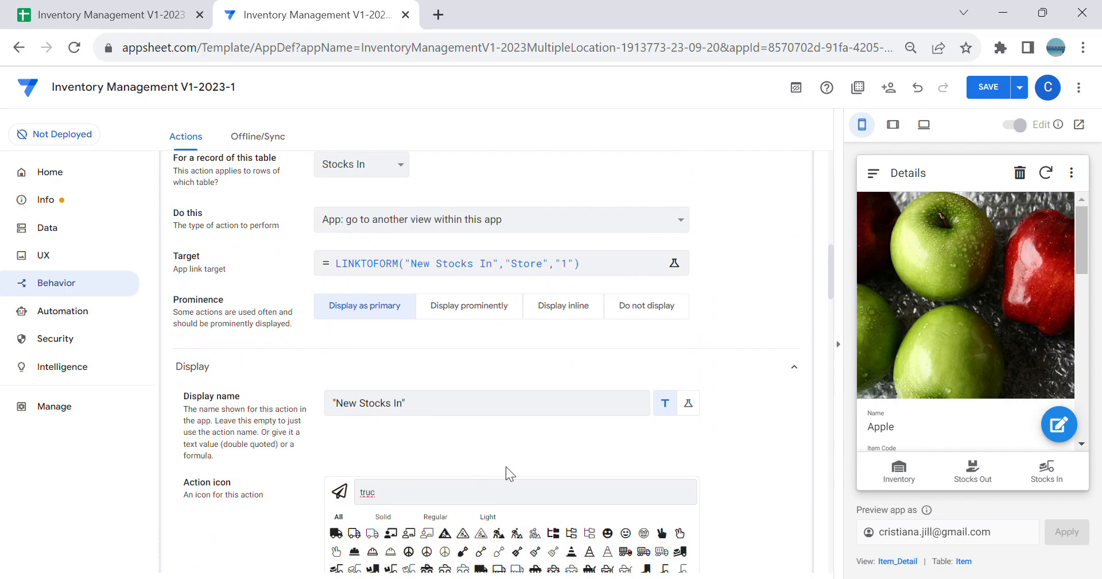
scroll(505, 467, "down", 2)
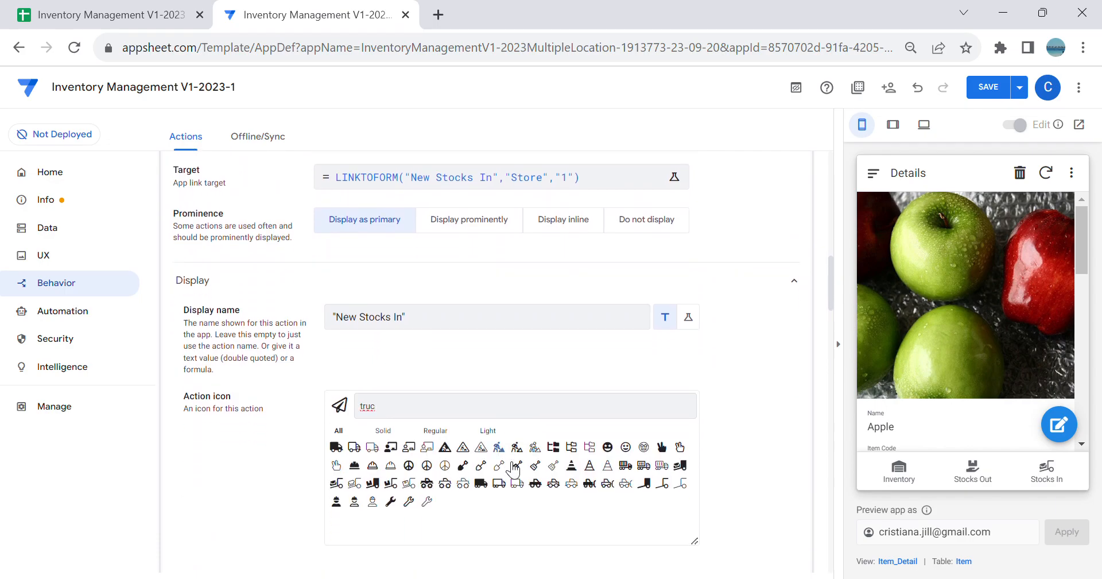
left_click(349, 486)
Step: Duplicate the AStore New Stocks In action and rename the copy BStore New Stocks In
scroll(574, 333, "up", 5)
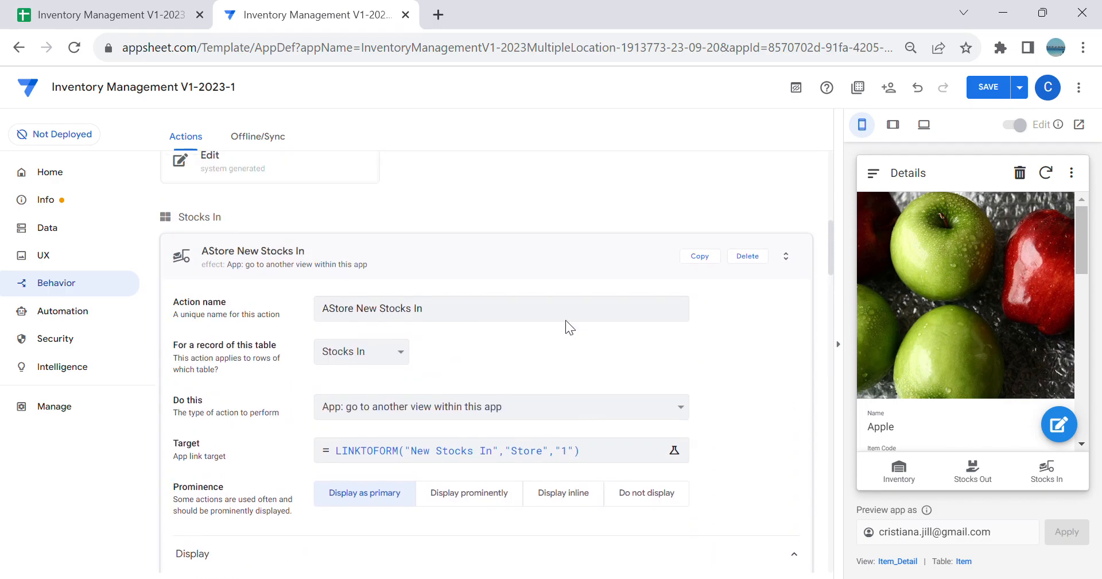
scroll(566, 338, "down", 3)
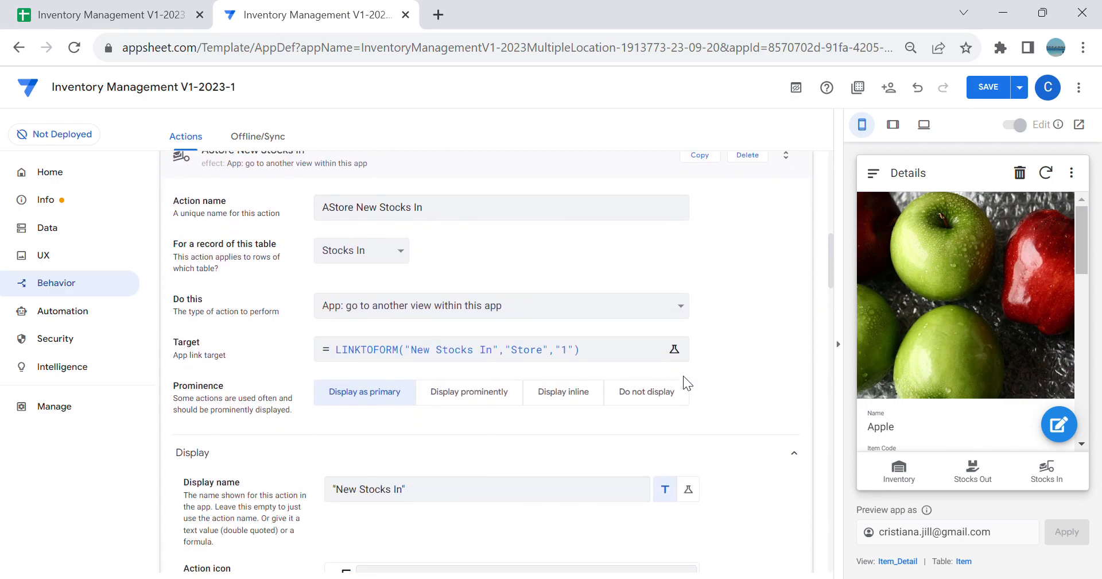
scroll(721, 386, "up", 3)
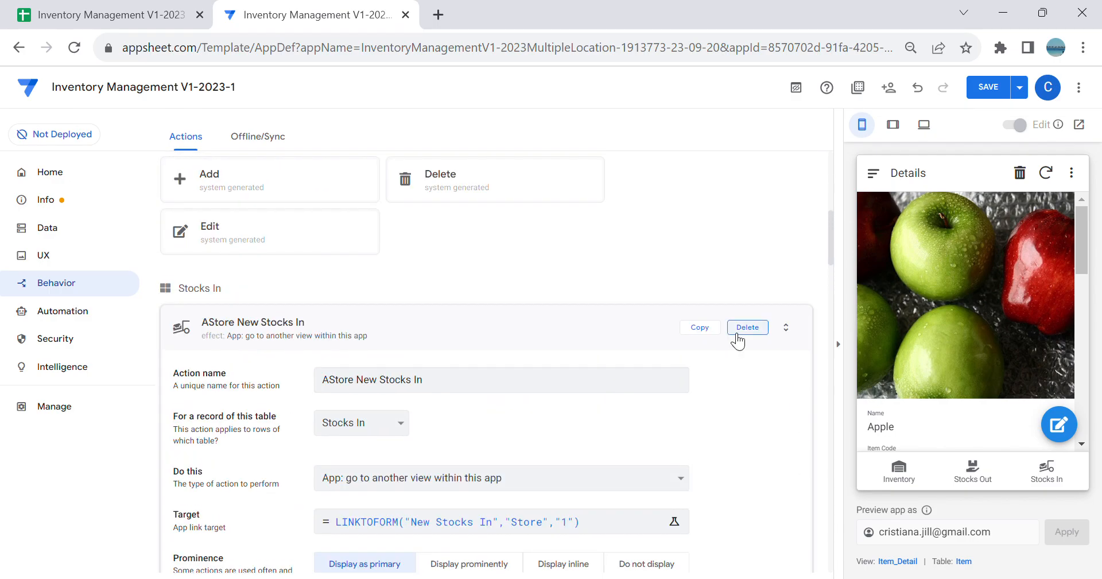
left_click(699, 327)
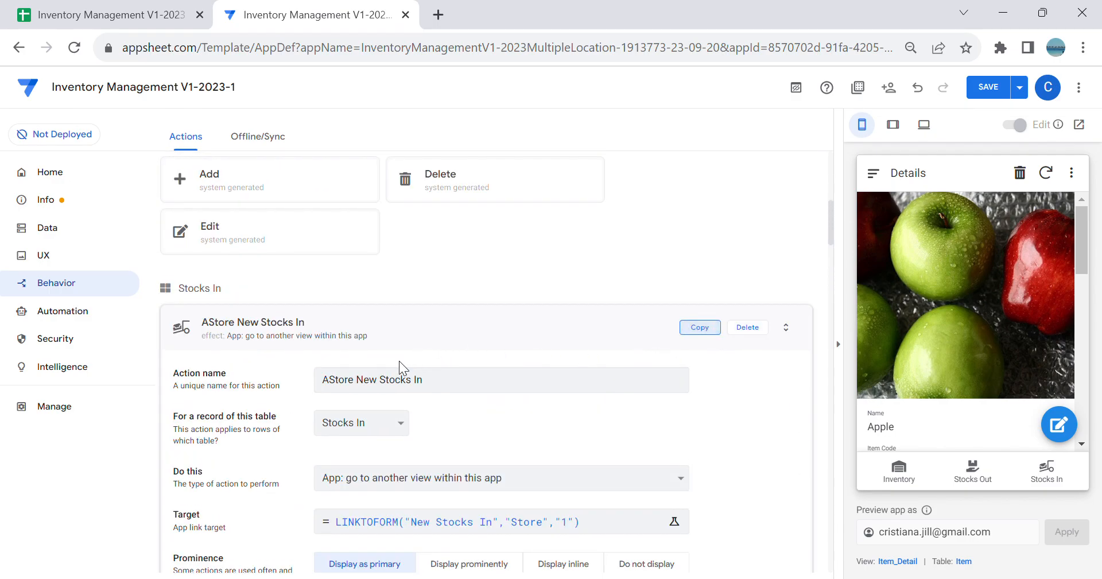
left_click(451, 228)
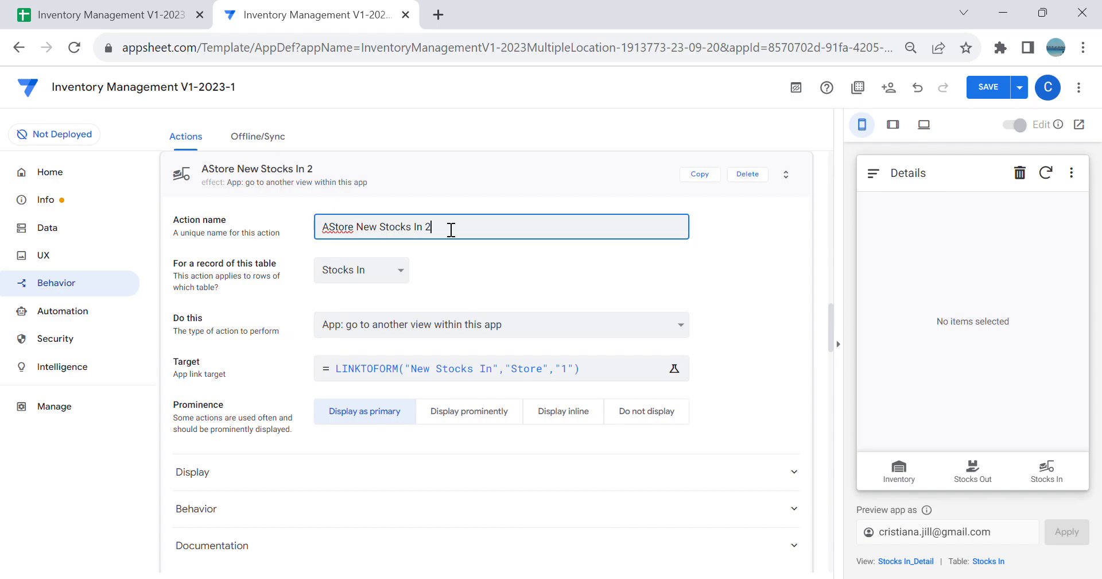
left_click(335, 235)
key("BackSpace")
type("B")
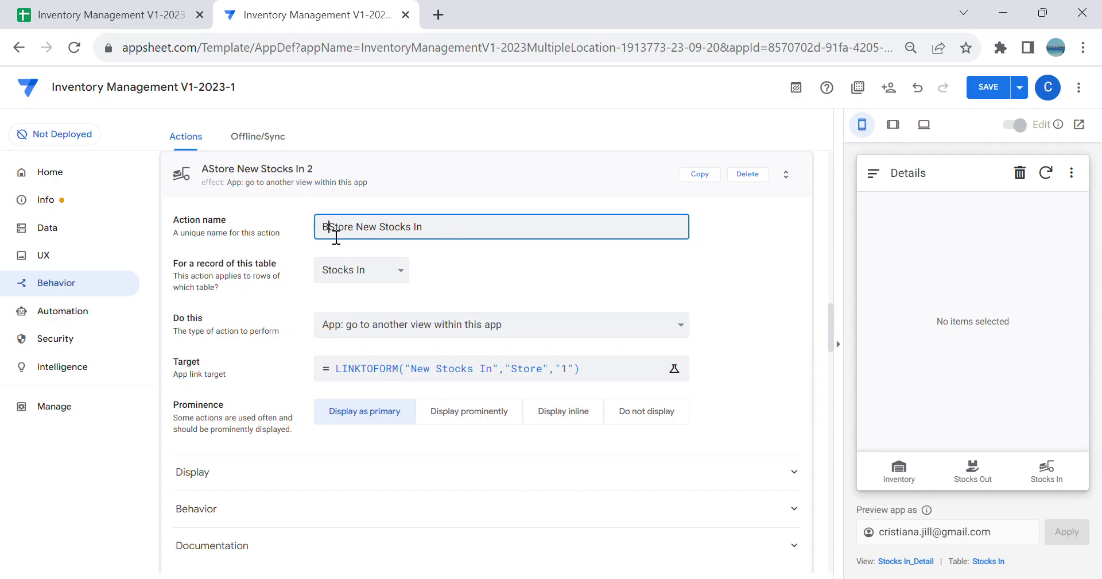
Step: Set the BStore action's target to LINKTOFORM("New Stocks In","Store","2"), save the app and preview the Stocks In dashboard
left_click(525, 372)
left_click(472, 199)
key("BackSpace")
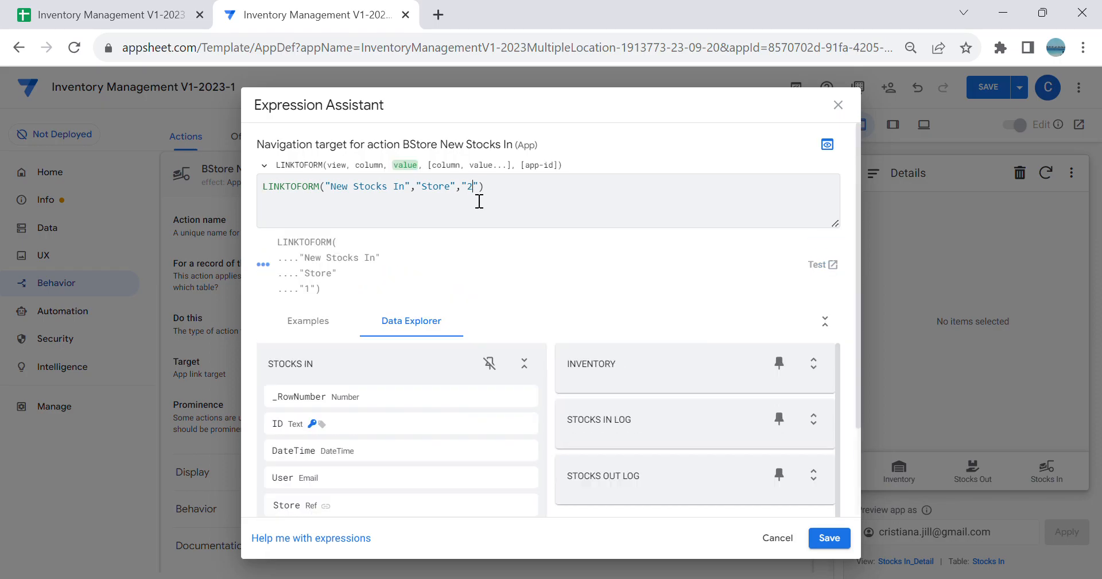
left_click(830, 537)
left_click(985, 90)
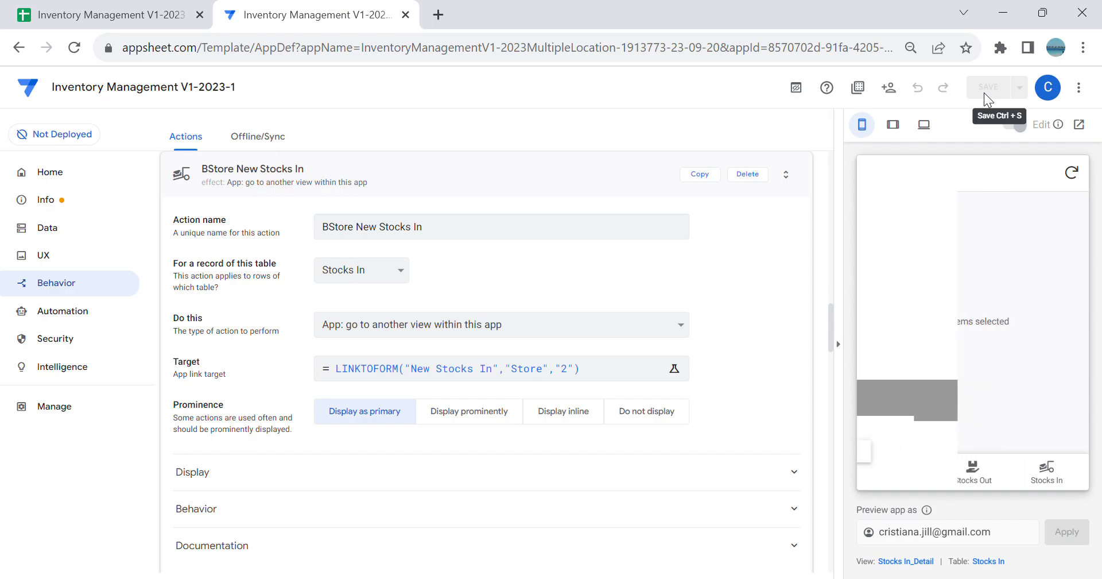
left_click(1060, 481)
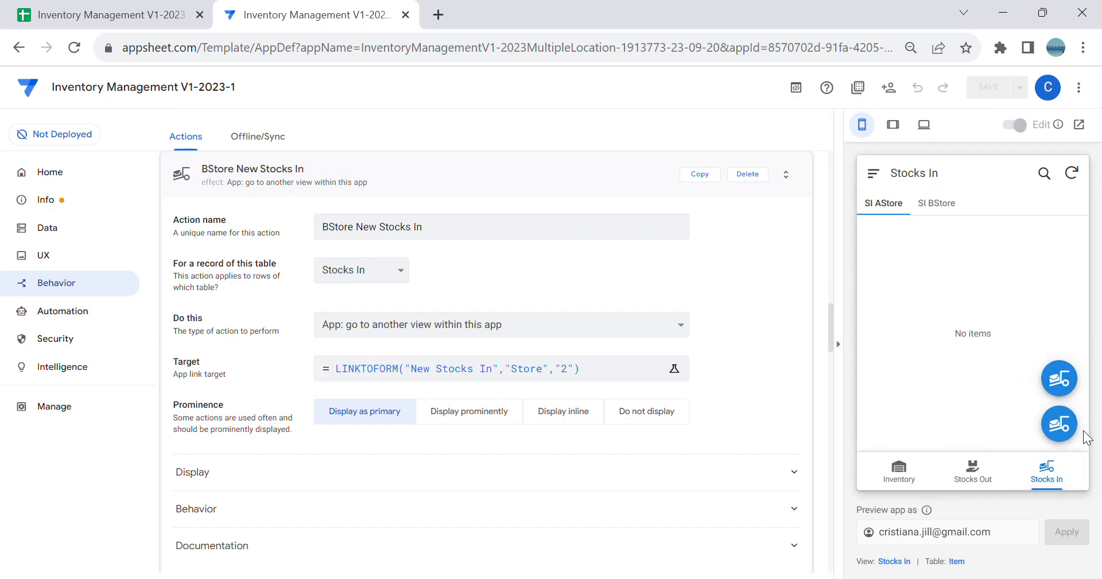
Step: Disallow updates in the AStore Stocks In slice and set its slice action to AStore New Stocks In
left_click(36, 231)
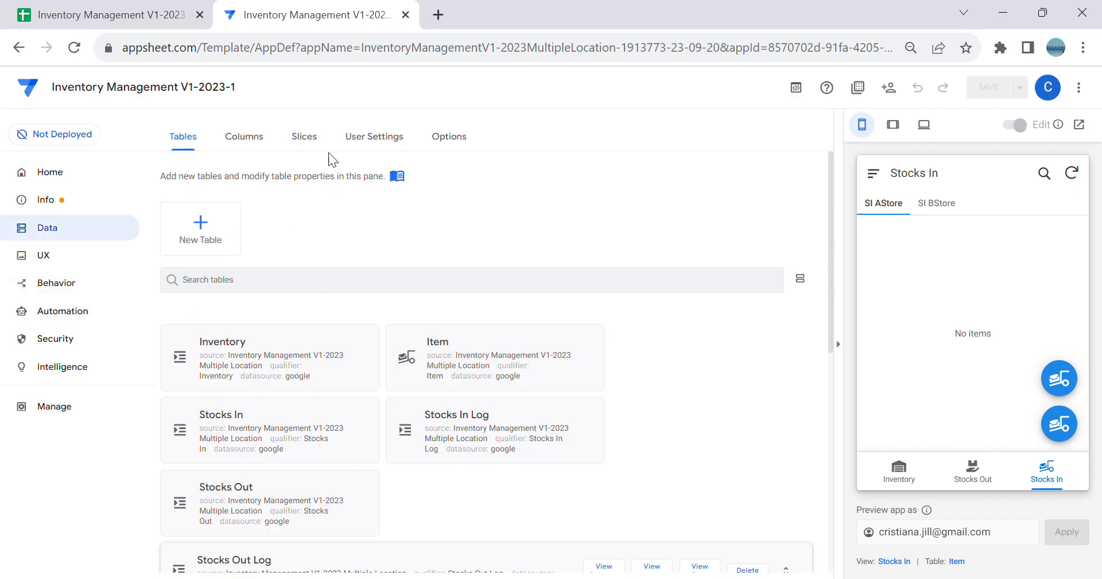
left_click(304, 138)
scroll(444, 412, "down", 10)
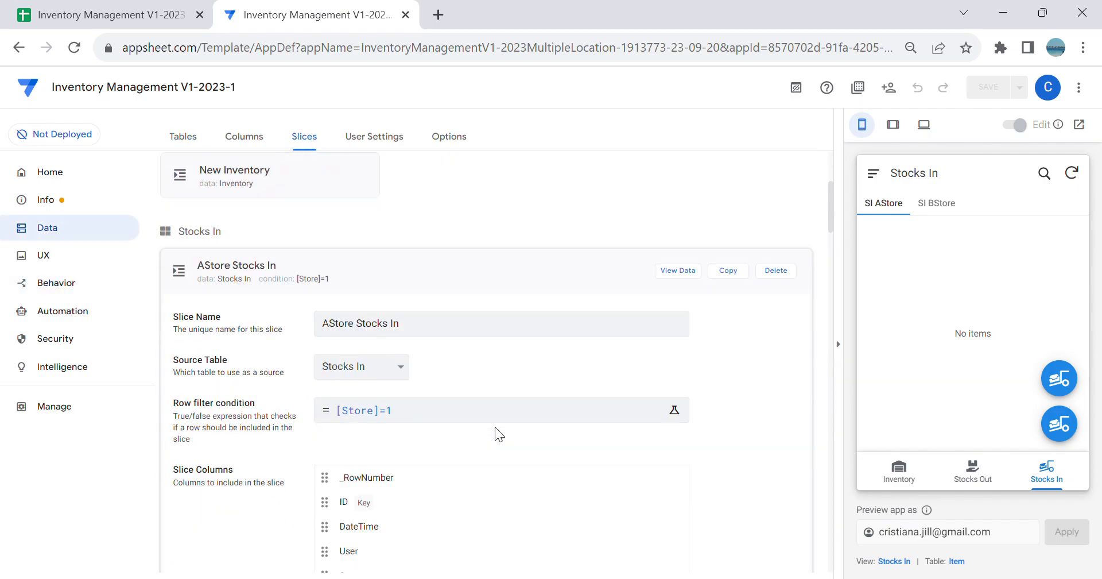
left_click(499, 423)
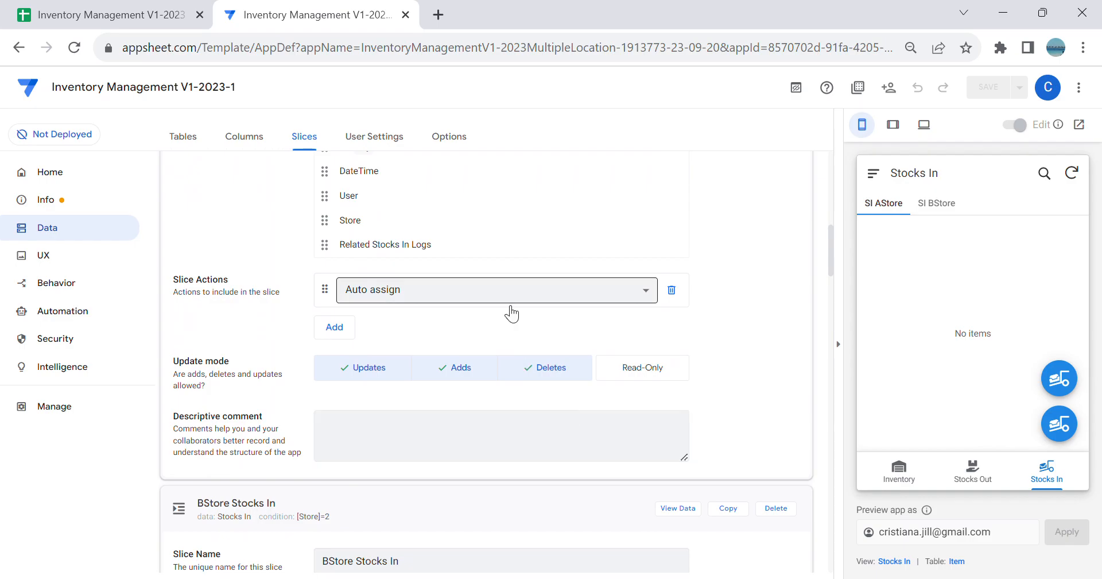
left_click(373, 370)
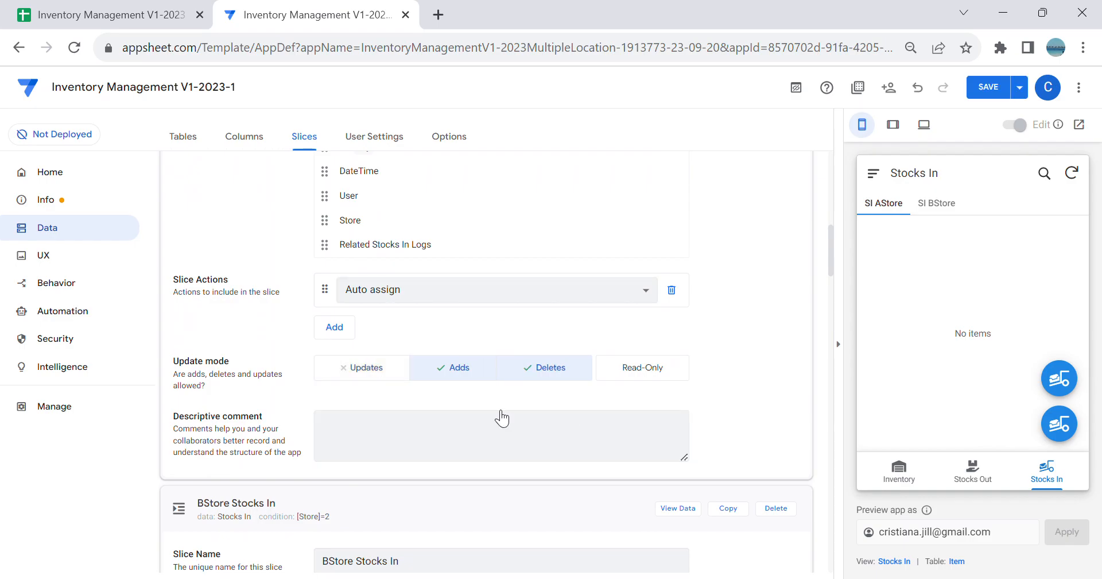
left_click(511, 292)
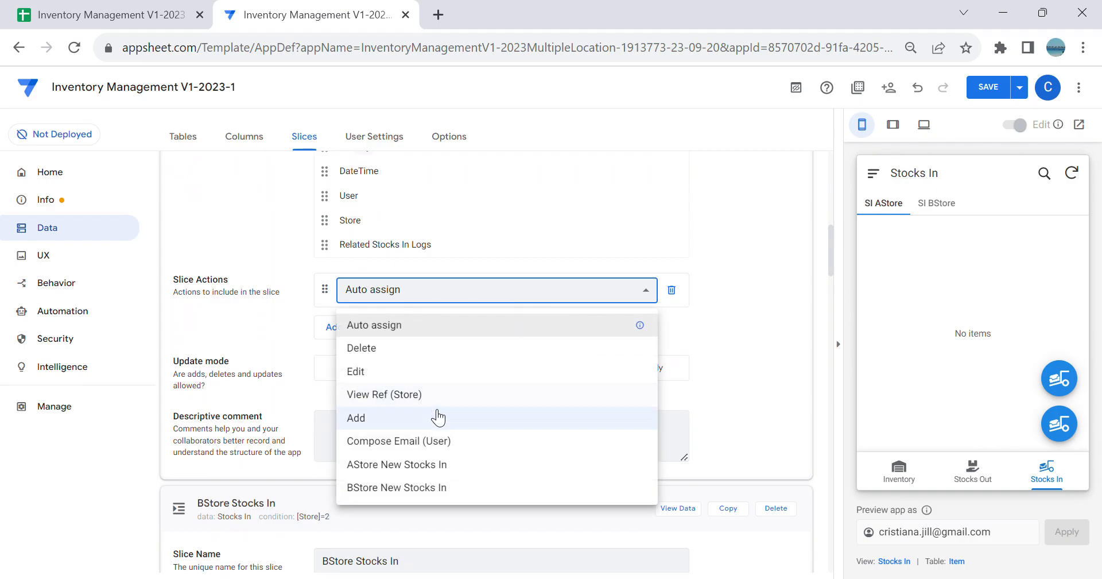
left_click(419, 465)
Step: Disallow updates in the BStore Stocks In slice and set its slice action to BStore New Stocks In
scroll(512, 437, "down", 10)
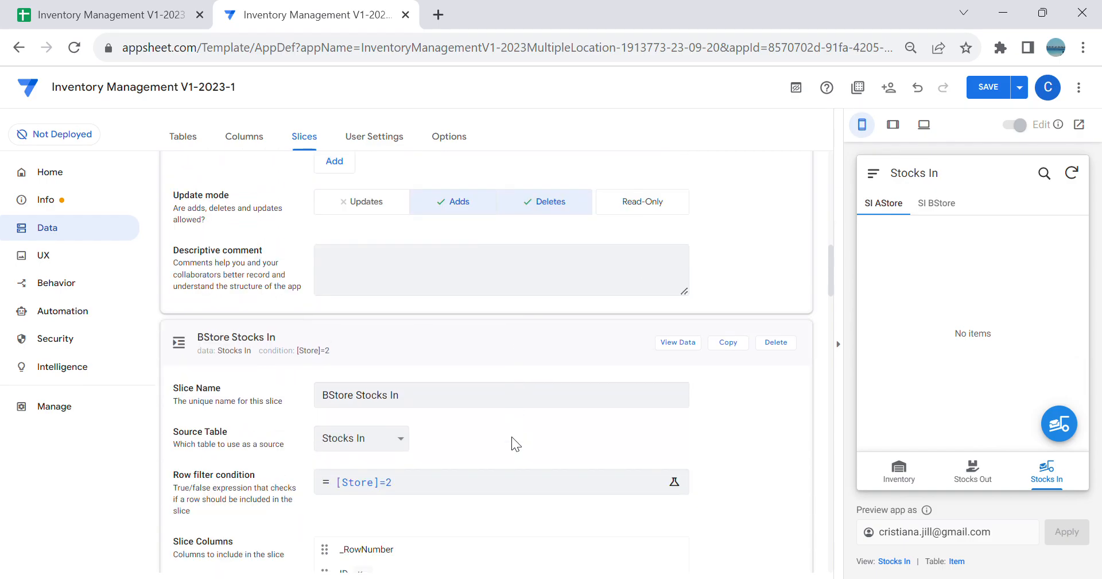
left_click(380, 357)
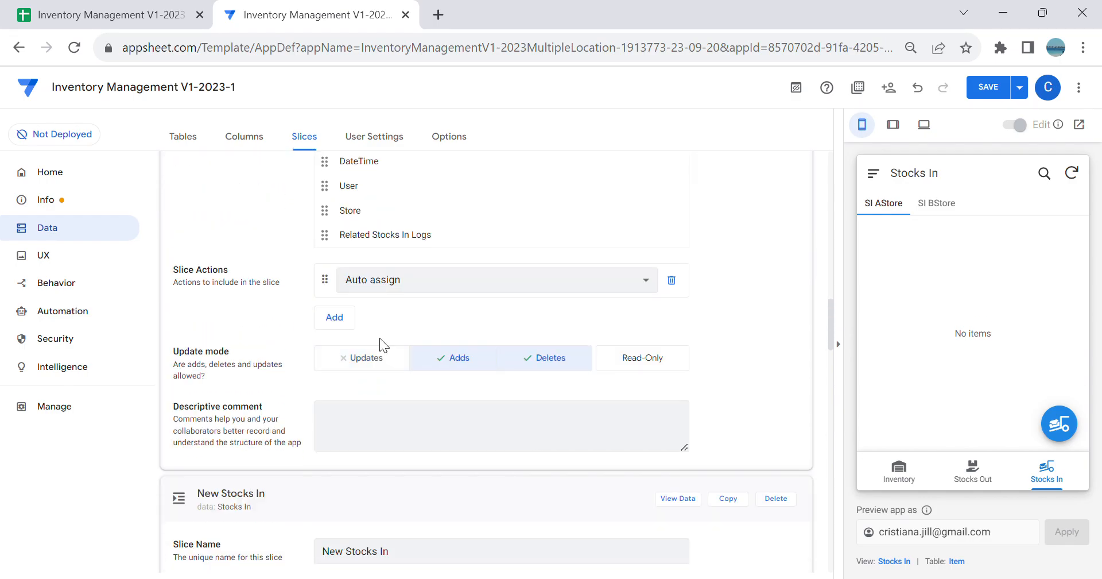
left_click(407, 285)
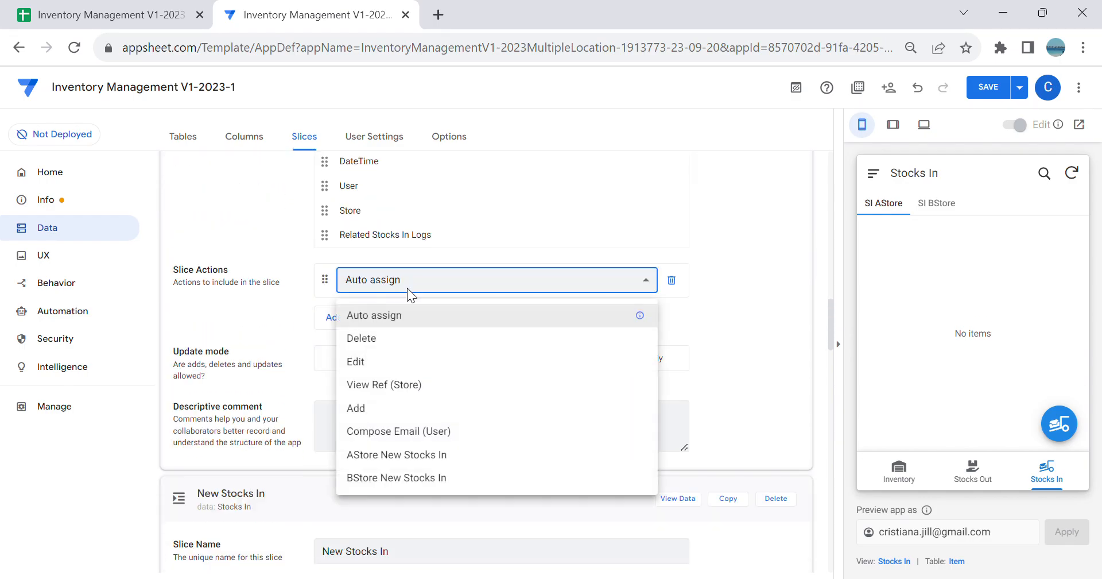
left_click(446, 476)
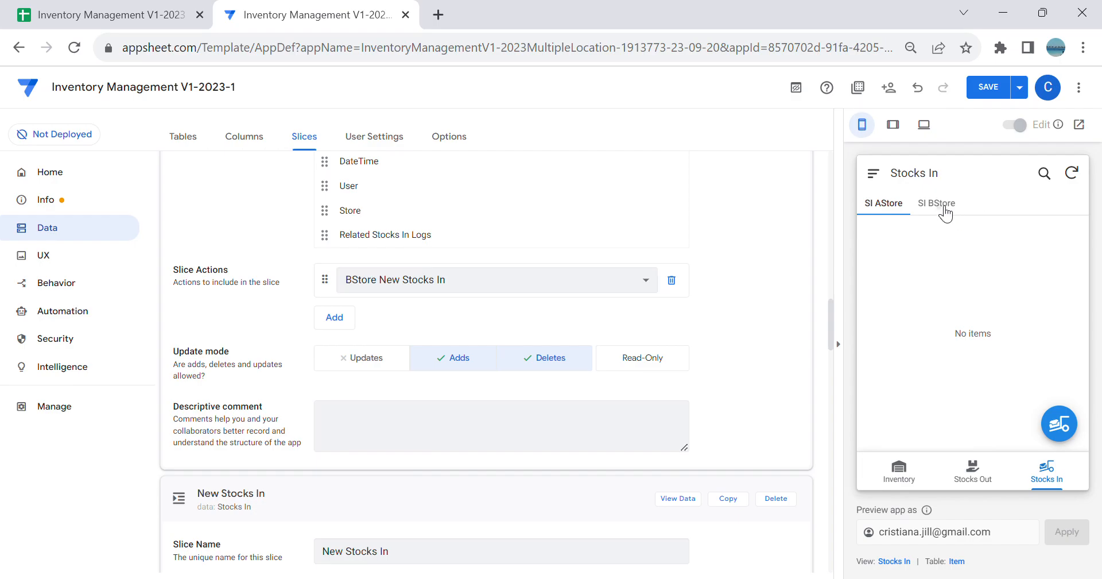
Step: Check the SI BStore view of the Stocks In dashboard in the app preview
left_click(942, 206)
left_click(1055, 489)
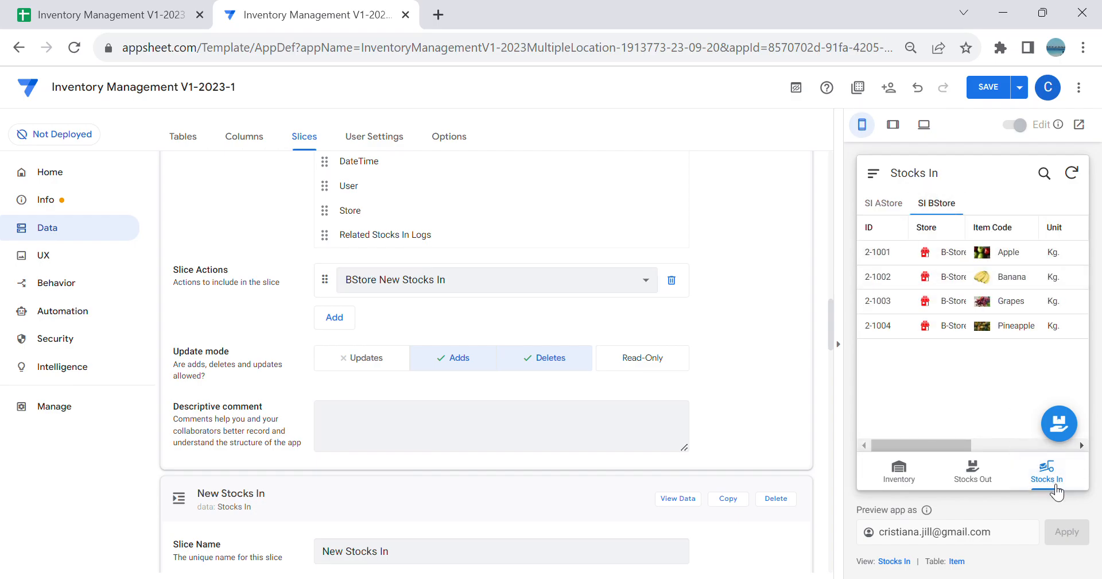
Step: Compare the AStore and BStore views of the Stocks Out and Stocks In dashboards in the app preview
left_click(973, 471)
left_click(944, 205)
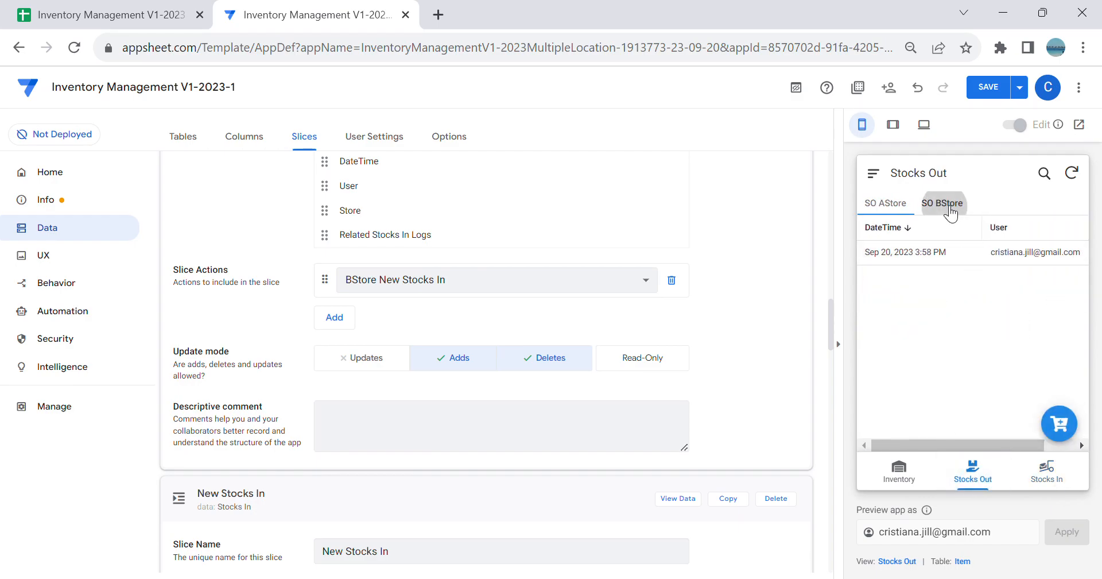
left_click(885, 203)
left_click(945, 206)
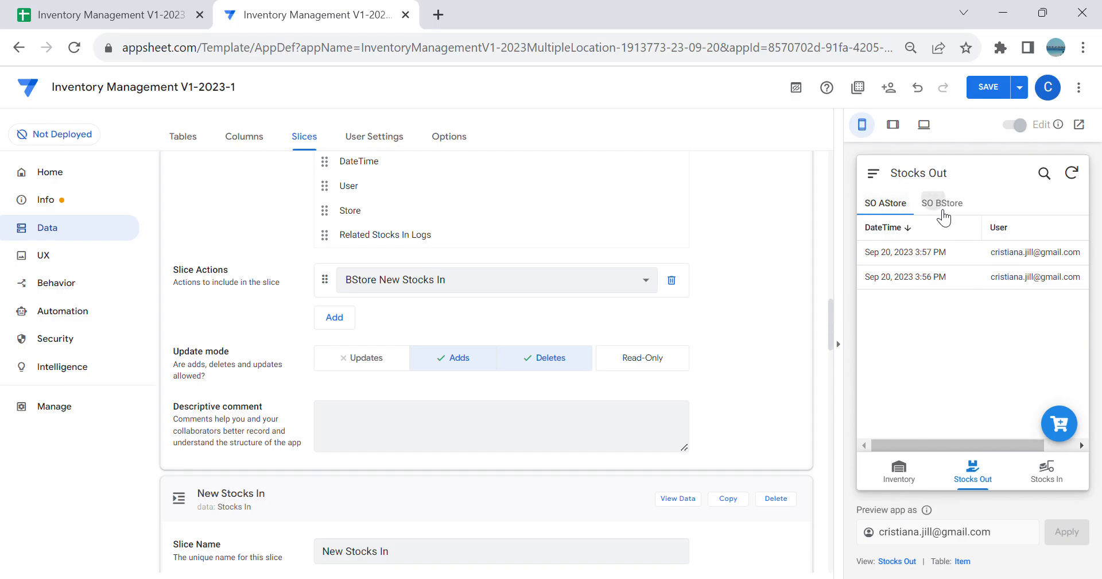
left_click(1055, 482)
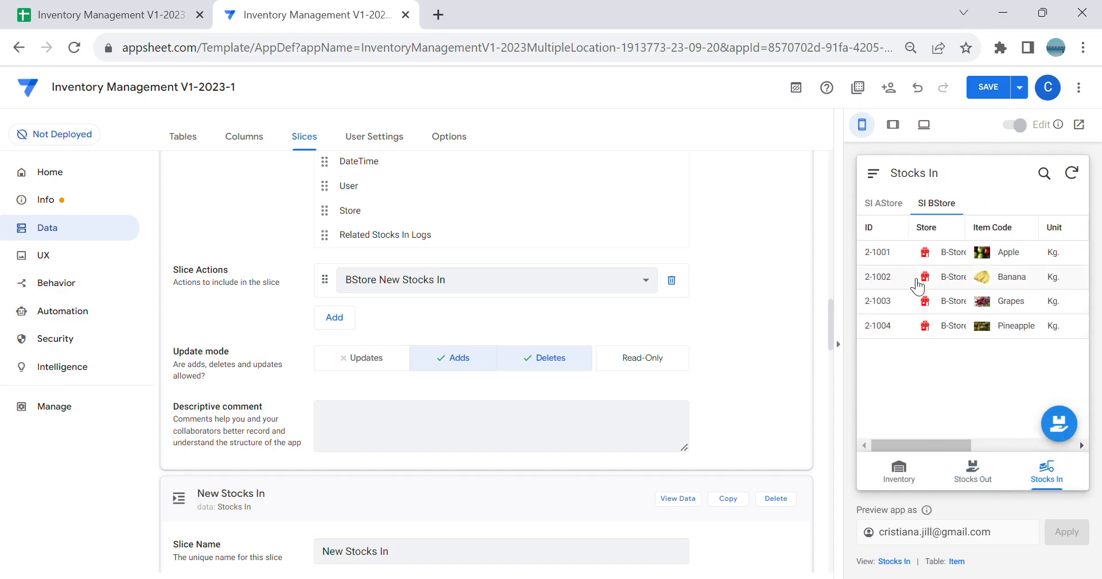
left_click(884, 204)
left_click(937, 207)
left_click(894, 206)
left_click(943, 207)
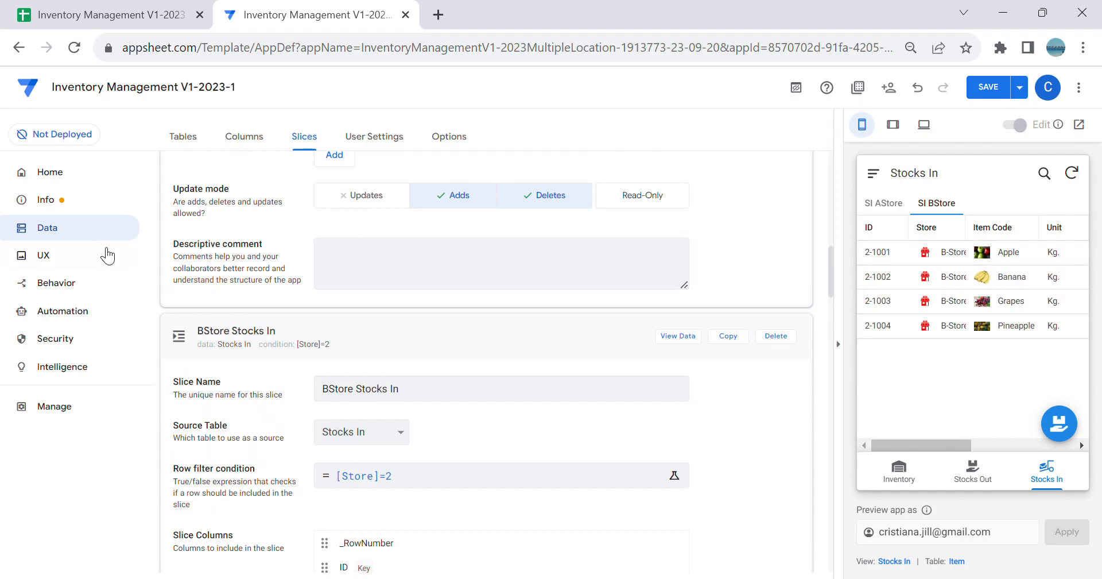
Step: Search the app's views for "bstore" and examine the data sources of the matching menu and ref views
left_click(86, 257)
scroll(459, 425, "down", 1)
scroll(473, 424, "up", 4)
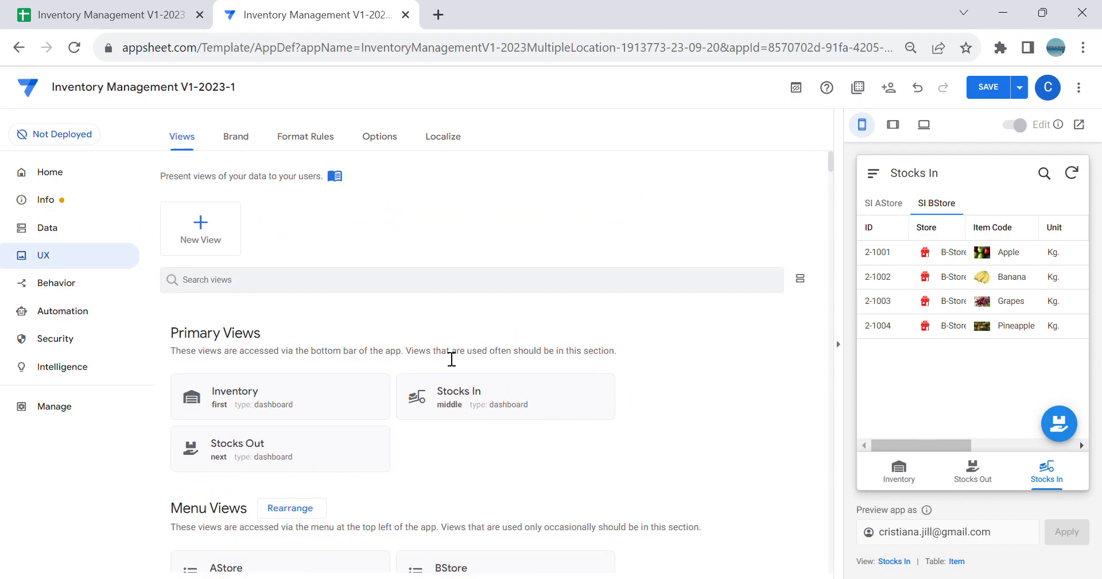
left_click(361, 289)
type("bstore")
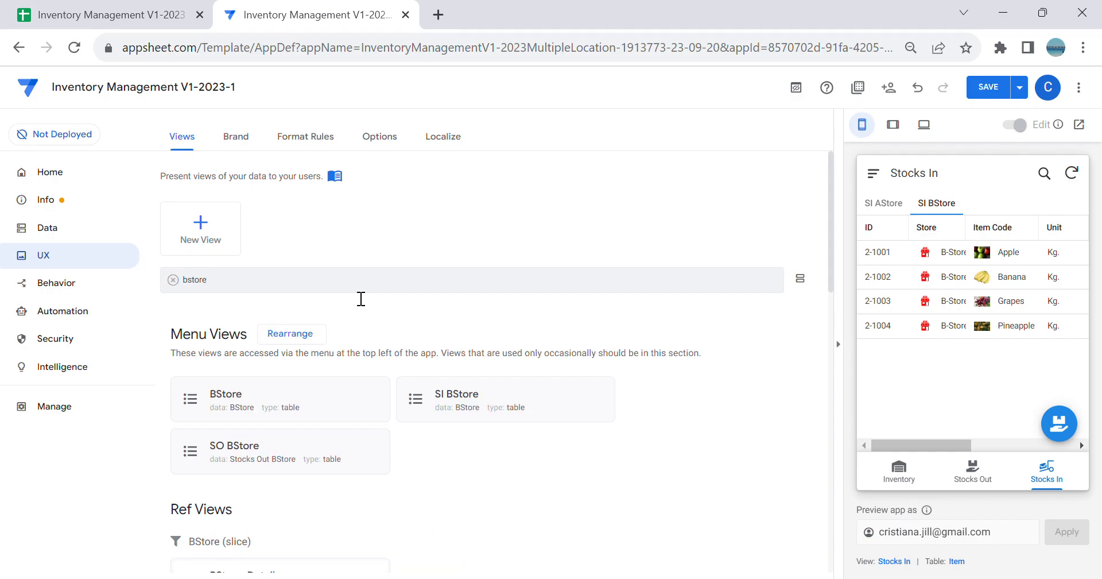
scroll(480, 317, "down", 2)
left_click(492, 457)
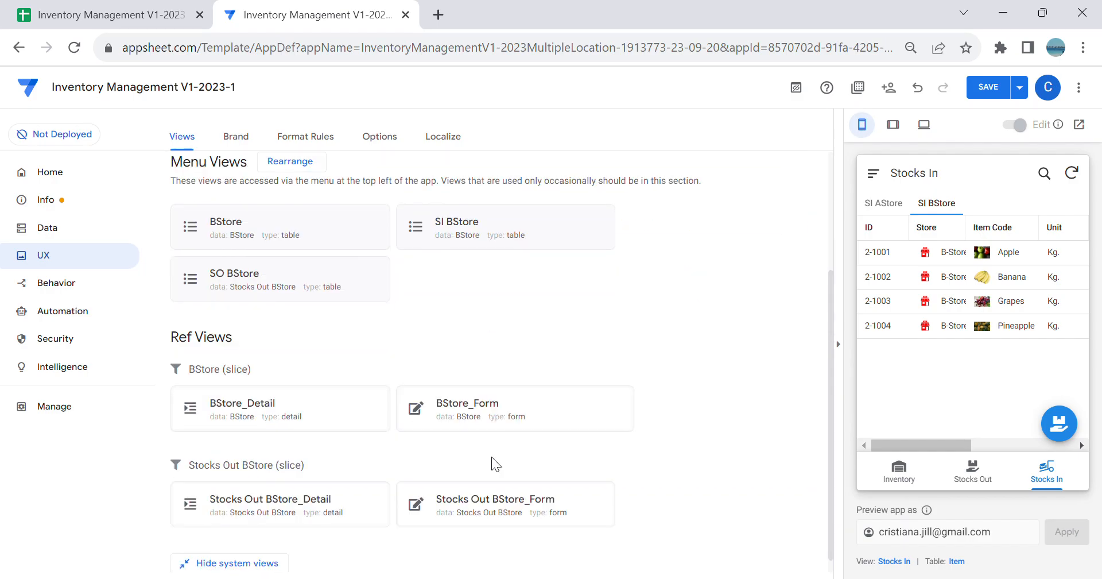
scroll(477, 428, "down", 1)
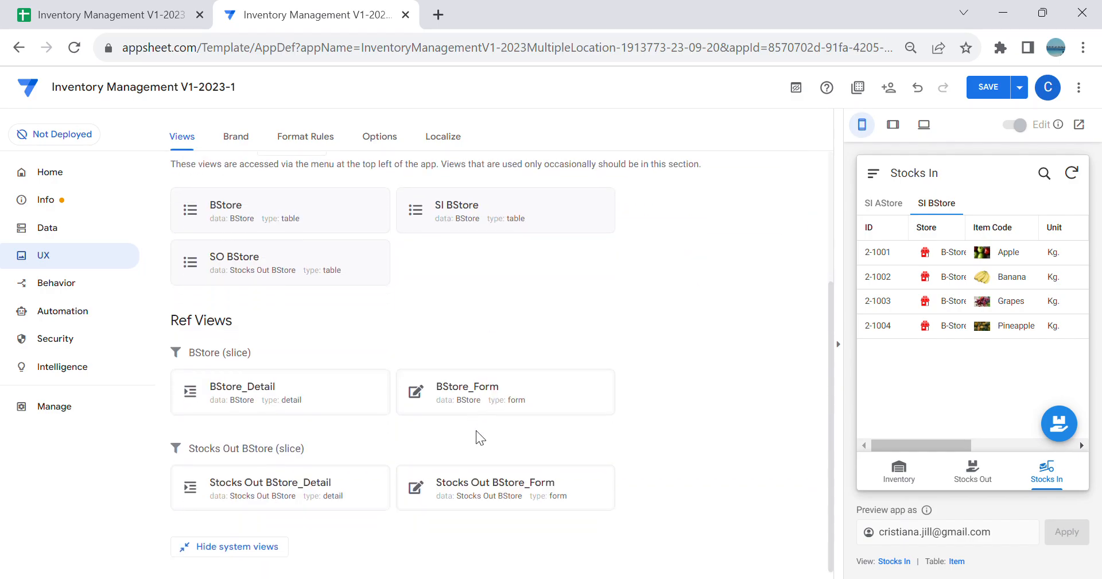
scroll(480, 438, "up", 1)
Step: Open the BStore slice behind the SI BStore view in the tablet preview and set its source table to Stocks In
left_click(893, 125)
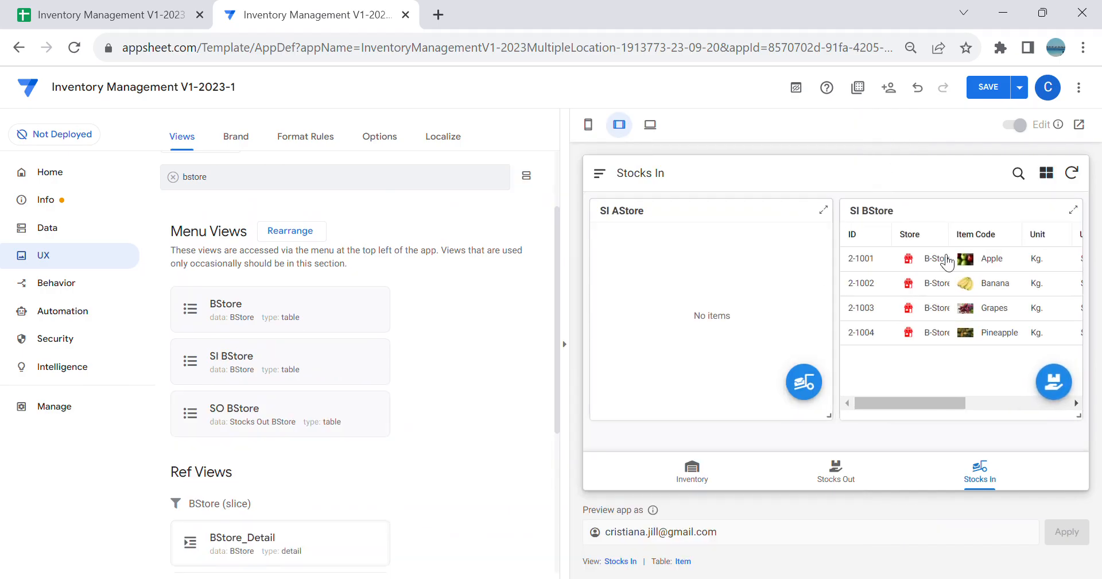
left_click(1072, 209)
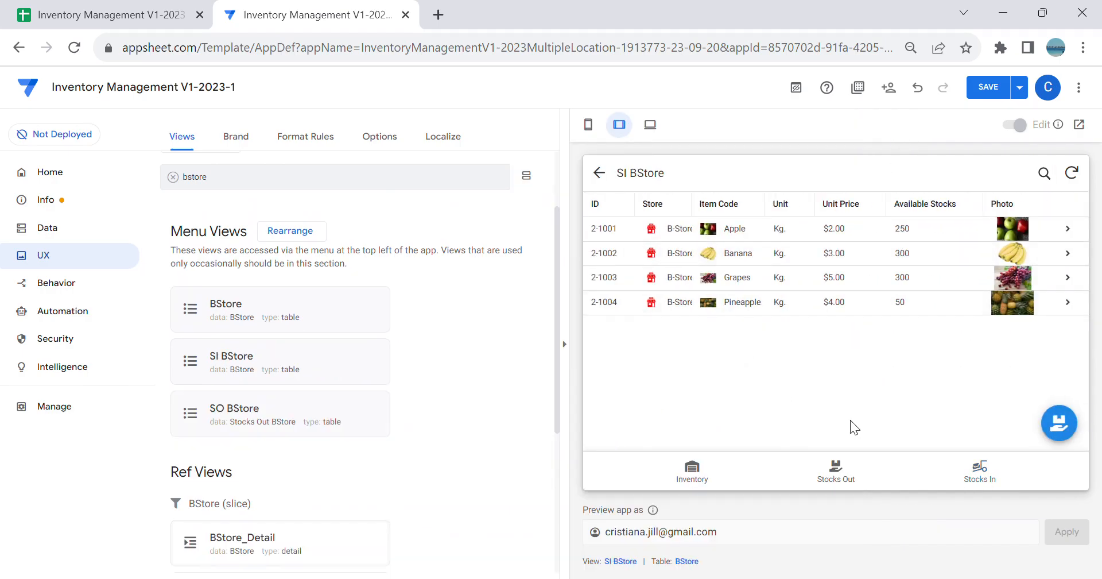
left_click(686, 561)
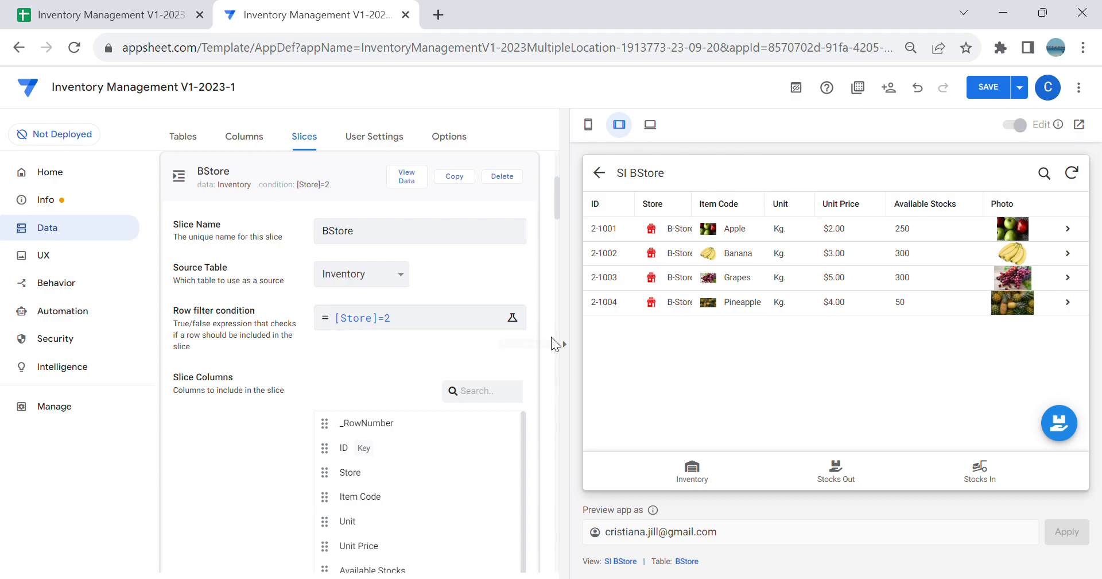
left_click(385, 277)
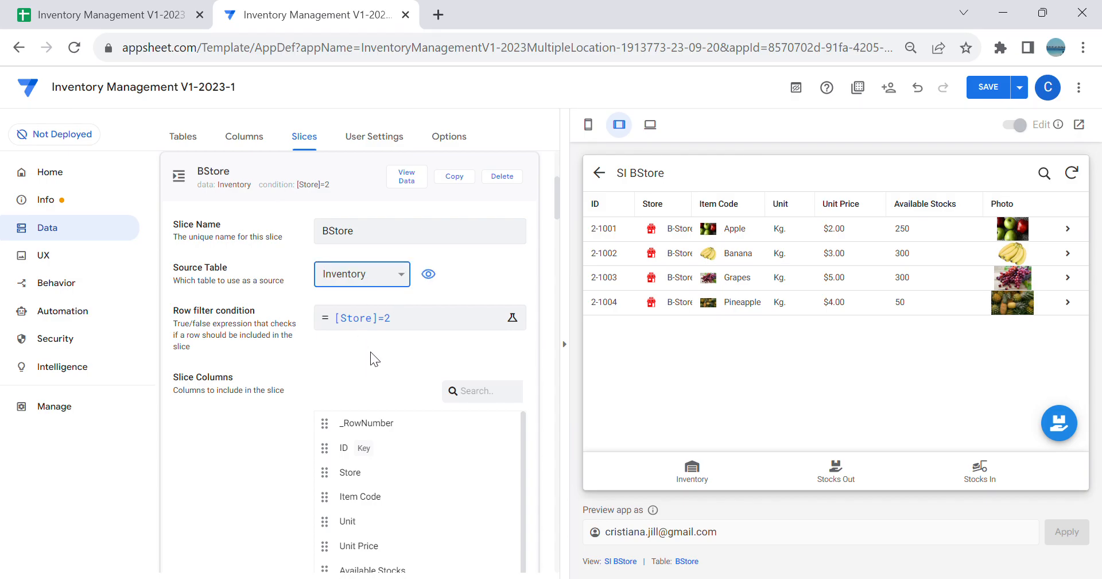
left_click(377, 322)
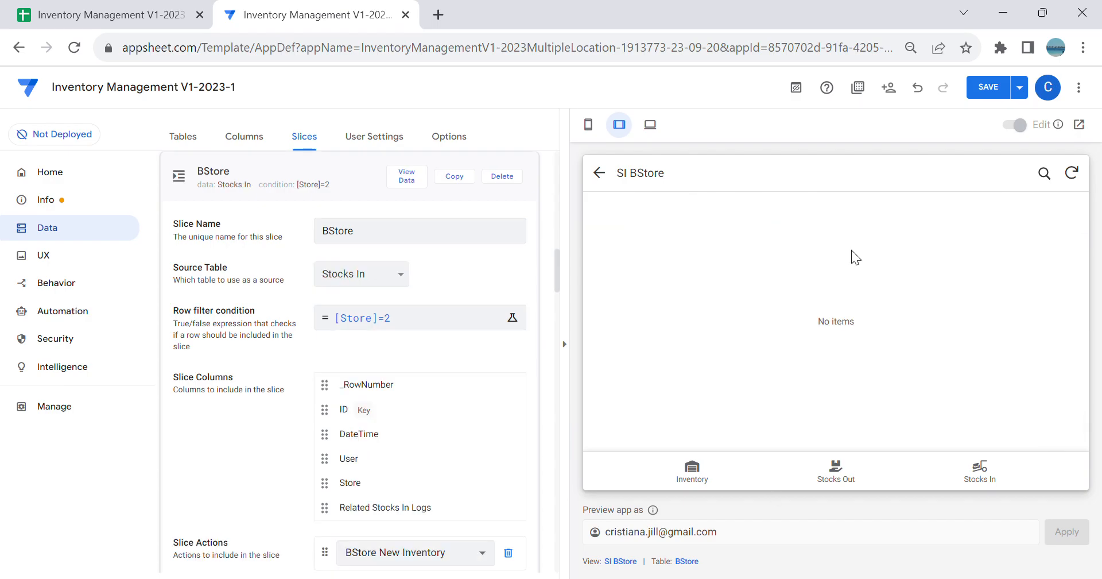
Step: Check the Stocks In and Stocks Out dashboards in the phone preview and save the app
left_click(588, 124)
left_click(1031, 479)
left_click(900, 208)
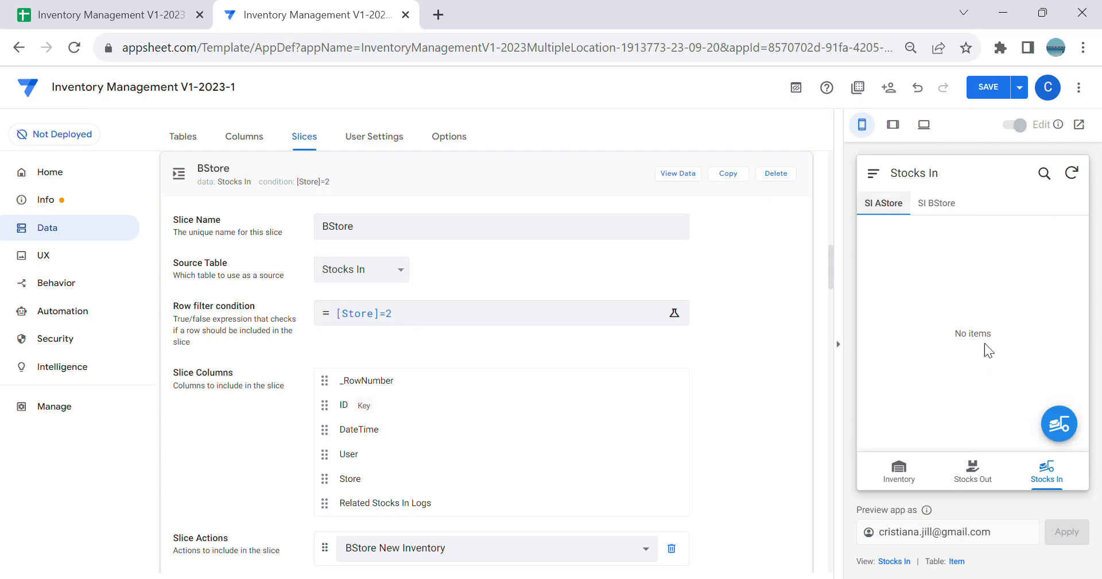
left_click(984, 467)
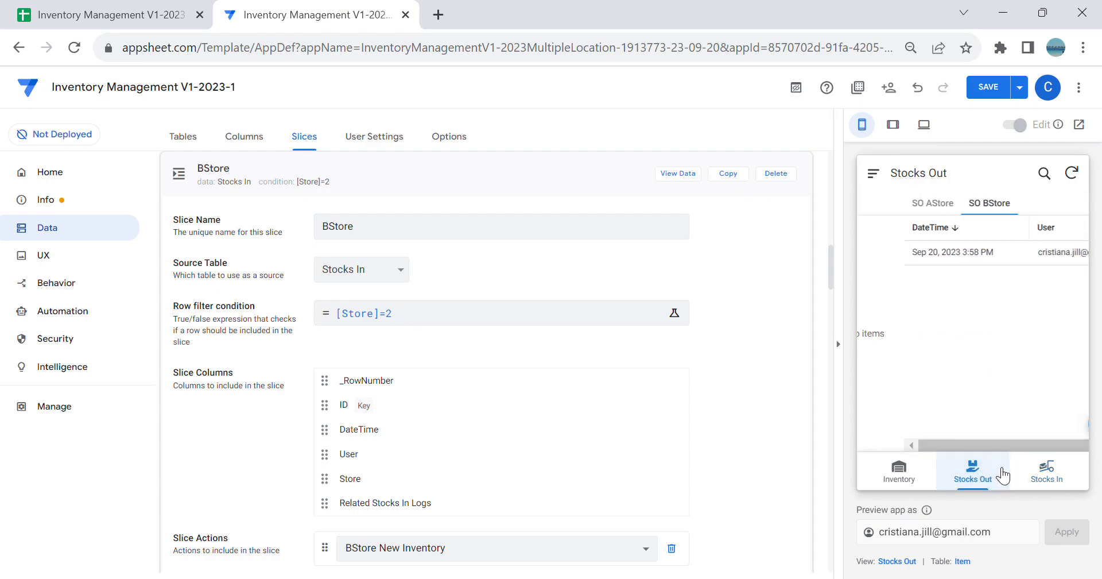
left_click(990, 91)
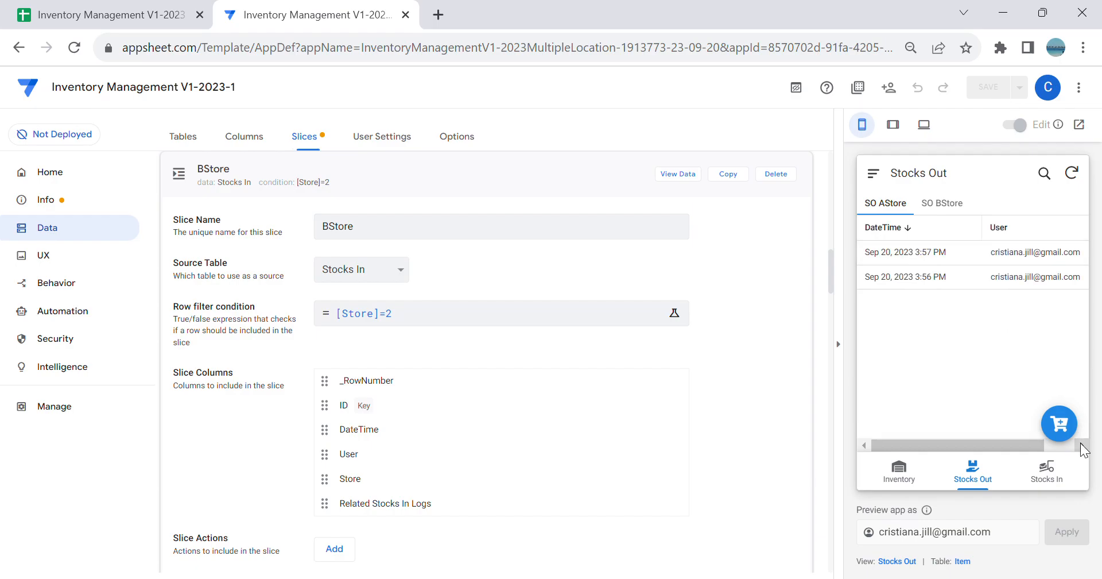
Step: Open a New Stocks In form from the SI AStore view in the preview and check its fields
left_click(1062, 467)
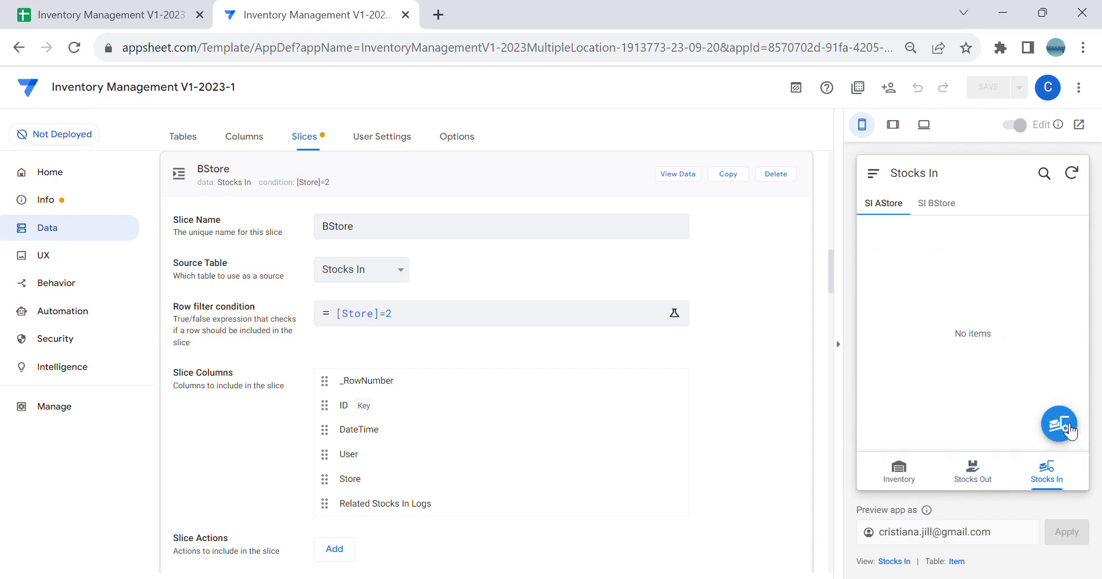
left_click(1059, 424)
scroll(1000, 353, "down", 3)
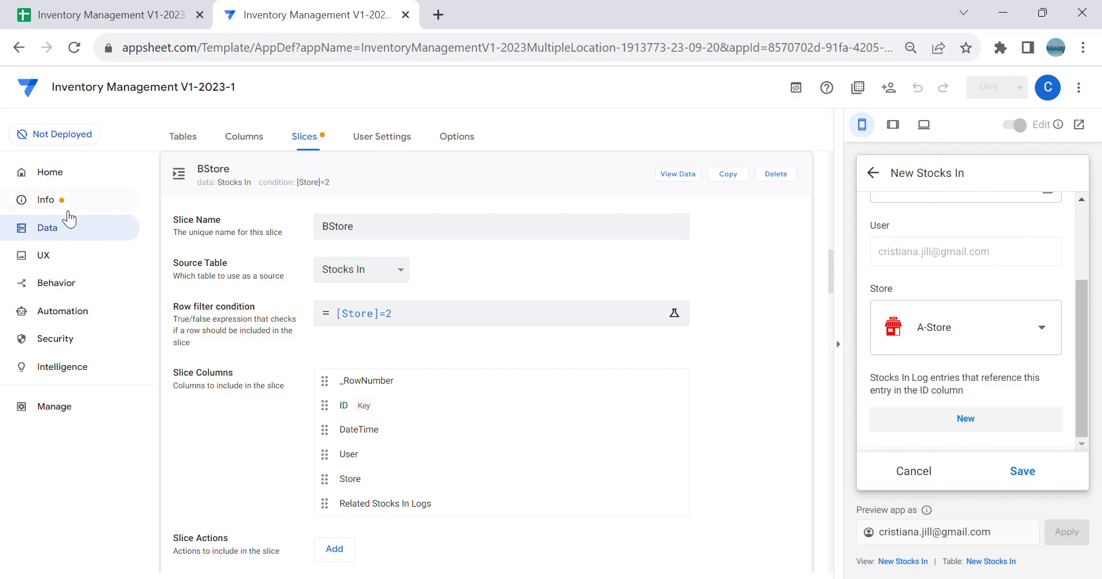
Step: Open the Related Stocks In Logs column of the Stocks In table and clear its description expression
left_click(46, 235)
scroll(502, 412, "down", 2)
left_click(461, 478)
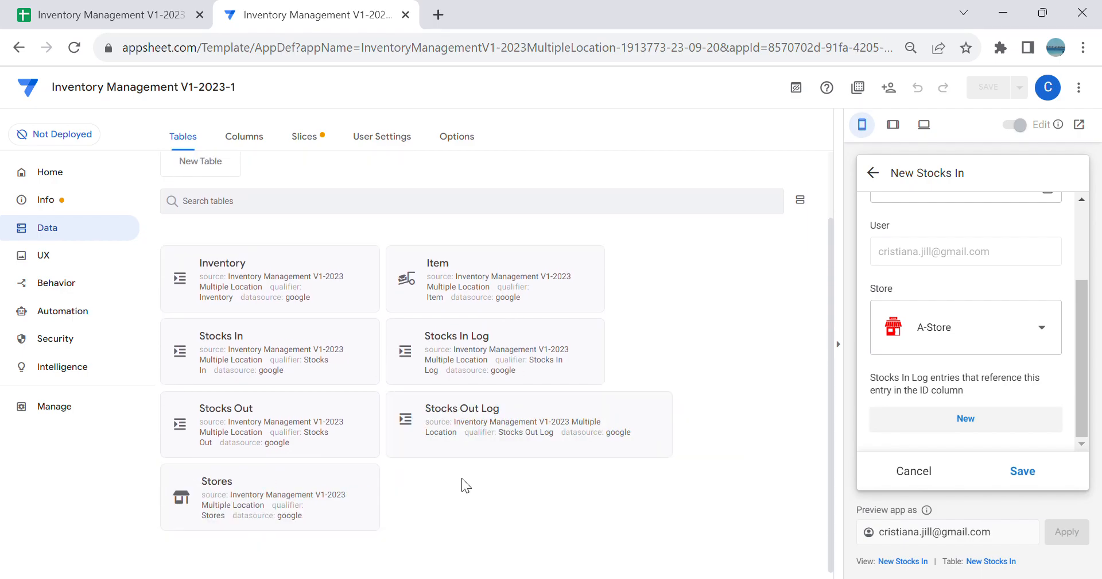
left_click(245, 366)
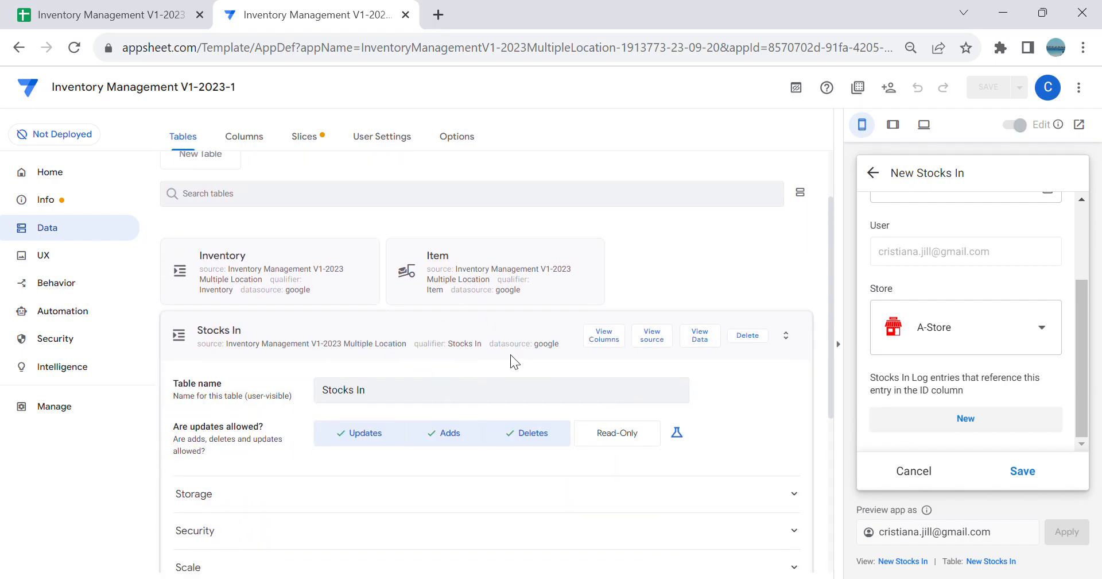
left_click(605, 181)
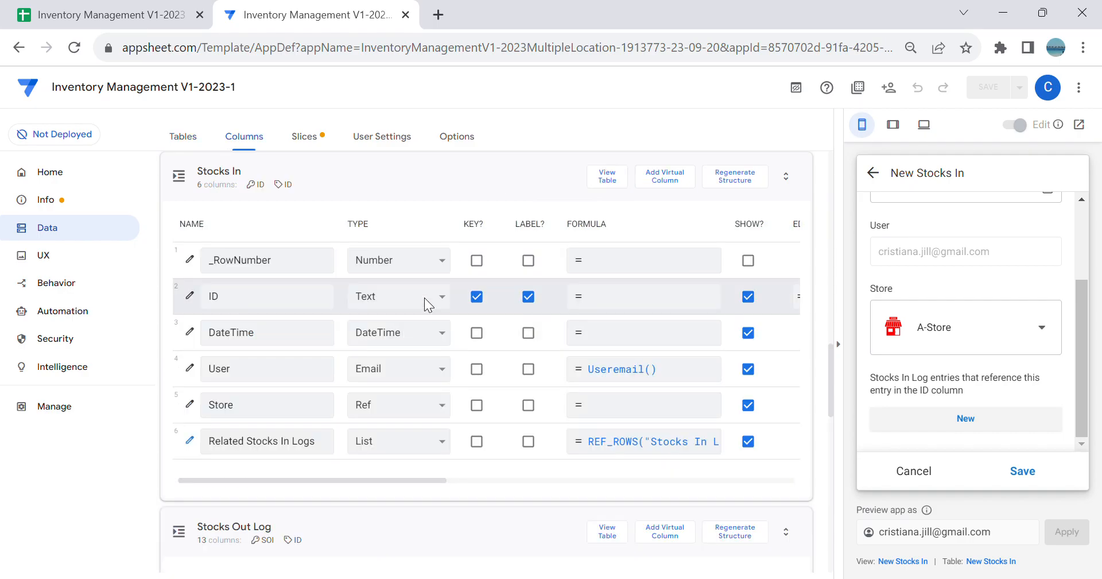
scroll(425, 299, "down", 3)
left_click(190, 268)
scroll(463, 450, "down", 5)
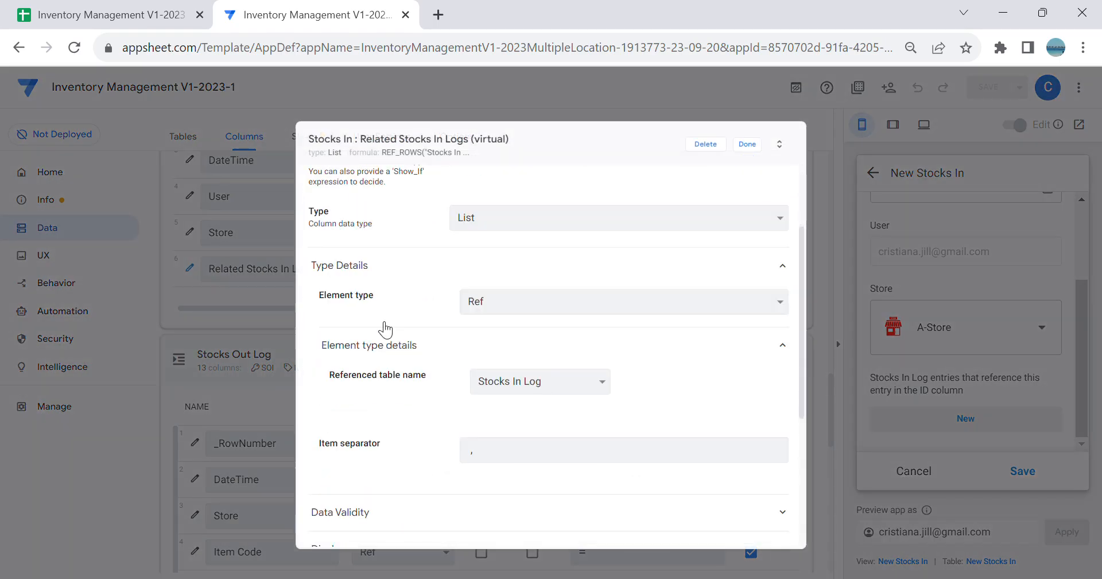
left_click(518, 453)
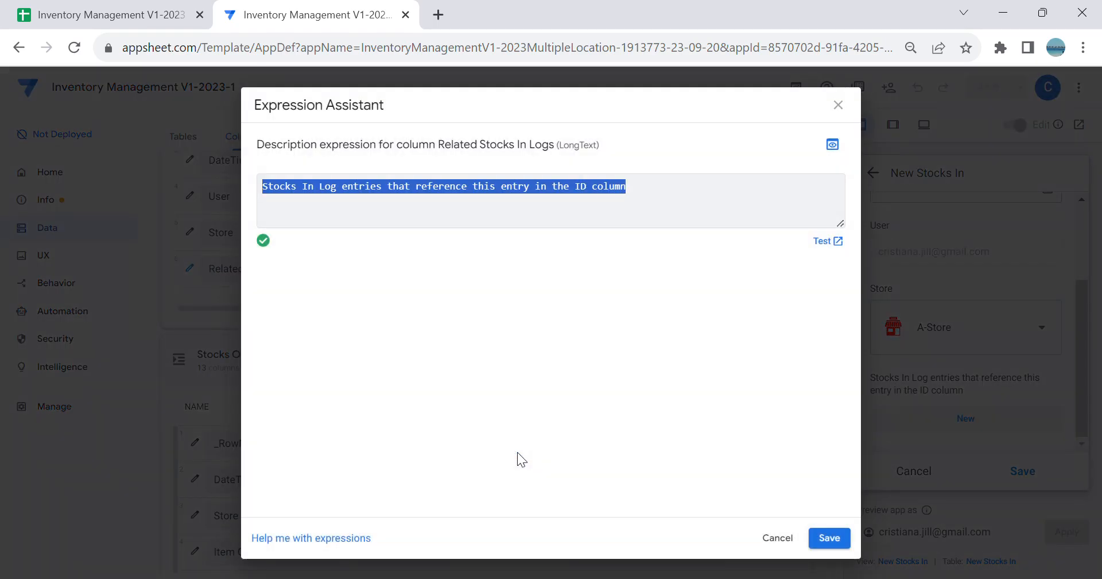
key("BackSpace")
left_click(842, 538)
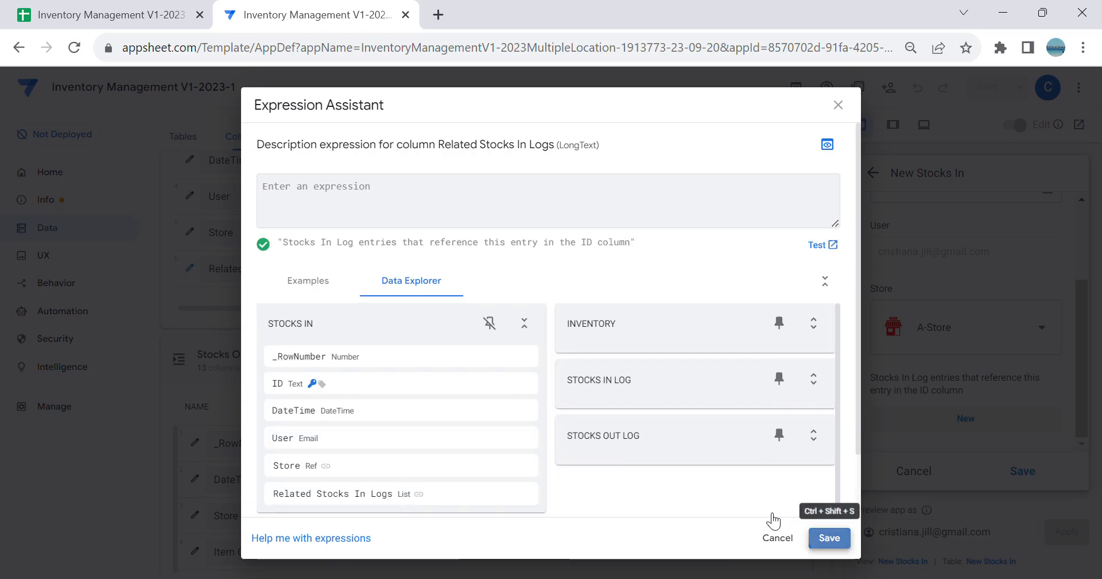
Step: Set the display name of the Related Stocks In Logs column to "Stocks In" and close the column settings
left_click(527, 394)
type("\"\"")
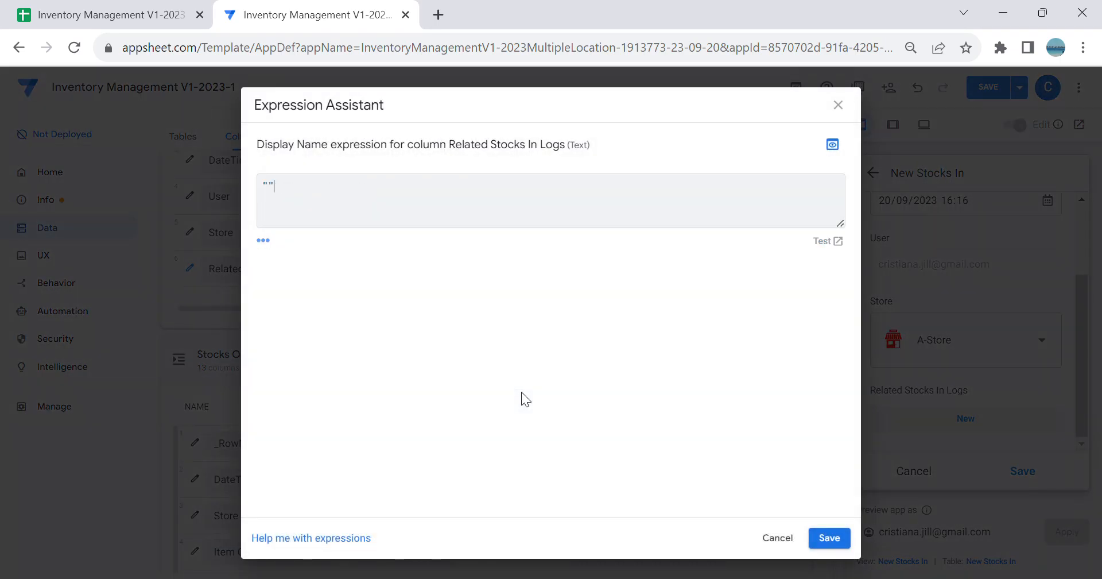
type("Stocks In")
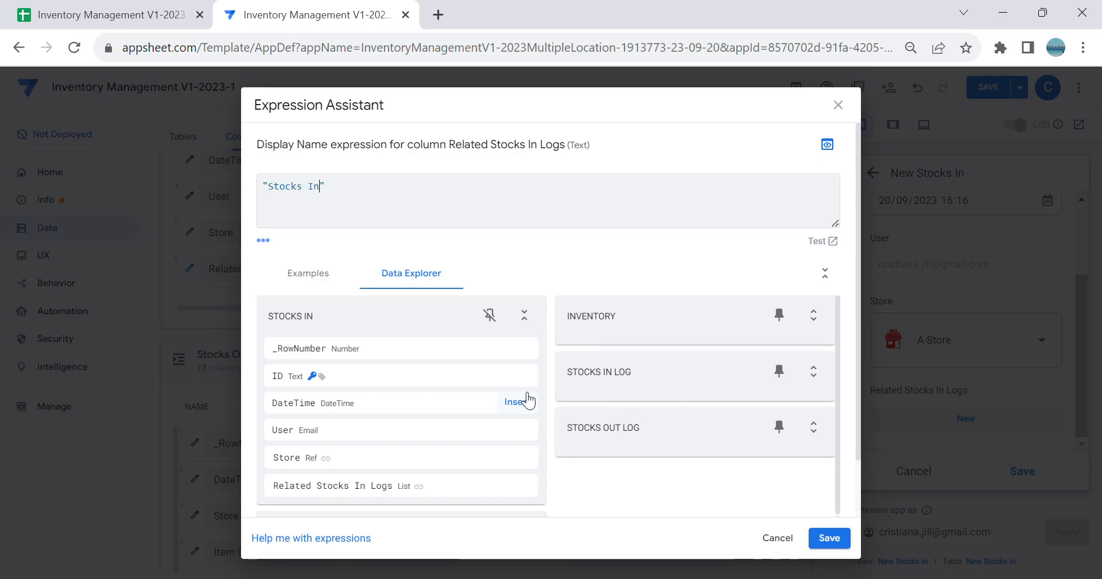
left_click(829, 538)
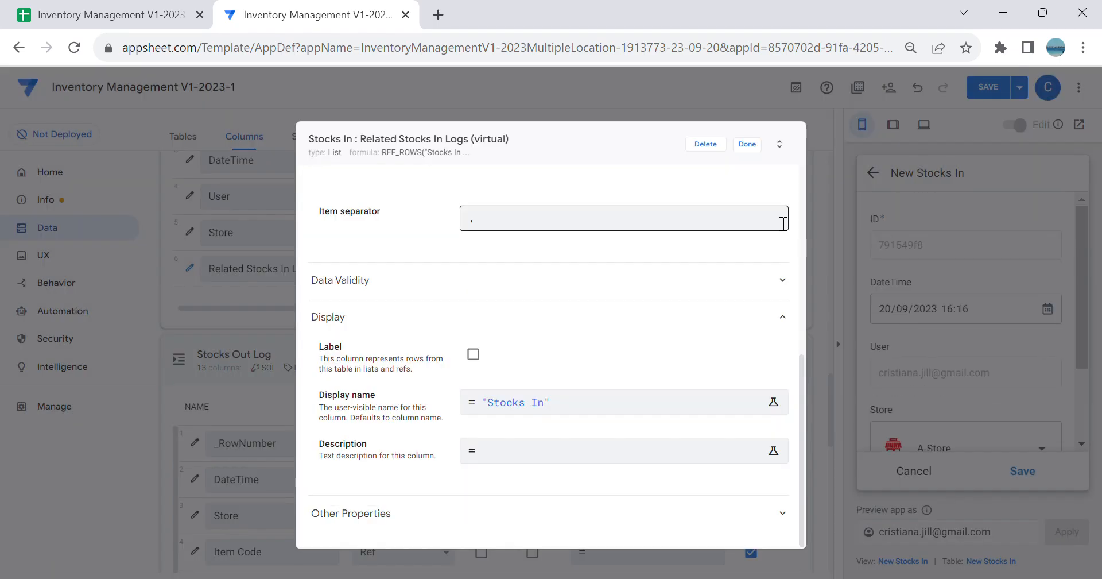
left_click(747, 144)
Step: Start a related log entry in the New Stocks In form preview and examine its Item Code choices and remaining fields
scroll(941, 327, "down", 2)
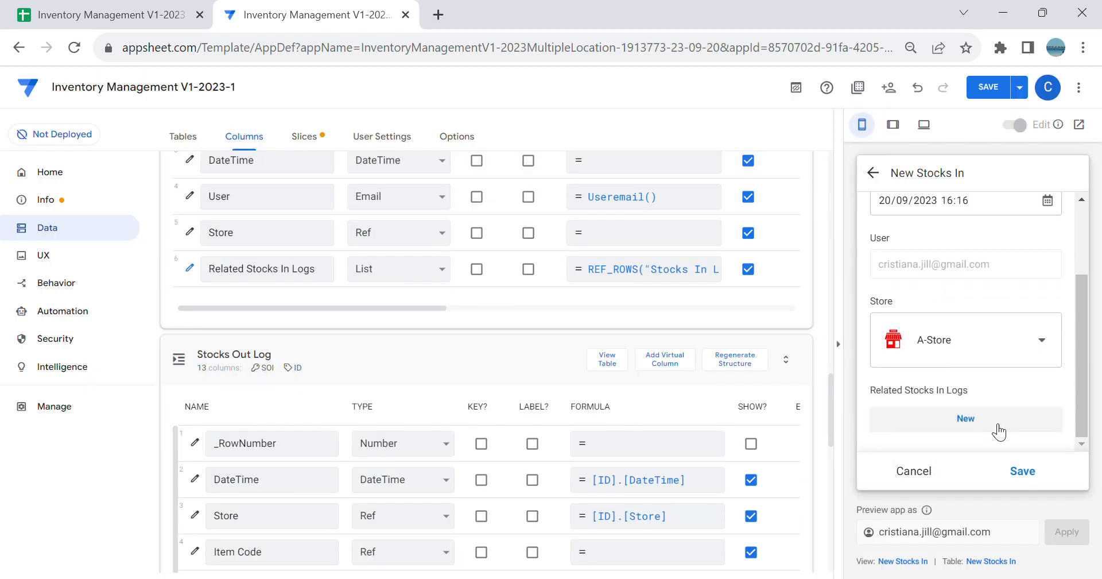
left_click(989, 401)
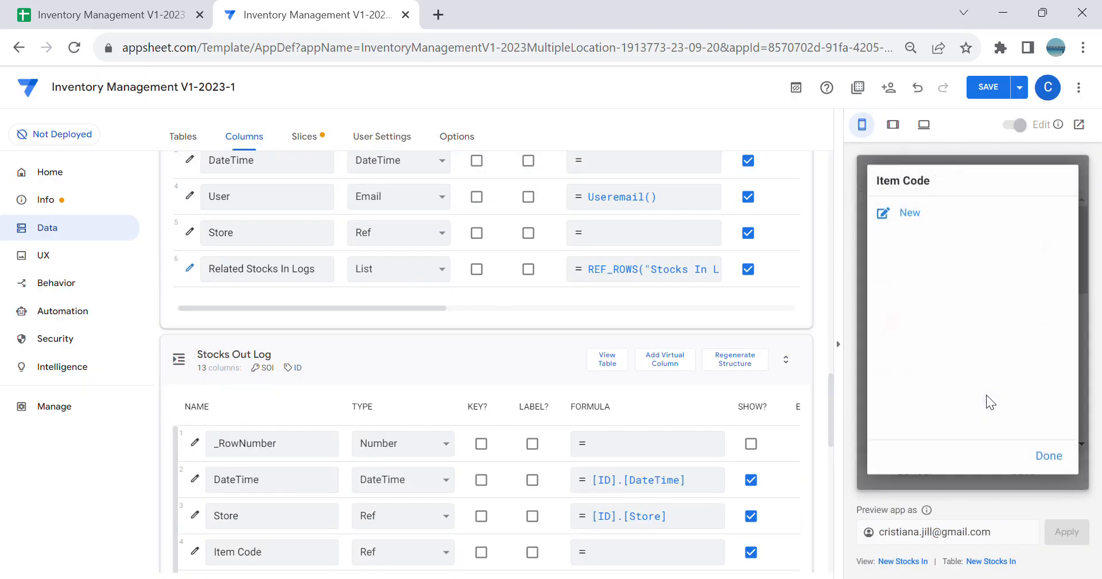
left_click(1036, 451)
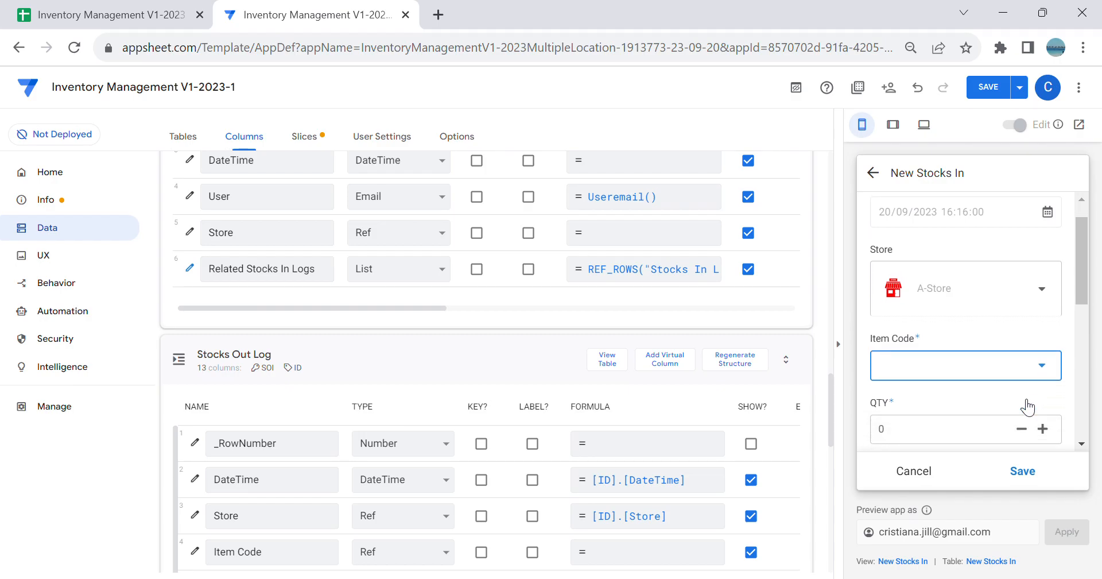
scroll(1028, 407, "down", 1)
left_click(994, 311)
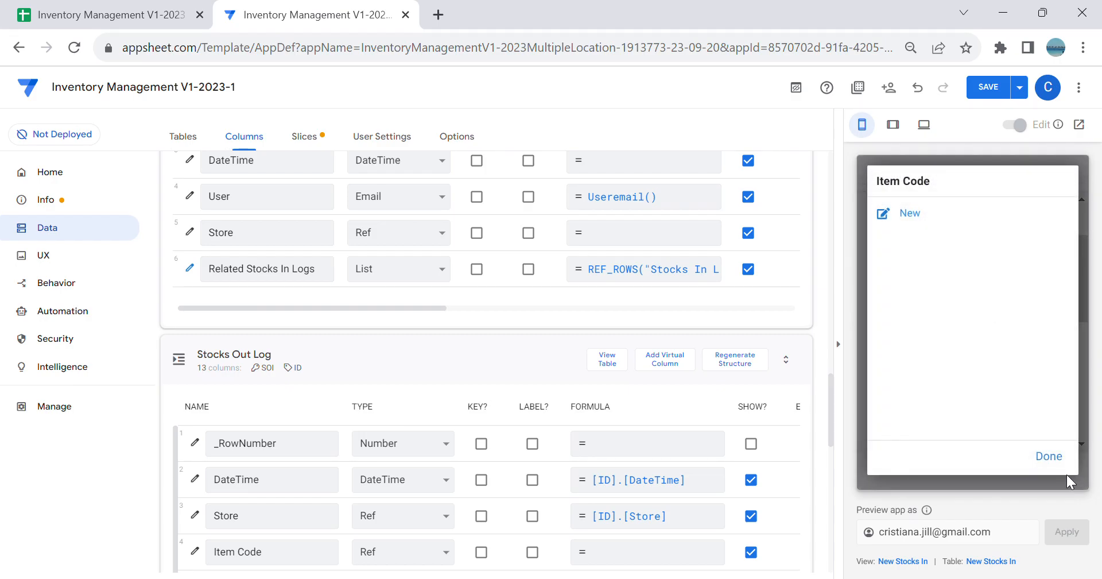
left_click(1039, 456)
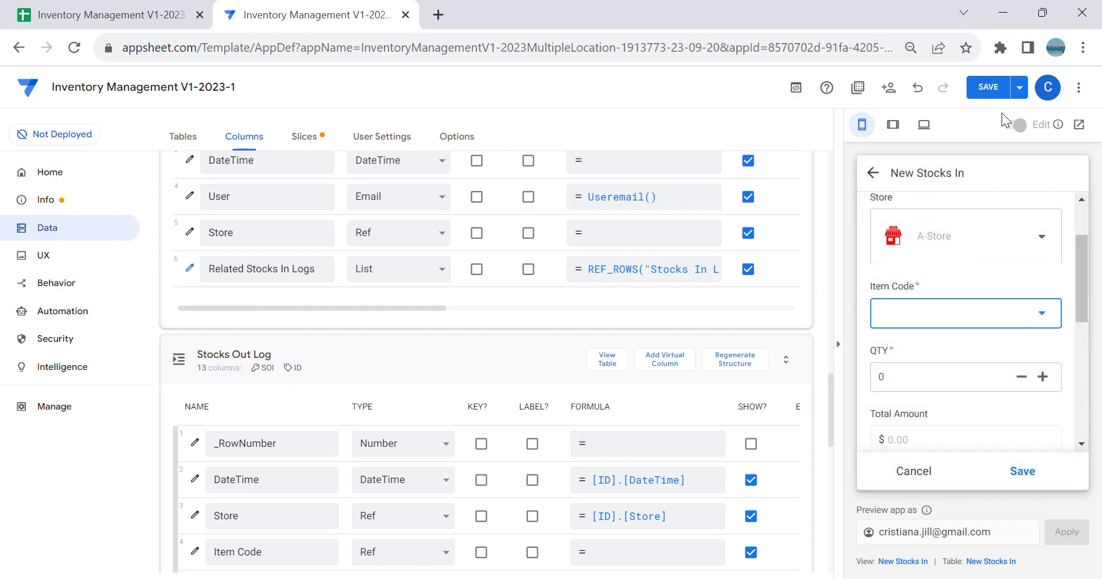
scroll(1027, 304, "down", 6)
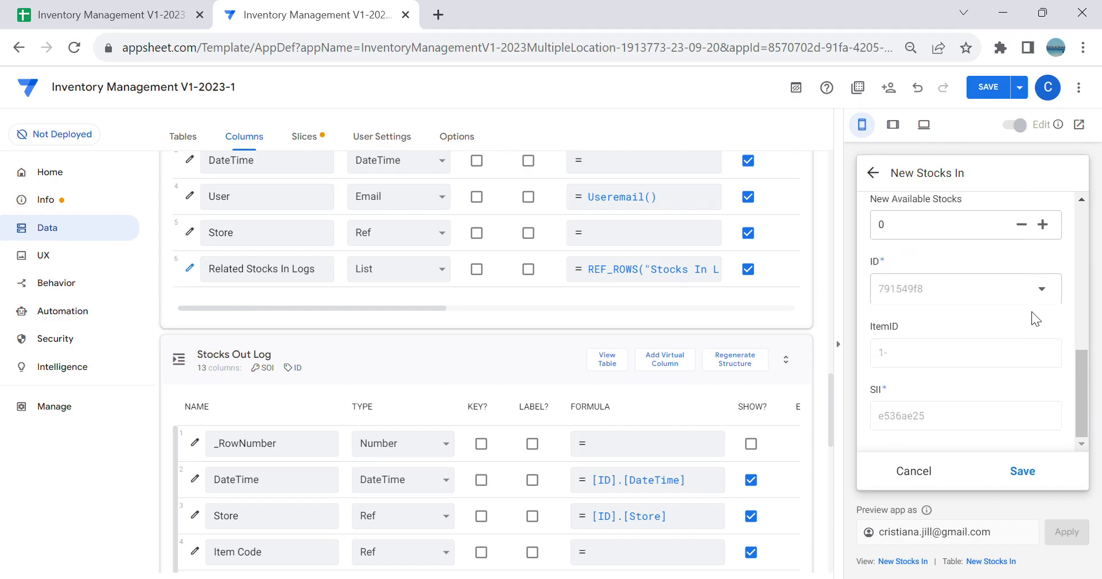
scroll(1031, 311, "up", 5)
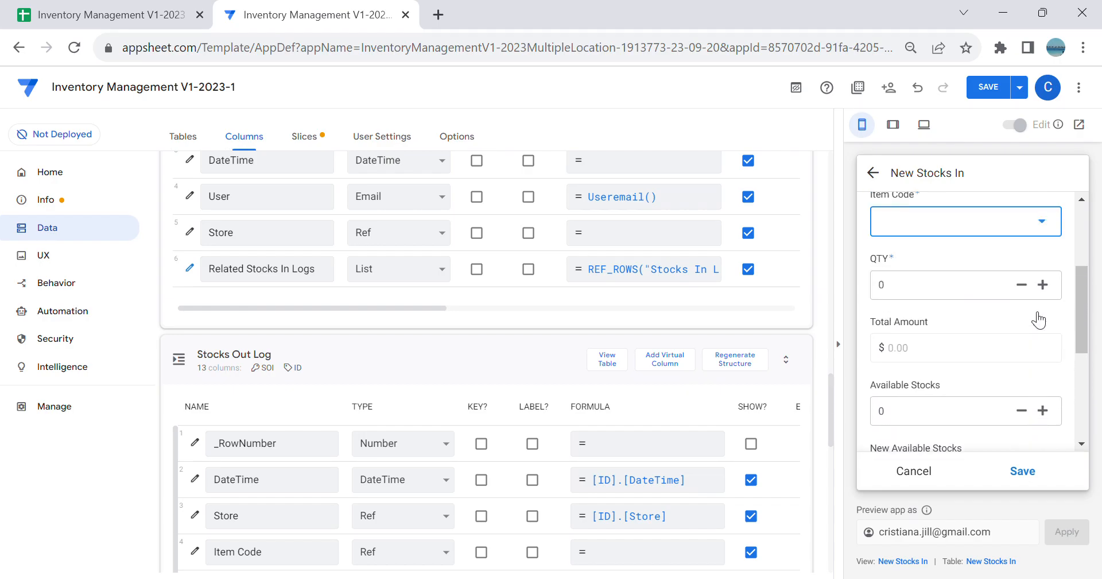
scroll(1031, 311, "up", 2)
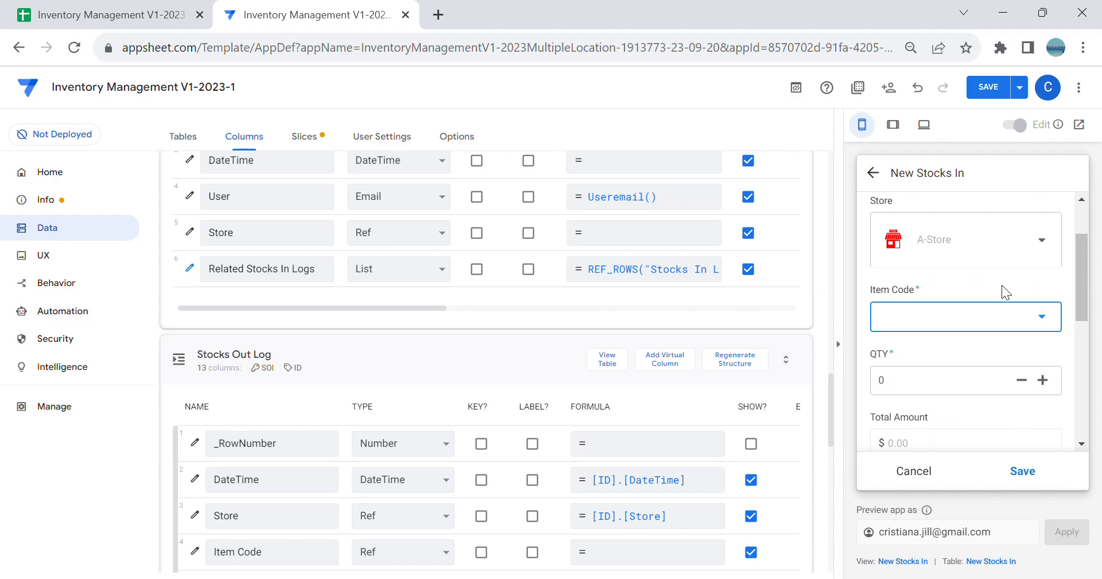
Step: Save the app and check the Item Code choices of a new log entry in the previewed New Stocks In form
left_click(994, 89)
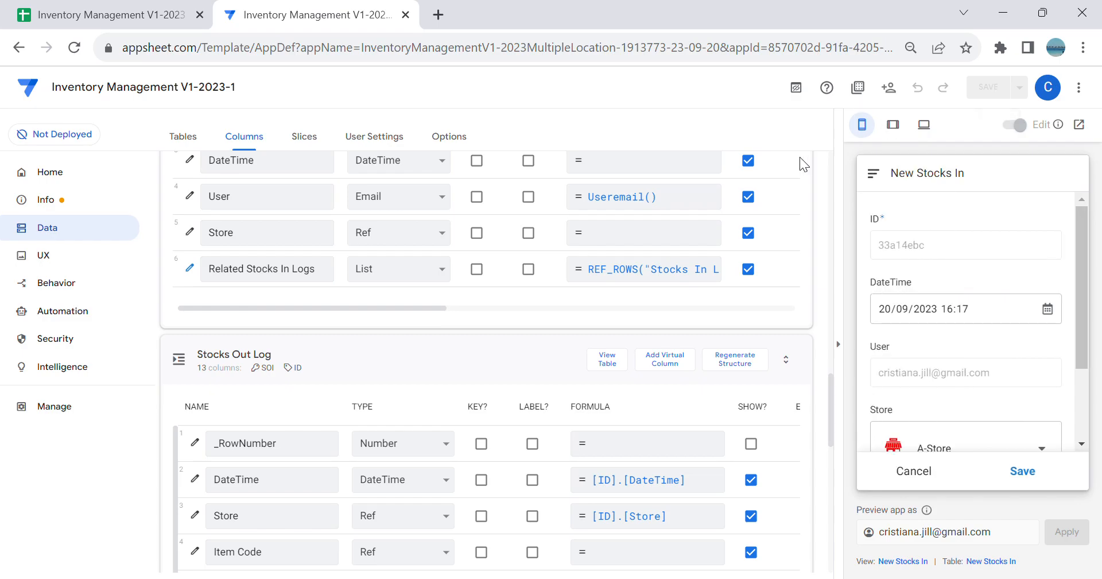
left_click(914, 470)
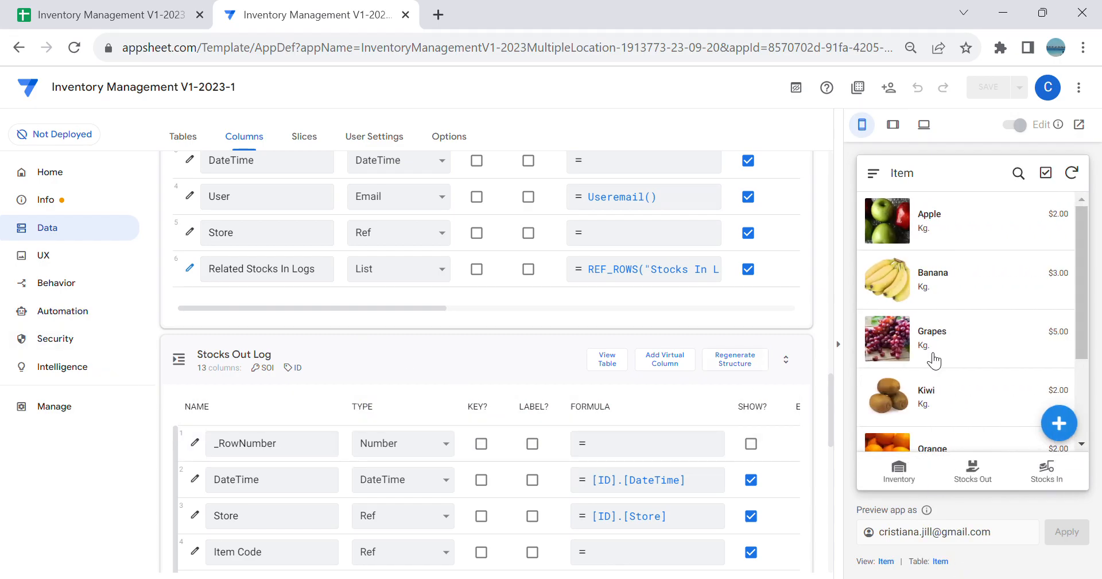
left_click(1046, 472)
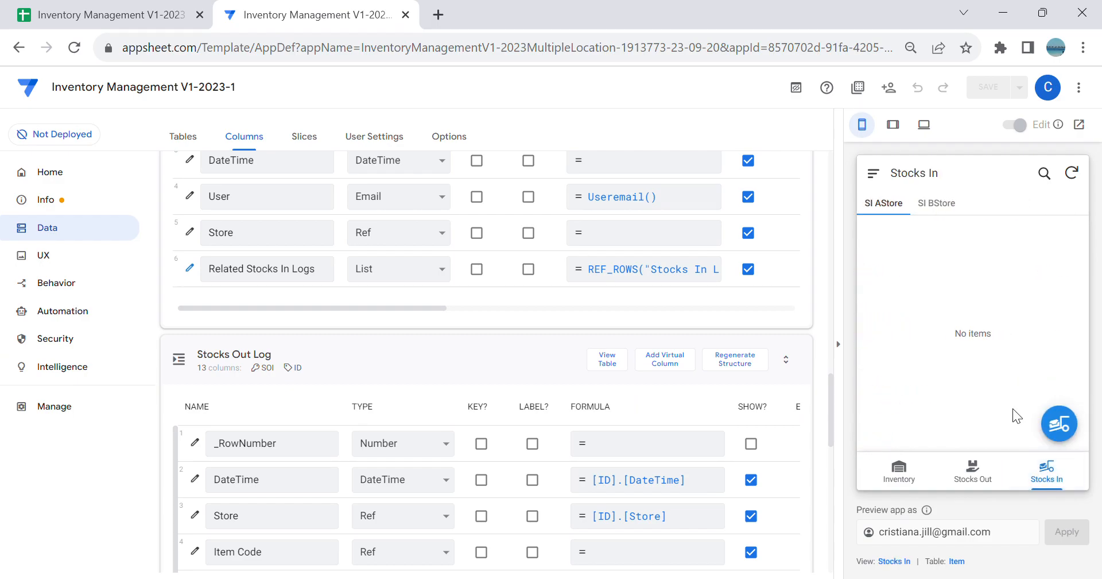
left_click(1058, 423)
scroll(1039, 405, "down", 3)
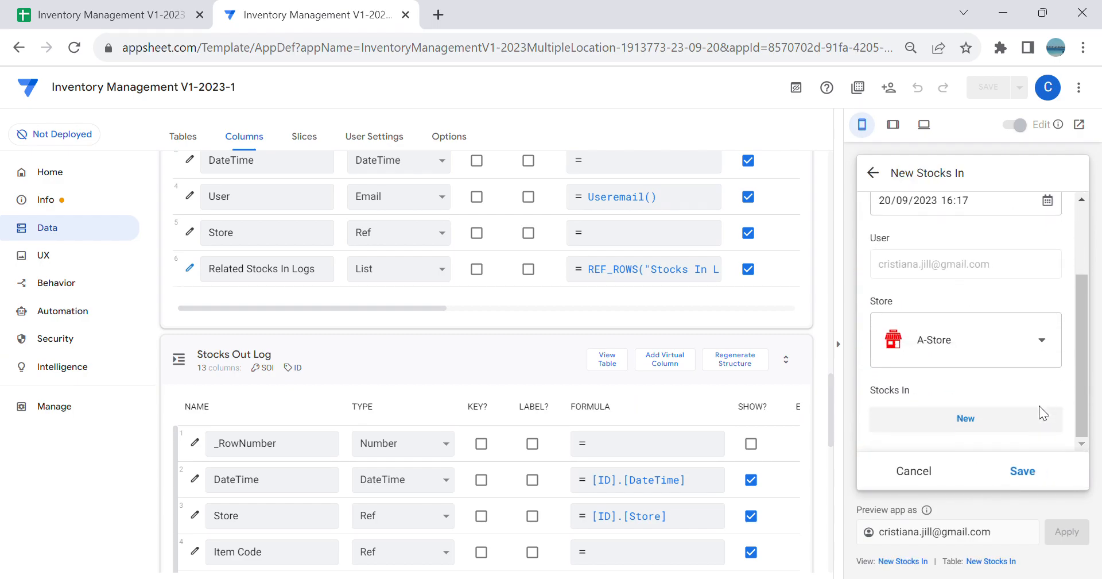
left_click(1025, 418)
left_click(994, 398)
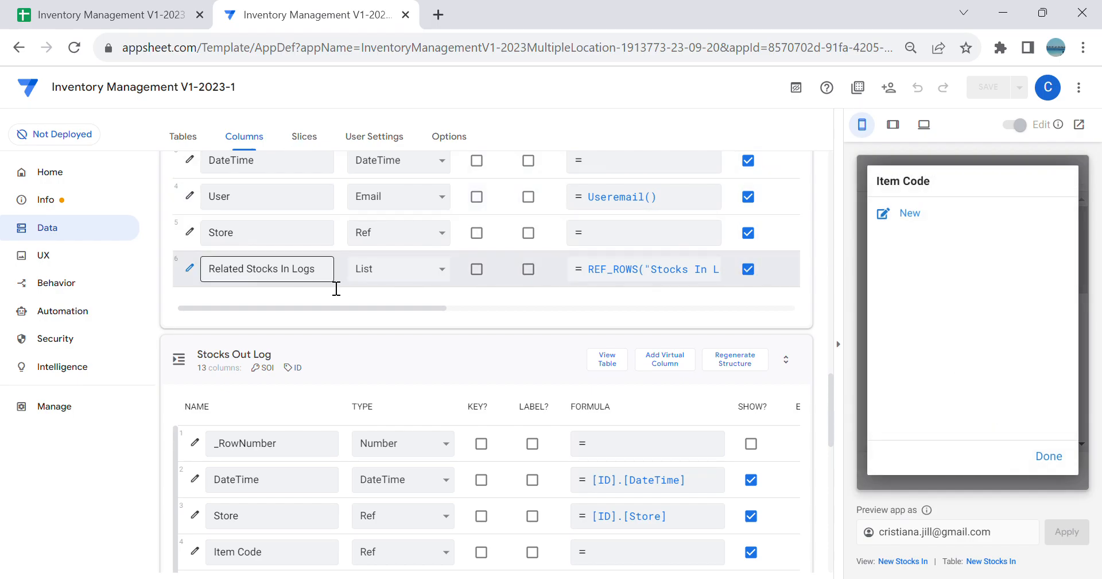
Step: Remove the opening And( from the Valid If formula of the Item Code column in the Stocks In Log table
scroll(514, 277, "up", 4)
scroll(514, 277, "up", 6)
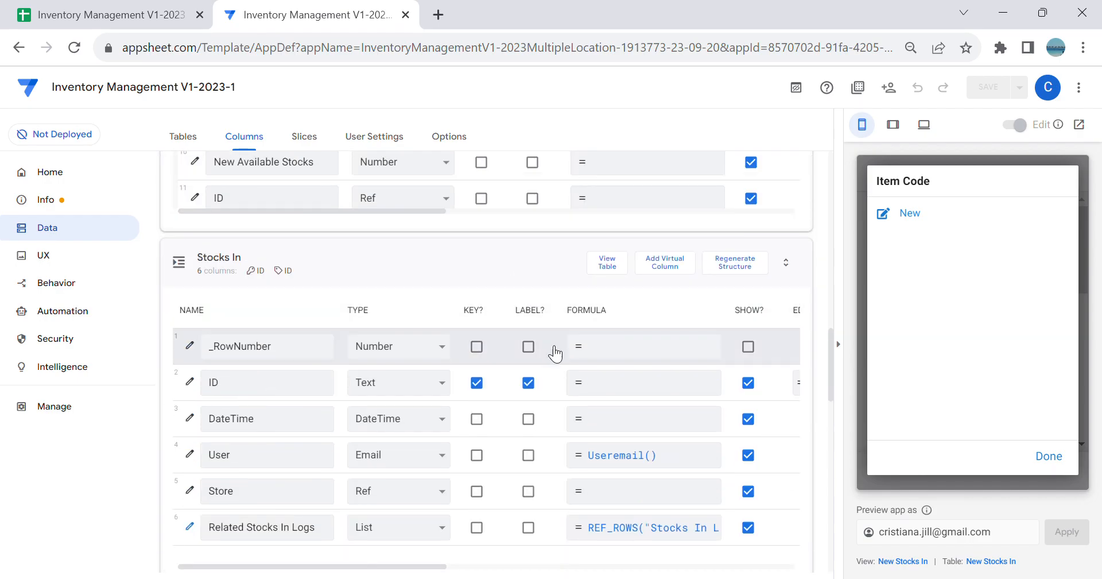
scroll(354, 330, "up", 2)
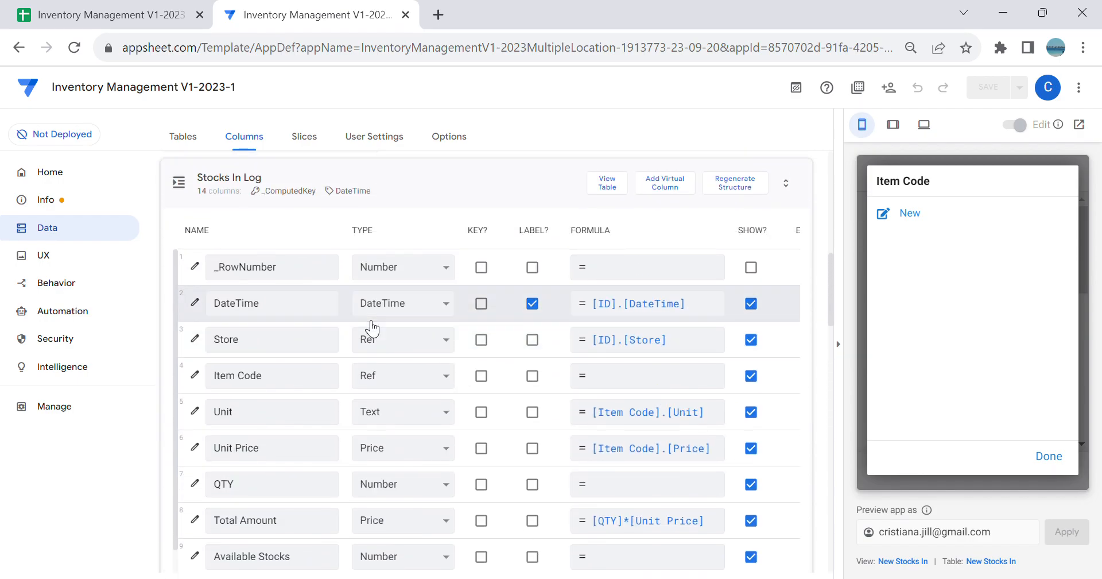
left_click(195, 374)
scroll(504, 399, "down", 4)
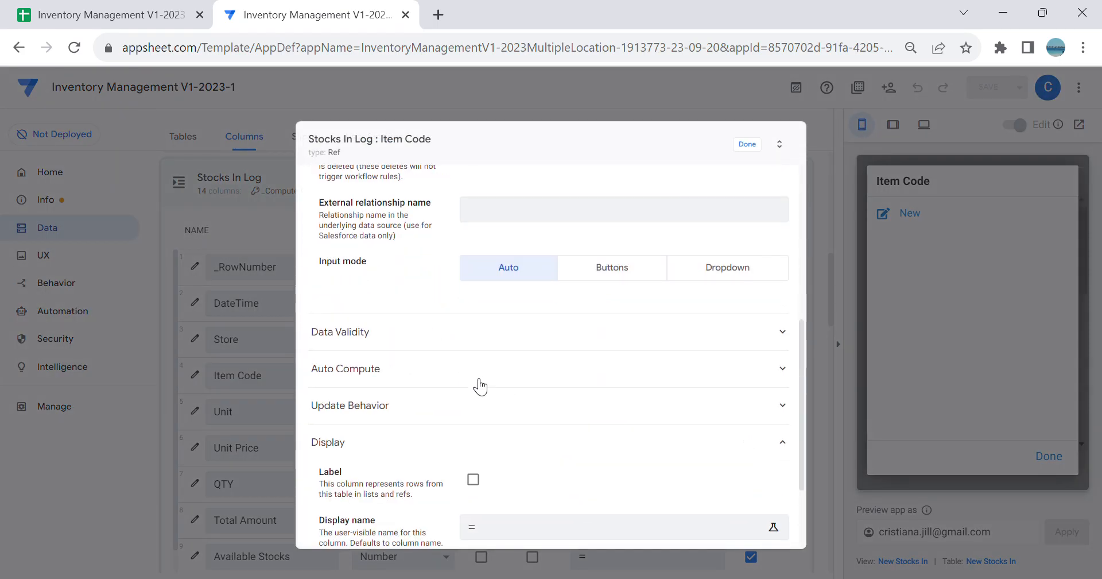
left_click(458, 332)
left_click(535, 358)
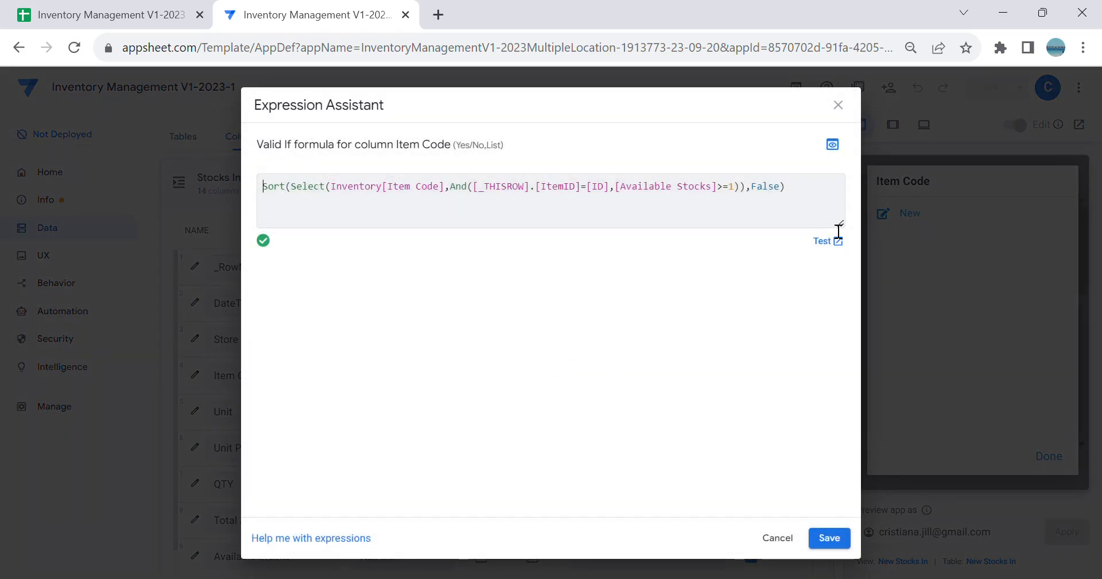
left_click_drag(836, 227, 836, 291)
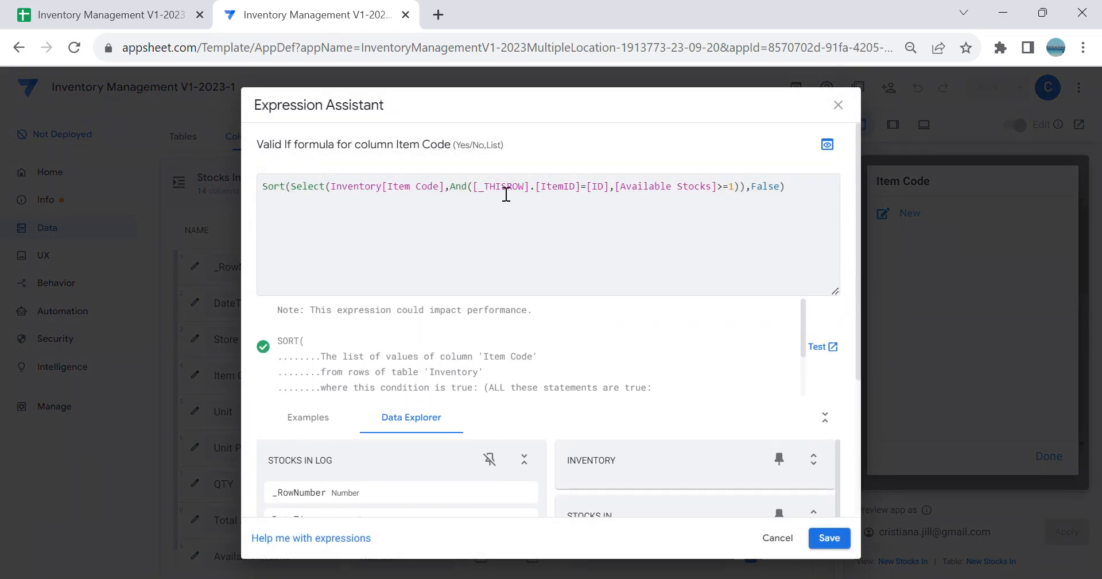
left_click(476, 191)
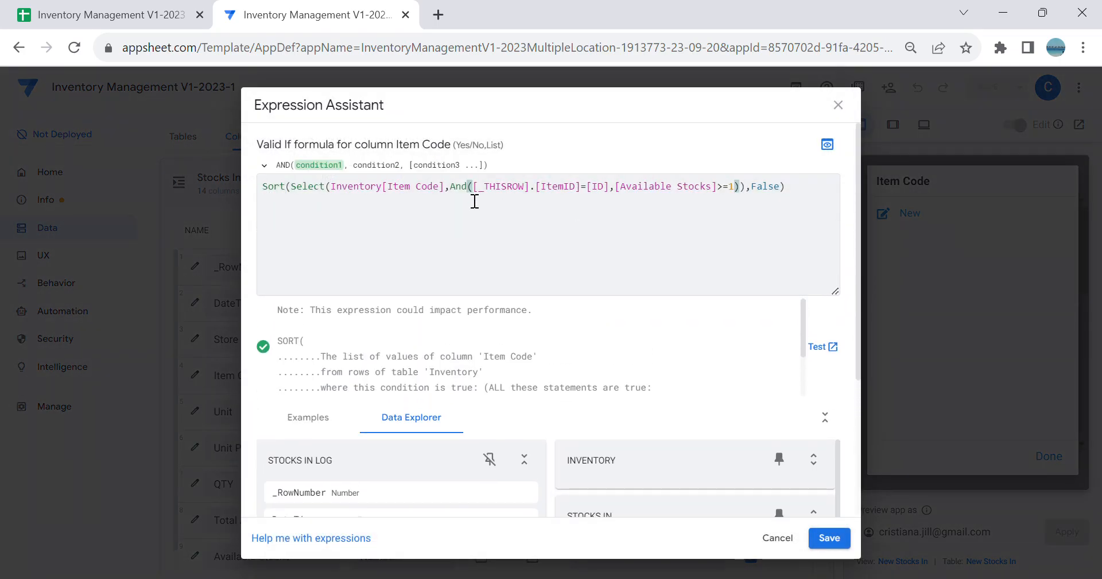
key("BackSpace")
key("BackSpace")
key("BackSpace")
key("BackSpace")
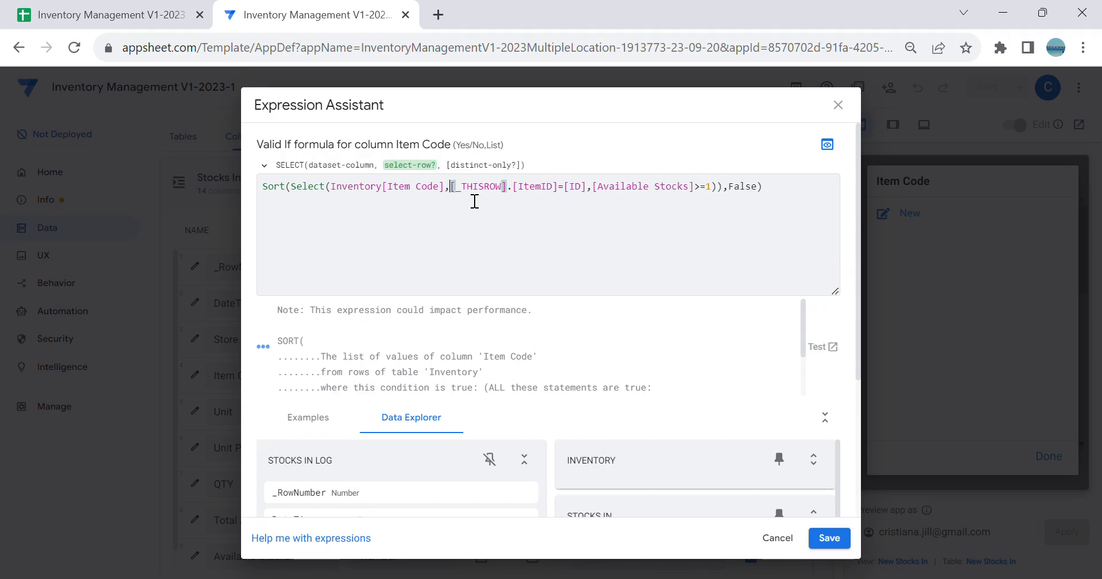
Step: Reduce the formula to Sort(Select(Inventory[Item Code],[_THISROW].[ItemID]=[ID]),False) by deleting the Available Stocks condition, and save the app
left_click(792, 189)
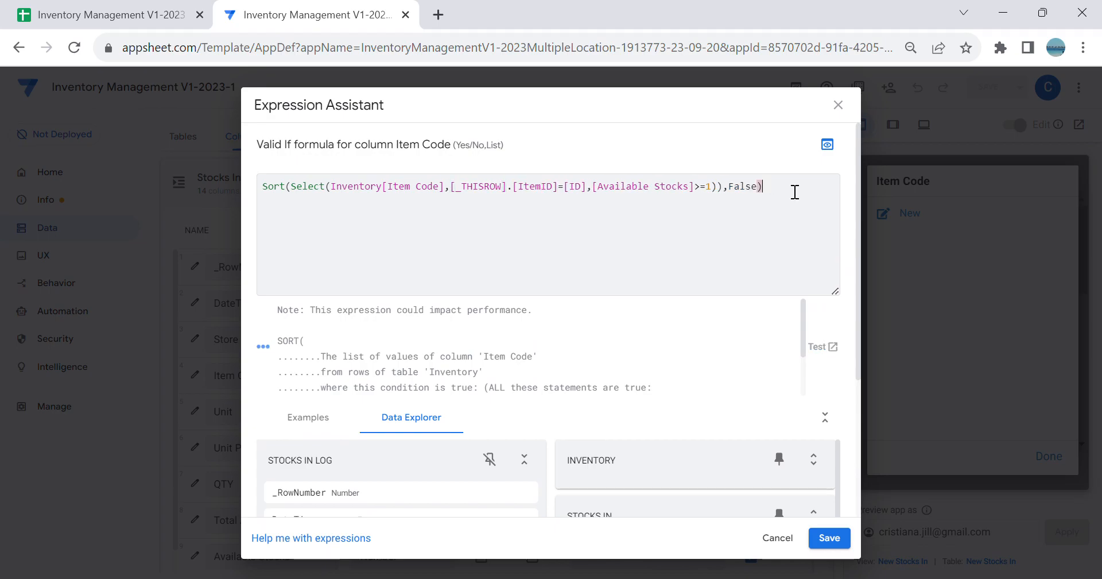
left_click(720, 191)
key("BackSpace")
key("BackSpace")
key("BackSpace")
key("BackSpace")
key("BackSpace")
key("BackSpace")
key("BackSpace")
key("BackSpace")
key("BackSpace")
key("BackSpace")
key("BackSpace")
key("BackSpace")
key("BackSpace")
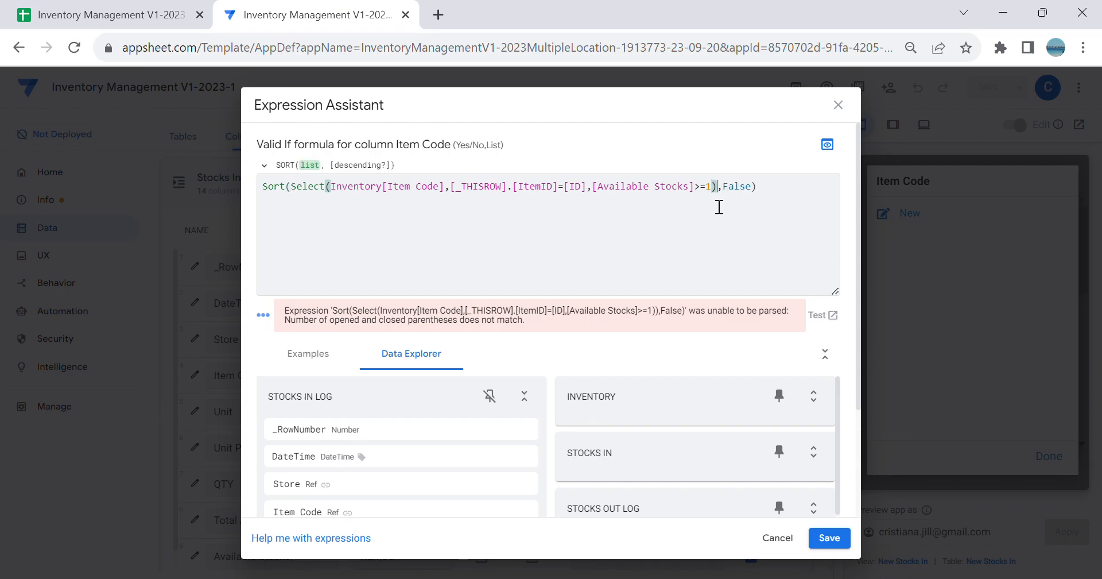
key("BackSpace")
key("BackSpace")
key("BackSpace")
key("BackSpace")
key("BackSpace")
key("BackSpace")
key("BackSpace")
key("BackSpace")
key("BackSpace")
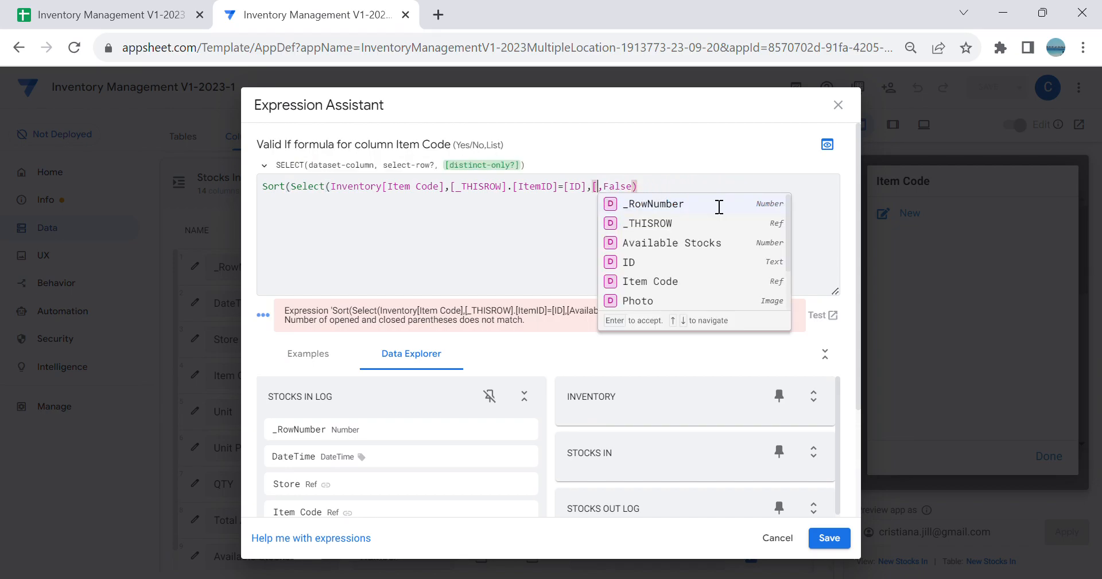
key("BackSpace")
key("BackSpace")
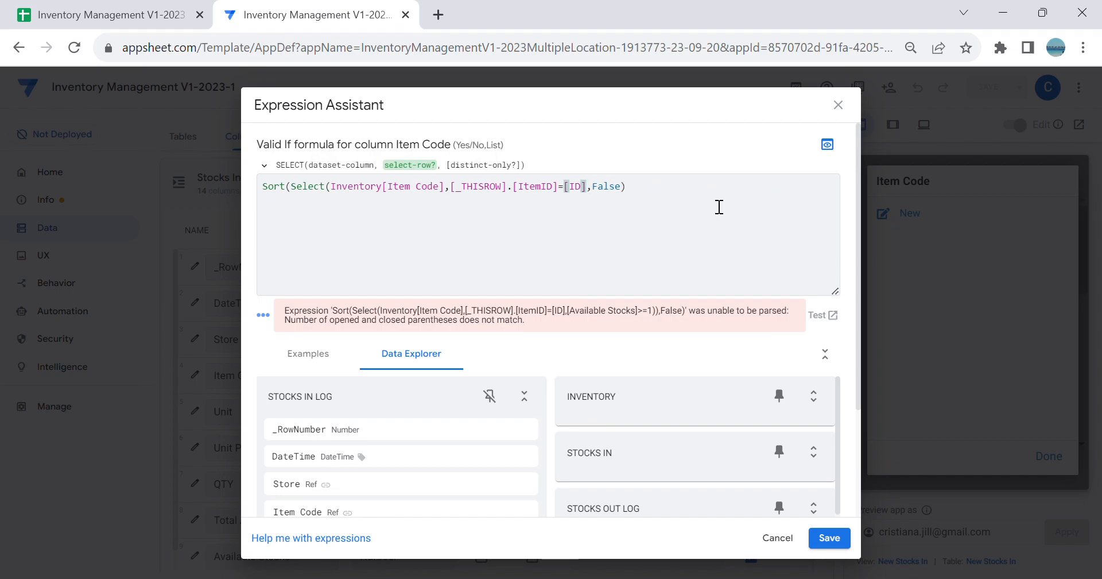
type(")")
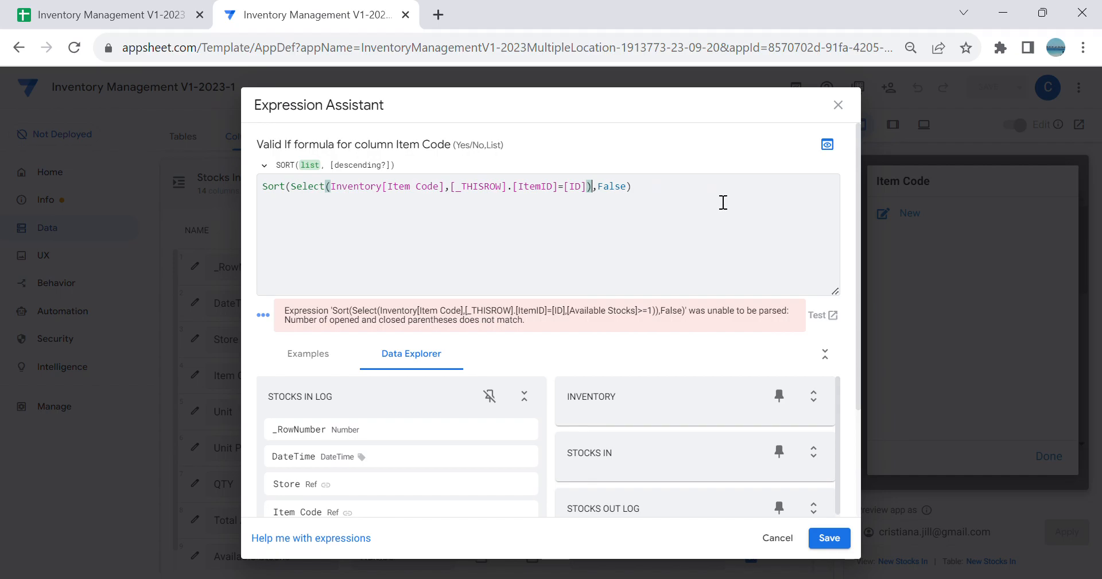
left_click(829, 537)
left_click(746, 146)
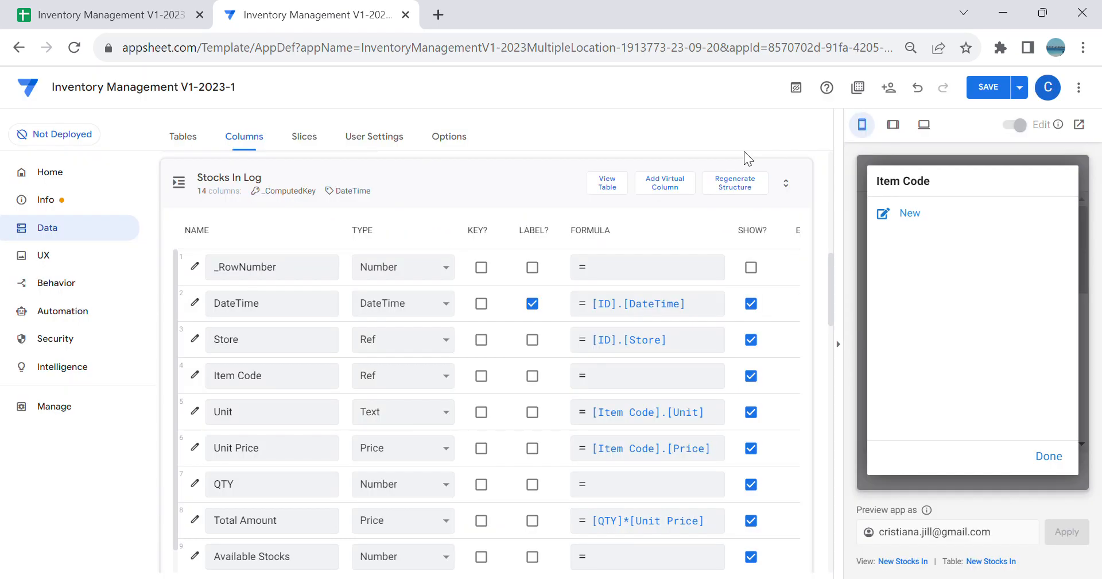
left_click(997, 88)
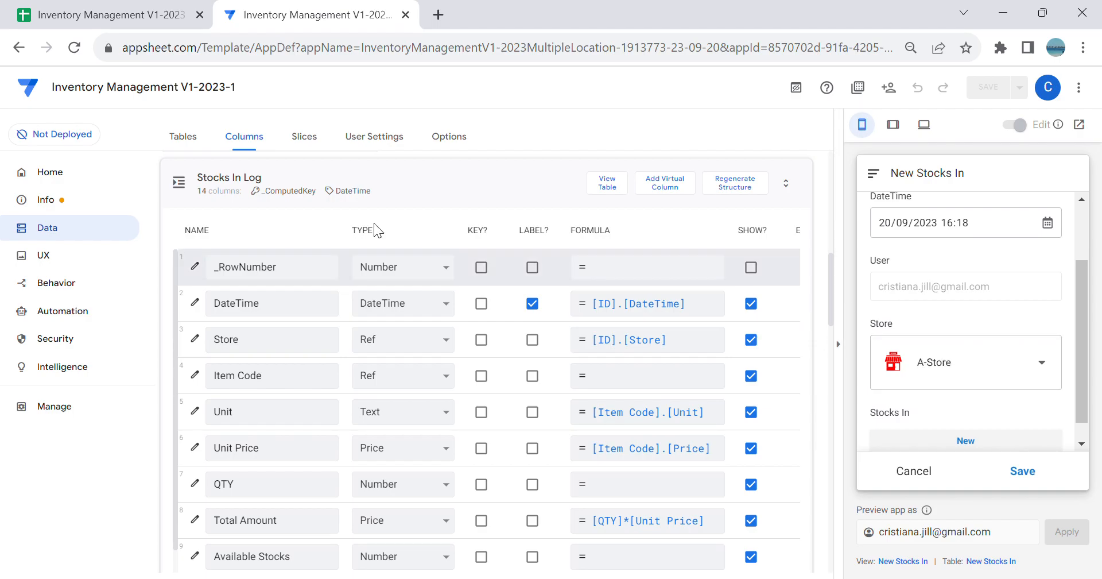
Step: Reopen the Item Code Valid If formula in Stocks In Log and delete everything from ItemID to its end
left_click(196, 374)
scroll(582, 396, "down", 3)
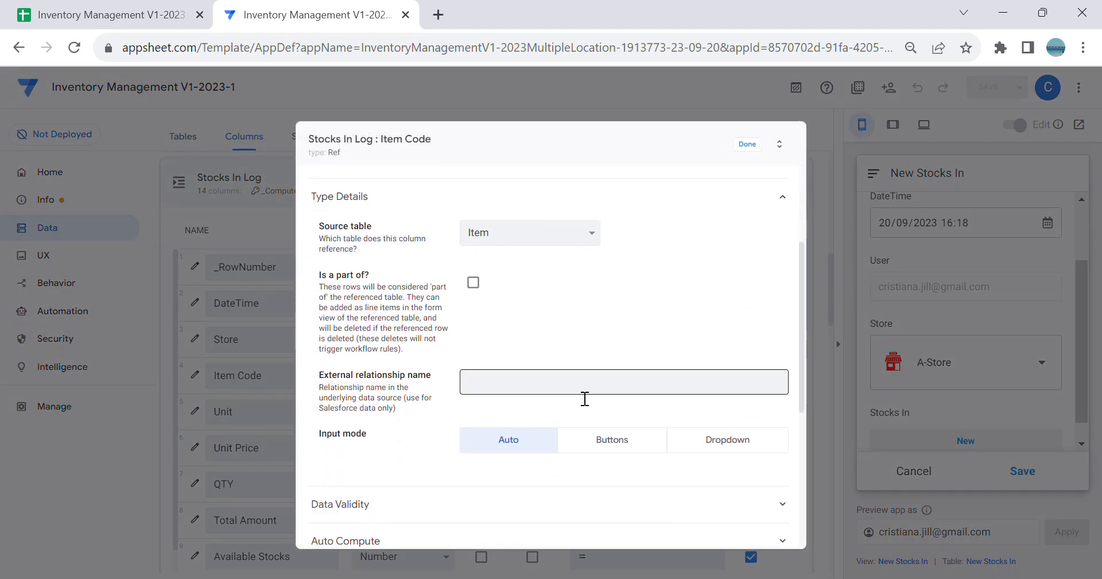
scroll(635, 455, "down", 2)
left_click(636, 450)
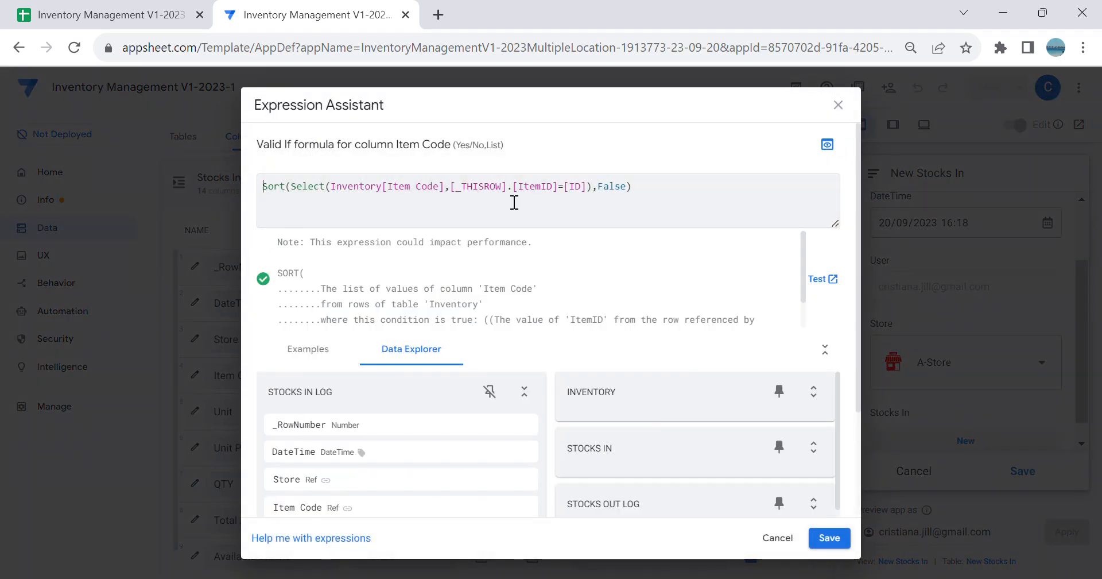
left_click(647, 191)
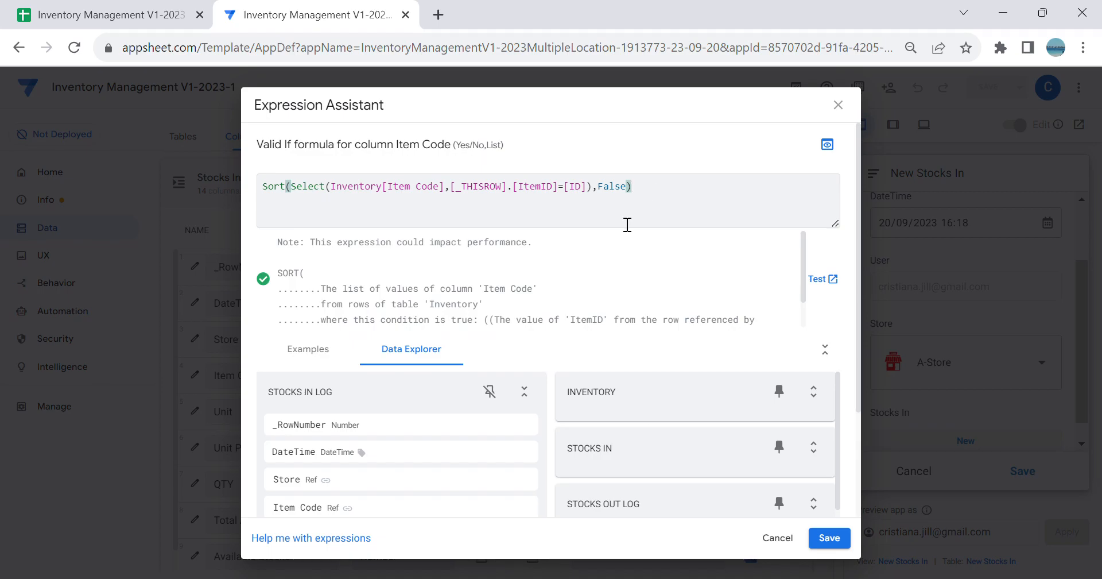
key("BackSpace")
key("BackSpace")
key("BackSpace")
key("BackSpace")
key("BackSpace")
key("BackSpace")
key("BackSpace")
key("BackSpace")
key("BackSpace")
key("BackSpace")
key("BackSpace")
key("BackSpace")
key("BackSpace")
key("BackSpace")
key("BackSpace")
key("BackSpace")
key("BackSpace")
key("BackSpace")
key("BackSpace")
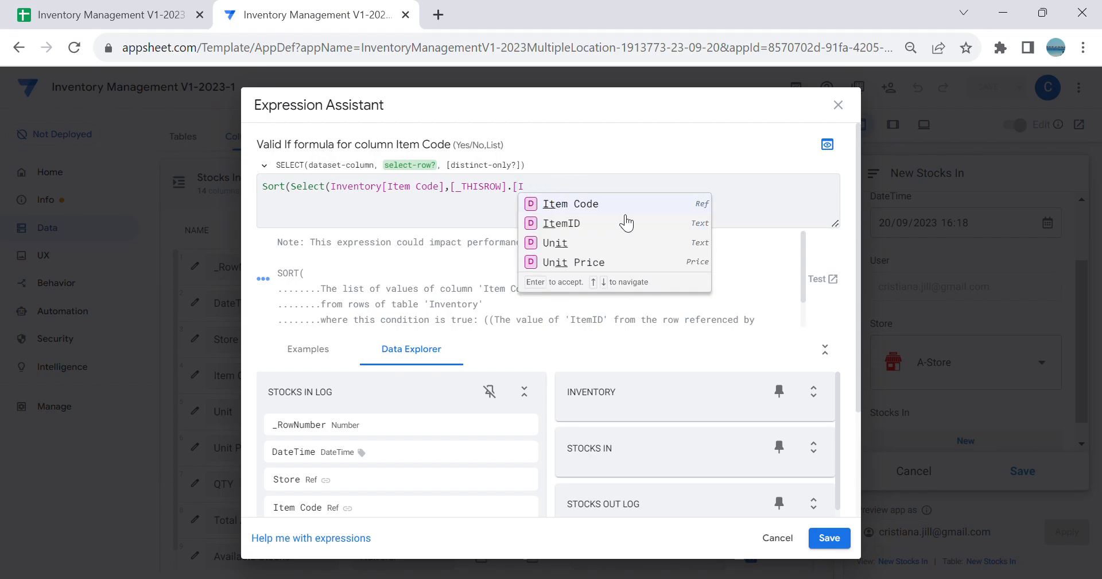
key("BackSpace")
Step: Complete the formula as Sort(Select(Inventory[Item Code],[_THISROW].[Store]=[Store]),False) and close the Item Code column settings
type("S")
left_click(611, 225)
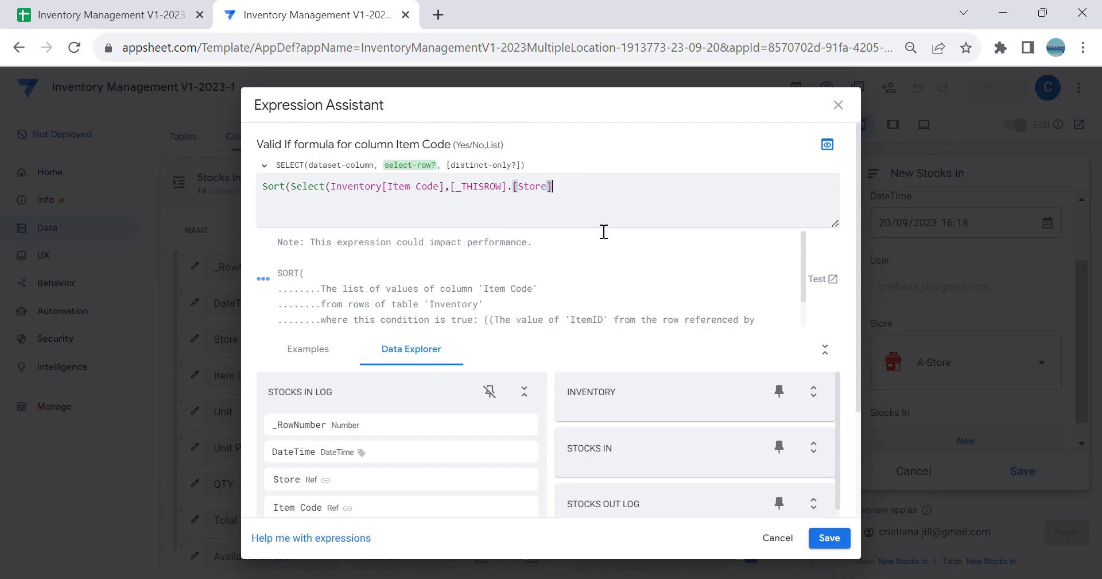
type("=[S")
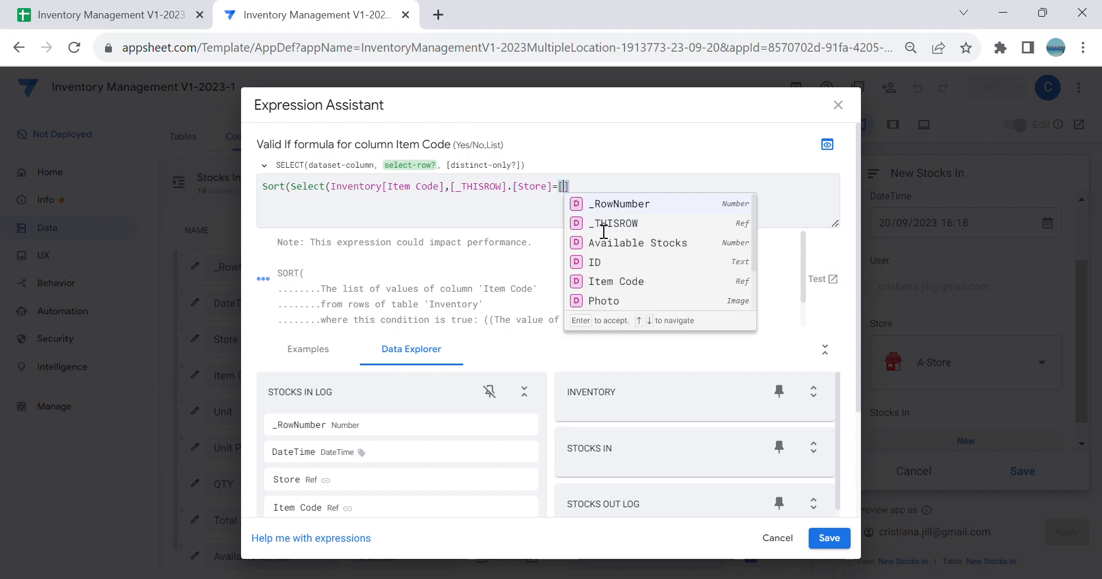
left_click(620, 206)
type(")")
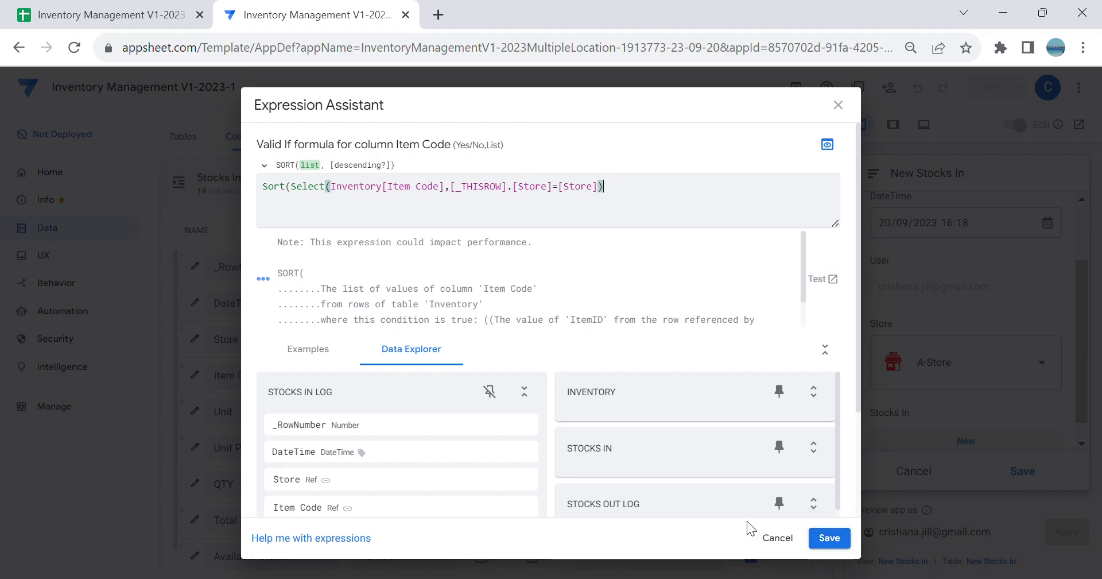
type(",False")
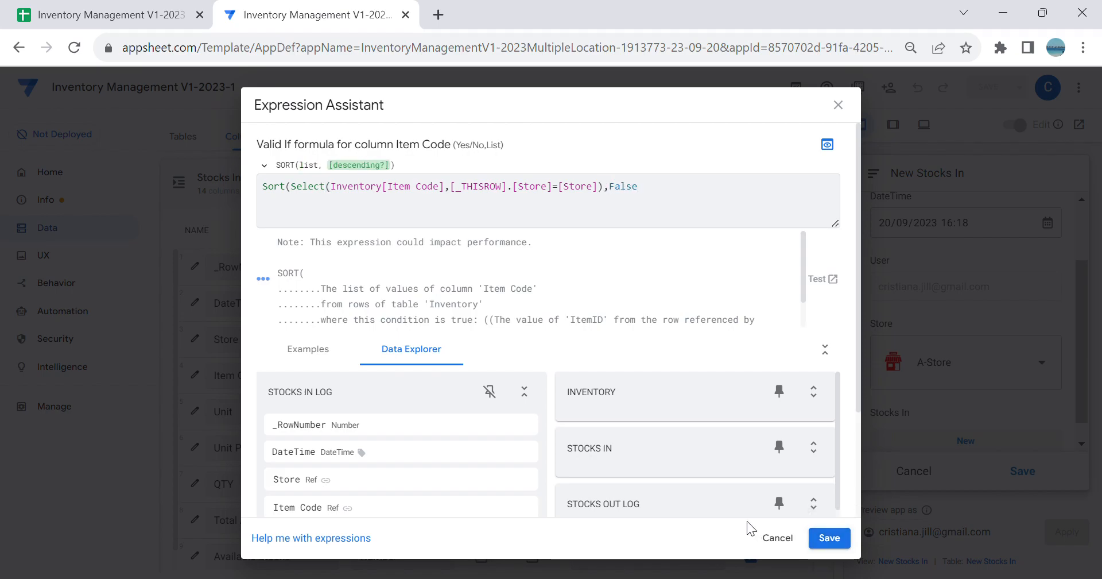
type(")")
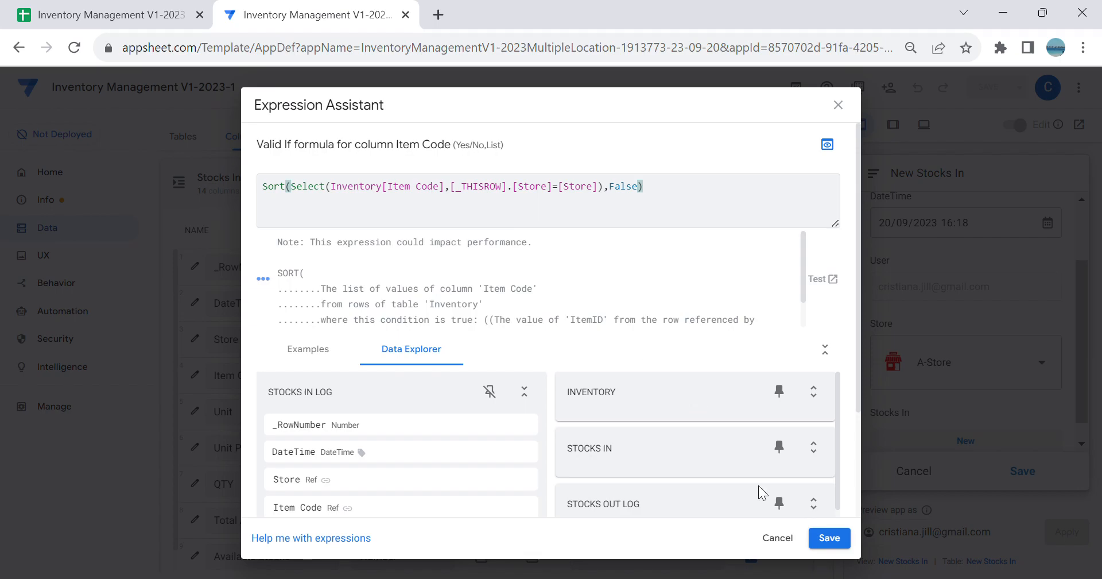
left_click(827, 539)
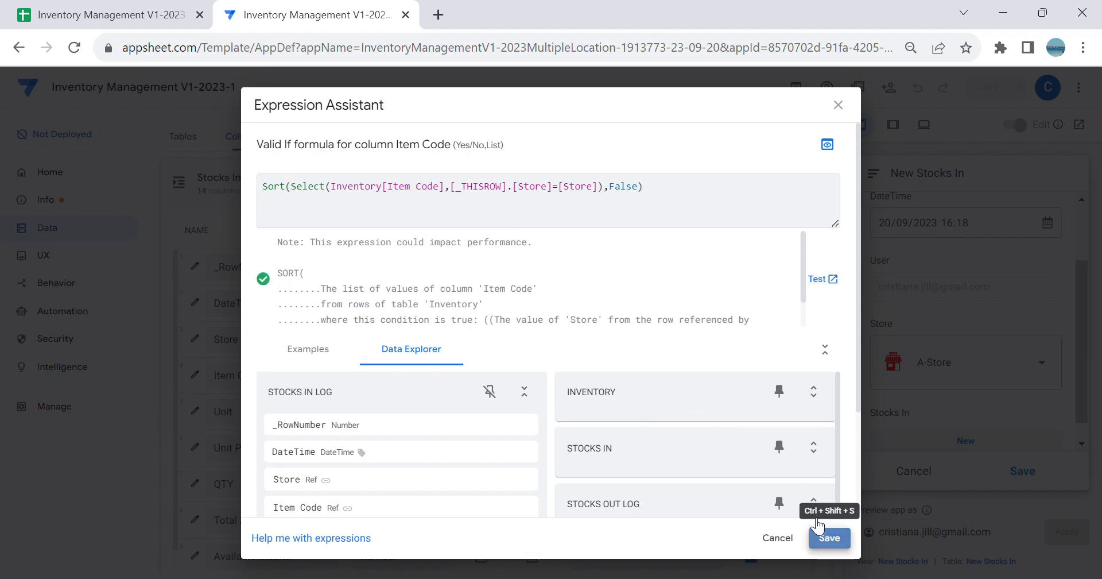
scroll(700, 230, "up", 5)
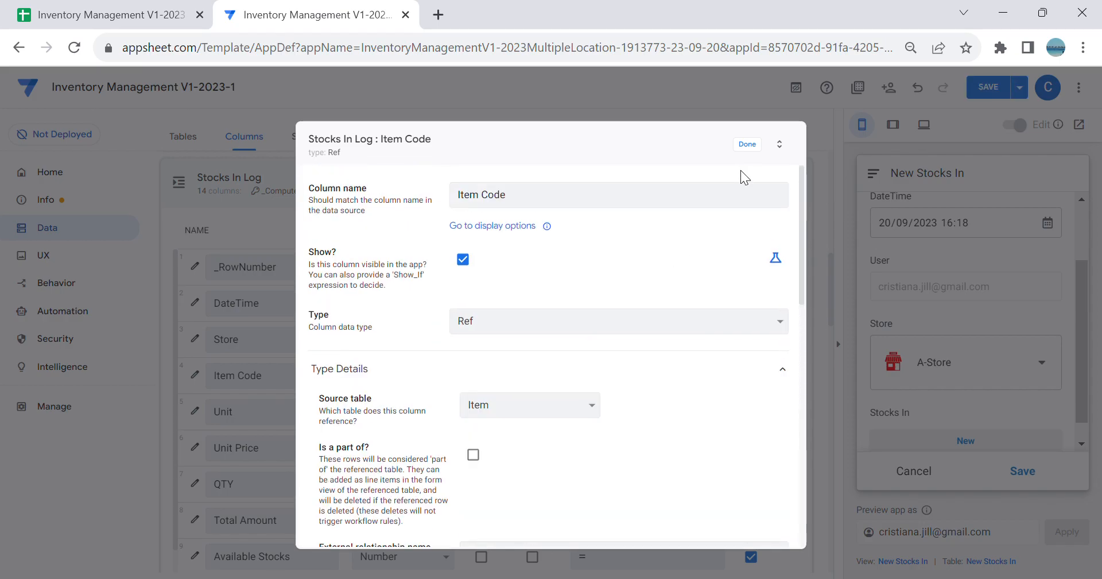
left_click(748, 149)
Step: Open the Valid If formula of the Item Code column in the Stocks Out Log table for comparison
left_click(187, 135)
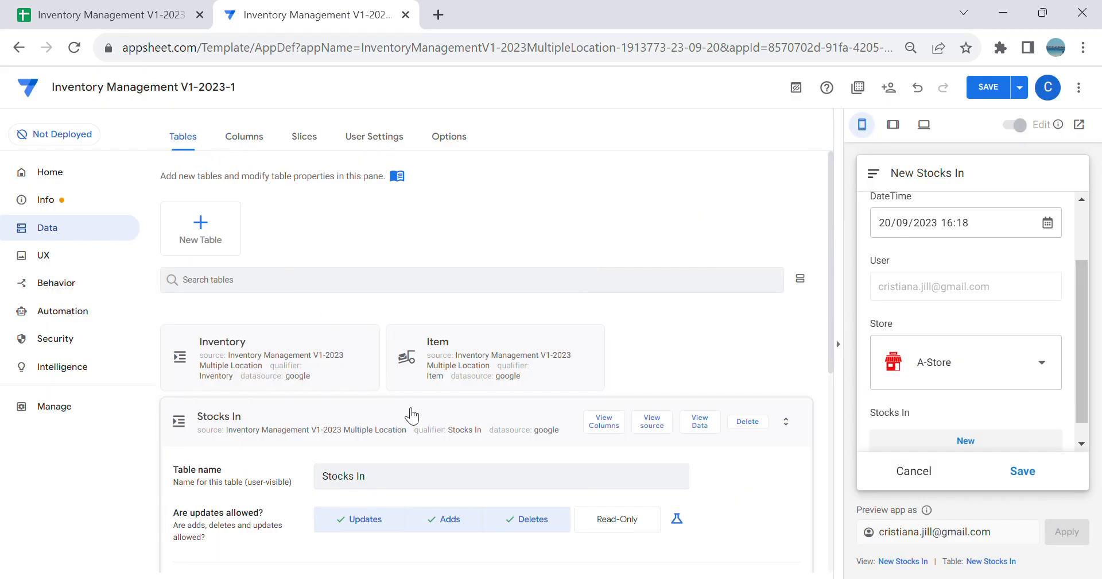
left_click(498, 417)
scroll(490, 350, "down", 1)
left_click(505, 425)
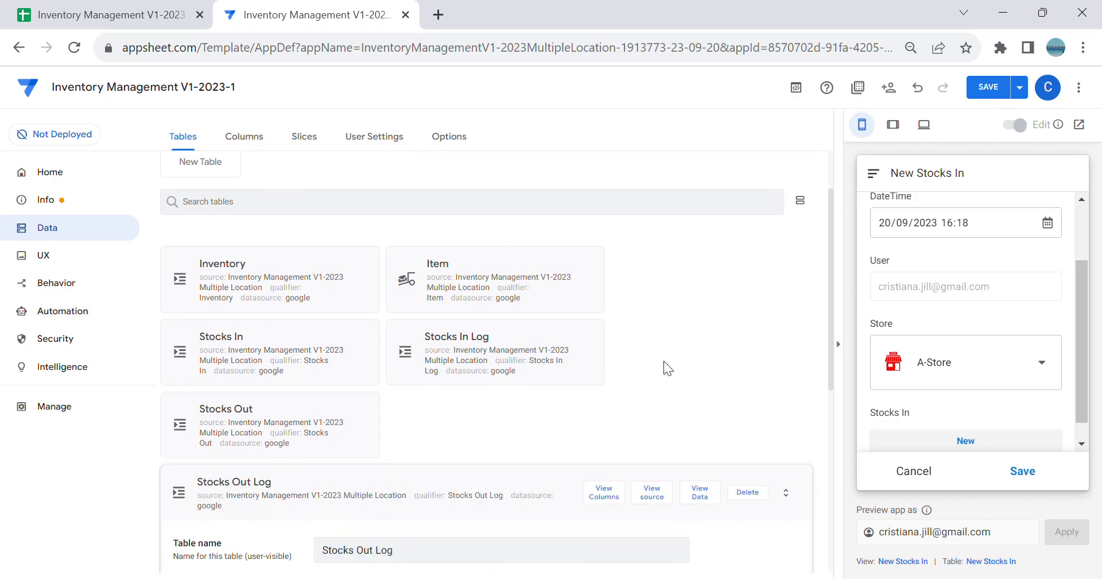
scroll(664, 361, "down", 4)
left_click(620, 185)
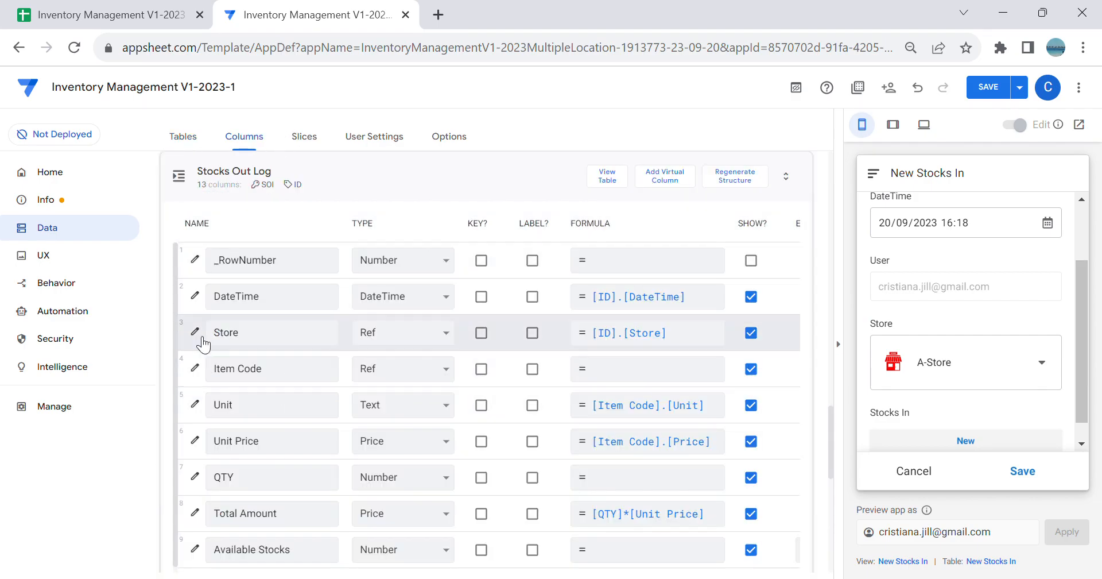
left_click(195, 368)
scroll(439, 381, "down", 3)
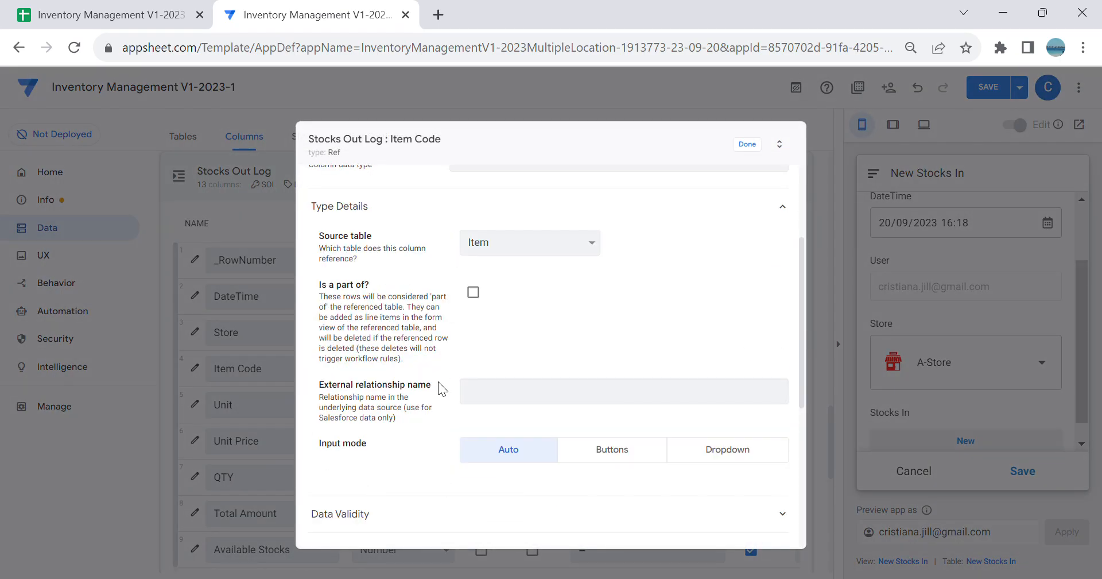
left_click(432, 509)
scroll(628, 450, "down", 5)
scroll(627, 396, "up", 2)
left_click(625, 366)
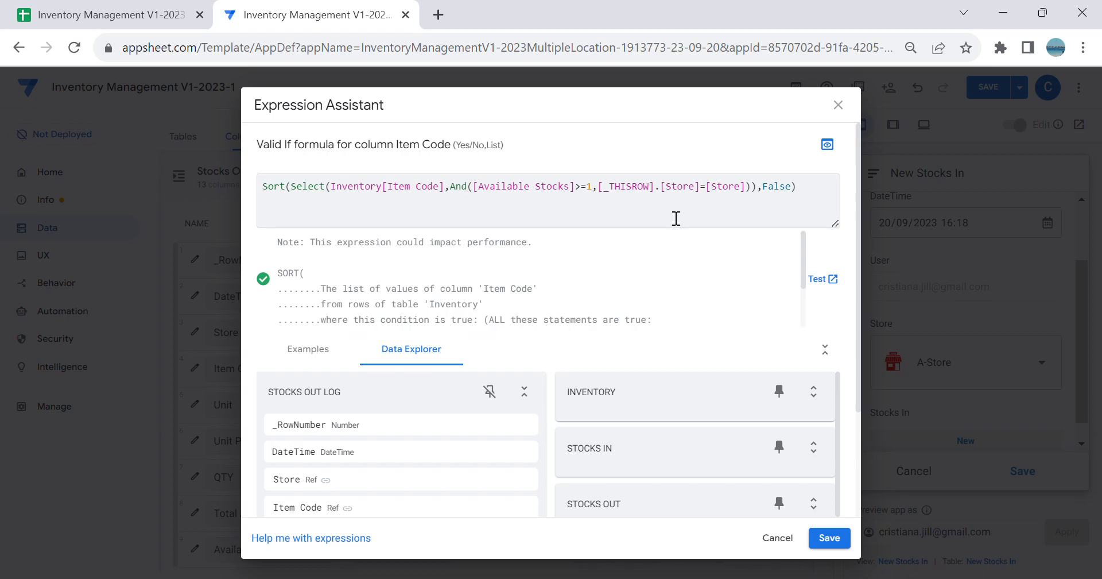
Step: Close the Stocks Out Log Item Code formula and column settings without changes, and save the app
left_click(787, 538)
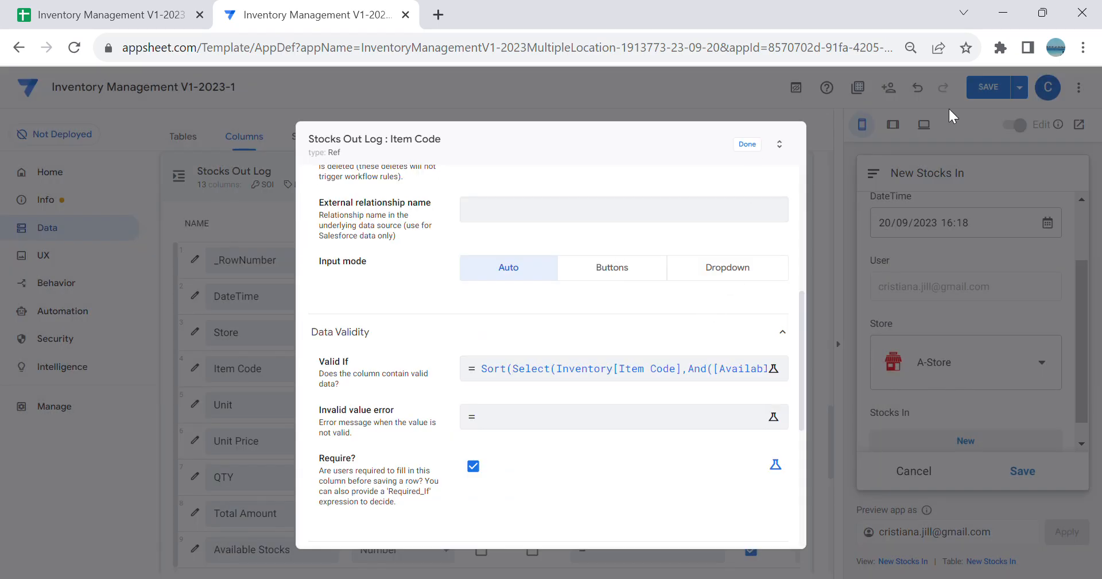
left_click(746, 146)
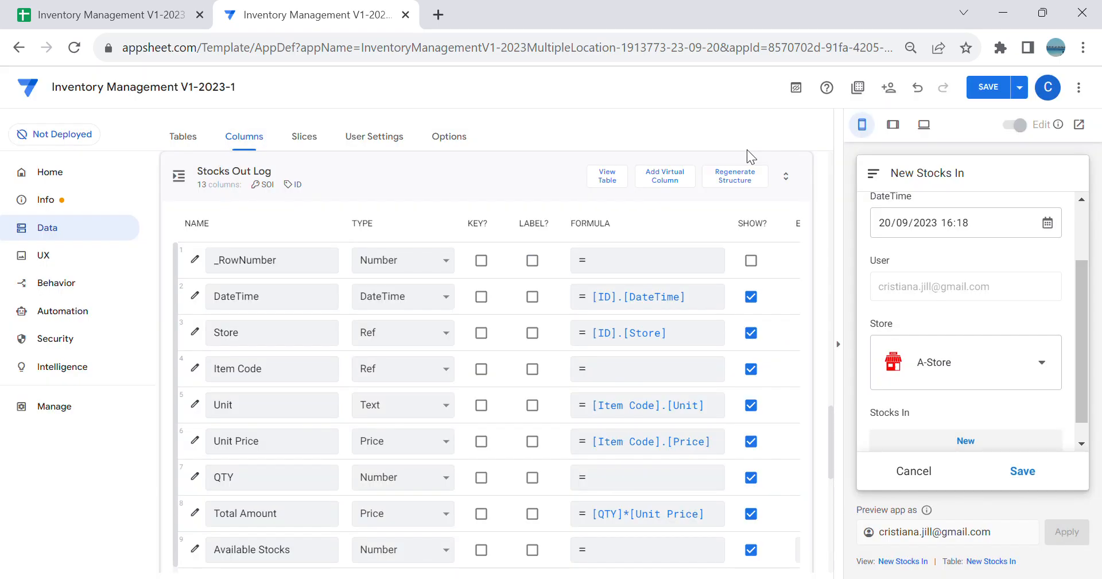
left_click(993, 95)
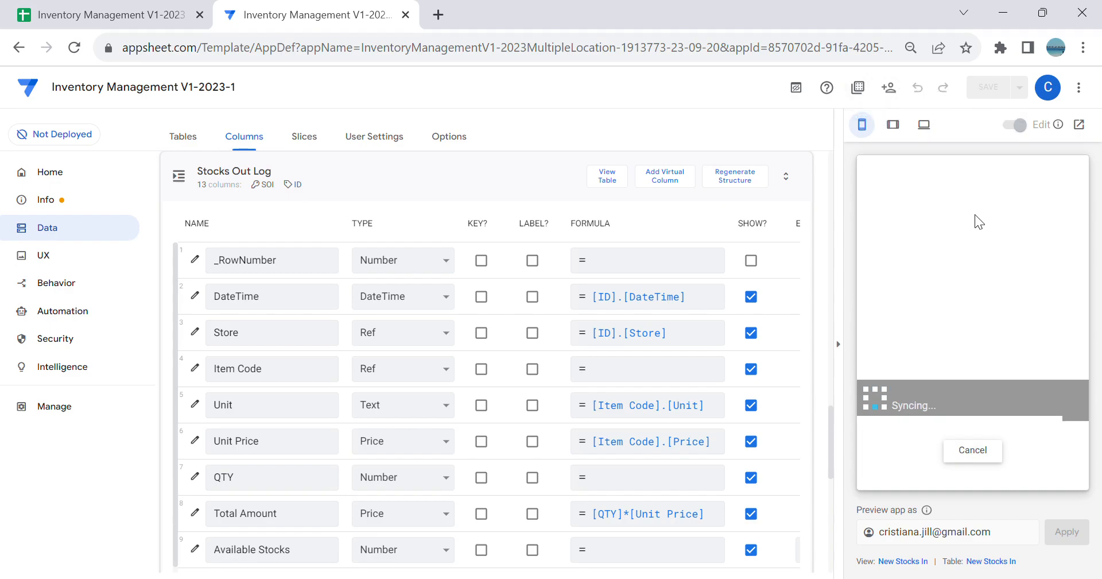
Step: Test a new log entry in the New Stocks In preview with Apple as Item Code and check whether Available Stocks is editable
scroll(1025, 283, "down", 2)
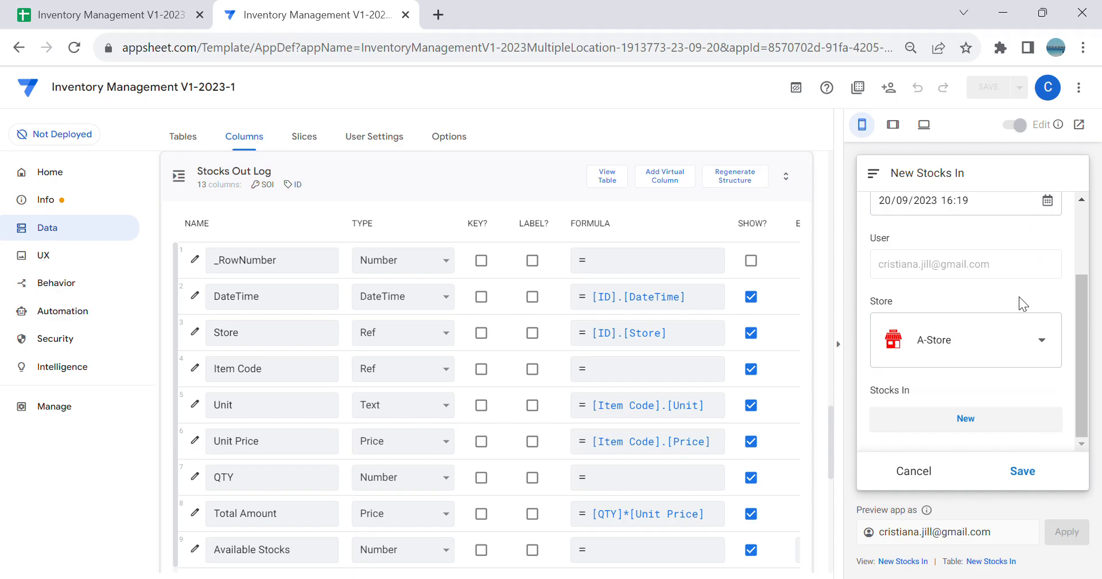
left_click(959, 430)
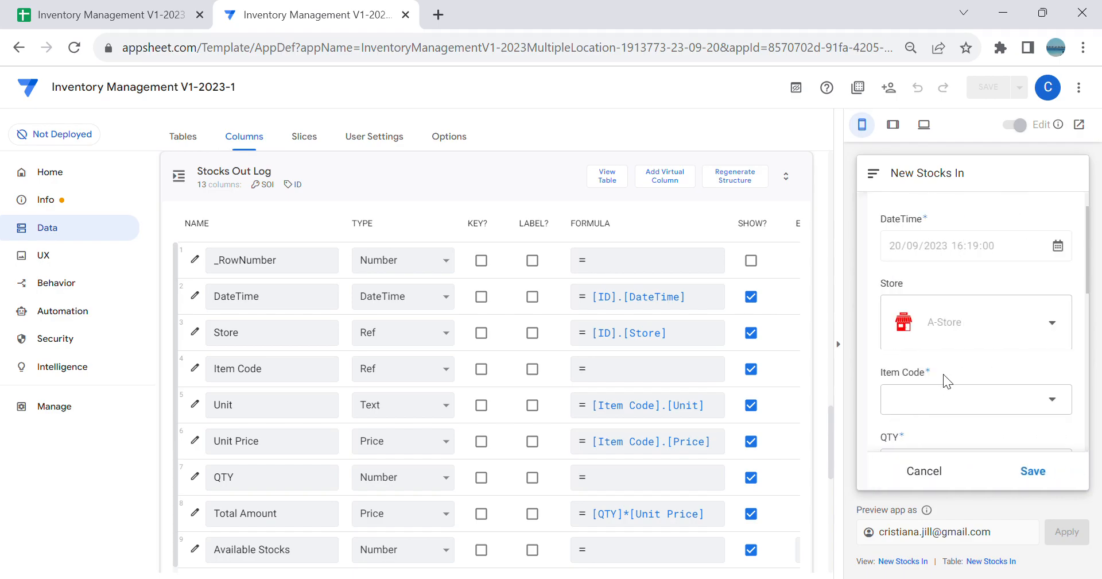
scroll(953, 379, "down", 2)
left_click(948, 323)
left_click(967, 253)
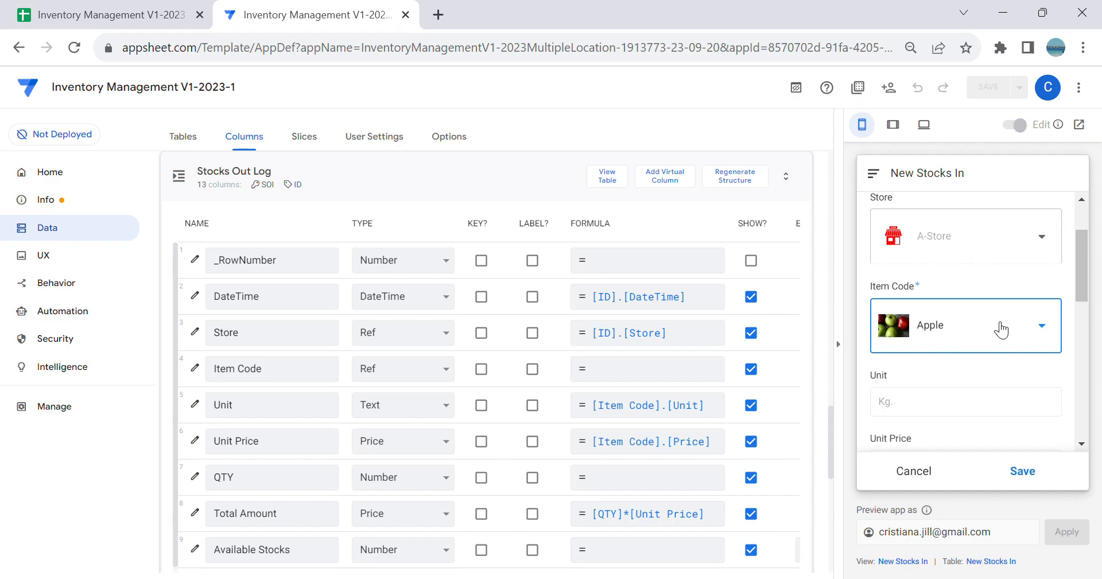
scroll(1005, 344, "down", 4)
scroll(1004, 342, "down", 2)
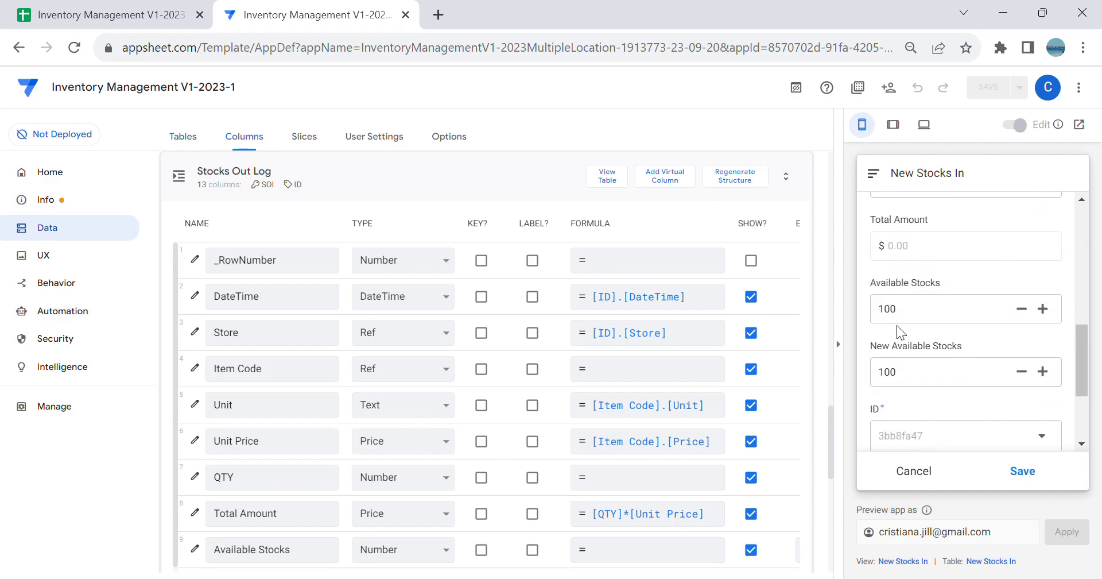
left_click(926, 322)
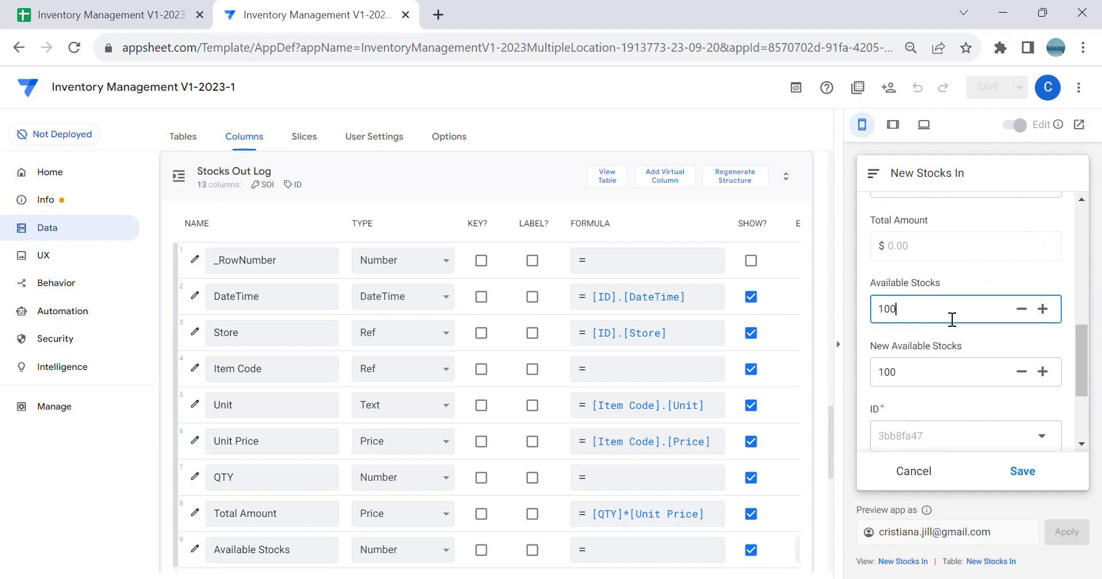
Step: Open the column list of the Stocks In Log table and collapse the app preview
left_click(184, 139)
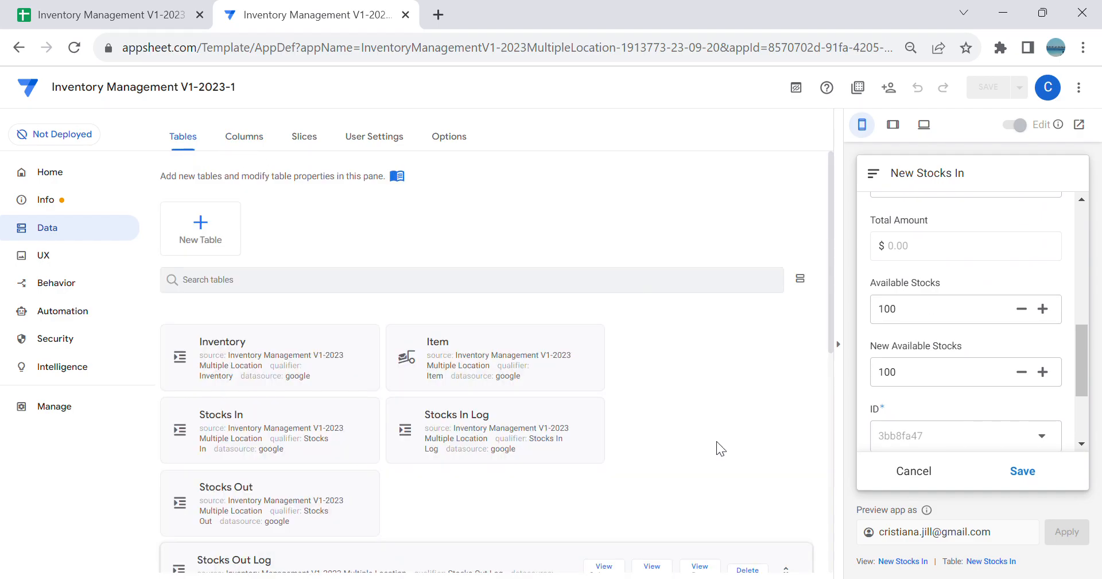
scroll(574, 424, "down", 2)
left_click(574, 310)
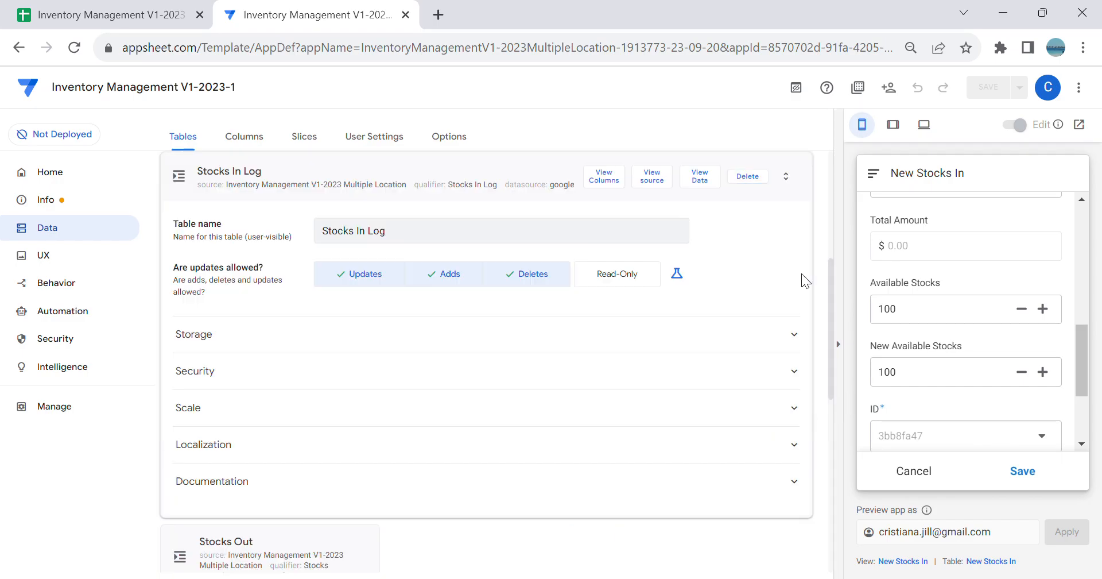
left_click(615, 182)
scroll(712, 364, "down", 2)
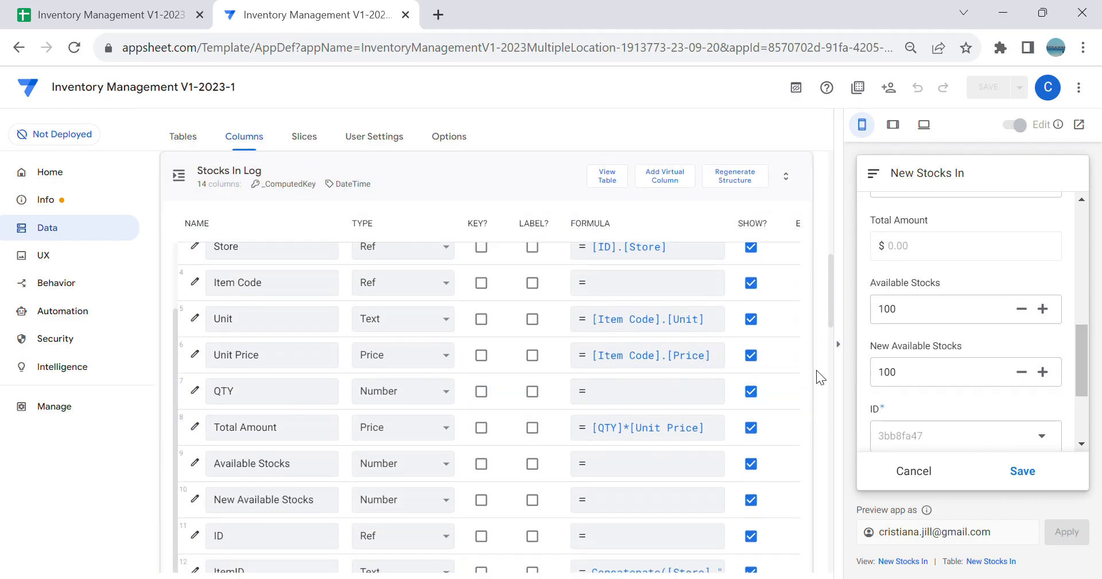
scroll(729, 385, "down", 1)
left_click(838, 344)
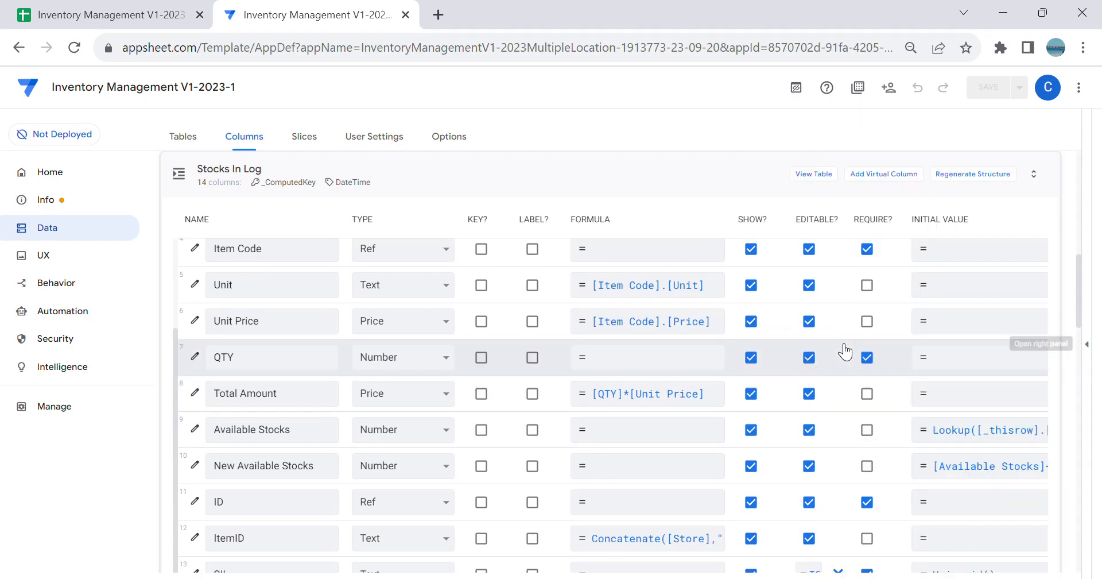
Step: In the Available Stocks column settings of Stocks In Log, switch Editable? from a checkbox to an expression
left_click(195, 430)
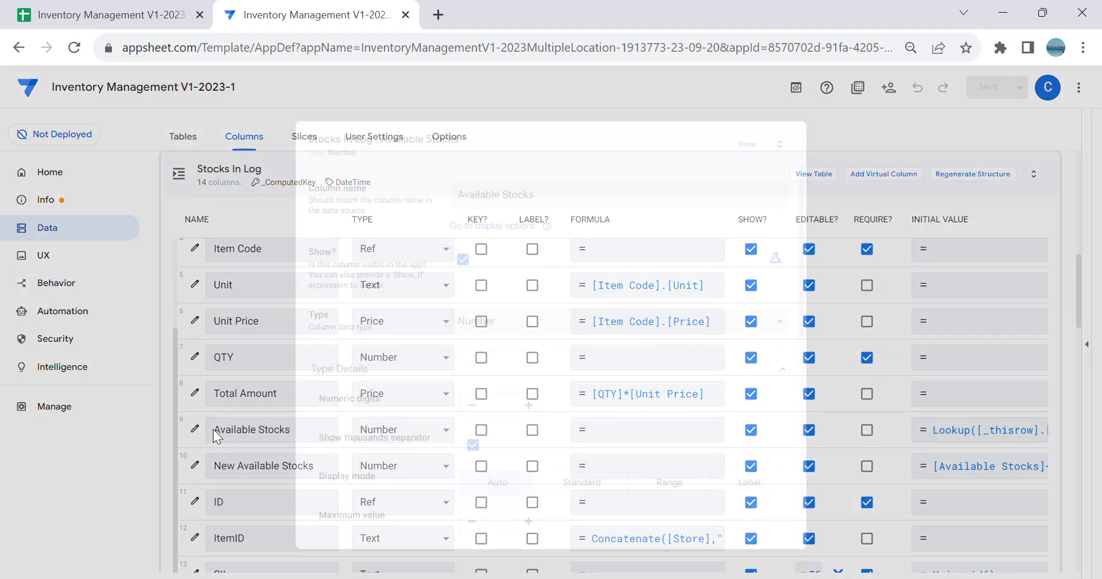
scroll(522, 345, "down", 5)
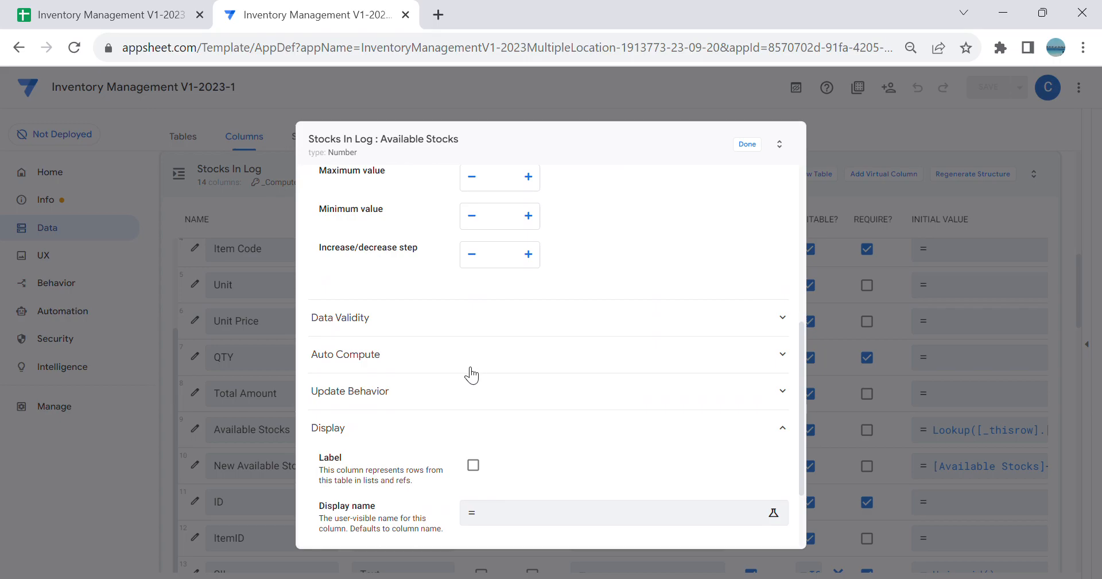
left_click(488, 385)
scroll(689, 396, "down", 1)
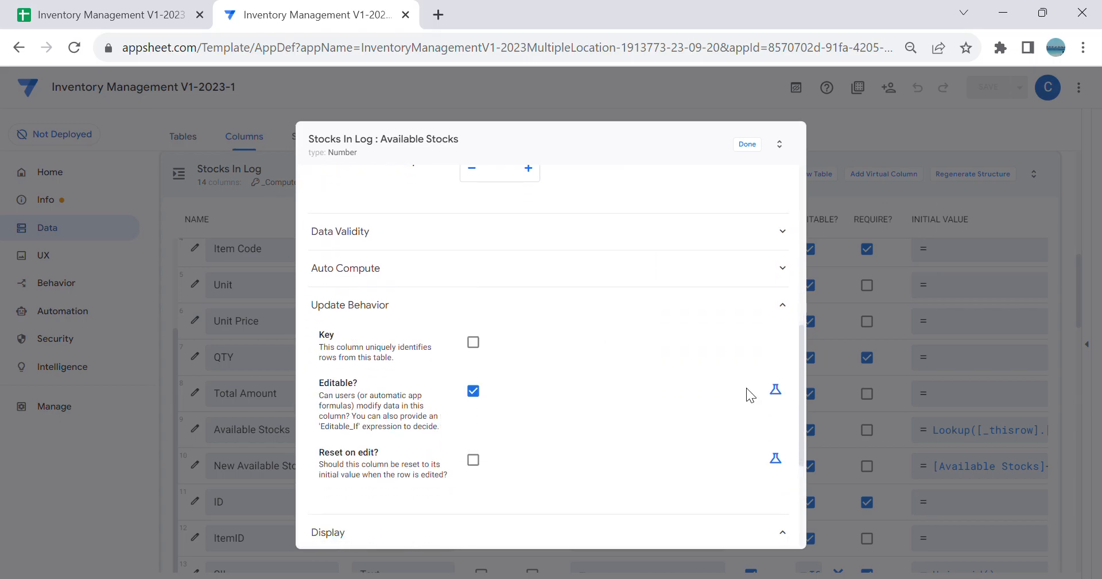
left_click(776, 390)
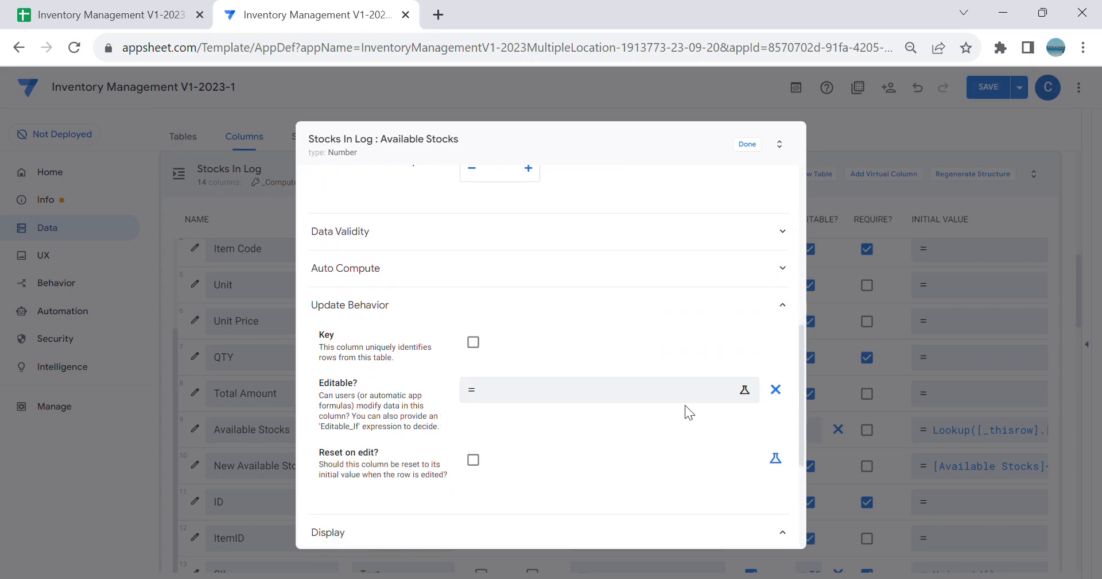
Step: Set the Available Stocks Editable_If expression to ISBLANK([_this]), copy it for reuse, and close the column settings
left_click(650, 399)
type("ISBL")
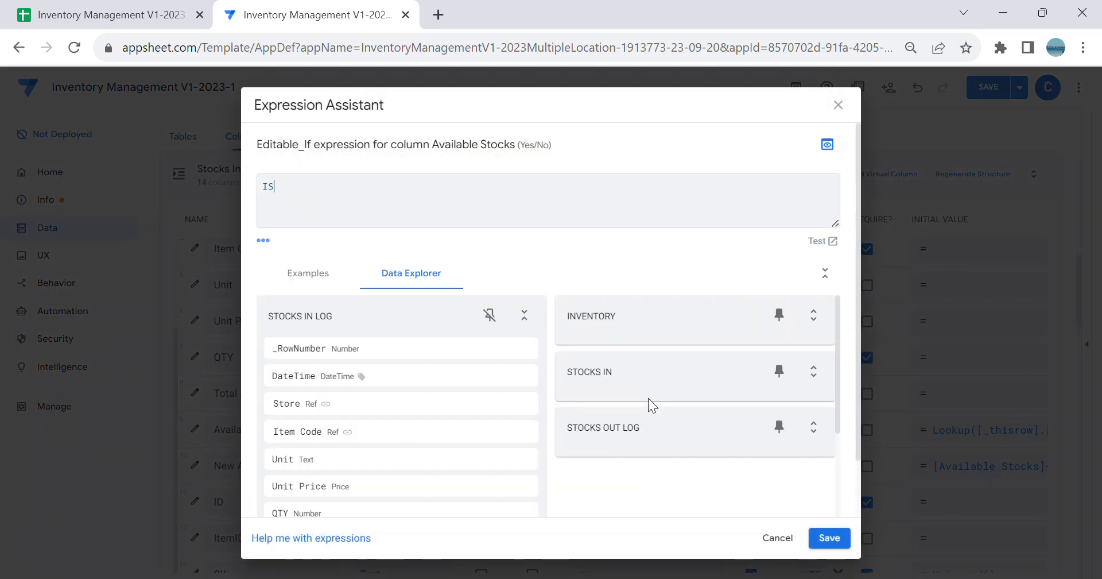
type("ANK()")
key("BackSpace")
key("BackSpace")
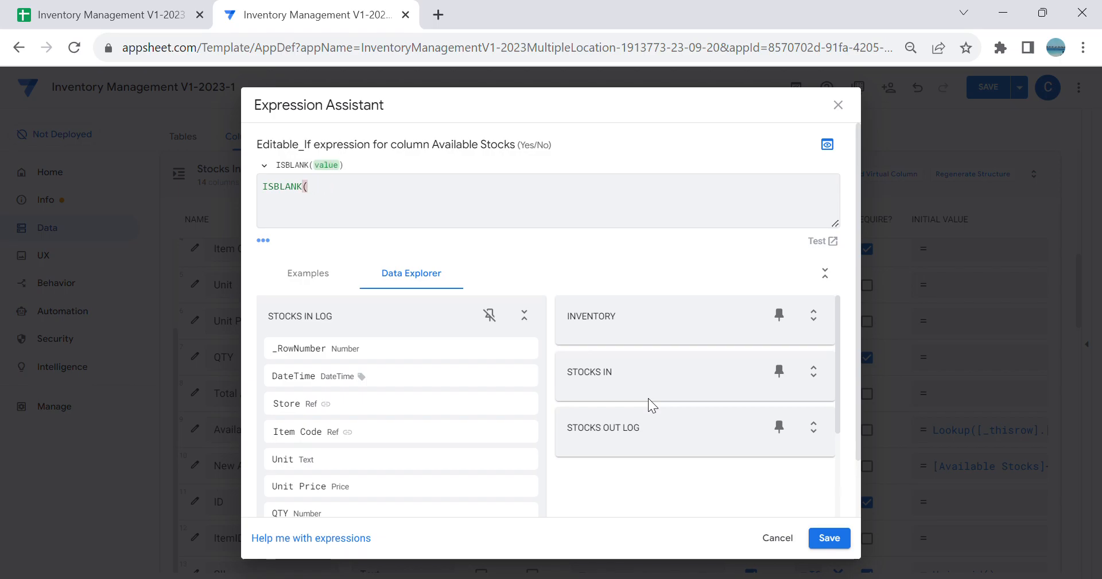
type("[_this])")
key("ctrl+a")
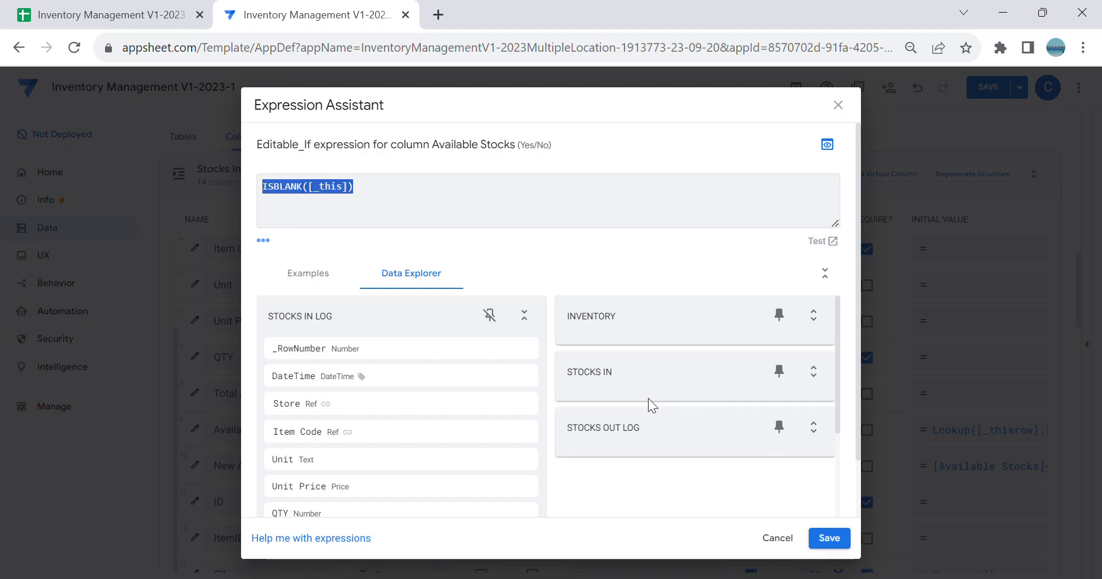
left_click(830, 538)
left_click(747, 145)
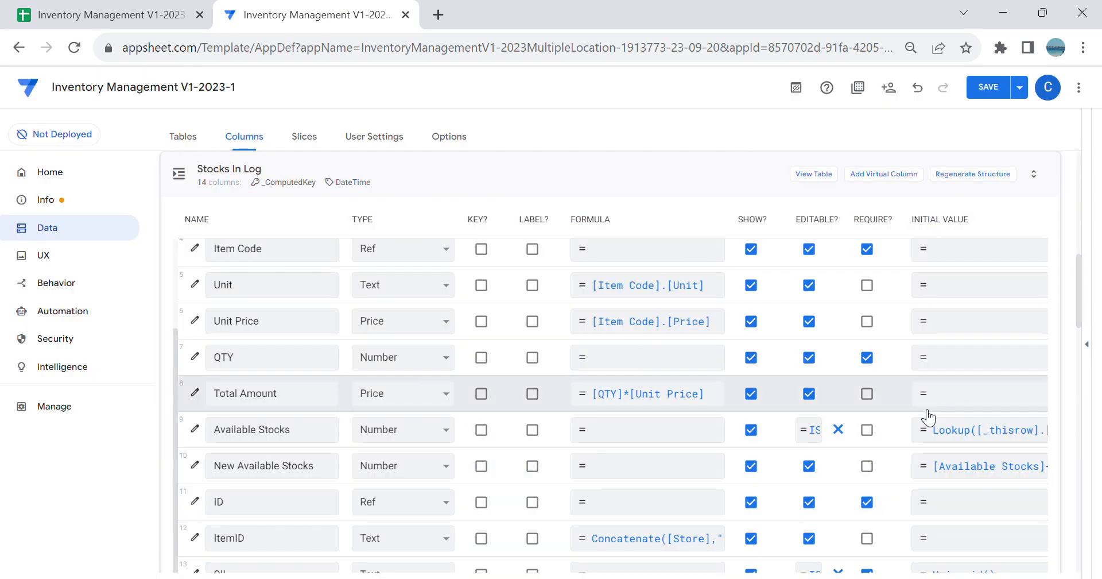
Step: Give the New Available Stocks column the same Editable_If expression ISBLANK([_this]) and save the app
scroll(517, 404, "down", 5)
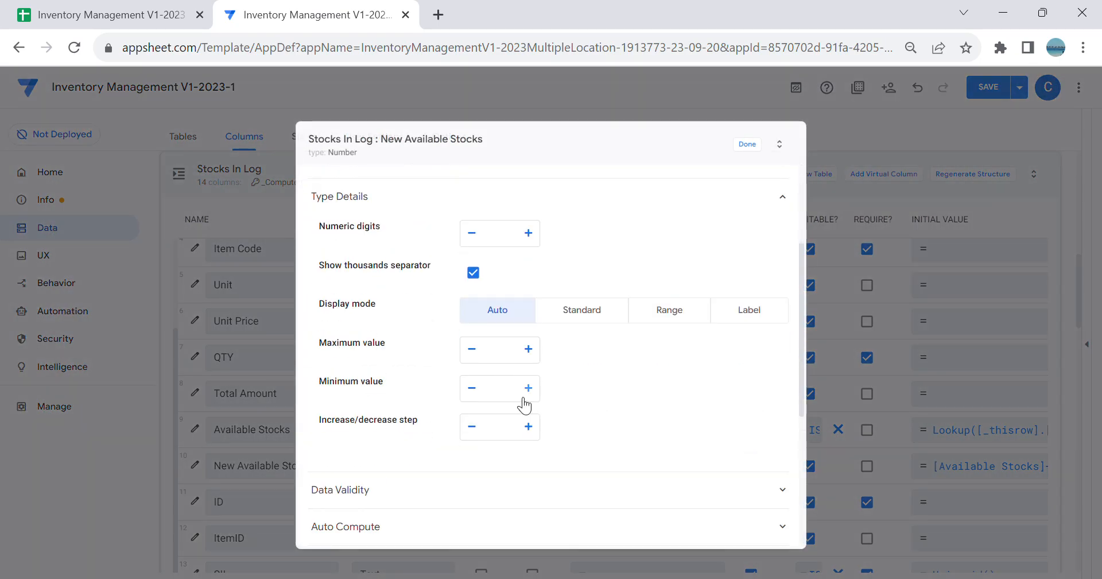
left_click(532, 475)
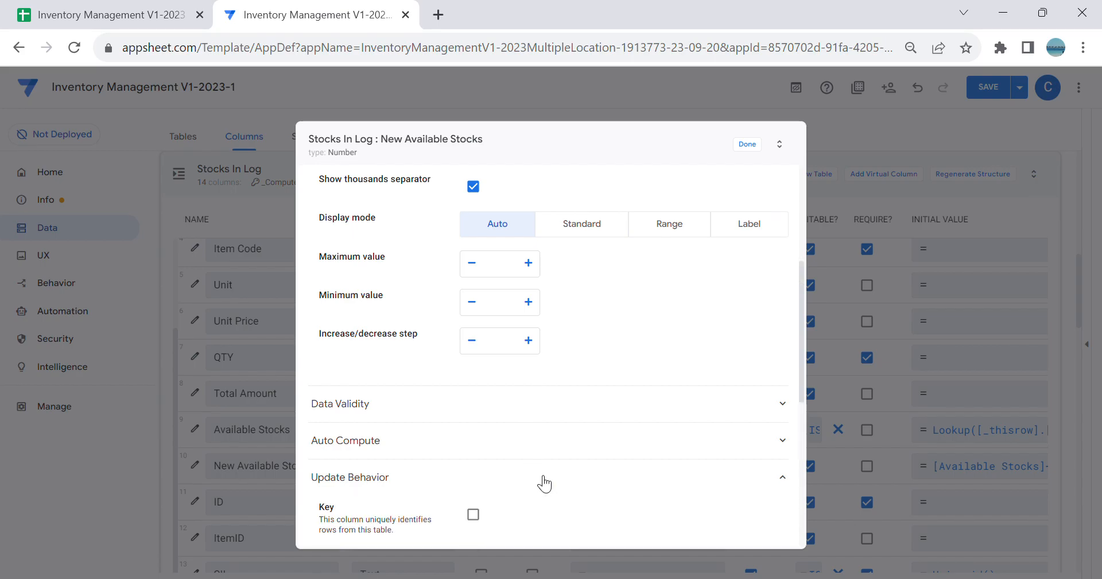
scroll(632, 453, "down", 2)
left_click(774, 478)
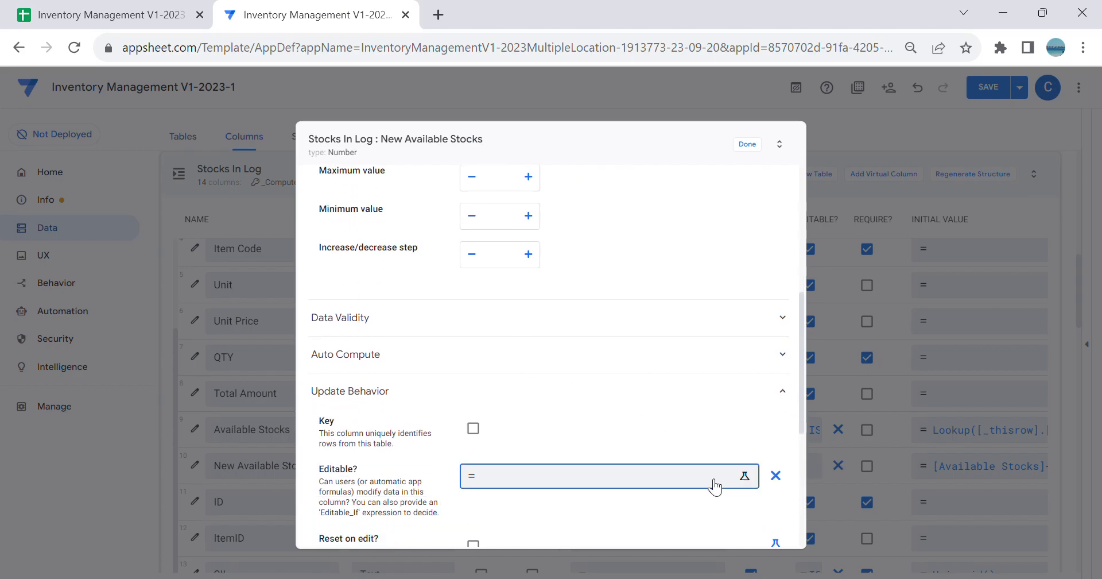
left_click(712, 477)
type("ISBLANK([_this])")
left_click(829, 538)
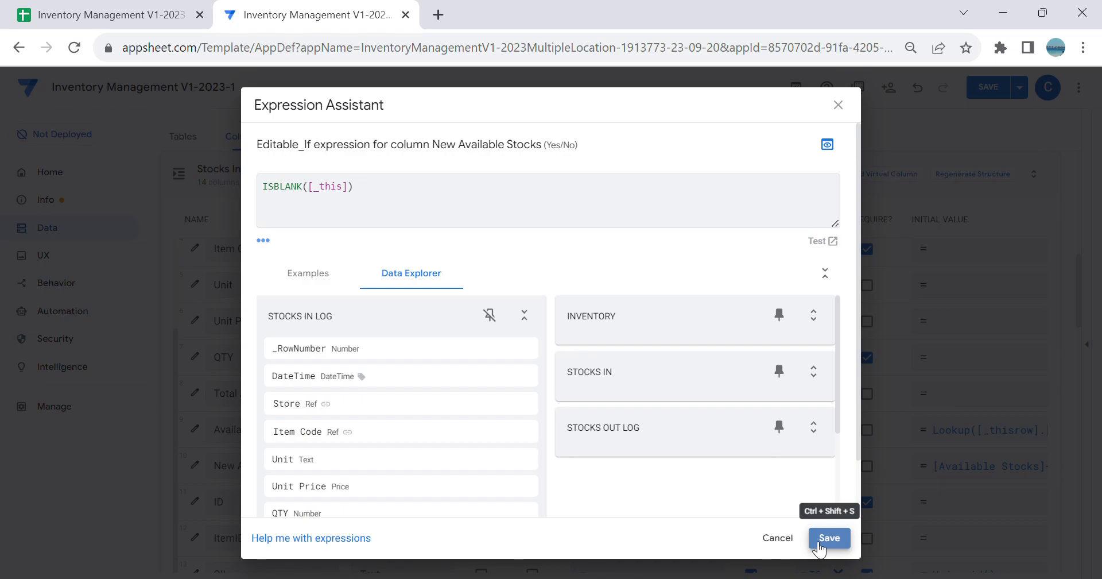
left_click(747, 144)
left_click(984, 91)
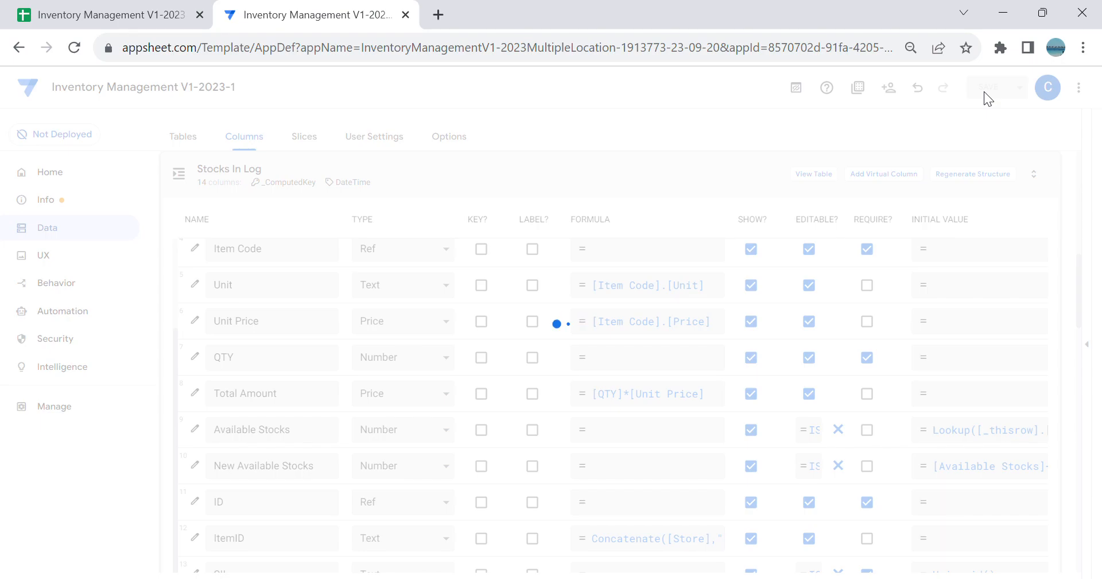
Step: Reopen the app preview and fill a test log entry in New Stocks In with an item code and a QTY of 15
left_click(1086, 349)
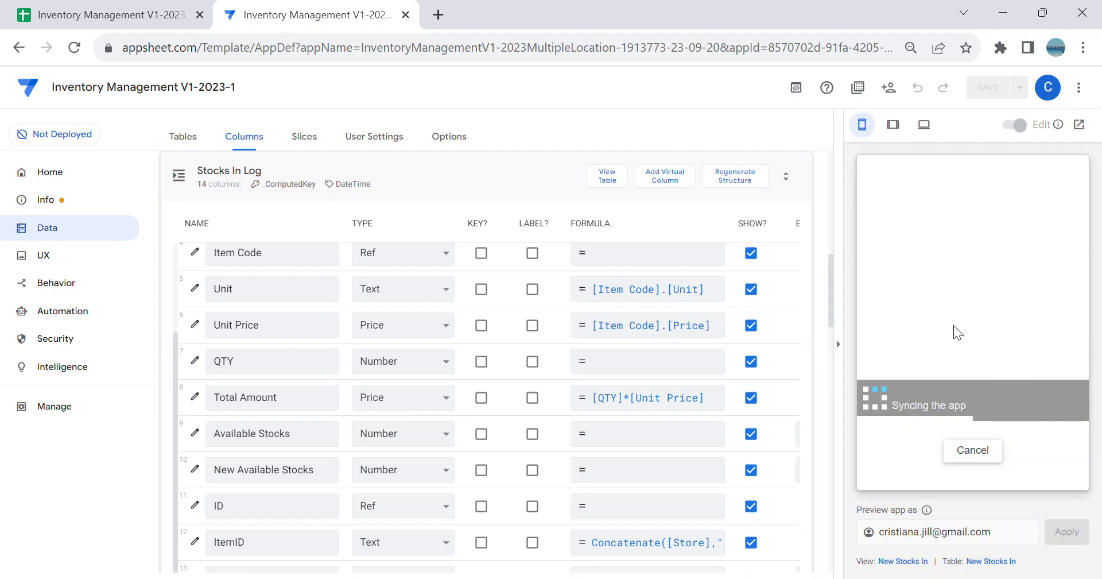
scroll(1015, 408, "down", 3)
left_click(1000, 445)
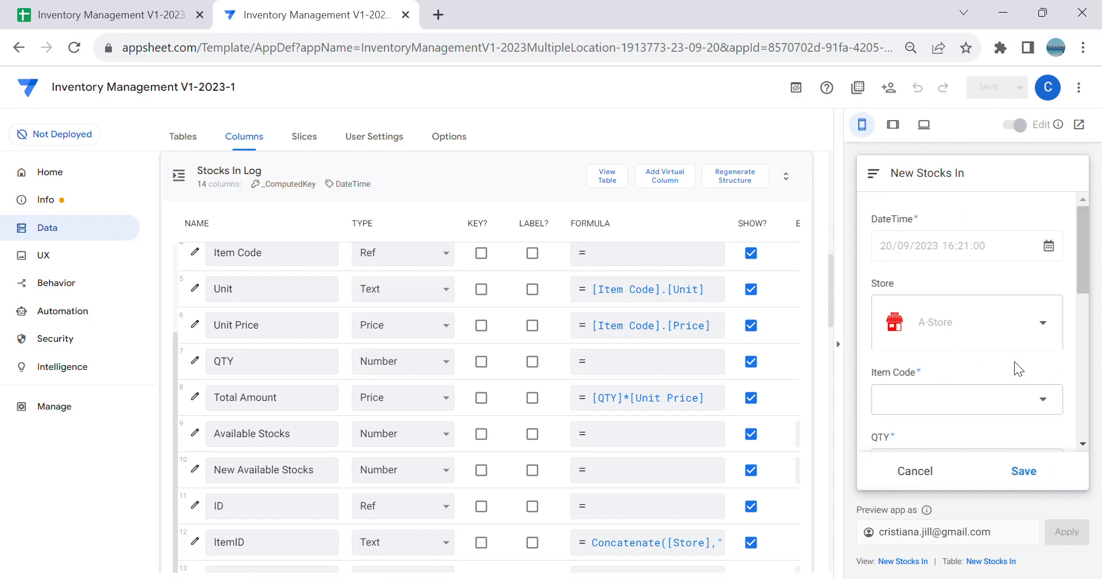
scroll(1014, 360, "down", 5)
scroll(1026, 371, "up", 5)
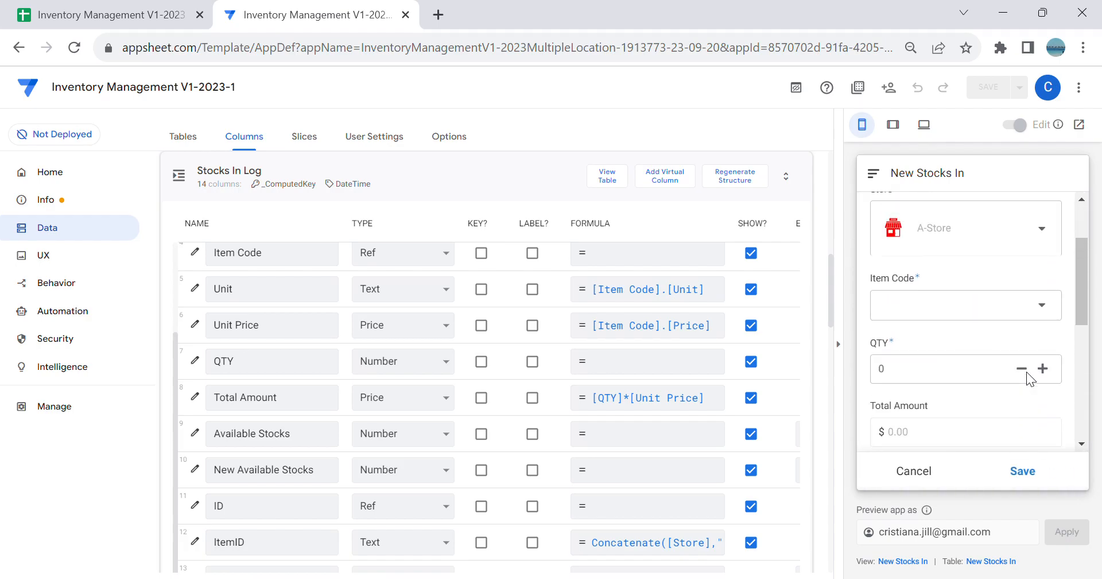
left_click(999, 326)
left_click(982, 261)
scroll(1004, 321, "down", 5)
left_click(953, 280)
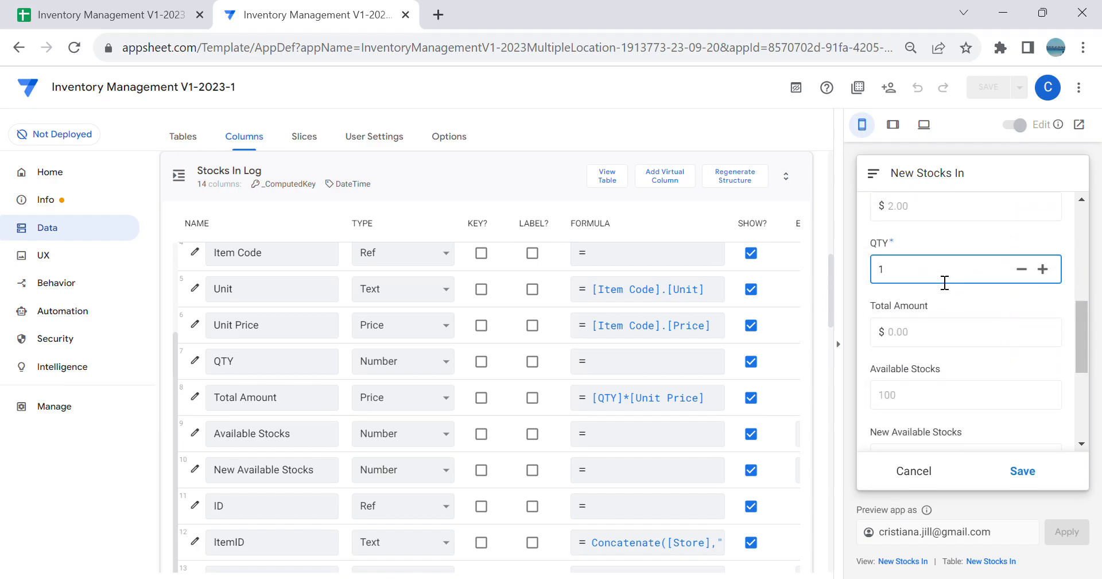
Step: Review the test entry's Total Amount, Available Stocks, New Available Stocks and the ID fields below them
scroll(939, 320, "down", 3)
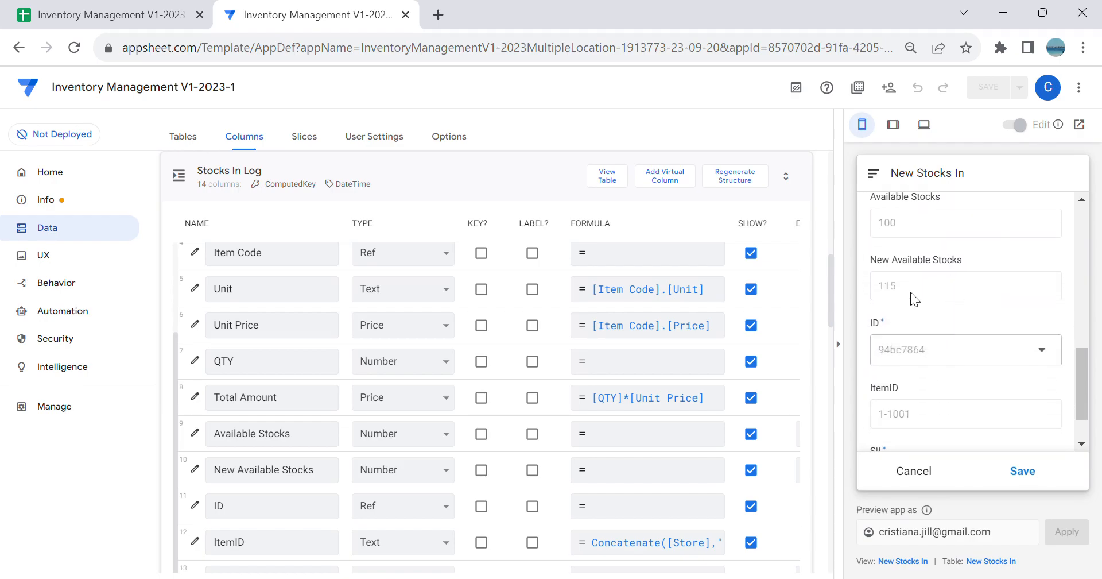
scroll(931, 352, "down", 1)
scroll(942, 384, "up", 4)
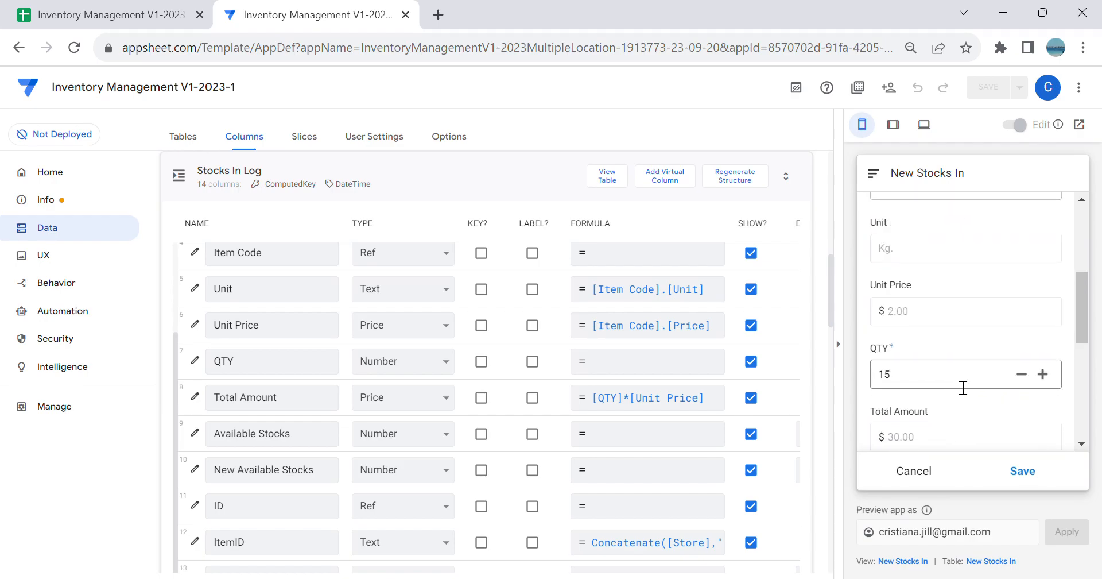
scroll(962, 387, "down", 3)
left_click(914, 562)
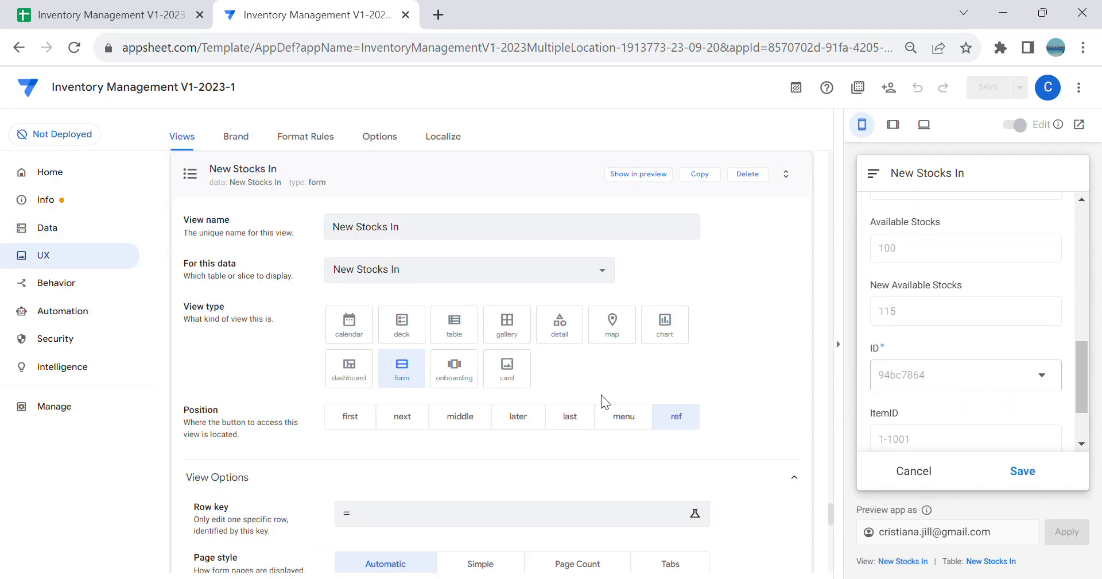
scroll(1004, 290, "down", 1)
scroll(524, 399, "down", 7)
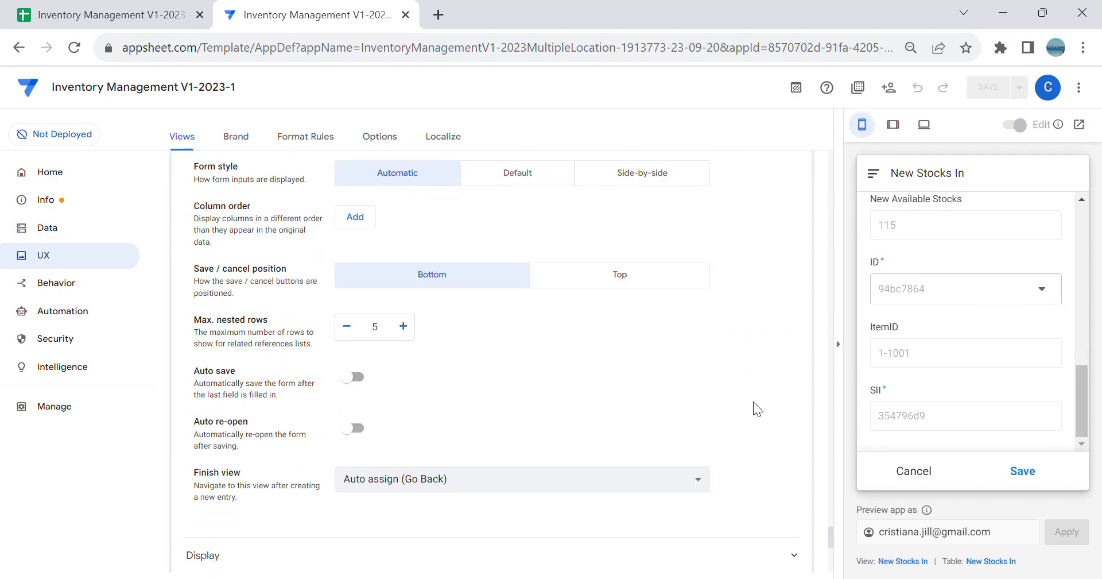
scroll(357, 425, "up", 3)
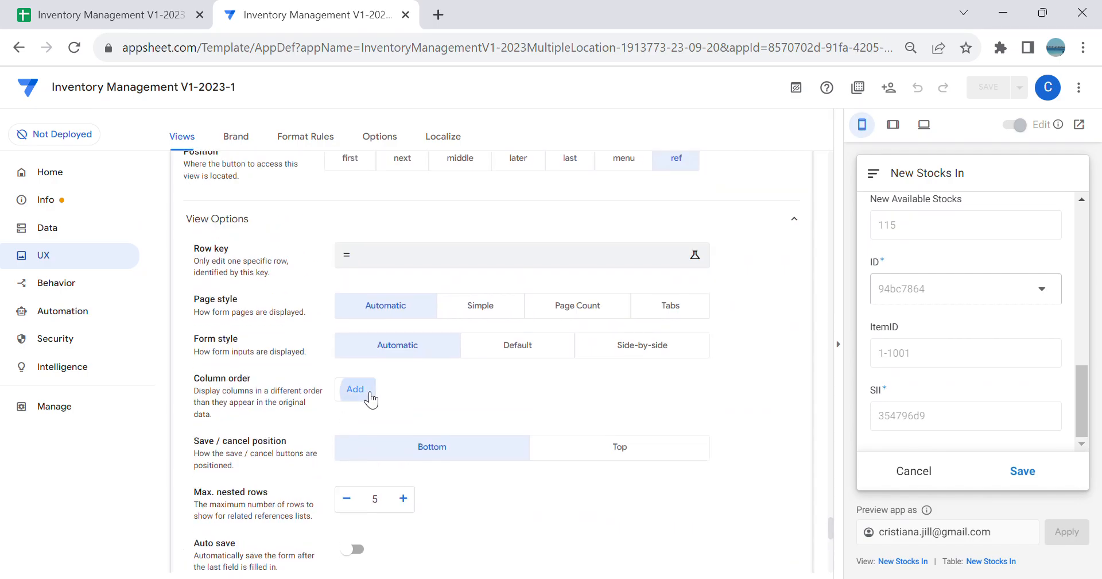
left_click(369, 393)
left_click(405, 391)
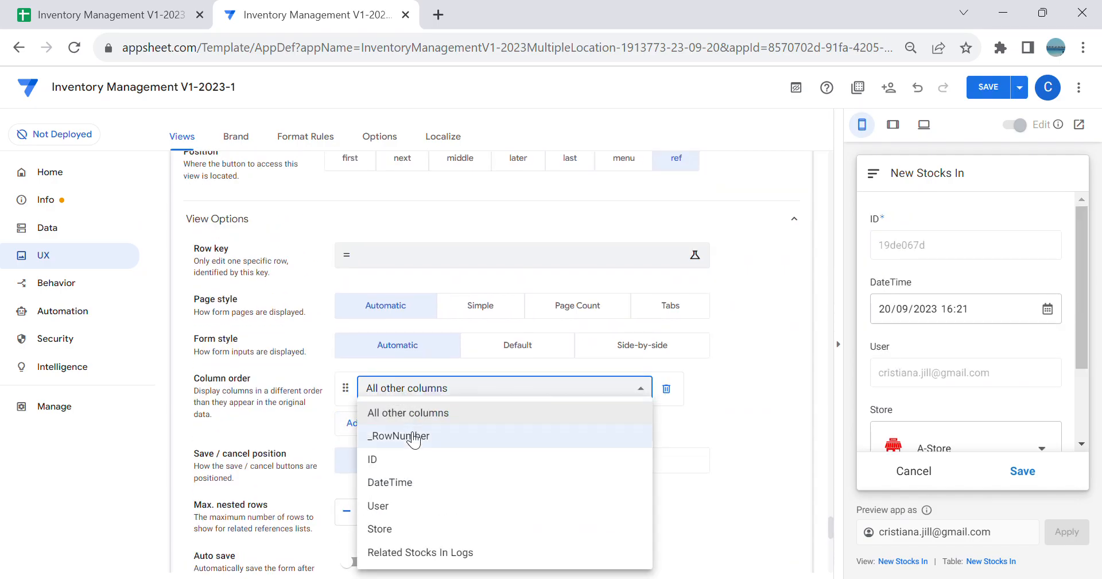
left_click(704, 395)
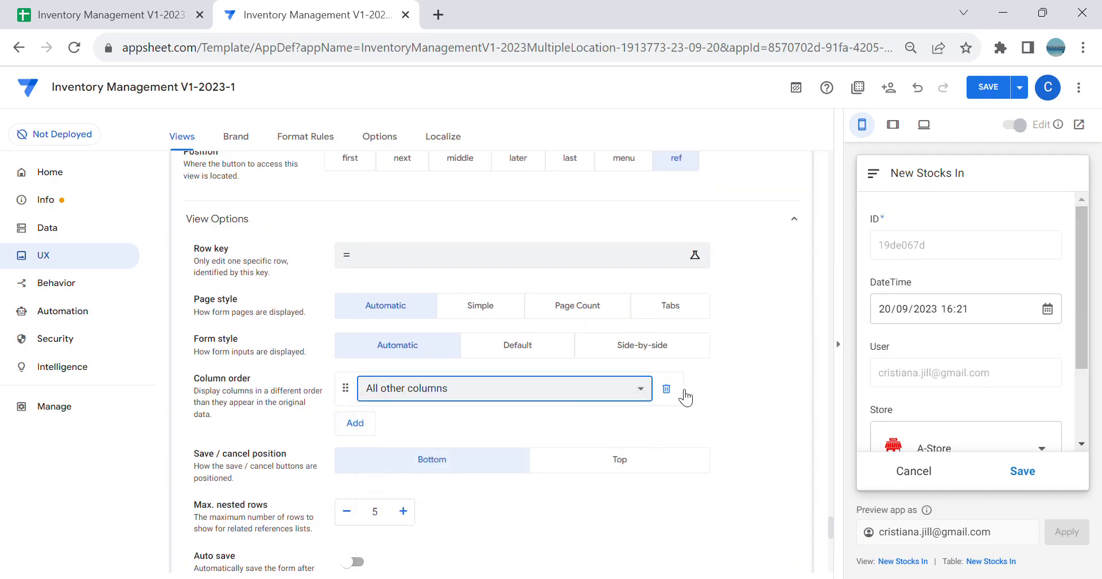
left_click(668, 389)
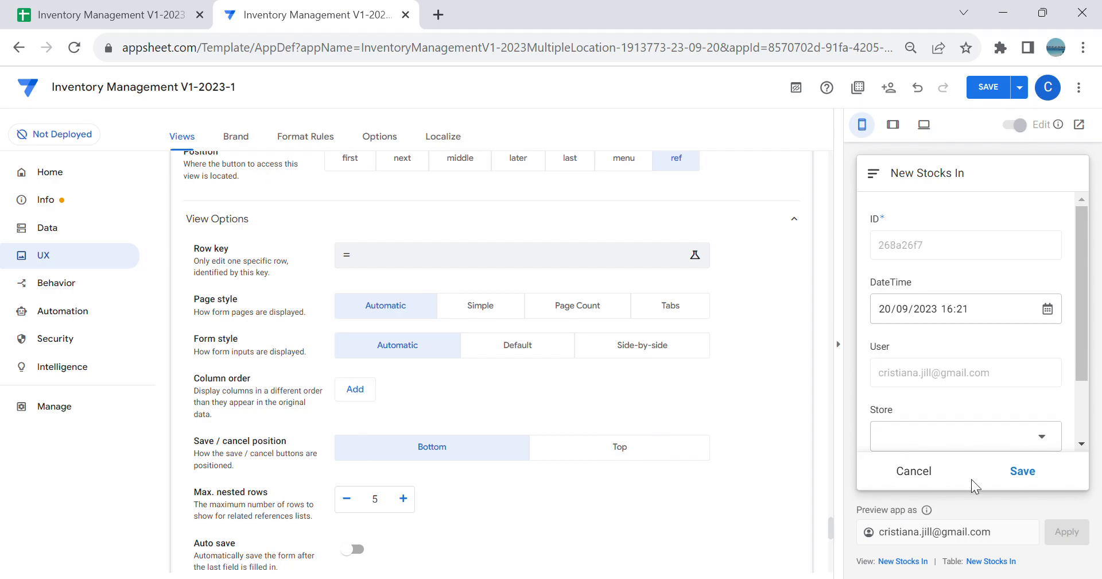
Step: Start a fresh A-Store entry in the New Stocks In preview and fill a test log with an item code and a QTY of 15
left_click(917, 477)
left_click(1054, 482)
left_click(1068, 427)
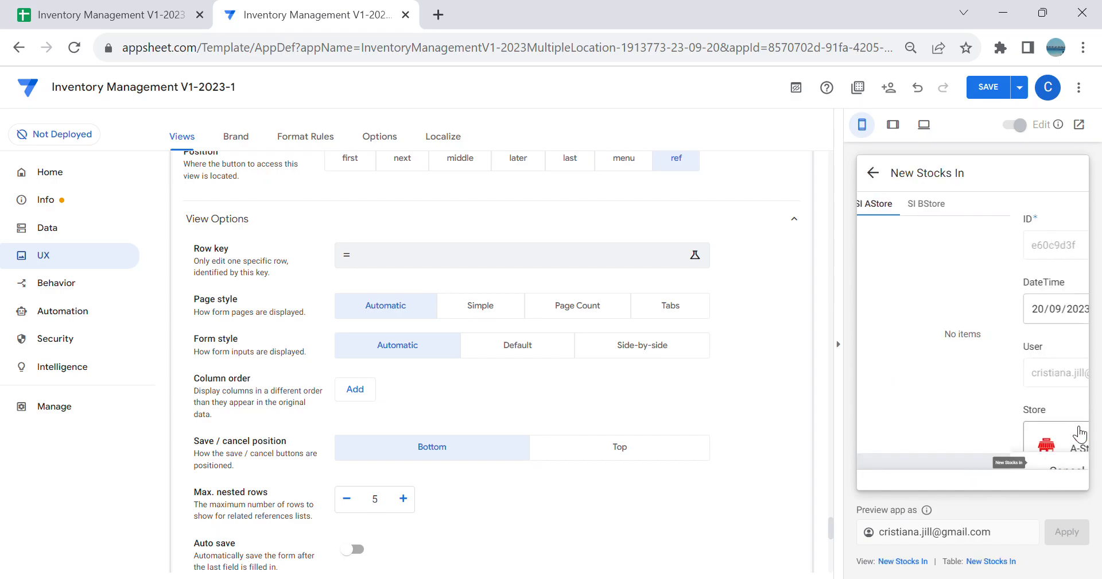
scroll(1013, 390, "down", 2)
left_click(994, 427)
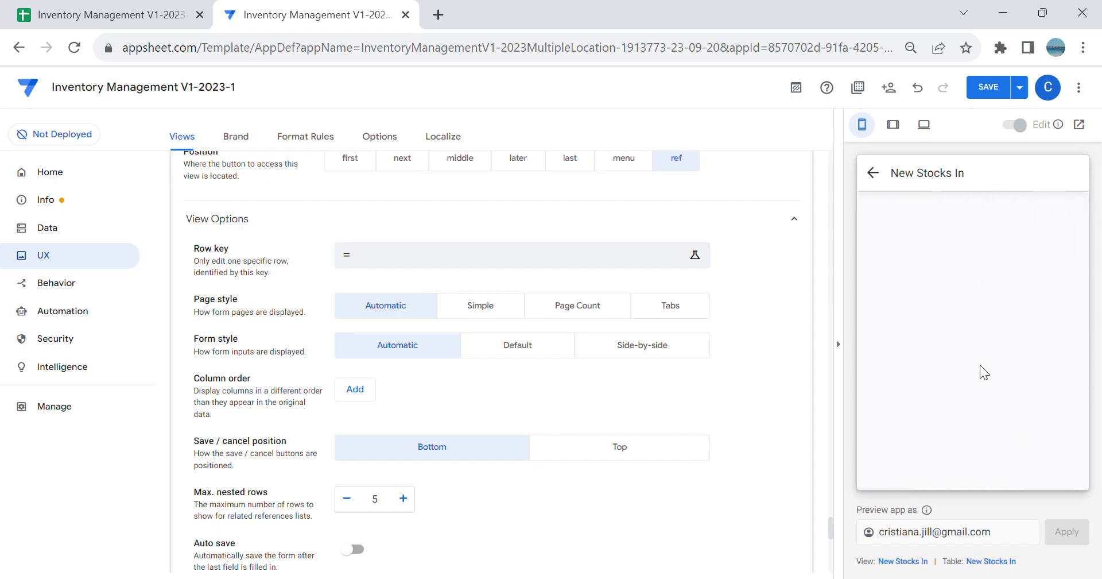
scroll(980, 360, "down", 3)
left_click(959, 237)
left_click(970, 256)
scroll(997, 292, "down", 2)
left_click(955, 366)
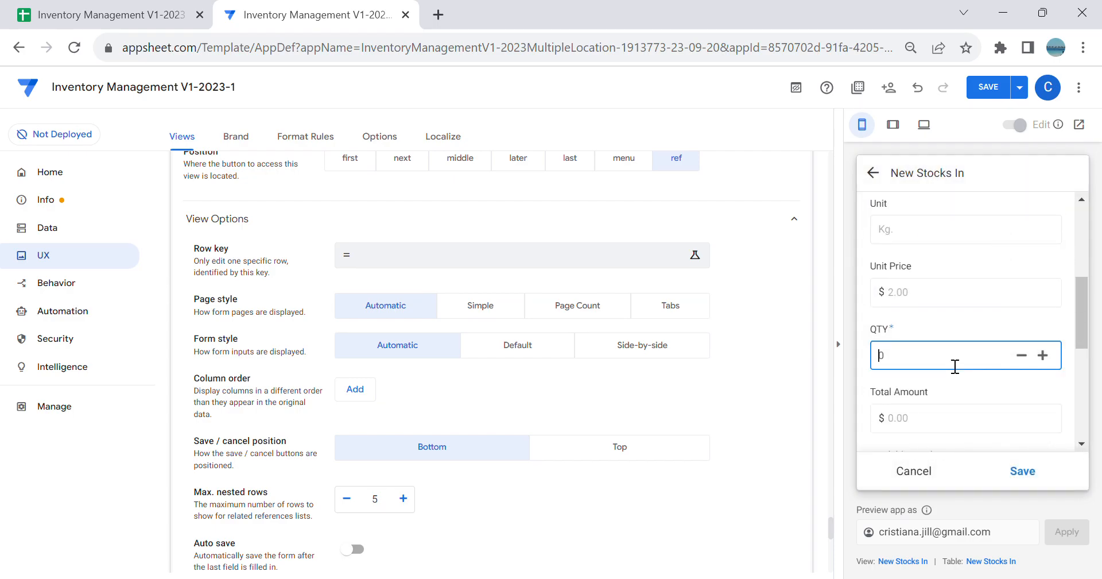
type("15")
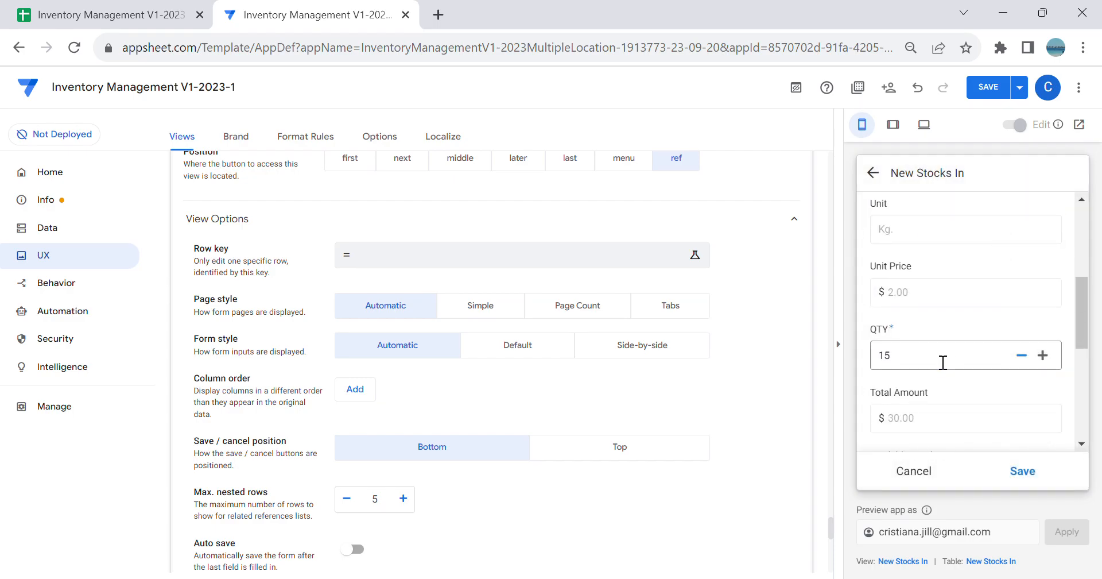
Step: Review the test log's Total Amount, Available Stocks and New Available Stocks, and cancel the log entry
scroll(939, 344, "down", 3)
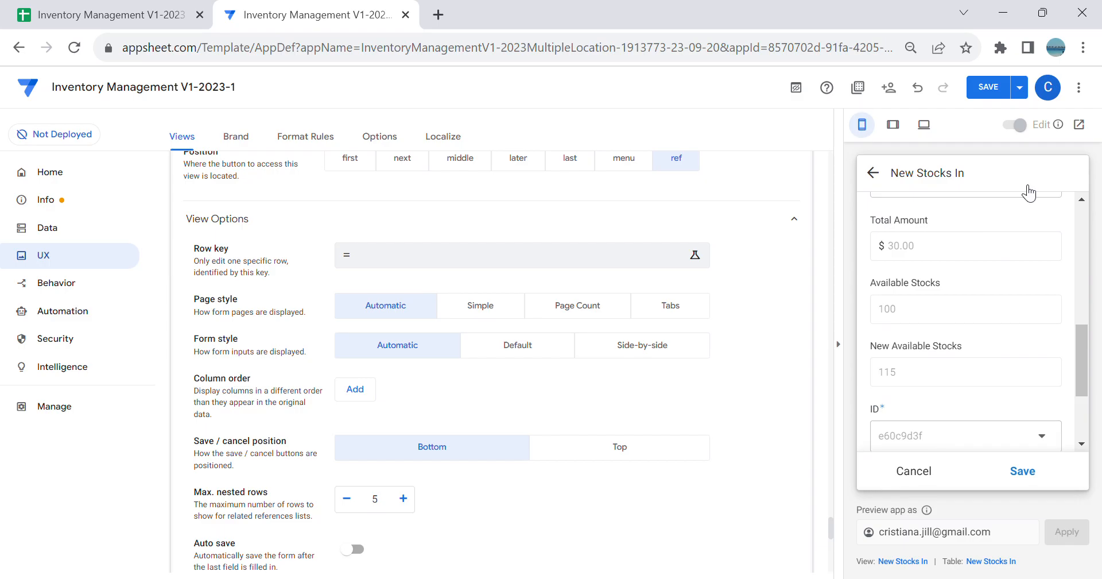
scroll(1018, 280, "up", 3)
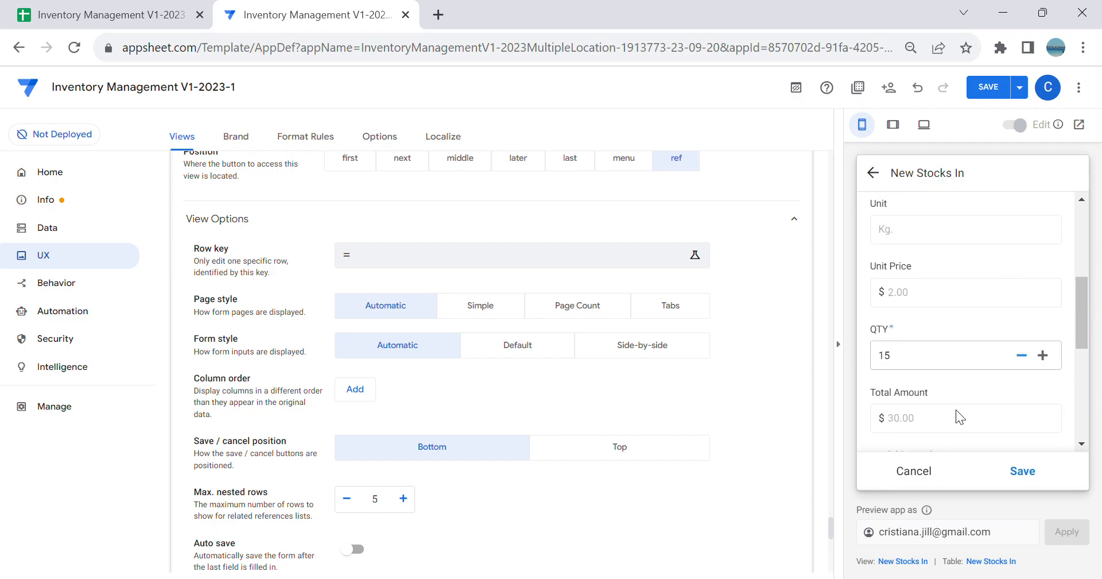
left_click(913, 471)
left_click(1041, 316)
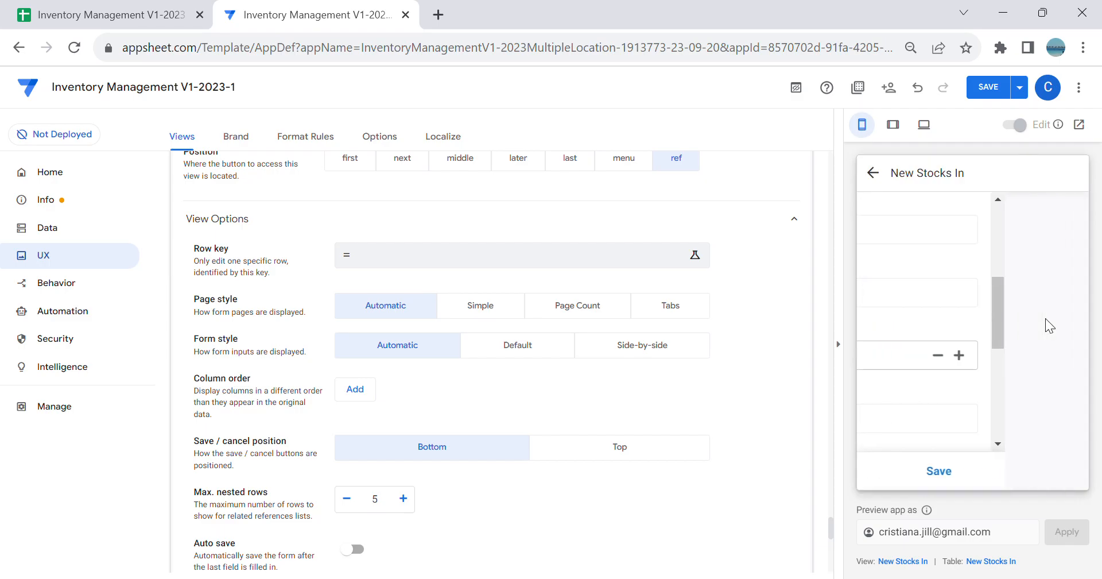
Step: Go to the app's behavior actions, collapse the app preview and create a new action
left_click(55, 285)
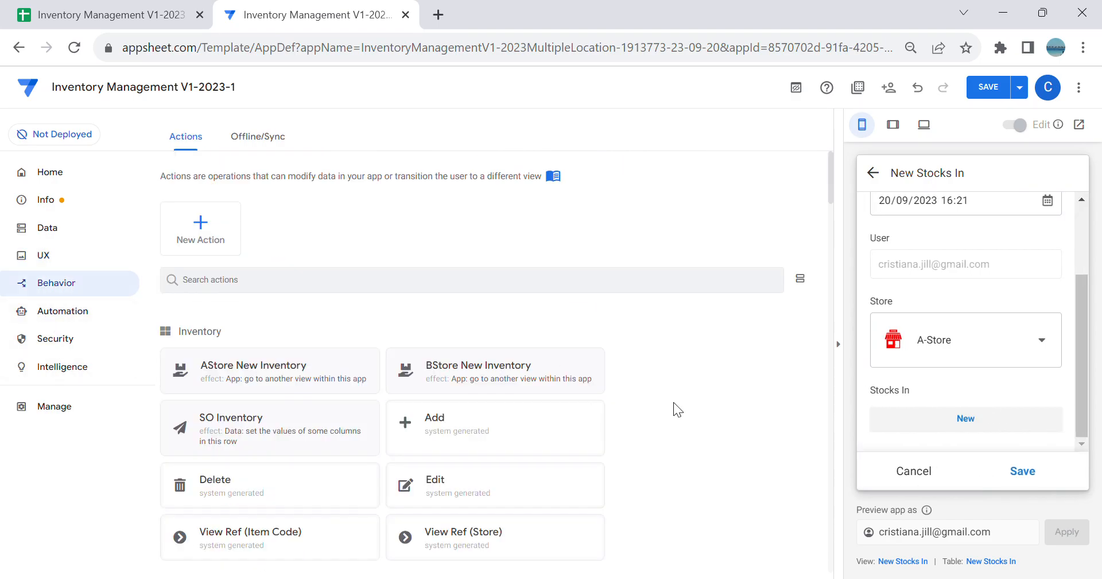
left_click(839, 344)
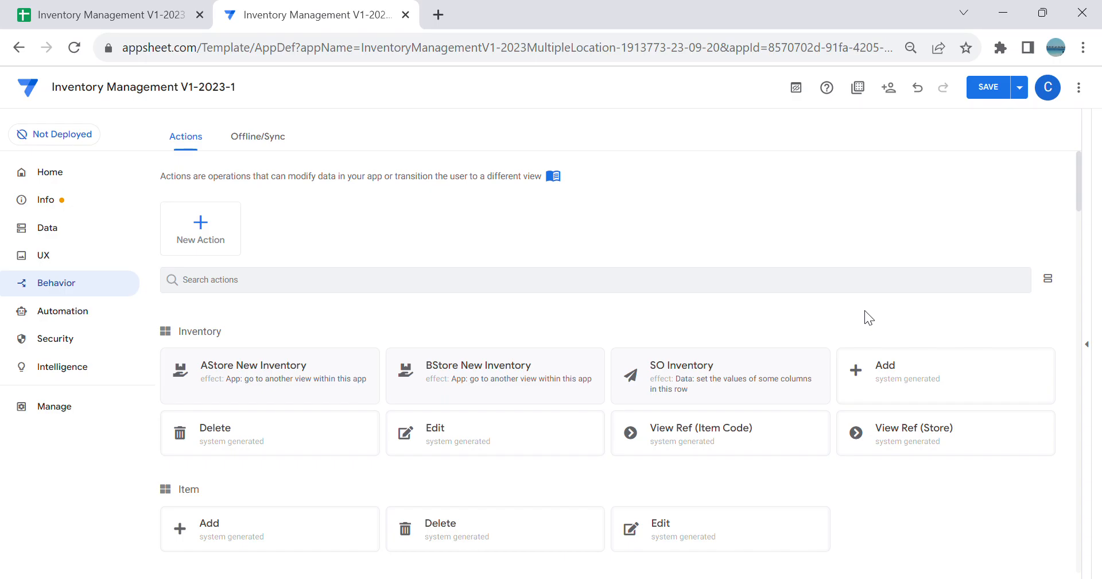
left_click(198, 230)
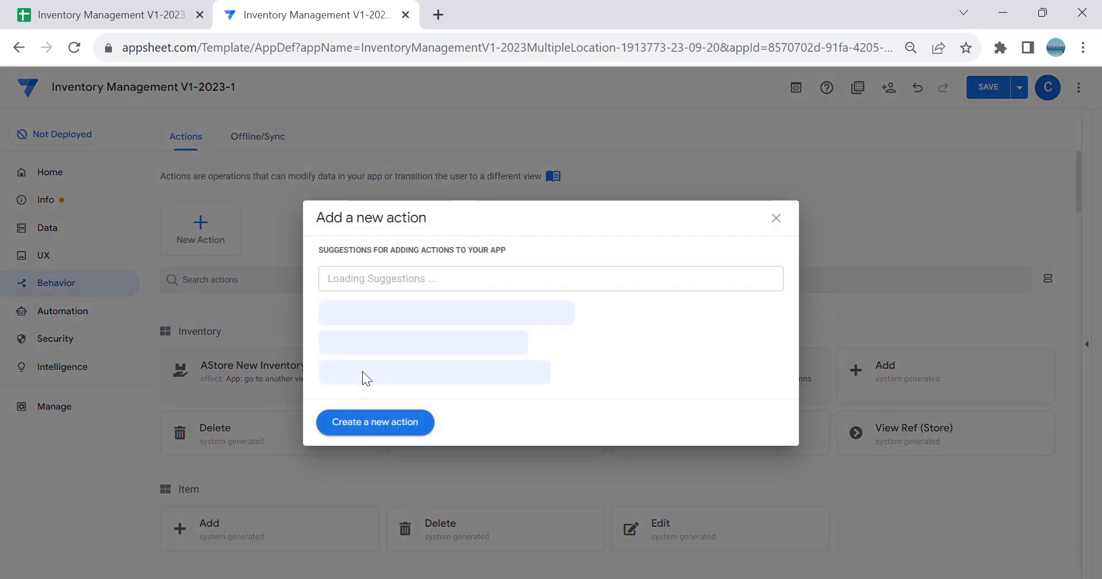
scroll(535, 439, "down", 3)
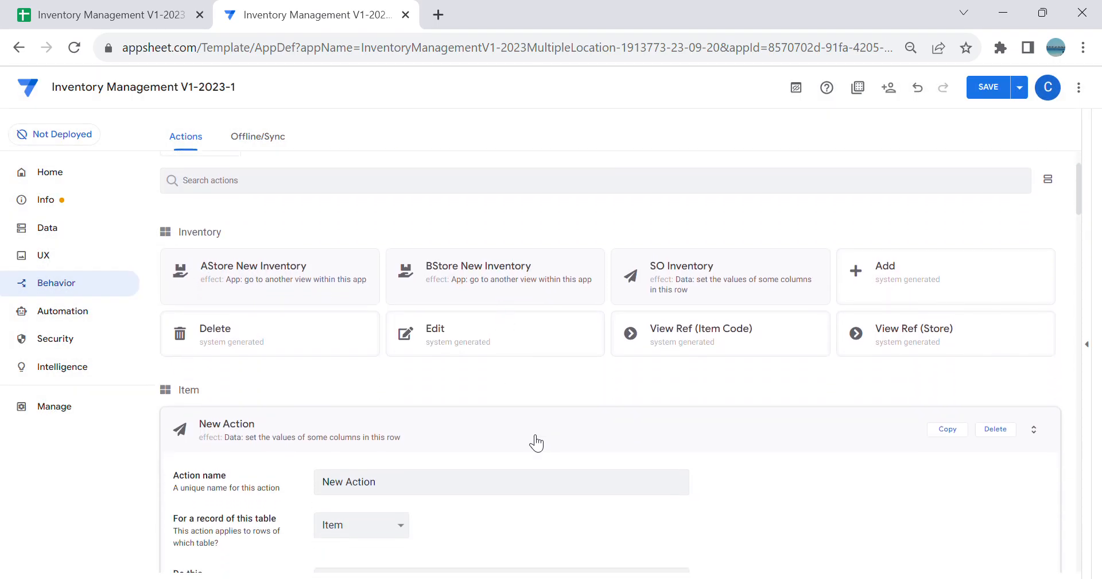
Step: Apply the new action to the Inventory table, name it Stocks In, and keep it setting column values in the row
left_click(400, 375)
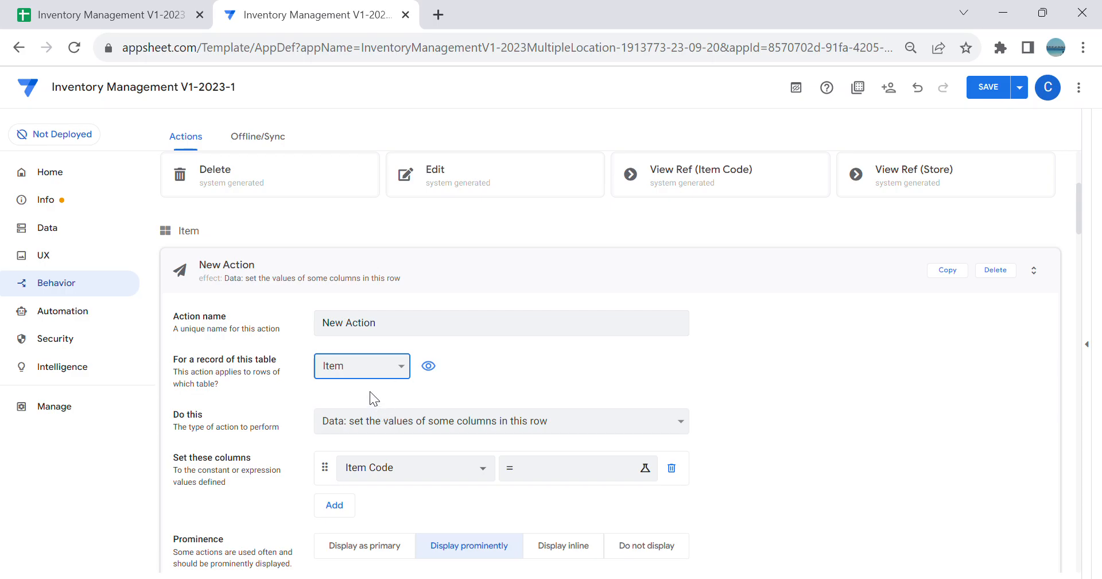
left_click(392, 333)
left_click_drag(409, 234, 38, 297)
key("BackSpace")
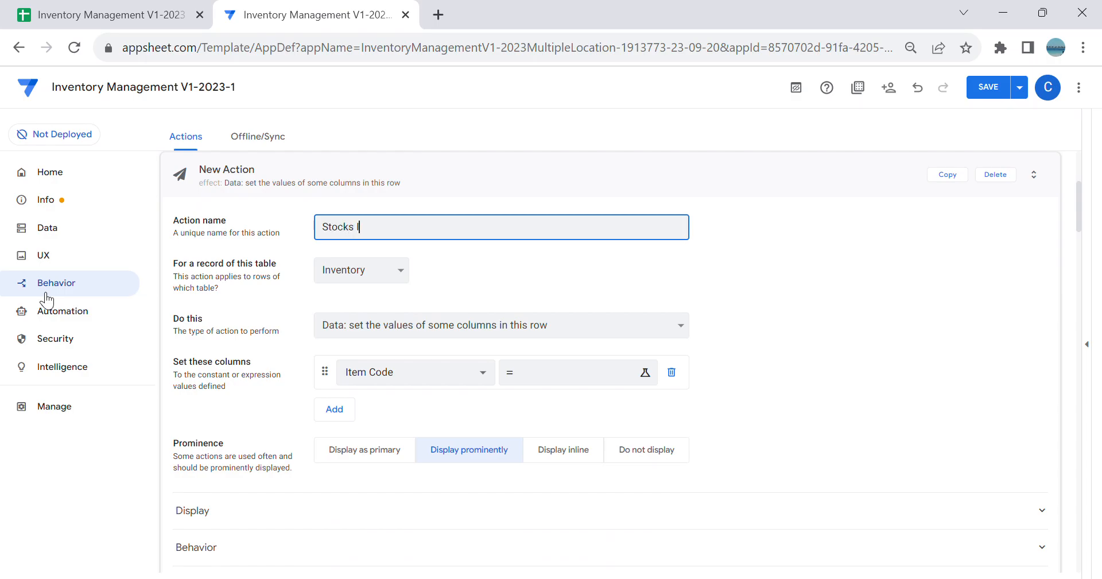
key("Tab")
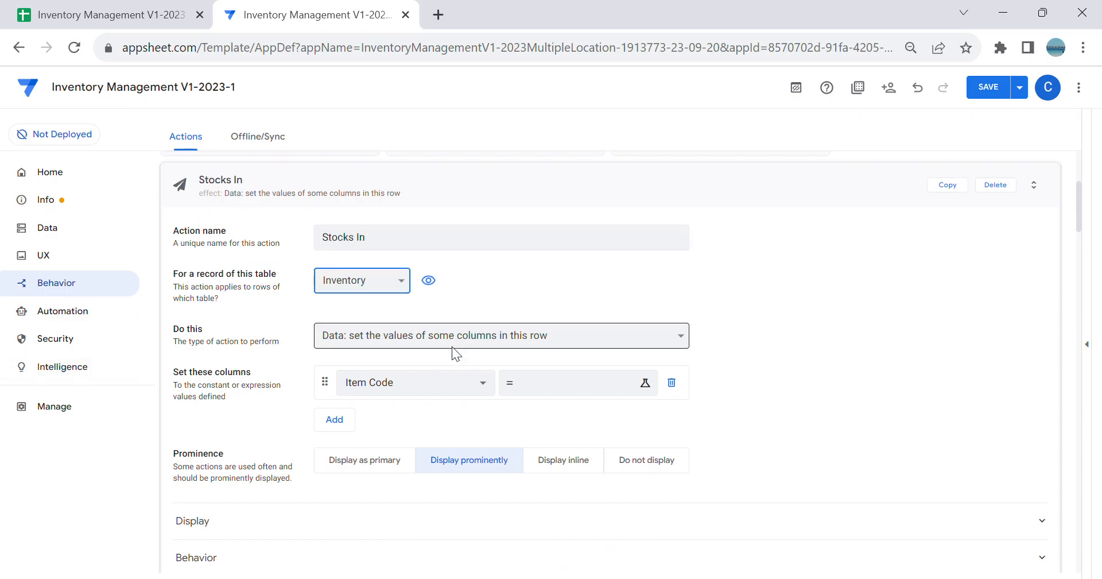
key("Tab")
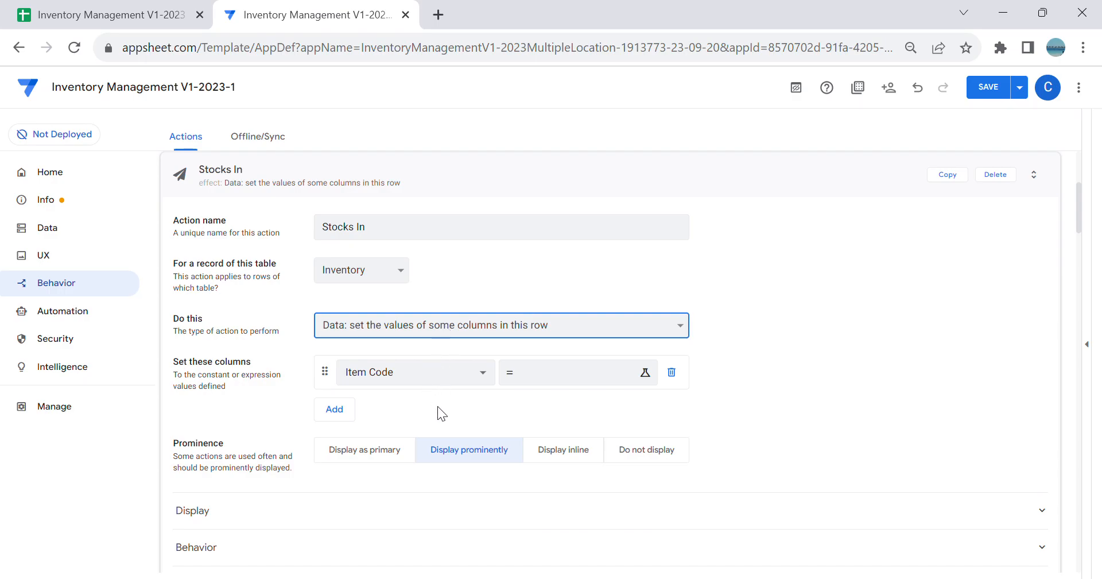
Step: Choose Available Stocks as the column the Stocks In action sets, leaving its value expression blank
left_click(424, 371)
left_click(435, 480)
left_click(570, 384)
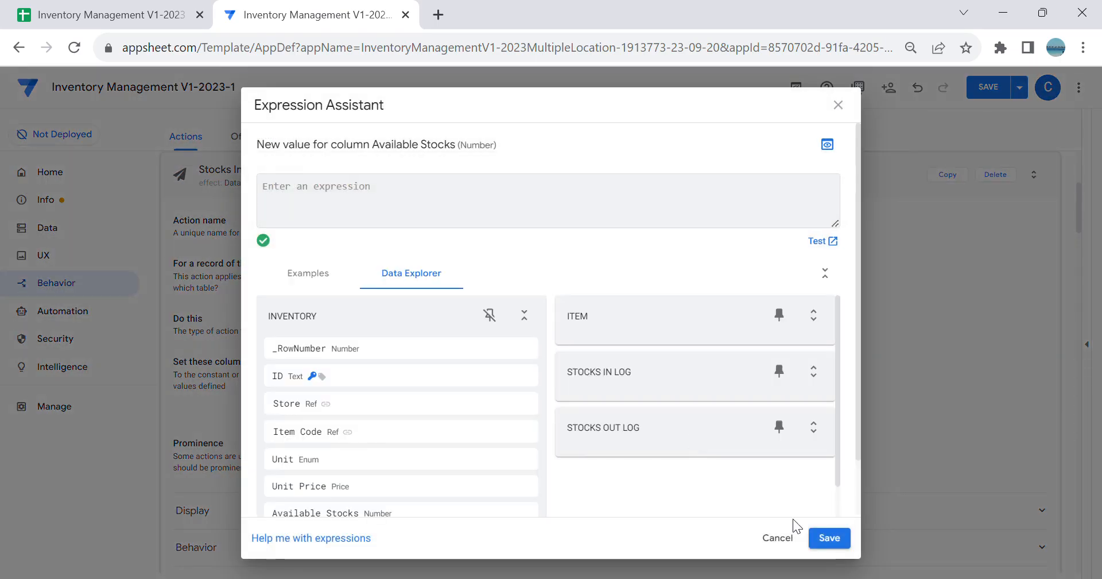
left_click(832, 539)
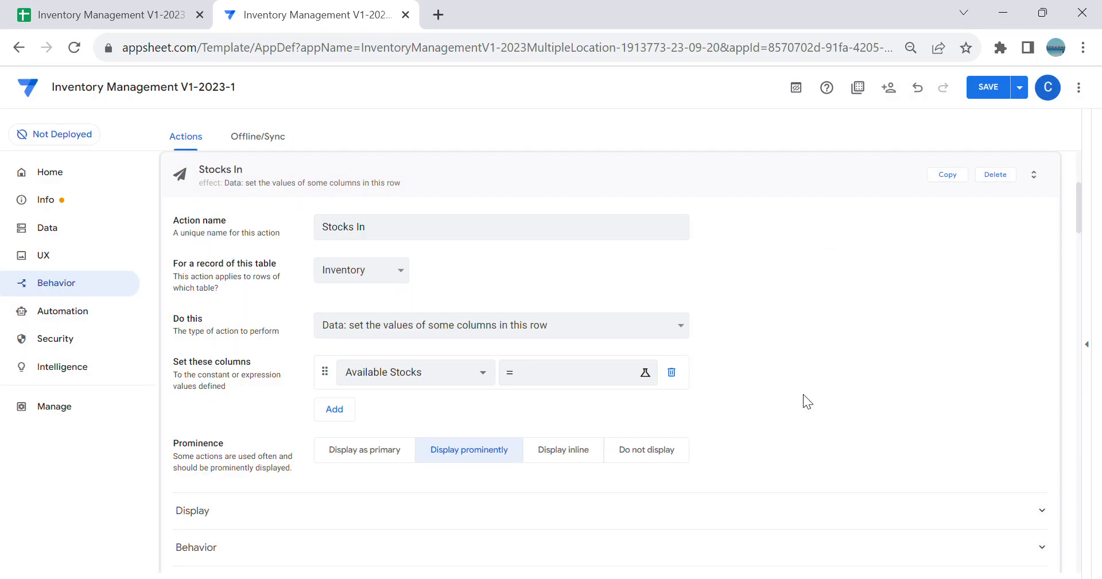
Step: Rename the Stocks In action as SI Inventory
scroll(505, 299, "up", 1)
scroll(501, 296, "up", 1)
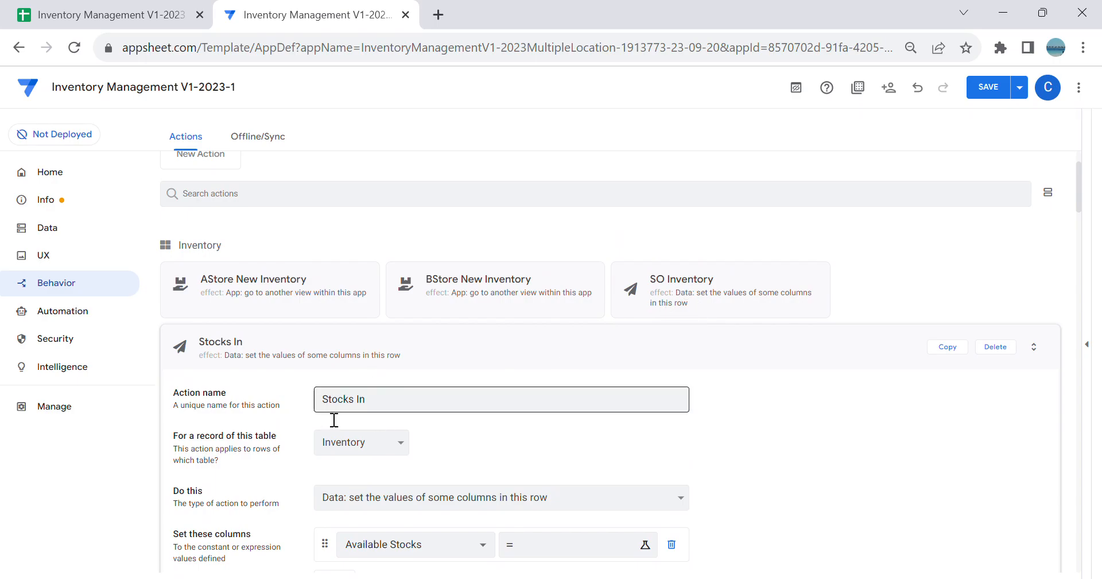
left_click_drag(365, 399, 302, 399)
type("SI ")
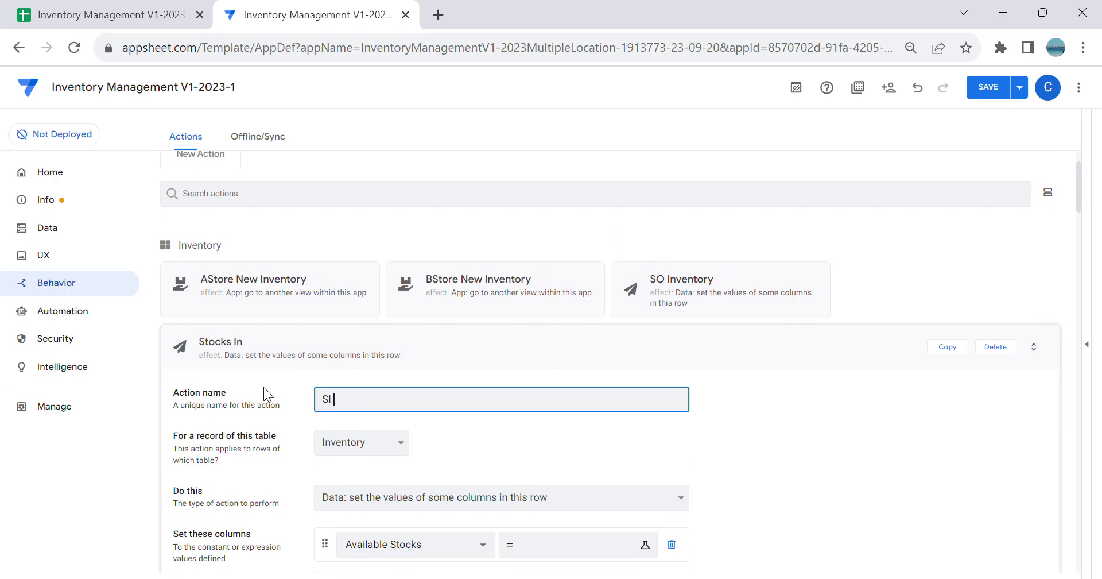
type("Inventory")
key("Tab")
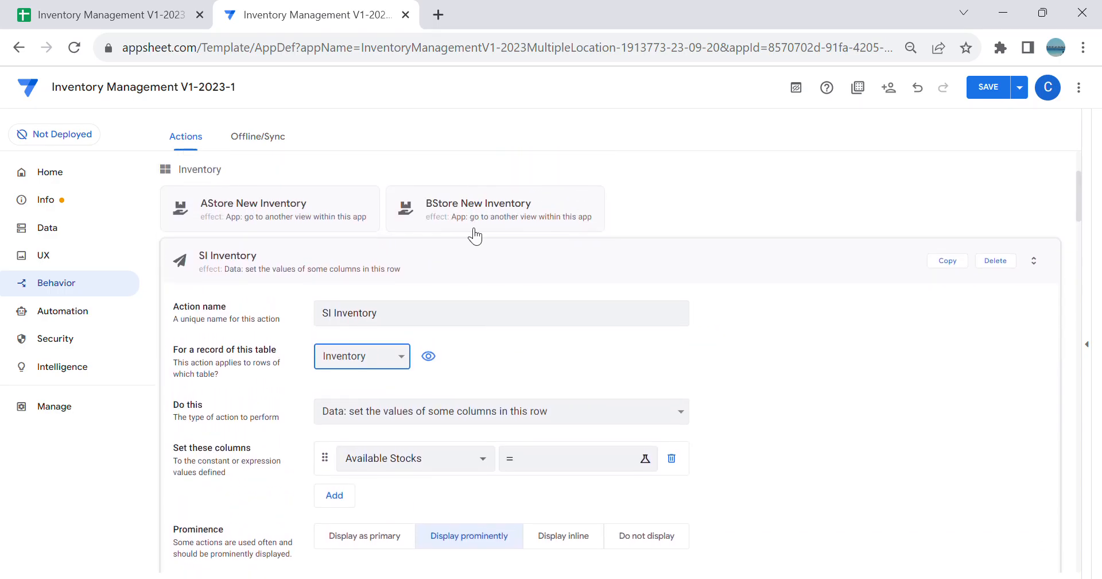
Step: Copy the Available Stocks Lookup expression from the SO Inventory action and close it without changes
left_click(439, 253)
left_click(439, 262)
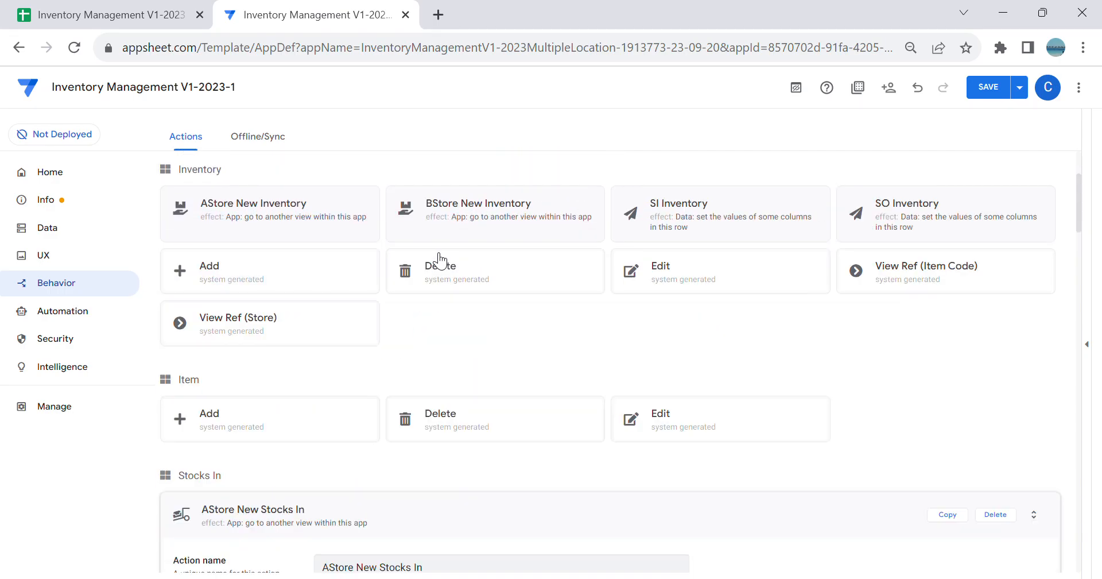
left_click(918, 229)
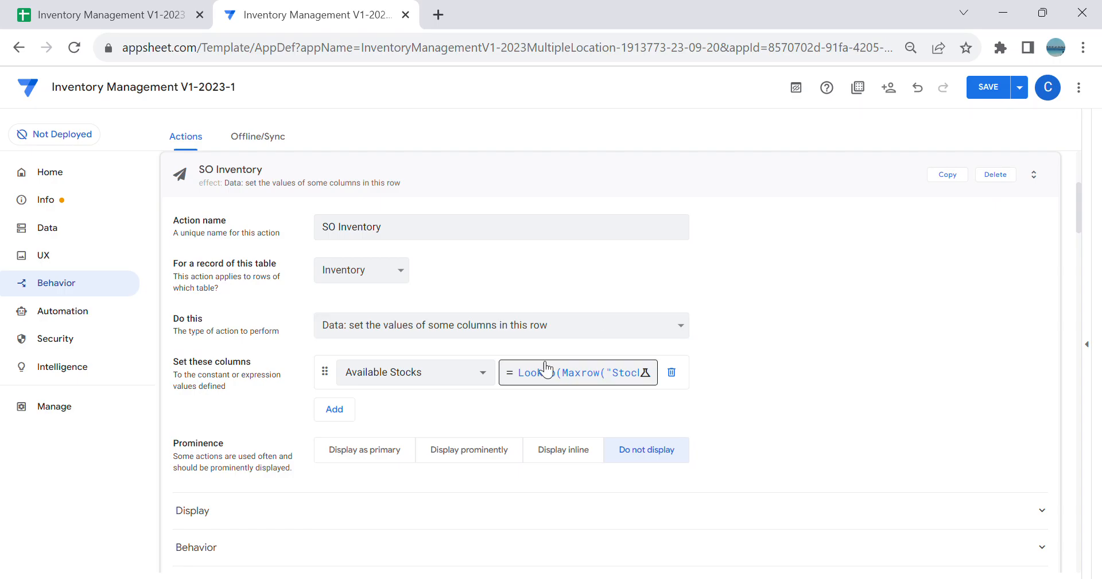
left_click(565, 372)
key("ctrl+c")
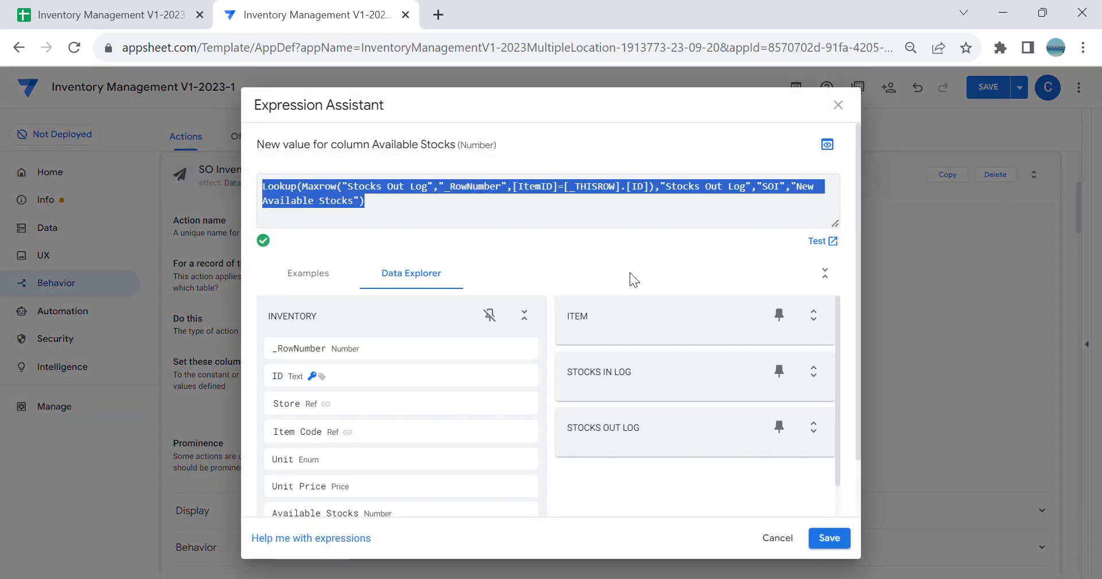
left_click(777, 538)
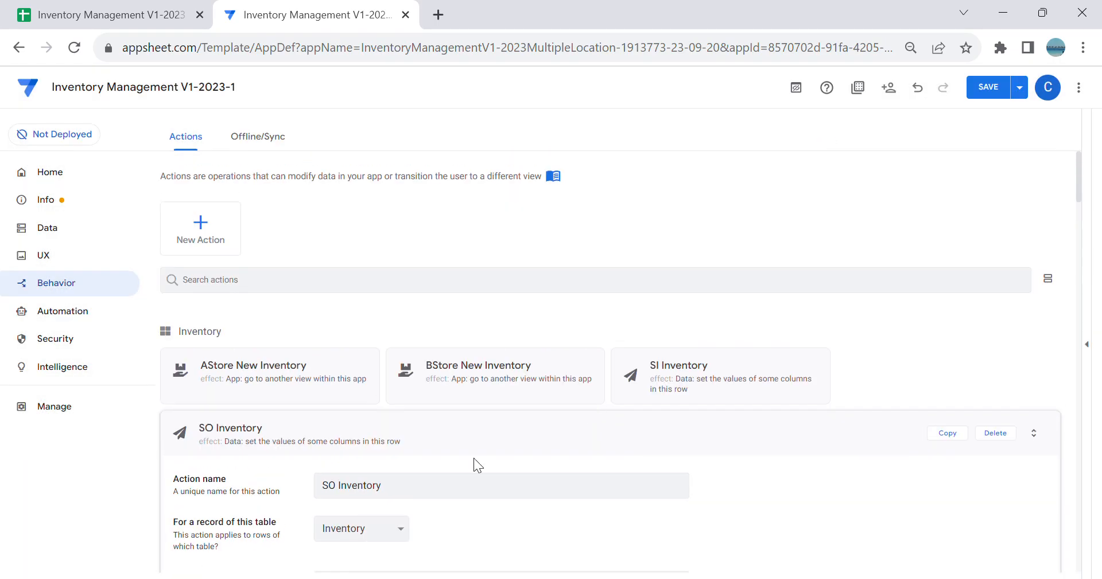
Step: Paste the copied Lookup expression as the new Available Stocks value in the SI Inventory action
left_click(502, 423)
left_click(759, 387)
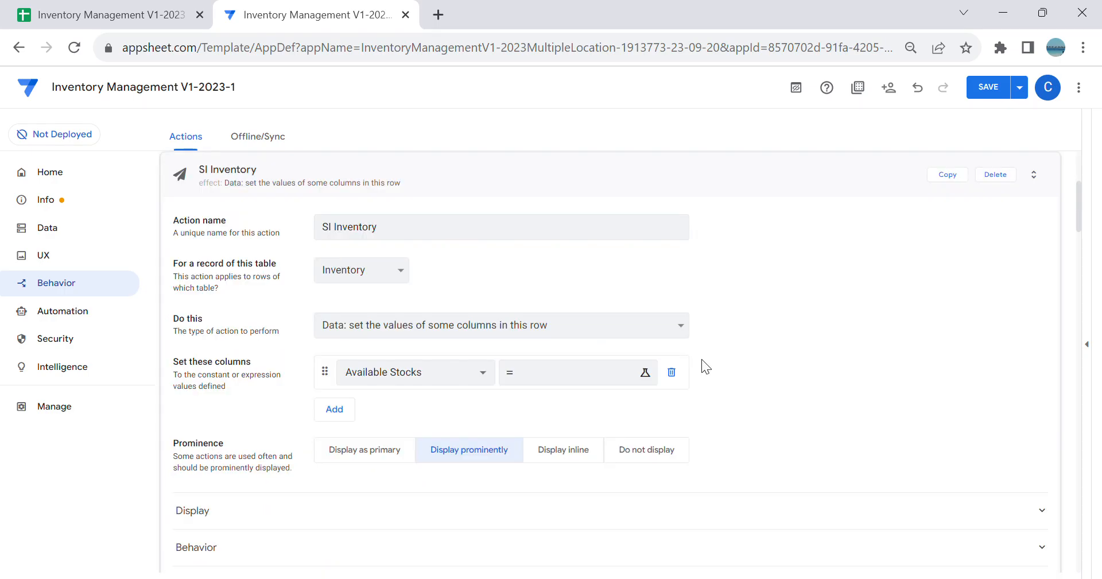
left_click(575, 376)
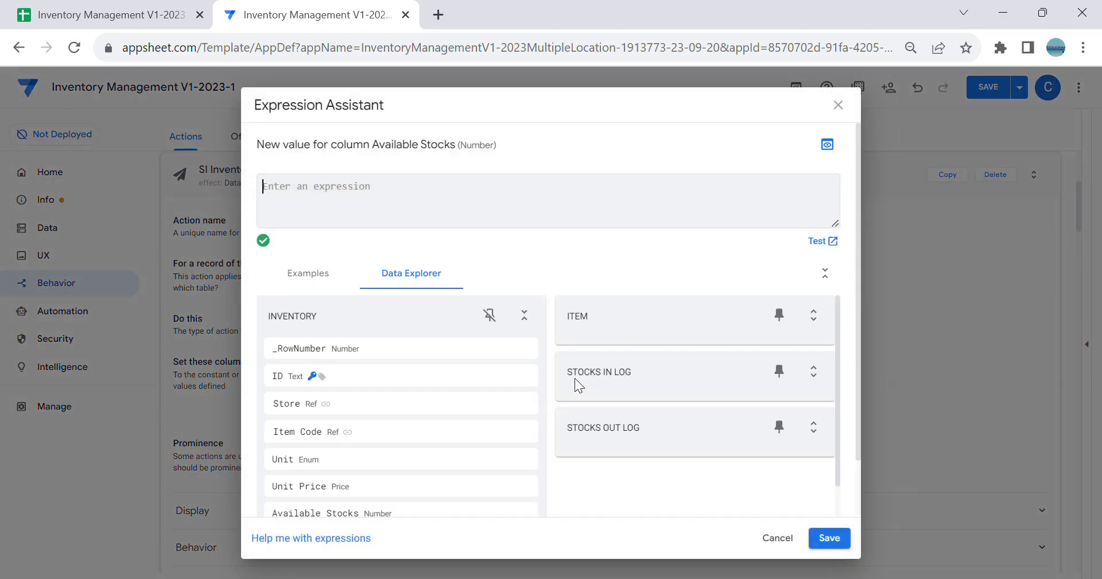
key("ctrl+v")
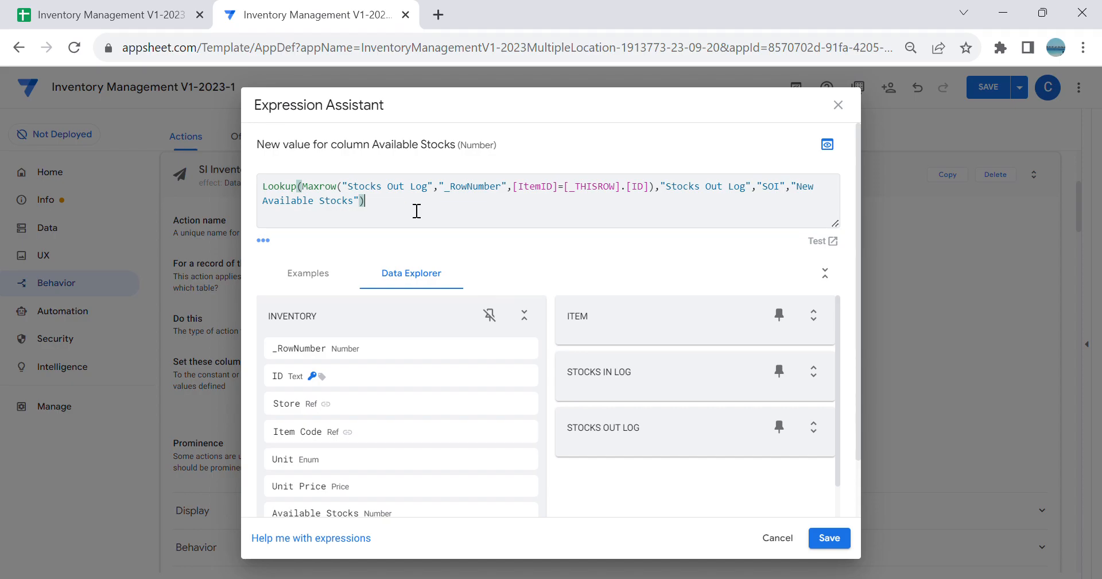
Step: Change the Maxrow table in the Available Stocks expression to "Stocks In Log"
left_click(434, 189)
key("BackSpace")
key("BackSpace")
key("BackSpace")
key("BackSpace")
key("BackSpace")
key("BackSpace")
key("BackSpace")
key("BackSpace")
key("BackSpace")
key("BackSpace")
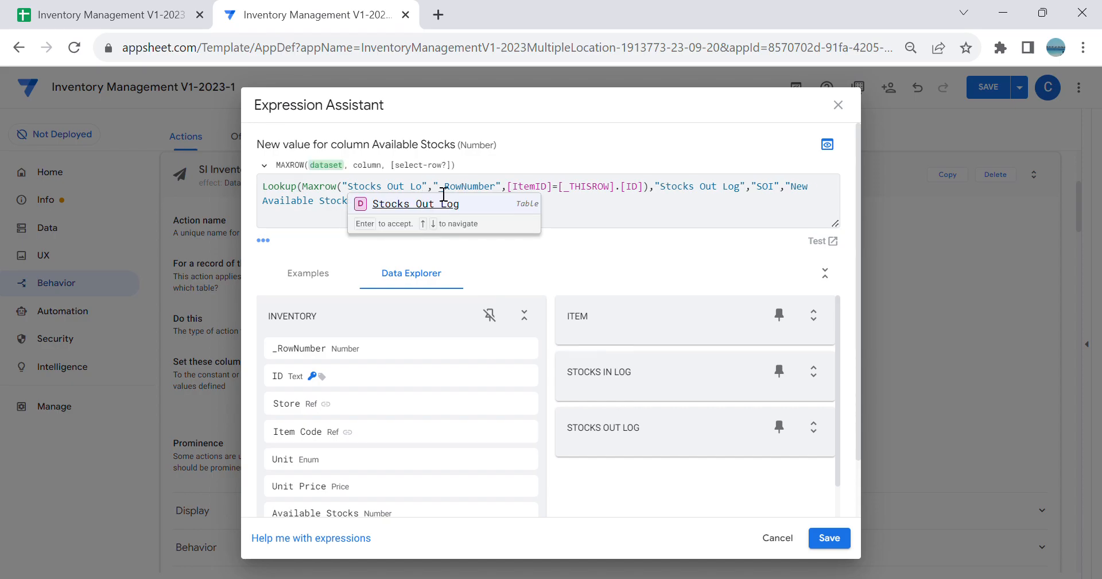
key("BackSpace")
key("BackSpace")
key("BackSpace")
key("BackSpace")
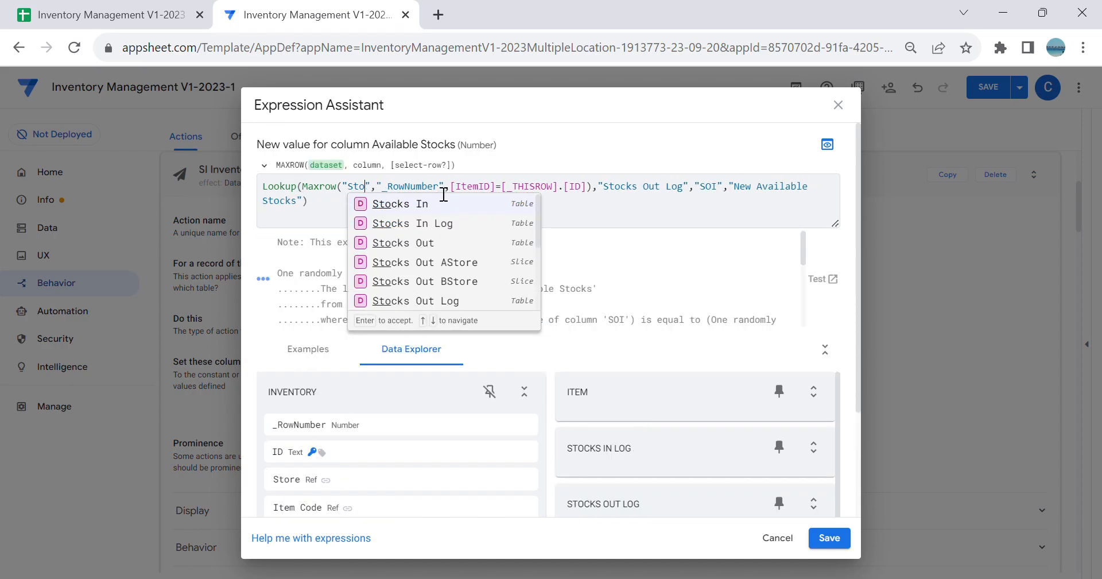
type("Stocks")
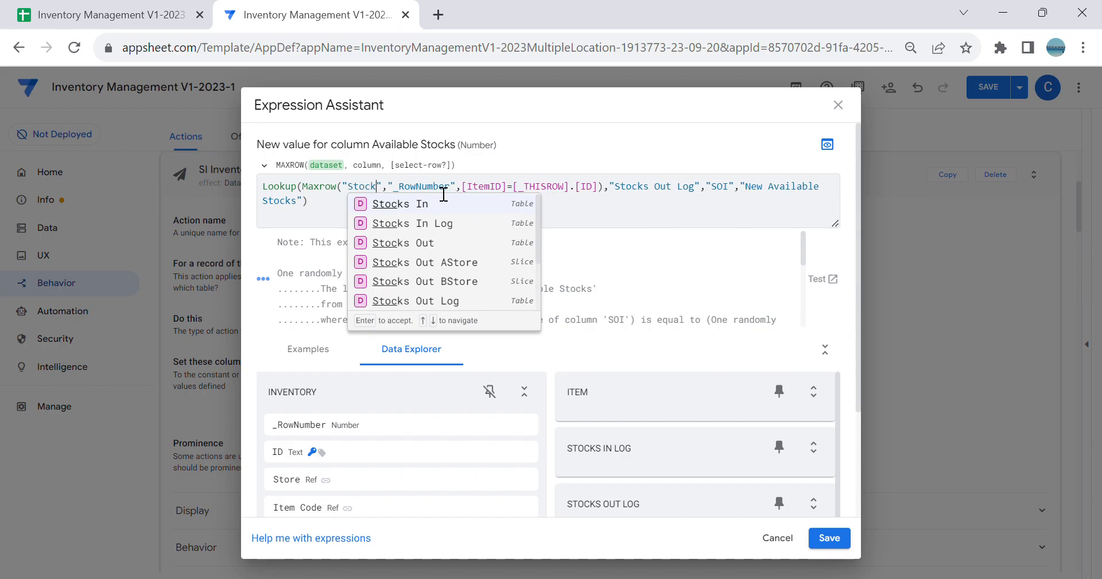
left_click(460, 229)
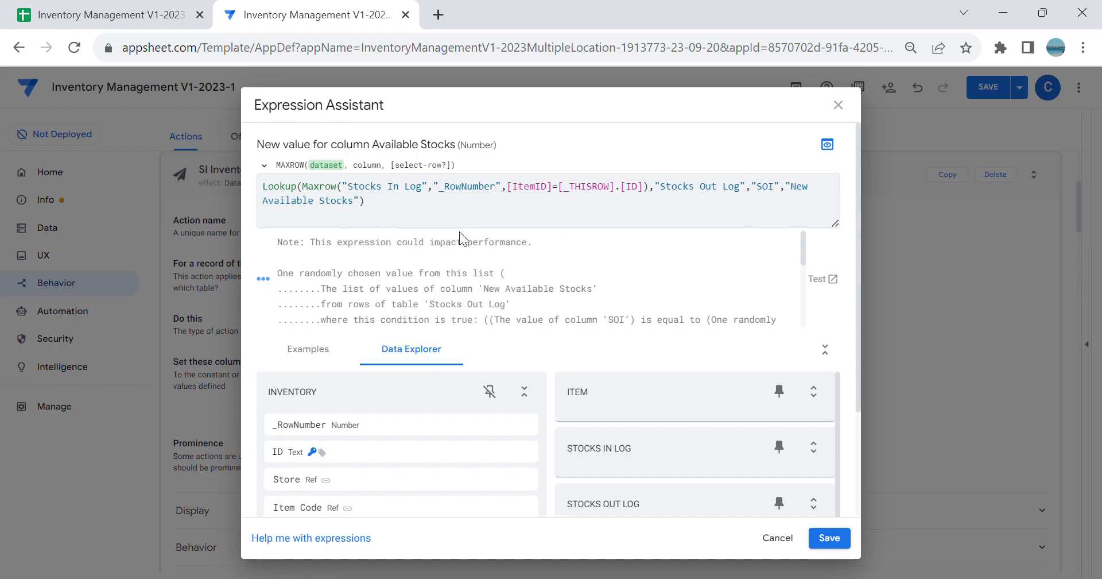
Step: Change the Lookup's dataset in the Available Stocks expression to "Stocks In Log"
left_click(555, 190)
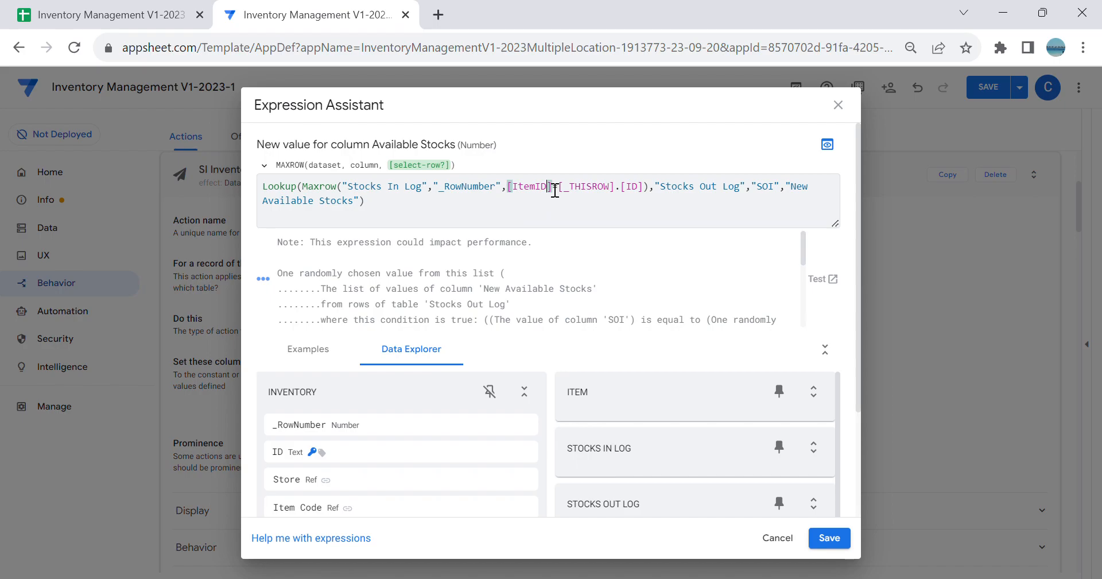
left_click(605, 203)
left_click(742, 198)
key("BackSpace")
key("BackSpace")
key("BackSpace")
key("BackSpace")
key("BackSpace")
key("BackSpace")
key("BackSpace")
key("BackSpace")
key("BackSpace")
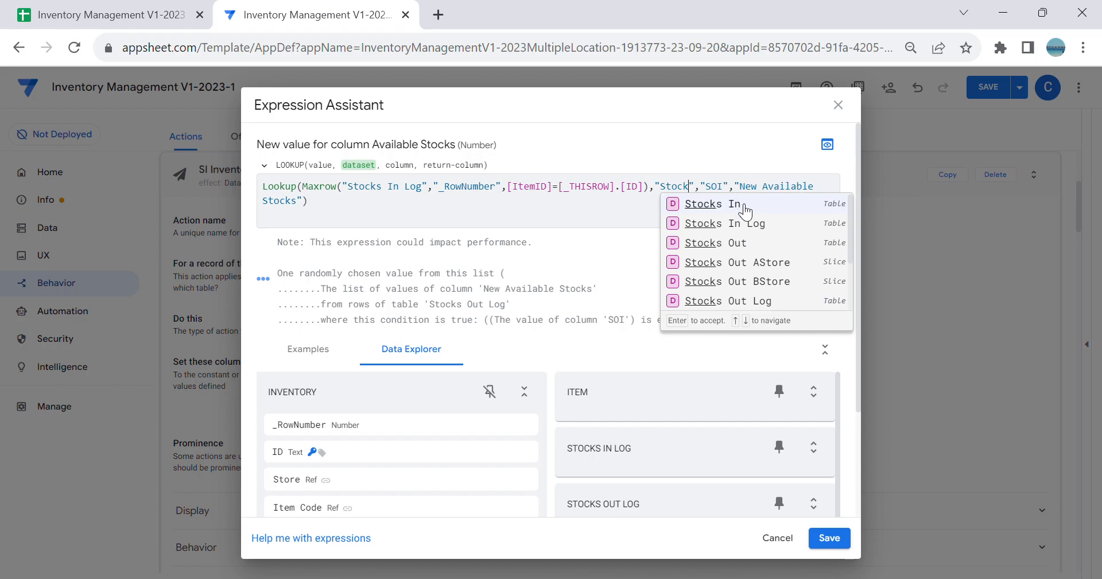
left_click(746, 224)
Step: Change the Lookup's match column to "SII" and save the Available Stocks expression
left_click(775, 191)
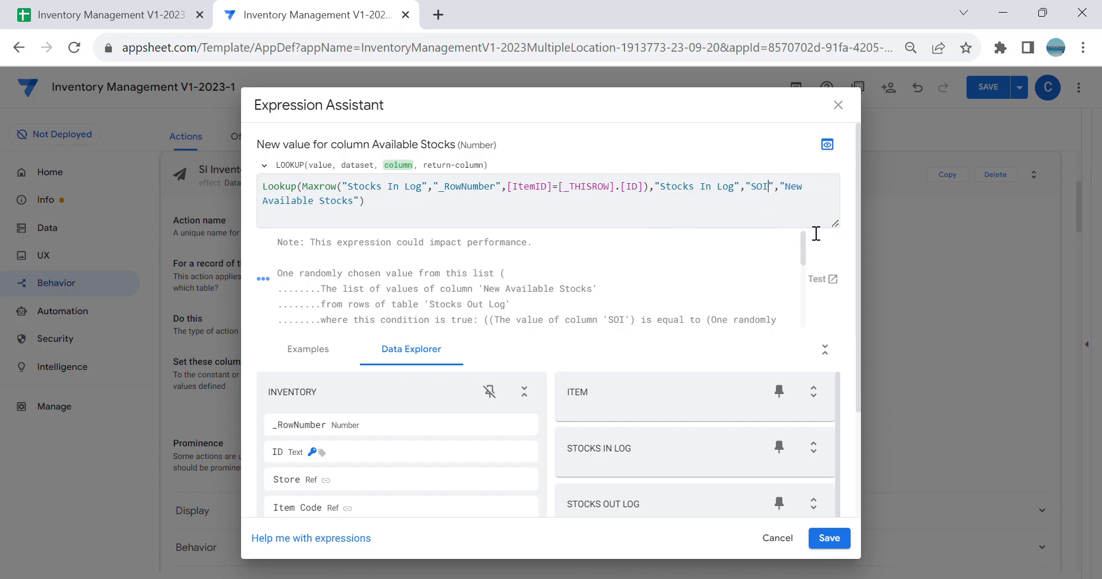
key("BackSpace")
key("BackSpace")
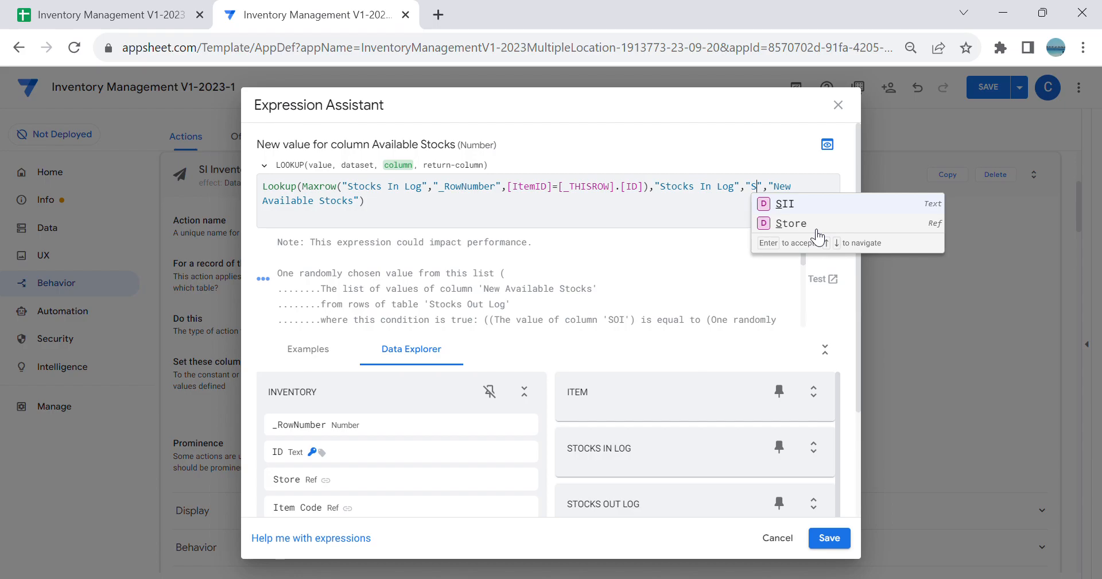
left_click(799, 211)
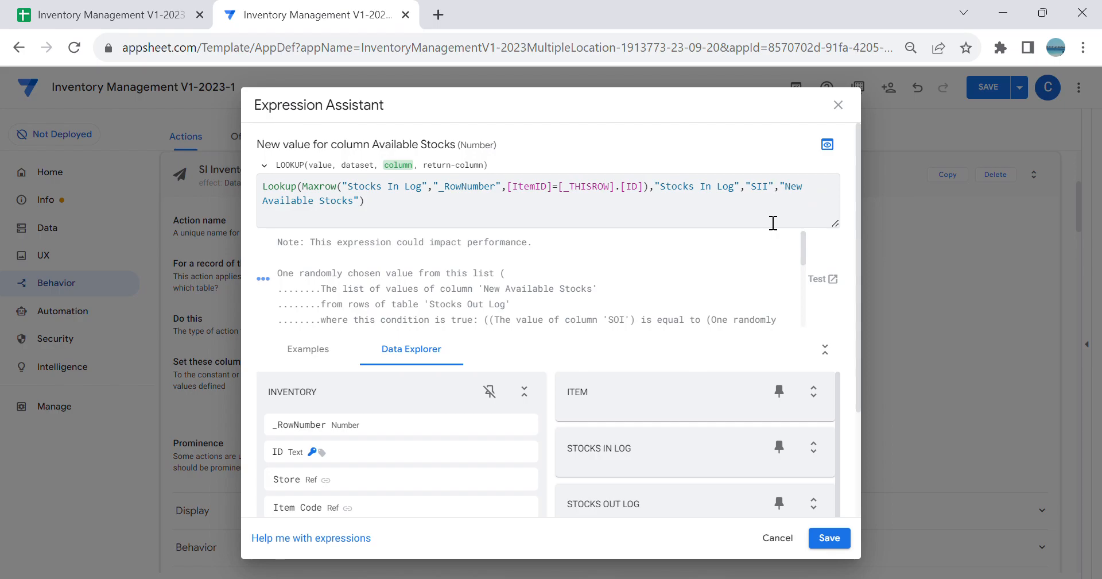
left_click(581, 187)
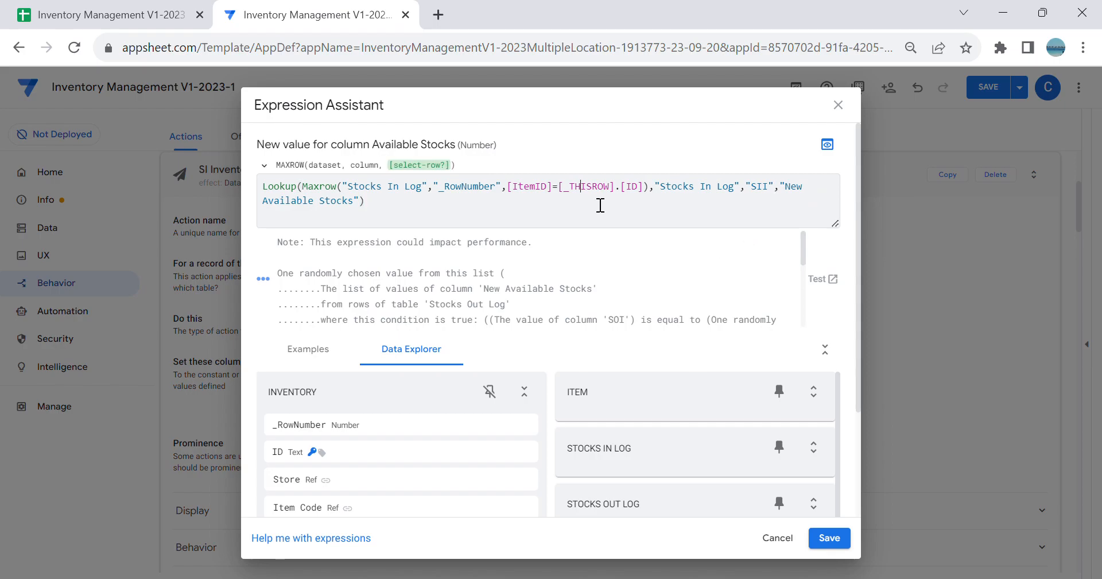
left_click(643, 191)
left_click_drag(765, 194, 758, 194)
left_click(493, 225)
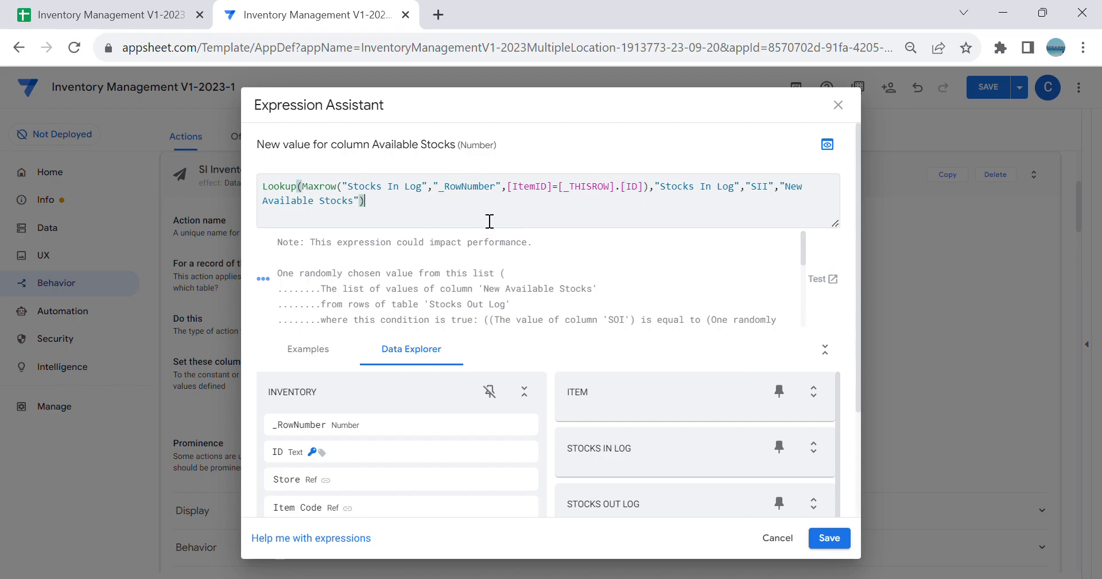
key("ctrl+a")
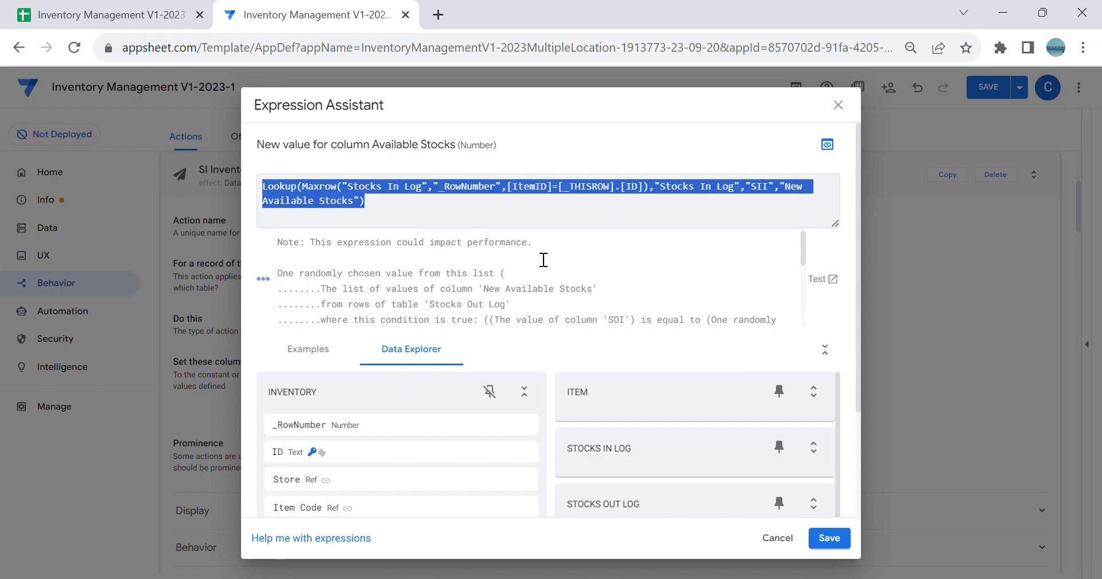
left_click(838, 538)
Step: Set the SI Inventory action's prominence to Do not display and save the app
left_click(660, 451)
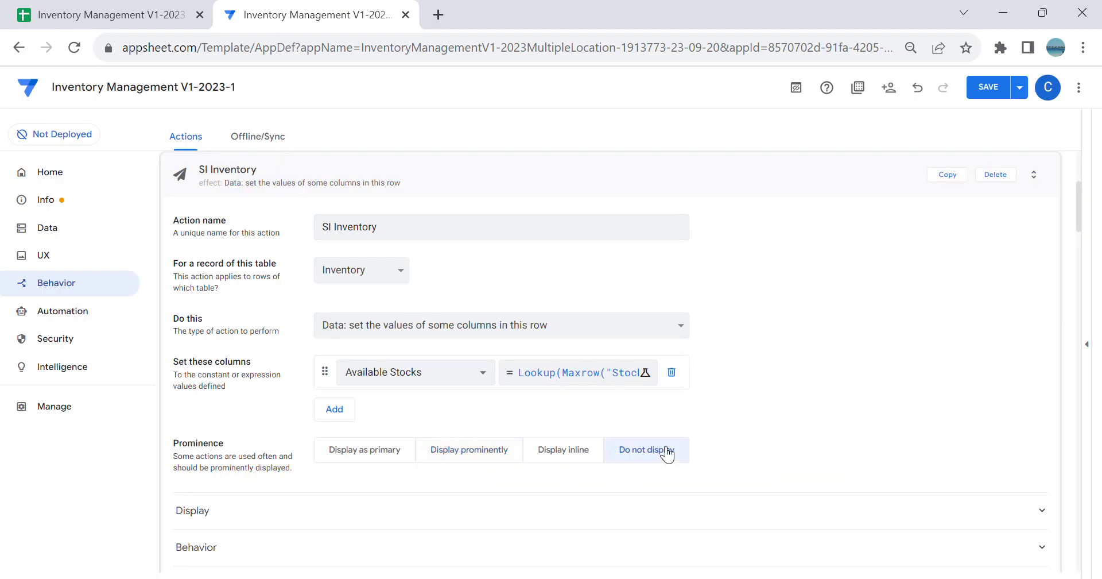
left_click(975, 86)
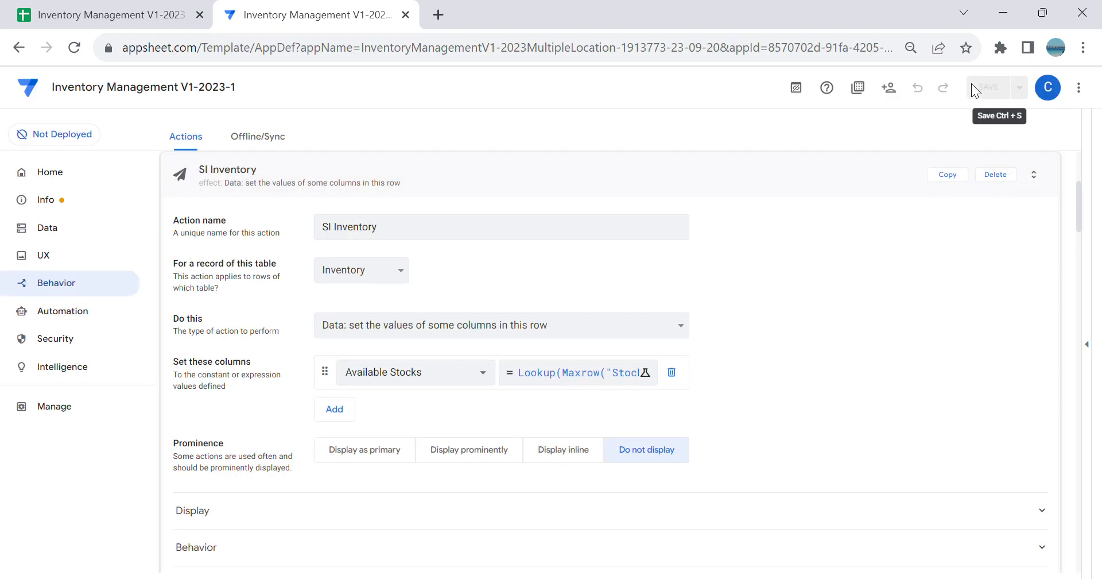
Step: Create a new action and name it SI Inventory Triiger
scroll(281, 386, "up", 5)
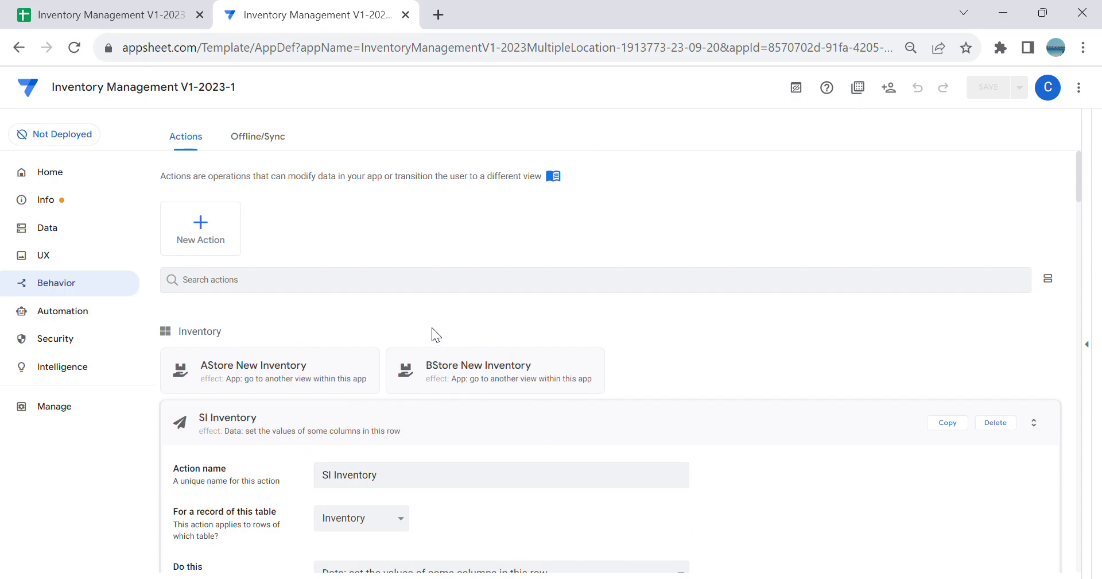
left_click(226, 243)
left_click(396, 434)
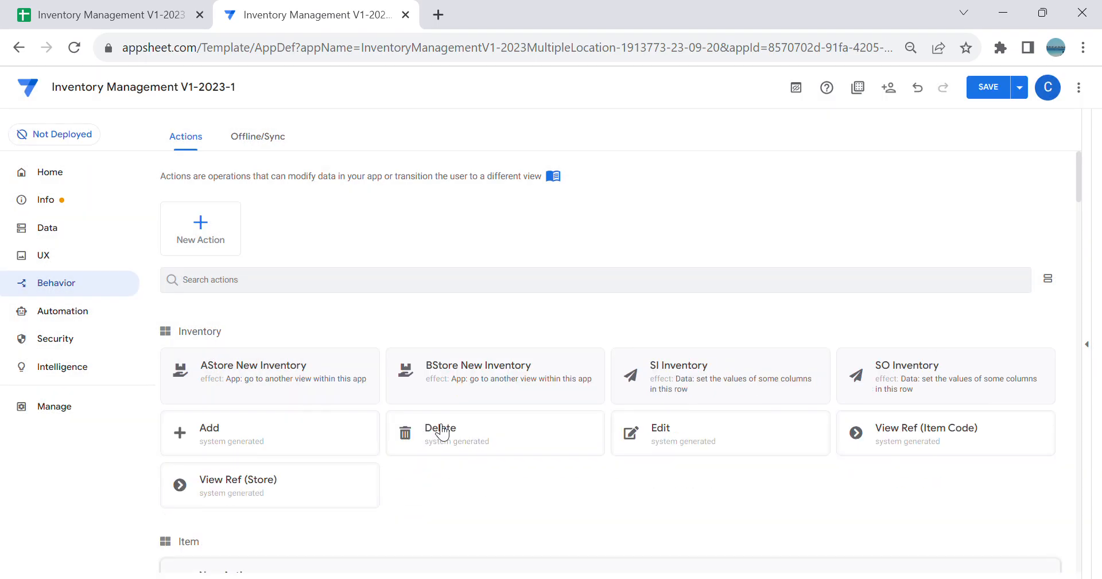
scroll(436, 434, "down", 3)
left_click_drag(455, 464, 1, 529)
key("BackSpace")
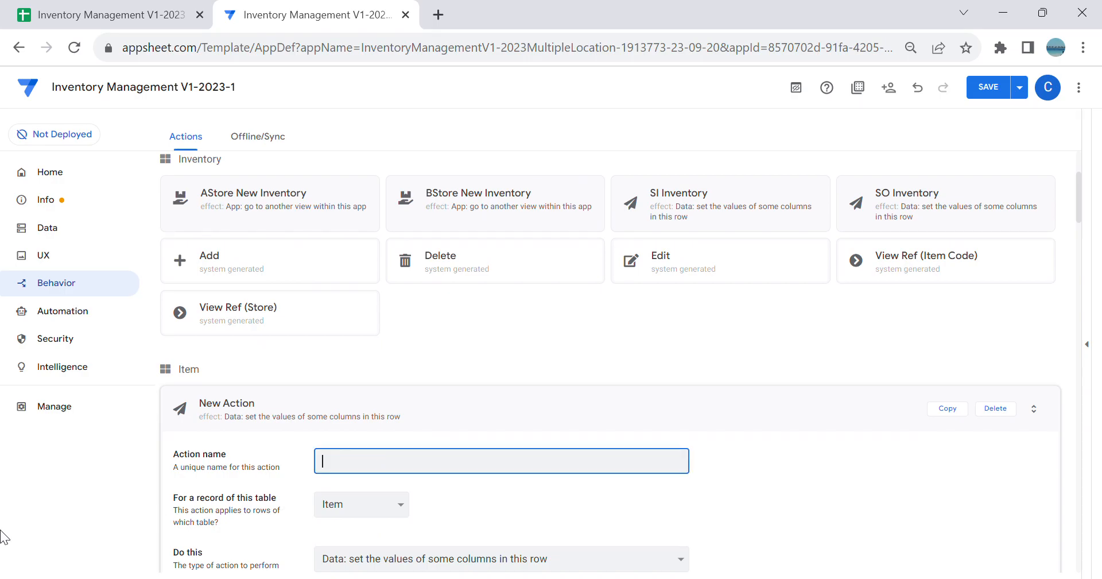
type("SI Triige")
type("Inventor")
type("y")
key("Tab")
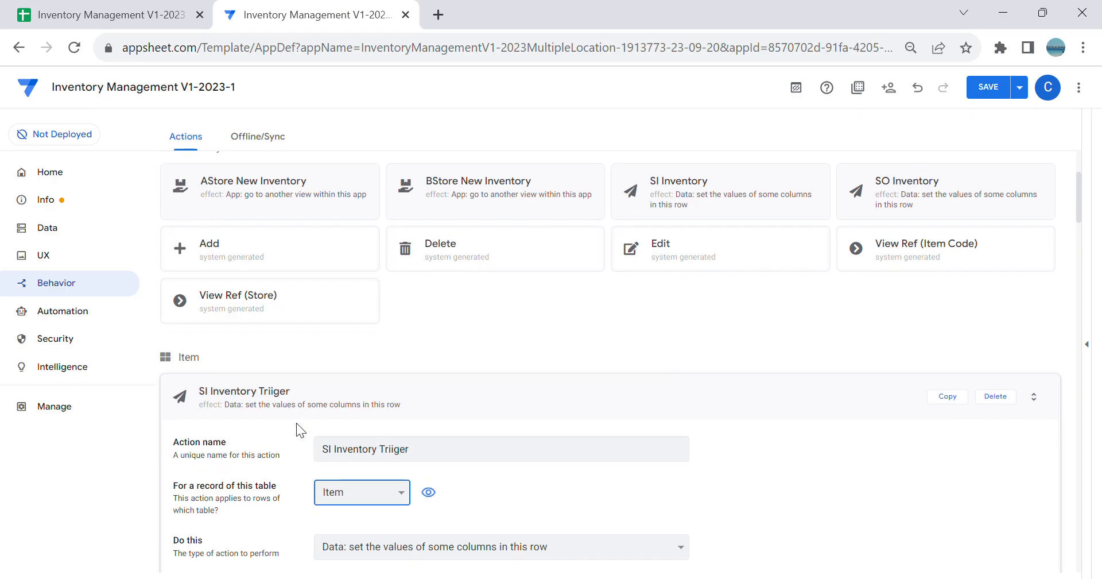
Step: Apply the SI Inventory Triiger action to records of the Stocks In Log table
scroll(360, 436, "down", 2)
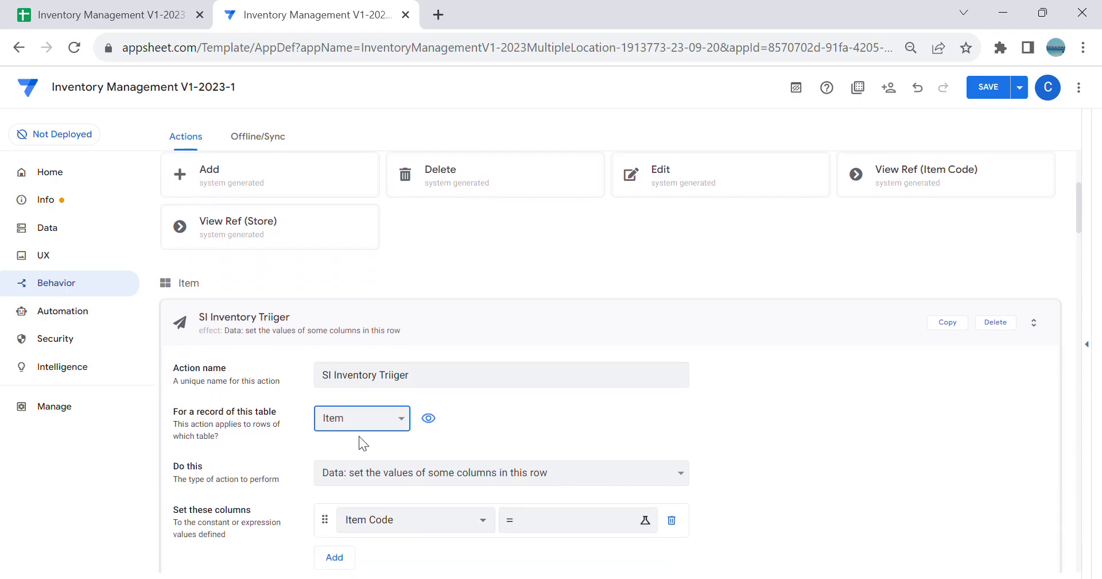
left_click(382, 477)
scroll(495, 406, "down", 3)
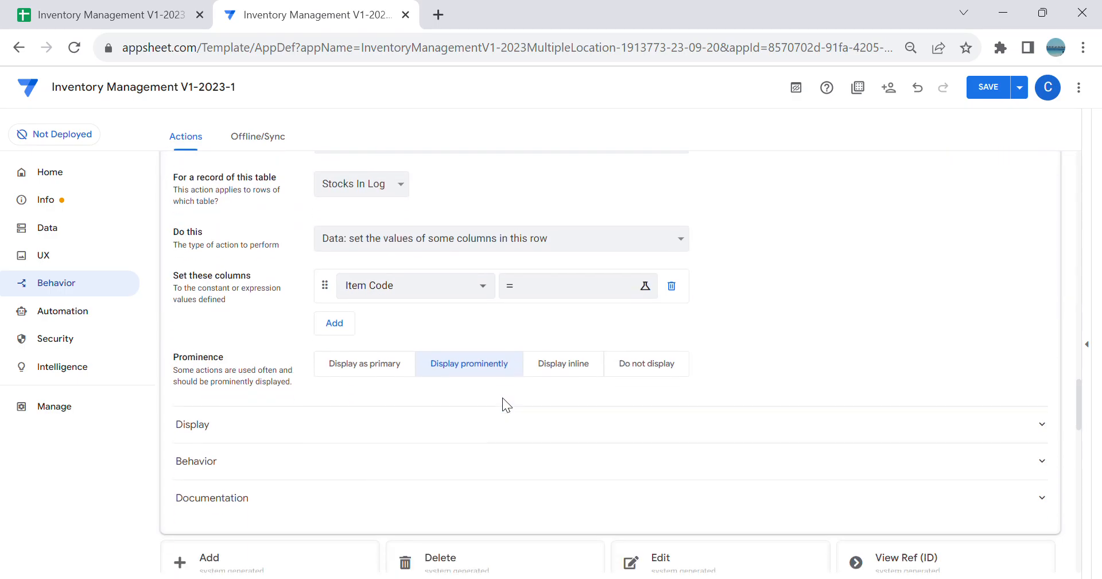
scroll(499, 350, "up", 1)
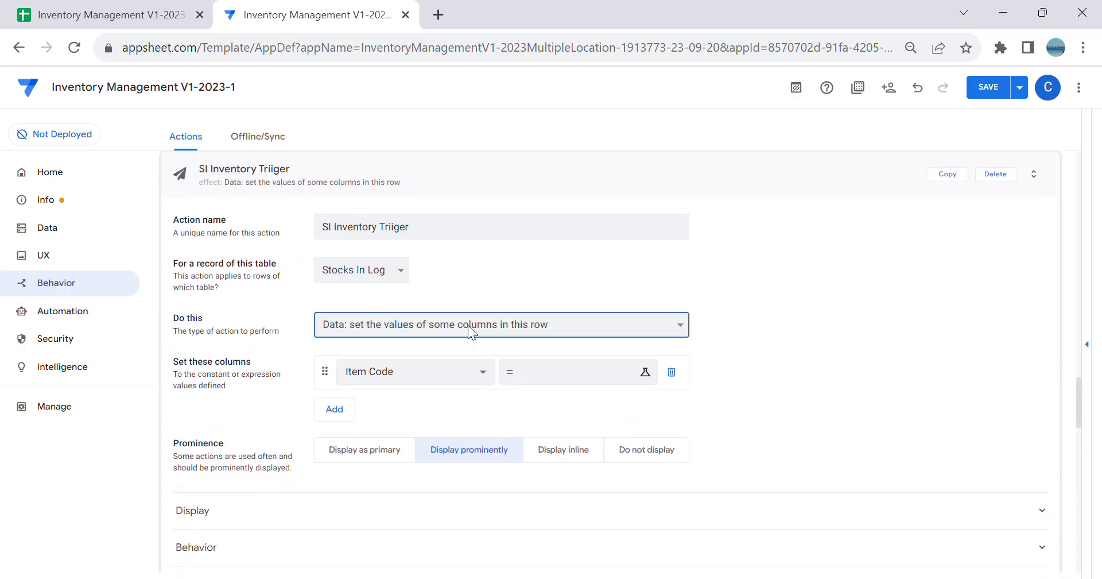
Step: Make the trigger execute an action on a set of rows, with Inventory as referenced table and SI Inventory as referenced action
left_click(428, 460)
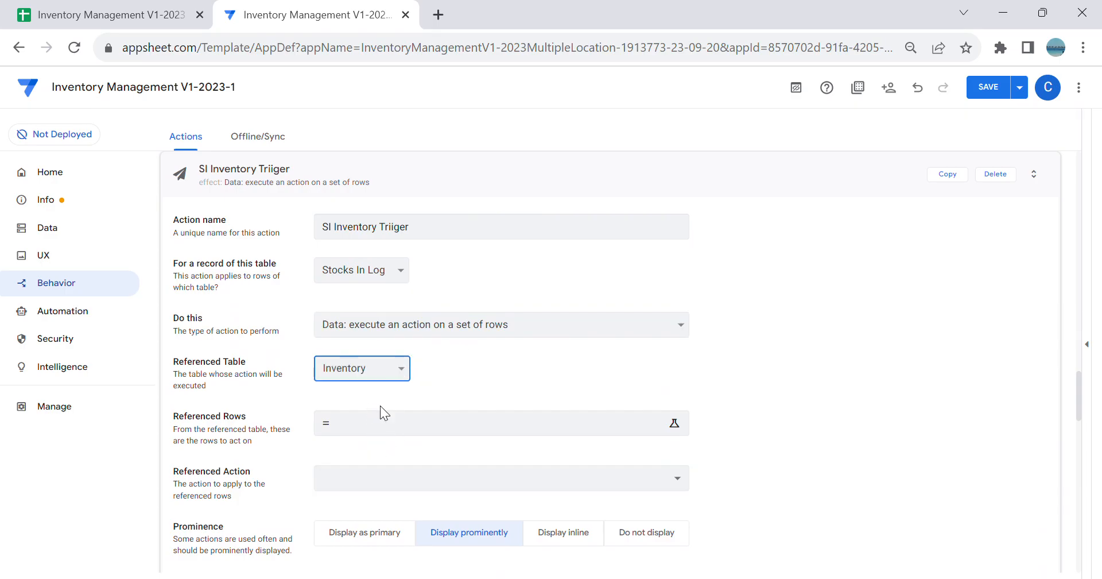
left_click(479, 487)
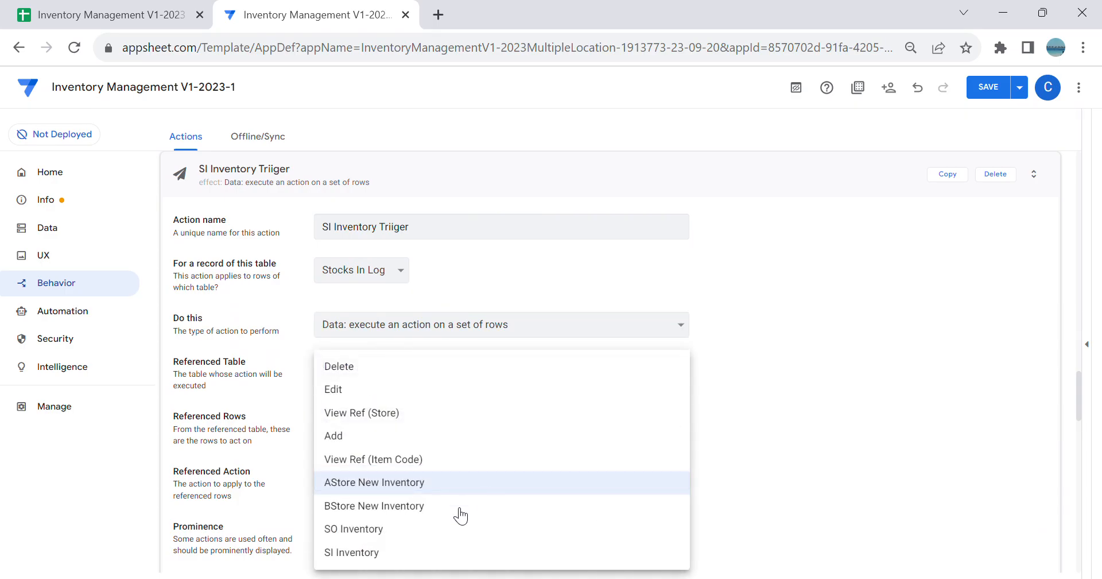
left_click(399, 554)
Step: Start the trigger's Referenced Rows expression with a Select on Inventory[ID]
scroll(428, 480, "down", 3)
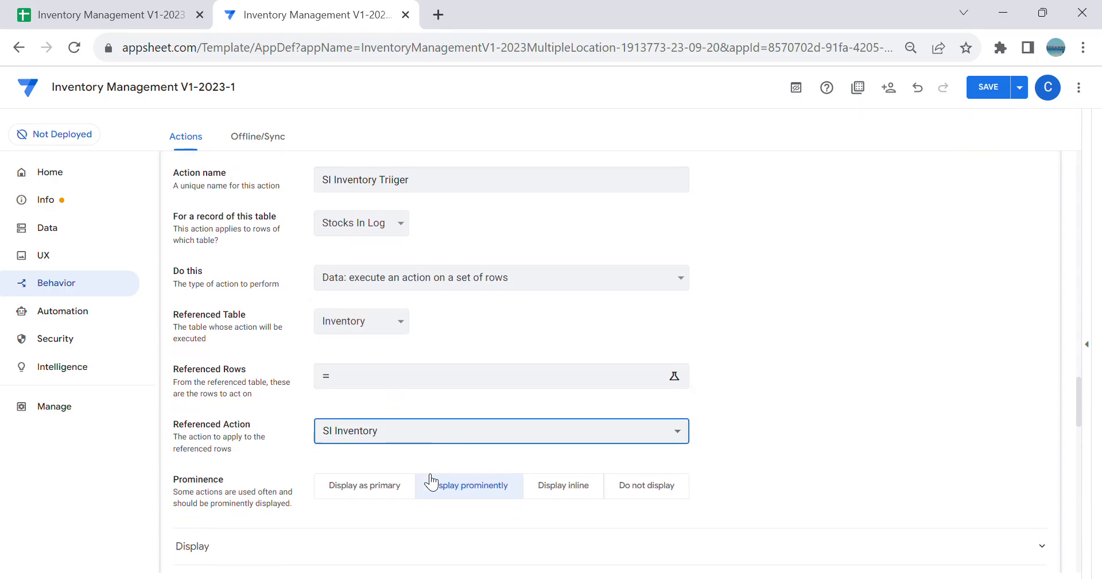
left_click(371, 346)
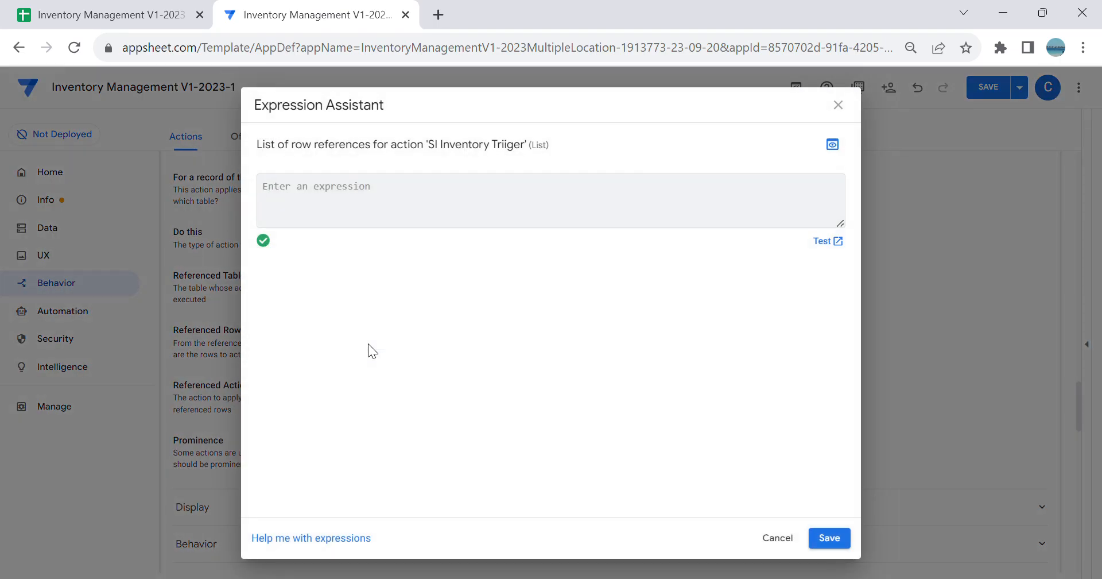
type("Seel")
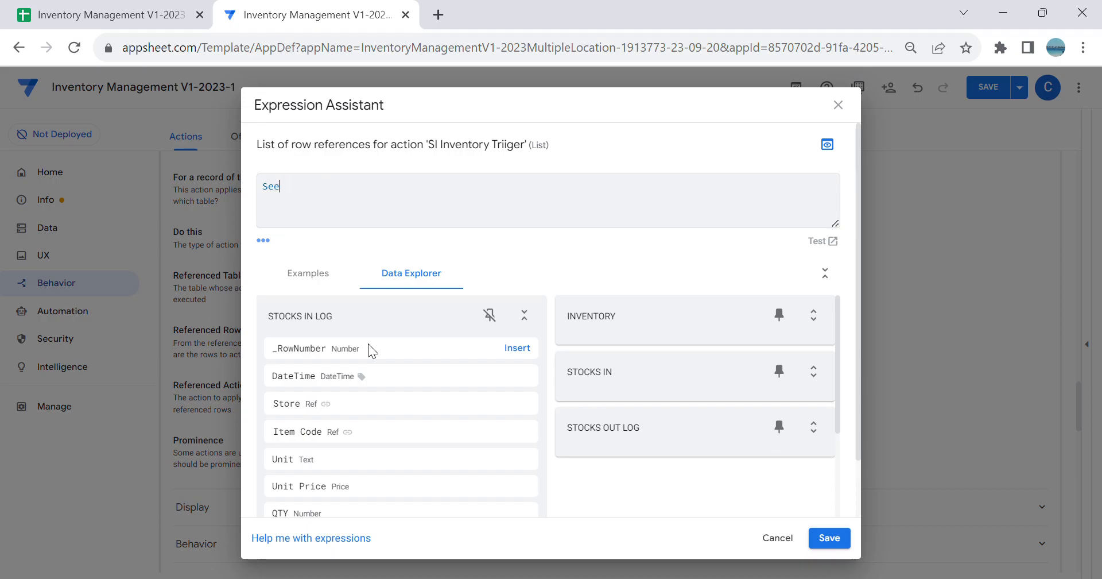
key("BackSpace")
type("lect(In")
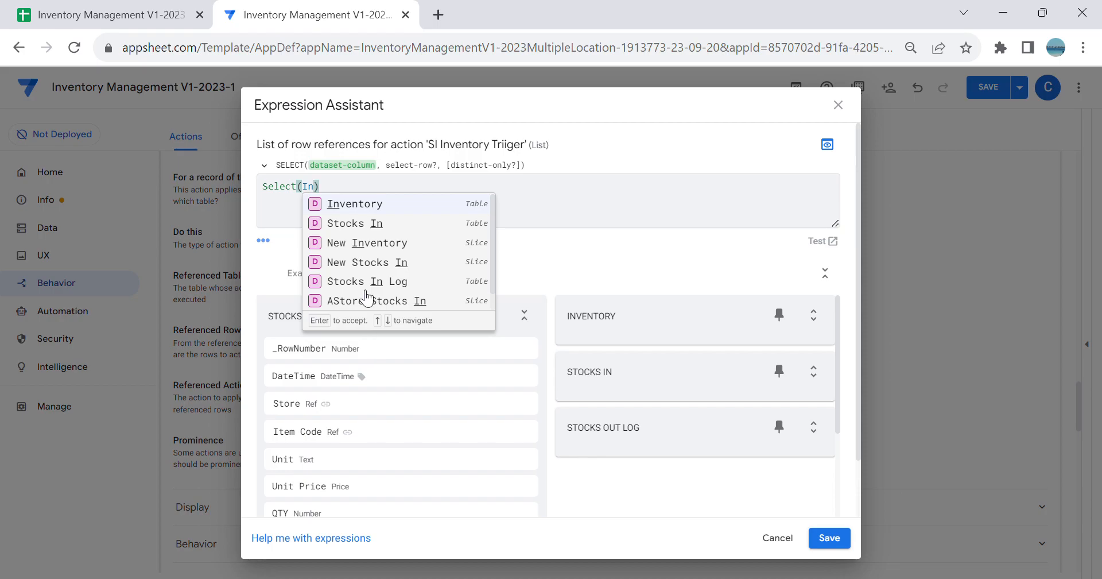
left_click(361, 211)
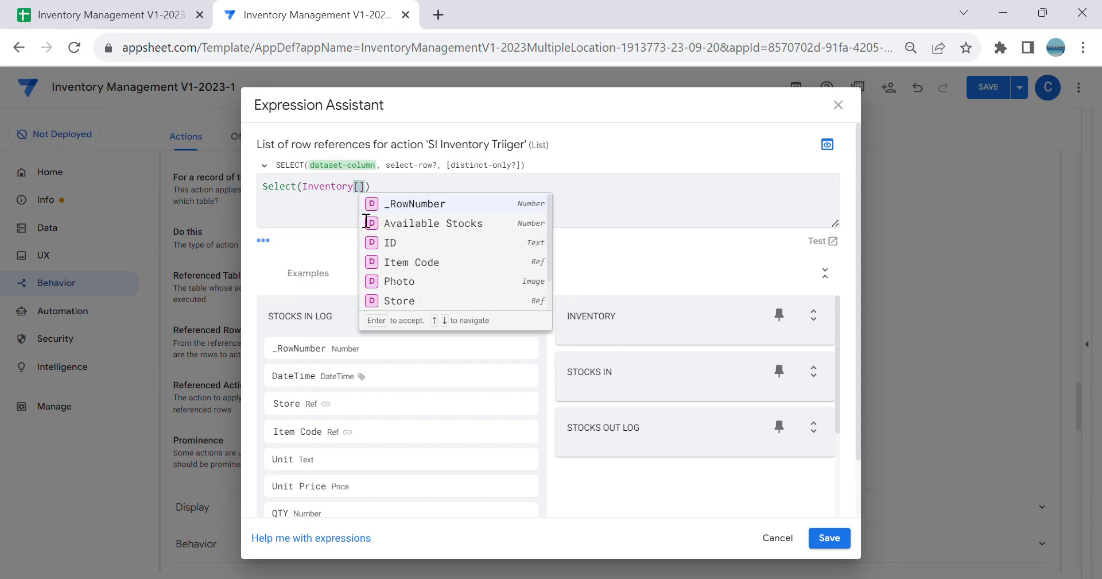
left_click(408, 245)
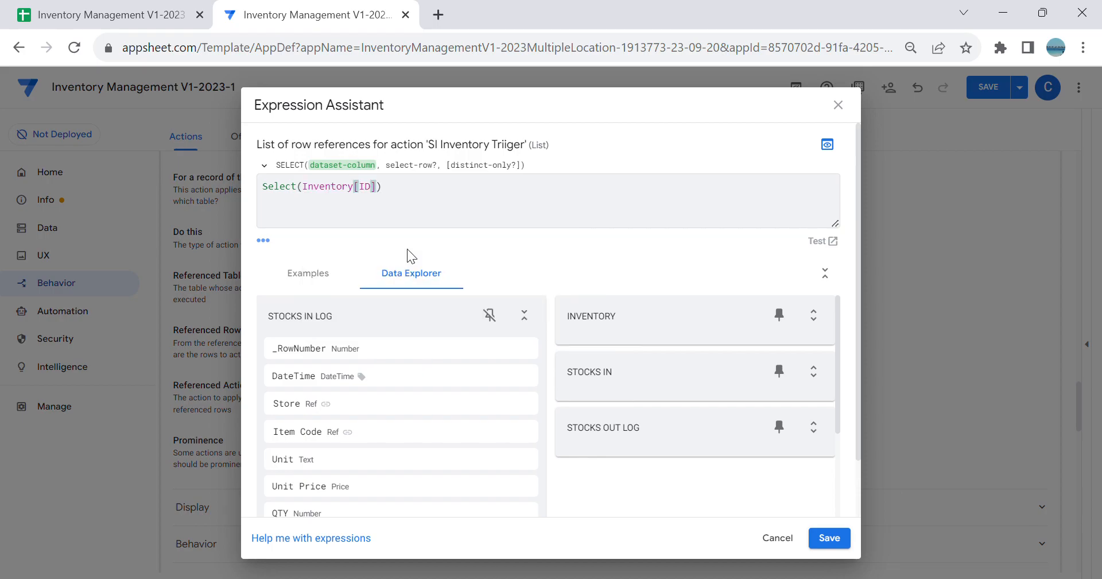
Step: Complete the Select with the condition [ID]=[_THISROW].[ItemID] and save the Referenced Rows expression
type(",[_thisro")
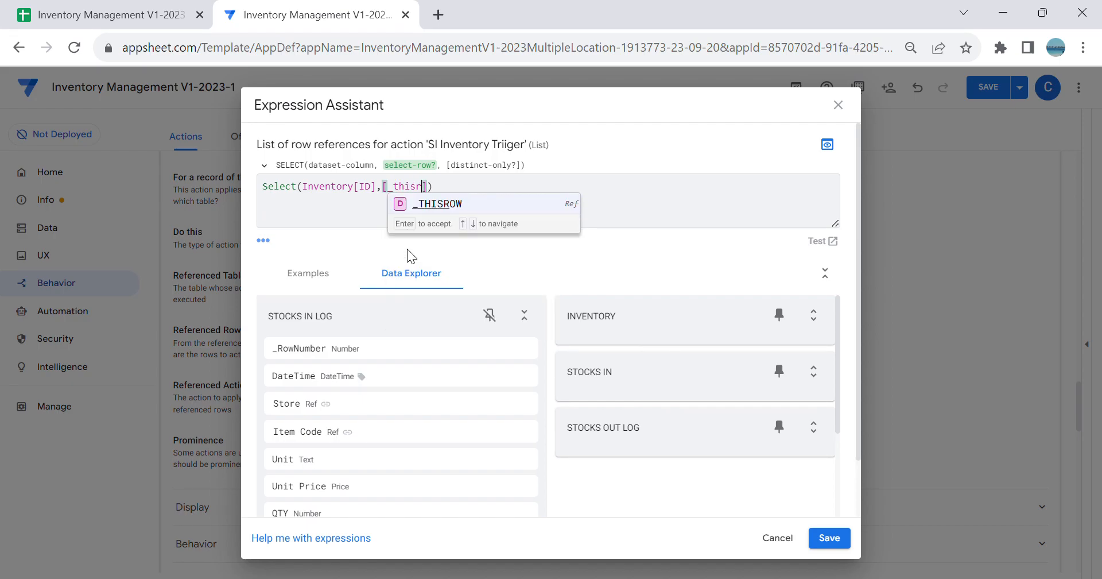
key("BackSpace")
key("BackSpace")
key("BackSpace")
key("BackSpace")
key("BackSpace")
key("BackSpace")
key("BackSpace")
type("ID")
key("Return")
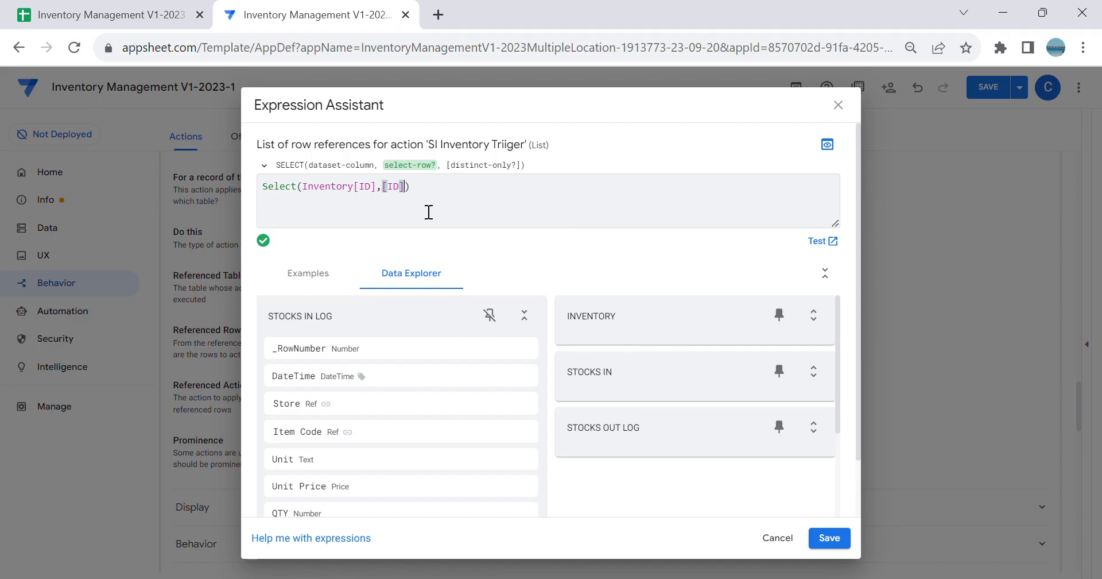
type("=[_")
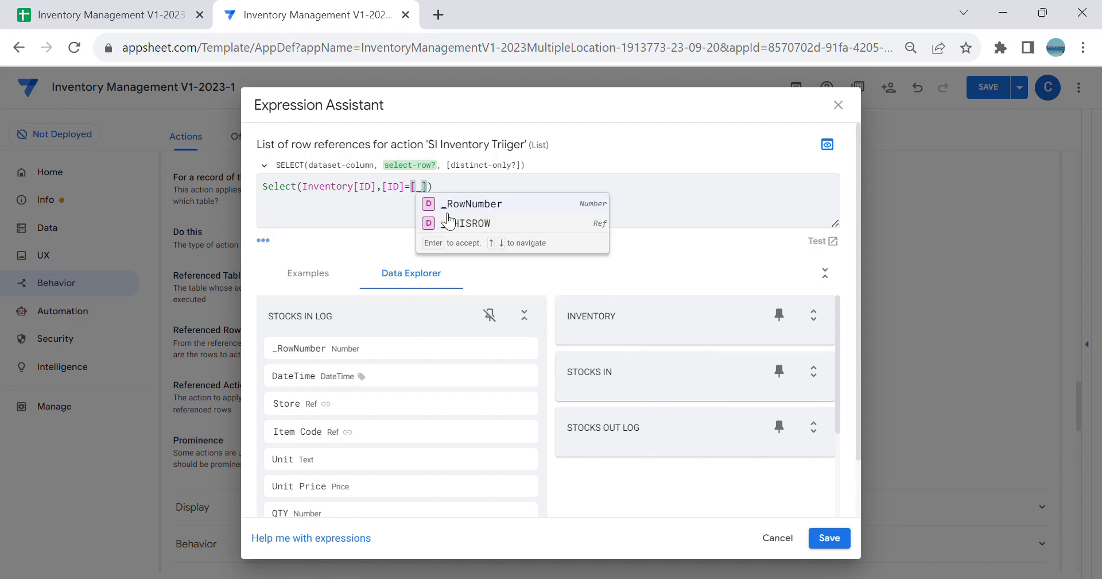
left_click(475, 225)
type("].[I")
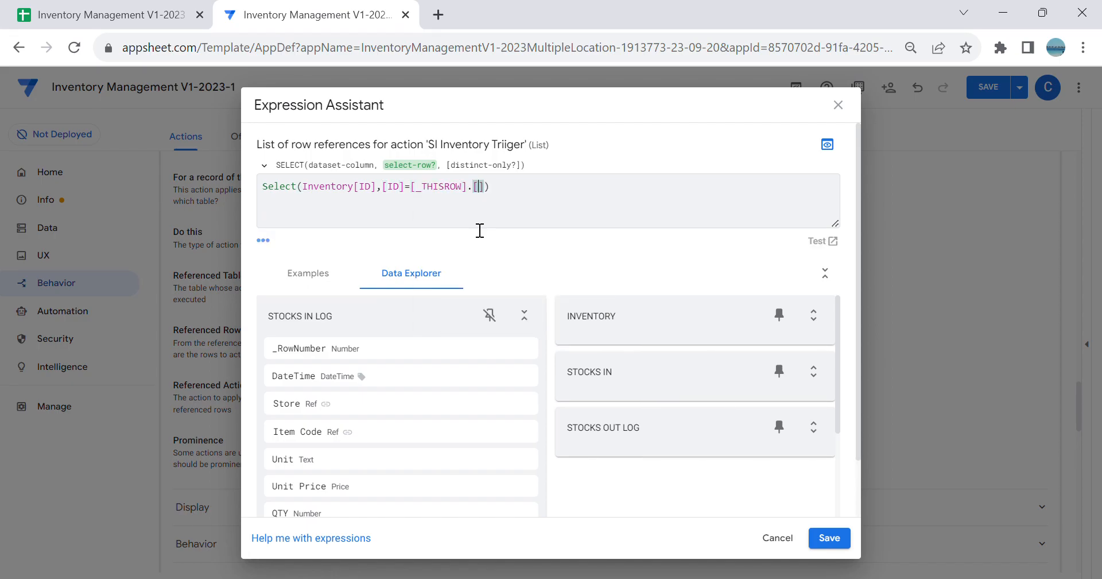
left_click(529, 241)
left_click(847, 541)
Step: Set the SI Inventory Triiger action's prominence to Do not display and open the automation bots
left_click(682, 452)
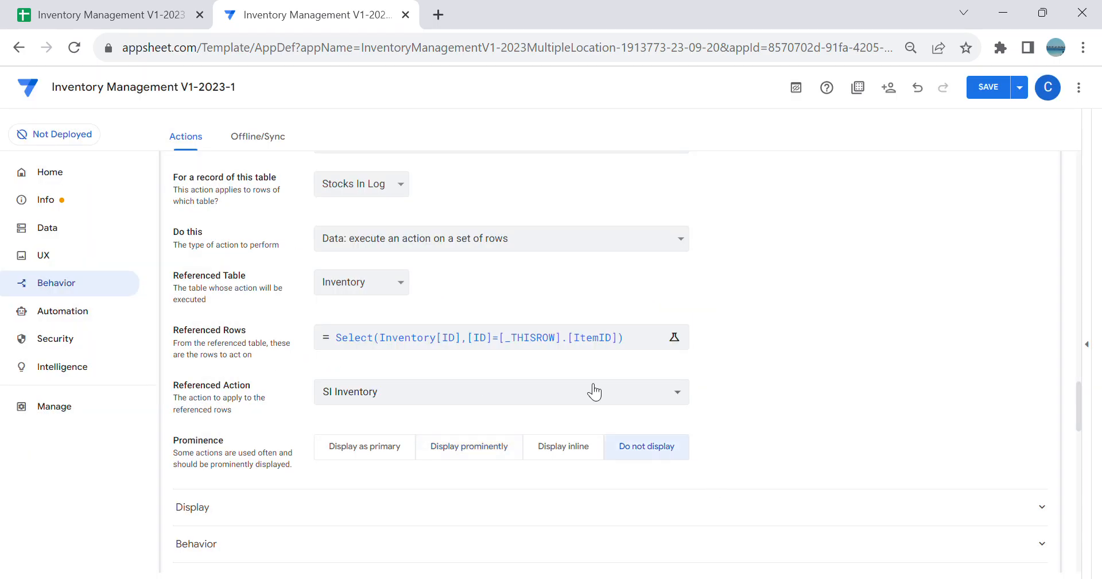
left_click(77, 322)
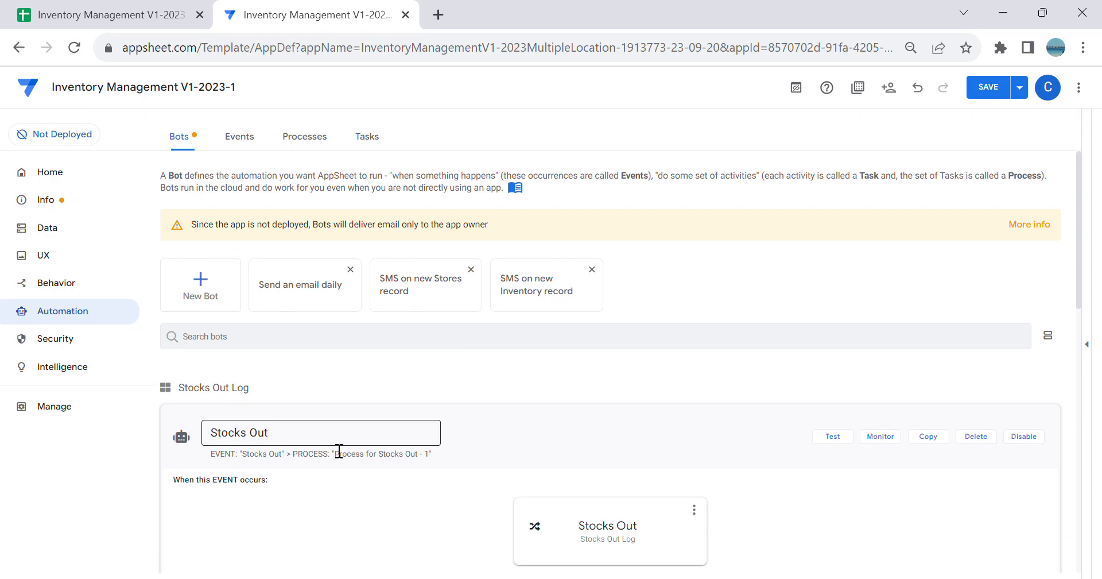
Step: Create a new custom bot and name it Stocks In
left_click(405, 416)
left_click(200, 282)
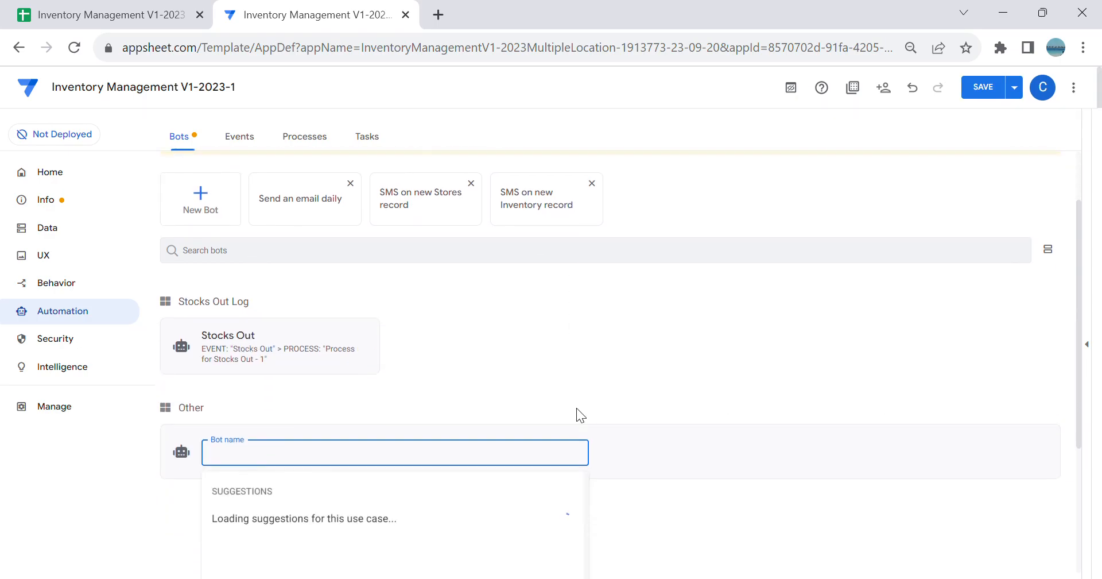
left_click(297, 530)
left_click(296, 187)
key("ctrl+a")
type("Stocks")
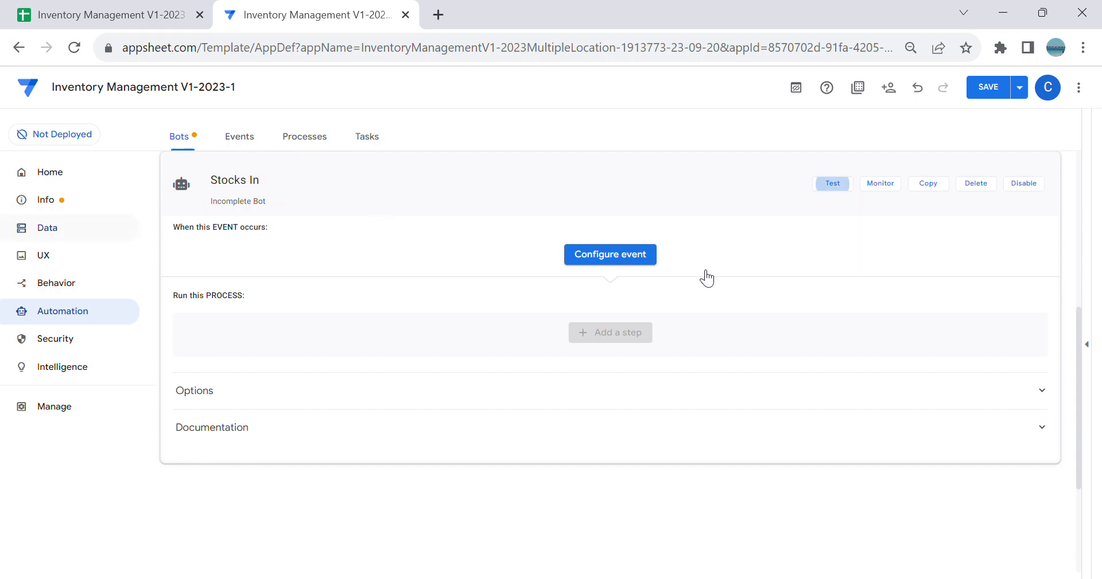
Step: Configure the bot's event as Stocks In, triggered by adds only on the Stocks In Log table
left_click(594, 256)
left_click(541, 428)
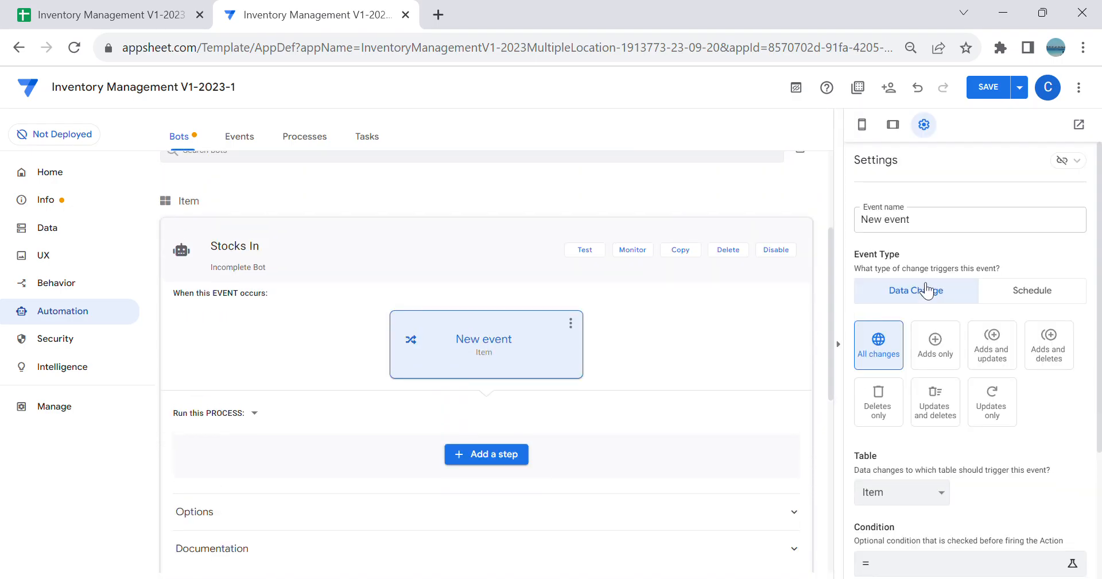
key("BackSpace")
type("Stocks In")
left_click(467, 240)
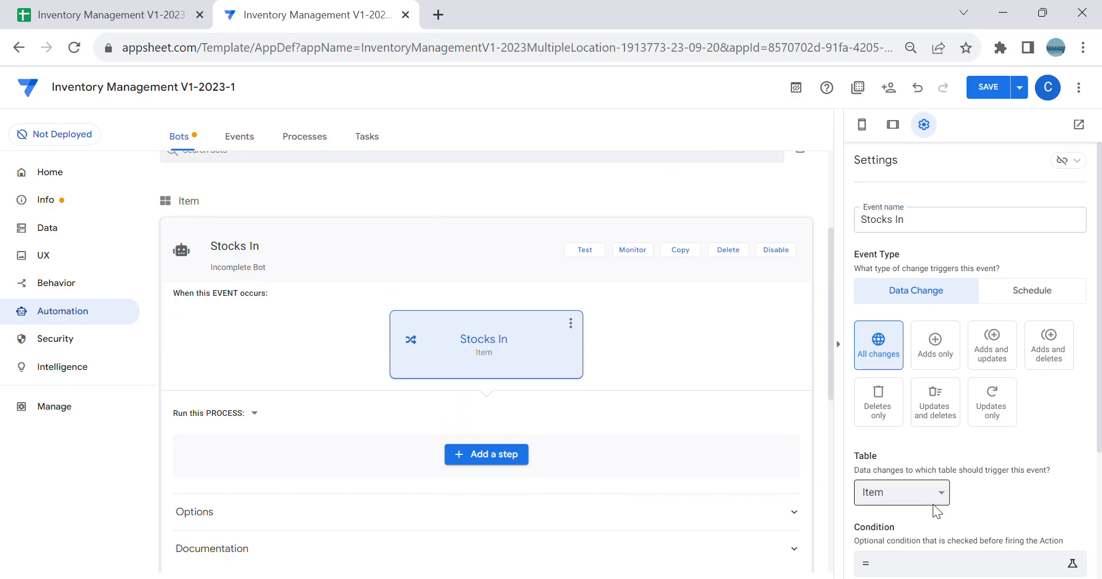
left_click(915, 435)
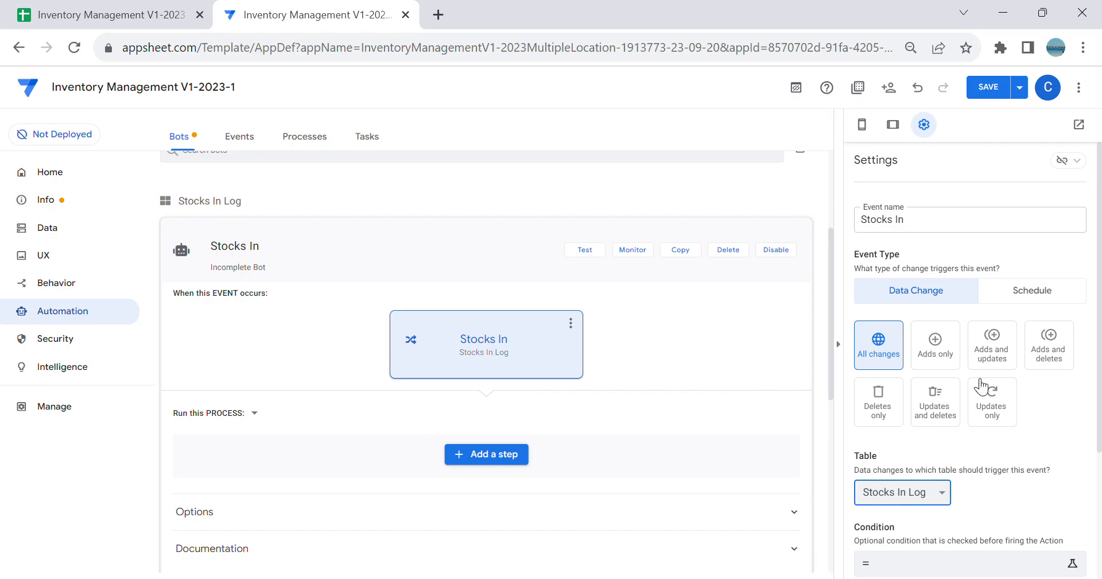
left_click(935, 363)
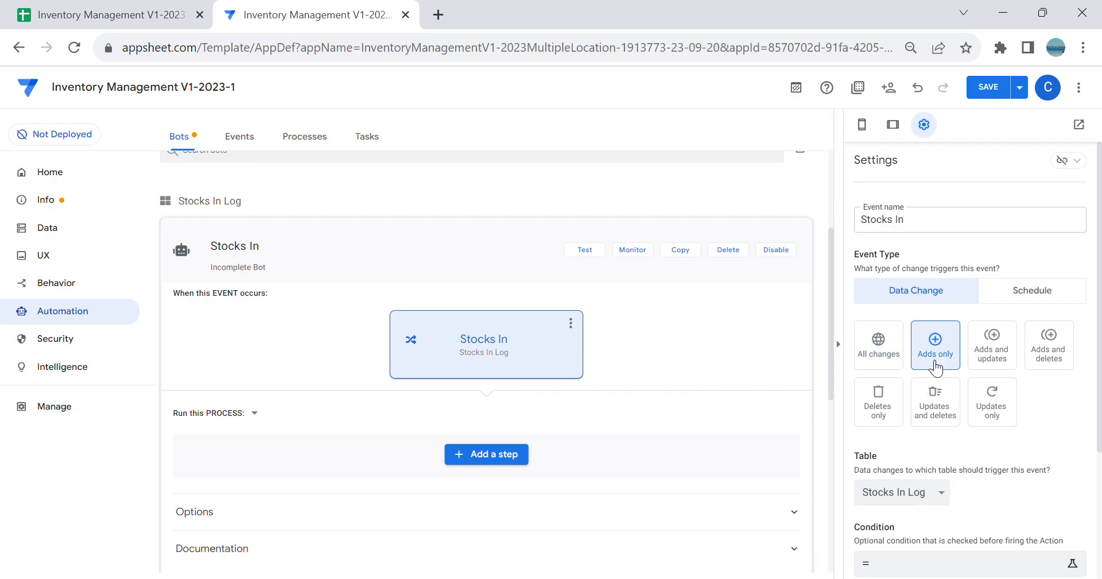
Step: Add a custom step to the bot's process and name it Stocks In
left_click(485, 456)
left_click(504, 525)
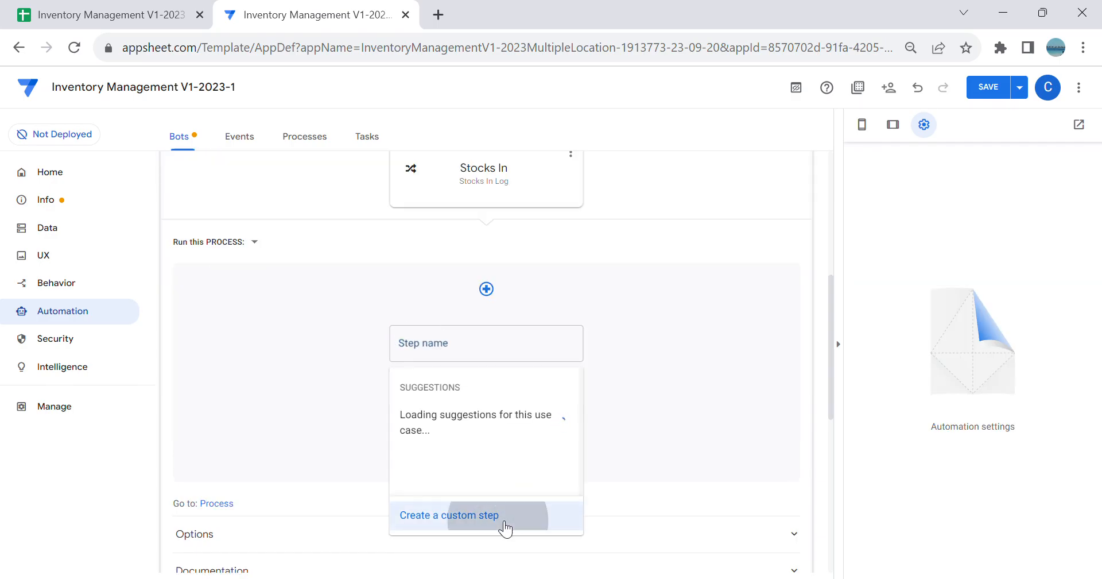
left_click(497, 344)
left_click(551, 354)
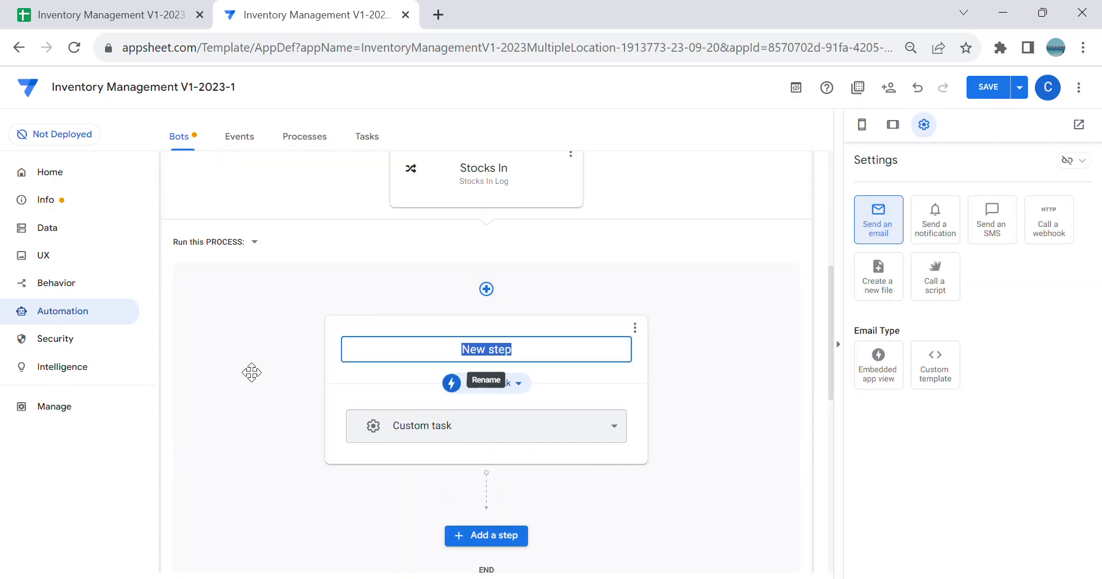
type("Stocks In")
key("Return")
Step: Make the Stocks In step run the existing SI Inventory Triiger data action and save the app
left_click(472, 384)
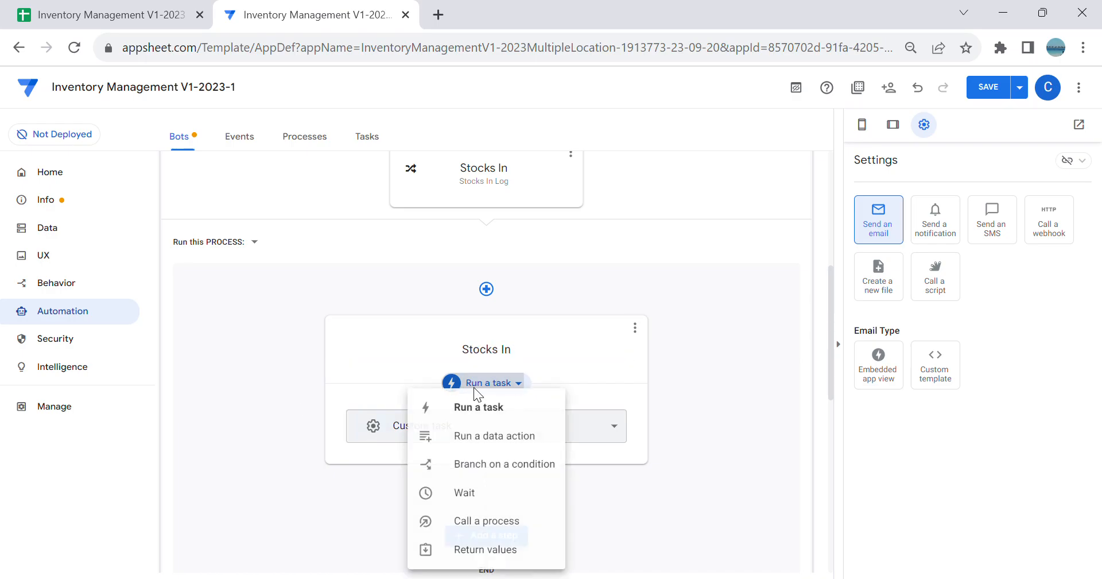
left_click(493, 435)
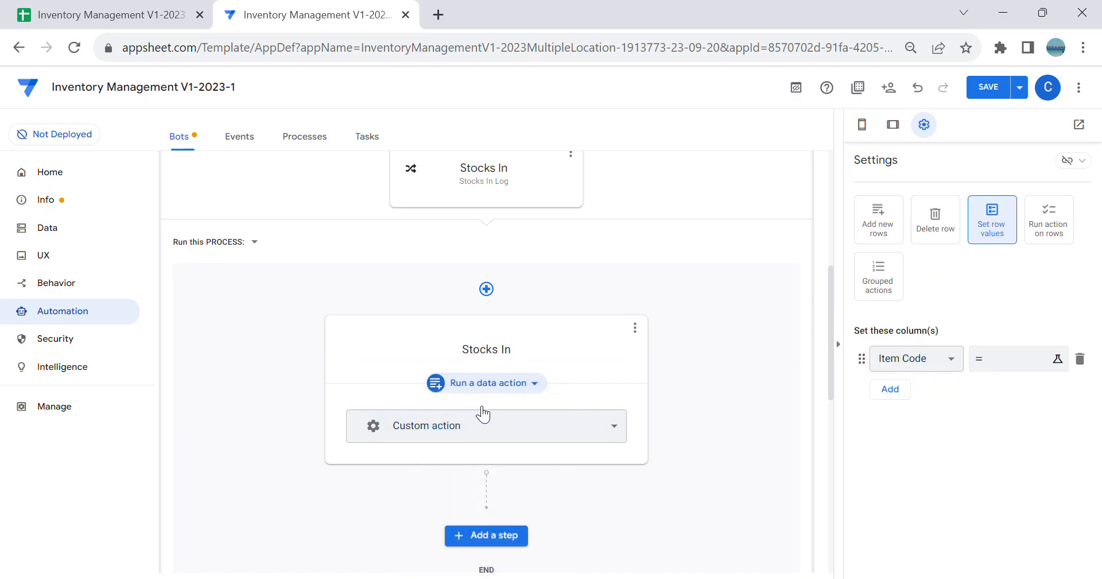
left_click(607, 425)
left_click(483, 542)
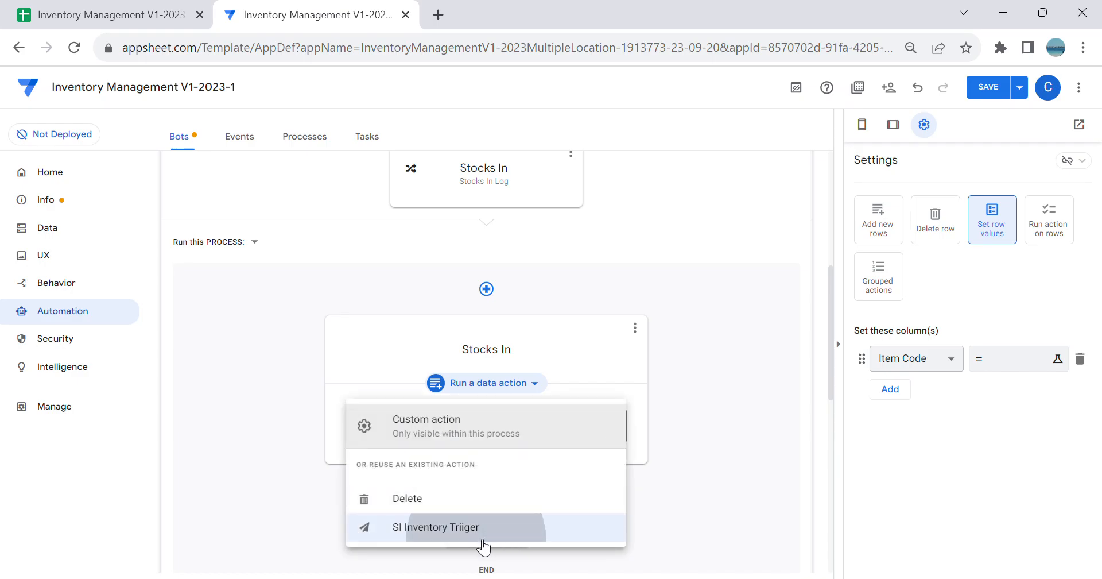
left_click(988, 91)
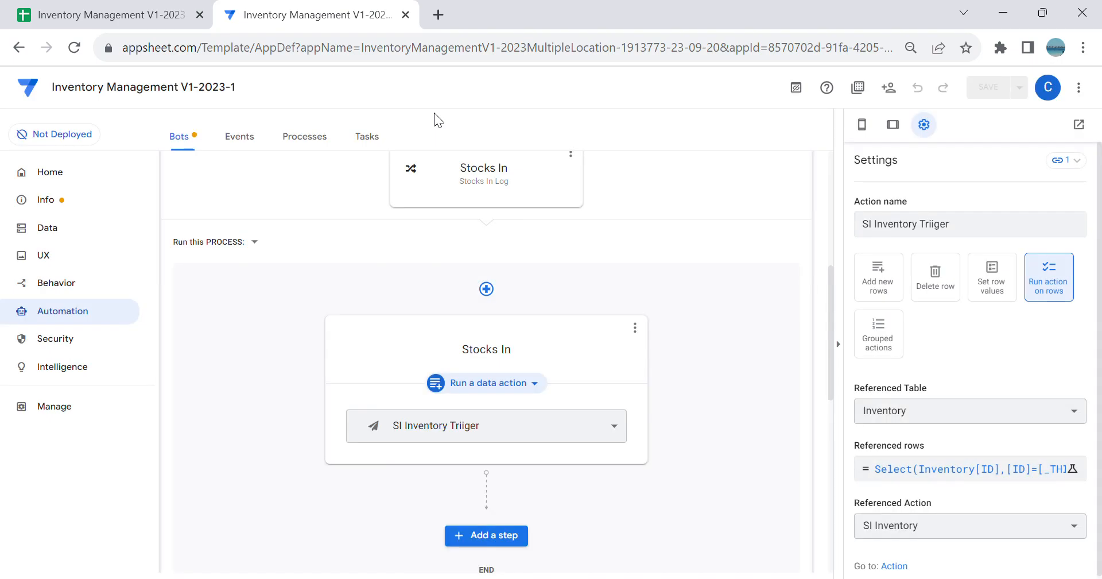
Step: Go to the app's data section and open the app preview in a separate browser tab
left_click(86, 227)
left_click(1079, 126)
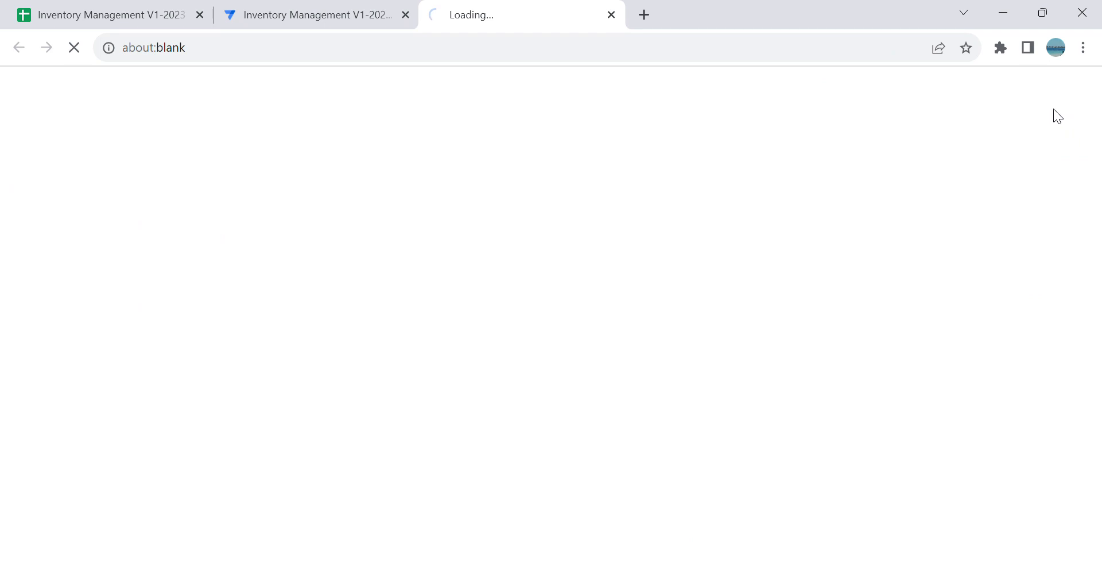